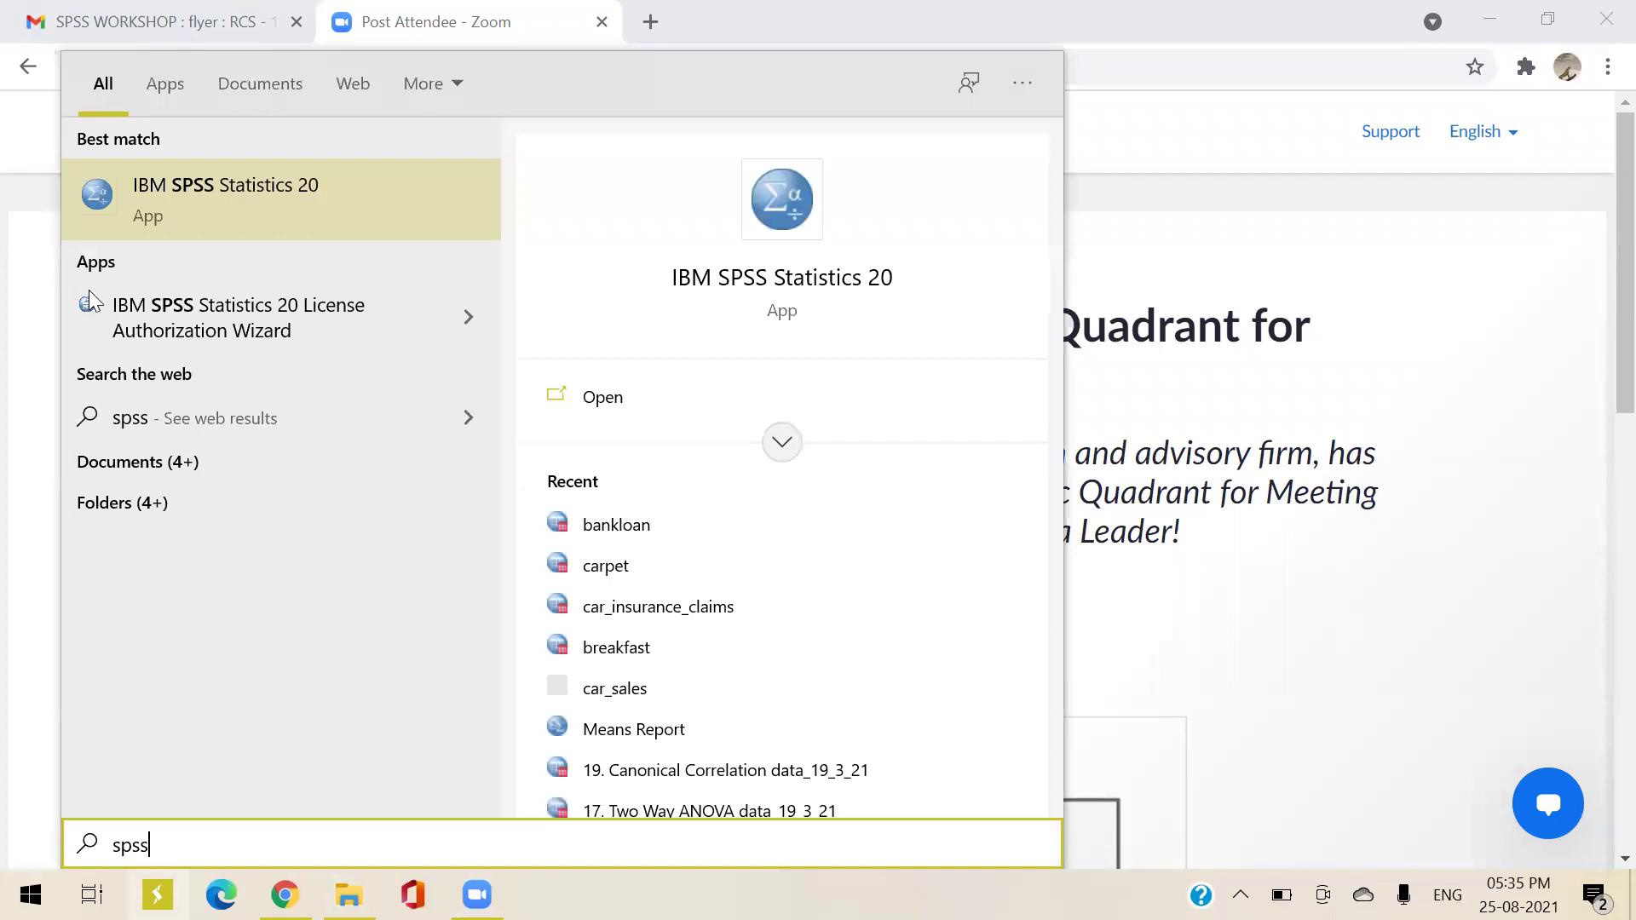
Launch IBM SPSS Statistics 20 and start with an empty dataset for typing in data
{"action": "left_click", "coordinate": [150, 223]}
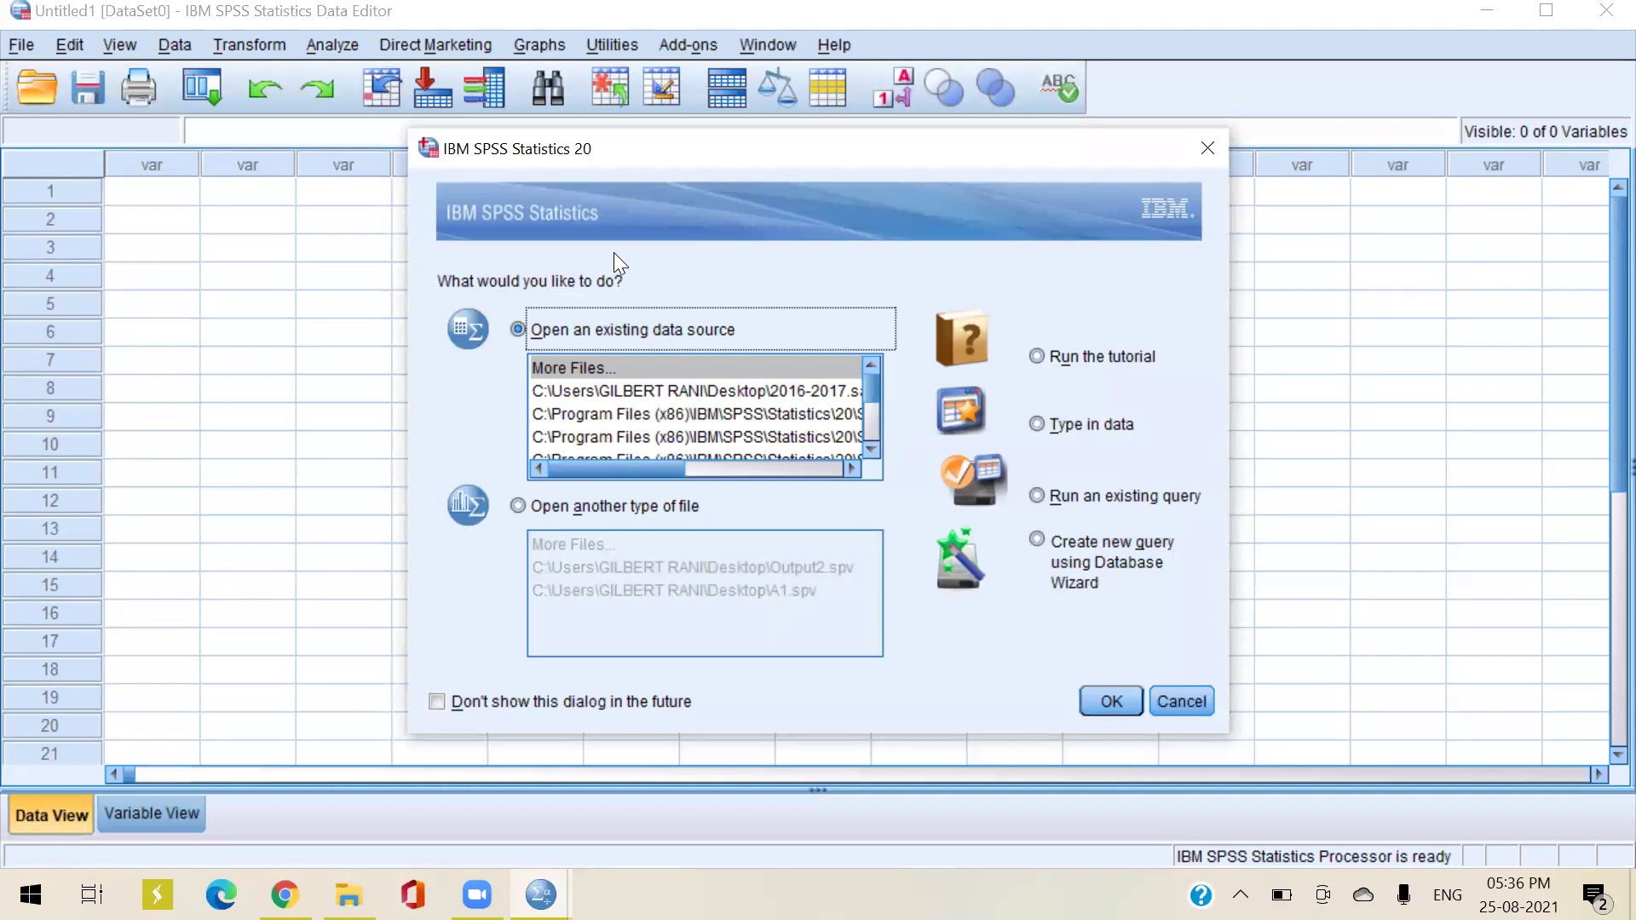
{"action": "left_click", "coordinate": [1037, 424]}
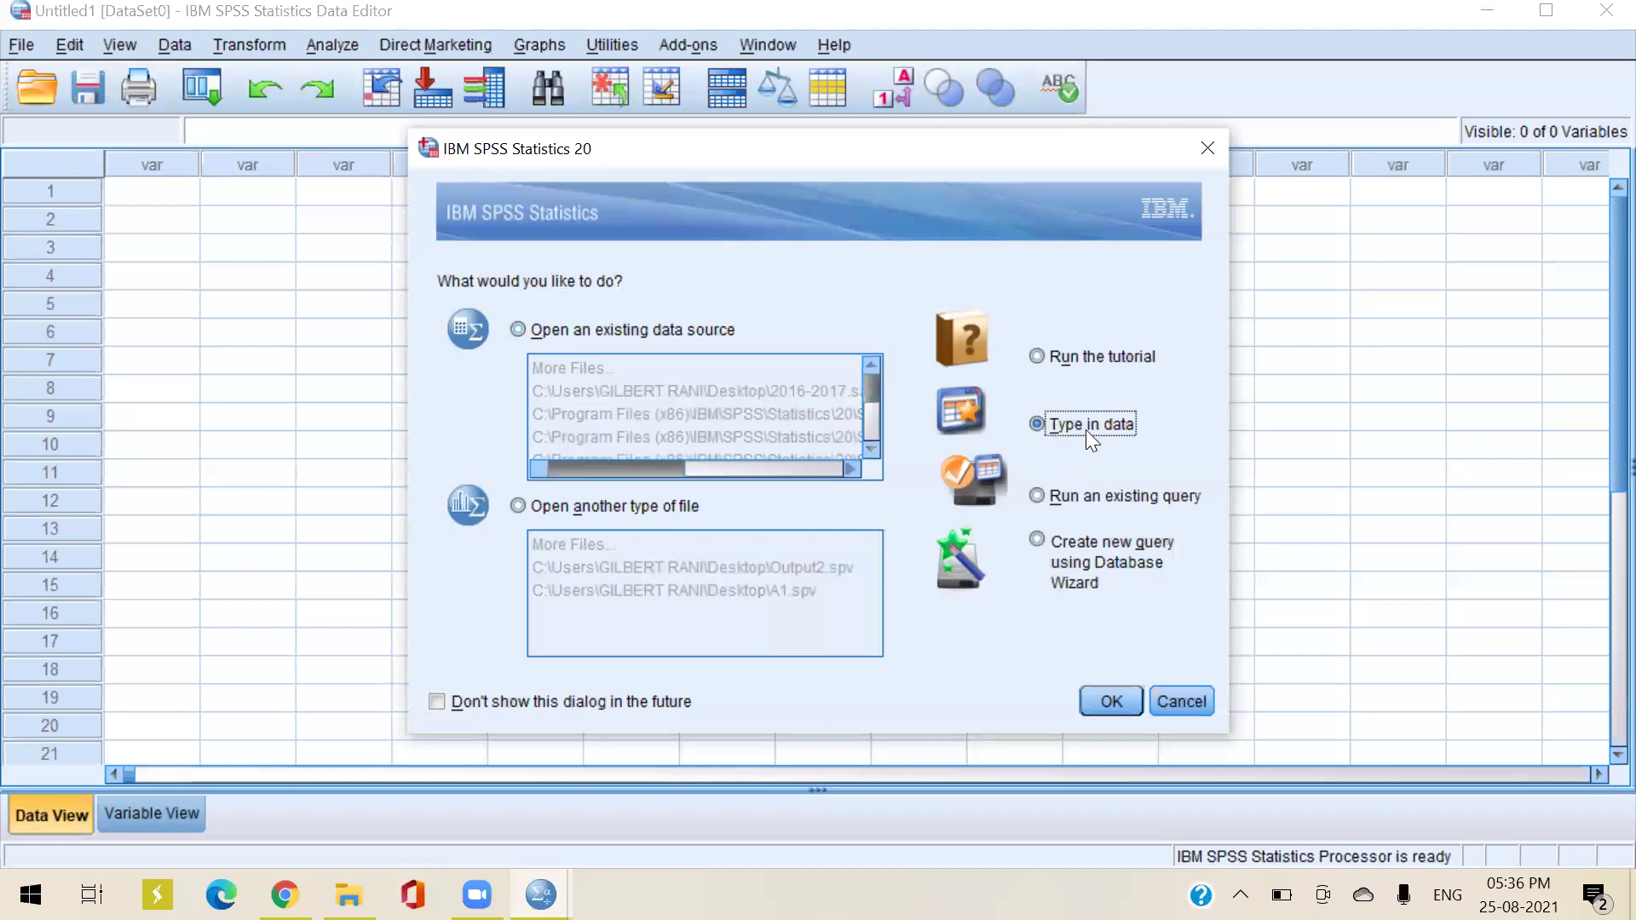
{"action": "left_click", "coordinate": [1104, 697]}
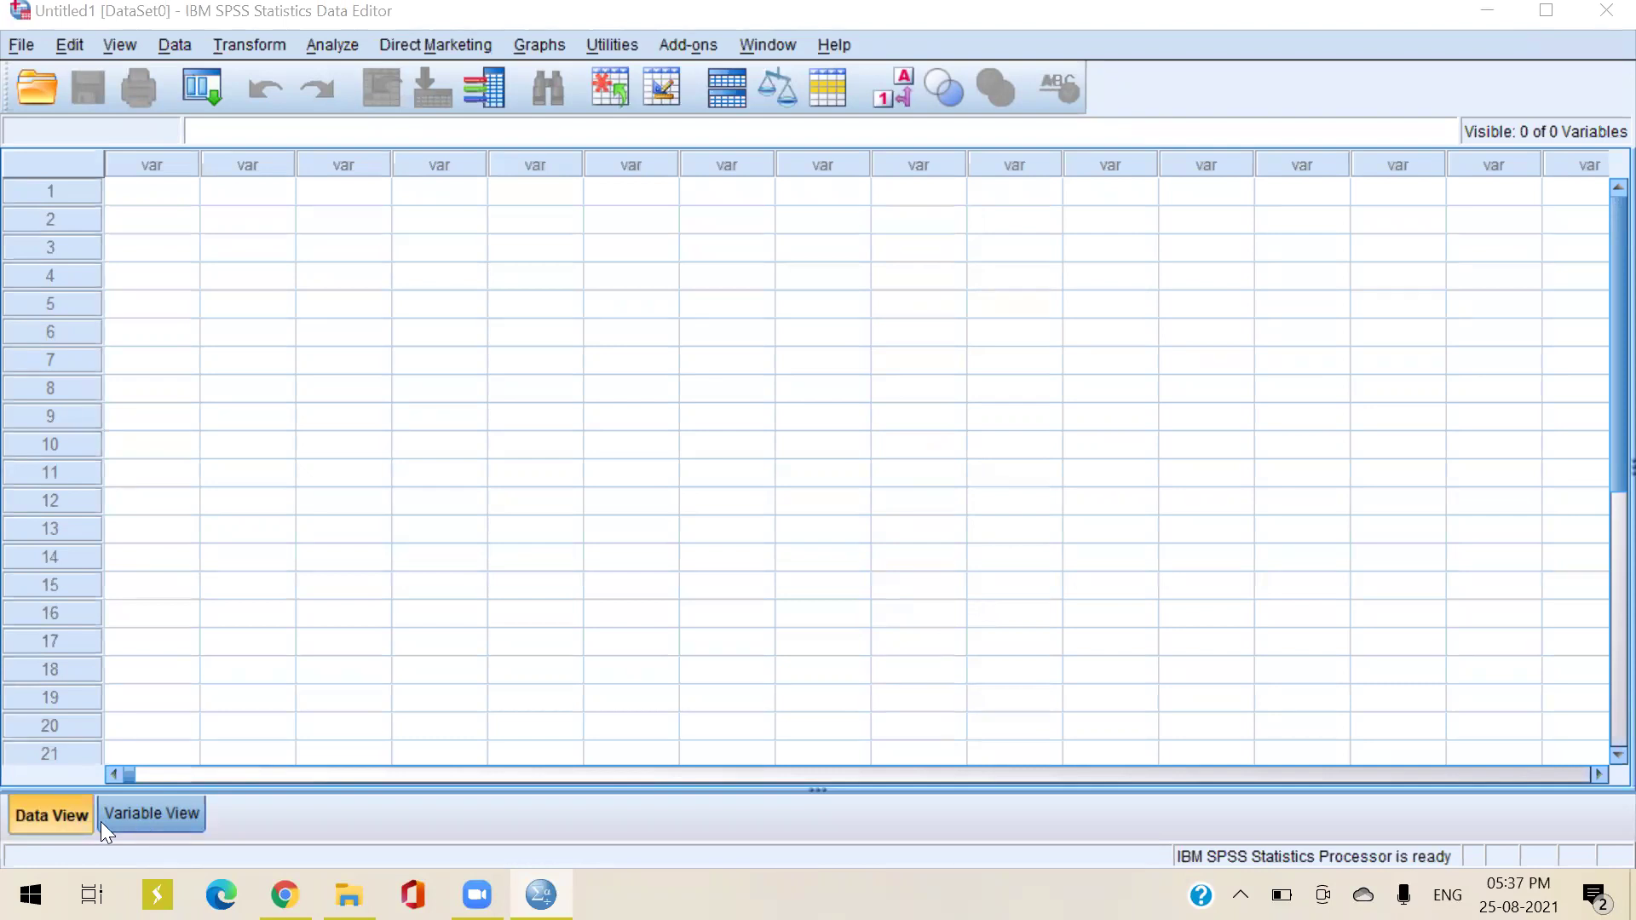
Compare the empty Data View and Variable View sheets, finishing in Variable View
{"action": "left_click", "coordinate": [40, 823]}
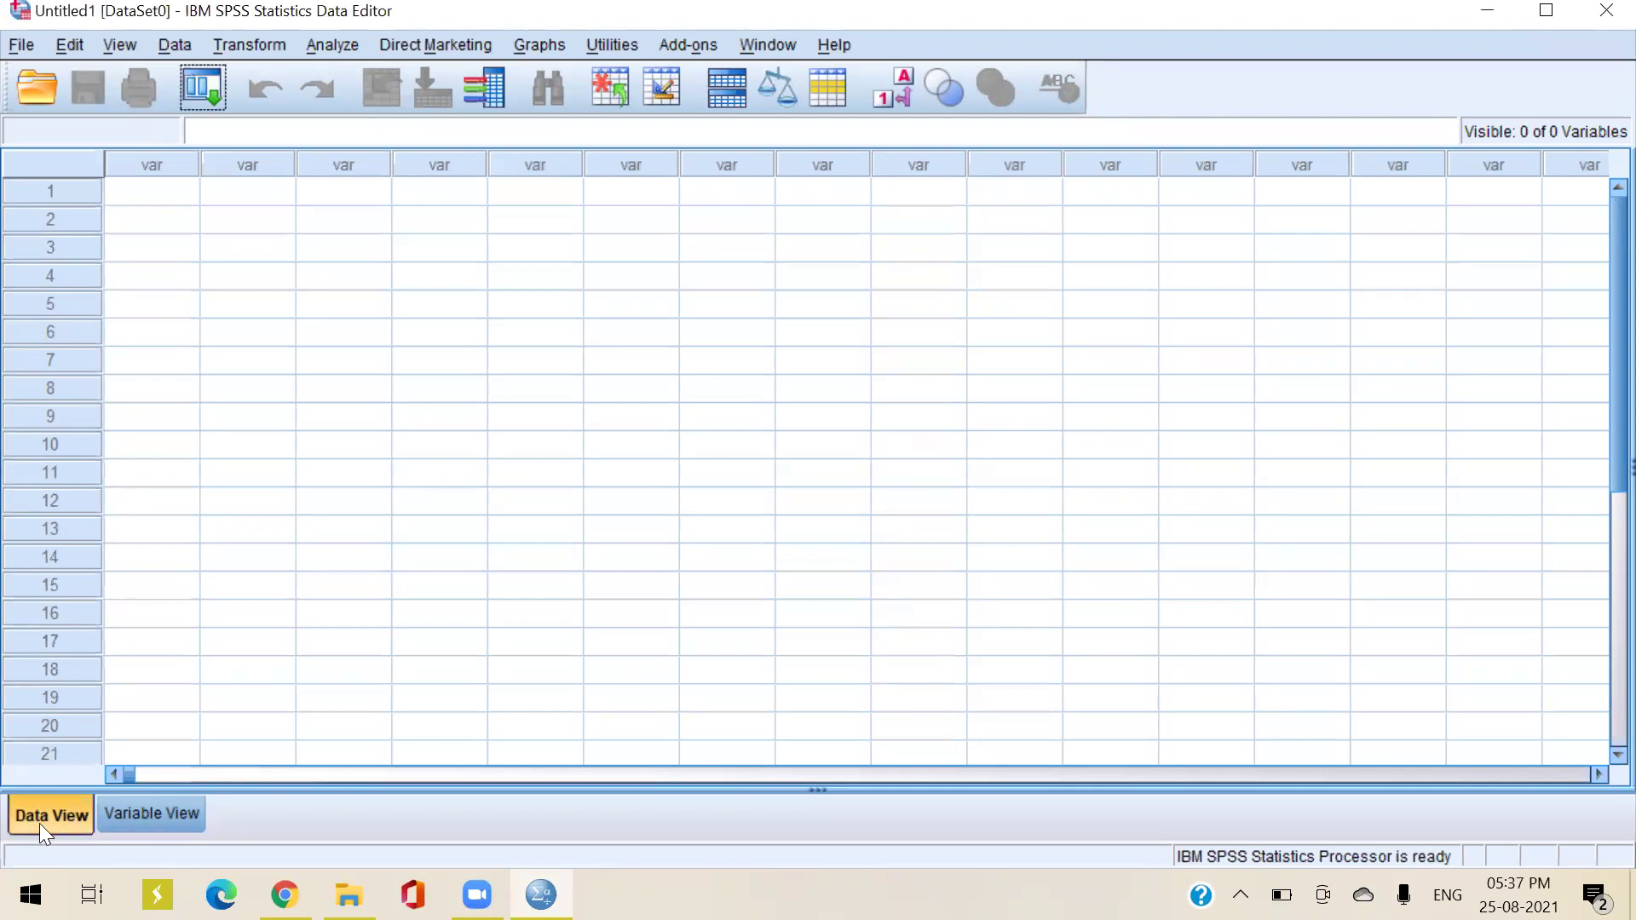
{"action": "left_click", "coordinate": [162, 815]}
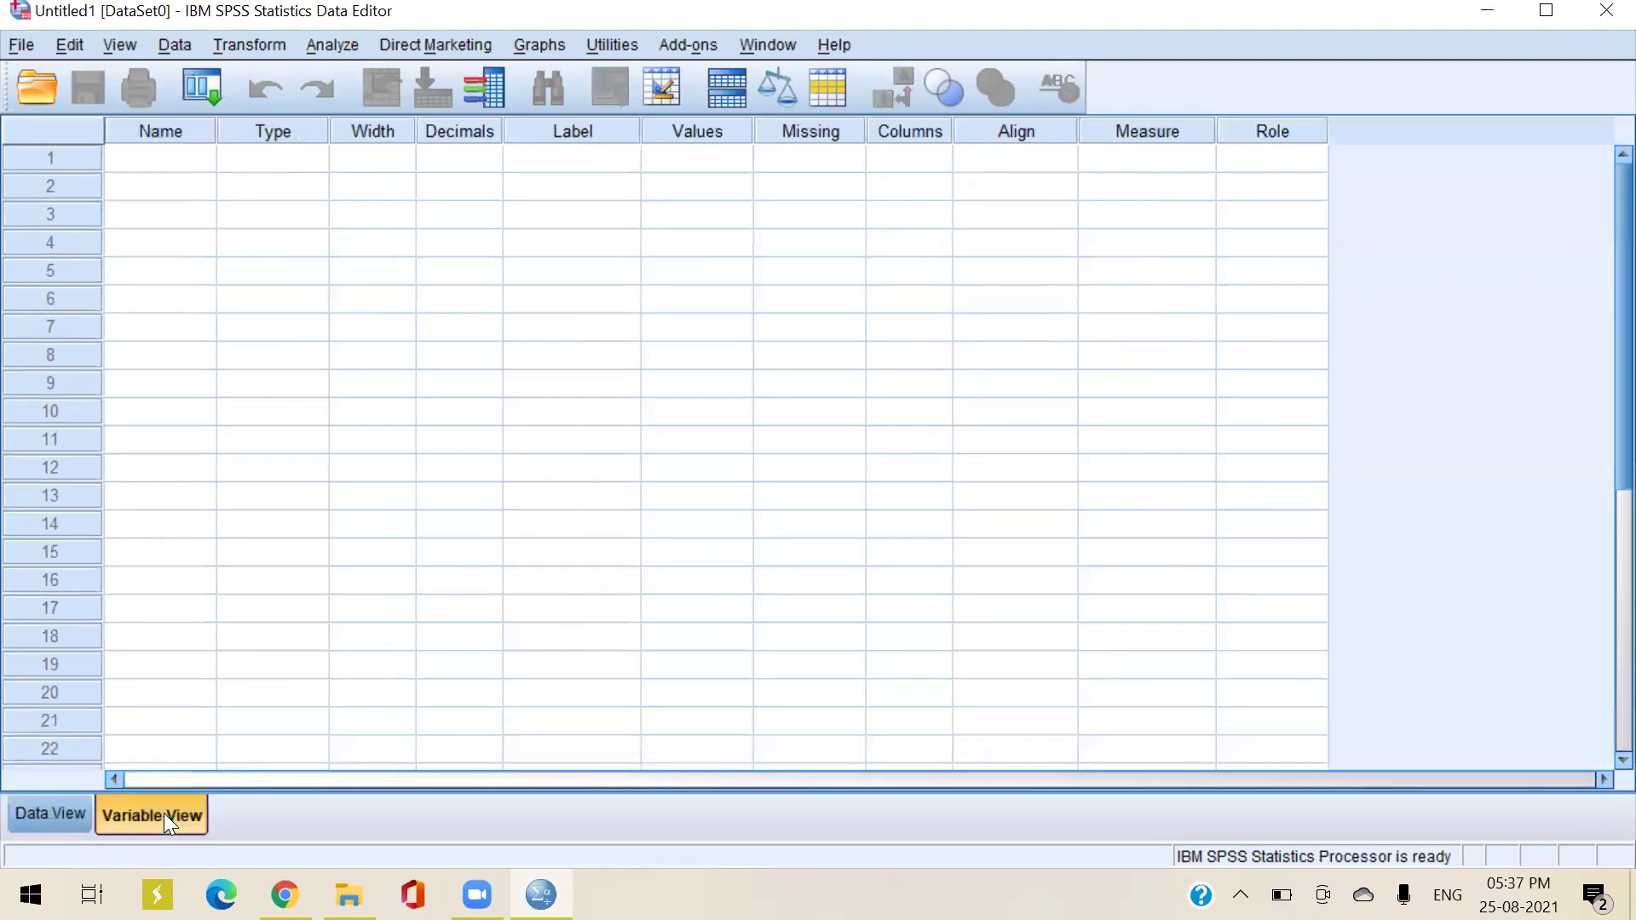
{"action": "left_click", "coordinate": [66, 816]}
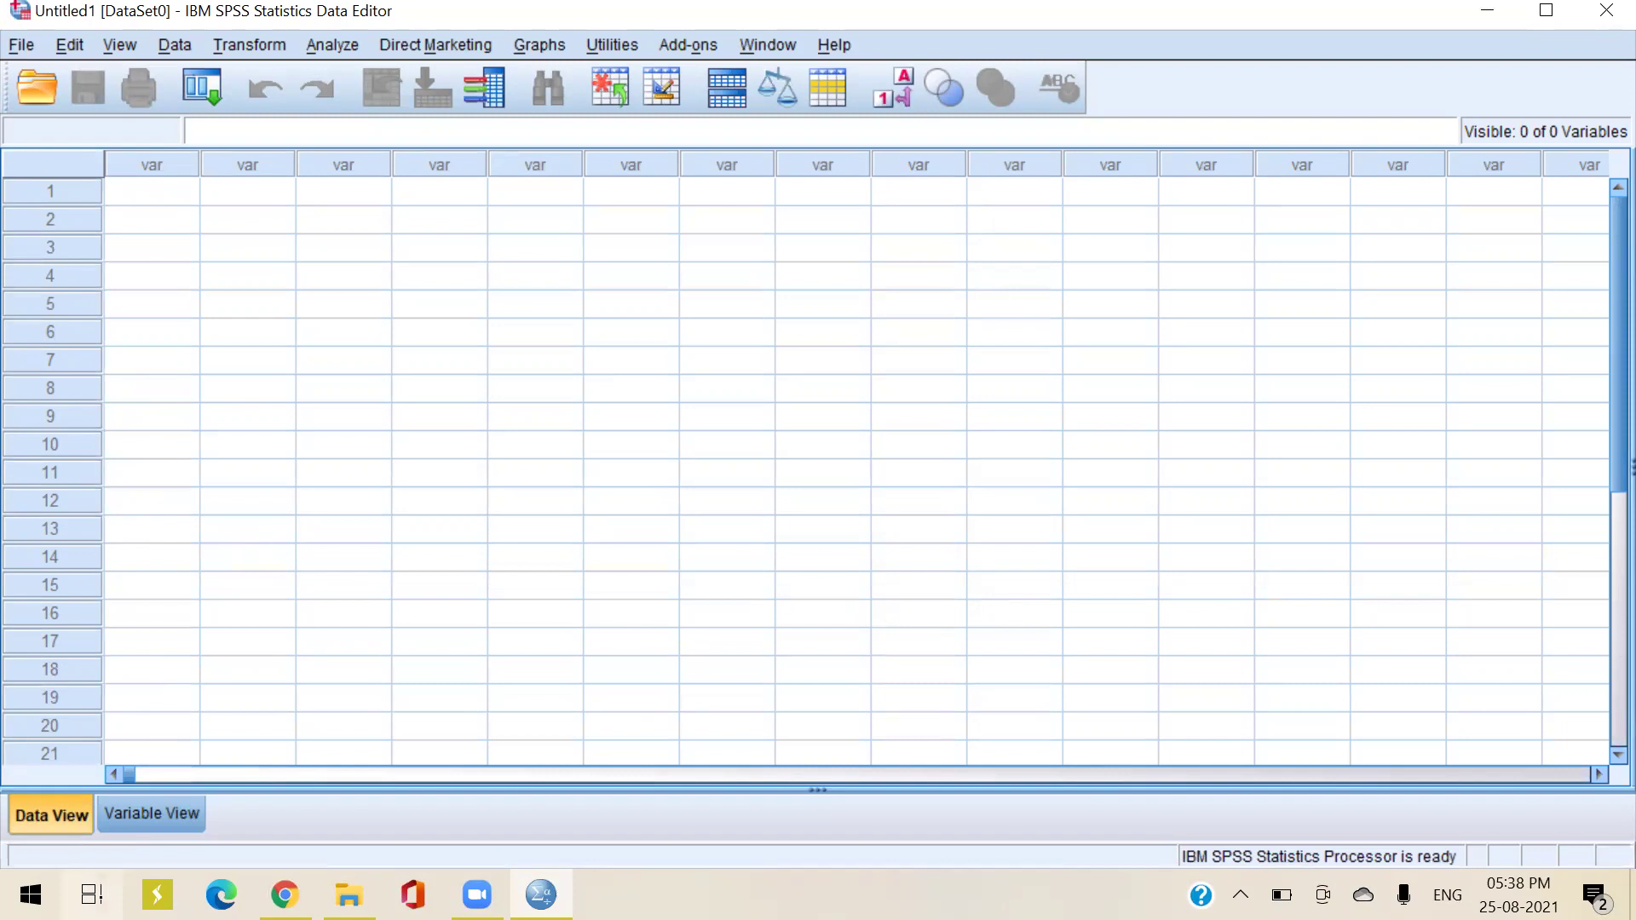
{"action": "left_click", "coordinate": [173, 818]}
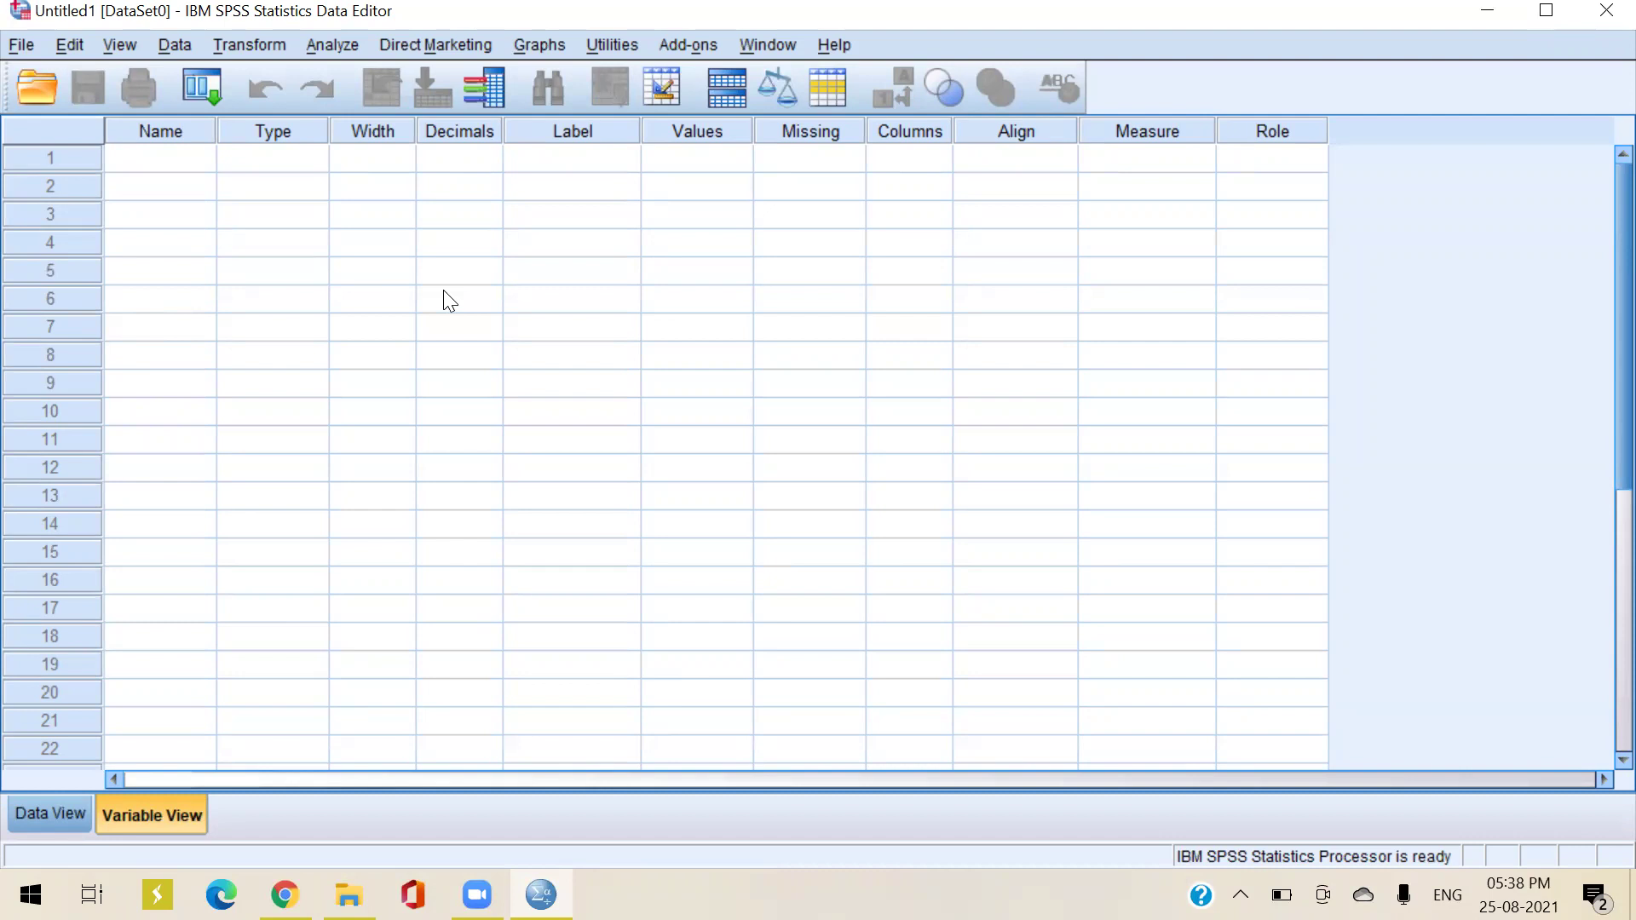
Name the first variable Idno and look at its available variable types without changing the type
{"action": "left_click", "coordinate": [203, 151]}
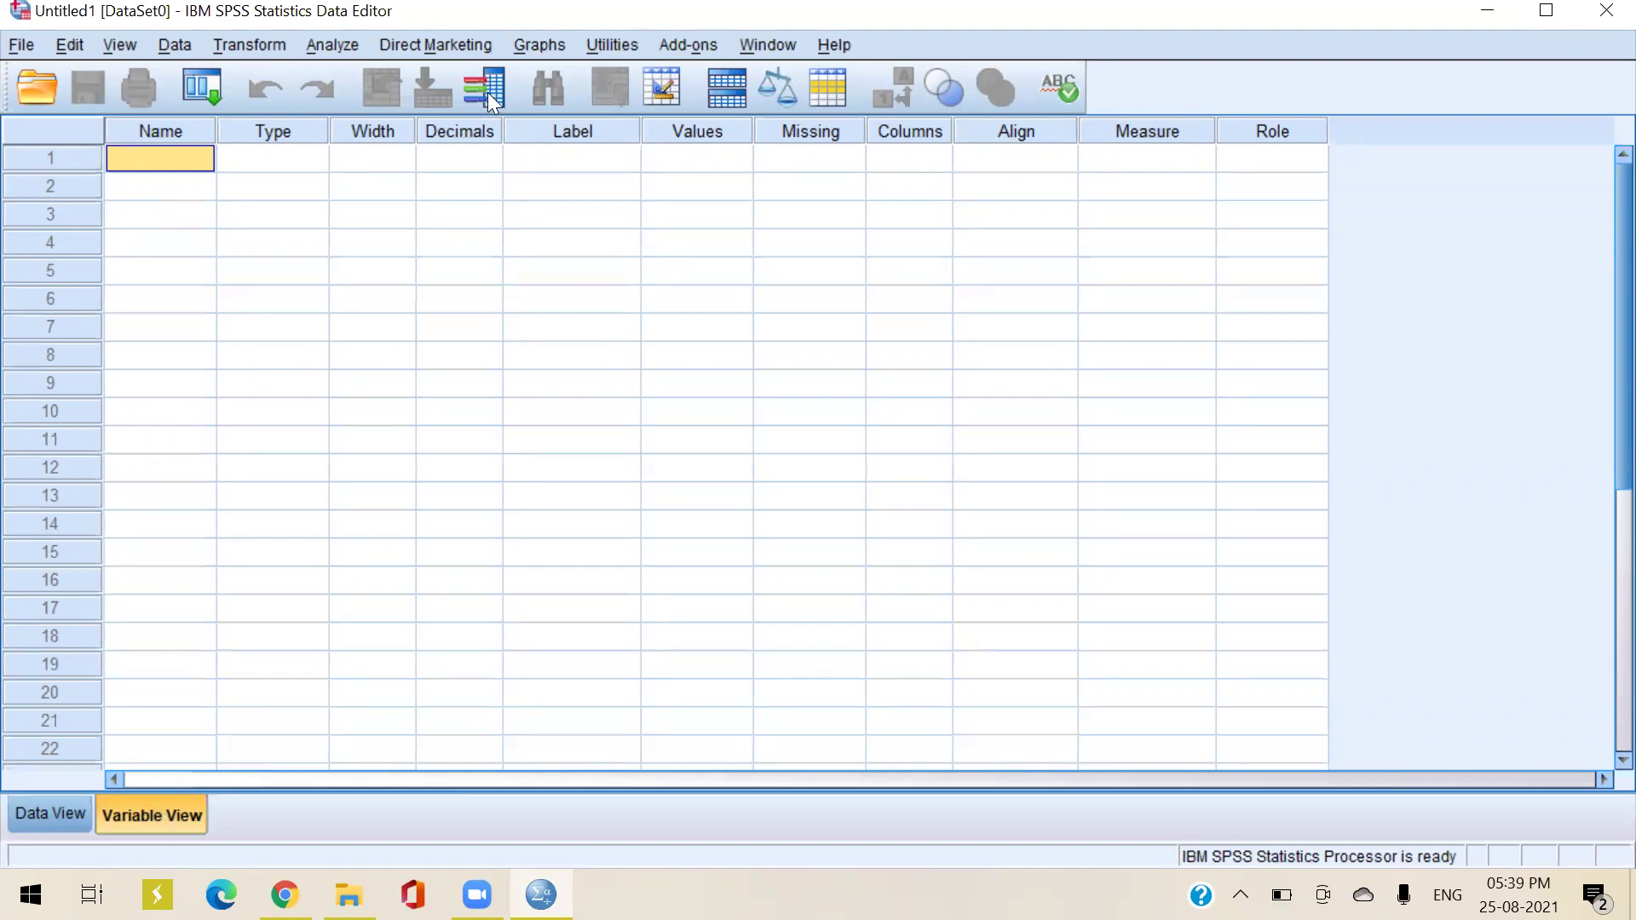
{"action": "double_click", "coordinate": [166, 162]}
{"action": "type", "text": "Idno"}
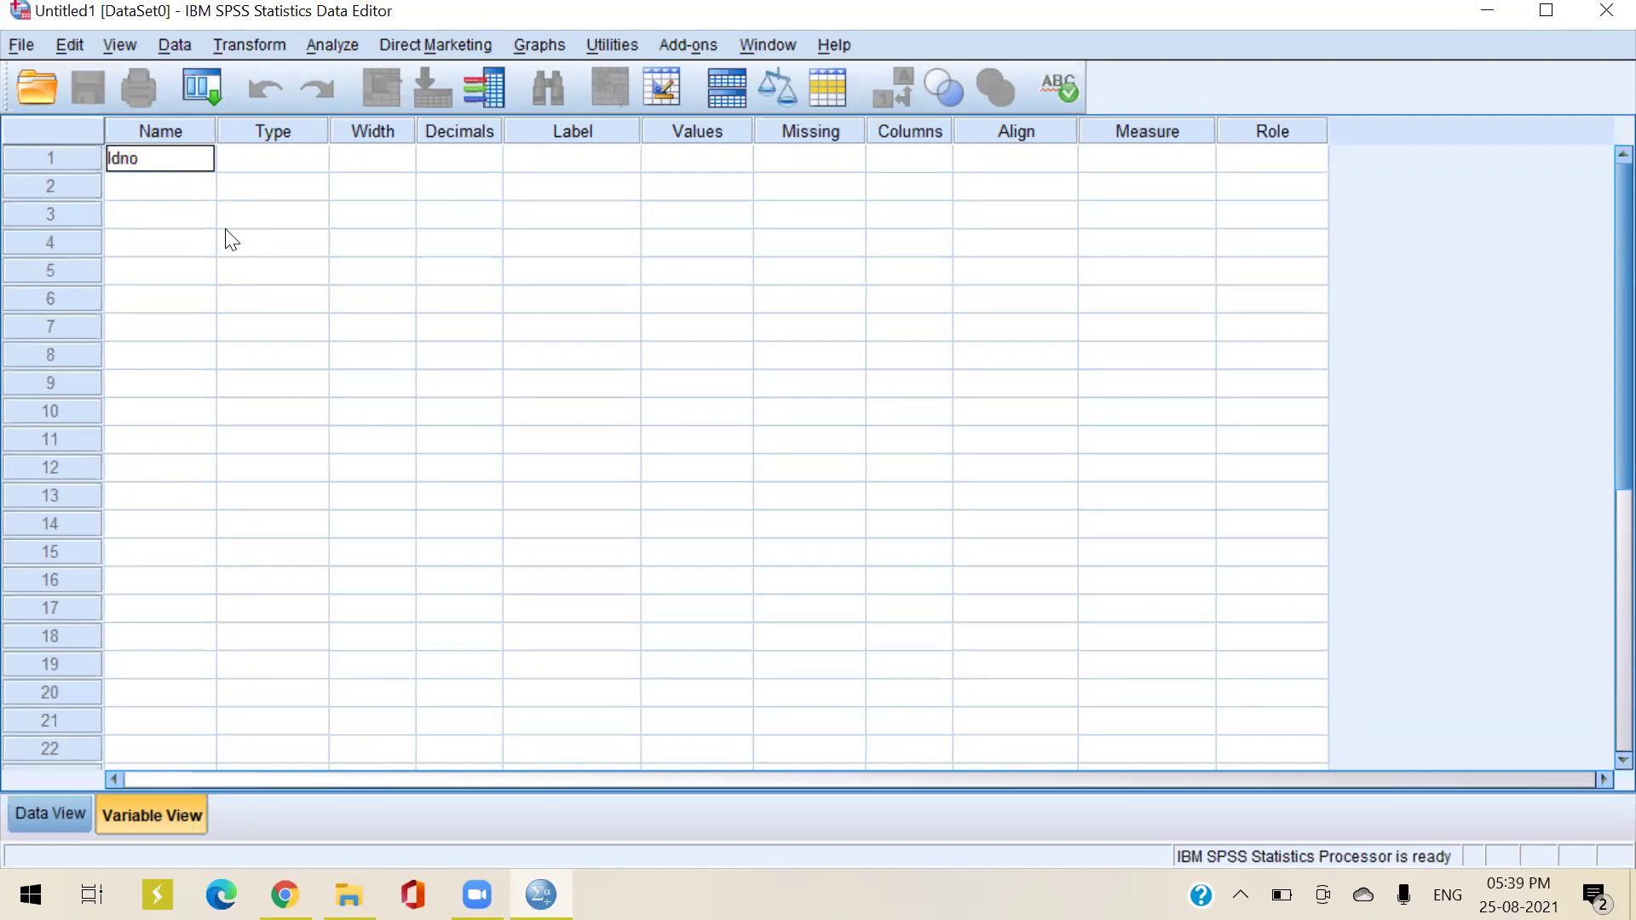
{"action": "left_click", "coordinate": [277, 162]}
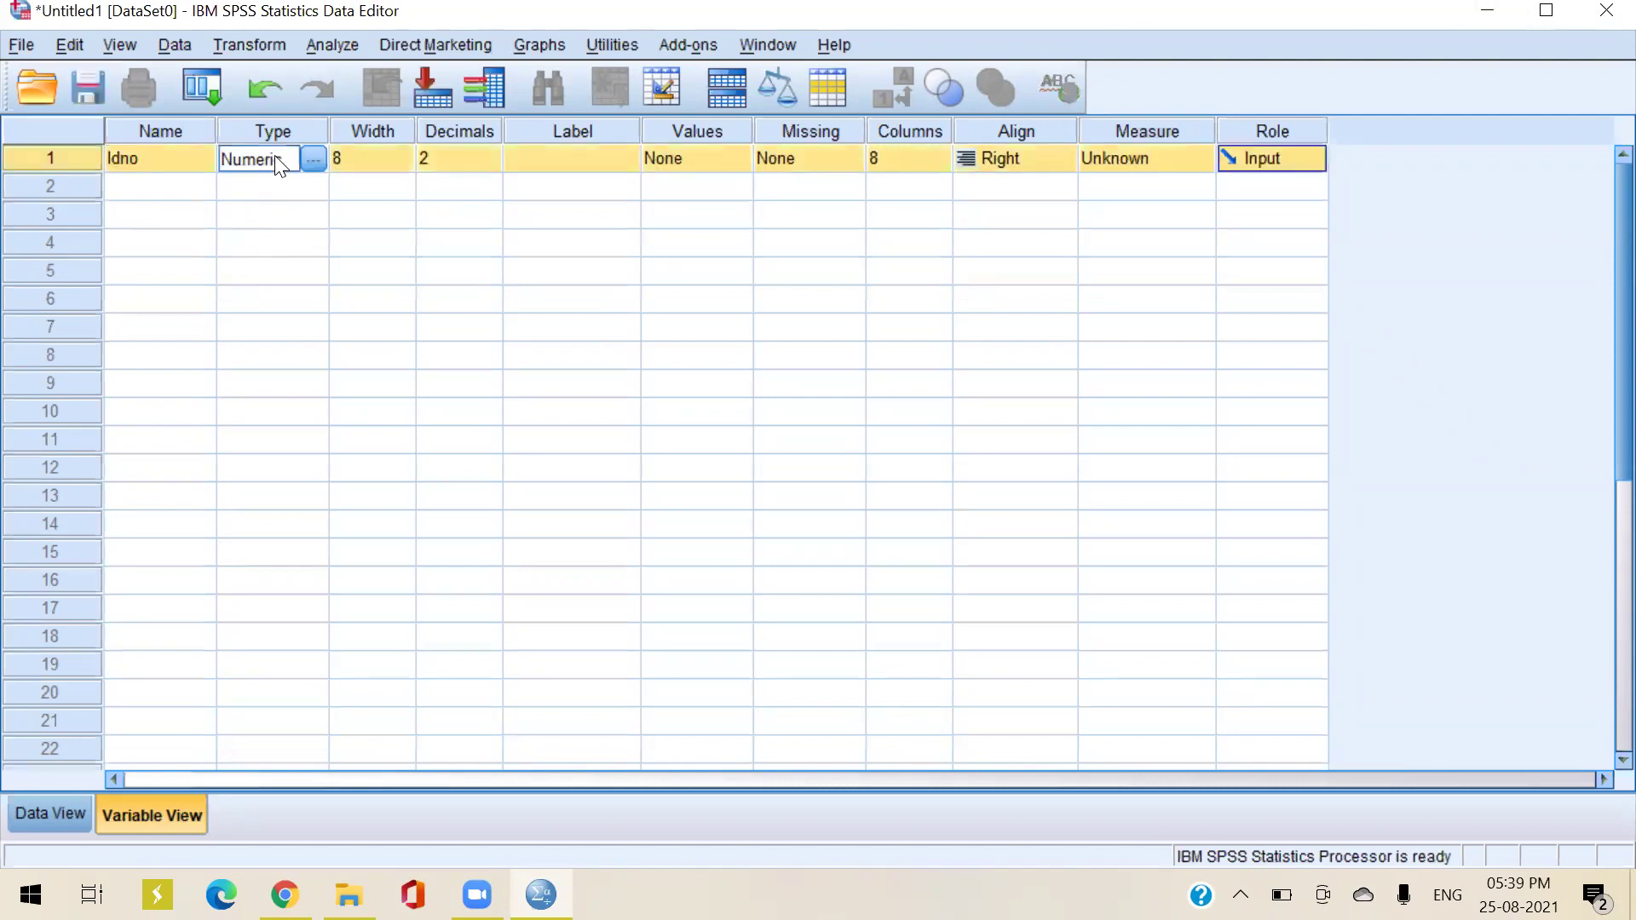
{"action": "left_click", "coordinate": [206, 294]}
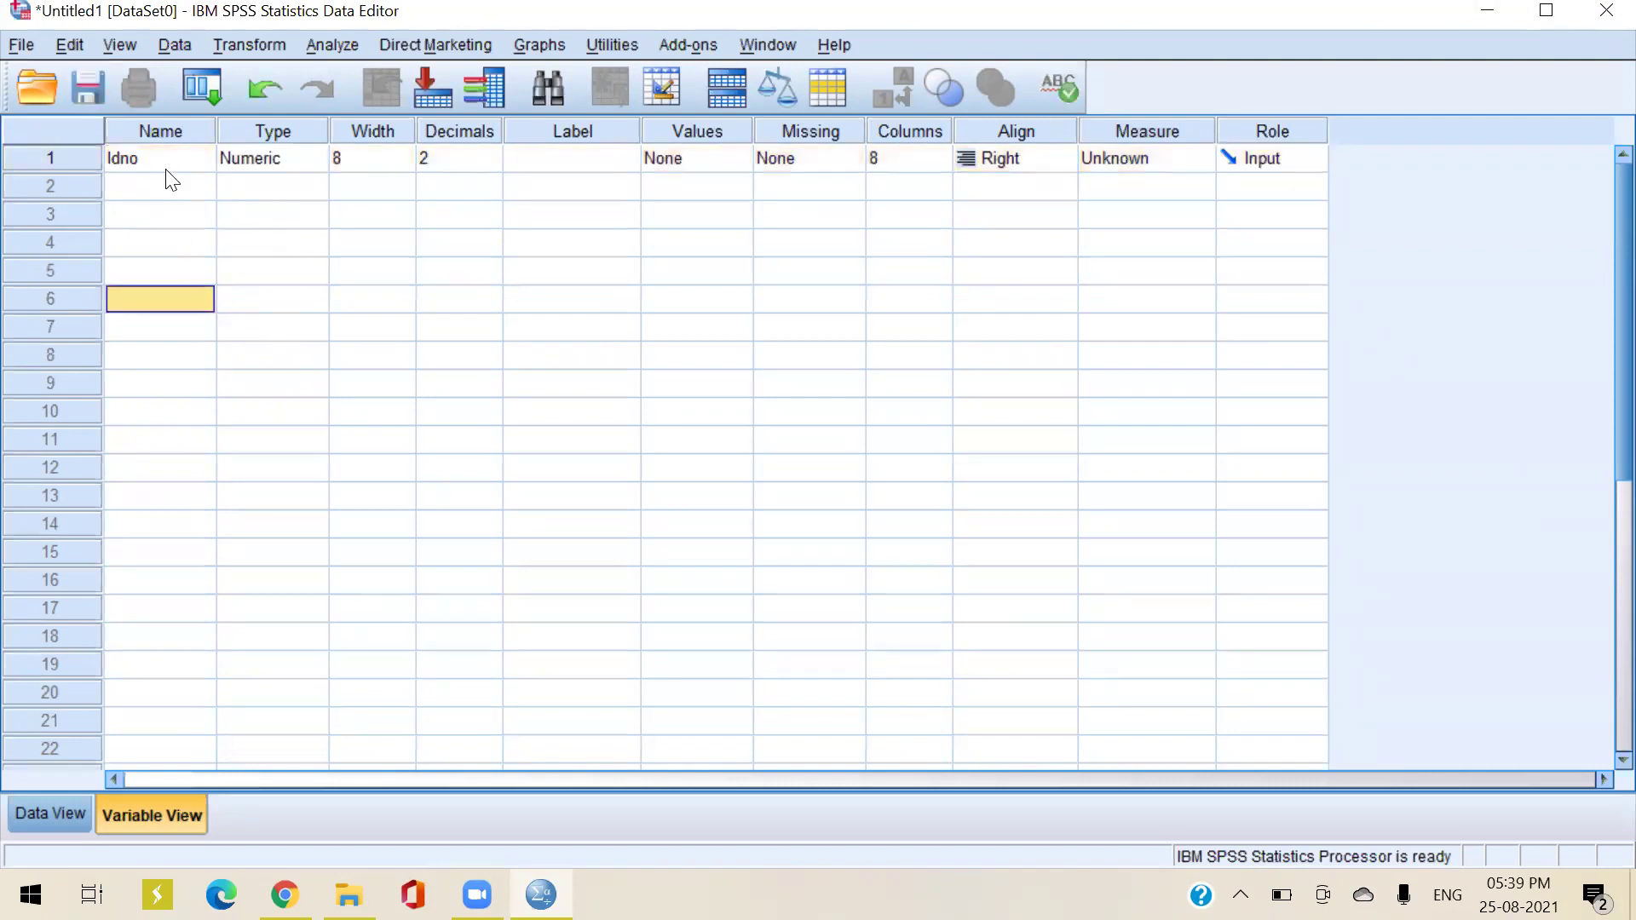
{"action": "double_click", "coordinate": [298, 170]}
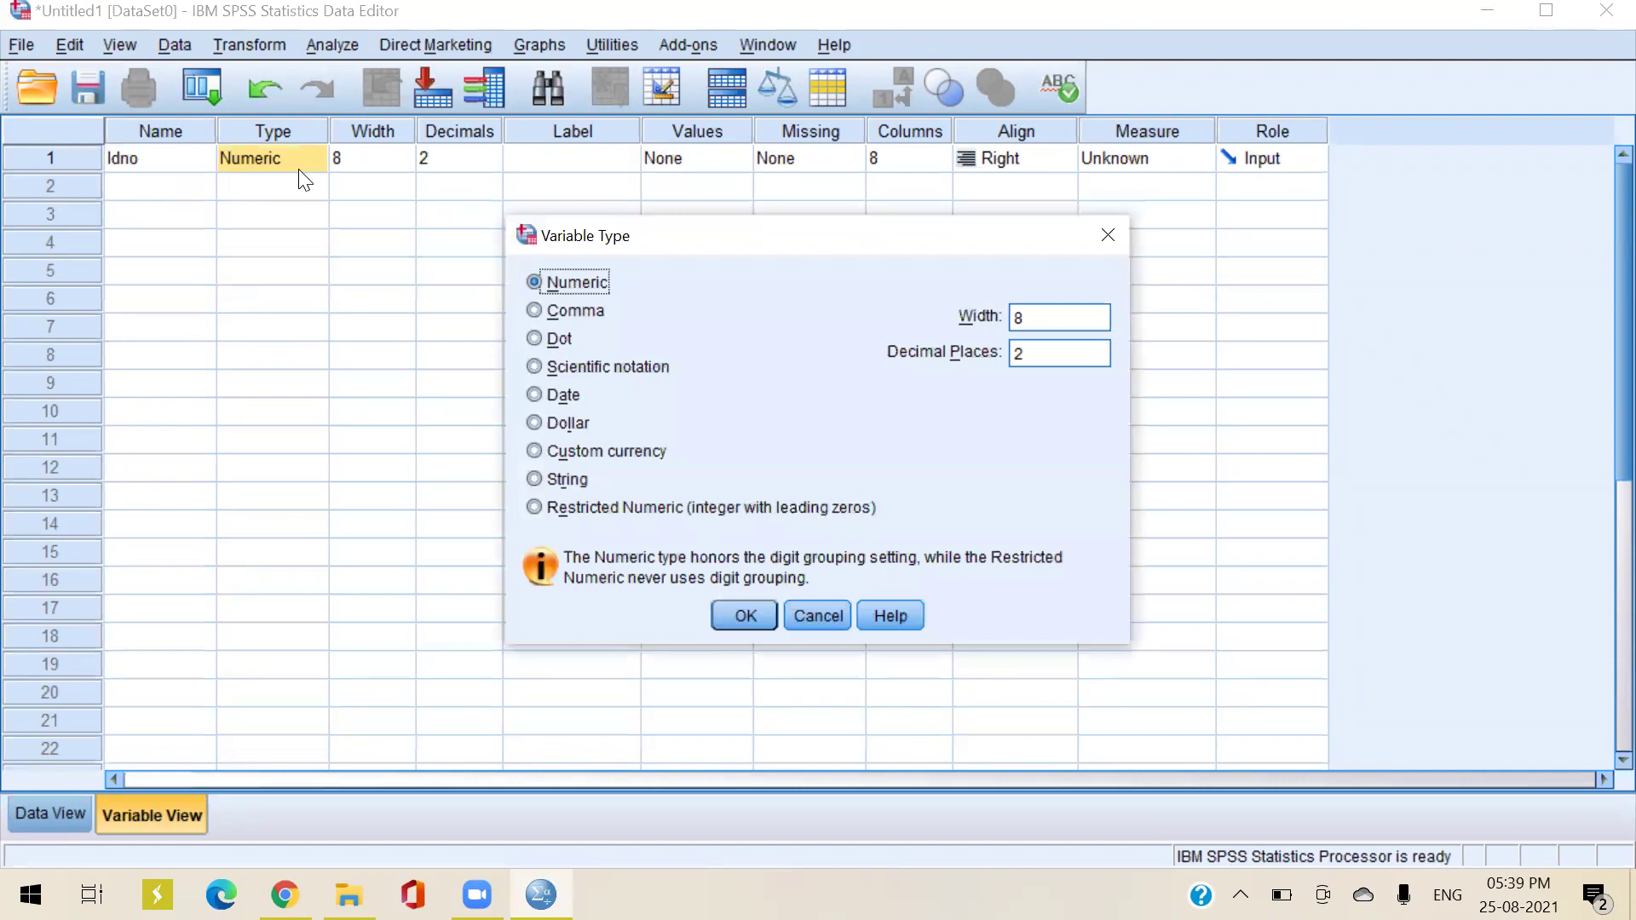
{"action": "left_click", "coordinate": [1104, 237]}
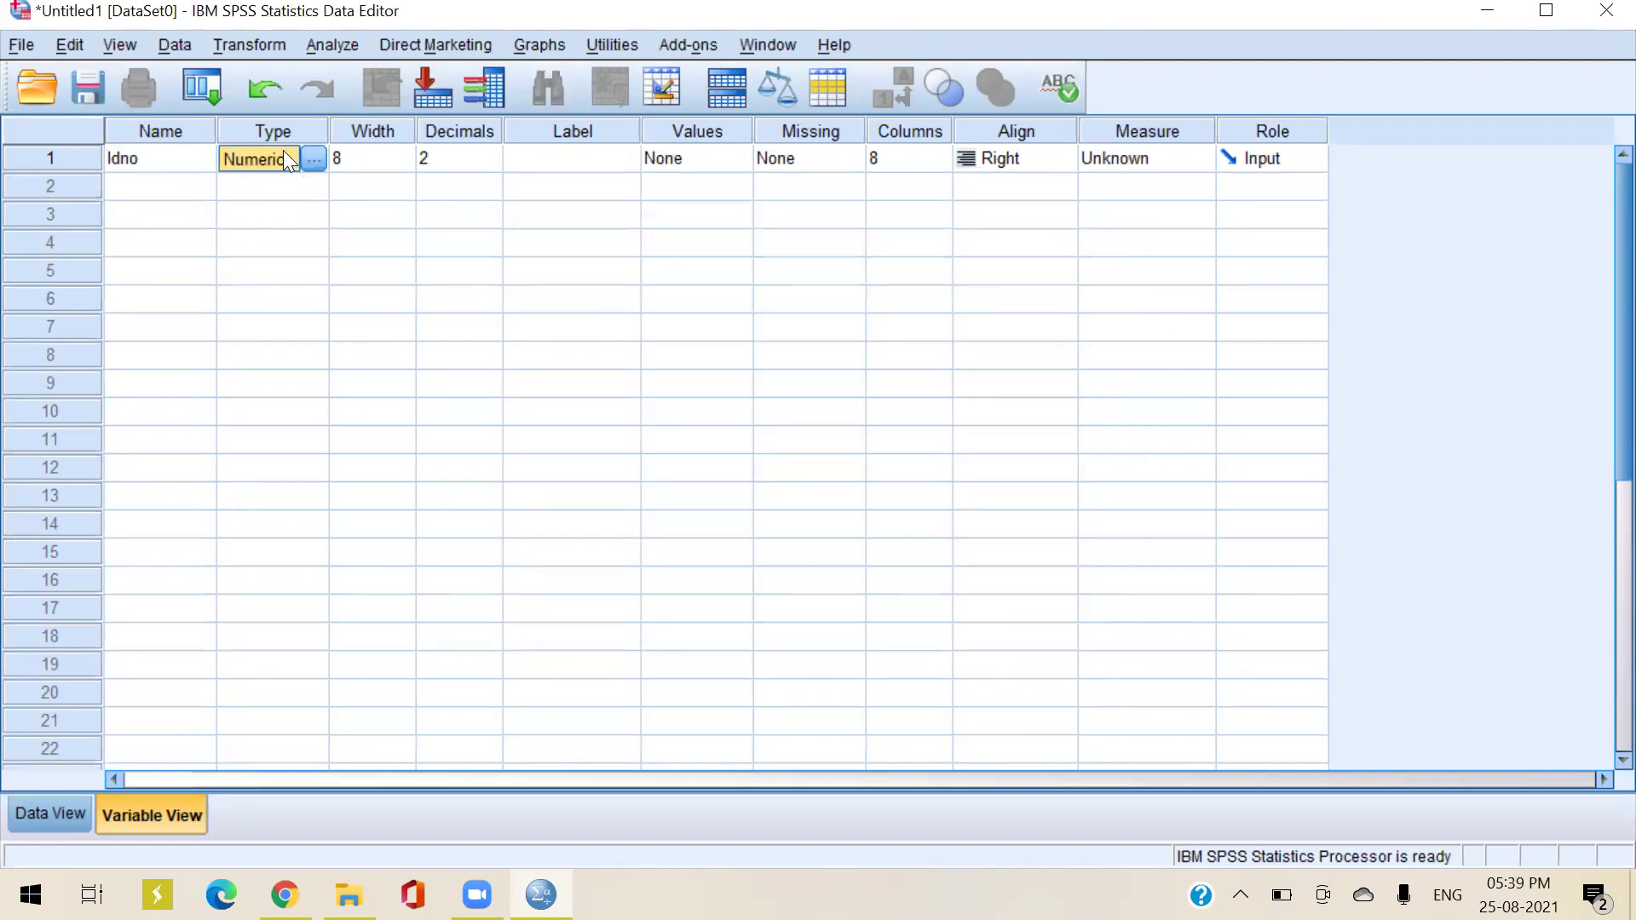
Set the Idno variable's width to 5 and its decimals to 0
{"action": "left_click", "coordinate": [373, 162]}
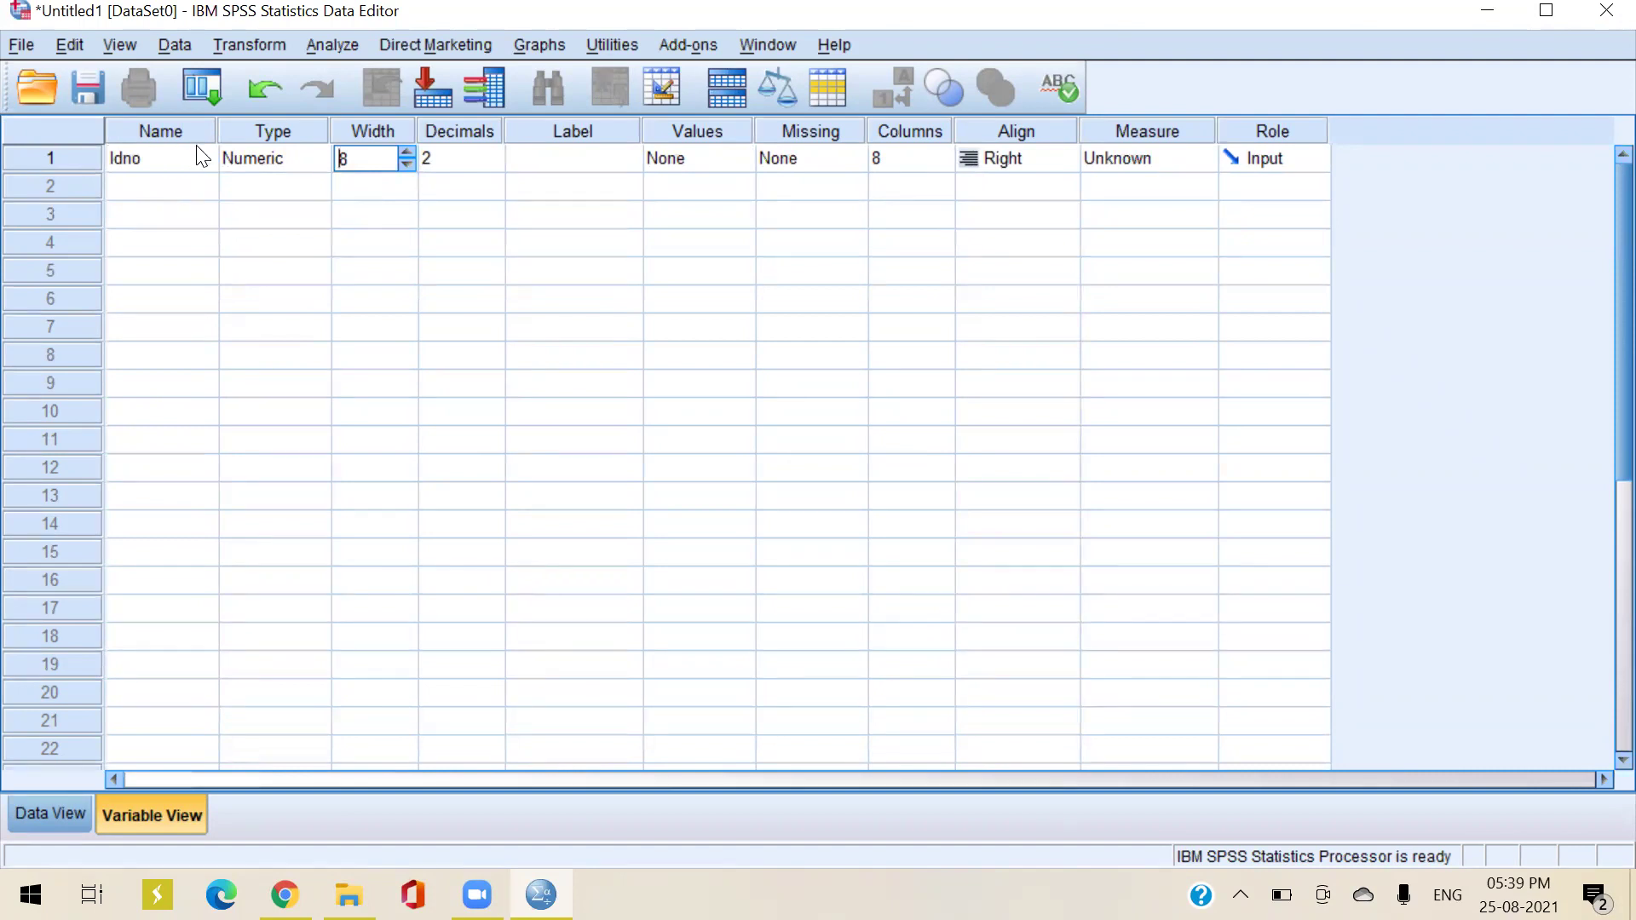
{"action": "left_click", "coordinate": [406, 167]}
{"action": "left_click", "coordinate": [406, 167]}
{"action": "left_click", "coordinate": [405, 168]}
{"action": "left_click", "coordinate": [457, 163]}
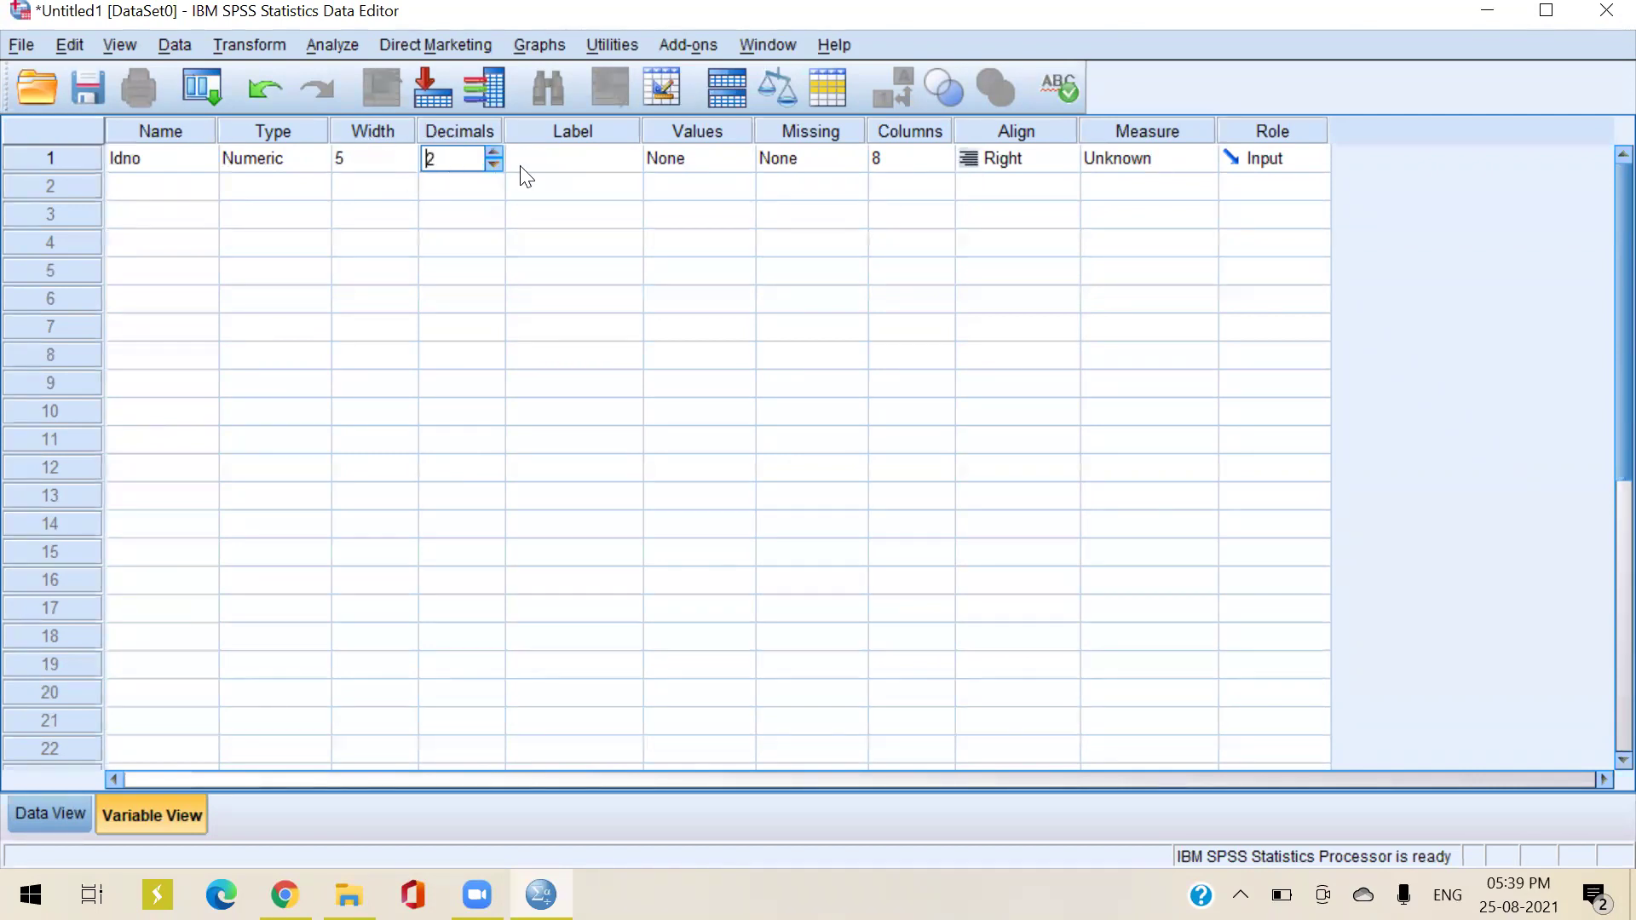
{"action": "left_click", "coordinate": [492, 166]}
{"action": "left_click", "coordinate": [492, 166]}
Enter "ID number" as the label of the Idno variable
{"action": "left_click", "coordinate": [542, 166]}
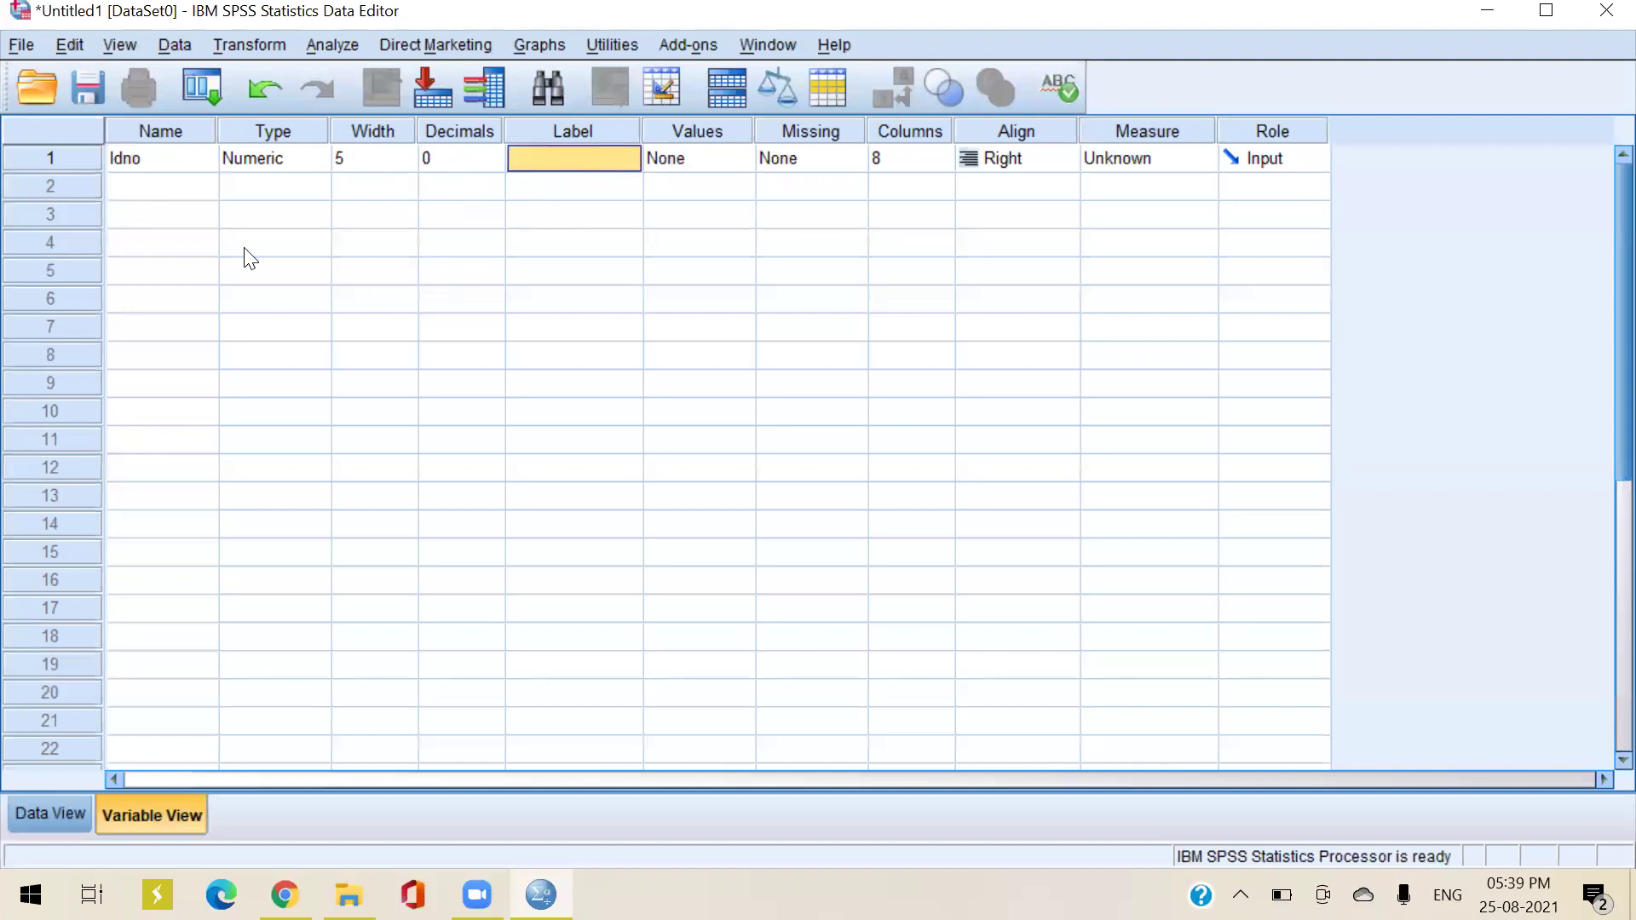
{"action": "type", "text": "Id"}
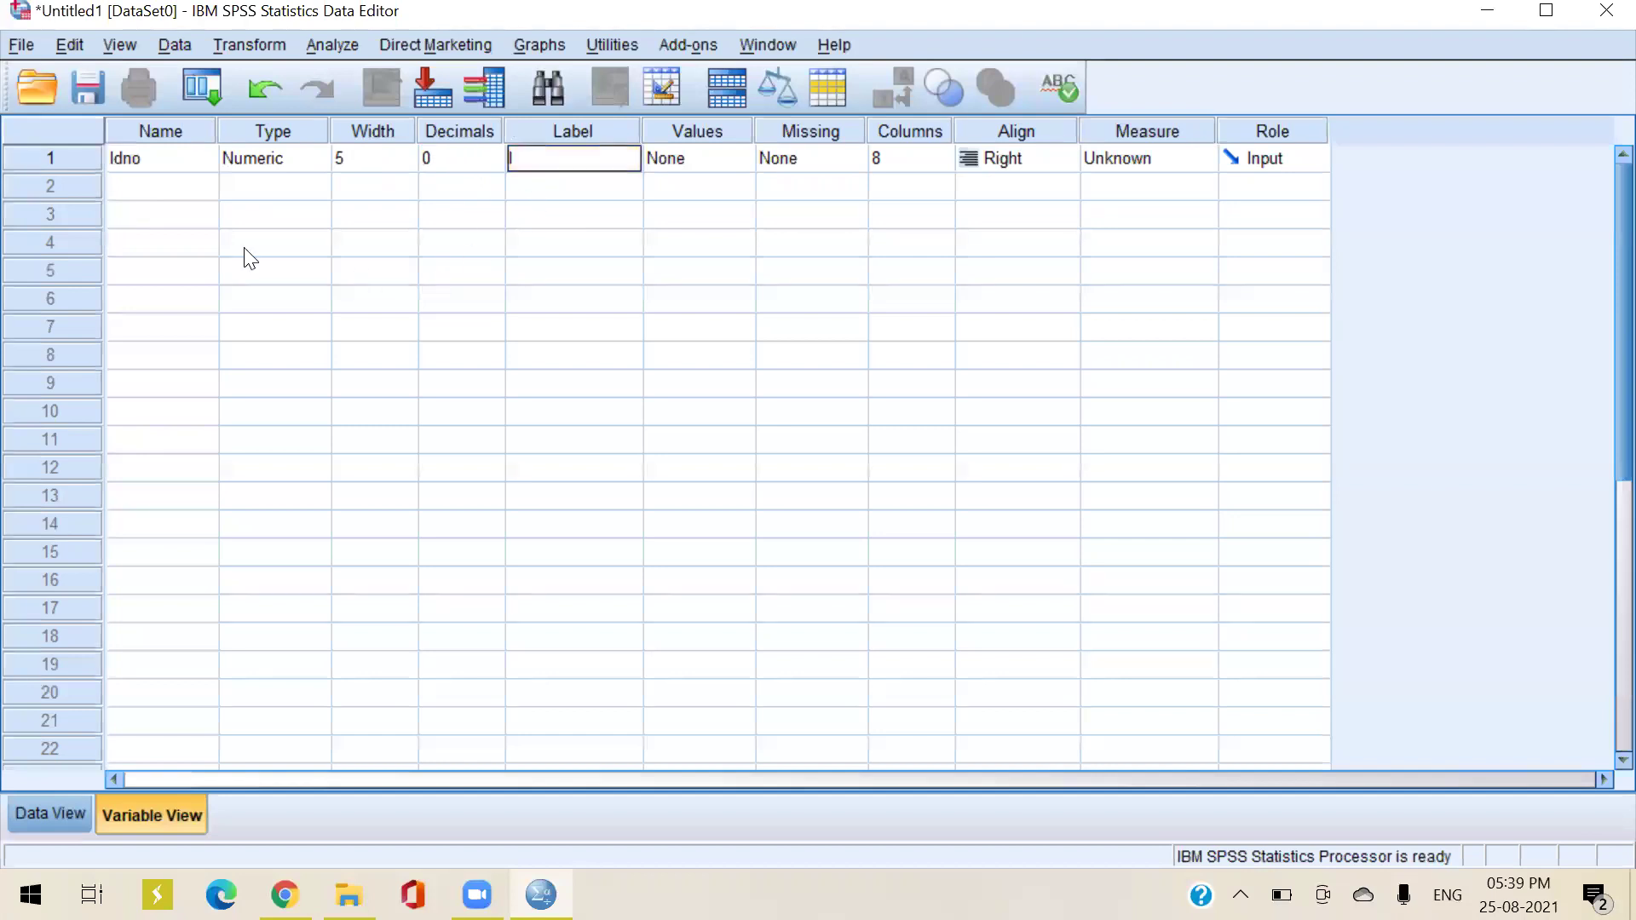
{"action": "key", "text": "BackSpace"}
{"action": "key", "text": "BackSpace"}
{"action": "type", "text": "IKd"}
{"action": "key", "text": "BackSpace"}
{"action": "key", "text": "BackSpace"}
{"action": "key", "text": "BackSpace"}
{"action": "type", "text": "ID num"}
{"action": "key", "text": "BackSpace"}
{"action": "type", "text": "mber"}
{"action": "left_click", "coordinate": [543, 275]}
Look at the value label settings of the Idno variable without defining any
{"action": "left_click", "coordinate": [717, 169]}
{"action": "left_click", "coordinate": [740, 159]}
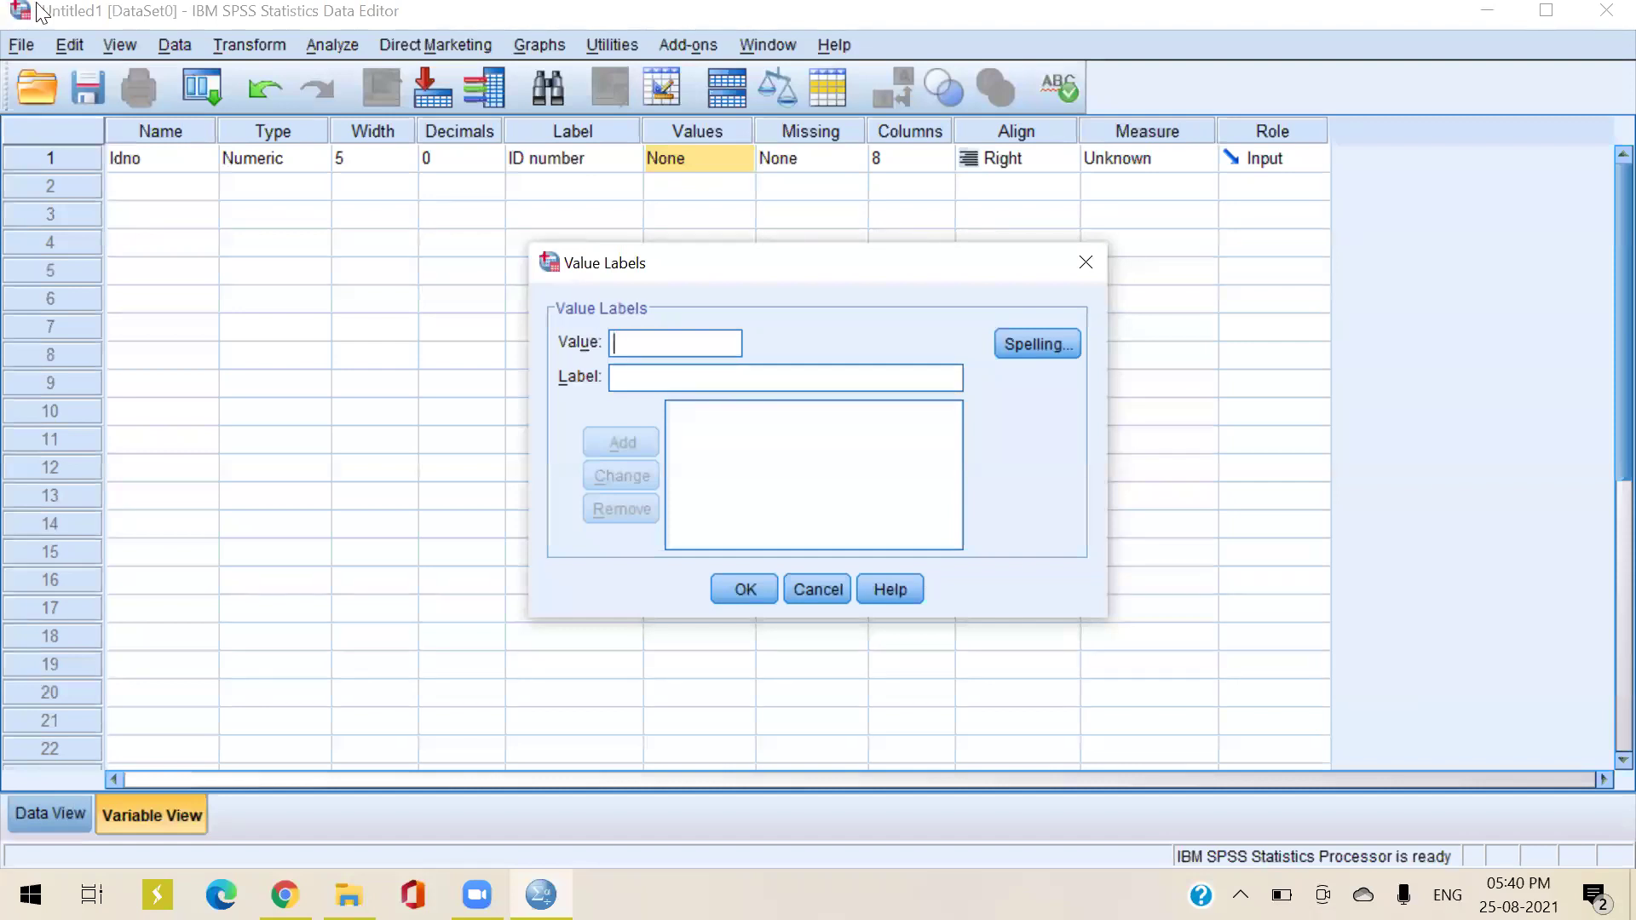
{"action": "left_click", "coordinate": [1085, 263]}
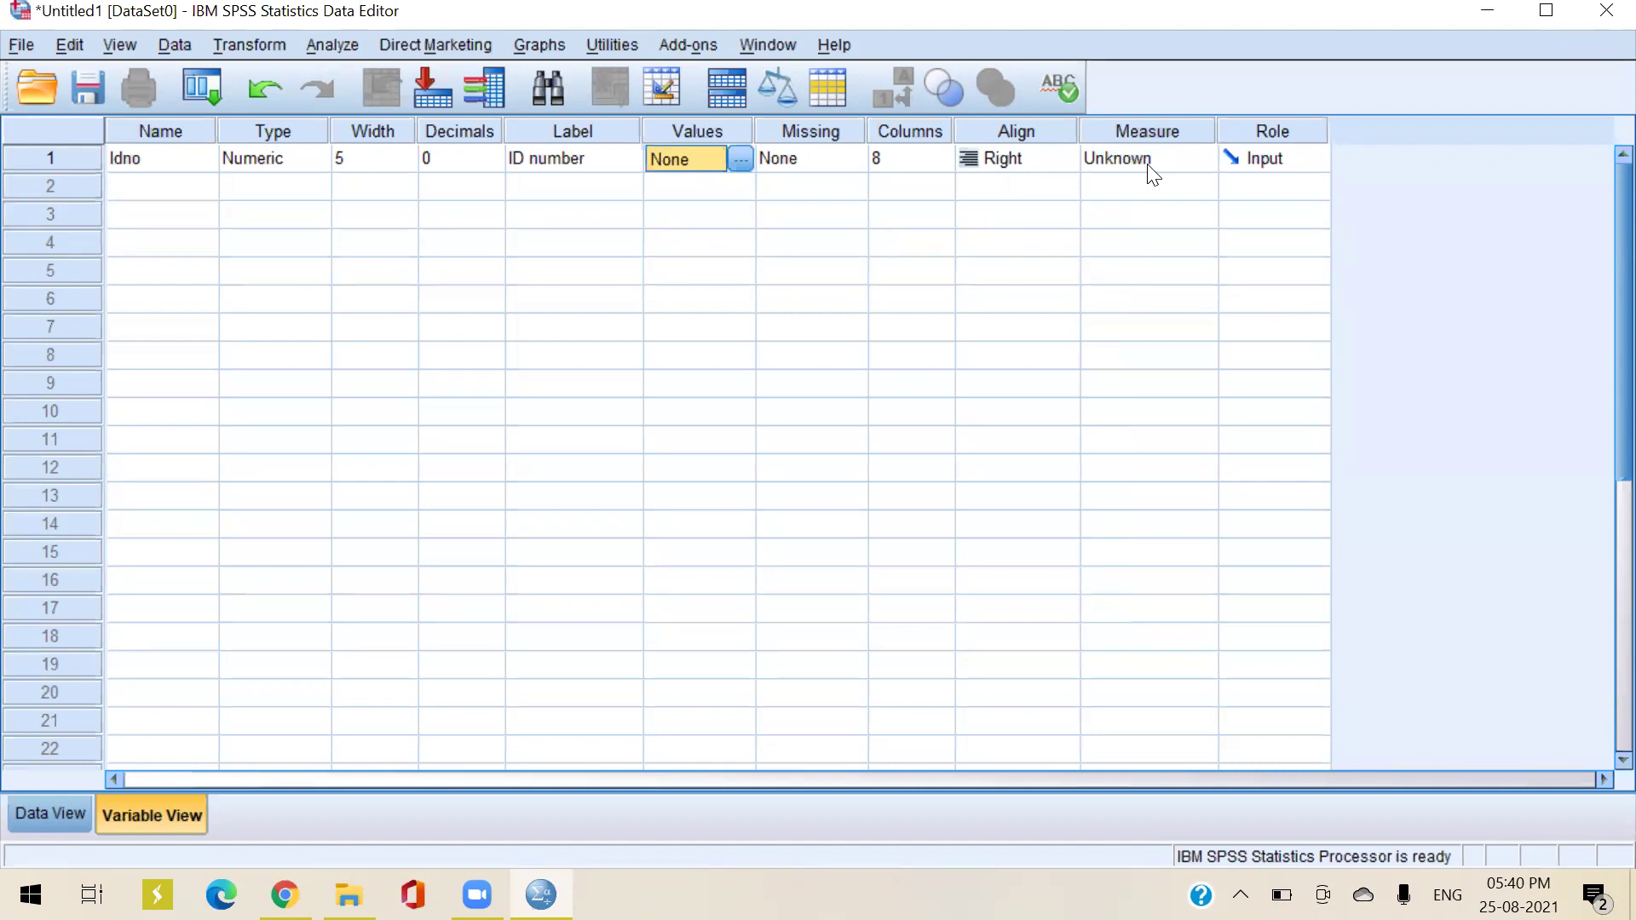
Add a second variable named Day below Idno
{"action": "left_click", "coordinate": [120, 187]}
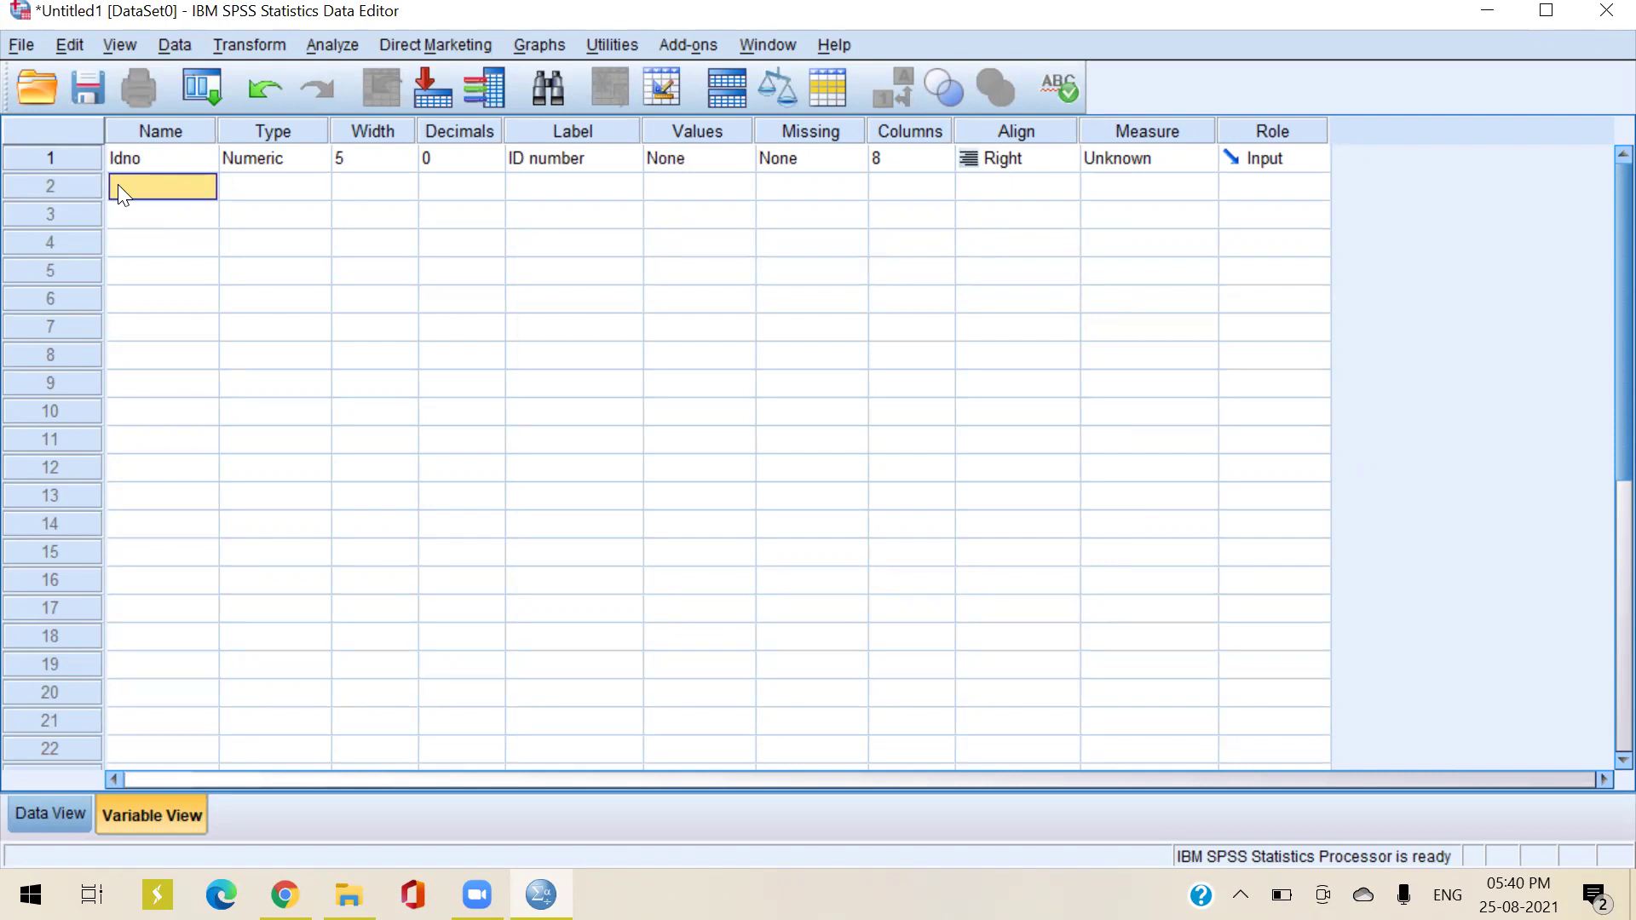
{"action": "type", "text": "D"}
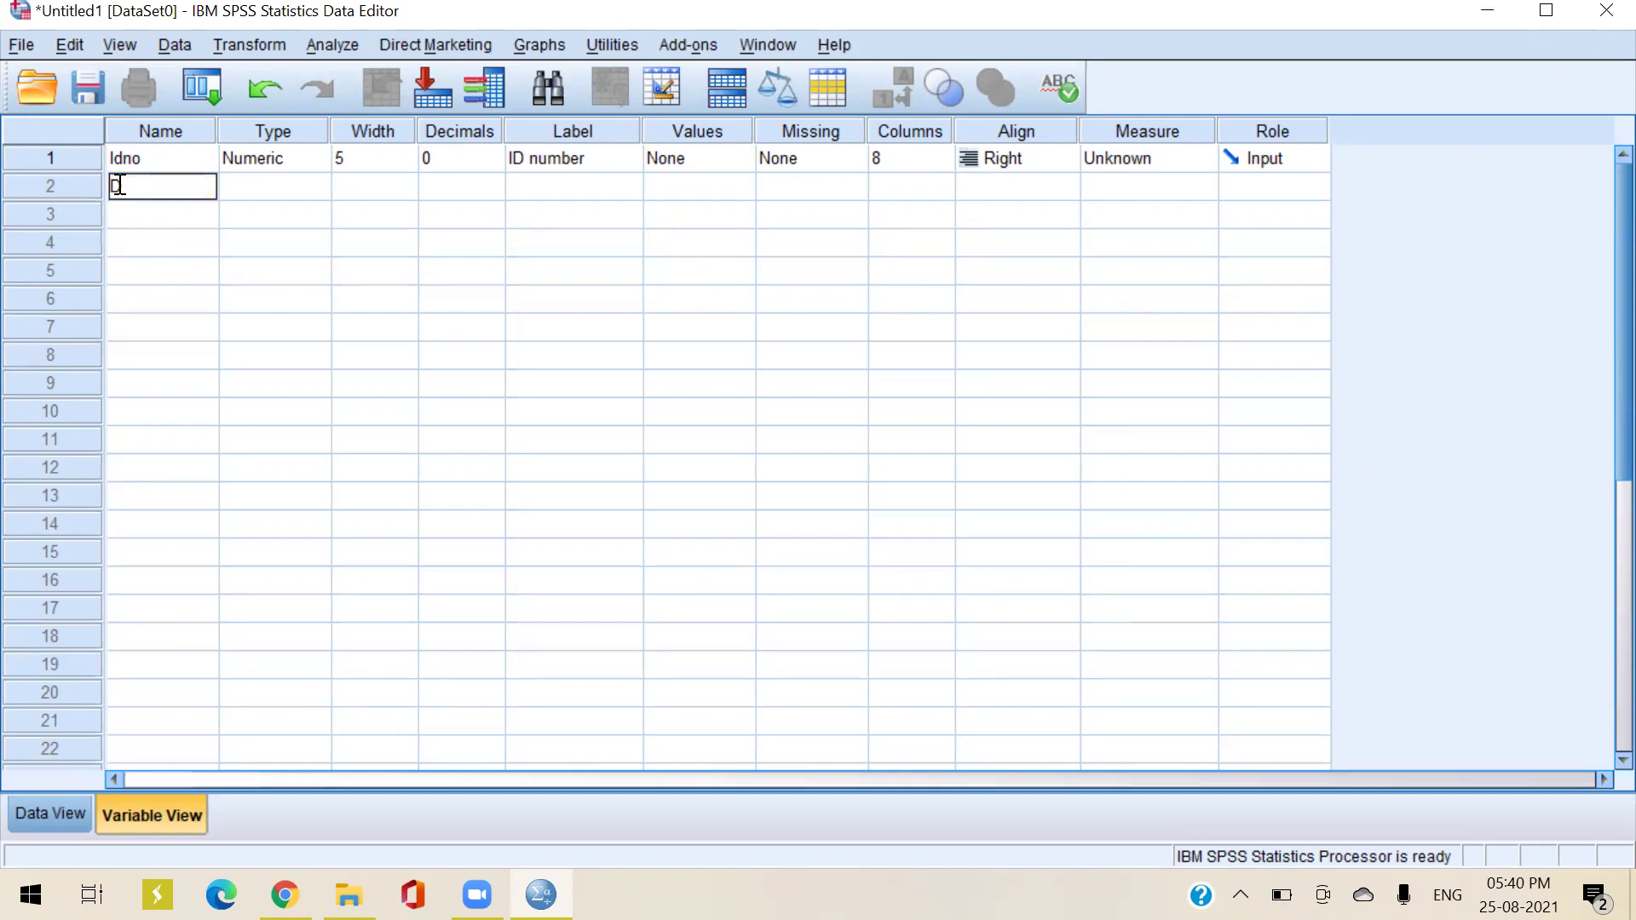
{"action": "type", "text": "ya"}
{"action": "key", "text": "BackSpace"}
{"action": "key", "text": "BackSpace"}
{"action": "type", "text": "ay"}
{"action": "left_click", "coordinate": [333, 382]}
Keep the Day variable's type numeric and set its decimal places to 0
{"action": "left_click", "coordinate": [274, 189]}
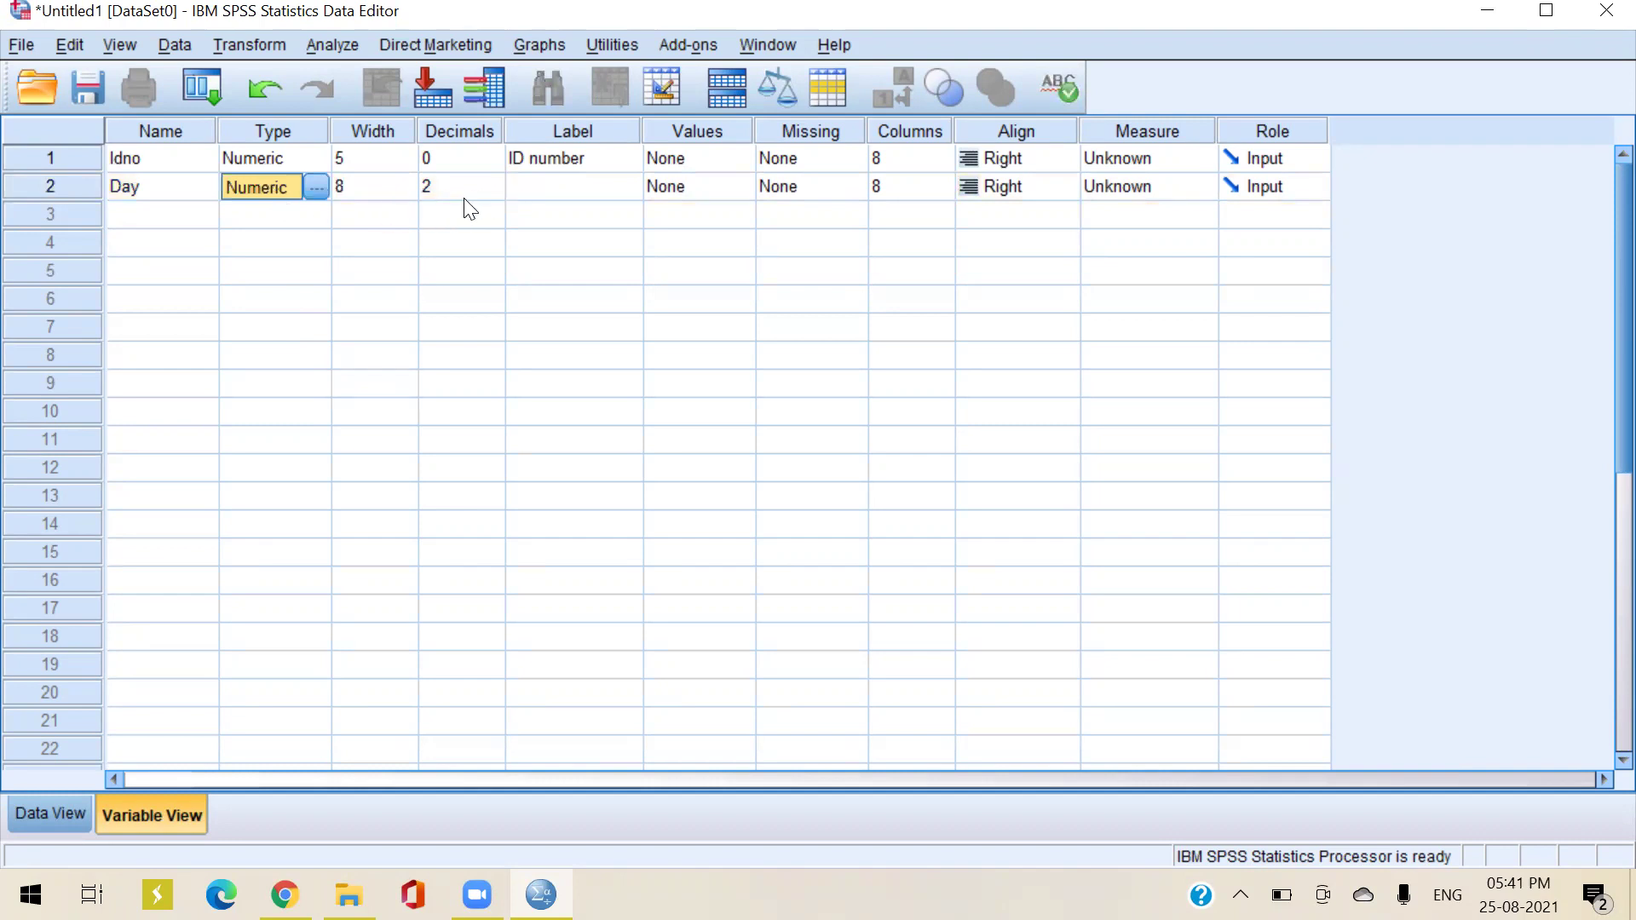
{"action": "left_click", "coordinate": [313, 187]}
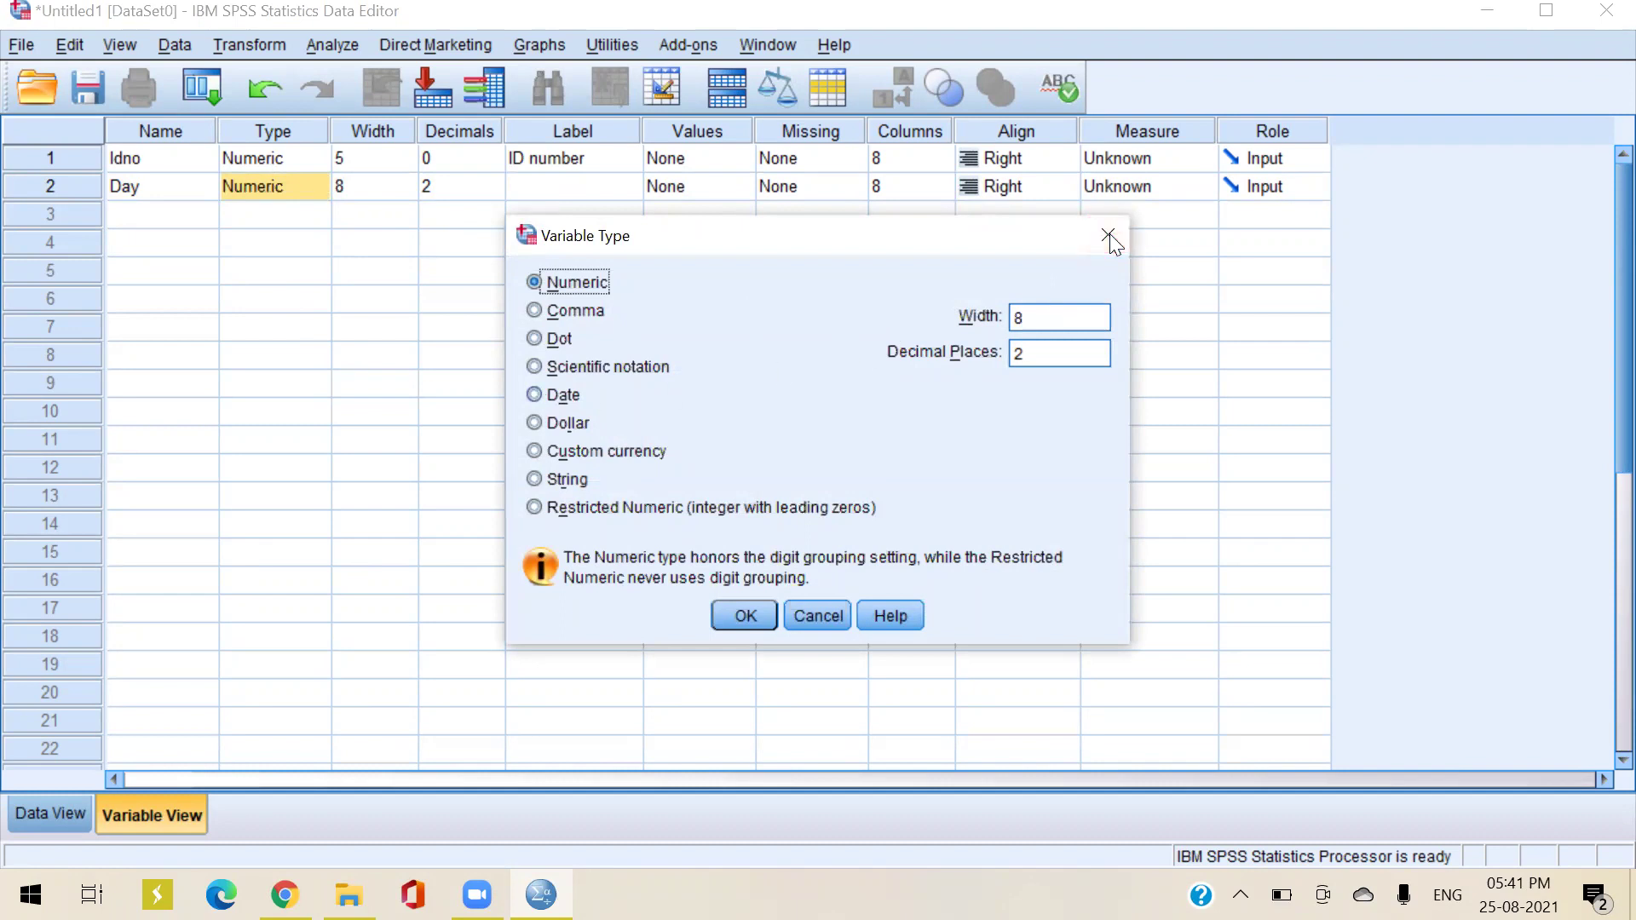
{"action": "left_click", "coordinate": [1024, 358]}
{"action": "key", "text": "BackSpace"}
{"action": "type", "text": "0"}
{"action": "left_click", "coordinate": [747, 622]}
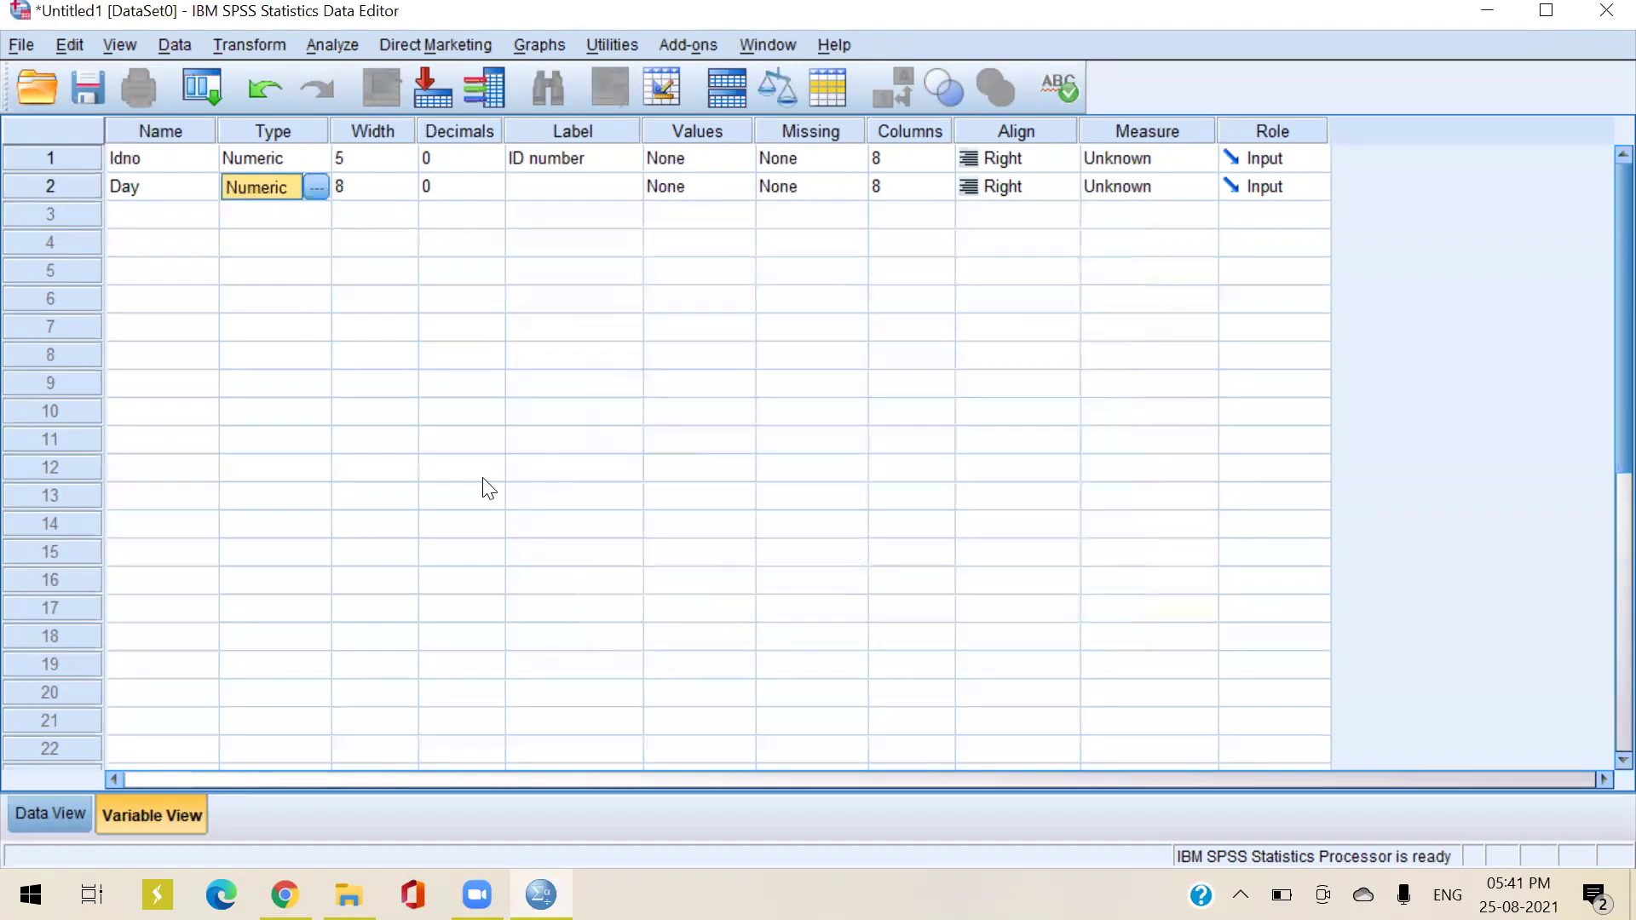
{"action": "left_click", "coordinate": [432, 435]}
Enter "Day of Class" as the label of the Day variable
{"action": "left_click", "coordinate": [570, 188]}
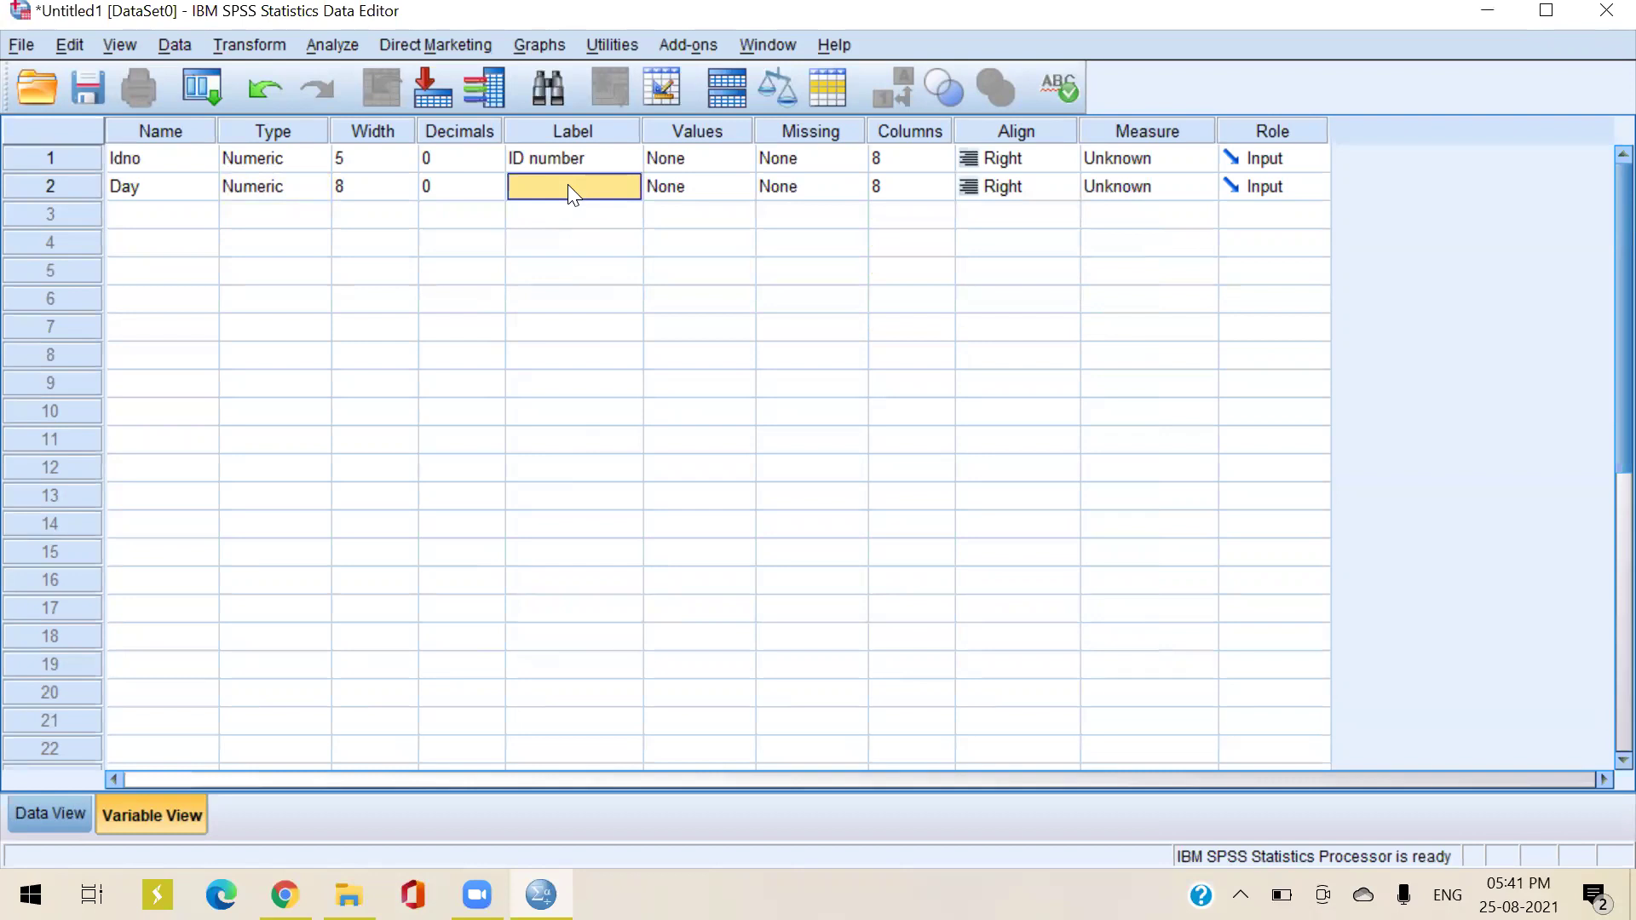
{"action": "type", "text": "Da"}
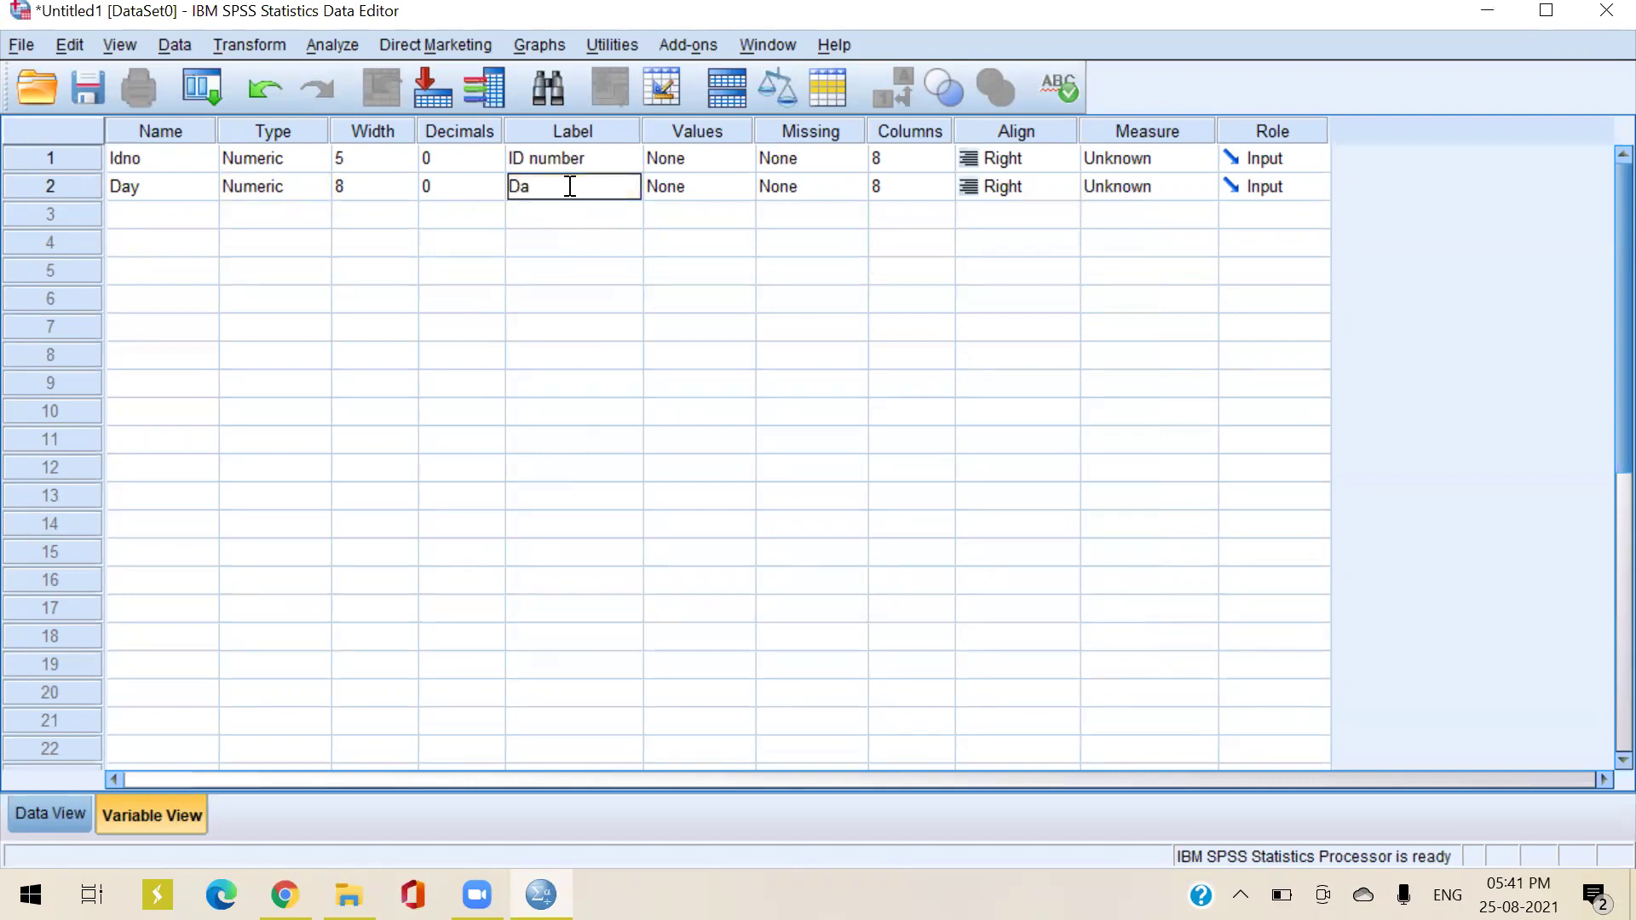
{"action": "type", "text": "y of Class"}
{"action": "left_click", "coordinate": [616, 280]}
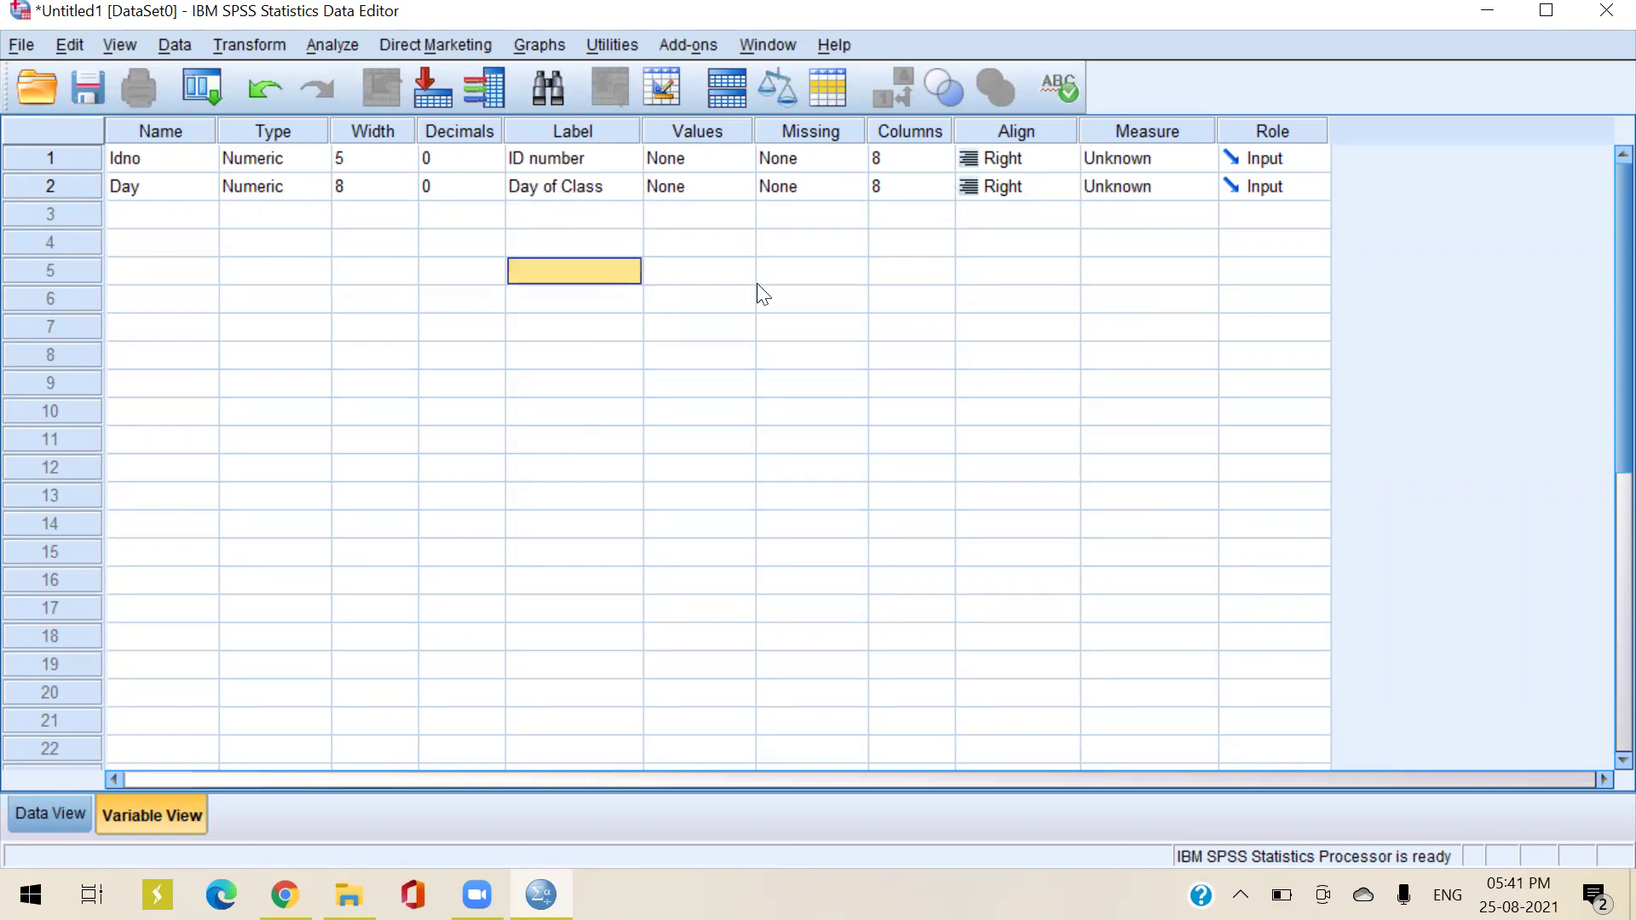
Open the value labels of the Day variable and add value 1 with the label "Monday"
{"action": "left_click", "coordinate": [689, 188]}
{"action": "left_click", "coordinate": [742, 187]}
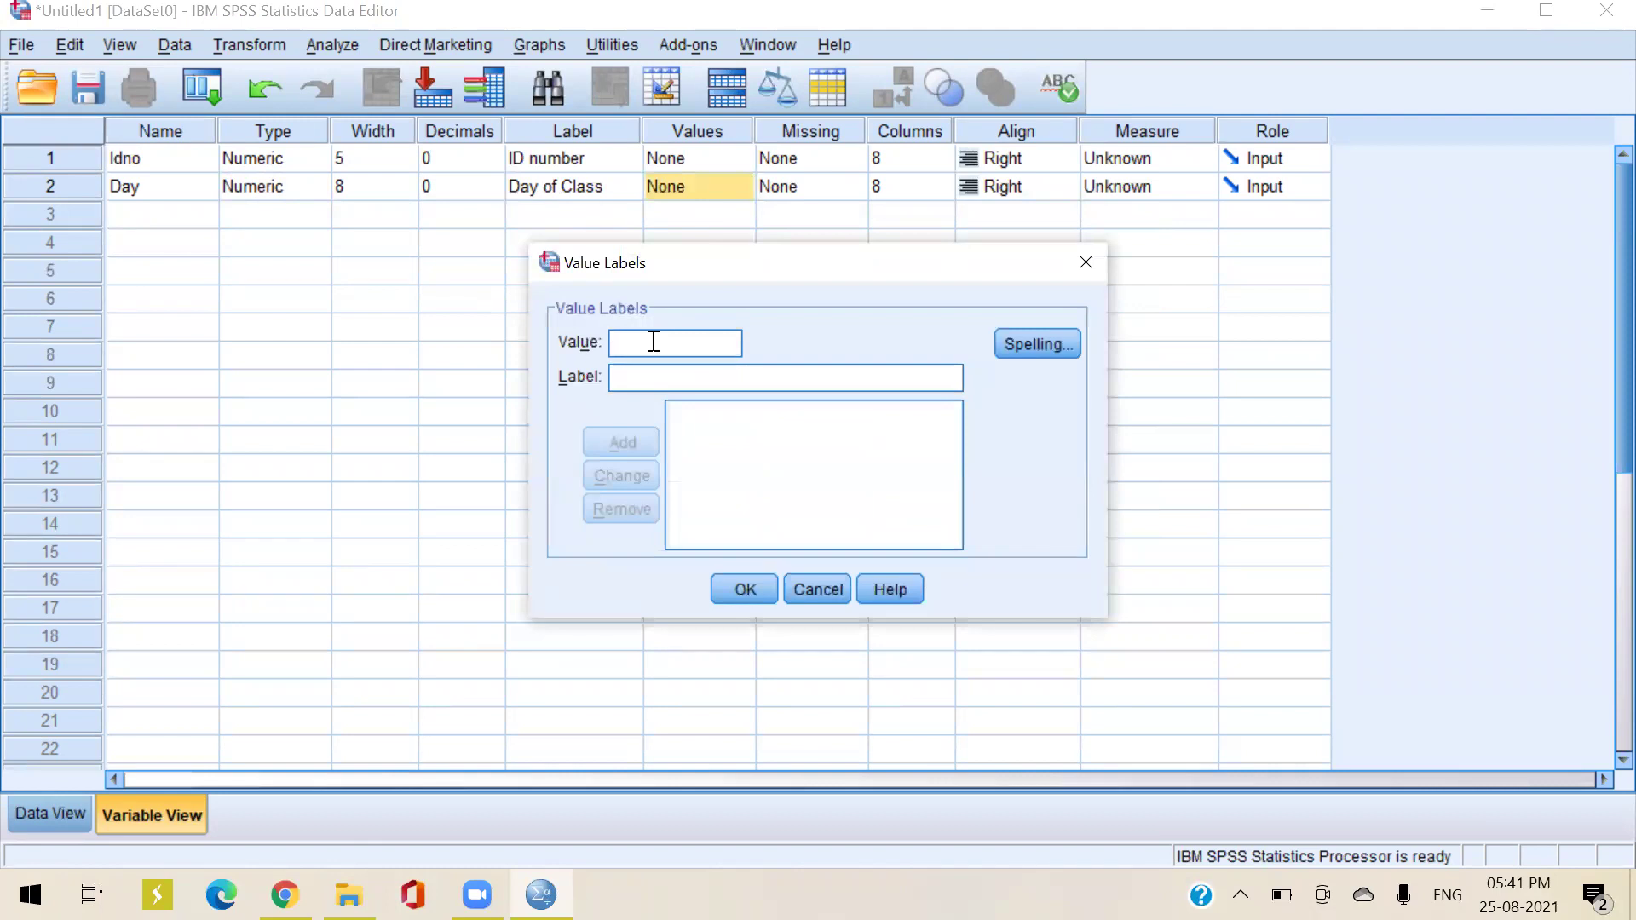
{"action": "type", "text": "1"}
{"action": "left_click", "coordinate": [647, 368]}
{"action": "type", "text": "Monday"}
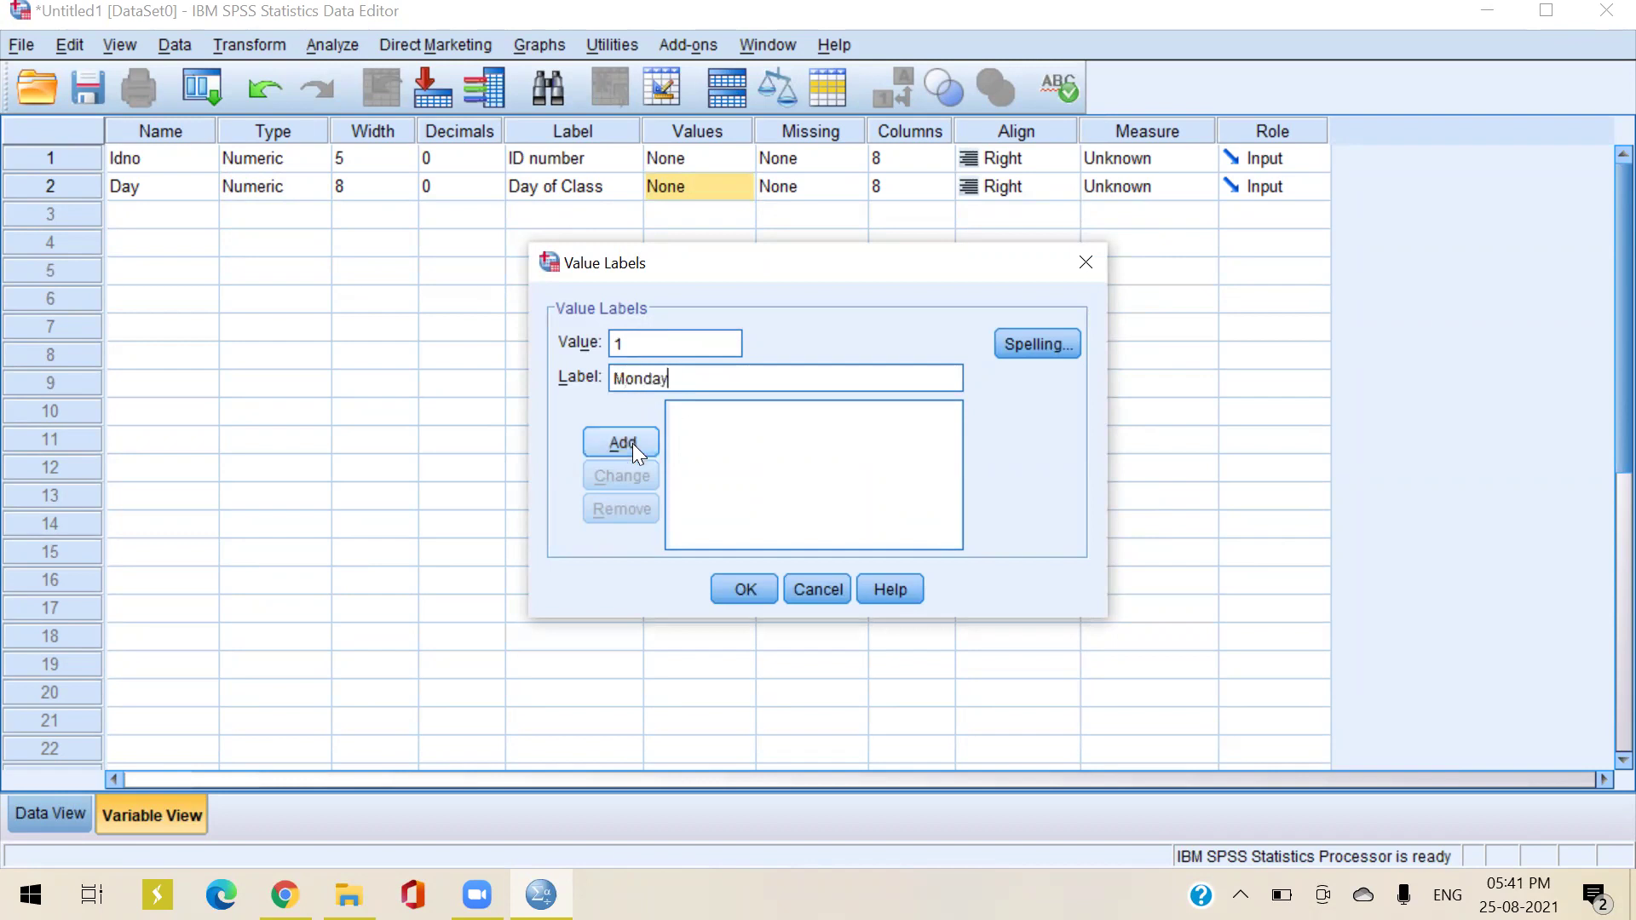
{"action": "left_click", "coordinate": [633, 443]}
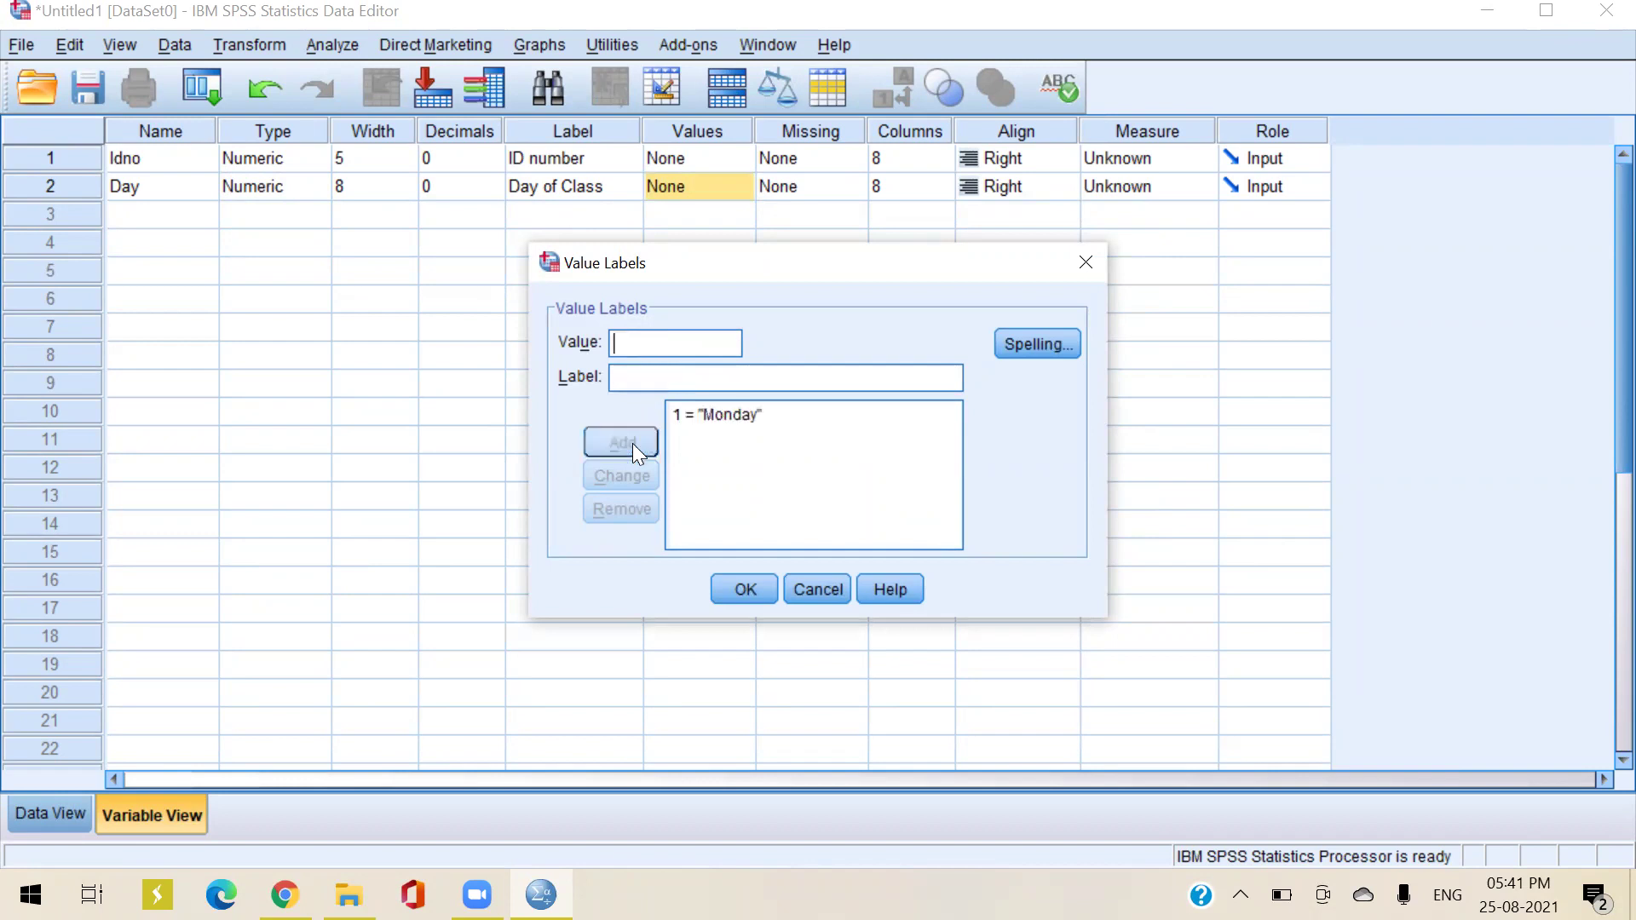
Add value 2 with the label "Tuesday" to the Day variable's value labels
{"action": "type", "text": "2"}
{"action": "left_click", "coordinate": [635, 378]}
{"action": "type", "text": "tuesday"}
{"action": "left_click", "coordinate": [621, 381]}
{"action": "key", "text": "BackSpace"}
{"action": "type", "text": "T"}
{"action": "left_click", "coordinate": [616, 438]}
Add value 3 with the label "wednesday" to the Day variable's value labels
{"action": "type", "text": "3="}
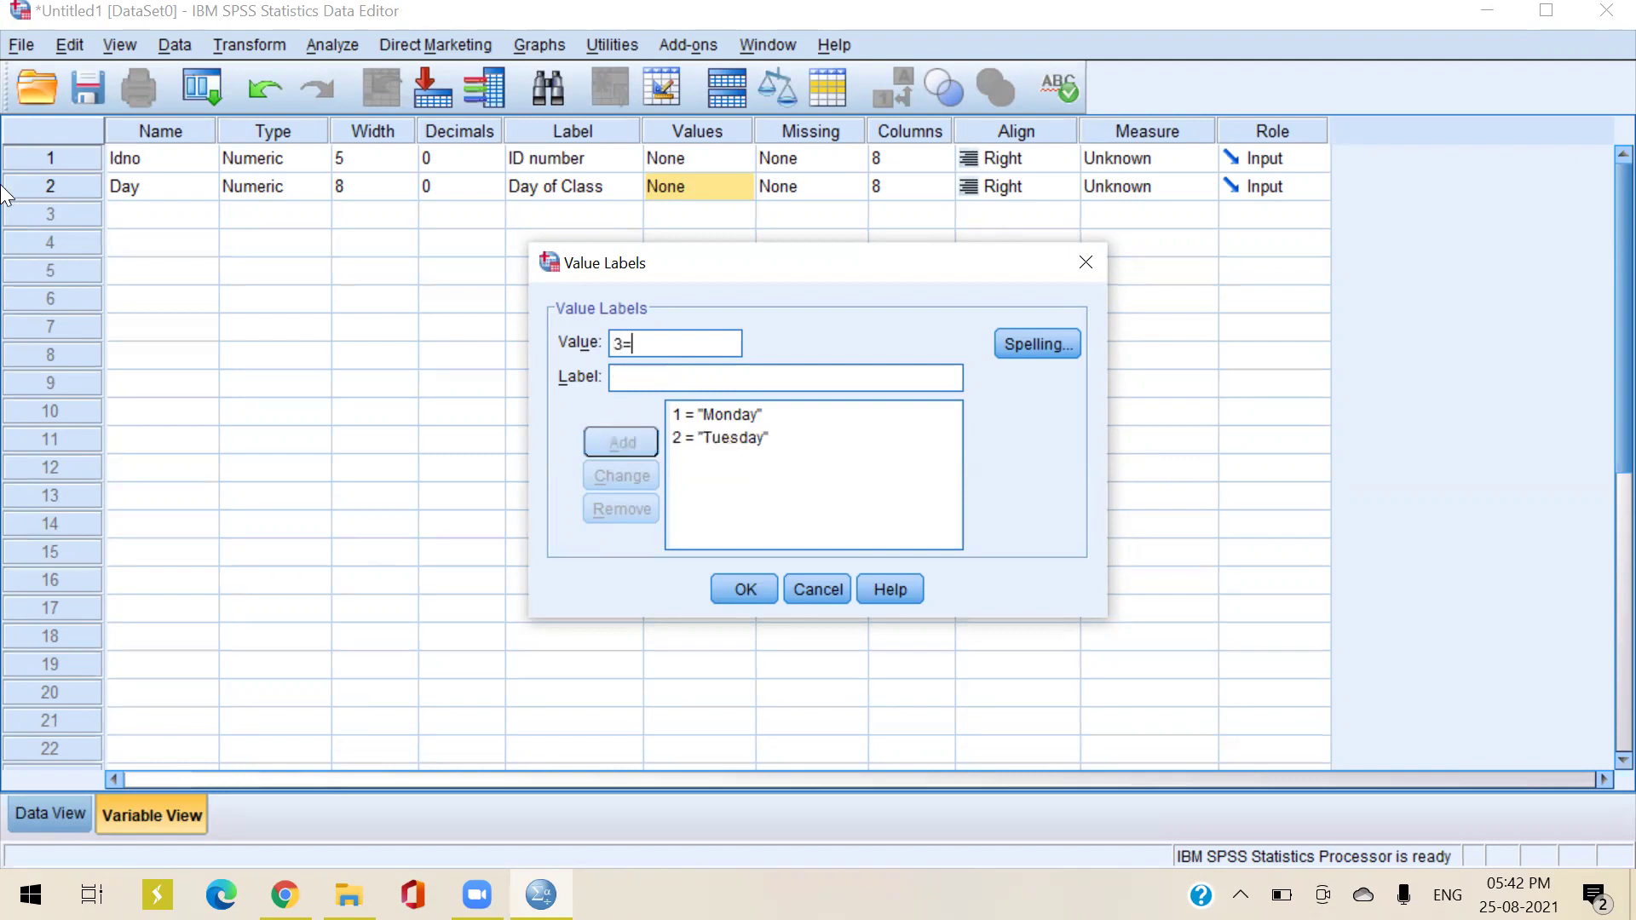
{"action": "key", "text": "BackSpace"}
{"action": "left_click", "coordinate": [646, 376]}
{"action": "type", "text": "wed"}
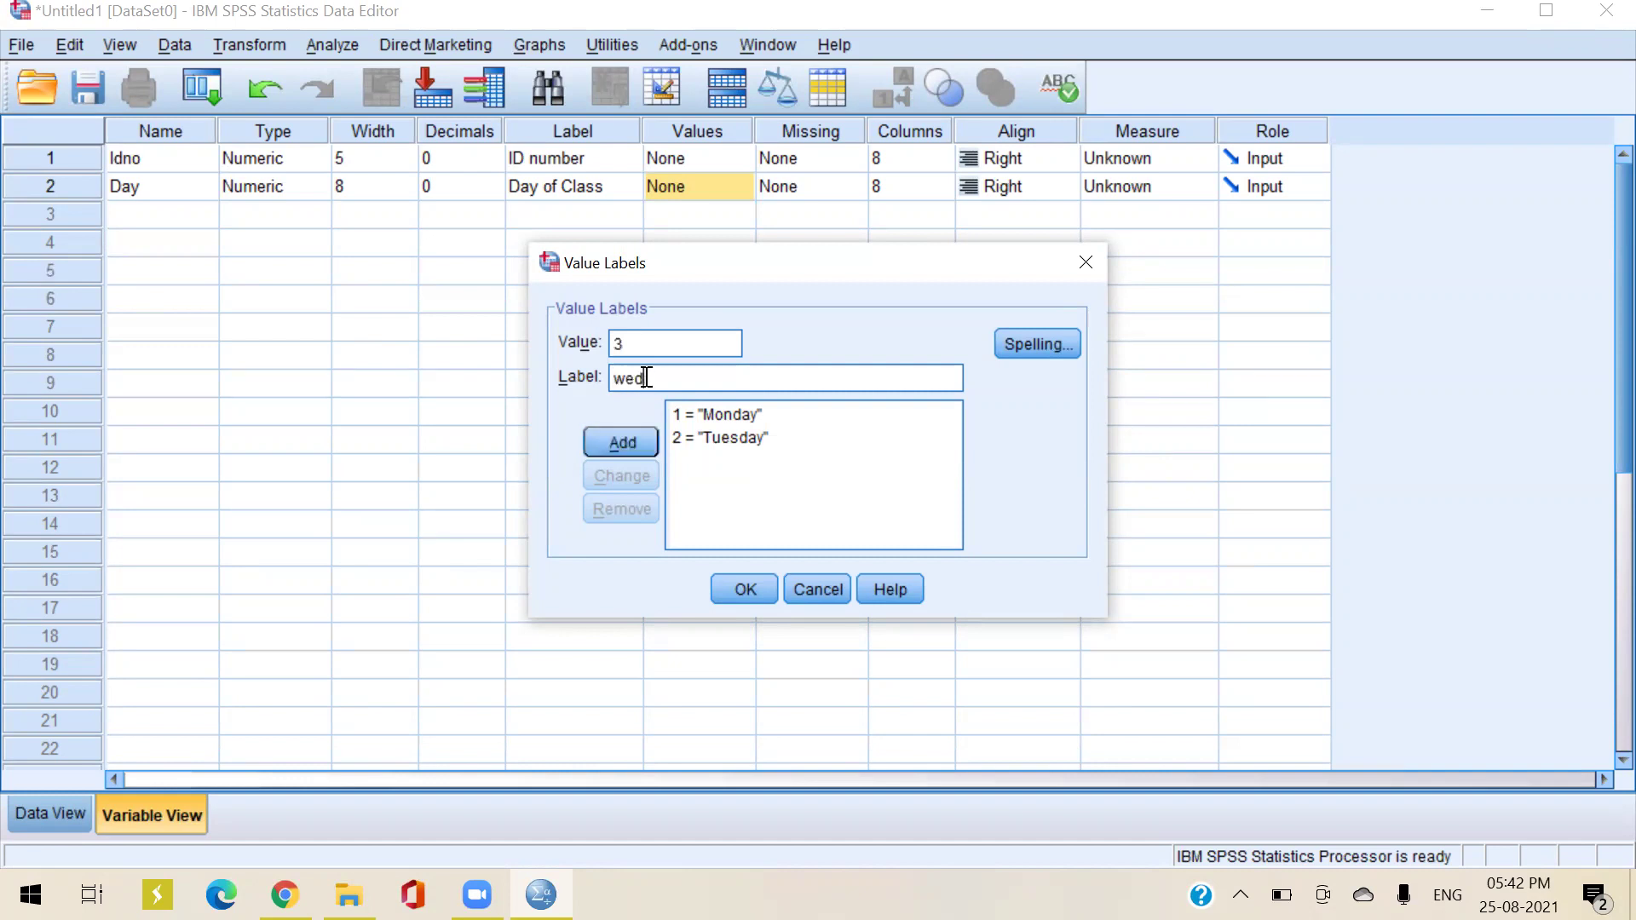
{"action": "type", "text": "nesday"}
{"action": "key", "text": "Return"}
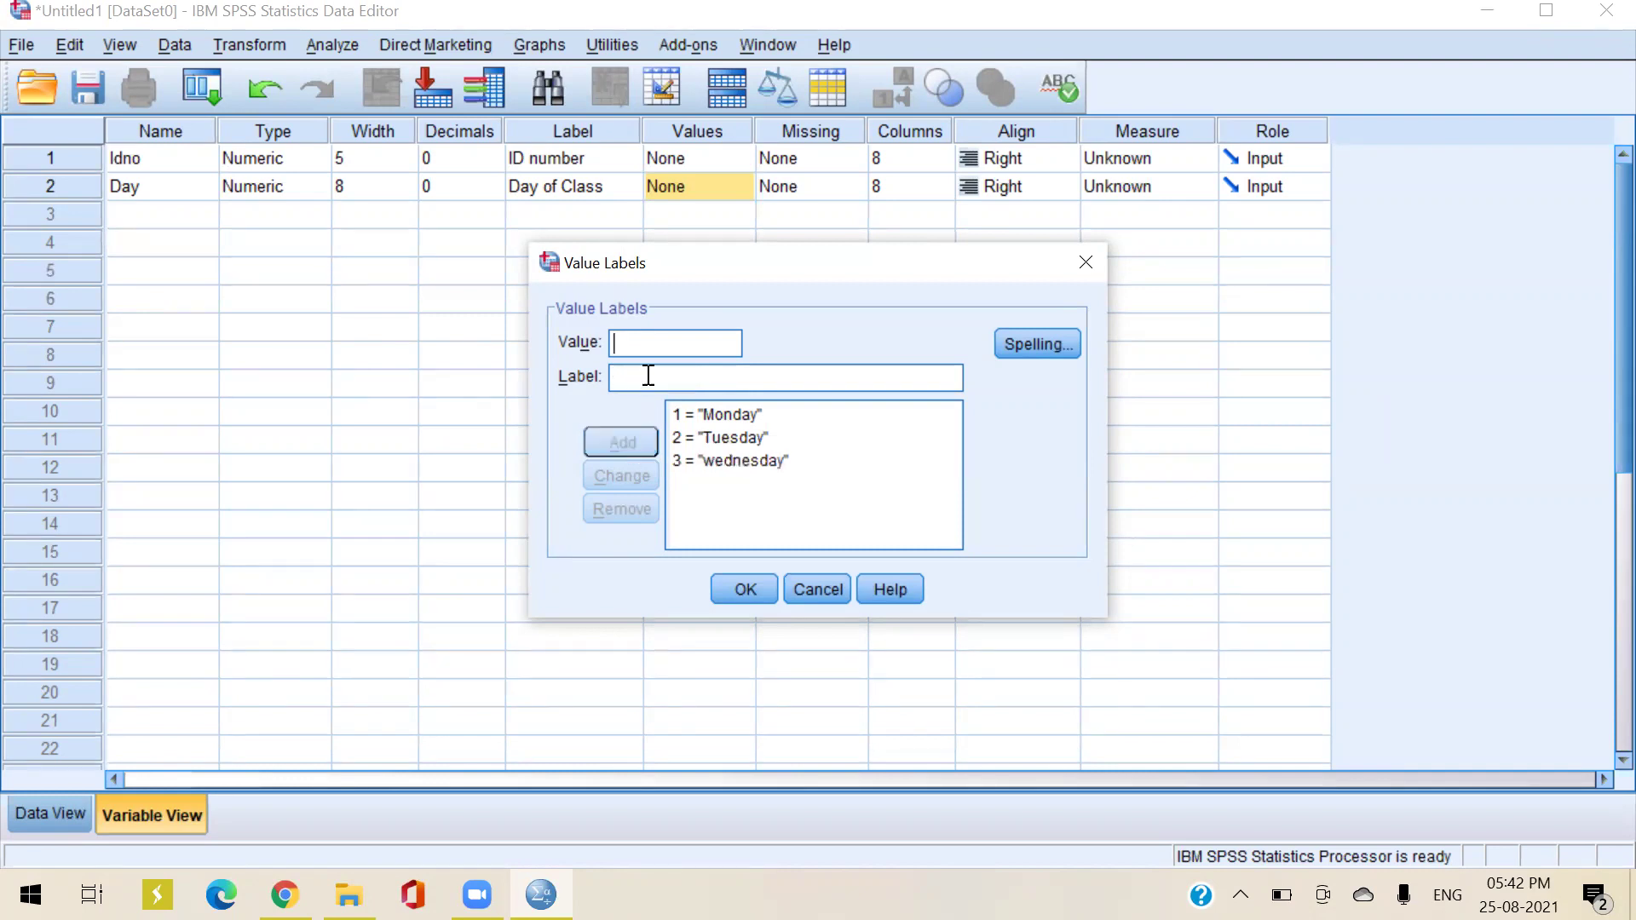
Add value 4 with the label "Thursday" to the Day variable's value labels
{"action": "type", "text": "4"}
{"action": "left_click", "coordinate": [652, 377]}
{"action": "type", "text": "thursday"}
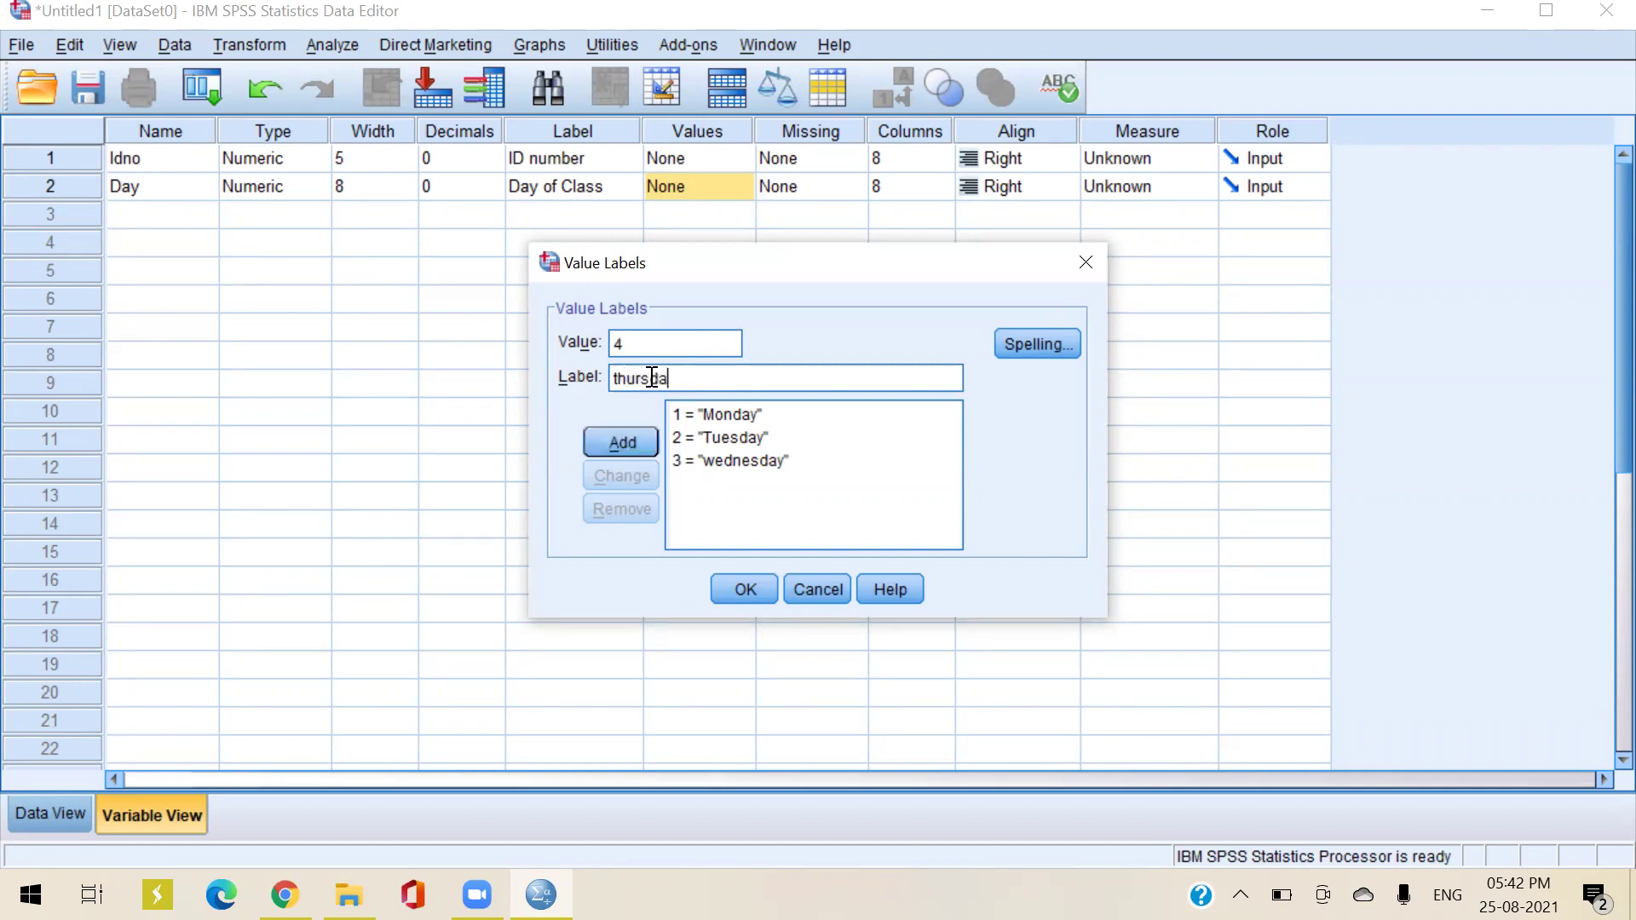
{"action": "left_click", "coordinate": [618, 381]}
{"action": "key", "text": "BackSpace"}
{"action": "type", "text": "Th"}
{"action": "left_click", "coordinate": [623, 442]}
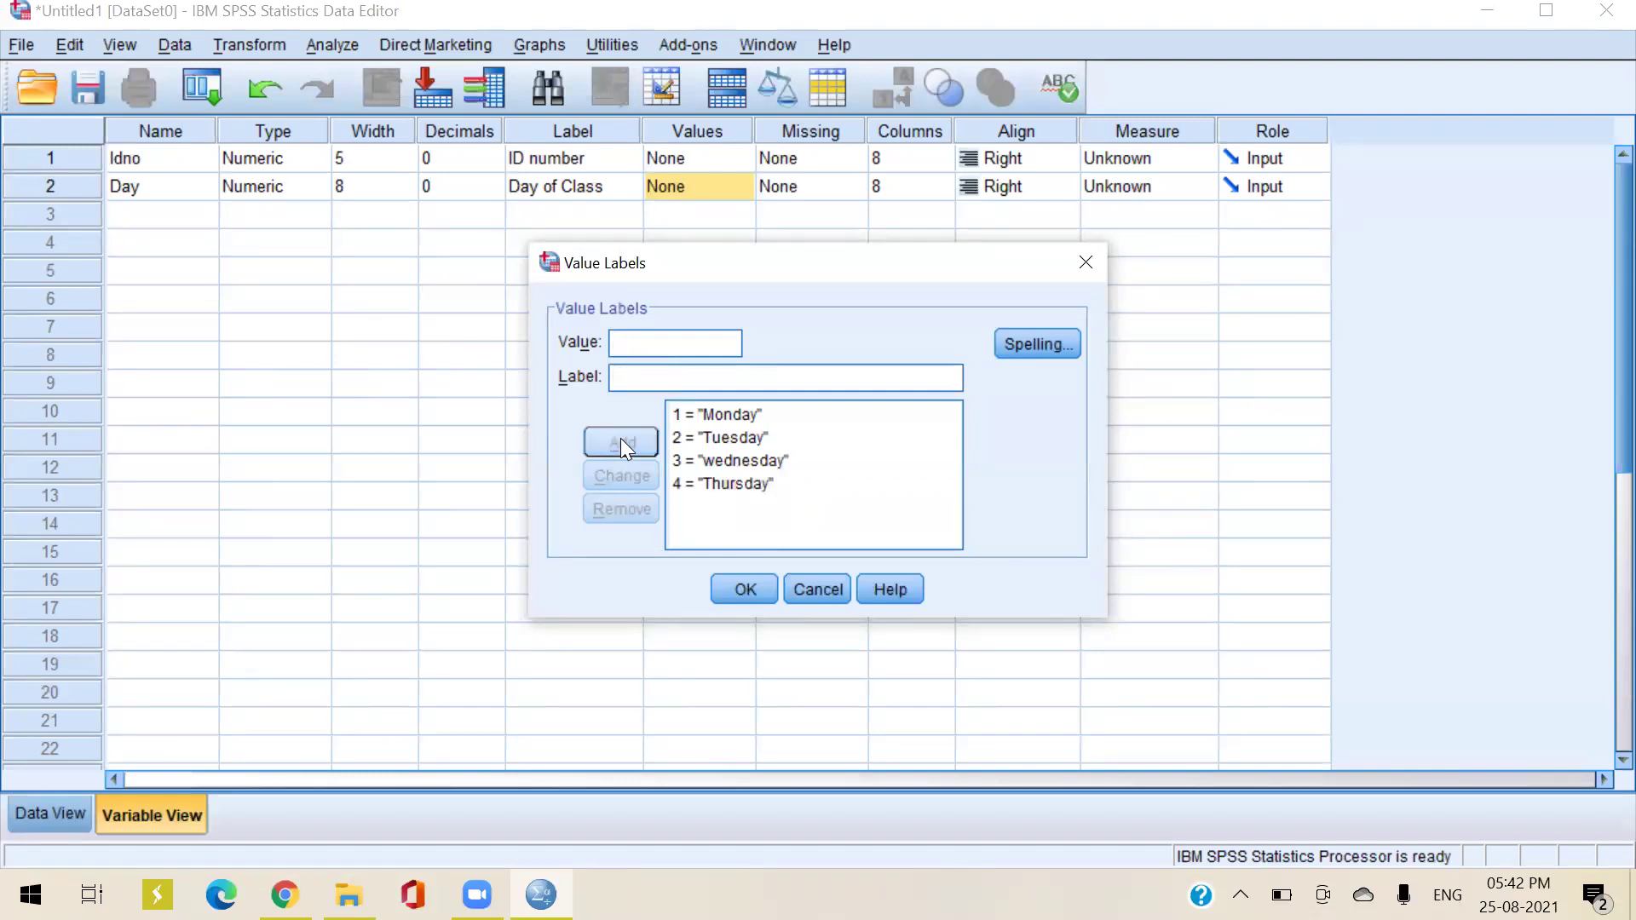
Add value 5 with the label "Friday" to the Day variable's value labels and accept the list
{"action": "type", "text": "5"}
{"action": "left_click", "coordinate": [638, 381]}
{"action": "type", "text": "Friday"}
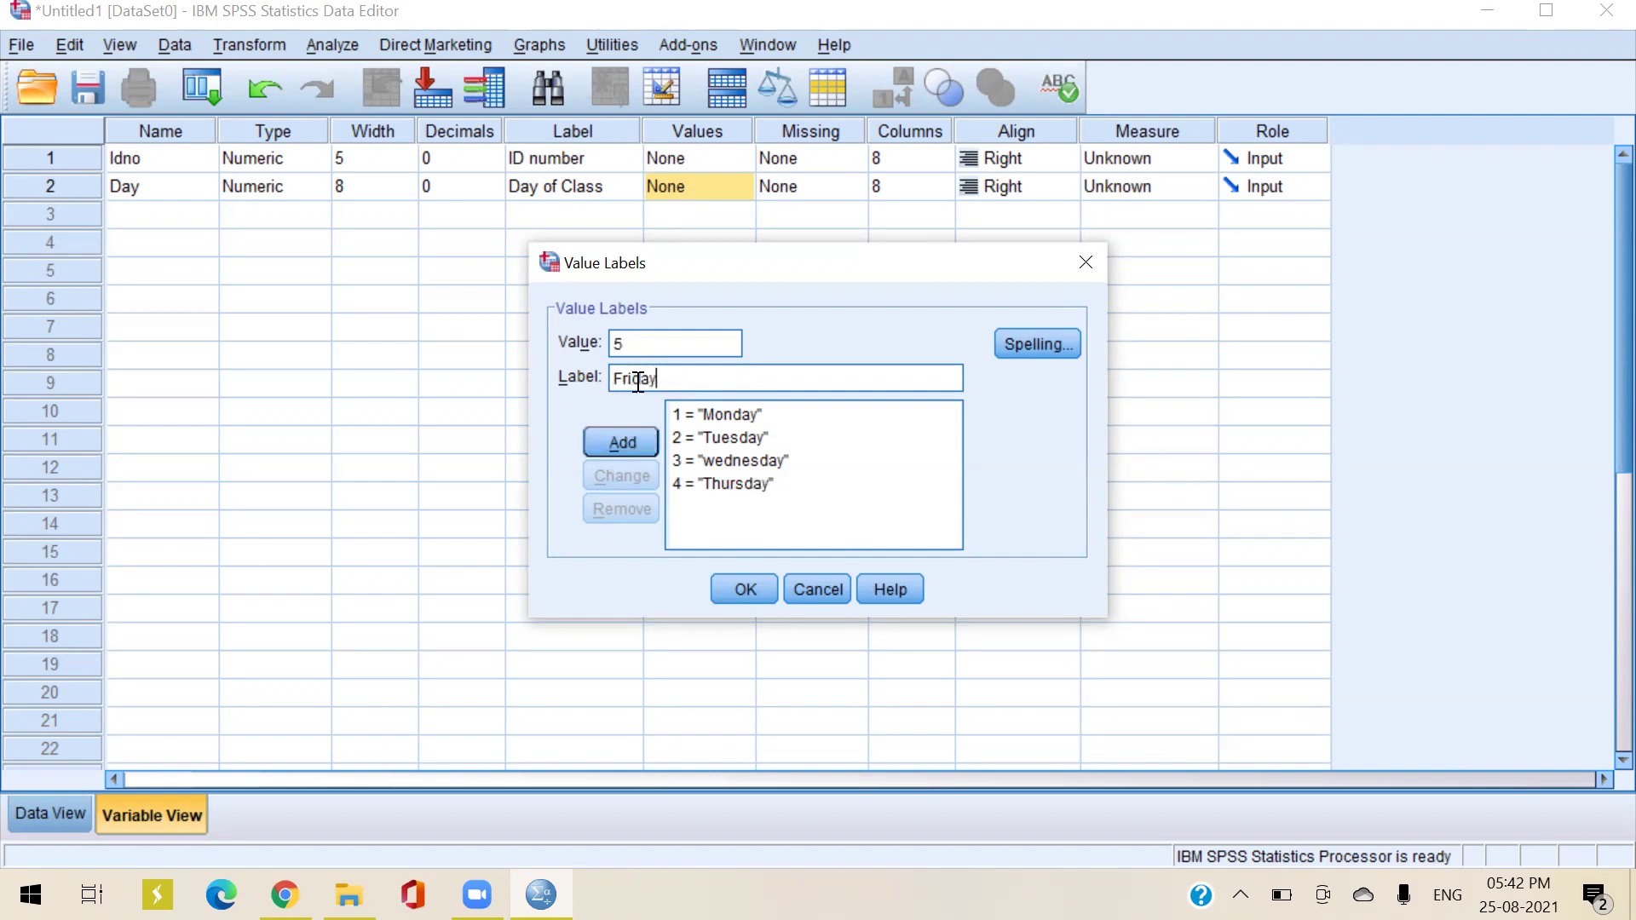
{"action": "left_click", "coordinate": [634, 436]}
{"action": "left_click", "coordinate": [738, 590]}
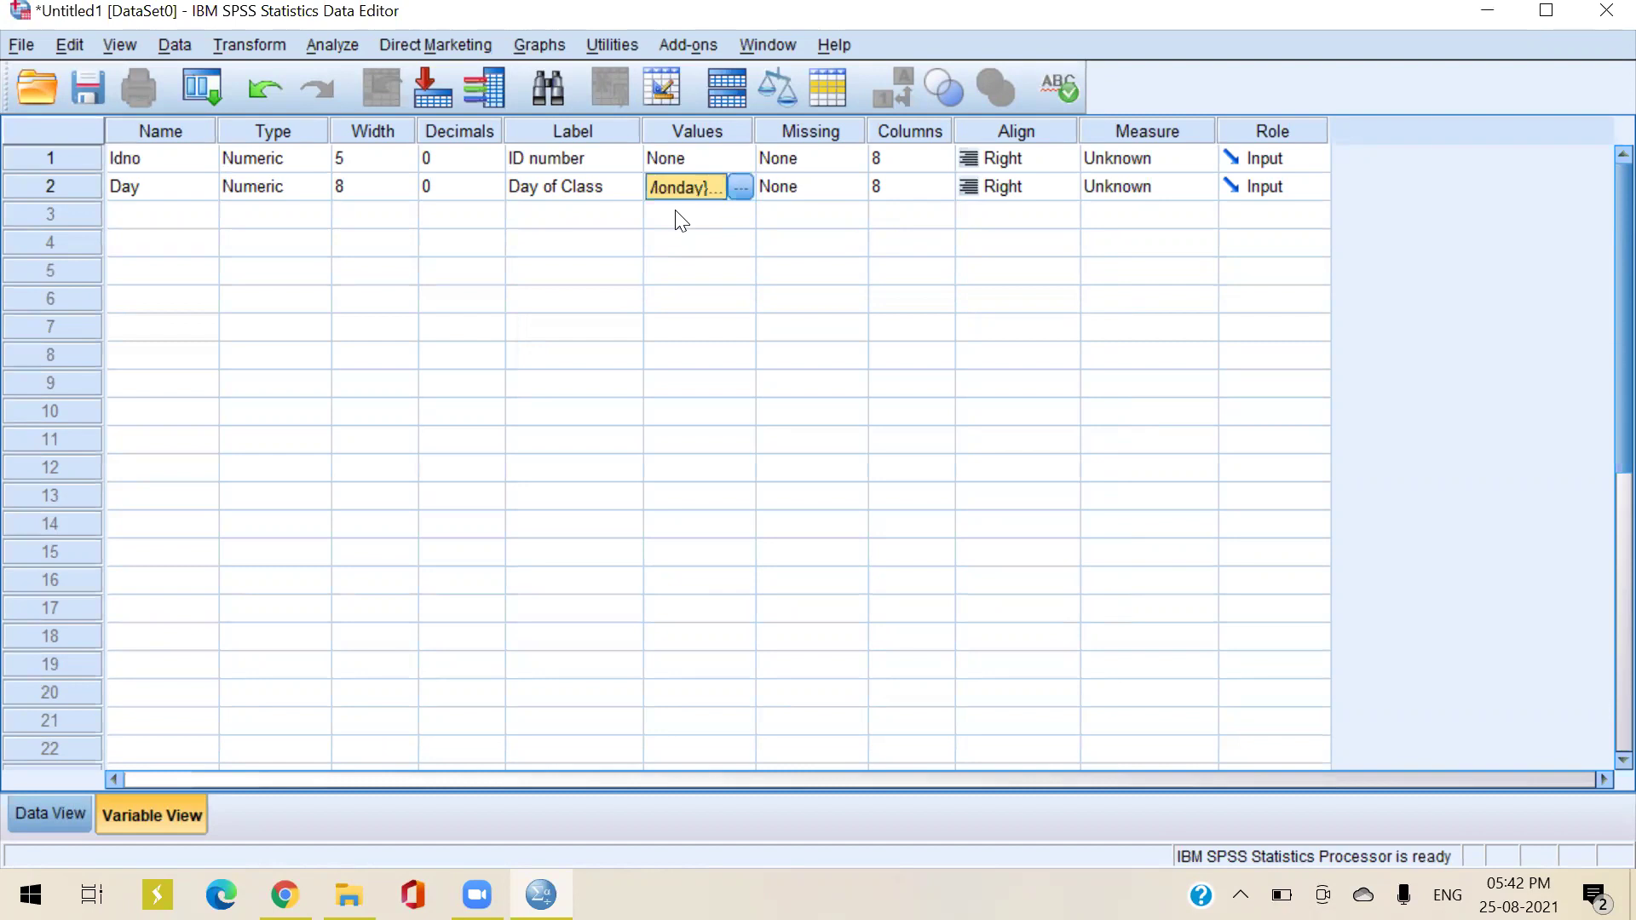
Set the Day variable's measure to Nominal
{"action": "left_click", "coordinate": [1146, 189]}
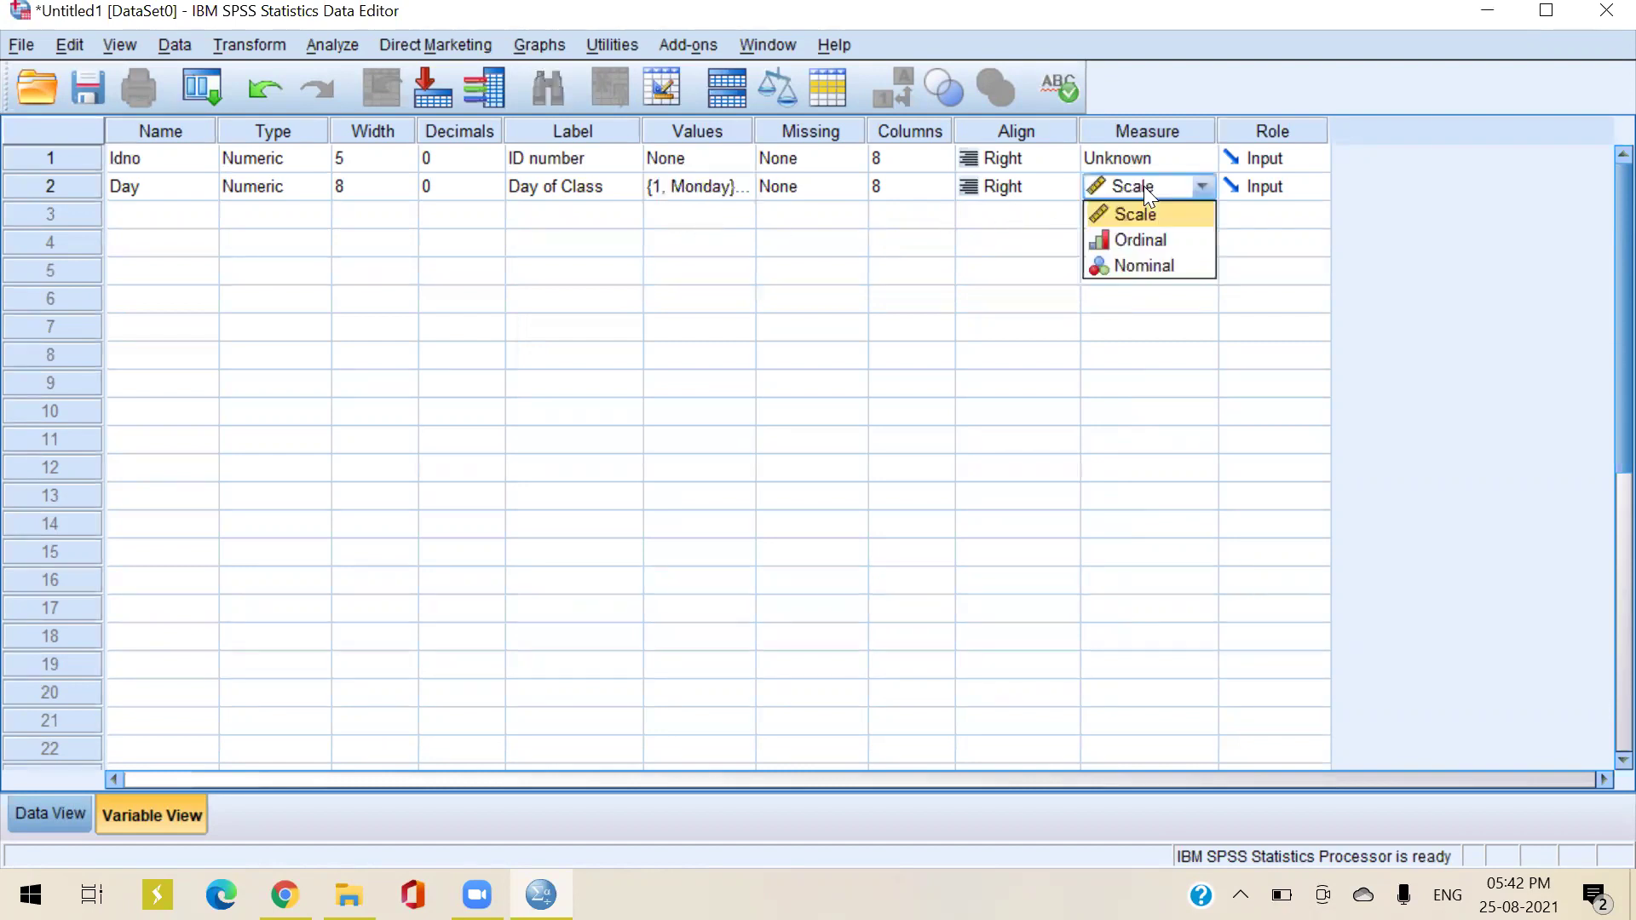
{"action": "left_click", "coordinate": [1139, 266]}
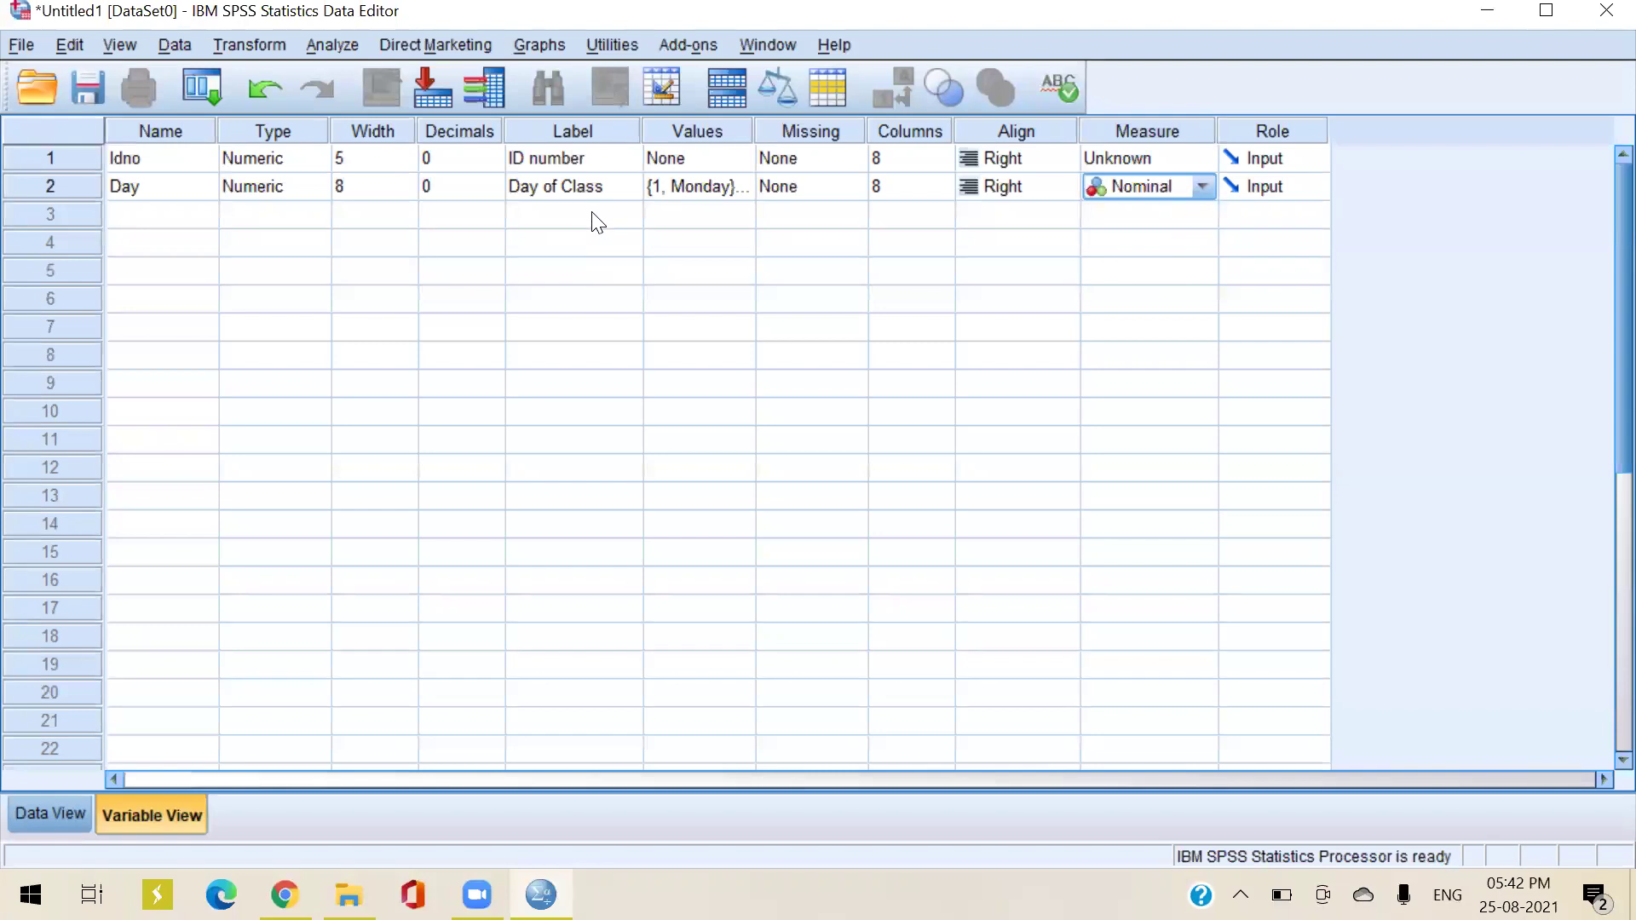
{"action": "left_click", "coordinate": [1203, 188]}
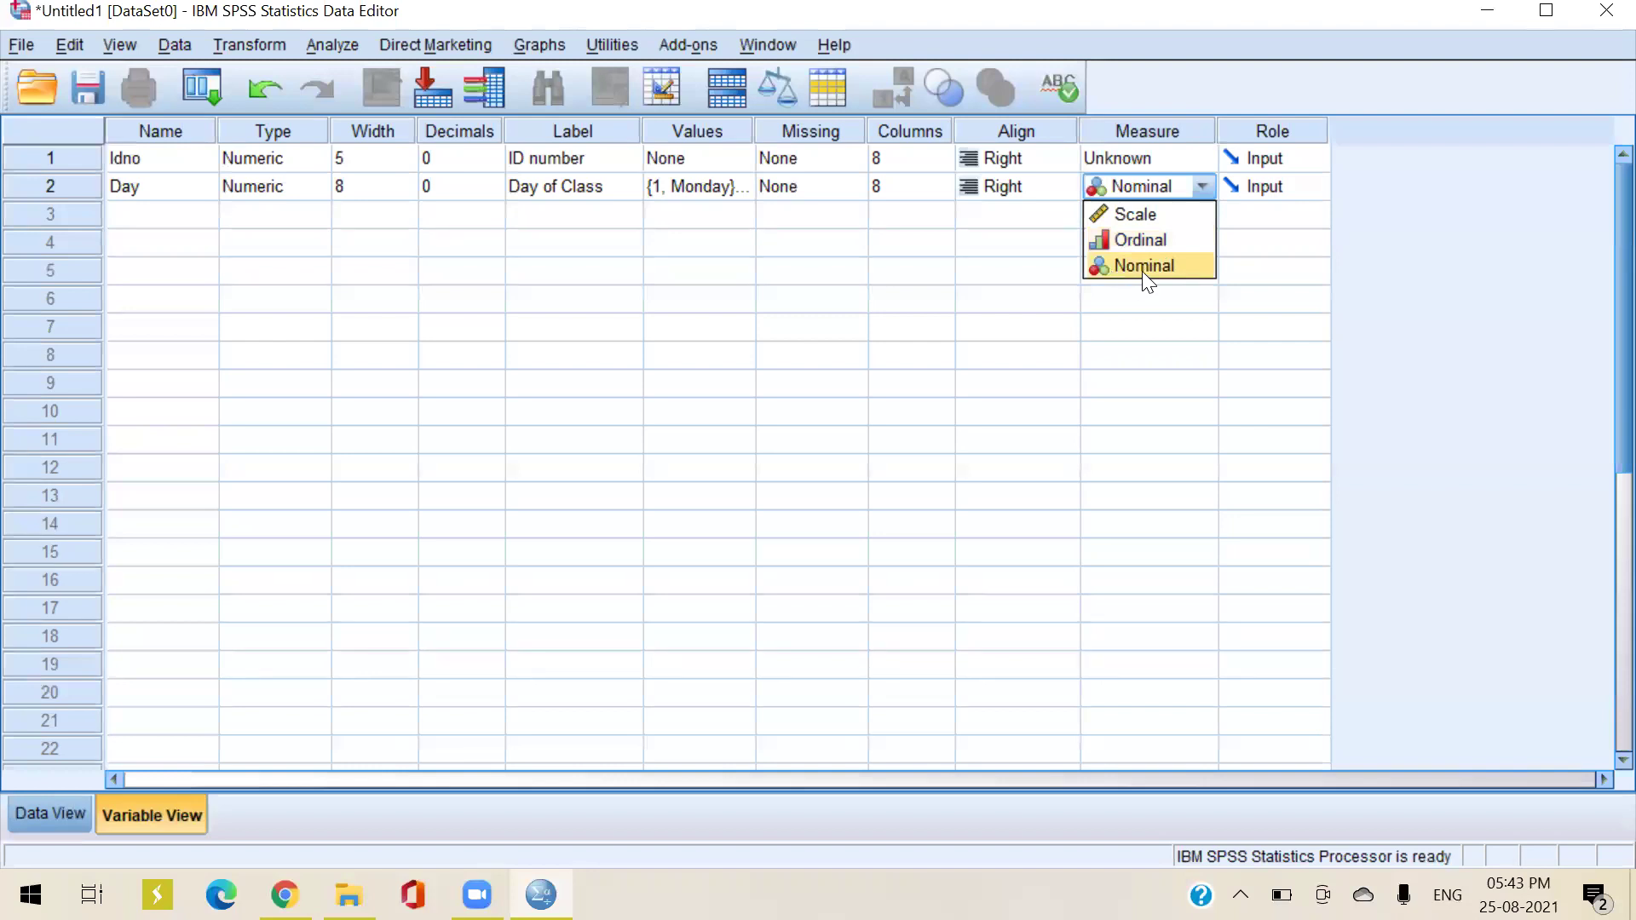
{"action": "left_click", "coordinate": [1039, 260]}
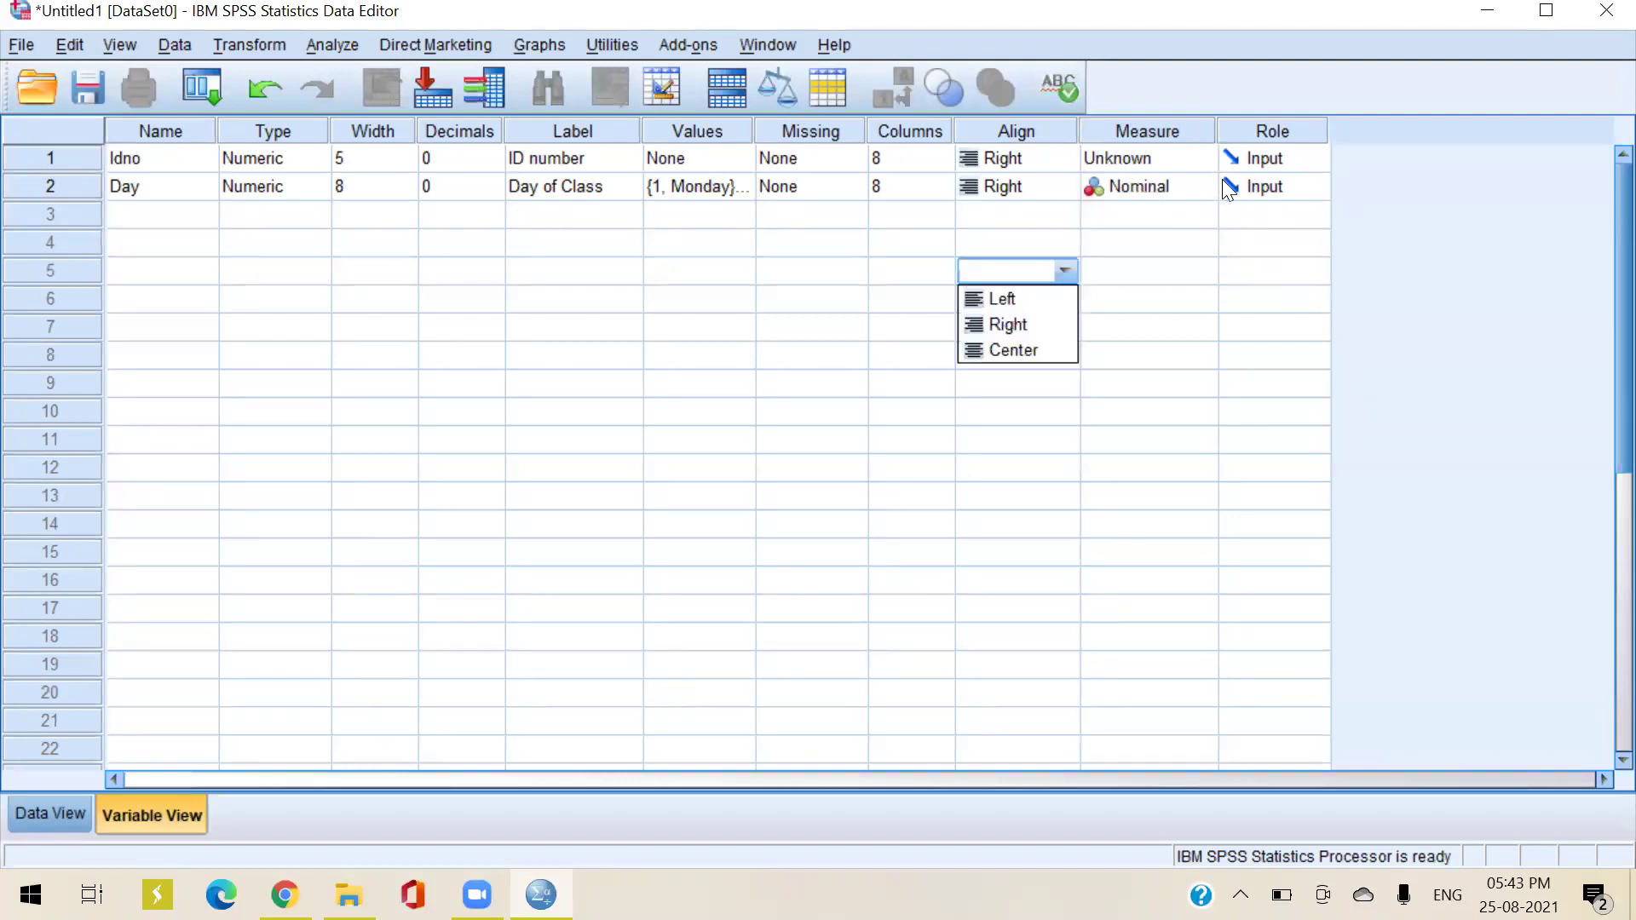
Create a third variable named Time in row 3
{"action": "left_click", "coordinate": [155, 225]}
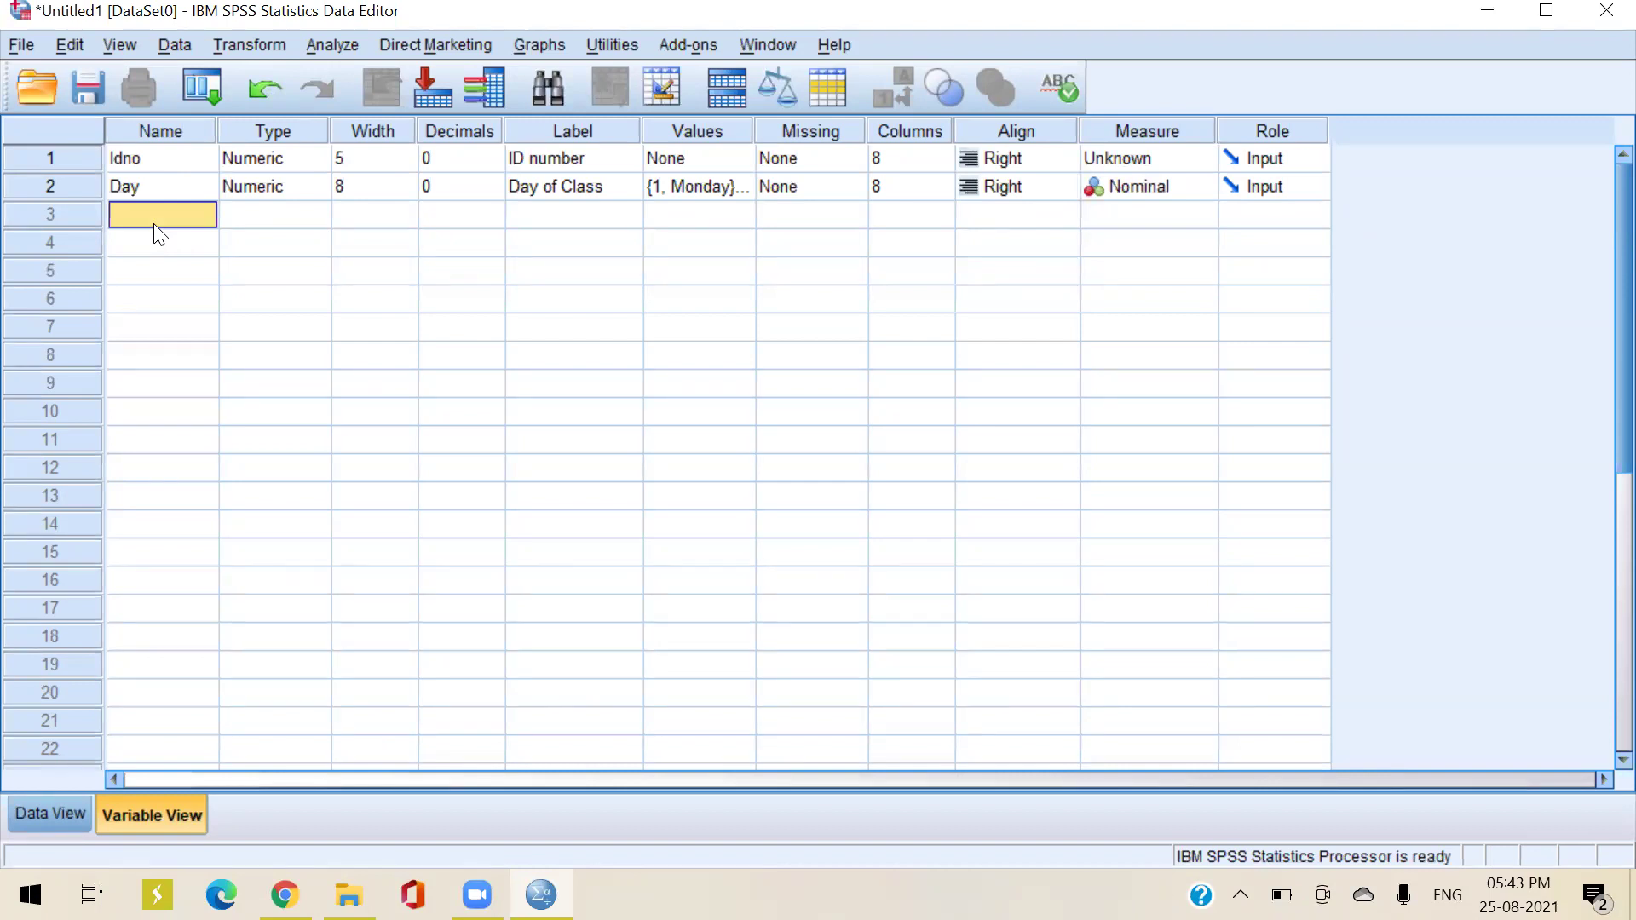
{"action": "type", "text": "Time"}
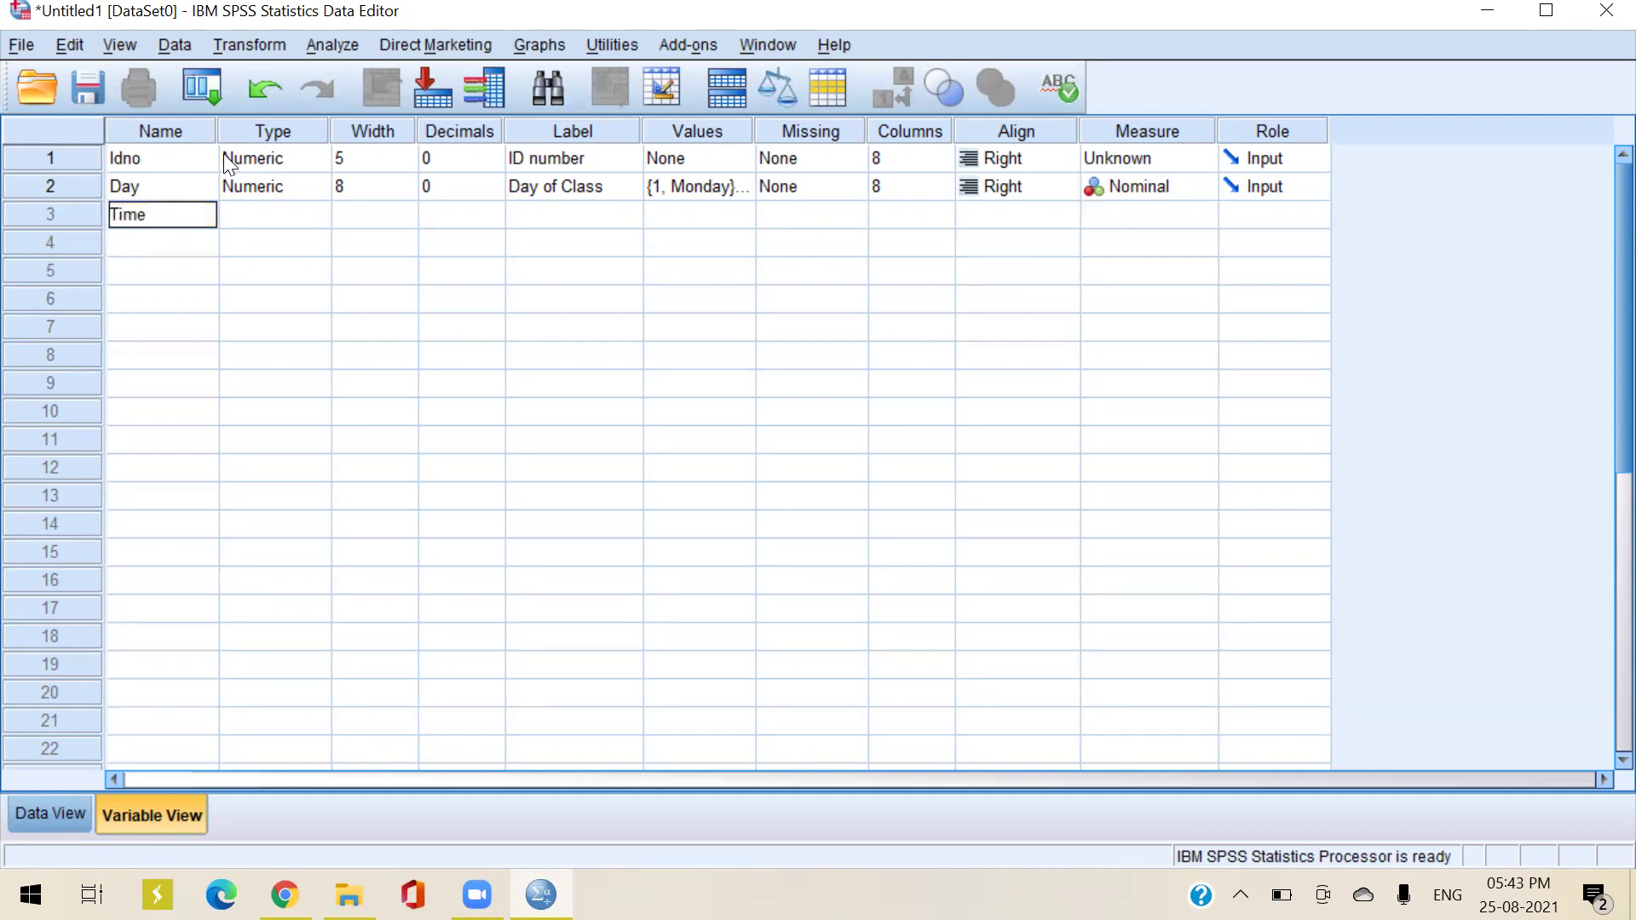
{"action": "left_click", "coordinate": [372, 329]}
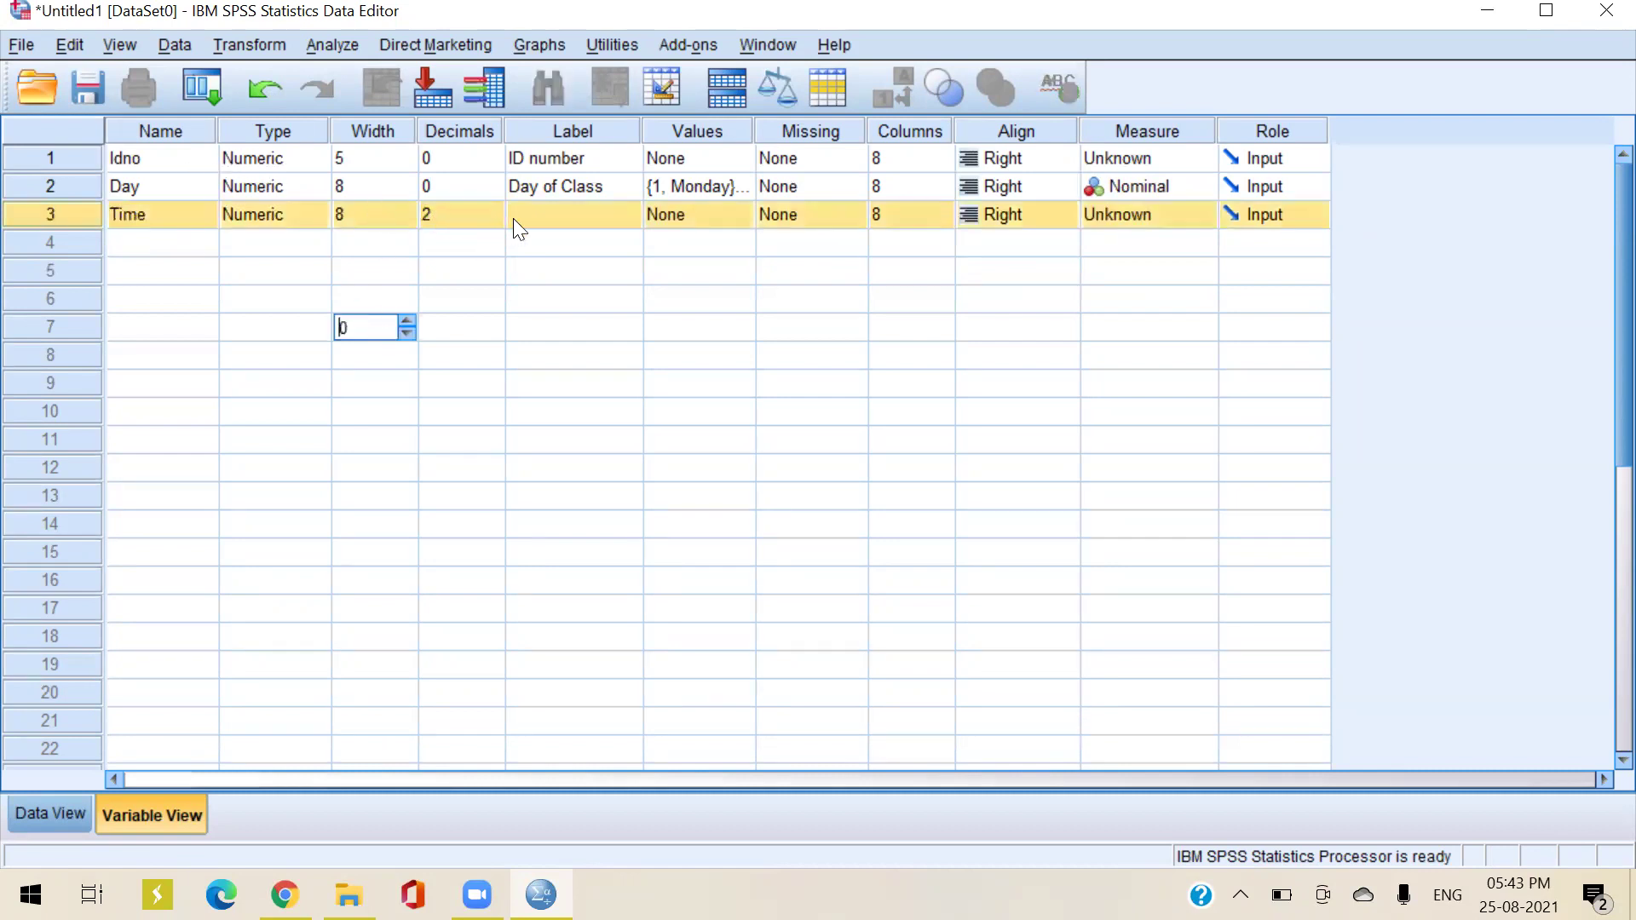
Set the Time variable's decimals to 0 and its label to "Time of Class"
{"action": "left_click", "coordinate": [474, 213]}
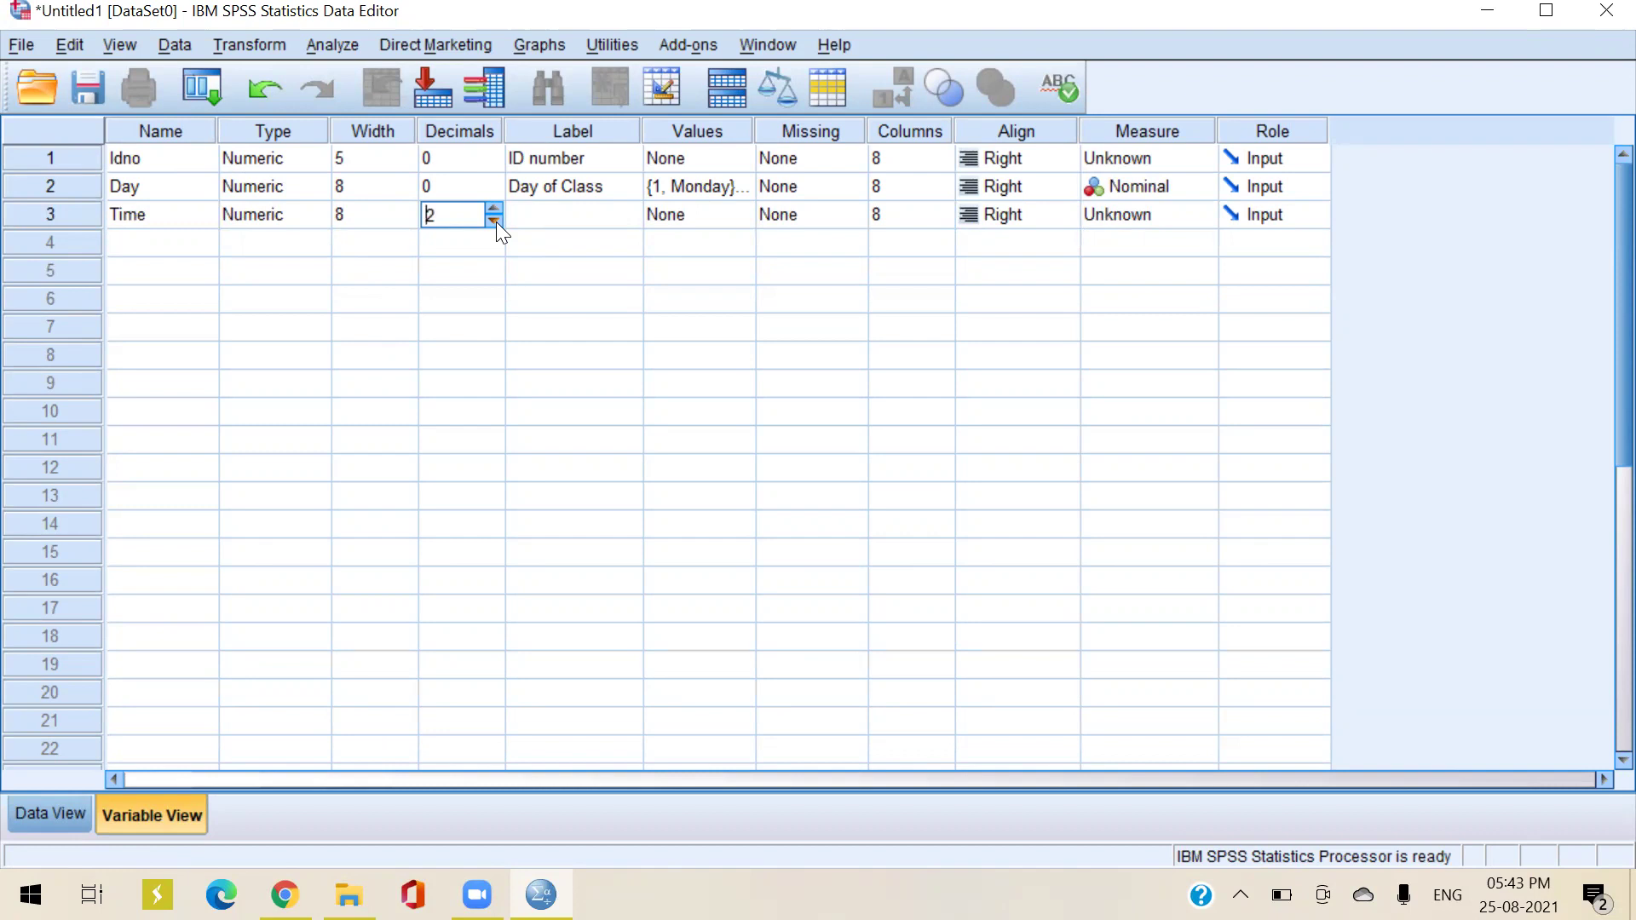
{"action": "left_click", "coordinate": [494, 221]}
{"action": "left_click", "coordinate": [495, 221]}
{"action": "left_click", "coordinate": [531, 209]}
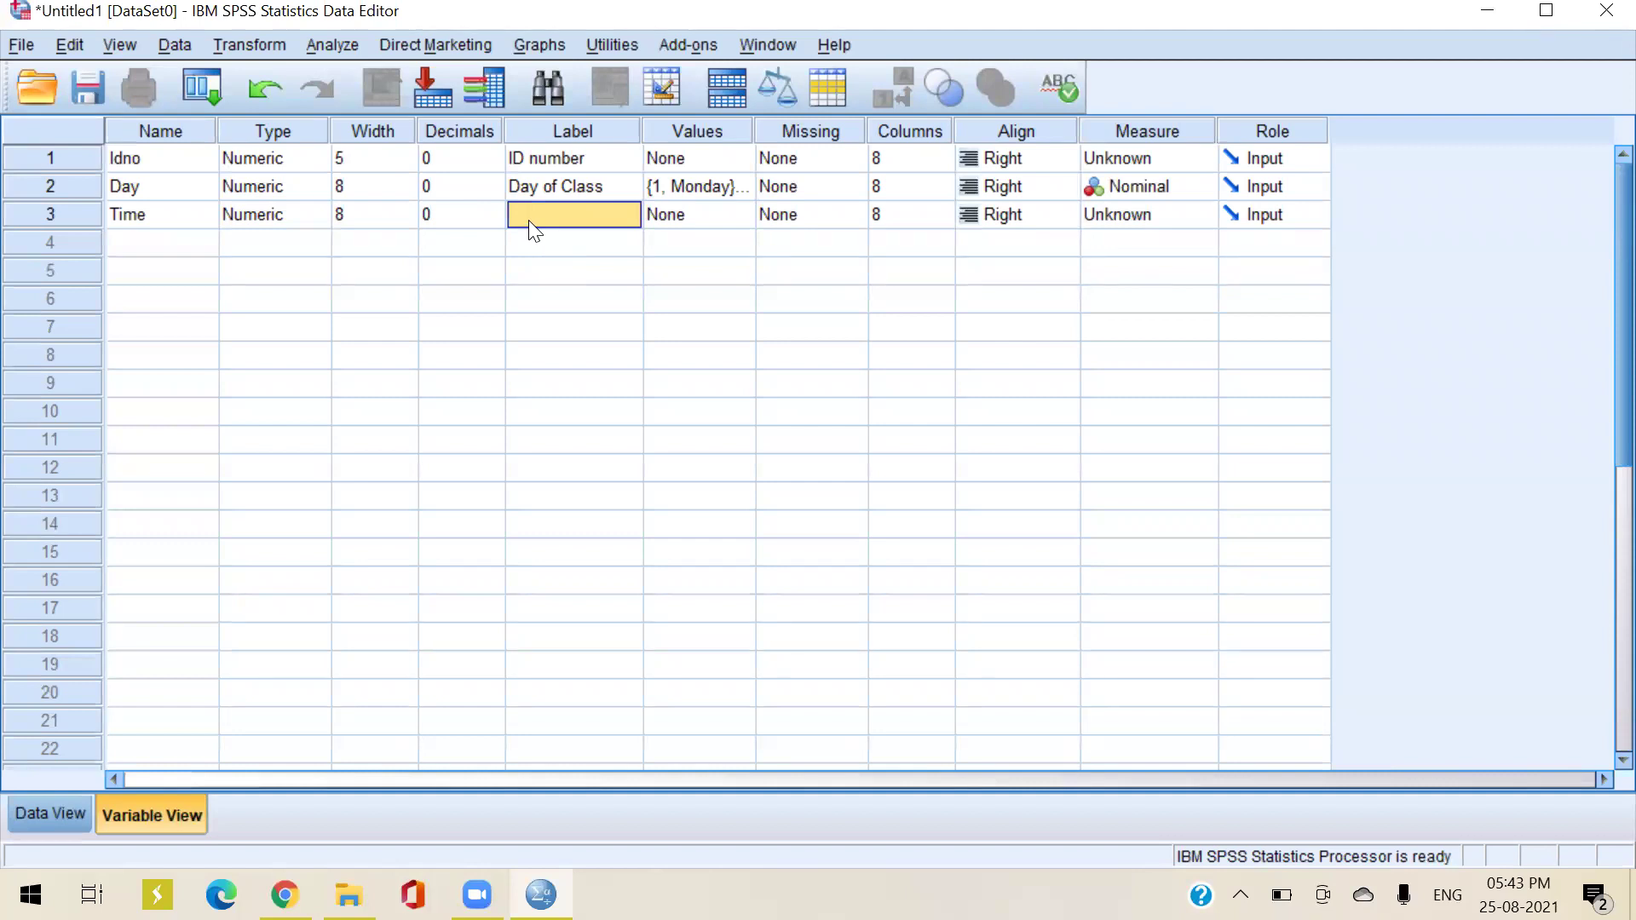
{"action": "type", "text": "Time of Class"}
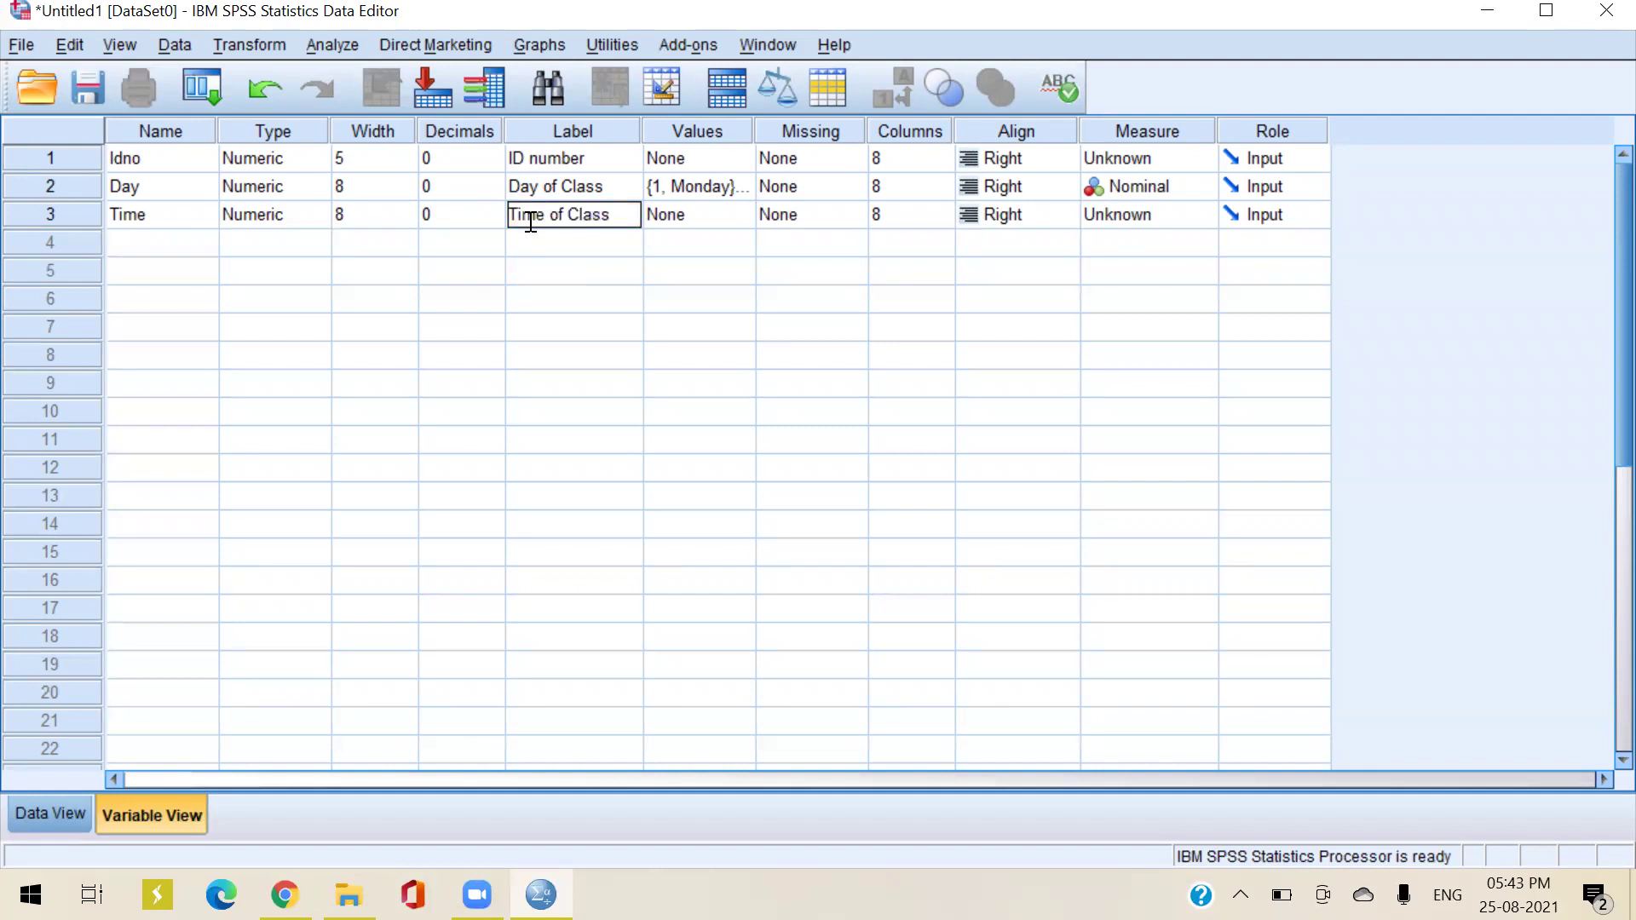
Open the value labels of row 6 and add value 1 with the label "first session"
{"action": "left_click", "coordinate": [741, 216]}
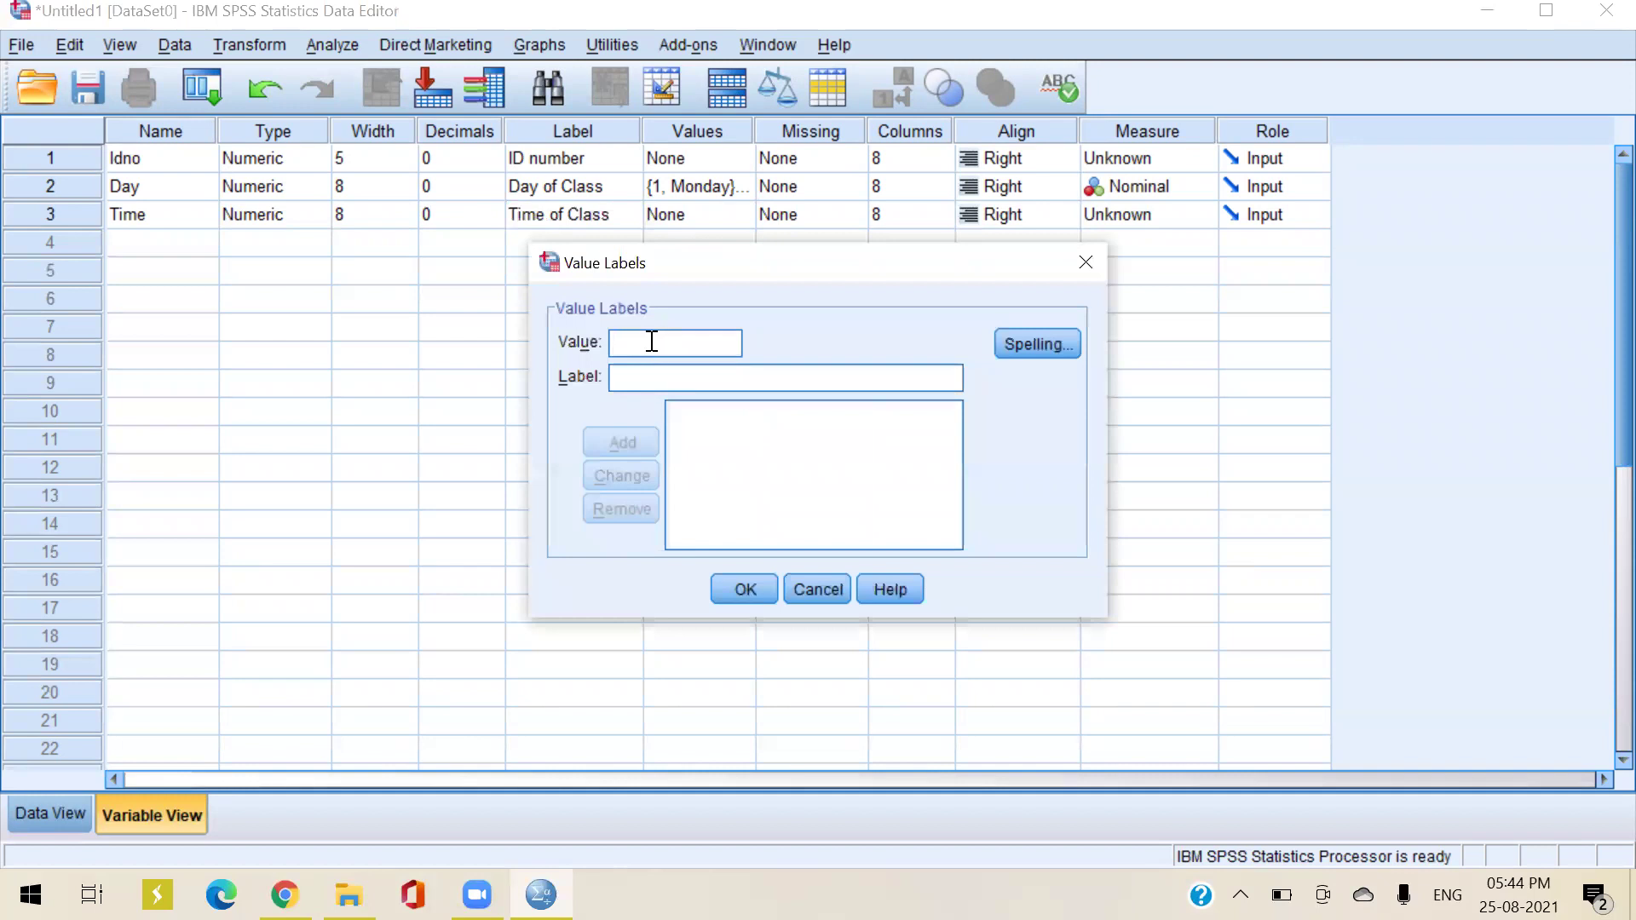
{"action": "type", "text": "1"}
{"action": "left_click", "coordinate": [652, 377]}
{"action": "type", "text": "9"}
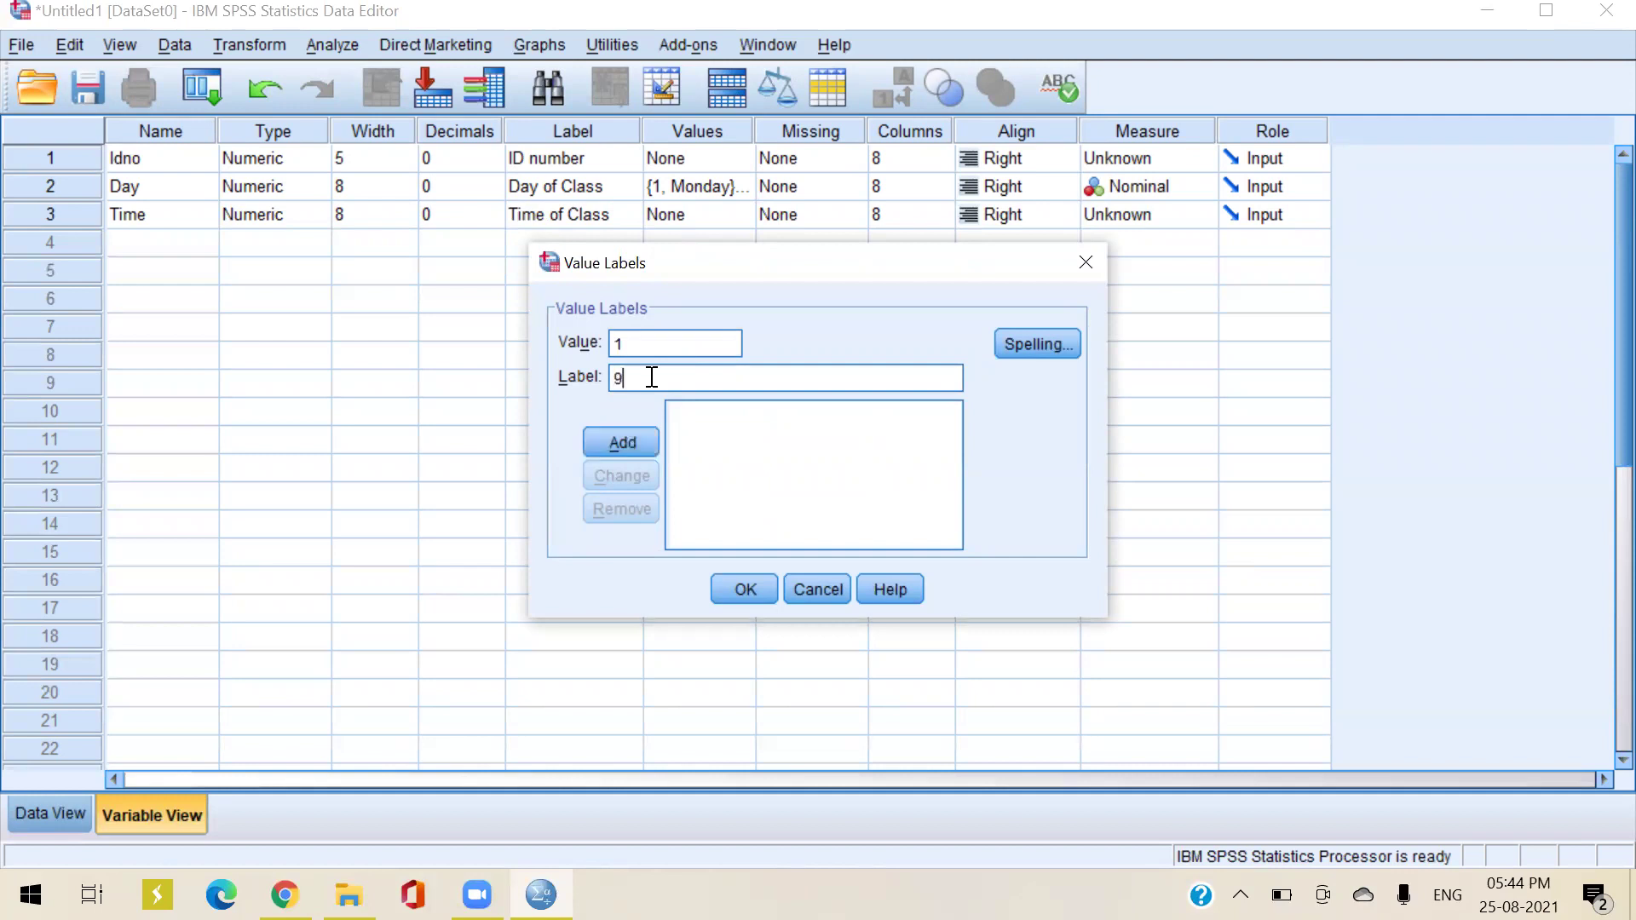
{"action": "key", "text": "BackSpace"}
{"action": "type", "text": "first hour"}
{"action": "key", "text": "BackSpace"}
{"action": "key", "text": "BackSpace"}
{"action": "key", "text": "BackSpace"}
{"action": "key", "text": "BackSpace"}
{"action": "type", "text": "session"}
{"action": "left_click", "coordinate": [619, 440]}
Add value 2 with the label "second session" to the open value labels
{"action": "type", "text": "2"}
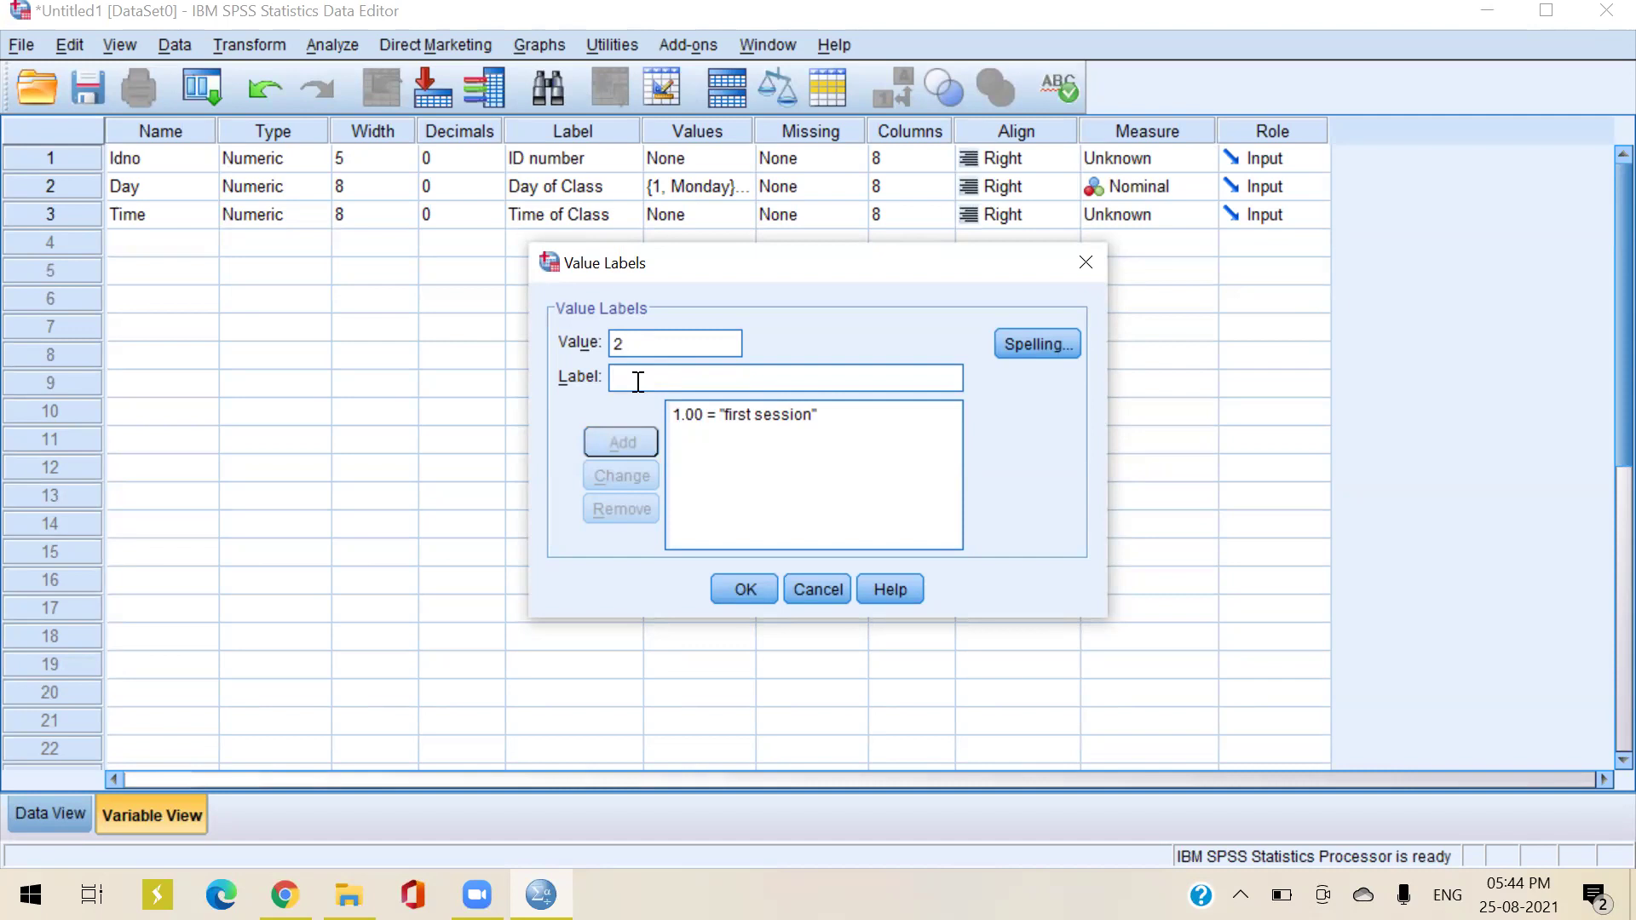
{"action": "left_click", "coordinate": [638, 381]}
{"action": "type", "text": "second"}
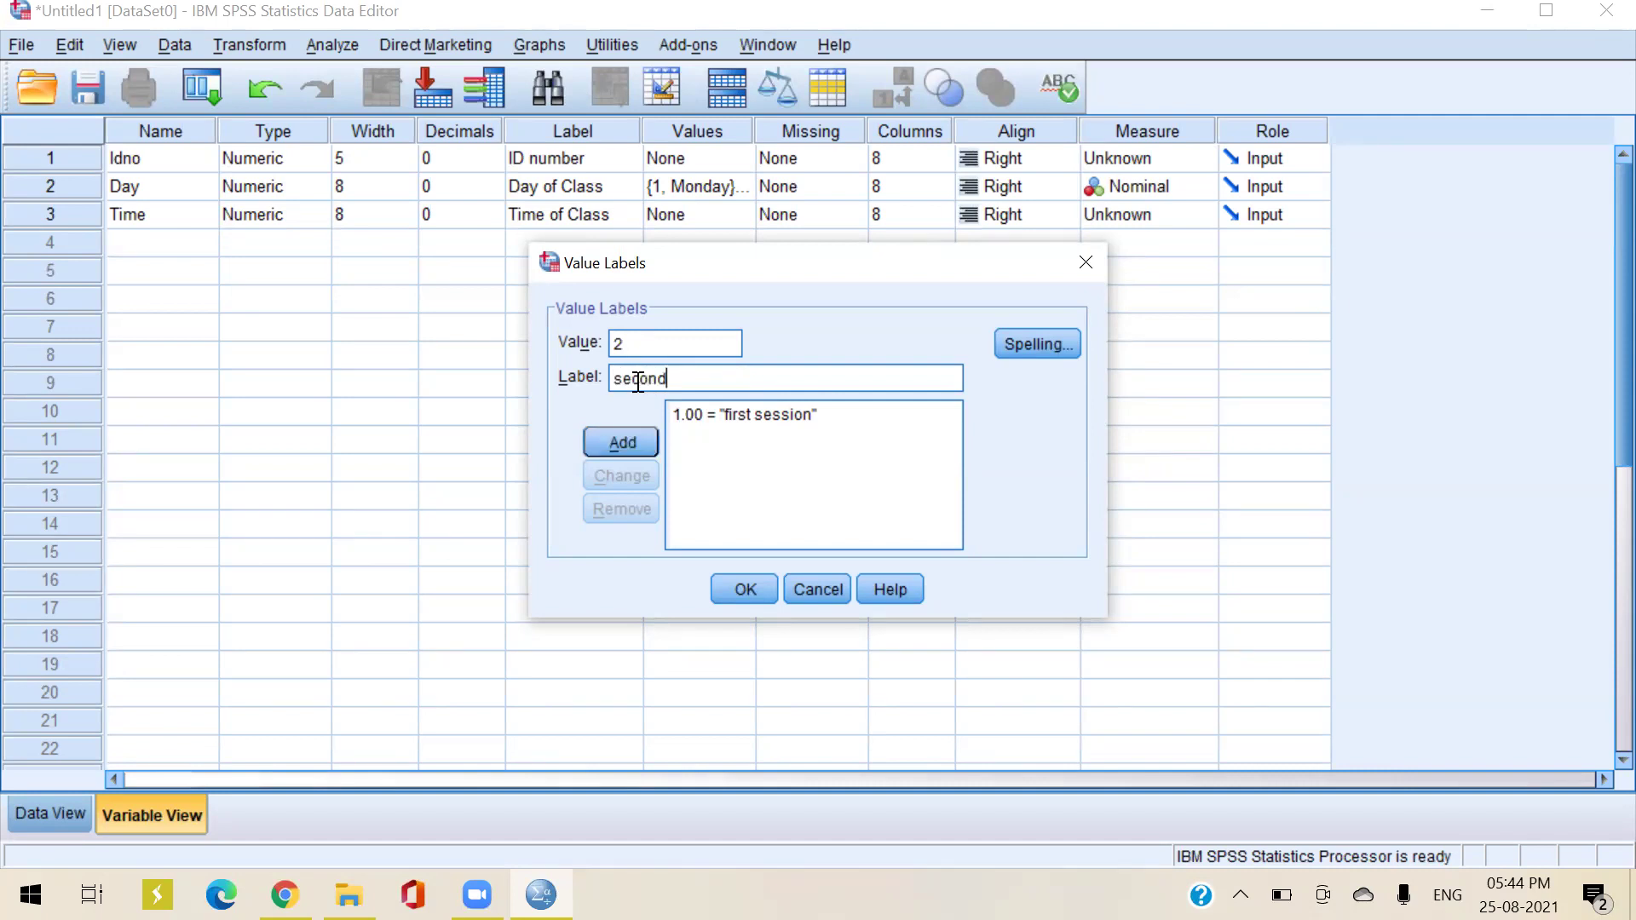
{"action": "type", "text": " session"}
{"action": "left_click", "coordinate": [641, 438]}
Add value 3 with the label "third session" and accept the value labels
{"action": "type", "text": "3"}
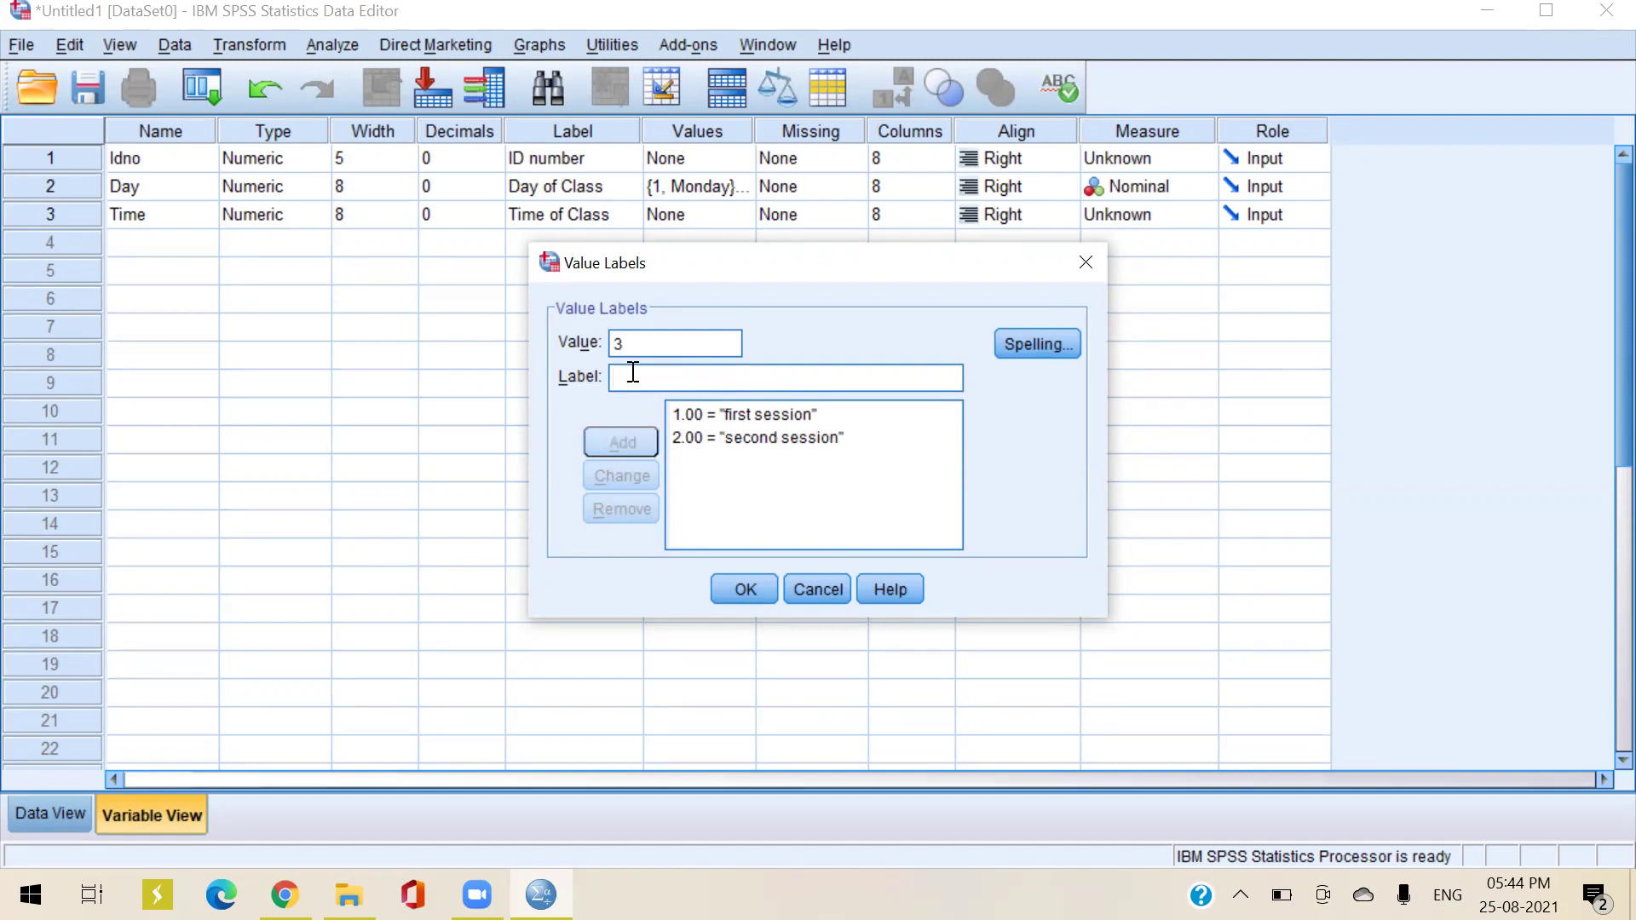
{"action": "type", "text": "third "}
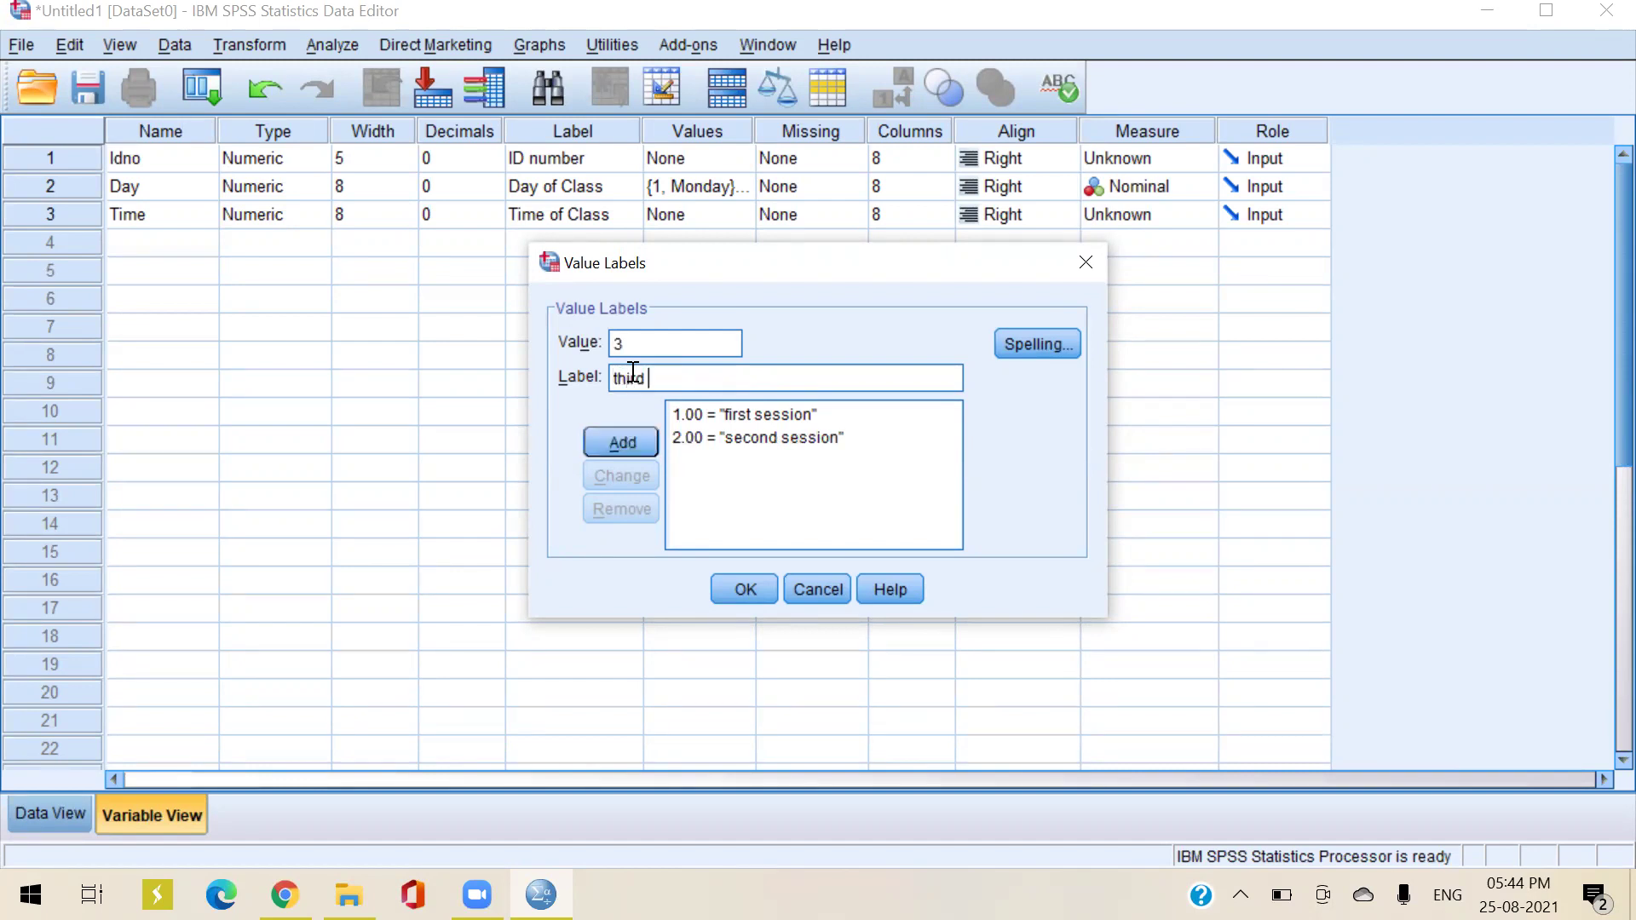
{"action": "type", "text": "session"}
{"action": "left_click", "coordinate": [644, 447]}
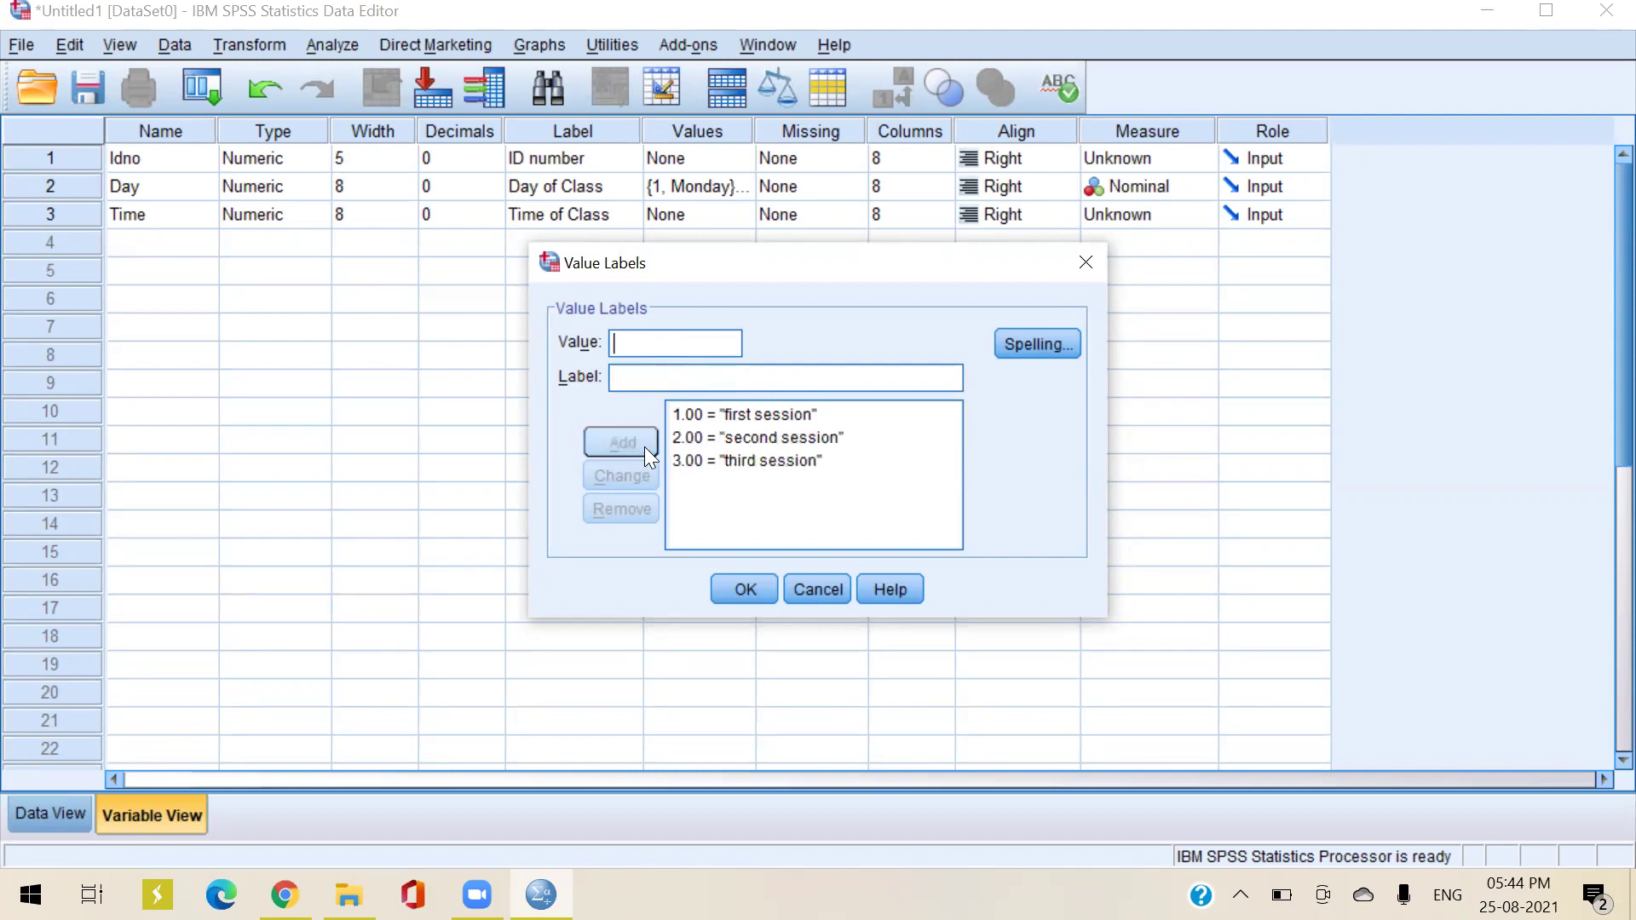
{"action": "left_click", "coordinate": [753, 585]}
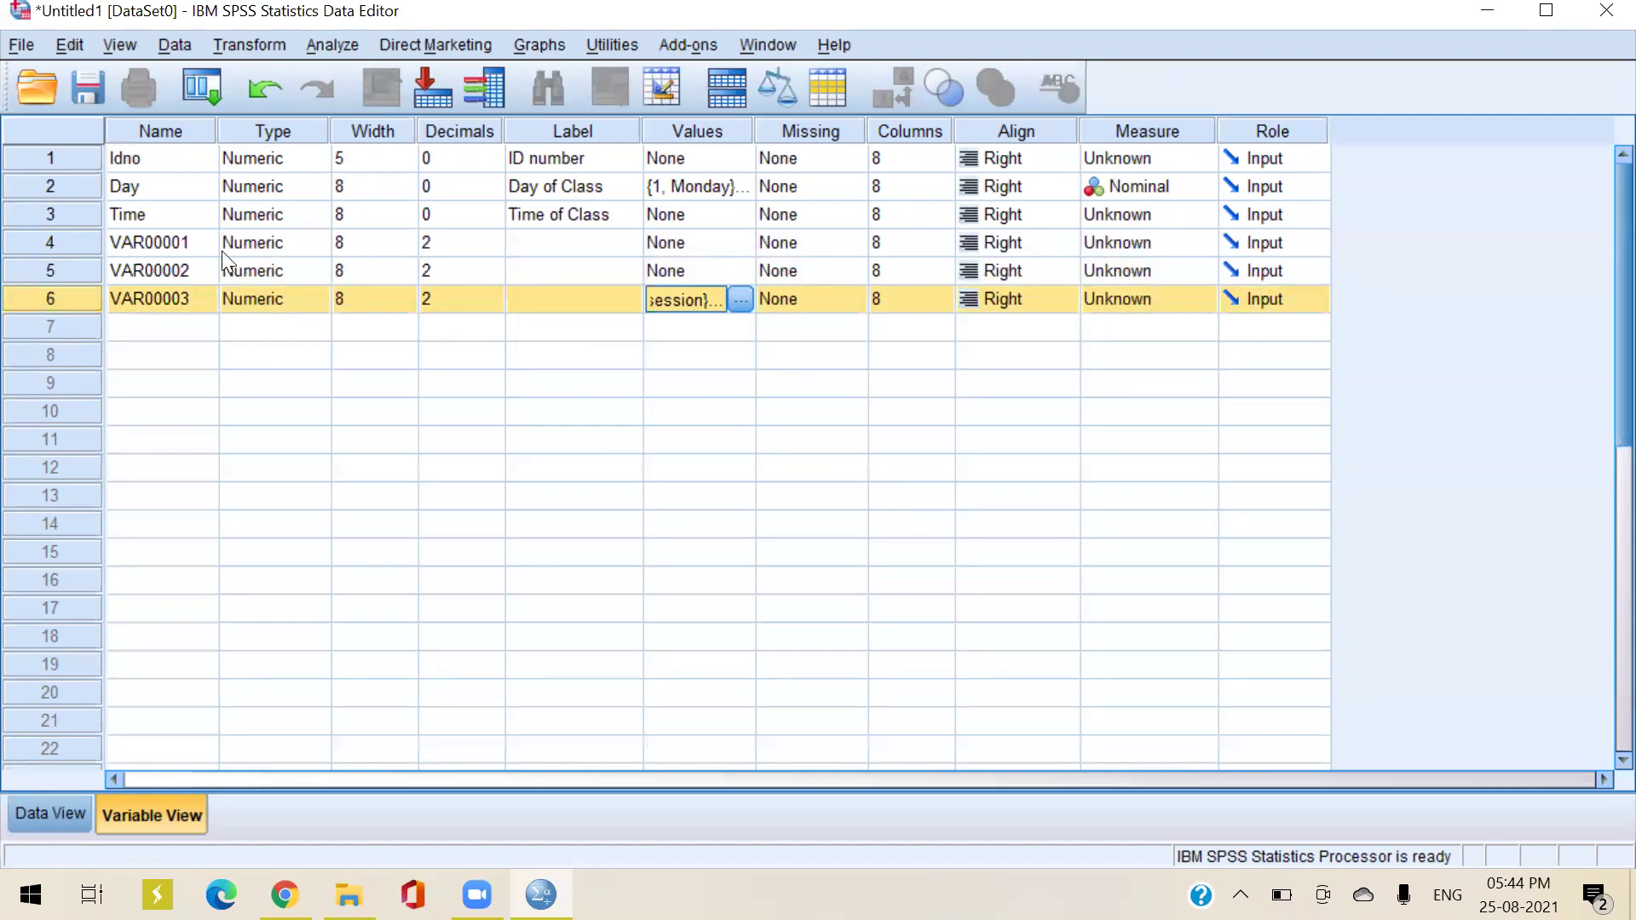
Set the Time variable's measure to Nominal
{"action": "left_click", "coordinate": [627, 434]}
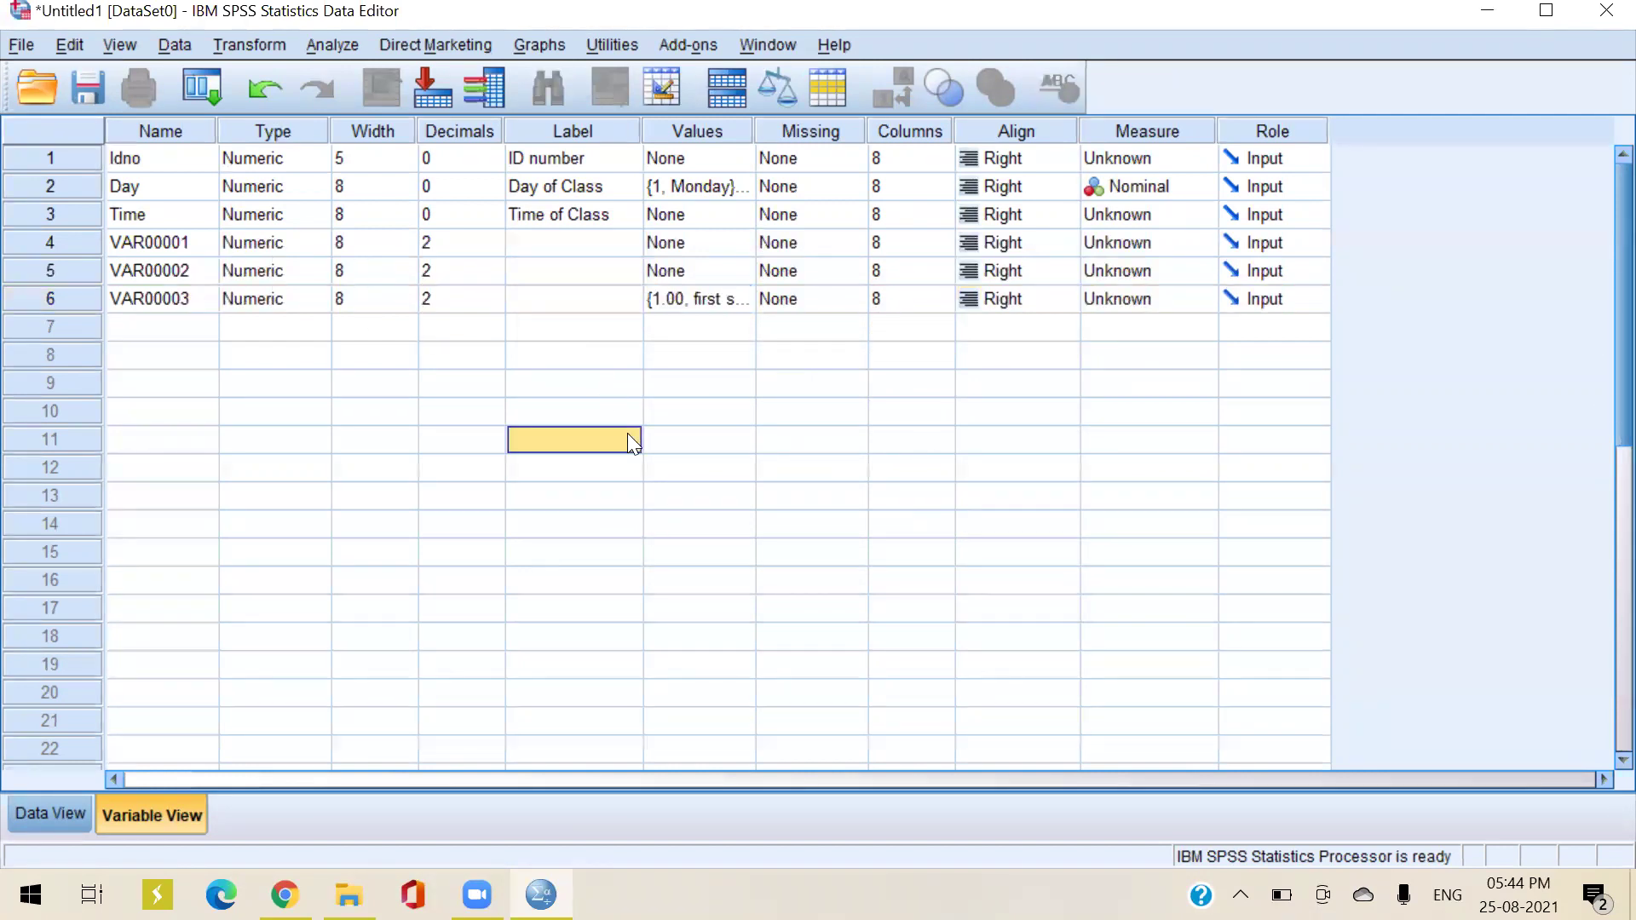
{"action": "left_click", "coordinate": [186, 244]}
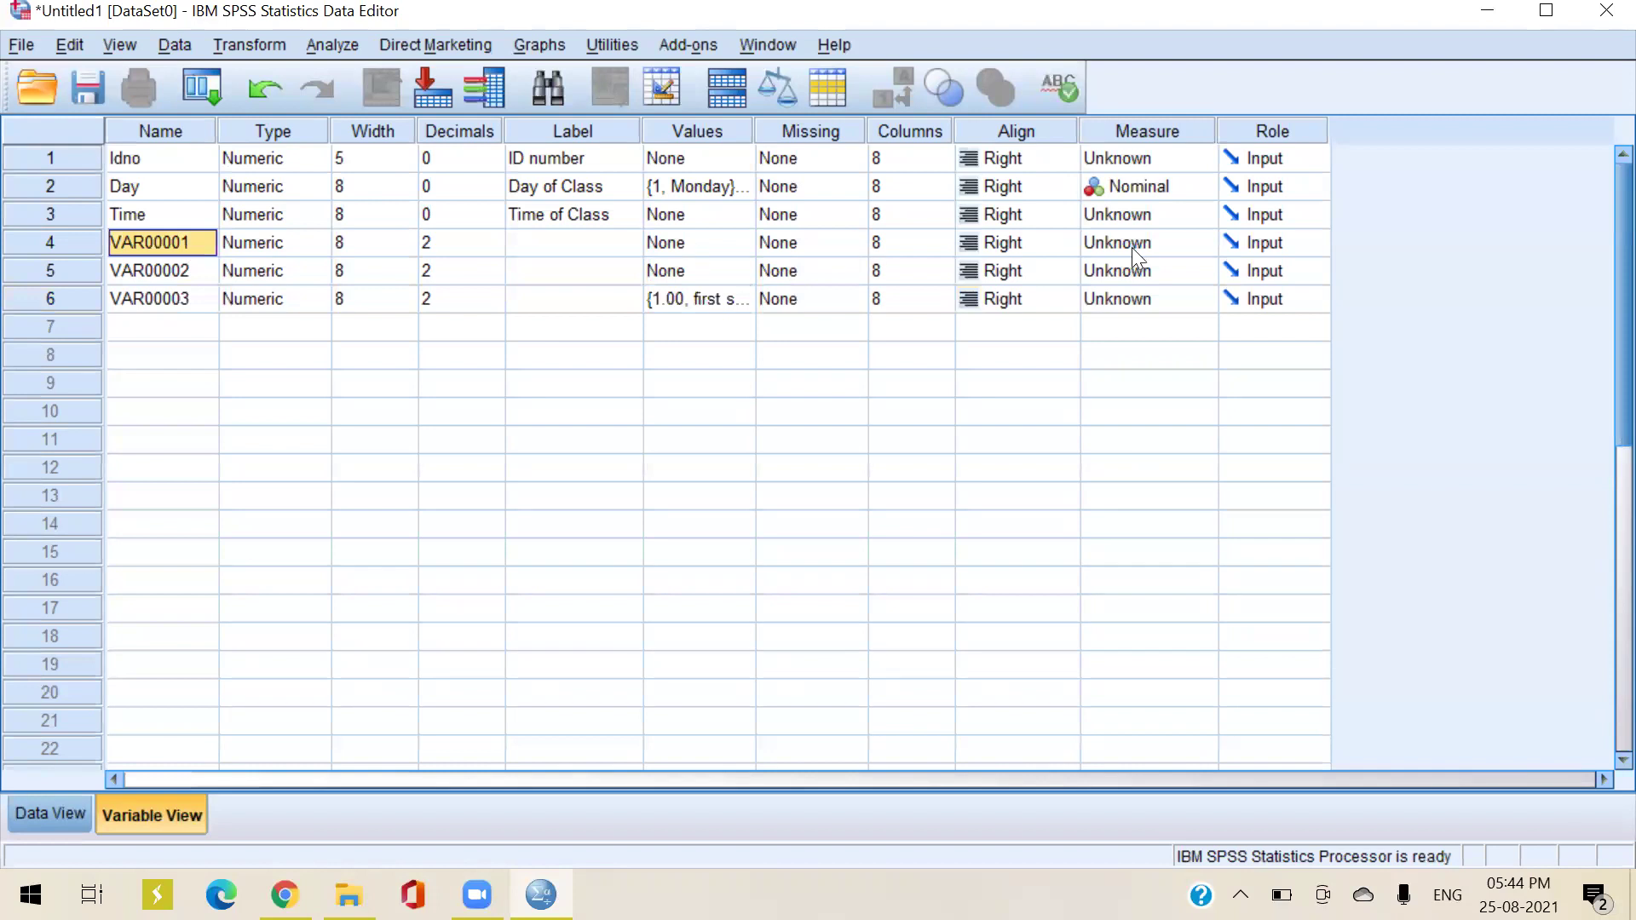
{"action": "left_click", "coordinate": [1089, 217]}
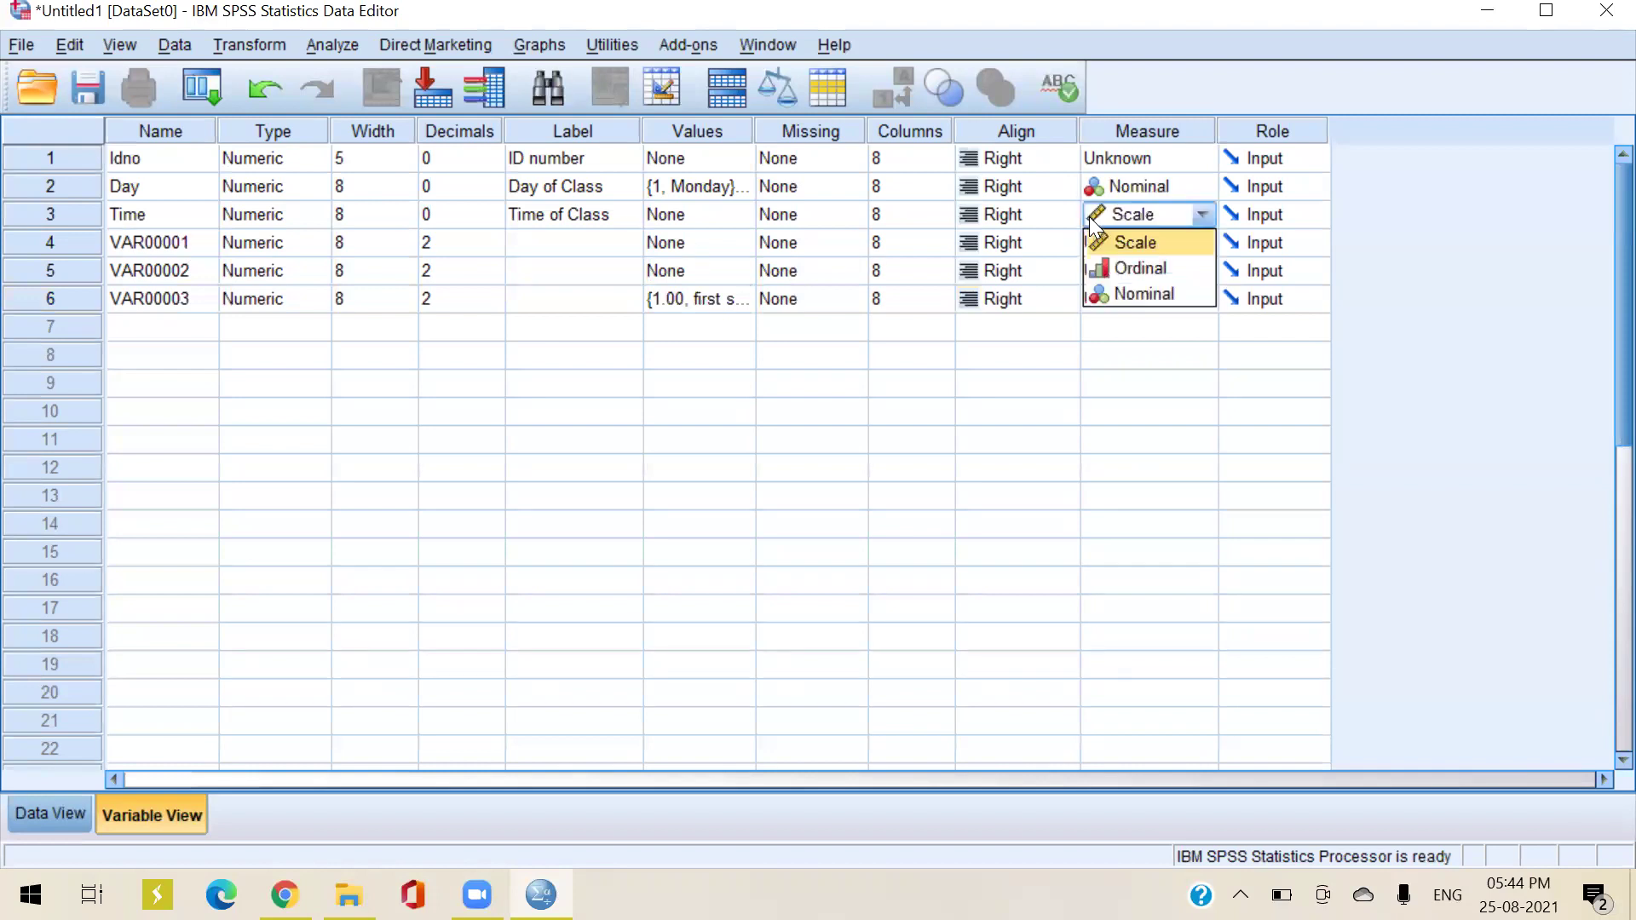
{"action": "left_click", "coordinate": [1114, 288]}
Rename the variable VAR00001 in row 4 as "morning"
{"action": "left_click", "coordinate": [160, 245]}
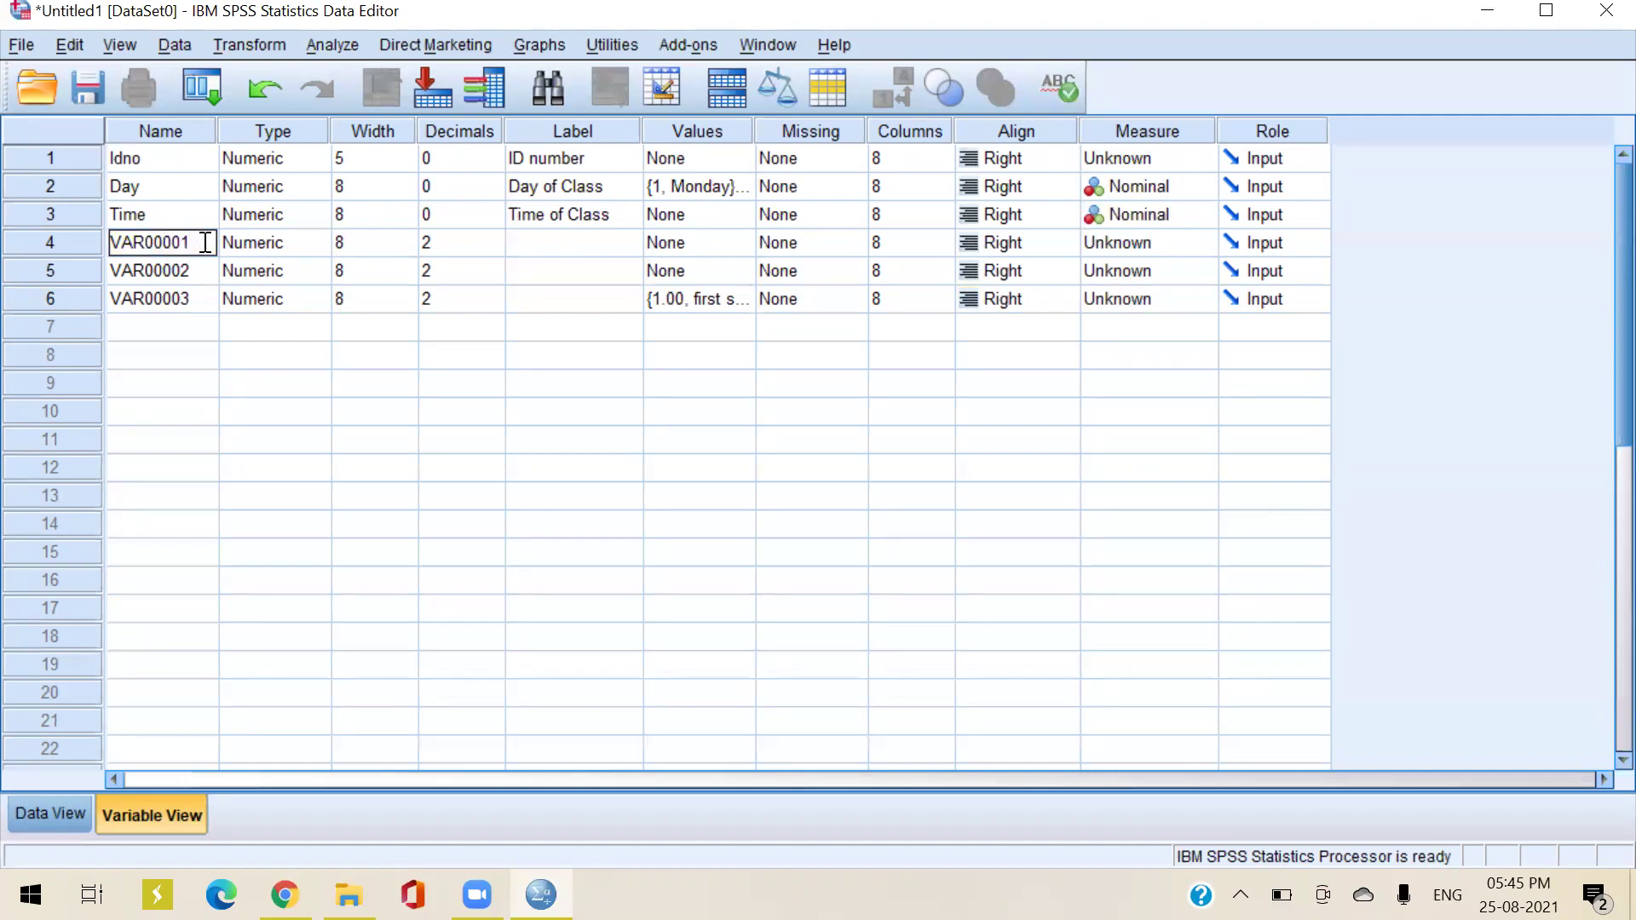
{"action": "left_click_drag", "start_coordinate": [193, 243], "coordinate": [110, 245]}
{"action": "type", "text": "morning"}
Rename the variable VAR00002 in row 5 as "Grade"
{"action": "left_click", "coordinate": [148, 275]}
{"action": "left_click", "coordinate": [191, 270]}
{"action": "left_click_drag", "start_coordinate": [191, 270], "coordinate": [113, 267]}
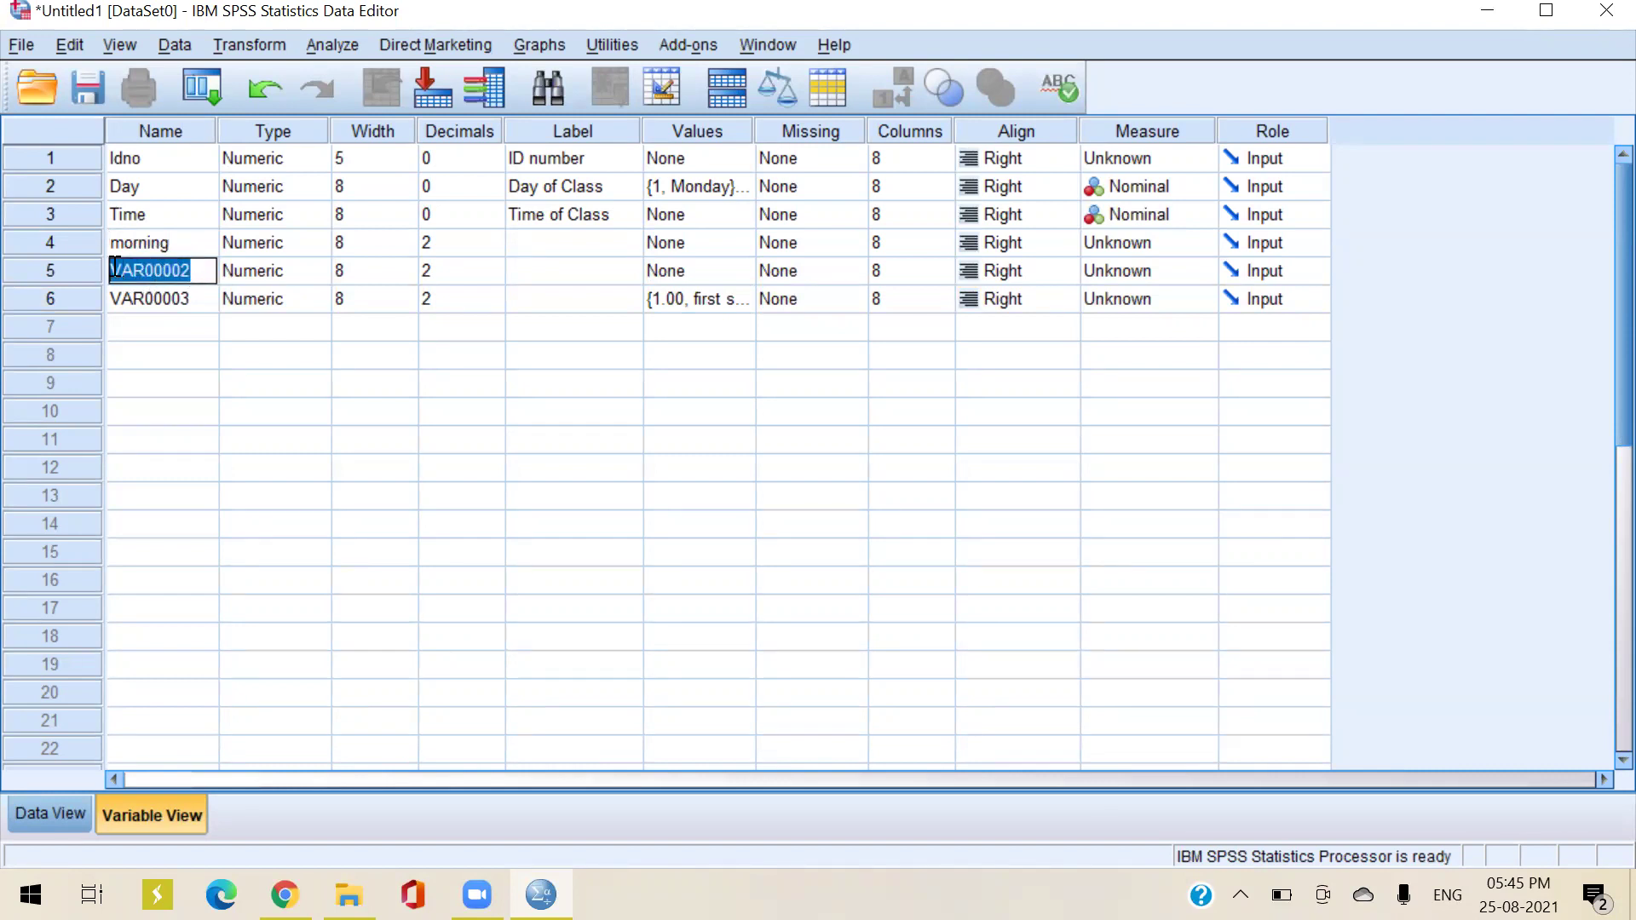
{"action": "type", "text": "Grade"}
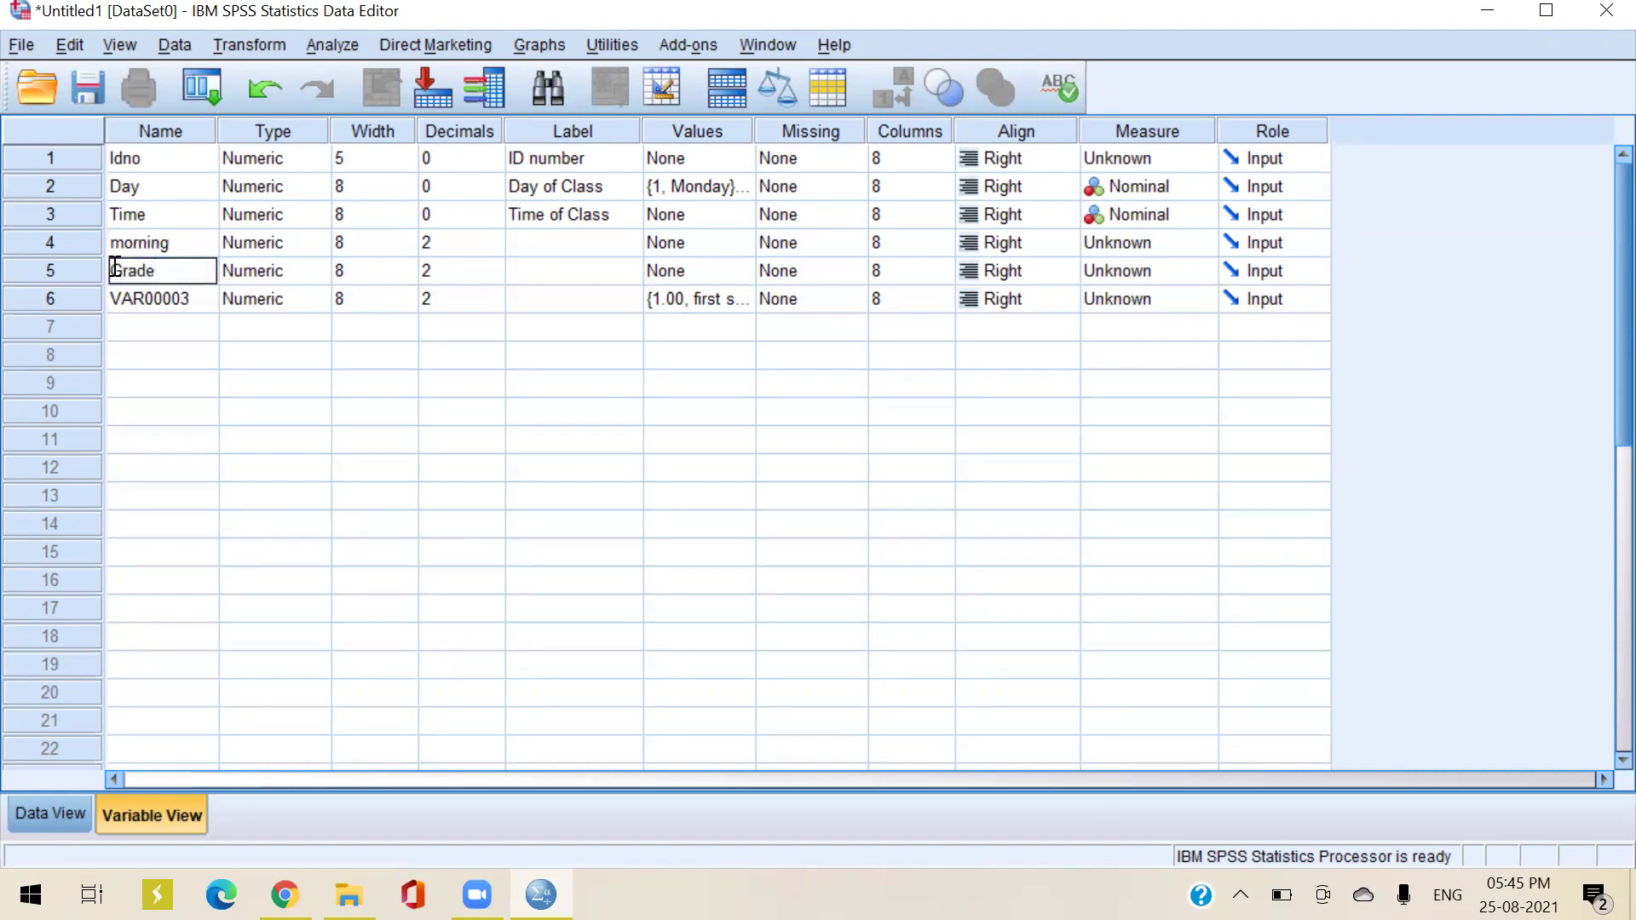
Rename the variable VAR00003 in row 6 as "work"
{"action": "left_click", "coordinate": [189, 298]}
{"action": "left_click", "coordinate": [191, 298]}
{"action": "left_click_drag", "start_coordinate": [191, 298], "coordinate": [104, 296]}
{"action": "type", "text": "work"}
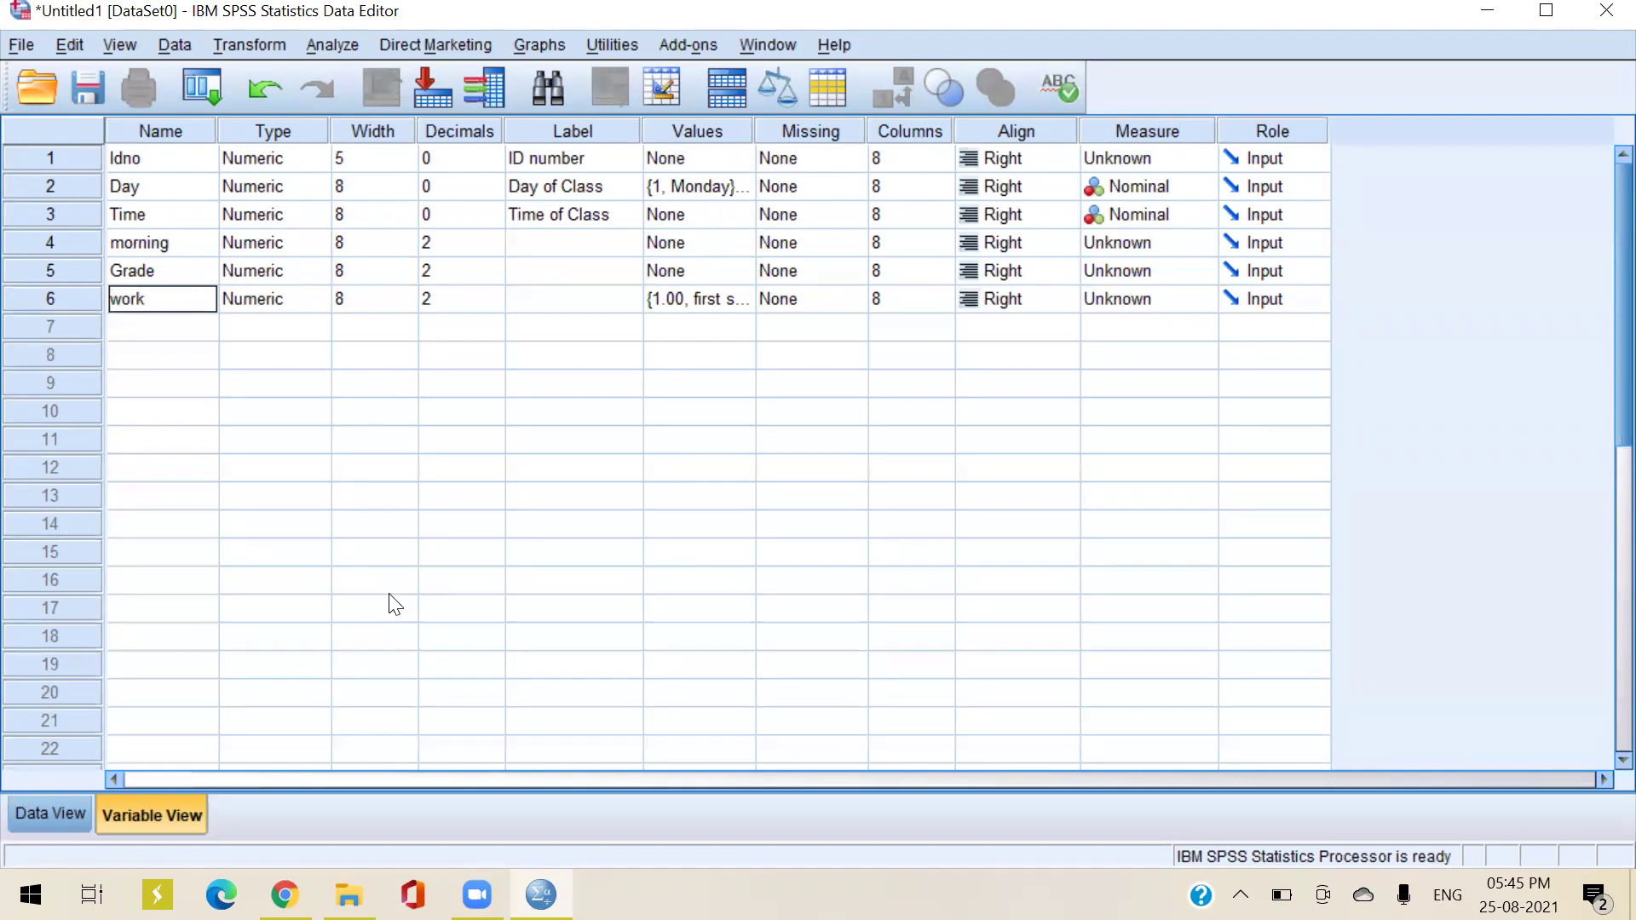
{"action": "left_click", "coordinate": [391, 588]}
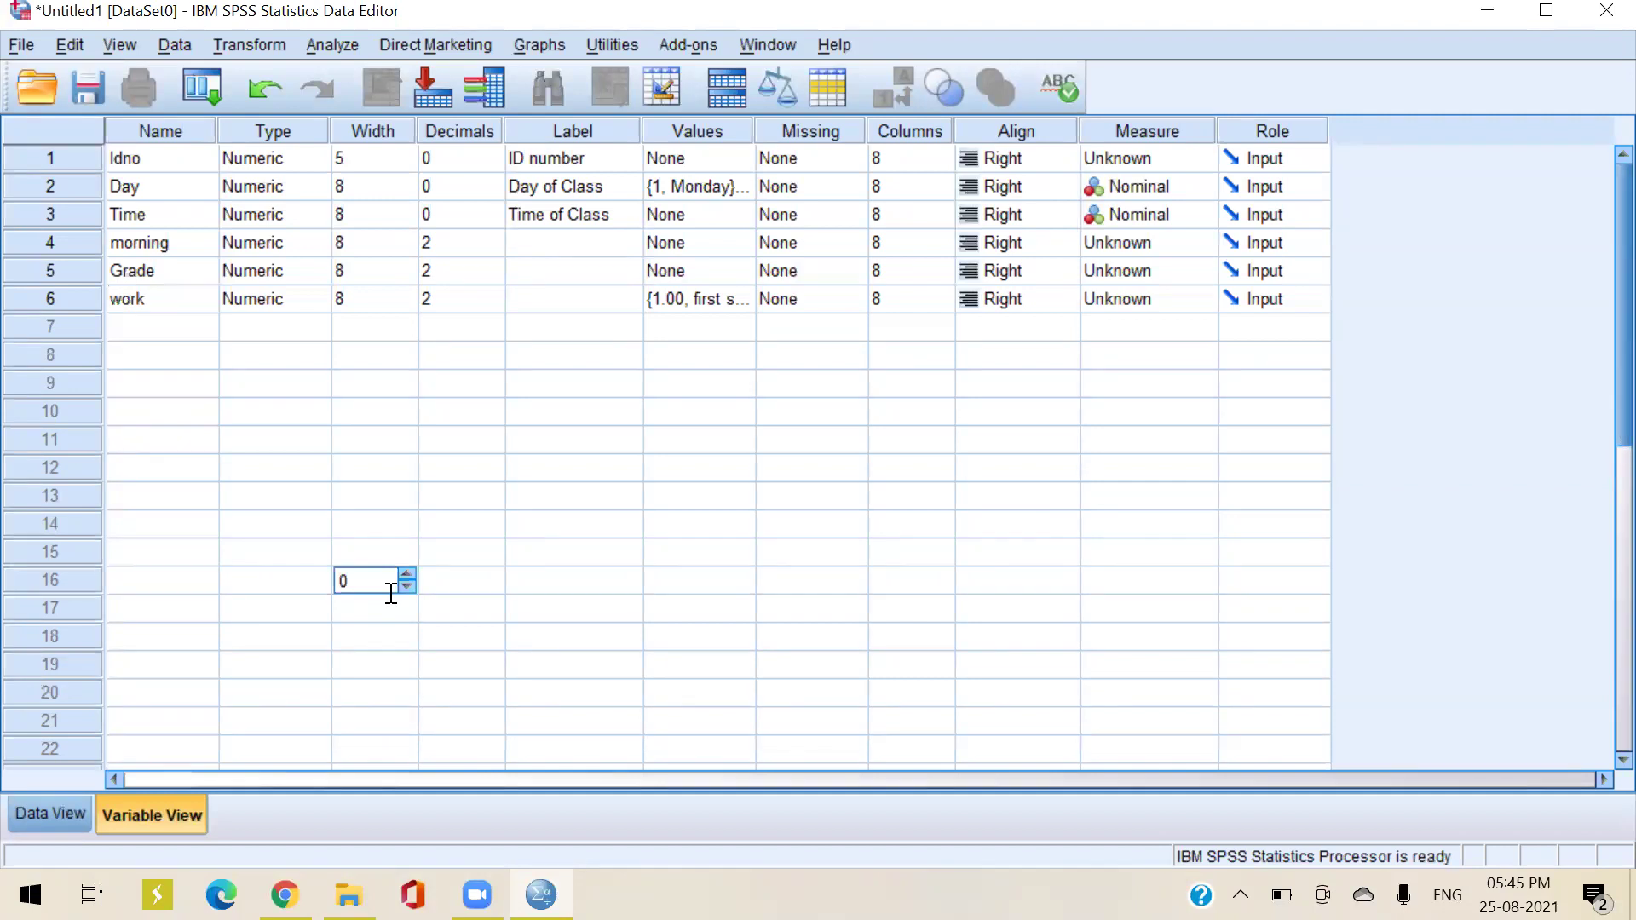
Give the morning variable the label "Morning/evening", correcting the spelling of its first word
{"action": "left_click", "coordinate": [540, 244]}
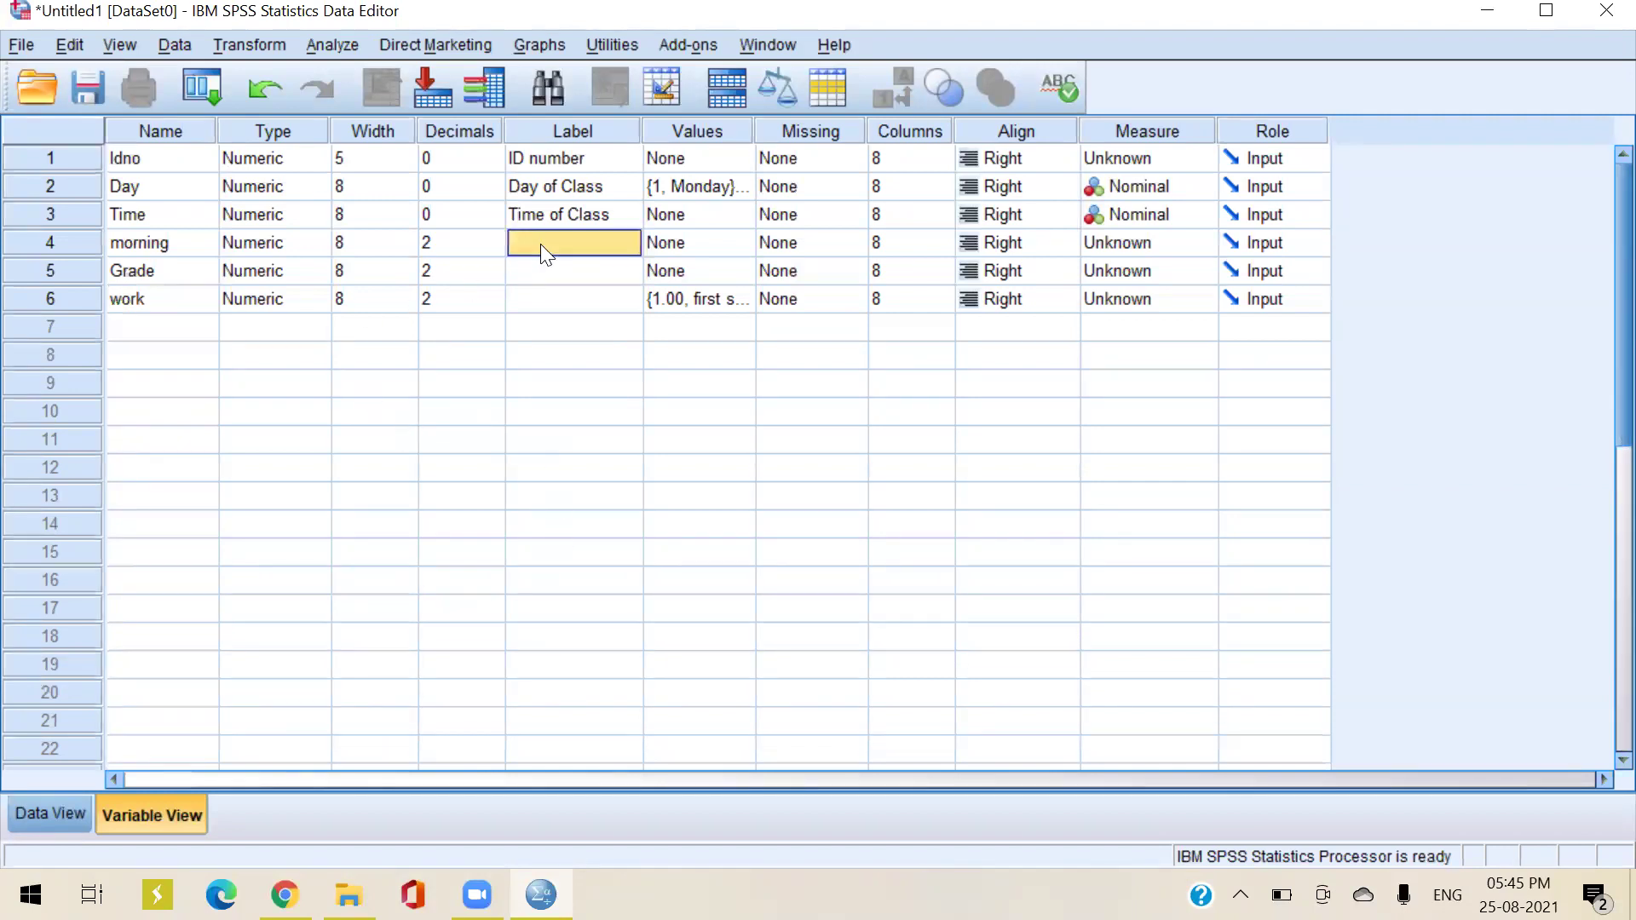
{"action": "left_click", "coordinate": [540, 244]}
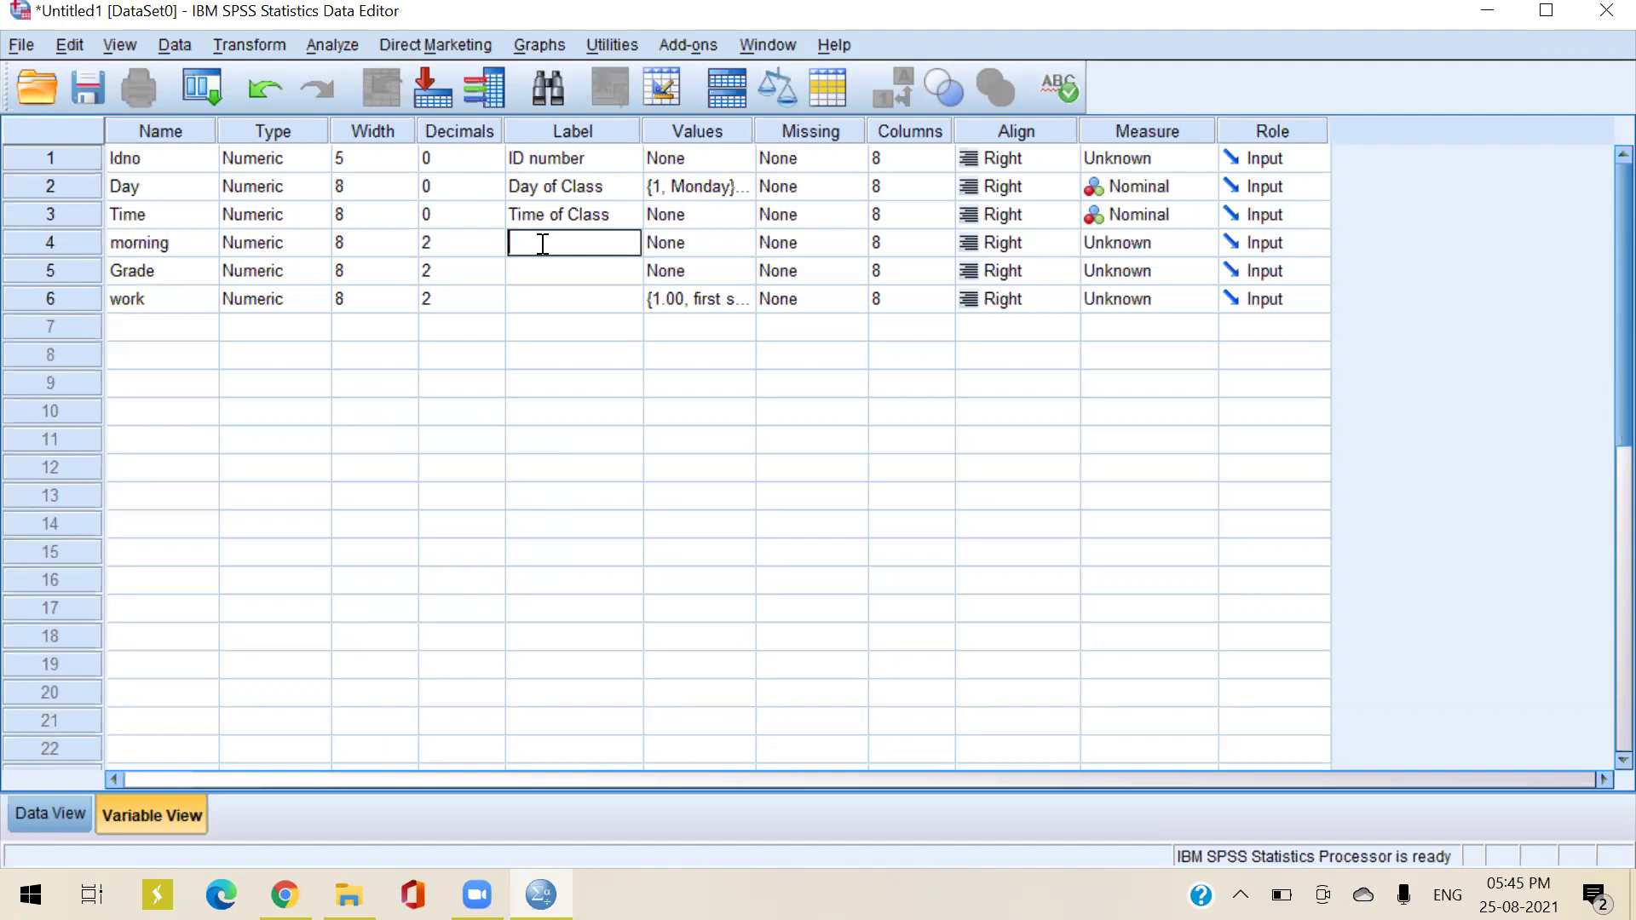
{"action": "type", "text": "Mornig"}
{"action": "type", "text": "/"}
{"action": "type", "text": "evening"}
{"action": "left_click", "coordinate": [538, 275]}
{"action": "double_click", "coordinate": [539, 241]}
{"action": "key", "text": "BackSpace"}
{"action": "key", "text": "BackSpace"}
{"action": "key", "text": "BackSpace"}
{"action": "type", "text": "in"}
{"action": "left_click", "coordinate": [540, 245]}
{"action": "type", "text": "n"}
{"action": "key", "text": "Return"}
Enter "Do you wok?" as the label of the work variable
{"action": "left_click", "coordinate": [537, 307]}
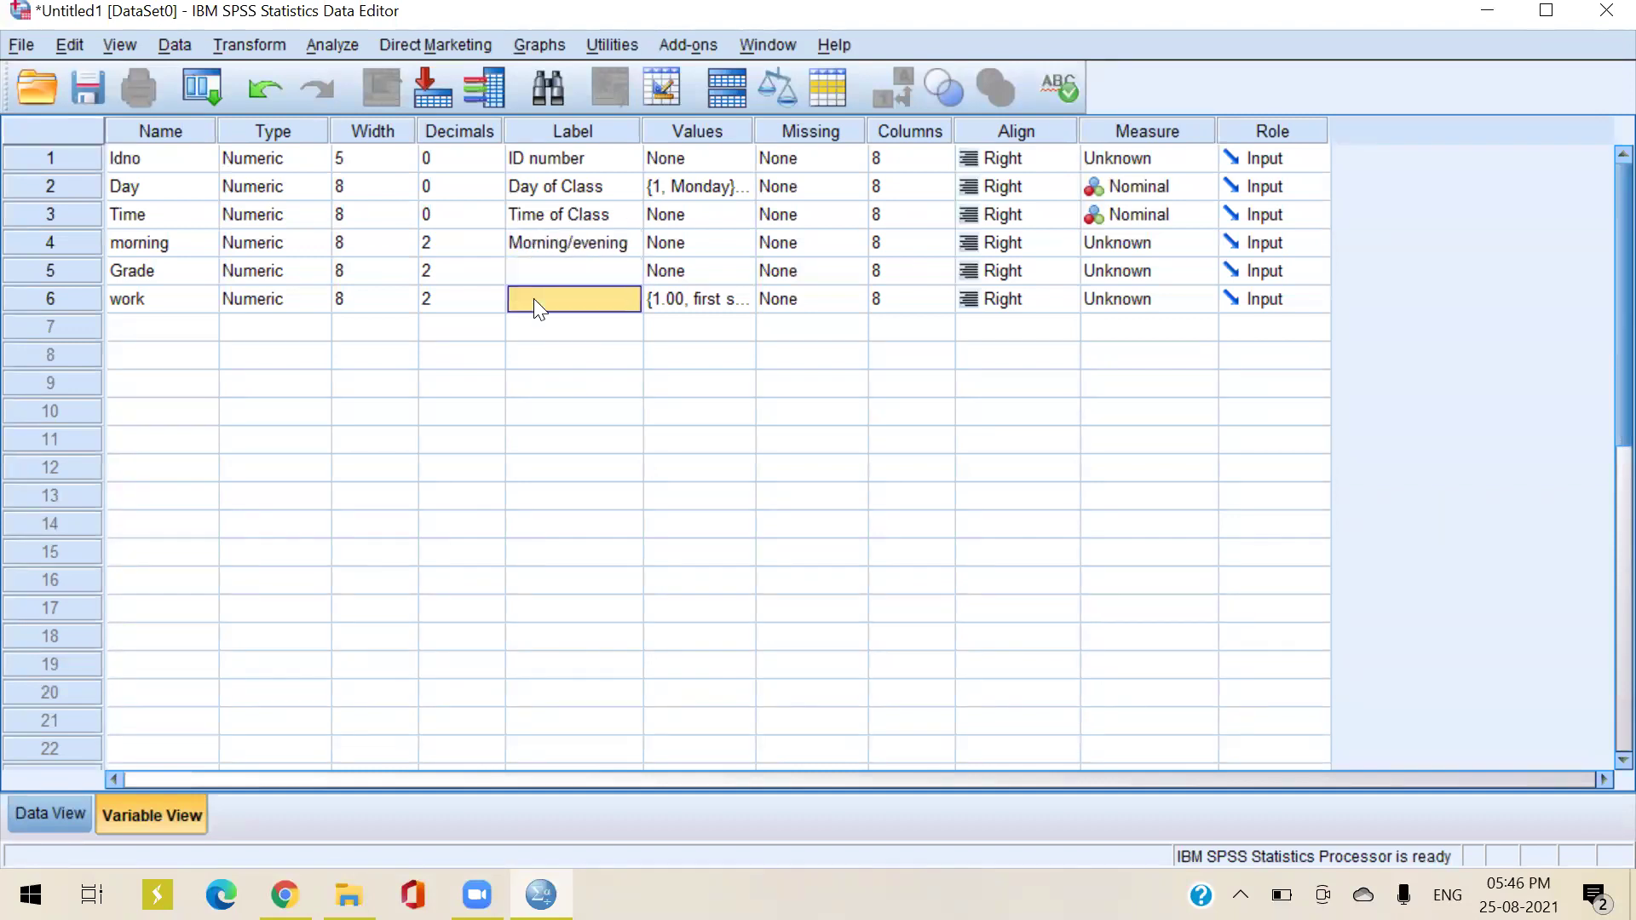
{"action": "type", "text": "Do you w"}
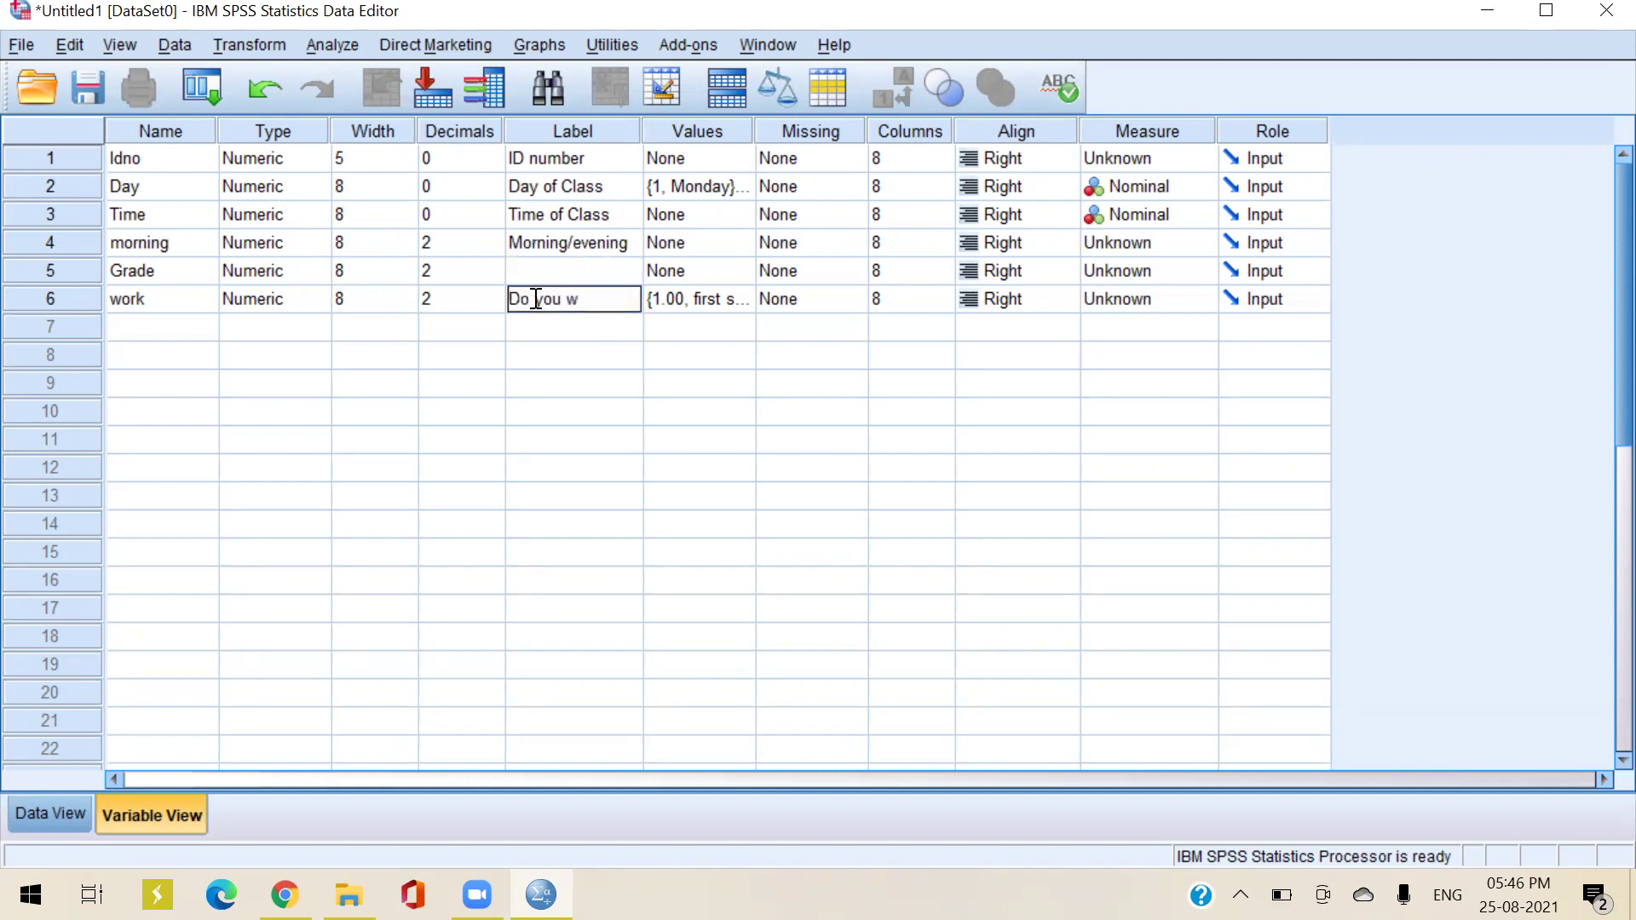
{"action": "type", "text": "ok?"}
Open the Time variable's value labels and add value 1 with the label "first session"
{"action": "left_click", "coordinate": [689, 219]}
{"action": "left_click", "coordinate": [740, 216]}
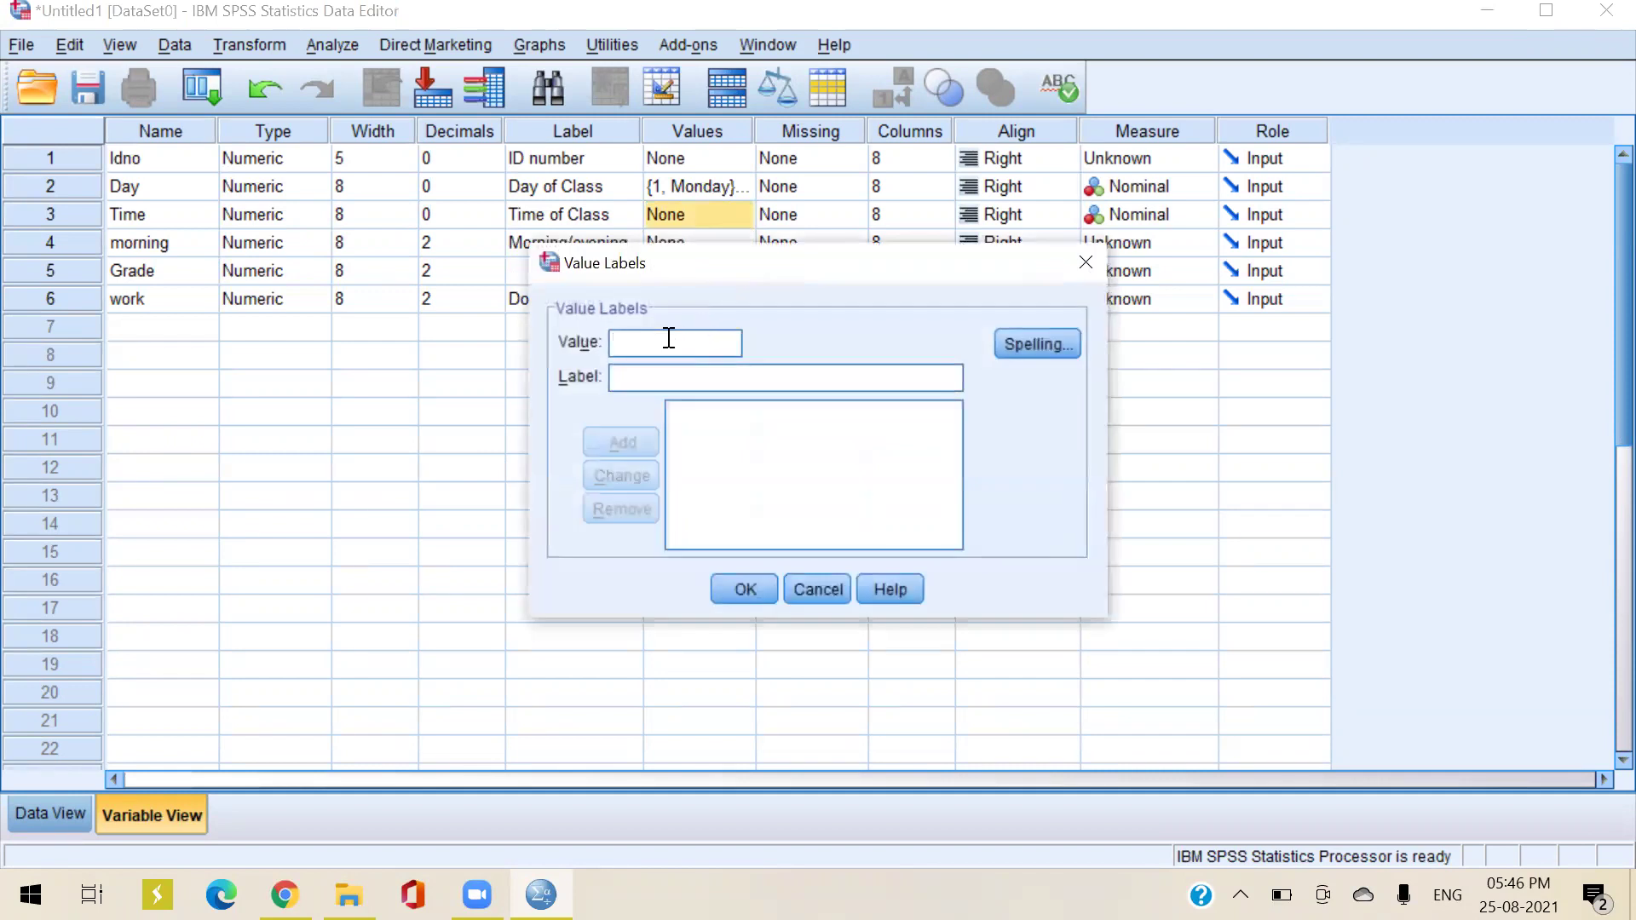
{"action": "type", "text": "1"}
{"action": "left_click", "coordinate": [658, 373]}
{"action": "type", "text": "first"}
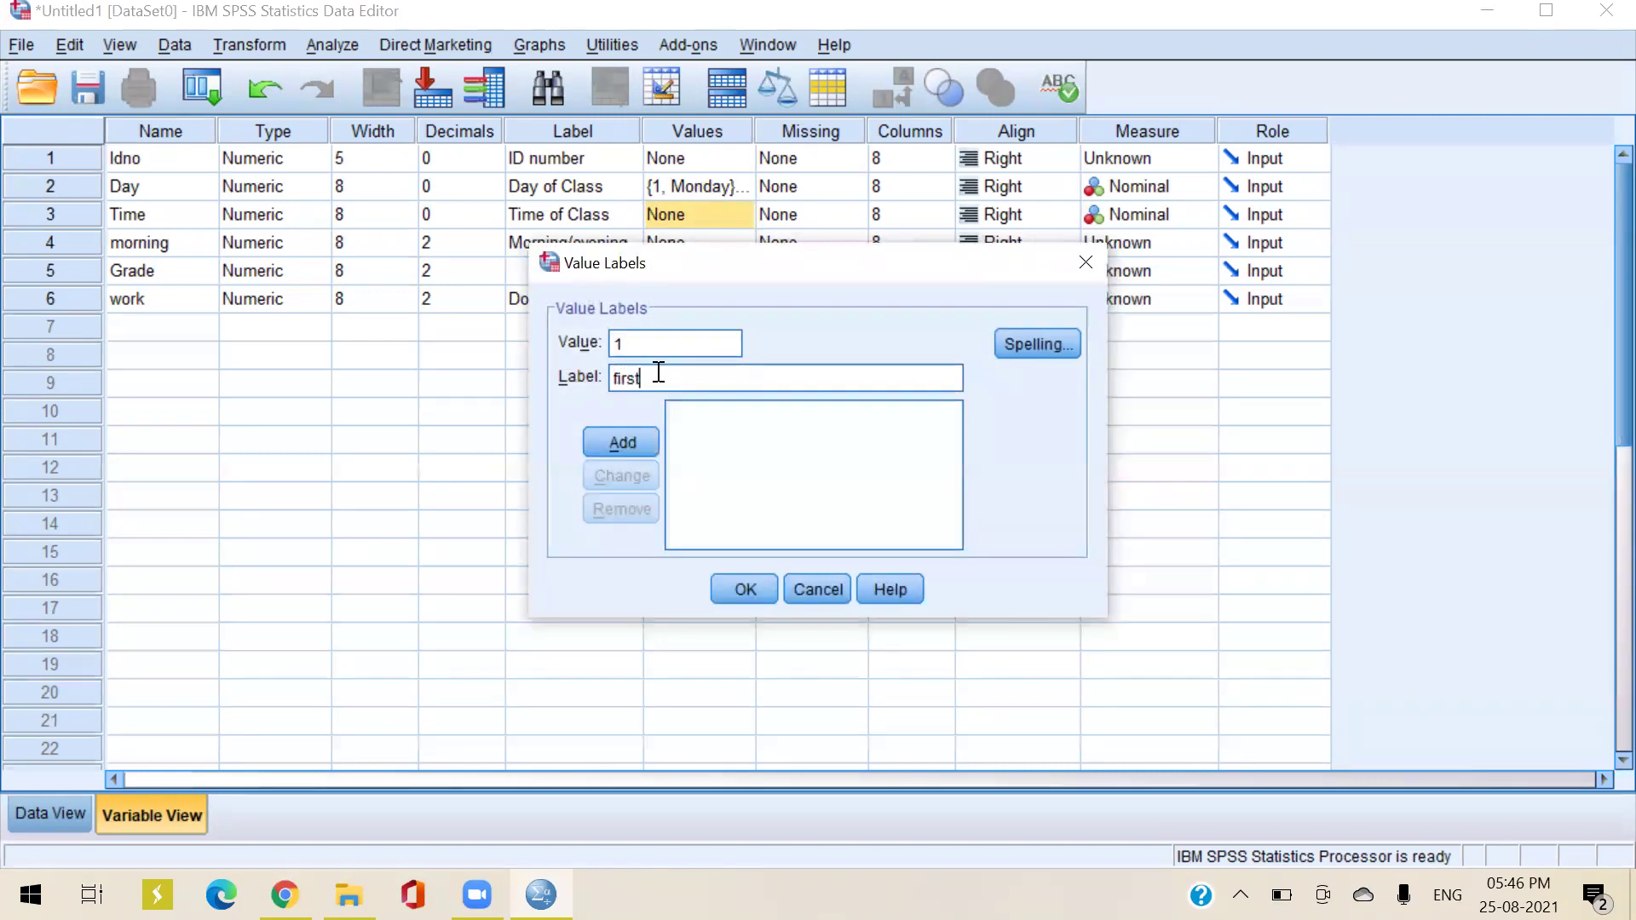
{"action": "type", "text": " session"}
{"action": "left_click", "coordinate": [596, 435]}
Add value 2 with the label "second session" to the Time variable's value labels and apply them
{"action": "type", "text": "2"}
{"action": "left_click", "coordinate": [635, 389]}
{"action": "type", "text": "seco"}
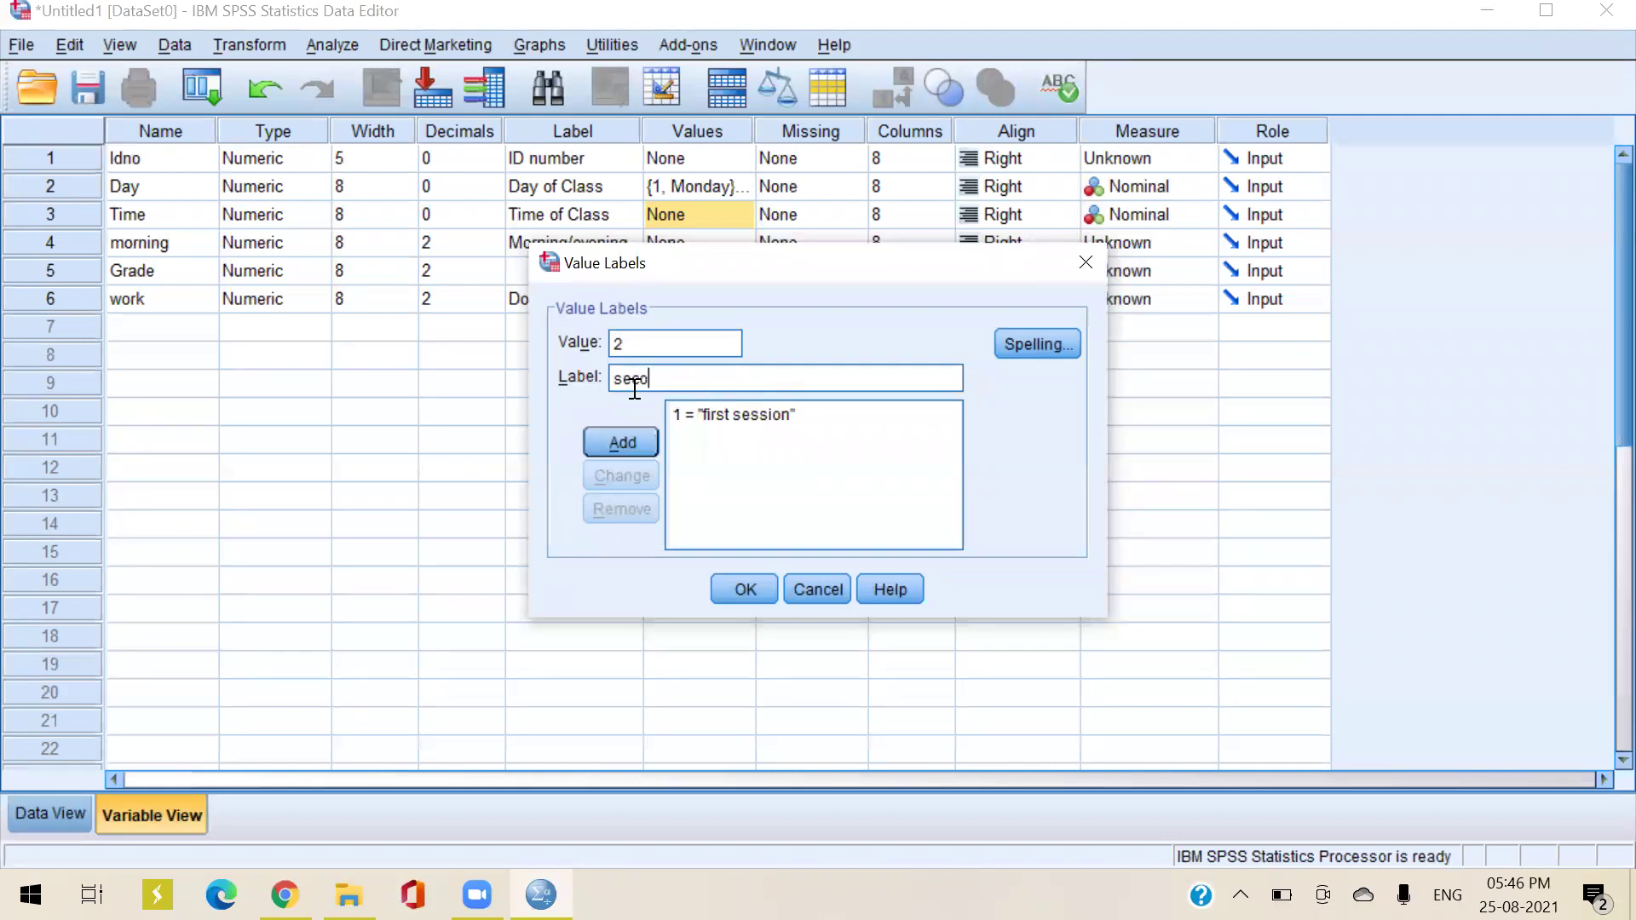
{"action": "type", "text": "nd session"}
{"action": "left_click", "coordinate": [610, 442]}
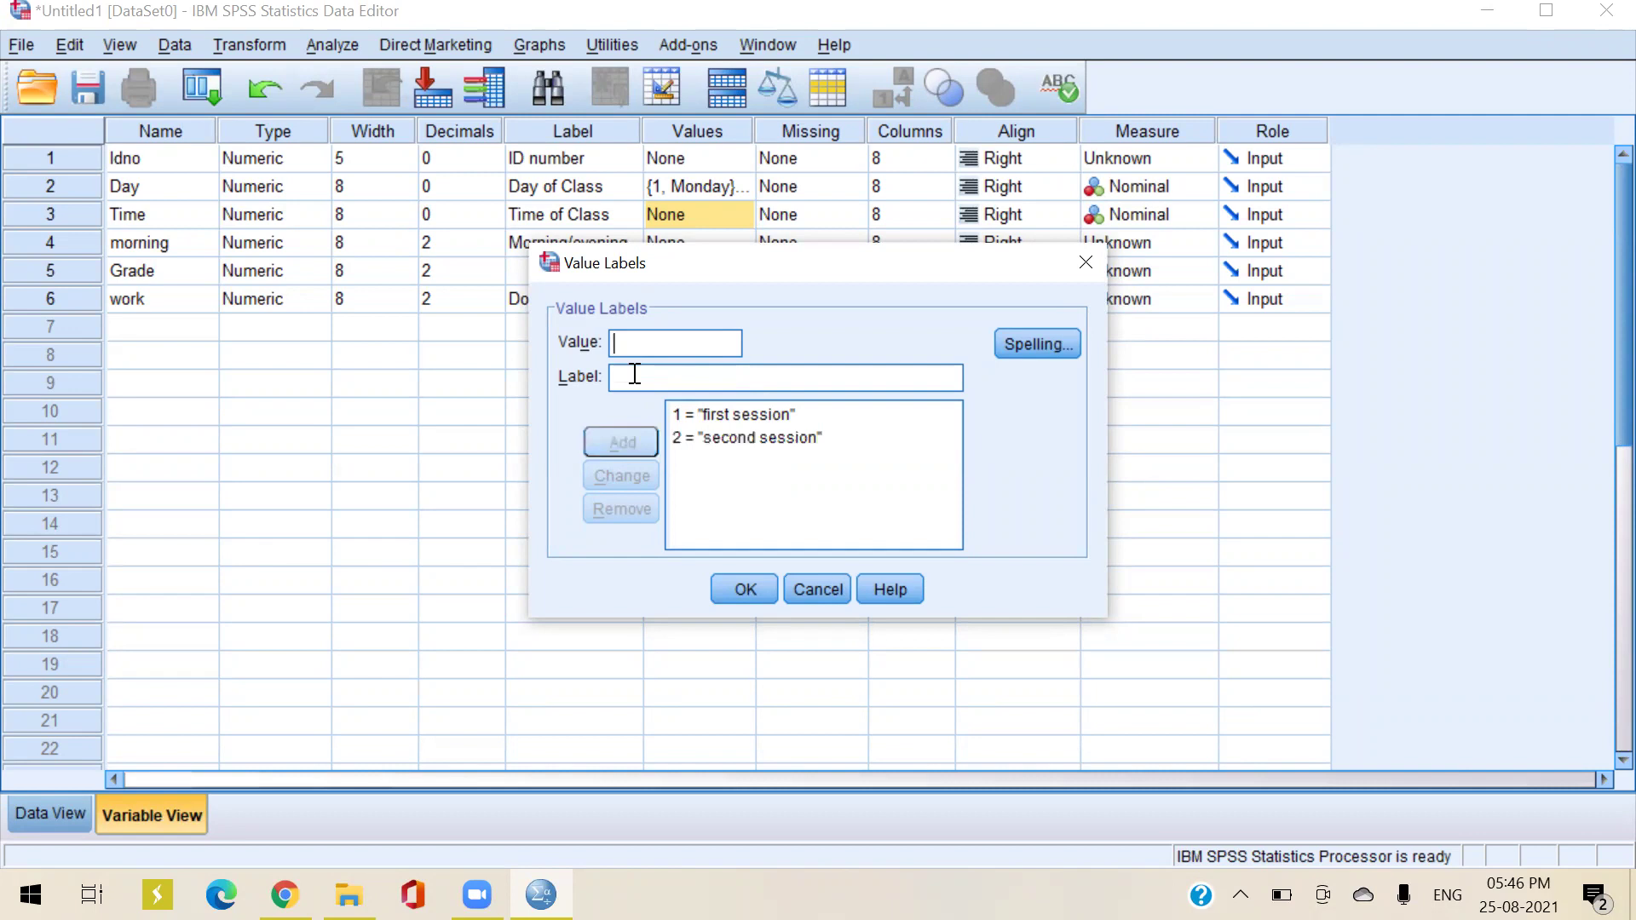
{"action": "left_click", "coordinate": [745, 586]}
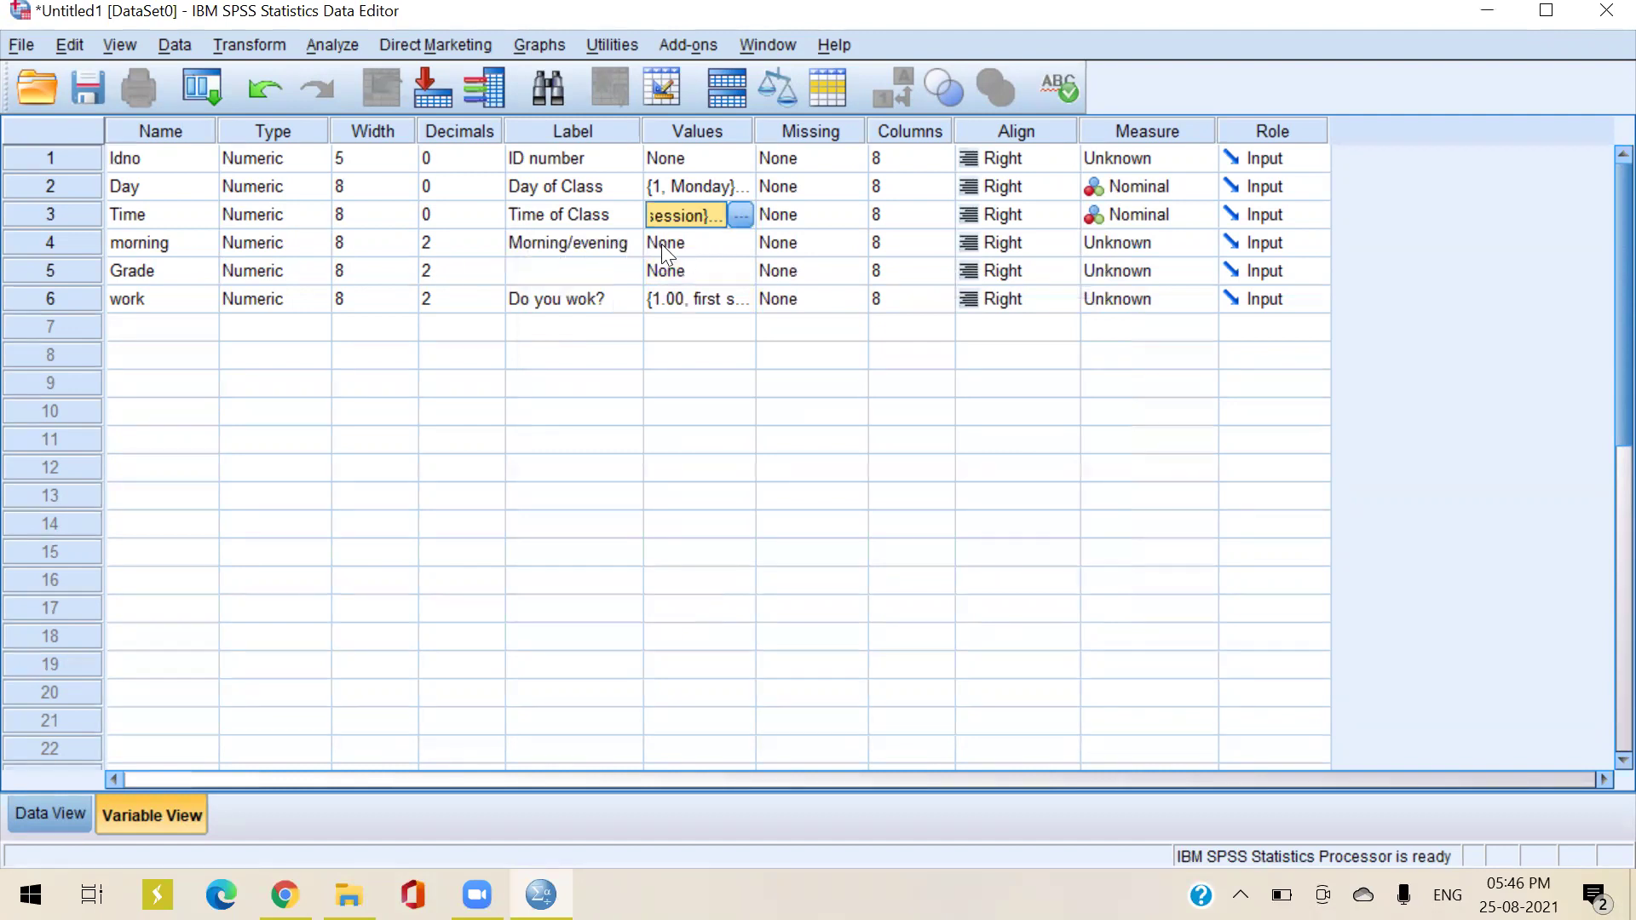
Define the morning variable's value labels as 1 = "yes" and 2 = "n"
{"action": "left_click", "coordinate": [720, 244]}
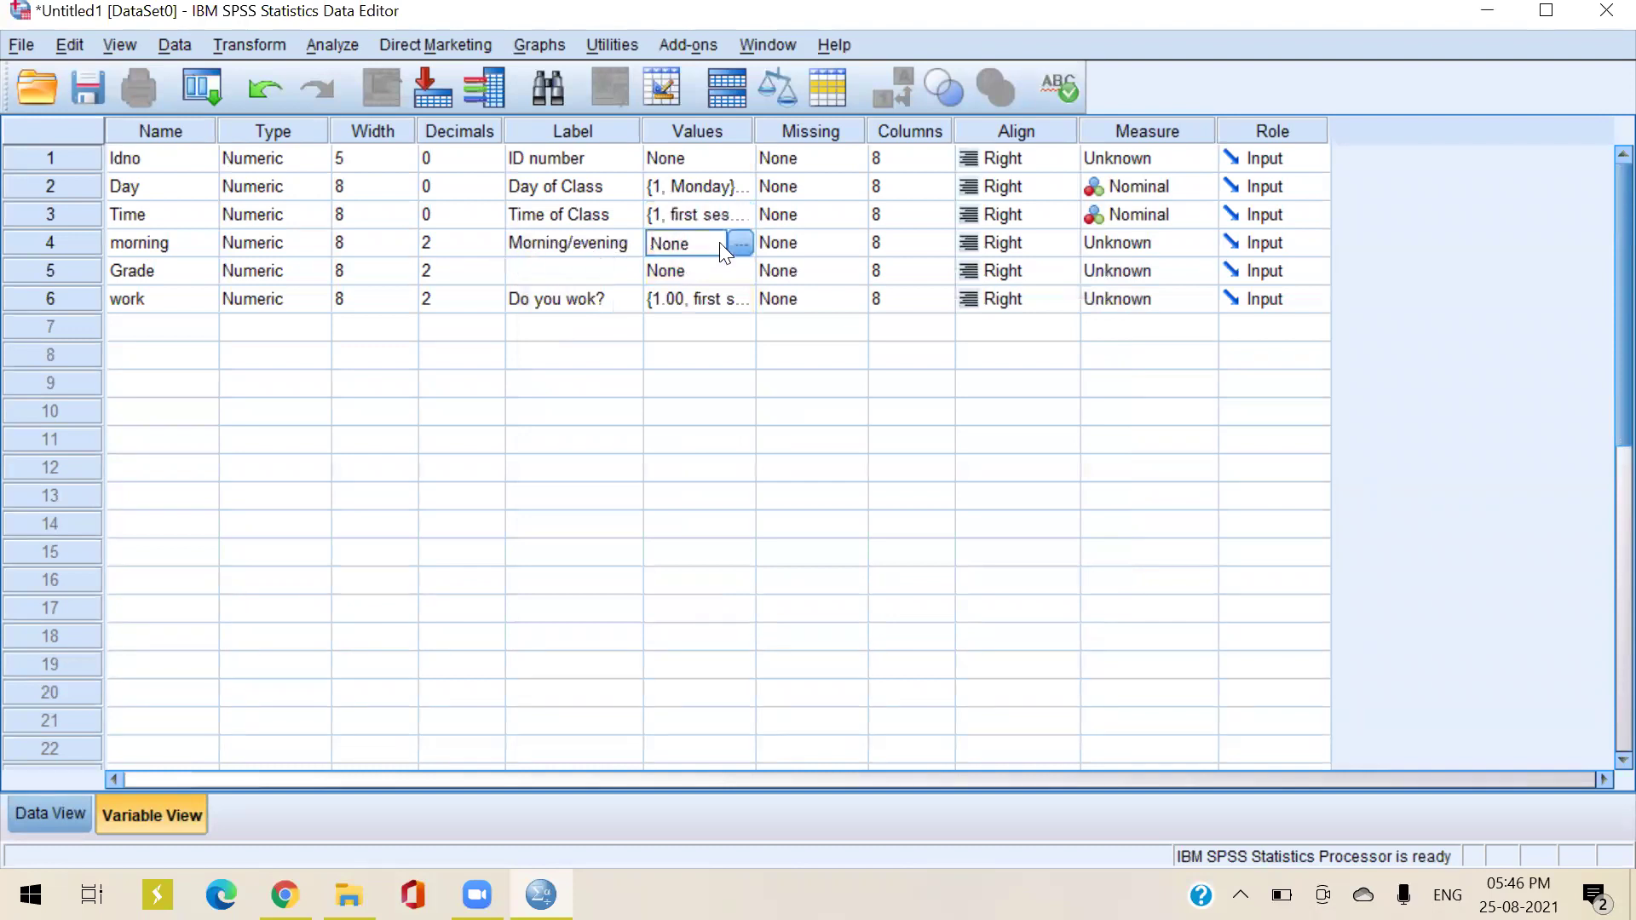
{"action": "left_click", "coordinate": [740, 244]}
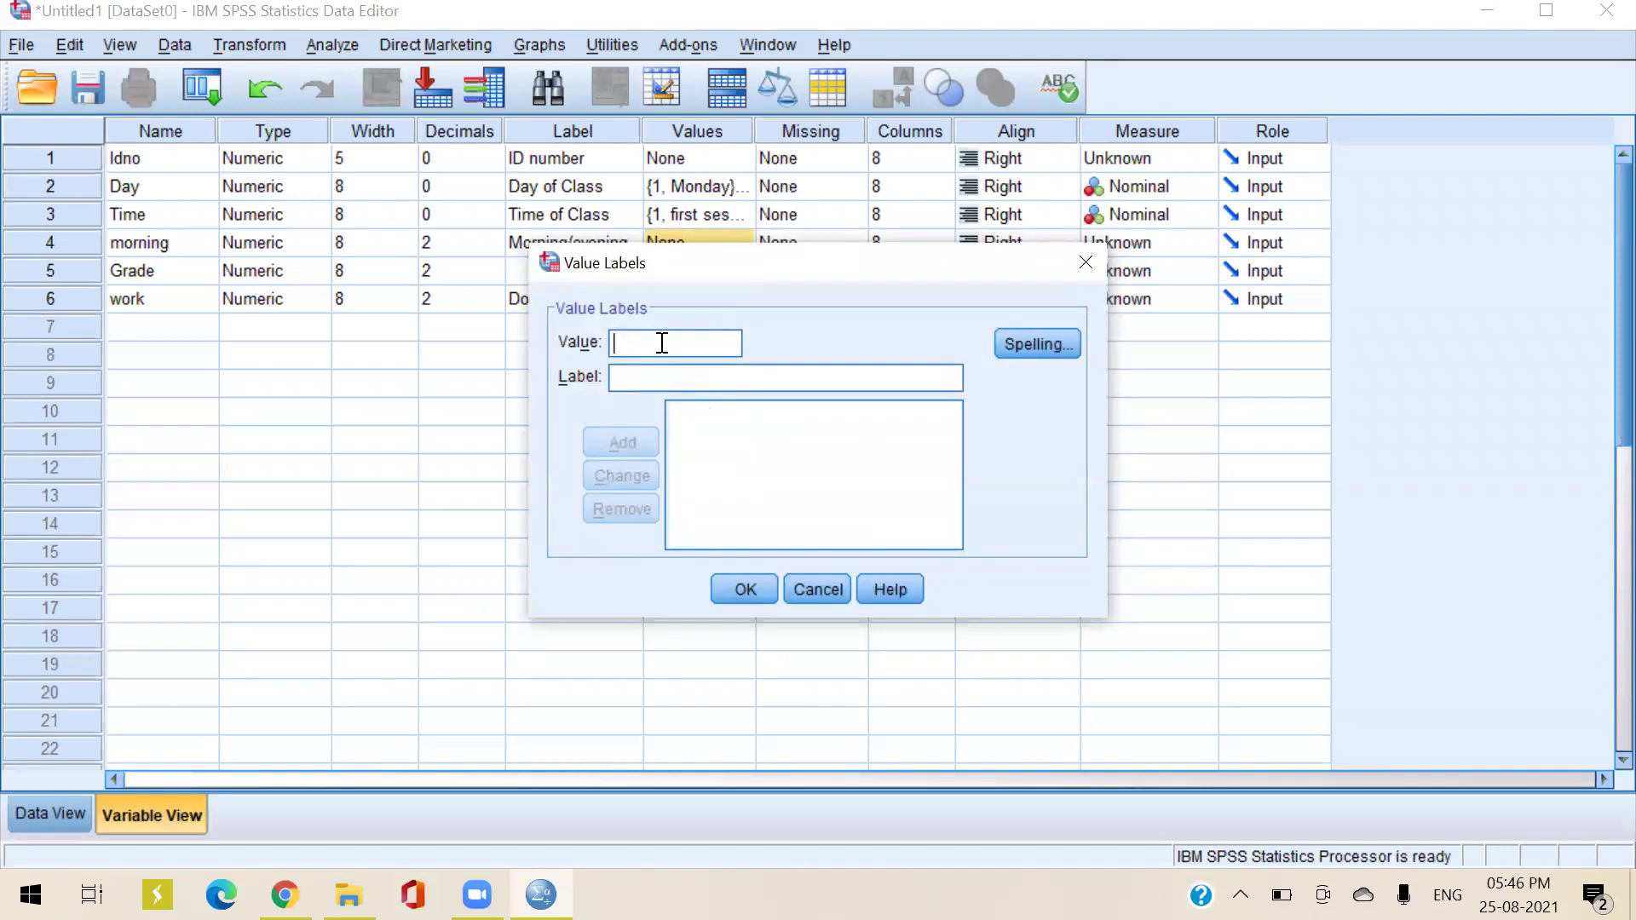
{"action": "type", "text": "1yes"}
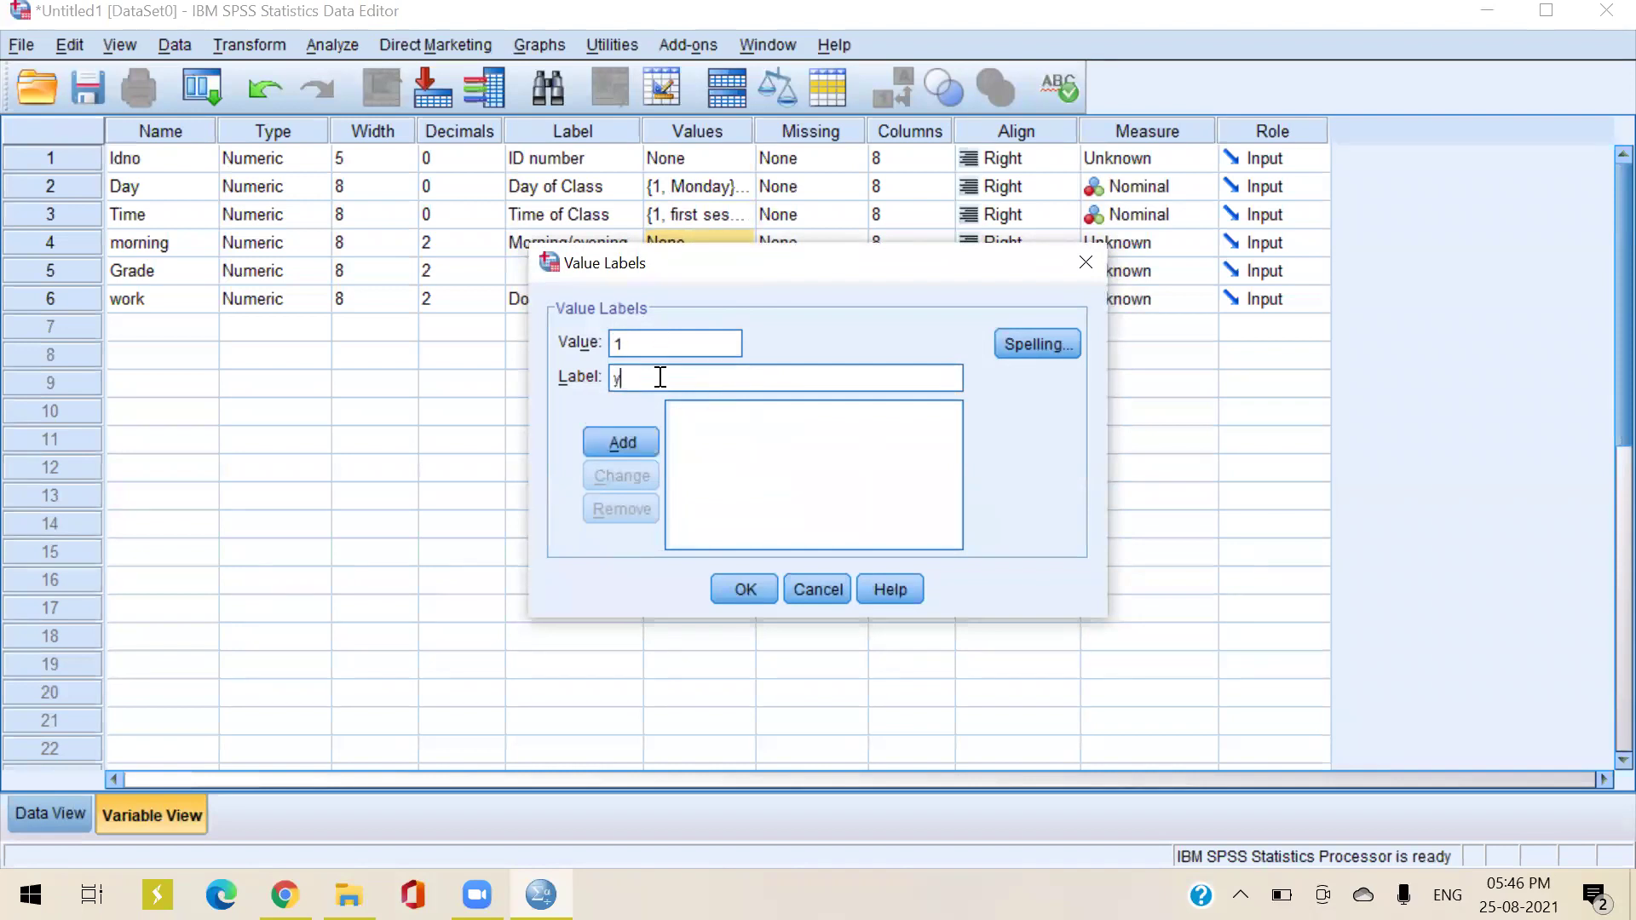
{"action": "left_click", "coordinate": [630, 445]}
{"action": "left_click", "coordinate": [636, 345]}
{"action": "type", "text": "2"}
{"action": "left_click", "coordinate": [636, 378]}
{"action": "type", "text": "n"}
{"action": "left_click", "coordinate": [617, 449]}
{"action": "left_click", "coordinate": [747, 589]}
Shorten the morning variable's label to "Morning"
{"action": "double_click", "coordinate": [631, 242]}
{"action": "key", "text": "BackSpace"}
{"action": "key", "text": "BackSpace"}
{"action": "key", "text": "BackSpace"}
{"action": "key", "text": "BackSpace"}
{"action": "key", "text": "BackSpace"}
{"action": "key", "text": "BackSpace"}
{"action": "key", "text": "BackSpace"}
{"action": "key", "text": "BackSpace"}
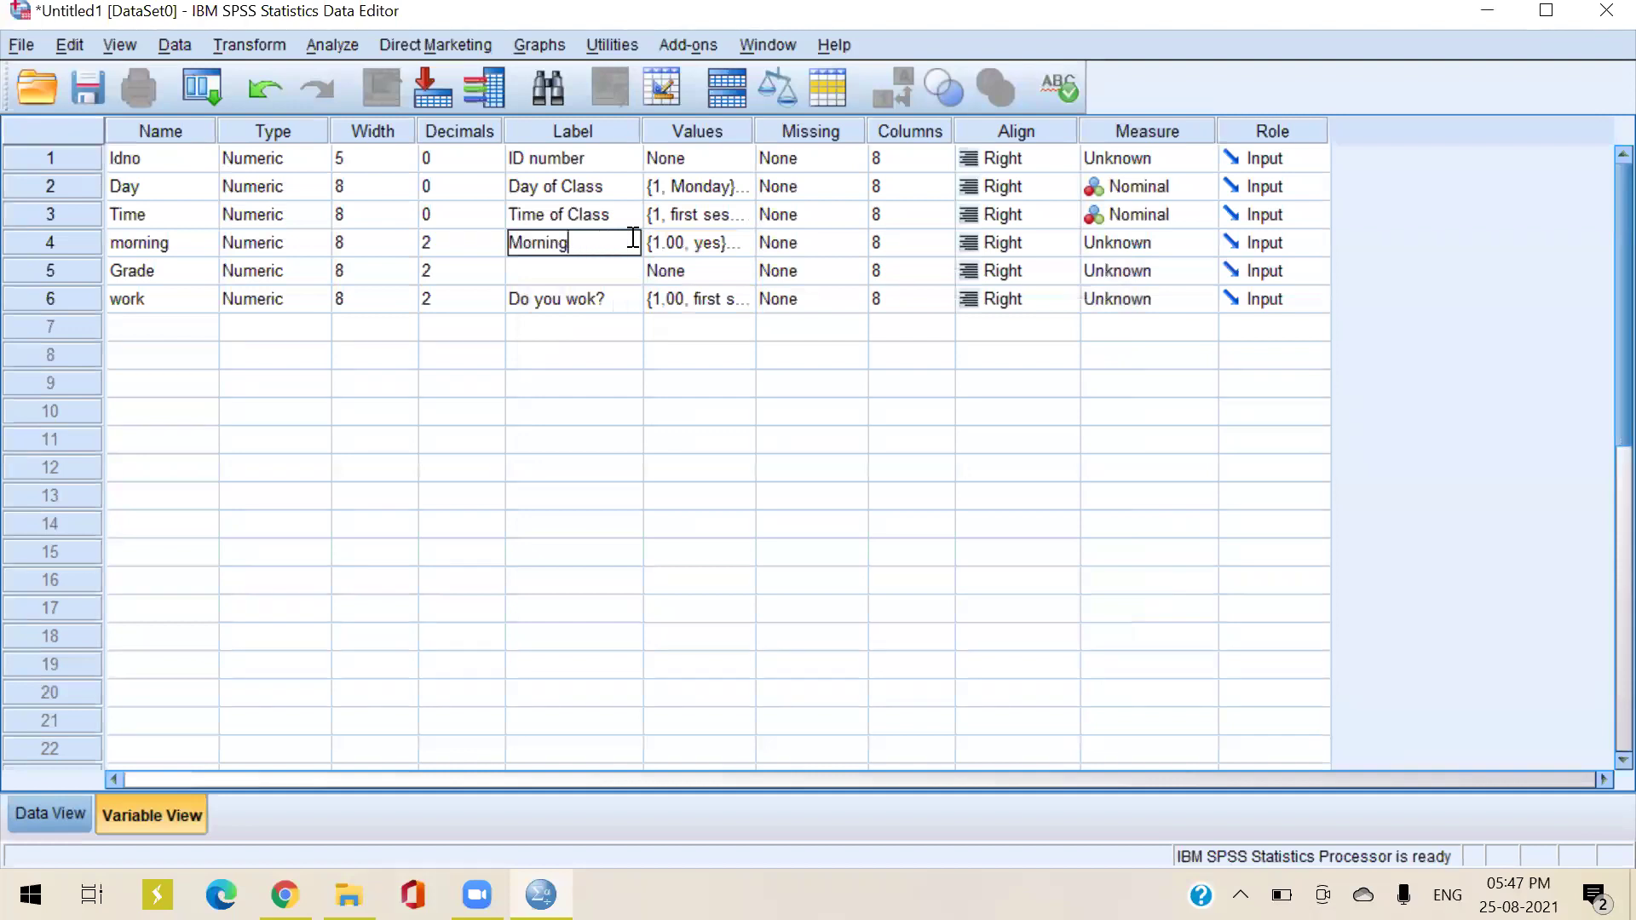
{"action": "left_click", "coordinate": [605, 412]}
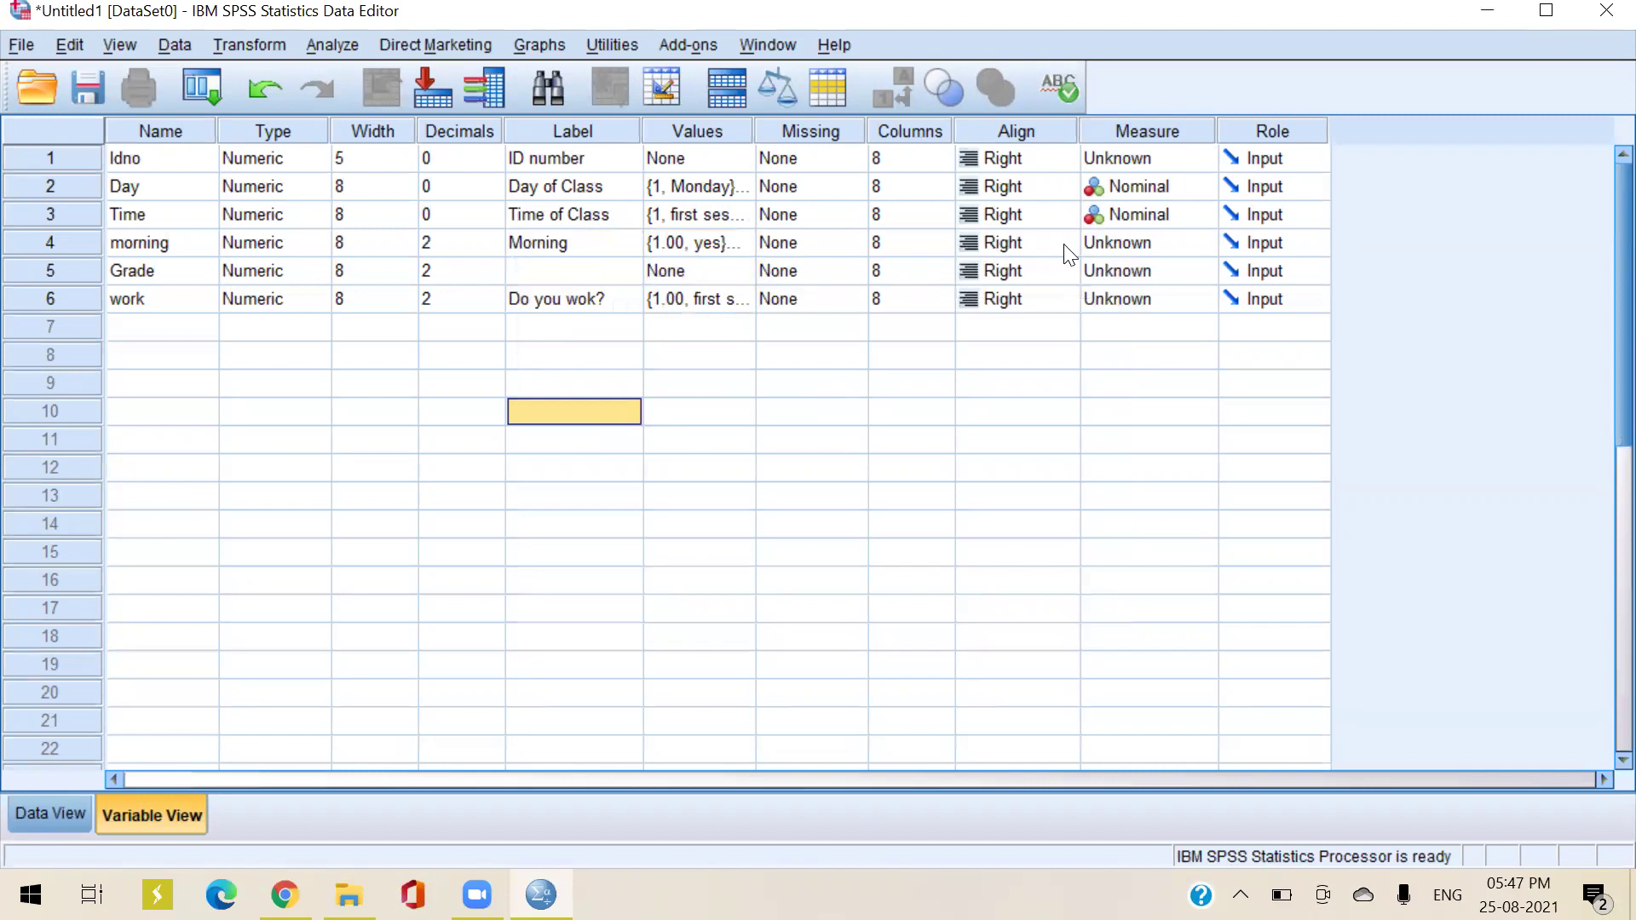
Set the measure of the morning variable to Nominal and of the Grade variable to Scale
{"action": "left_click", "coordinate": [1104, 241]}
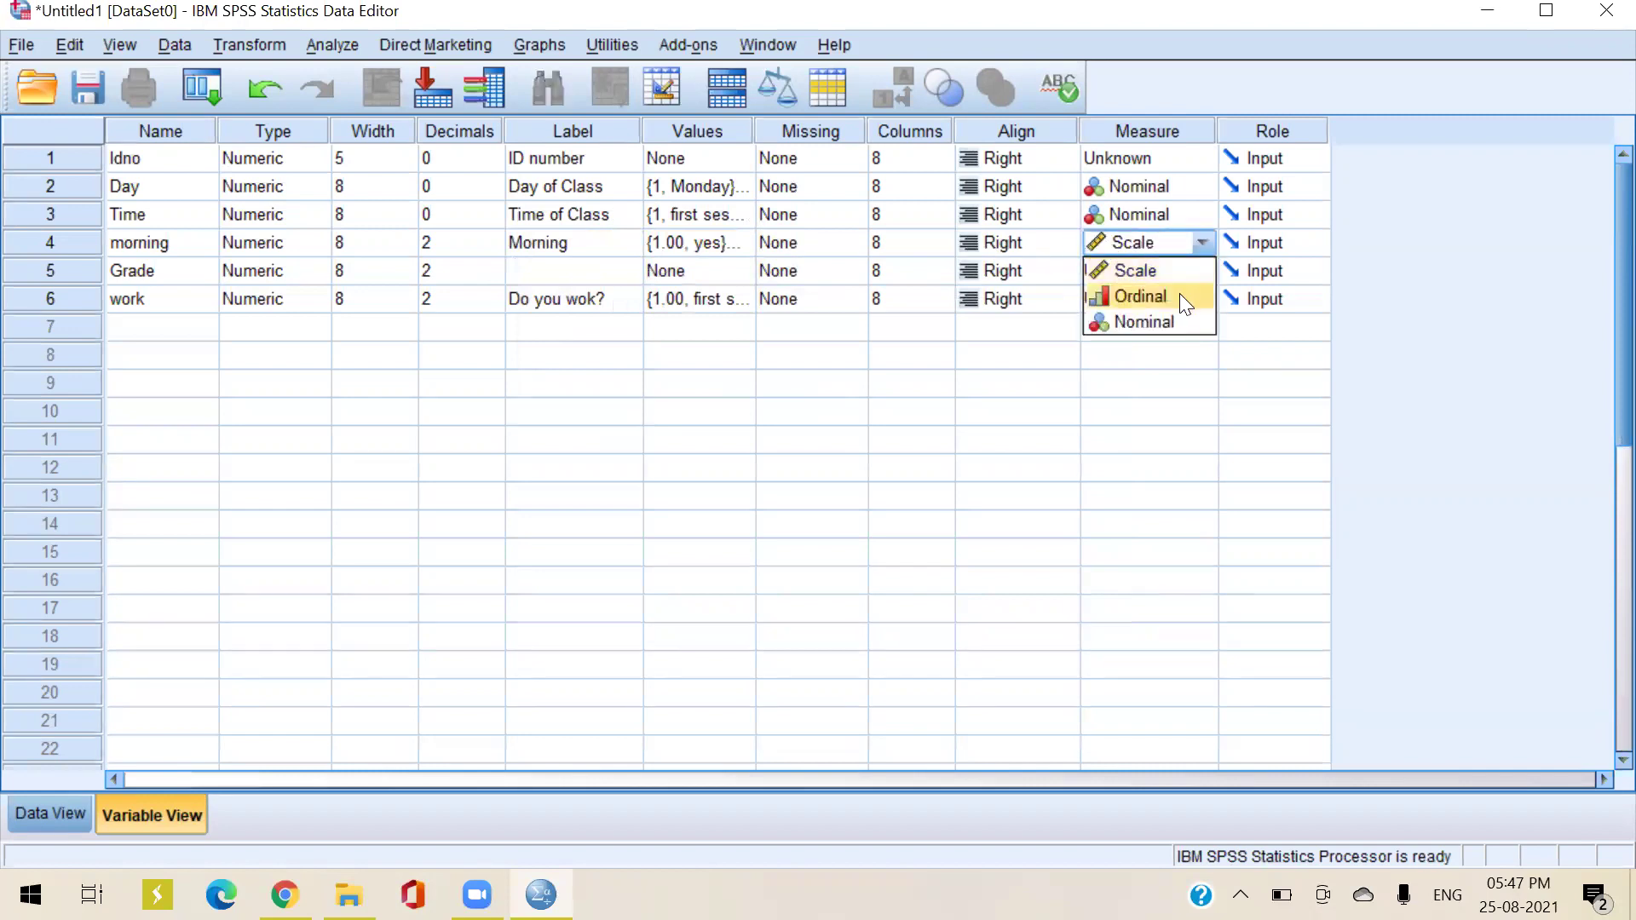
{"action": "left_click", "coordinate": [1173, 322]}
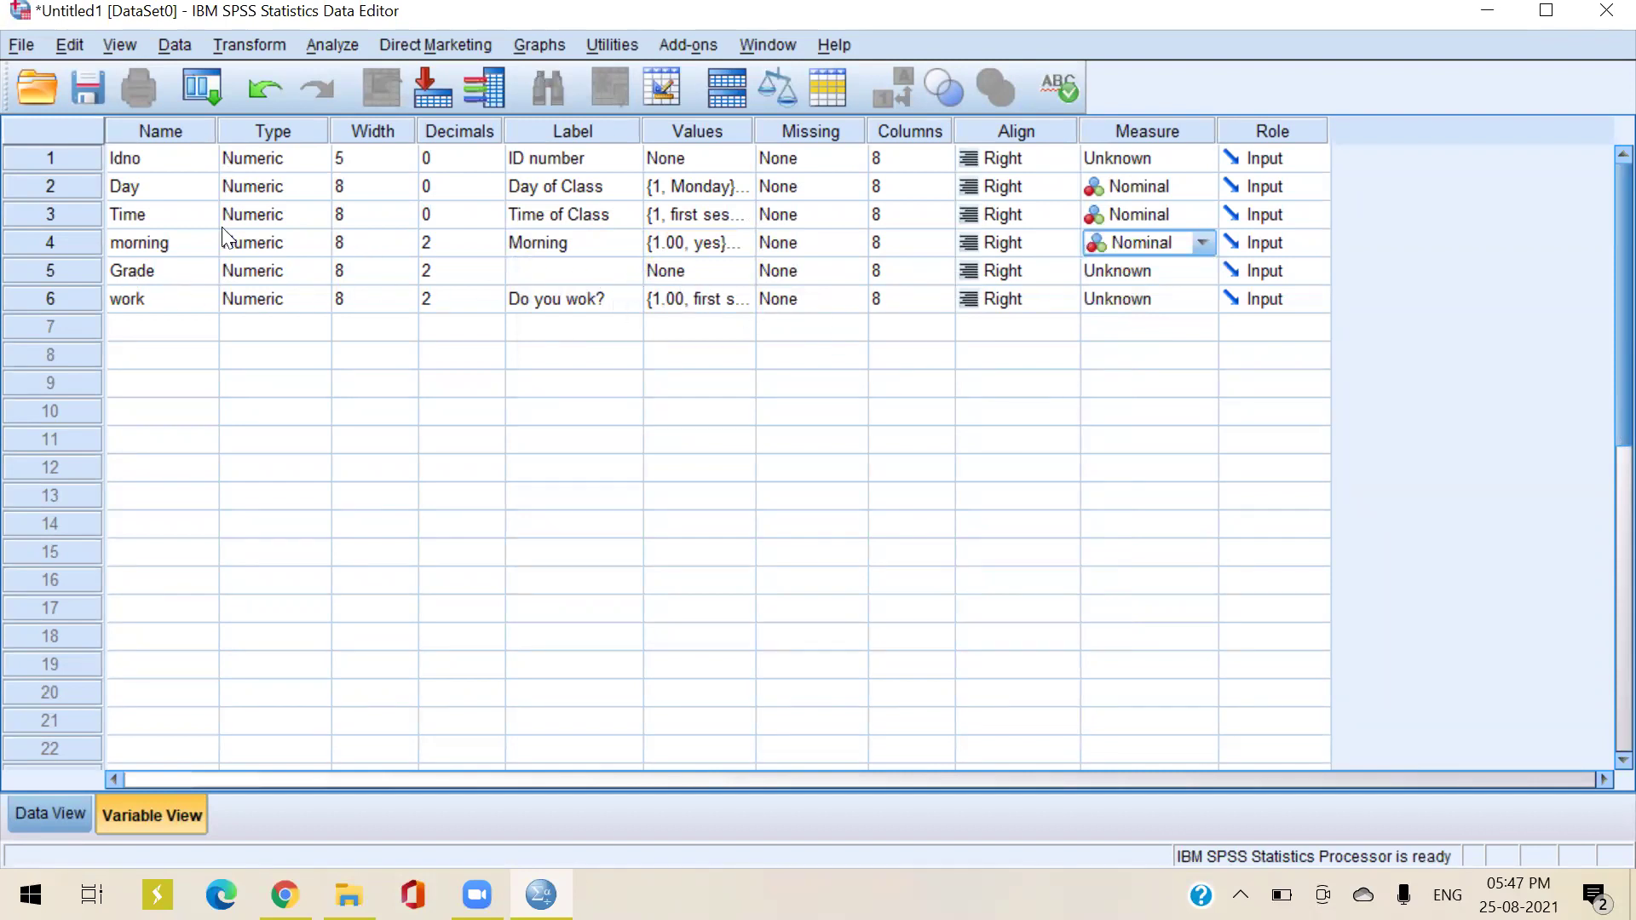
{"action": "left_click", "coordinate": [1135, 276]}
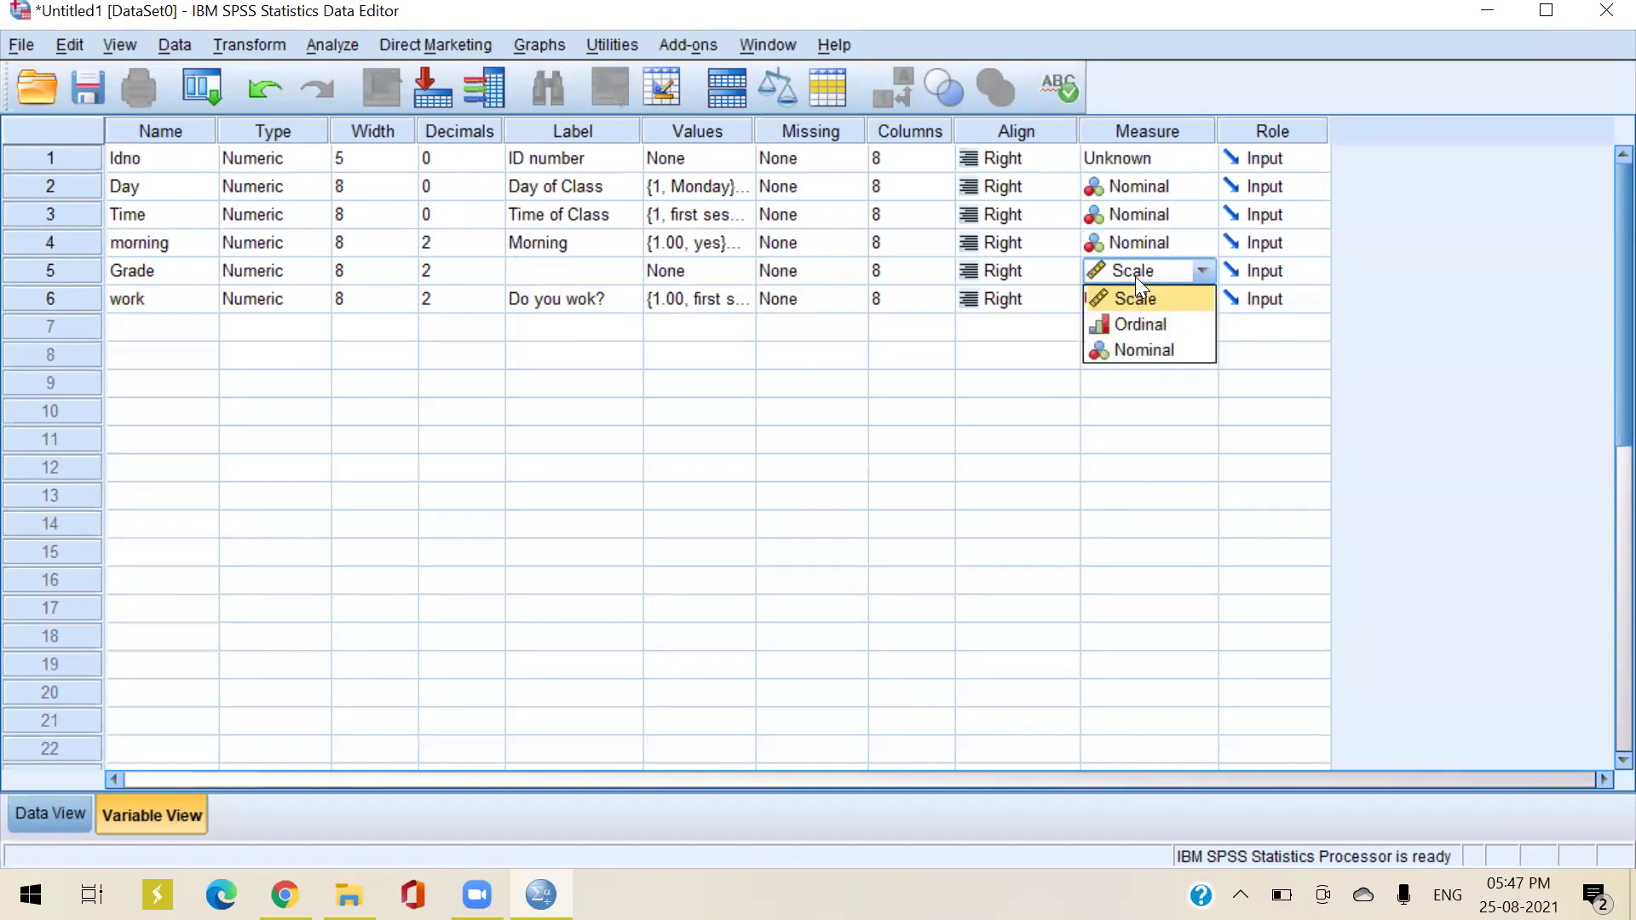
{"action": "left_click", "coordinate": [1155, 298]}
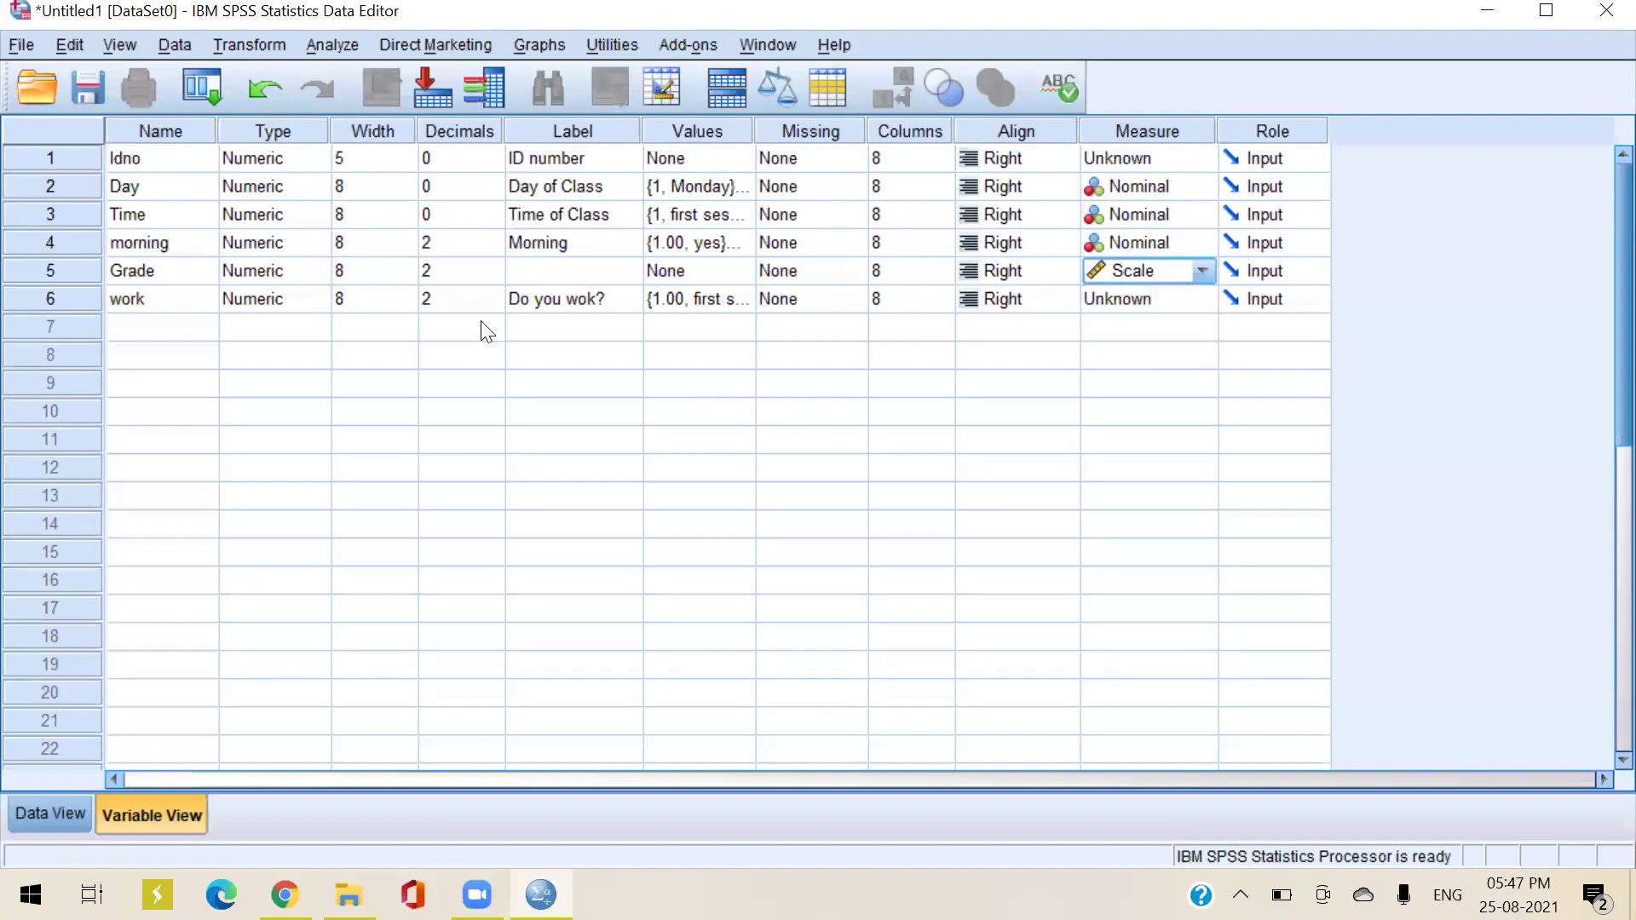
Open the work variable's value labels and replace the existing label of value 1 with "yes"
{"action": "left_click", "coordinate": [705, 305]}
{"action": "left_click", "coordinate": [744, 300]}
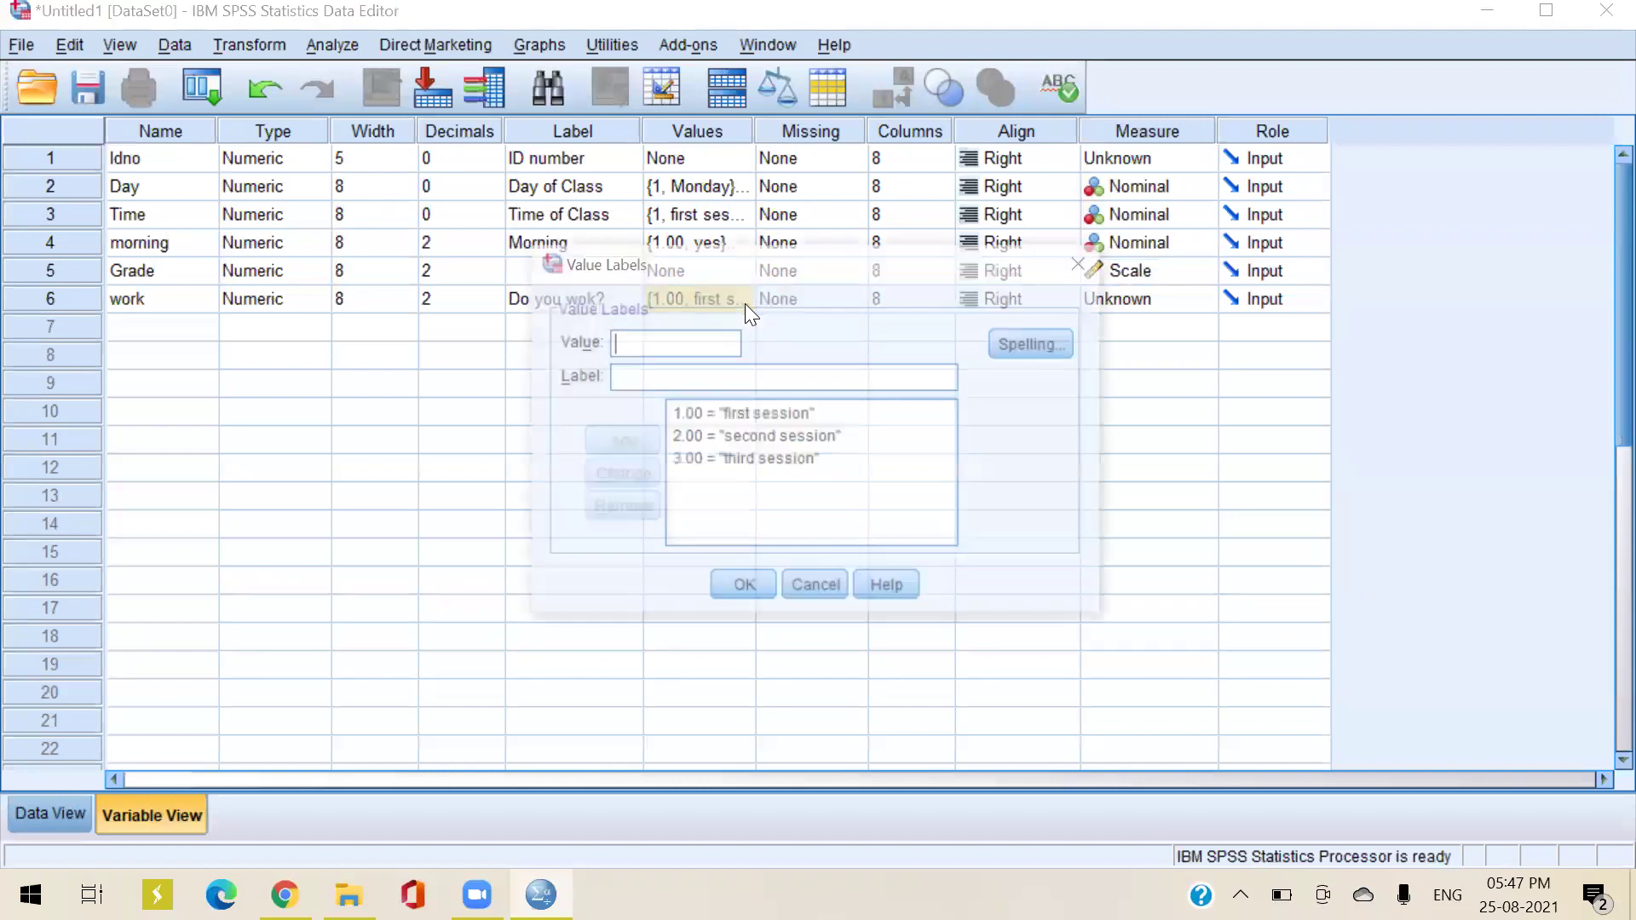
{"action": "type", "text": "1"}
{"action": "left_click", "coordinate": [691, 377]}
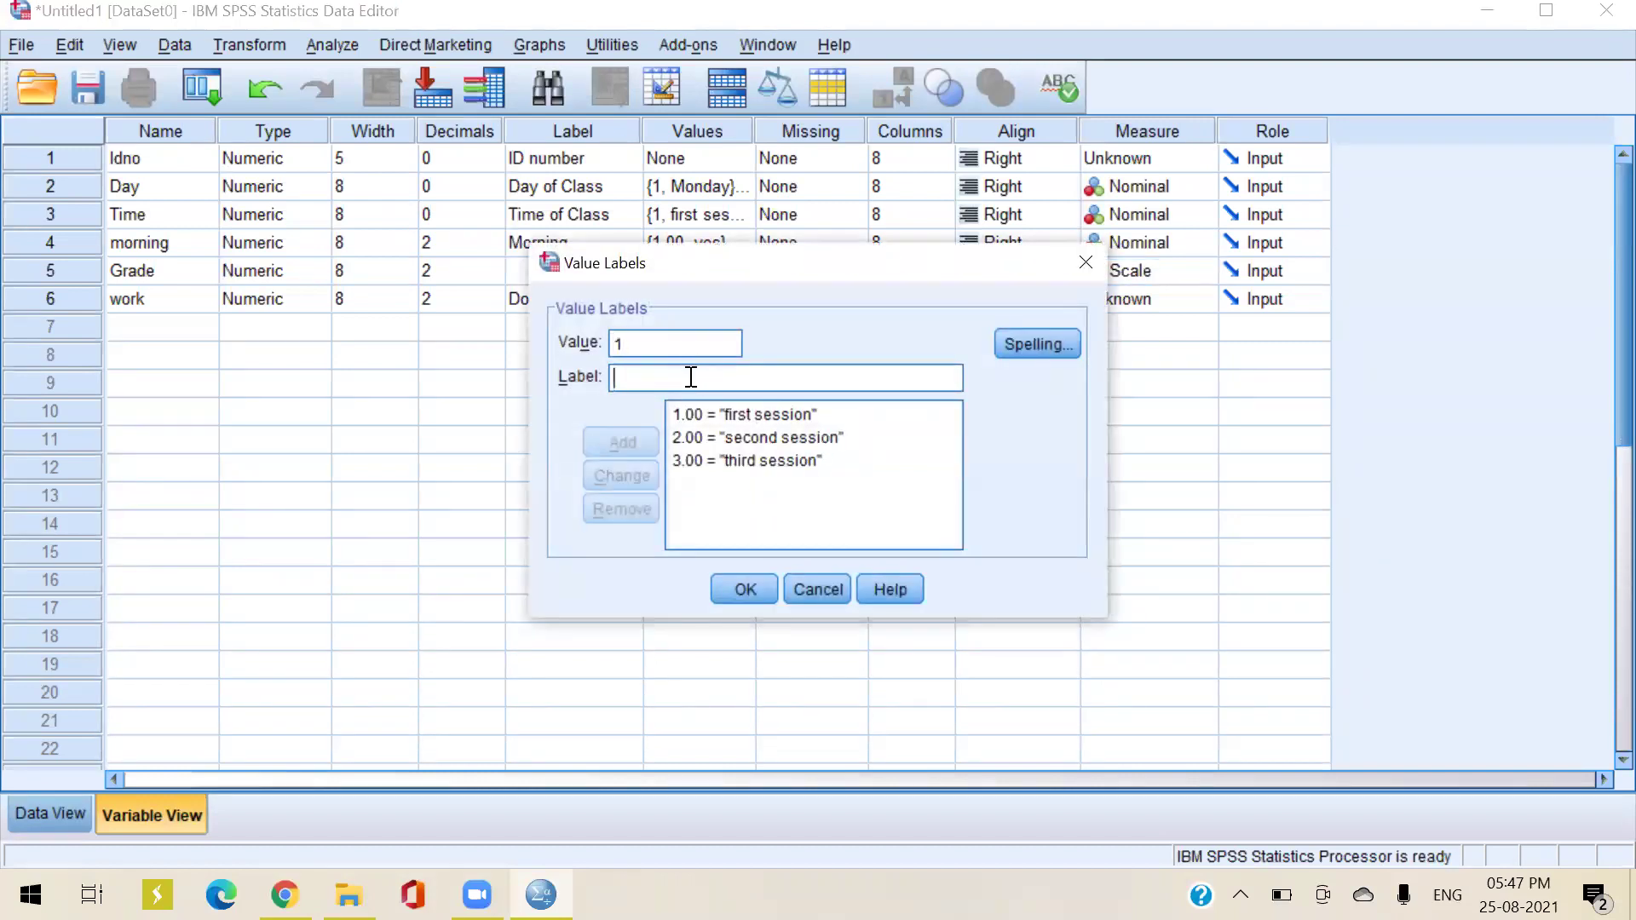
{"action": "type", "text": "yes"}
{"action": "left_click", "coordinate": [630, 440]}
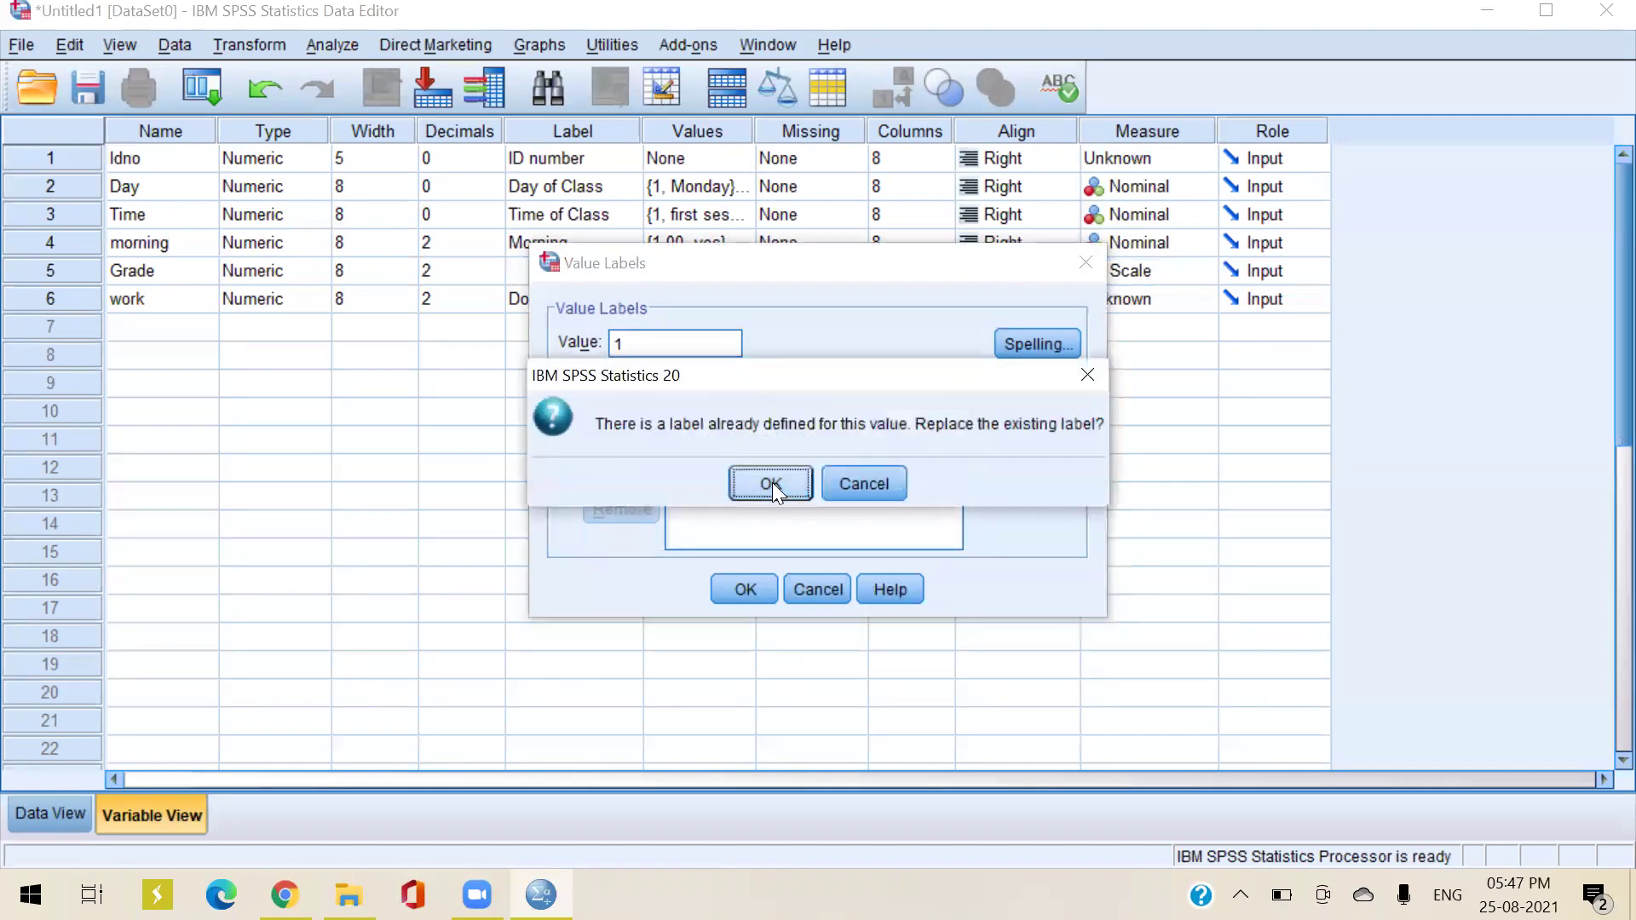
{"action": "left_click", "coordinate": [772, 483]}
Remove all three existing entries, values 1 to 3, from the work variable's value labels
{"action": "left_click", "coordinate": [678, 416]}
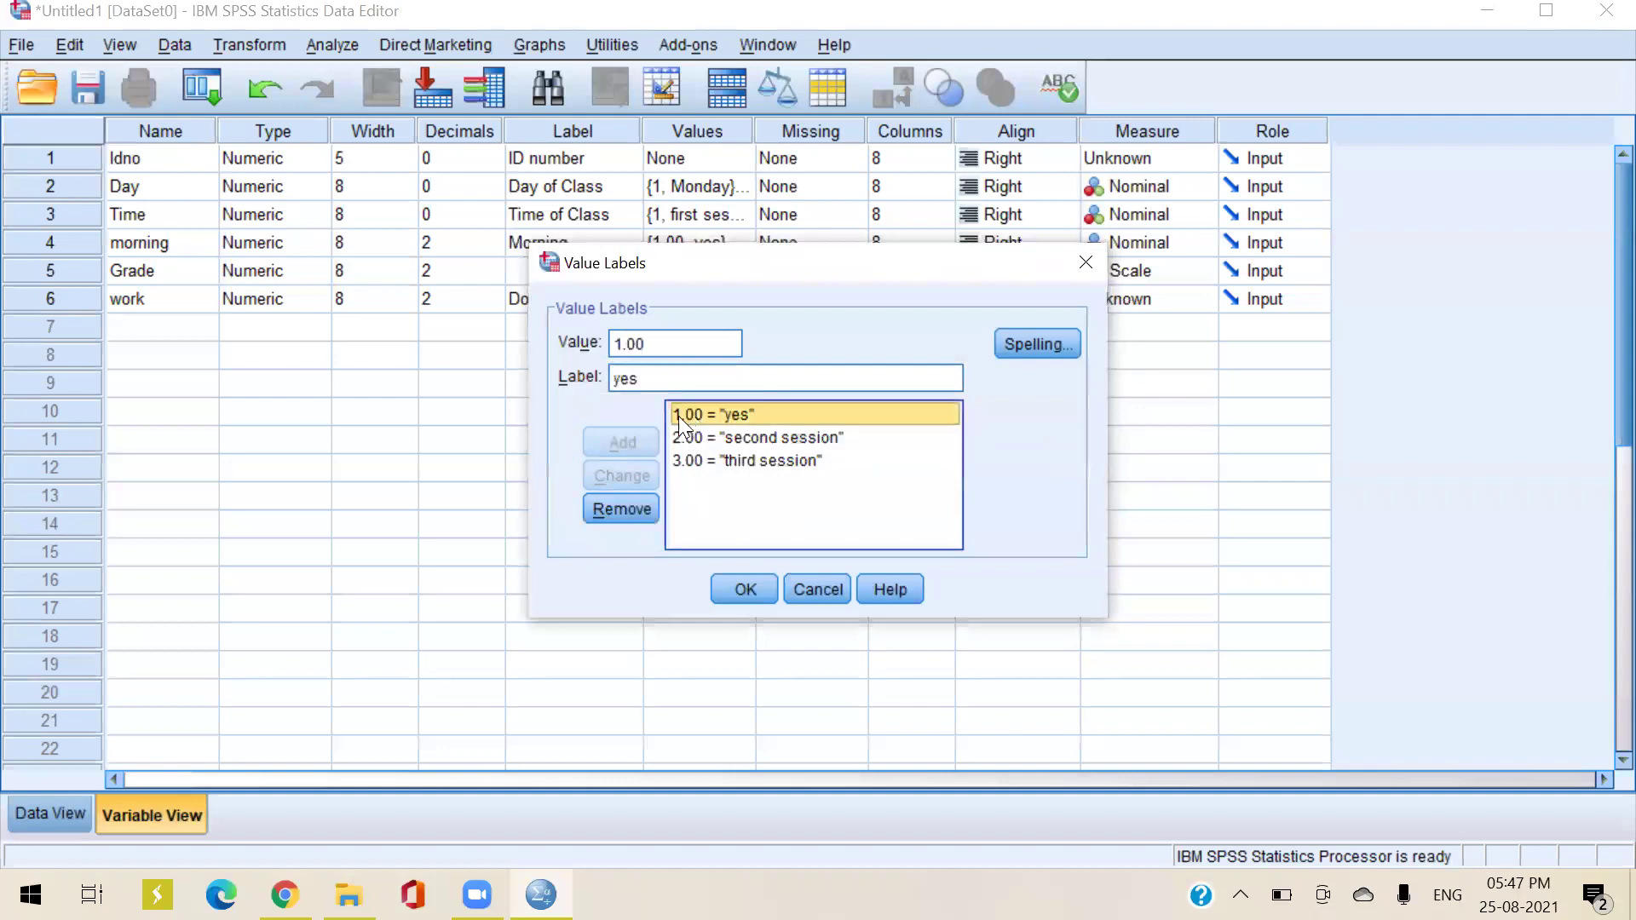
{"action": "left_click", "coordinate": [620, 509]}
{"action": "left_click", "coordinate": [713, 415]}
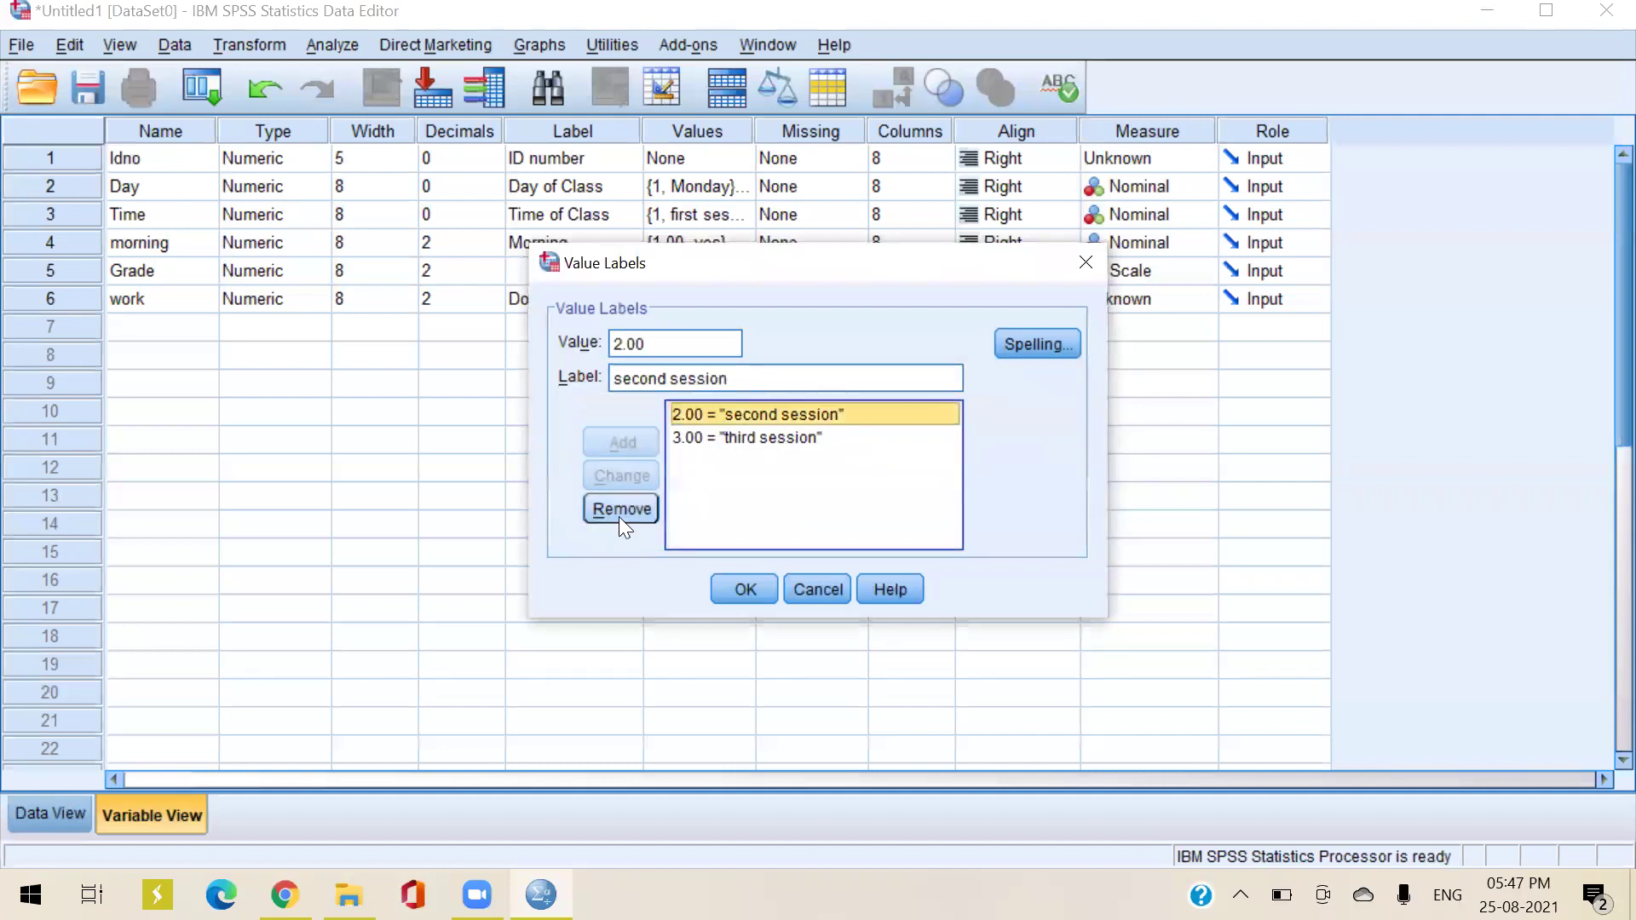
{"action": "left_click", "coordinate": [620, 509]}
{"action": "left_click", "coordinate": [730, 439]}
{"action": "left_click", "coordinate": [634, 510]}
Define the work variable's value labels as 1 = "yes" and 2 = "no" and apply them
{"action": "left_click", "coordinate": [665, 354]}
{"action": "type", "text": "1"}
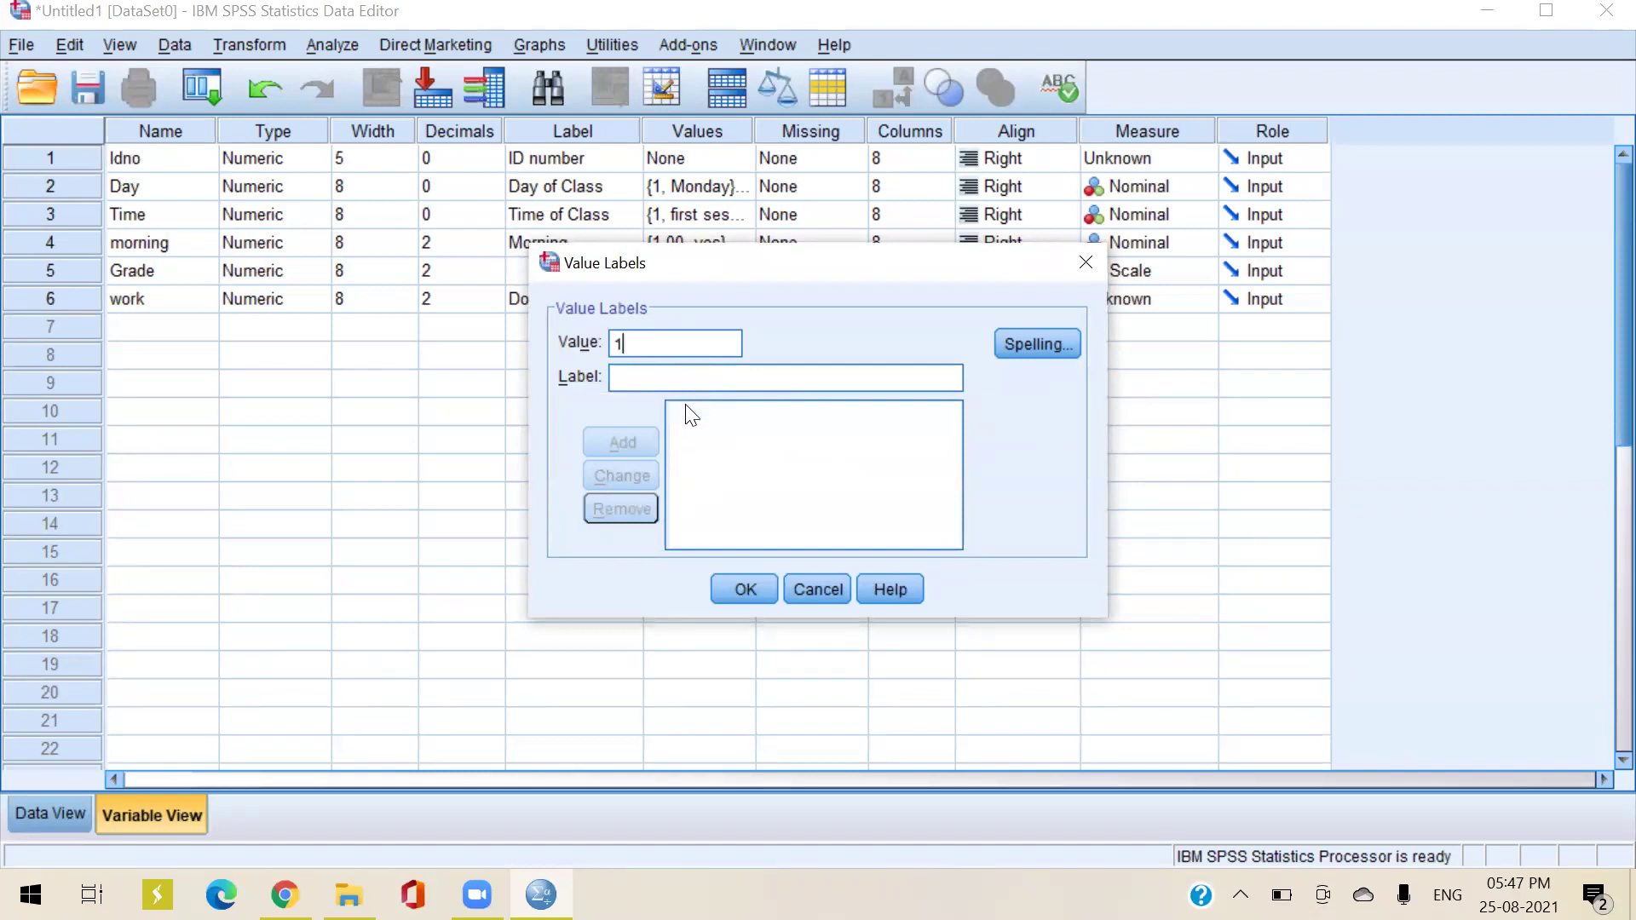
{"action": "left_click", "coordinate": [648, 386]}
{"action": "type", "text": "yes"}
{"action": "left_click", "coordinate": [623, 443]}
{"action": "type", "text": "2"}
{"action": "left_click", "coordinate": [653, 377]}
{"action": "type", "text": "no"}
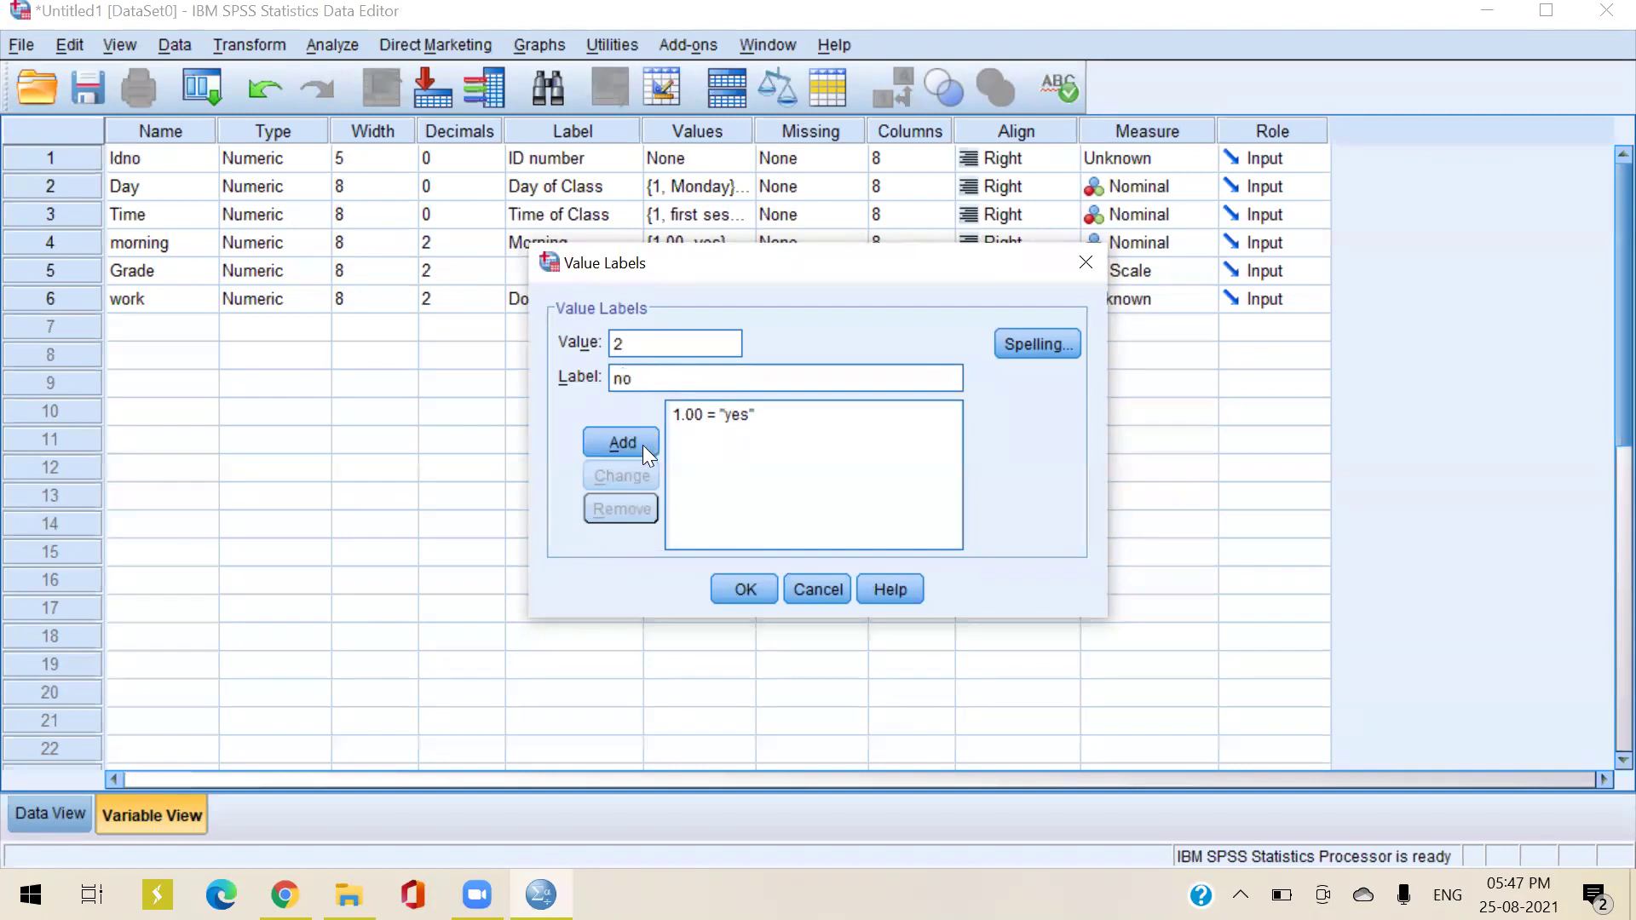
{"action": "left_click", "coordinate": [623, 443]}
{"action": "left_click", "coordinate": [735, 590]}
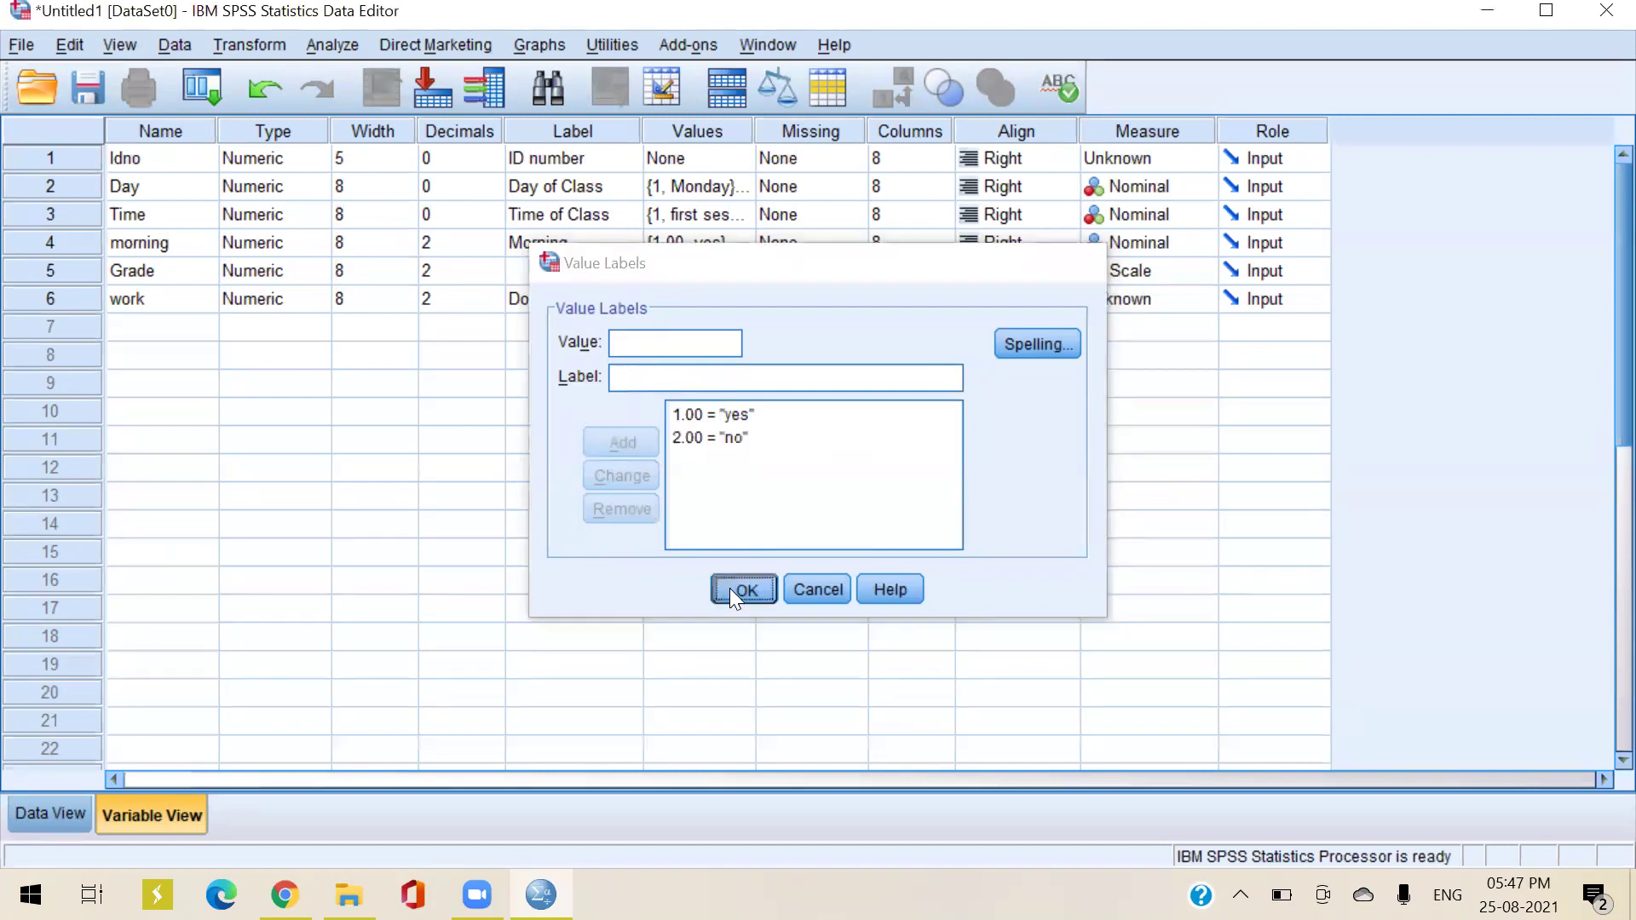
Set the work variable's measure to Nominal
{"action": "left_click", "coordinate": [891, 440]}
{"action": "left_click", "coordinate": [1112, 305]}
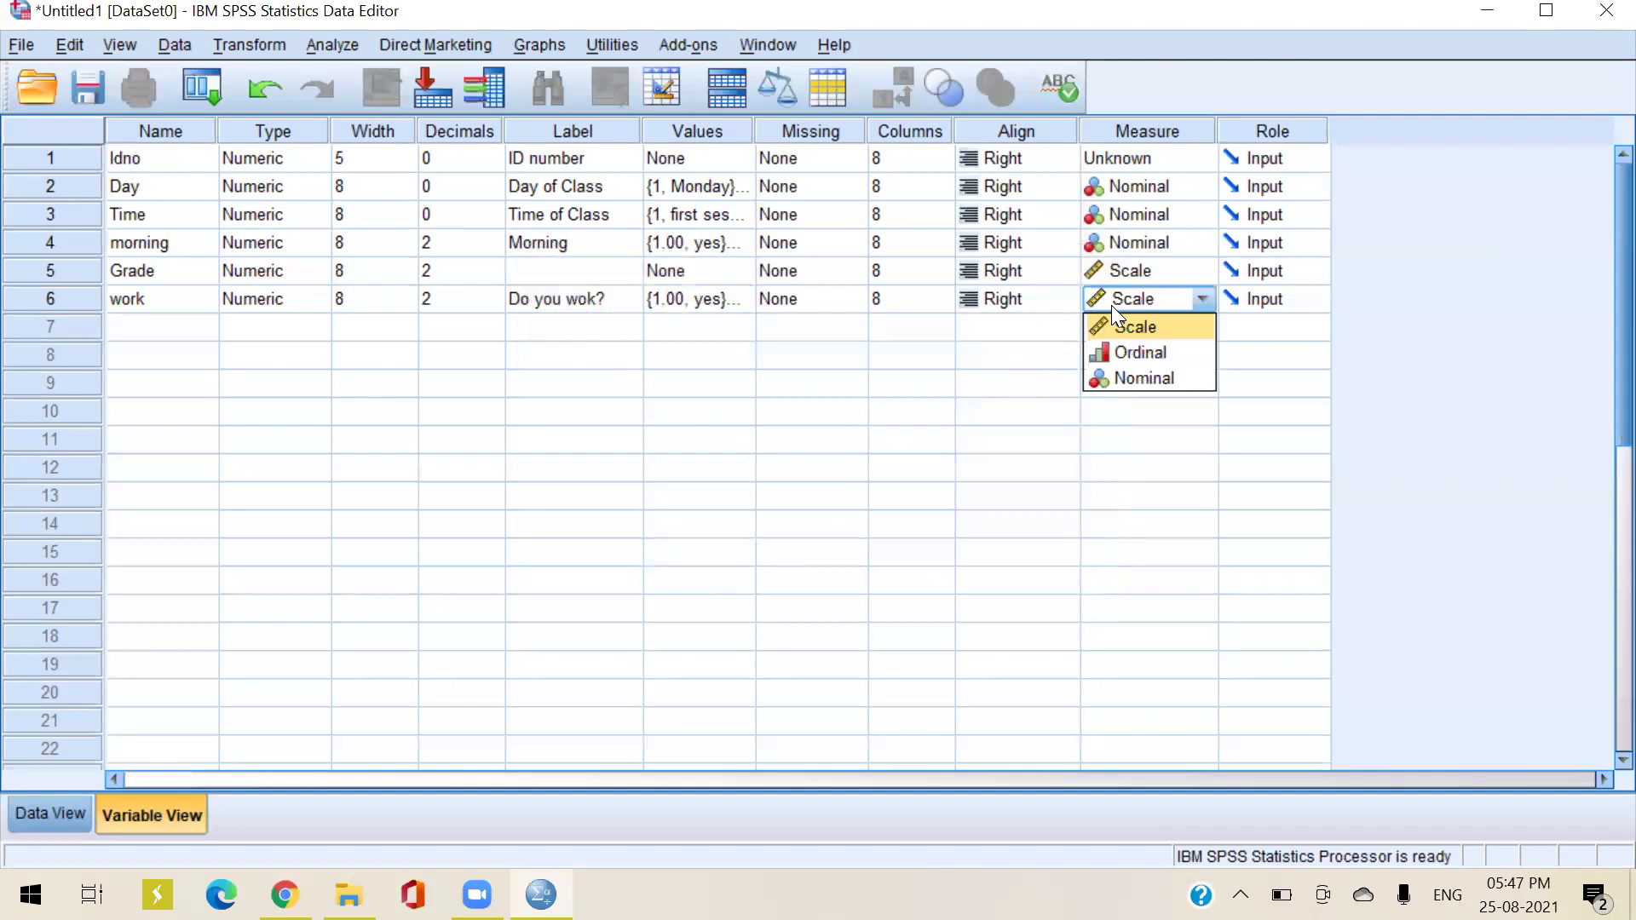
{"action": "left_click", "coordinate": [1168, 380]}
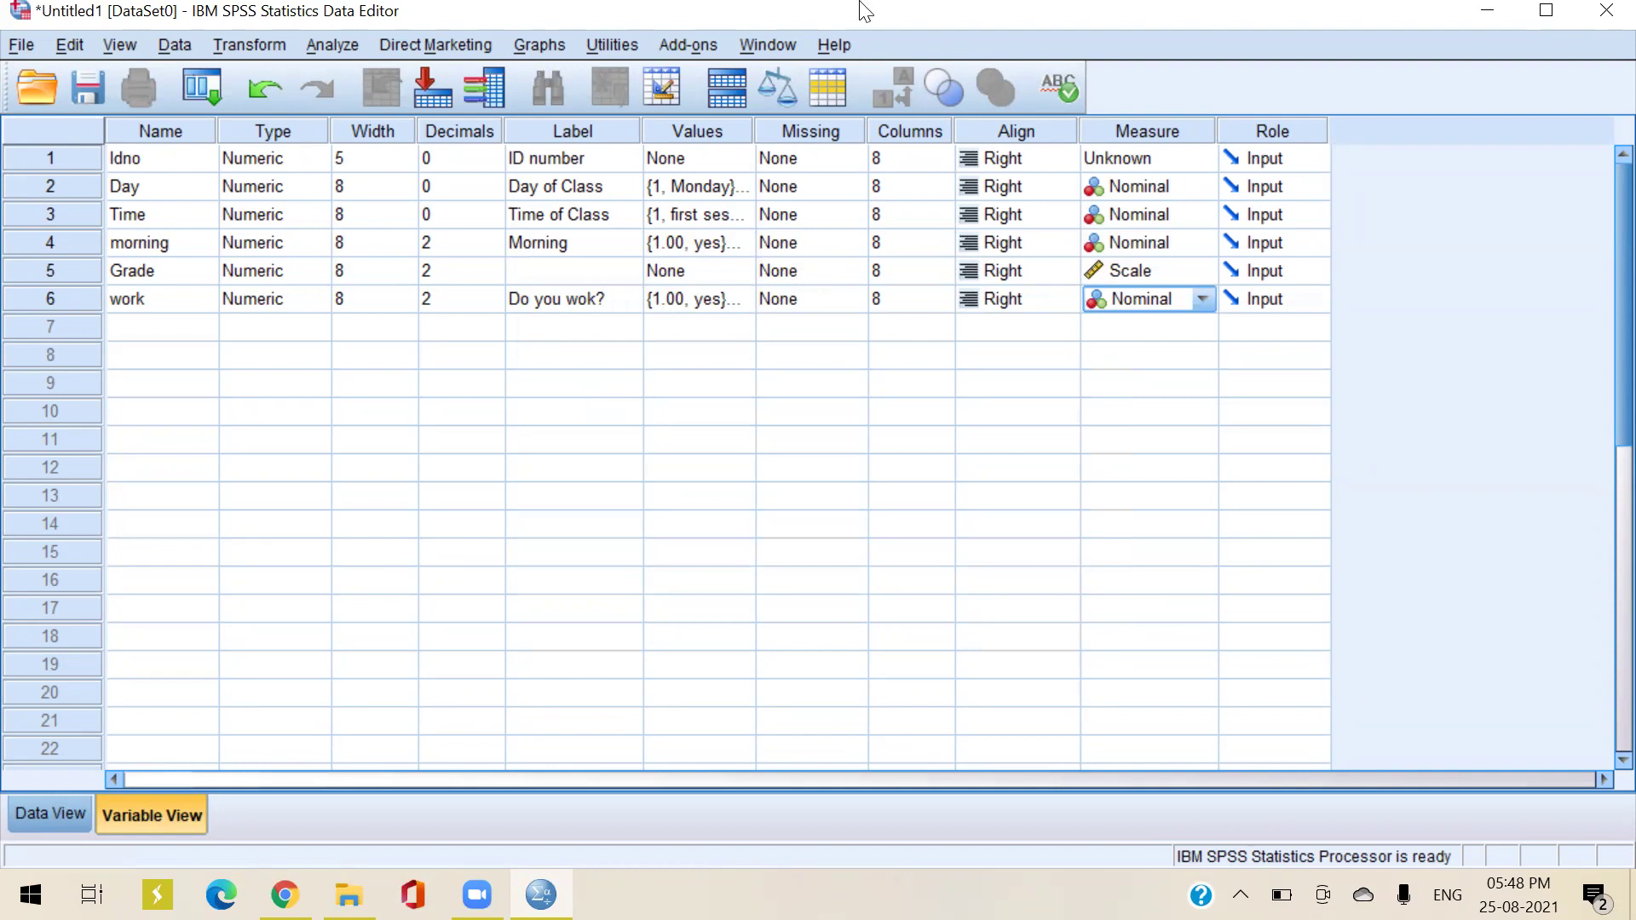
Switch to the data sheet and enter ID numbers for the first five cases in the Idno column
{"action": "left_click", "coordinate": [41, 817]}
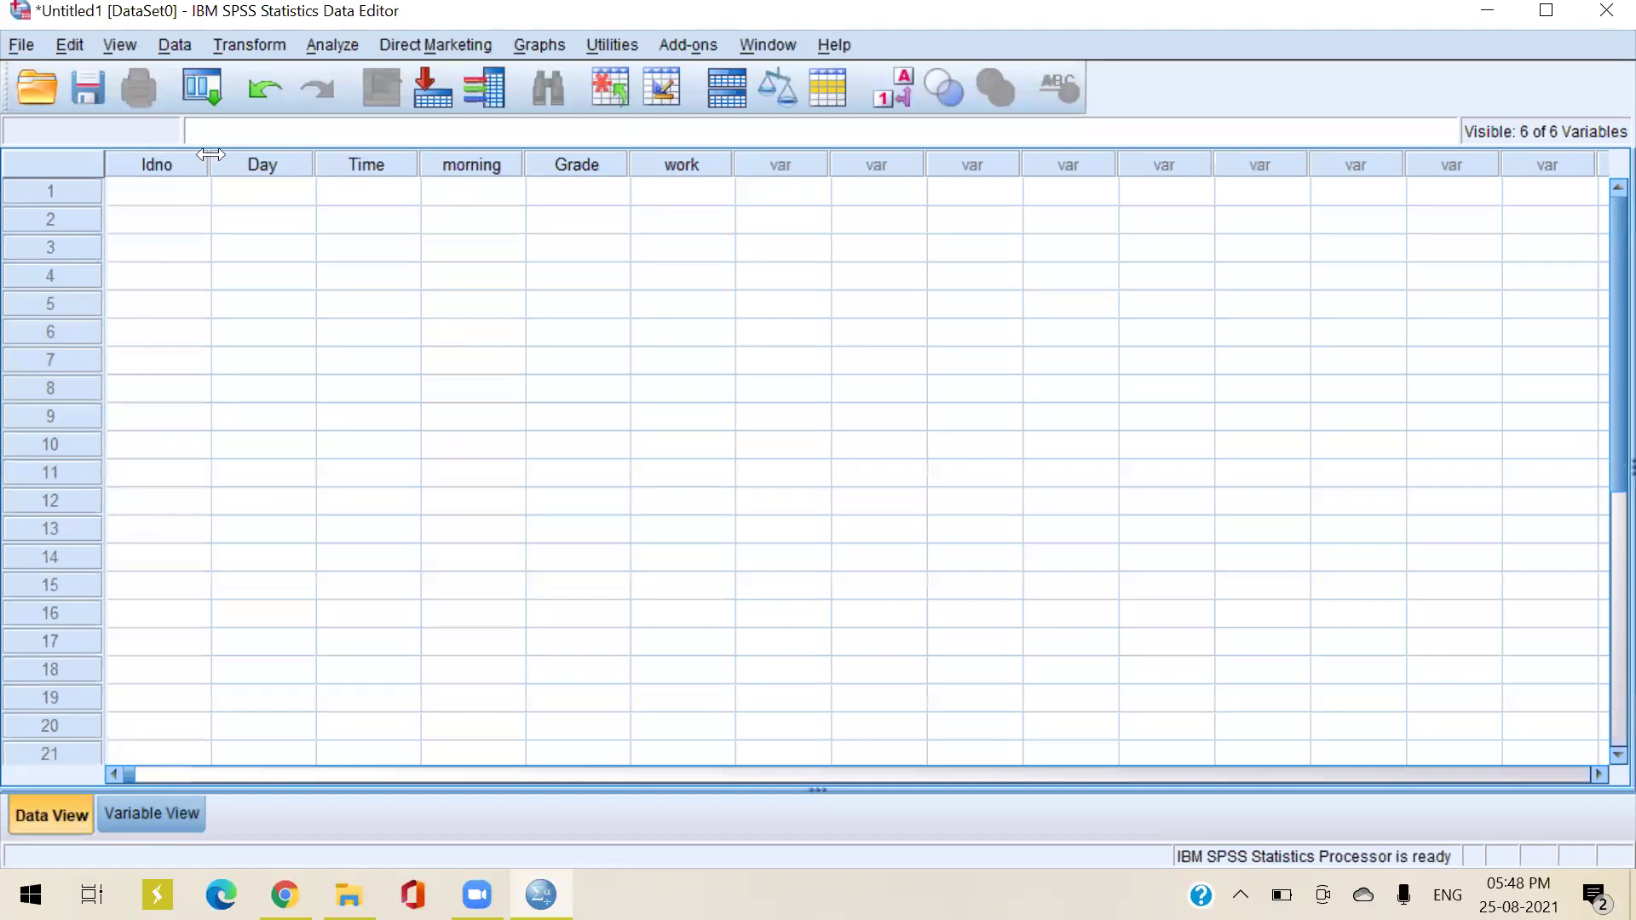
{"action": "left_click", "coordinate": [140, 174]}
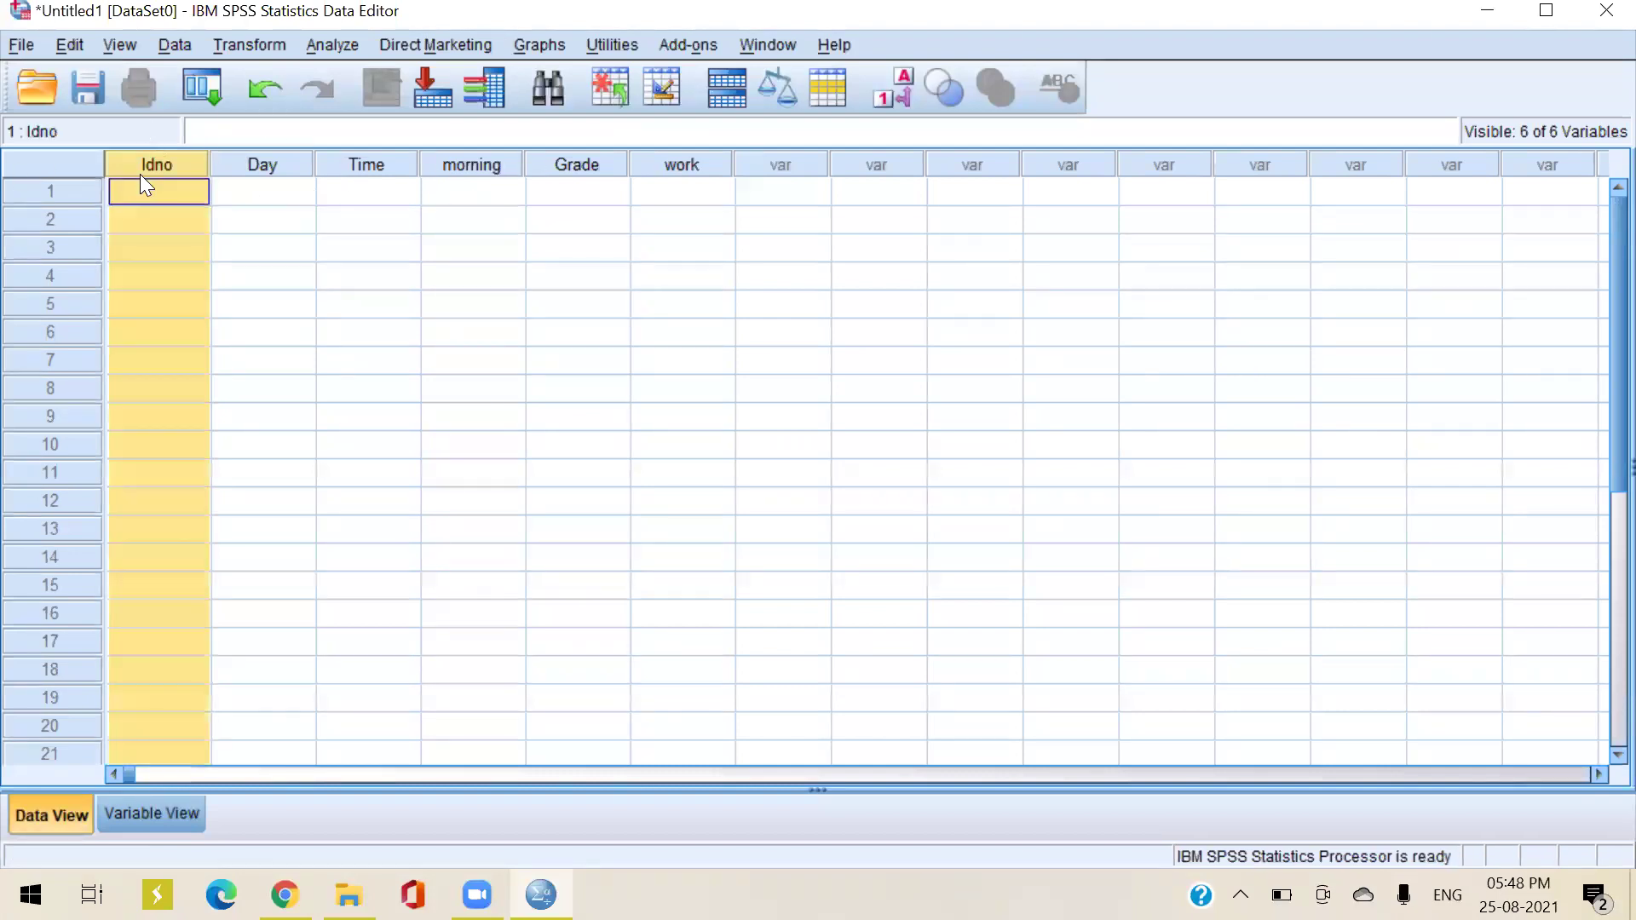
{"action": "left_click", "coordinate": [141, 189]}
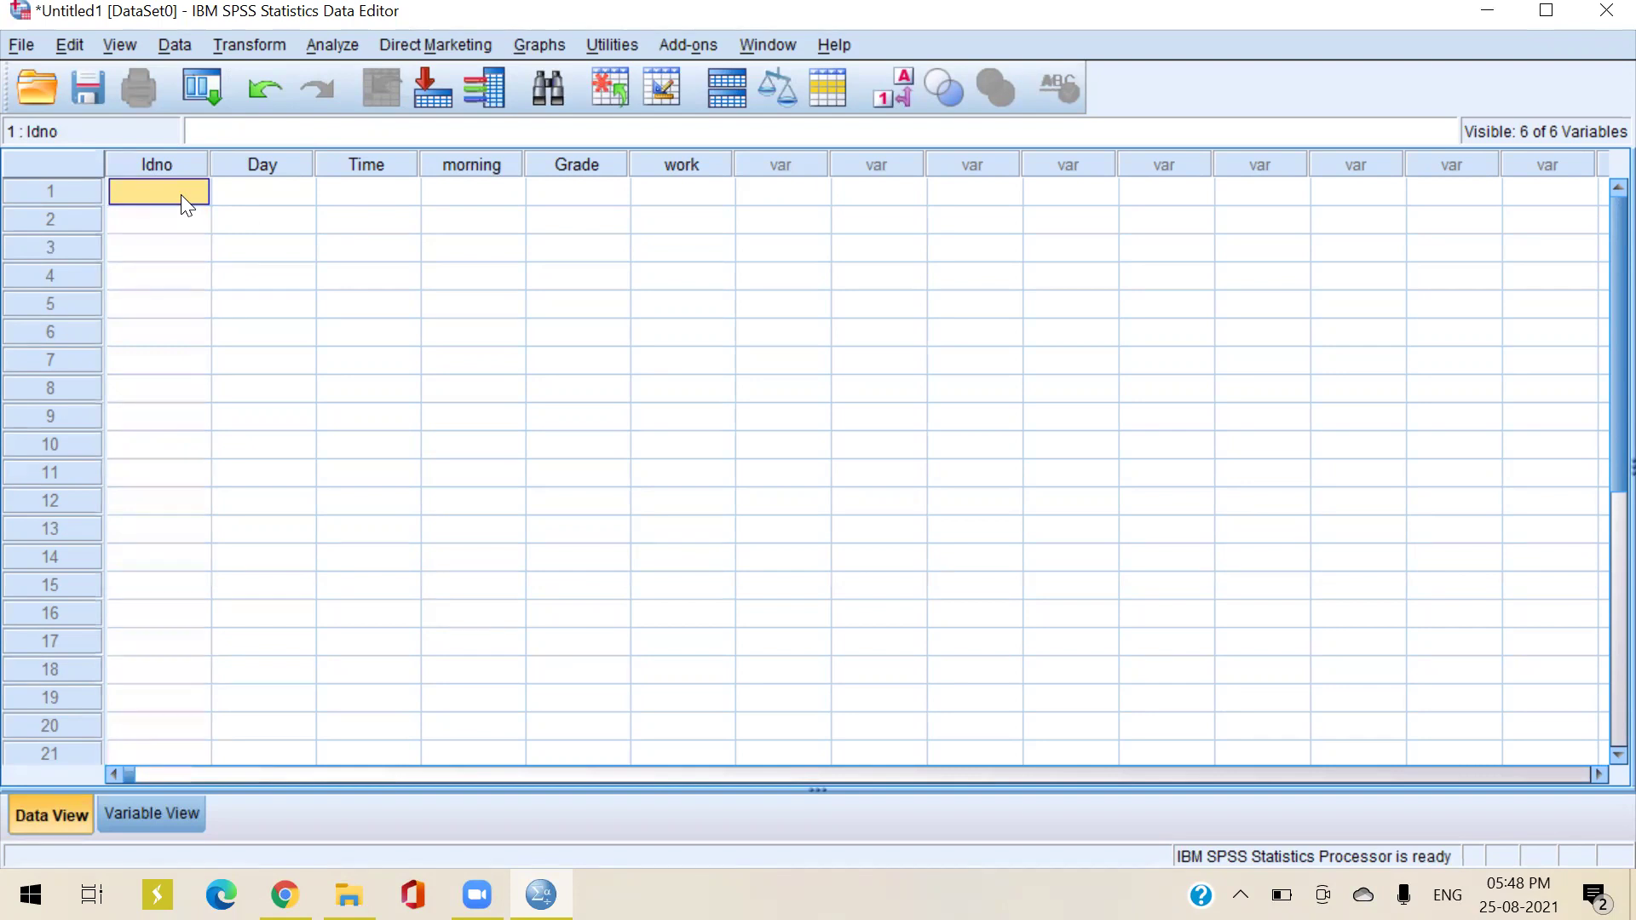
{"action": "type", "text": "1234"}
{"action": "key", "text": "Return"}
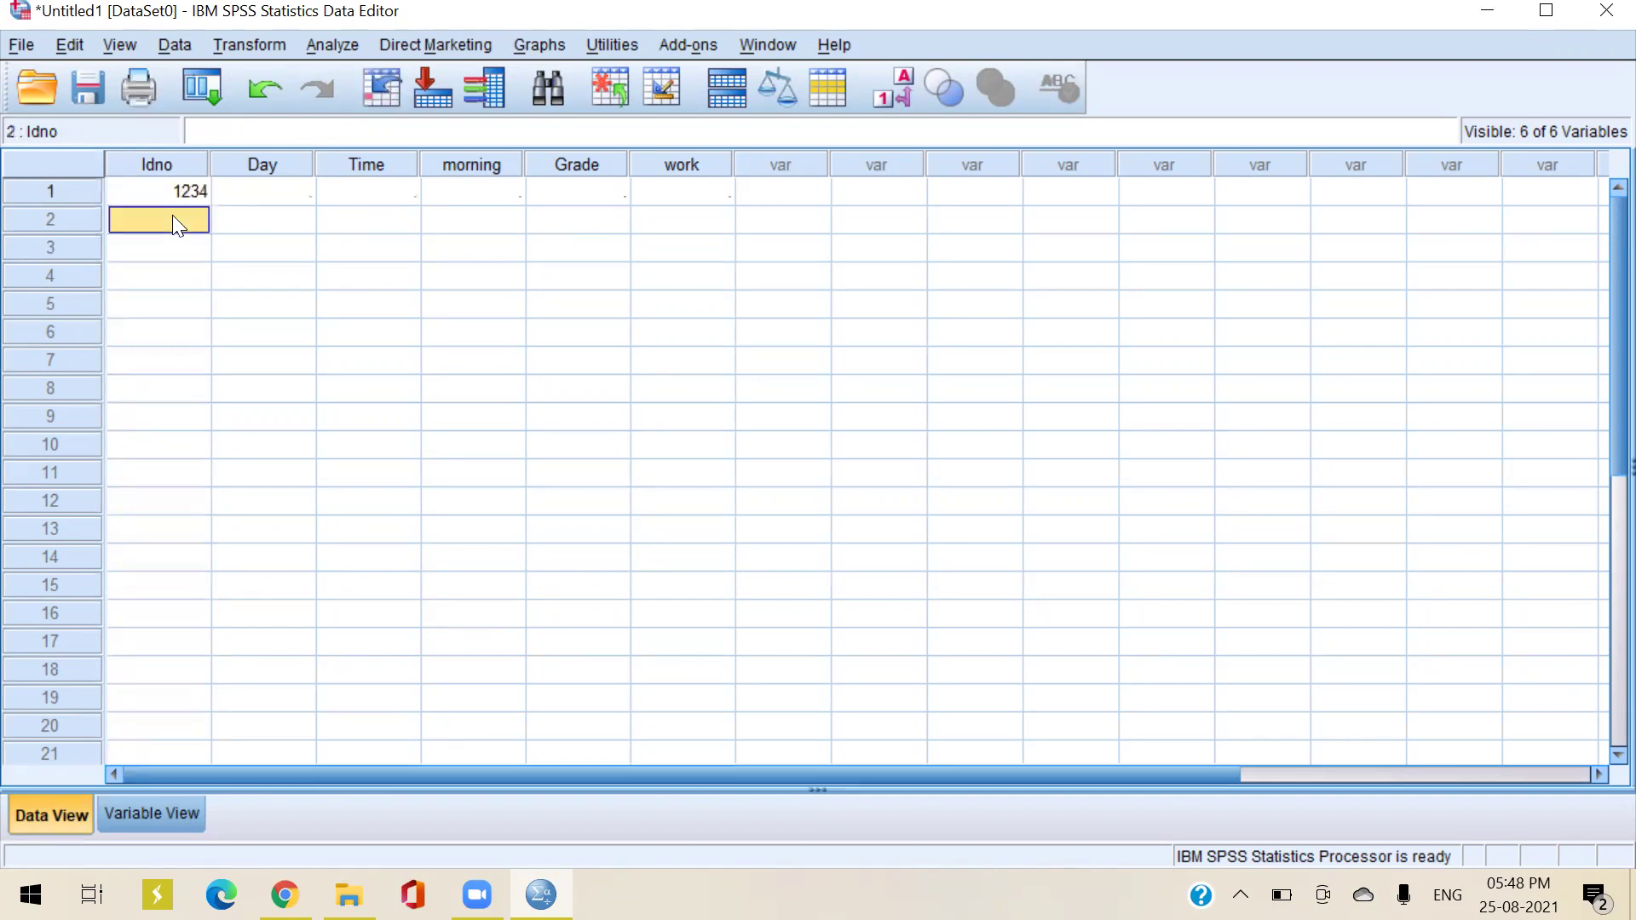
{"action": "type", "text": "4567"}
{"action": "key", "text": "Return"}
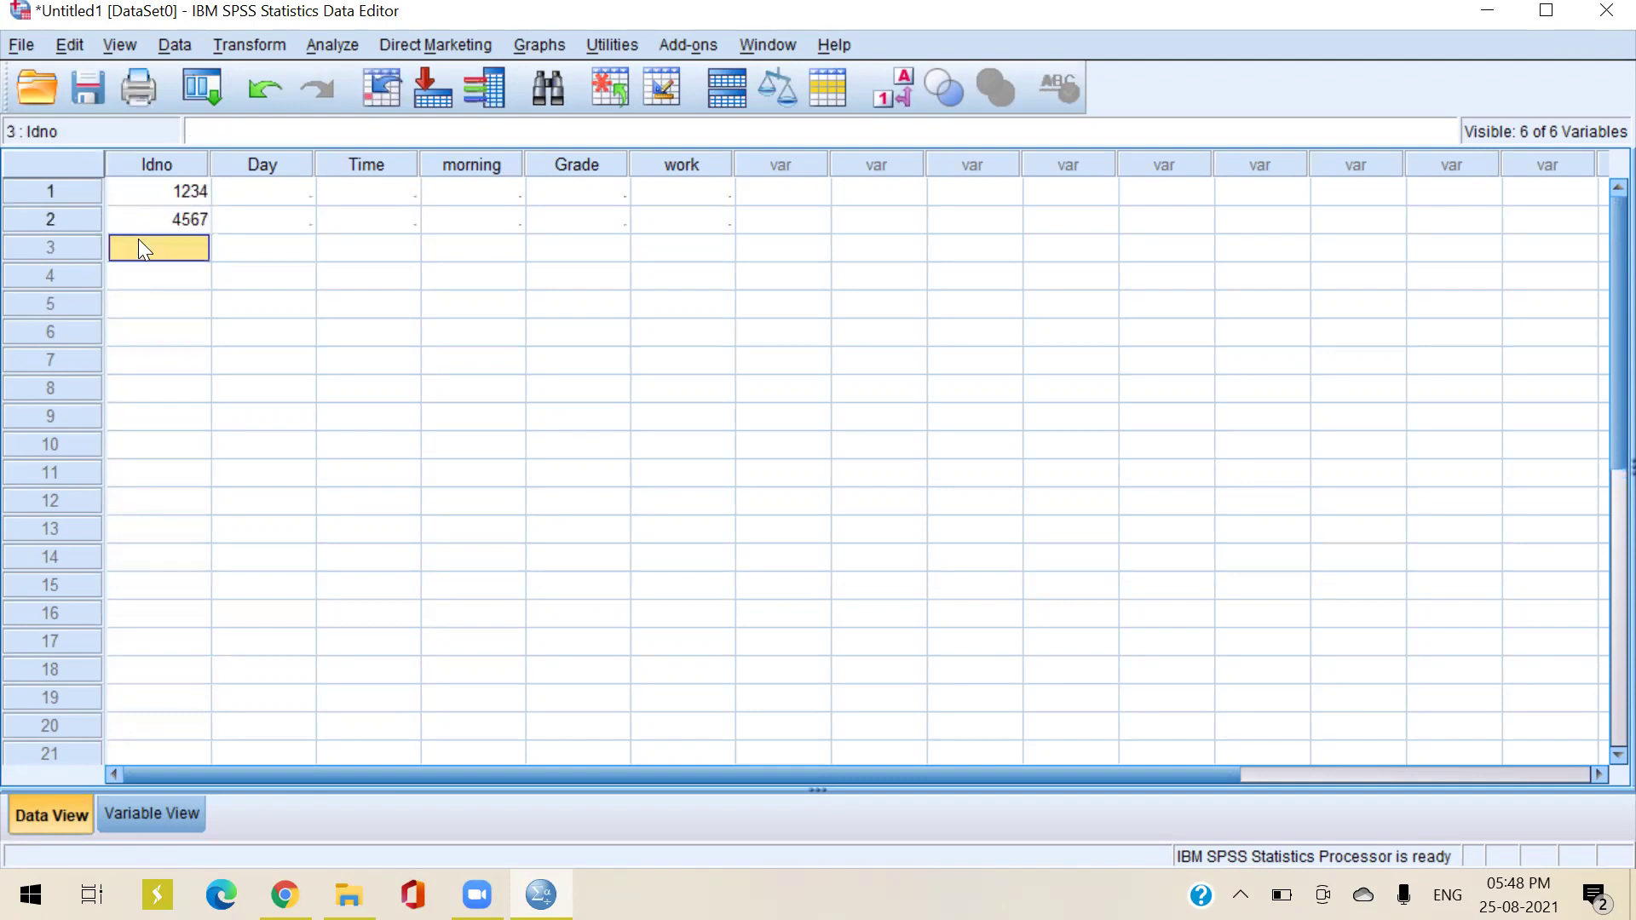
{"action": "type", "text": "78"}
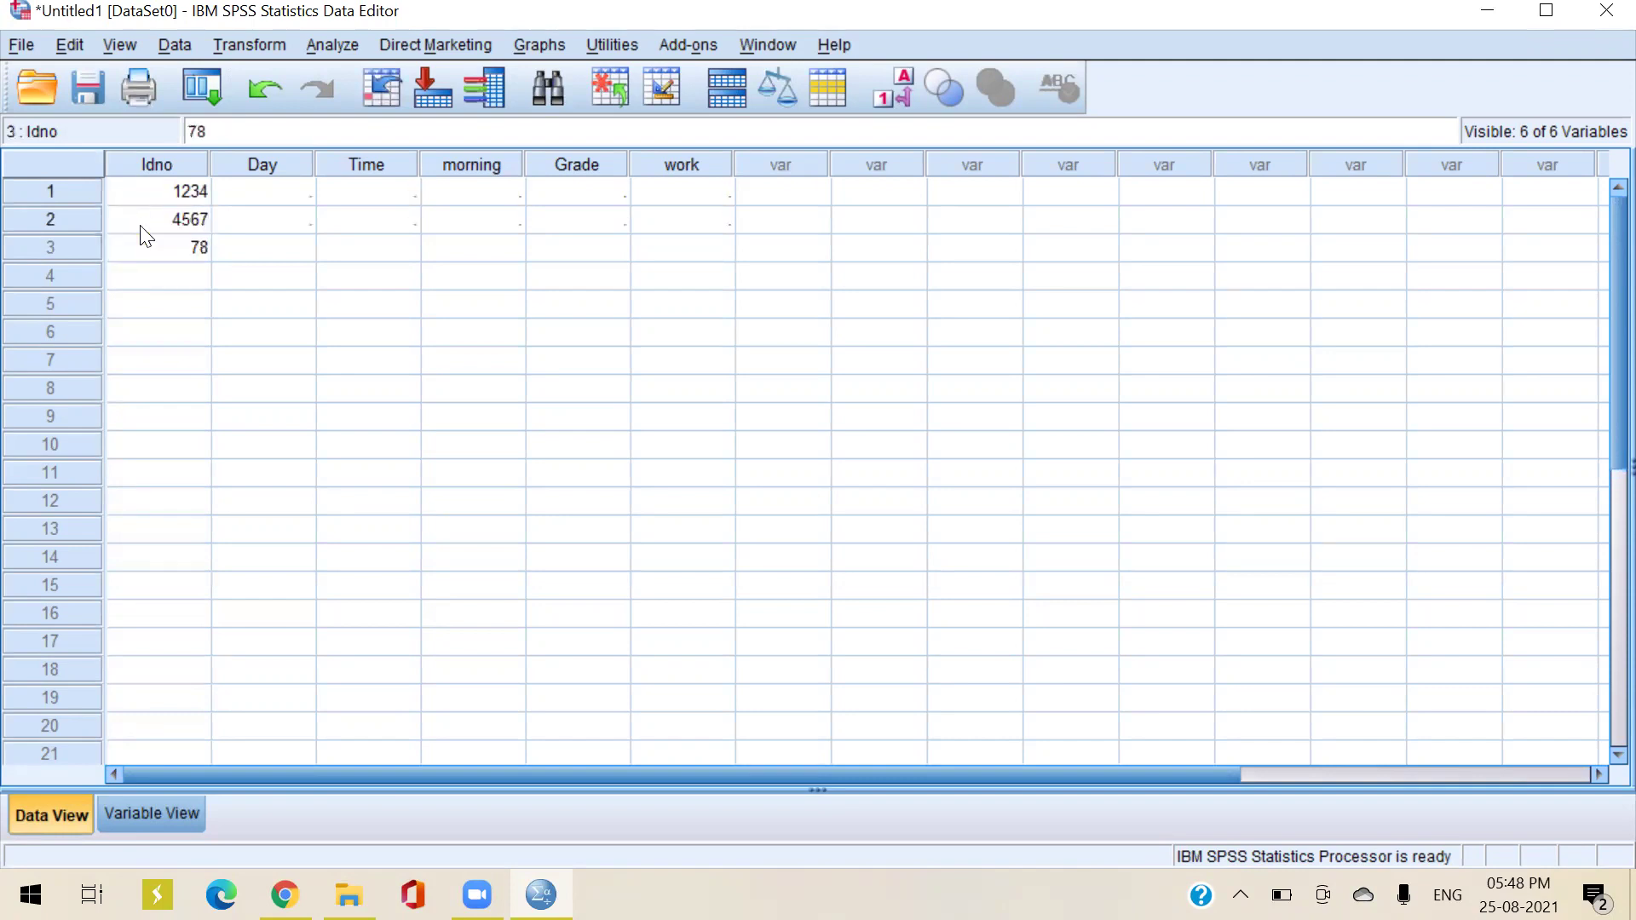
{"action": "key", "text": "Return"}
{"action": "type", "text": "790"}
{"action": "left_click", "coordinate": [153, 305]}
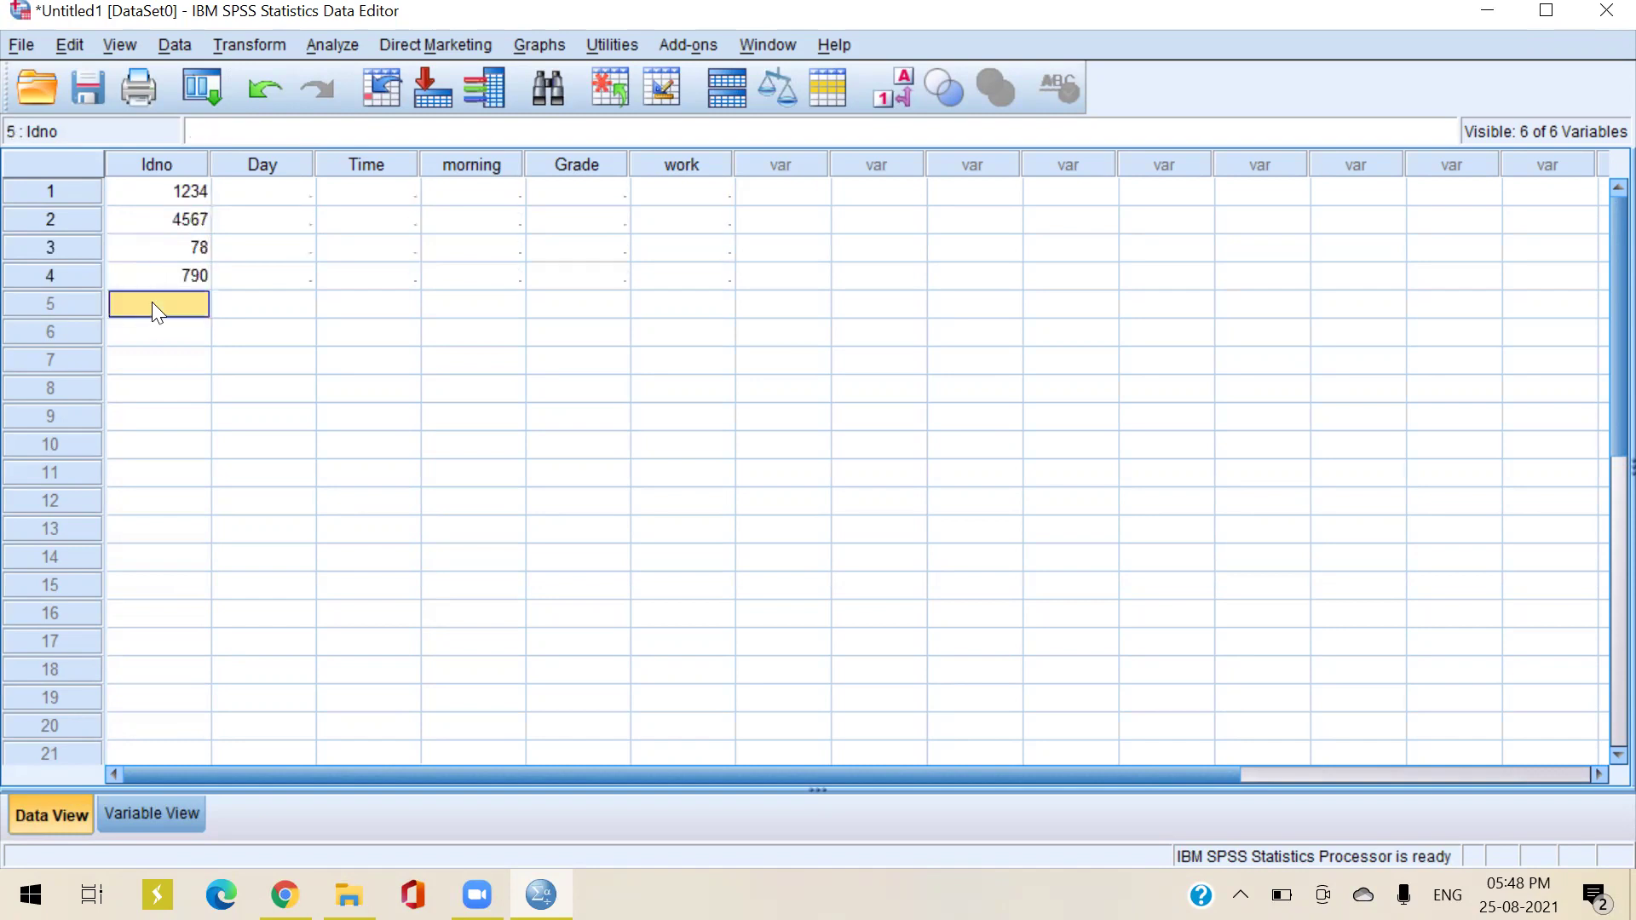
{"action": "type", "text": "123"}
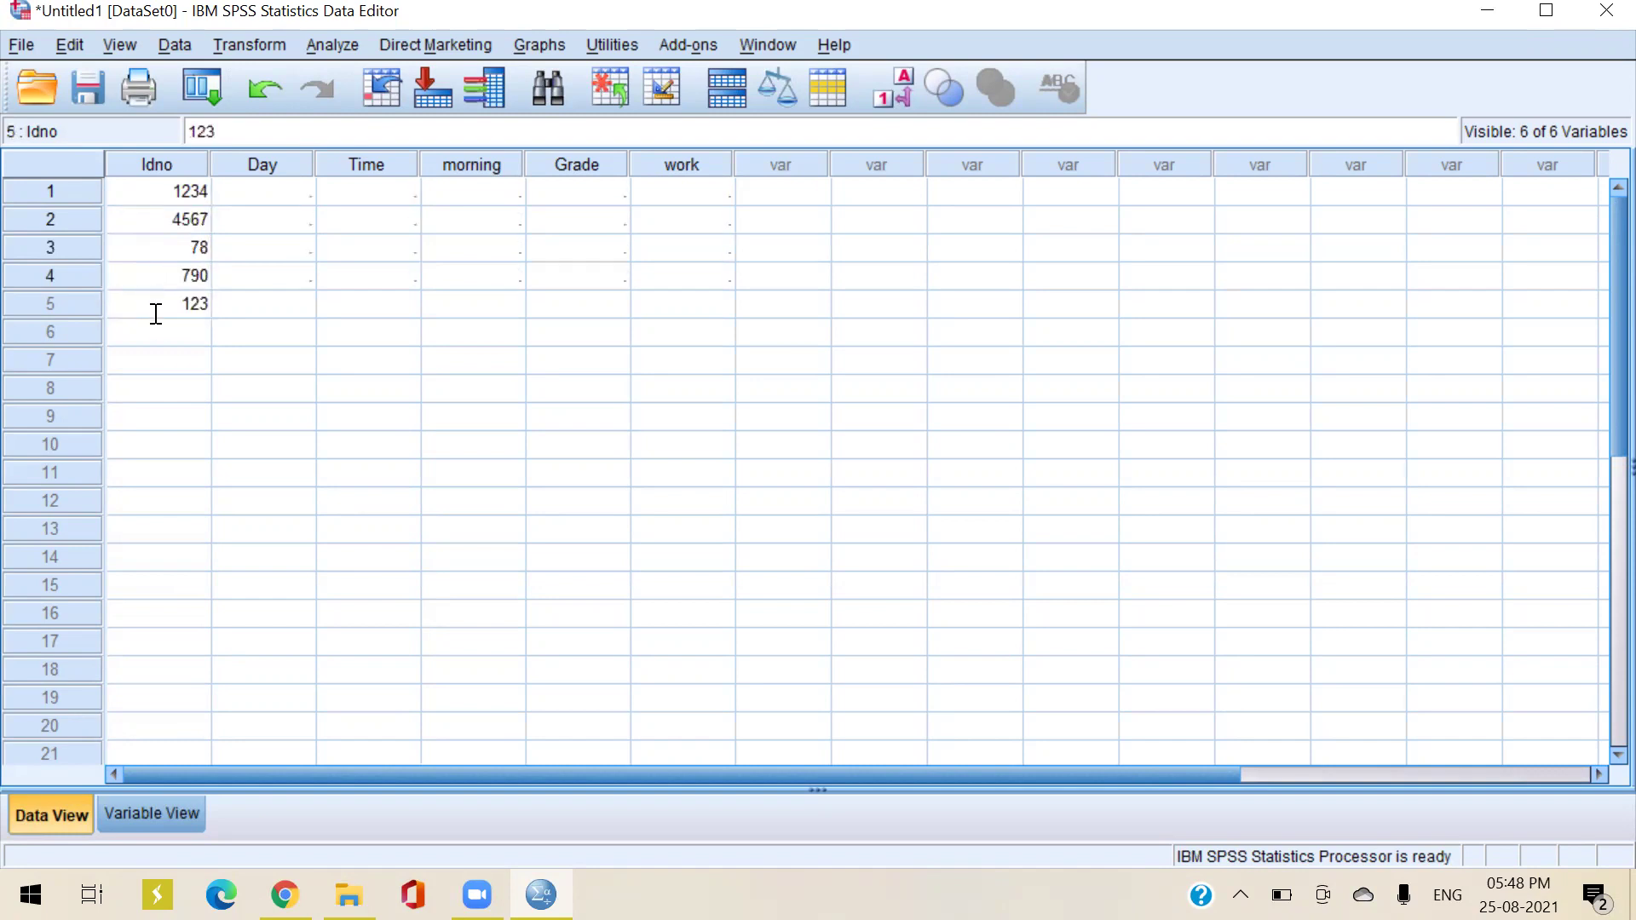
{"action": "left_click", "coordinate": [154, 326]}
Enter 1, 2, 5, 3 and 2 in the Day column for cases 1 to 5
{"action": "left_click", "coordinate": [250, 191]}
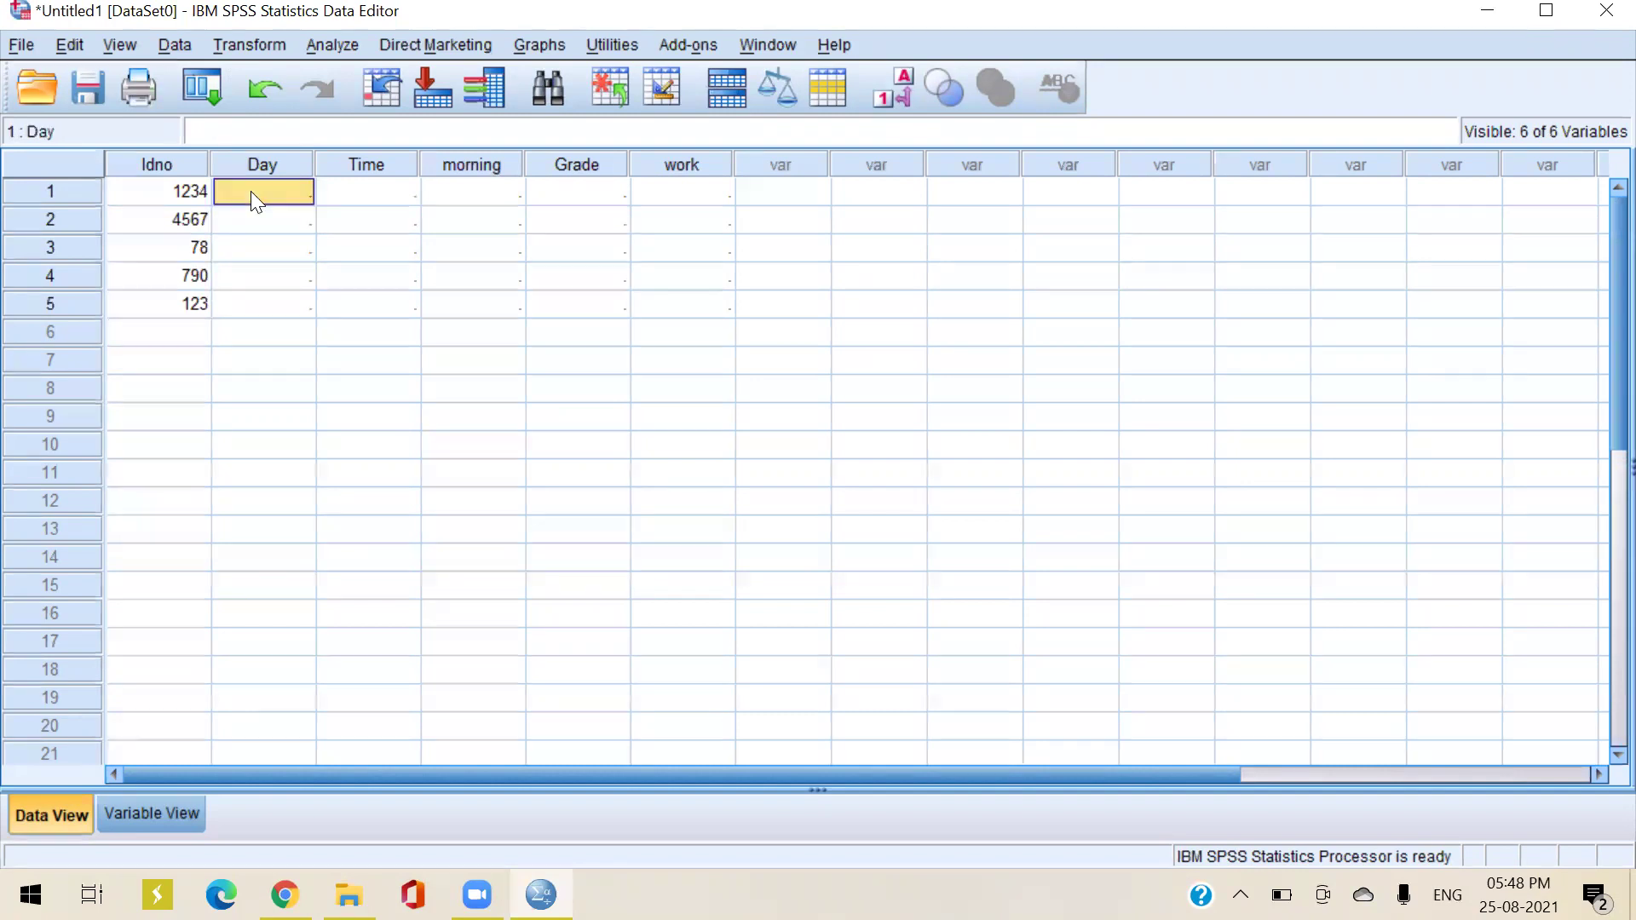
{"action": "type", "text": "1"}
{"action": "key", "text": "Return"}
{"action": "type", "text": "2"}
{"action": "key", "text": "Return"}
{"action": "type", "text": "5"}
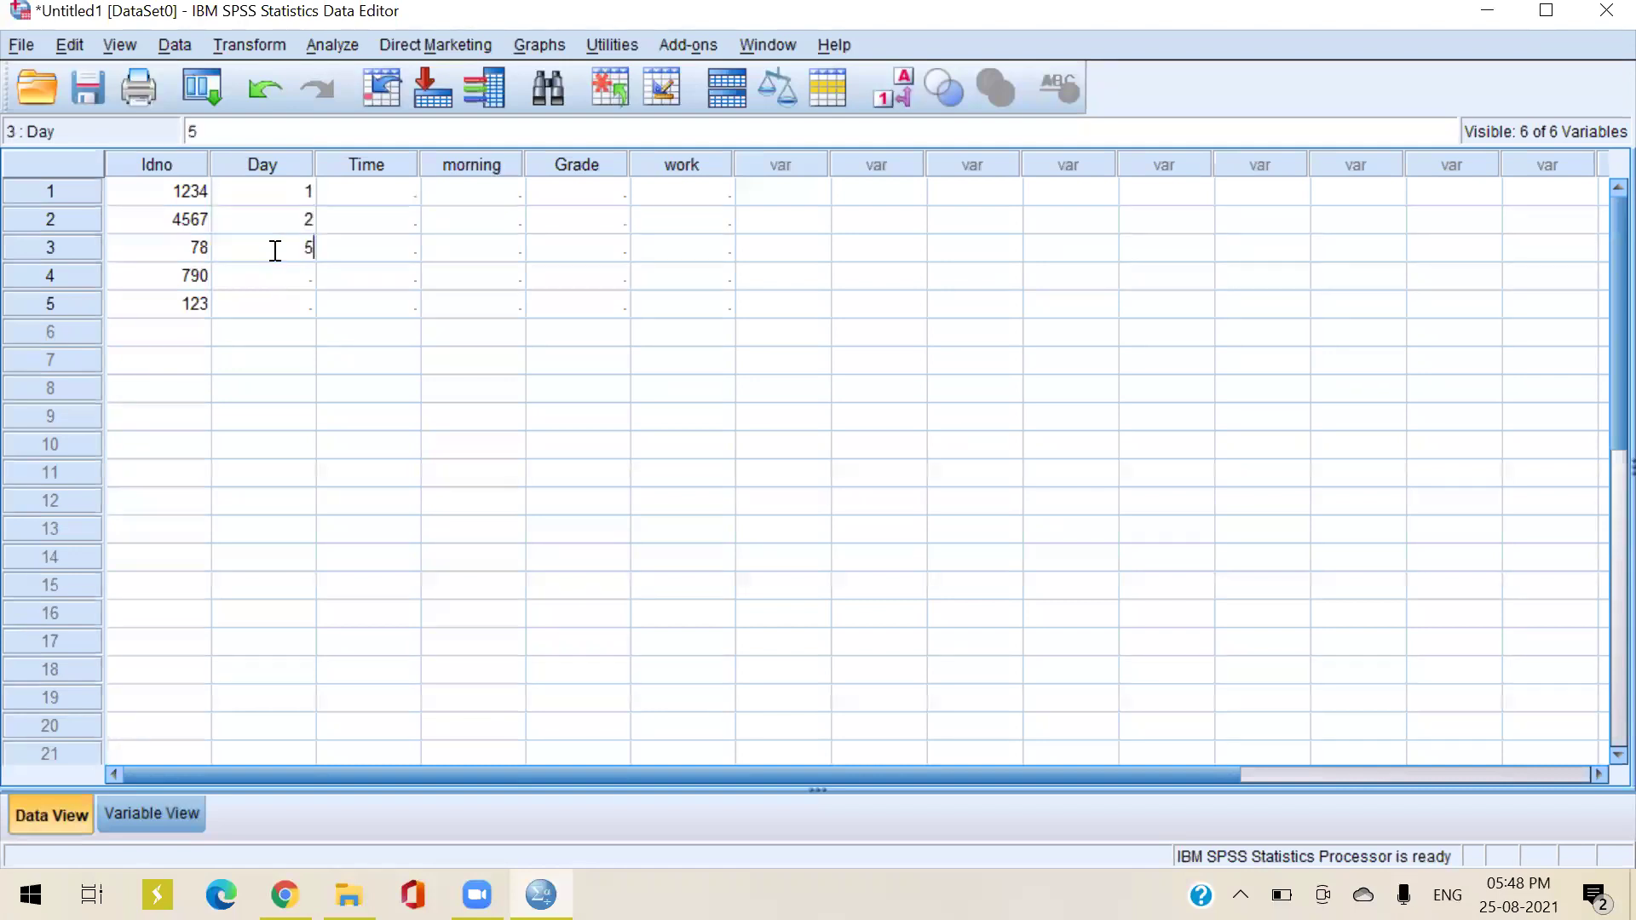
{"action": "key", "text": "Return"}
{"action": "type", "text": "3"}
{"action": "key", "text": "Return"}
{"action": "type", "text": "2"}
{"action": "left_click", "coordinate": [326, 196]}
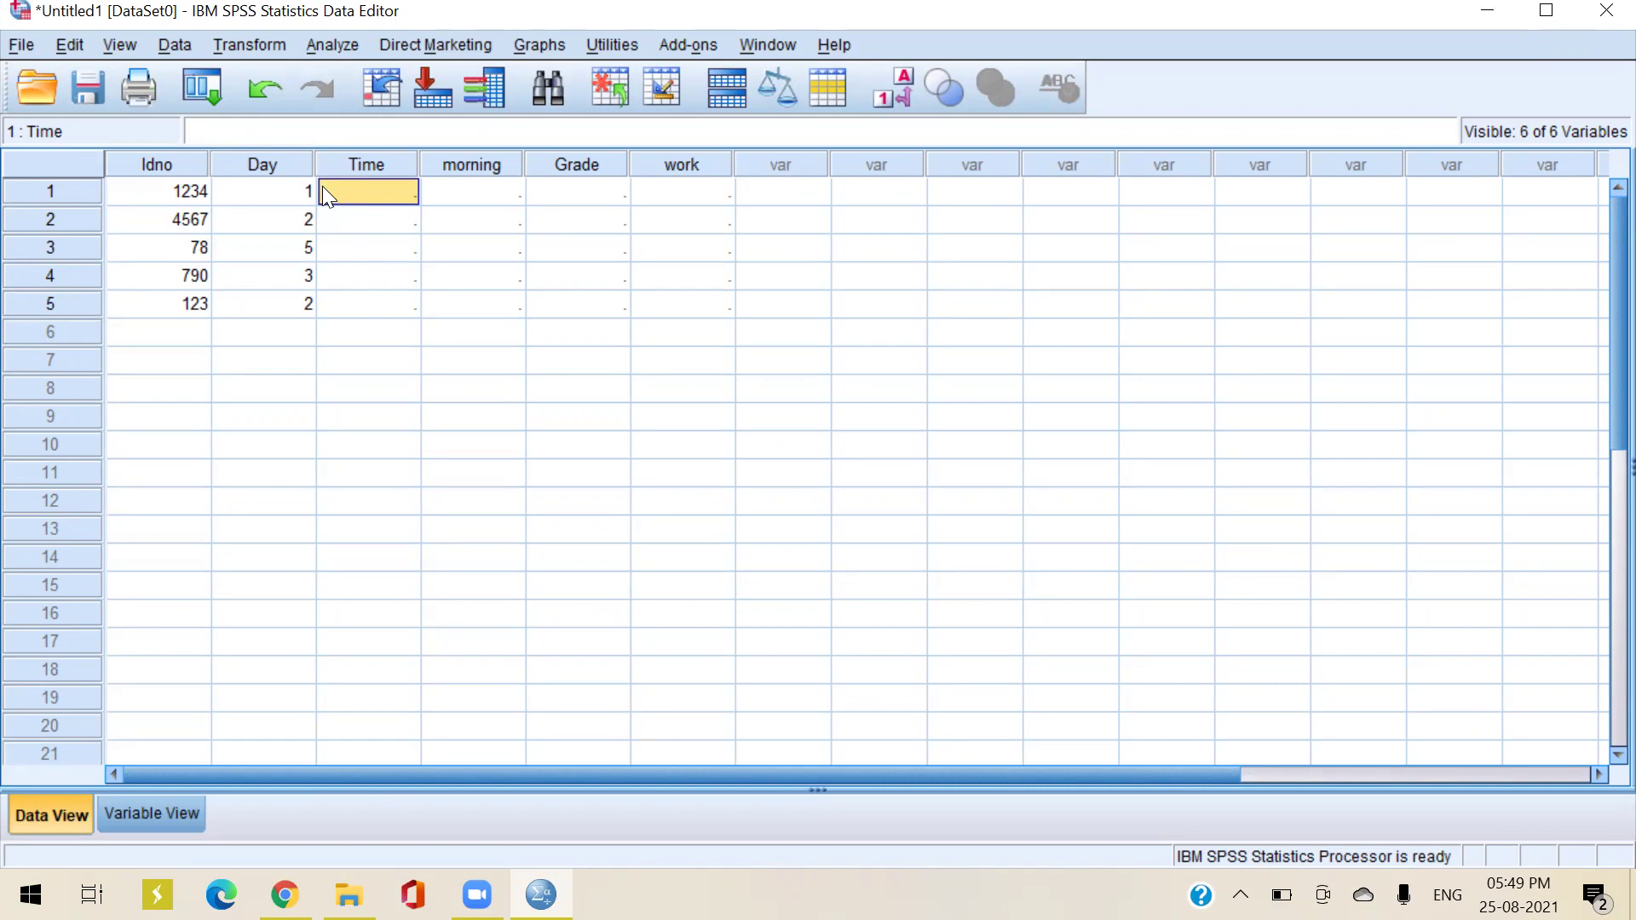
Check the value labels defined for the Time variable and return to the data sheet
{"action": "left_click", "coordinate": [166, 819]}
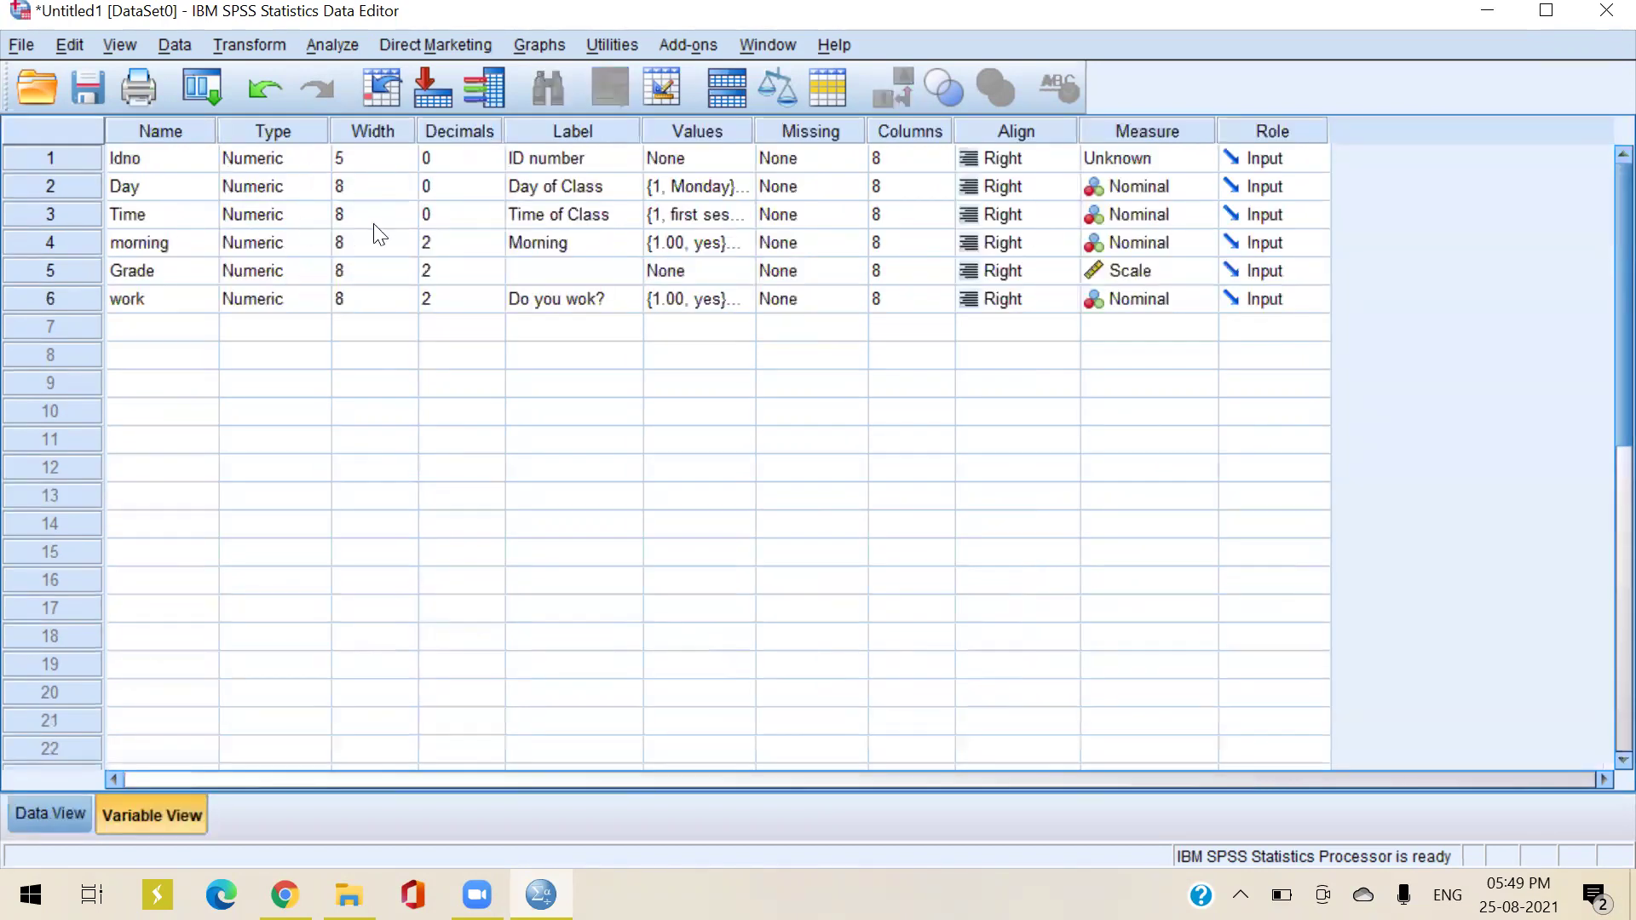
{"action": "left_click", "coordinate": [690, 218]}
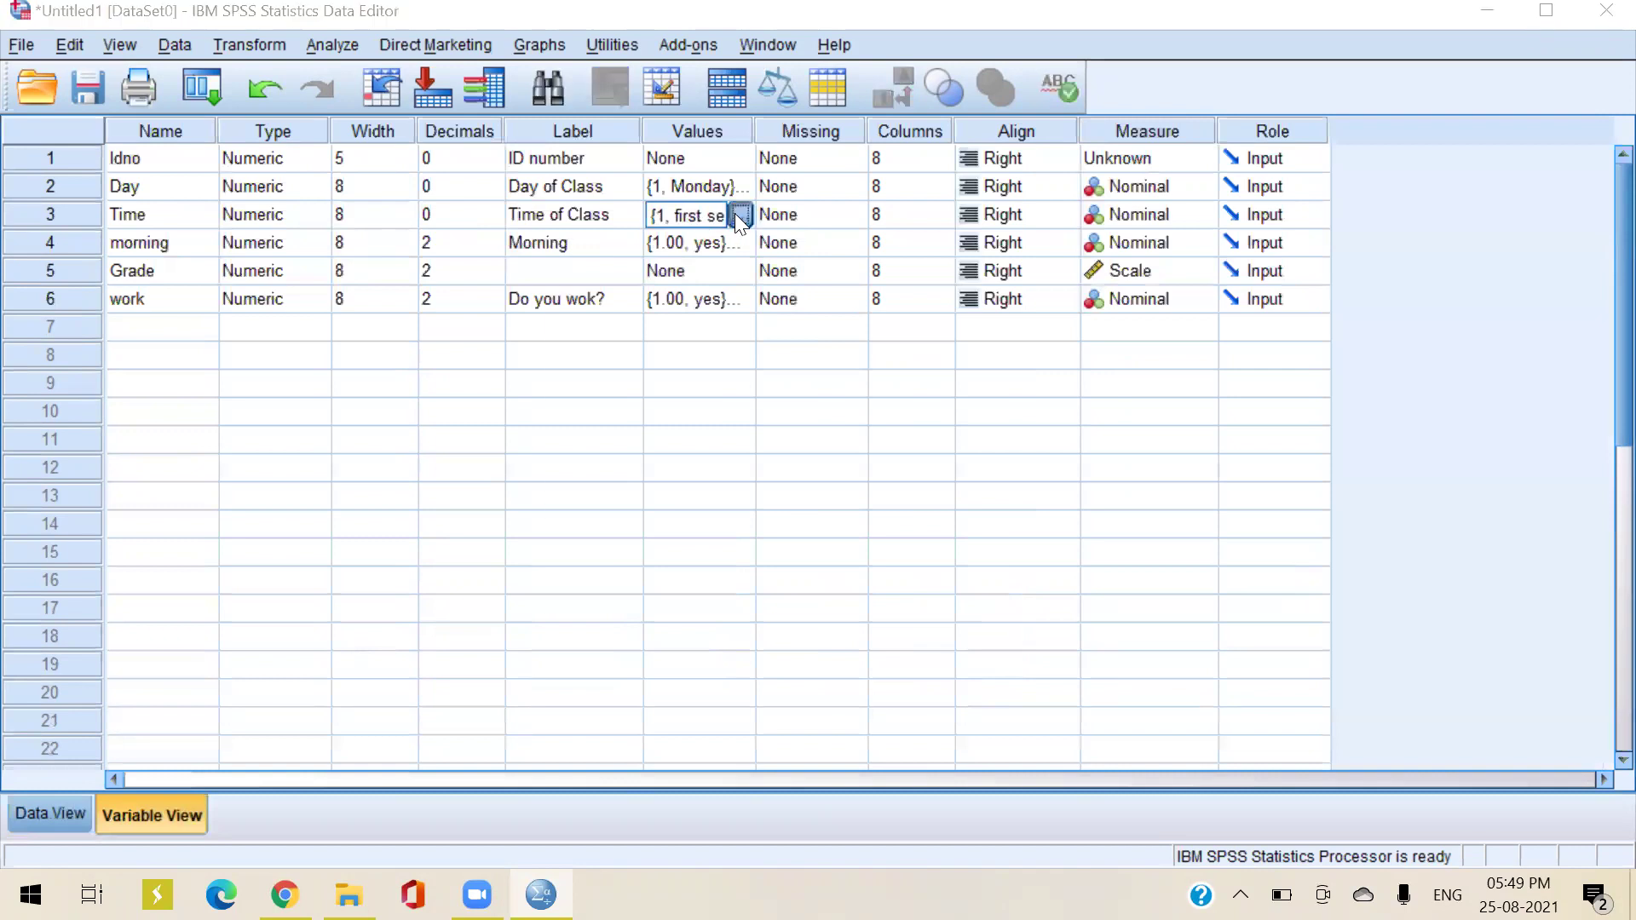
{"action": "left_click", "coordinate": [734, 213]}
{"action": "left_click", "coordinate": [32, 811]}
{"action": "left_click", "coordinate": [733, 595]}
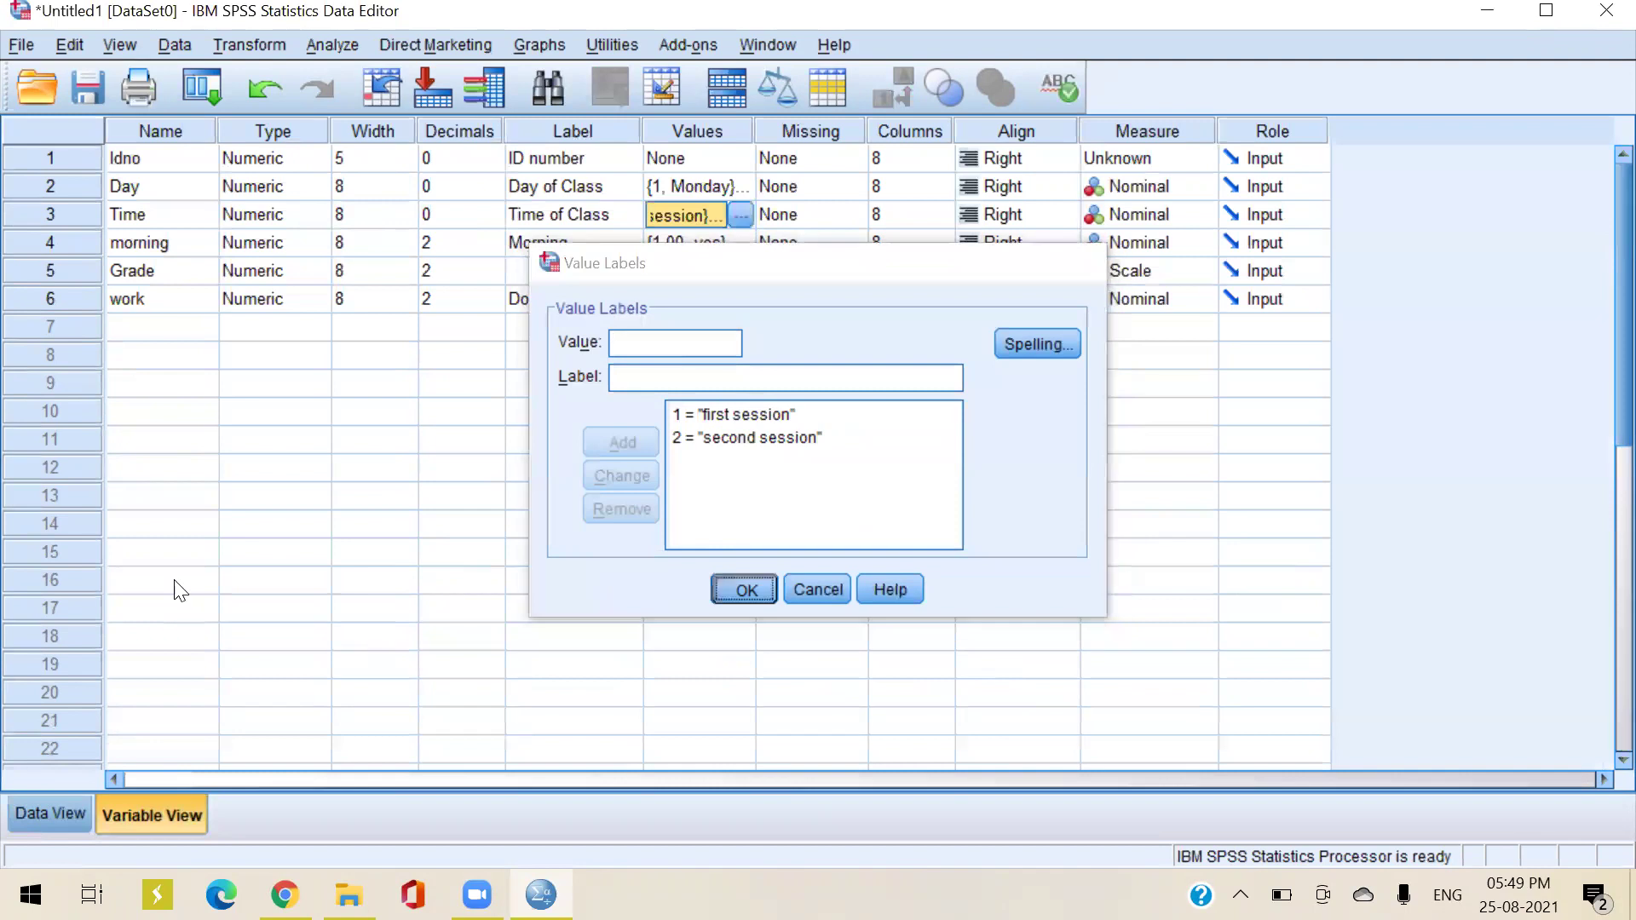
{"action": "left_click", "coordinate": [37, 811]}
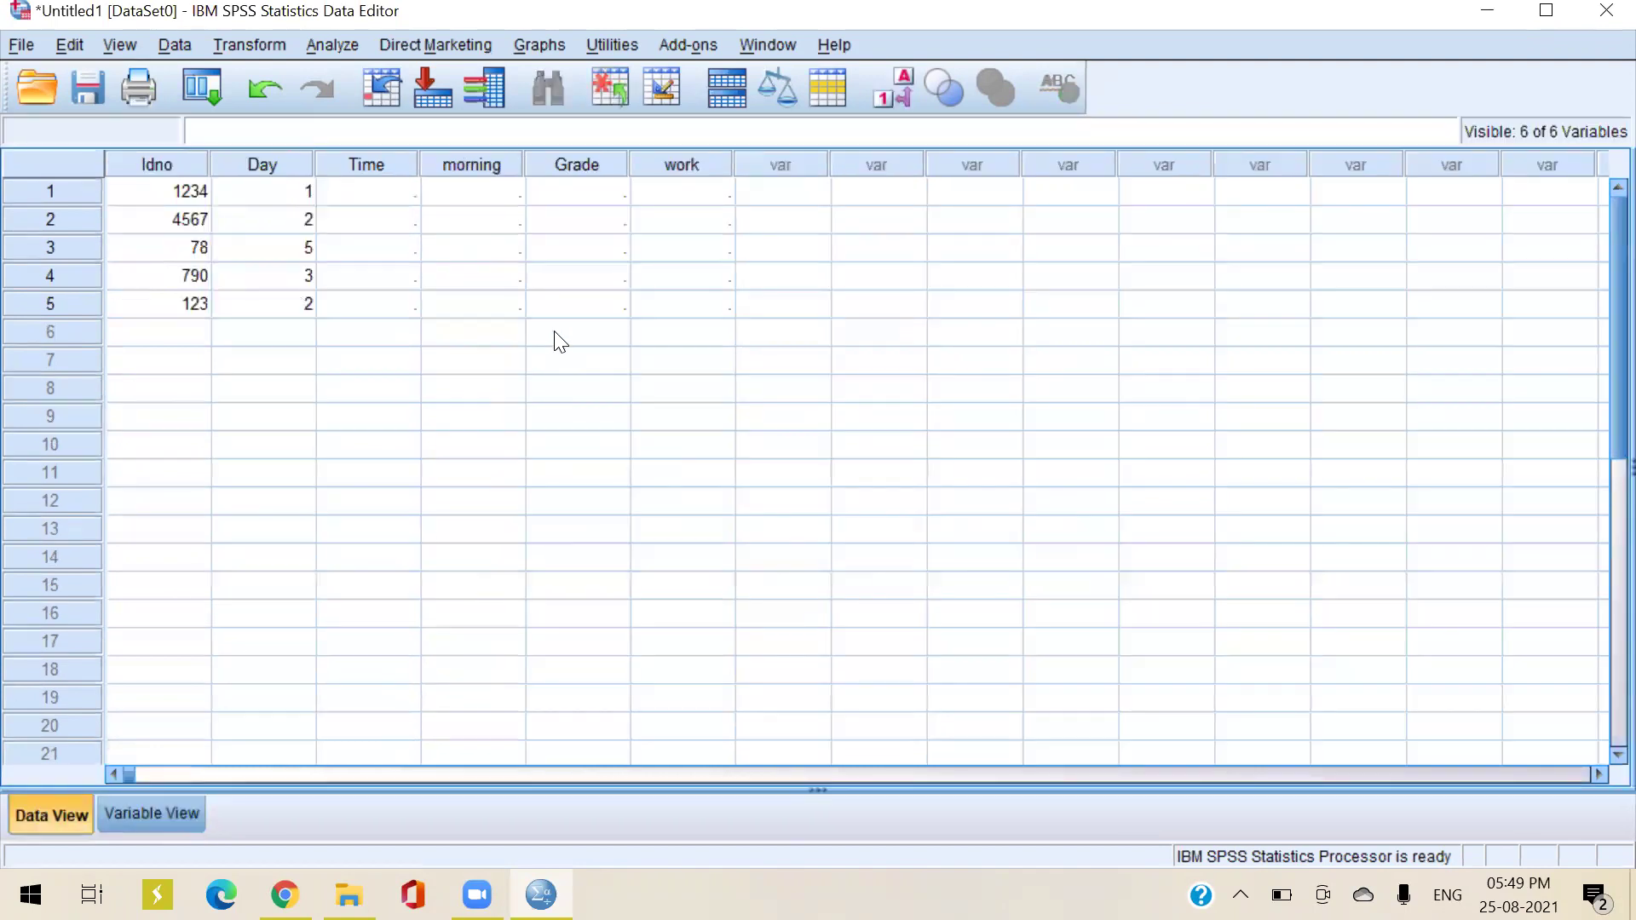
Enter 1, 2, 2, 1 and 2 in the Time column for cases 1 to 5
{"action": "left_click", "coordinate": [396, 192]}
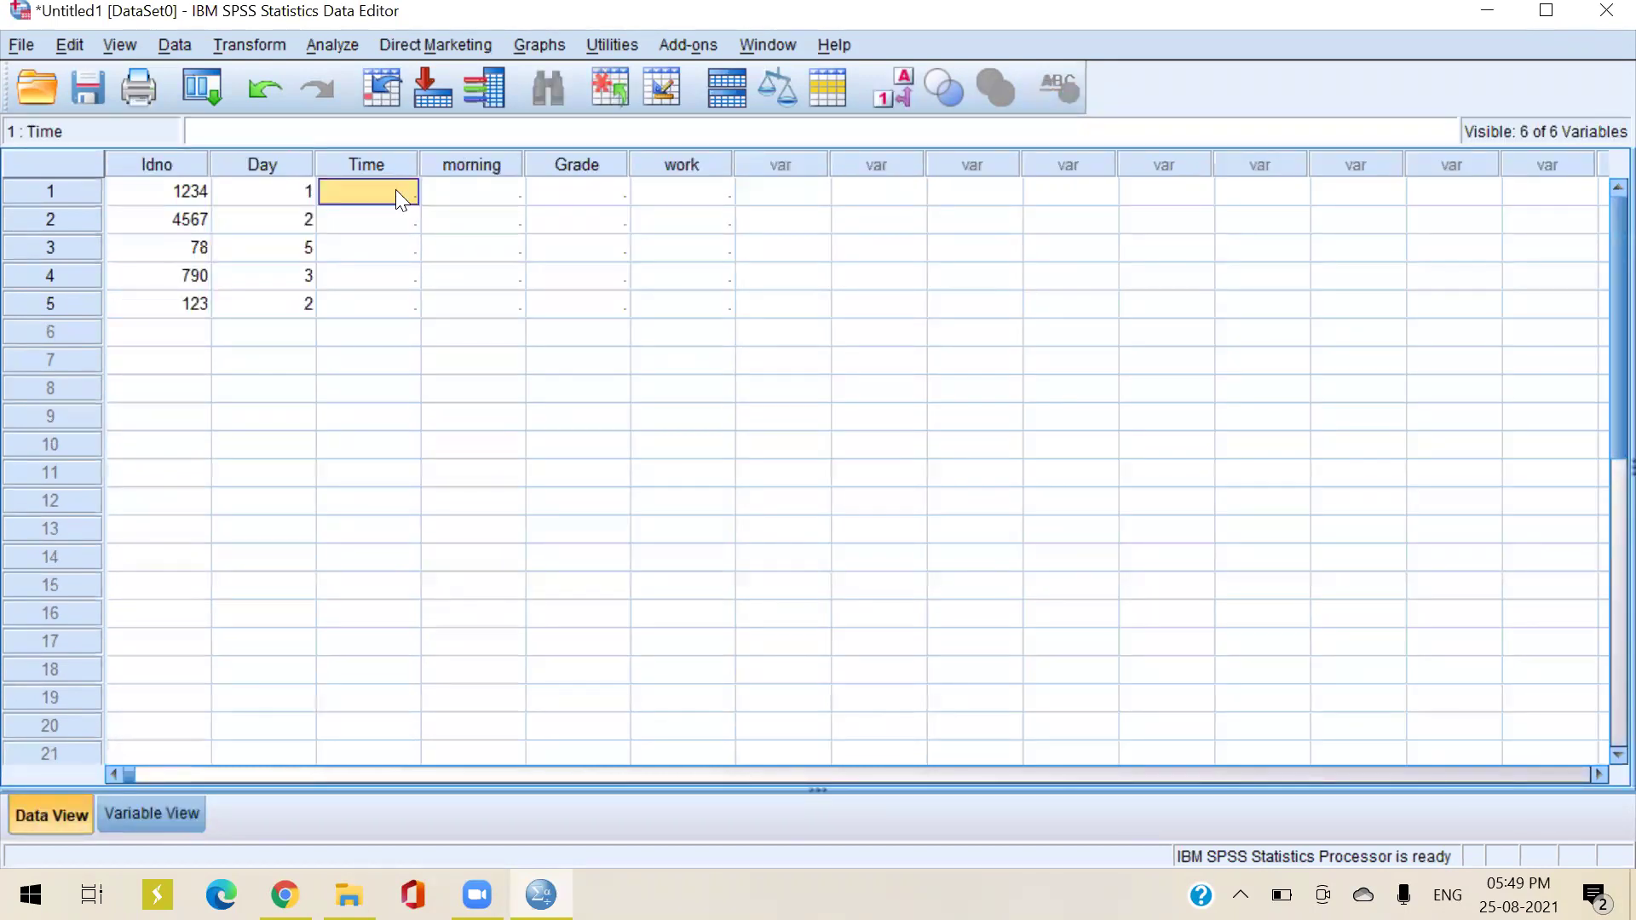
{"action": "type", "text": "1"}
{"action": "key", "text": "Return"}
{"action": "type", "text": "2"}
{"action": "key", "text": "Return"}
{"action": "type", "text": "2"}
{"action": "left_click", "coordinate": [405, 277]}
{"action": "type", "text": "1"}
{"action": "left_click", "coordinate": [409, 304]}
{"action": "type", "text": "2"}
{"action": "left_click", "coordinate": [478, 194]}
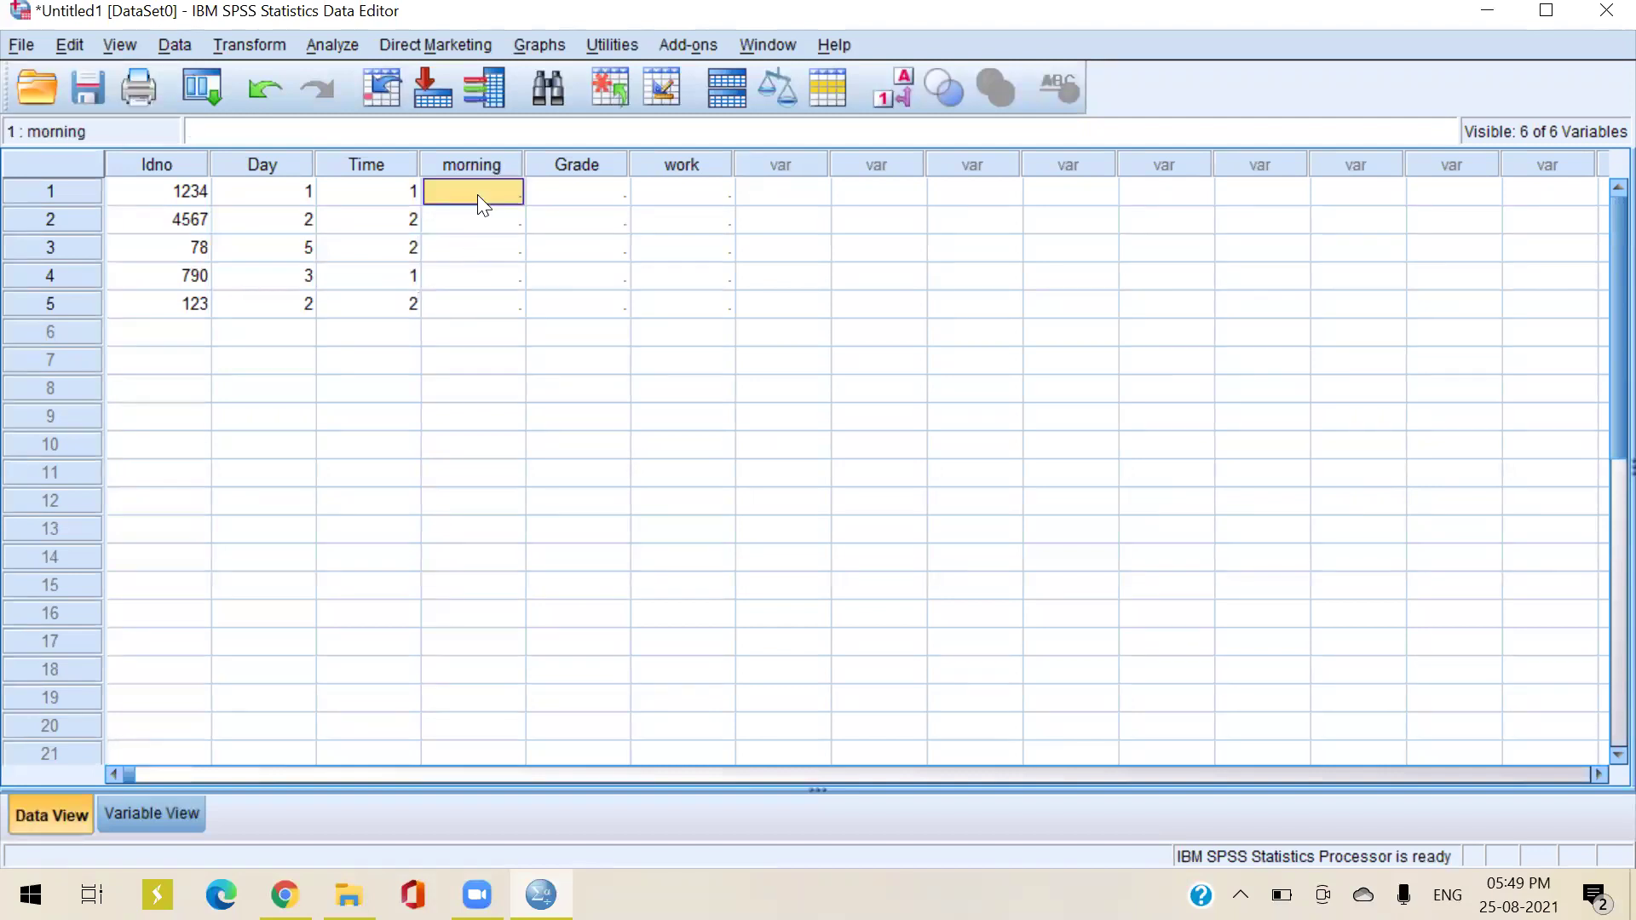
Check which codes the morning variable's value labels use and return to the data sheet
{"action": "left_click", "coordinate": [160, 813]}
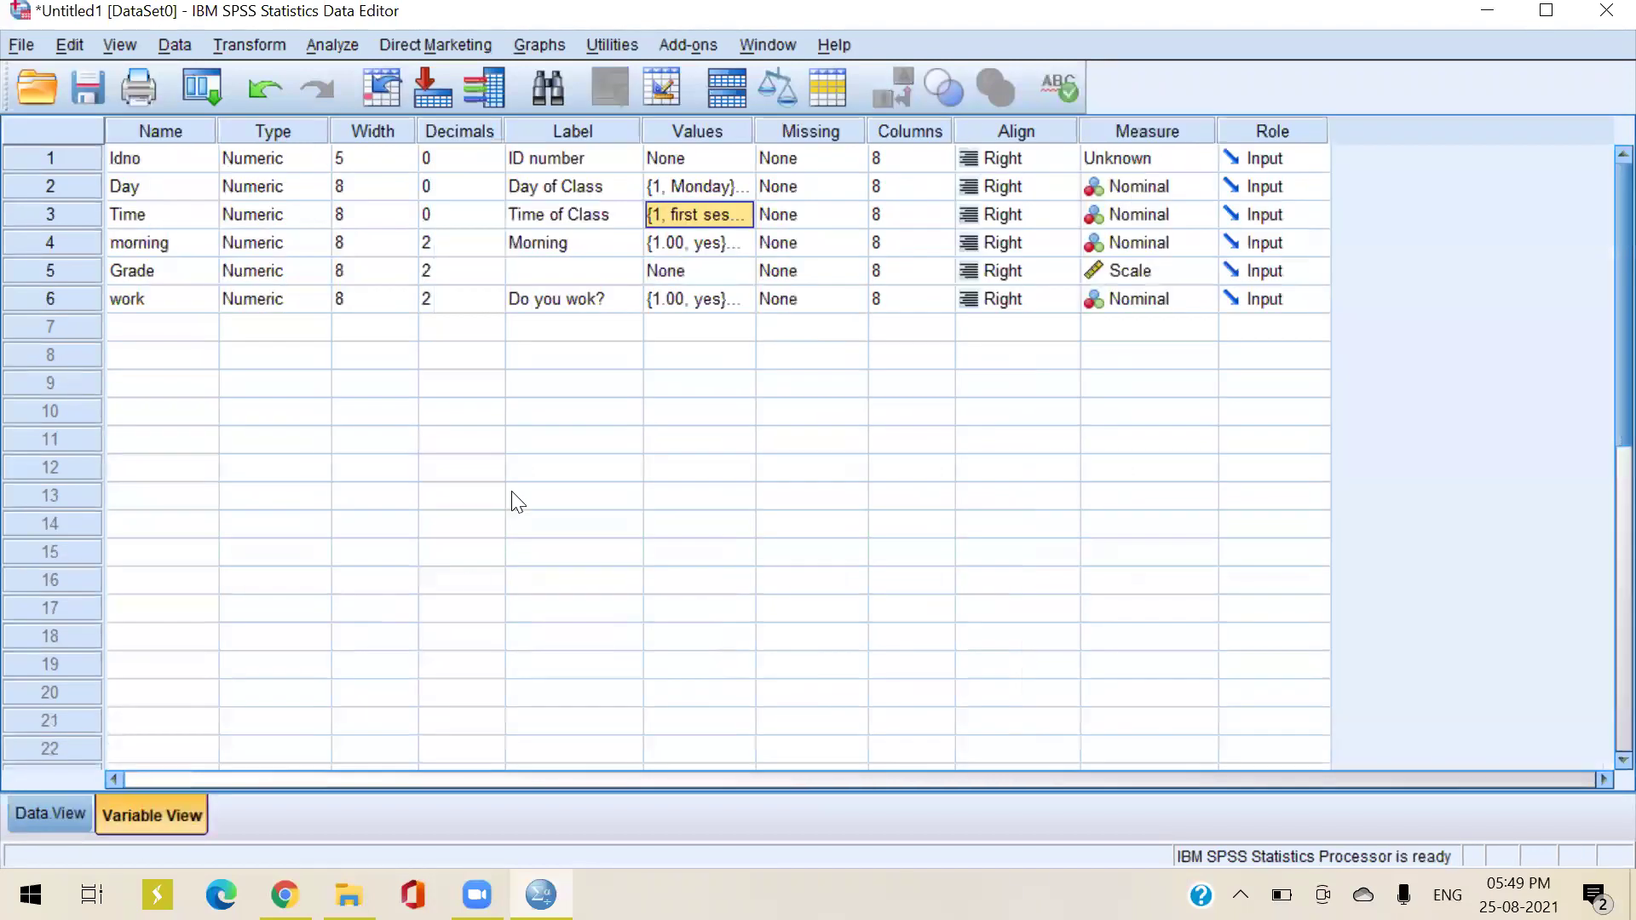
{"action": "left_click", "coordinate": [726, 246]}
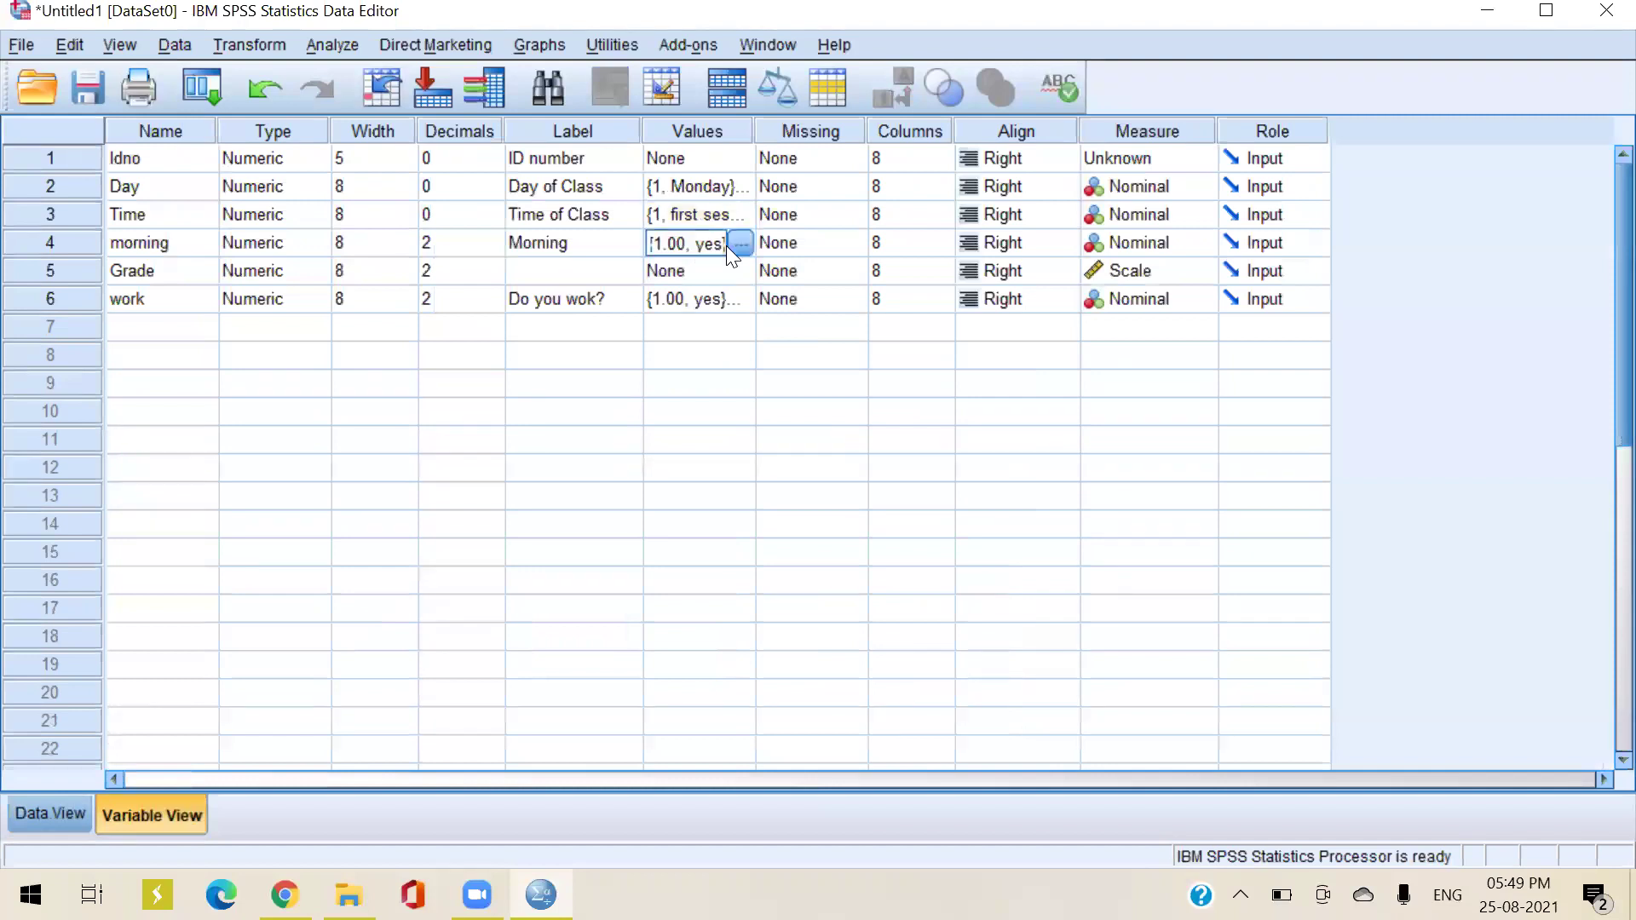
{"action": "left_click", "coordinate": [741, 244]}
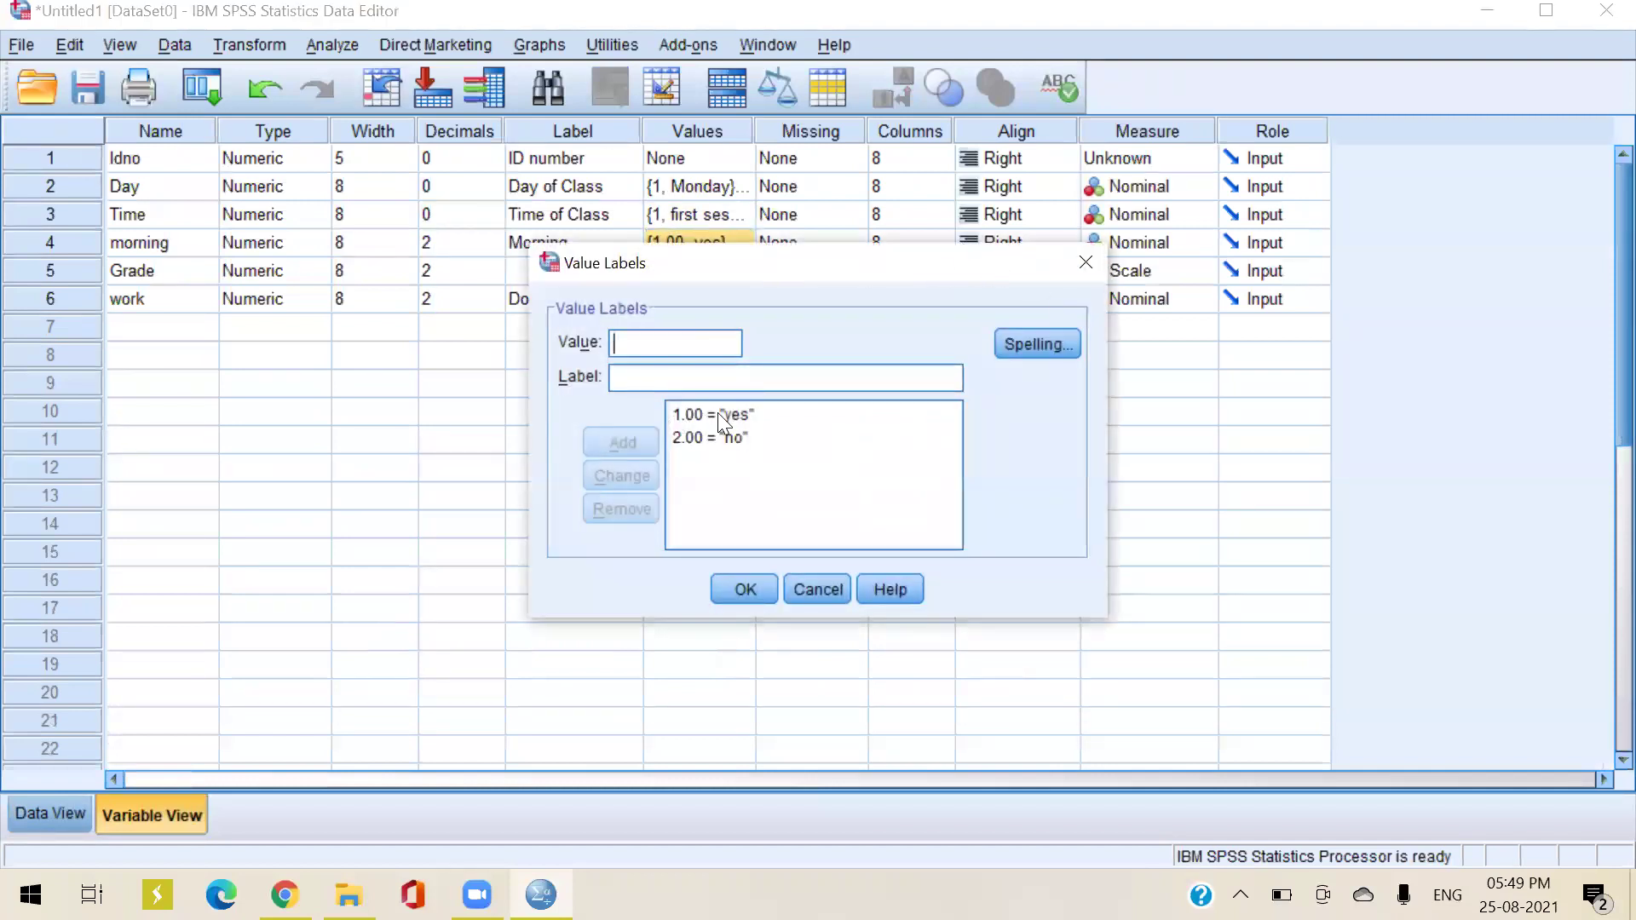
{"action": "left_click", "coordinate": [743, 592]}
{"action": "left_click", "coordinate": [55, 813]}
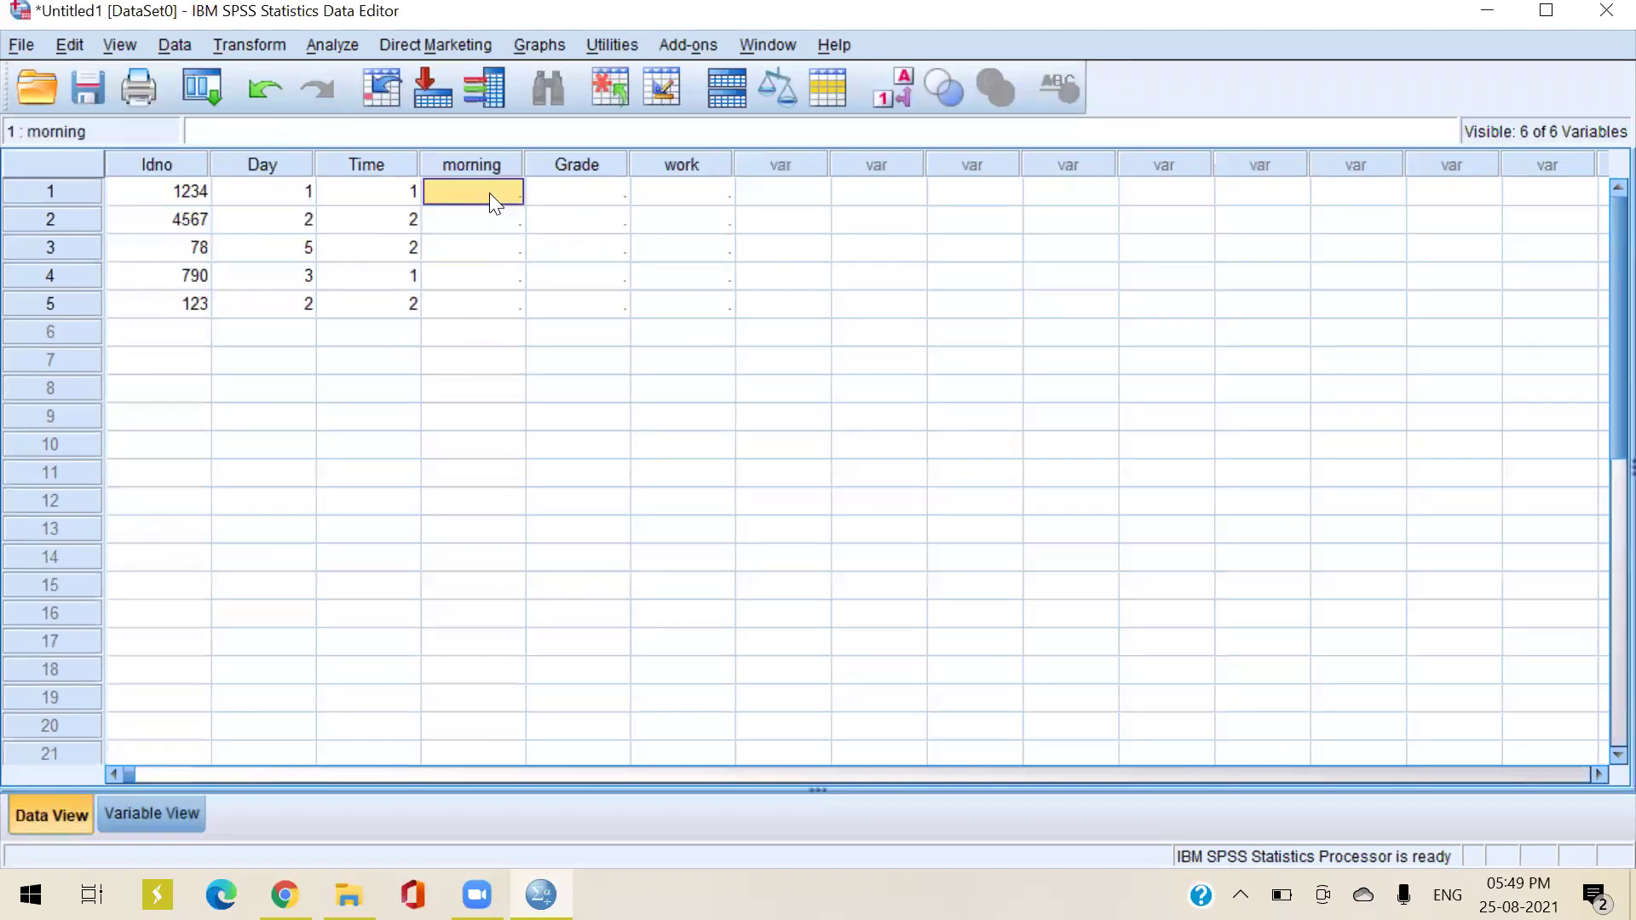
Enter 2, 1, 1, 2 and 1 in the morning column for cases 1 to 5
{"action": "type", "text": "2"}
{"action": "left_click", "coordinate": [501, 223]}
{"action": "type", "text": "1"}
{"action": "left_click", "coordinate": [501, 246]}
{"action": "type", "text": "1"}
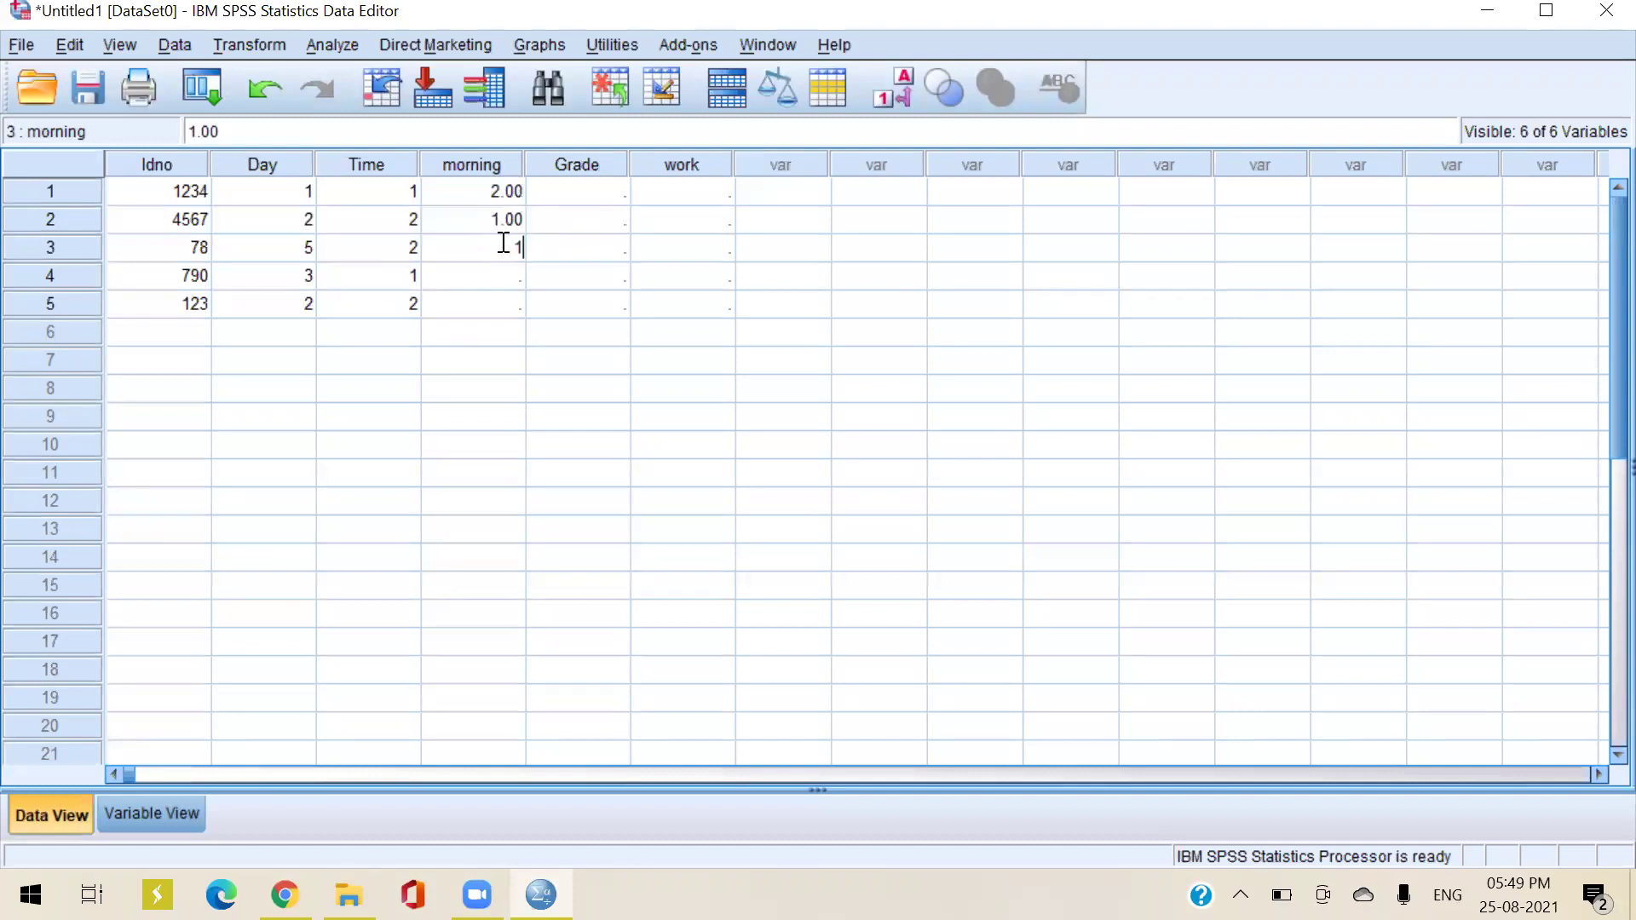
{"action": "left_click", "coordinate": [487, 268]}
{"action": "type", "text": "2"}
{"action": "left_click", "coordinate": [487, 306]}
{"action": "type", "text": "1"}
{"action": "left_click", "coordinate": [491, 388]}
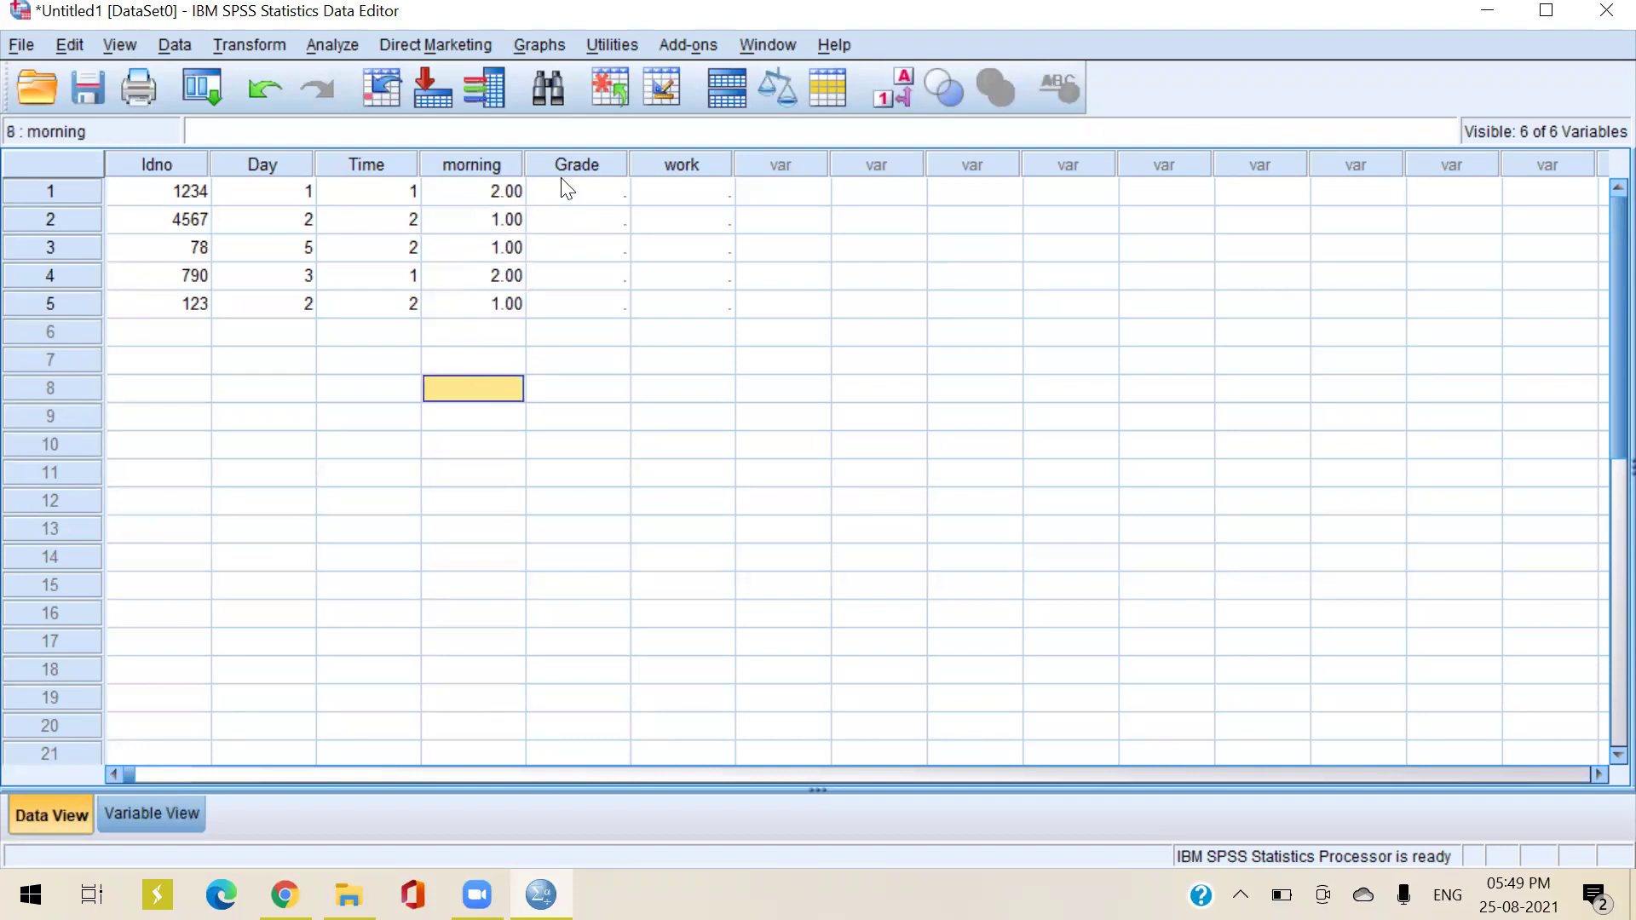
Enter the grades 85, 90, 57, 89 and 97 in the Grade column for cases 1 to 5
{"action": "left_click", "coordinate": [570, 189]}
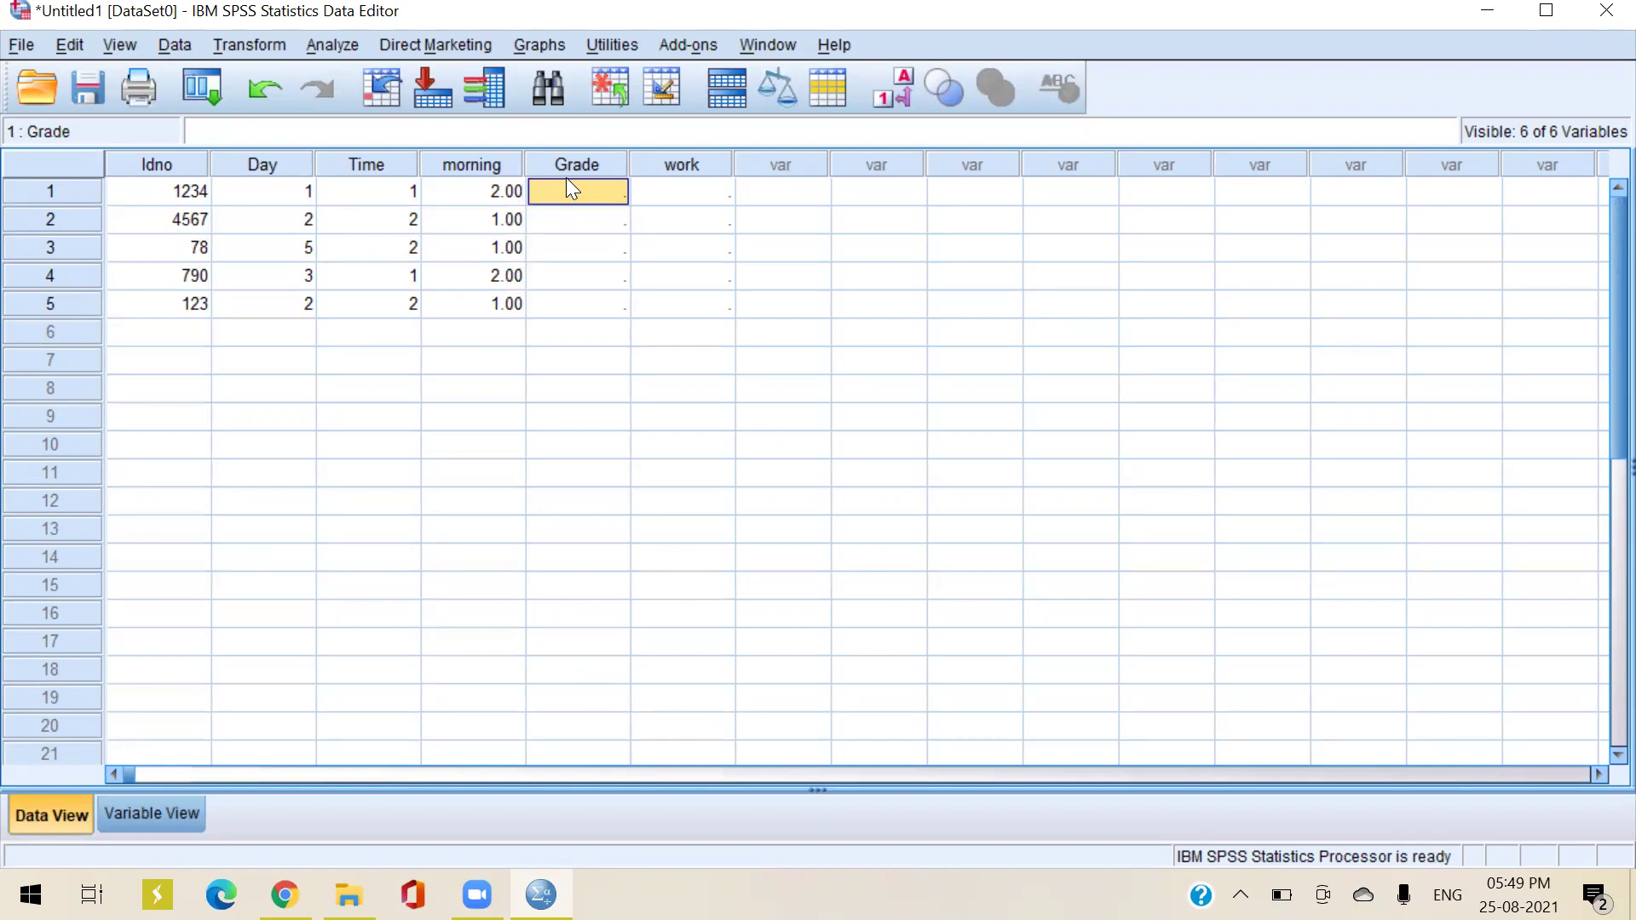
{"action": "type", "text": "85.00"}
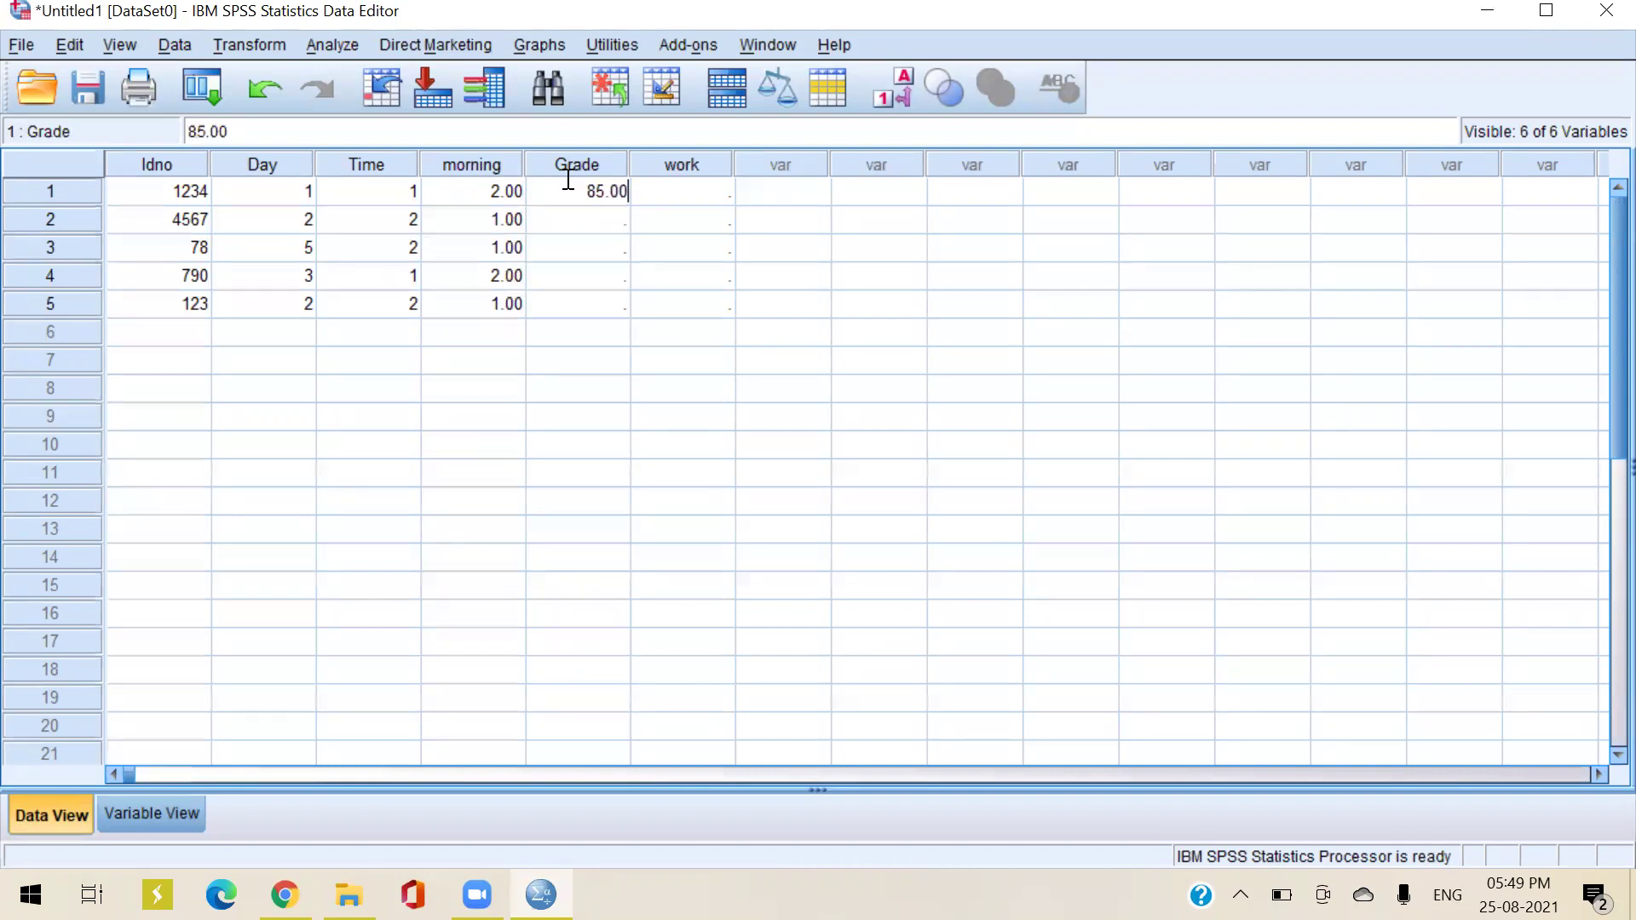
{"action": "left_click", "coordinate": [579, 219]}
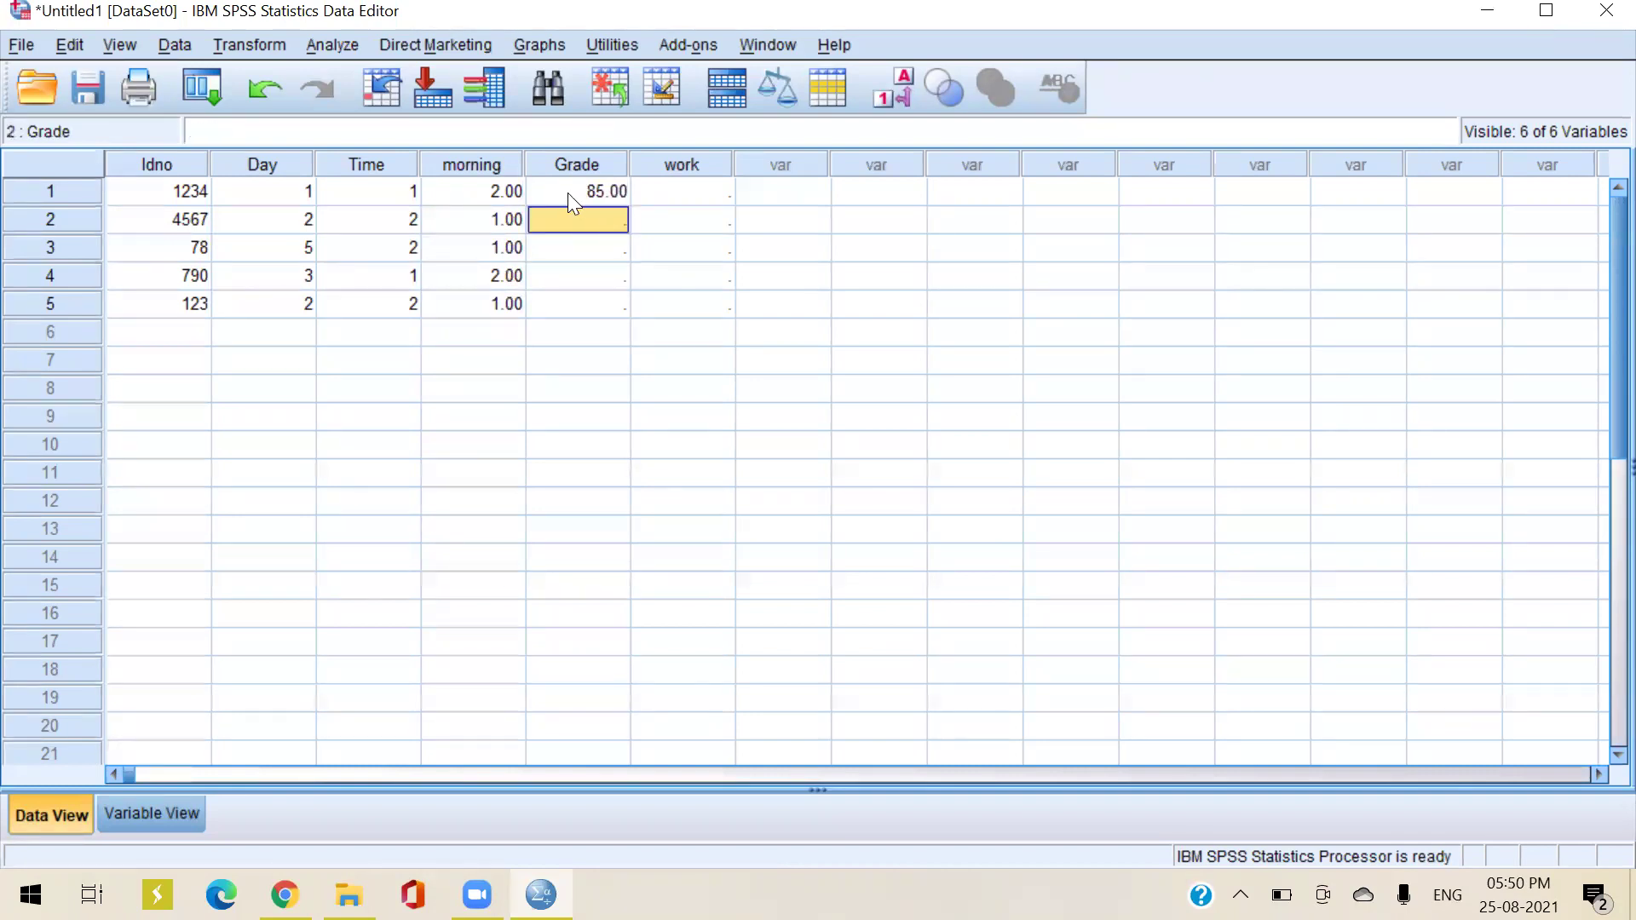
{"action": "type", "text": "90"}
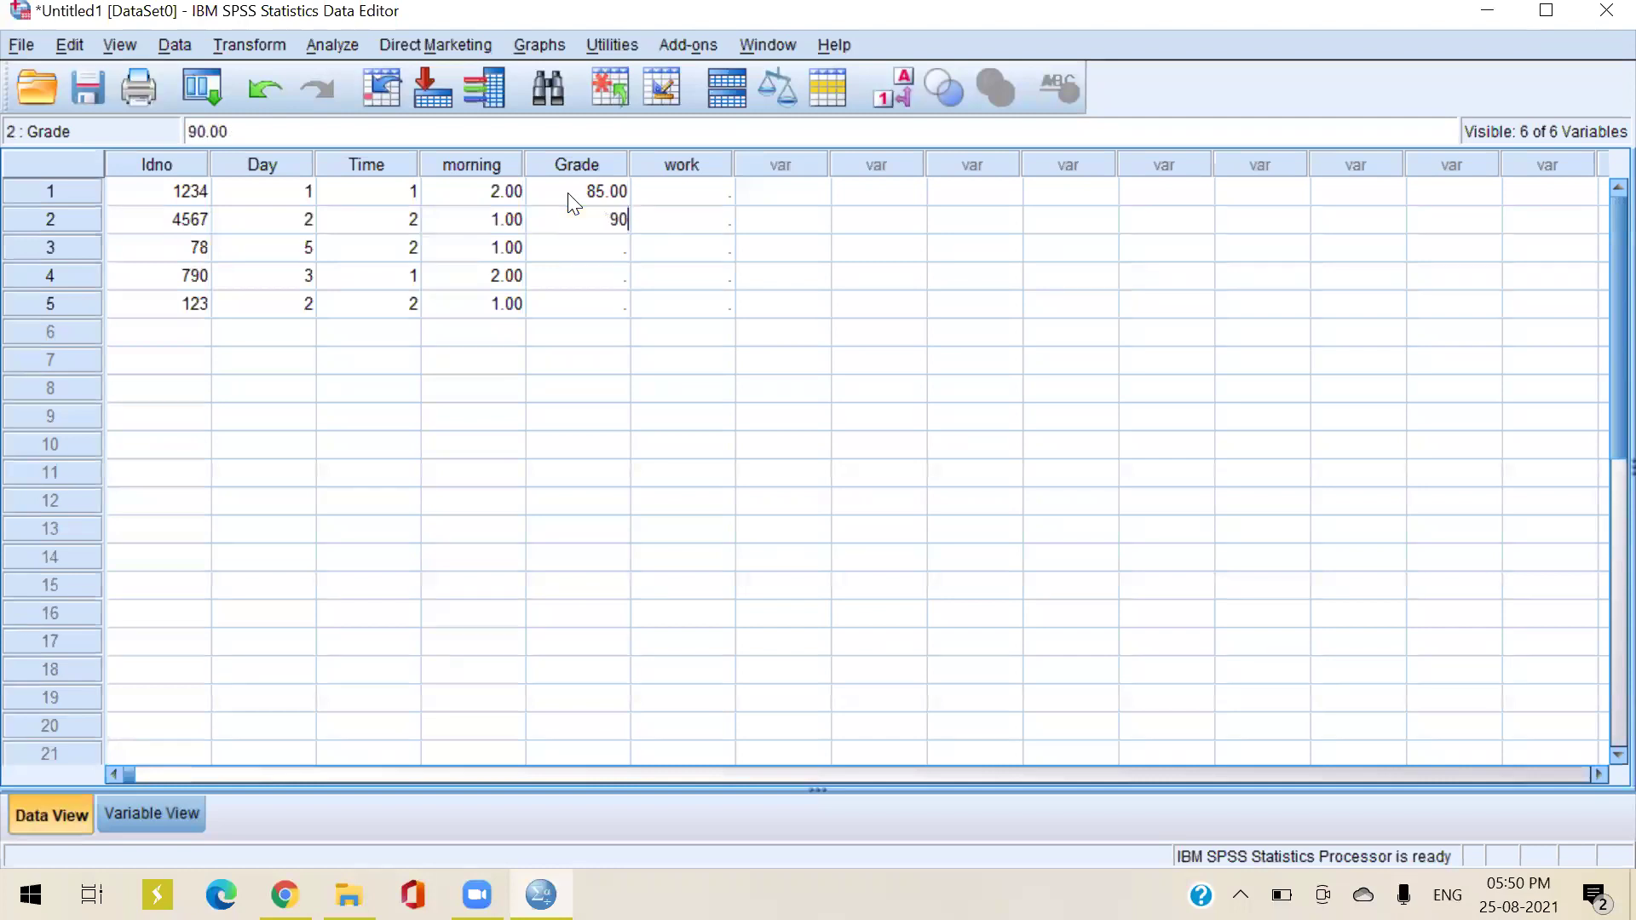
{"action": "type", "text": ".00"}
{"action": "left_click", "coordinate": [593, 250]}
{"action": "type", "text": "57"}
{"action": "left_click", "coordinate": [590, 281]}
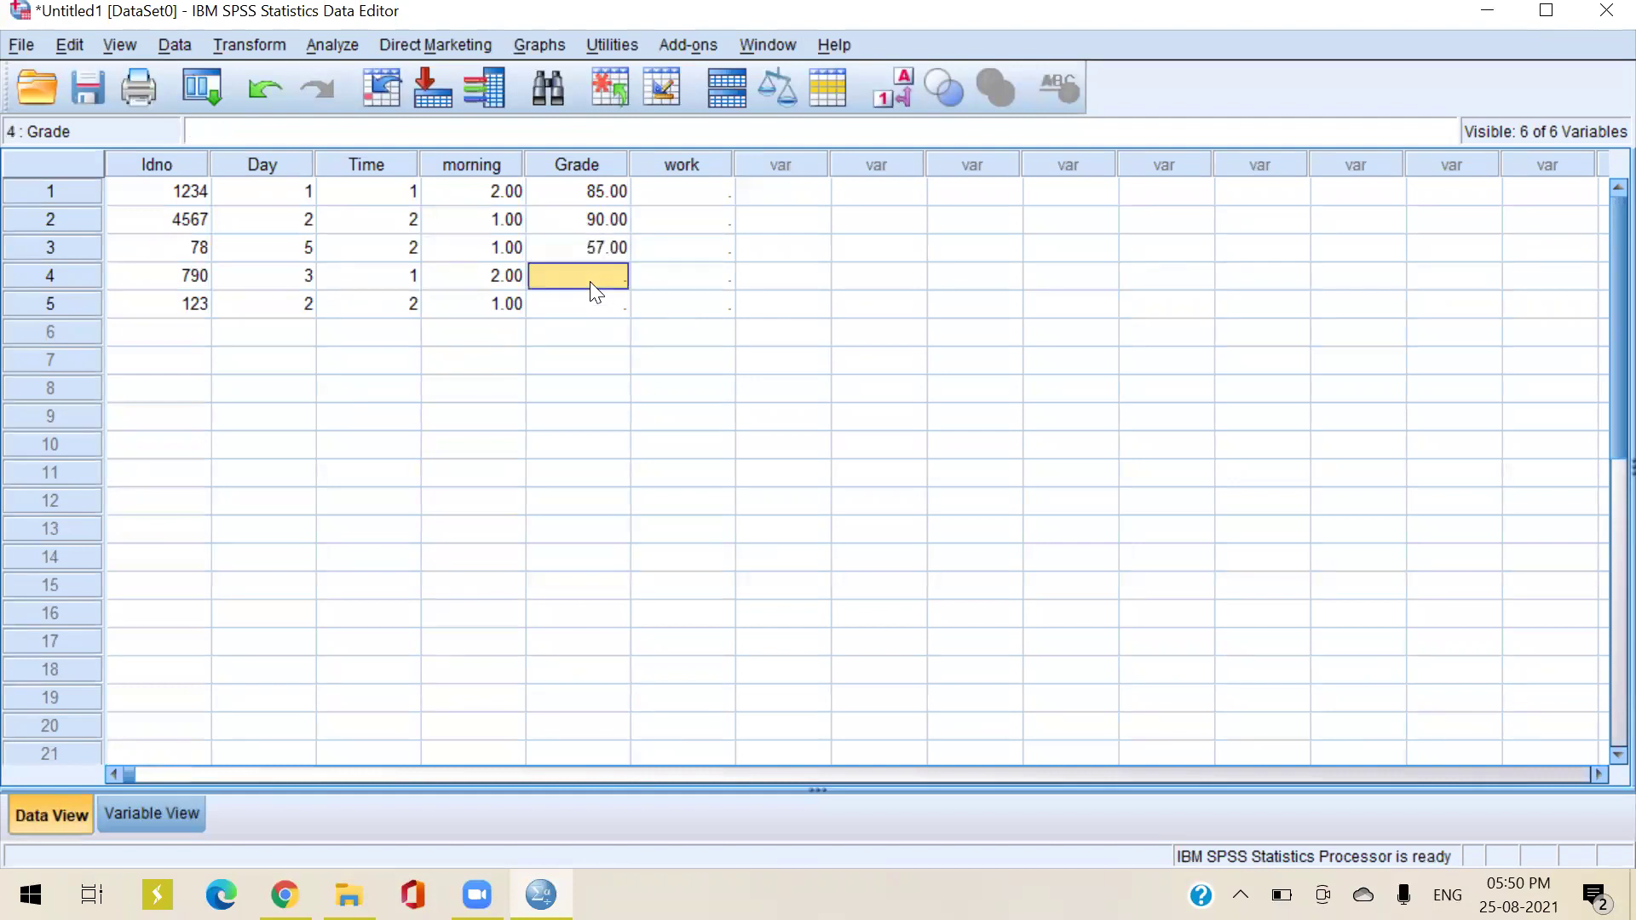
{"action": "type", "text": "89"}
{"action": "left_click", "coordinate": [591, 317]}
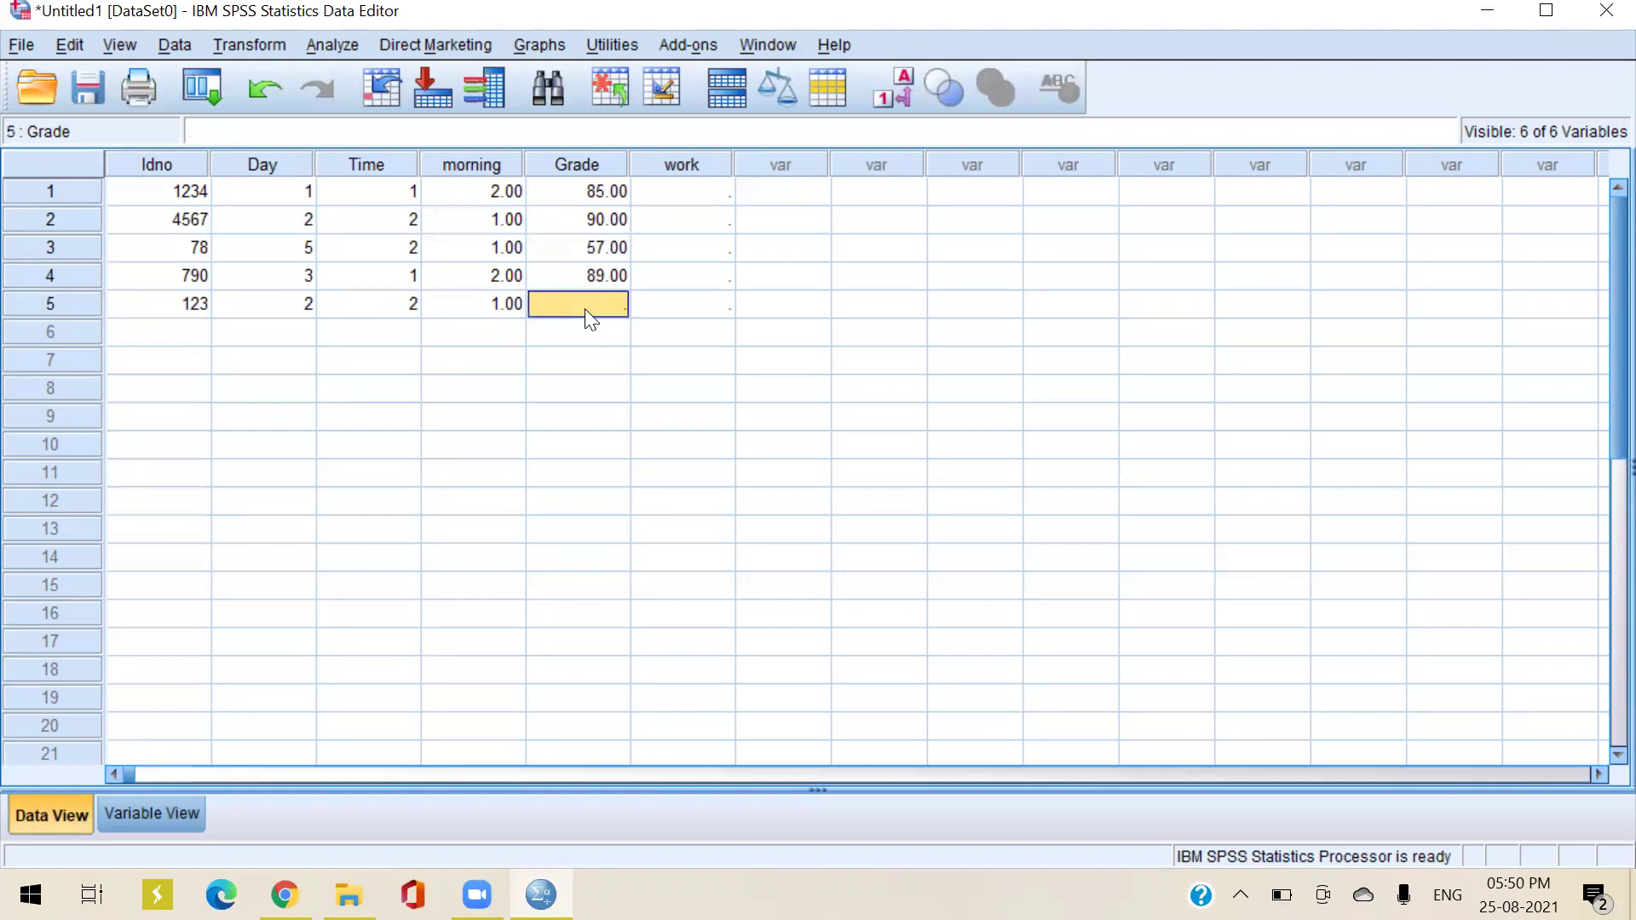
{"action": "type", "text": "97"}
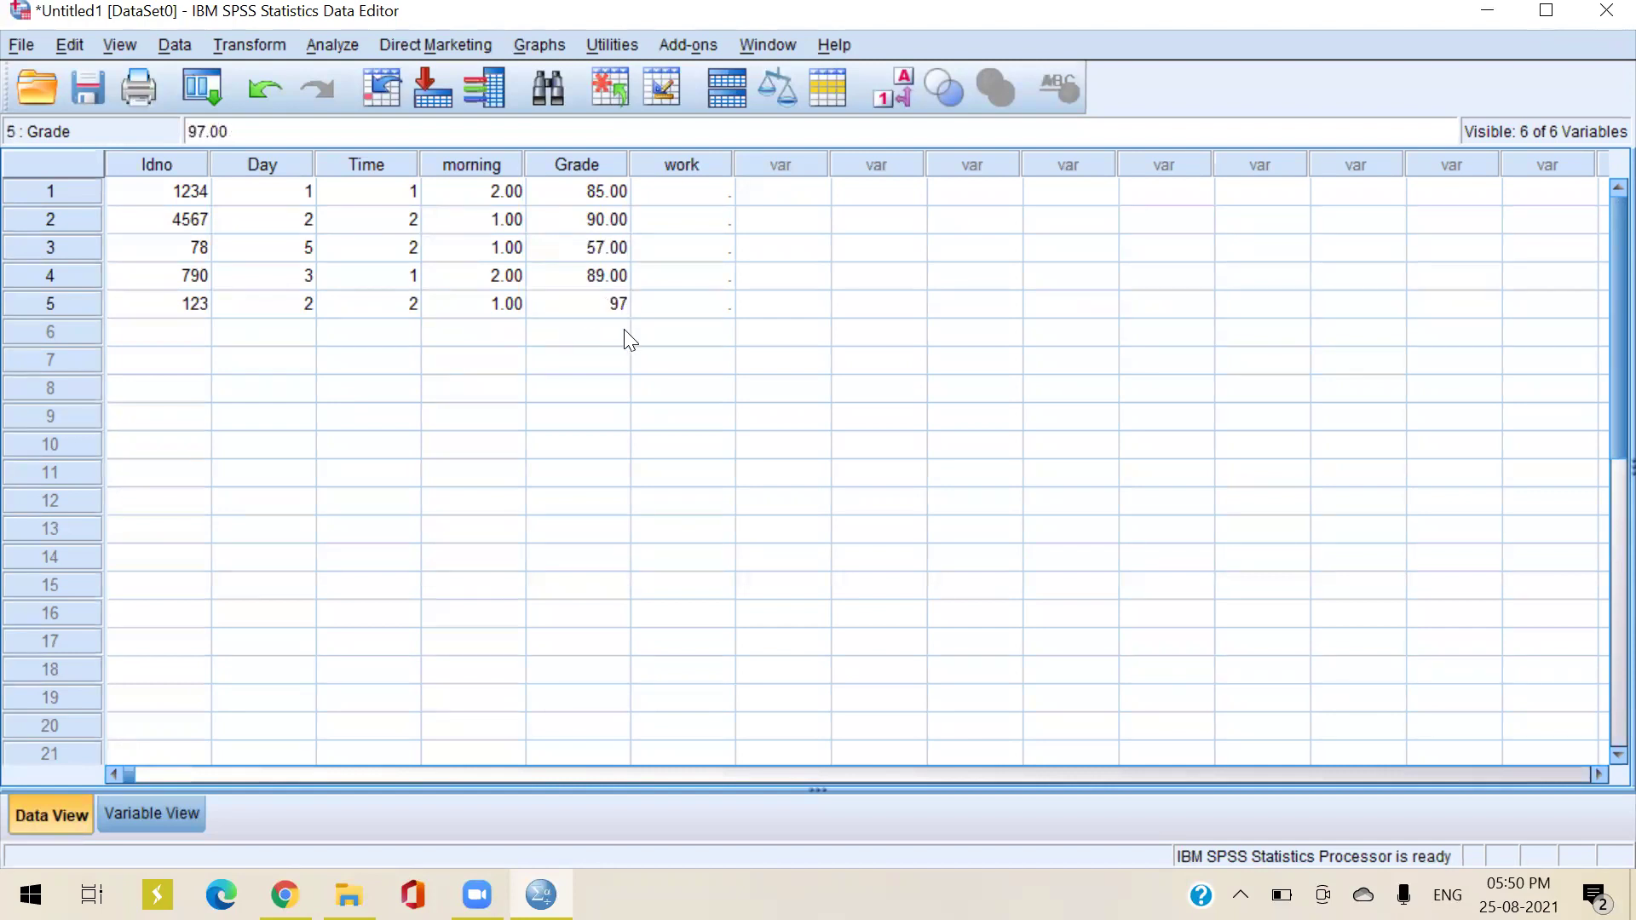
{"action": "left_click", "coordinate": [690, 200]}
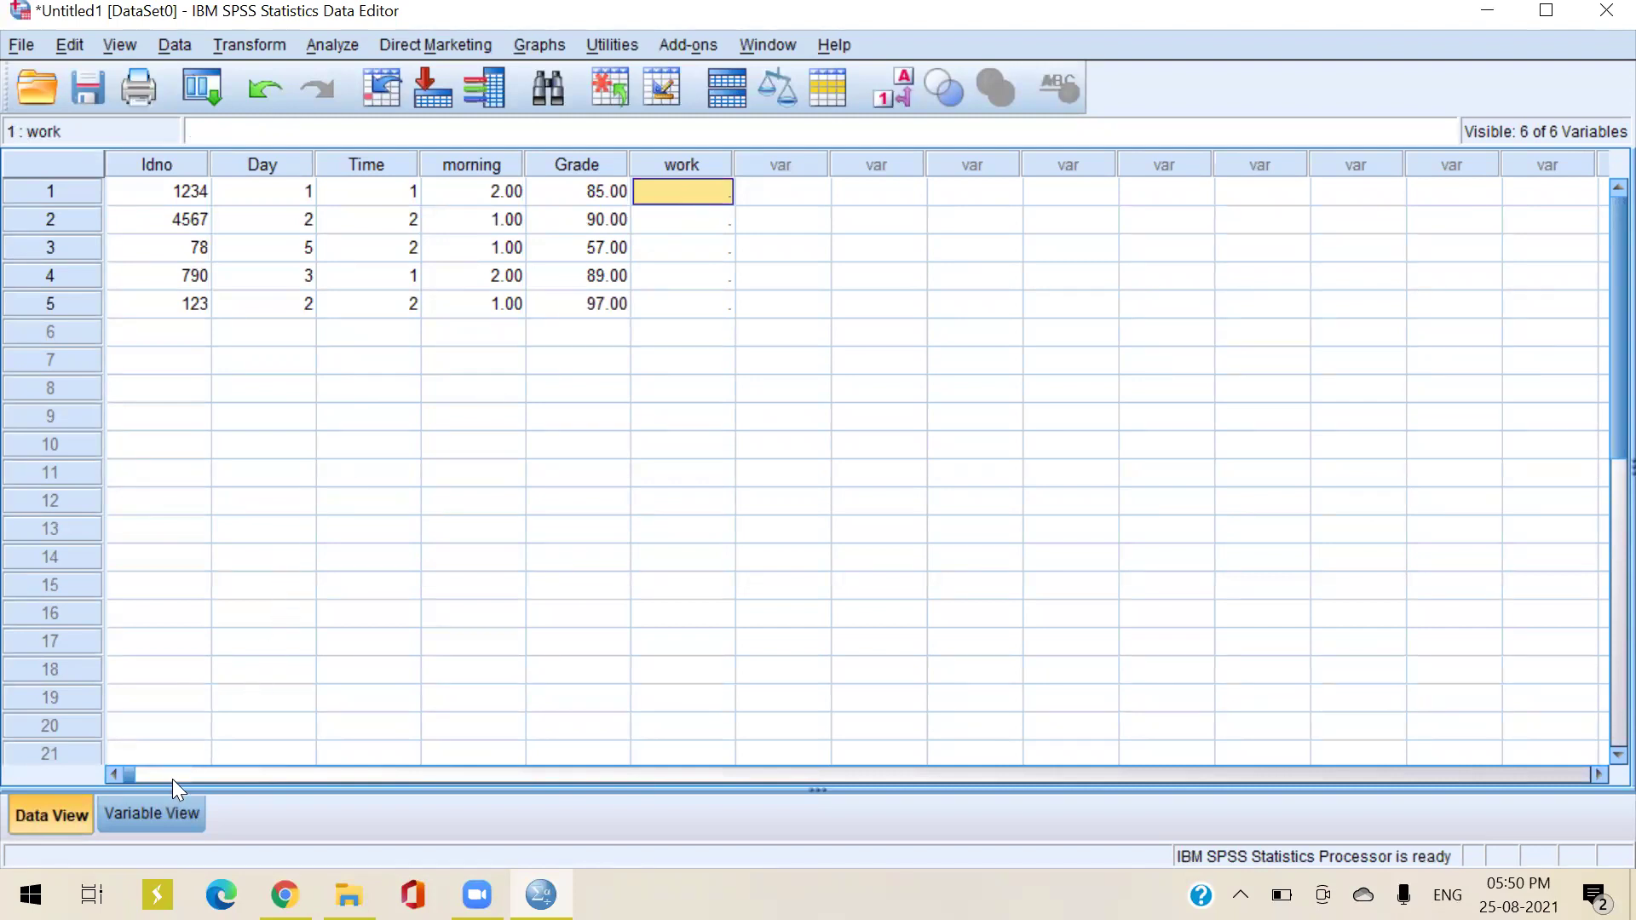
Check the value labels of the work variable and go back to the data sheet
{"action": "left_click", "coordinate": [153, 814]}
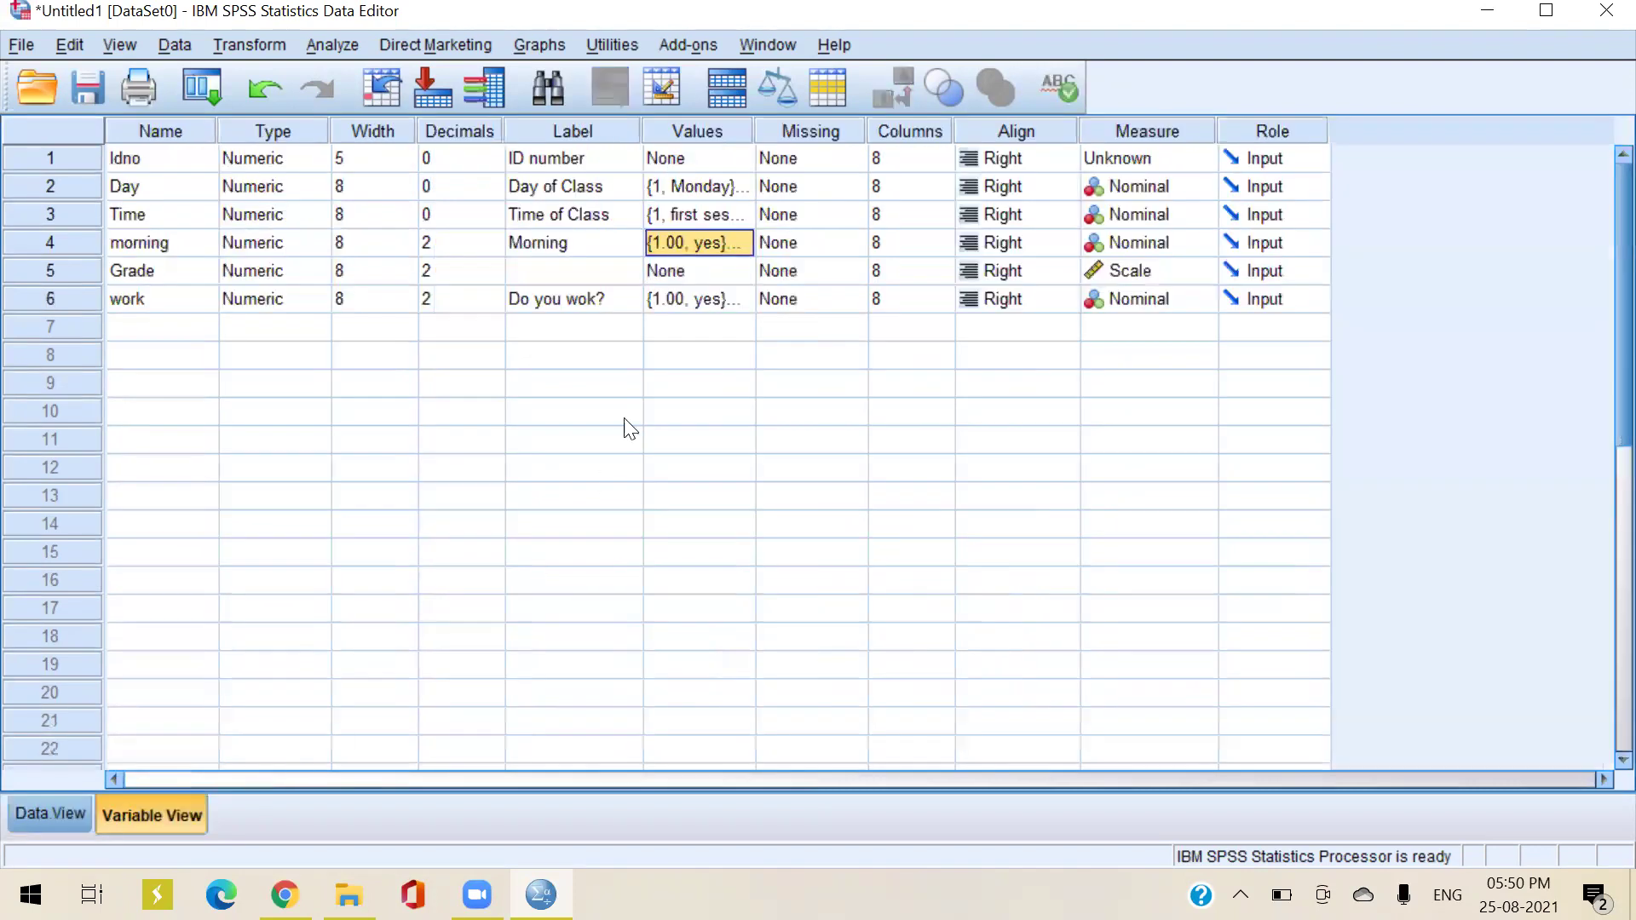
{"action": "left_click", "coordinate": [740, 298]}
{"action": "left_click", "coordinate": [743, 297]}
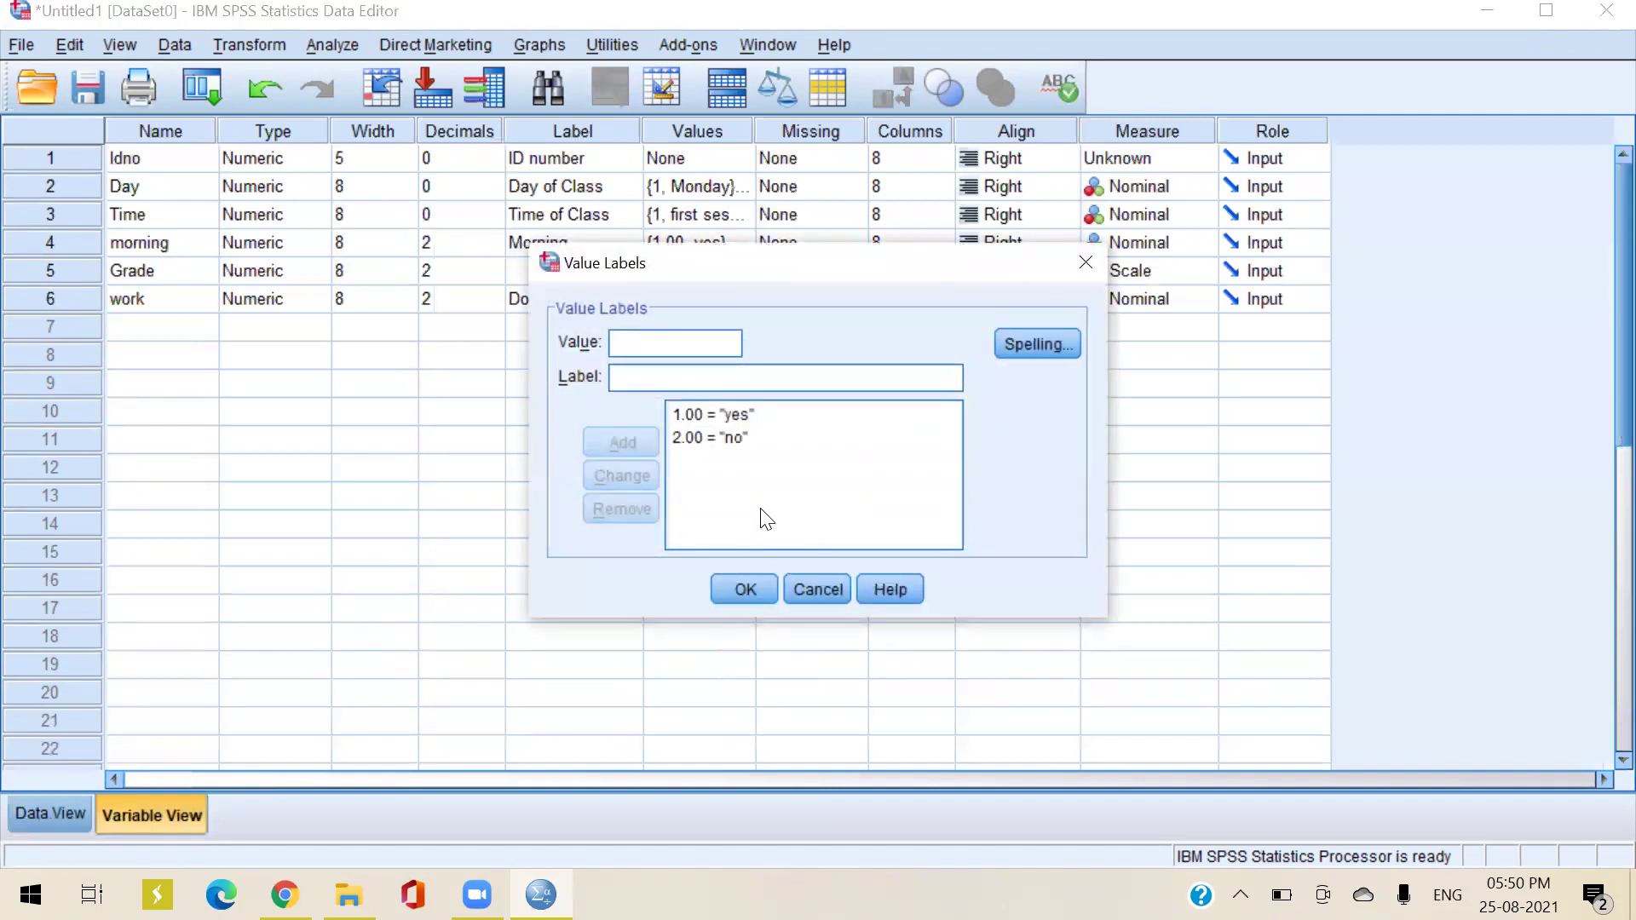
{"action": "left_click", "coordinate": [762, 587]}
{"action": "left_click", "coordinate": [17, 816]}
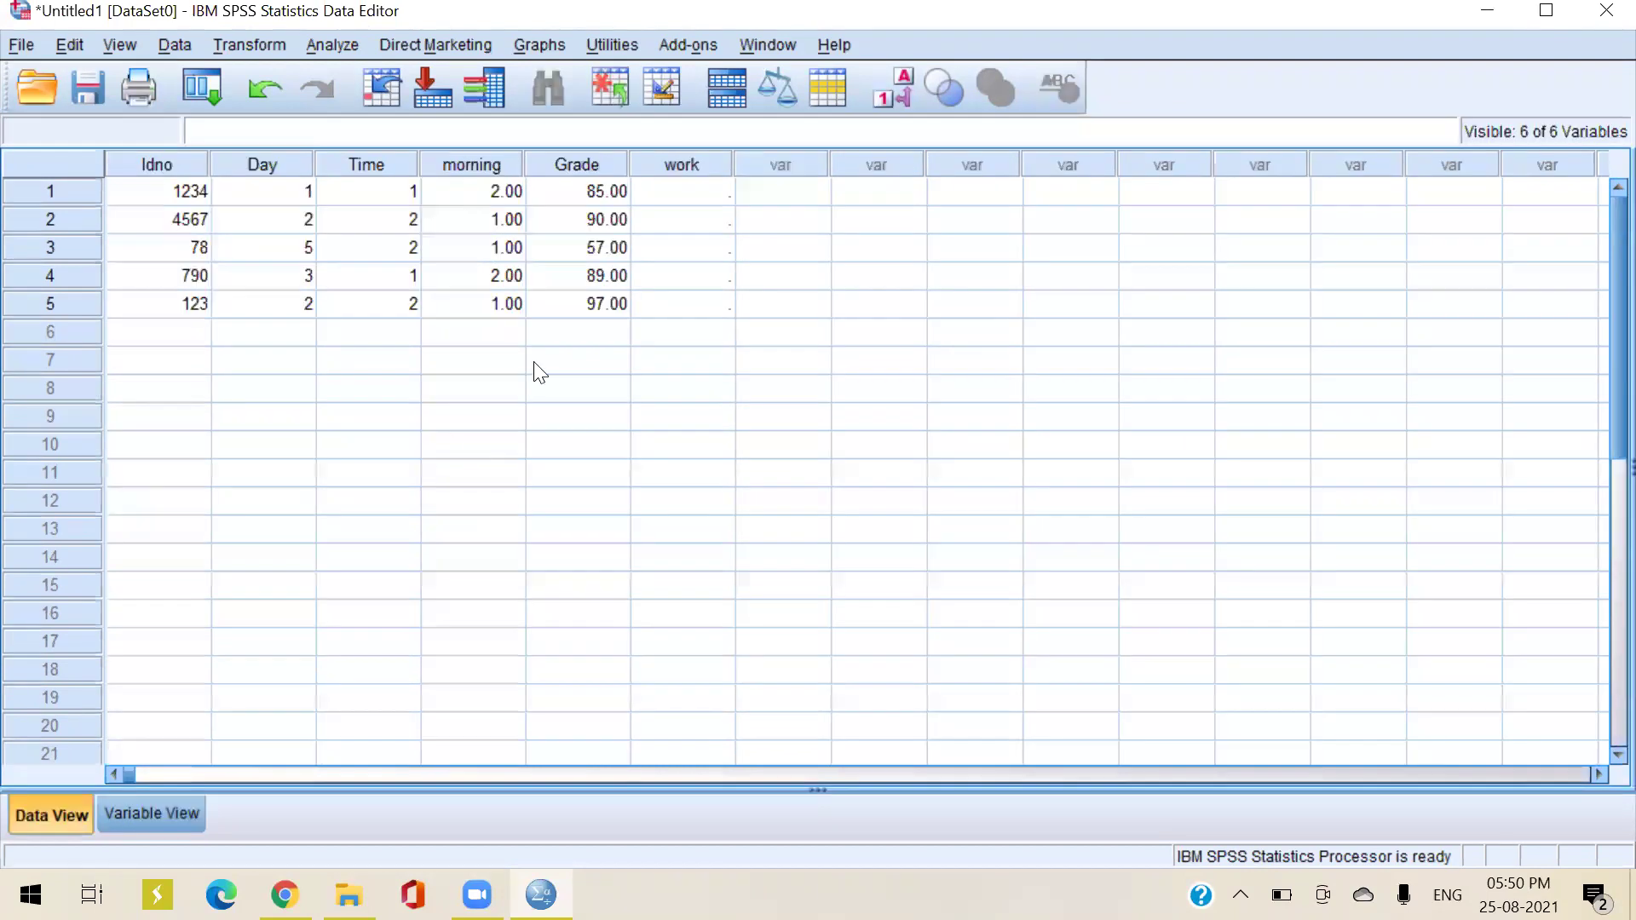
Enter 1, 2, 2, 1 and 2 in the work column for cases 1 to 5
{"action": "left_click", "coordinate": [702, 205]}
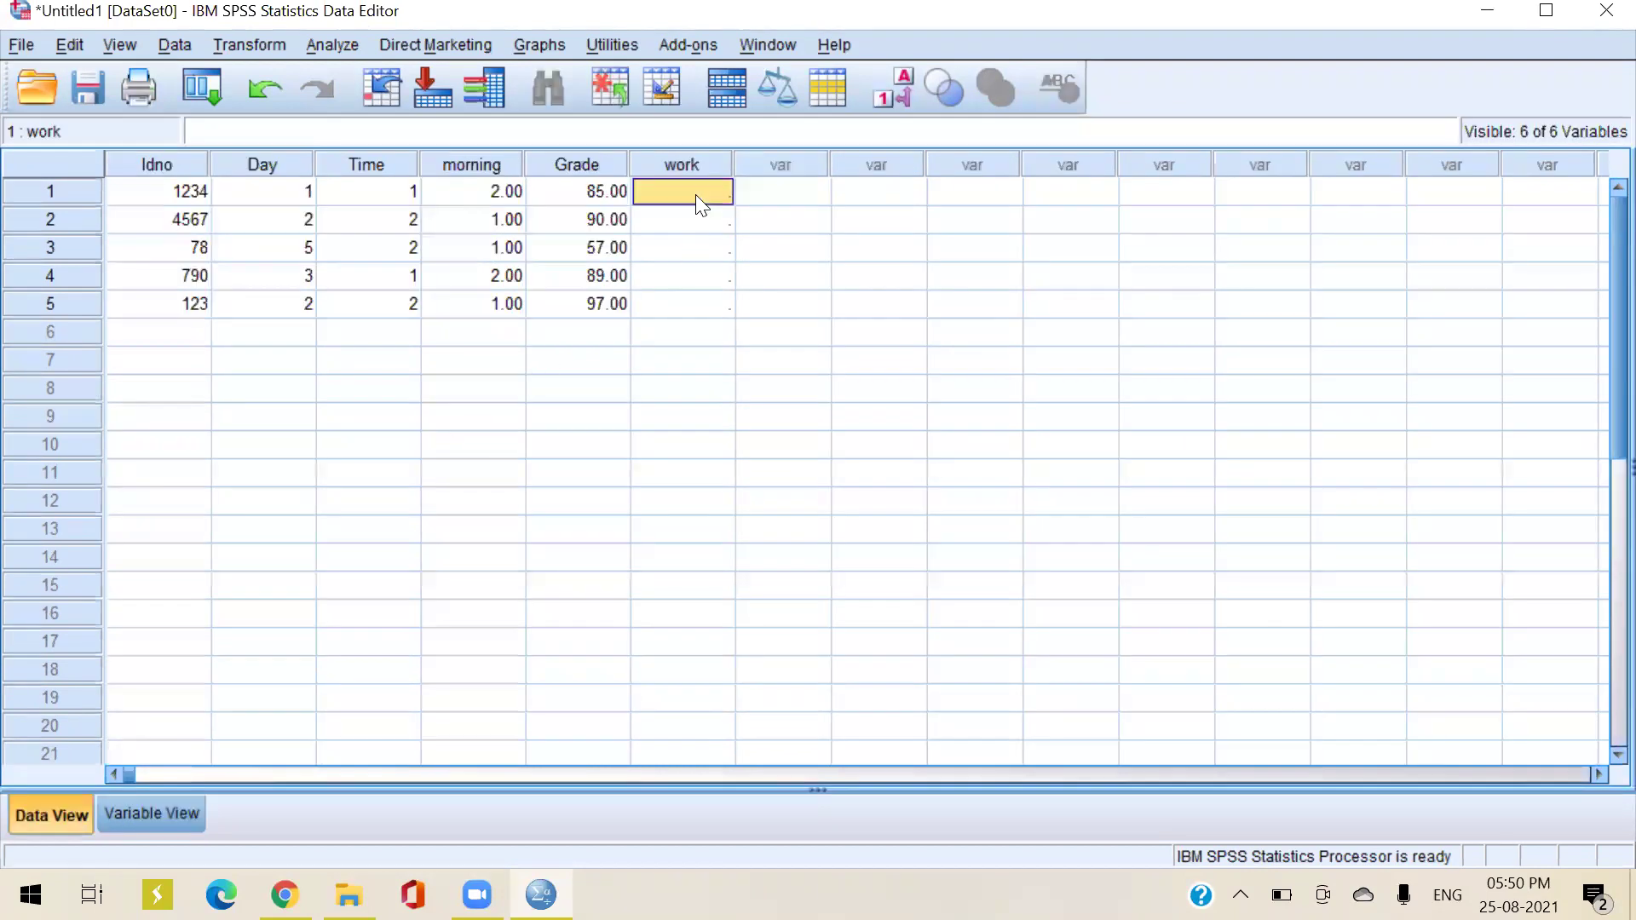
{"action": "type", "text": "1"}
{"action": "left_click", "coordinate": [694, 220]}
{"action": "type", "text": "2"}
{"action": "left_click", "coordinate": [694, 247]}
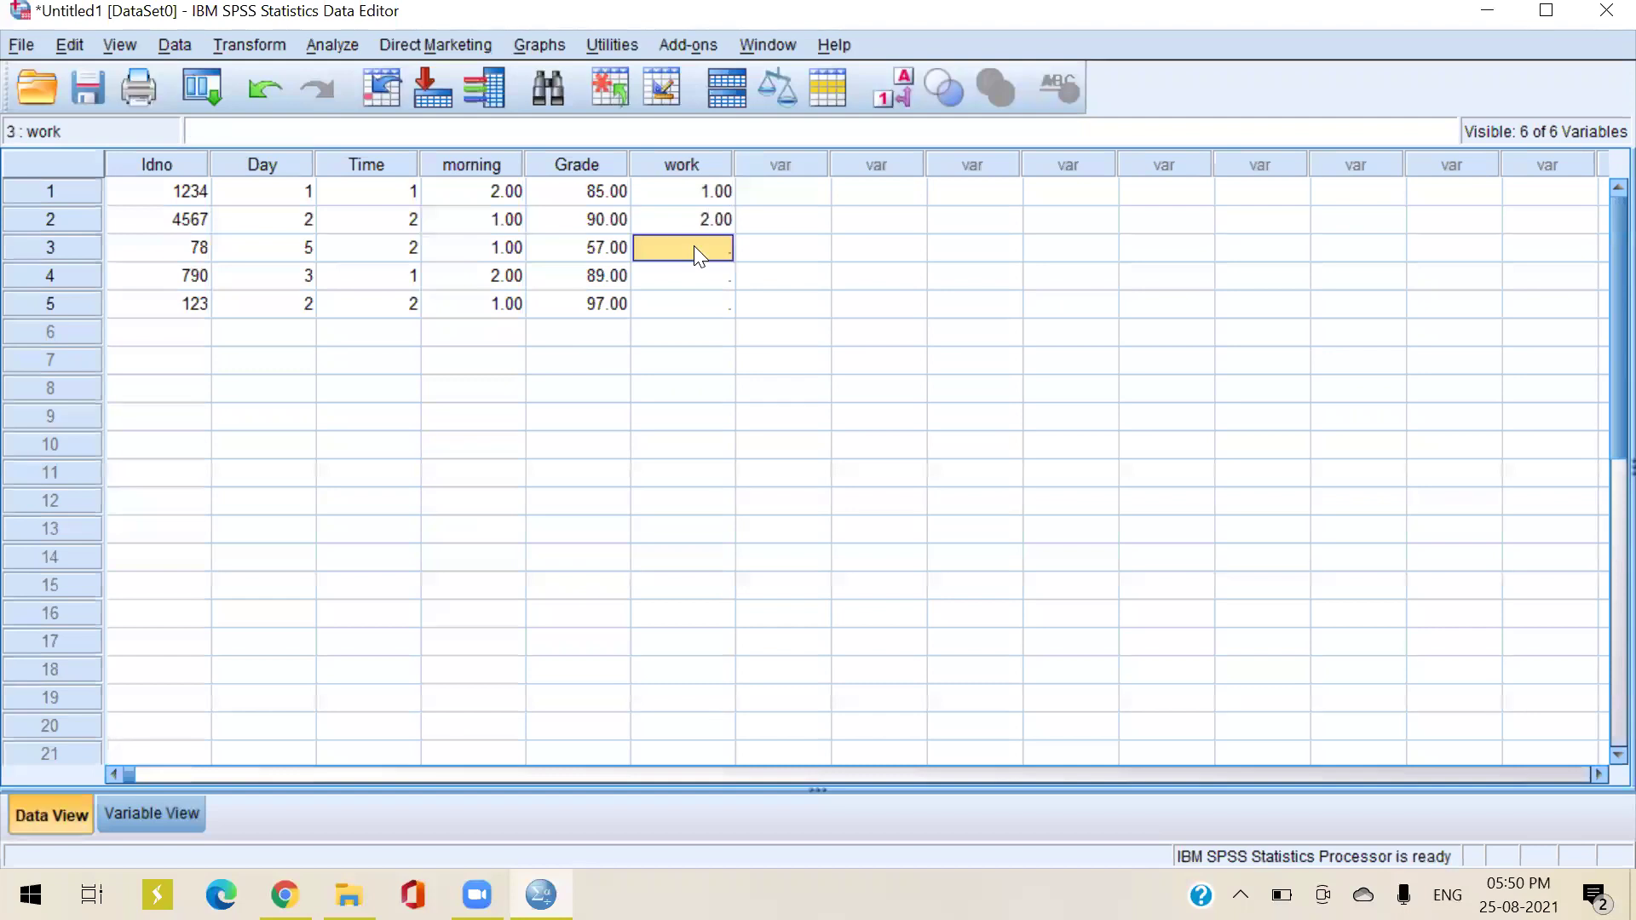
{"action": "type", "text": "2"}
{"action": "left_click", "coordinate": [702, 275]}
{"action": "type", "text": "1"}
{"action": "left_click", "coordinate": [713, 316]}
{"action": "type", "text": "2"}
{"action": "left_click", "coordinate": [701, 445]}
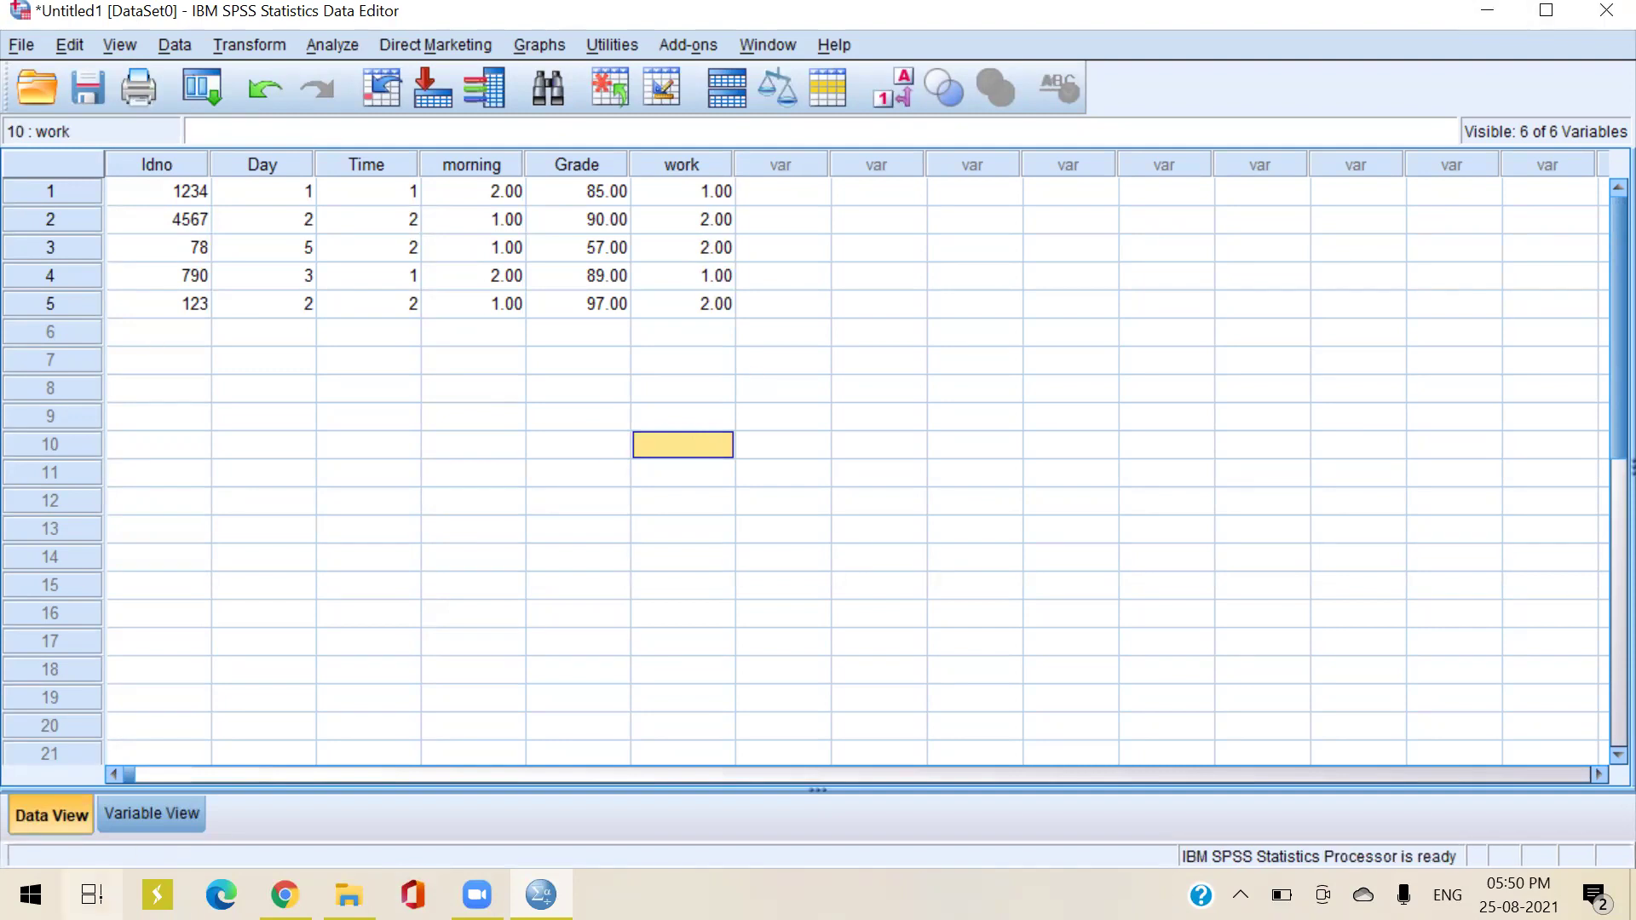
Review the variable definitions, then show value labels in the data sheet and turn them off again
{"action": "left_click", "coordinate": [184, 818]}
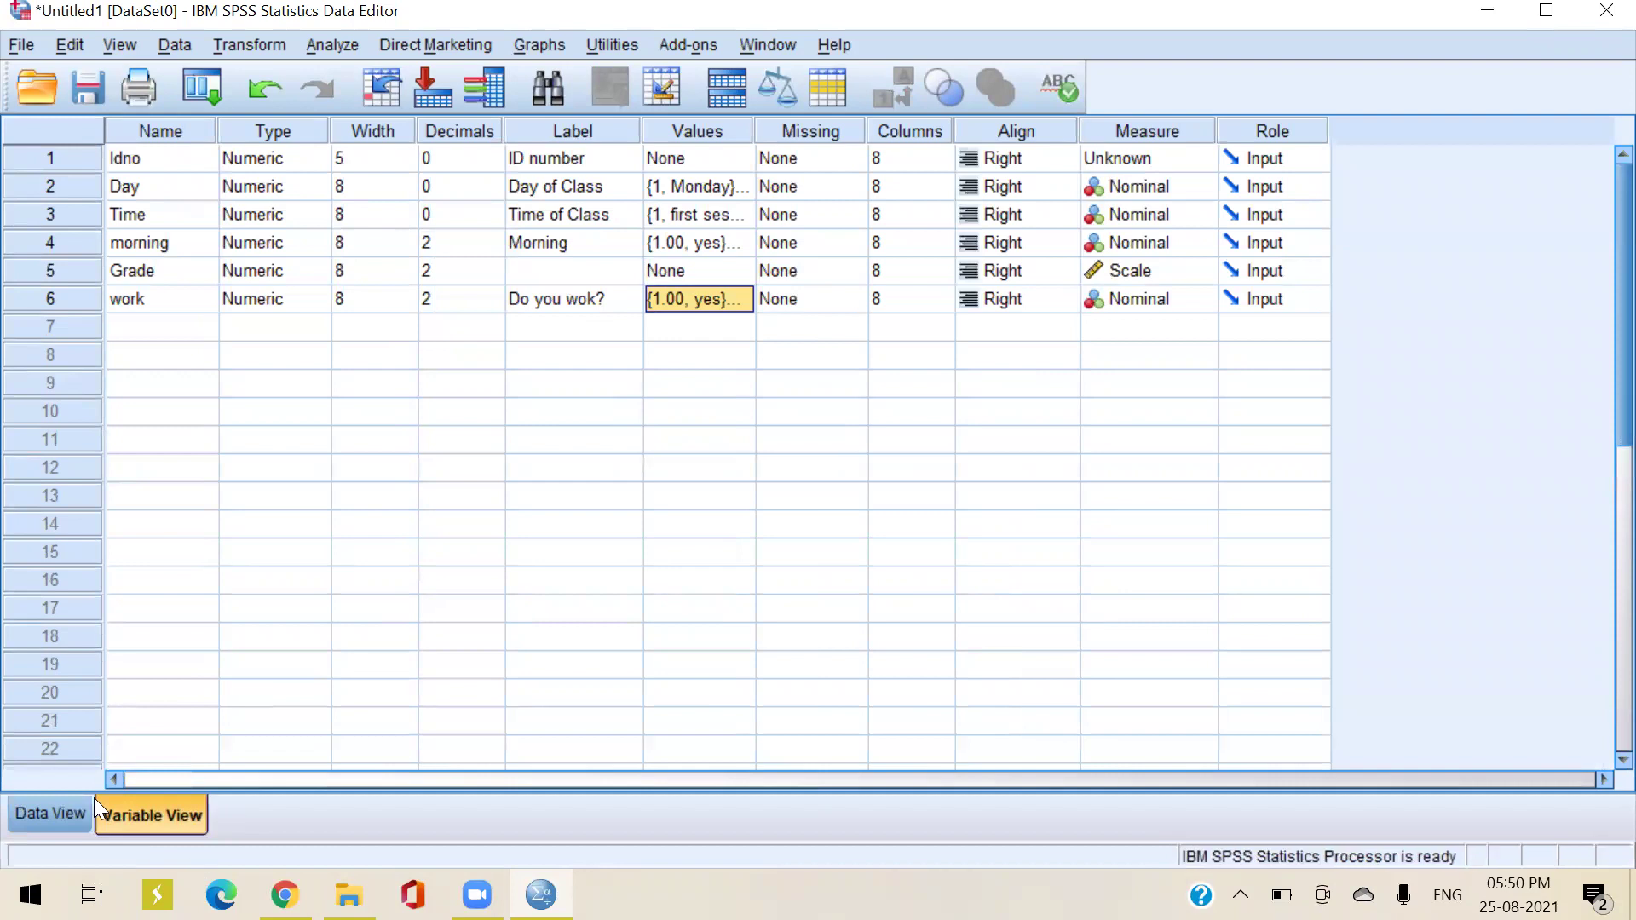
{"action": "left_click", "coordinate": [65, 820]}
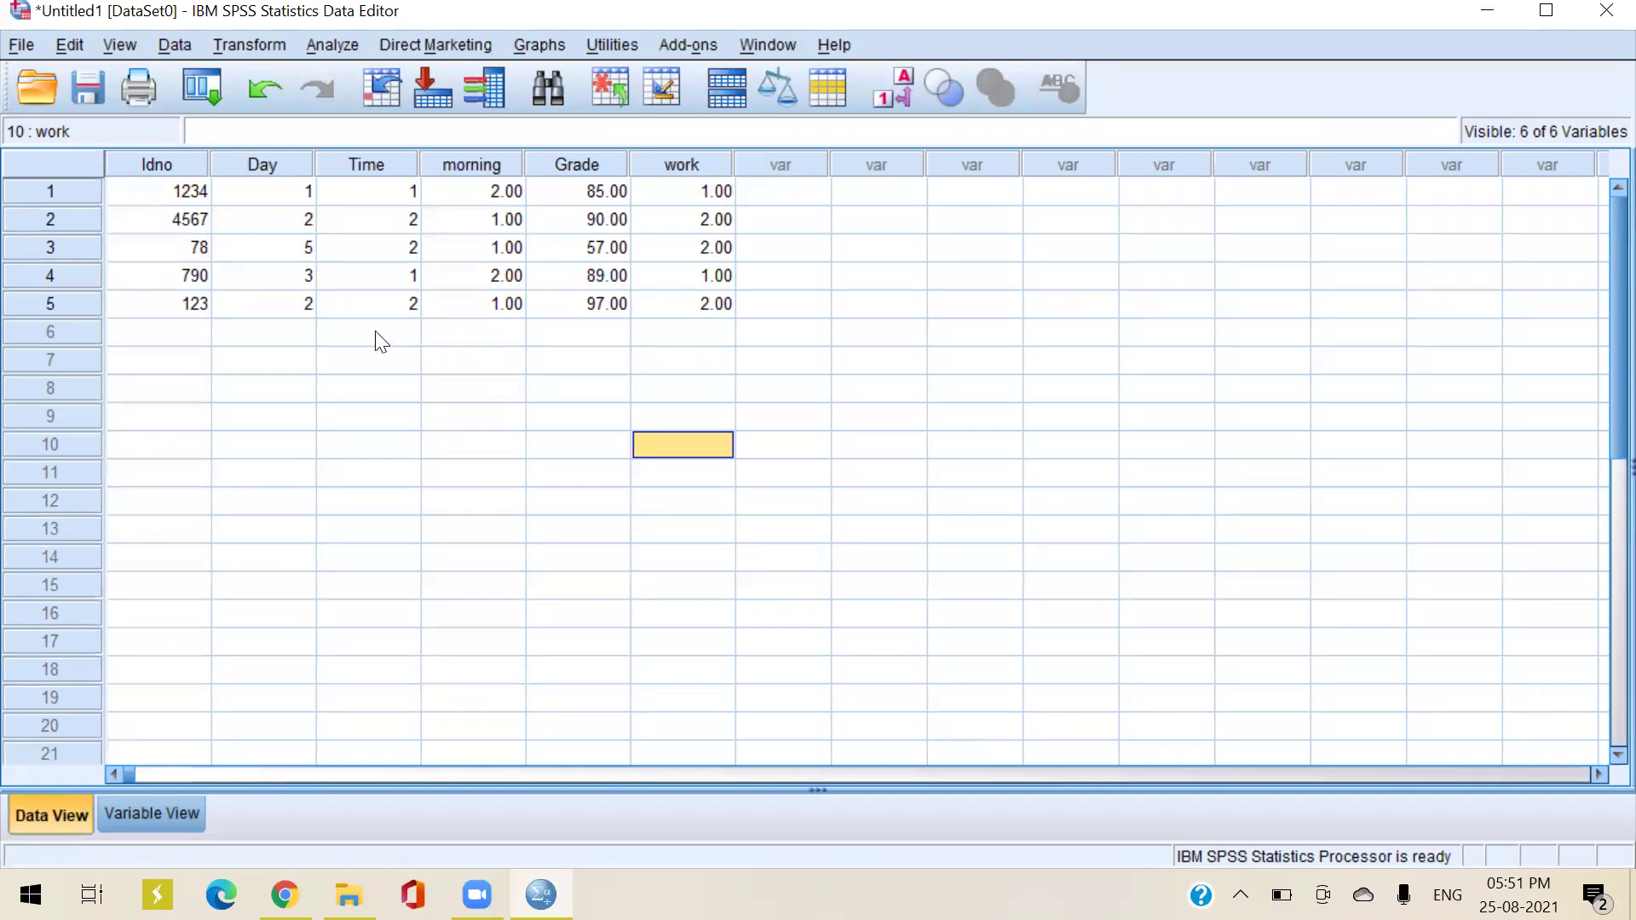
{"action": "left_click", "coordinate": [132, 47]}
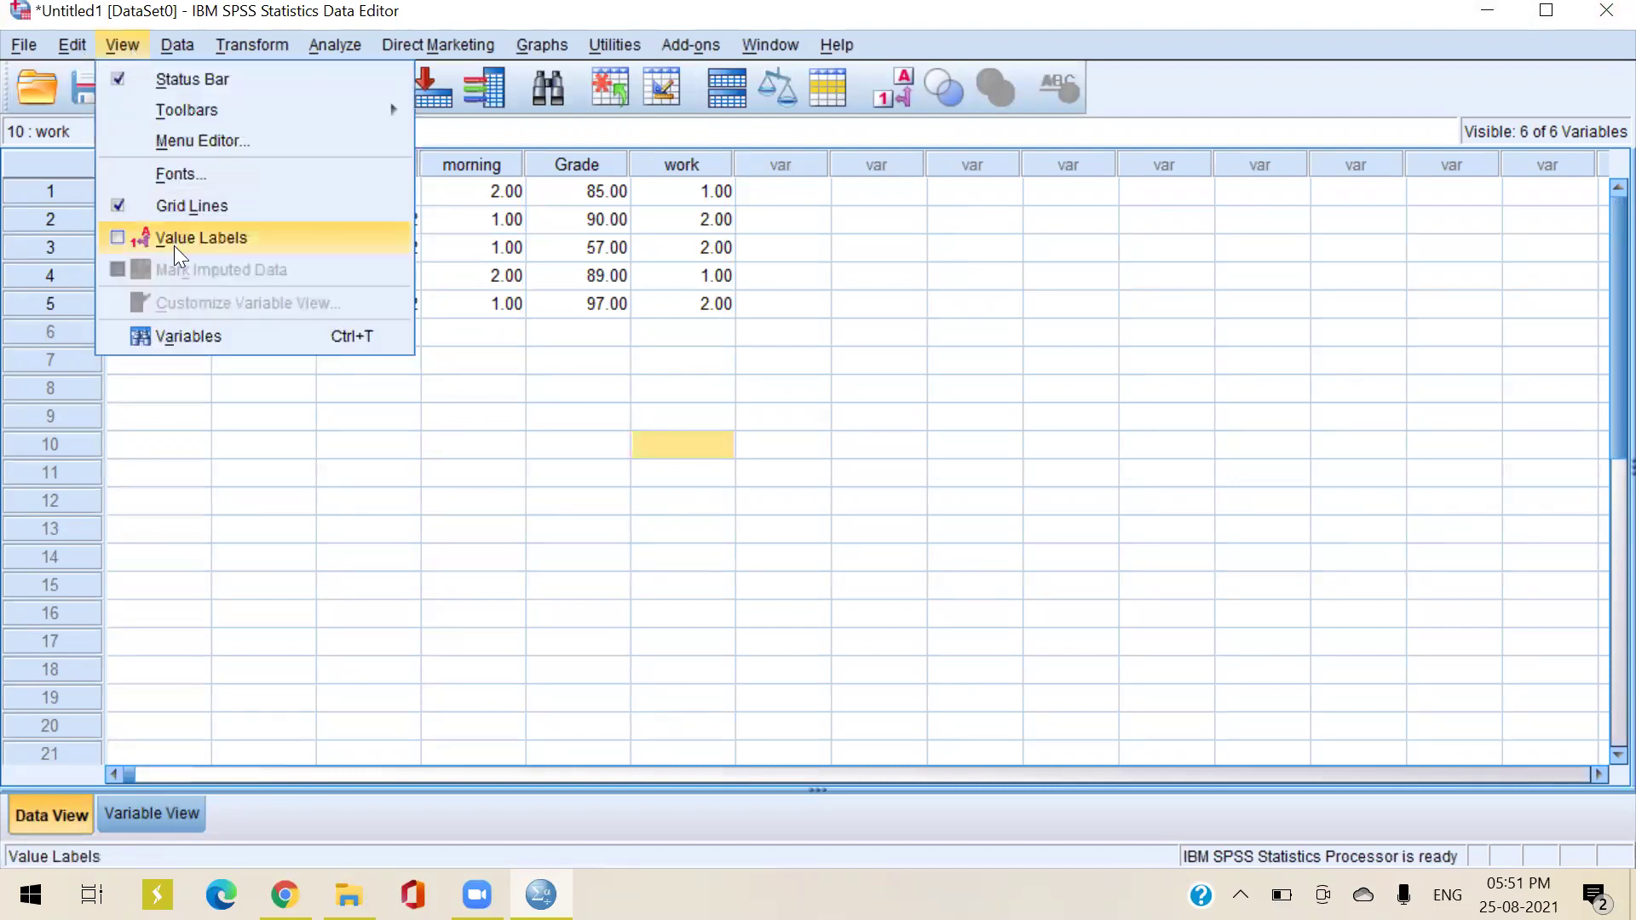
{"action": "left_click", "coordinate": [198, 242]}
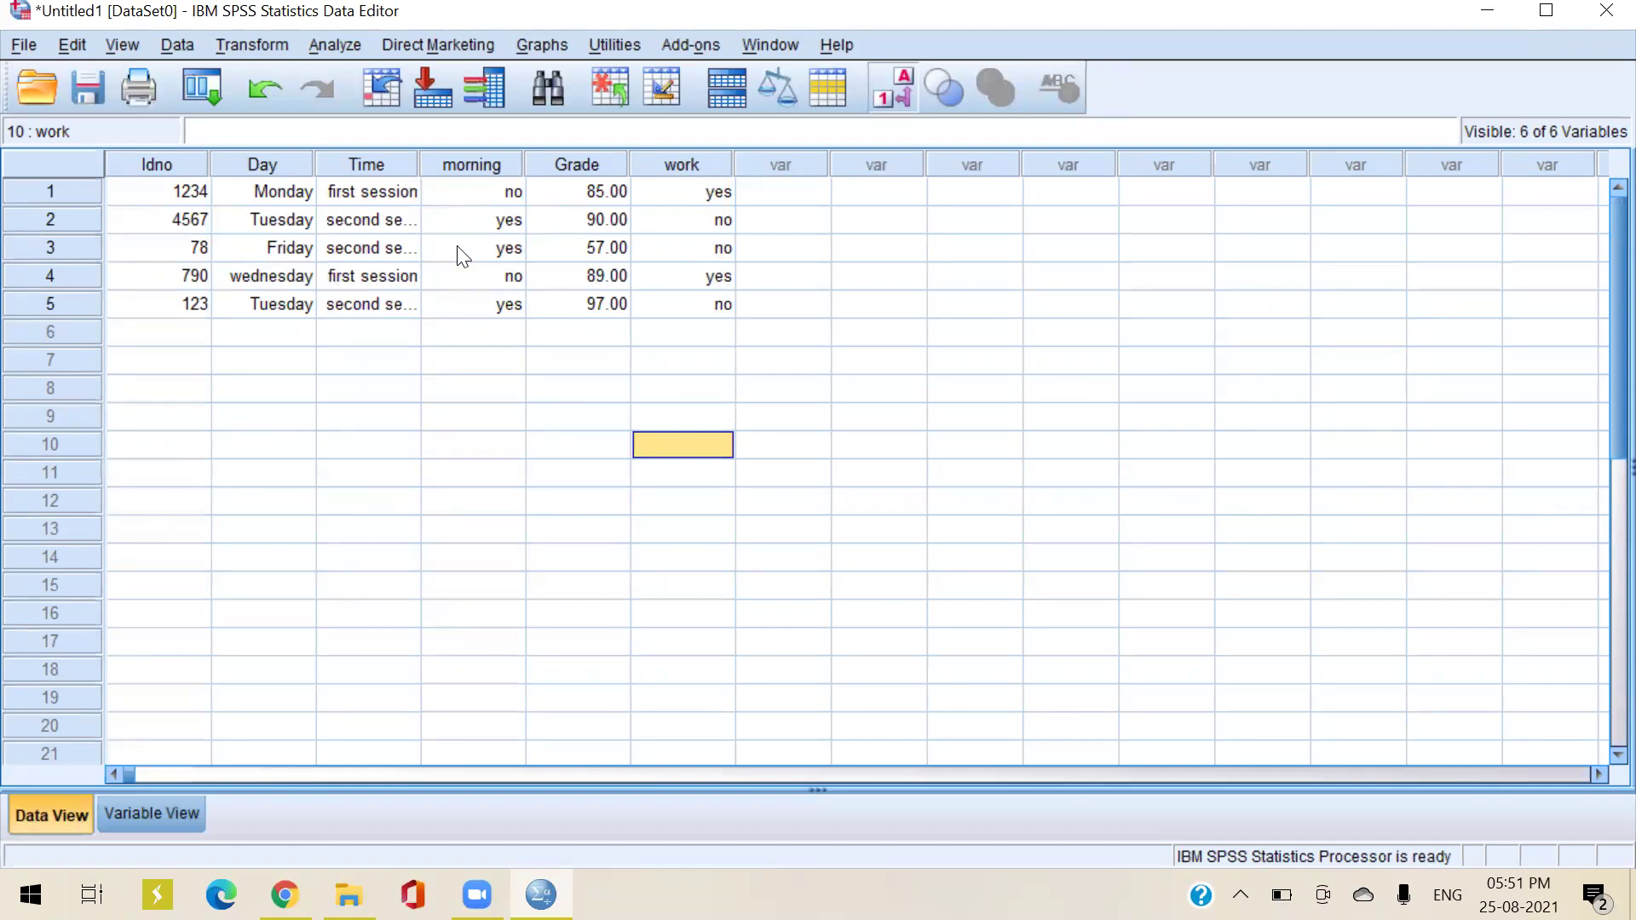
{"action": "left_click", "coordinate": [124, 42]}
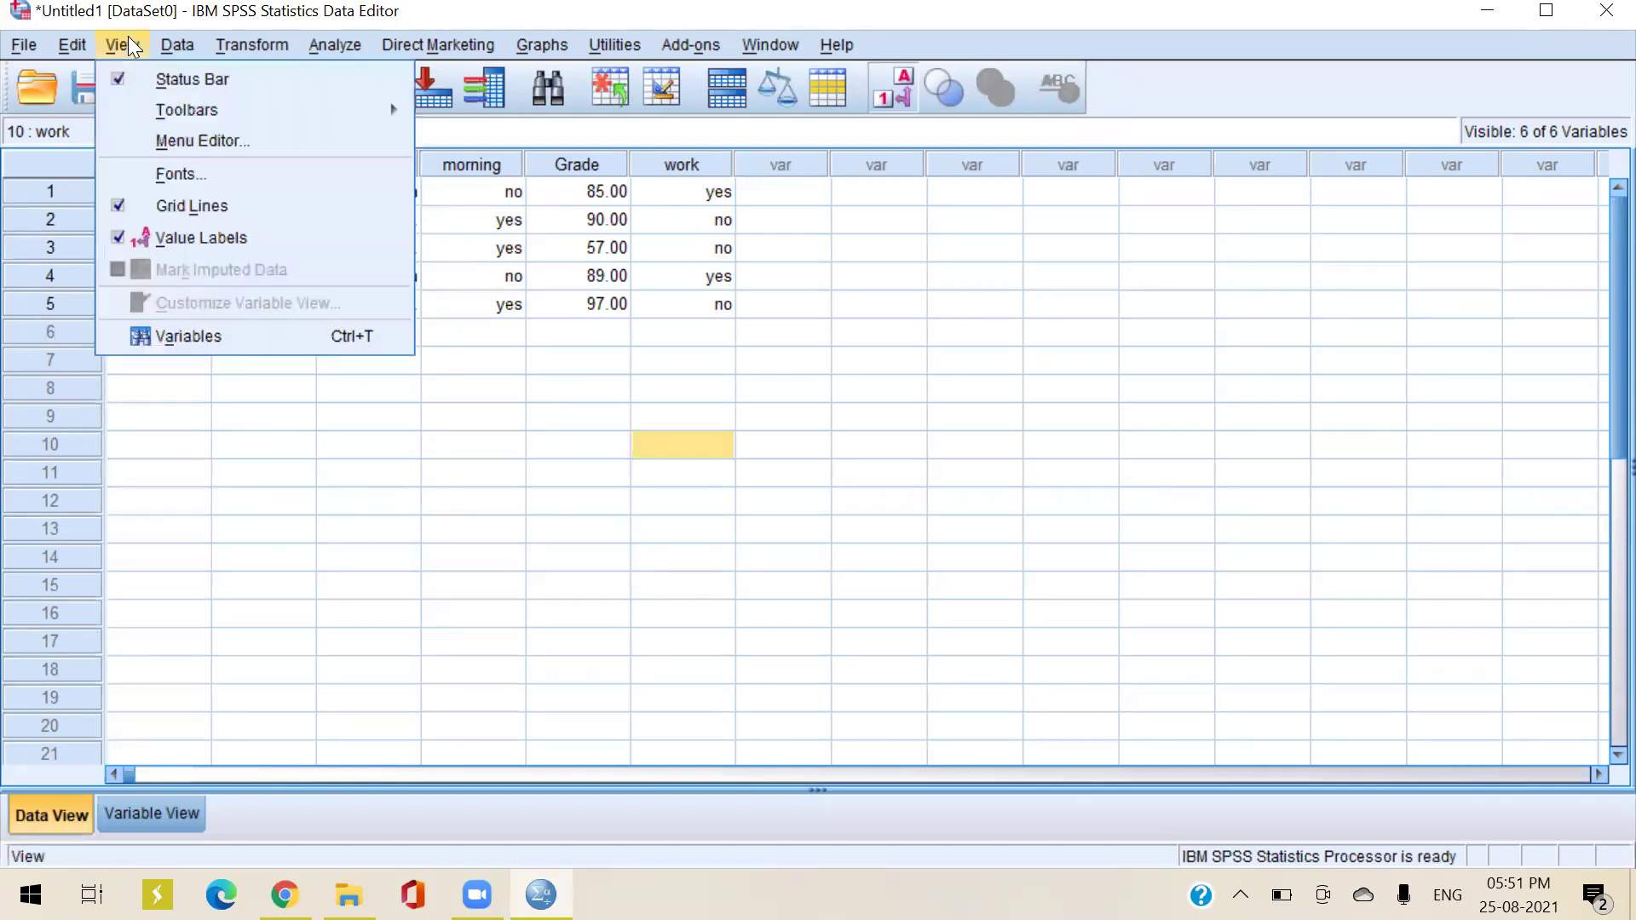
{"action": "left_click", "coordinate": [156, 243]}
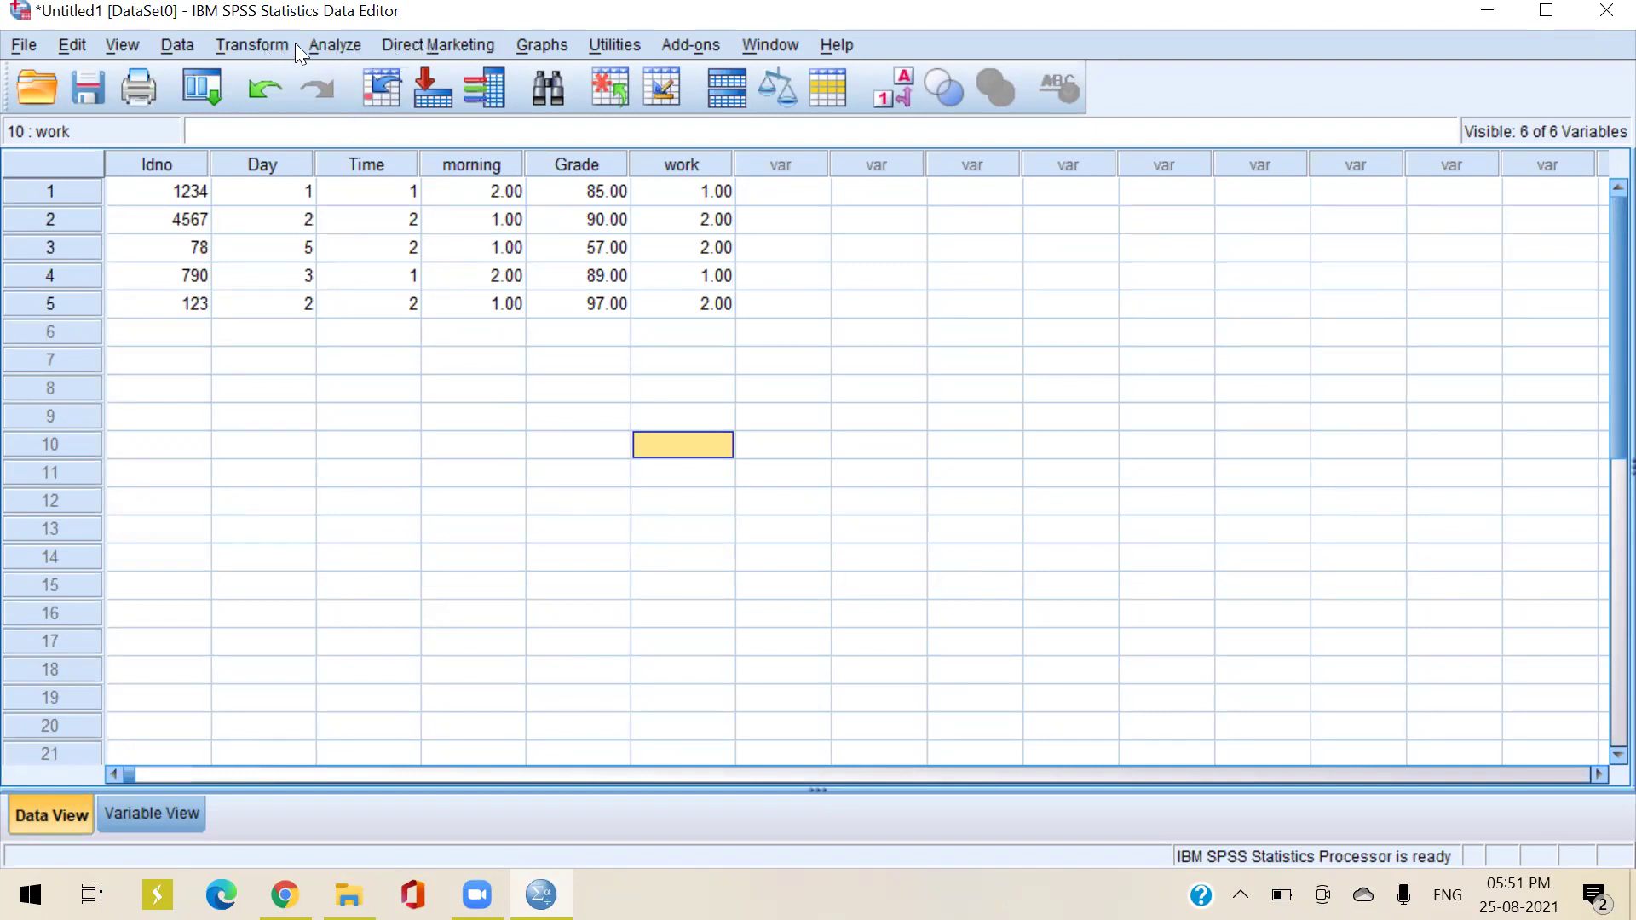
Start a Descriptives analysis and add ID number and Day of Class as its variables
{"action": "left_click", "coordinate": [325, 46]}
{"action": "mouse_move", "coordinate": [362, 104]}
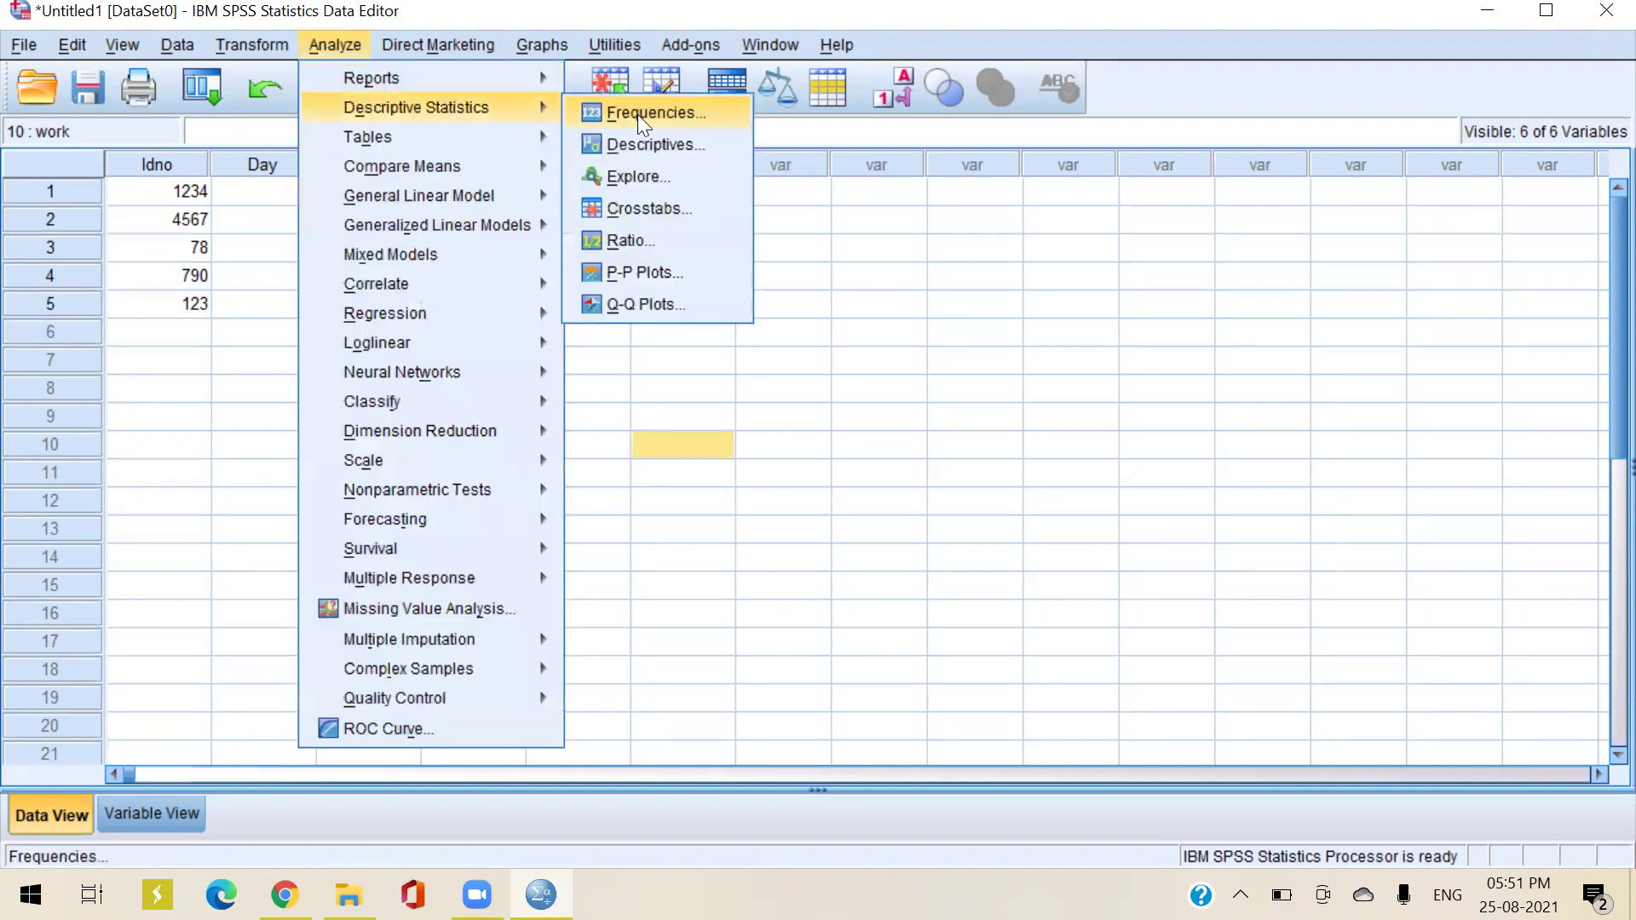
{"action": "left_click", "coordinate": [646, 143]}
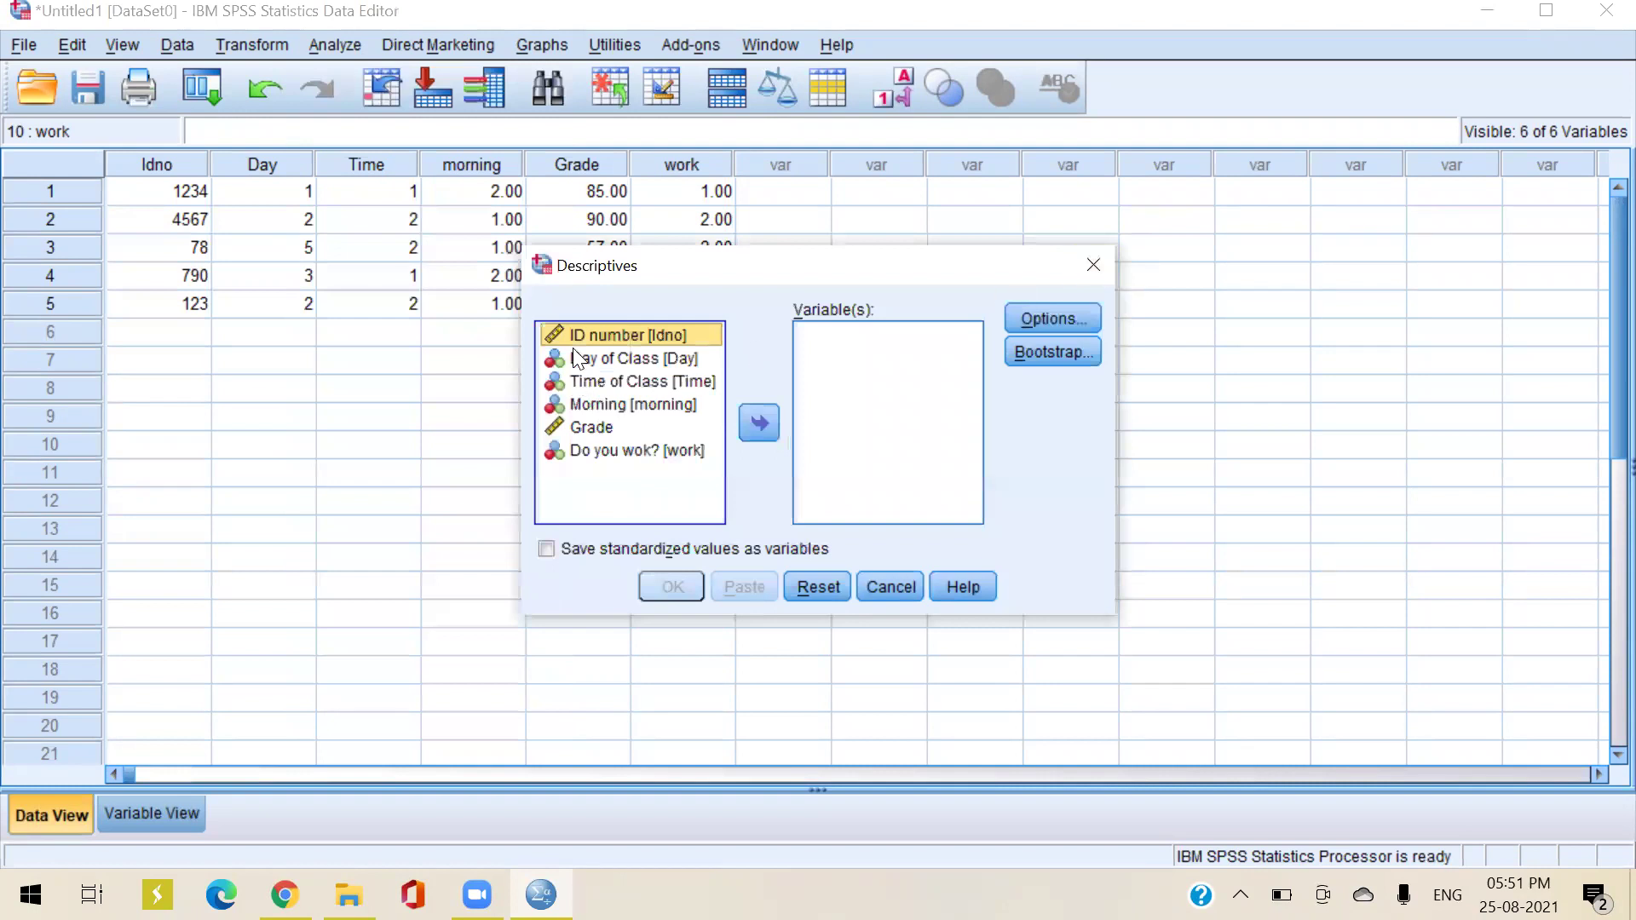
{"action": "left_click_drag", "start_coordinate": [578, 332], "coordinate": [801, 341]}
{"action": "left_click_drag", "start_coordinate": [578, 333], "coordinate": [814, 361]}
Include the sum among the statistics reported by the Descriptives analysis
{"action": "left_click", "coordinate": [1036, 319]}
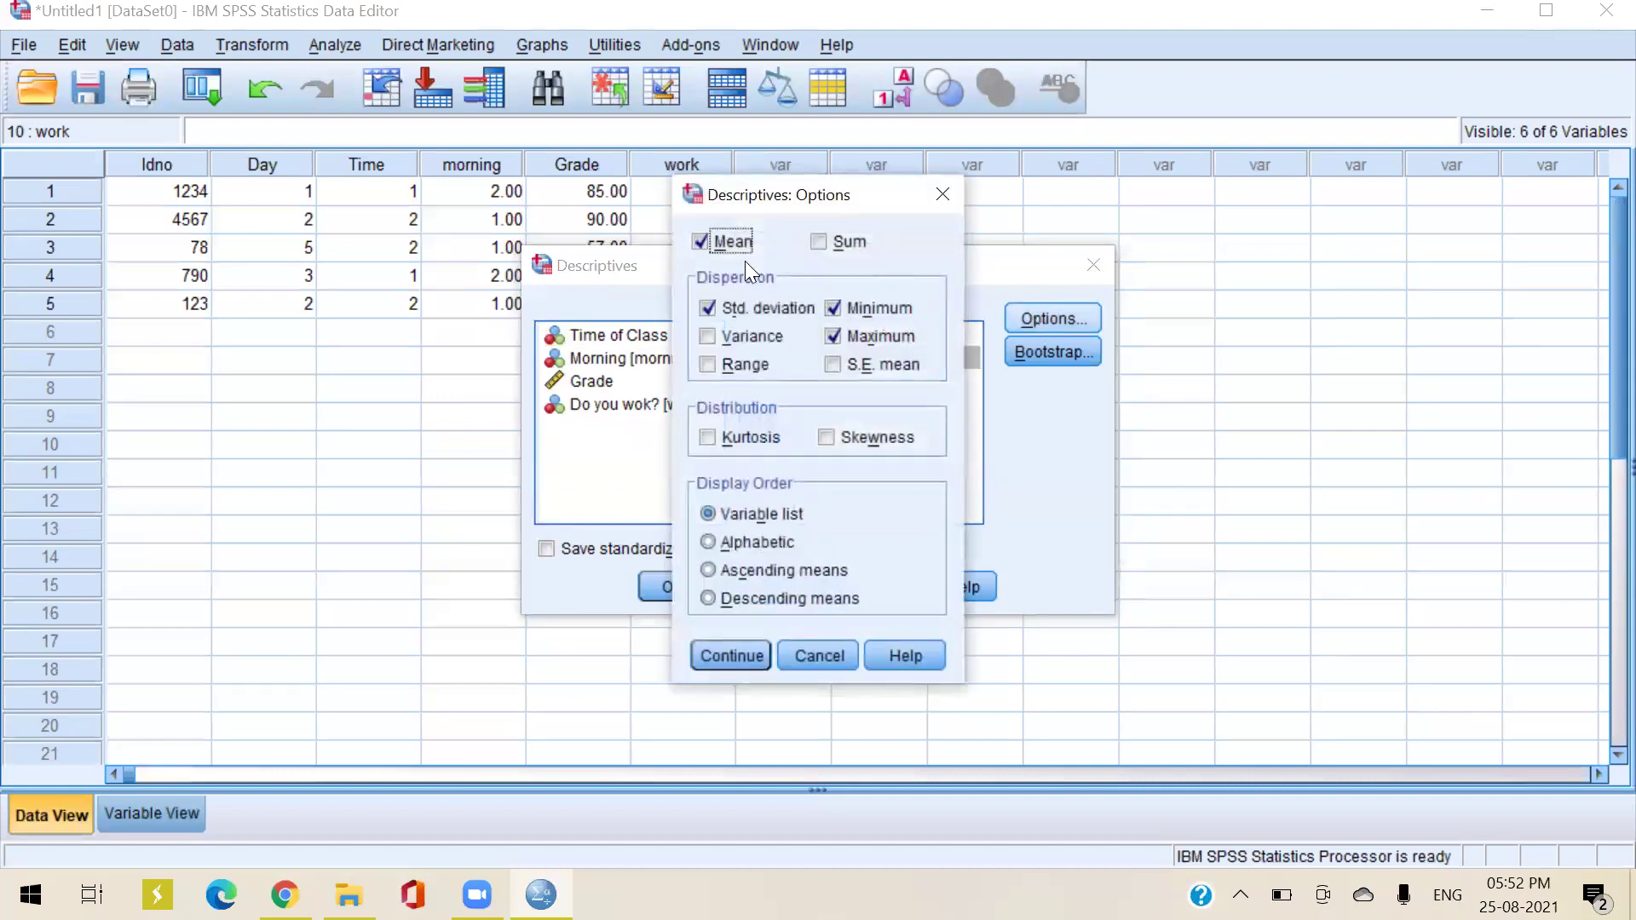
{"action": "left_click", "coordinate": [818, 241]}
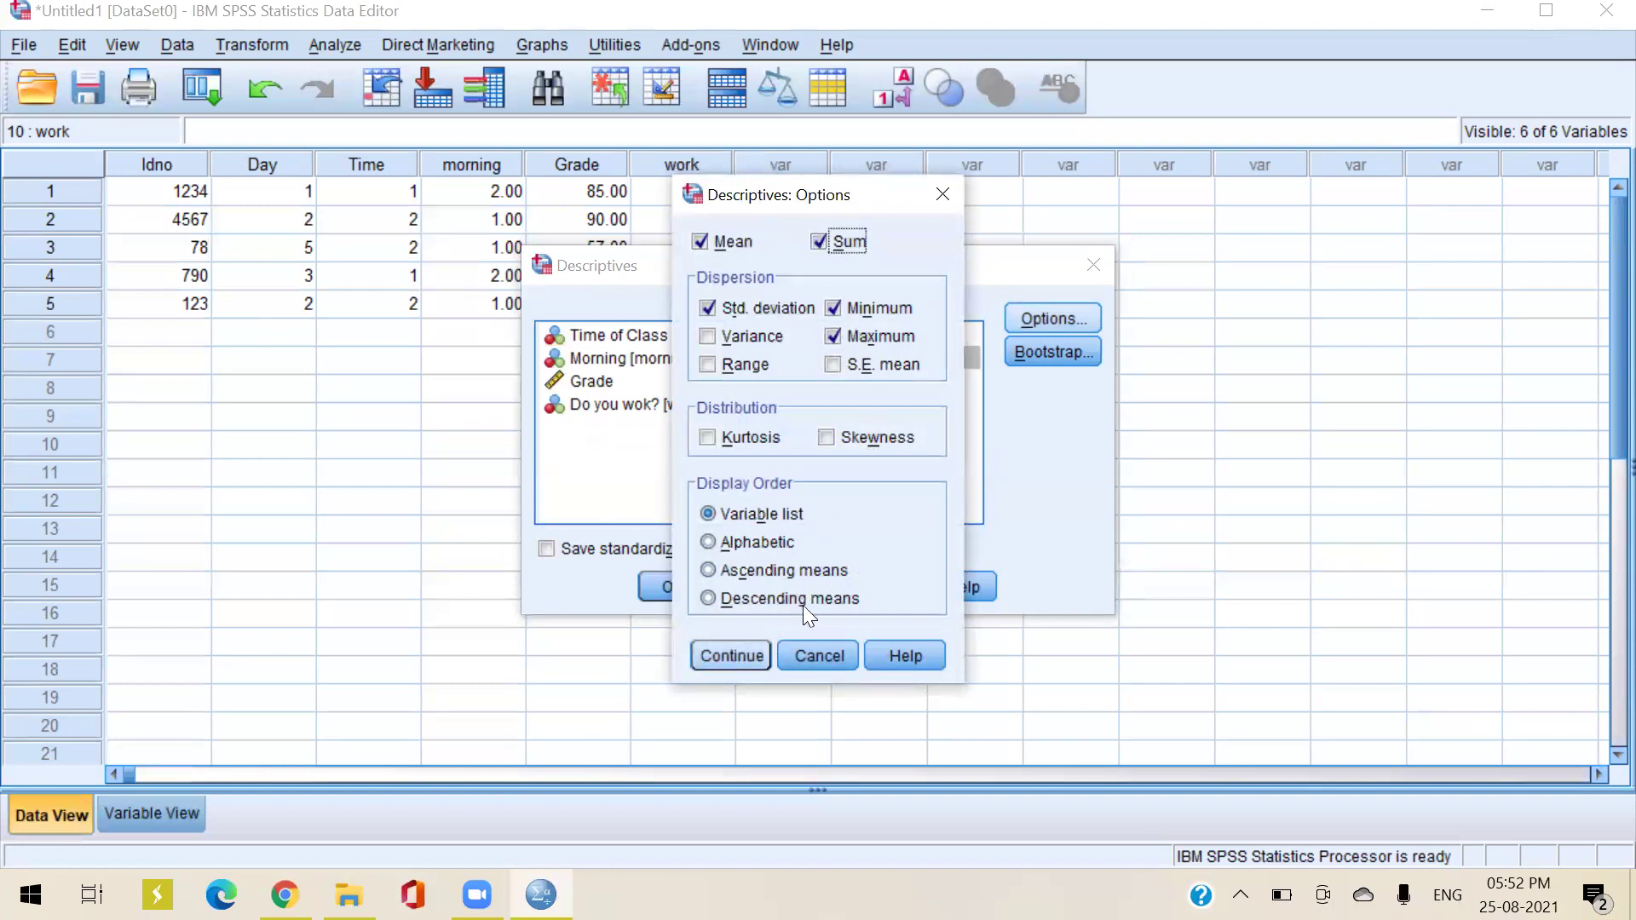
{"action": "left_click", "coordinate": [754, 651]}
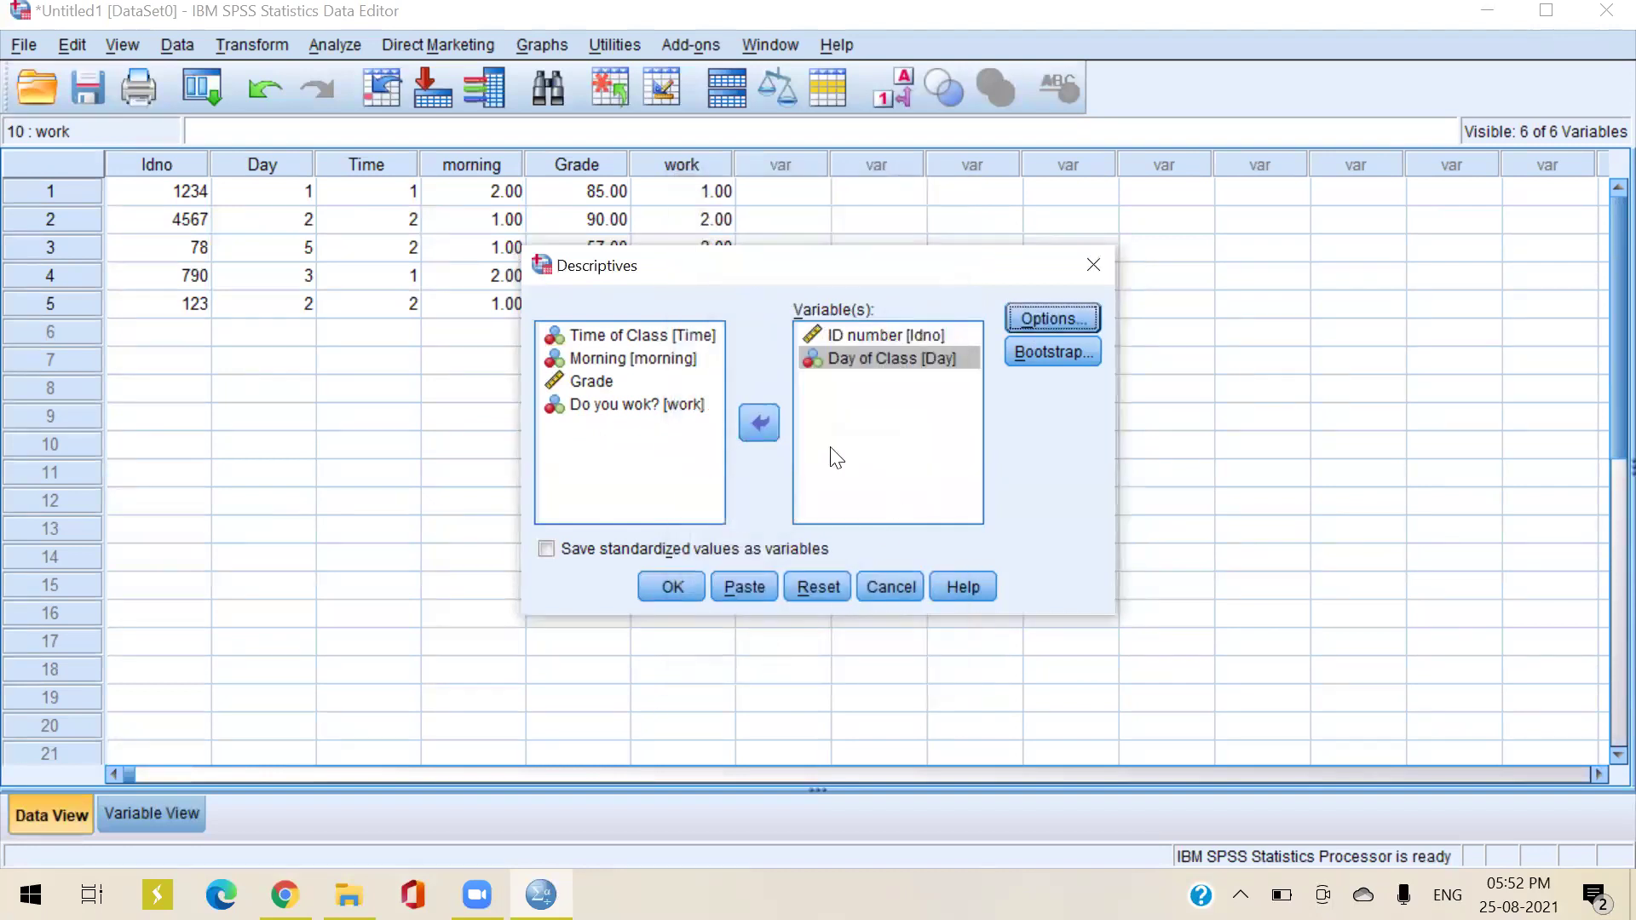
Add Grade to the analysed variables and run the Descriptives analysis
{"action": "left_click", "coordinate": [889, 466]}
{"action": "left_click_drag", "start_coordinate": [594, 390], "coordinate": [833, 400]}
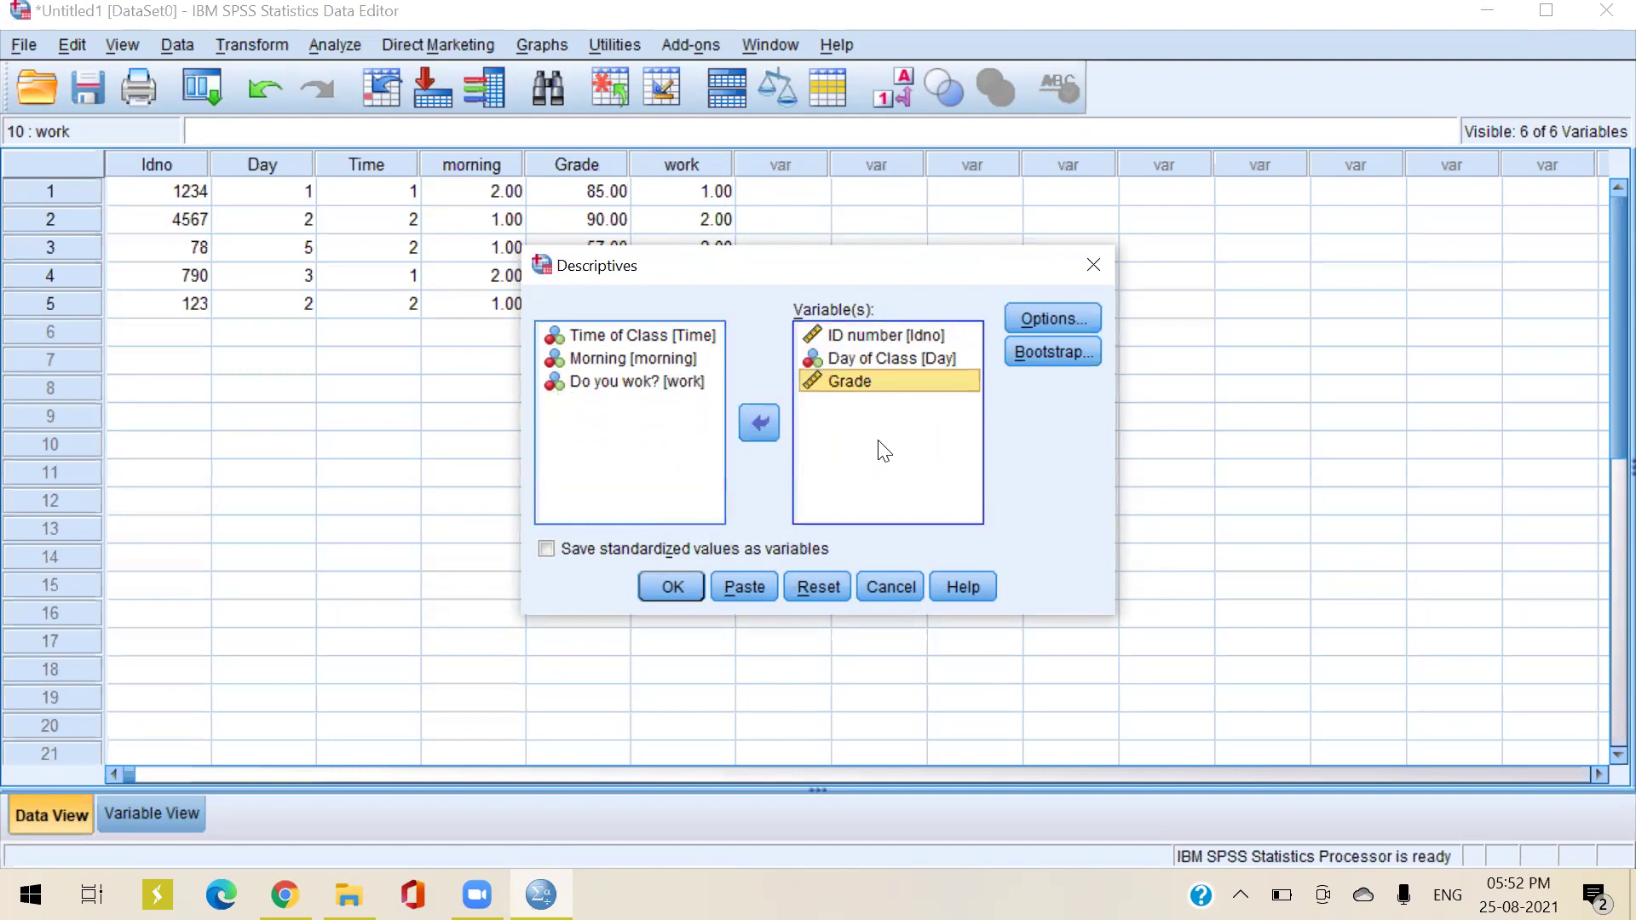
{"action": "left_click", "coordinate": [658, 592]}
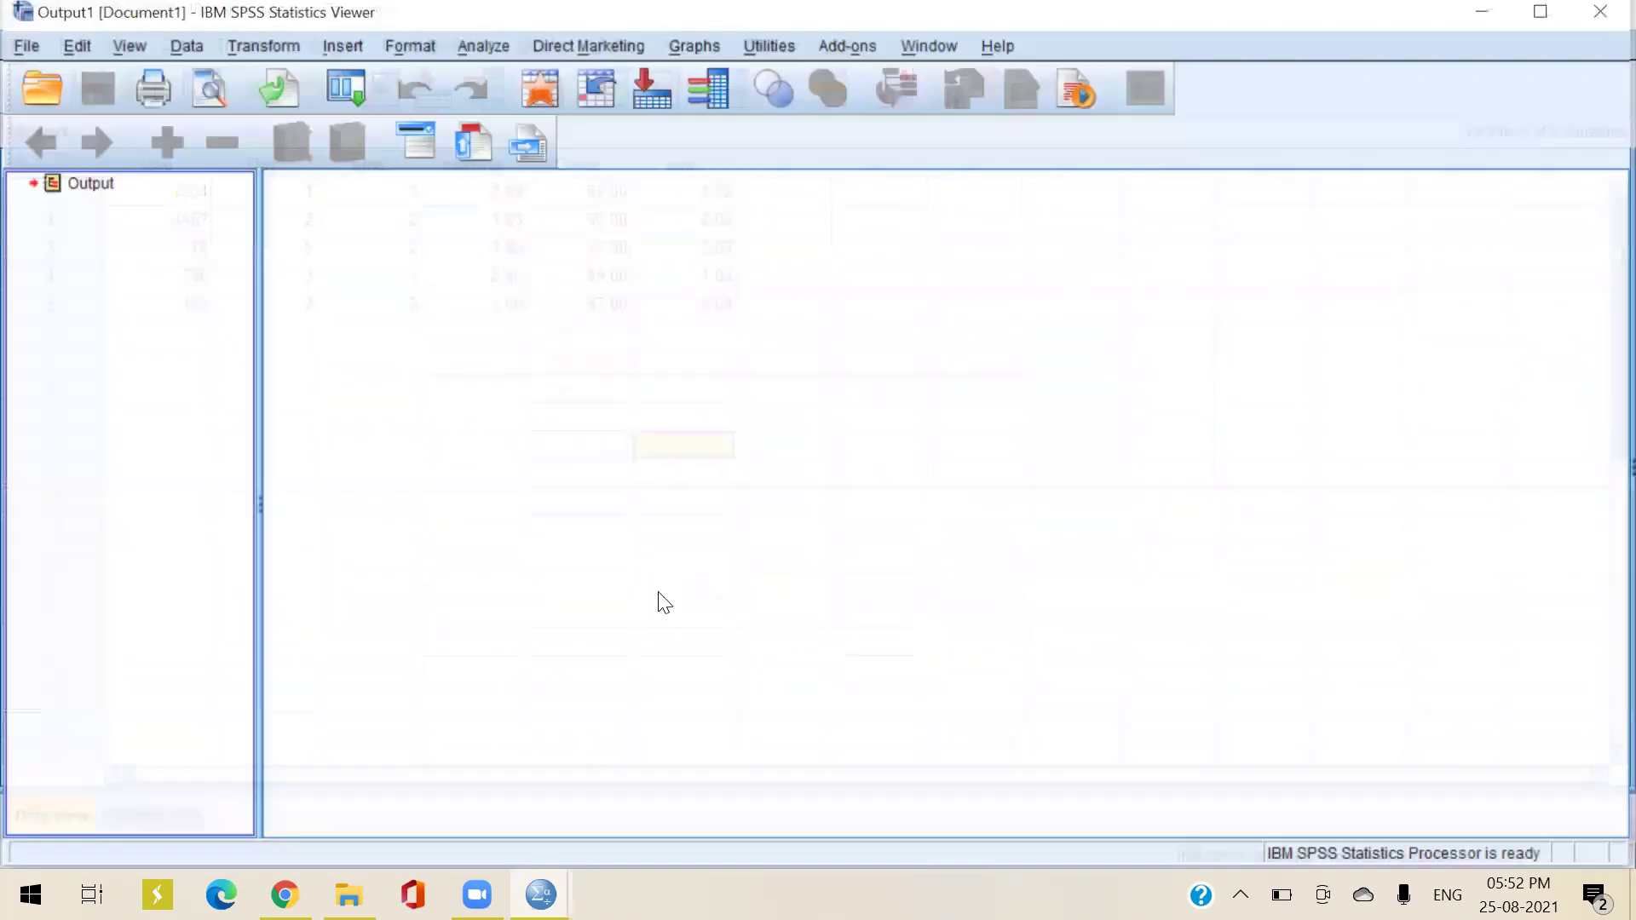
Examine the Descriptive Statistics table for ID number, Day of Class and Grade, and close the output document
{"action": "left_click", "coordinate": [337, 479]}
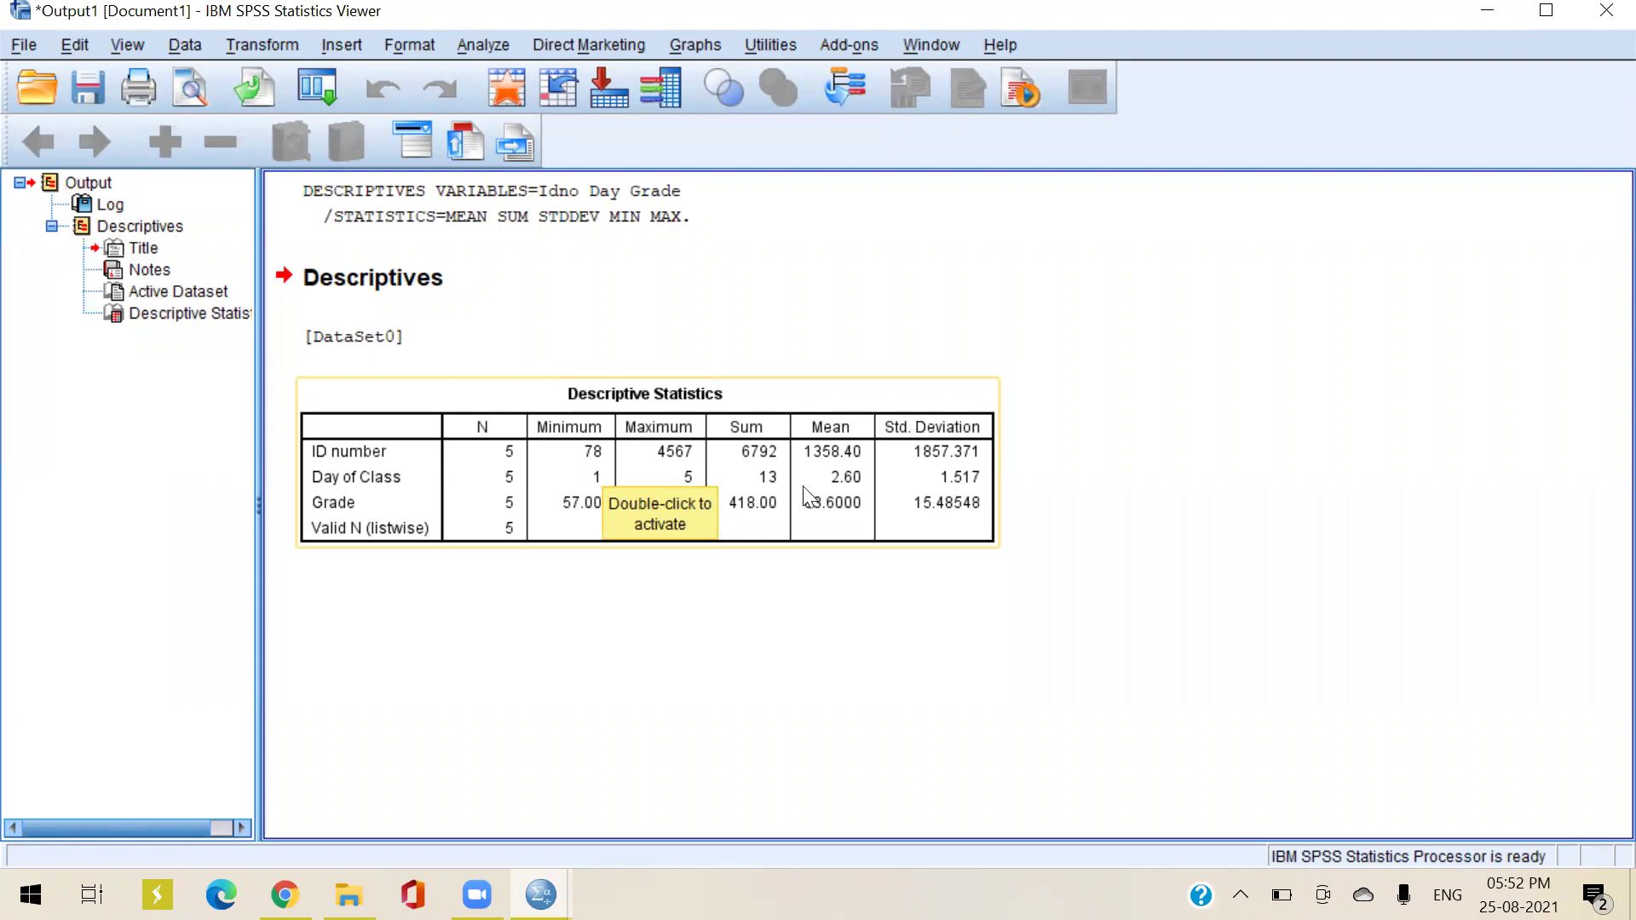
{"action": "left_click", "coordinate": [674, 510]}
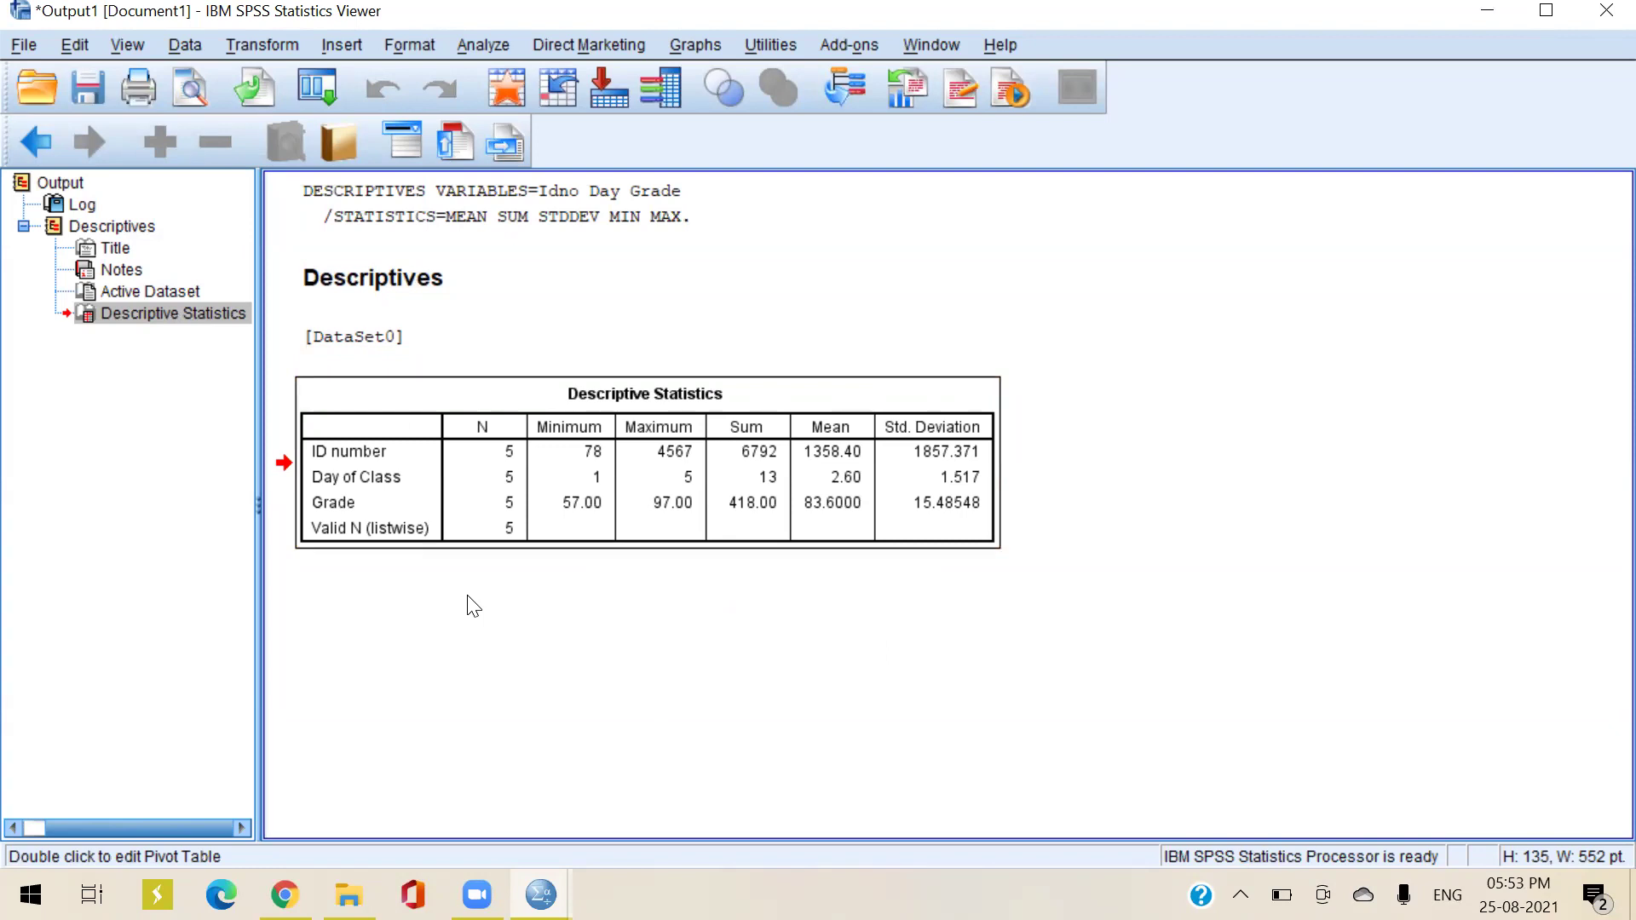
{"action": "left_click", "coordinate": [1604, 10]}
{"action": "left_click", "coordinate": [818, 481]}
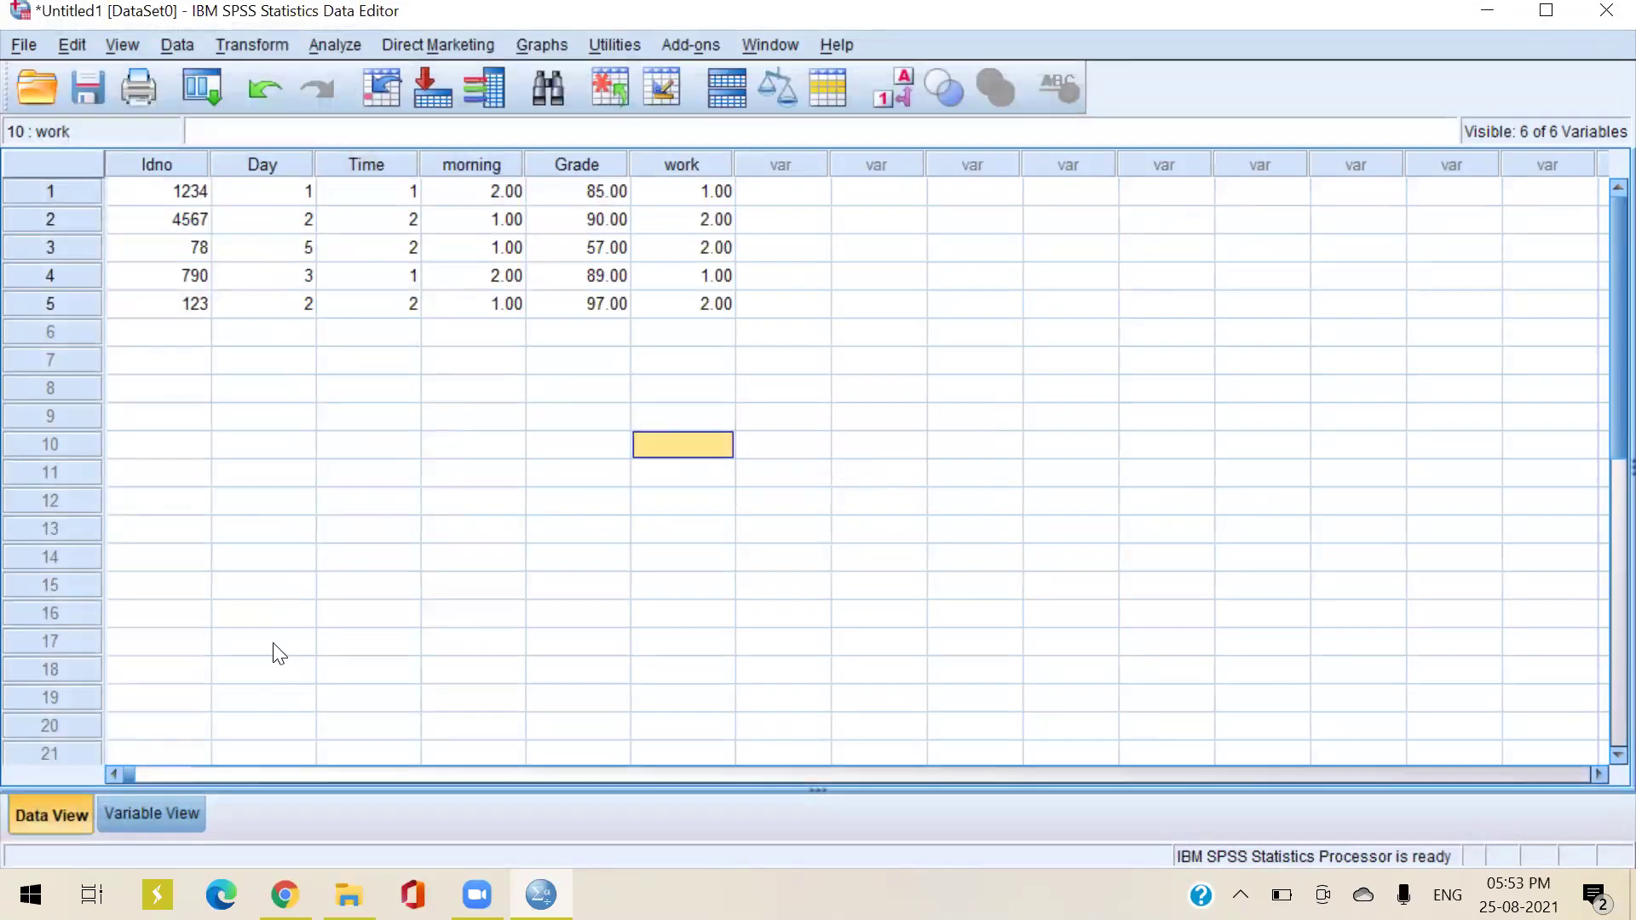
Browse the F: drive and its College folder for an SPSS data file to open
{"action": "left_click", "coordinate": [40, 85]}
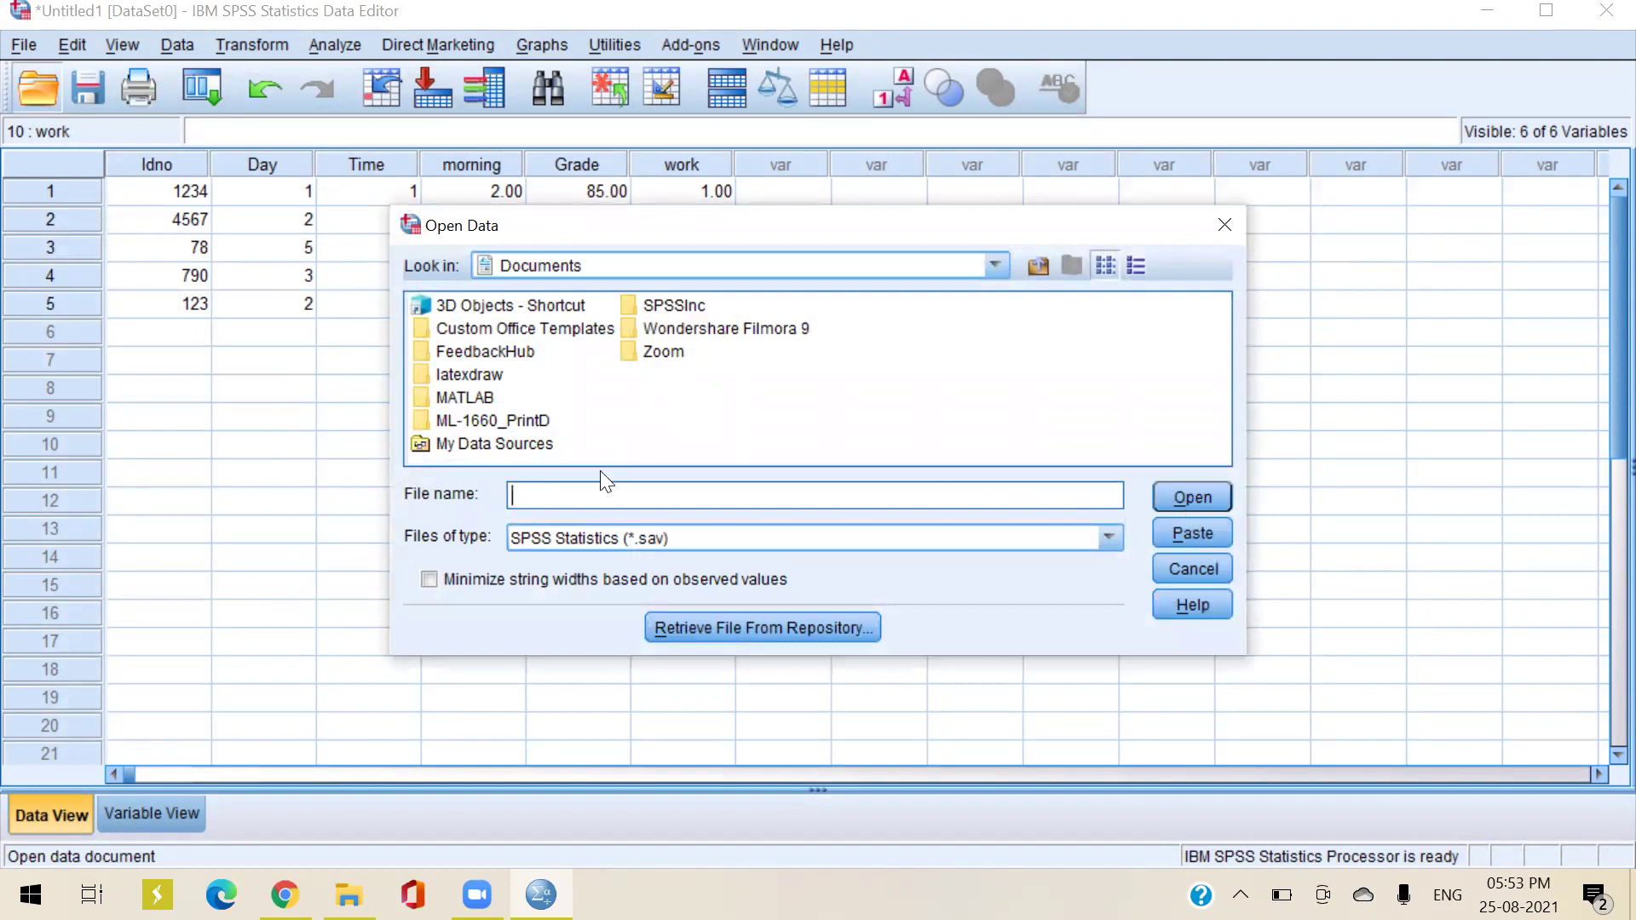
{"action": "left_click", "coordinate": [995, 267]}
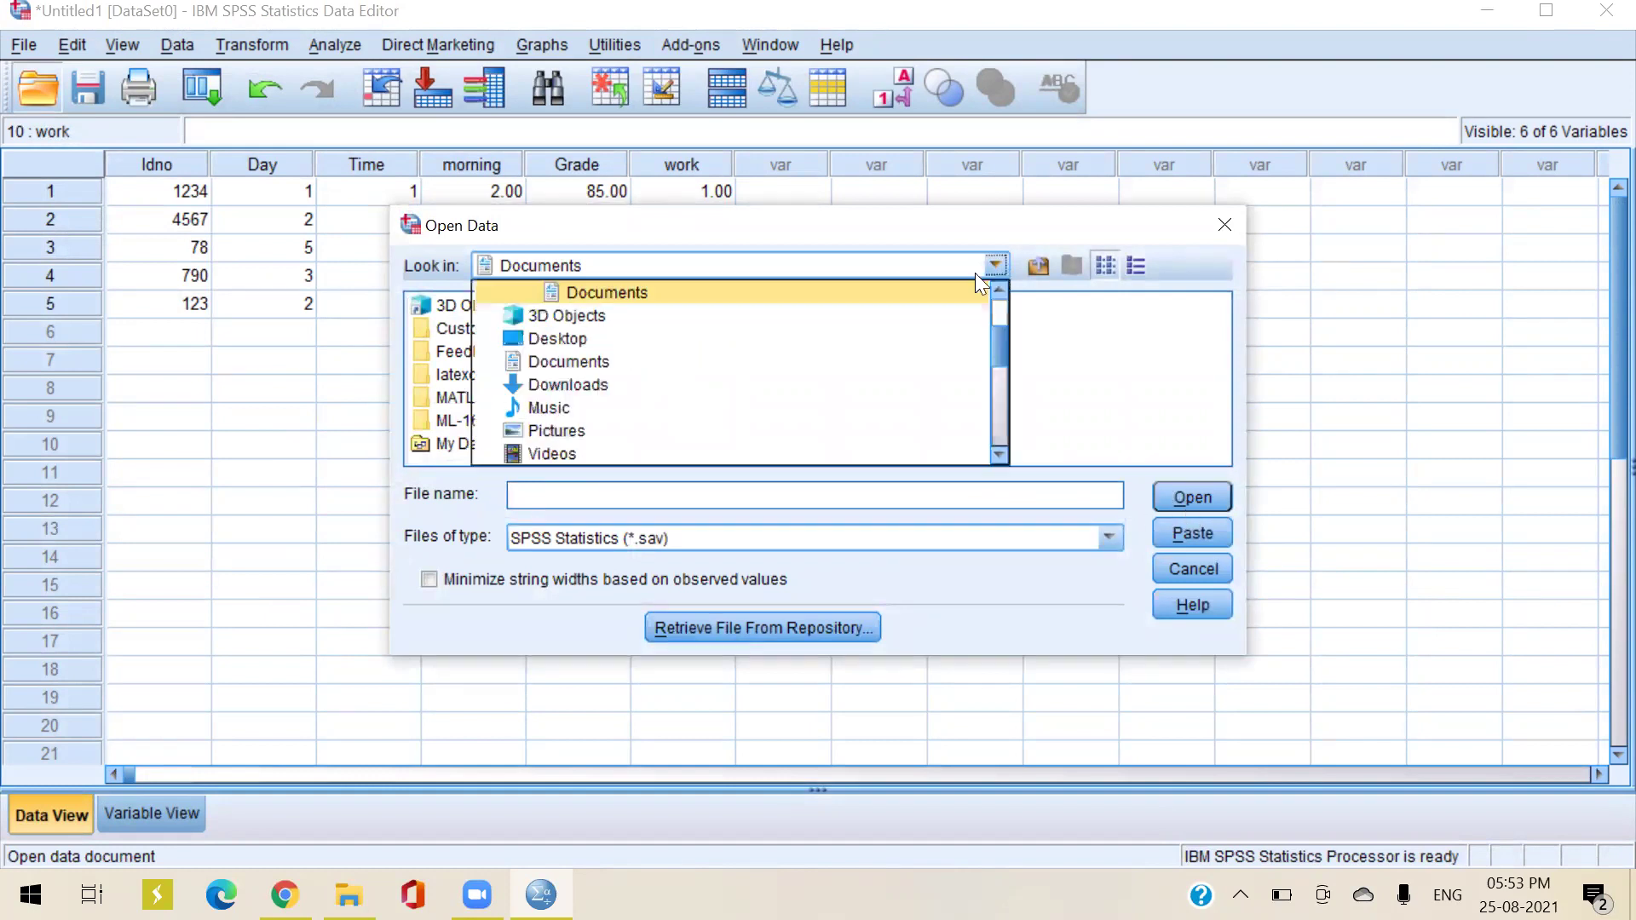
{"action": "scroll", "coordinate": [585, 407], "scroll_direction": "down", "scroll_amount": 2}
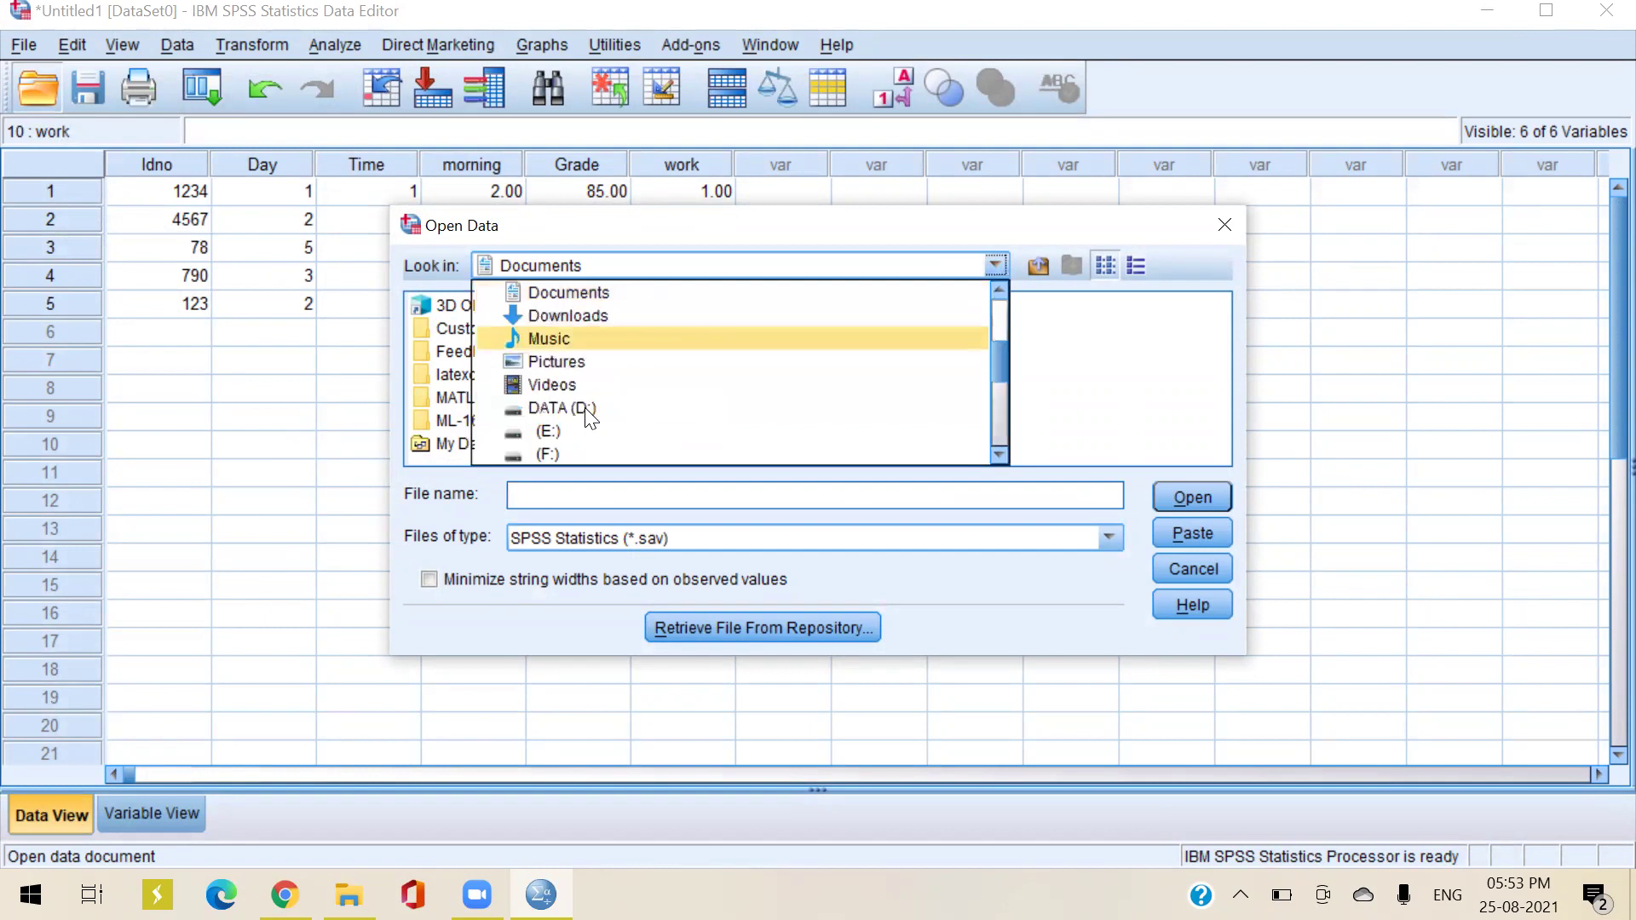
{"action": "left_click", "coordinate": [563, 376]}
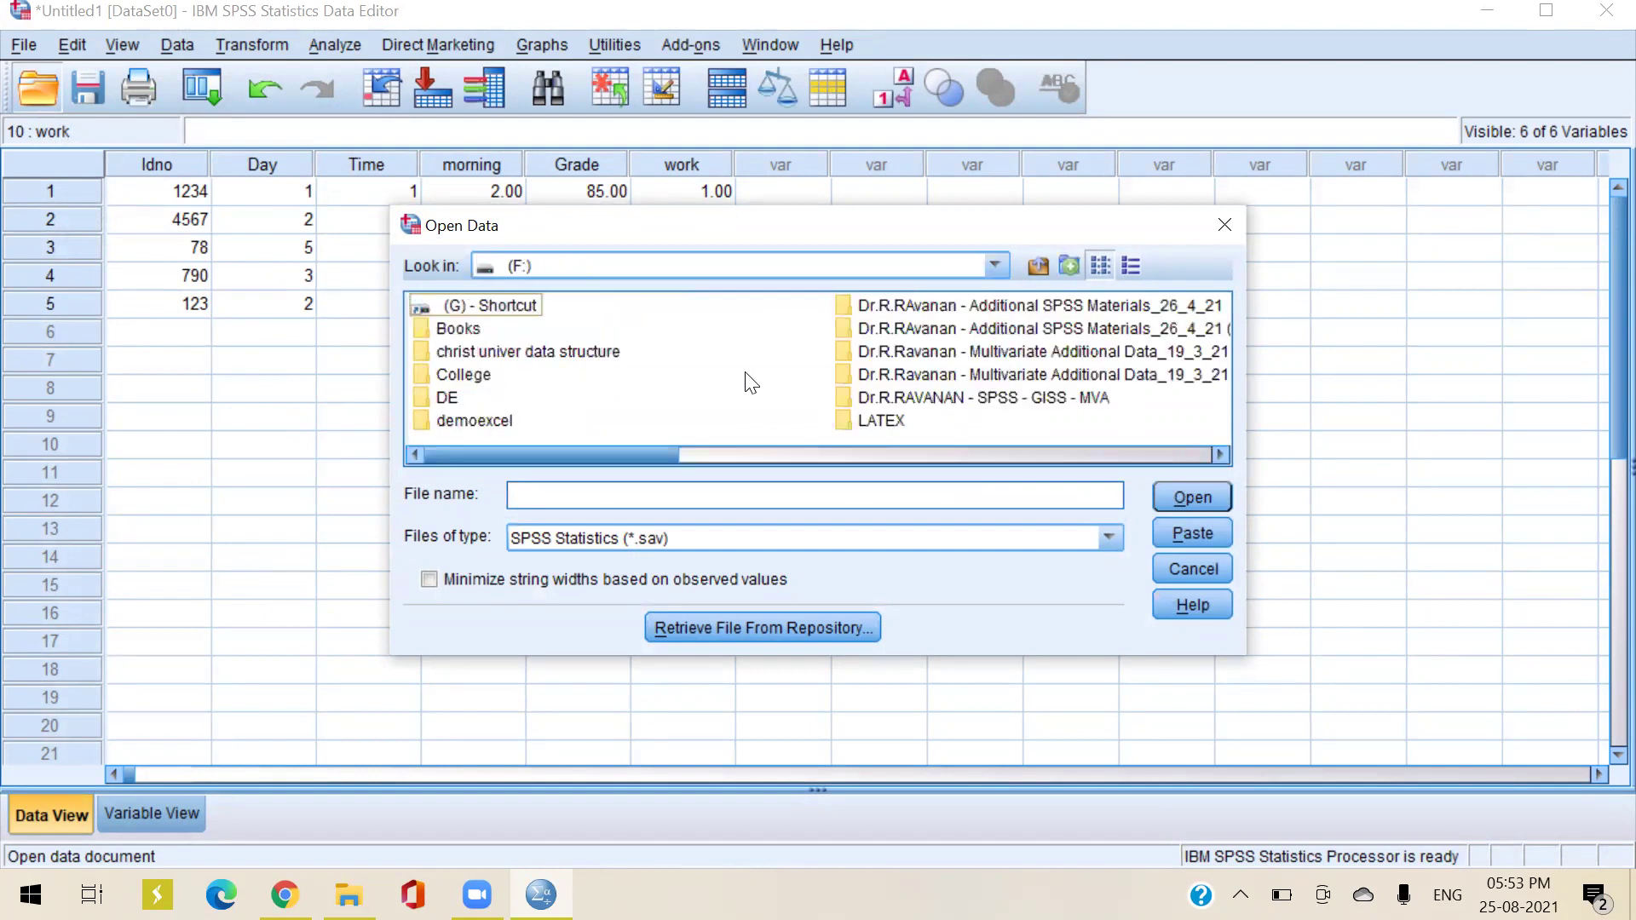
{"action": "double_click", "coordinate": [471, 374]}
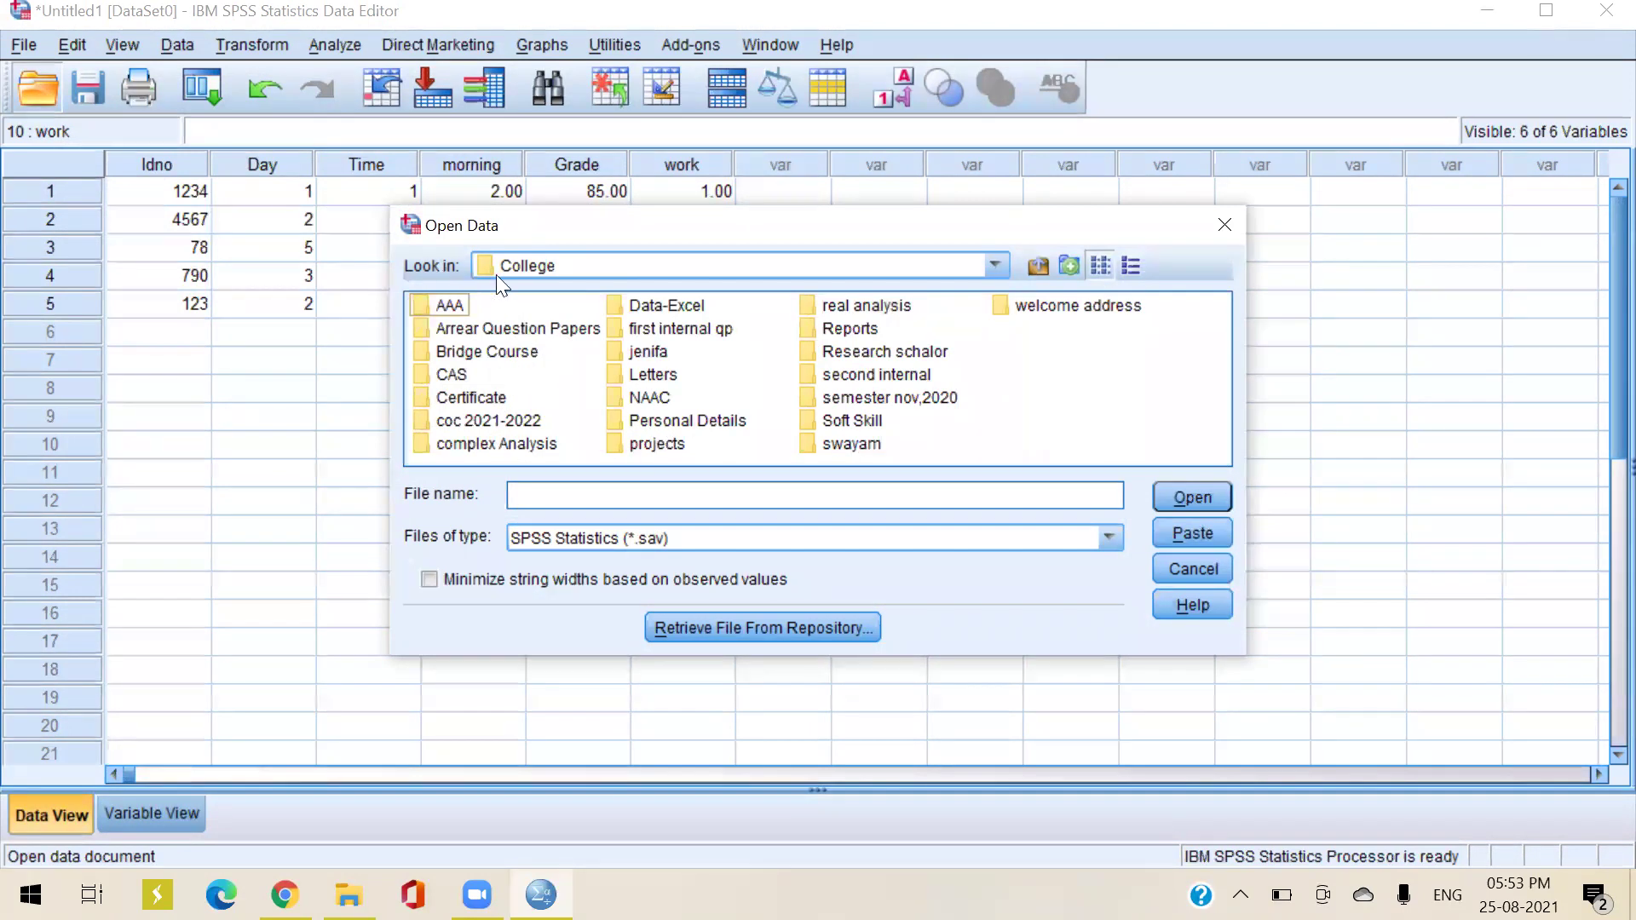
{"action": "left_click", "coordinate": [991, 266]}
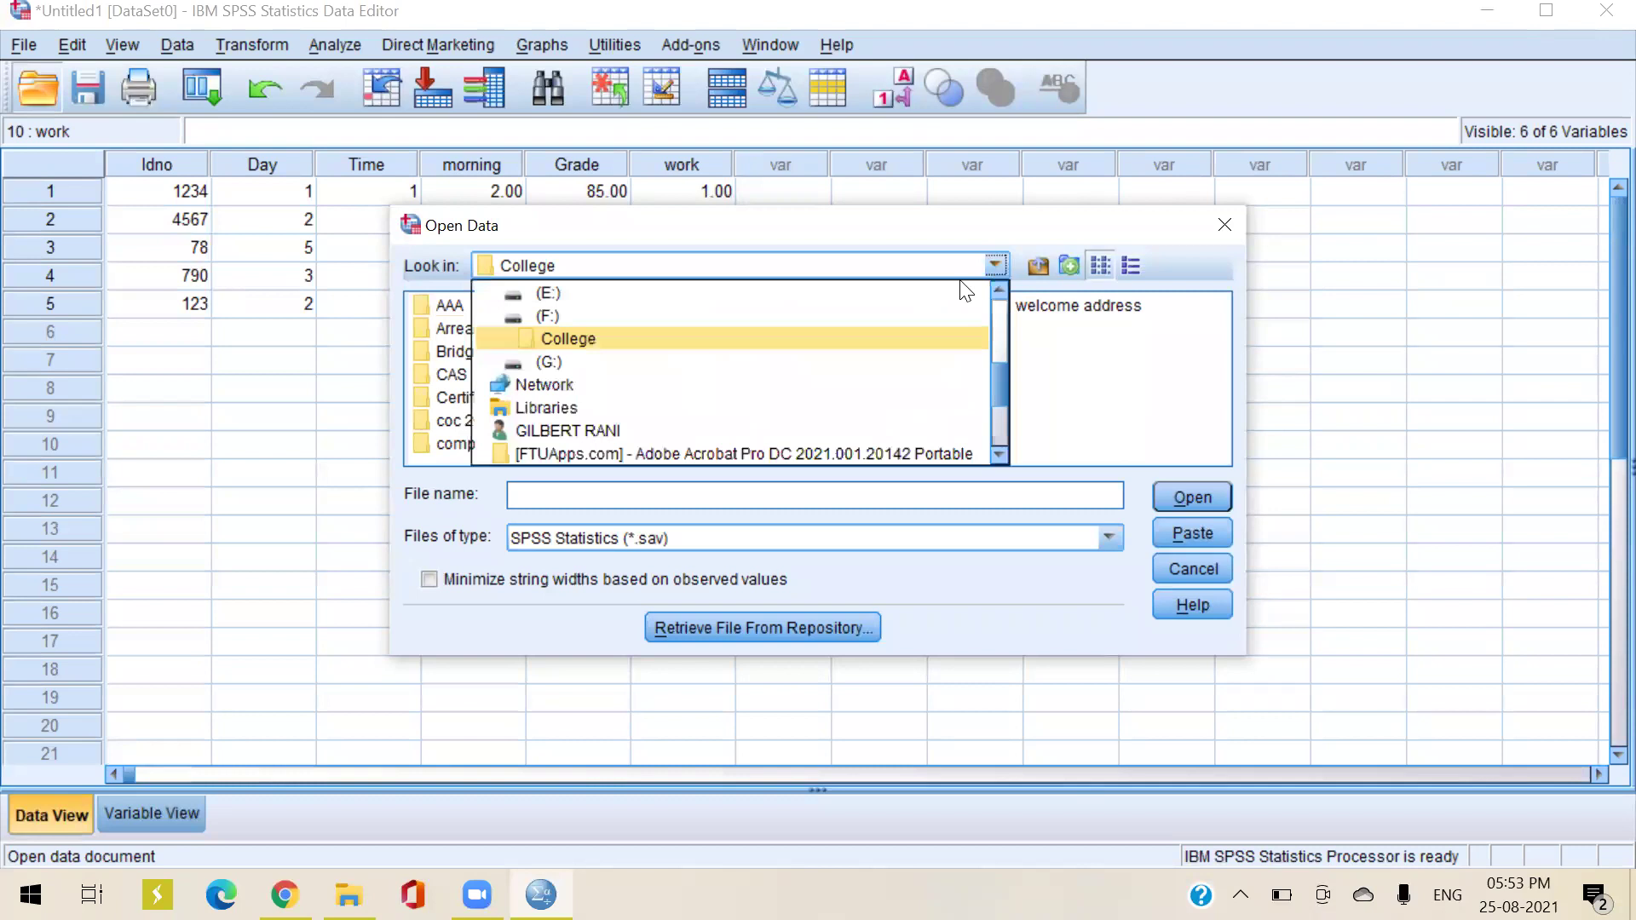
{"action": "left_click", "coordinate": [597, 318]}
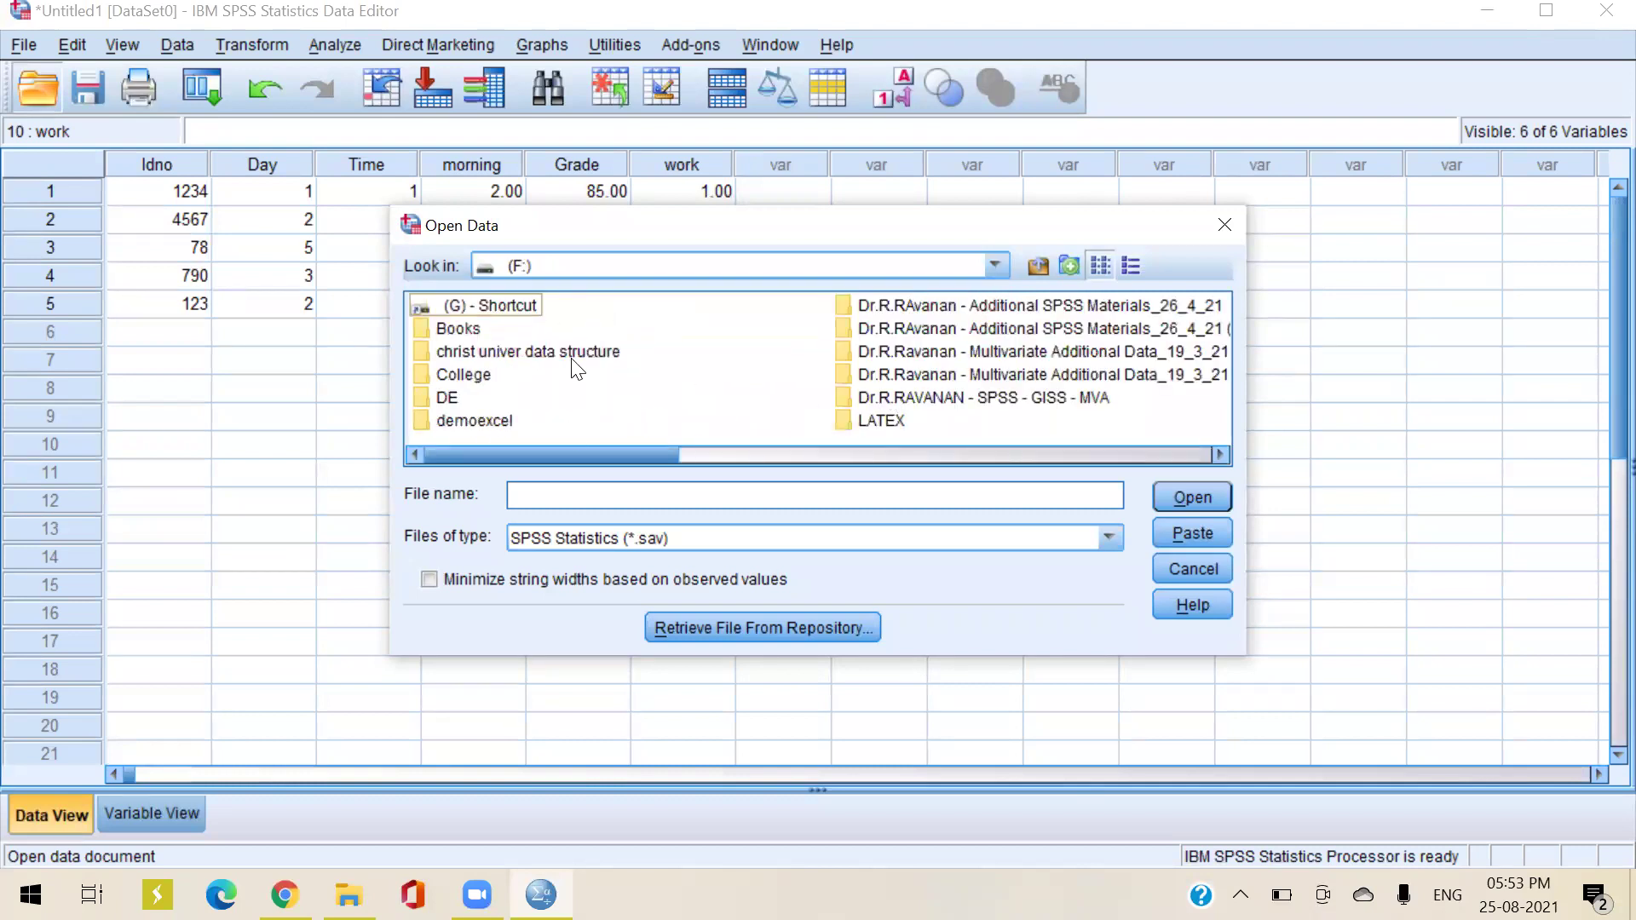
{"action": "left_click", "coordinate": [694, 448]}
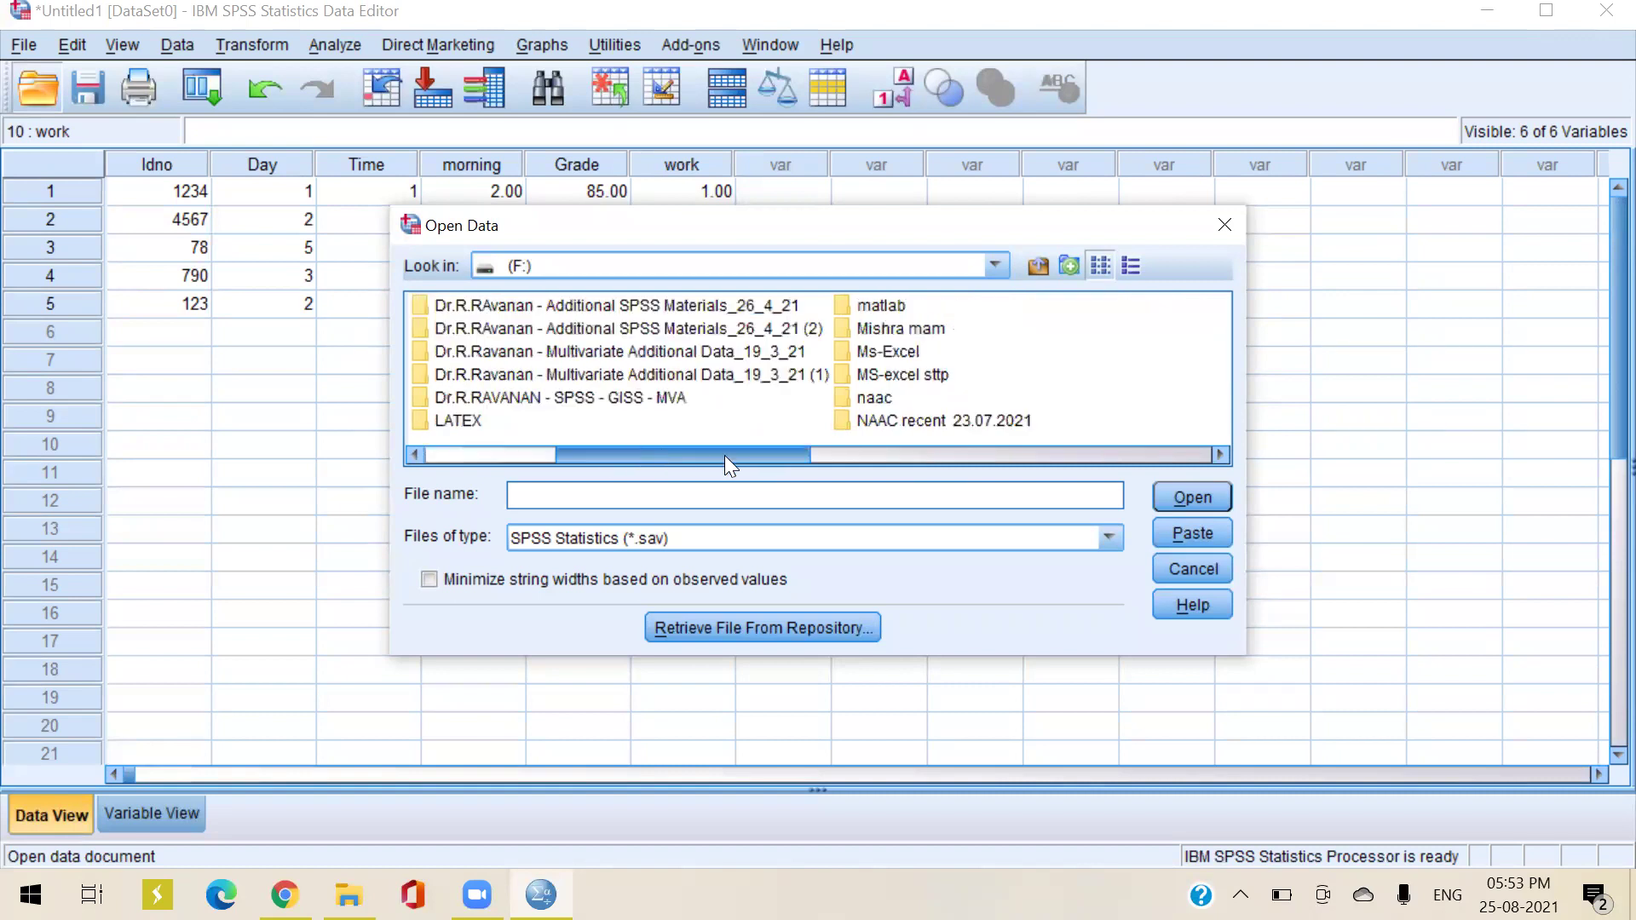
{"action": "left_click_drag", "start_coordinate": [783, 453], "coordinate": [625, 453]}
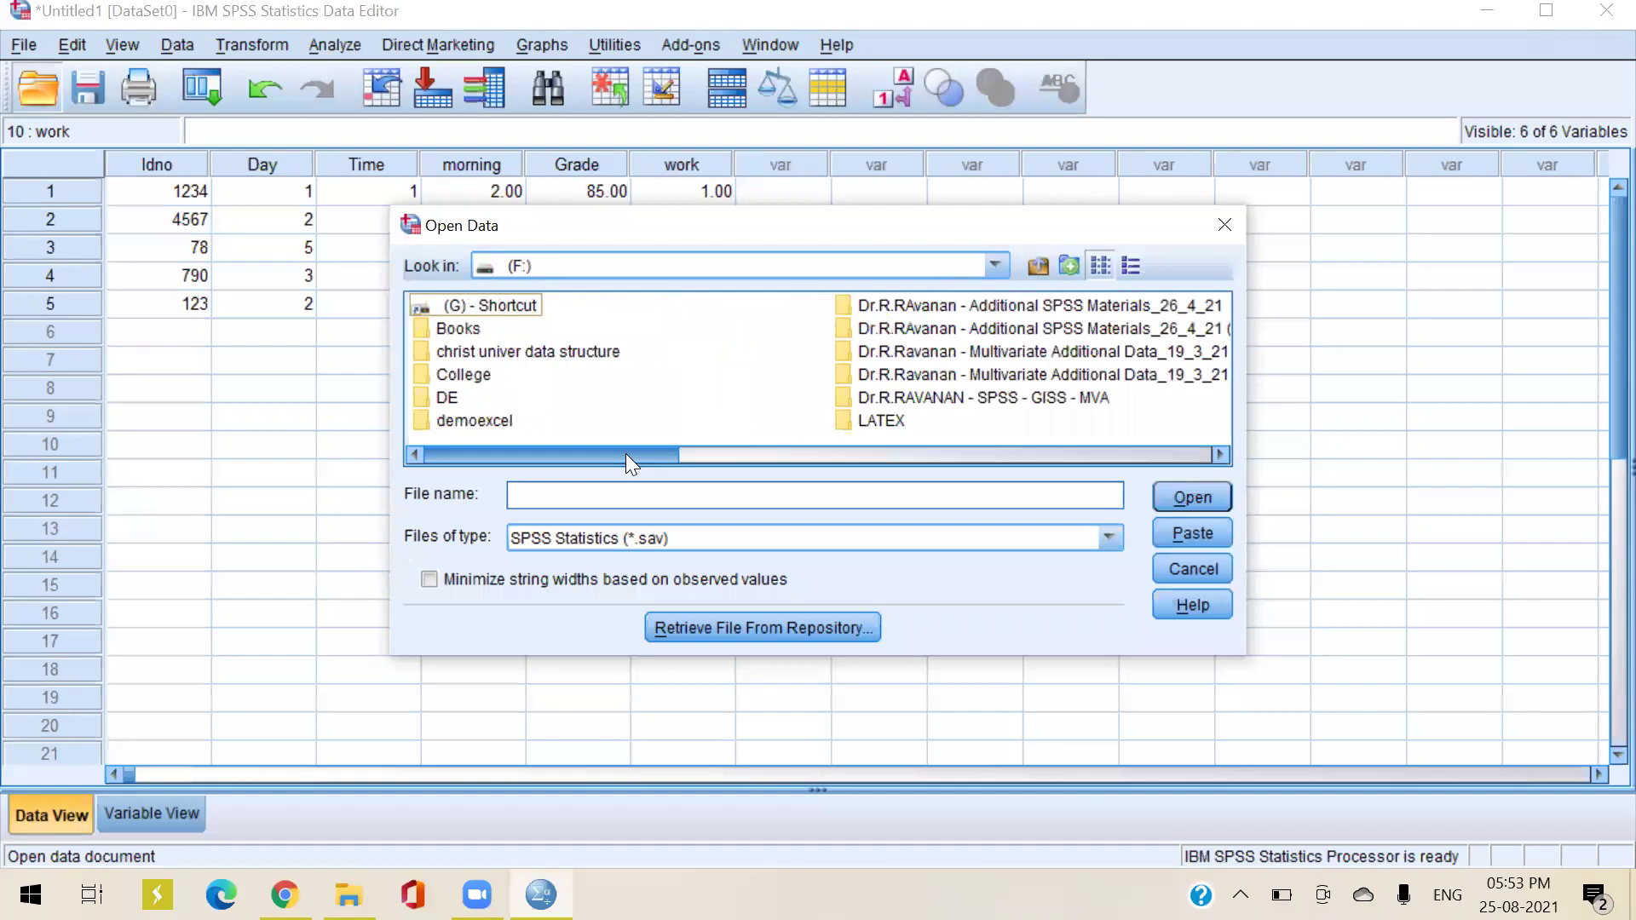
Open job.sav from the stat folder inside Outside Colleges Presentations and my presentation
{"action": "left_click_drag", "start_coordinate": [625, 453], "coordinate": [990, 478]}
{"action": "left_click", "coordinate": [801, 349]}
{"action": "double_click", "coordinate": [801, 349]}
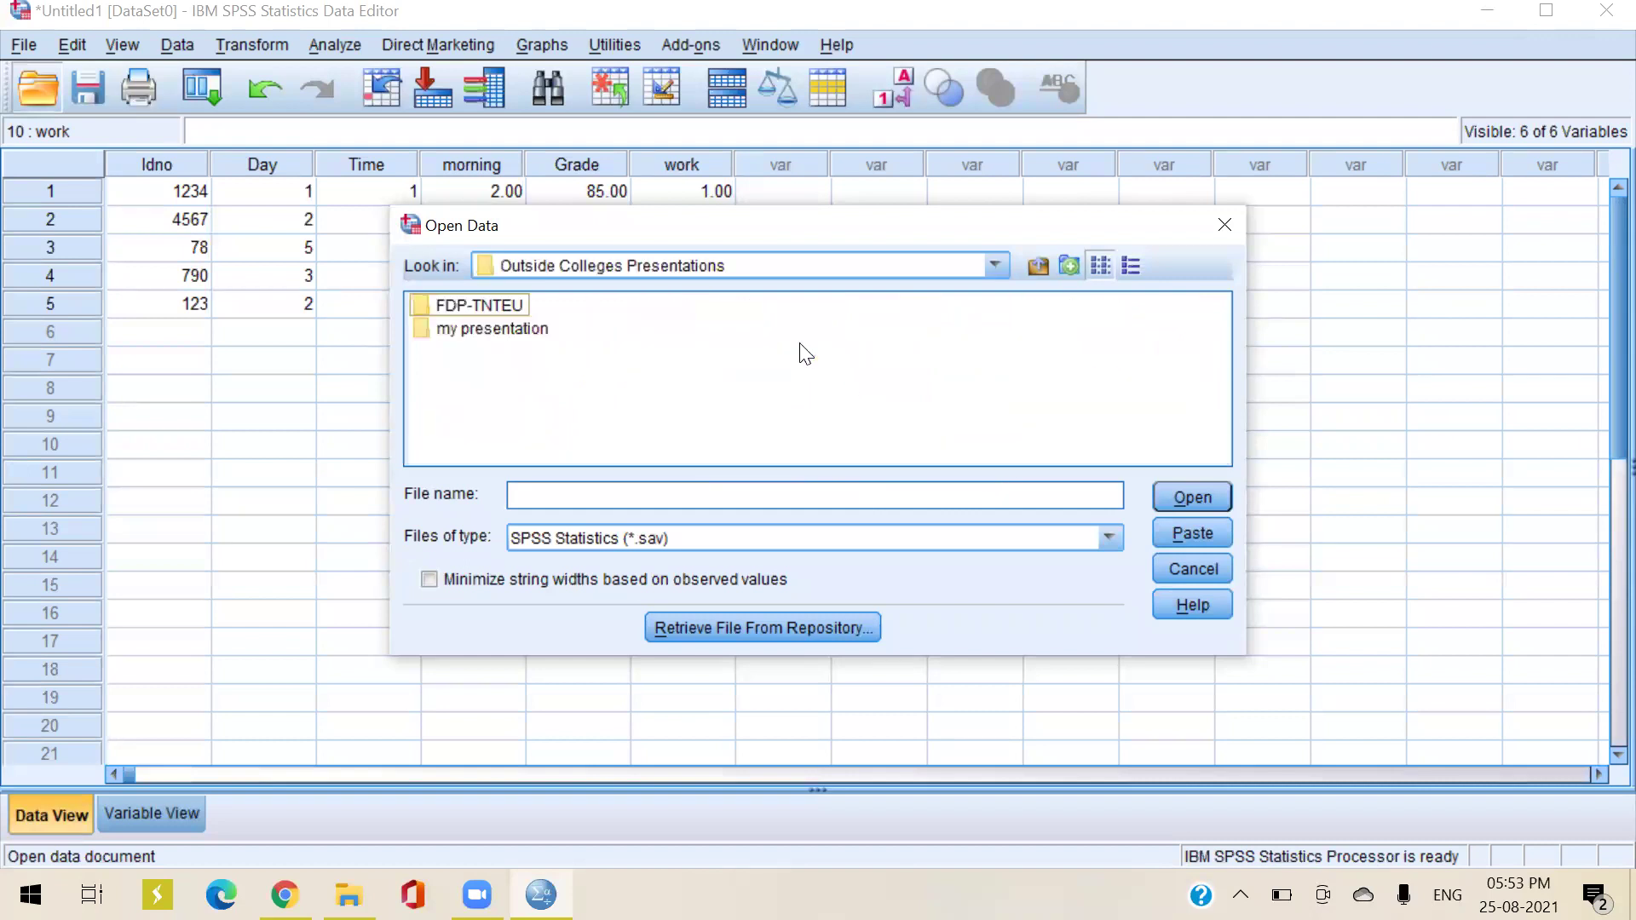
{"action": "left_click", "coordinate": [445, 329]}
{"action": "double_click", "coordinate": [443, 329]}
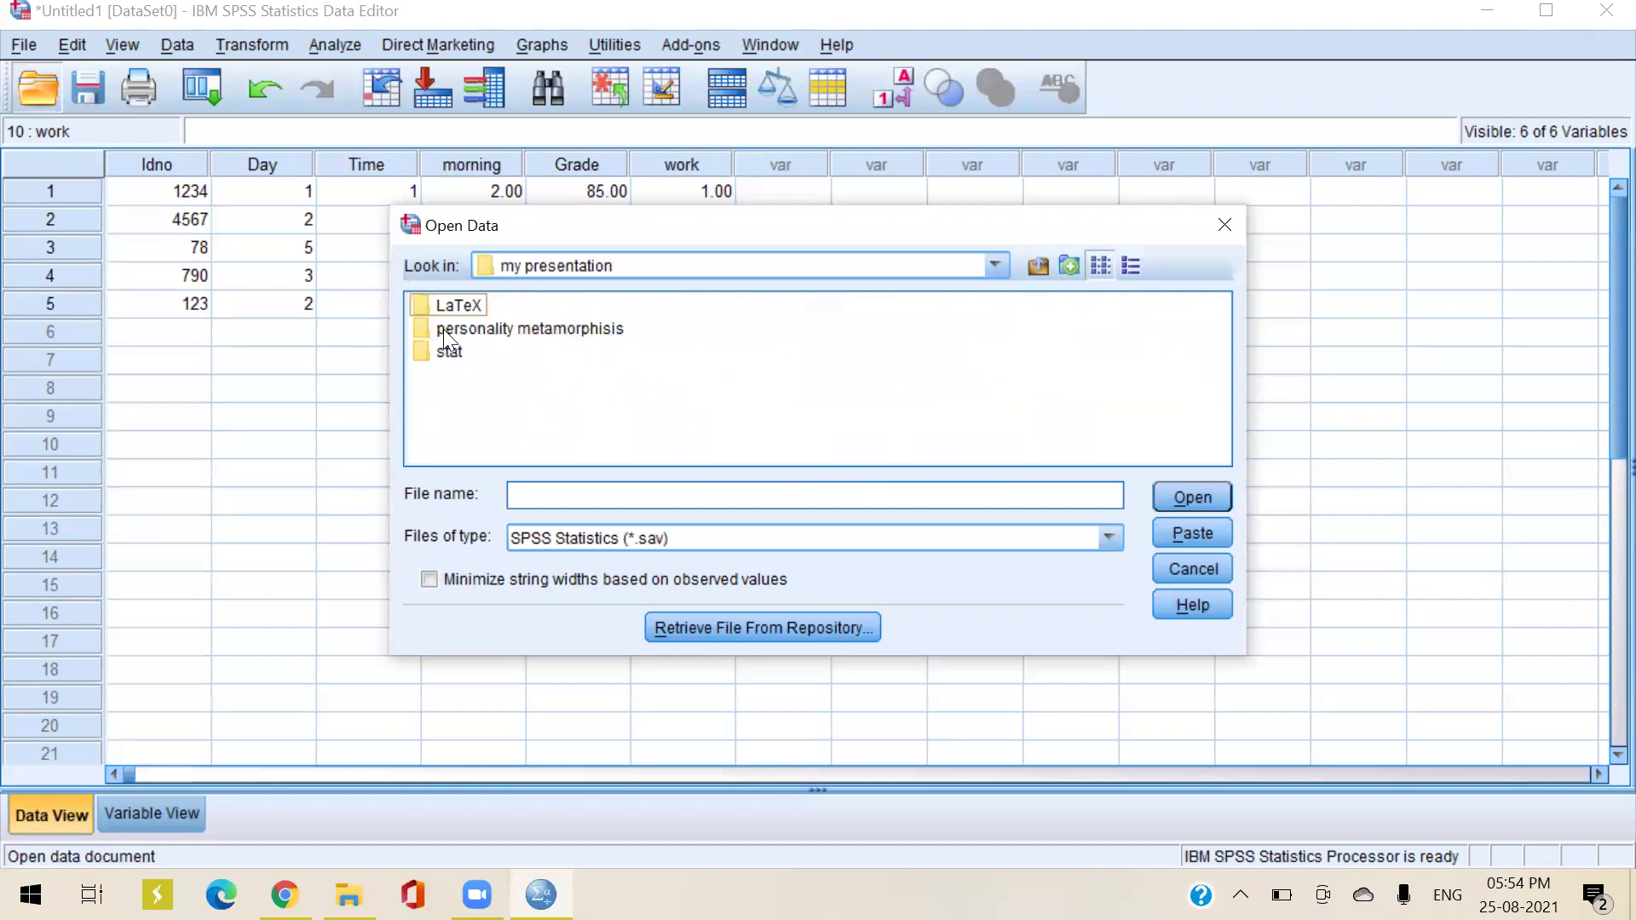
{"action": "left_click", "coordinate": [443, 356]}
{"action": "double_click", "coordinate": [444, 356]}
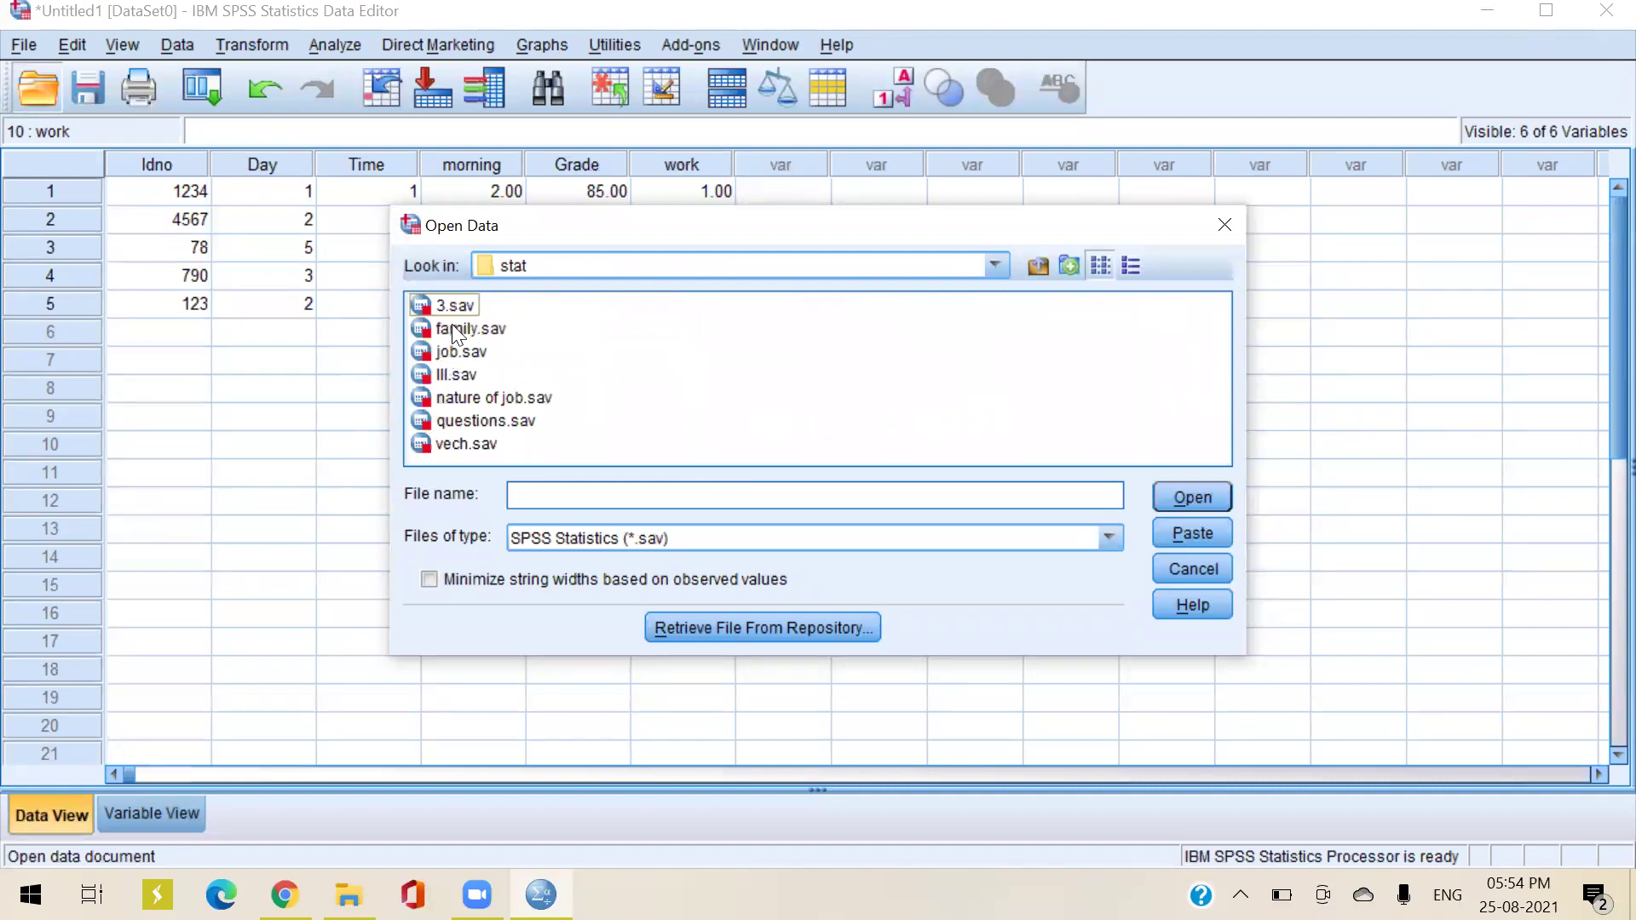
{"action": "double_click", "coordinate": [469, 356]}
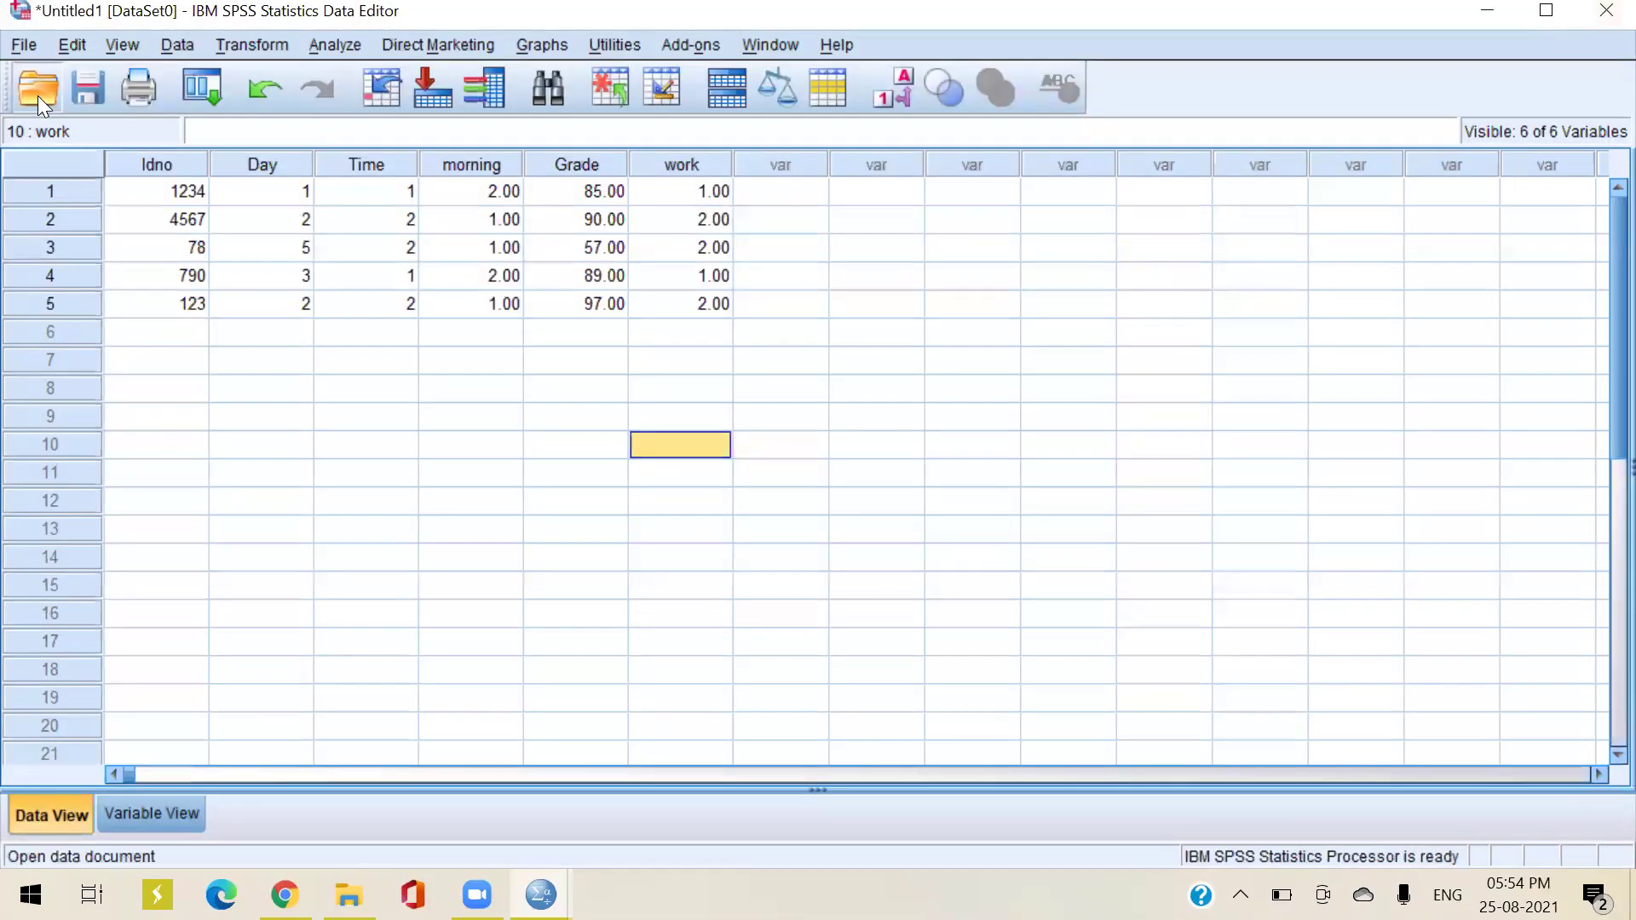
Open job.sav from F:, going through Outside Colleges Presentations, my presentation and stat
{"action": "left_click", "coordinate": [38, 92]}
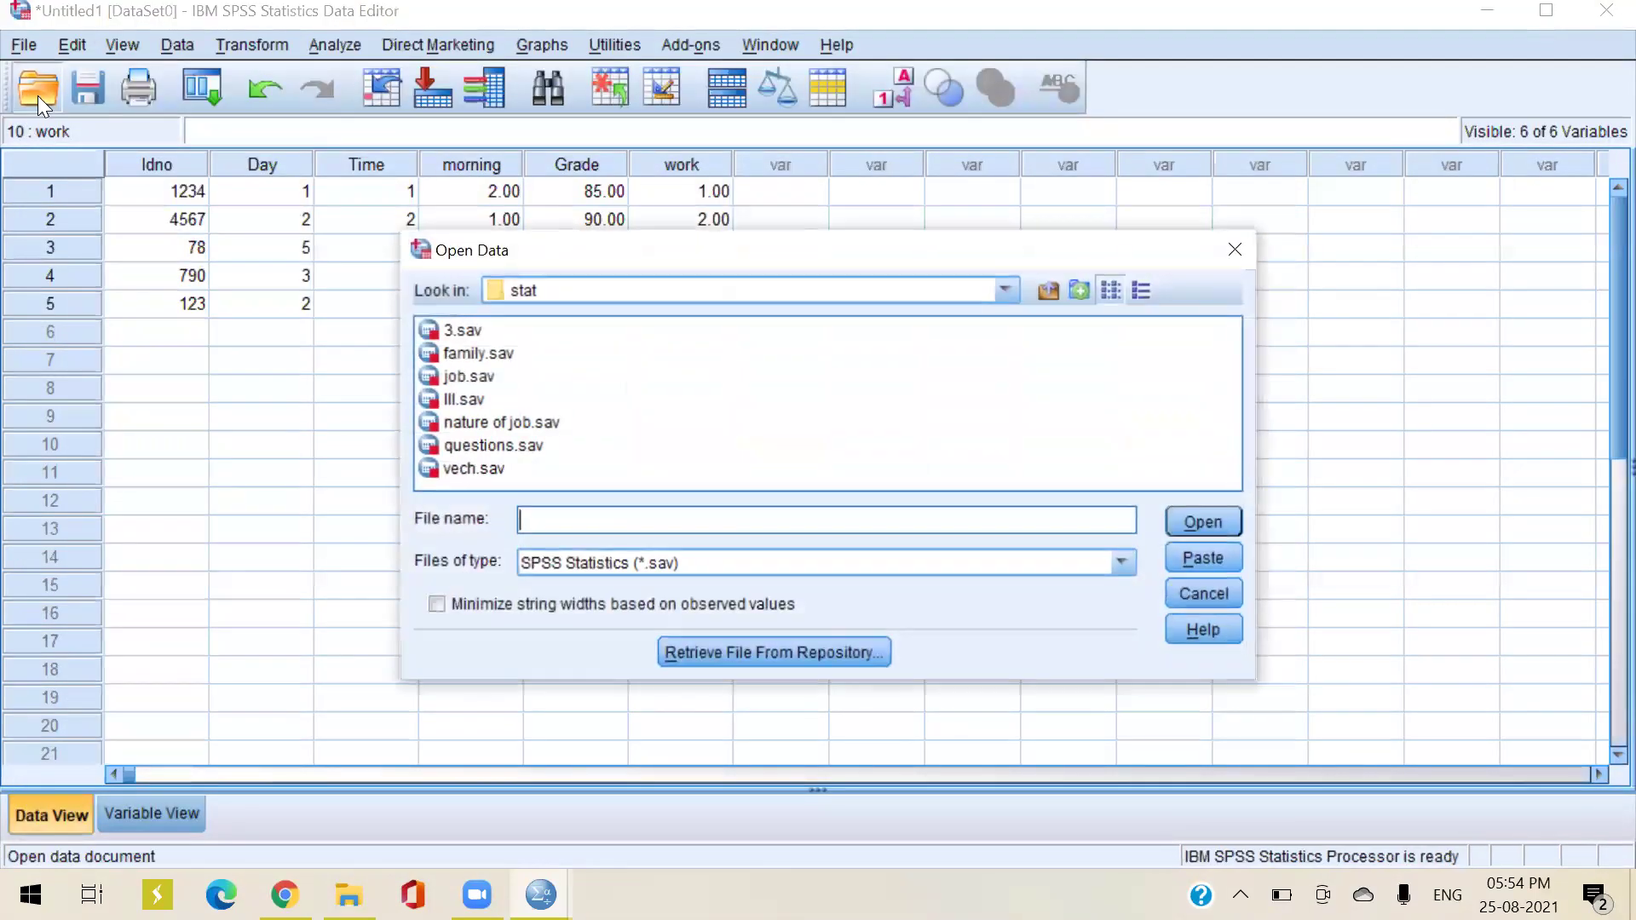
{"action": "left_click", "coordinate": [1002, 290]}
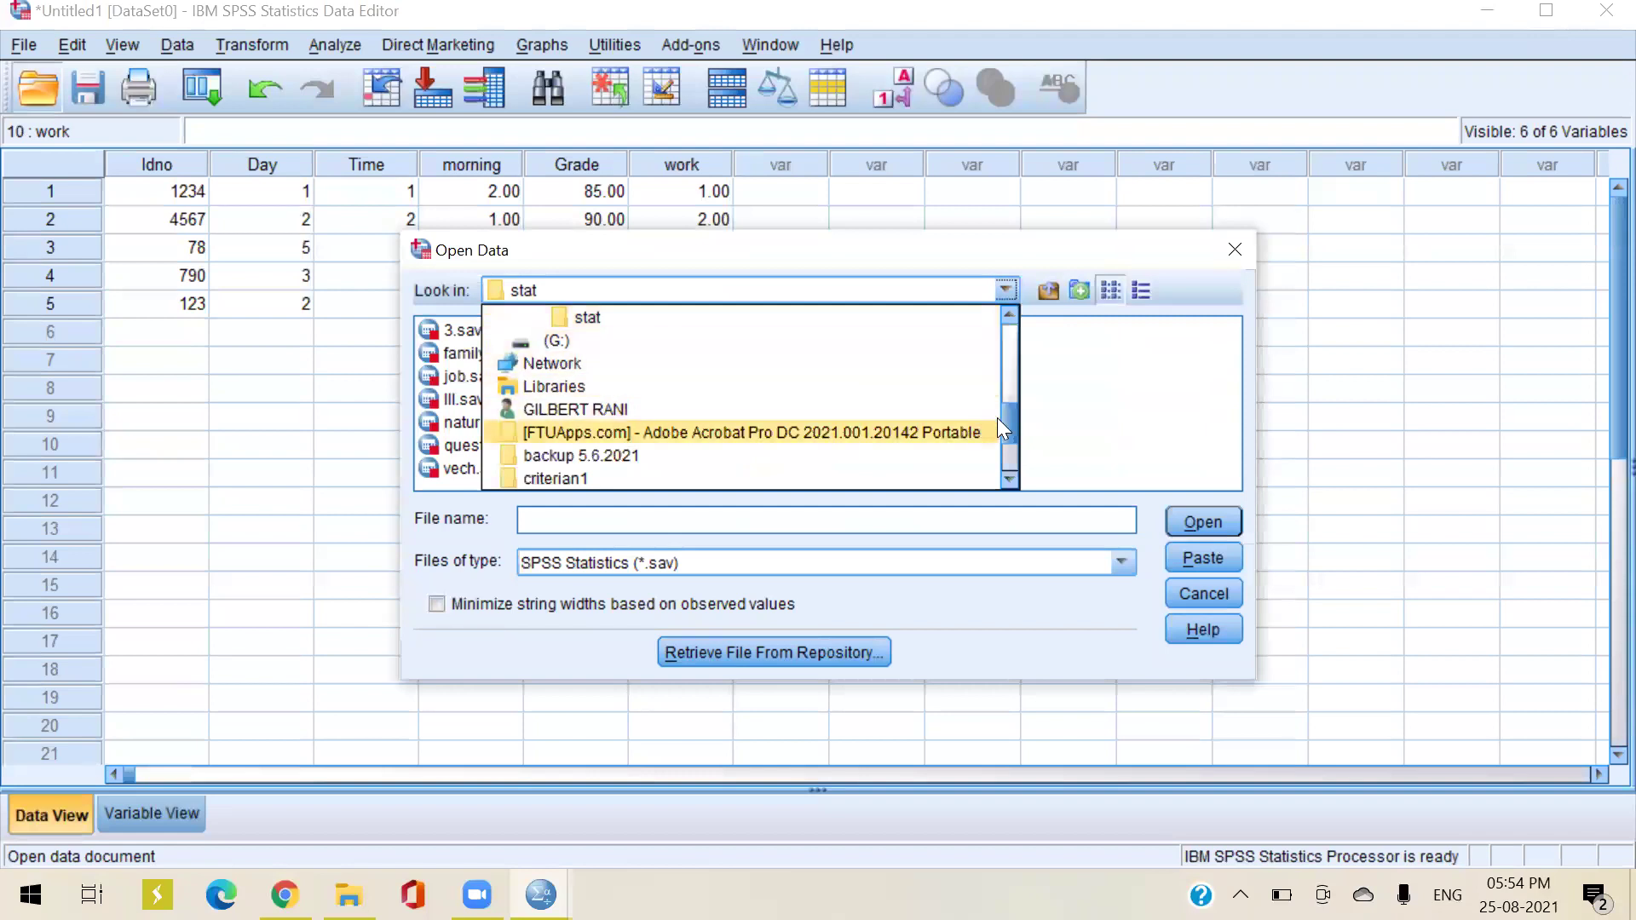
{"action": "scroll", "coordinate": [1010, 417], "scroll_direction": "up", "scroll_amount": 2}
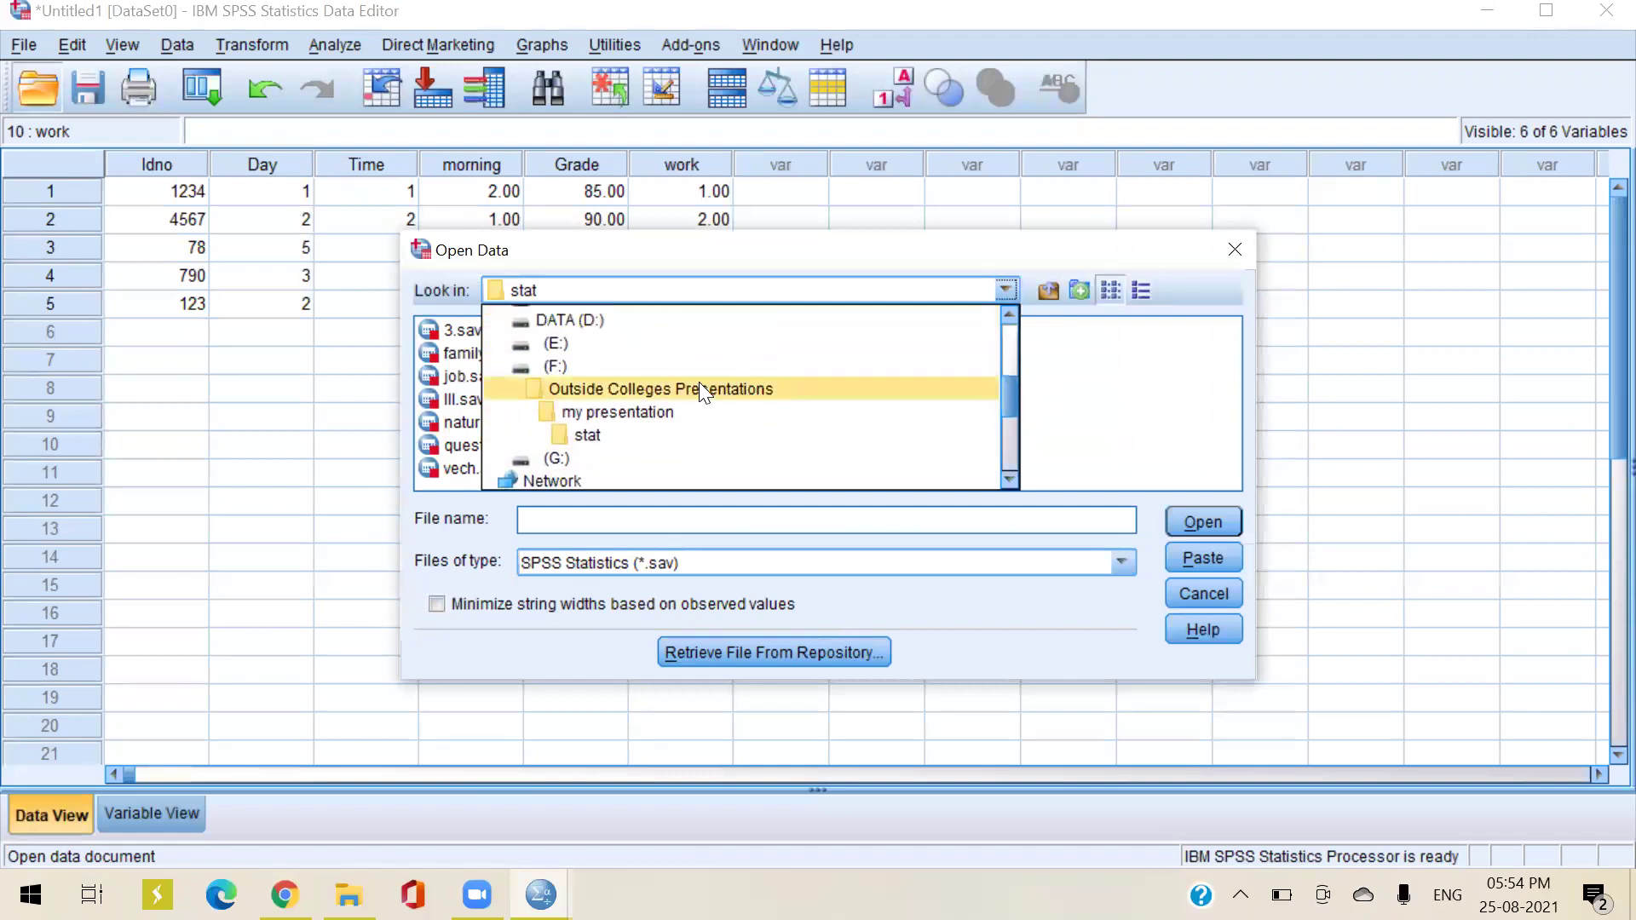
{"action": "left_click", "coordinate": [554, 363]}
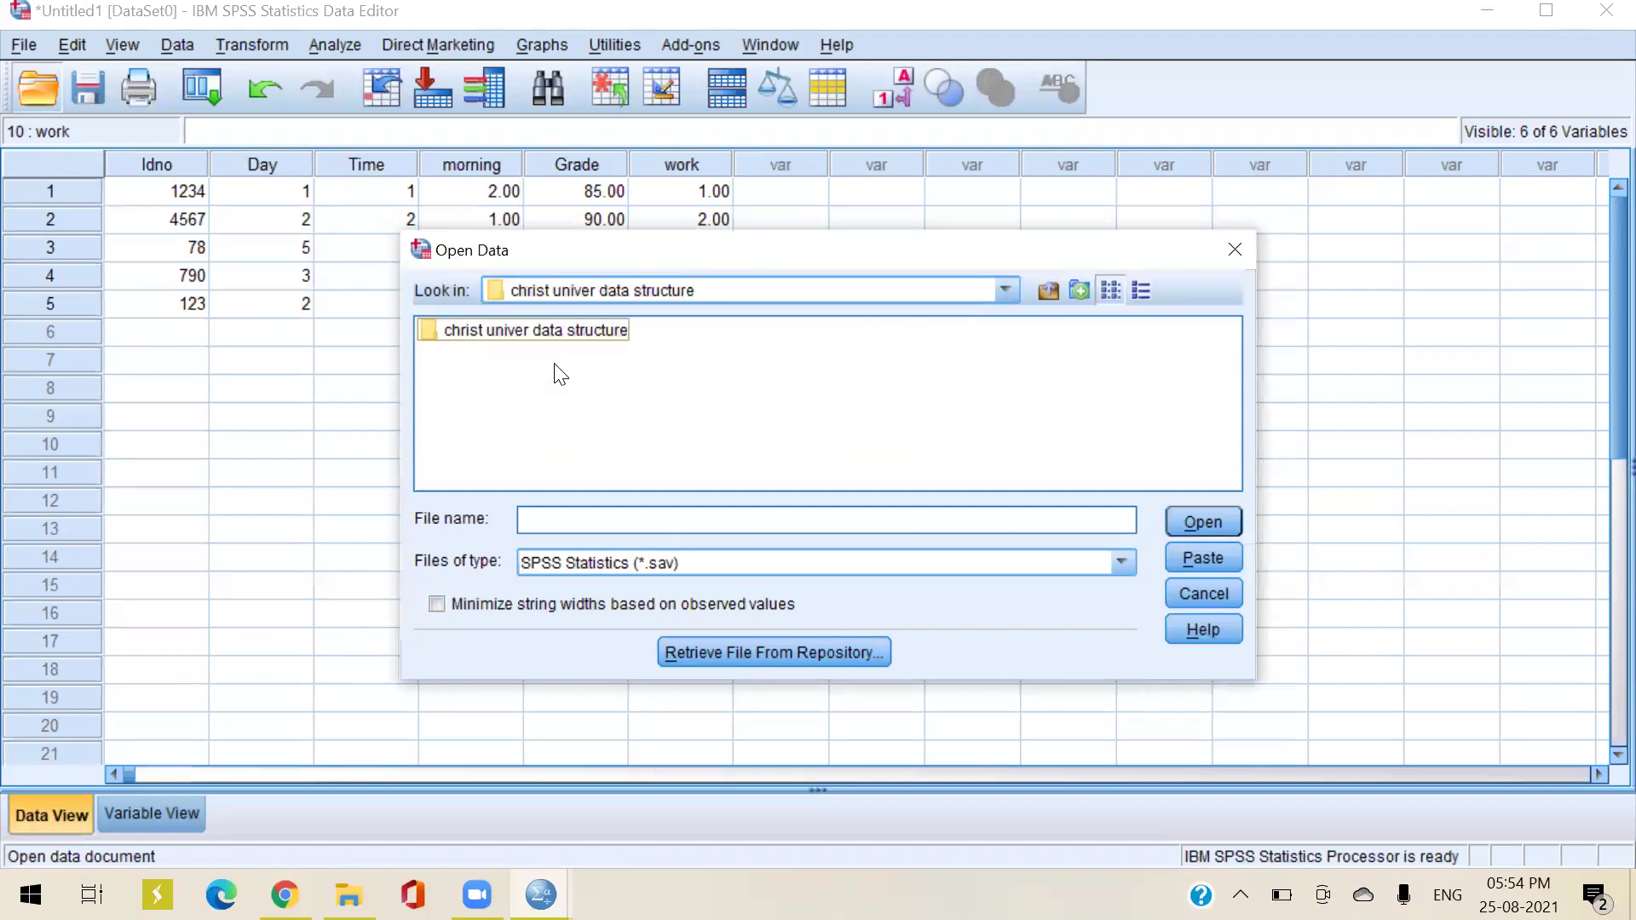
{"action": "left_click", "coordinate": [1004, 291]}
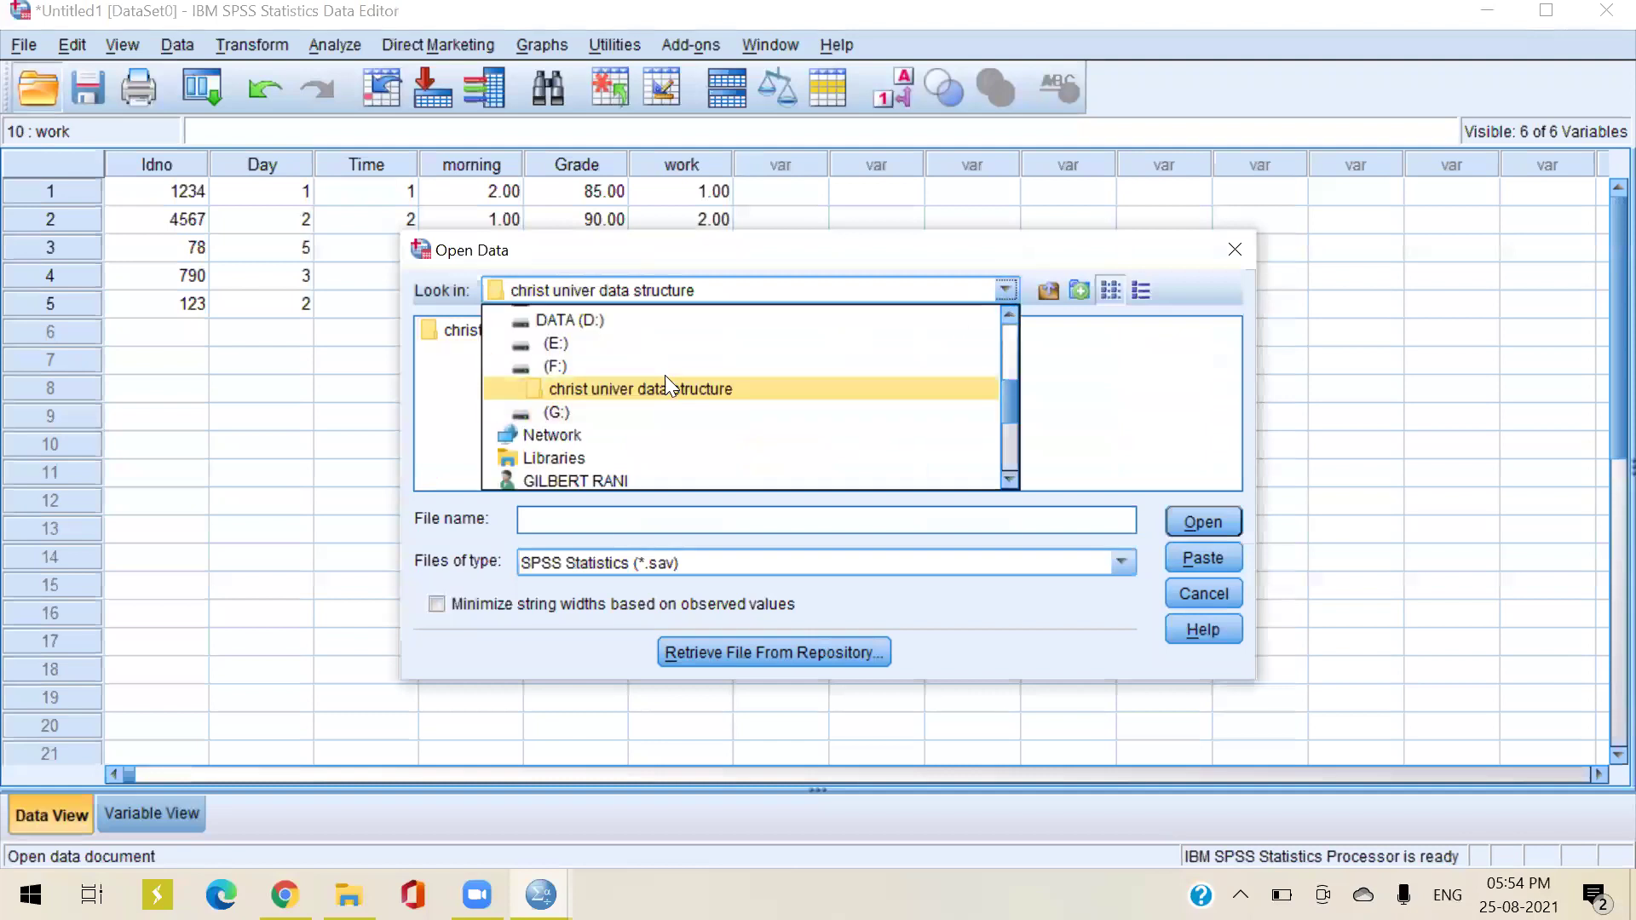
{"action": "left_click", "coordinate": [554, 366]}
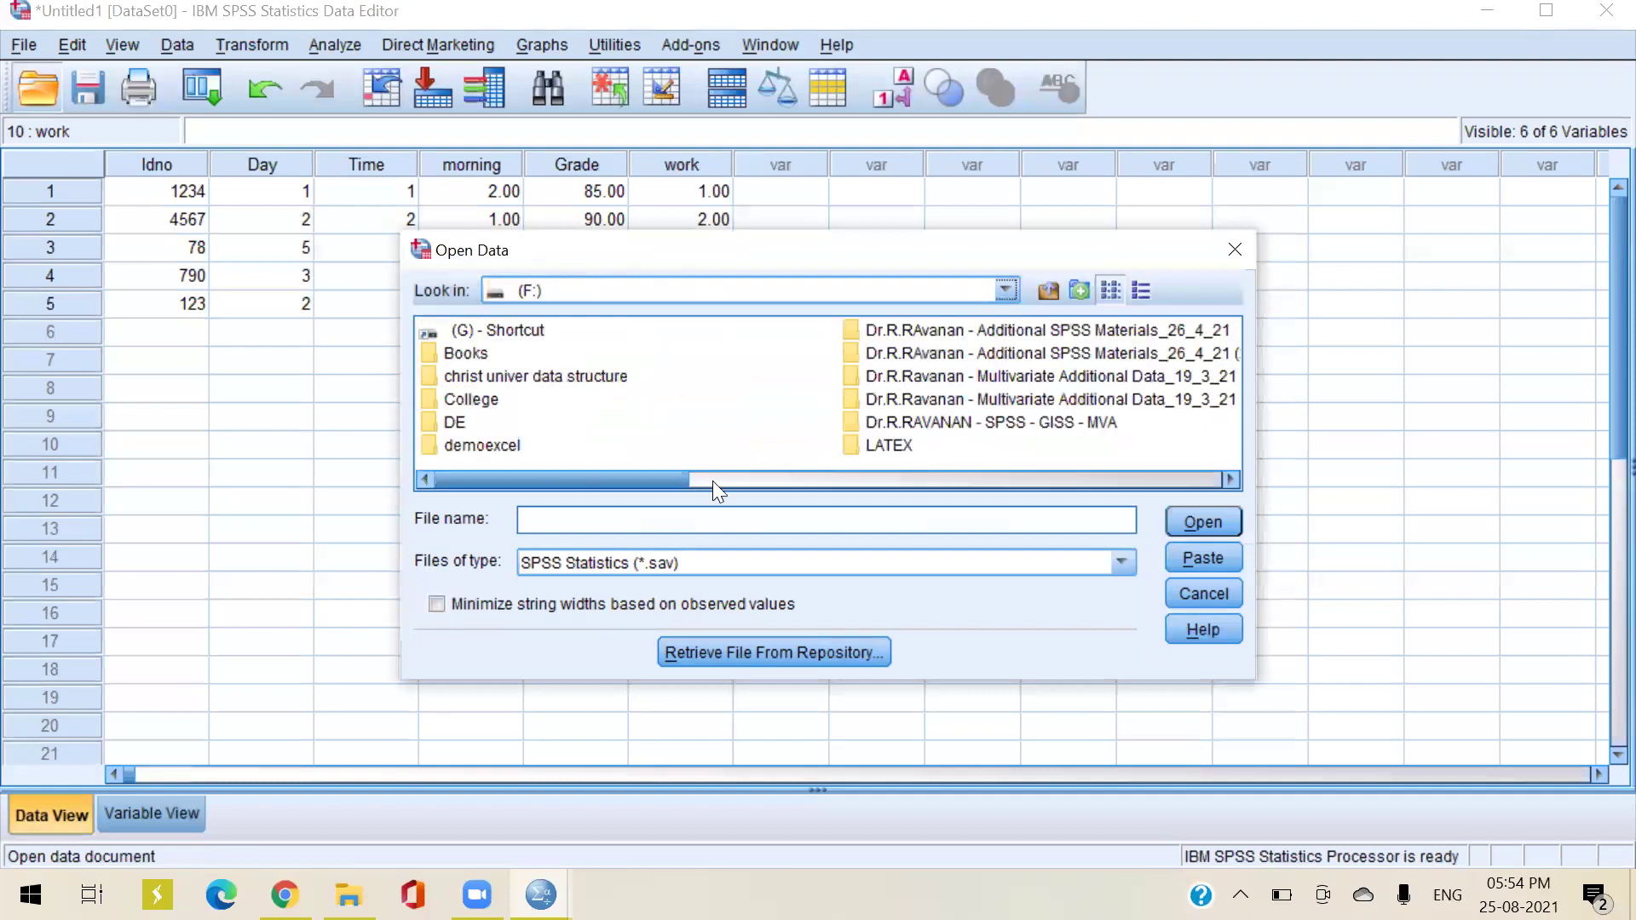
{"action": "left_click_drag", "start_coordinate": [660, 478], "coordinate": [946, 481]}
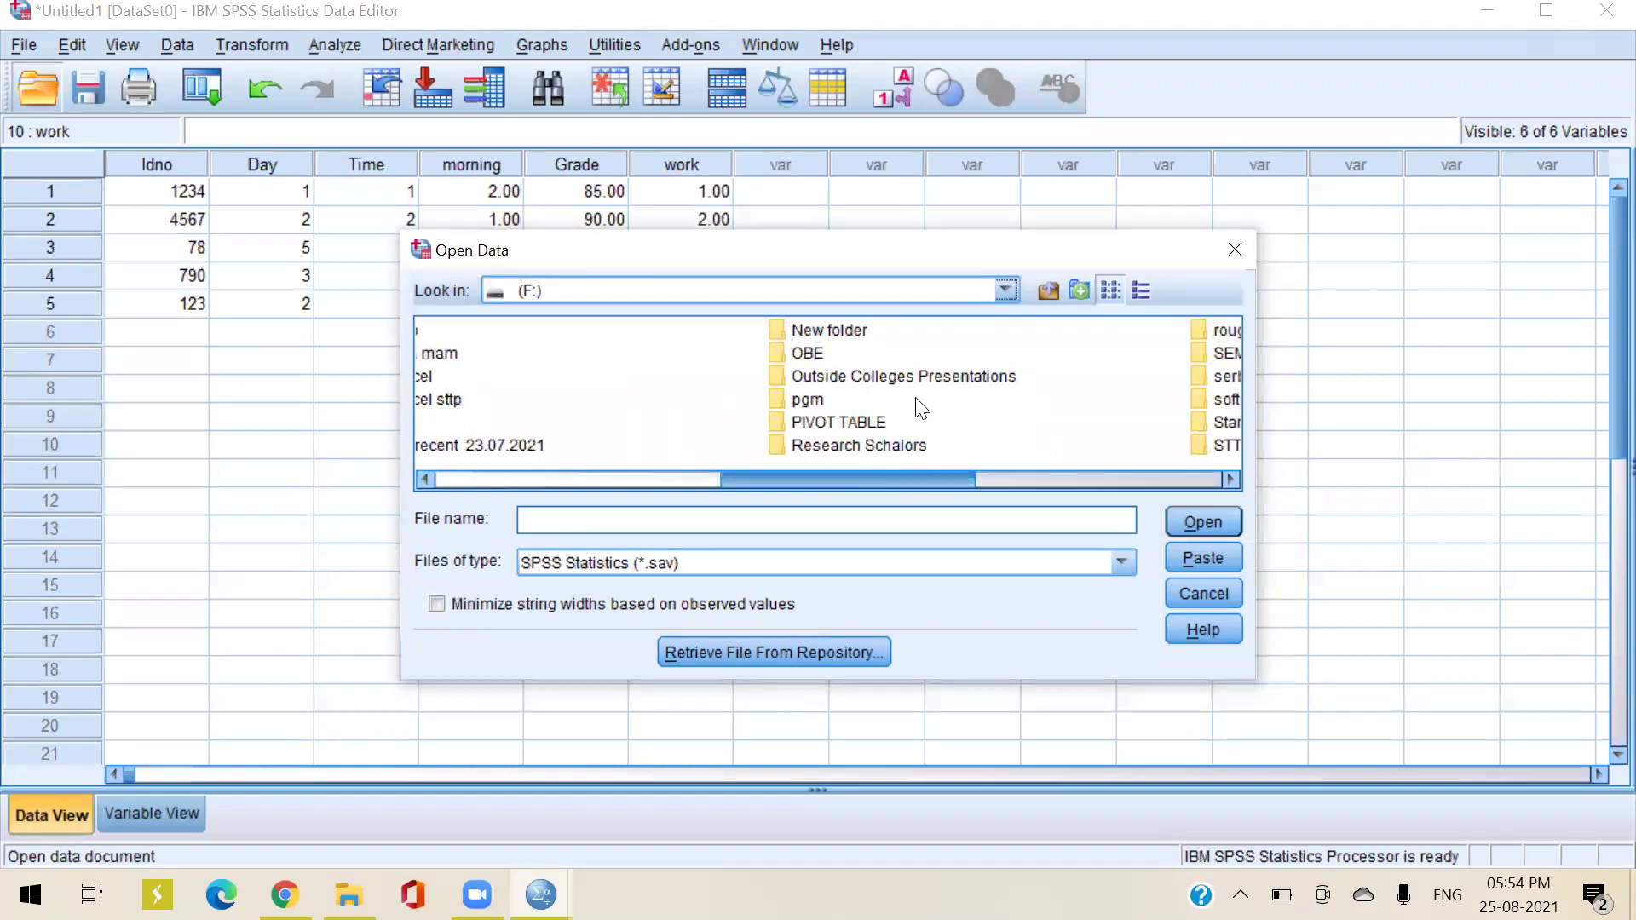
{"action": "double_click", "coordinate": [895, 373]}
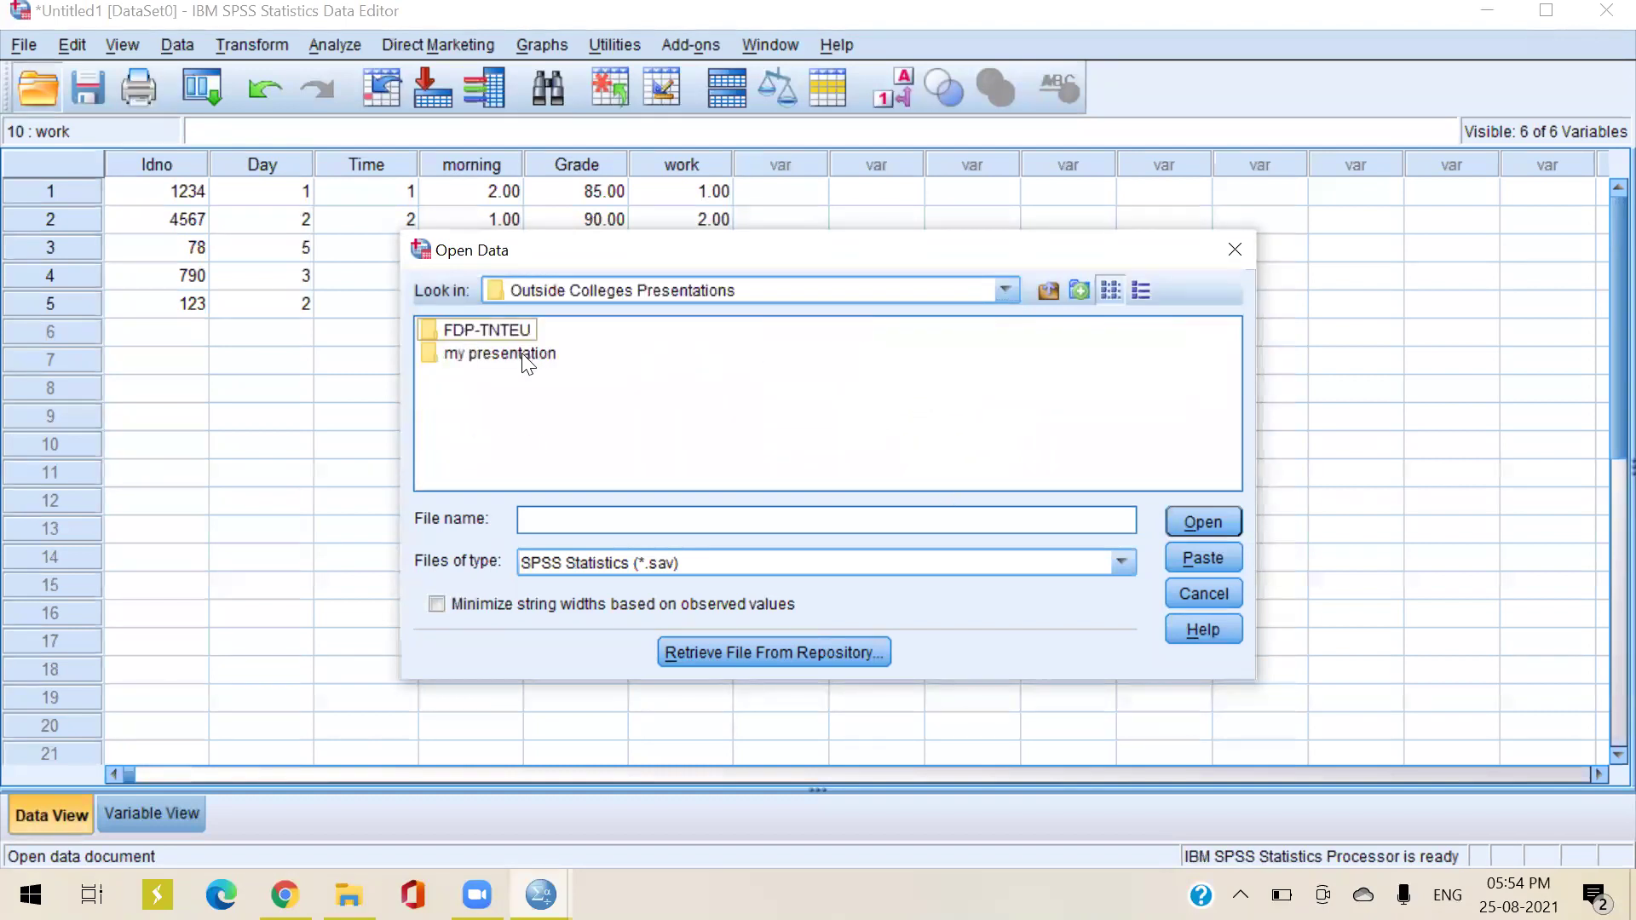
{"action": "double_click", "coordinate": [524, 356]}
{"action": "left_click", "coordinate": [465, 380]}
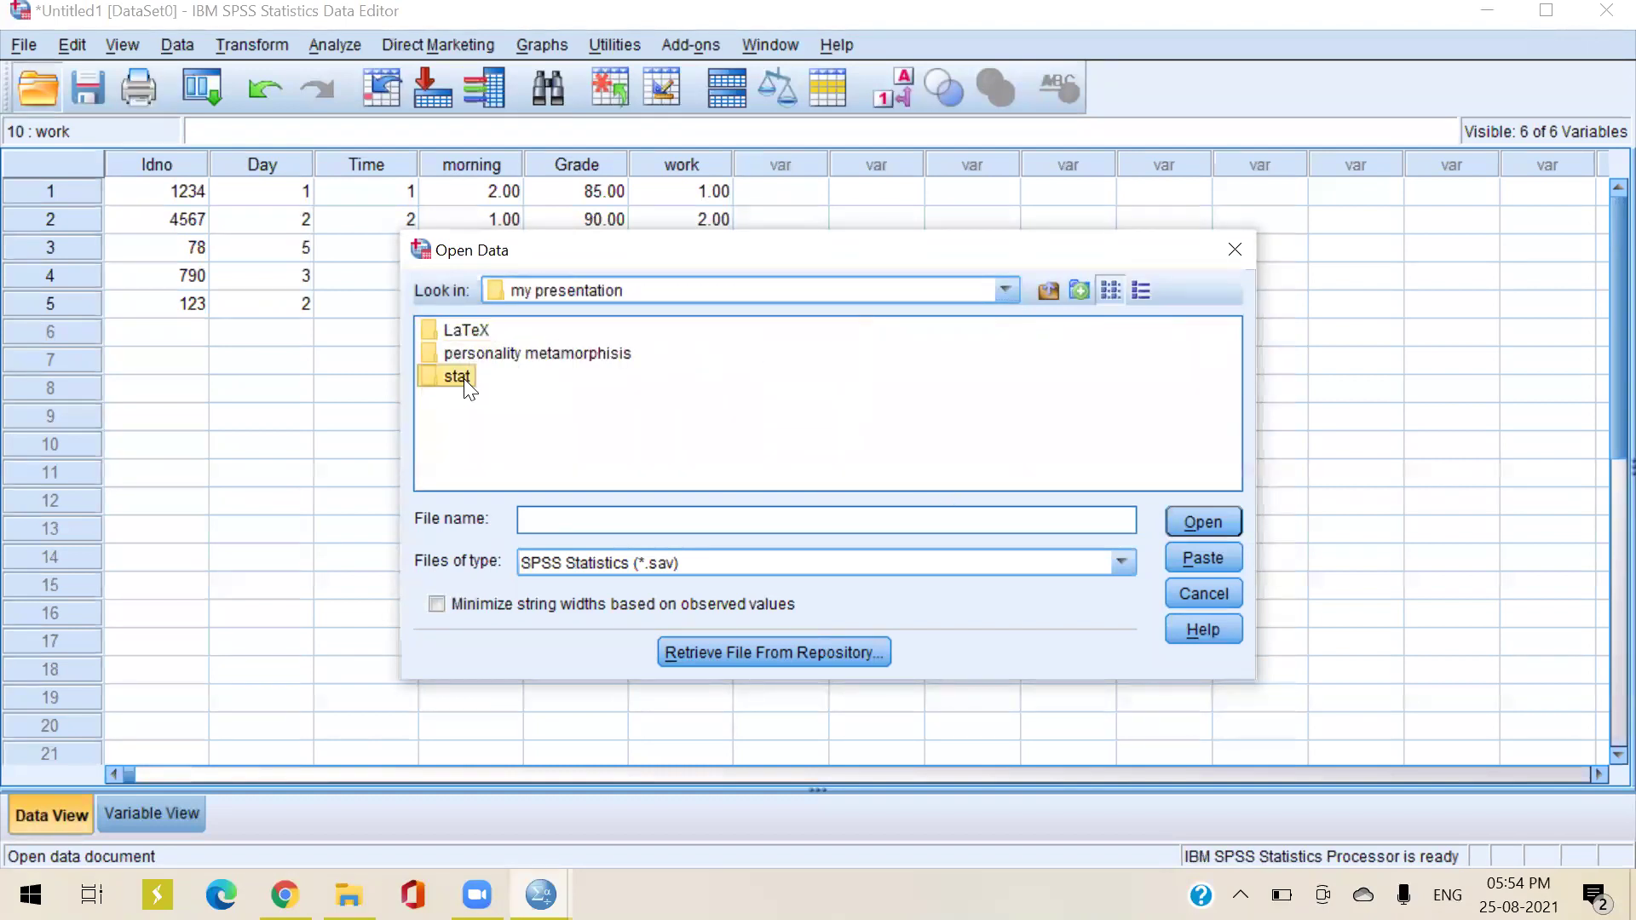
{"action": "double_click", "coordinate": [463, 379]}
{"action": "double_click", "coordinate": [468, 377]}
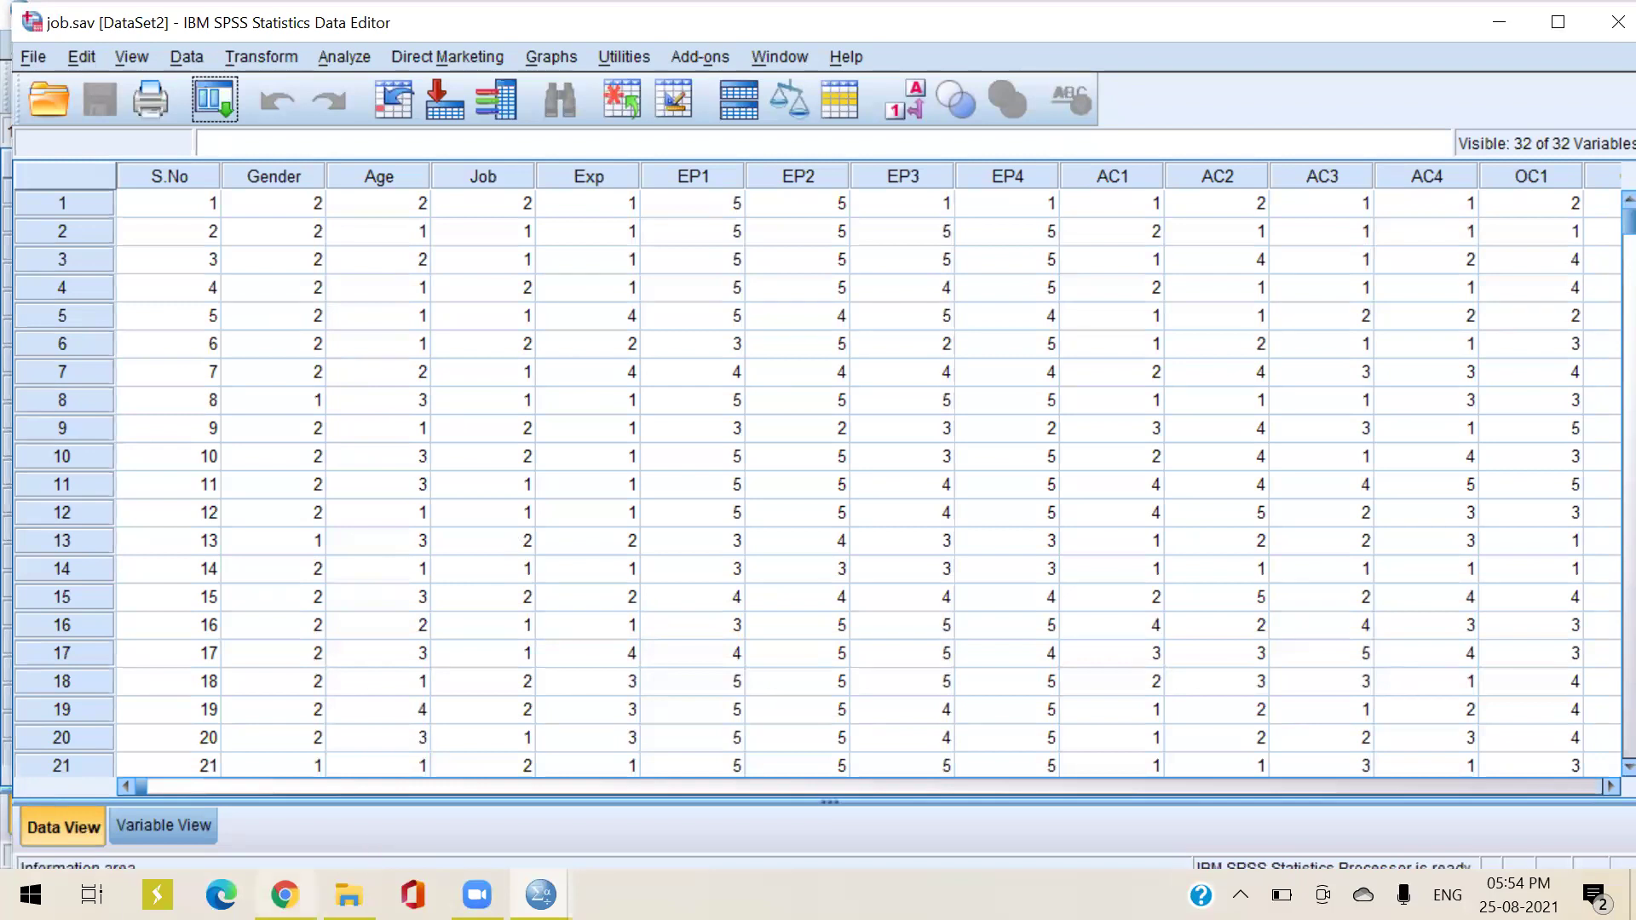
Review the variable definitions of job.sav, from S.No down to the total score variables
{"action": "left_click", "coordinate": [170, 826]}
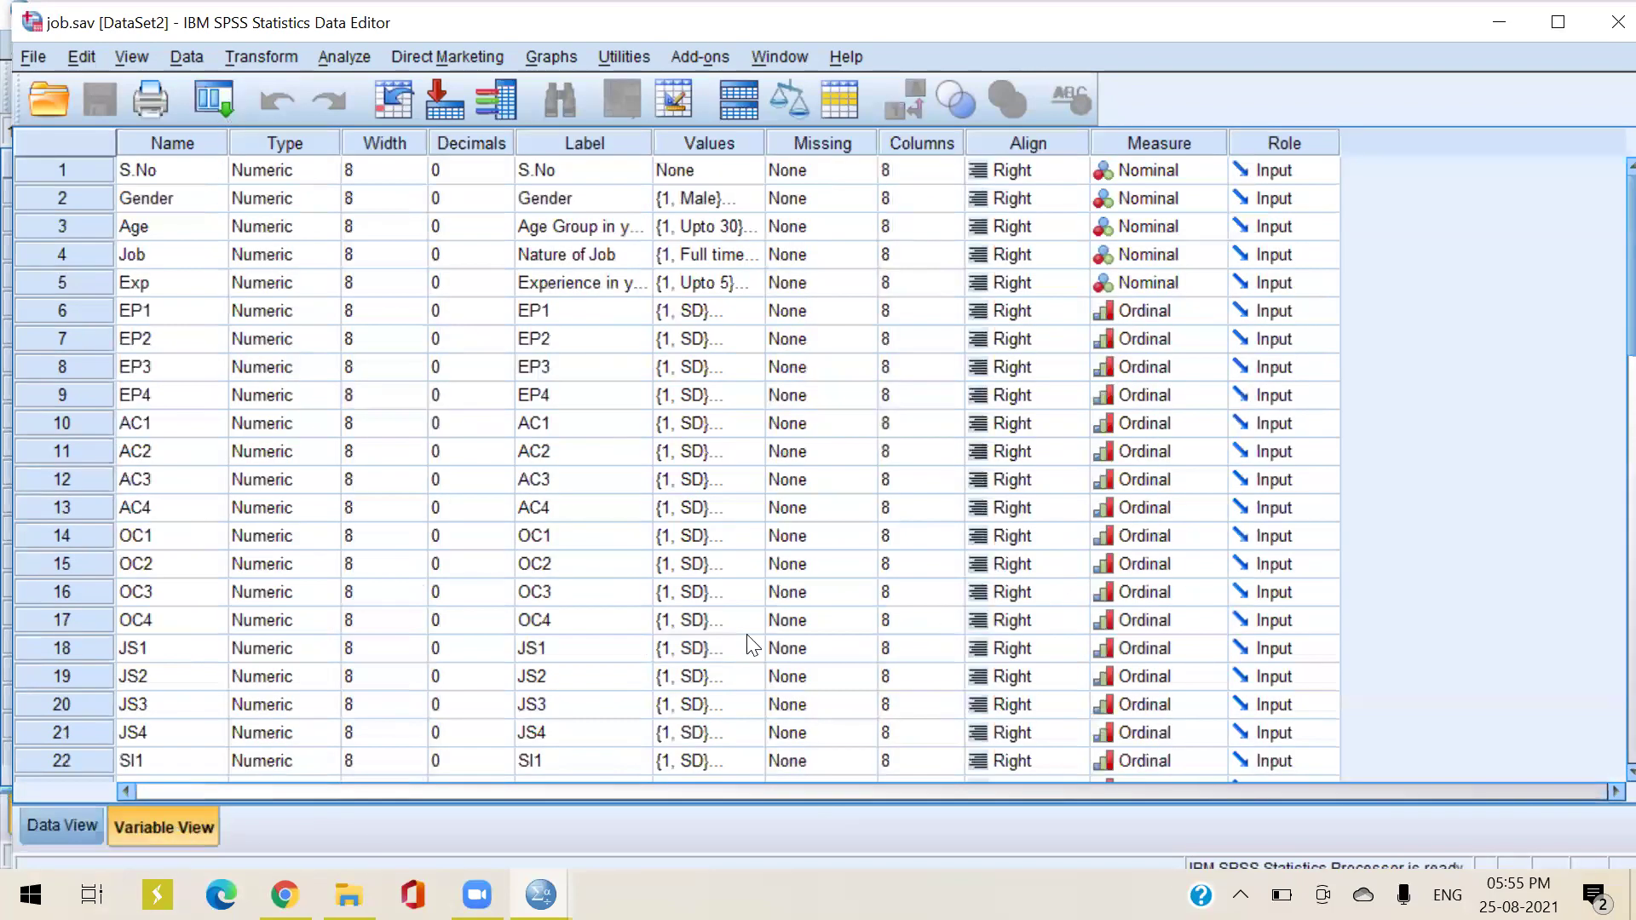
{"action": "scroll", "coordinate": [753, 645], "scroll_direction": "down", "scroll_amount": 3}
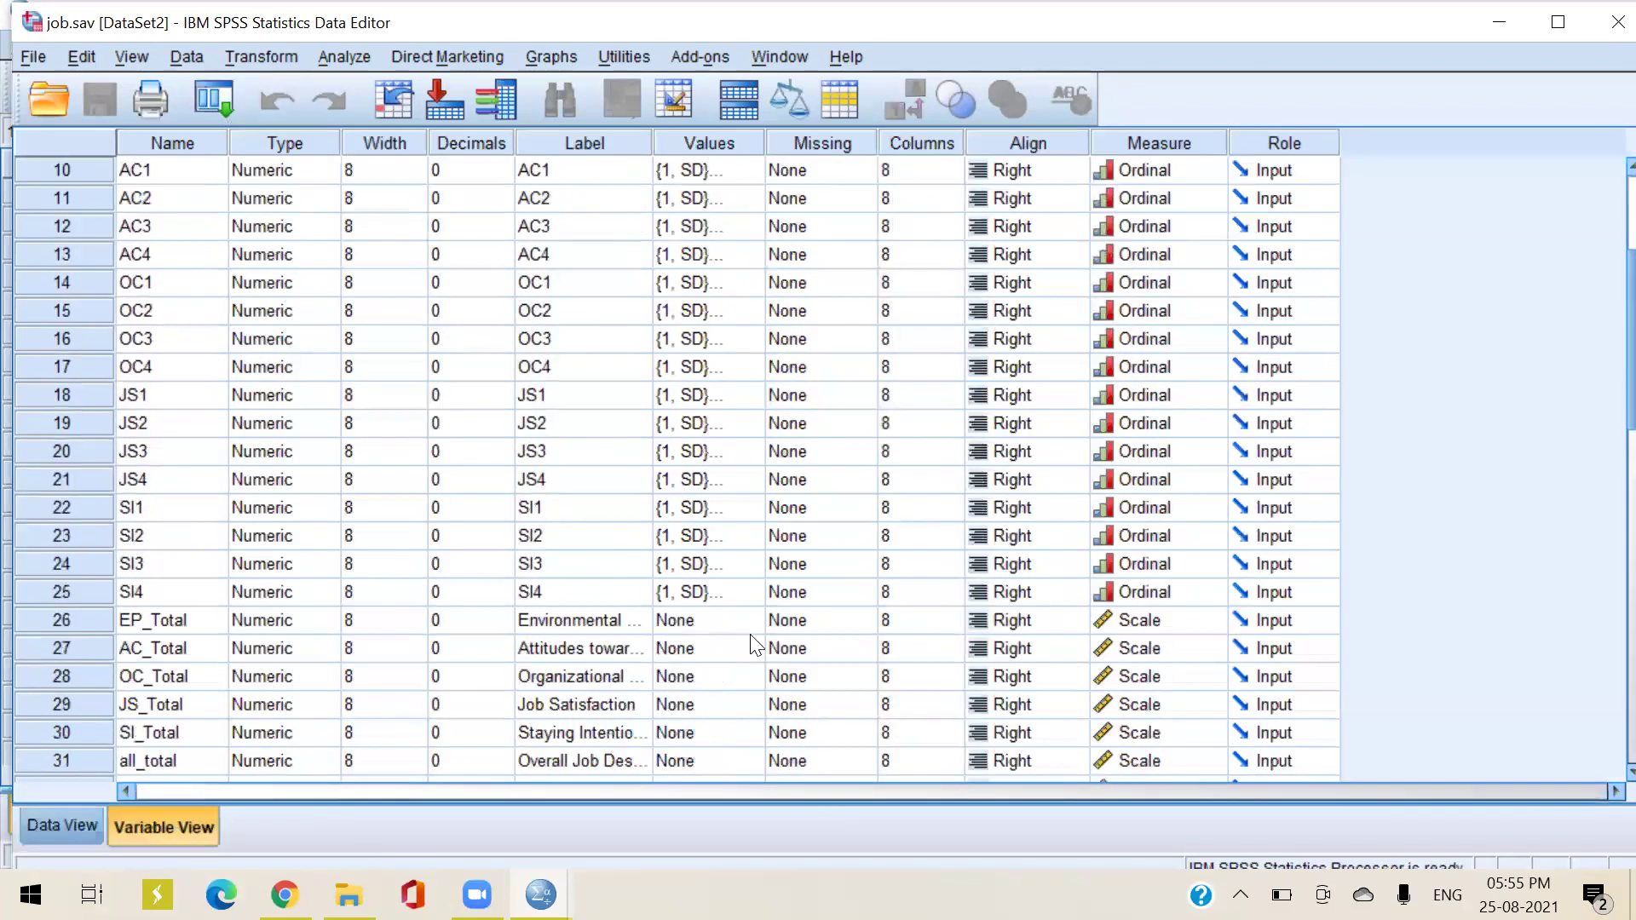
Examine the full labels of the total score variables, including EP_Total, AC_Total and all_total
{"action": "left_click", "coordinate": [600, 657]}
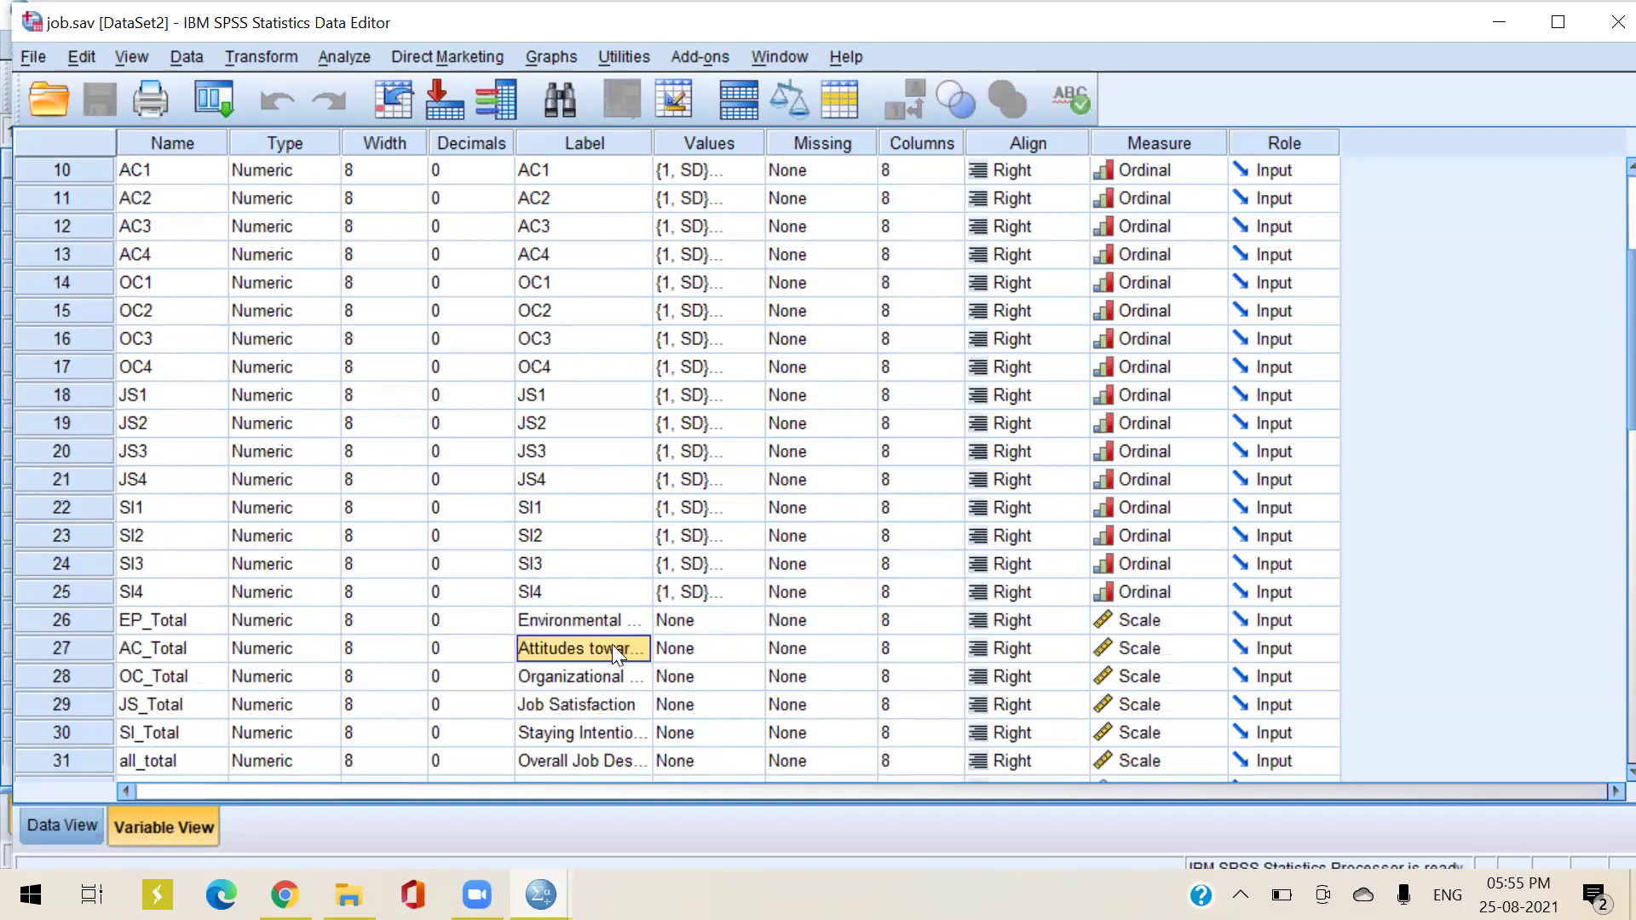
{"action": "double_click", "coordinate": [621, 653]}
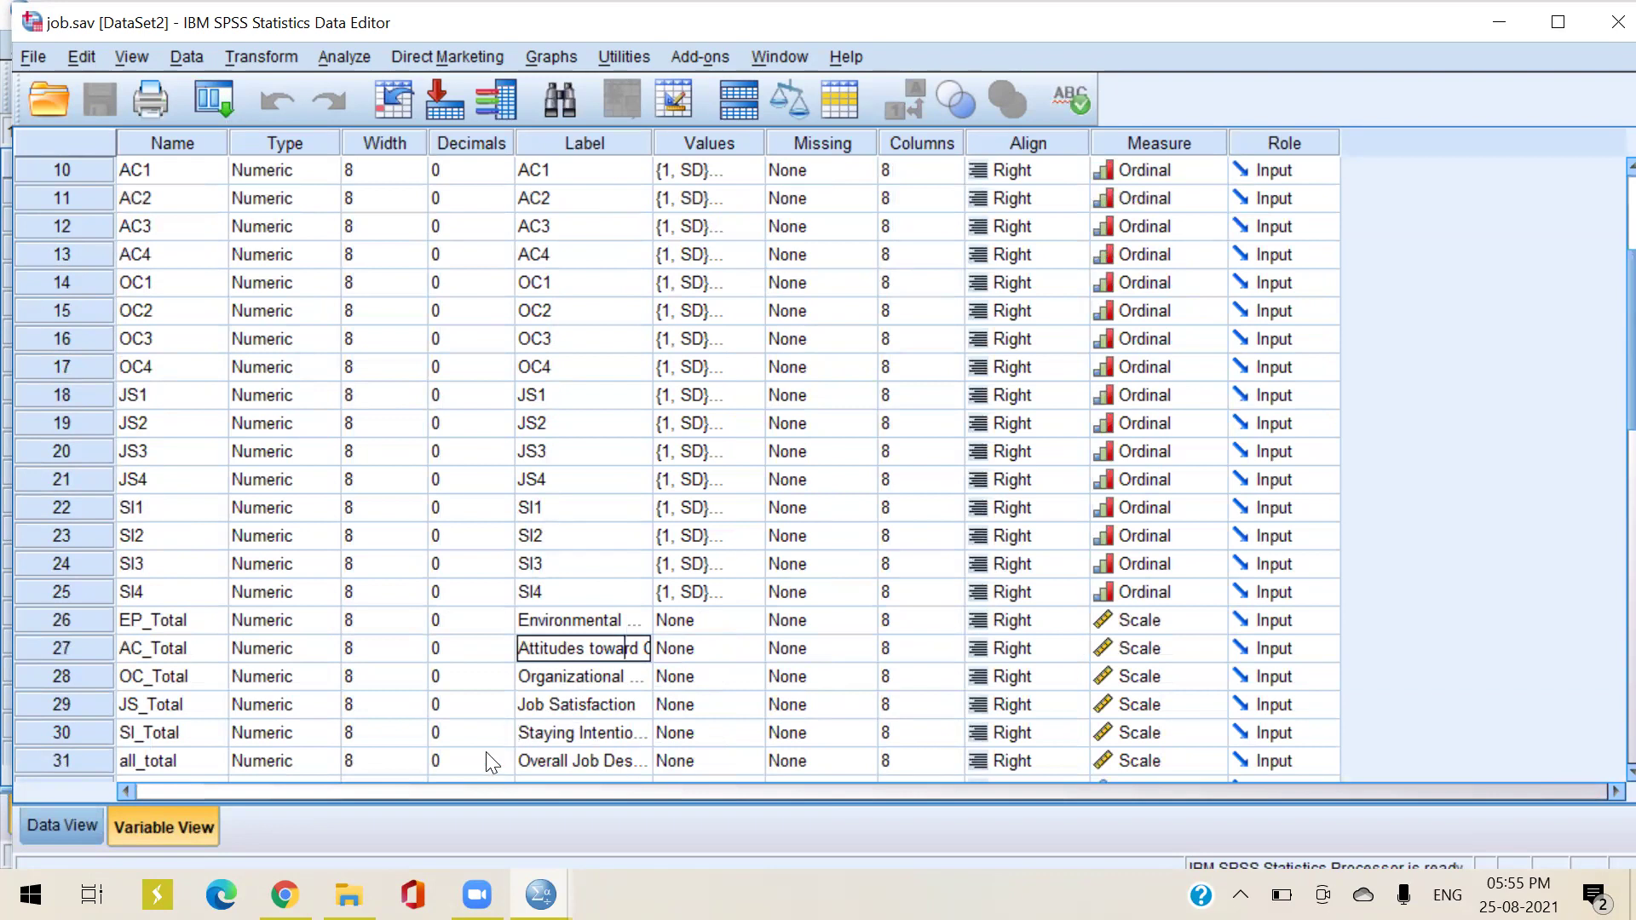
{"action": "left_click", "coordinate": [563, 772]}
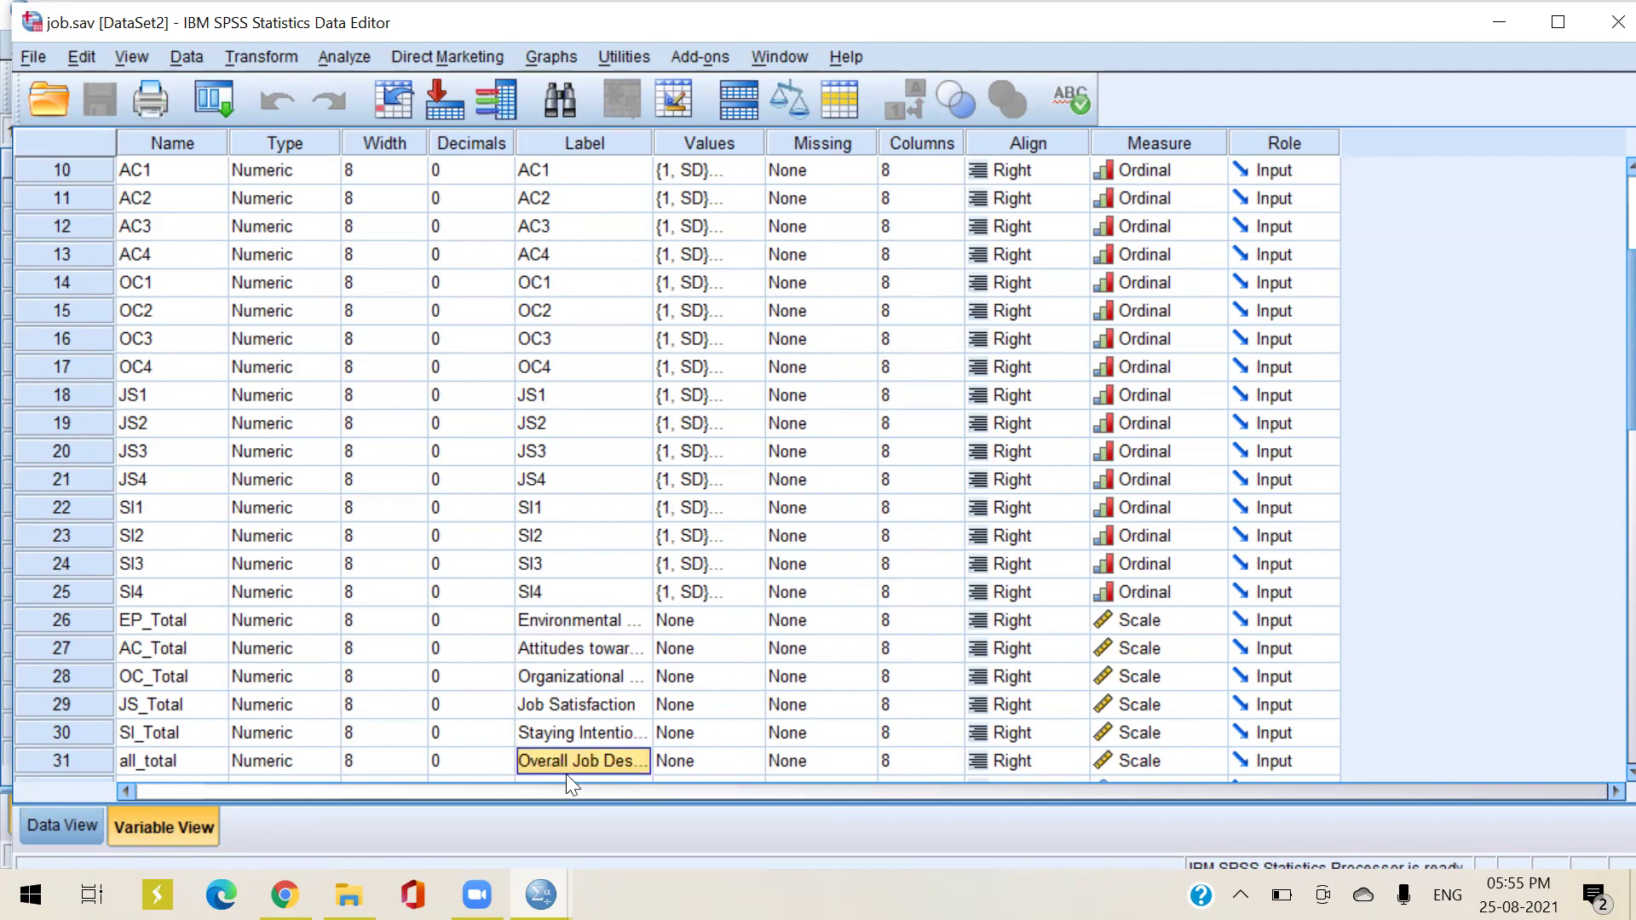
{"action": "left_click", "coordinate": [147, 626]}
{"action": "scroll", "coordinate": [143, 629], "scroll_direction": "up", "scroll_amount": 3}
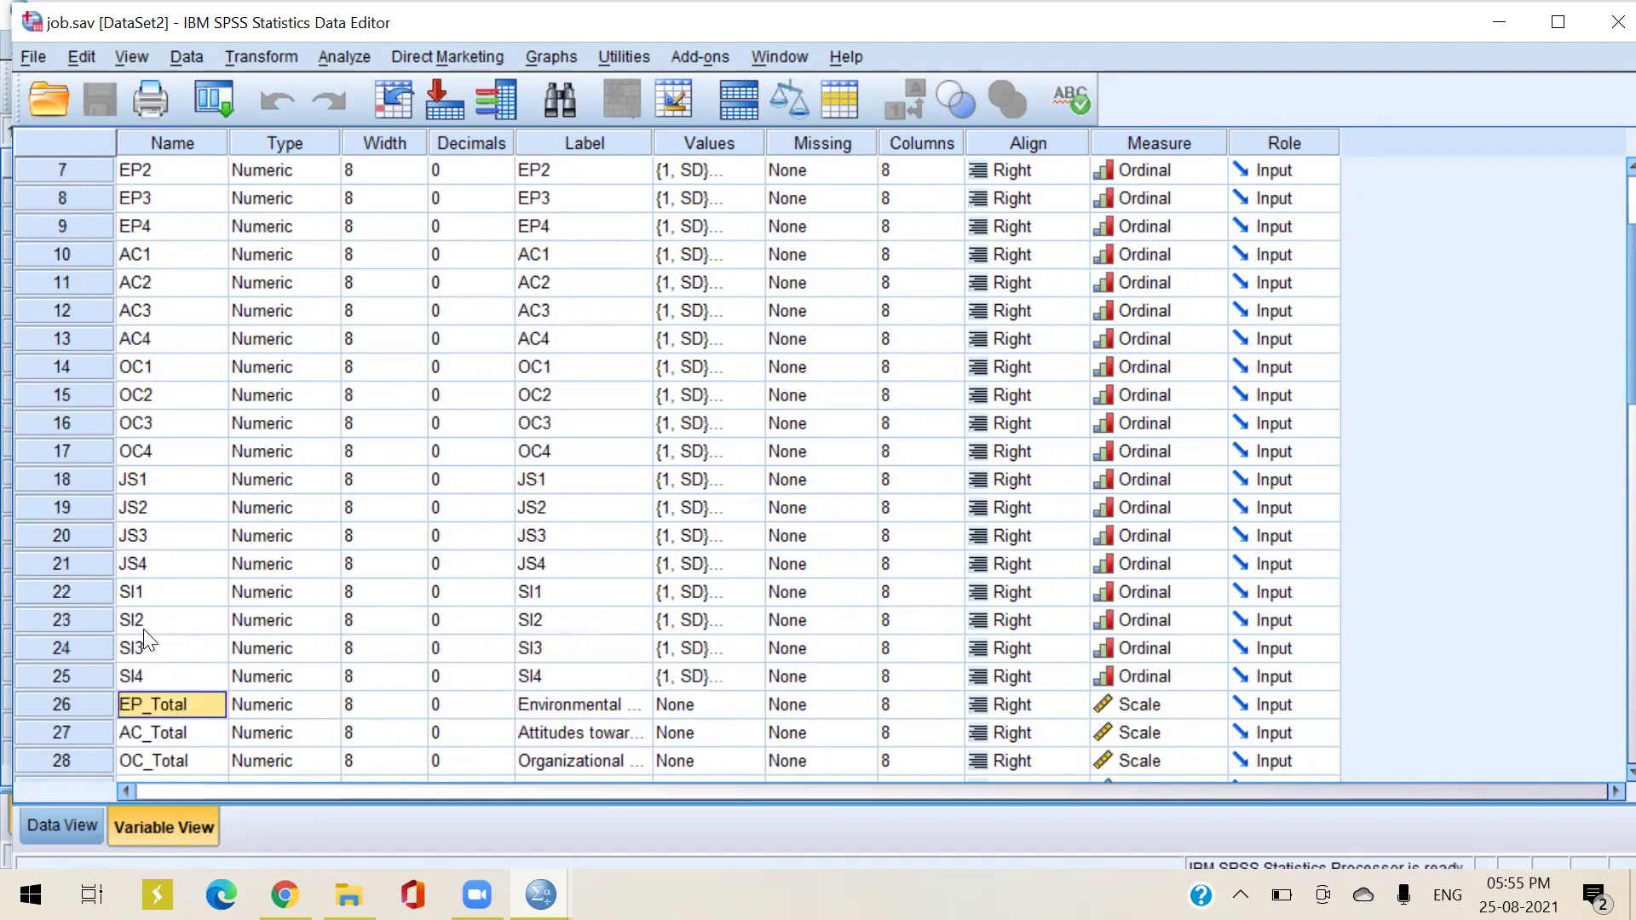
{"action": "scroll", "coordinate": [143, 629], "scroll_direction": "down", "scroll_amount": 4}
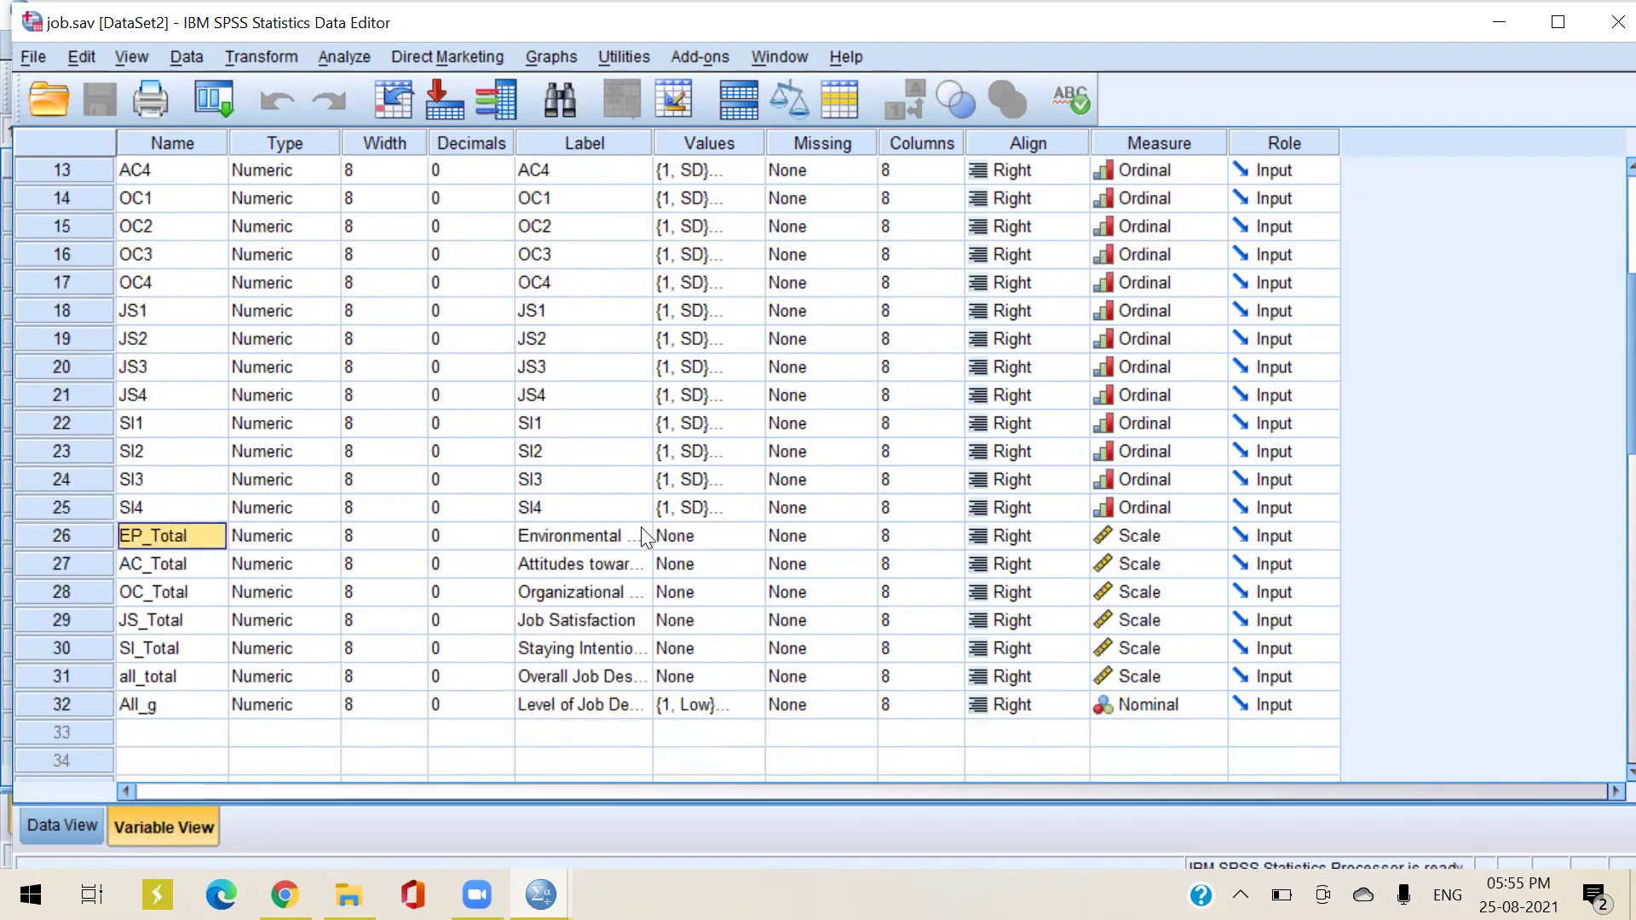
{"action": "left_click", "coordinate": [552, 539]}
{"action": "double_click", "coordinate": [552, 538]}
{"action": "left_click_drag", "start_coordinate": [561, 530], "coordinate": [583, 563]}
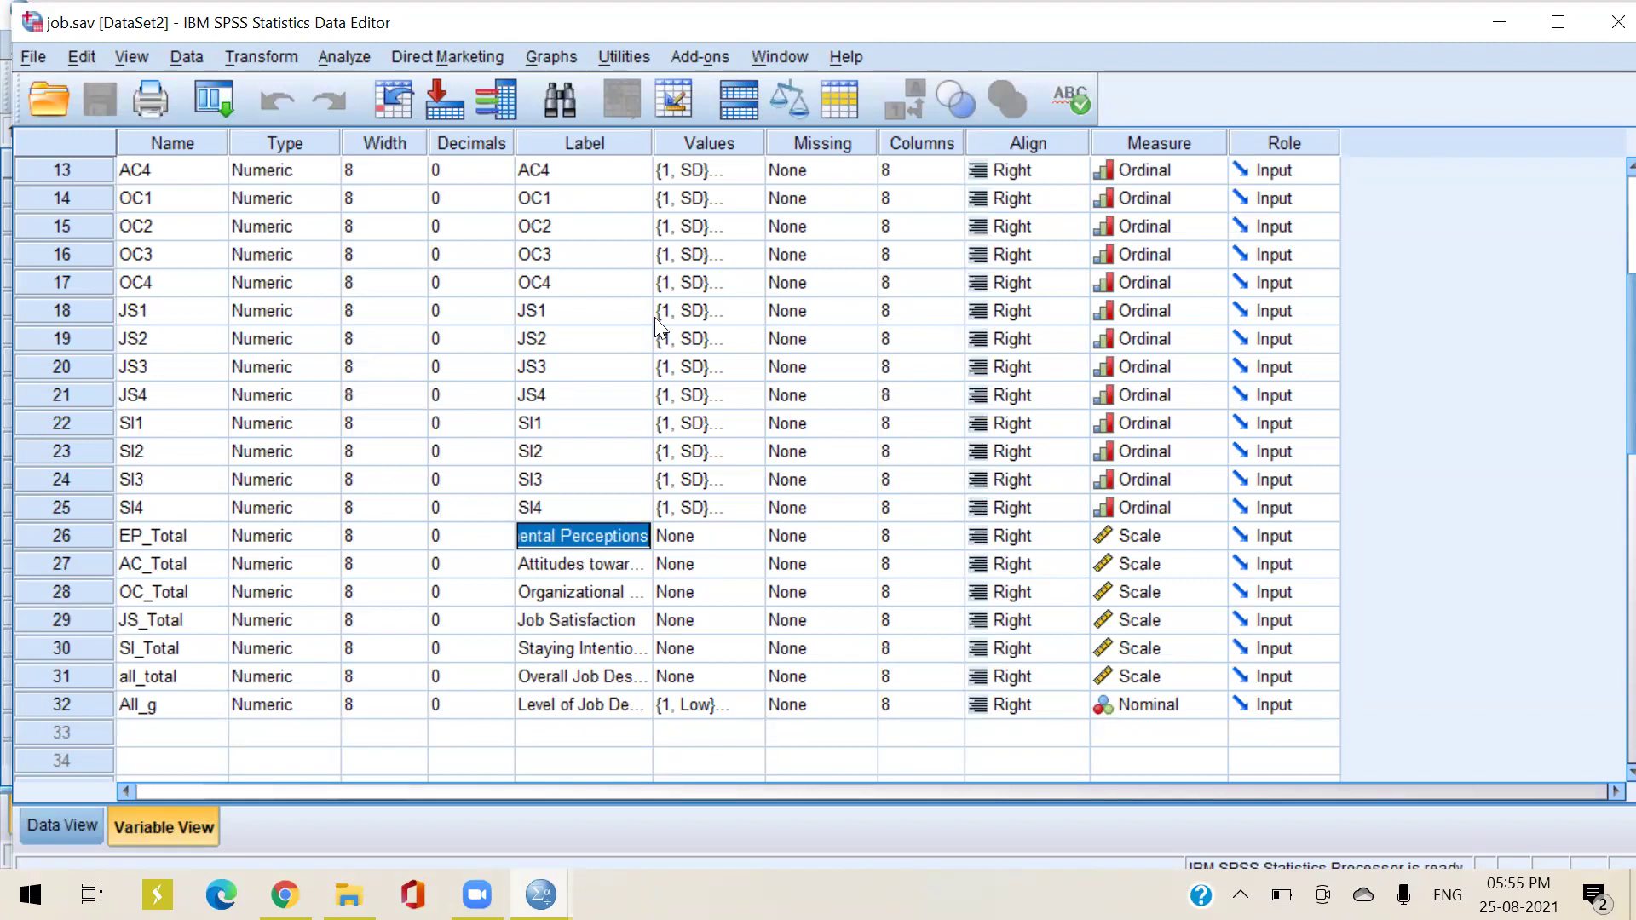
{"action": "scroll", "coordinate": [893, 465], "scroll_direction": "up", "scroll_amount": 4}
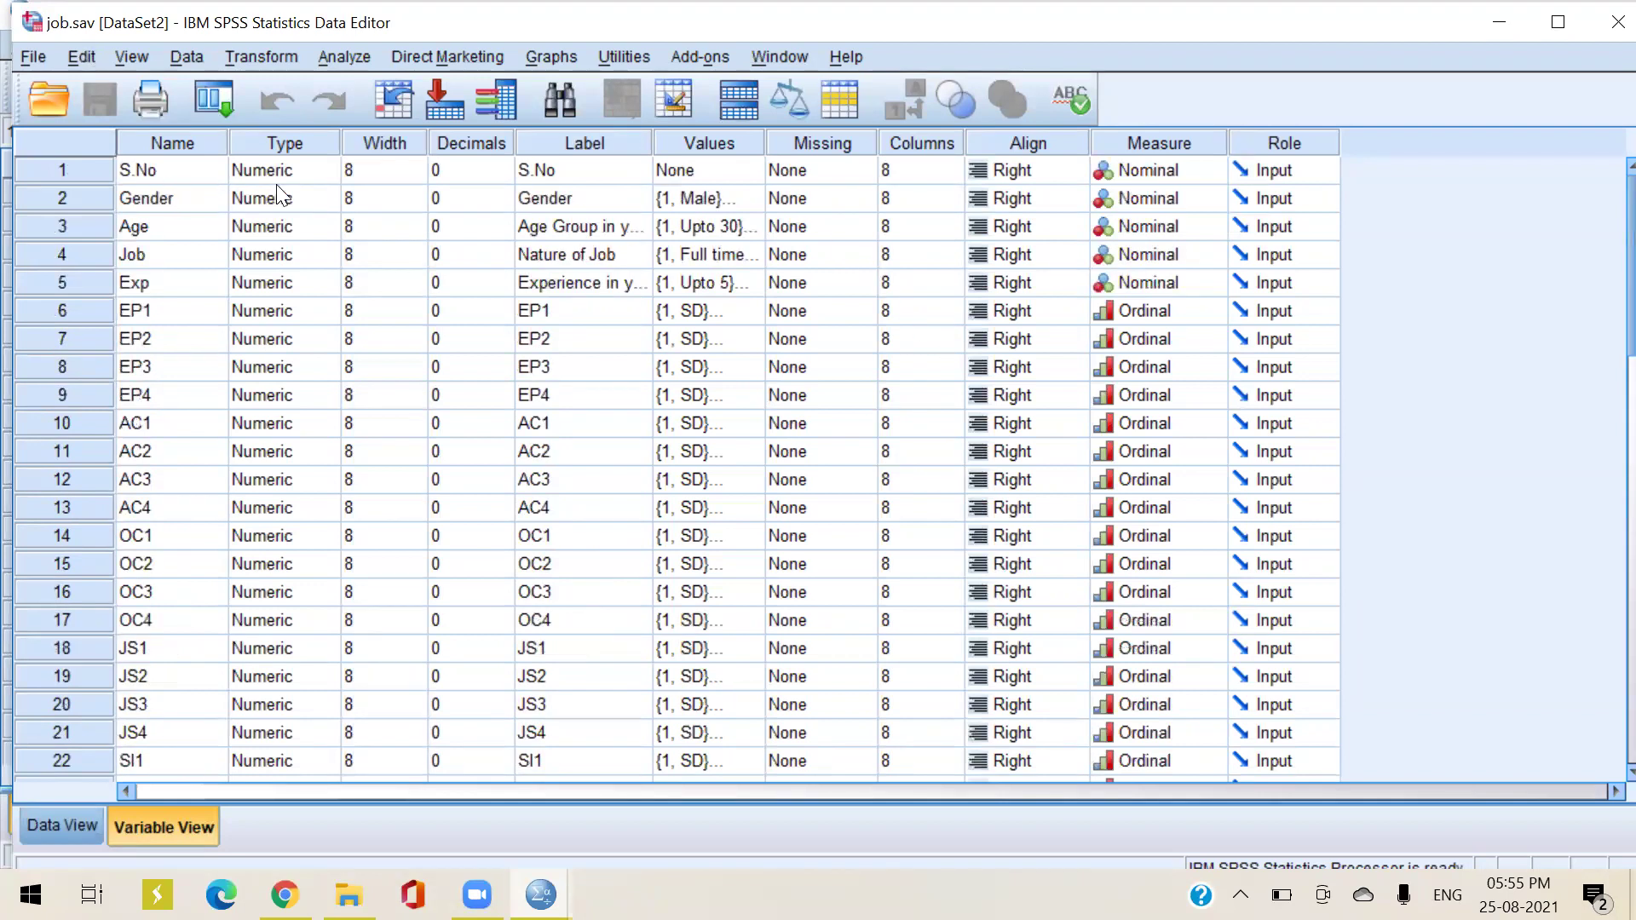
Choose Nominal as the measure of S.No and Ordinal as the measure of EP1
{"action": "left_click", "coordinate": [1184, 176]}
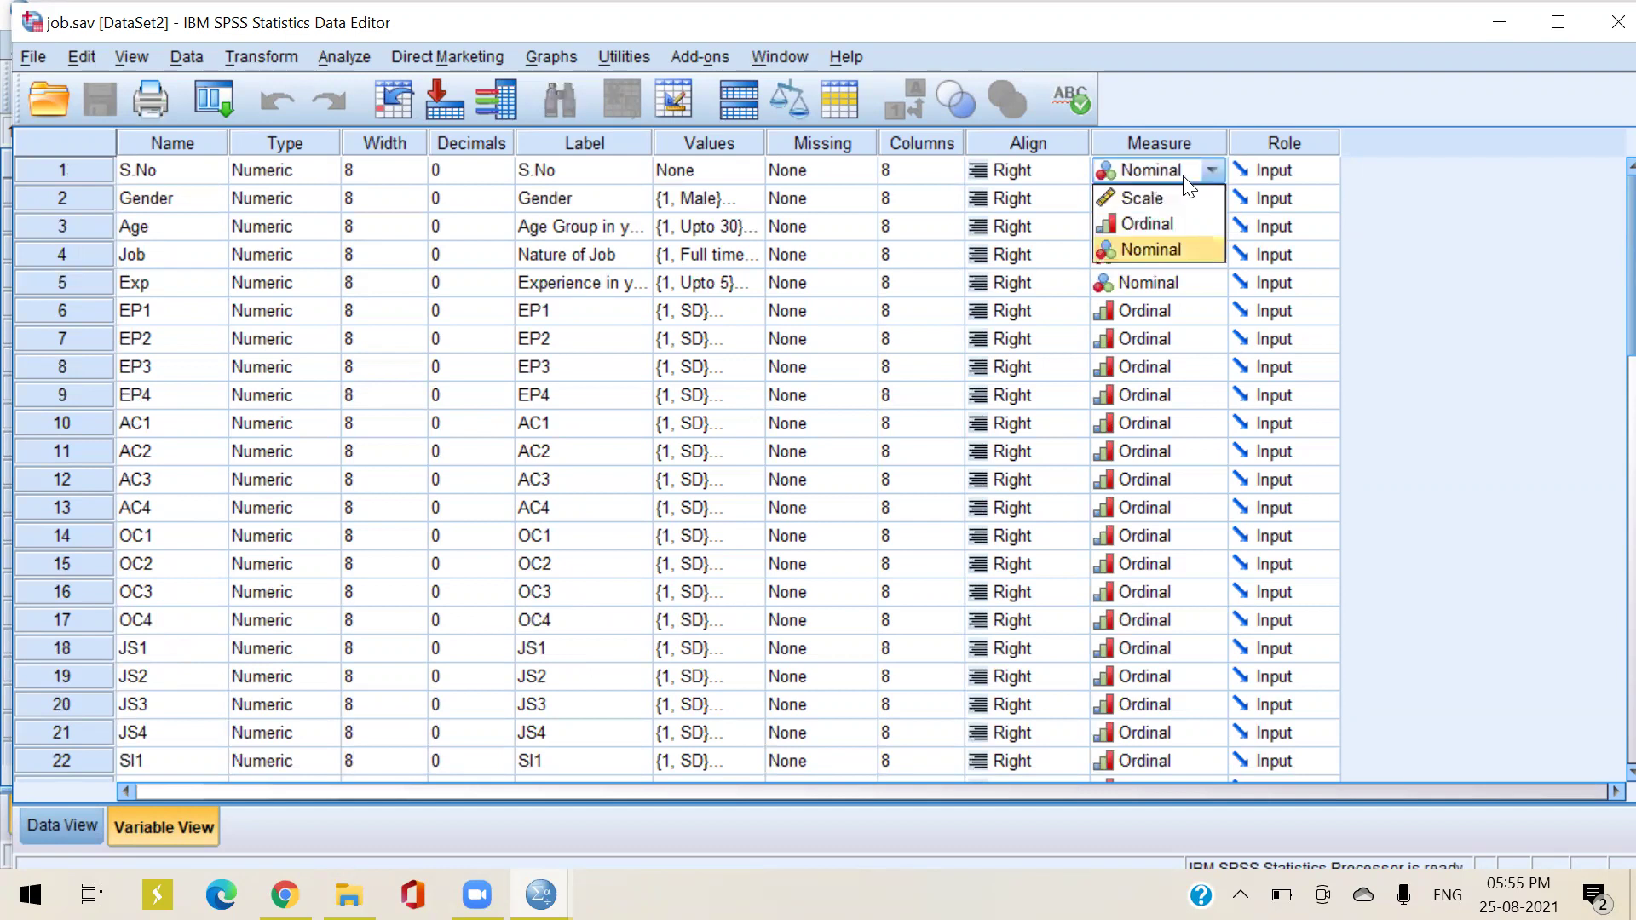
{"action": "left_click", "coordinate": [1178, 245]}
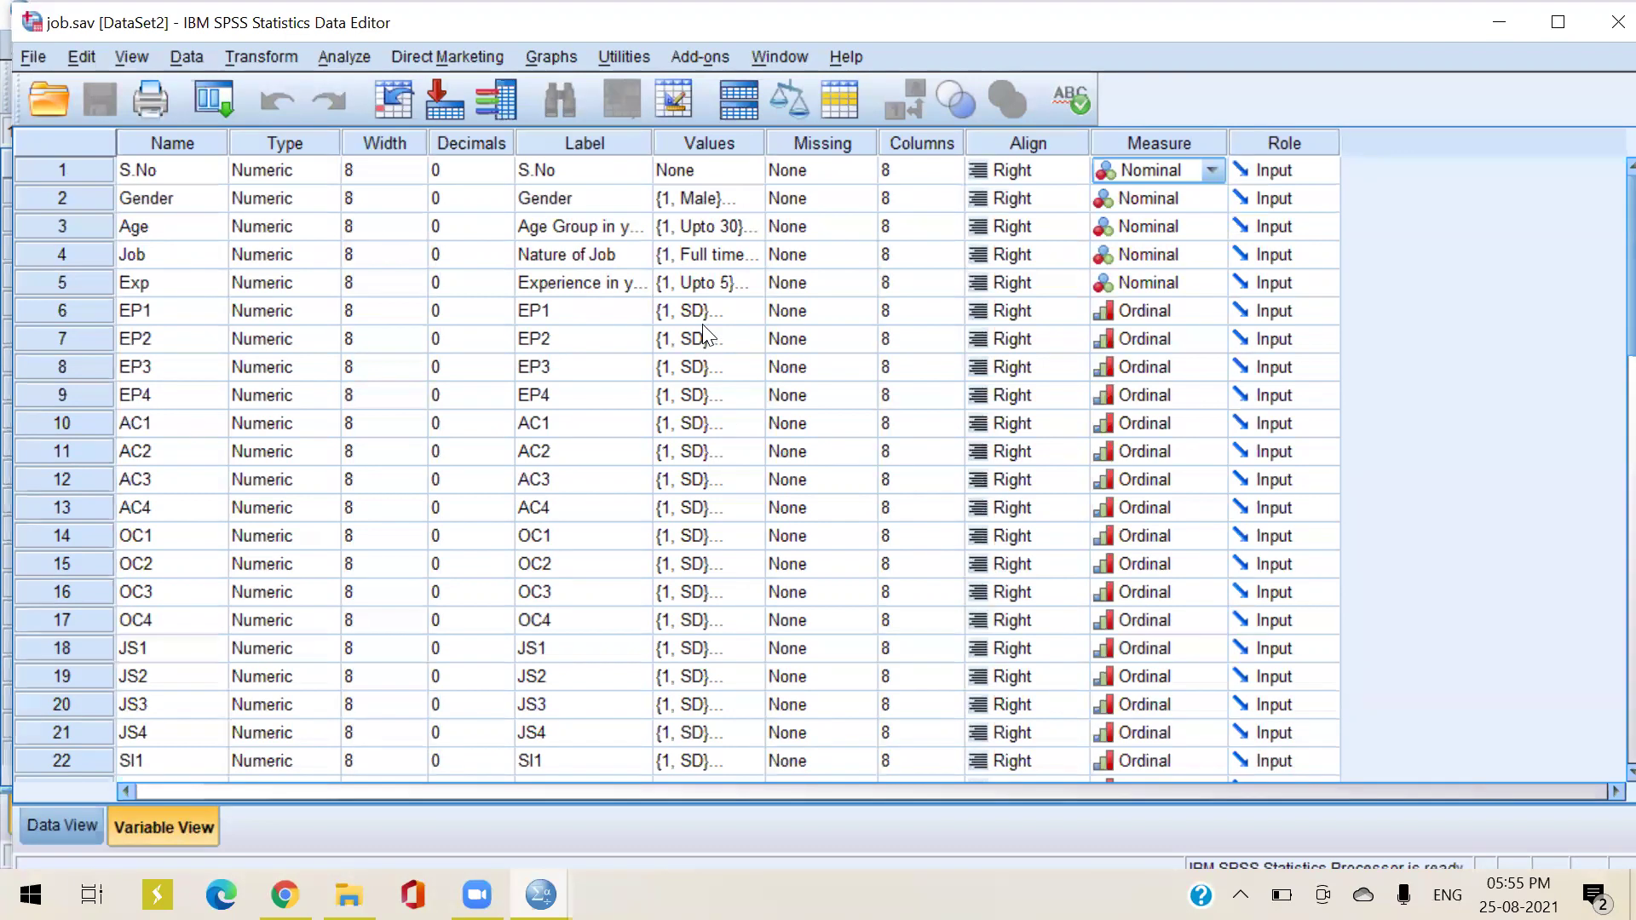
{"action": "left_click", "coordinate": [1167, 314]}
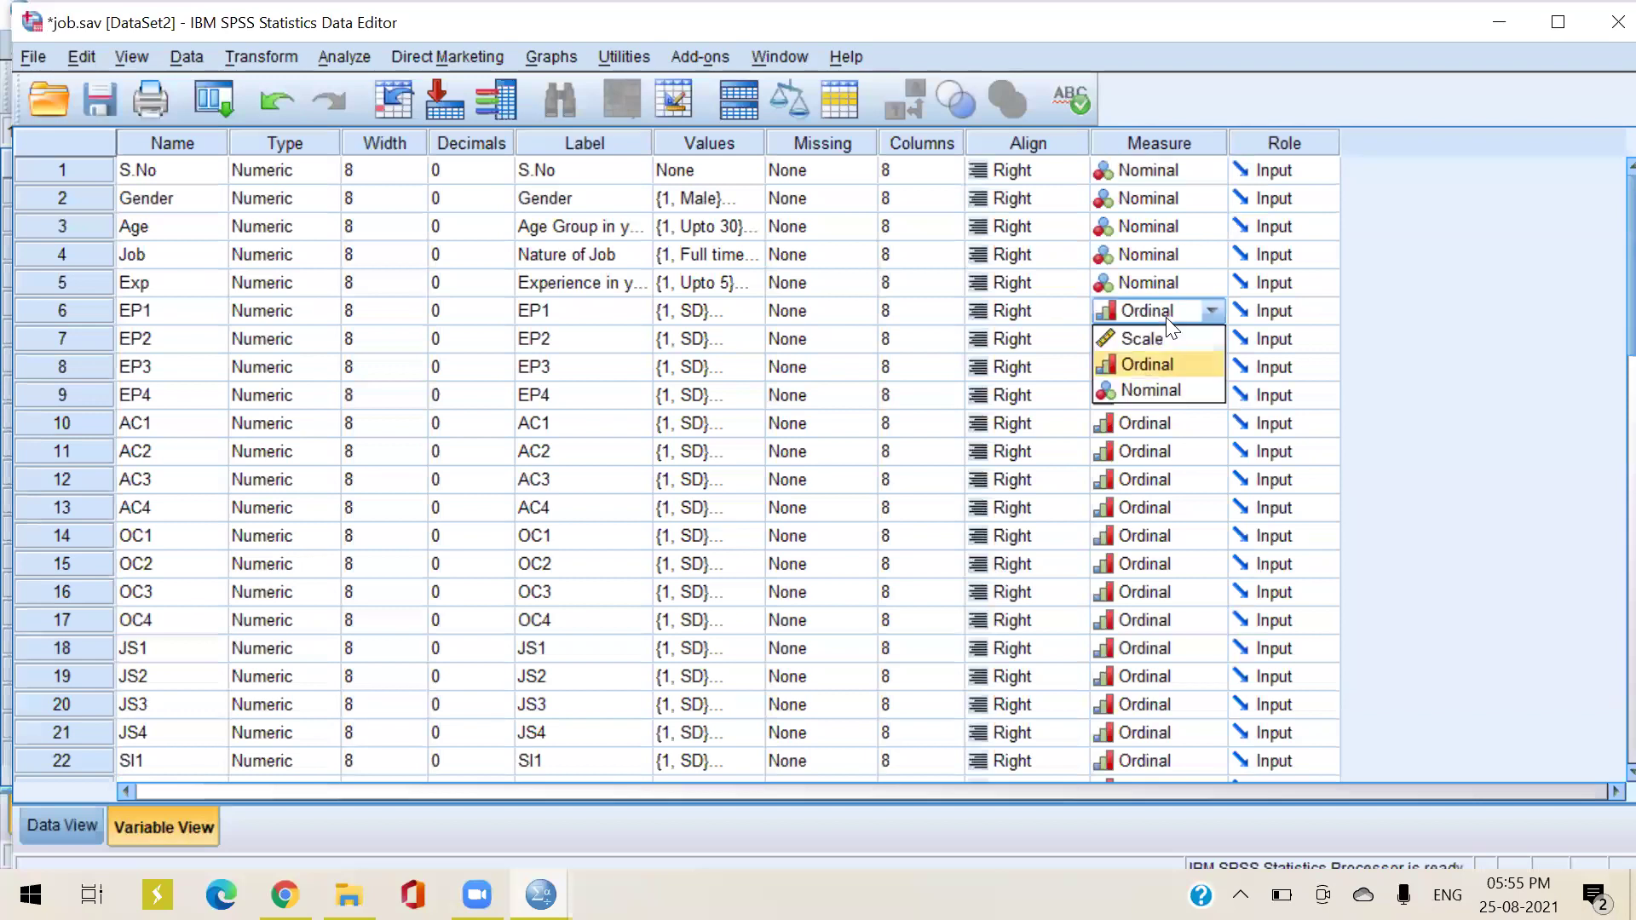
{"action": "left_click", "coordinate": [1166, 366]}
Examine the value labels of EP1 one by one, from 1 to 5, leaving them unedited
{"action": "left_click", "coordinate": [745, 311]}
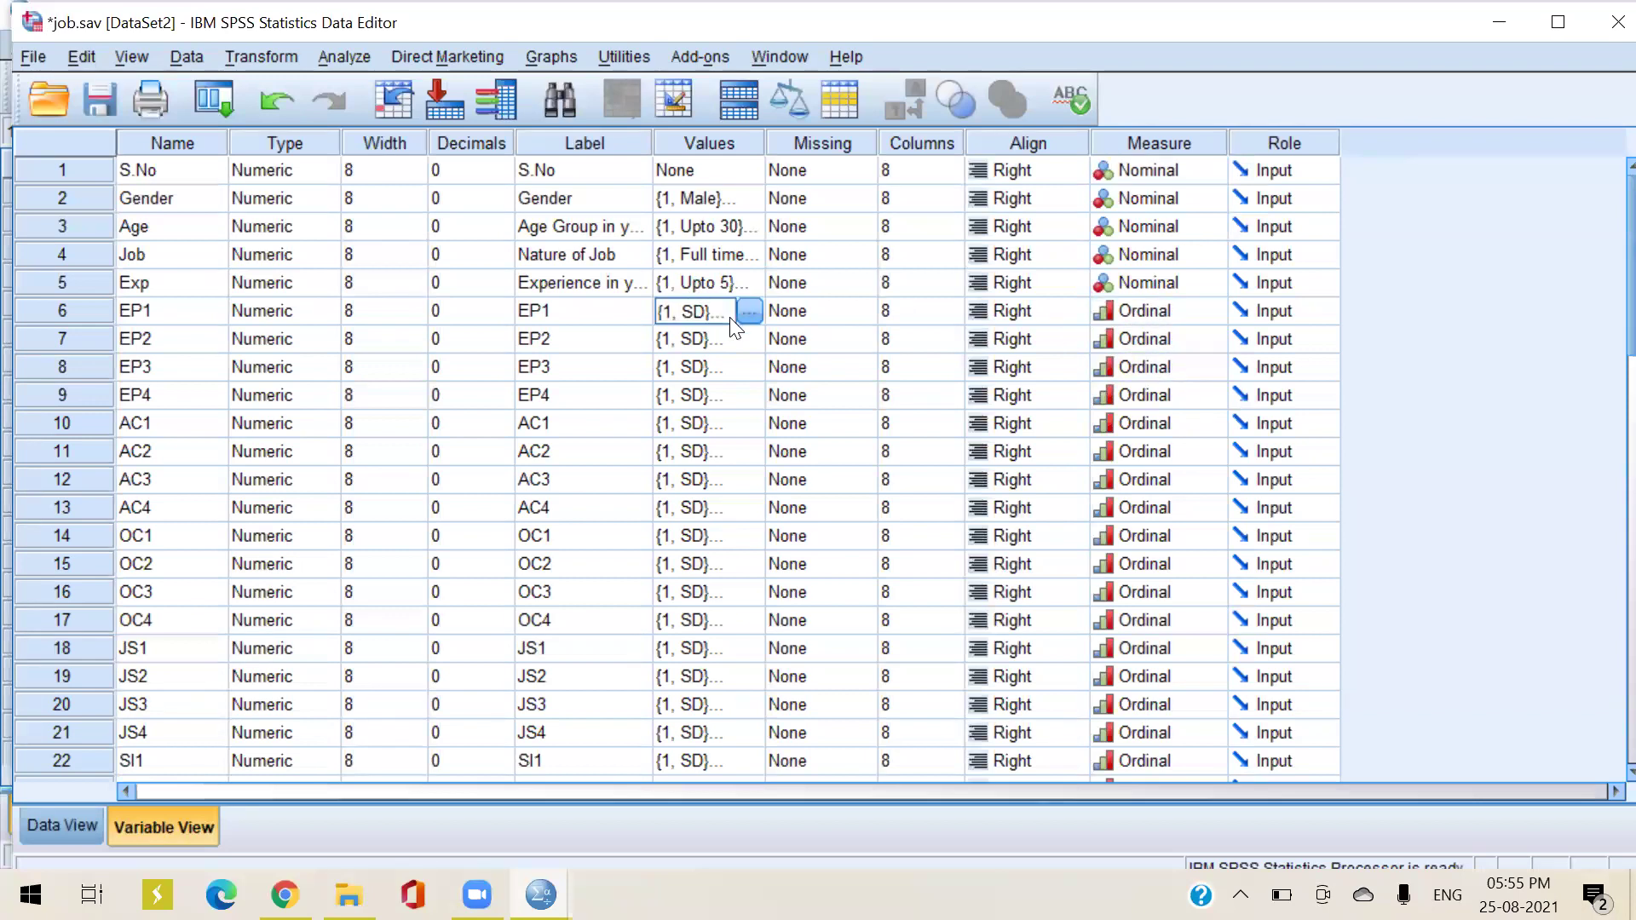
{"action": "left_click", "coordinate": [745, 312]}
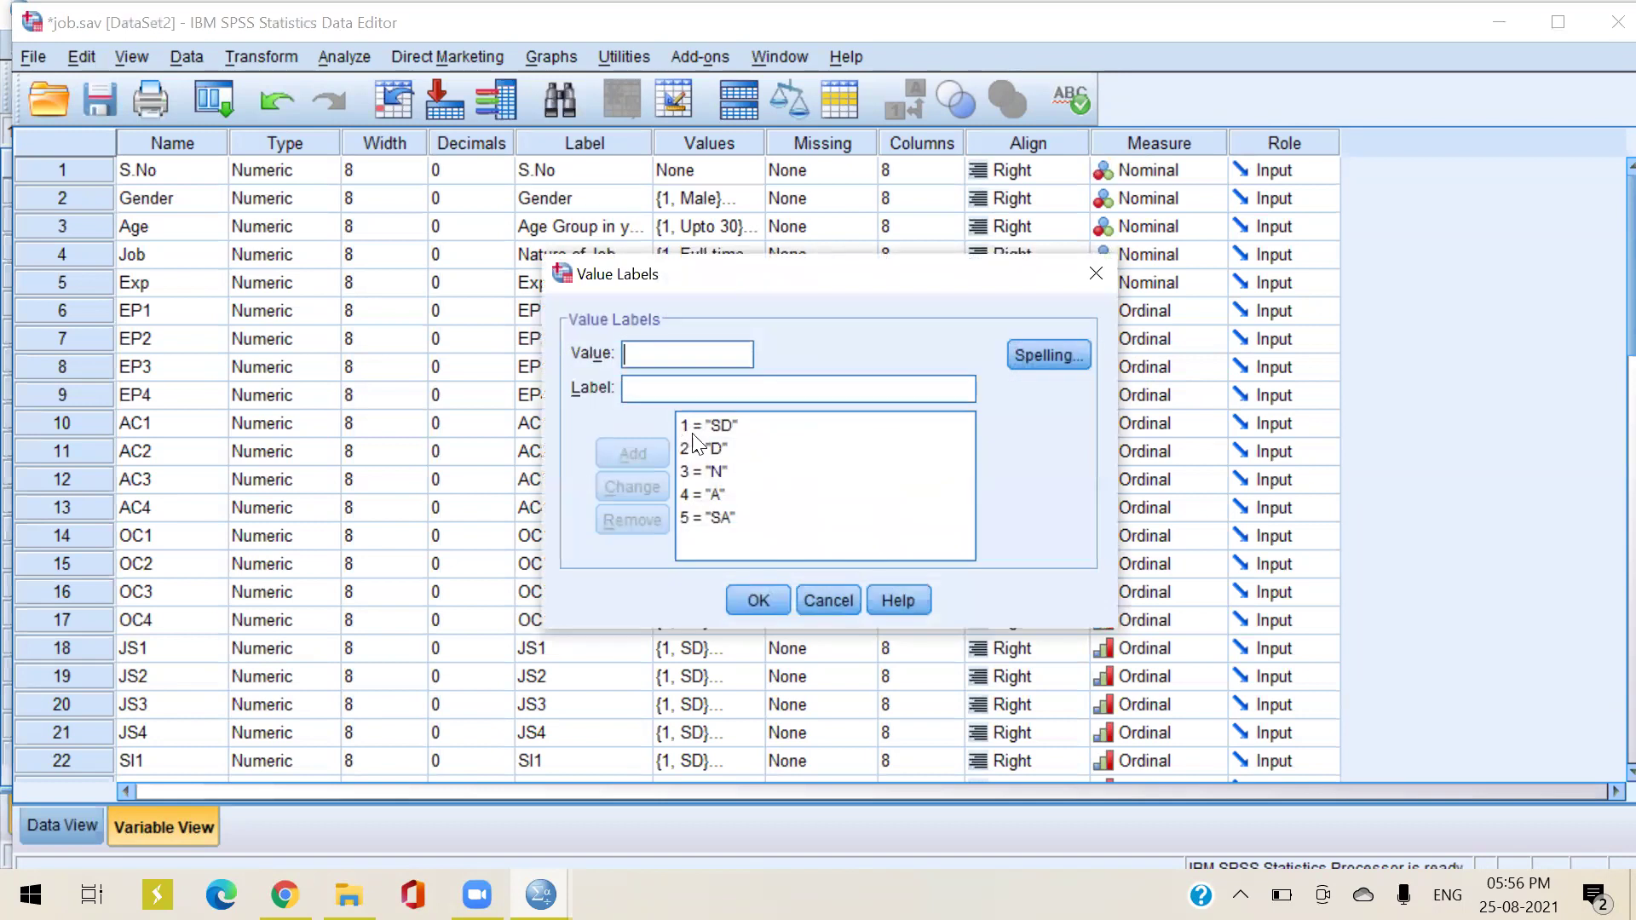
{"action": "left_click", "coordinate": [743, 433]}
{"action": "left_click", "coordinate": [731, 450]}
{"action": "left_click", "coordinate": [728, 469]}
{"action": "left_click", "coordinate": [726, 496]}
{"action": "left_click", "coordinate": [724, 518]}
{"action": "left_click", "coordinate": [1094, 273]}
{"action": "left_click", "coordinate": [748, 313]}
{"action": "left_click", "coordinate": [1095, 274]}
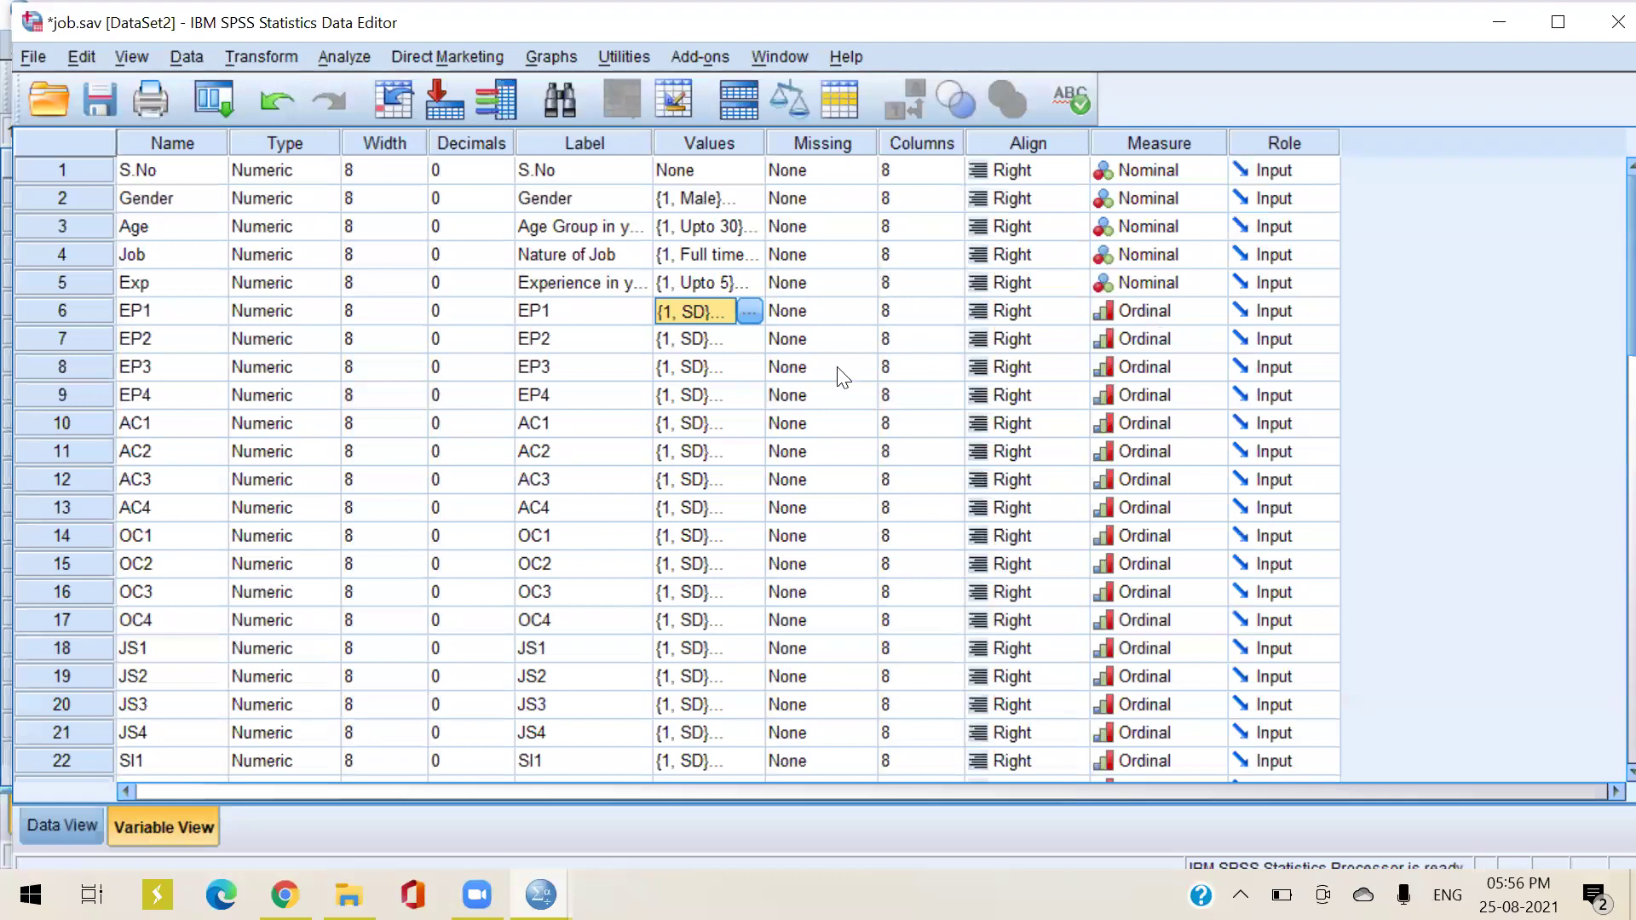
Start a Frequencies analysis with S.No, Gender, Age Group in years, Nature of Job and Experience in years as variables
{"action": "left_click", "coordinate": [349, 58]}
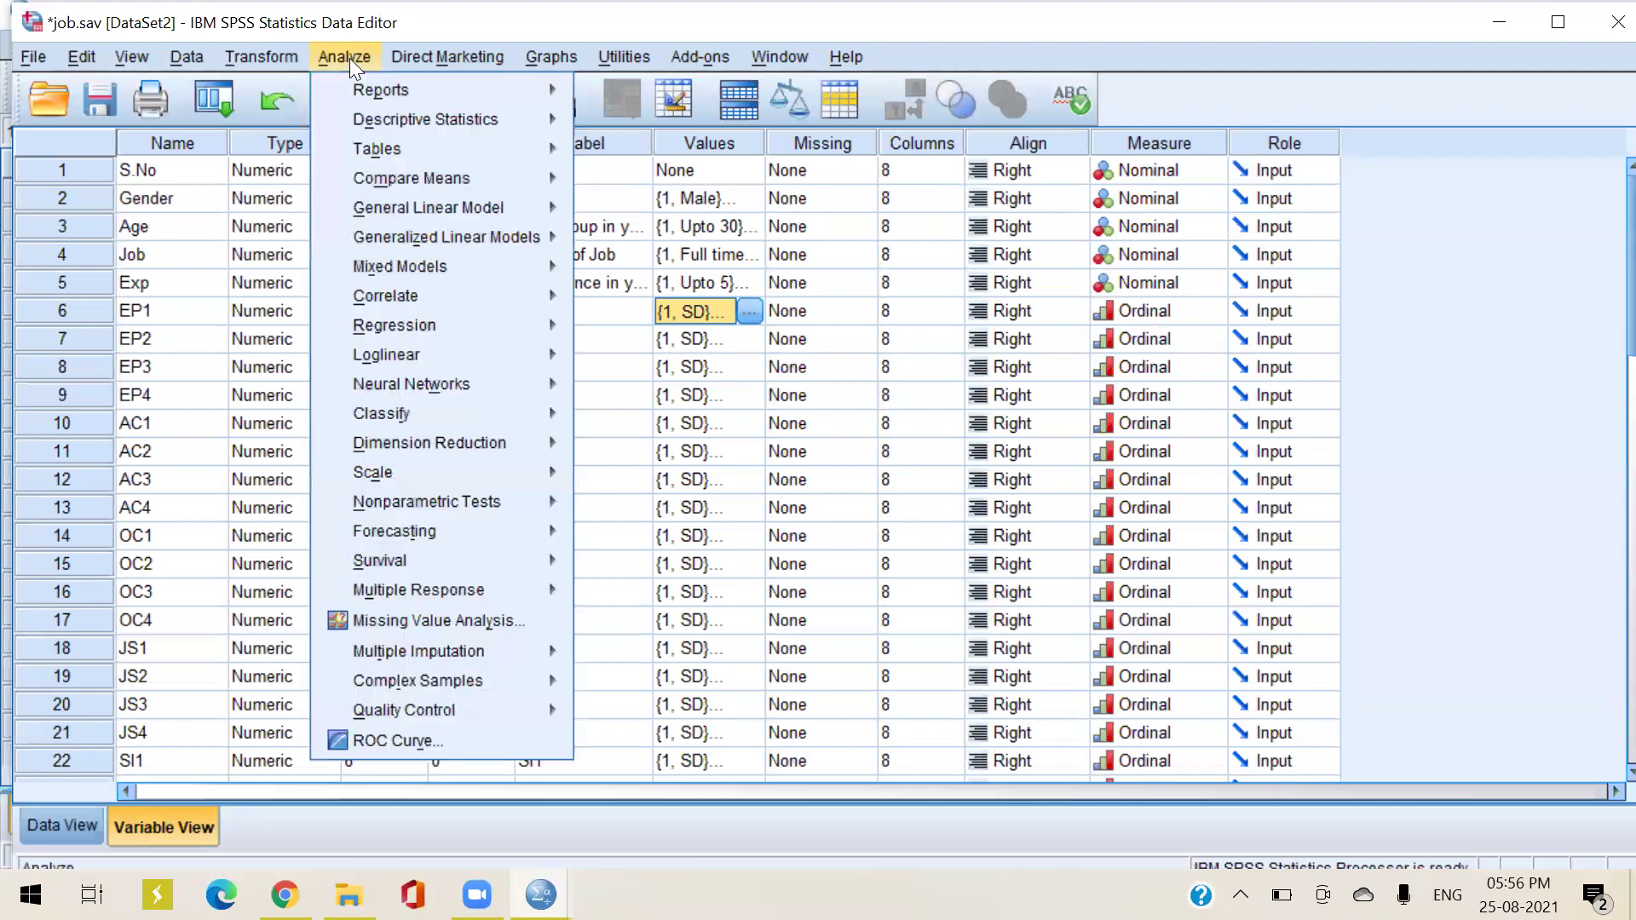
{"action": "mouse_move", "coordinate": [382, 125]}
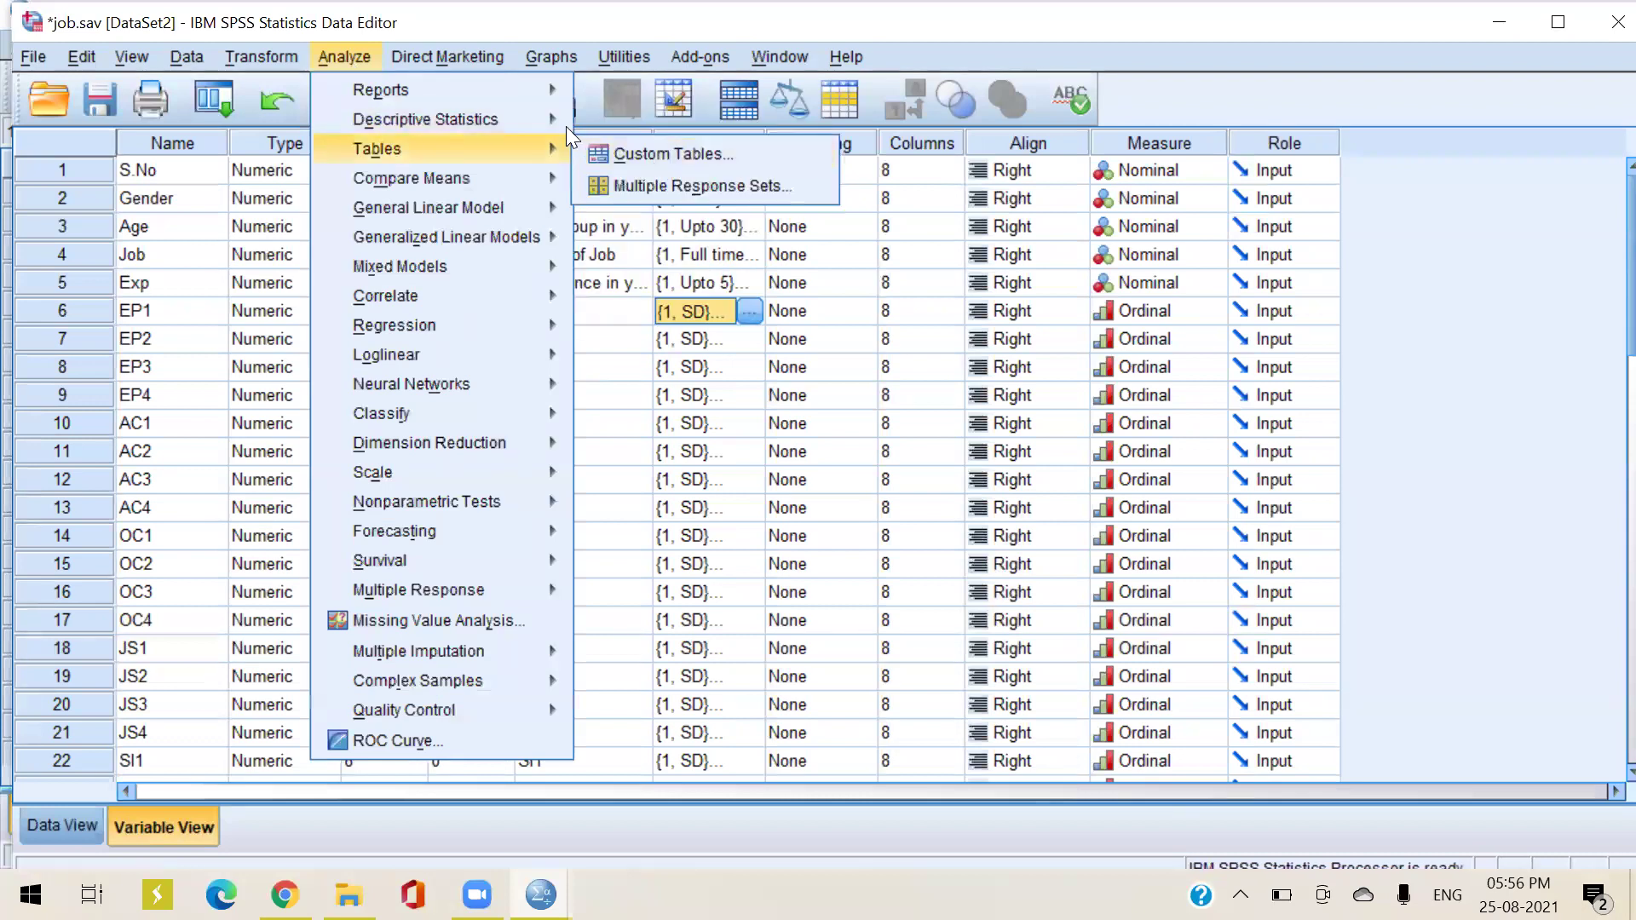
{"action": "left_click", "coordinate": [629, 125]}
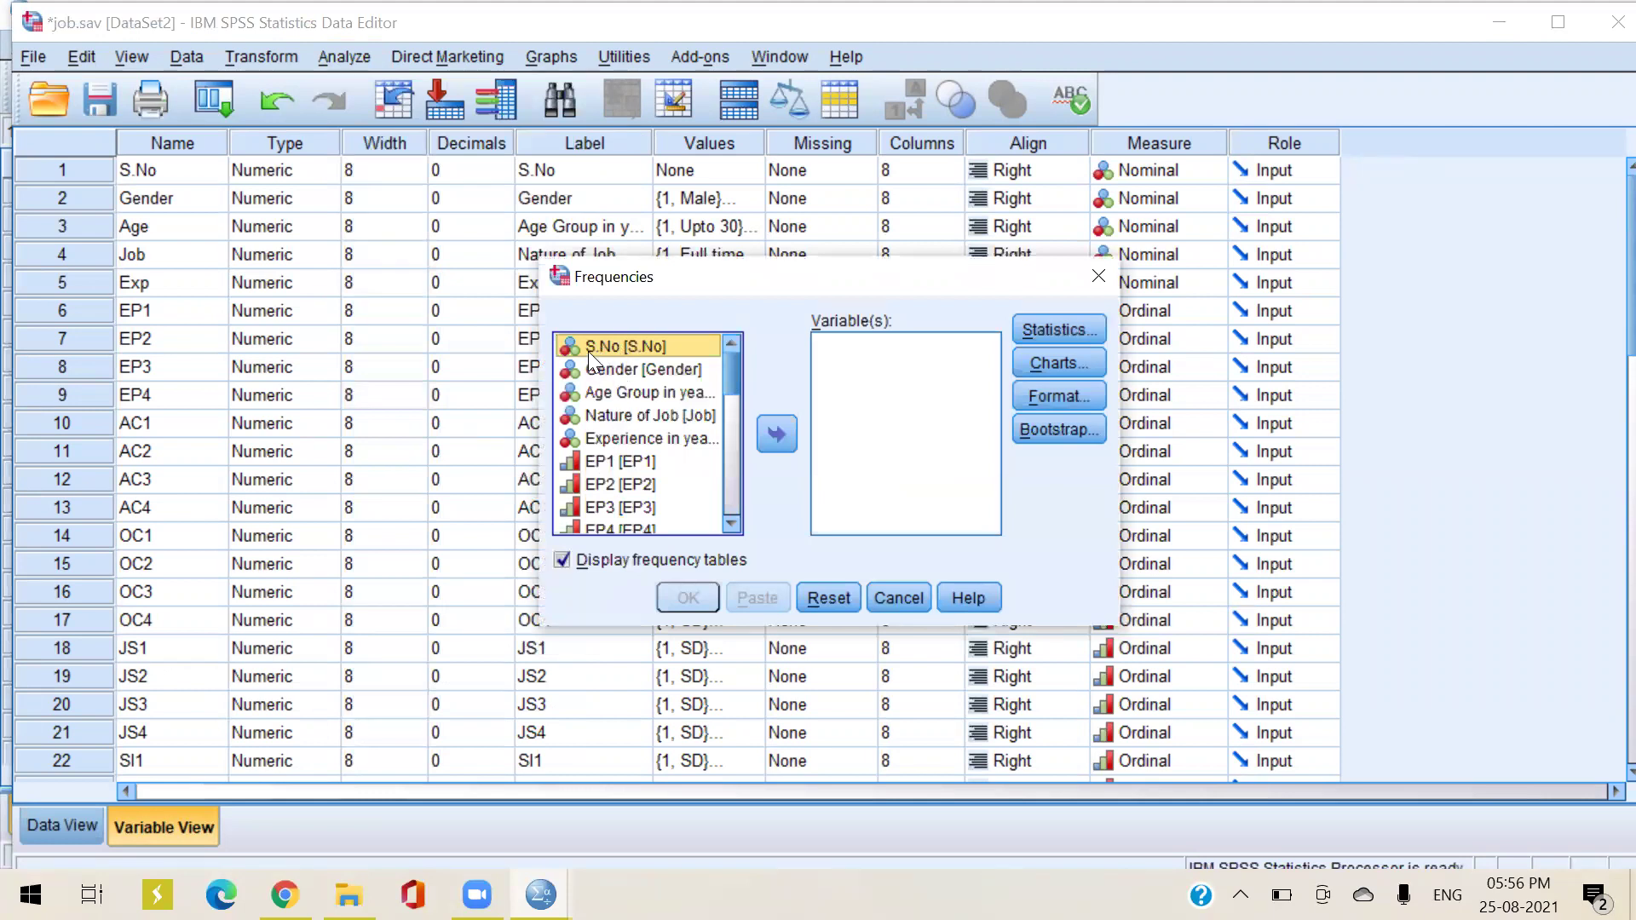
{"action": "left_click", "coordinate": [769, 437]}
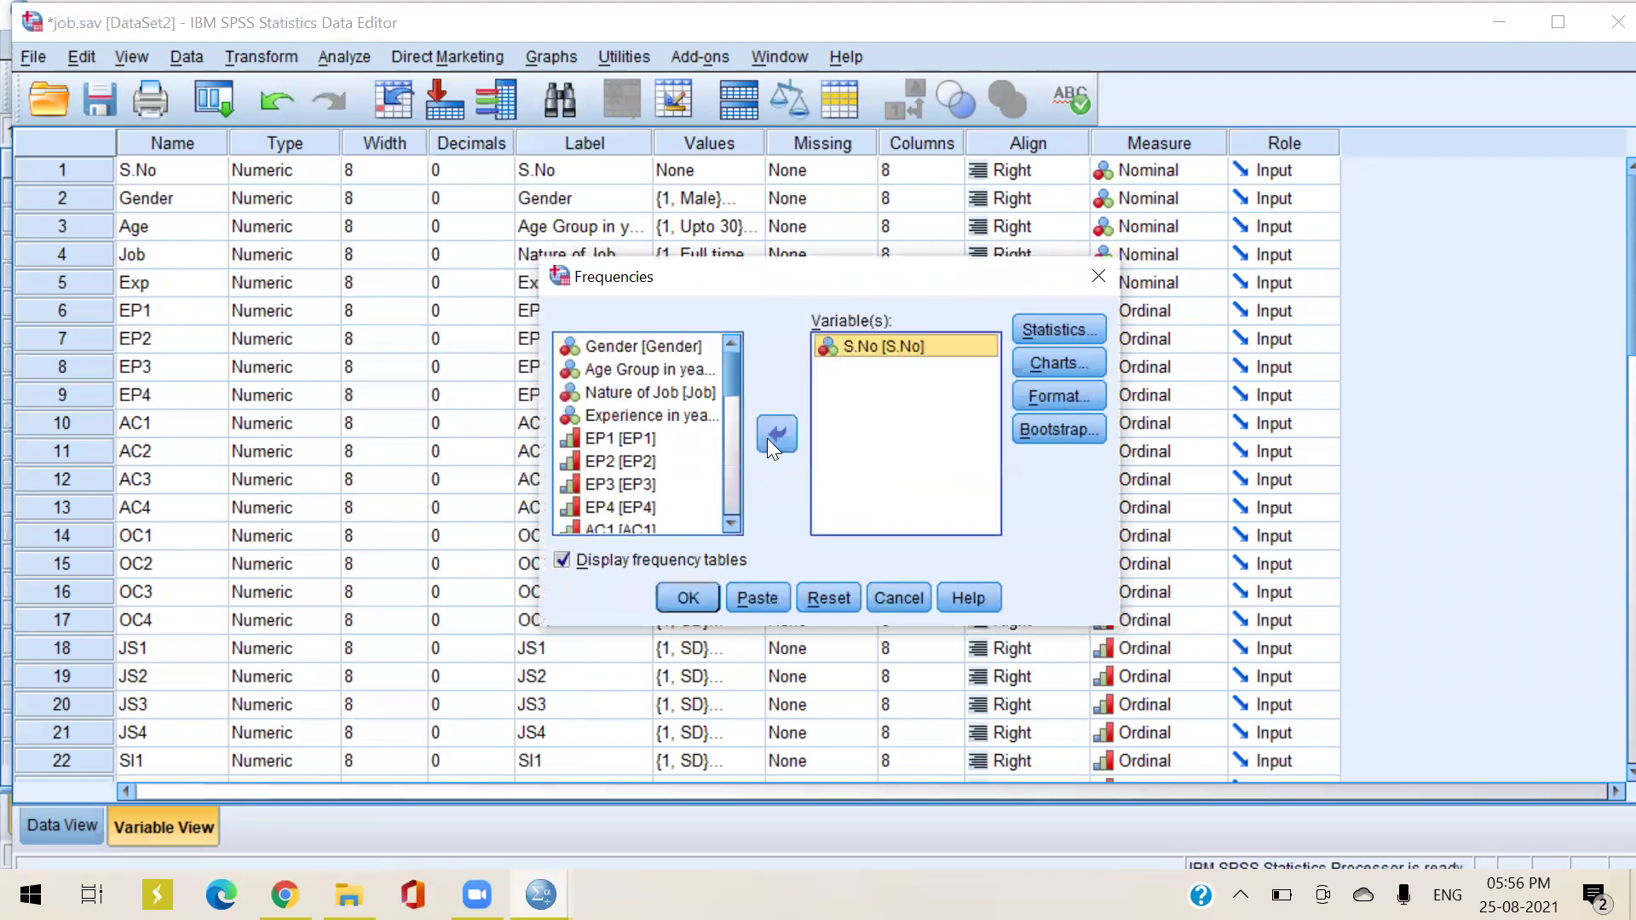
{"action": "left_click", "coordinate": [627, 345]}
{"action": "left_click", "coordinate": [771, 435]}
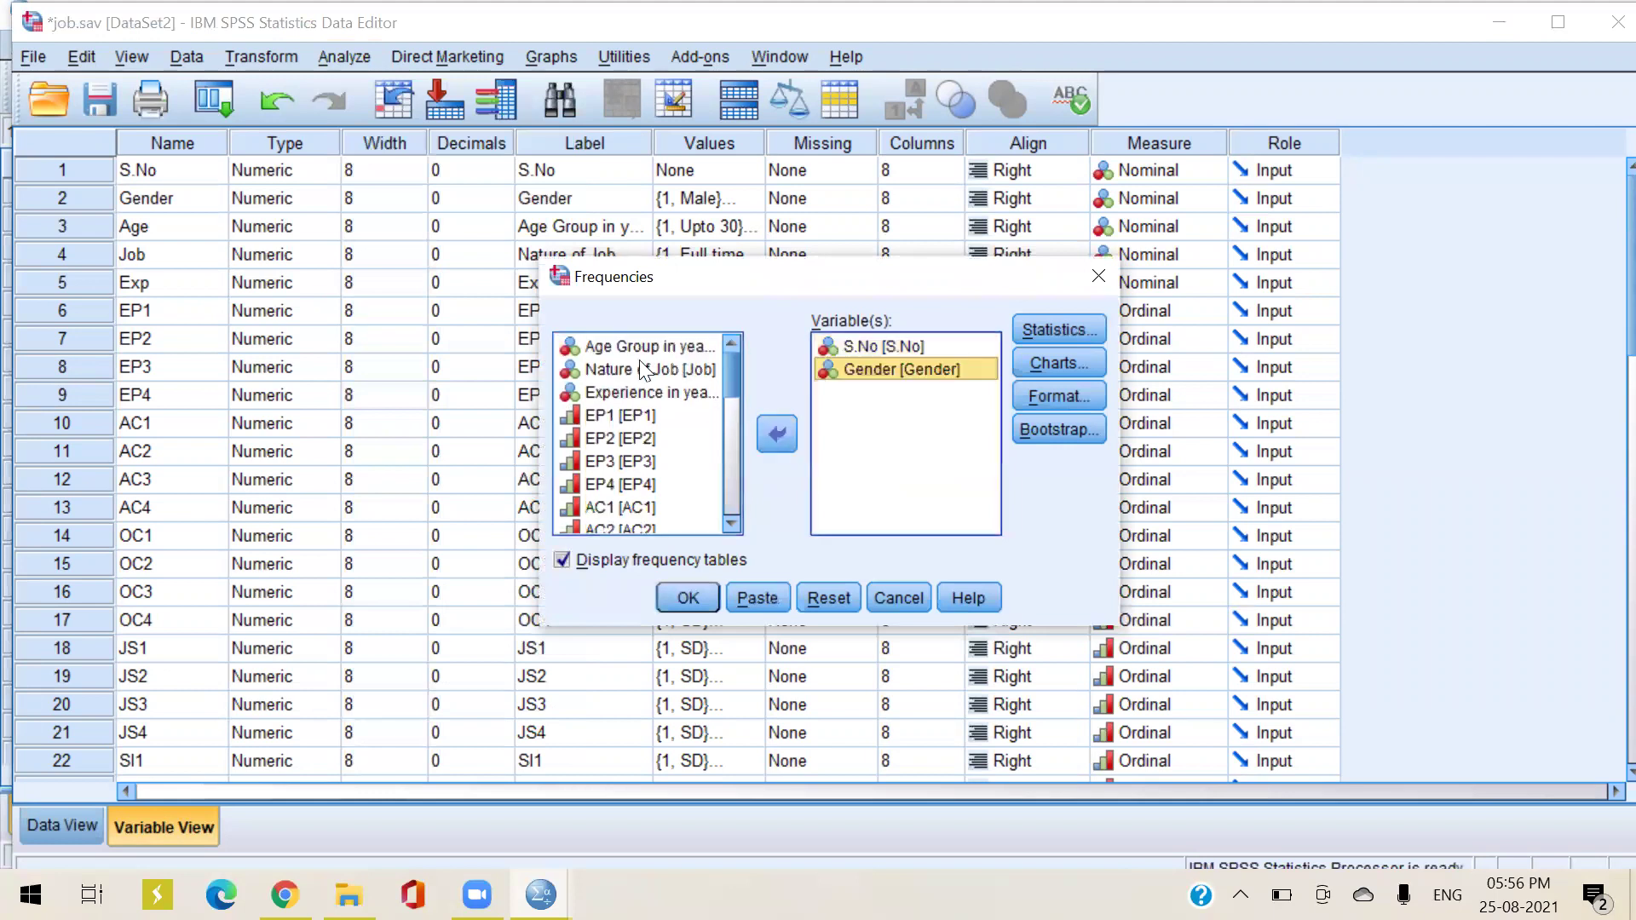
{"action": "left_click", "coordinate": [631, 347]}
{"action": "left_click", "coordinate": [774, 435]}
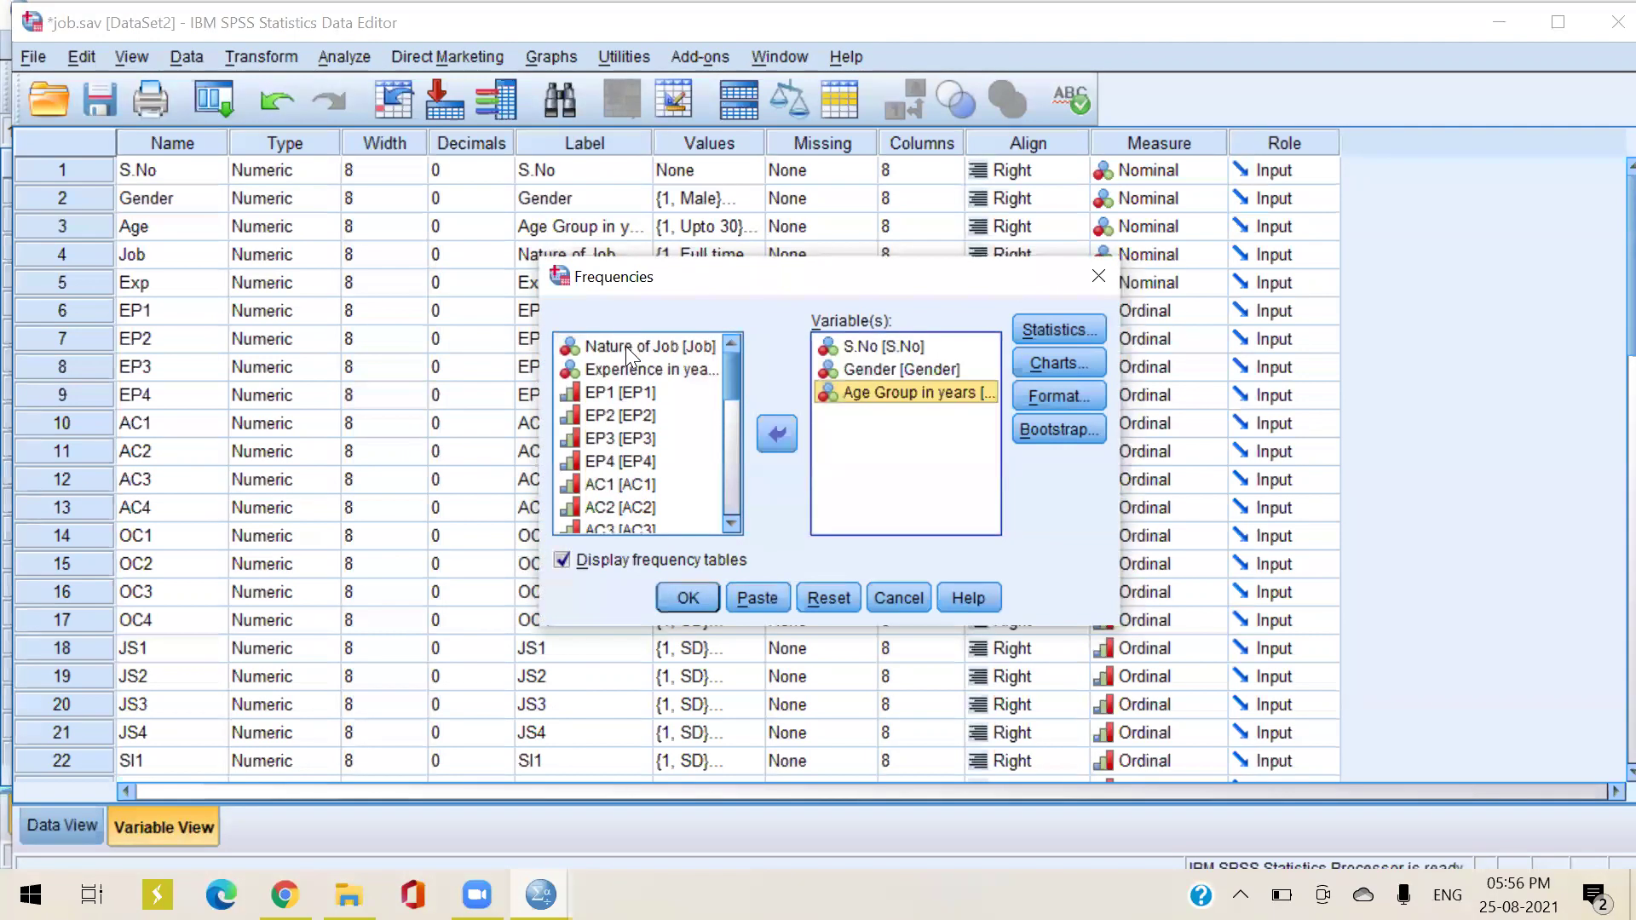
{"action": "left_click", "coordinate": [772, 435]}
{"action": "left_click", "coordinate": [641, 348]}
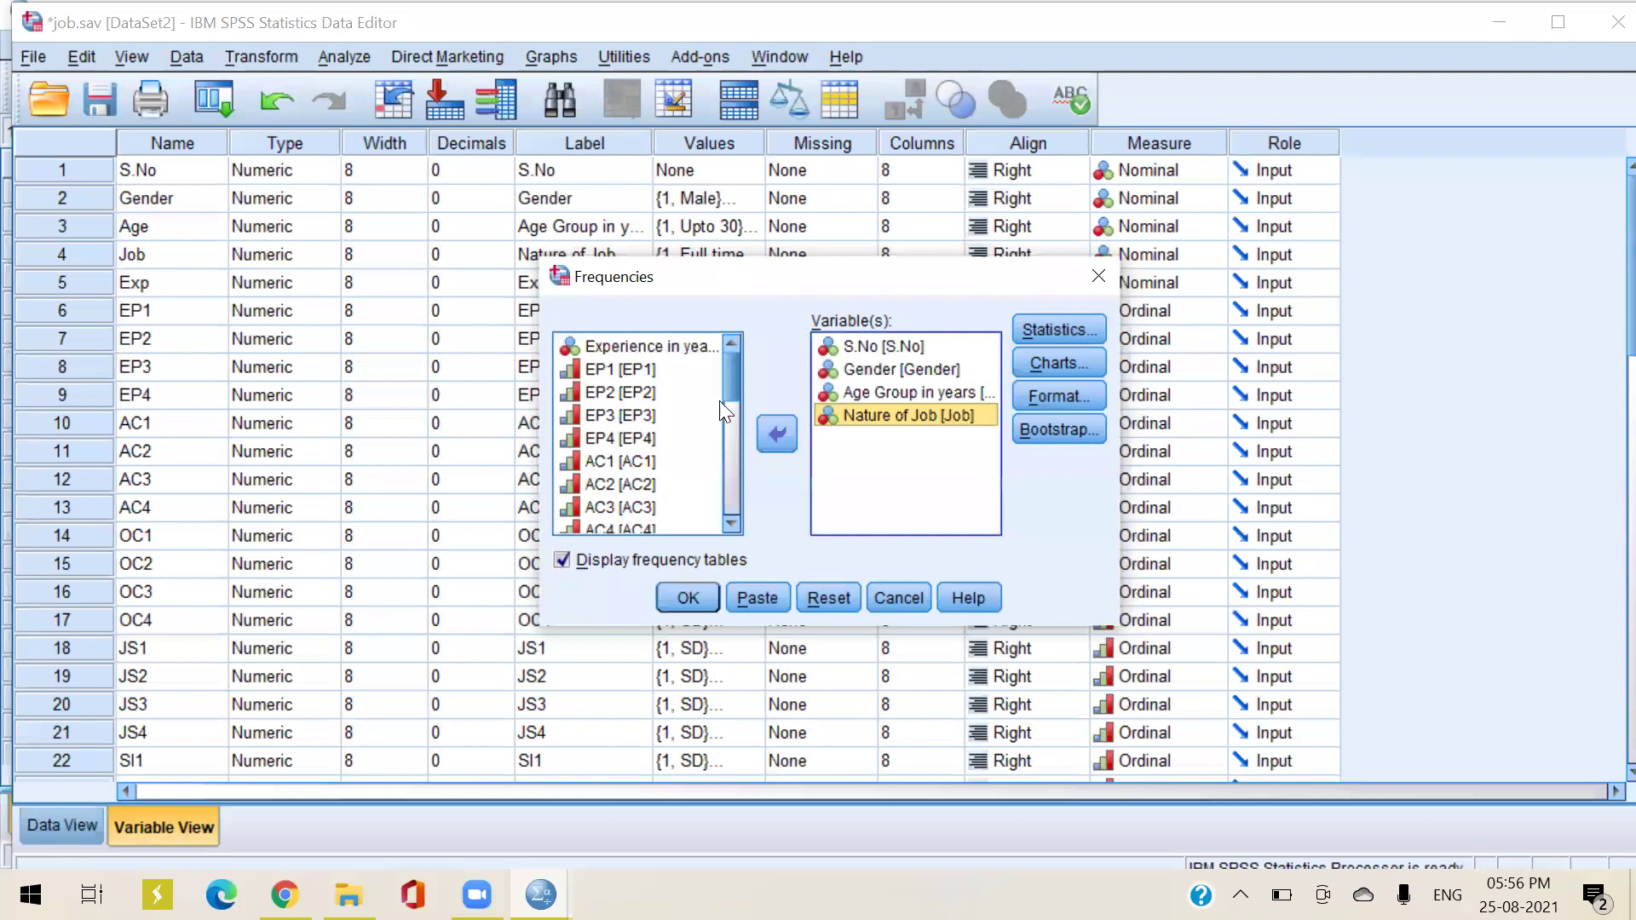
{"action": "left_click", "coordinate": [776, 437]}
Add the five total score variables from Environmental Perceptions to Staying Intentions, plus the overall and level of job variables, to the Frequencies analysis
{"action": "left_click_drag", "start_coordinate": [731, 382], "coordinate": [742, 478]}
{"action": "left_click", "coordinate": [640, 421]}
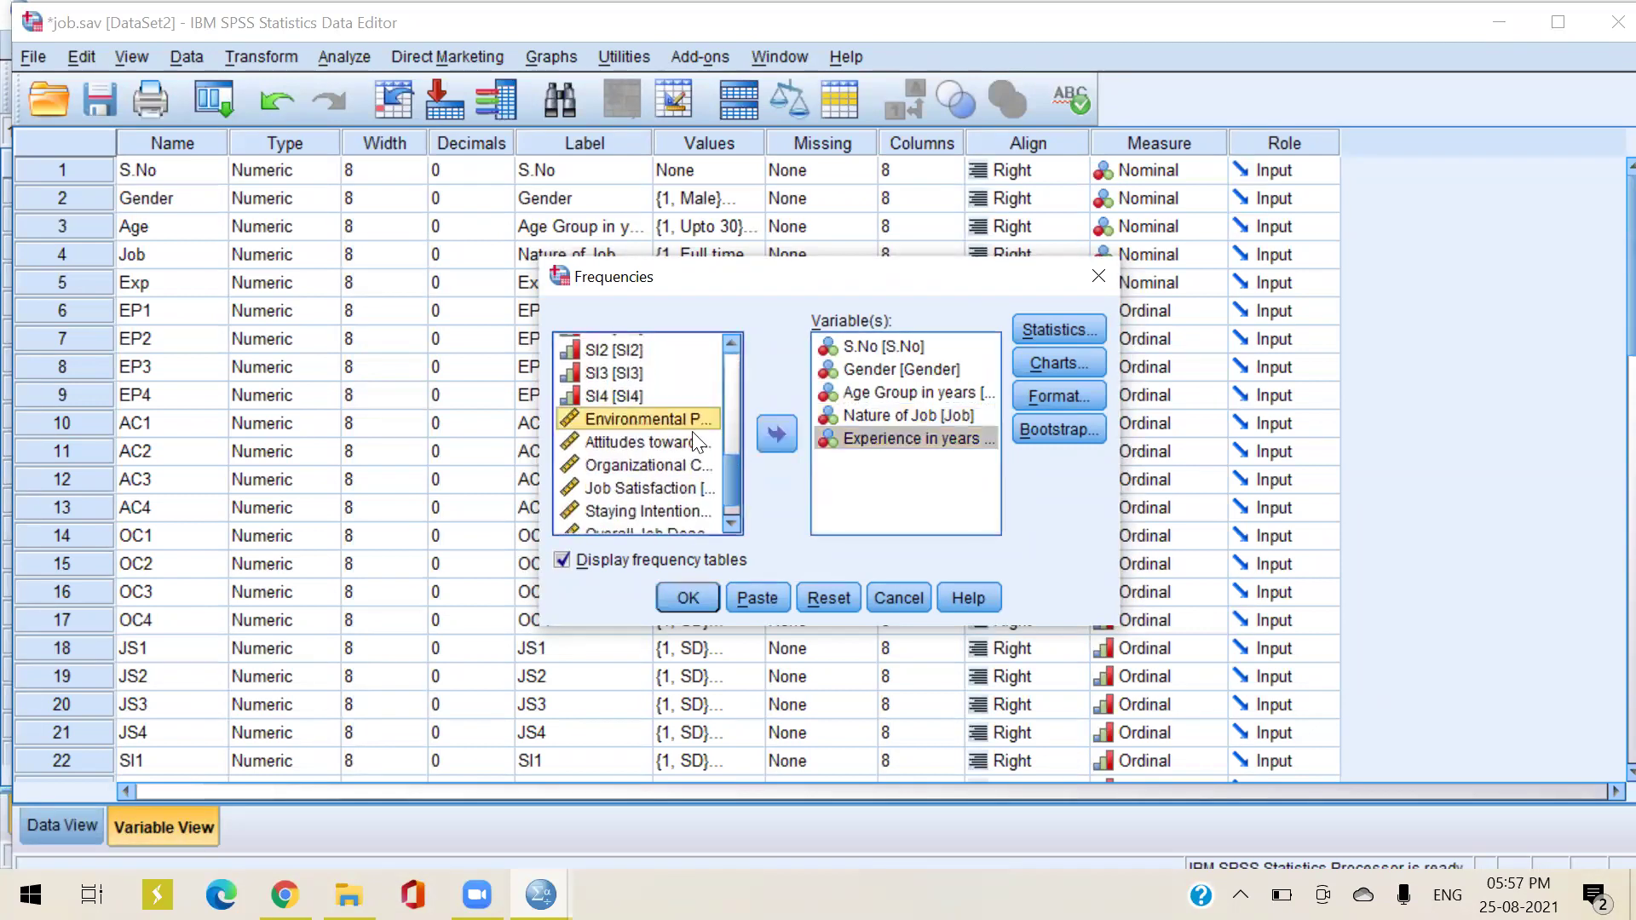
{"action": "left_click", "coordinate": [778, 436]}
{"action": "left_click", "coordinate": [671, 423]}
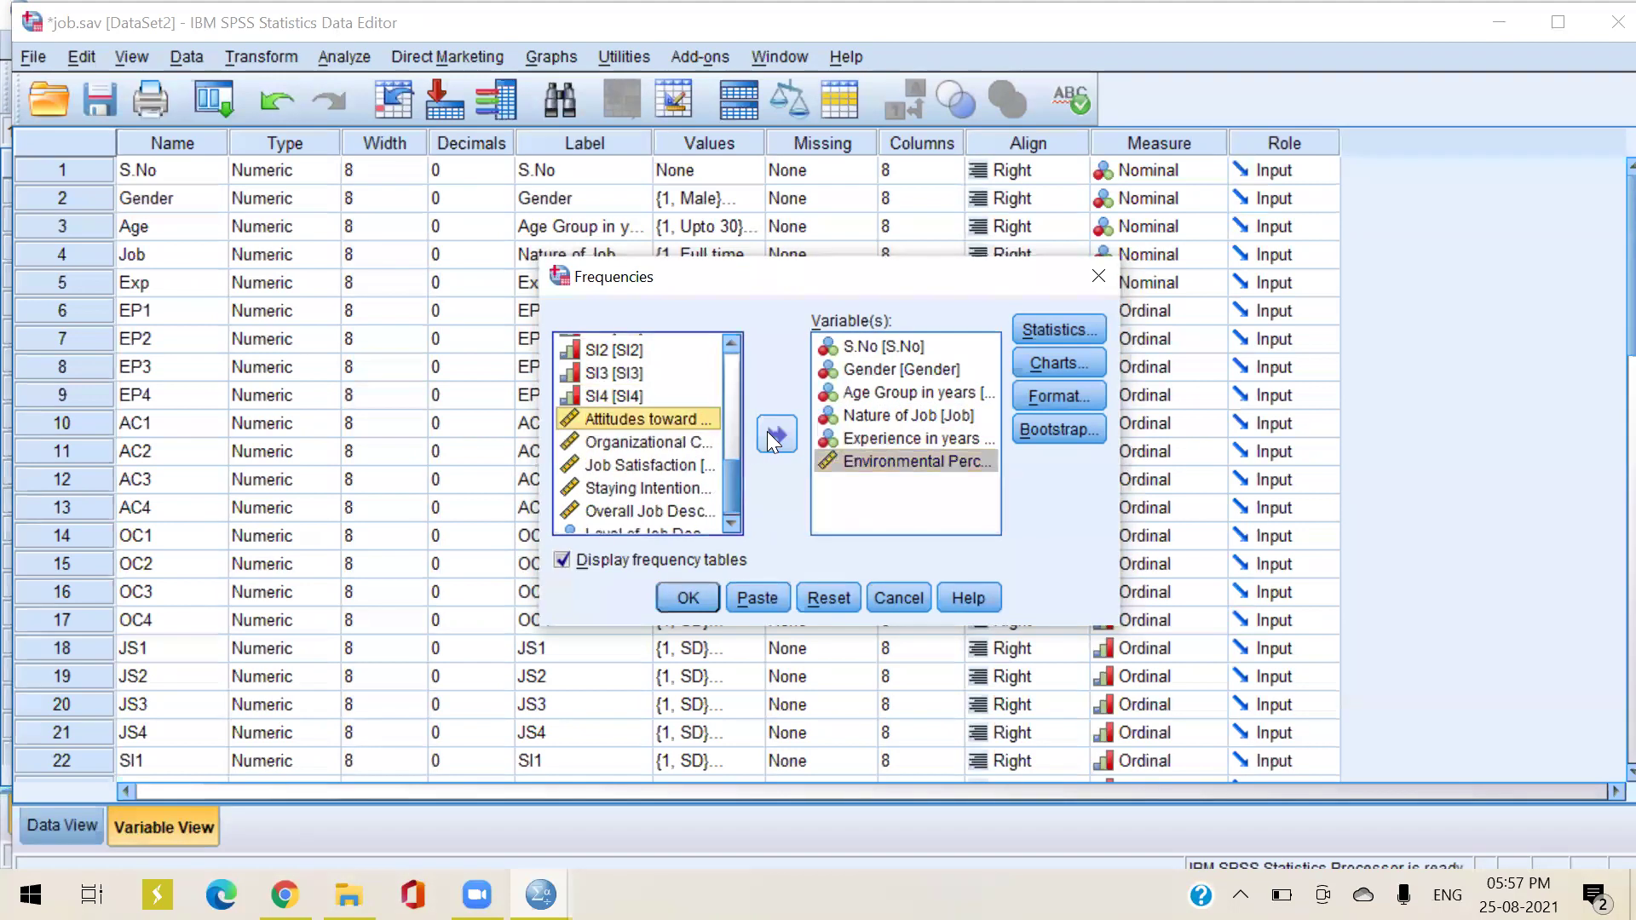
{"action": "left_click", "coordinate": [772, 436]}
{"action": "left_click", "coordinate": [673, 429]}
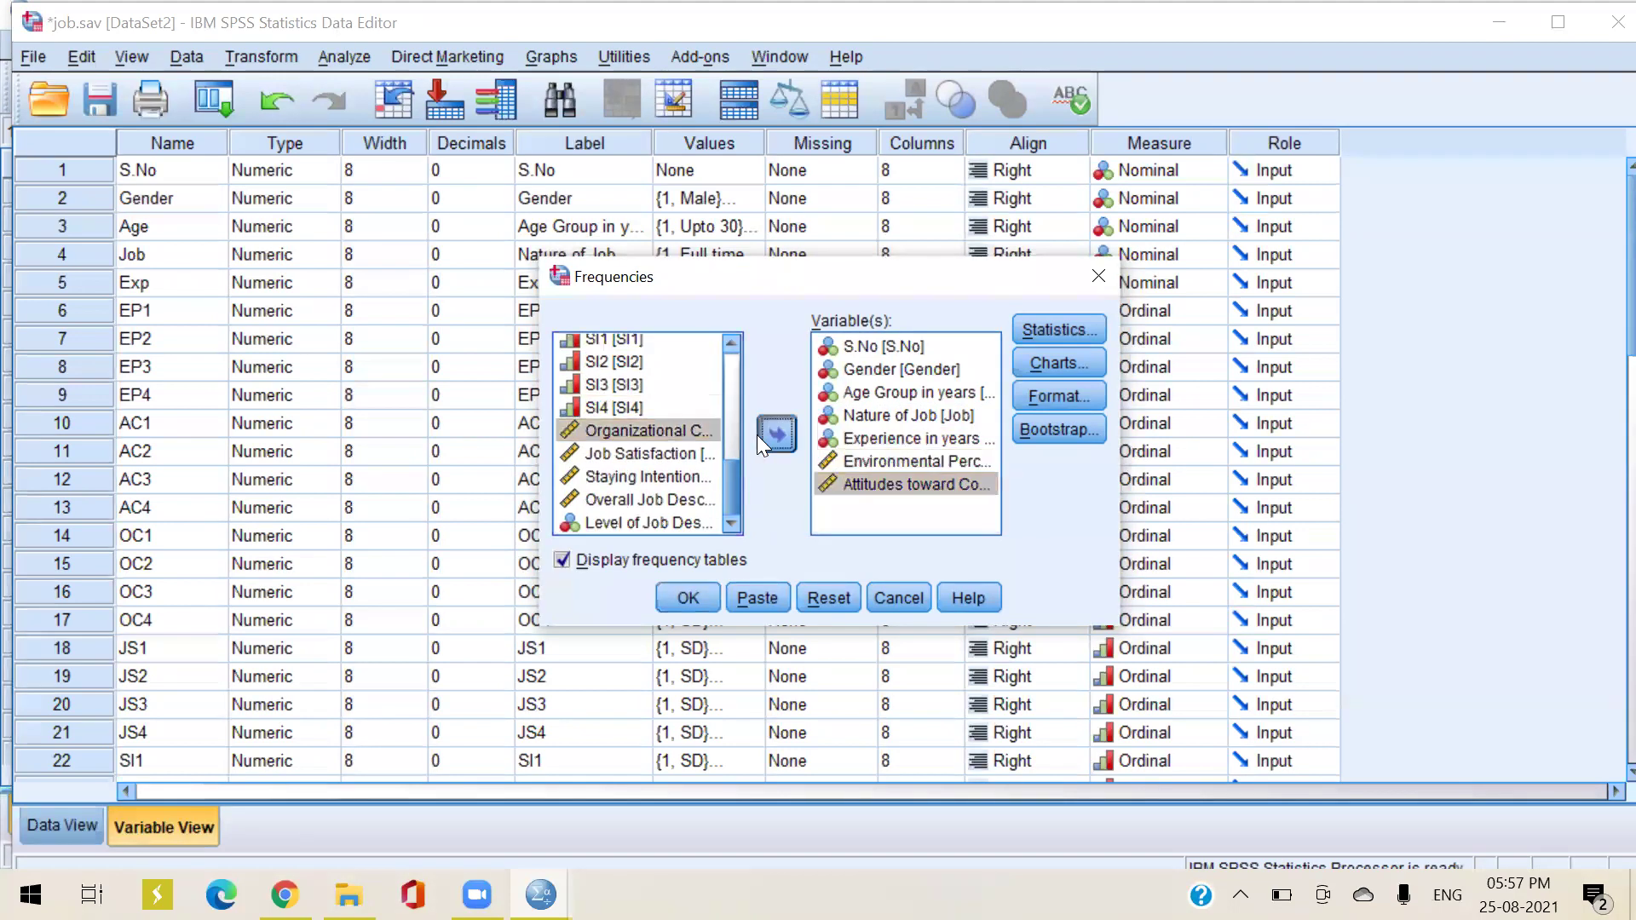
{"action": "left_click", "coordinate": [762, 435]}
{"action": "left_click", "coordinate": [677, 450]}
{"action": "left_click", "coordinate": [774, 434]}
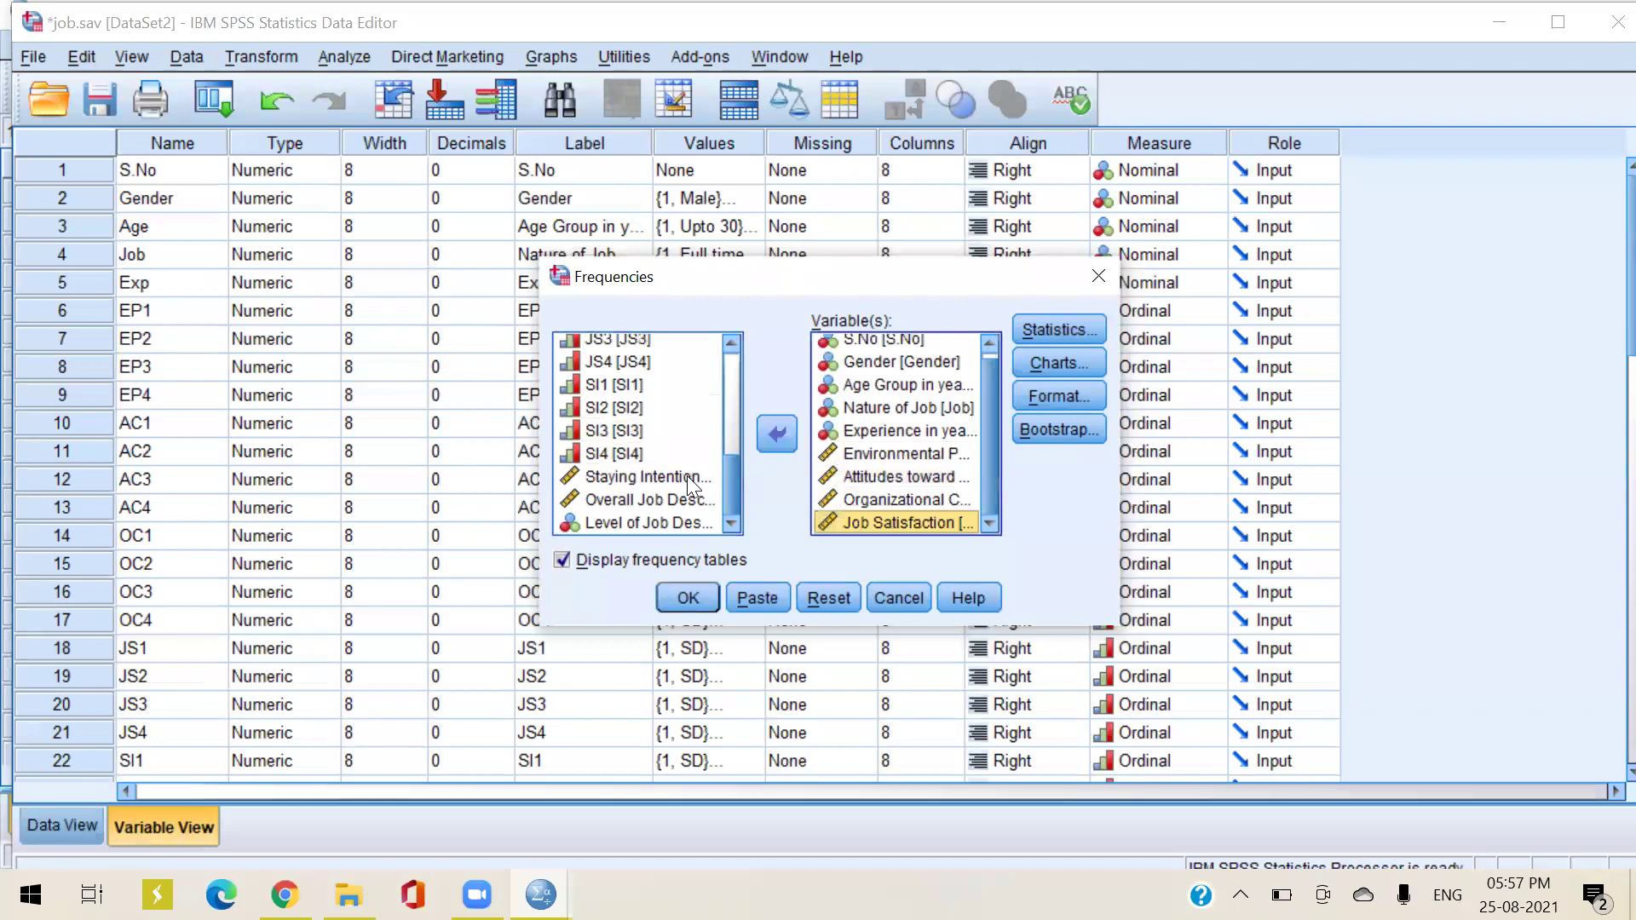
{"action": "left_click", "coordinate": [774, 436]}
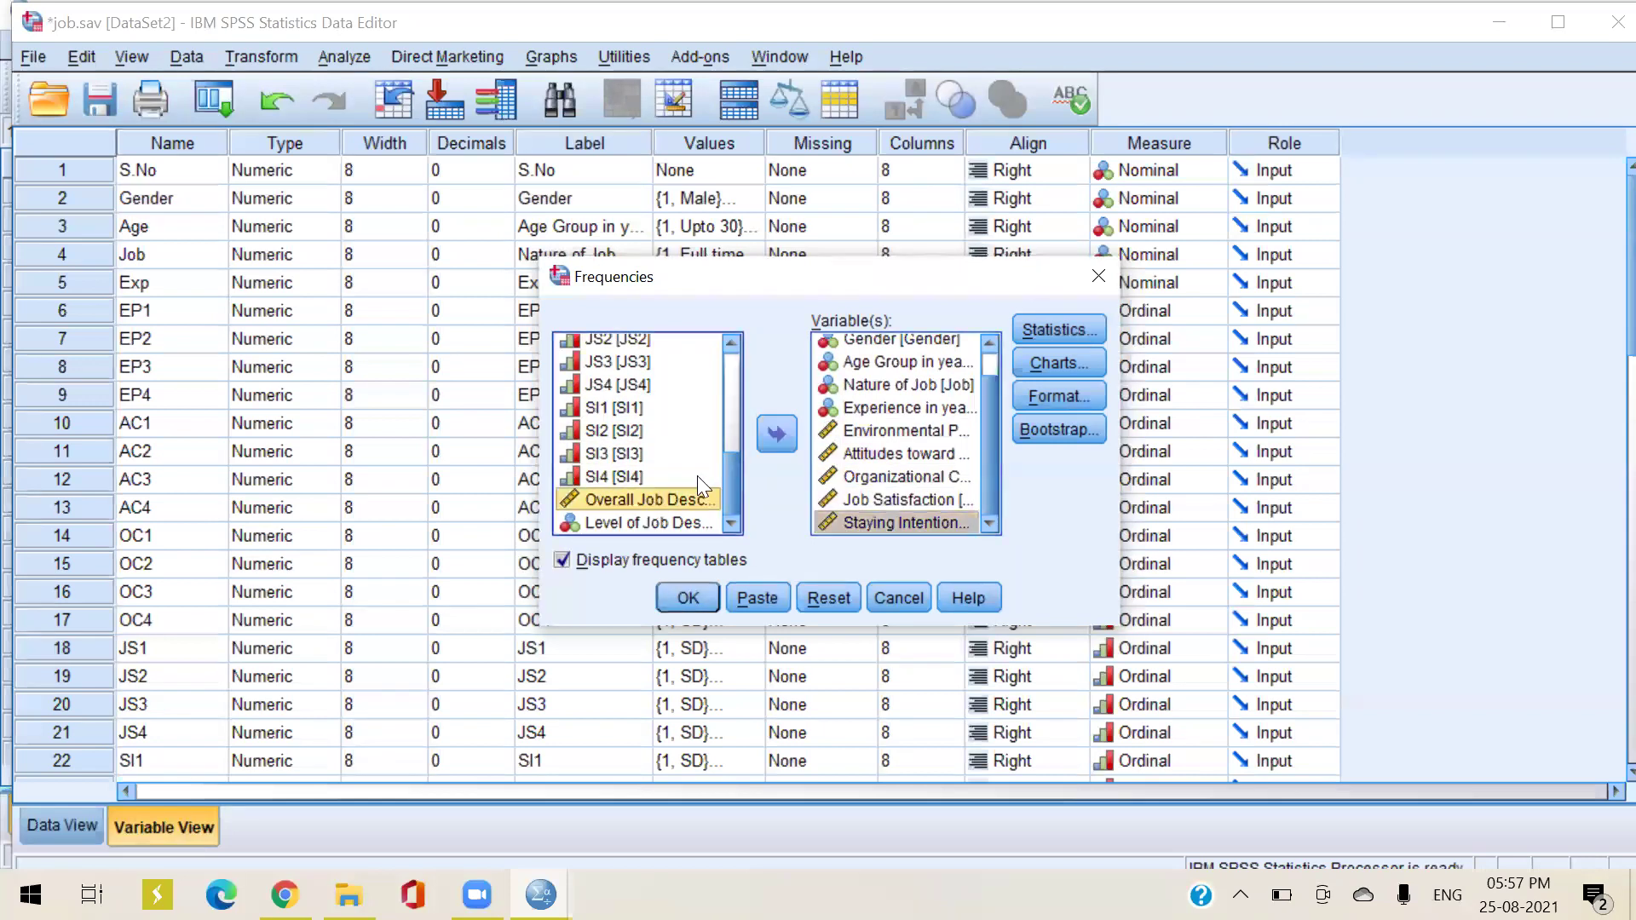
{"action": "left_click", "coordinate": [790, 432]}
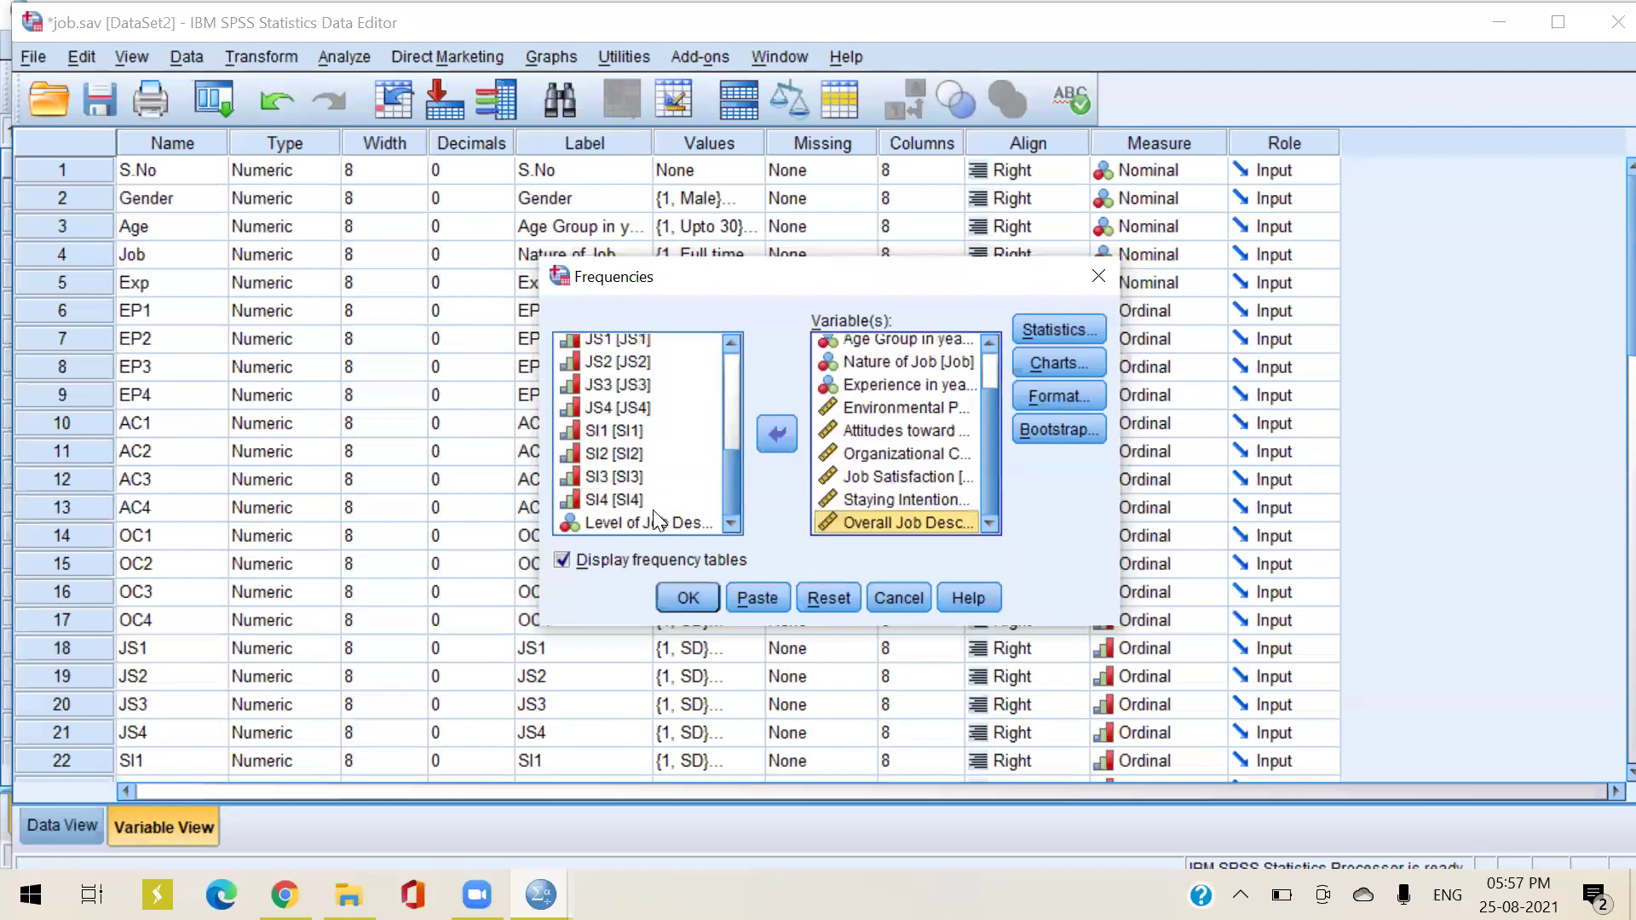
{"action": "left_click", "coordinate": [789, 433]}
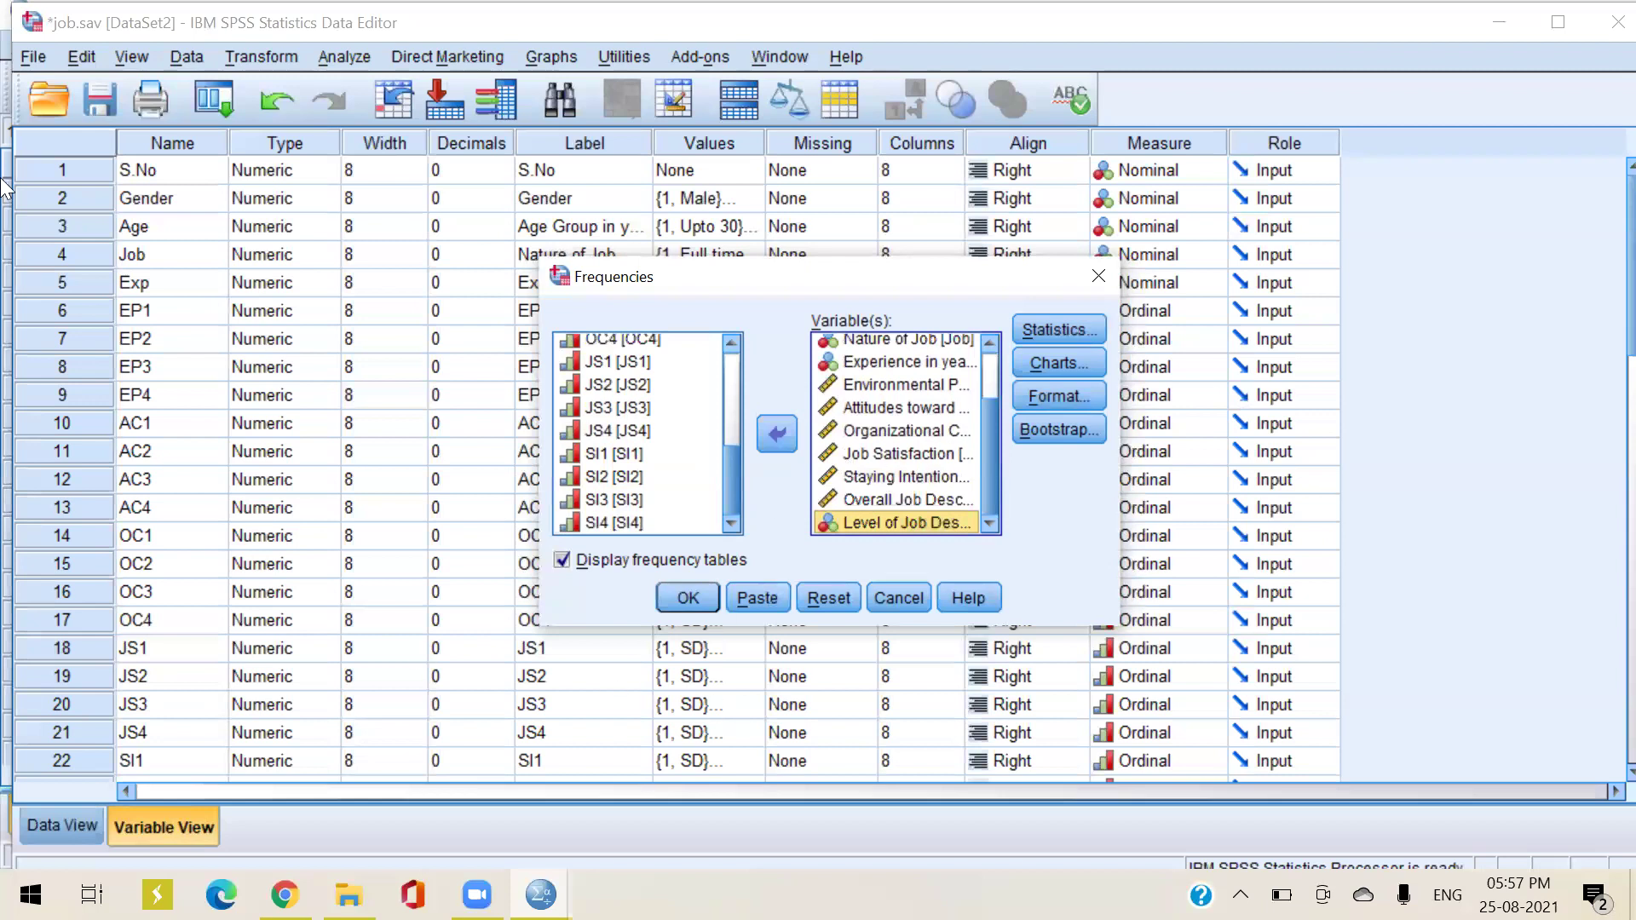
Request the standard deviation, variance, mean, median, mode and sum for the Frequencies analysis
{"action": "left_click", "coordinate": [1067, 336]}
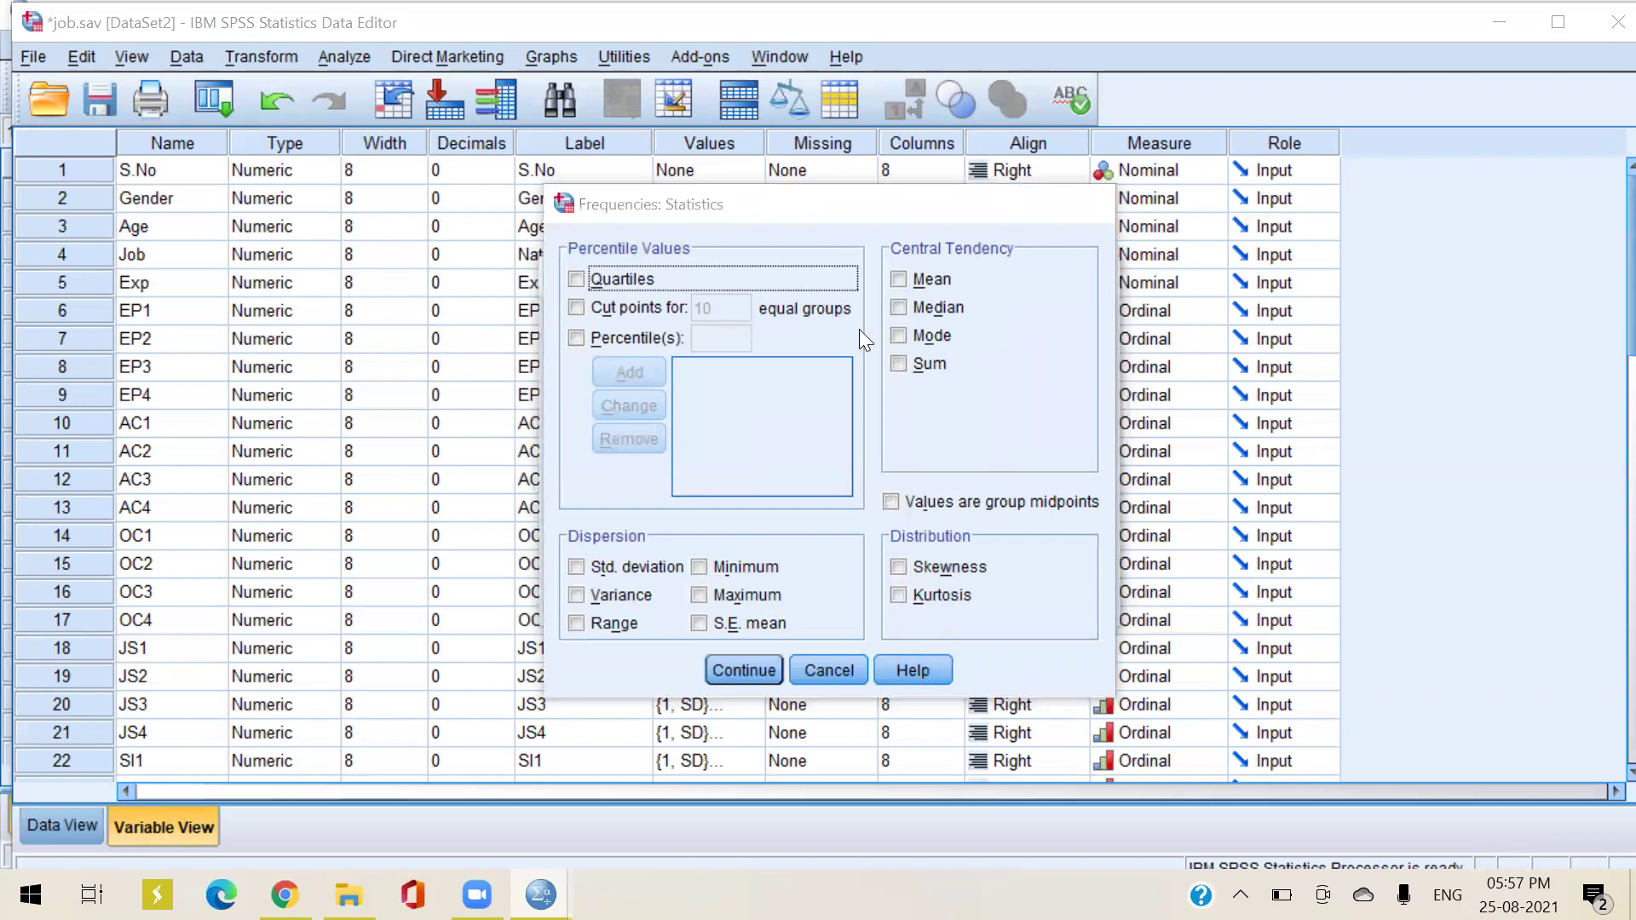
{"action": "left_click", "coordinate": [1093, 205]}
{"action": "left_click", "coordinate": [1045, 329]}
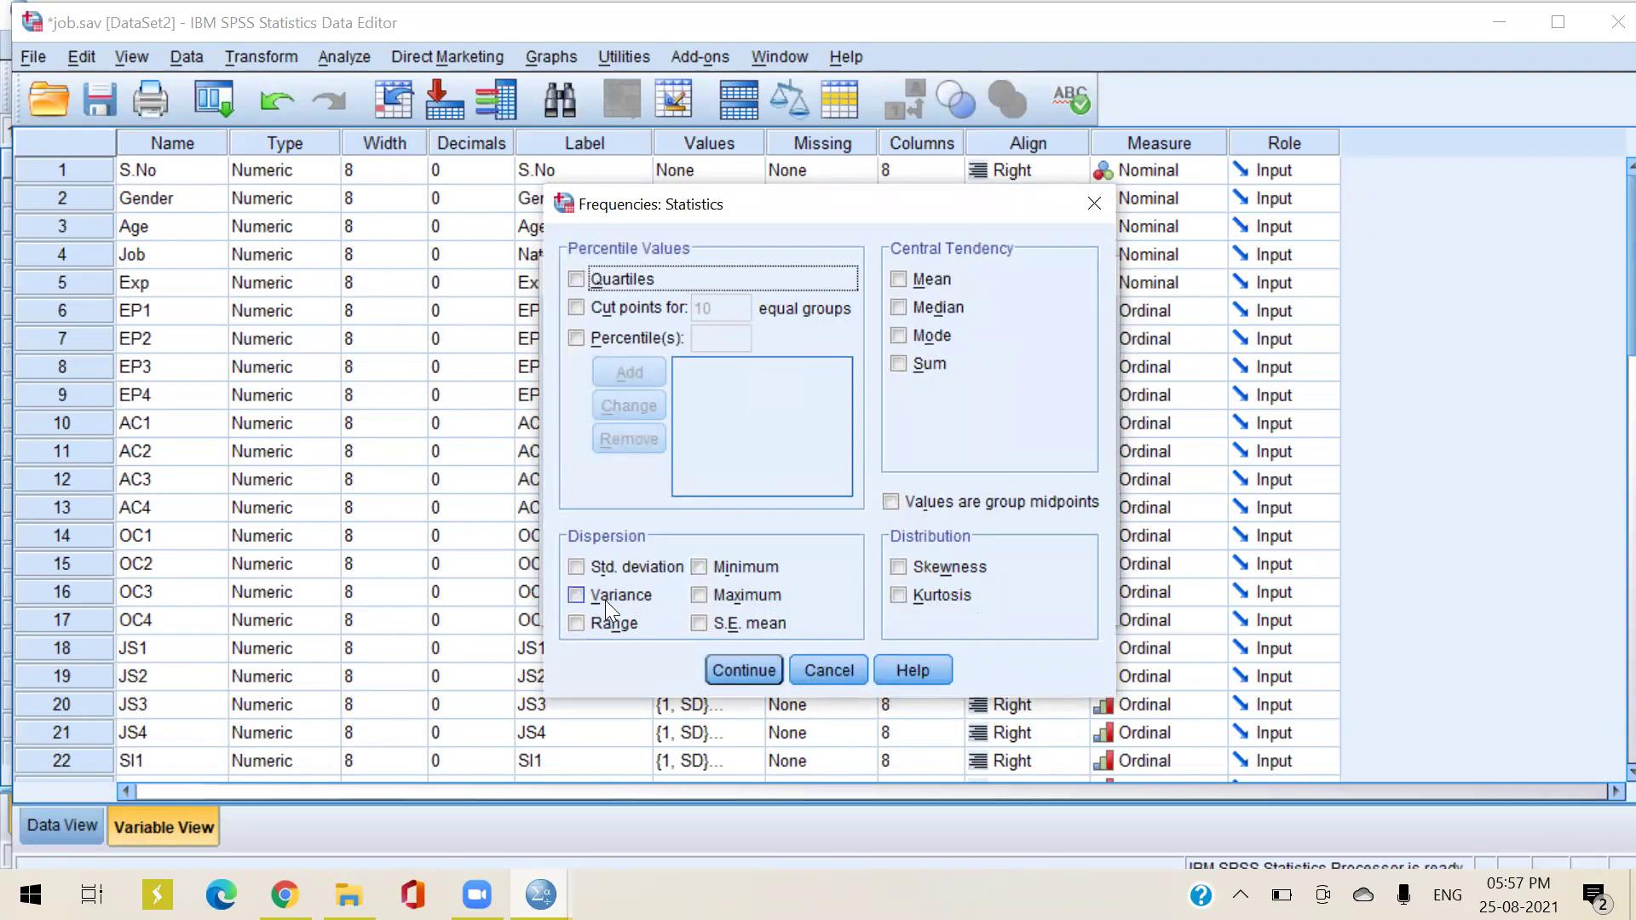
{"action": "left_click", "coordinate": [577, 566]}
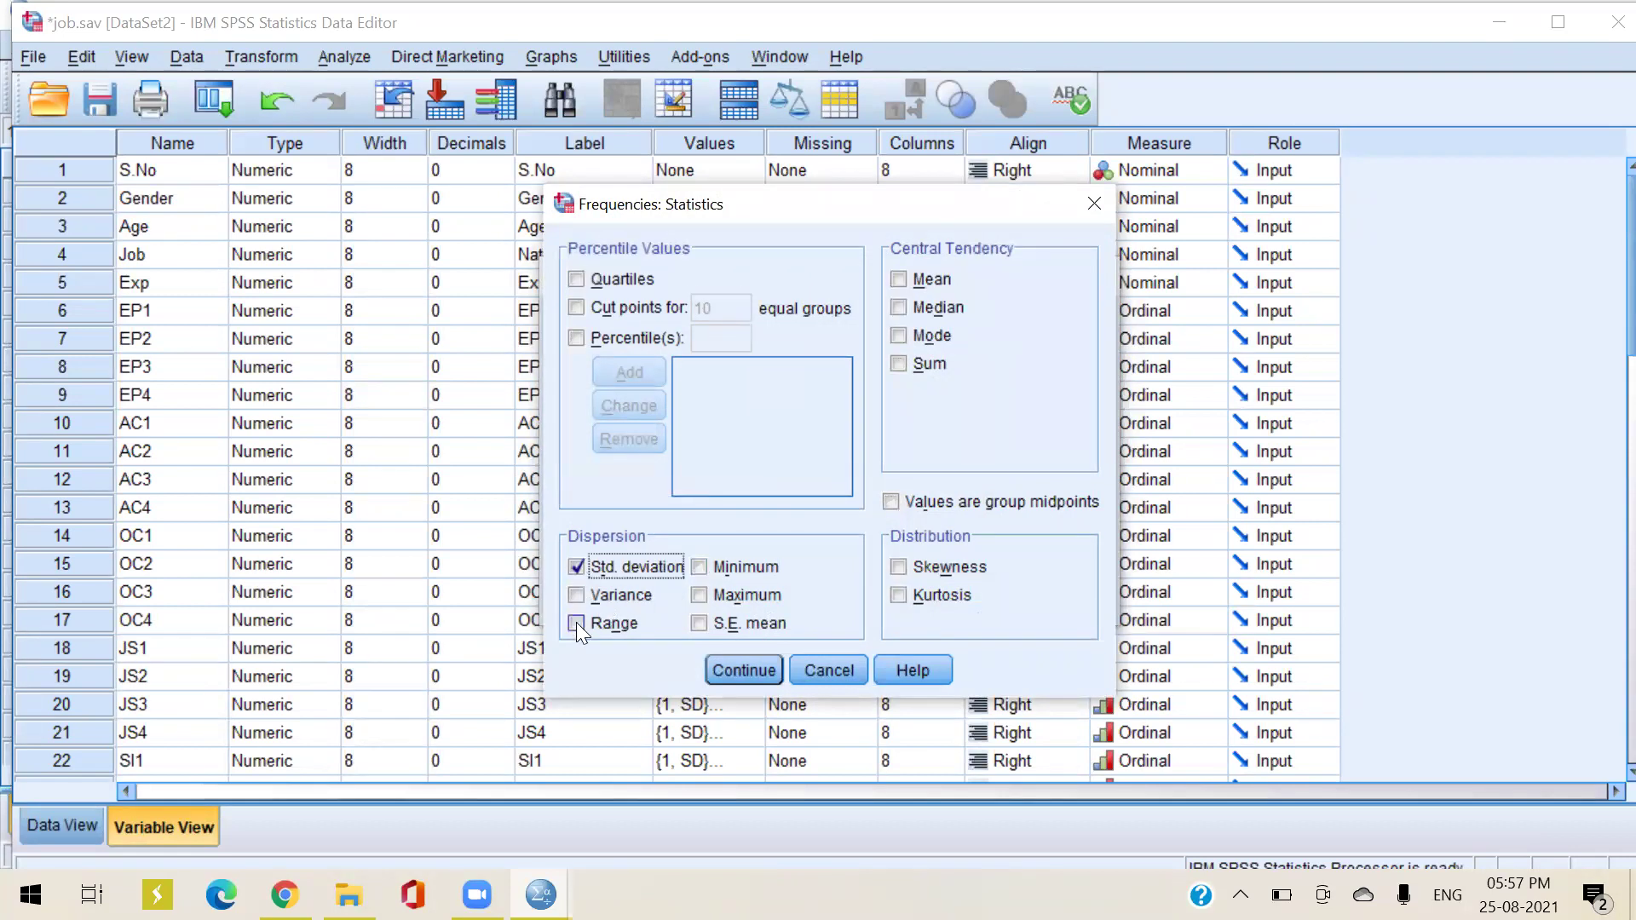
{"action": "left_click", "coordinate": [577, 595]}
{"action": "left_click", "coordinate": [900, 365]}
{"action": "left_click", "coordinate": [900, 281]}
{"action": "left_click", "coordinate": [900, 308]}
{"action": "left_click", "coordinate": [900, 337]}
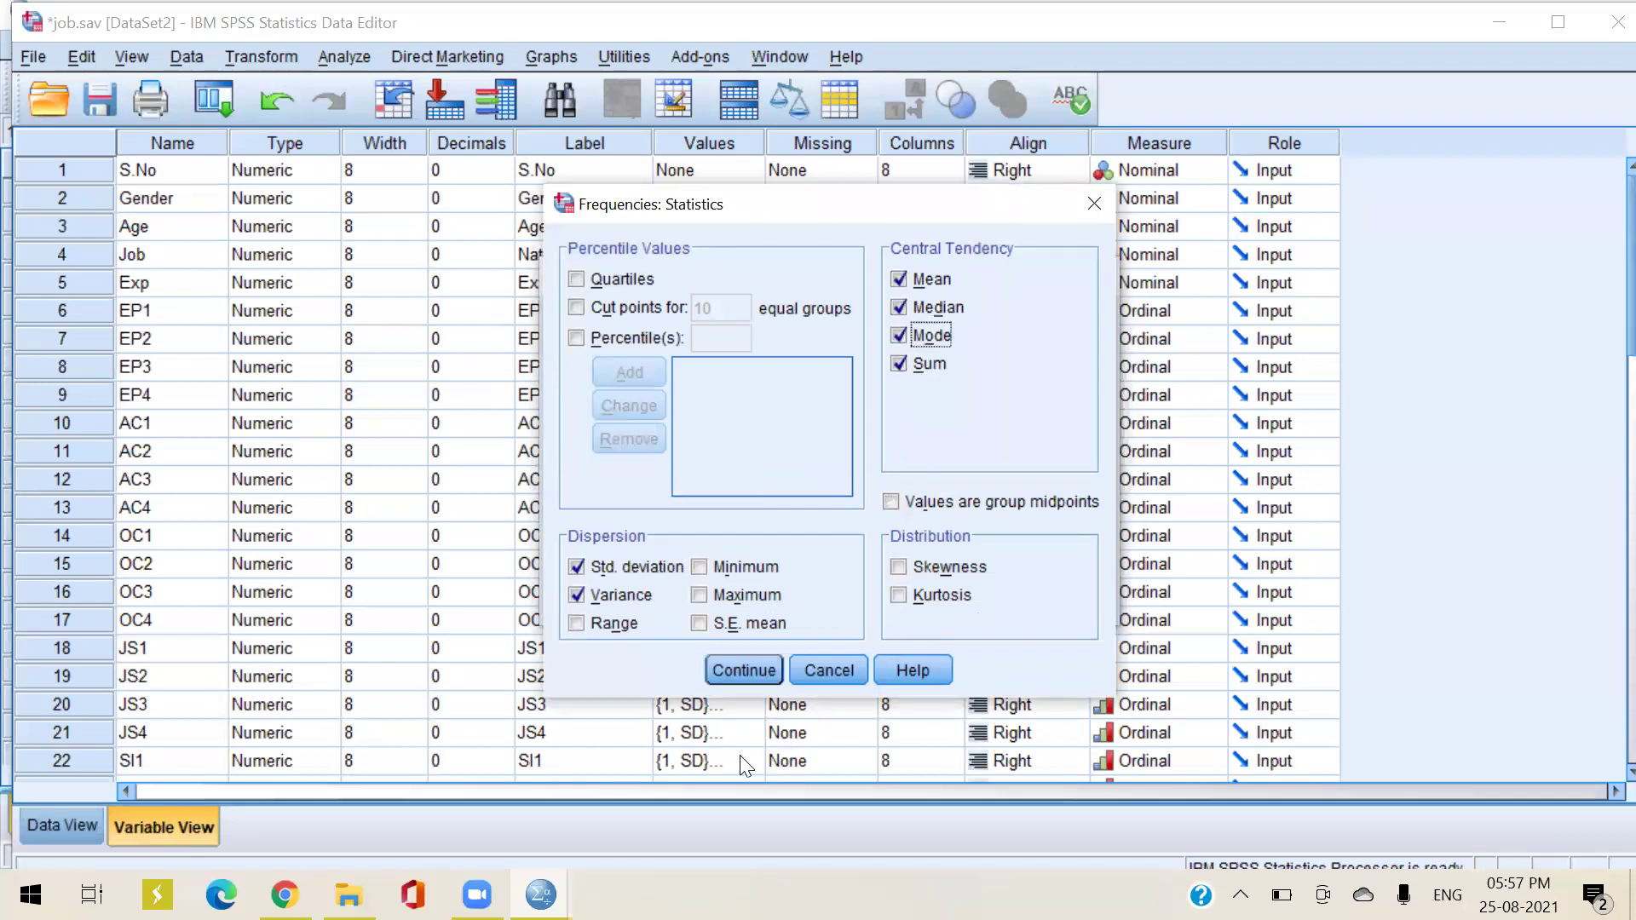
{"action": "left_click", "coordinate": [754, 670]}
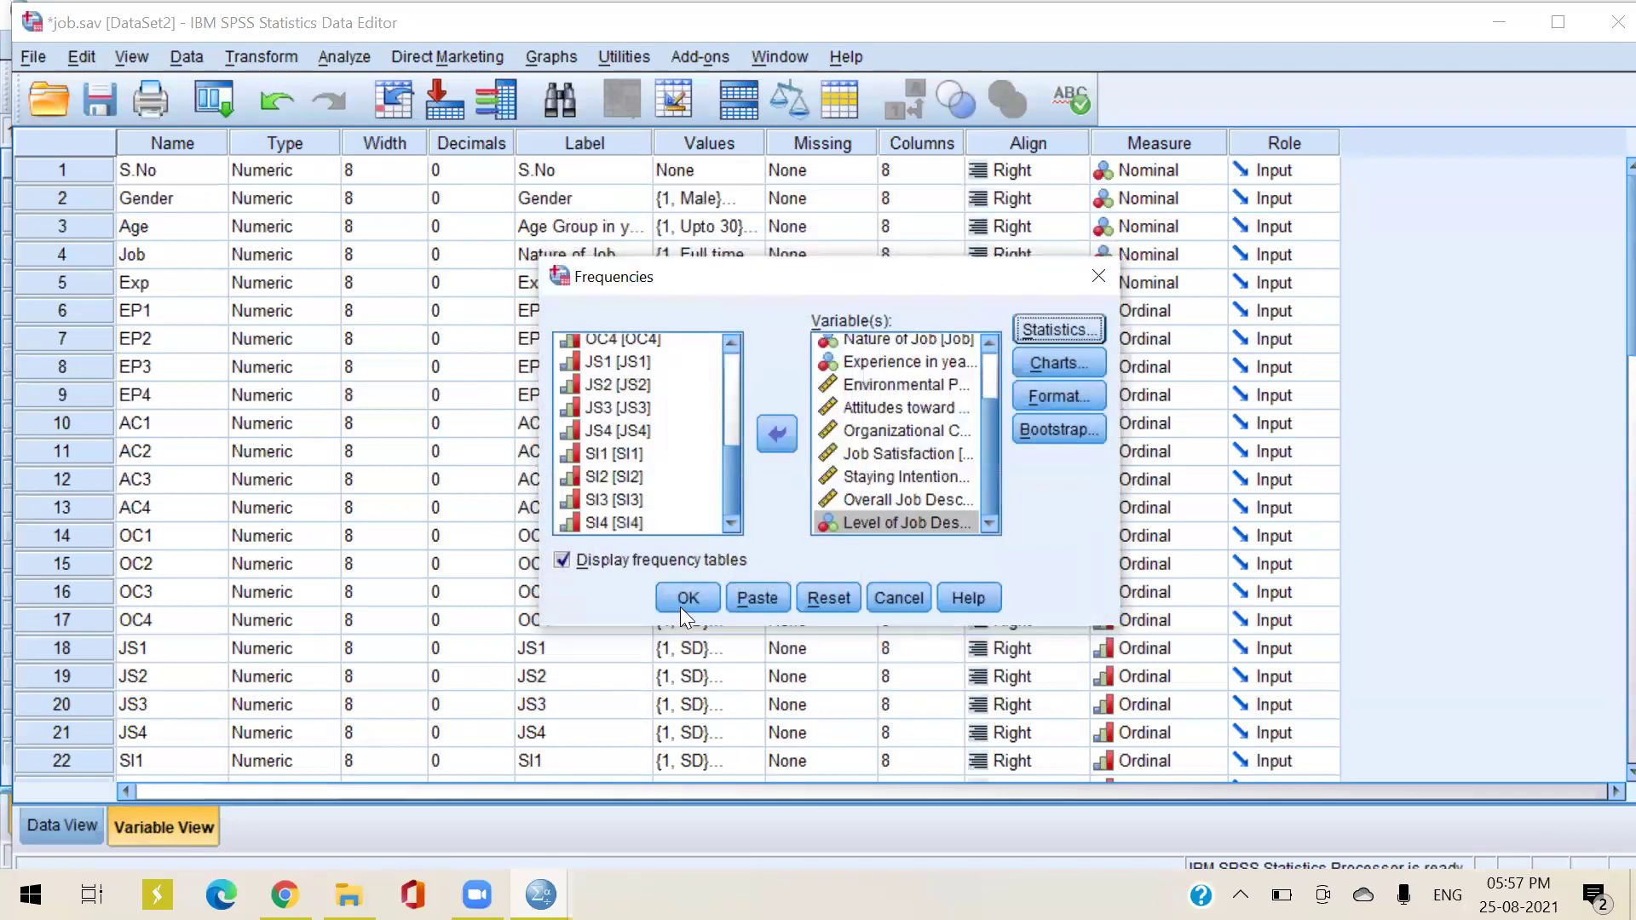
Run the Frequencies analysis, then close its output document and return to the job.sav data
{"action": "left_click", "coordinate": [682, 603]}
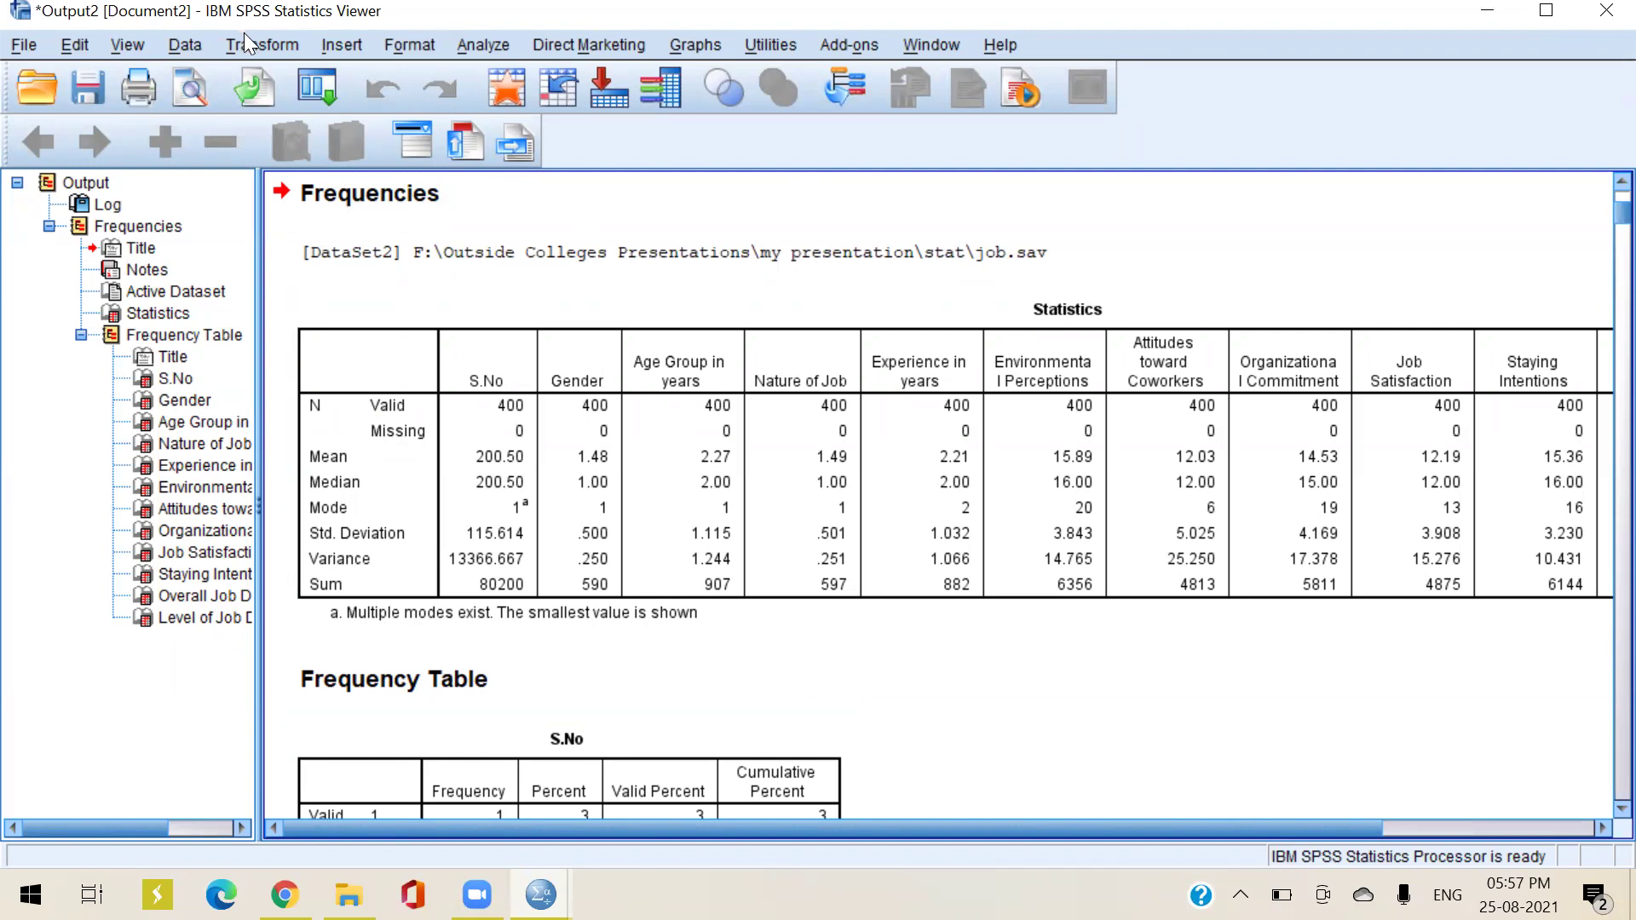
{"action": "left_click", "coordinate": [1606, 10]}
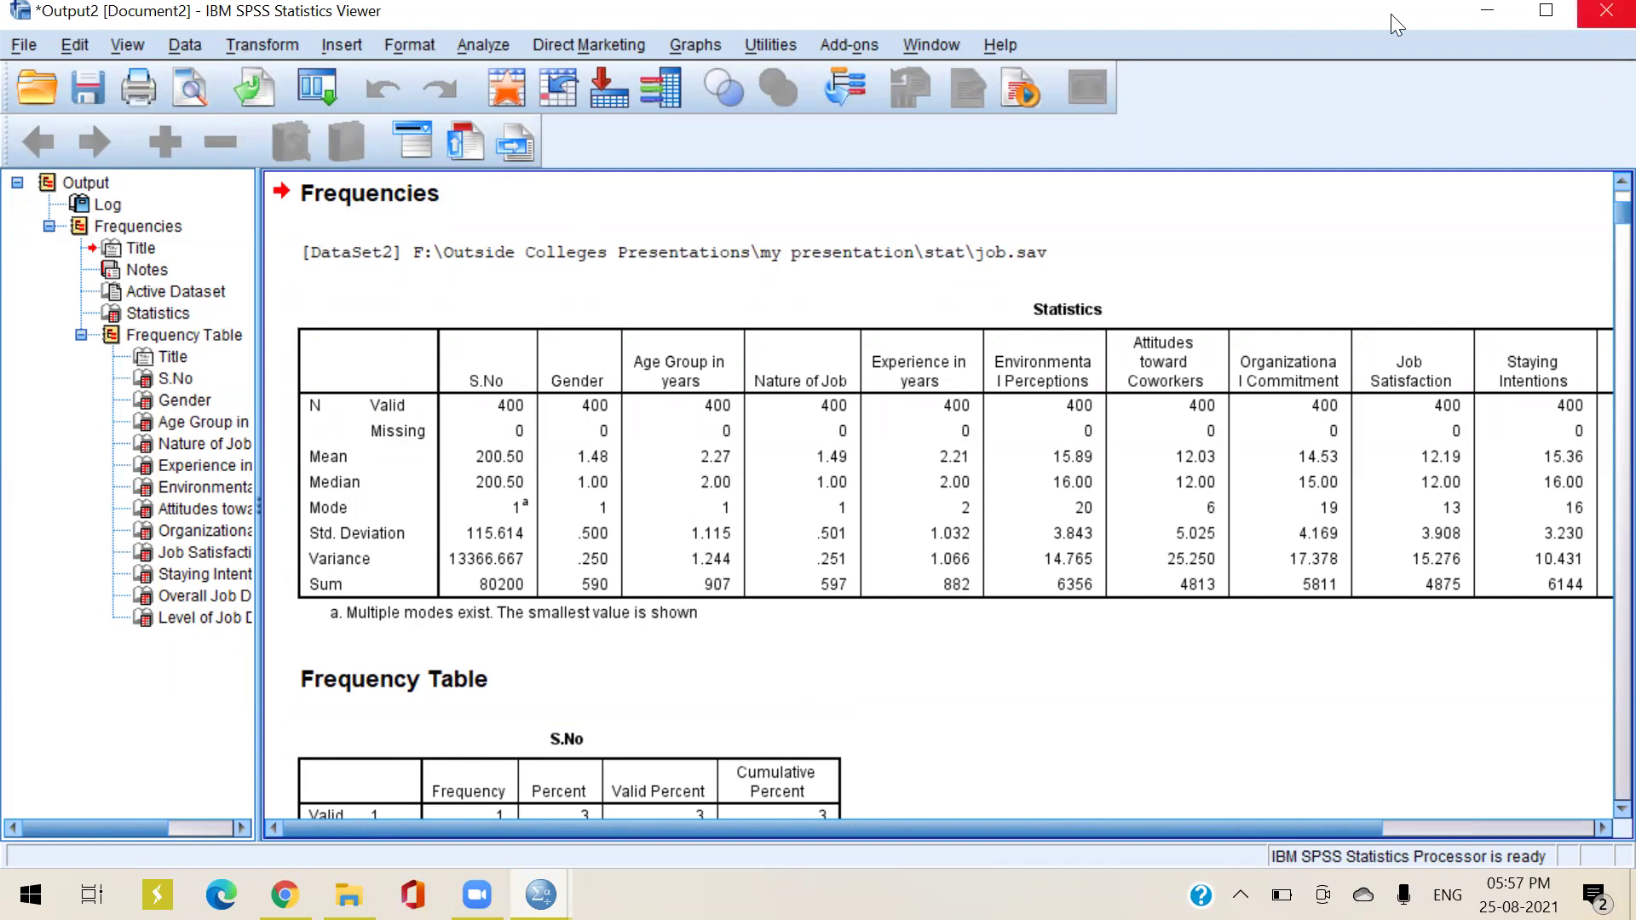
{"action": "left_click", "coordinate": [814, 481]}
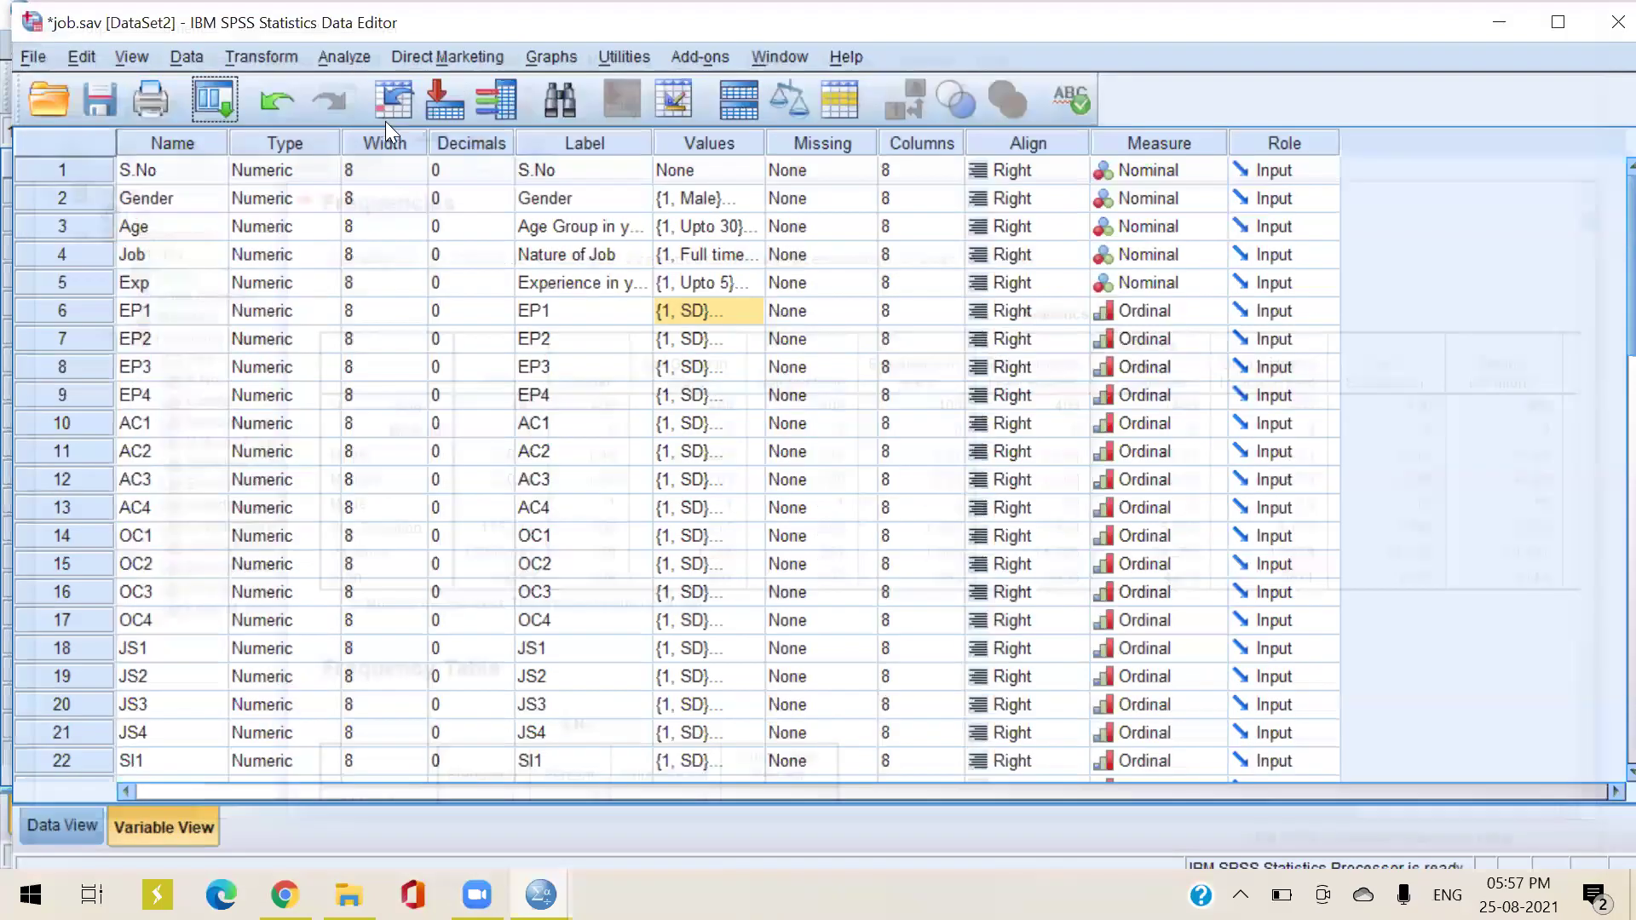
Remove S.No from the Frequencies variables and rerun the analysis with the same statistics
{"action": "left_click", "coordinate": [344, 57]}
{"action": "mouse_move", "coordinate": [443, 119]}
{"action": "left_click", "coordinate": [692, 125]}
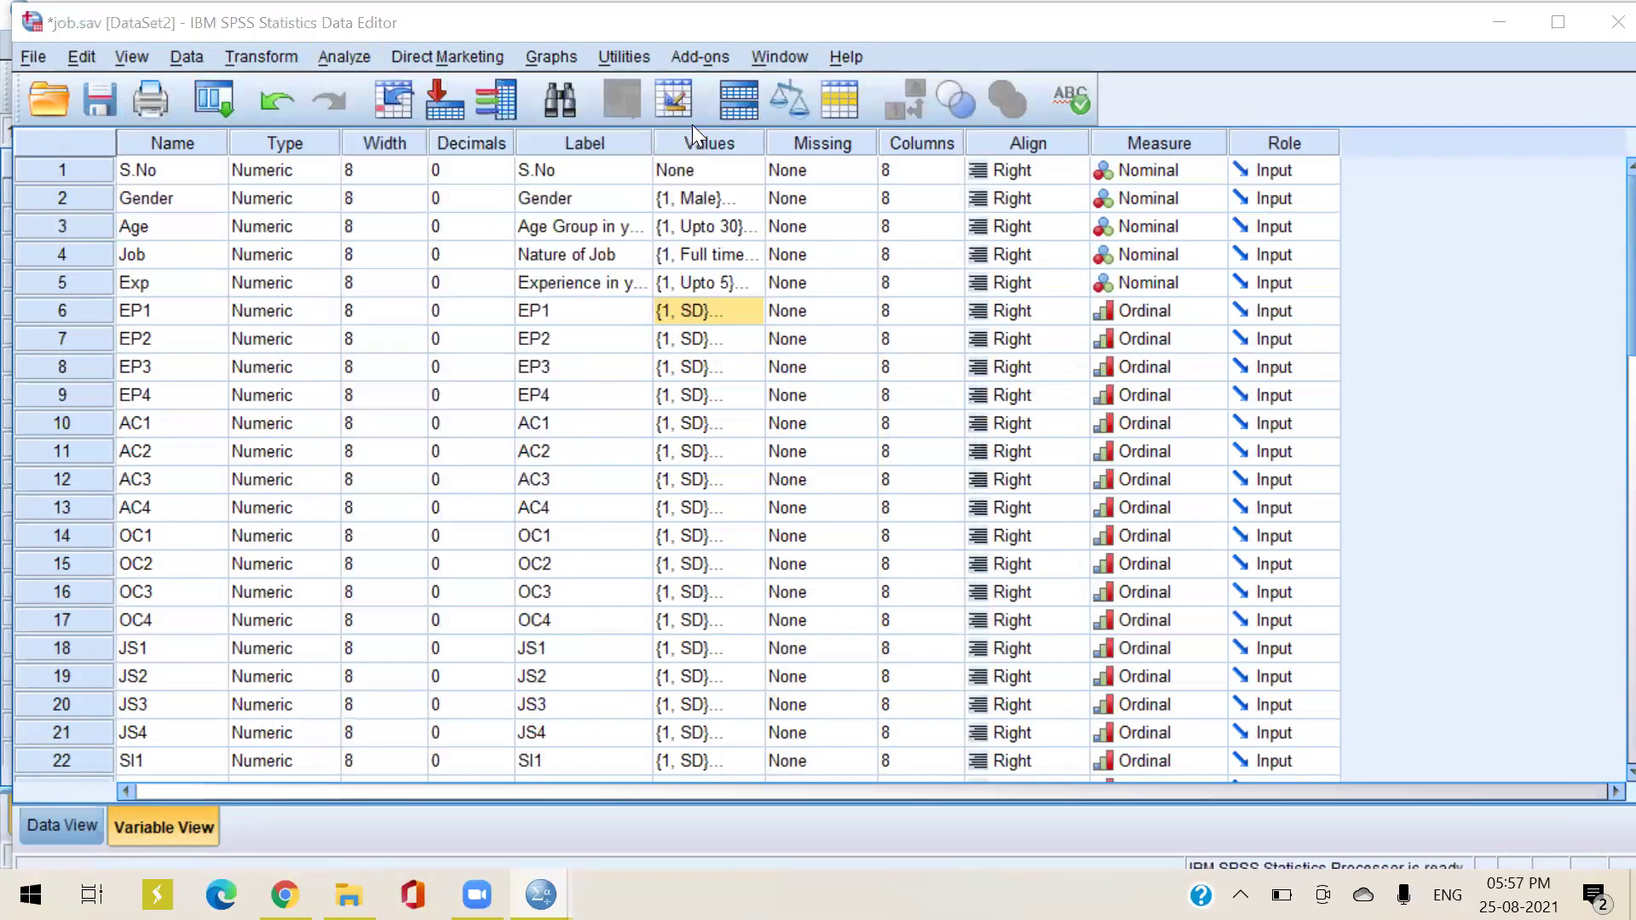
{"action": "left_click", "coordinate": [864, 346]}
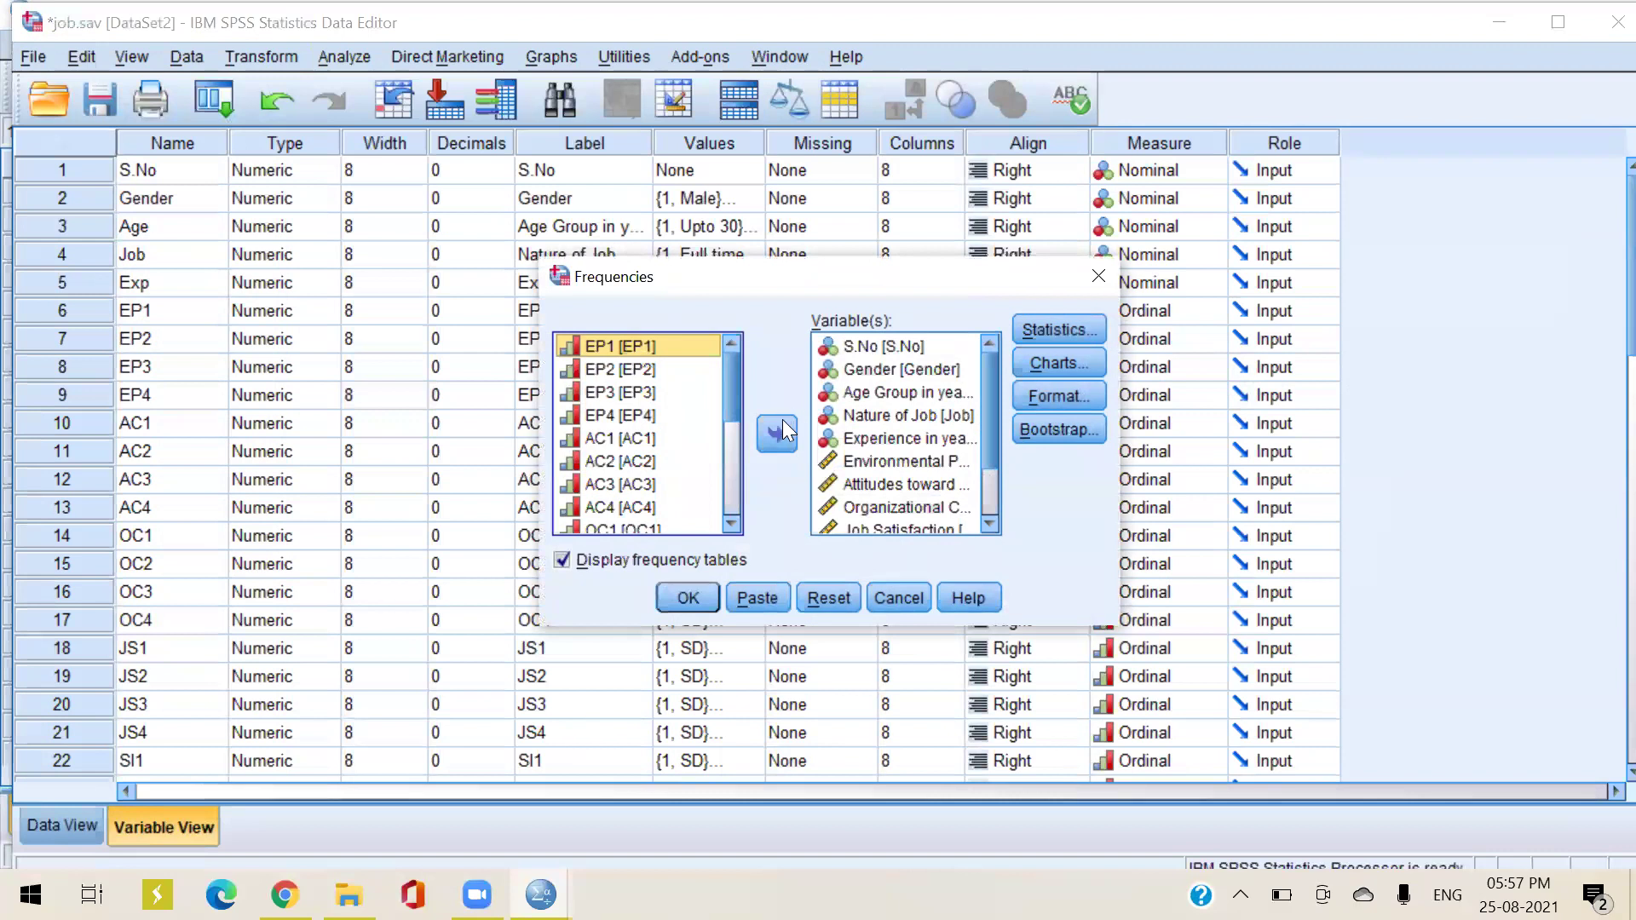
{"action": "left_click", "coordinate": [776, 434]}
{"action": "left_click", "coordinate": [1058, 329]}
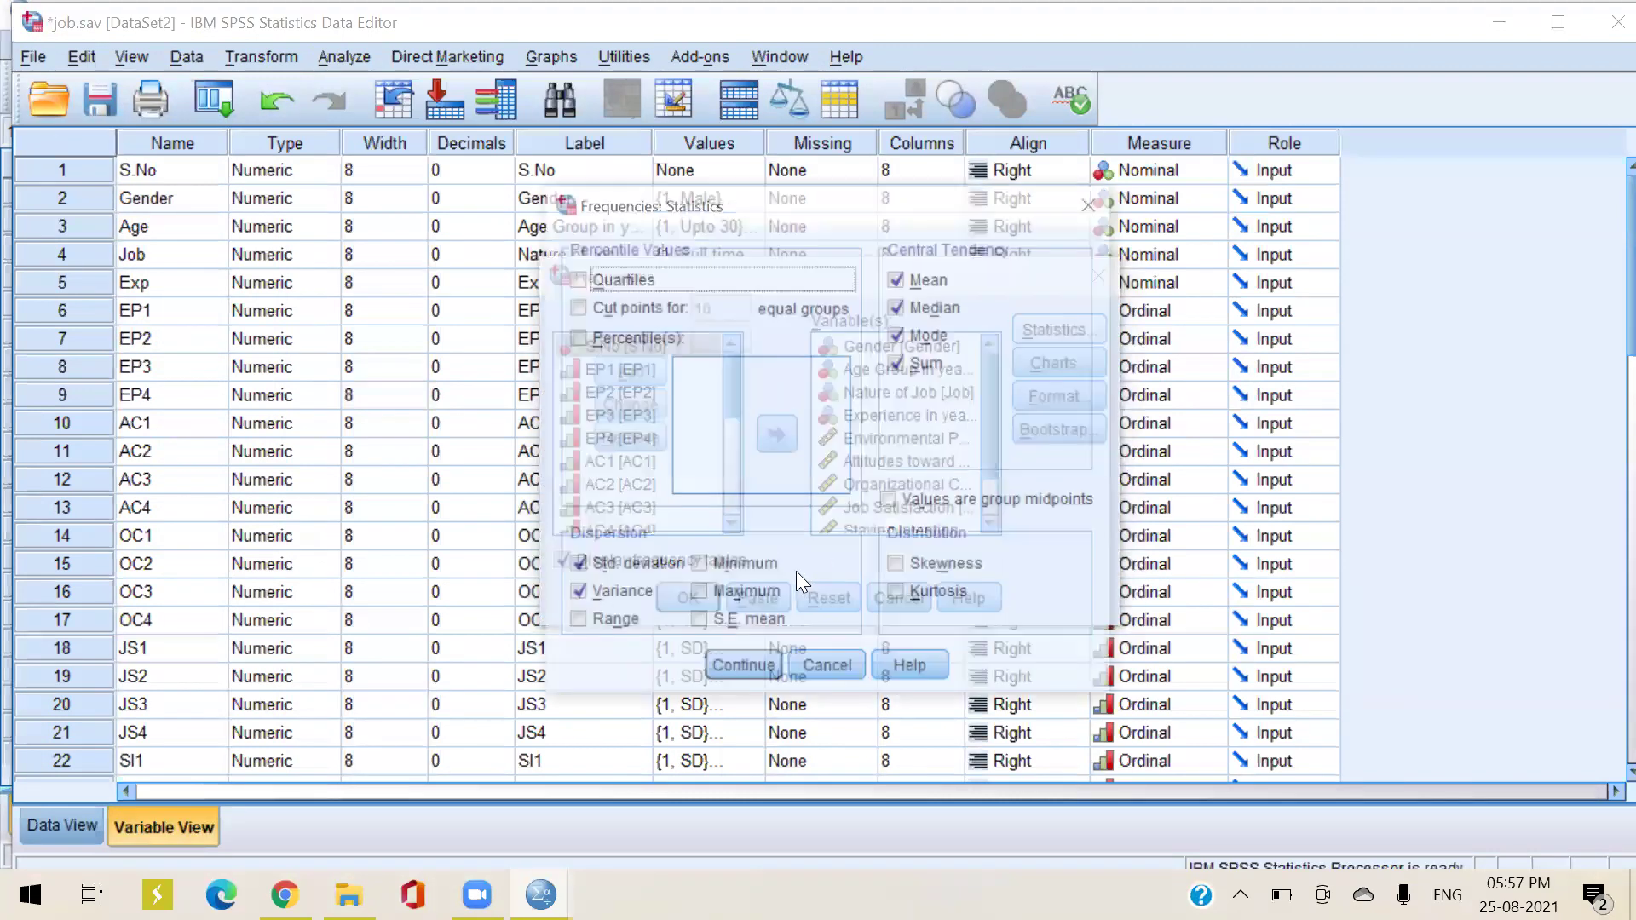
{"action": "left_click", "coordinate": [750, 671]}
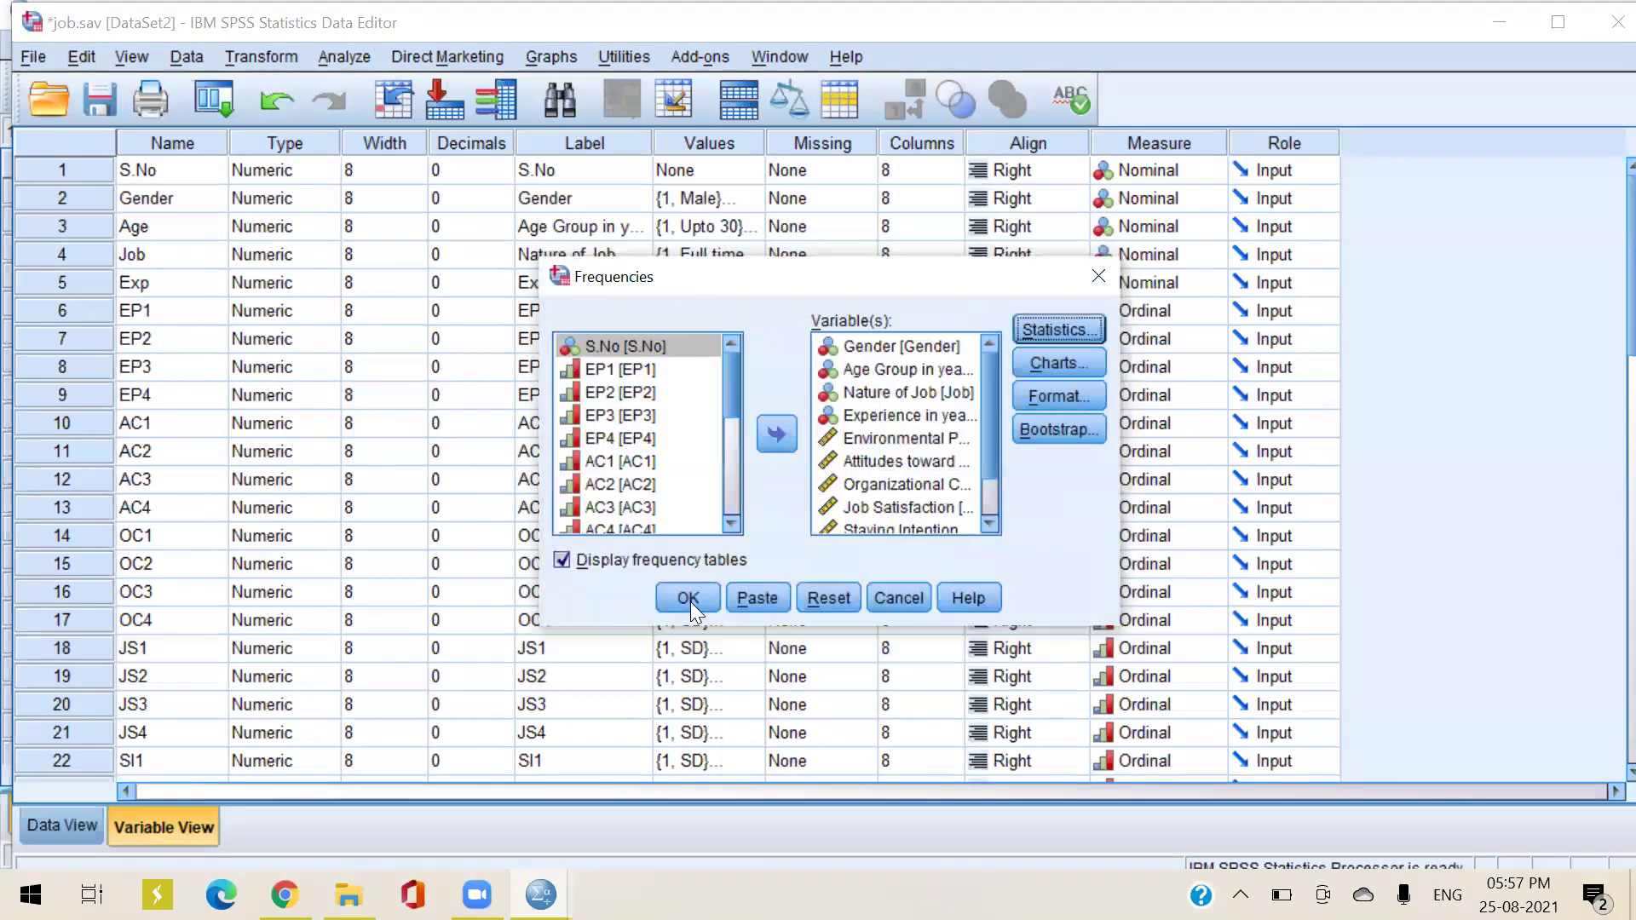
{"action": "left_click", "coordinate": [686, 601]}
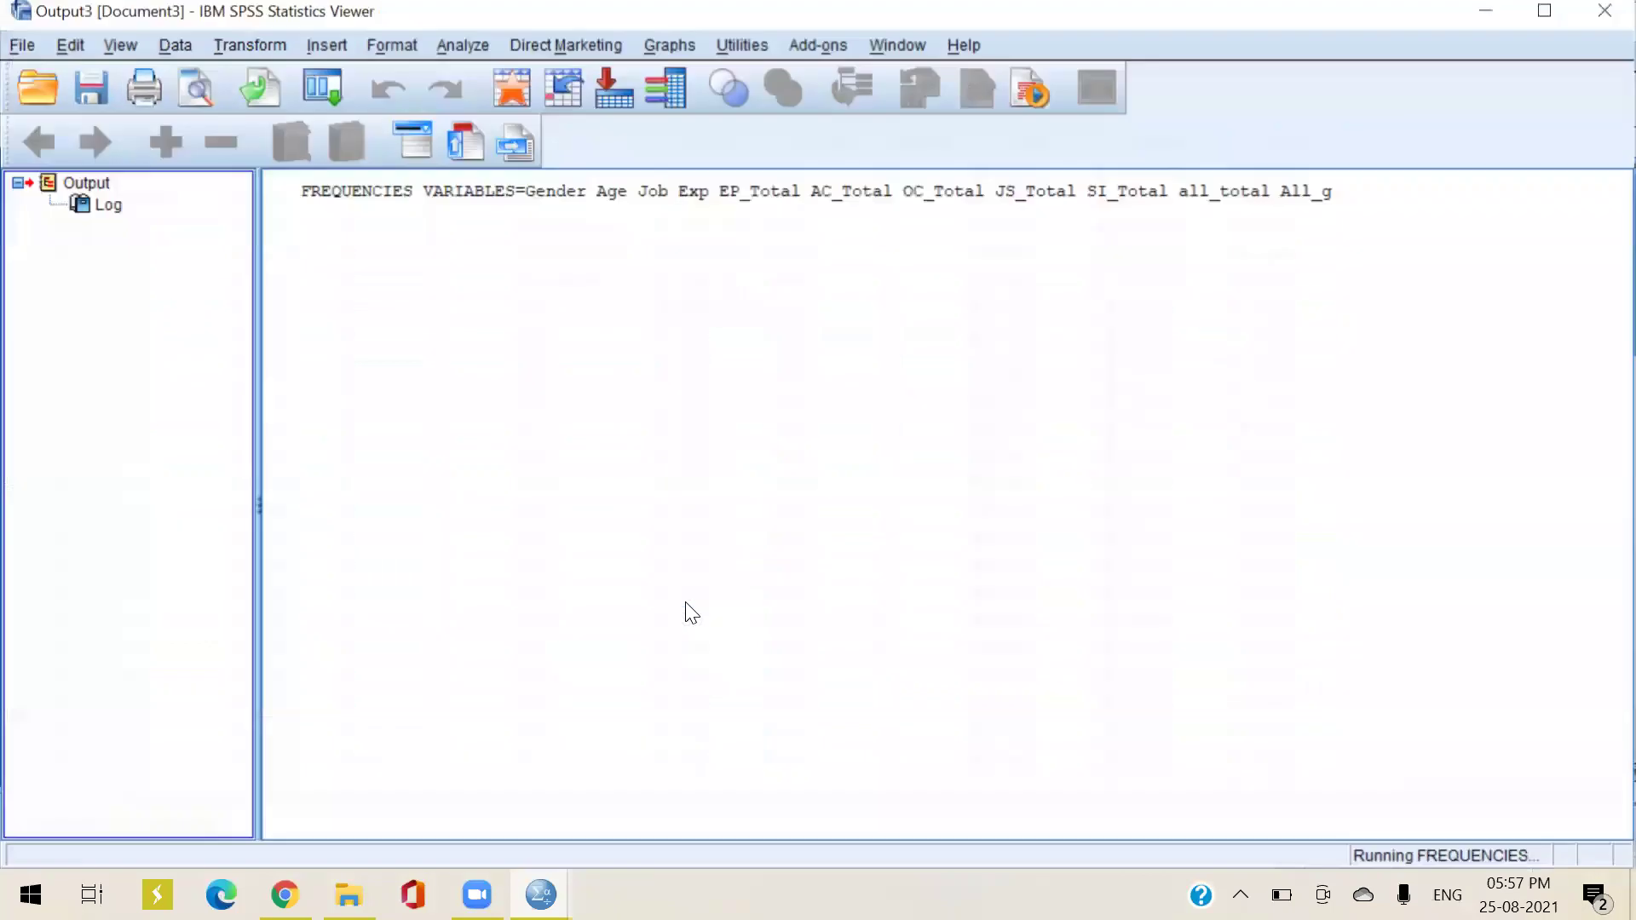
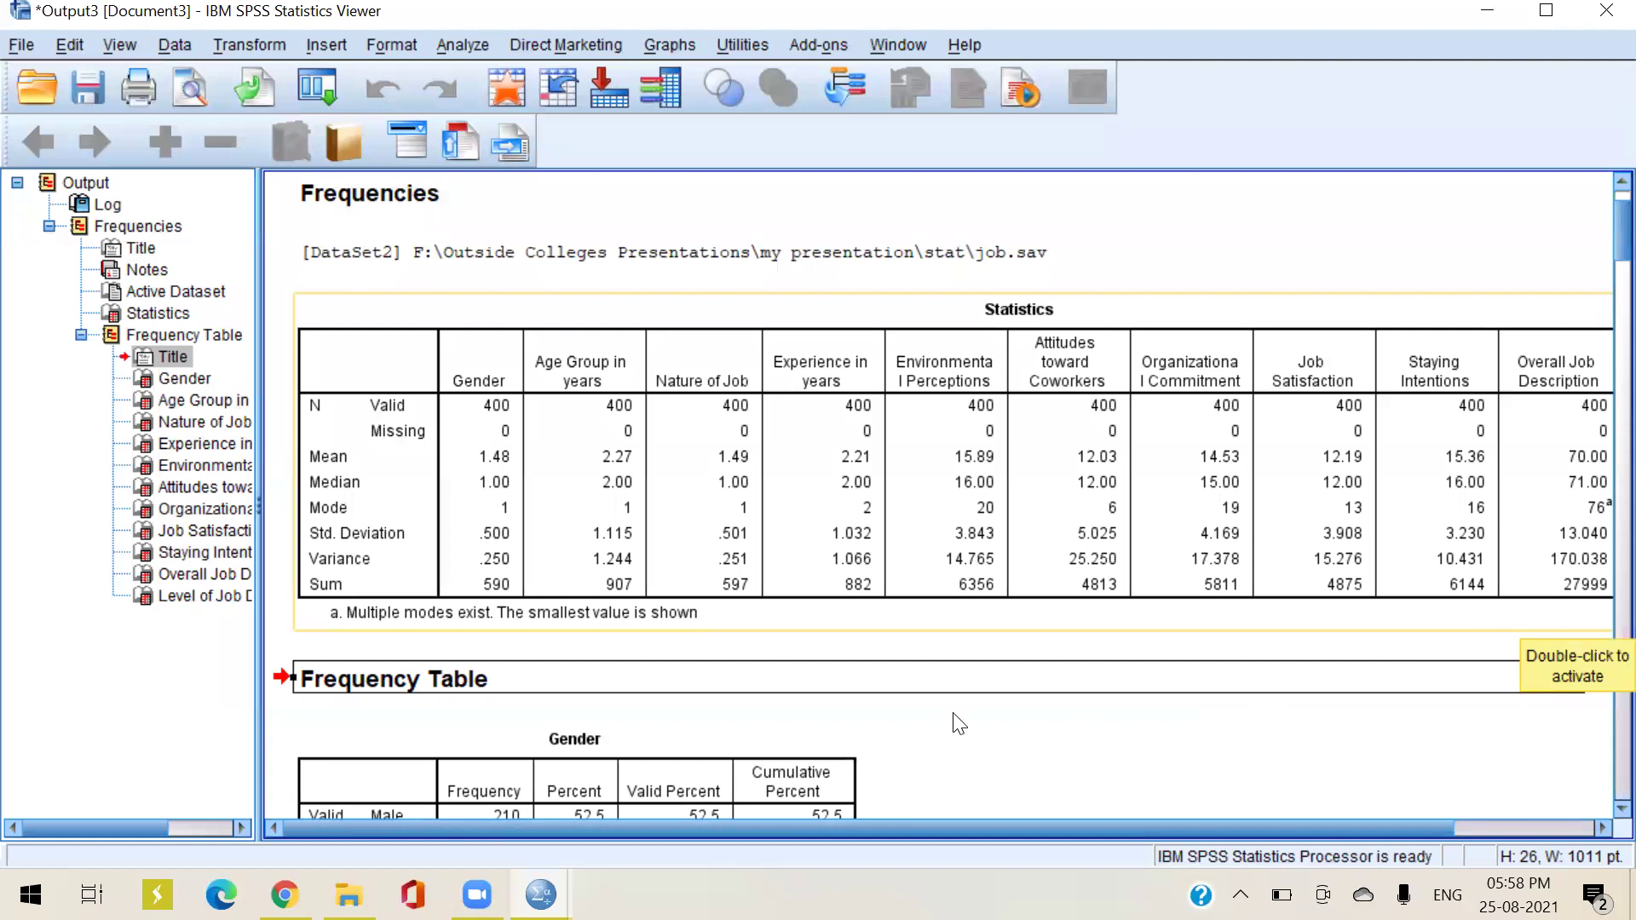
Examine the frequency tables for Gender, Age Group in years, Nature of Job and Experience in years
{"action": "scroll", "coordinate": [772, 477], "scroll_direction": "down", "scroll_amount": 4}
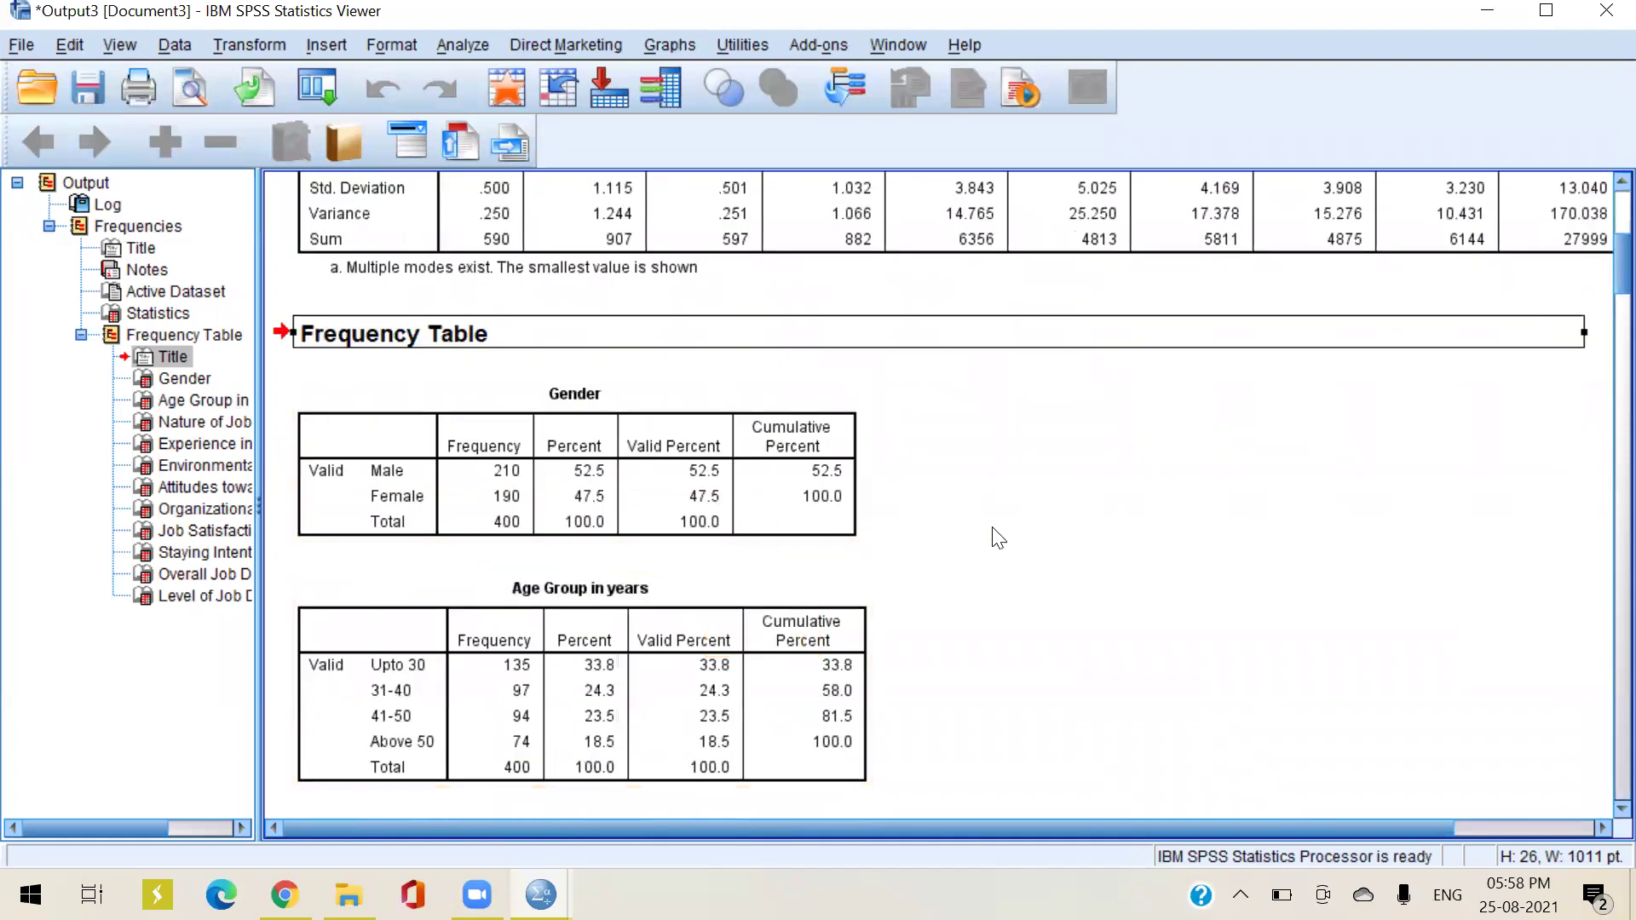
{"action": "scroll", "coordinate": [998, 538], "scroll_direction": "down", "scroll_amount": 1}
{"action": "scroll", "coordinate": [999, 538], "scroll_direction": "up", "scroll_amount": 1}
{"action": "scroll", "coordinate": [1083, 516], "scroll_direction": "down", "scroll_amount": 1}
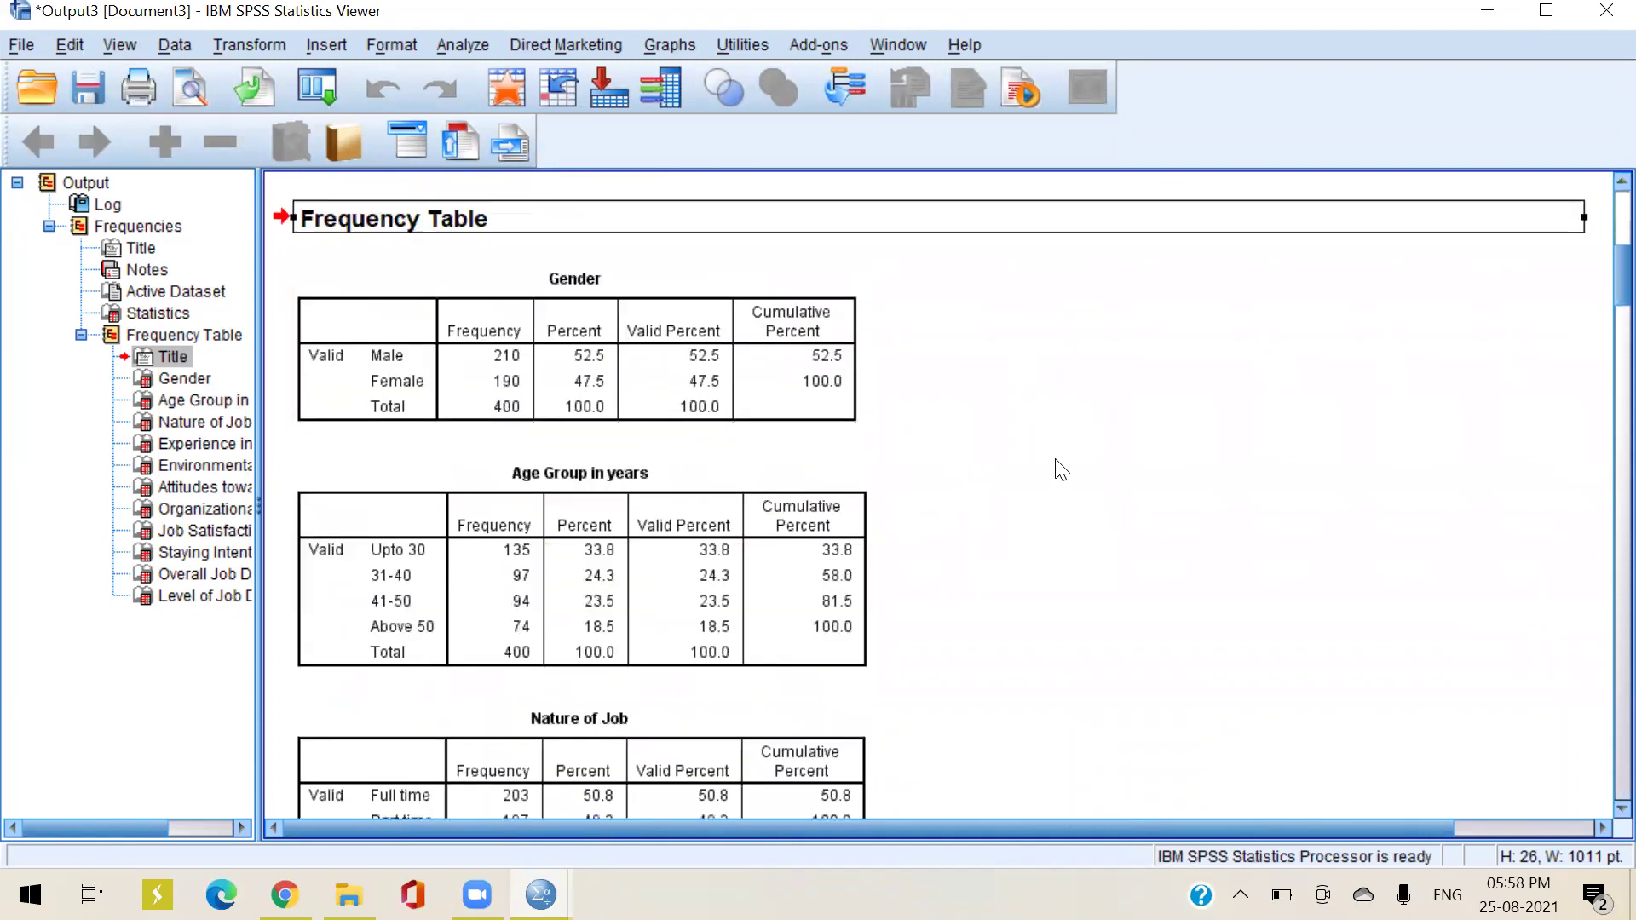
{"action": "scroll", "coordinate": [1010, 469], "scroll_direction": "down", "scroll_amount": 1}
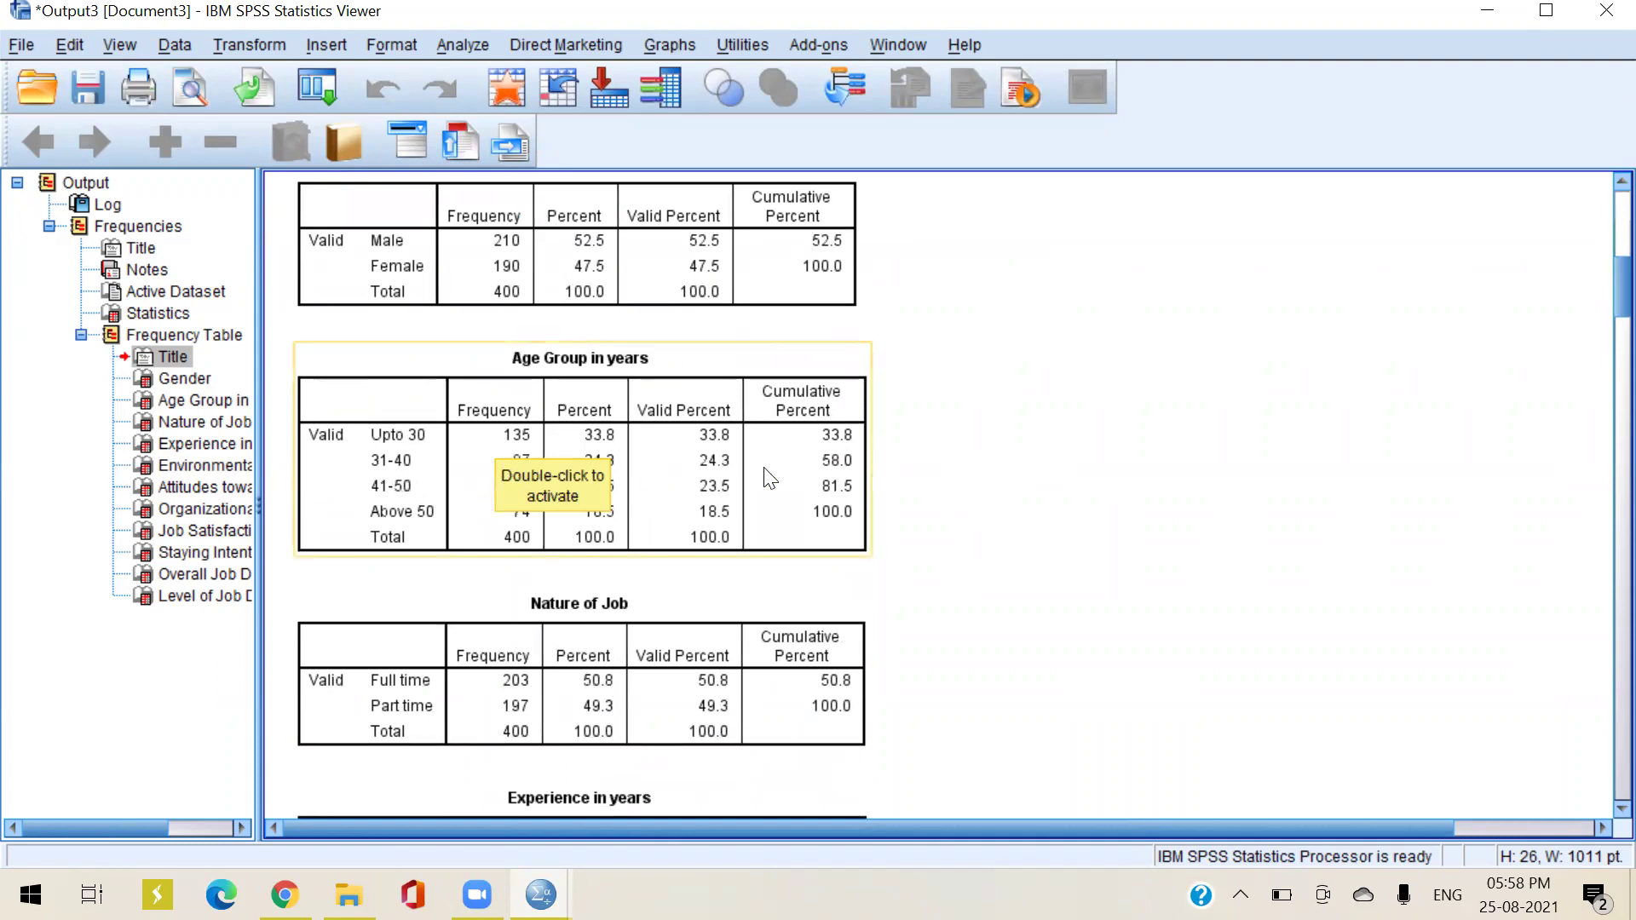
{"action": "left_click", "coordinate": [518, 456]}
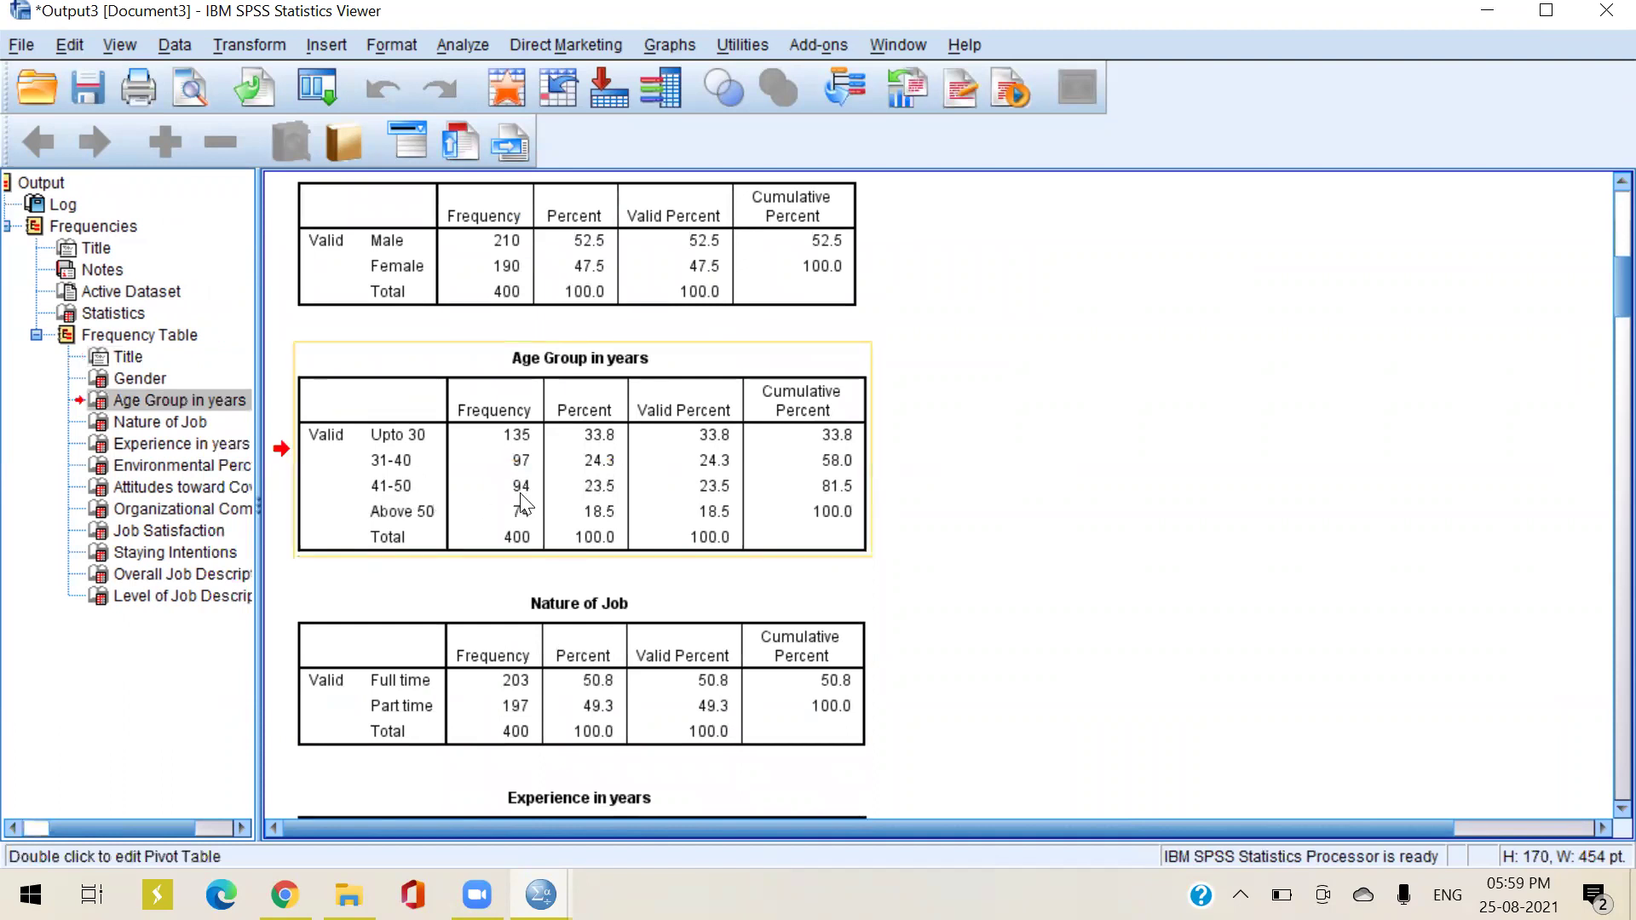
{"action": "left_click_drag", "start_coordinate": [541, 485], "coordinate": [495, 533]}
{"action": "scroll", "coordinate": [484, 524], "scroll_direction": "down", "scroll_amount": 4}
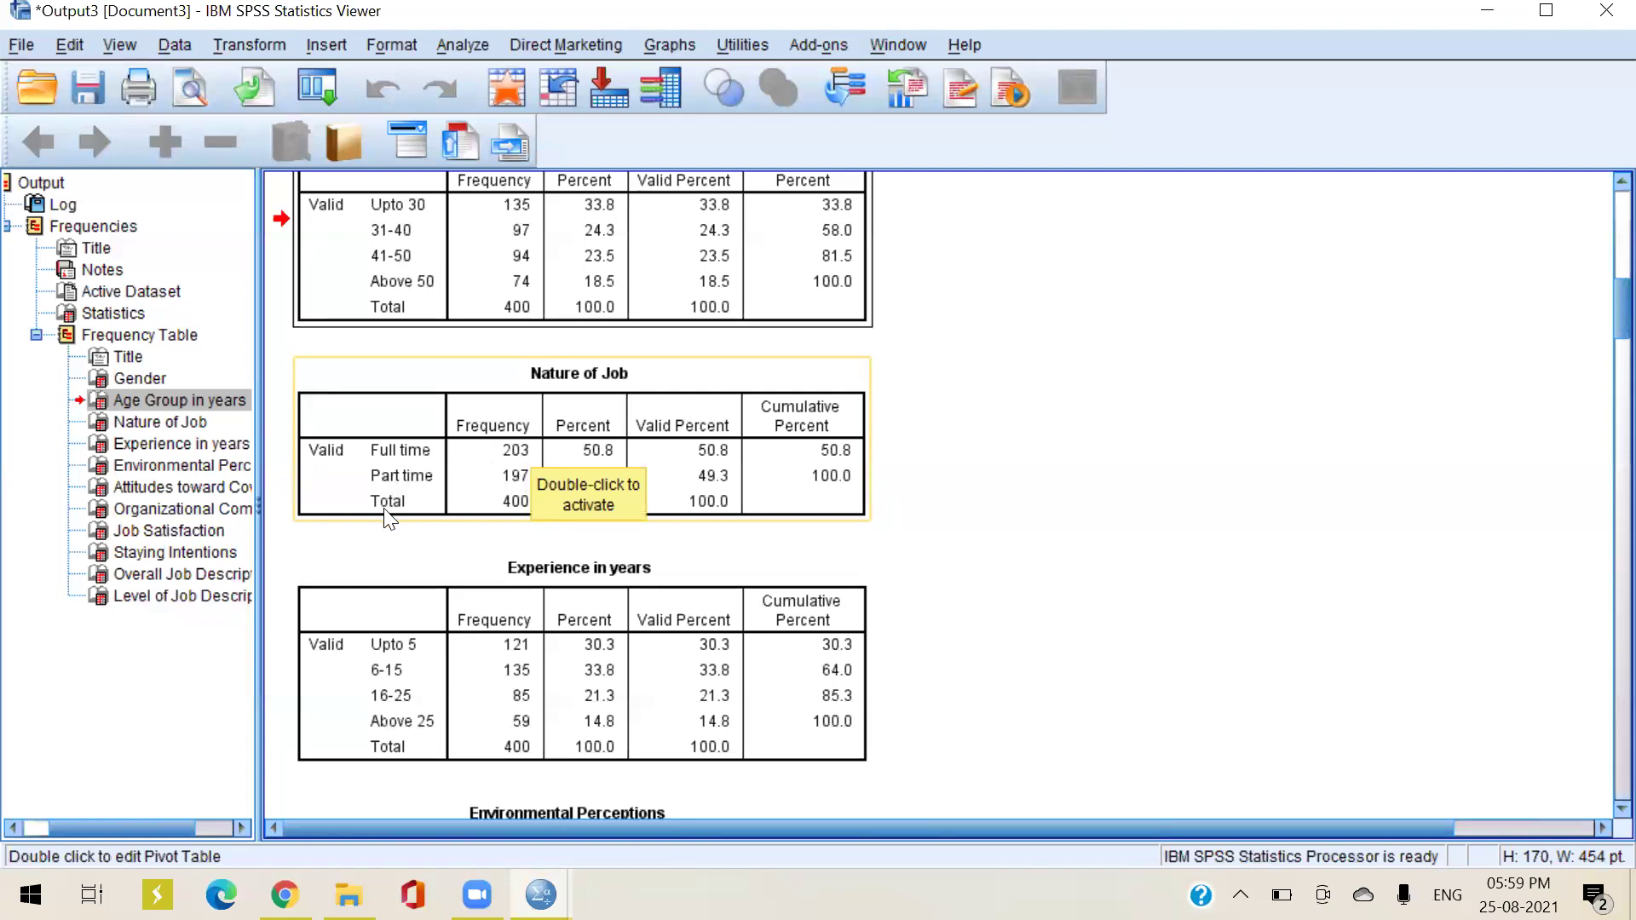
{"action": "scroll", "coordinate": [515, 527], "scroll_direction": "down", "scroll_amount": 3}
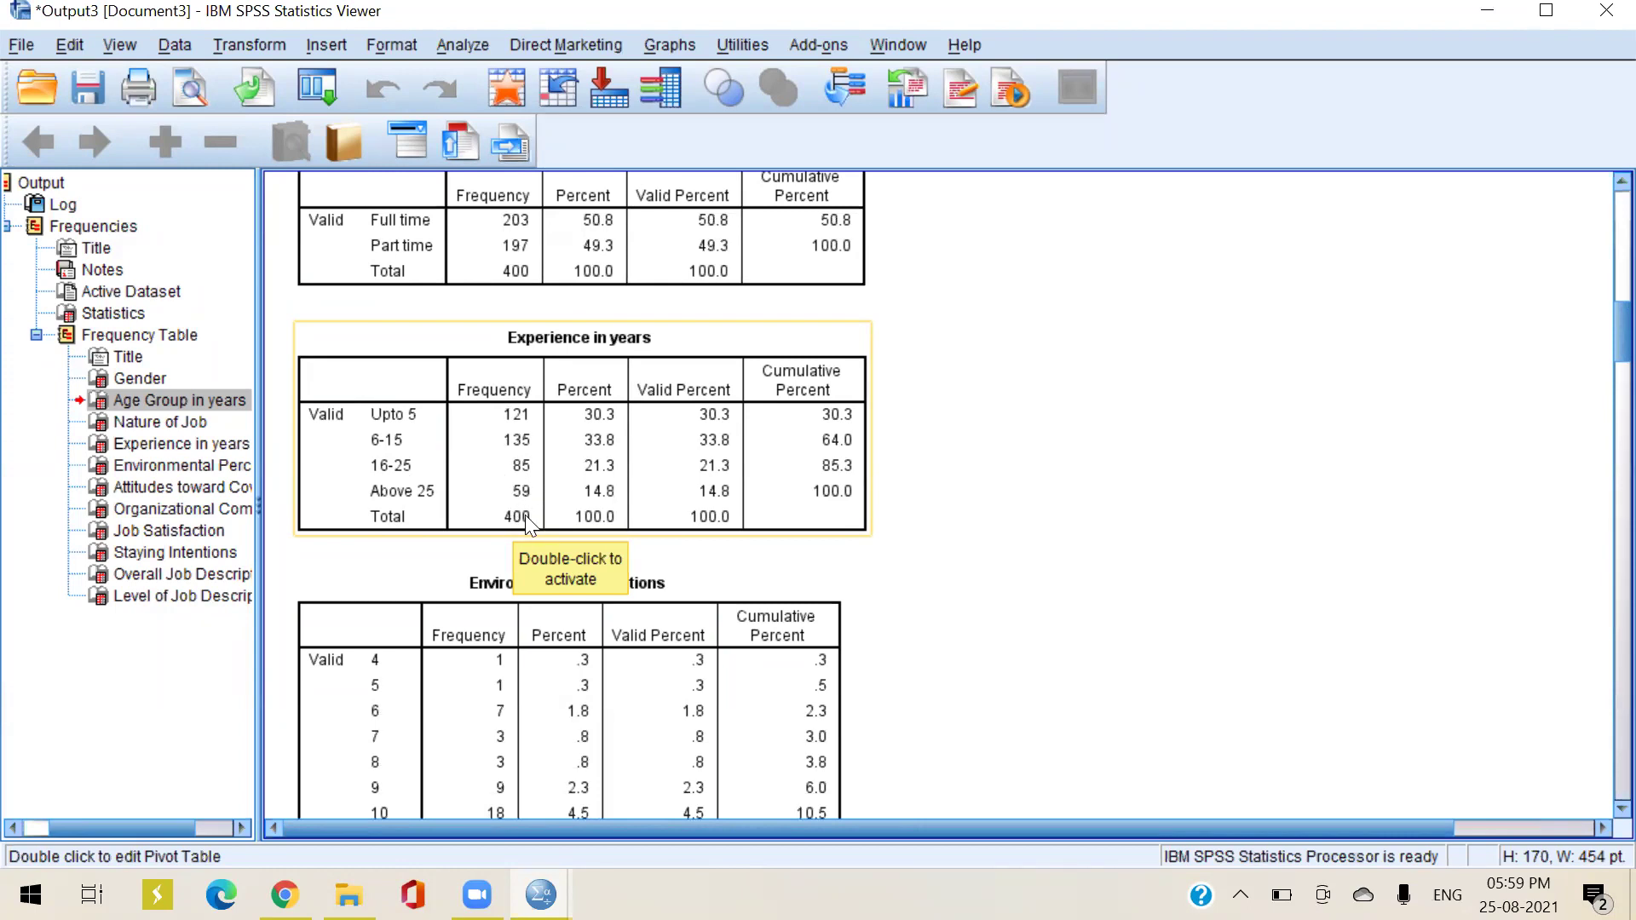
Examine the score frequency tables from Environmental Perceptions through Level of Job Description, then return to the Statistics table
{"action": "scroll", "coordinate": [942, 522], "scroll_direction": "down", "scroll_amount": 10}
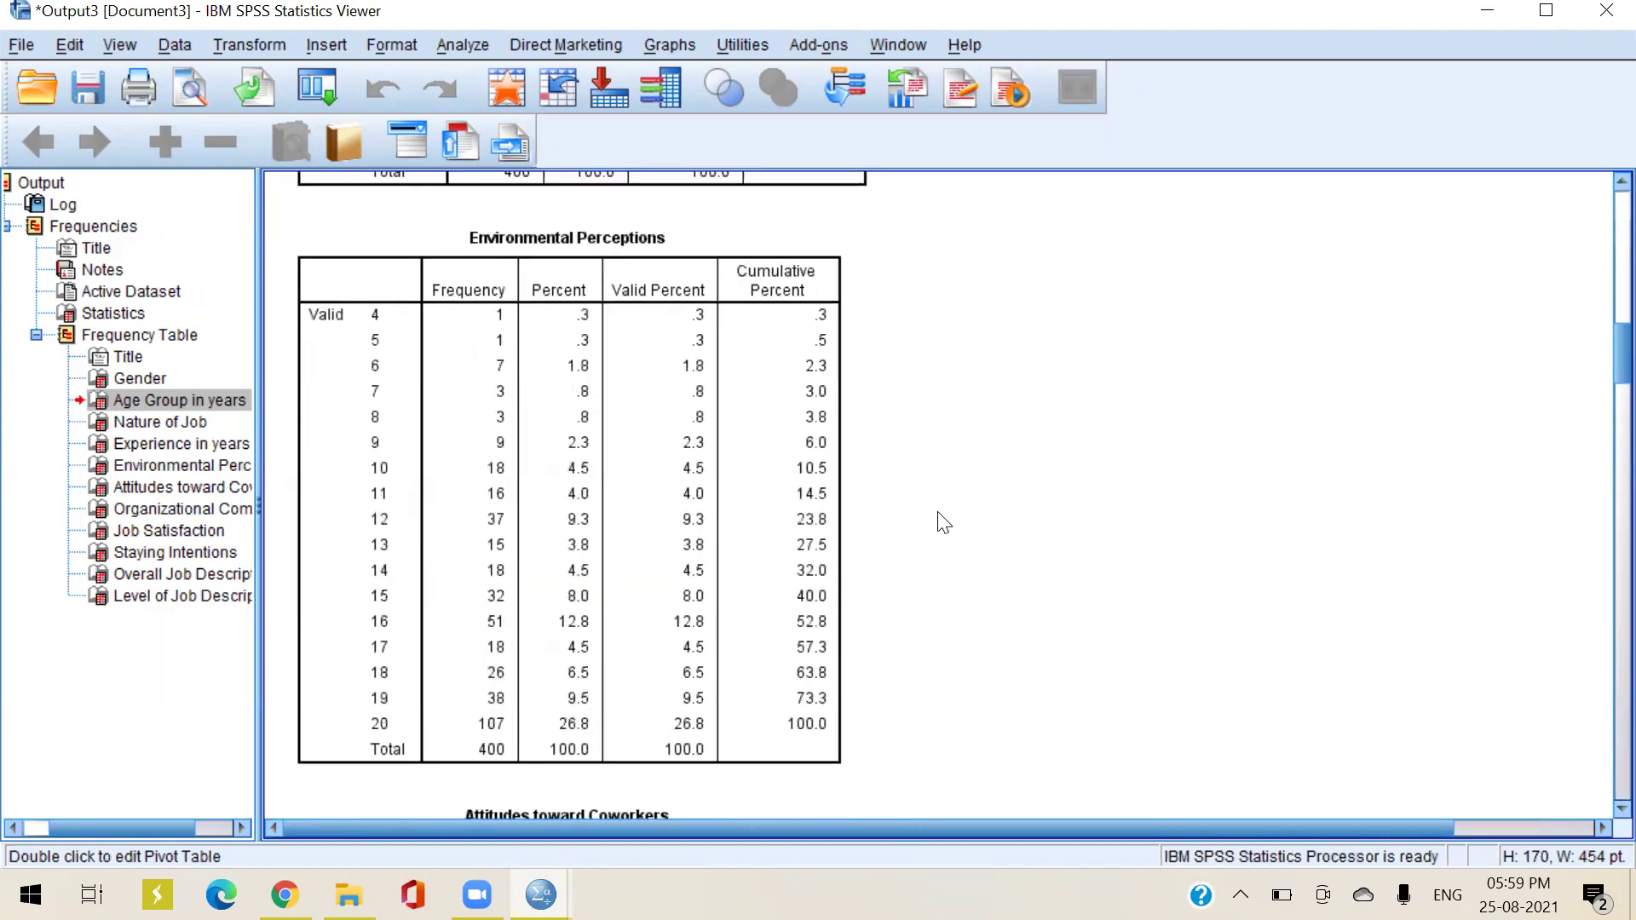
{"action": "scroll", "coordinate": [945, 524], "scroll_direction": "down", "scroll_amount": 20}
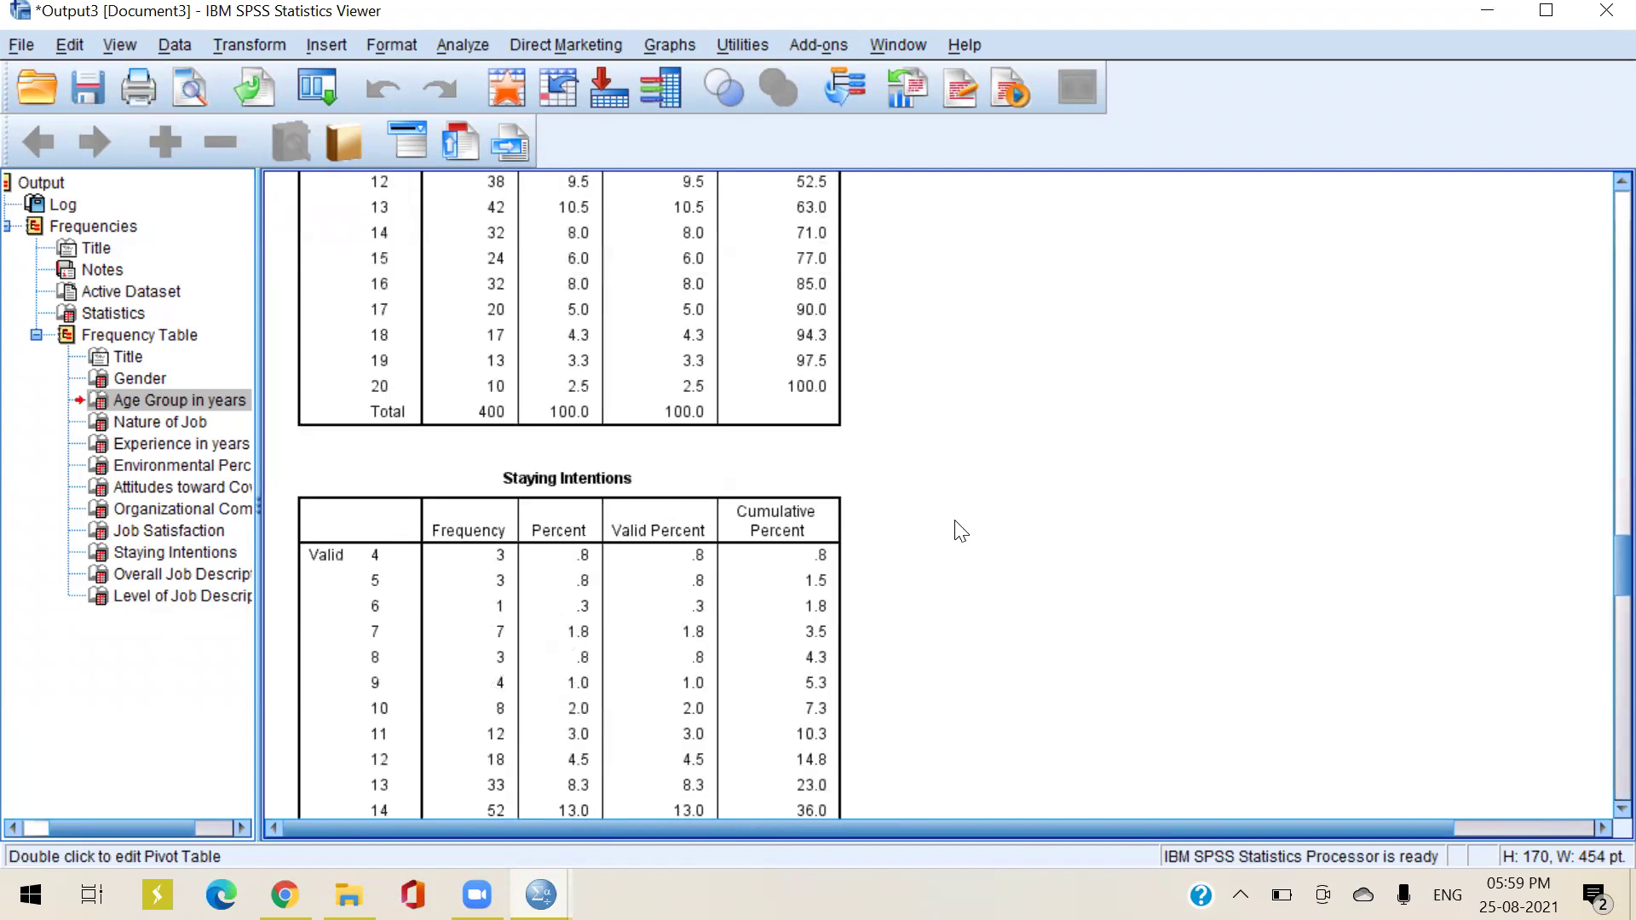
{"action": "scroll", "coordinate": [962, 531], "scroll_direction": "down", "scroll_amount": 17}
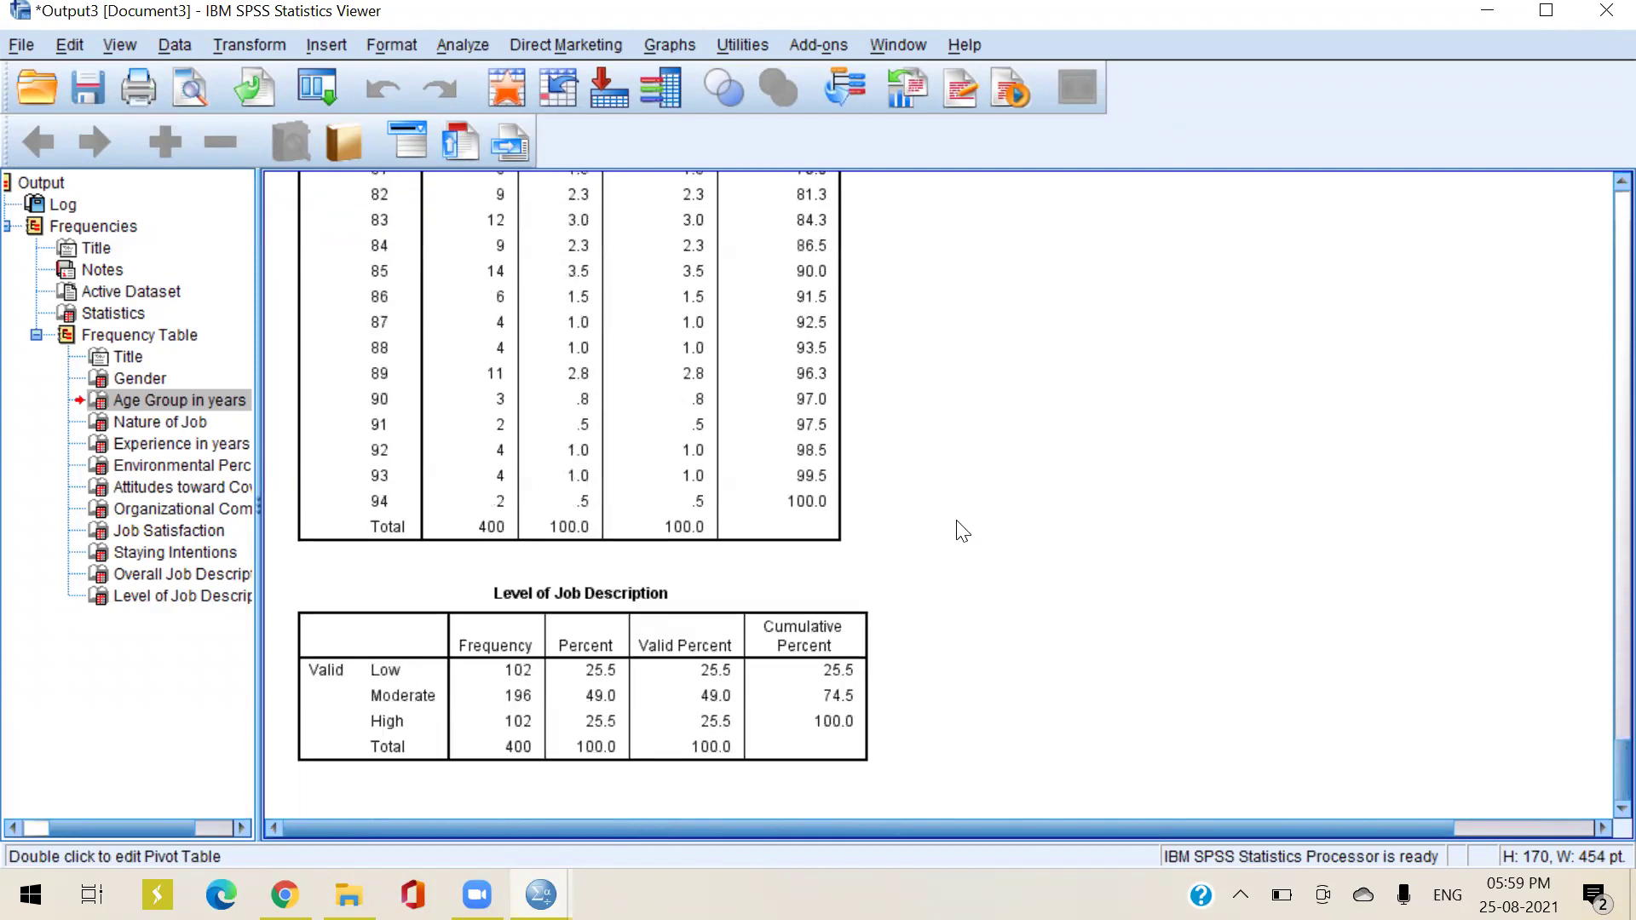
{"action": "left_click", "coordinate": [836, 746]}
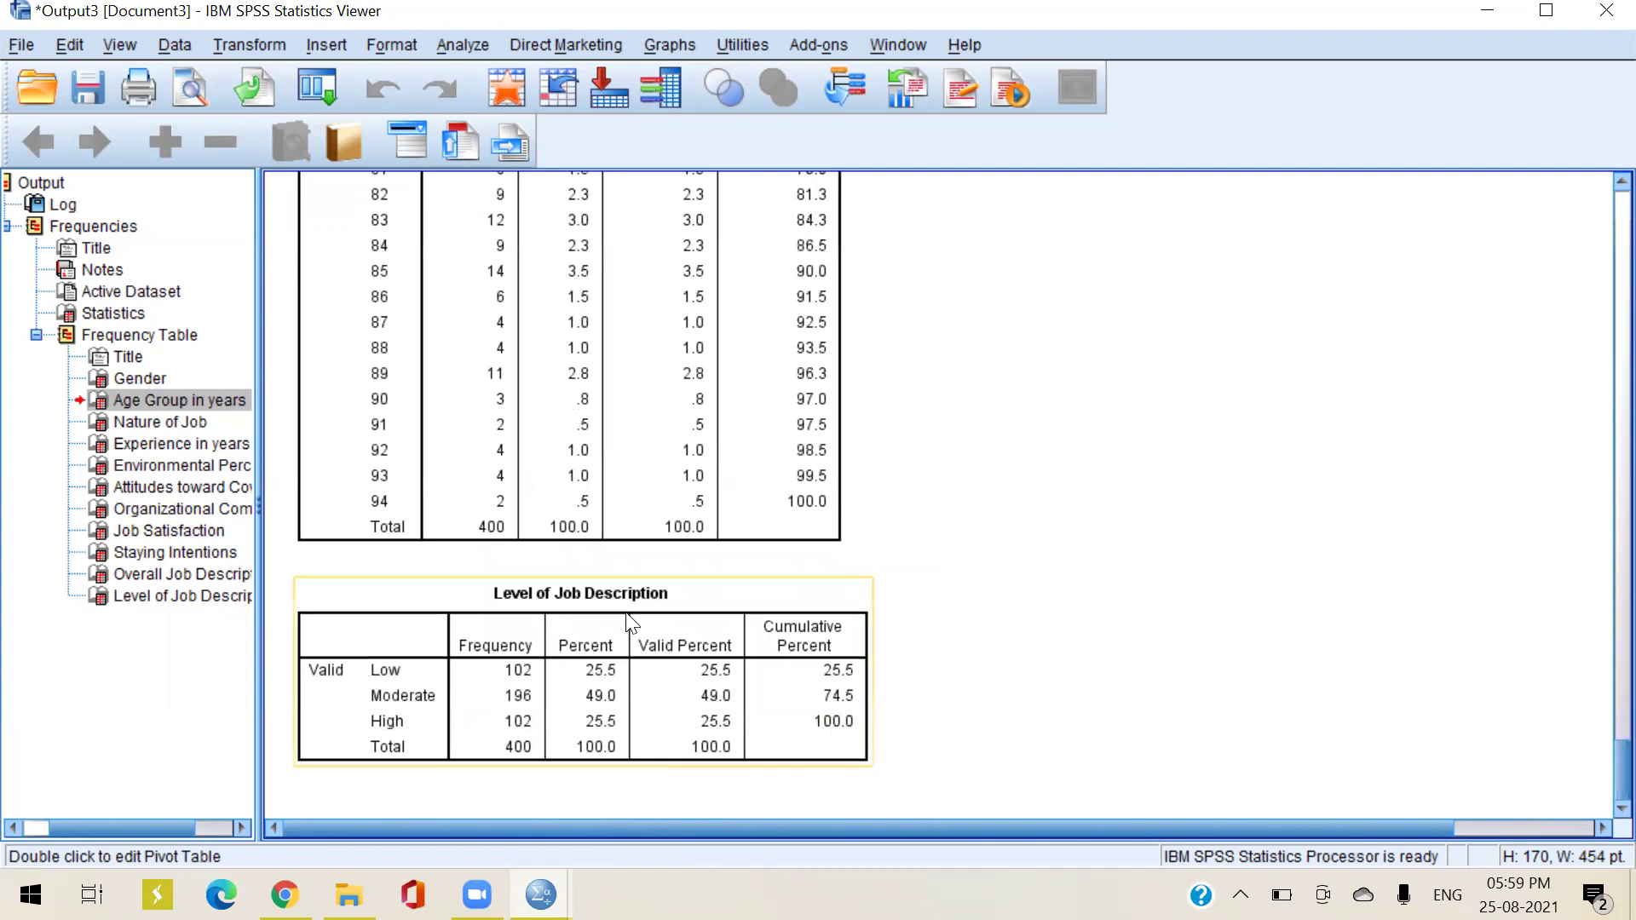
{"action": "left_click", "coordinate": [510, 698]}
{"action": "double_click", "coordinate": [514, 680]}
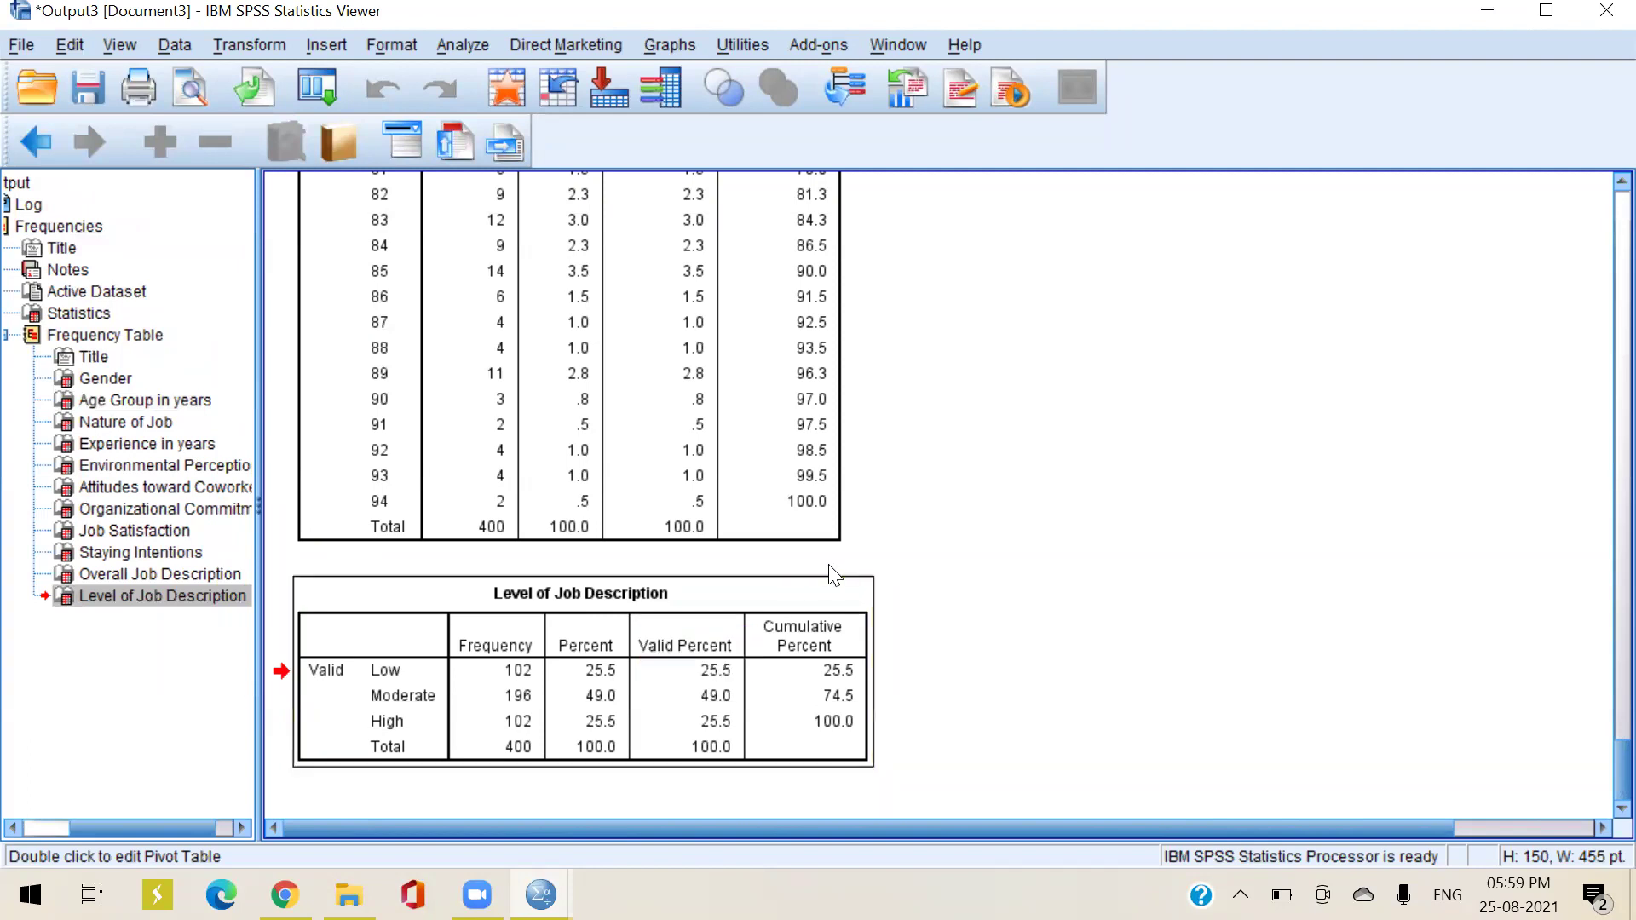
{"action": "scroll", "coordinate": [831, 575], "scroll_direction": "up", "scroll_amount": 15}
{"action": "scroll", "coordinate": [831, 578], "scroll_direction": "up", "scroll_amount": 20}
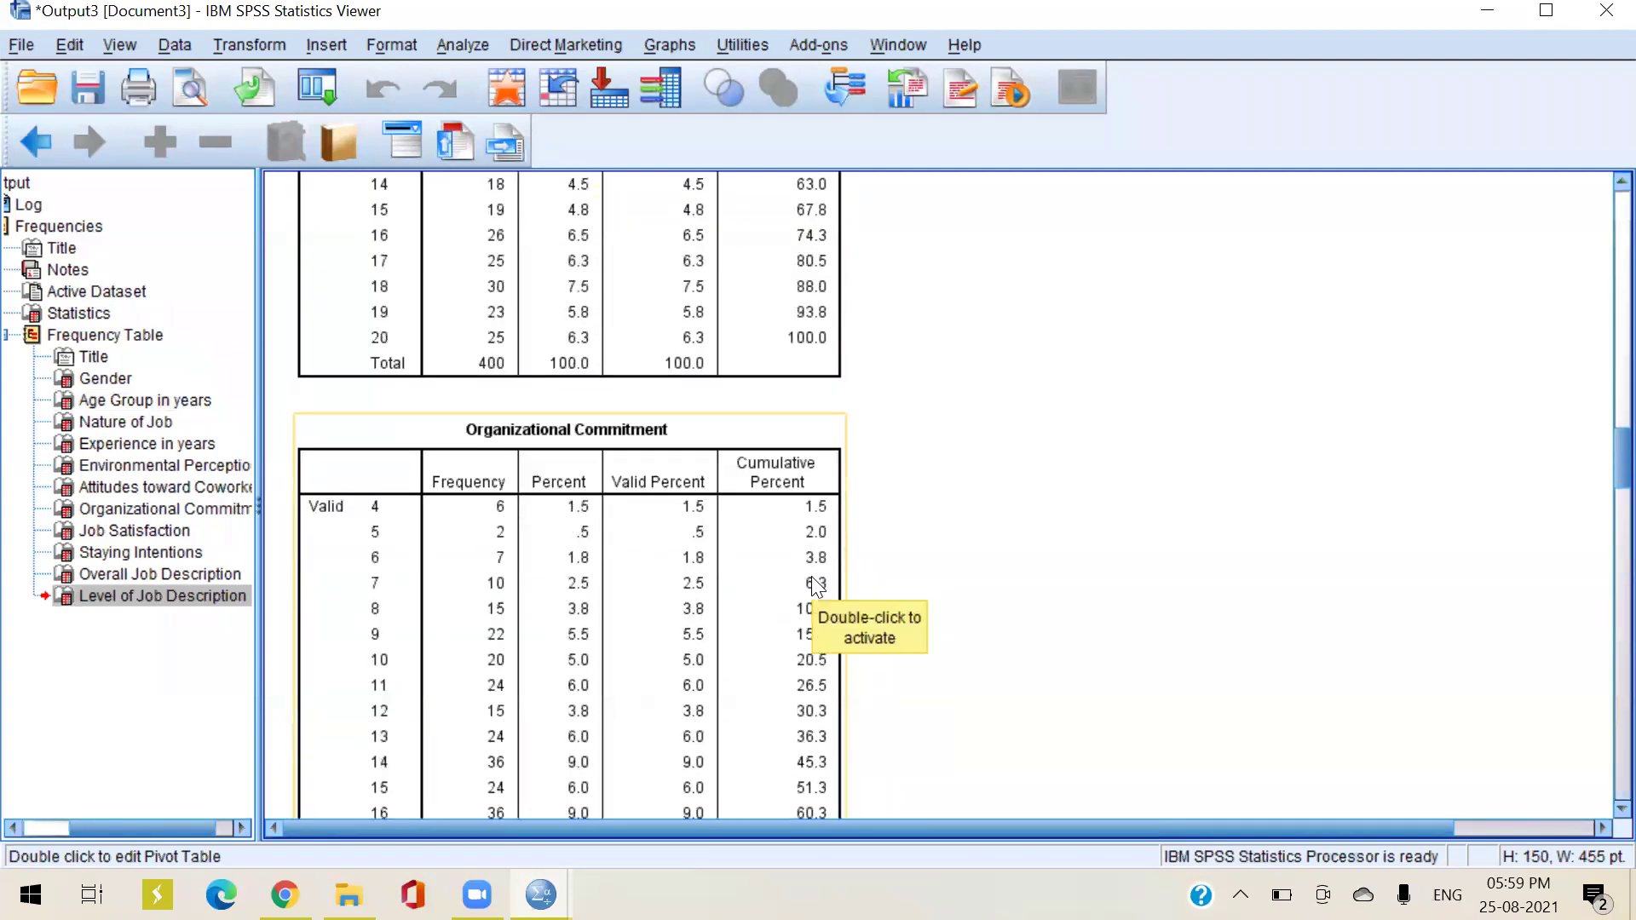
{"action": "scroll", "coordinate": [814, 586], "scroll_direction": "up", "scroll_amount": 10}
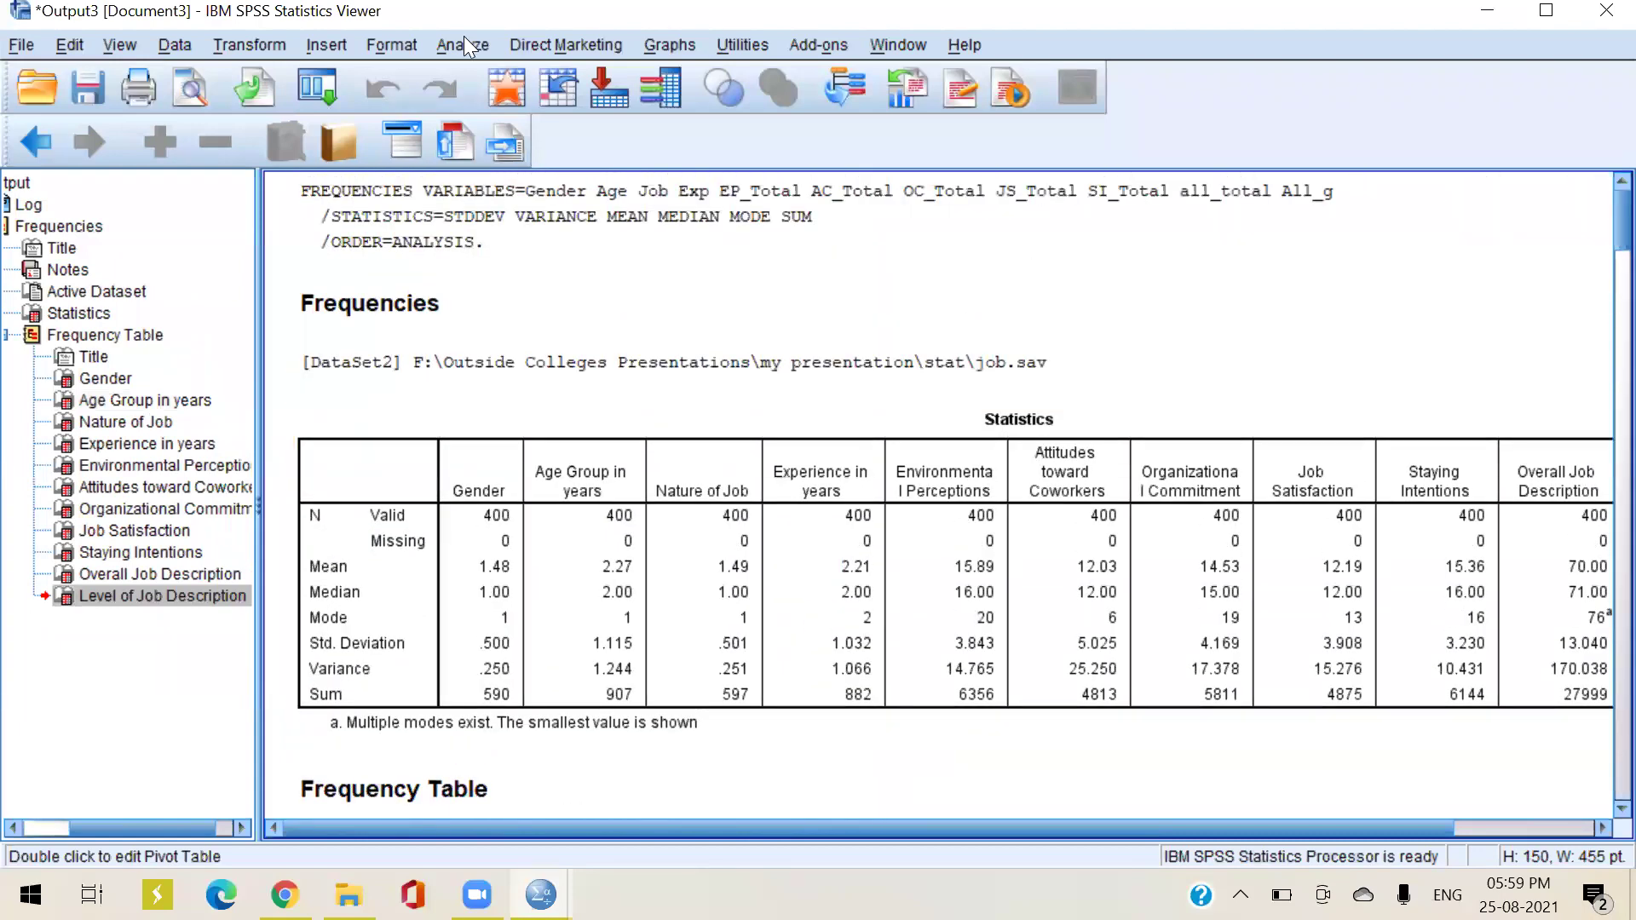
Close the output document without saving and clear the Gender and Age values of case 3 in the job.sav data
{"action": "left_click", "coordinate": [1602, 11]}
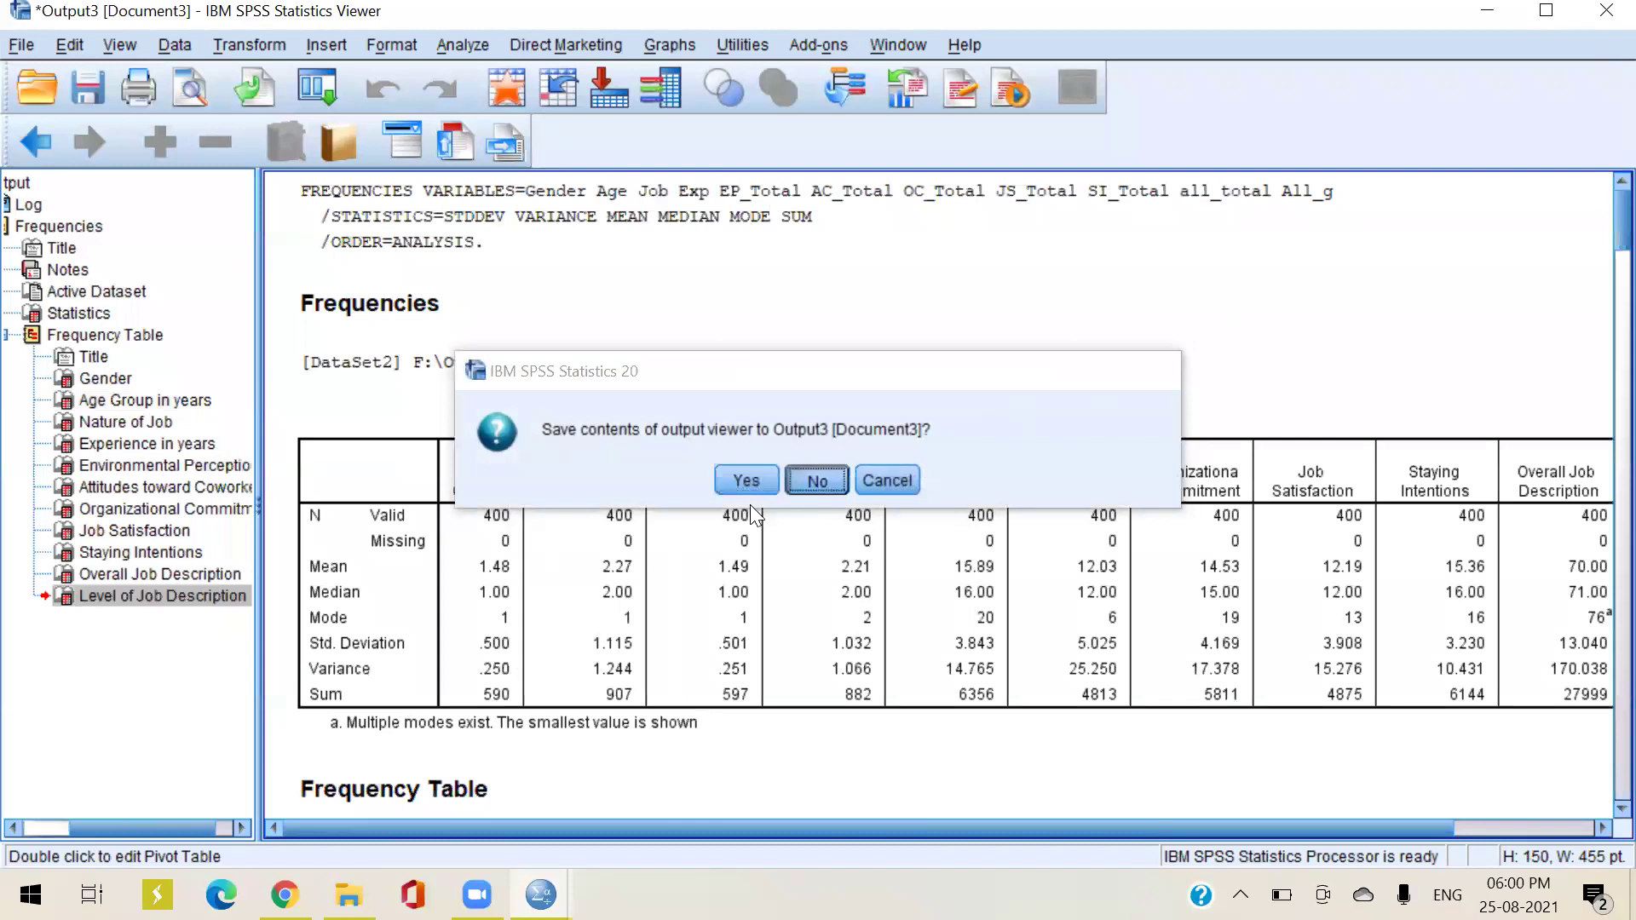
{"action": "left_click", "coordinate": [817, 480]}
{"action": "left_click", "coordinate": [80, 826]}
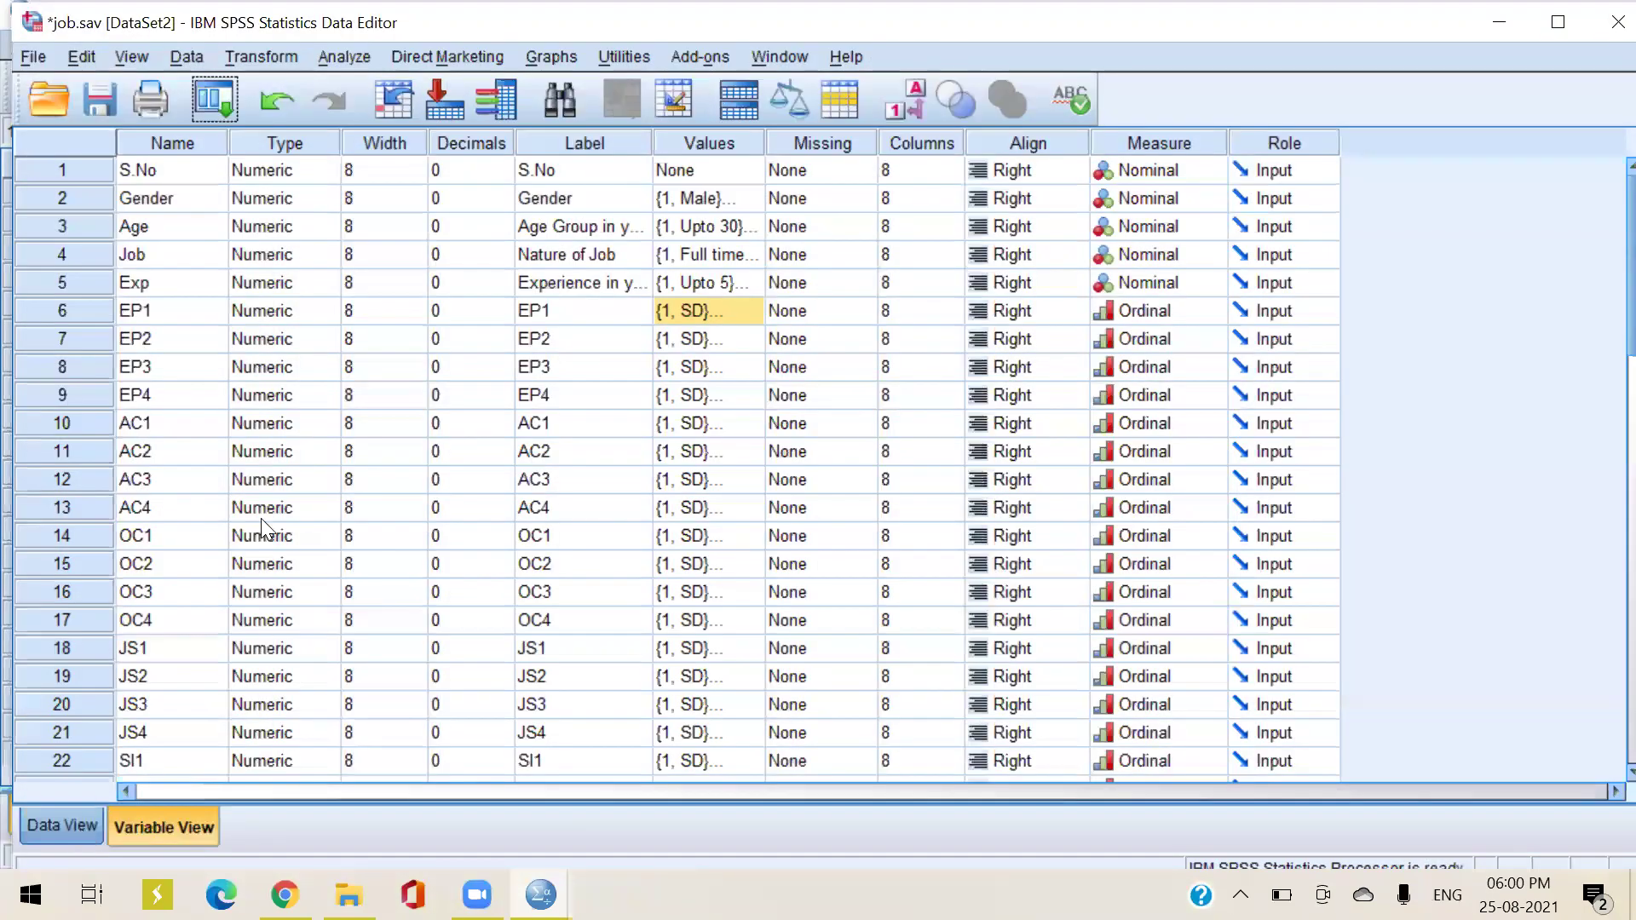
{"action": "left_click", "coordinate": [321, 266]}
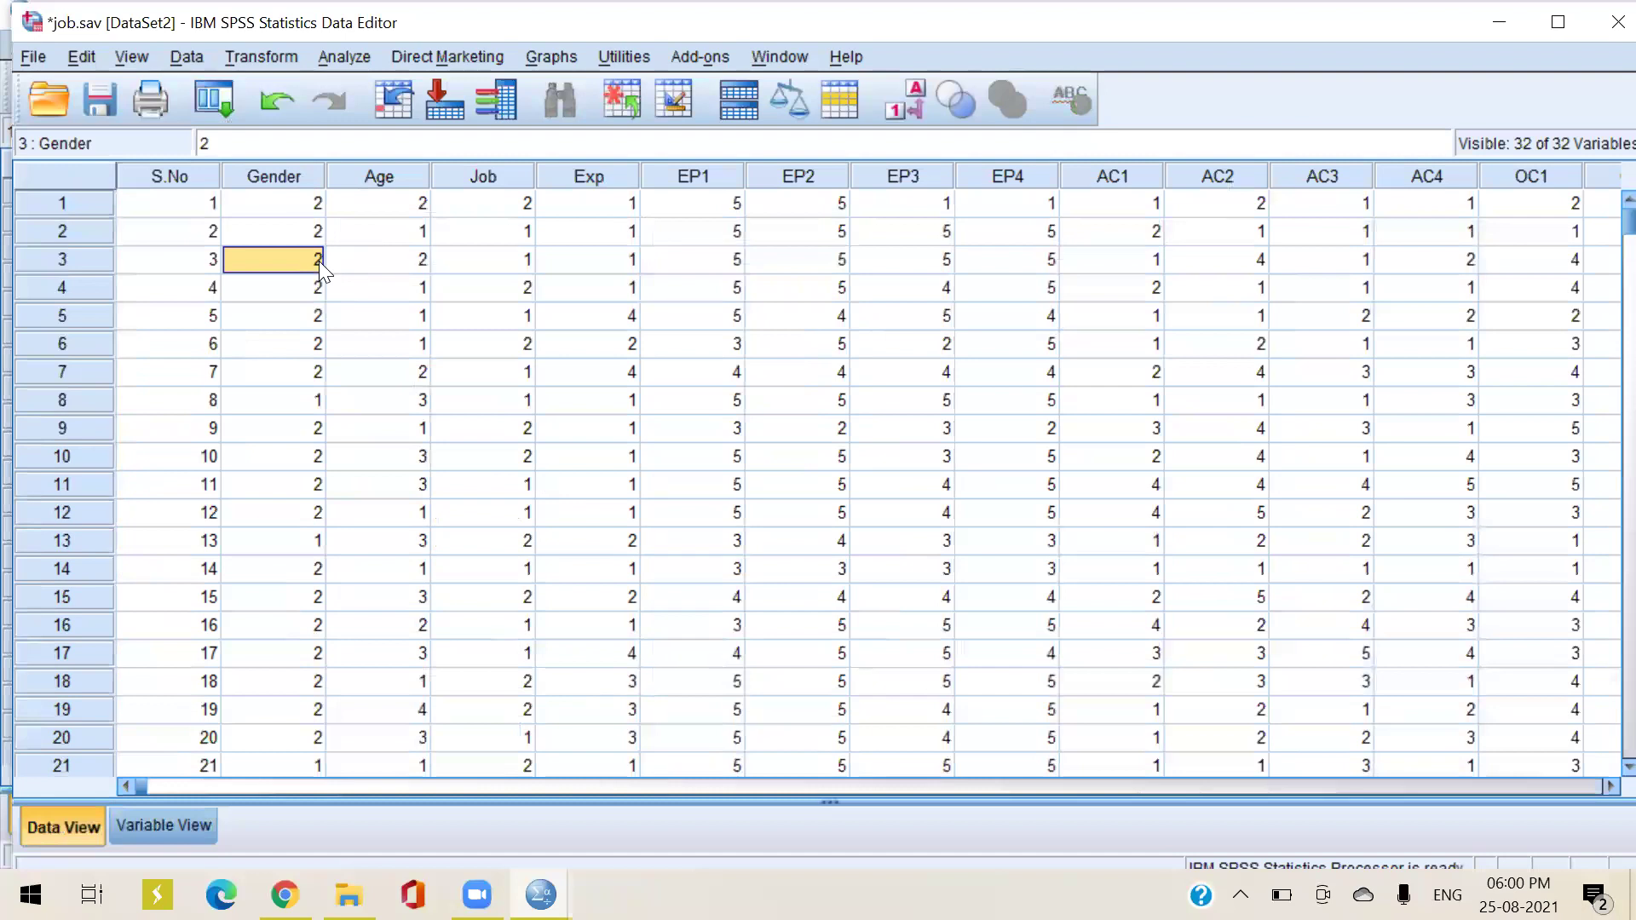
{"action": "key", "text": "BackSpace"}
{"action": "left_click", "coordinate": [390, 259]}
{"action": "key", "text": "BackSpace"}
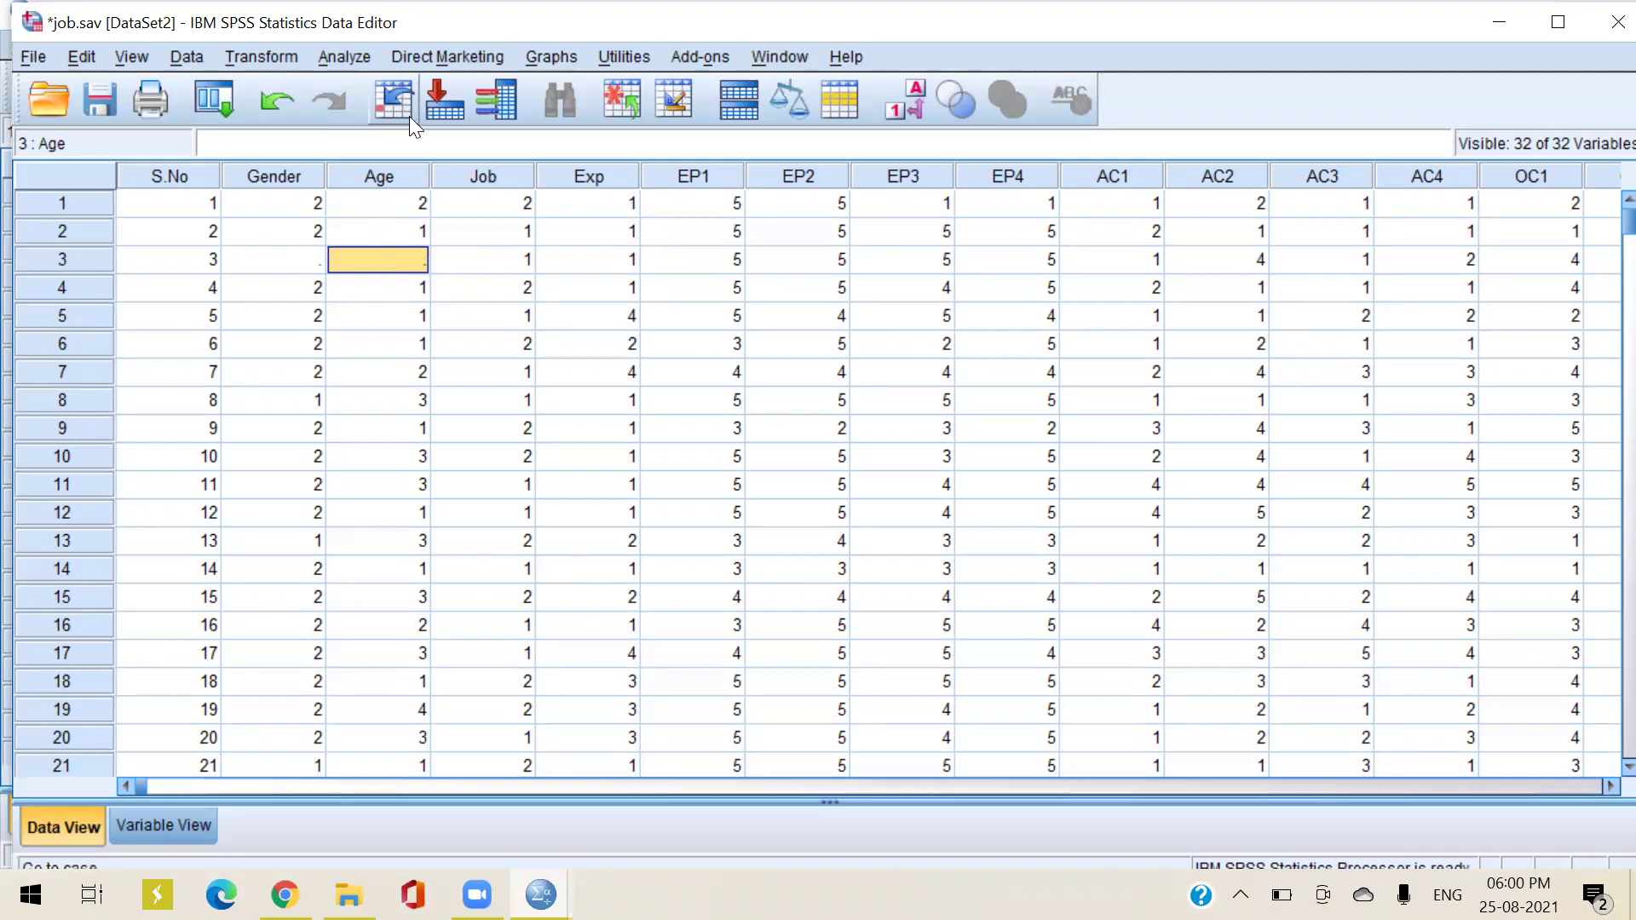
Rerun the Frequencies analysis on the modified data with the same variables and statistics
{"action": "left_click", "coordinate": [340, 54]}
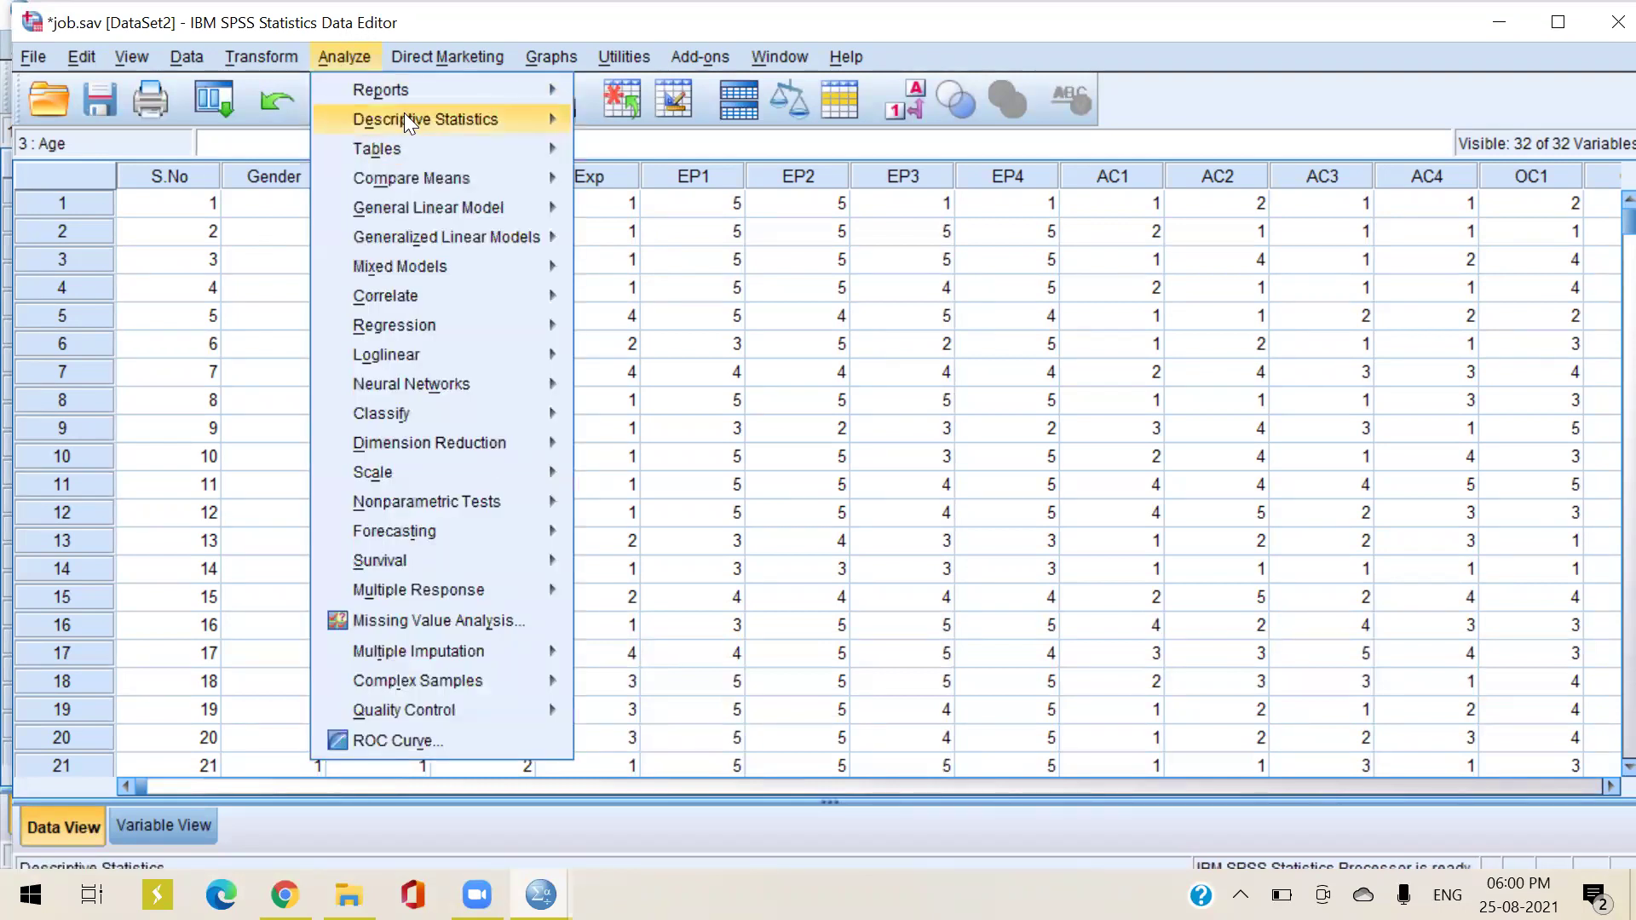
{"action": "mouse_move", "coordinate": [404, 118]}
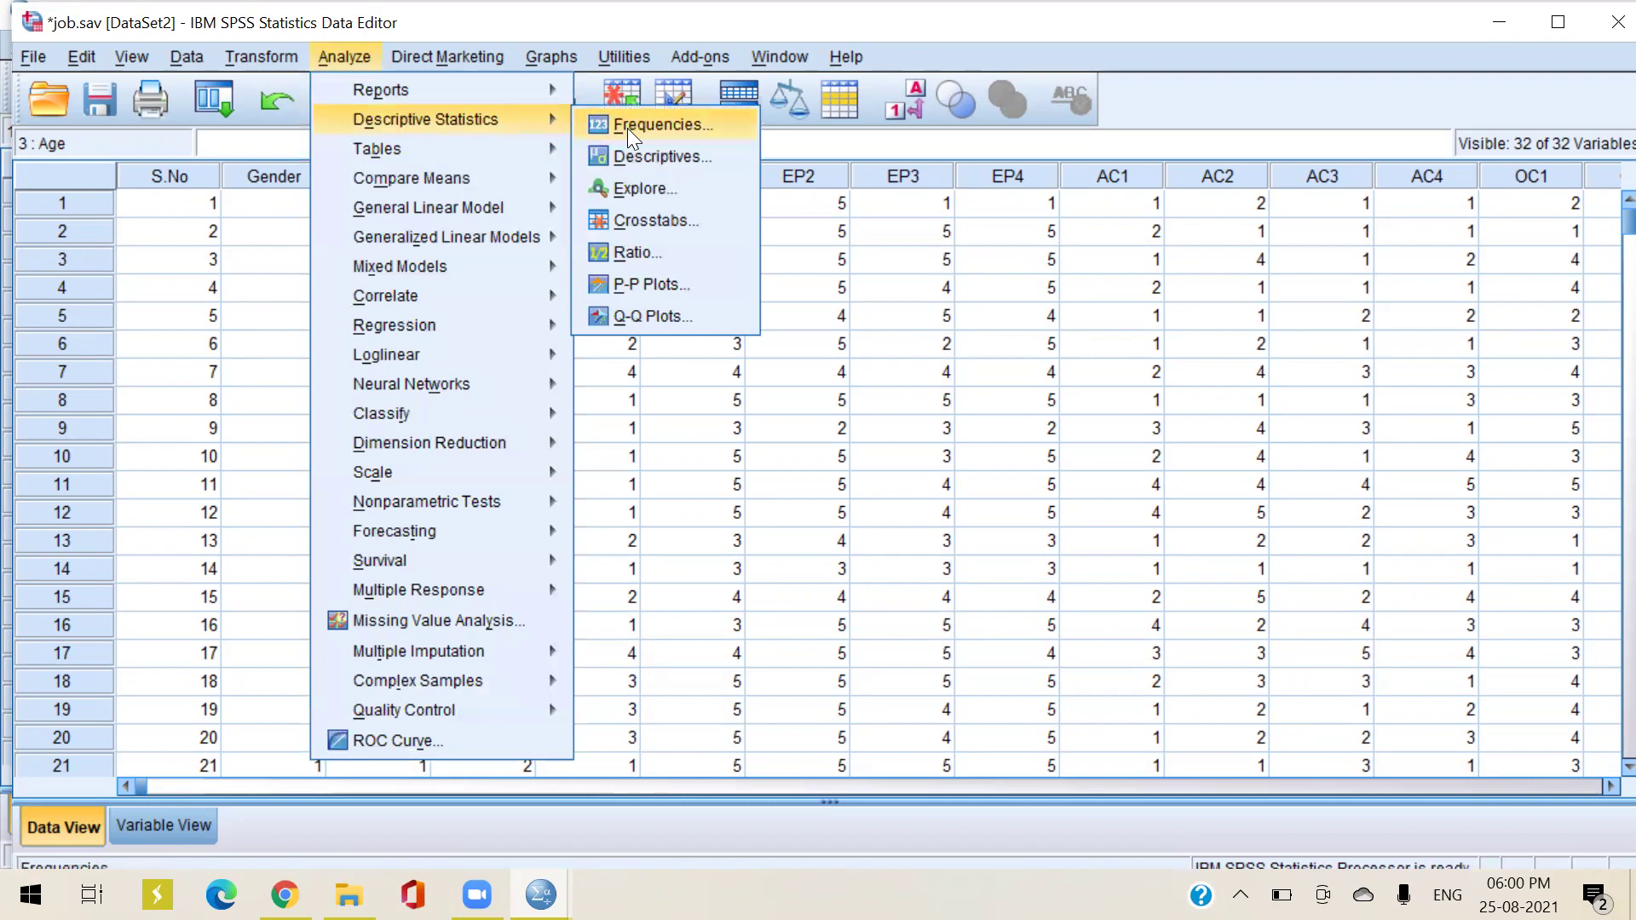
{"action": "left_click", "coordinate": [627, 128]}
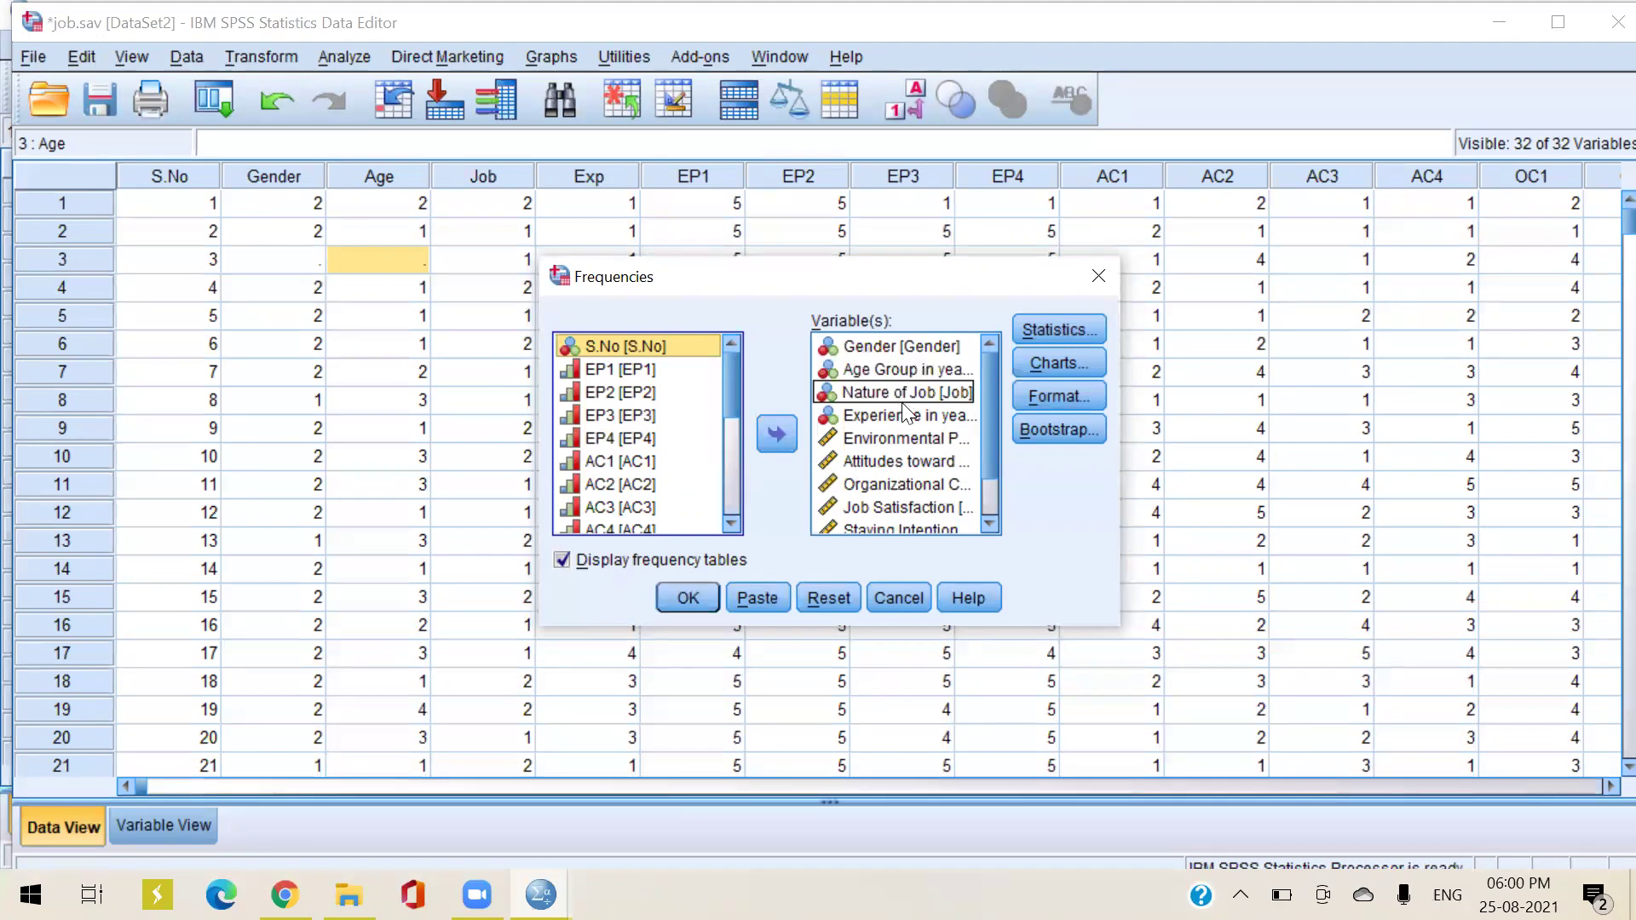
{"action": "left_click", "coordinate": [1060, 329]}
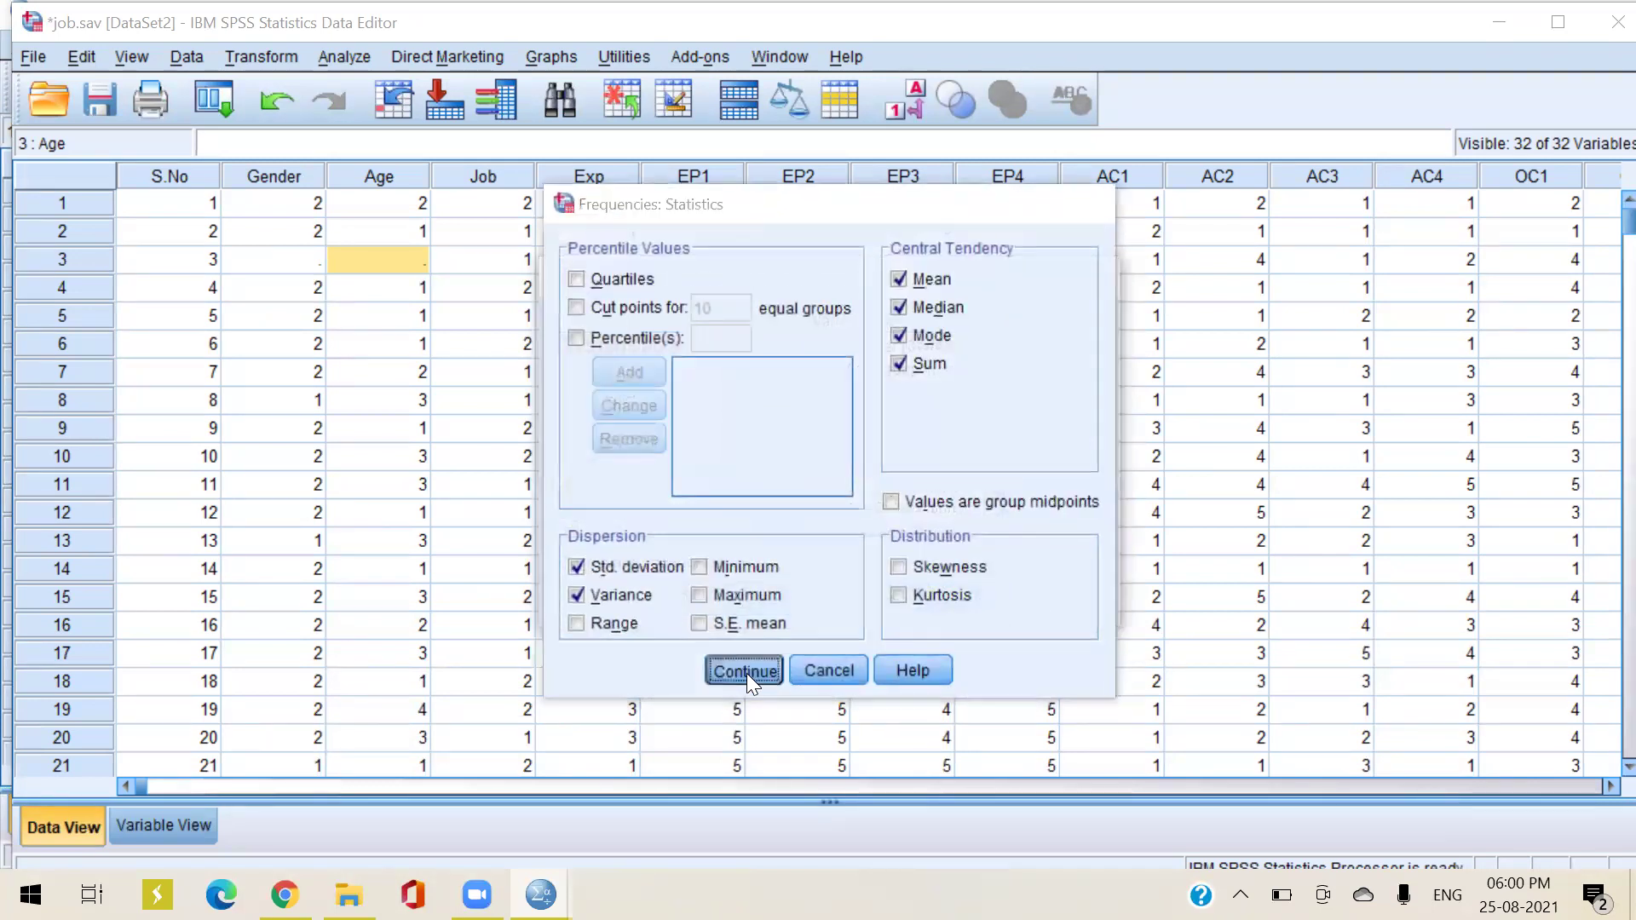
{"action": "left_click", "coordinate": [745, 671]}
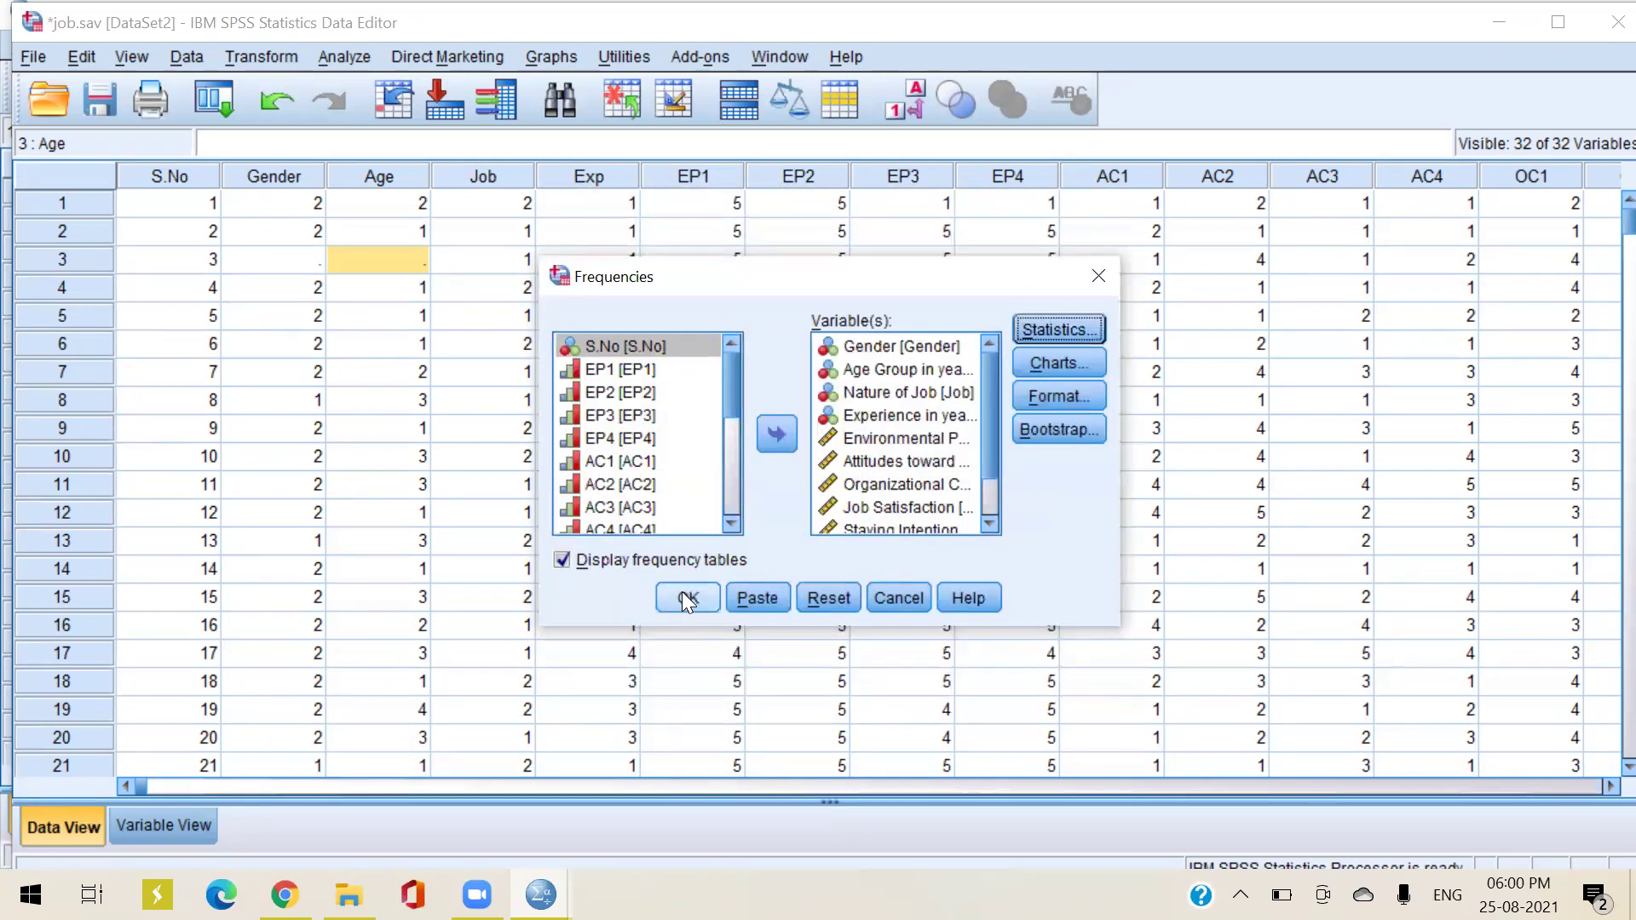
{"action": "left_click", "coordinate": [684, 597]}
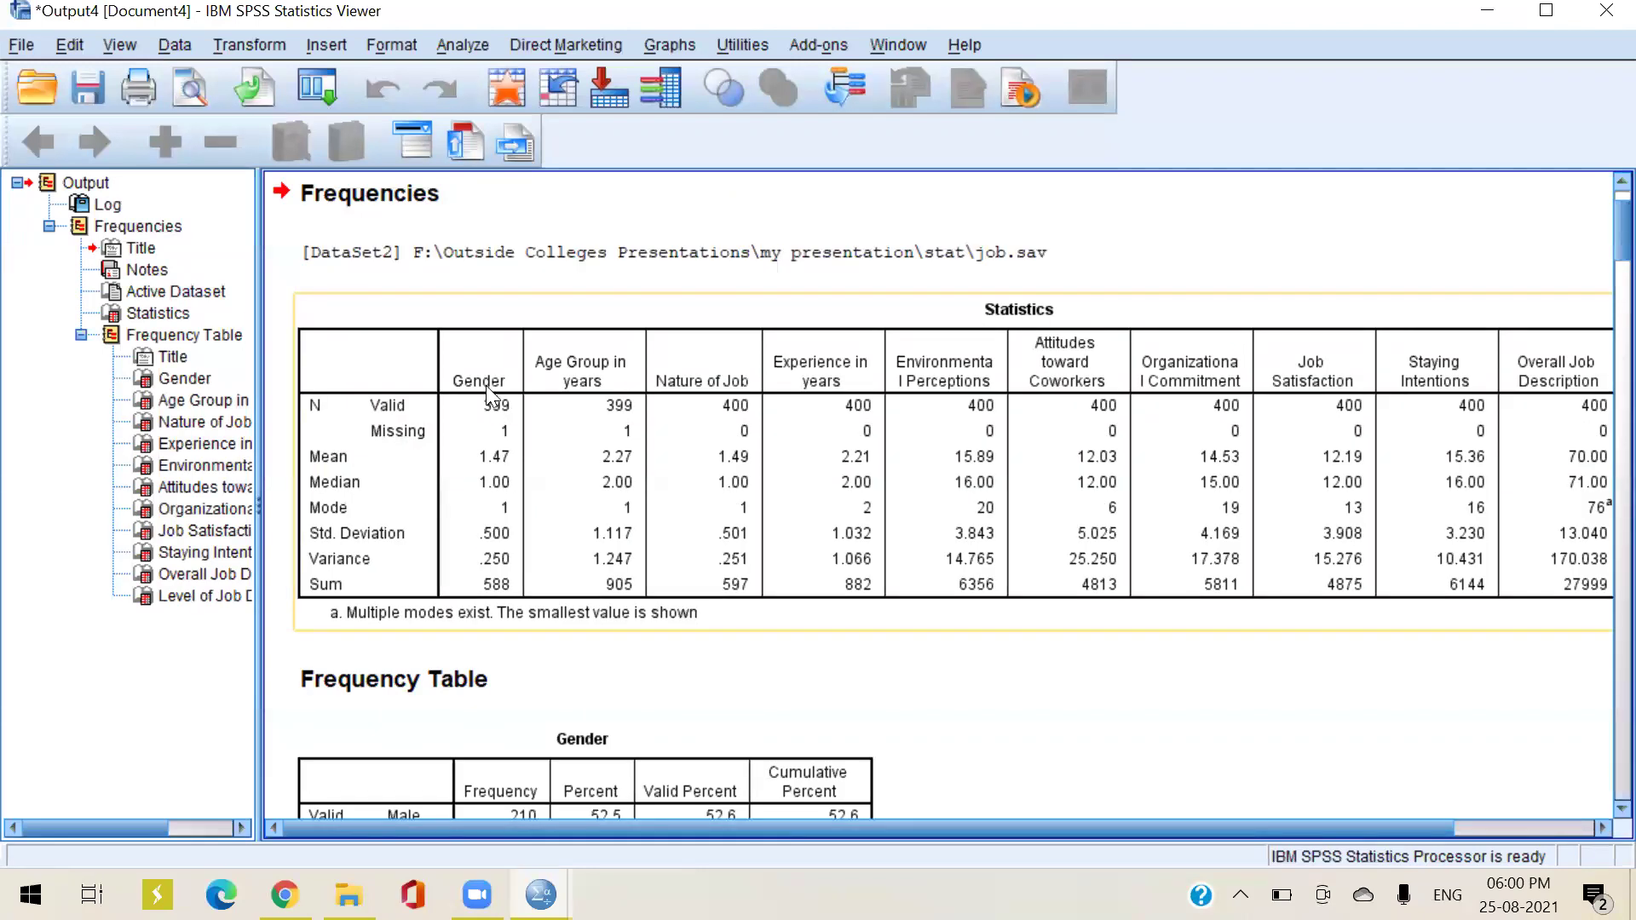
Check the valid and missing counts for Gender and Age, look through the frequency tables, and close the output without saving
{"action": "left_click", "coordinate": [508, 450]}
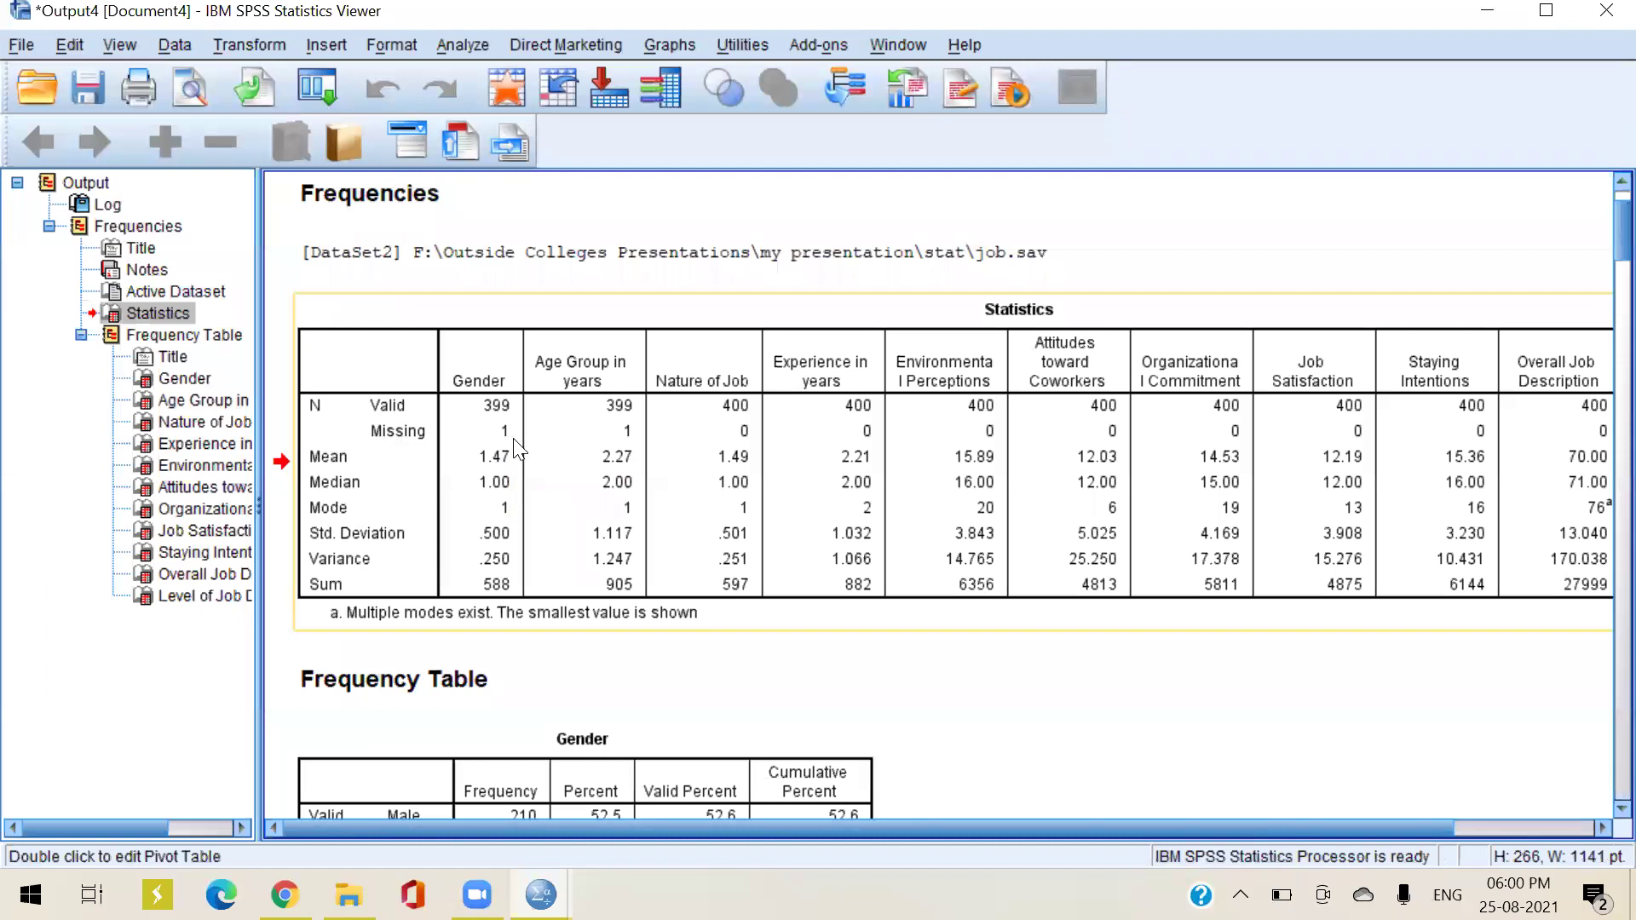
{"action": "mouse_move", "coordinate": [617, 431]}
{"action": "left_mouse_down"}
{"action": "mouse_move", "coordinate": [640, 436]}
{"action": "mouse_move", "coordinate": [603, 437]}
{"action": "mouse_move", "coordinate": [610, 451]}
{"action": "left_mouse_up"}
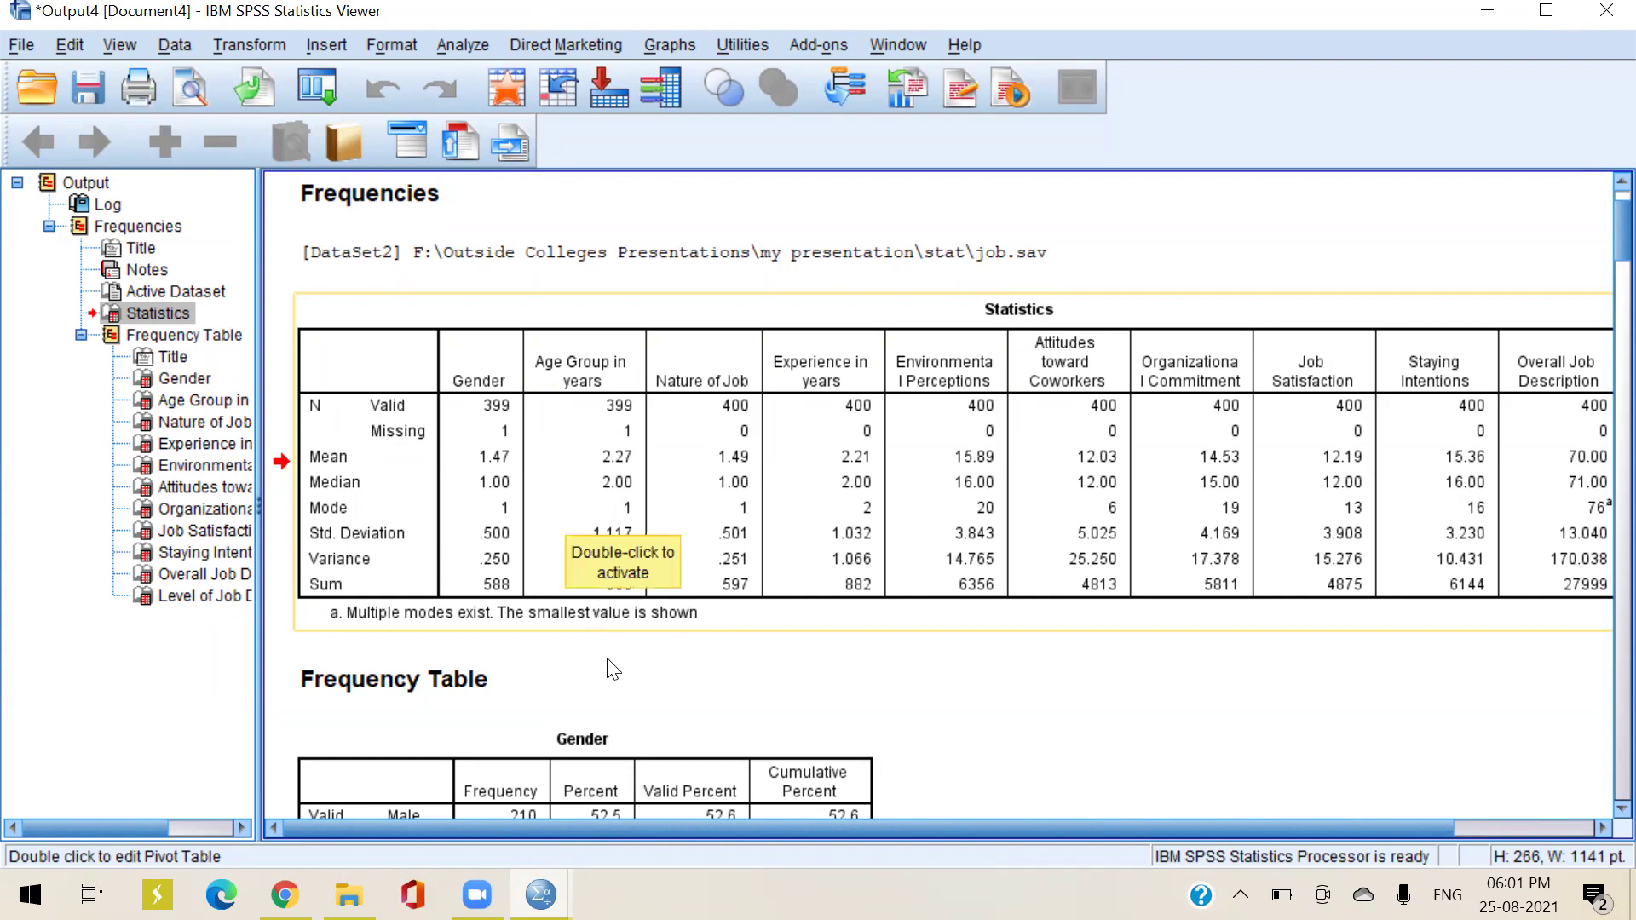
{"action": "scroll", "coordinate": [609, 660], "scroll_direction": "down", "scroll_amount": 5}
{"action": "scroll", "coordinate": [638, 550], "scroll_direction": "down", "scroll_amount": 20}
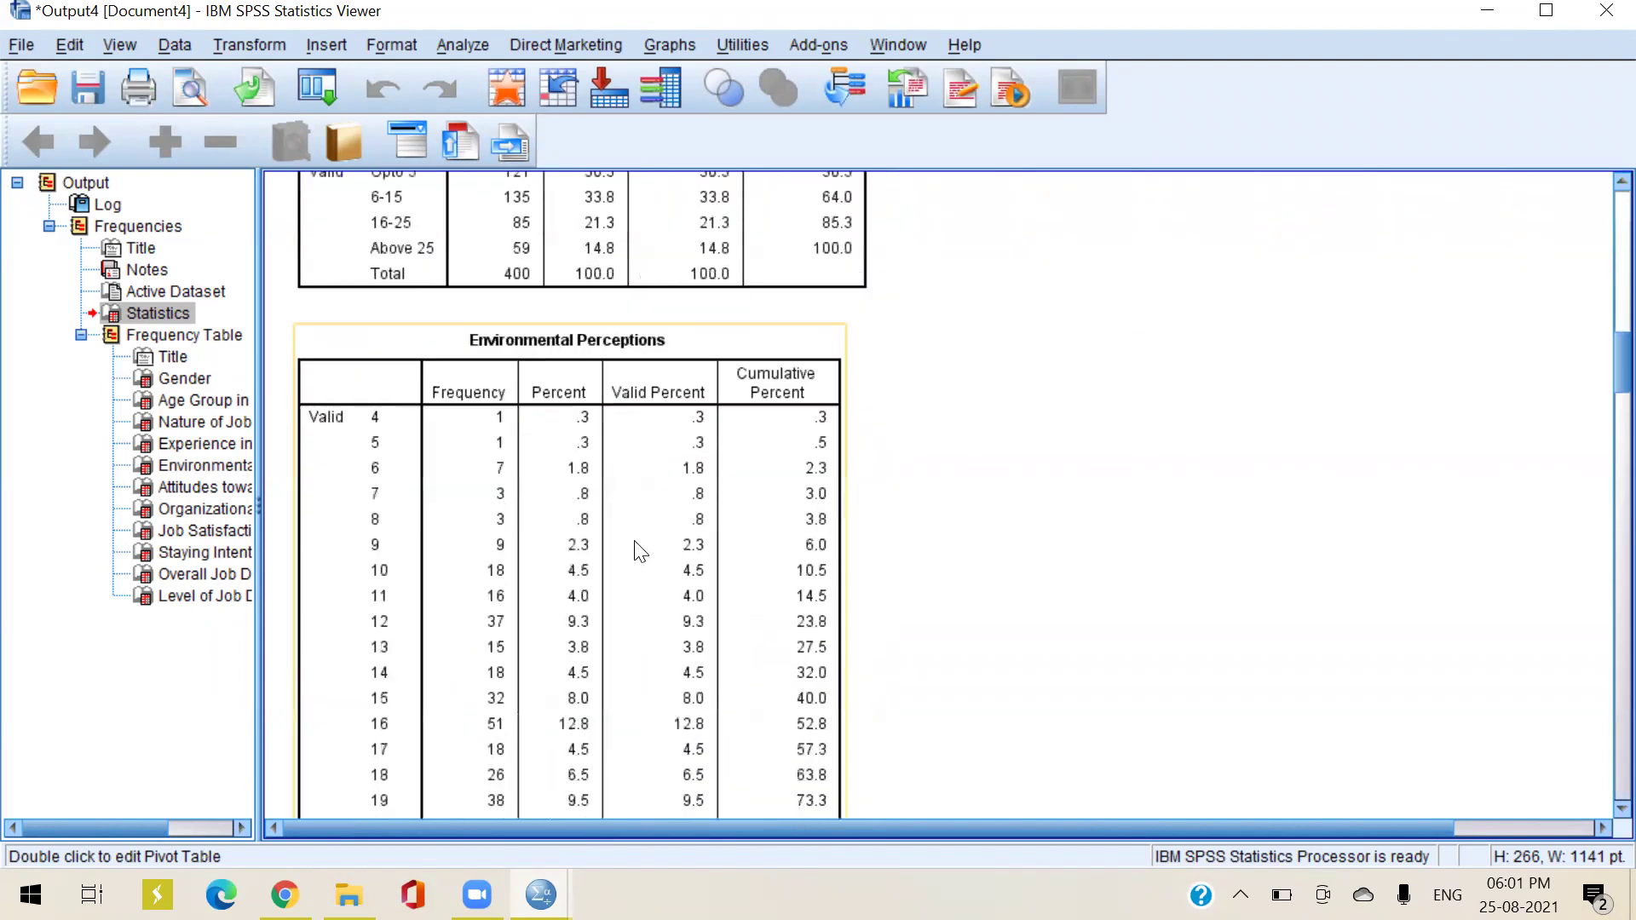
{"action": "scroll", "coordinate": [641, 552], "scroll_direction": "down", "scroll_amount": 20}
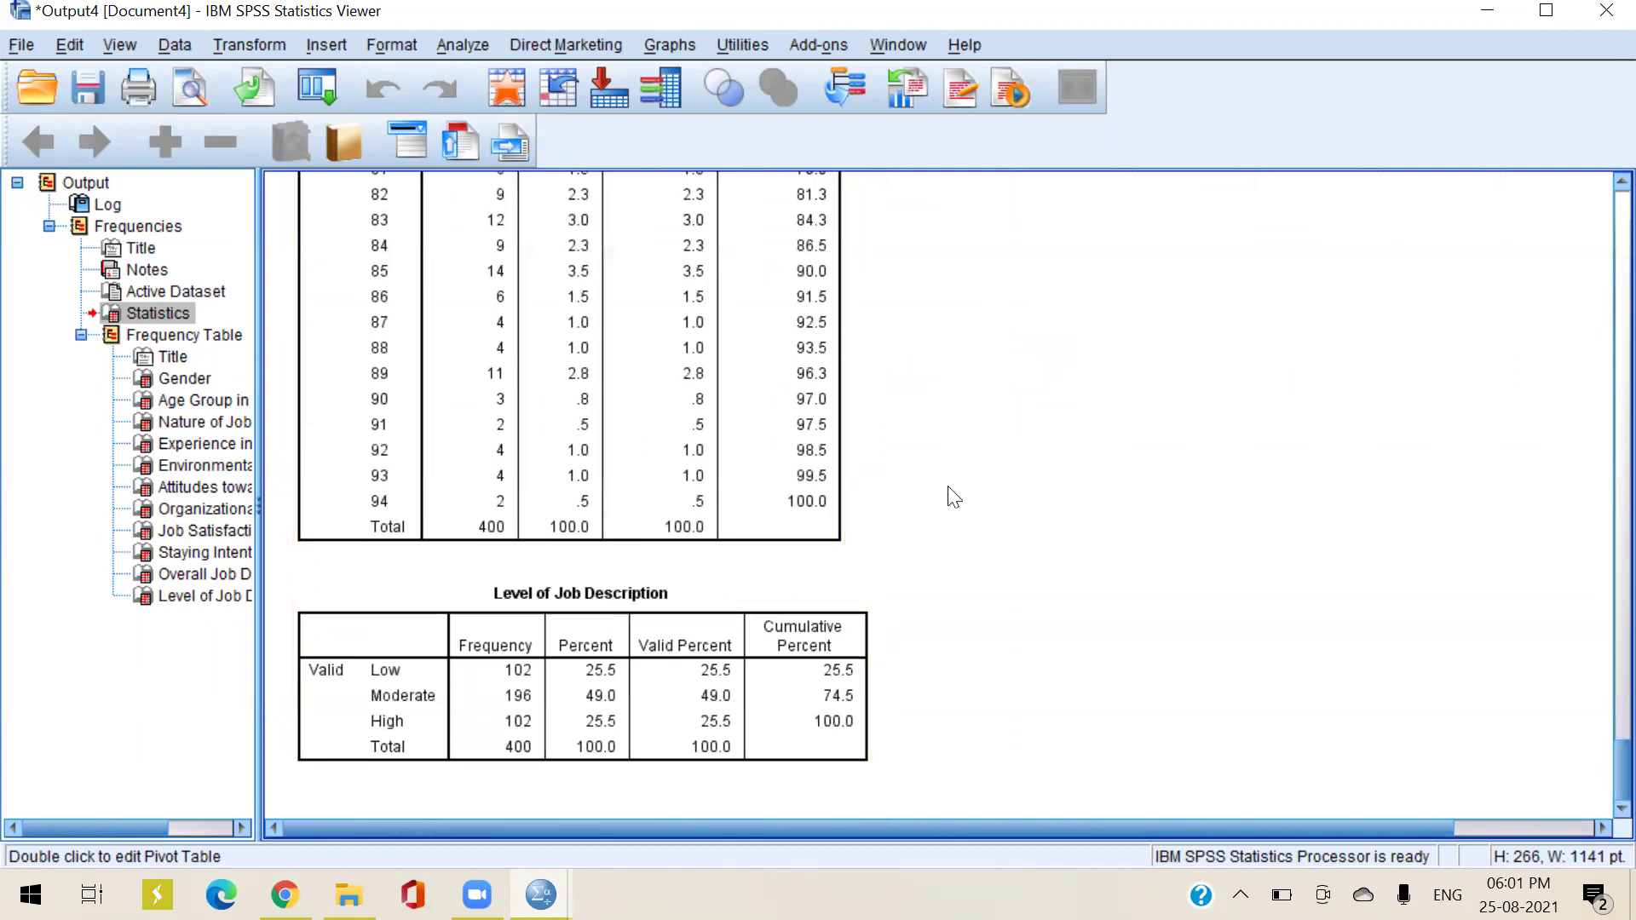
{"action": "scroll", "coordinate": [958, 503], "scroll_direction": "up", "scroll_amount": 8}
{"action": "scroll", "coordinate": [953, 526], "scroll_direction": "up", "scroll_amount": 3}
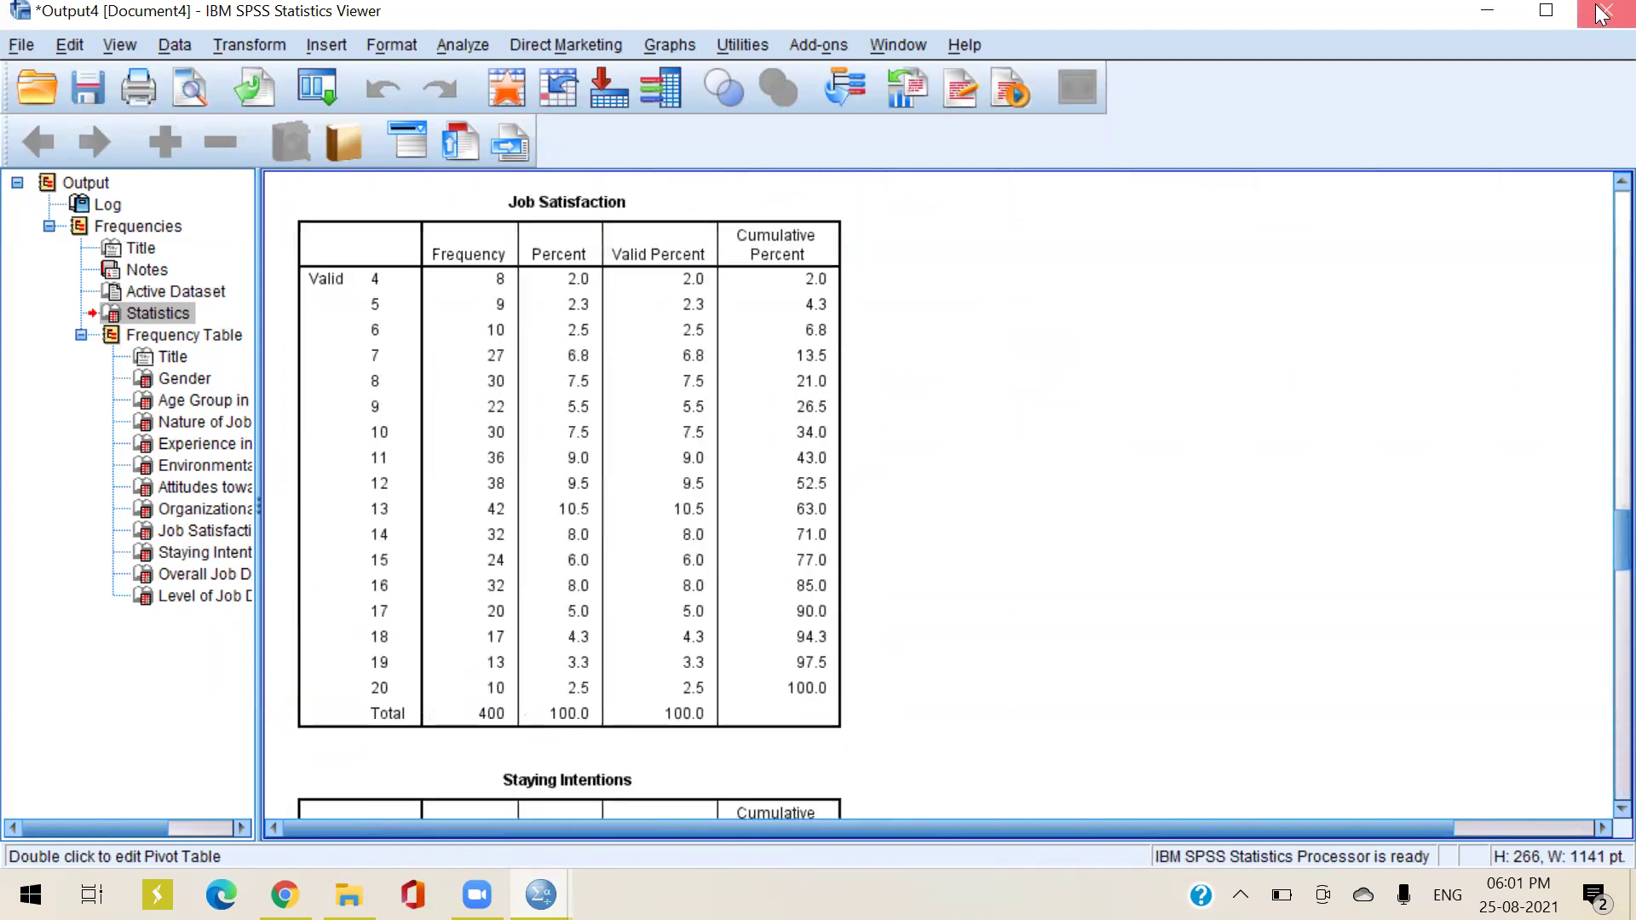
{"action": "left_click", "coordinate": [1607, 10]}
{"action": "left_click", "coordinate": [816, 481]}
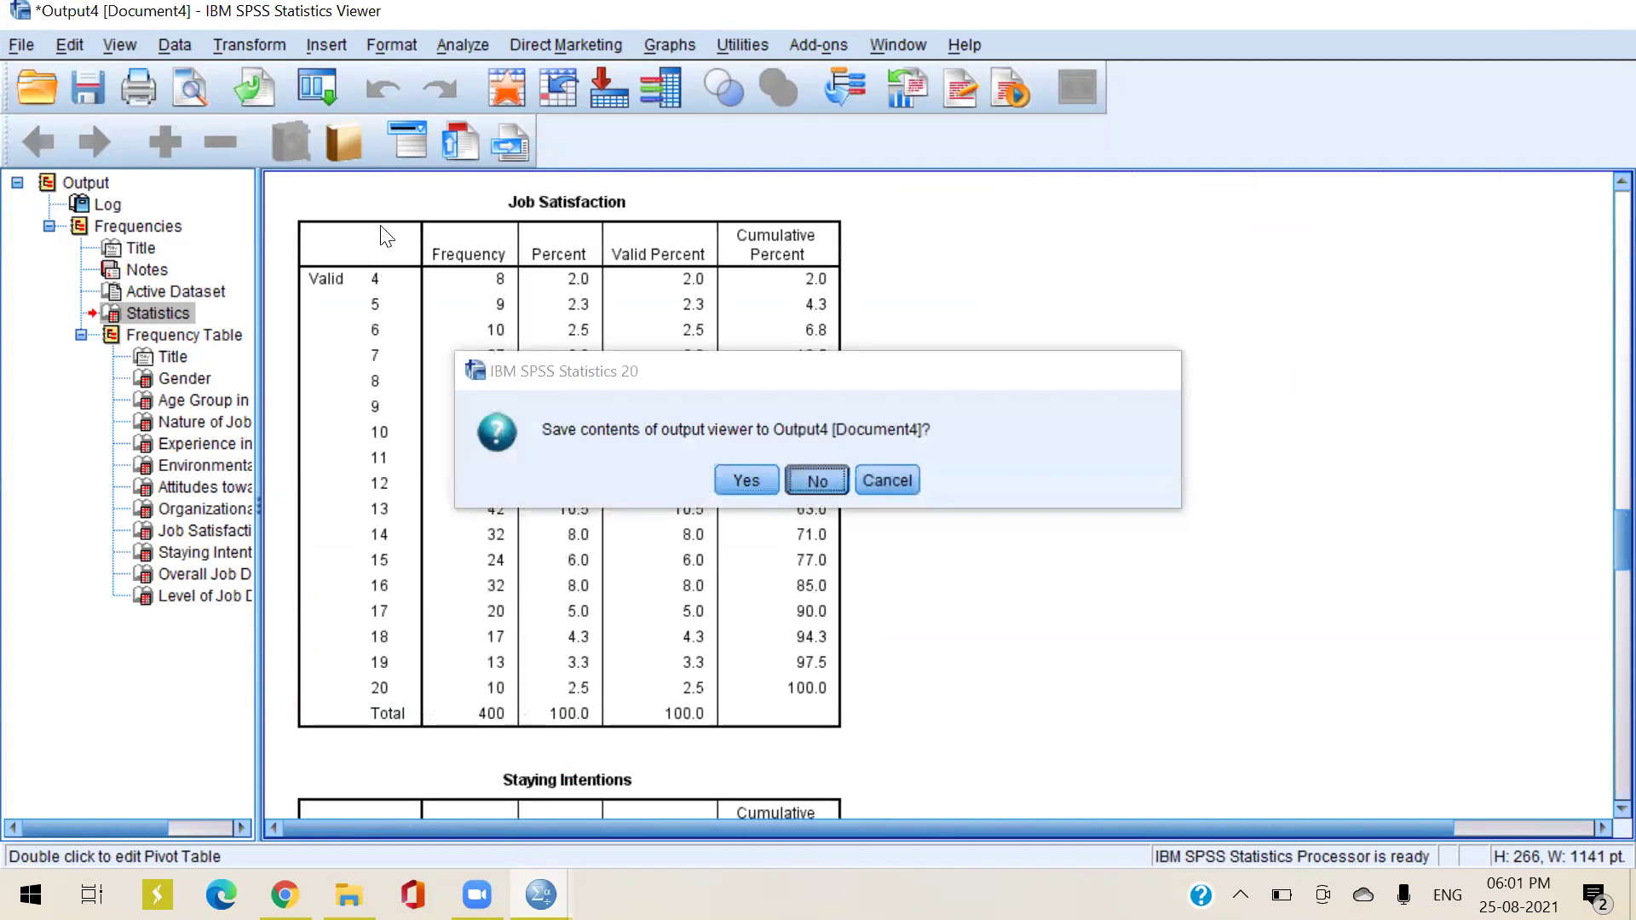
Restore the Gender and Age values of case 3 in the job.sav data to 2
{"action": "type", "text": "2"}
{"action": "left_click", "coordinate": [303, 261]}
{"action": "type", "text": "2"}
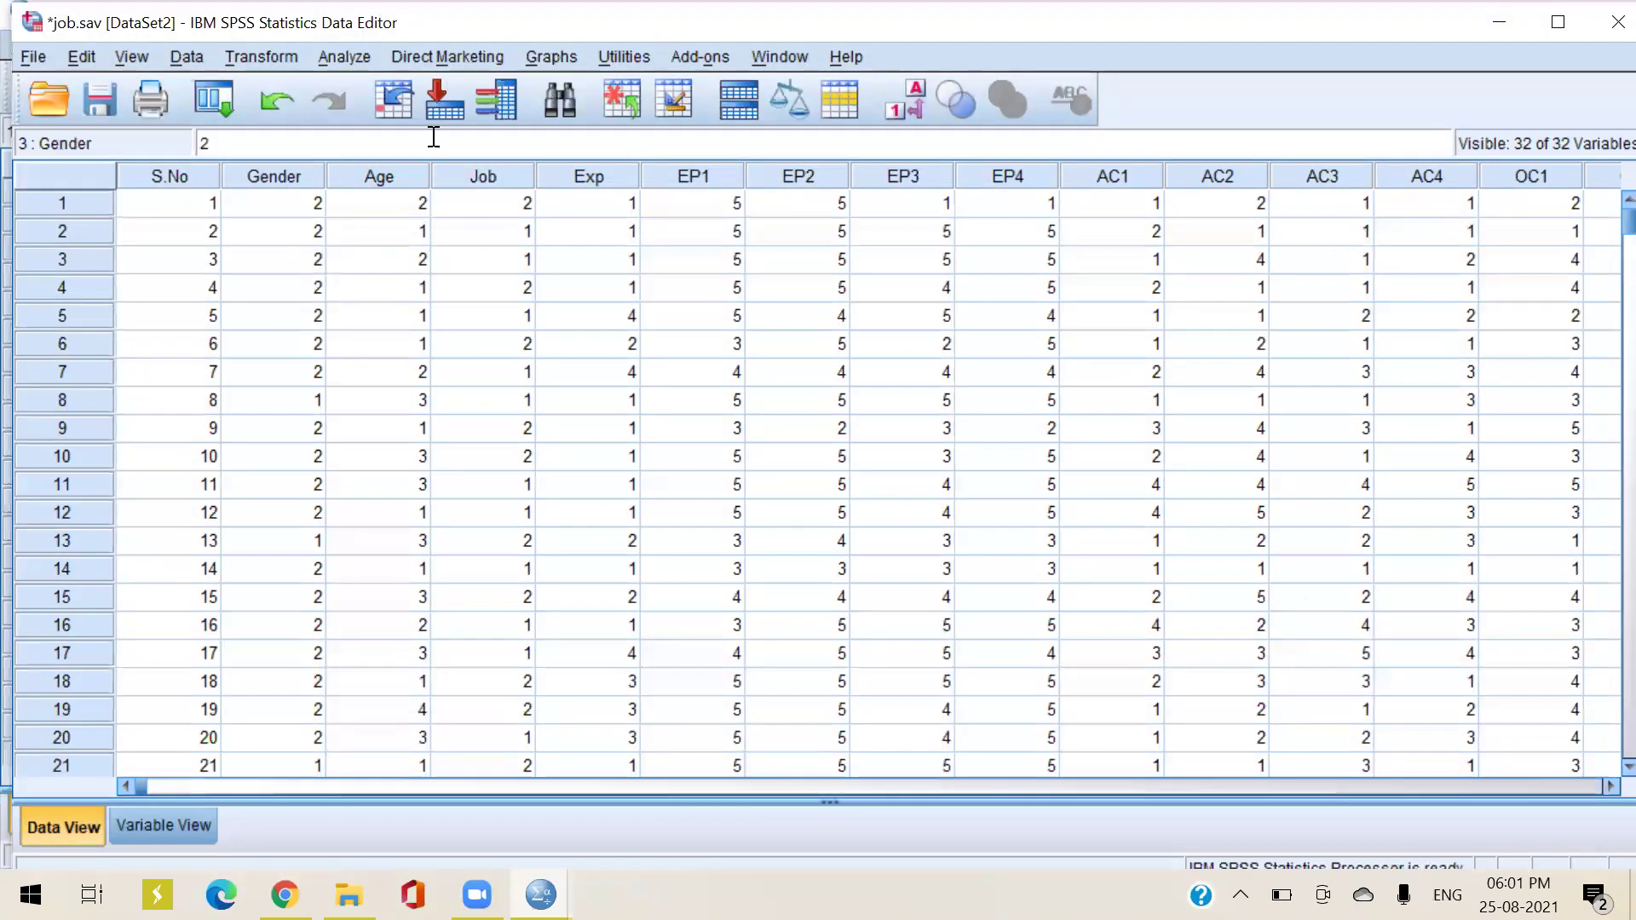
Rerun the Frequencies analysis on the restored data with the same variables, statistics and frequency tables
{"action": "left_click", "coordinate": [352, 52]}
{"action": "mouse_move", "coordinate": [372, 119]}
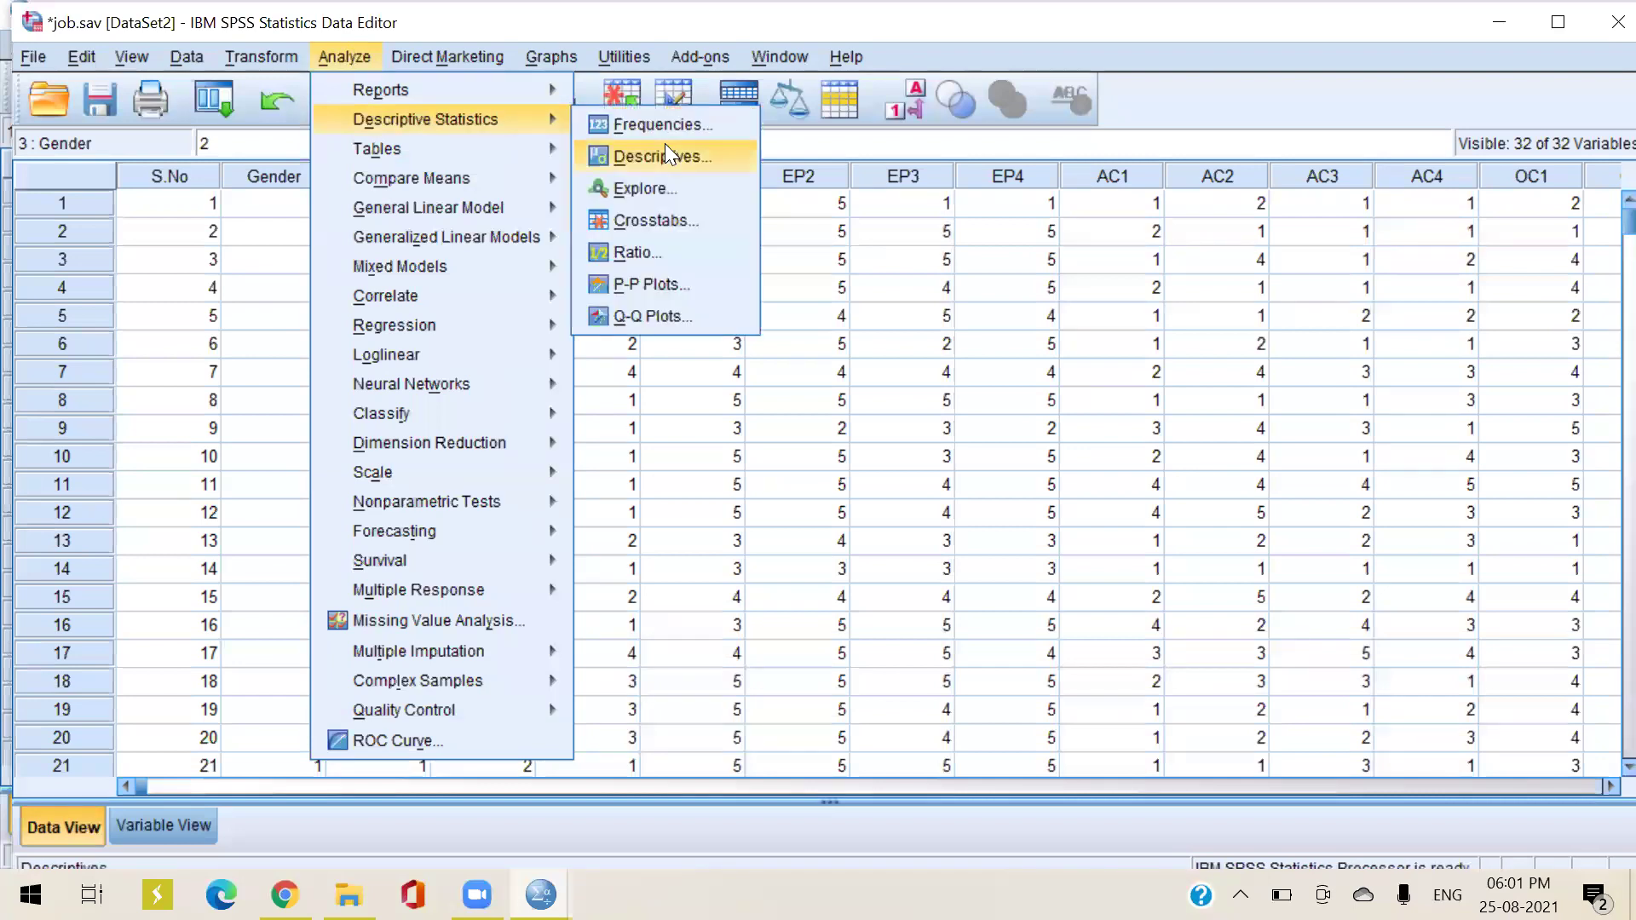
{"action": "left_click", "coordinate": [669, 119]}
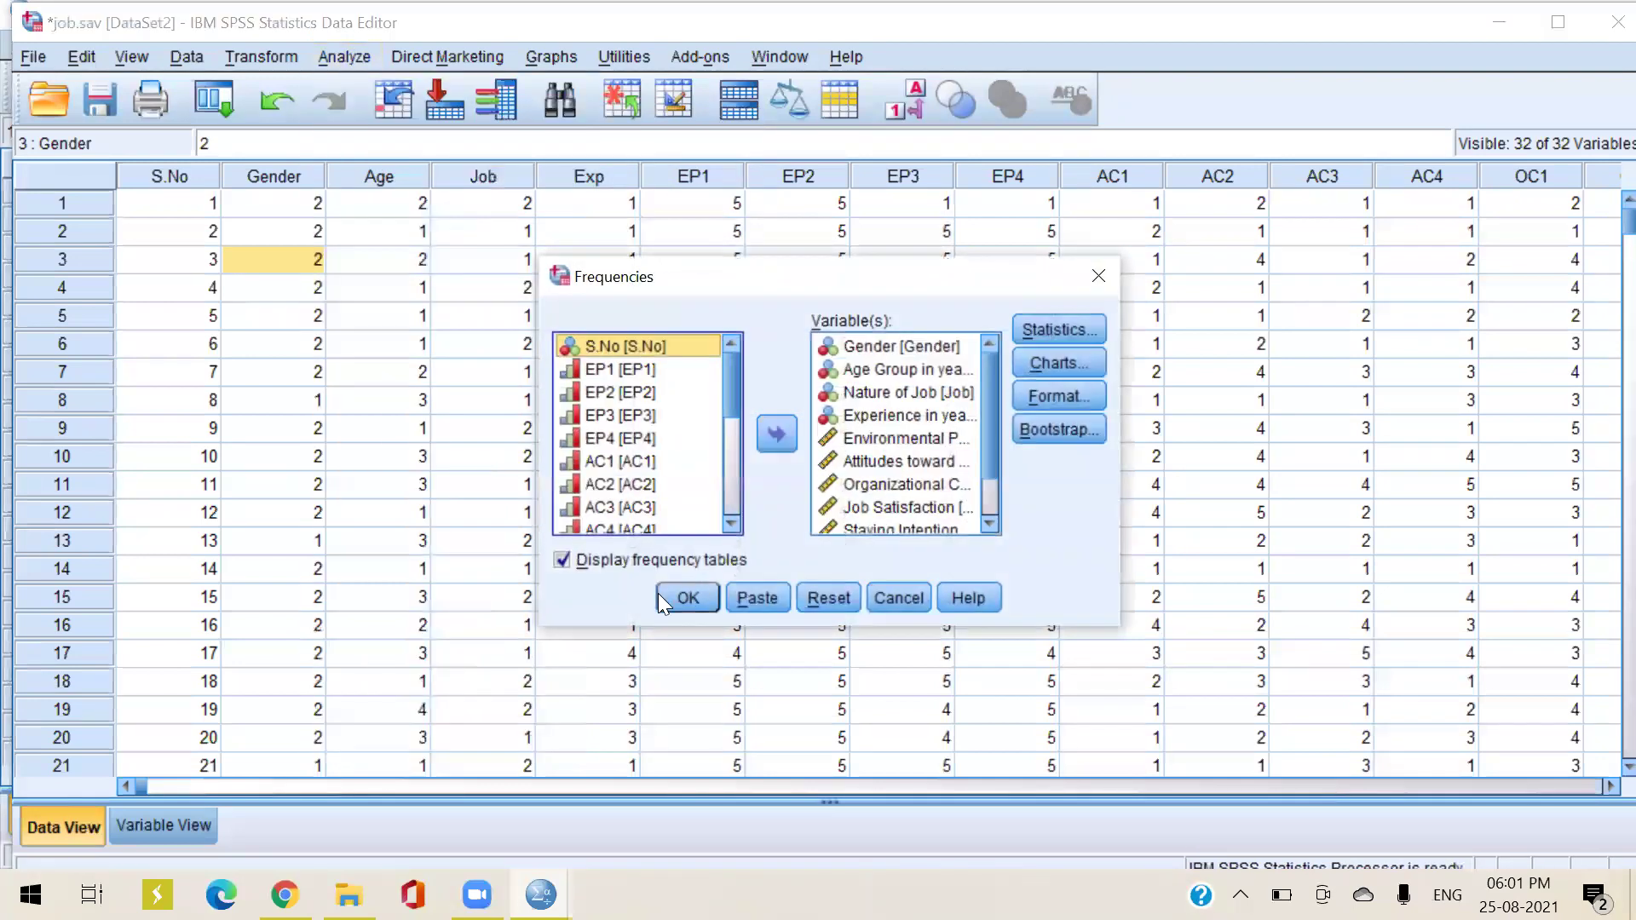
{"action": "left_click", "coordinate": [1049, 329]}
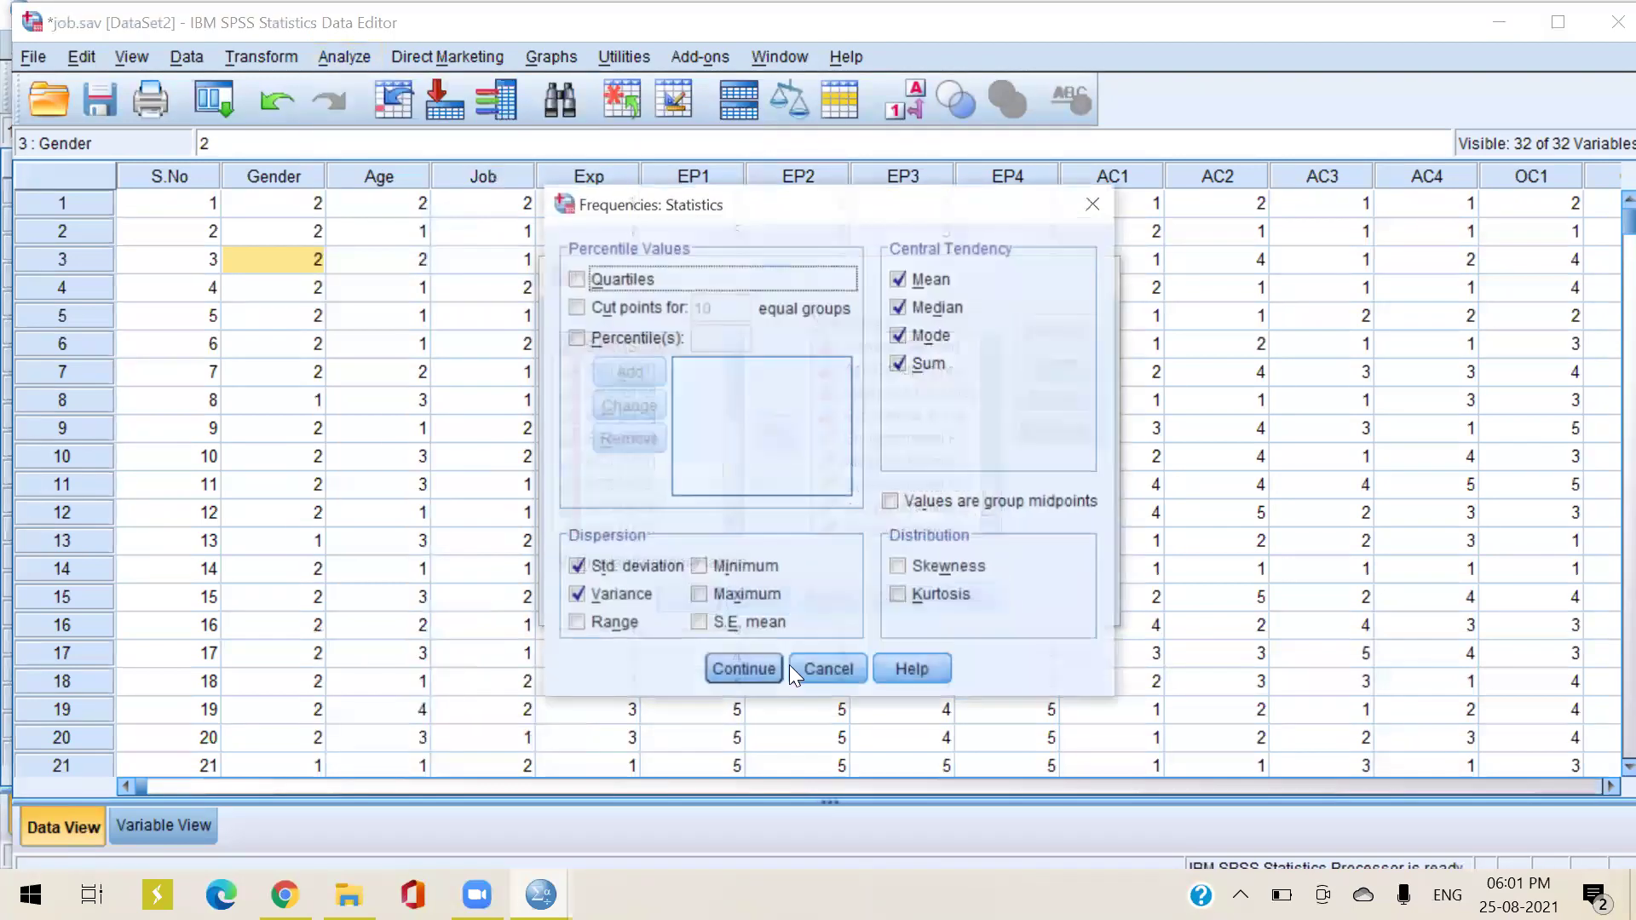
{"action": "left_click", "coordinate": [758, 649]}
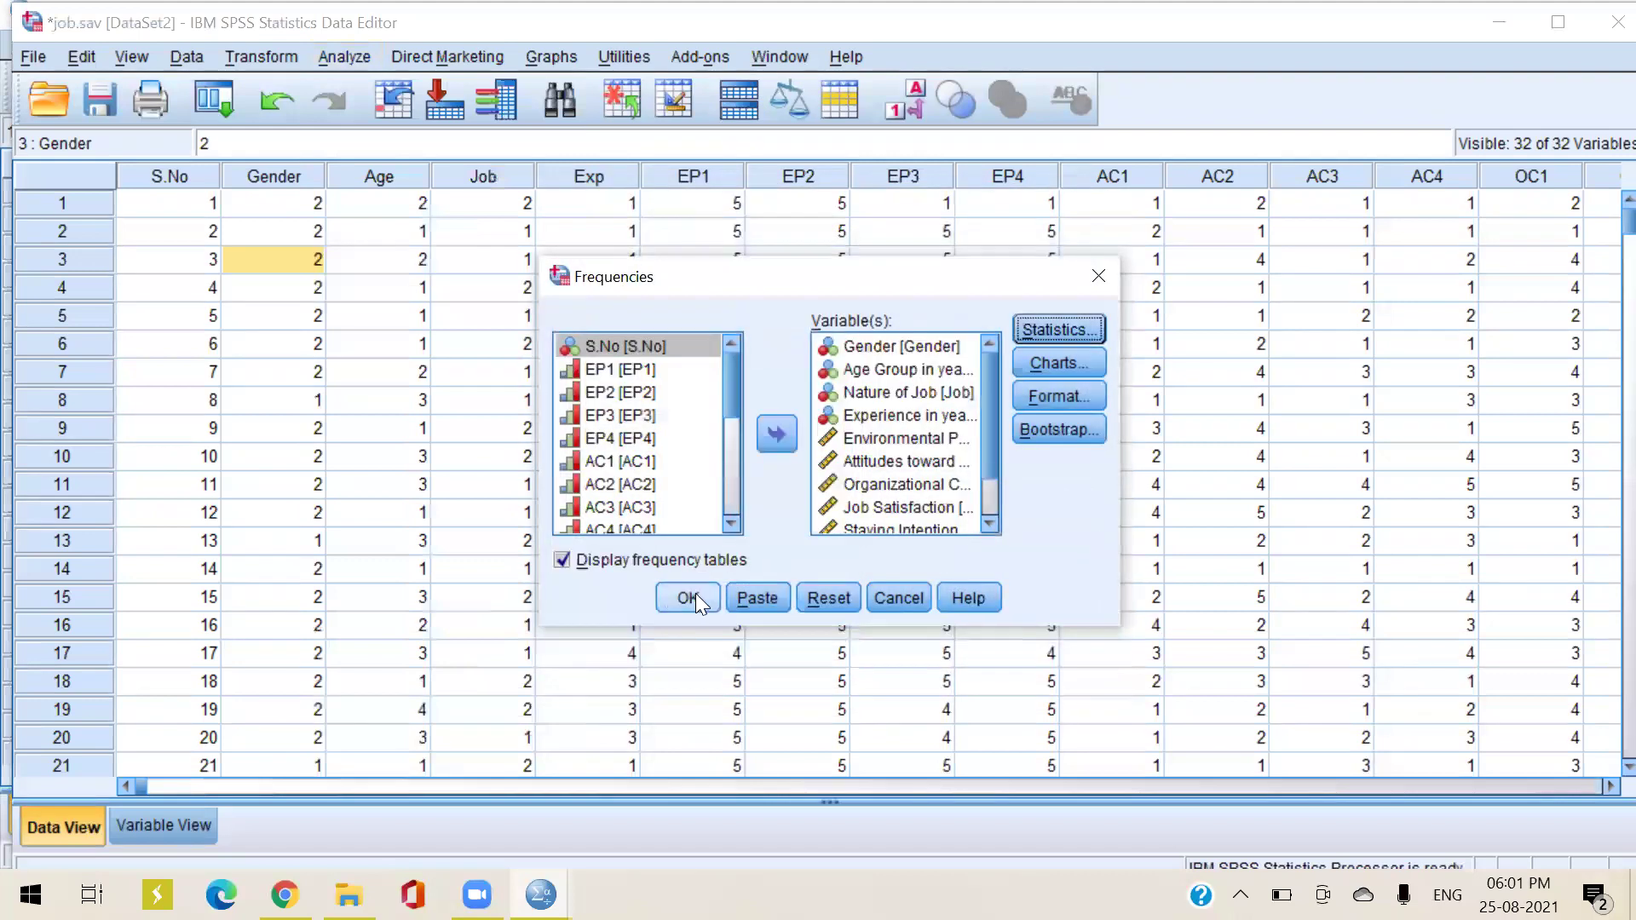
{"action": "left_click", "coordinate": [678, 591]}
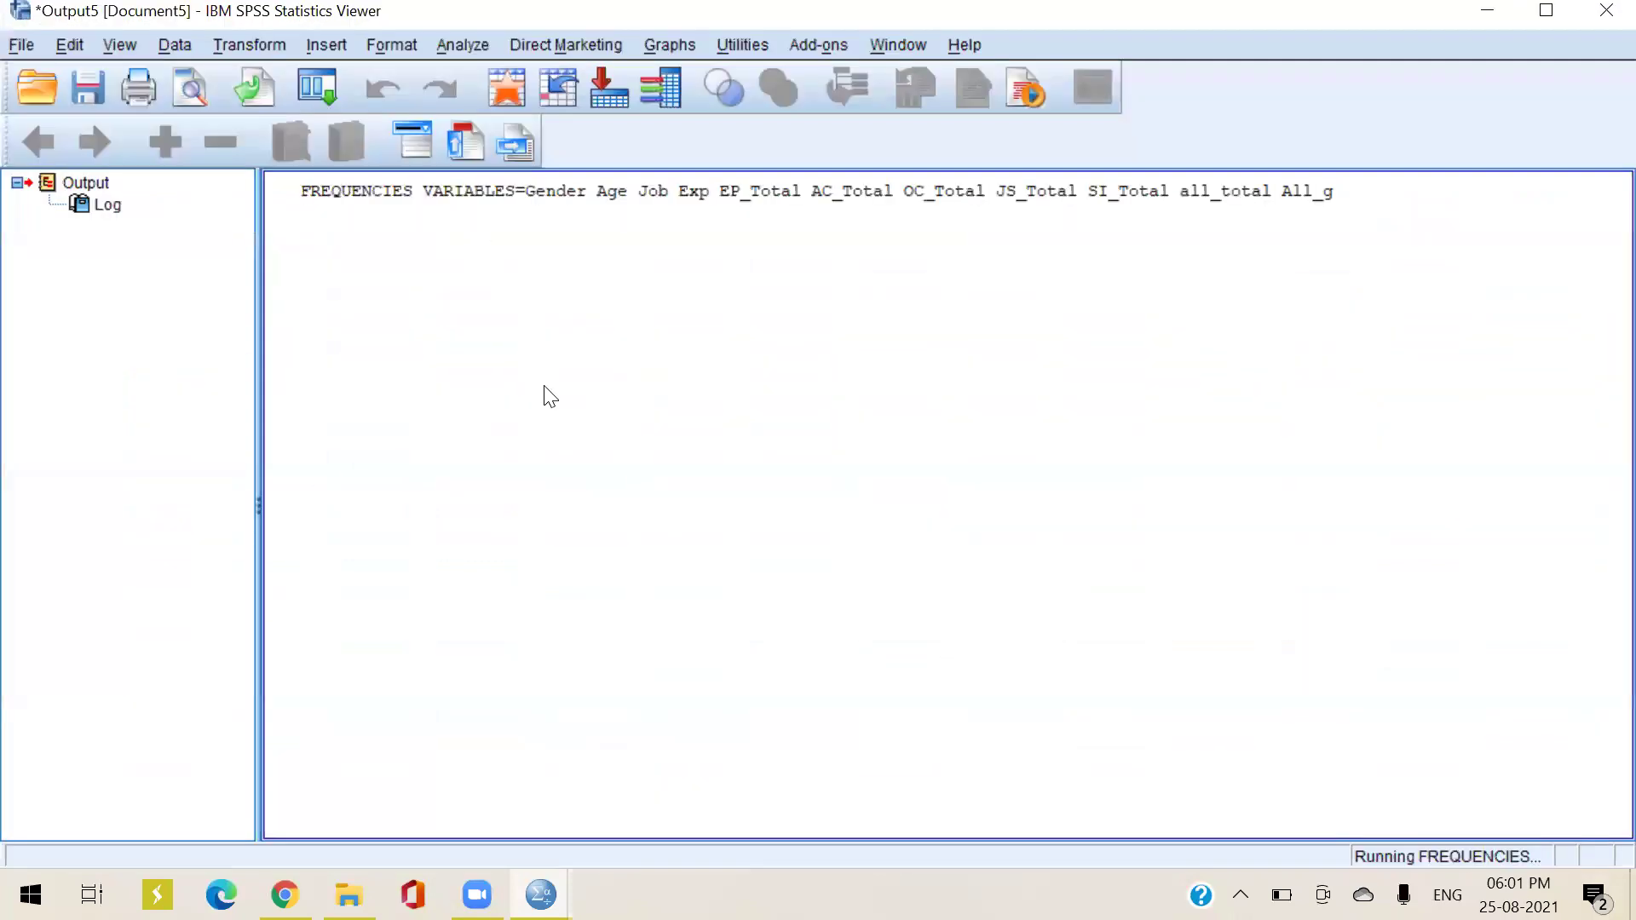
Save the output document on the F: drive as Output5 in Viewer Files (*.spv) format
{"action": "left_click", "coordinate": [22, 44]}
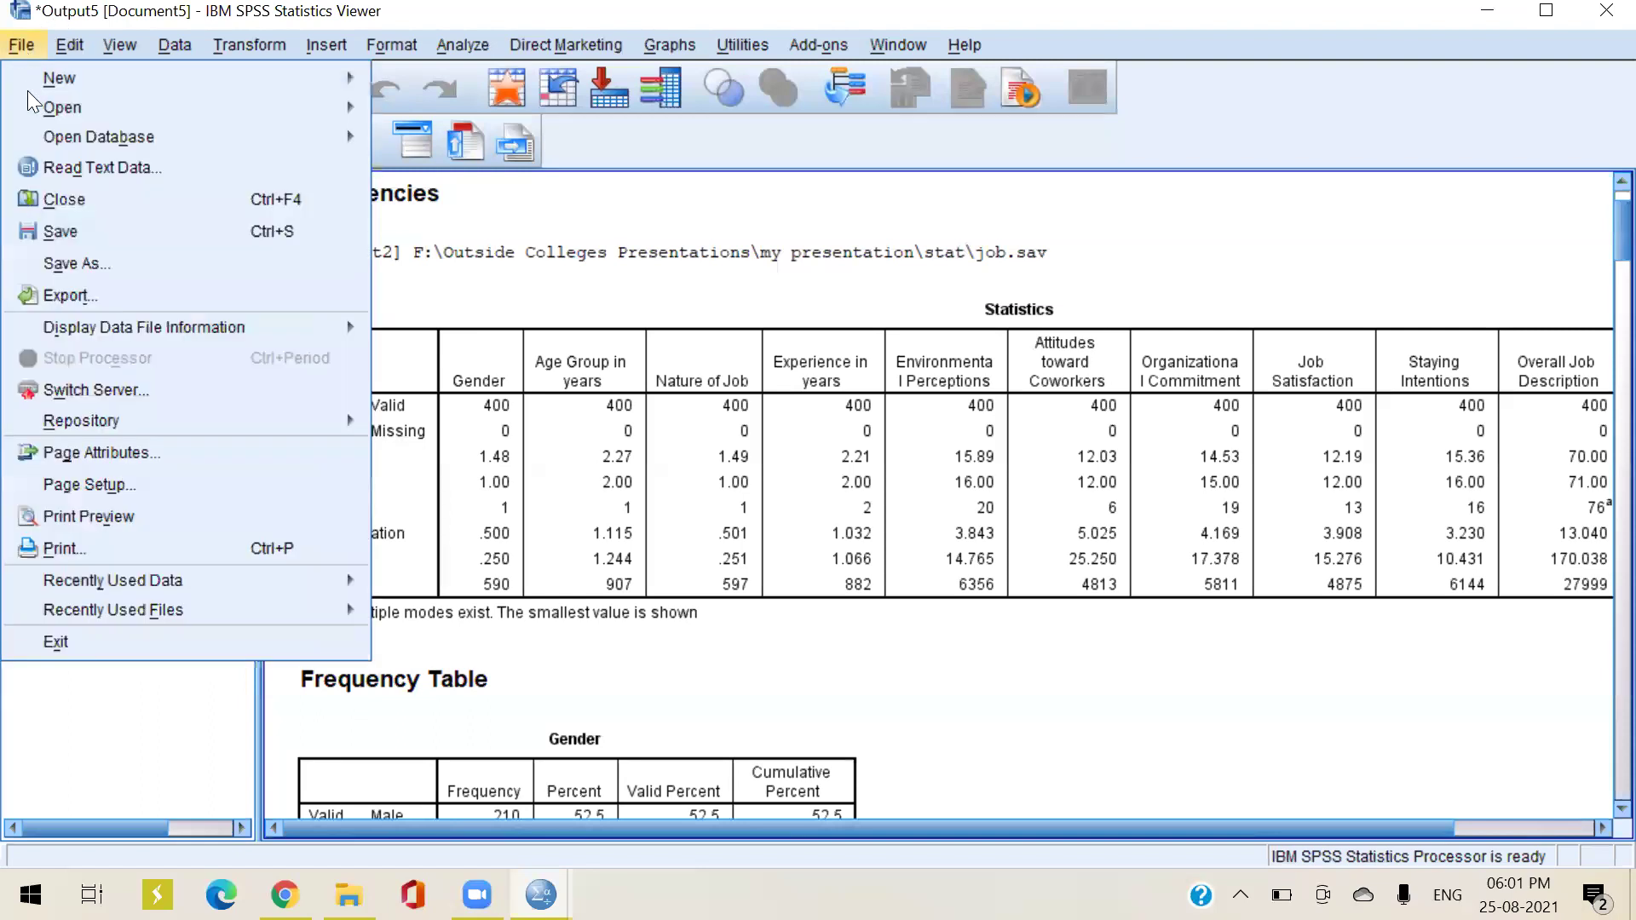
{"action": "left_click", "coordinate": [58, 228]}
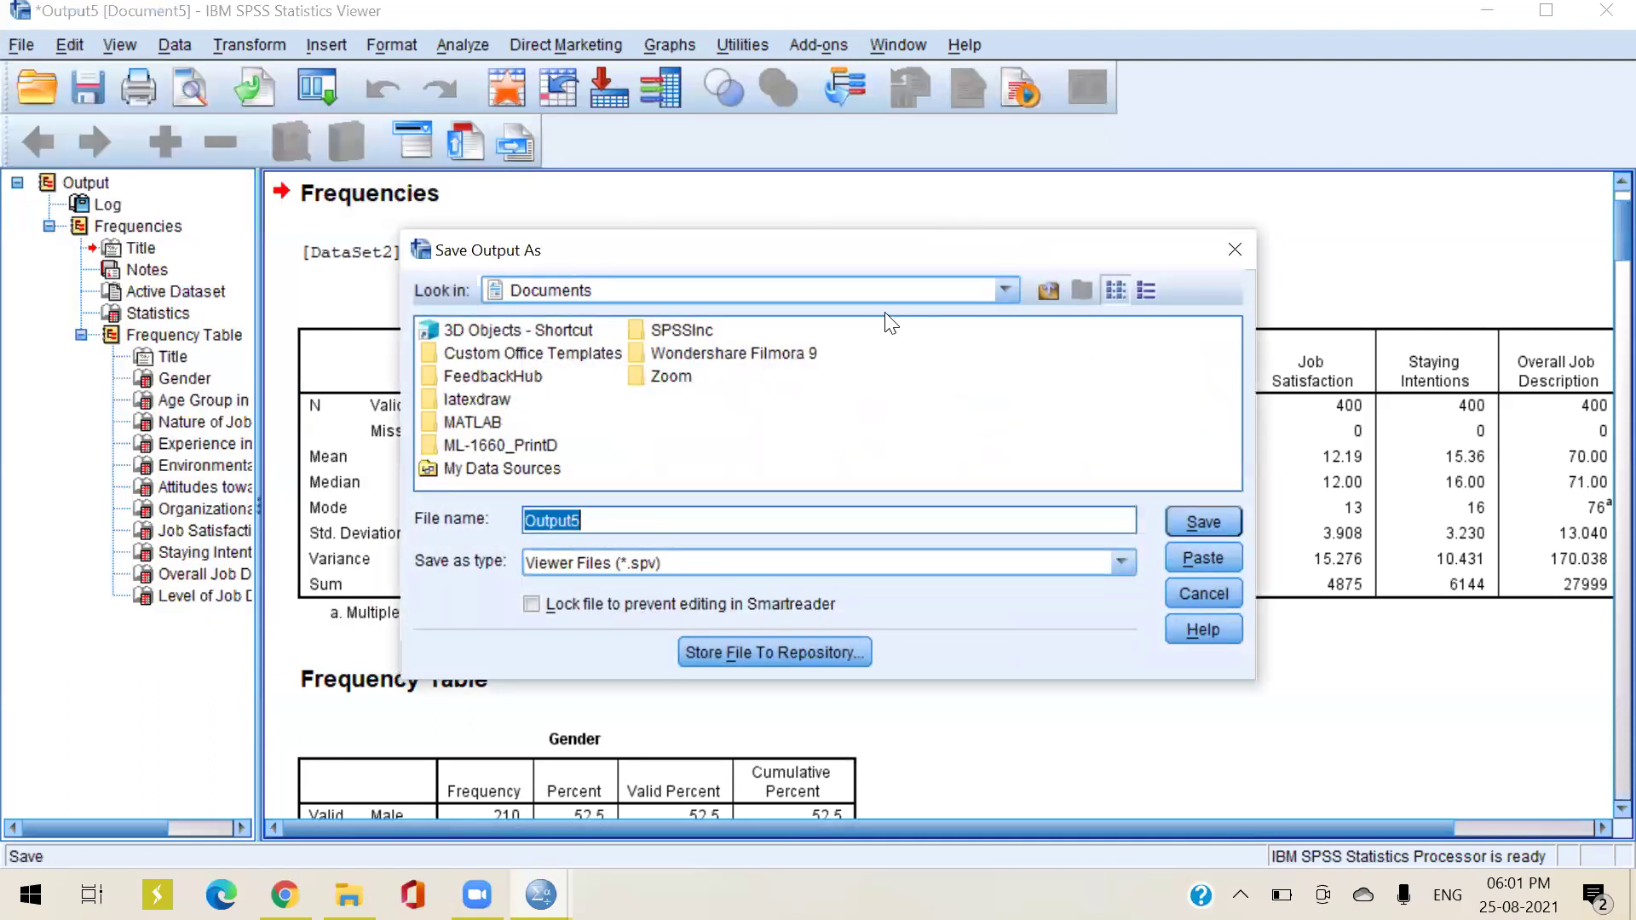
{"action": "left_click", "coordinate": [940, 422]}
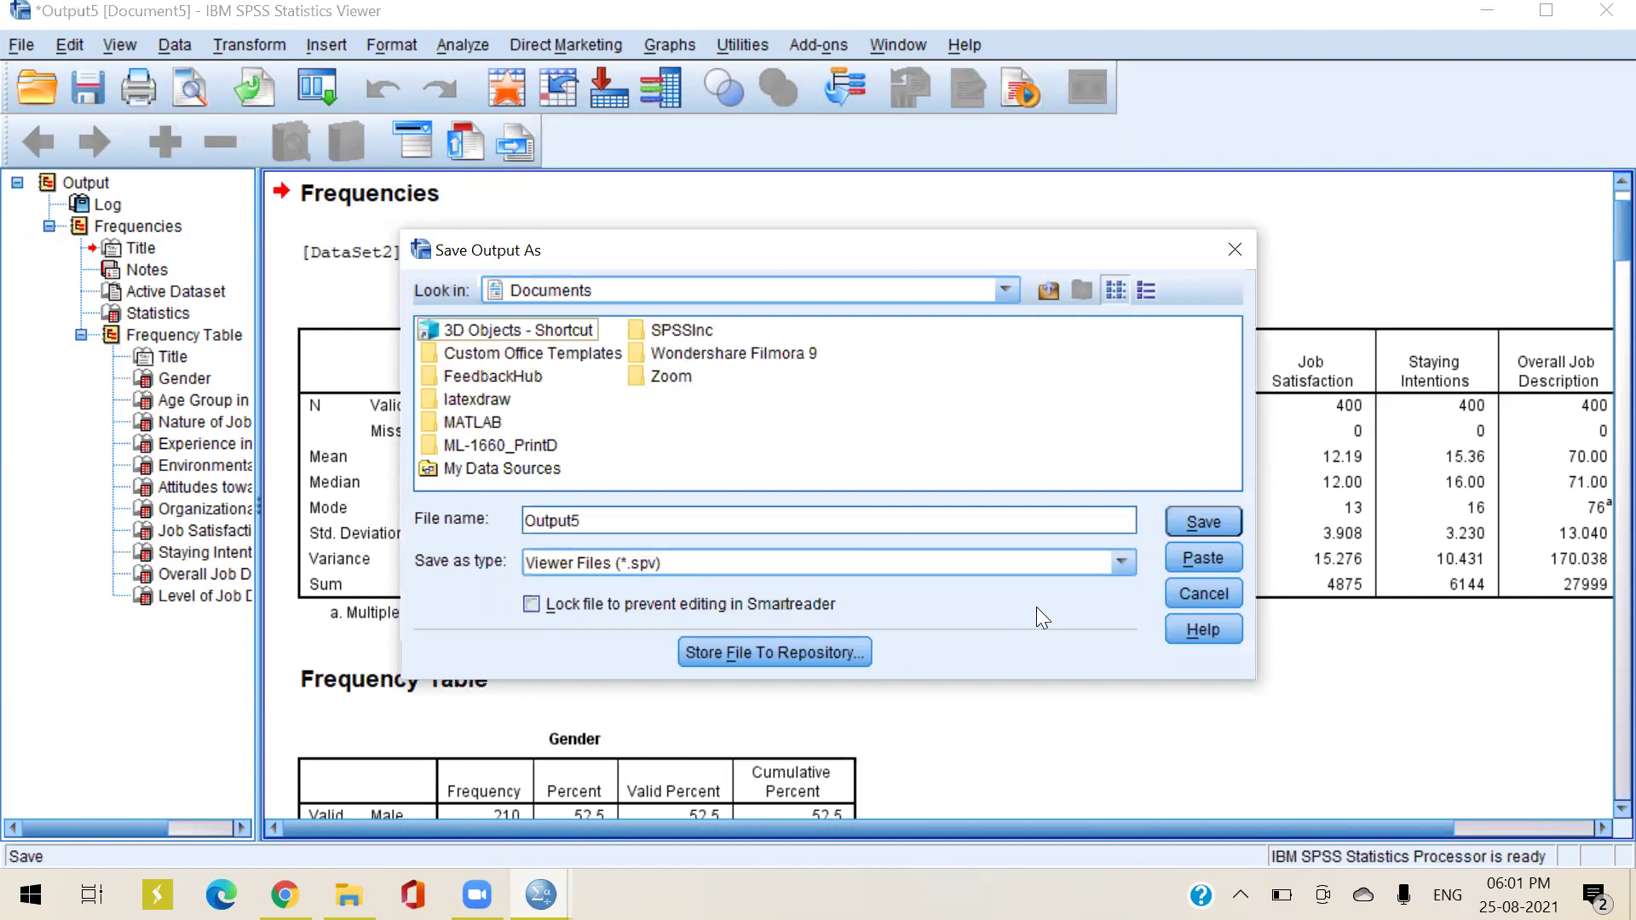
{"action": "left_click", "coordinate": [1122, 562]}
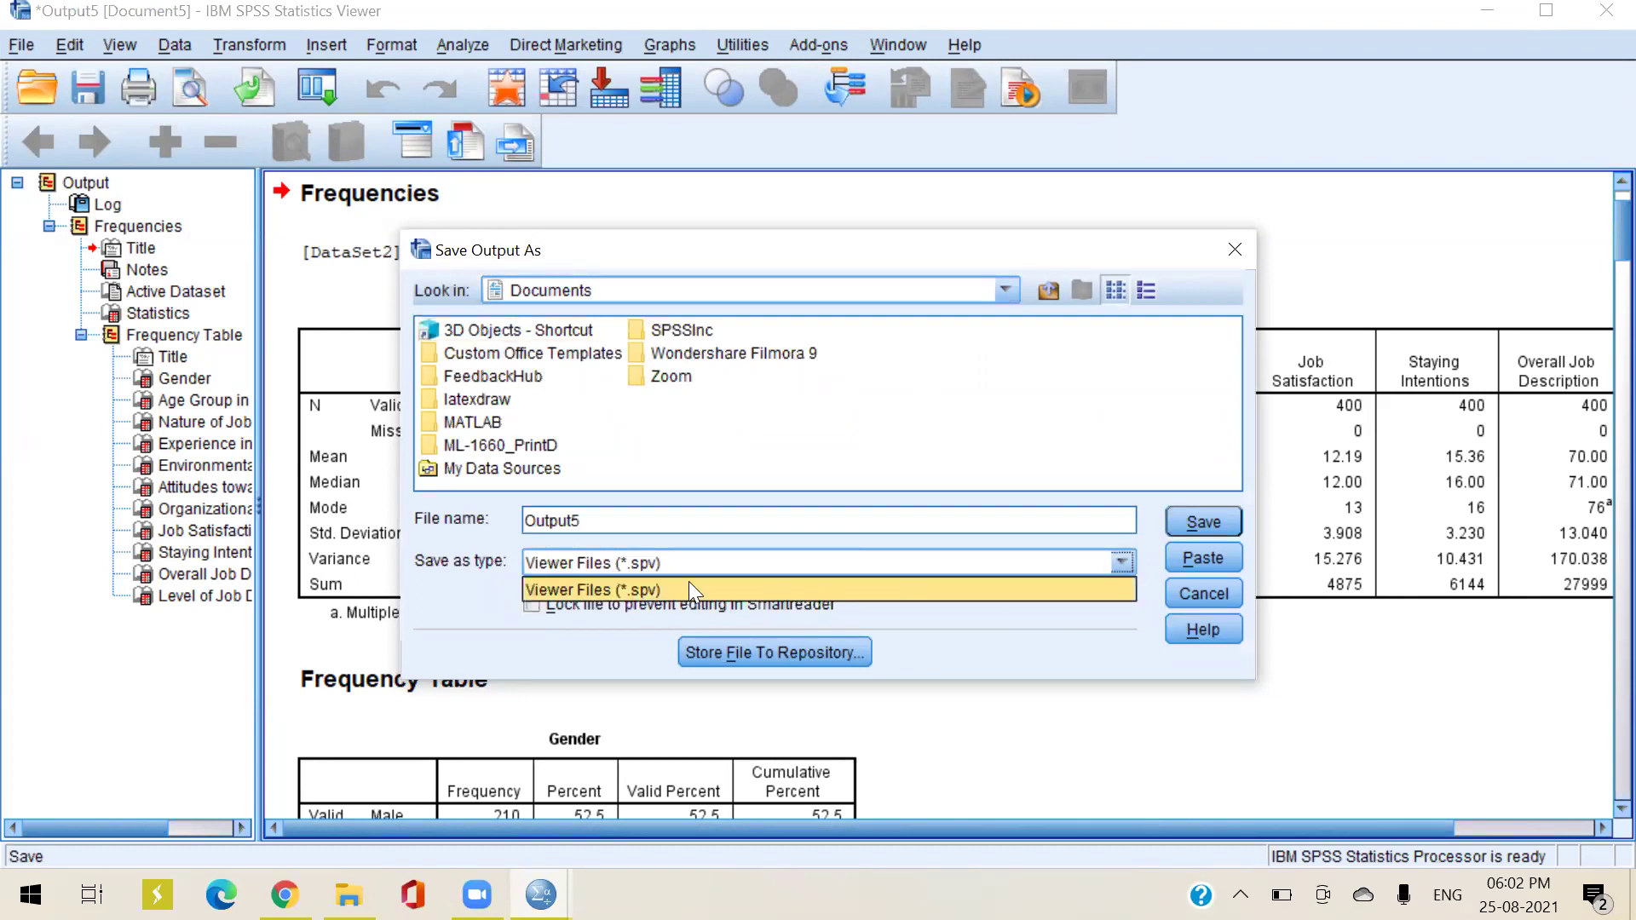
{"action": "left_click", "coordinate": [689, 588]}
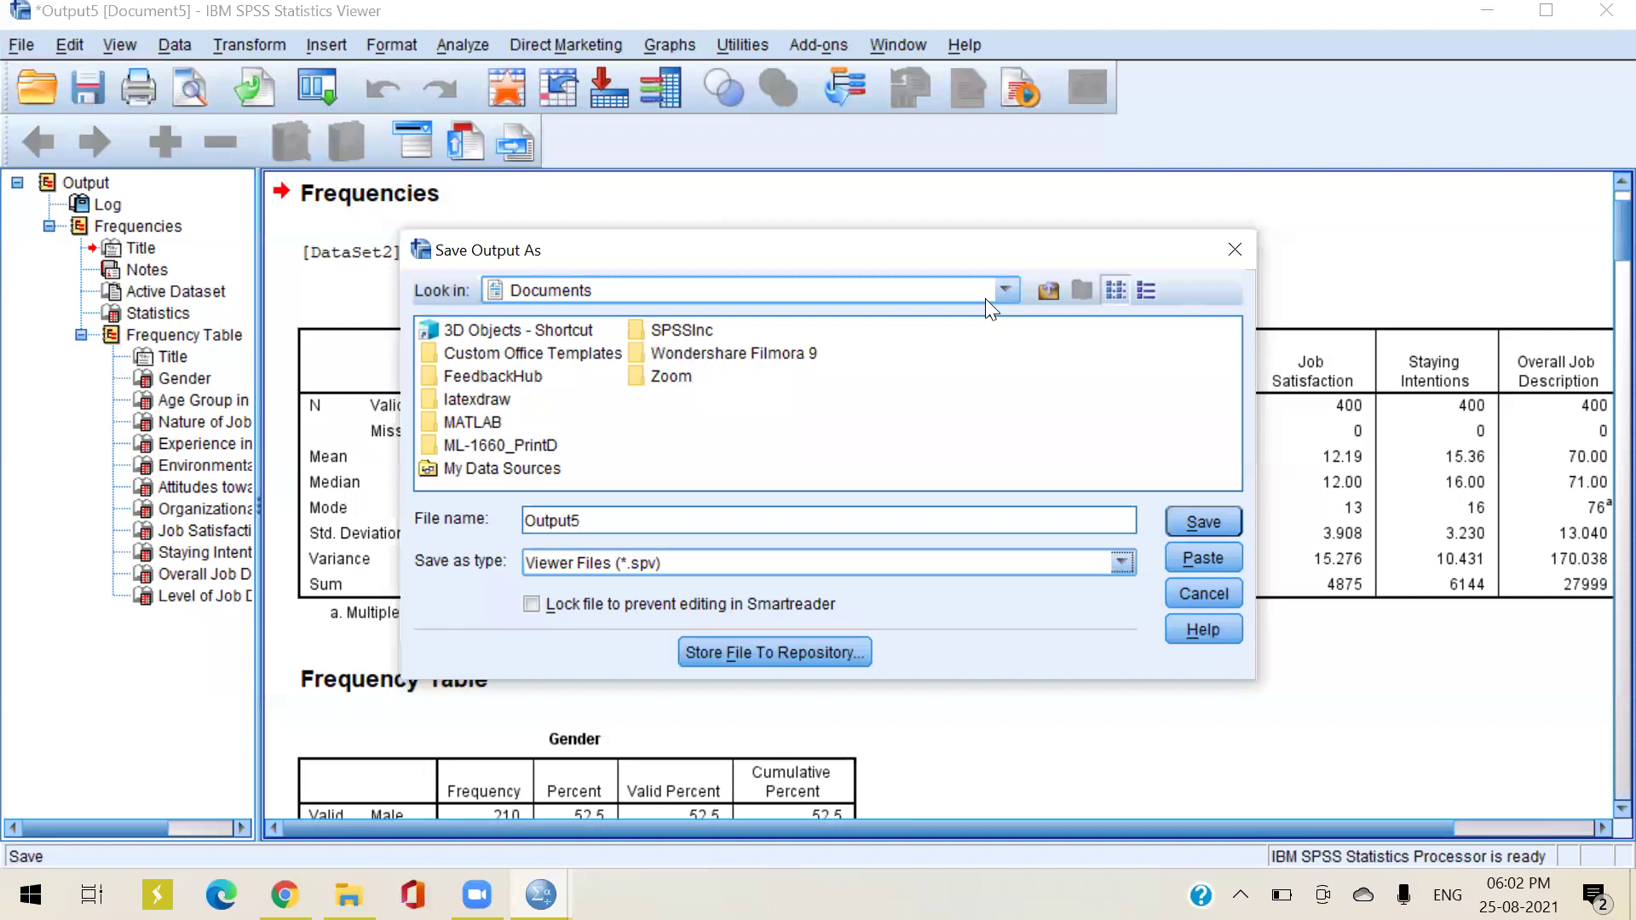
{"action": "left_click", "coordinate": [1006, 291]}
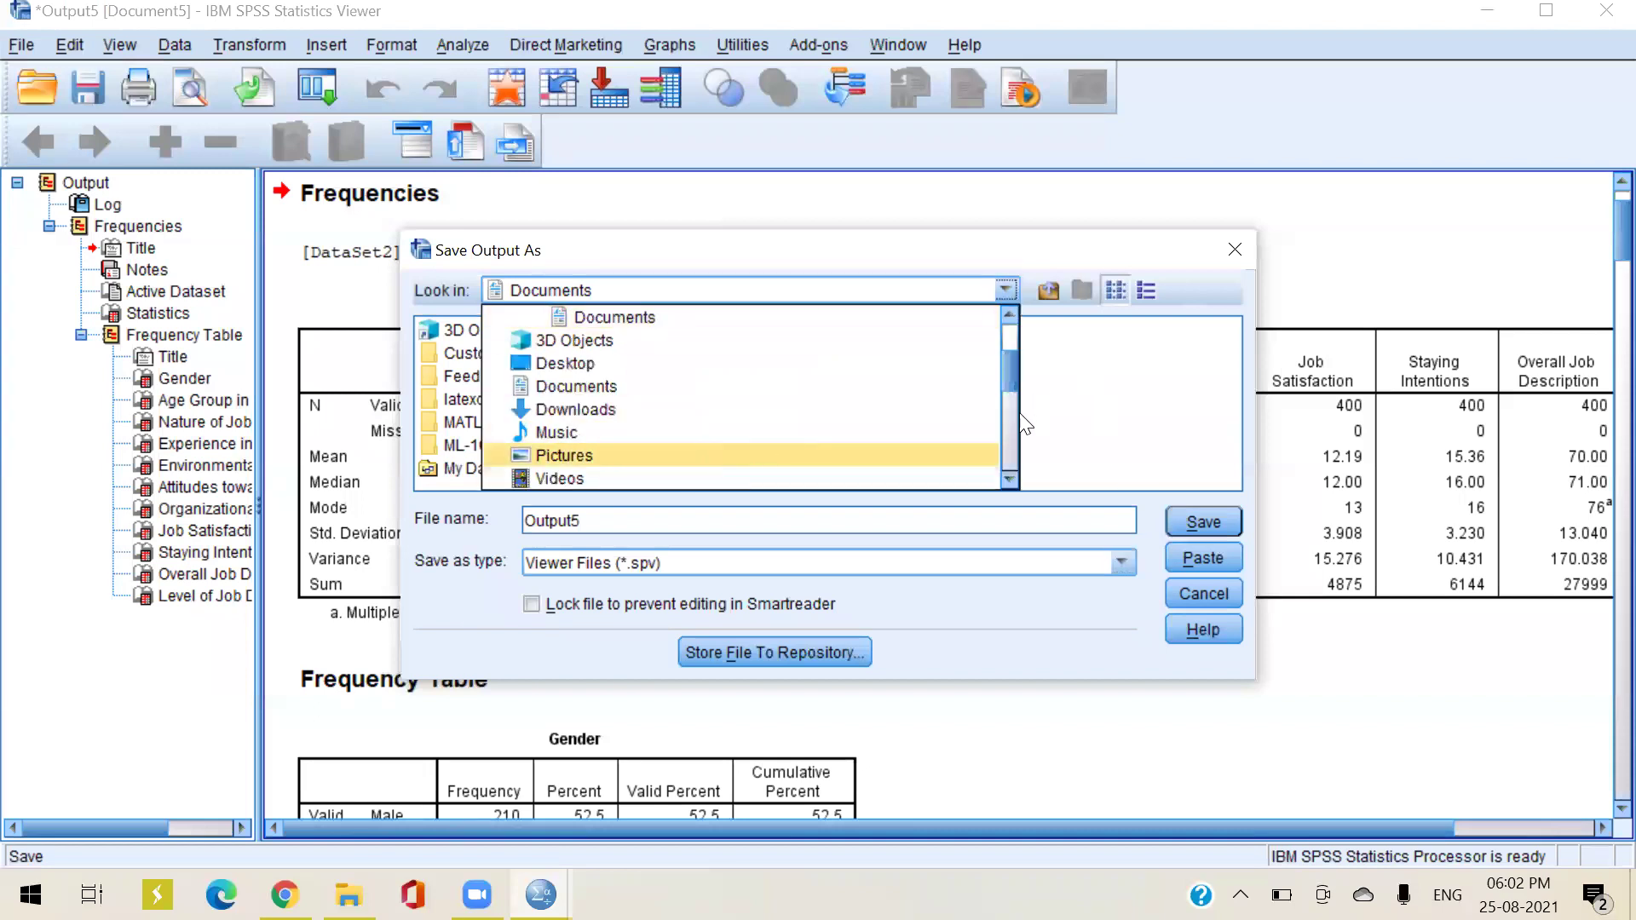
{"action": "left_click_drag", "start_coordinate": [1011, 370], "coordinate": [1015, 411]}
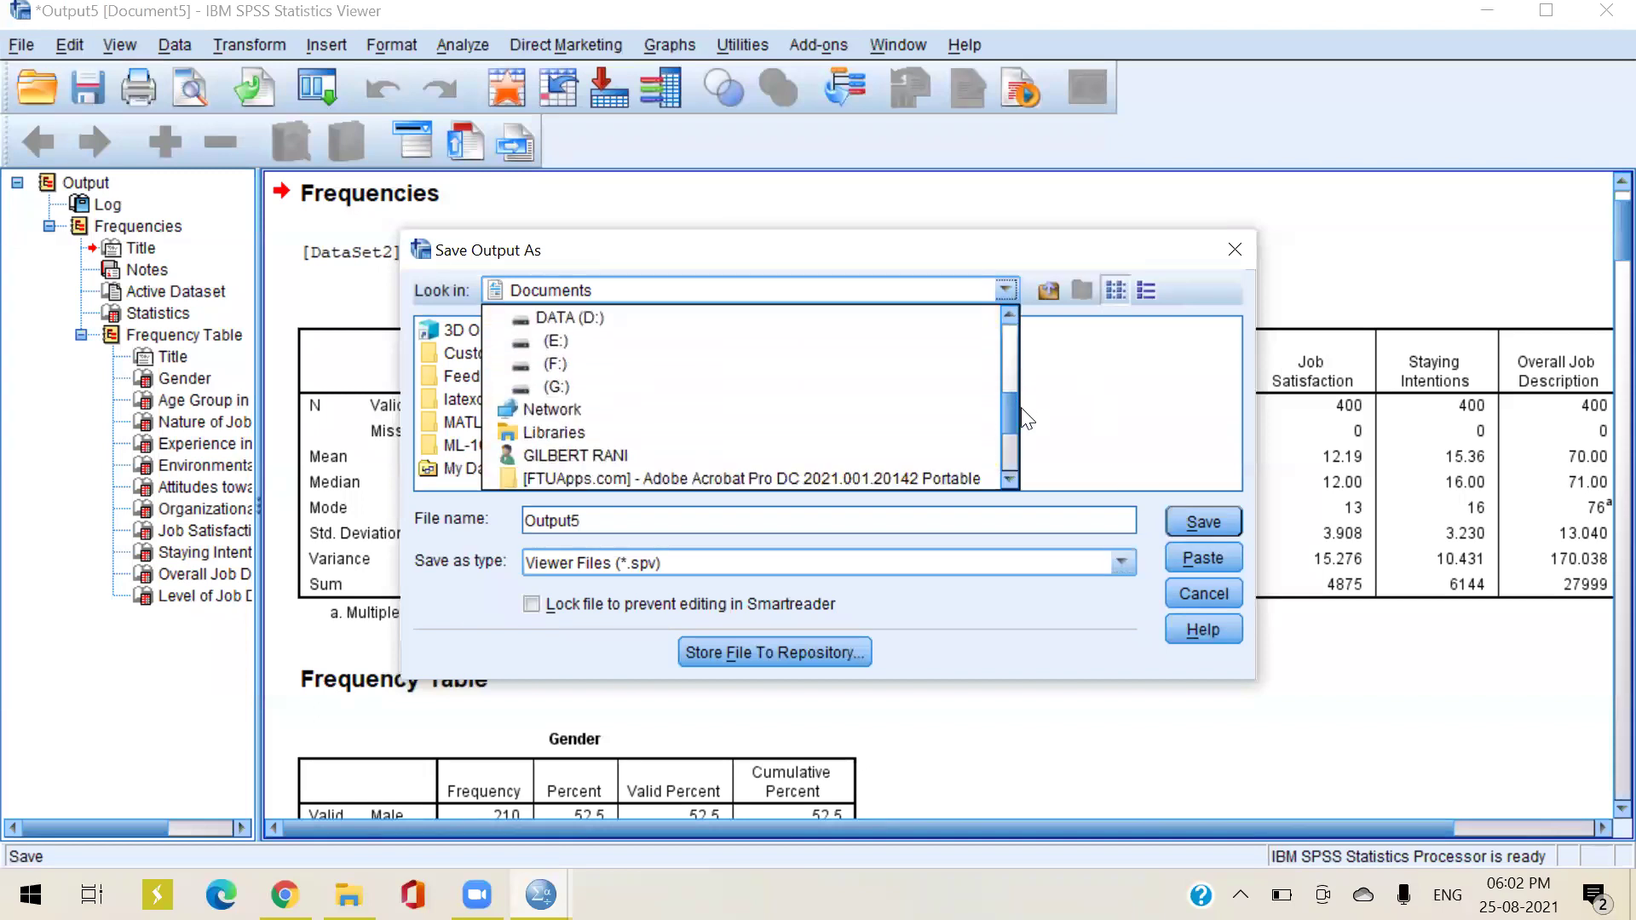
{"action": "left_click", "coordinate": [640, 363]}
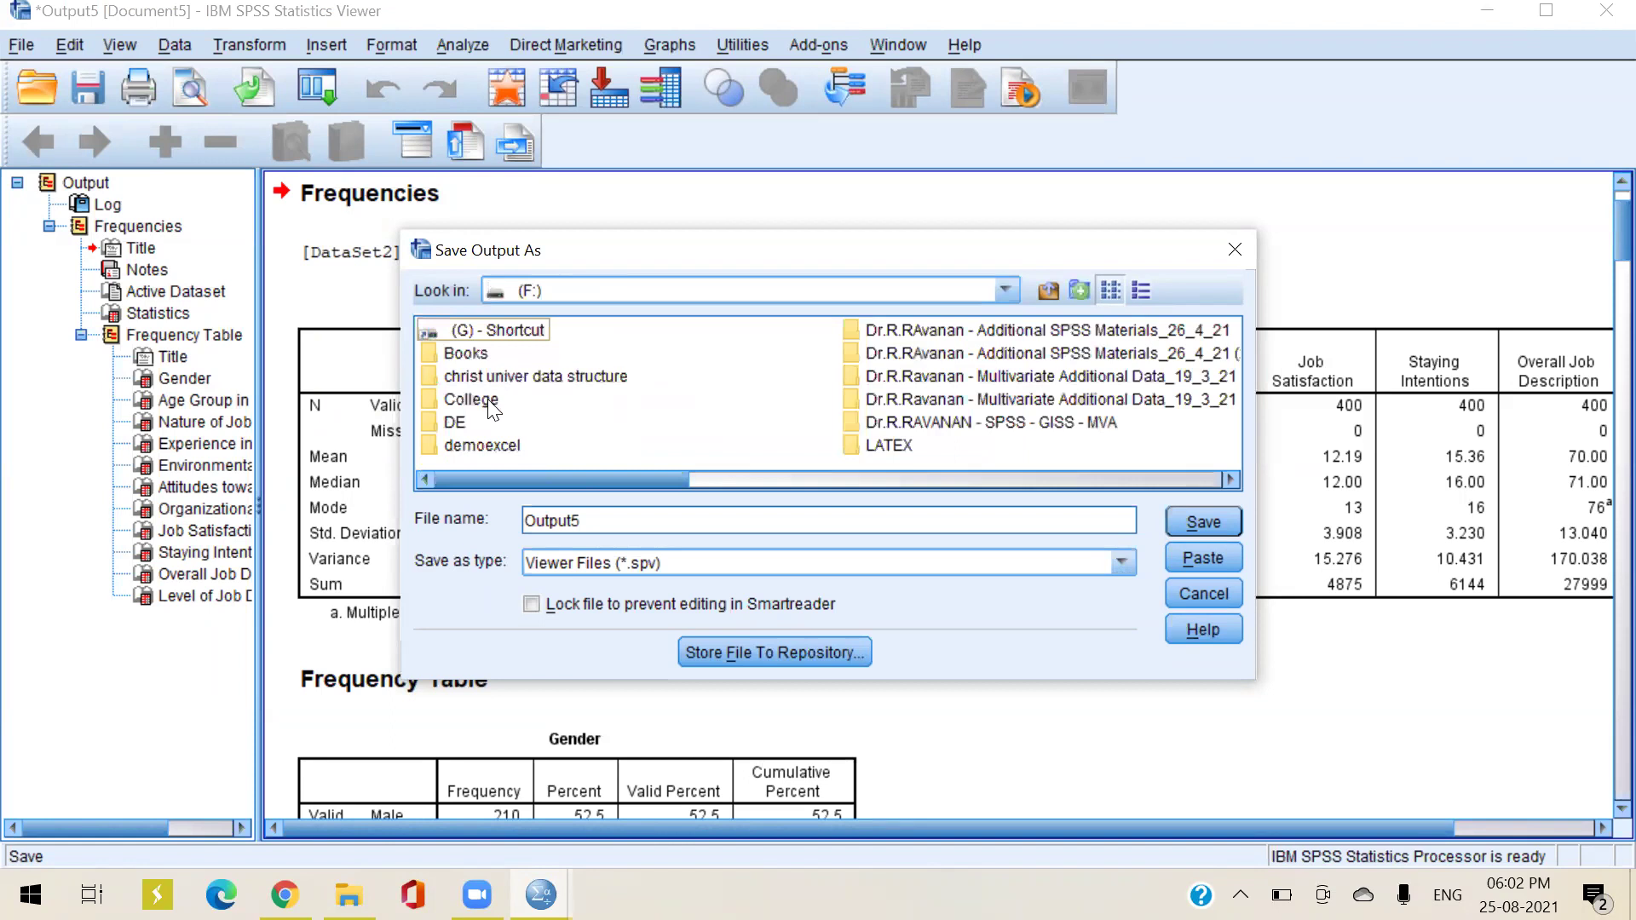
{"action": "double_click", "coordinate": [470, 356]}
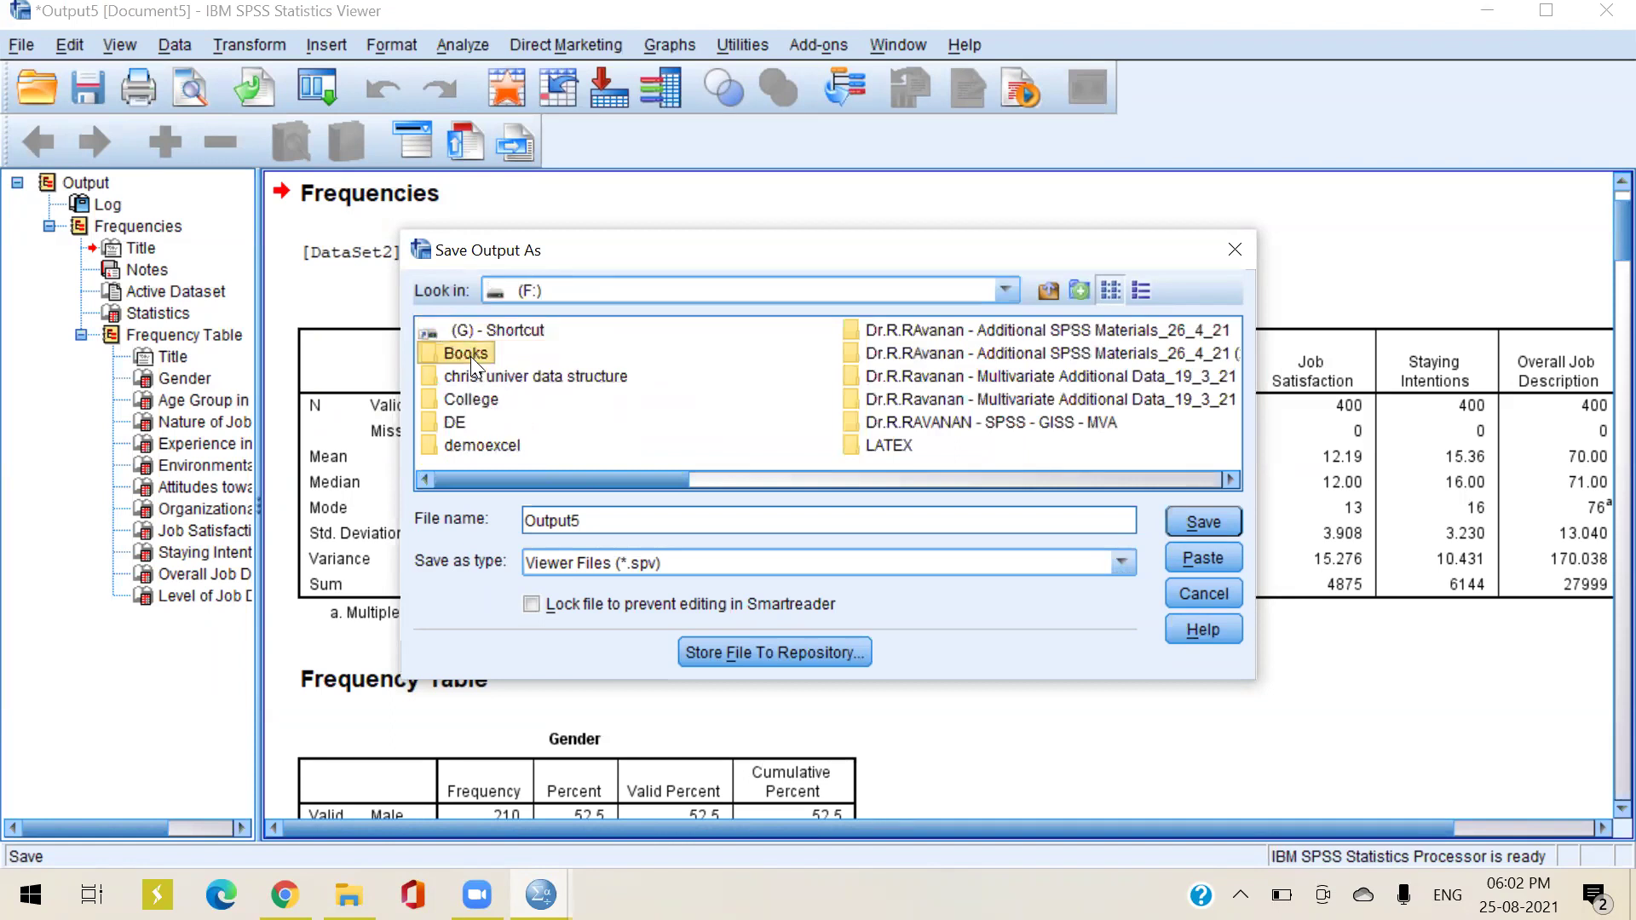
{"action": "left_click", "coordinate": [1200, 524]}
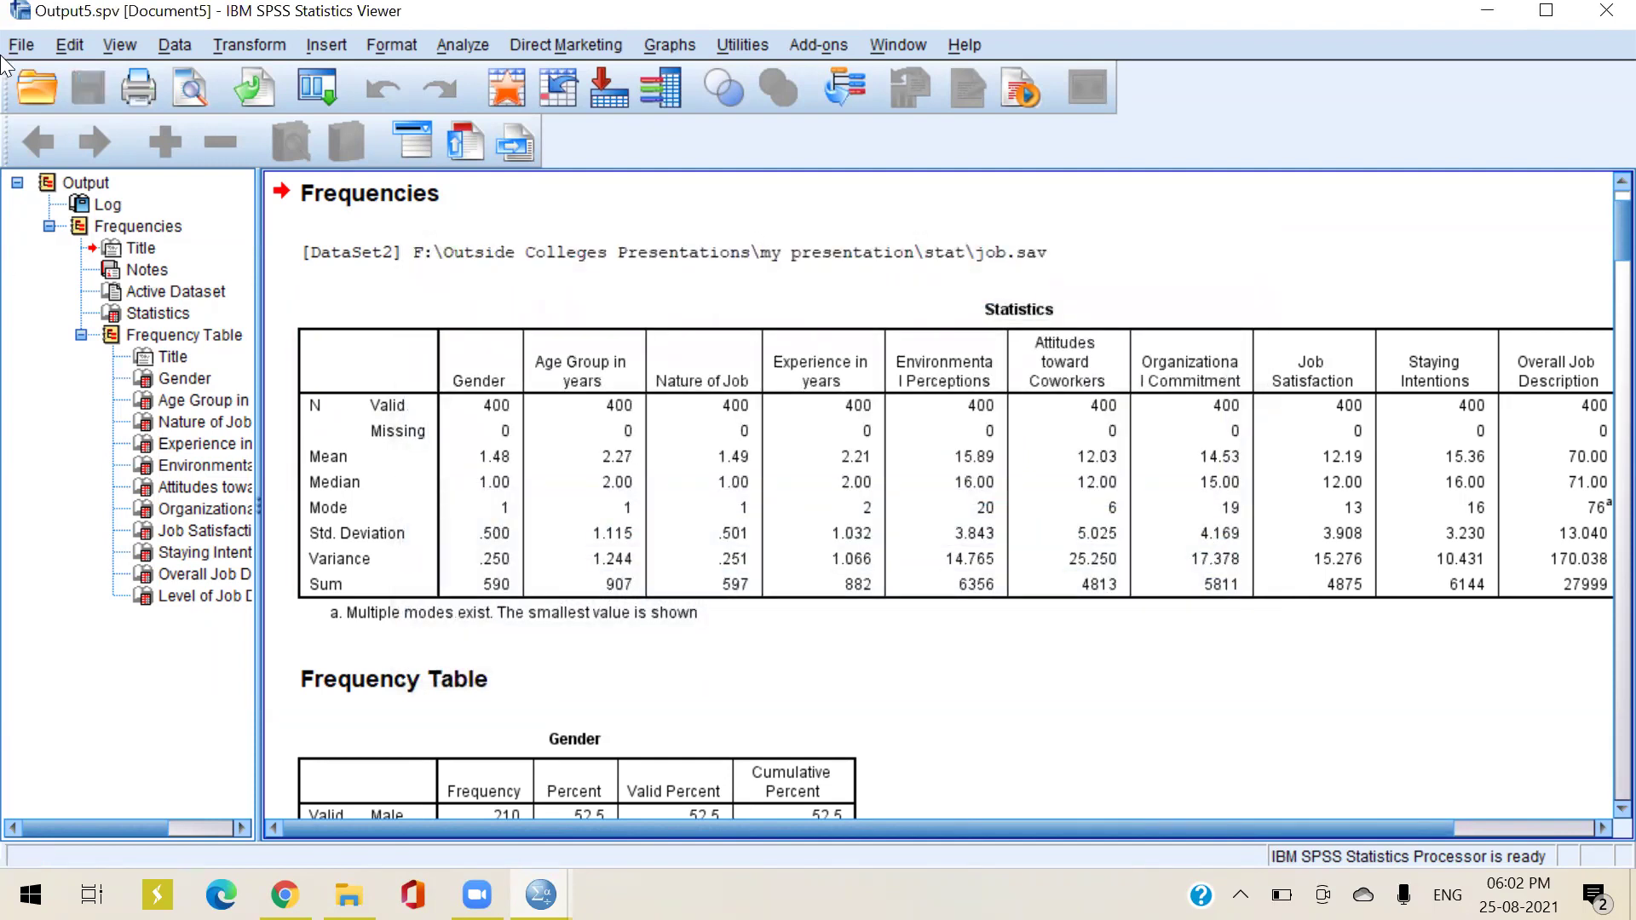
Go back to the variable definitions of job.sav and review the value labels of EP1 without changing them
{"action": "left_click", "coordinate": [405, 380]}
{"action": "left_click", "coordinate": [1487, 12]}
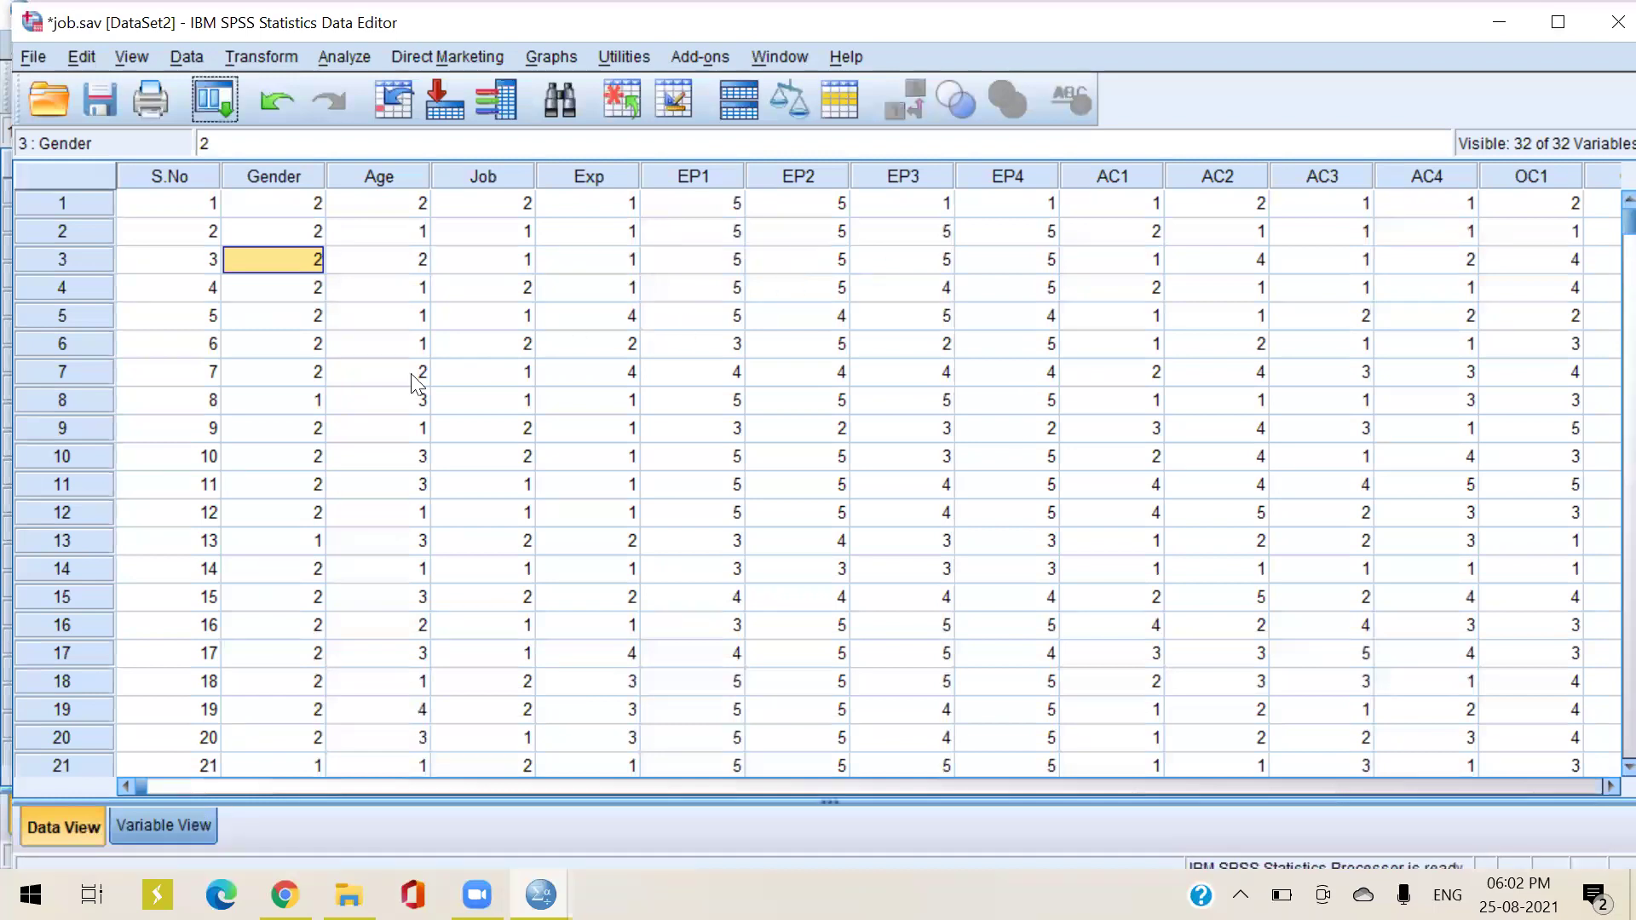
{"action": "key", "text": "ctrl+t"}
{"action": "left_click", "coordinate": [746, 310]}
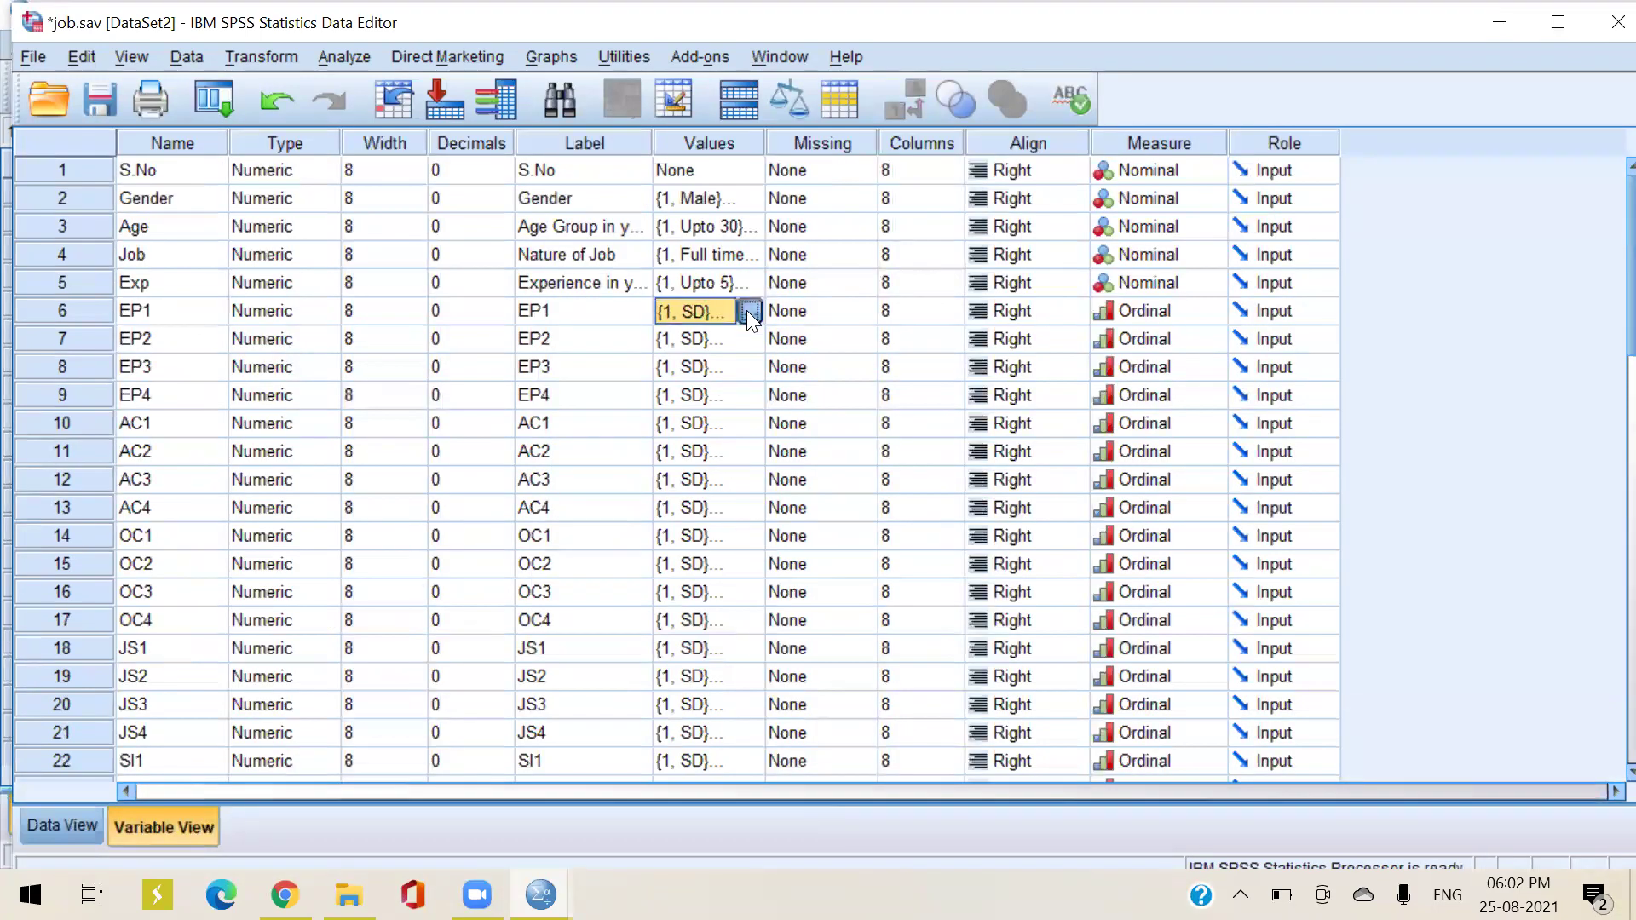
{"action": "left_click", "coordinate": [749, 311]}
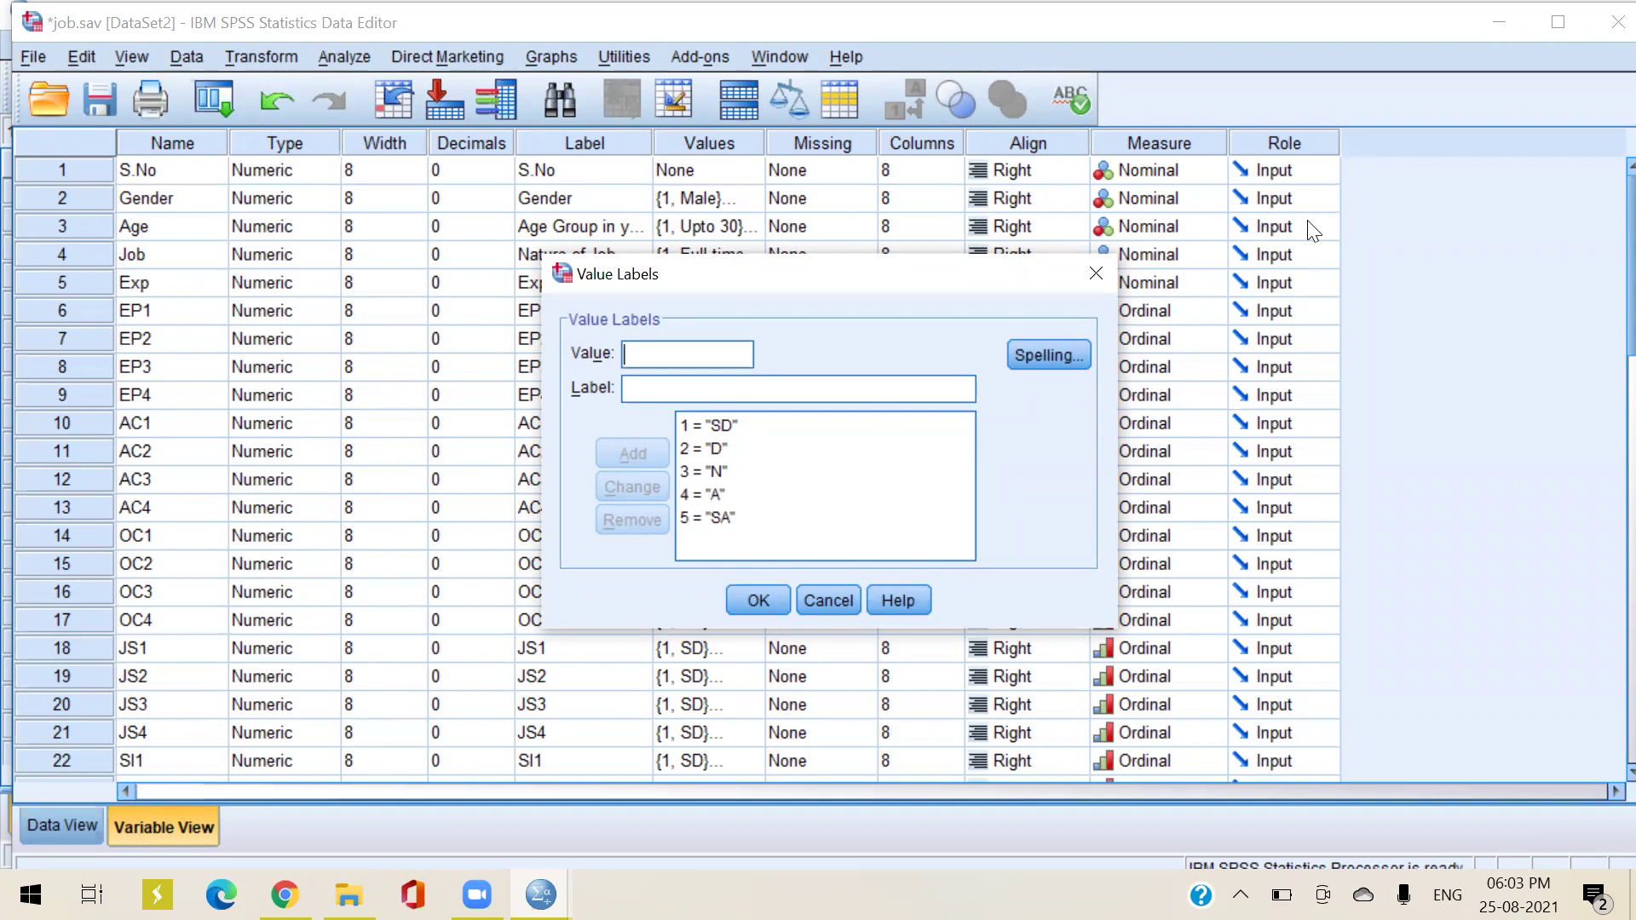
{"action": "left_click", "coordinate": [1096, 273]}
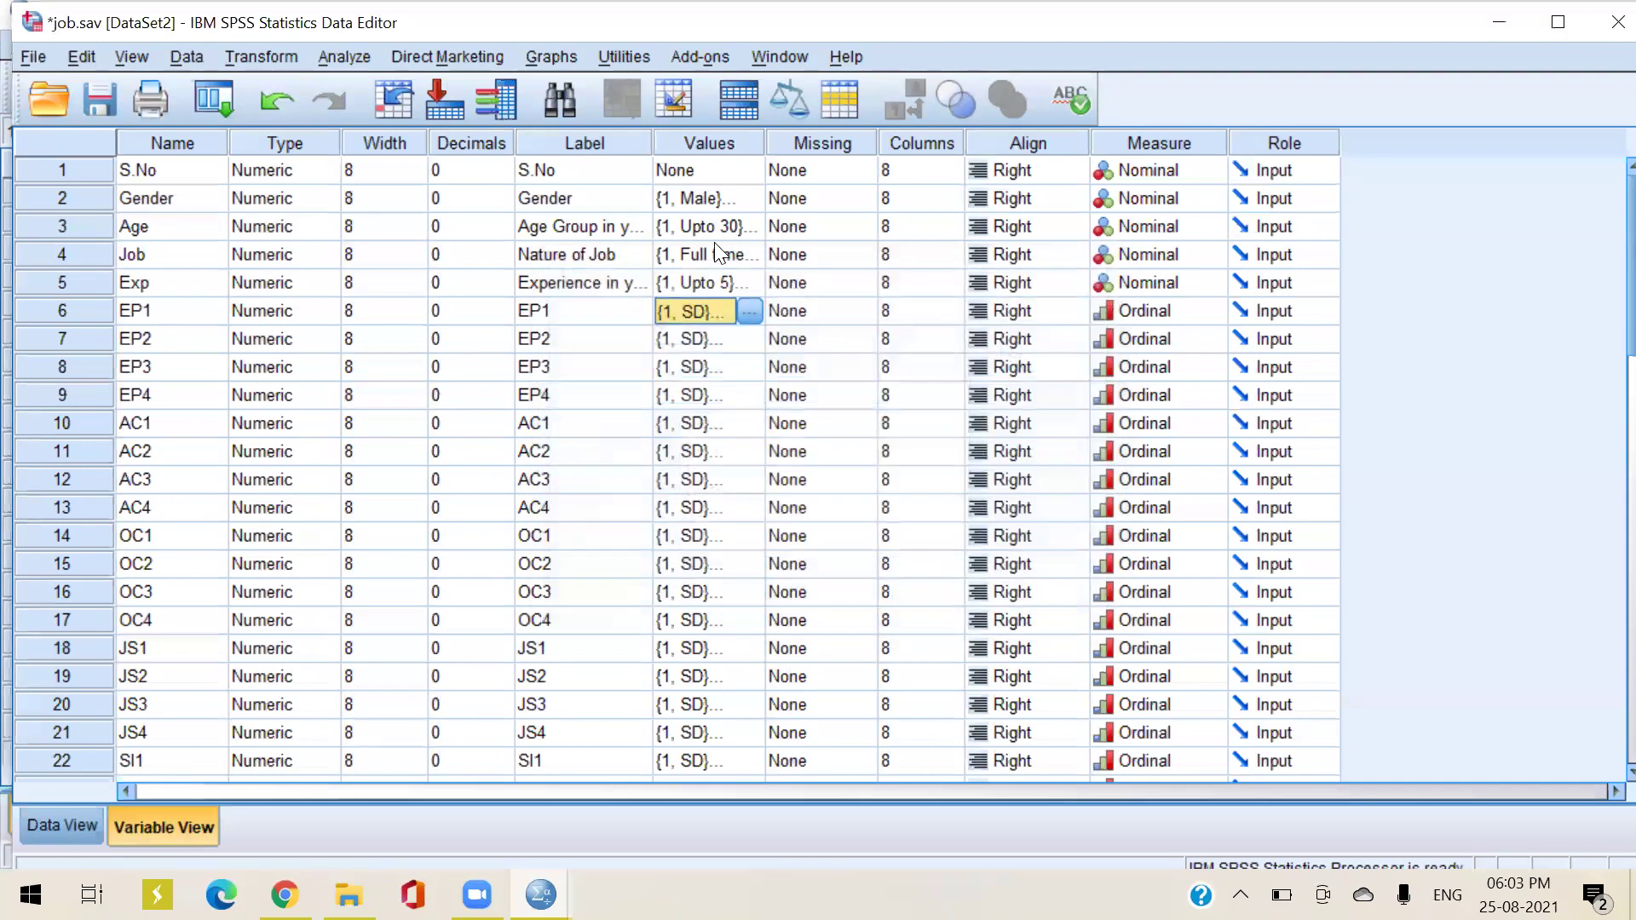
In the value labels of the Job variable, remove the label for 1 and add the label fulltime for value 5
{"action": "left_click", "coordinate": [729, 254]}
{"action": "left_click", "coordinate": [750, 254]}
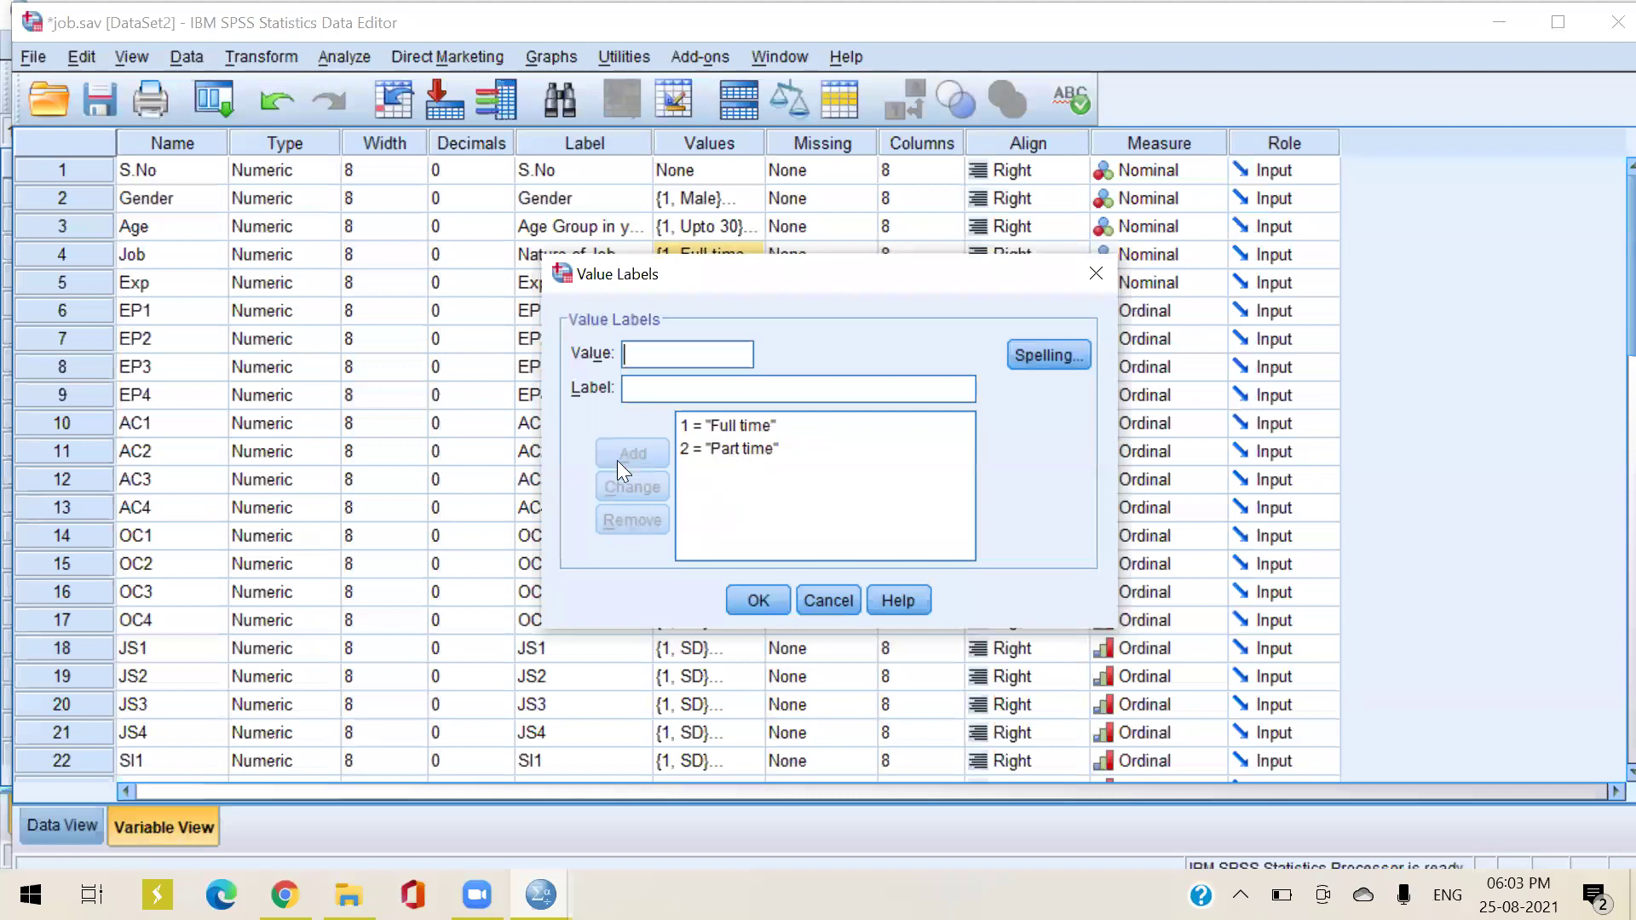
{"action": "left_click", "coordinate": [705, 432]}
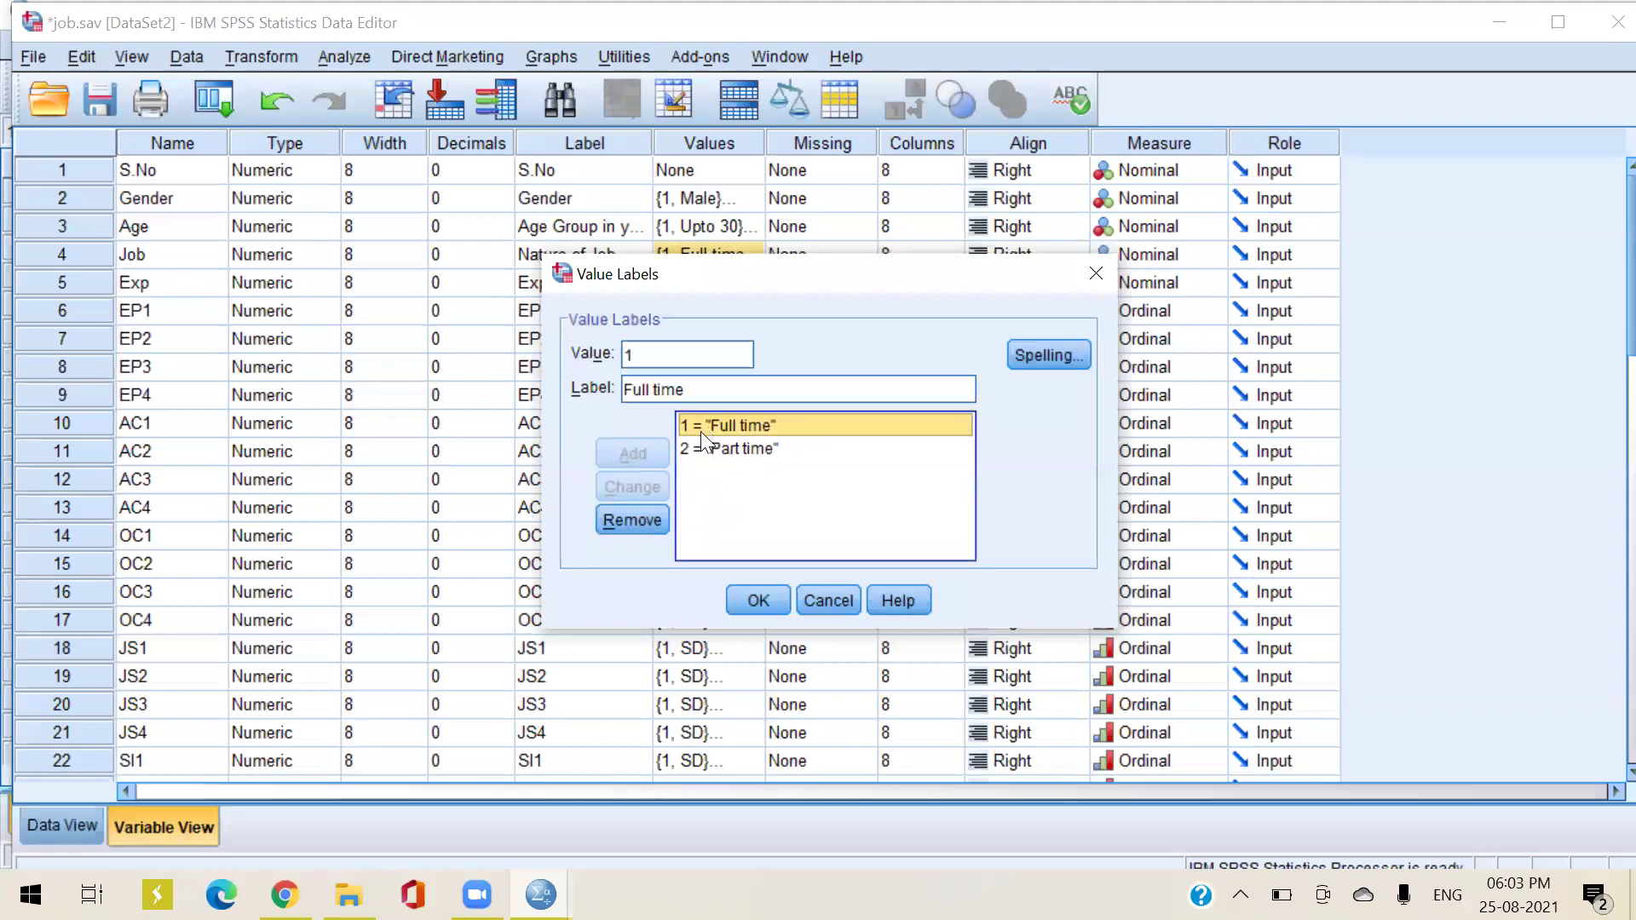
{"action": "left_click", "coordinate": [631, 520]}
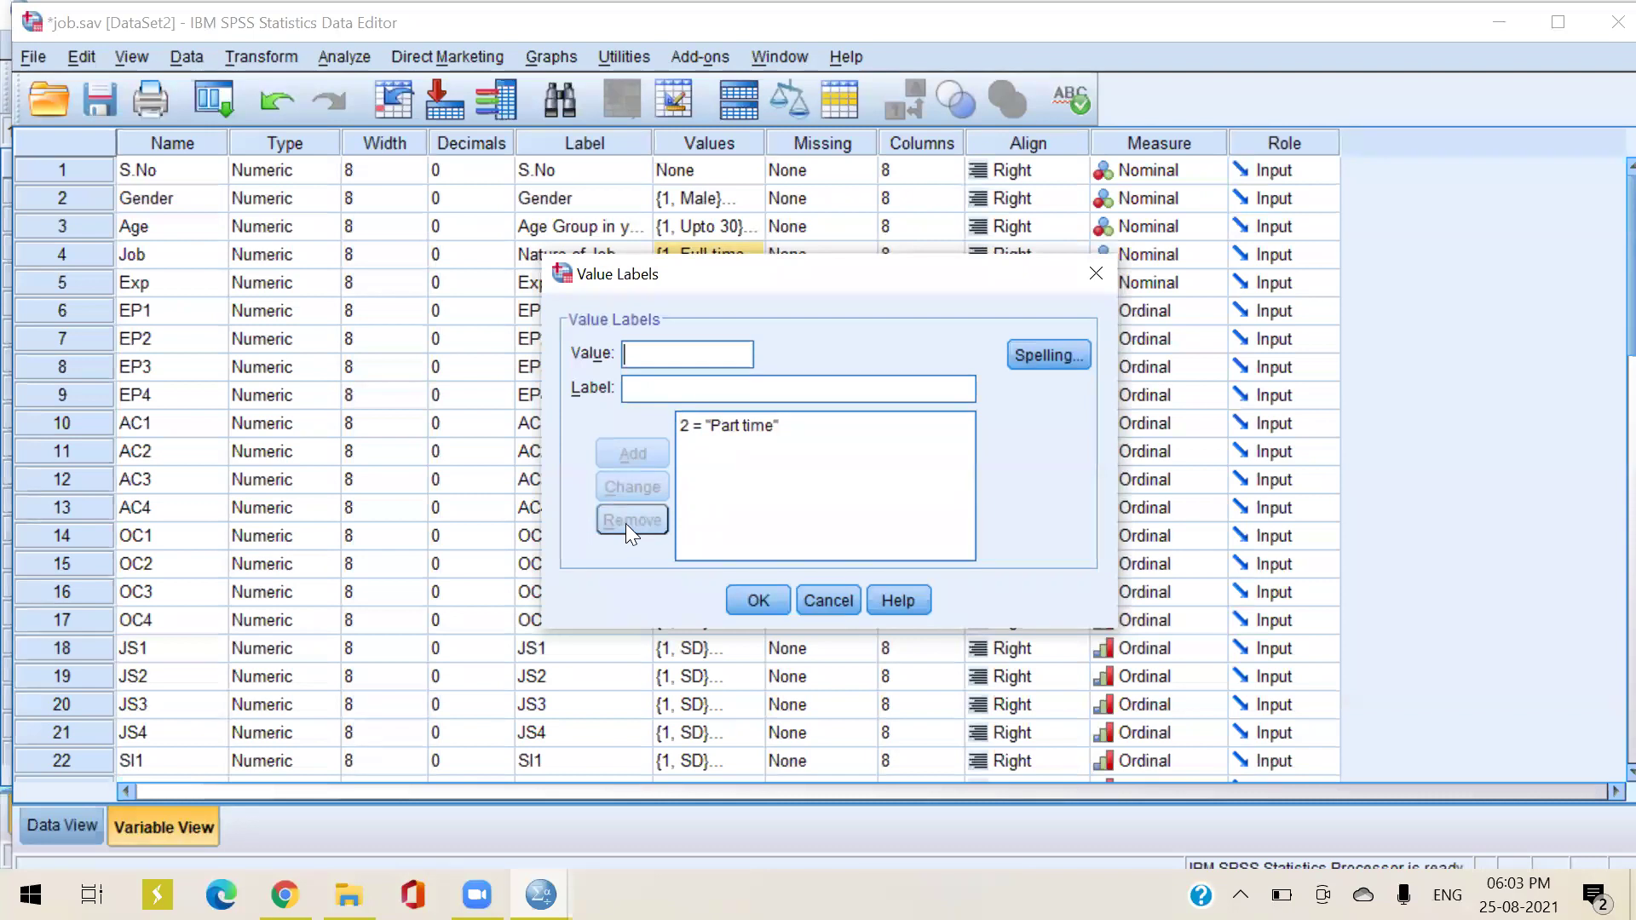
{"action": "type", "text": "5"}
{"action": "left_click", "coordinate": [632, 392]}
{"action": "type", "text": "full"}
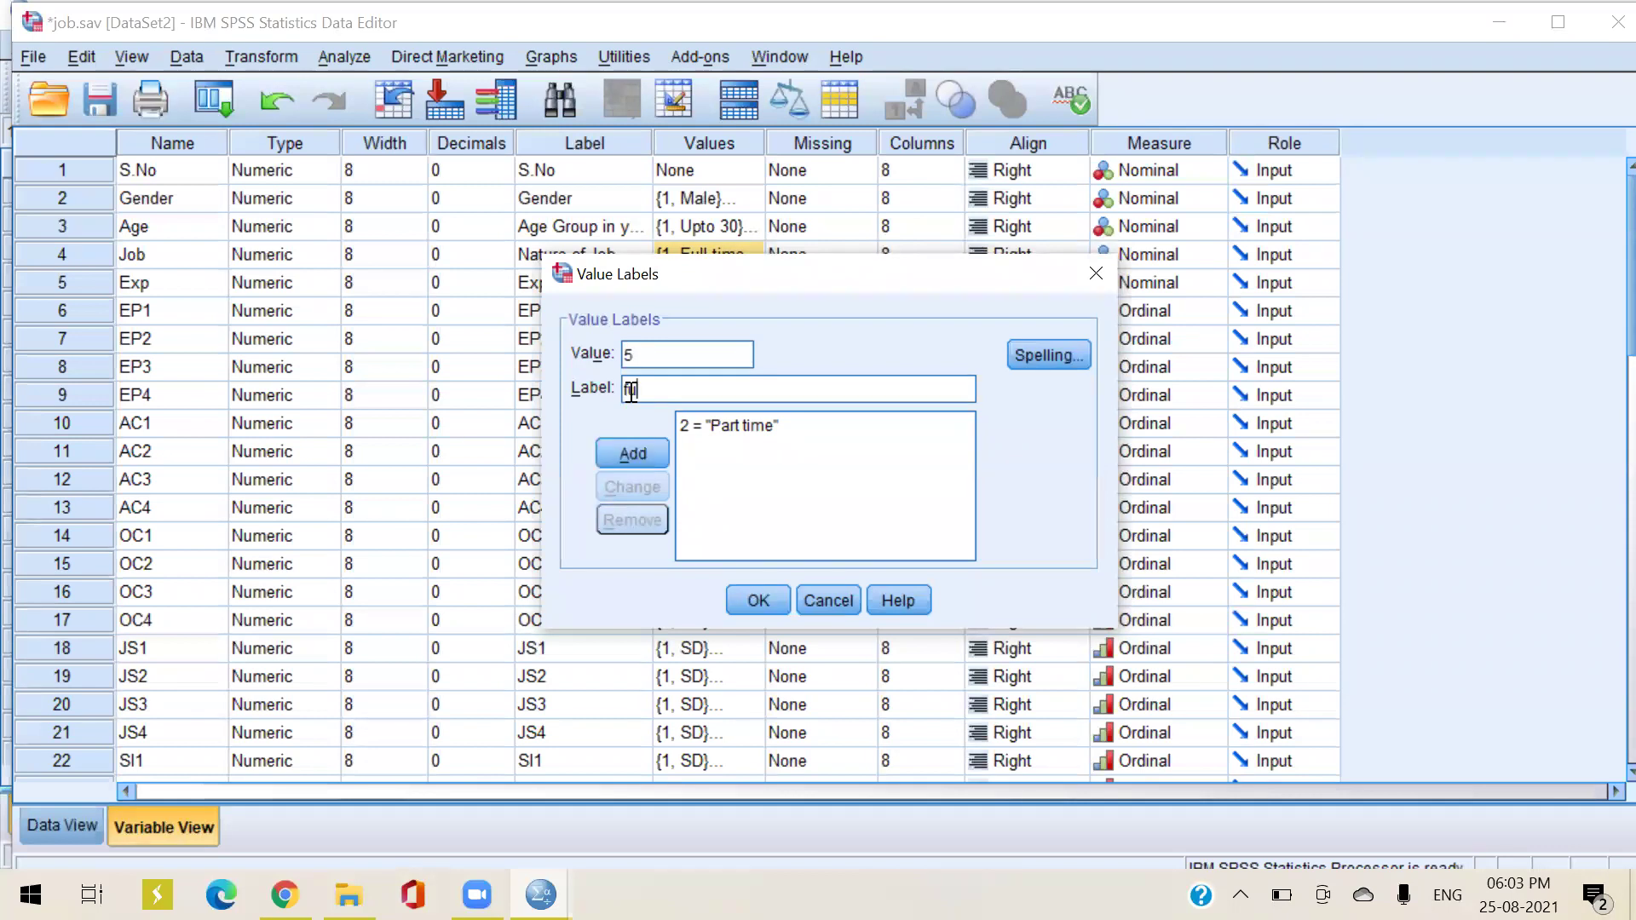
{"action": "type", "text": "time"}
{"action": "left_click", "coordinate": [634, 450]}
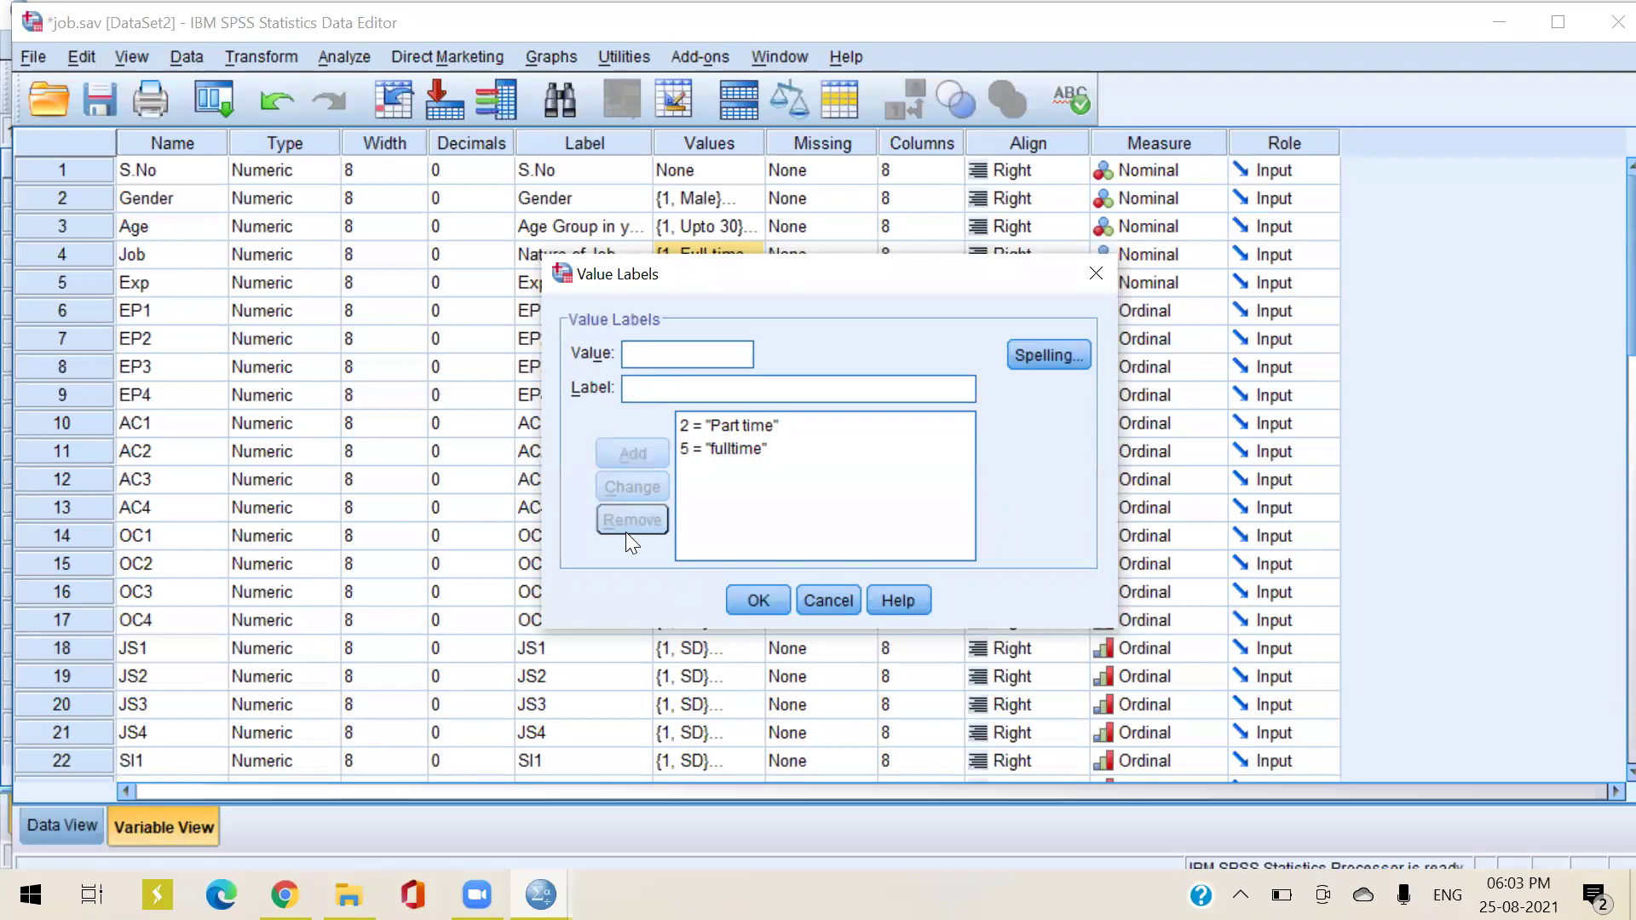
Add the label fulltime for value 1 of Job, remove the label for value 5, and apply the value labels
{"action": "left_click", "coordinate": [714, 425]}
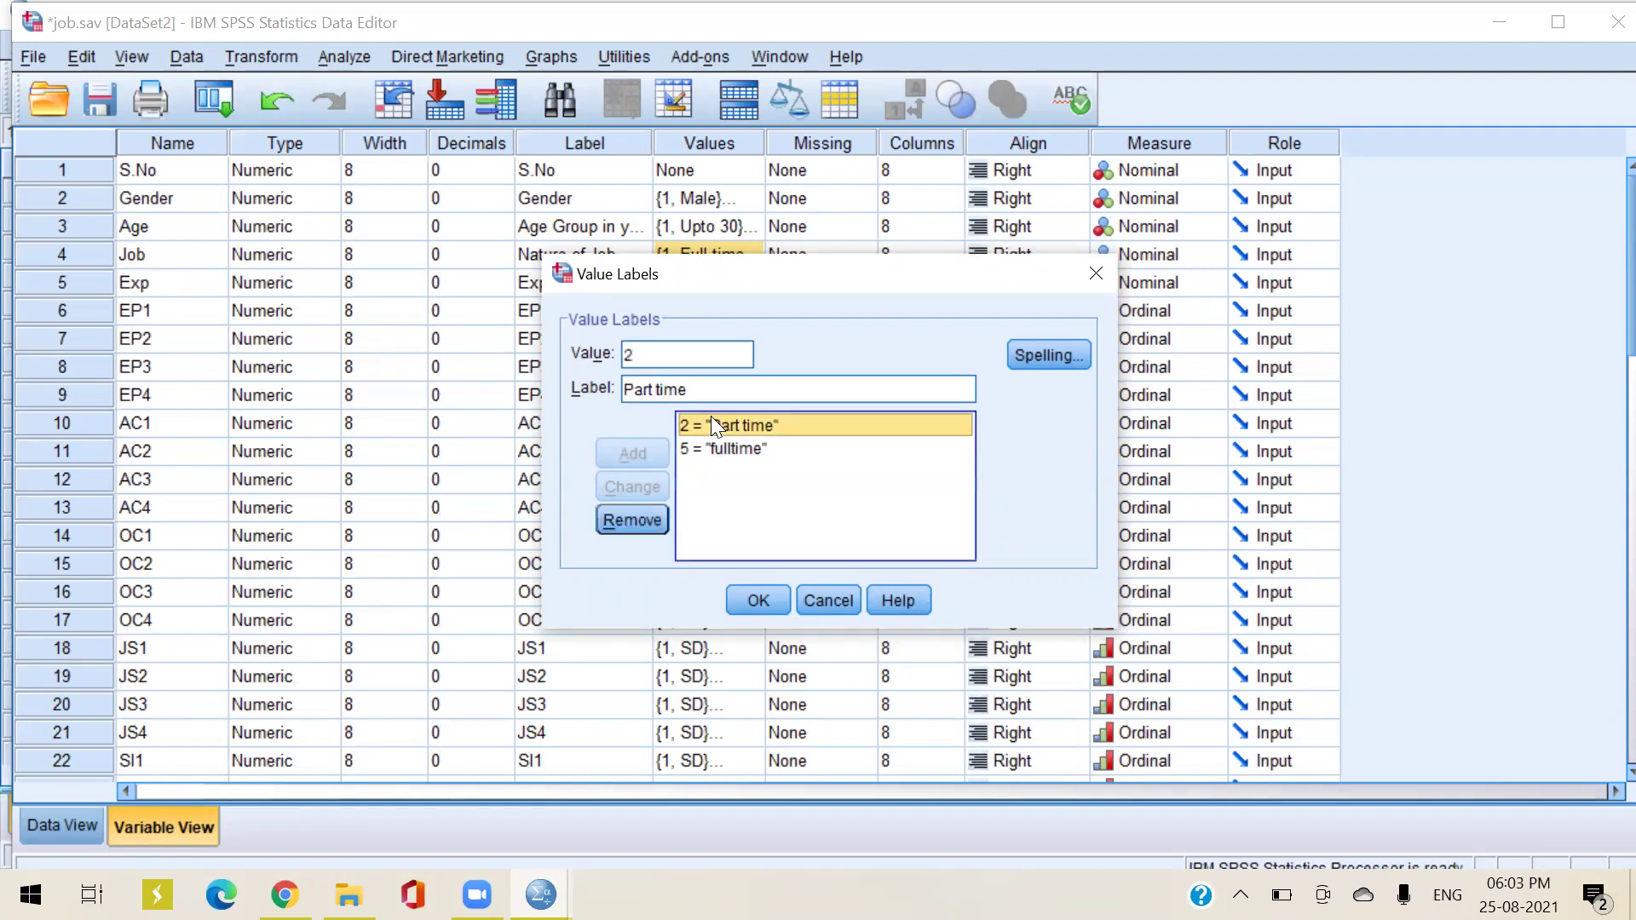
{"action": "left_click", "coordinate": [714, 449]}
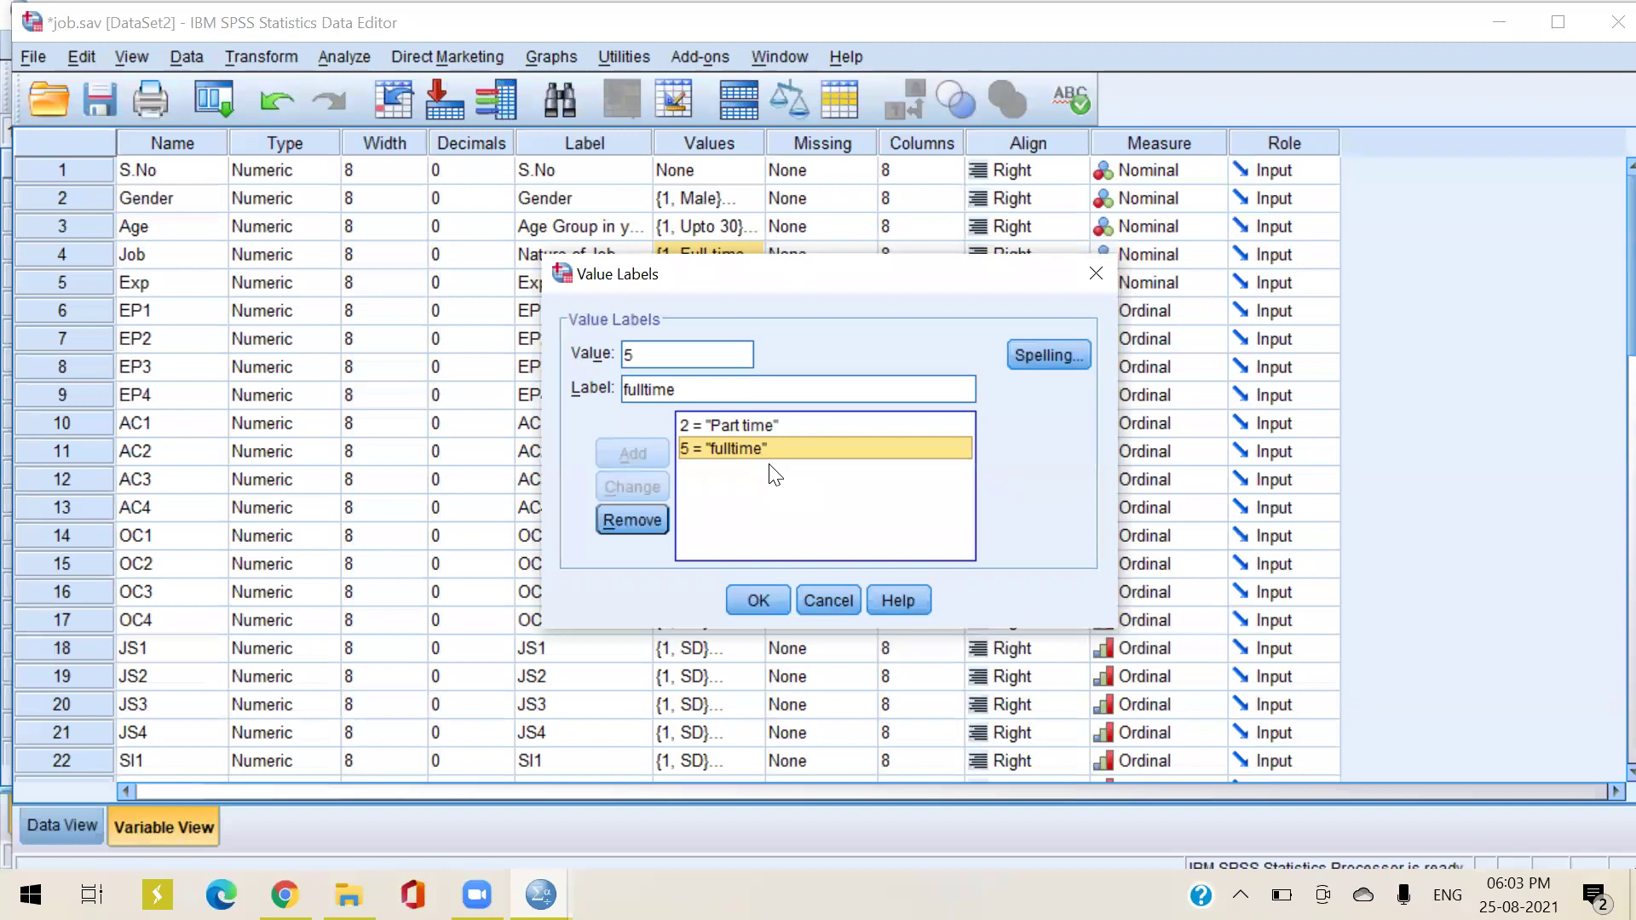
{"action": "left_click", "coordinate": [637, 352]}
{"action": "key", "text": "BackSpace"}
{"action": "type", "text": "1"}
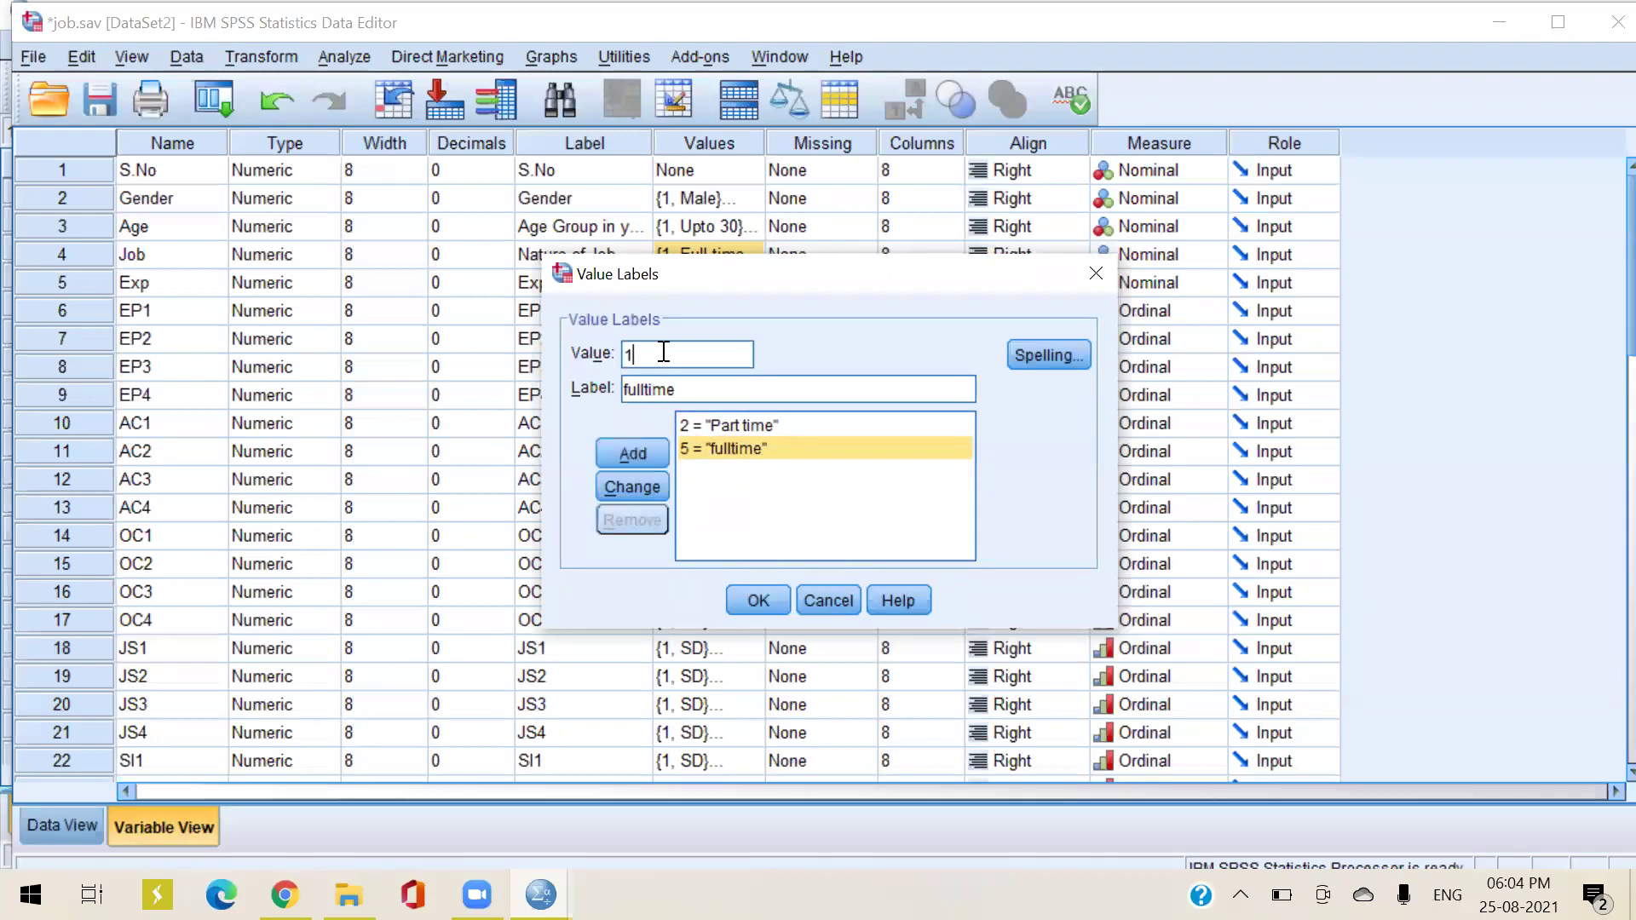
{"action": "left_click", "coordinate": [617, 455]}
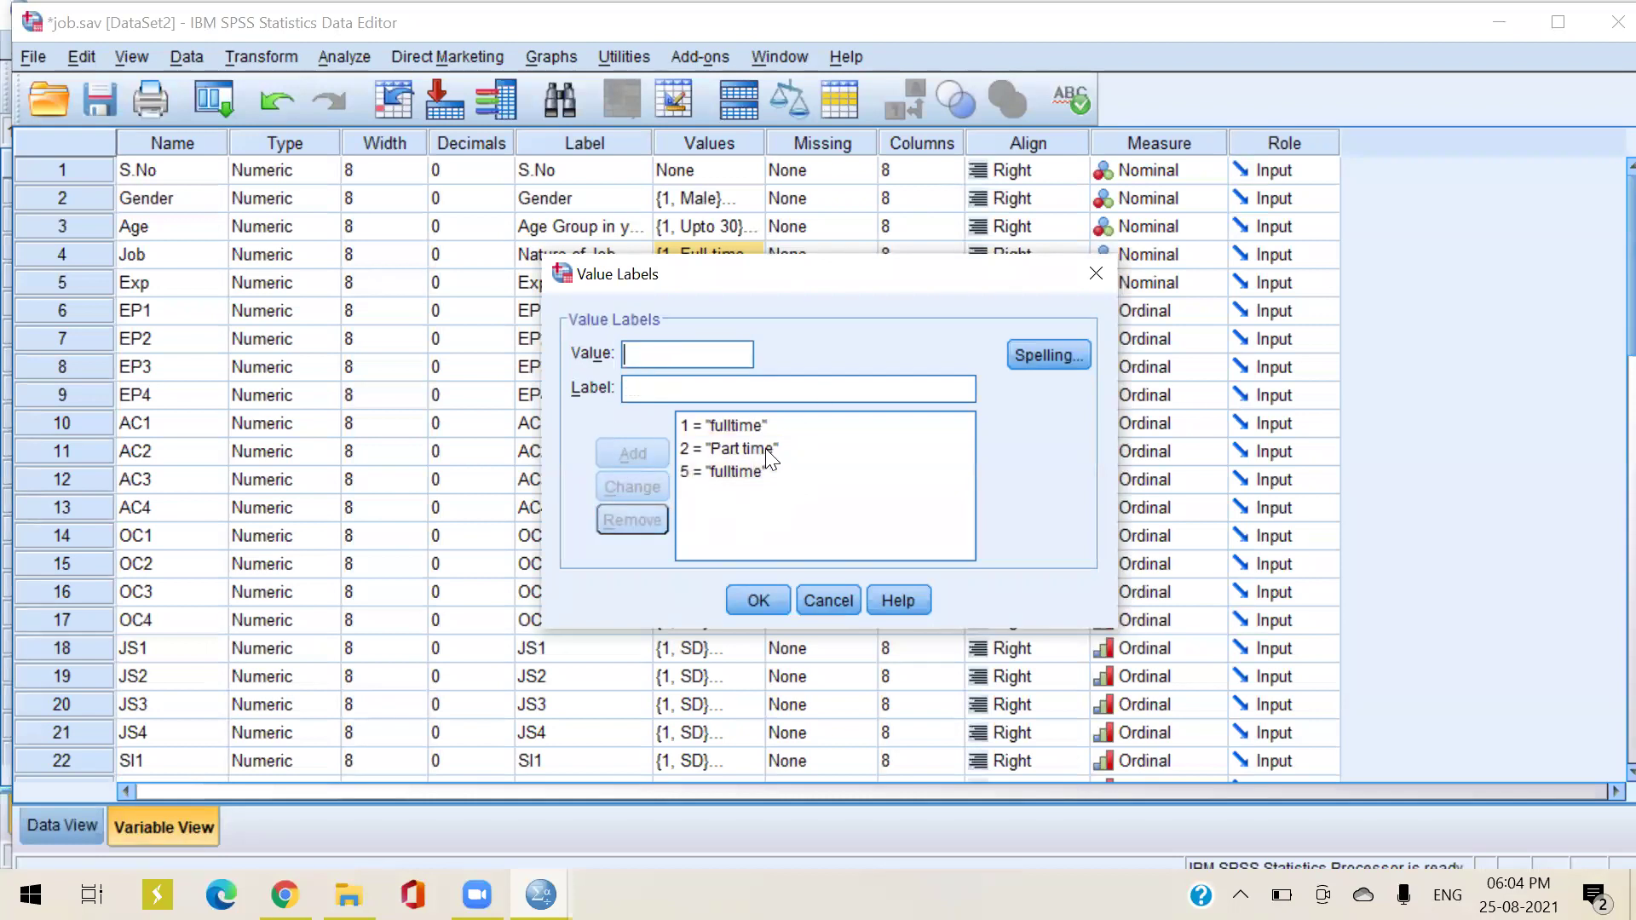
{"action": "left_click", "coordinate": [753, 475]}
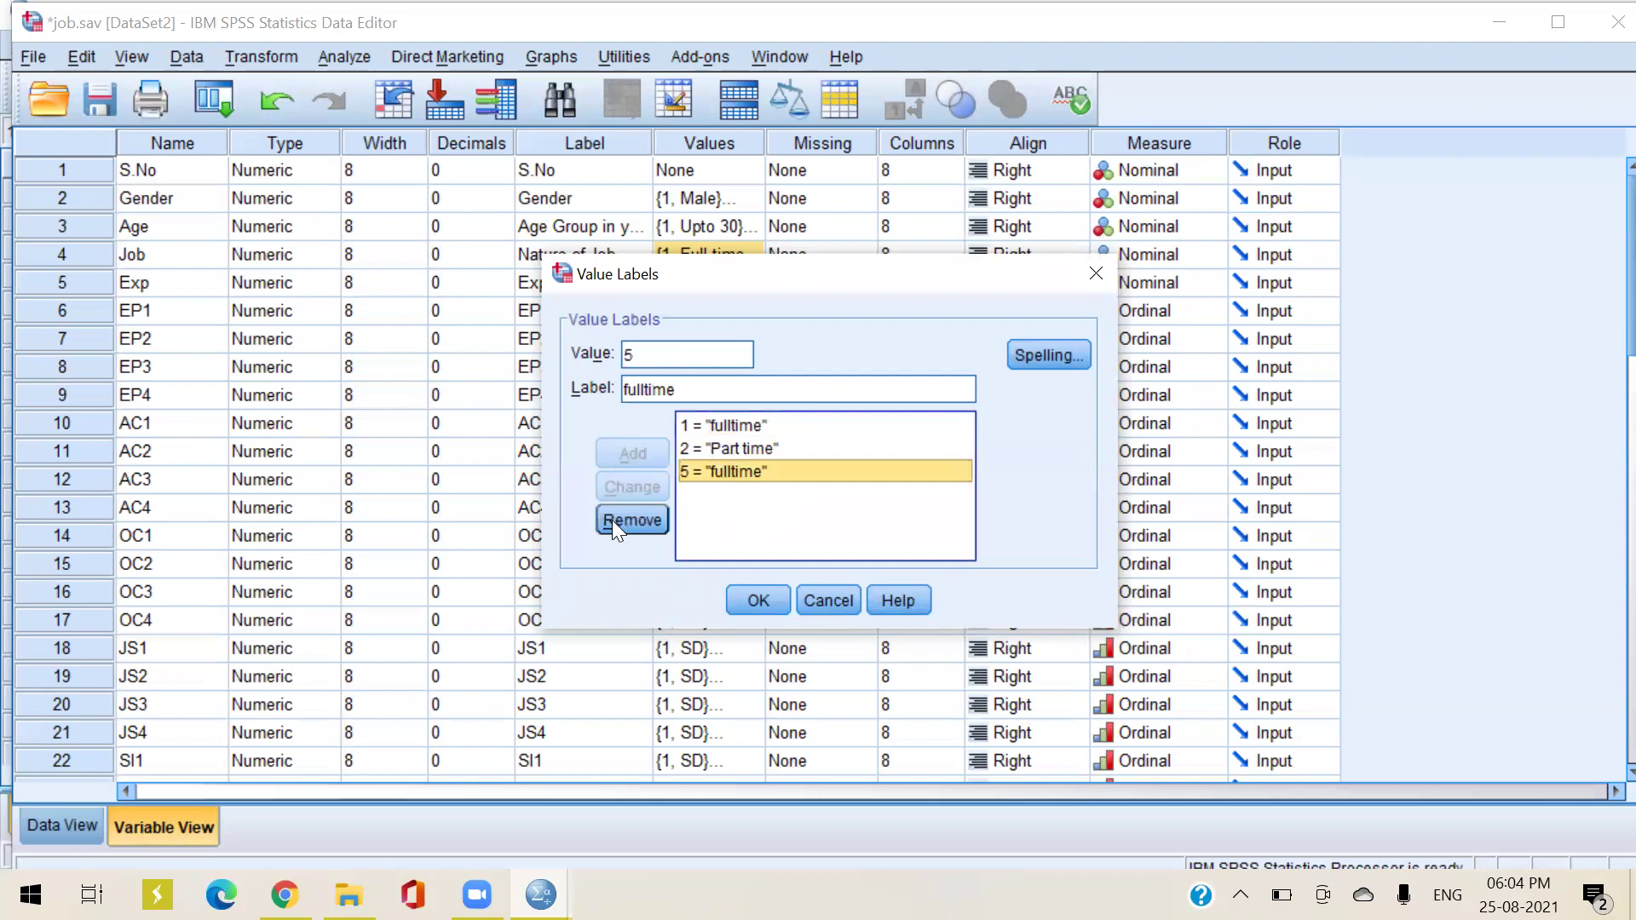
{"action": "left_click", "coordinate": [612, 519]}
{"action": "left_click", "coordinate": [697, 448]}
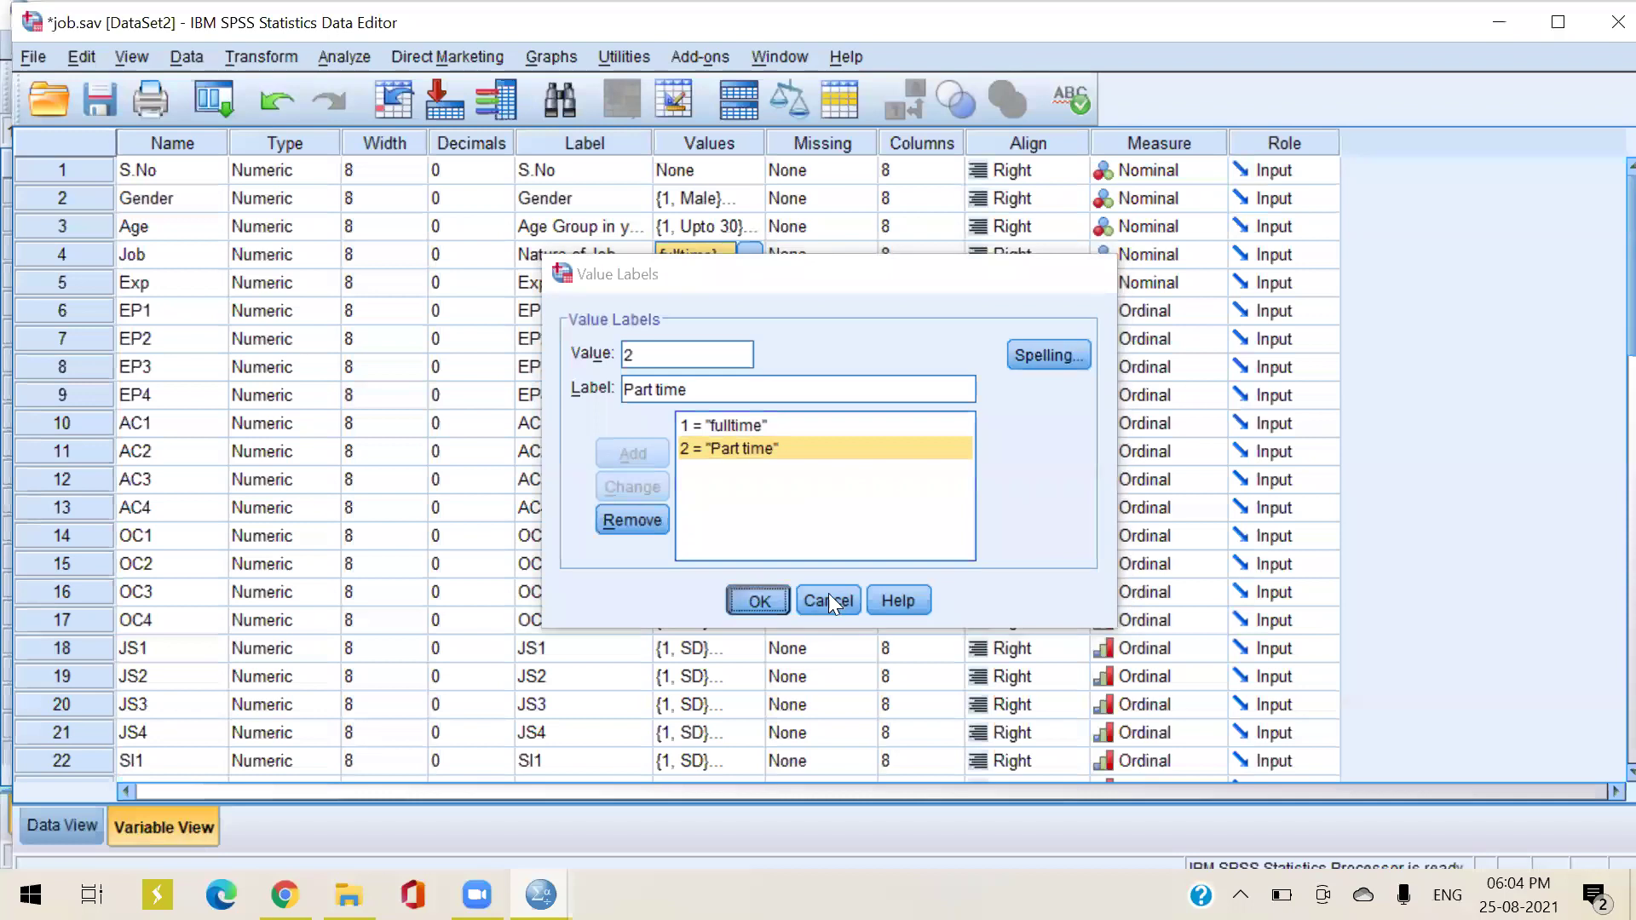
{"action": "left_click", "coordinate": [739, 603]}
{"action": "left_click", "coordinate": [765, 339]}
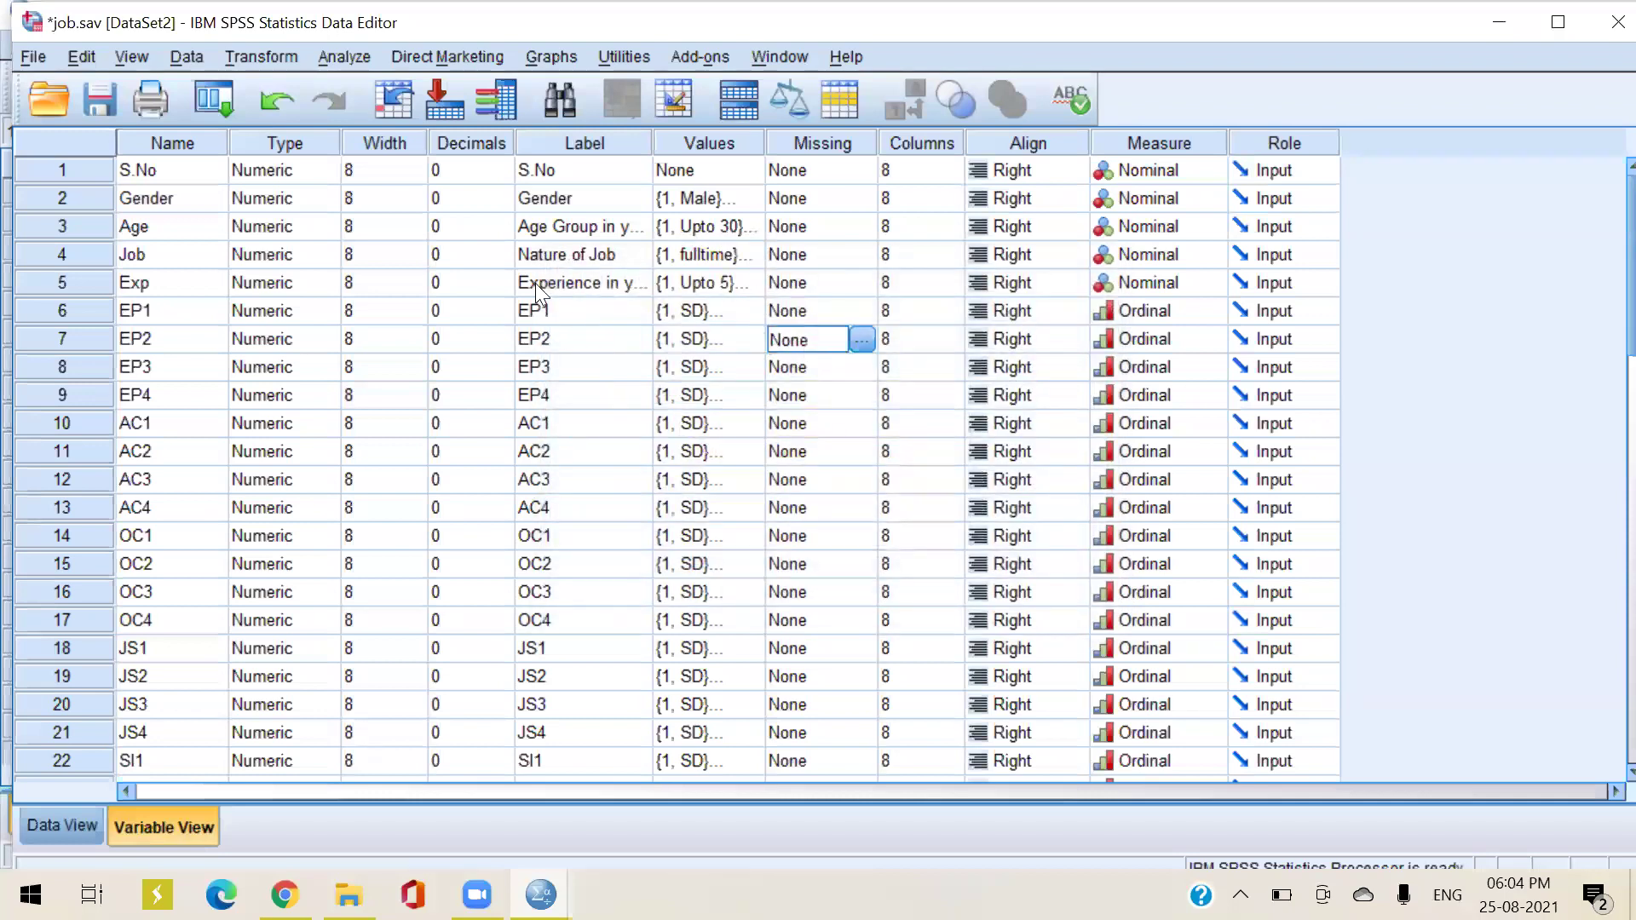
{"action": "left_click", "coordinate": [558, 173]}
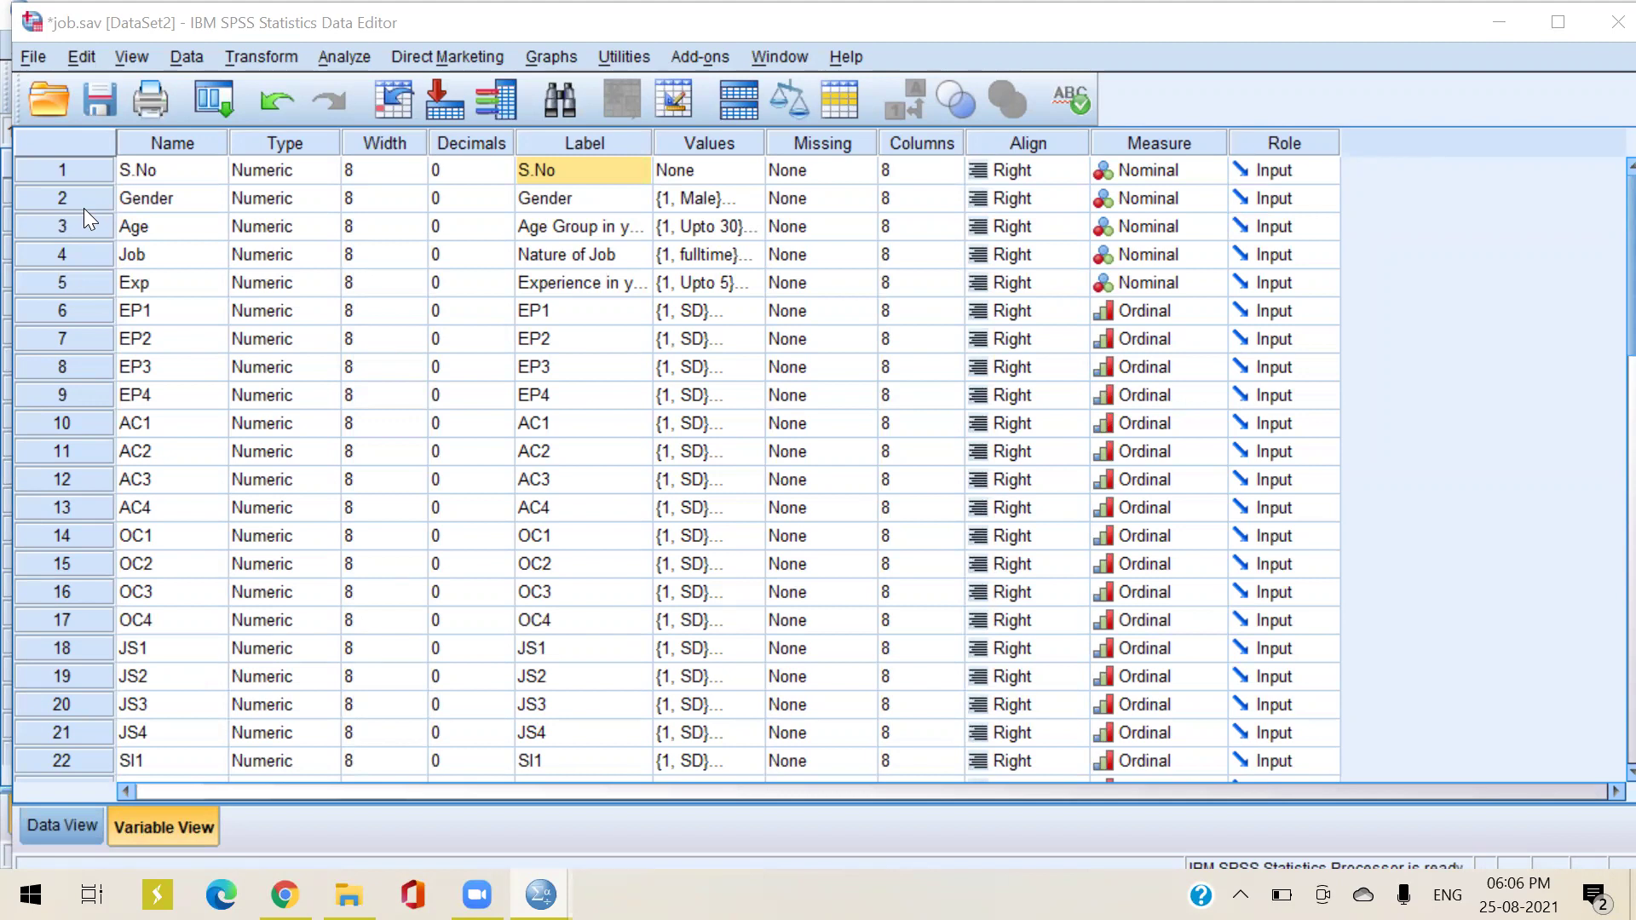
Set the width of the S.No variable to 6 and the width of the Job variable to 7
{"action": "left_click", "coordinate": [371, 172]}
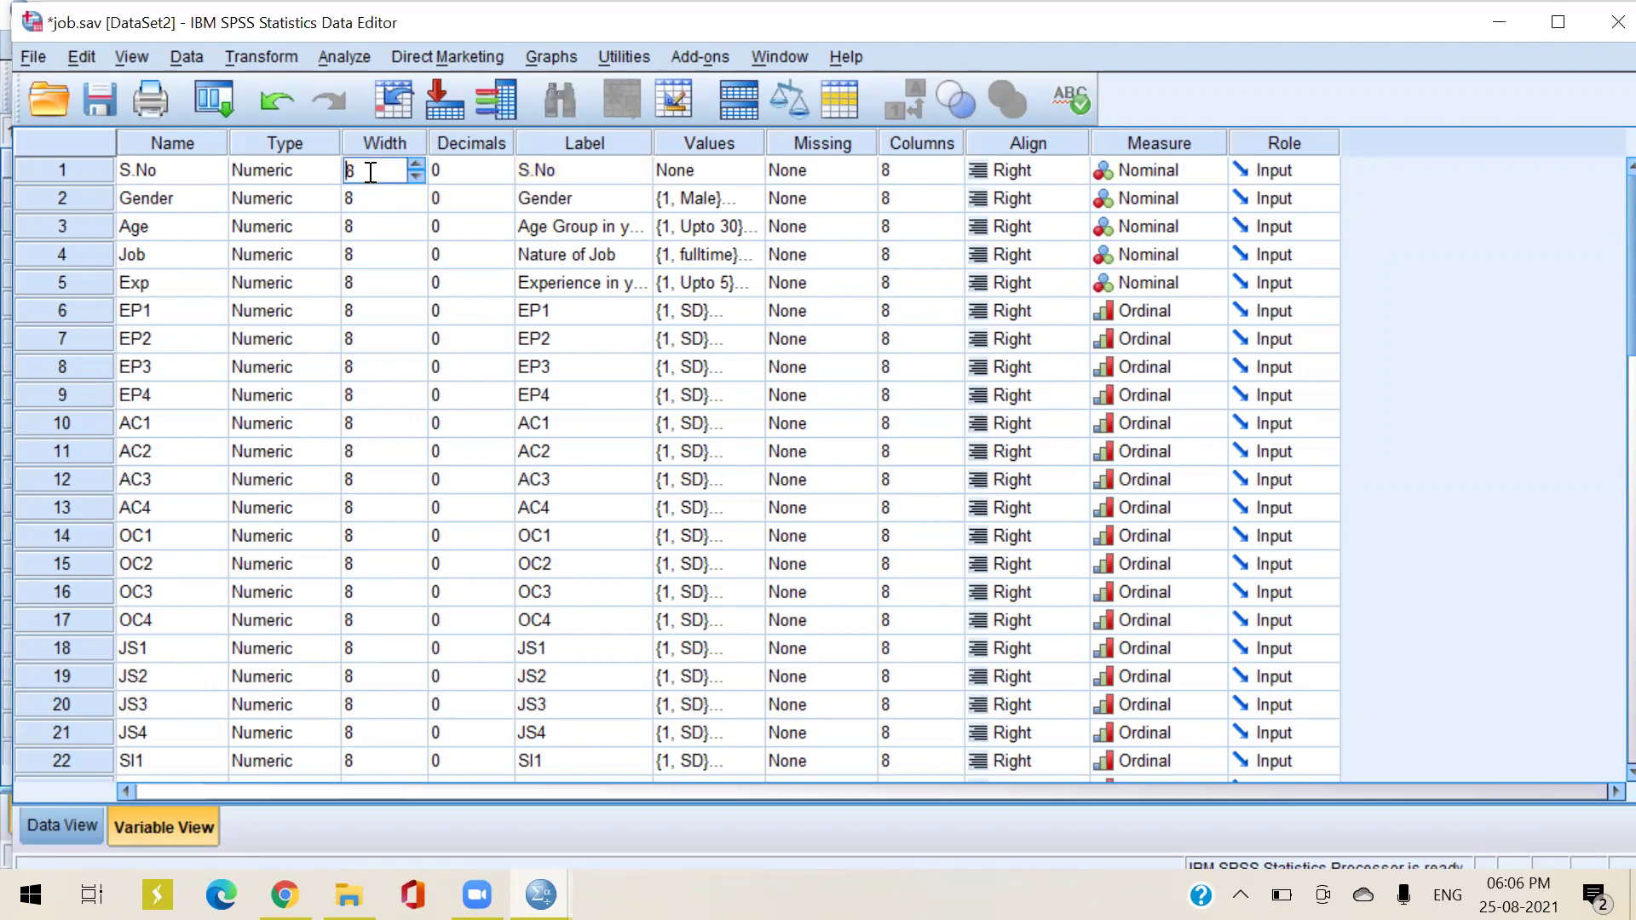
{"action": "left_click", "coordinate": [418, 174]}
{"action": "left_click", "coordinate": [419, 164]}
{"action": "left_click", "coordinate": [411, 177]}
{"action": "left_click", "coordinate": [411, 176]}
{"action": "left_click", "coordinate": [410, 256]}
{"action": "left_click", "coordinate": [475, 173]}
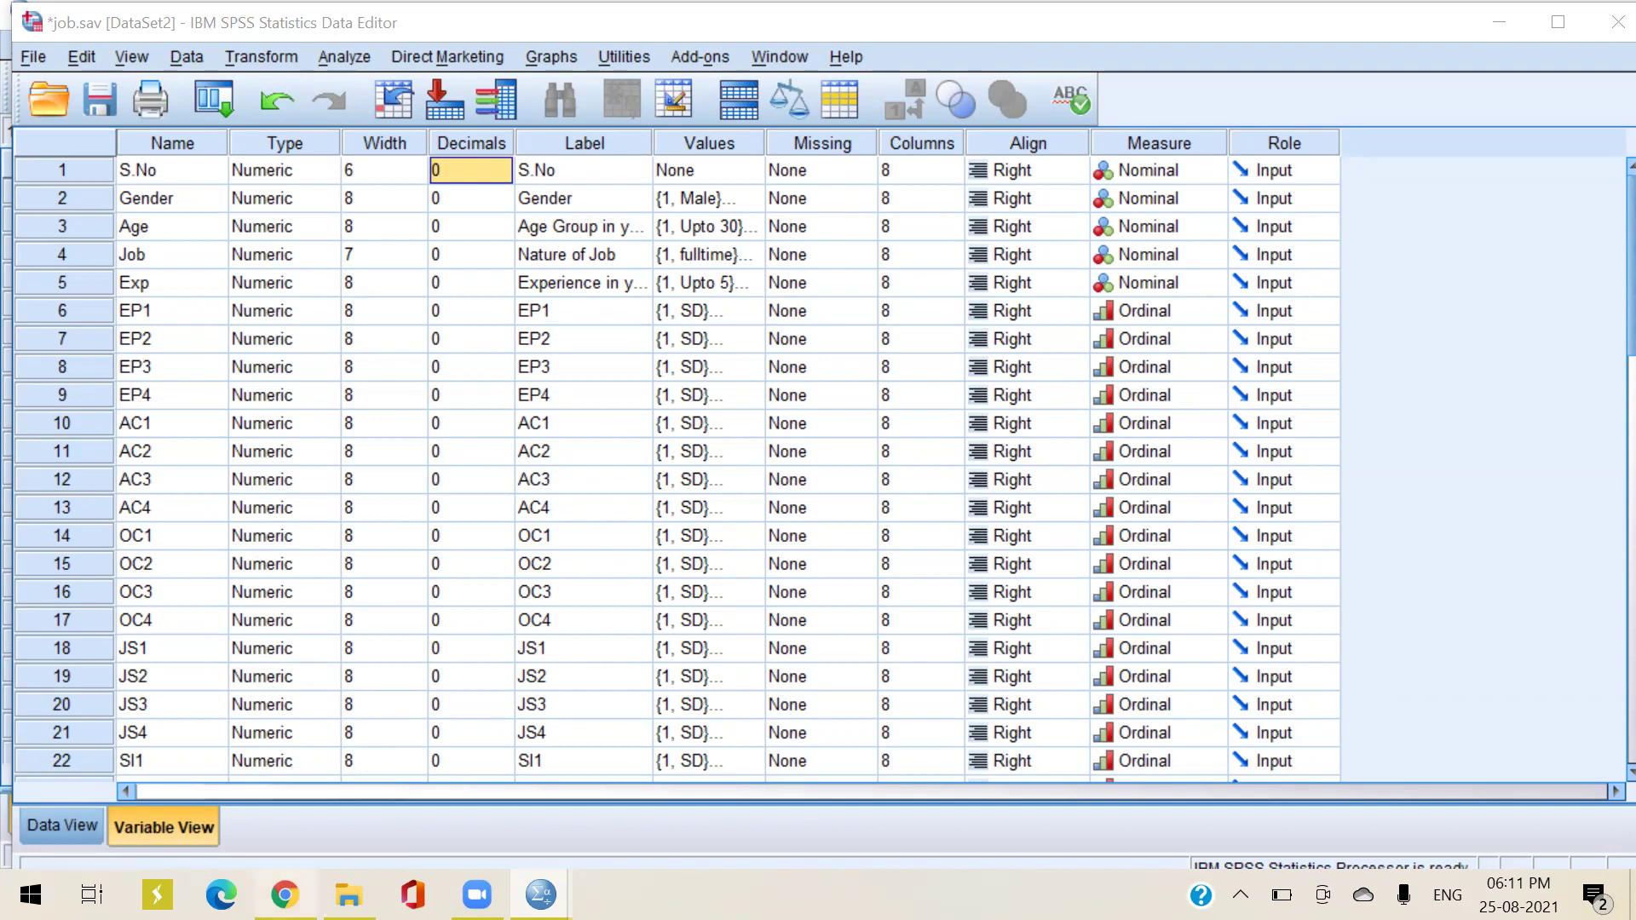
Close the job.sav dataset without saving its changes
{"action": "mouse_move", "coordinate": [348, 895]}
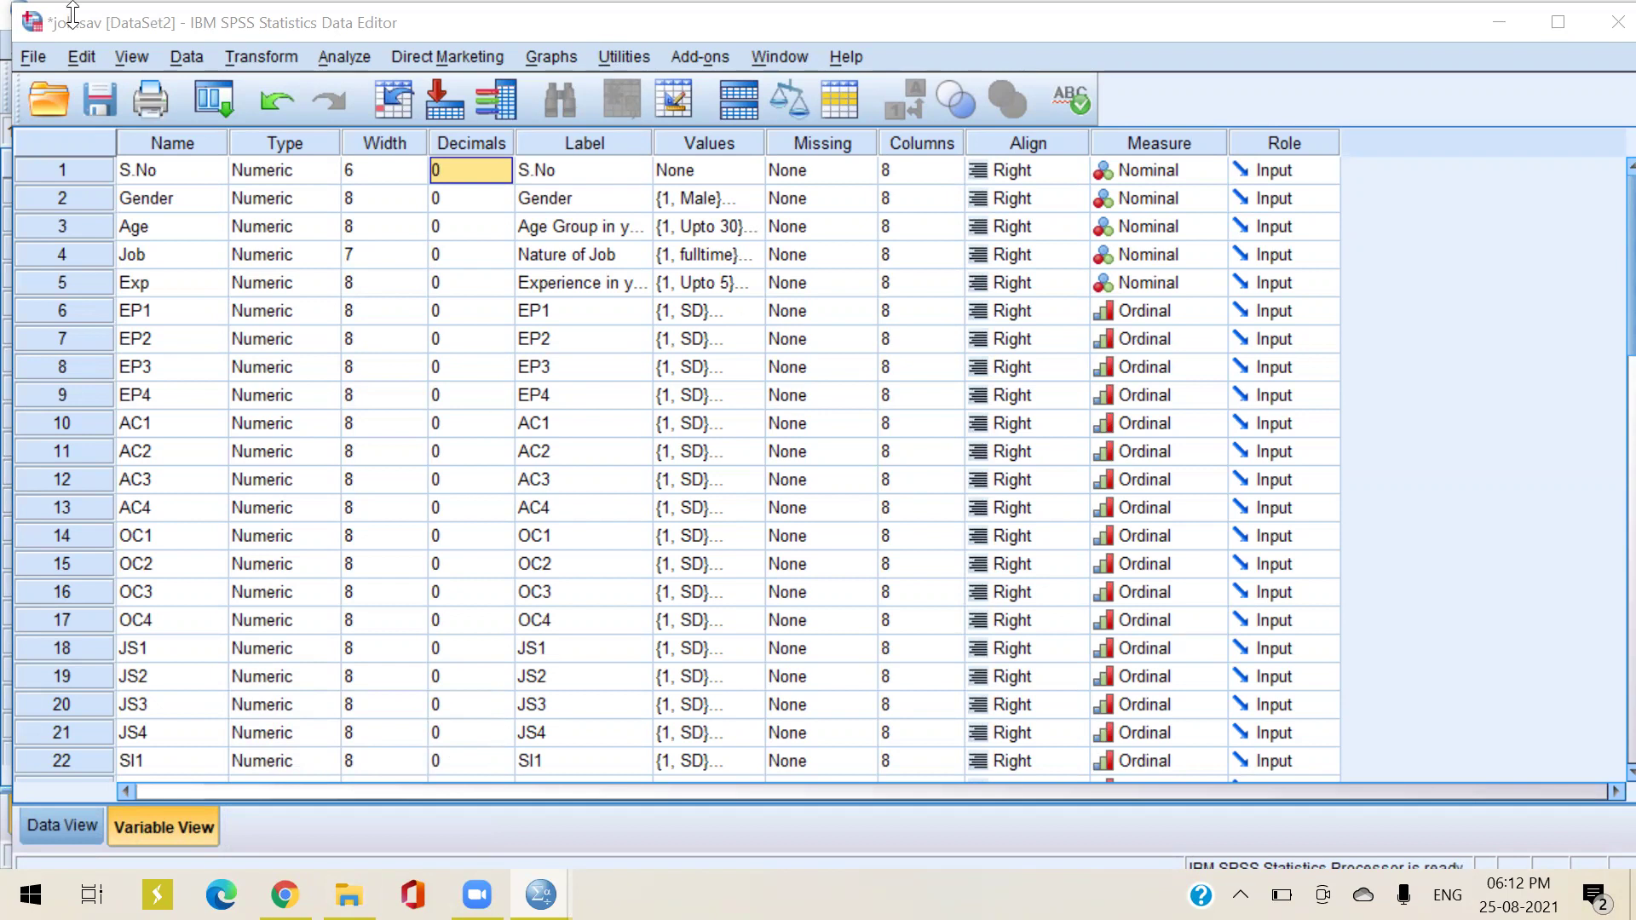
{"action": "left_click", "coordinate": [1599, 26]}
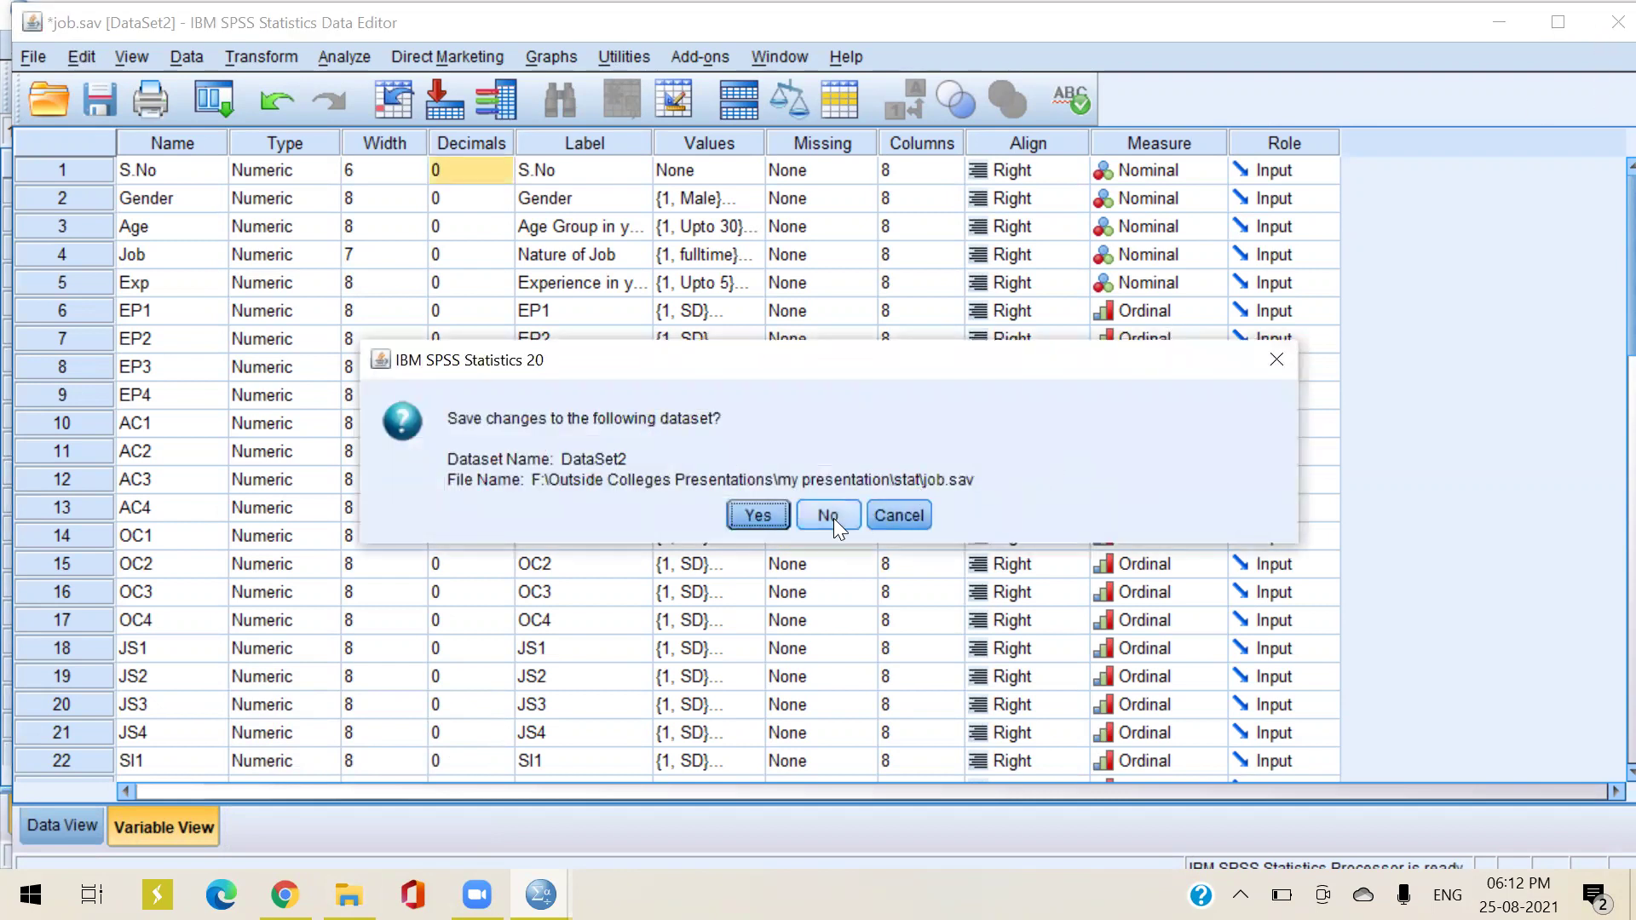
{"action": "left_click", "coordinate": [828, 516]}
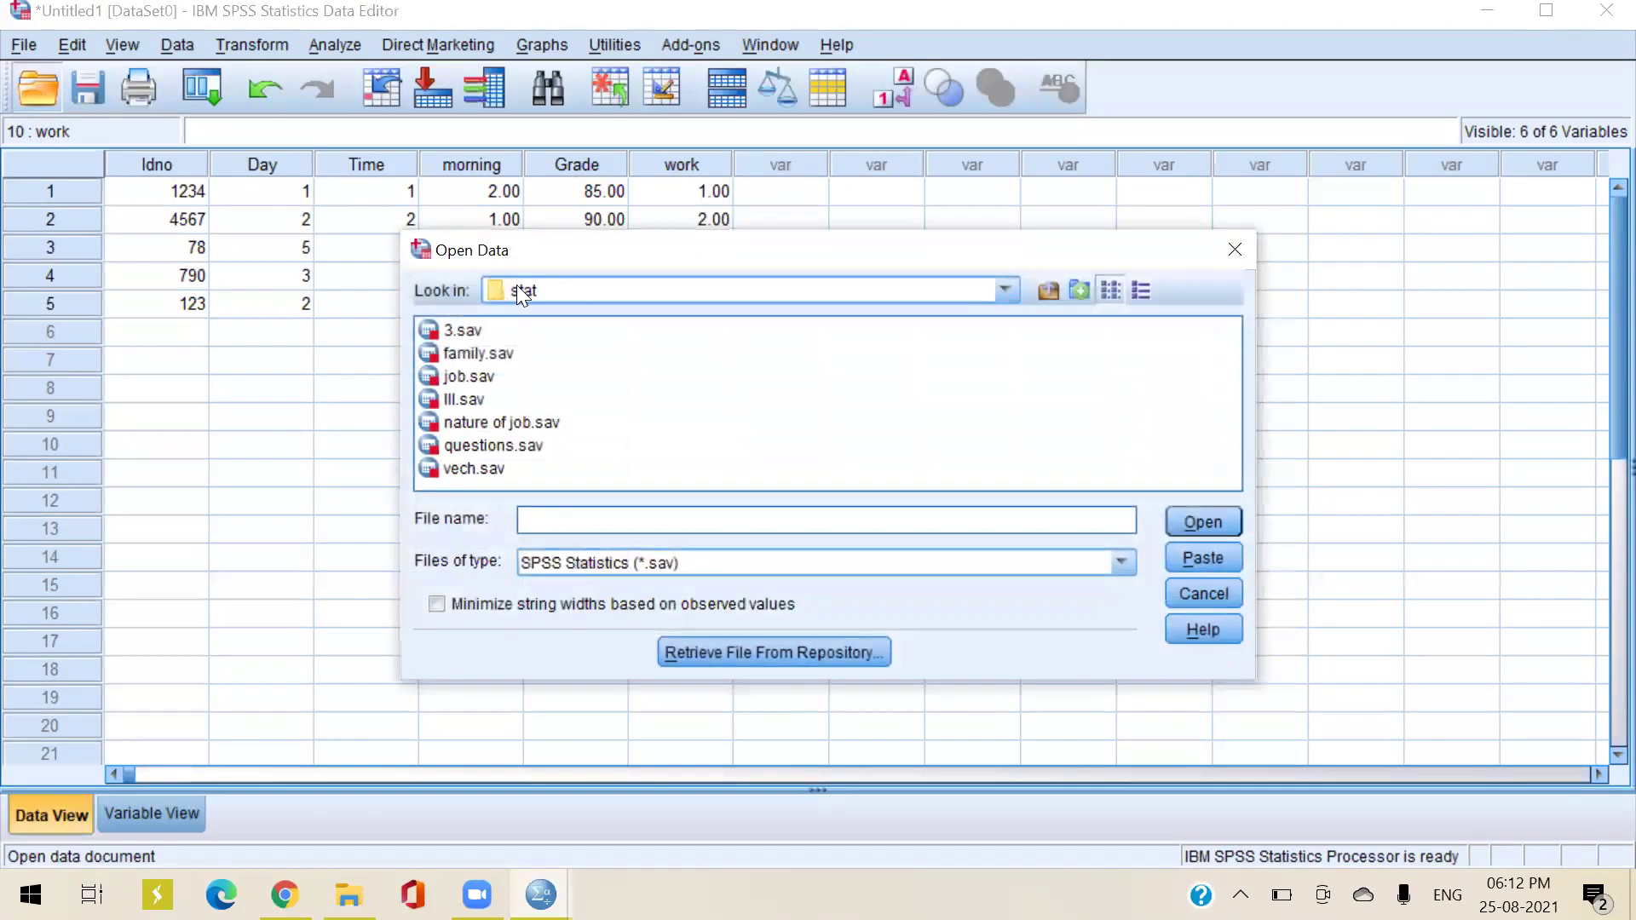
Start opening a data file and browse to the Program Files (x86) folder on the Windows (C:) drive
{"action": "left_click", "coordinate": [1007, 291]}
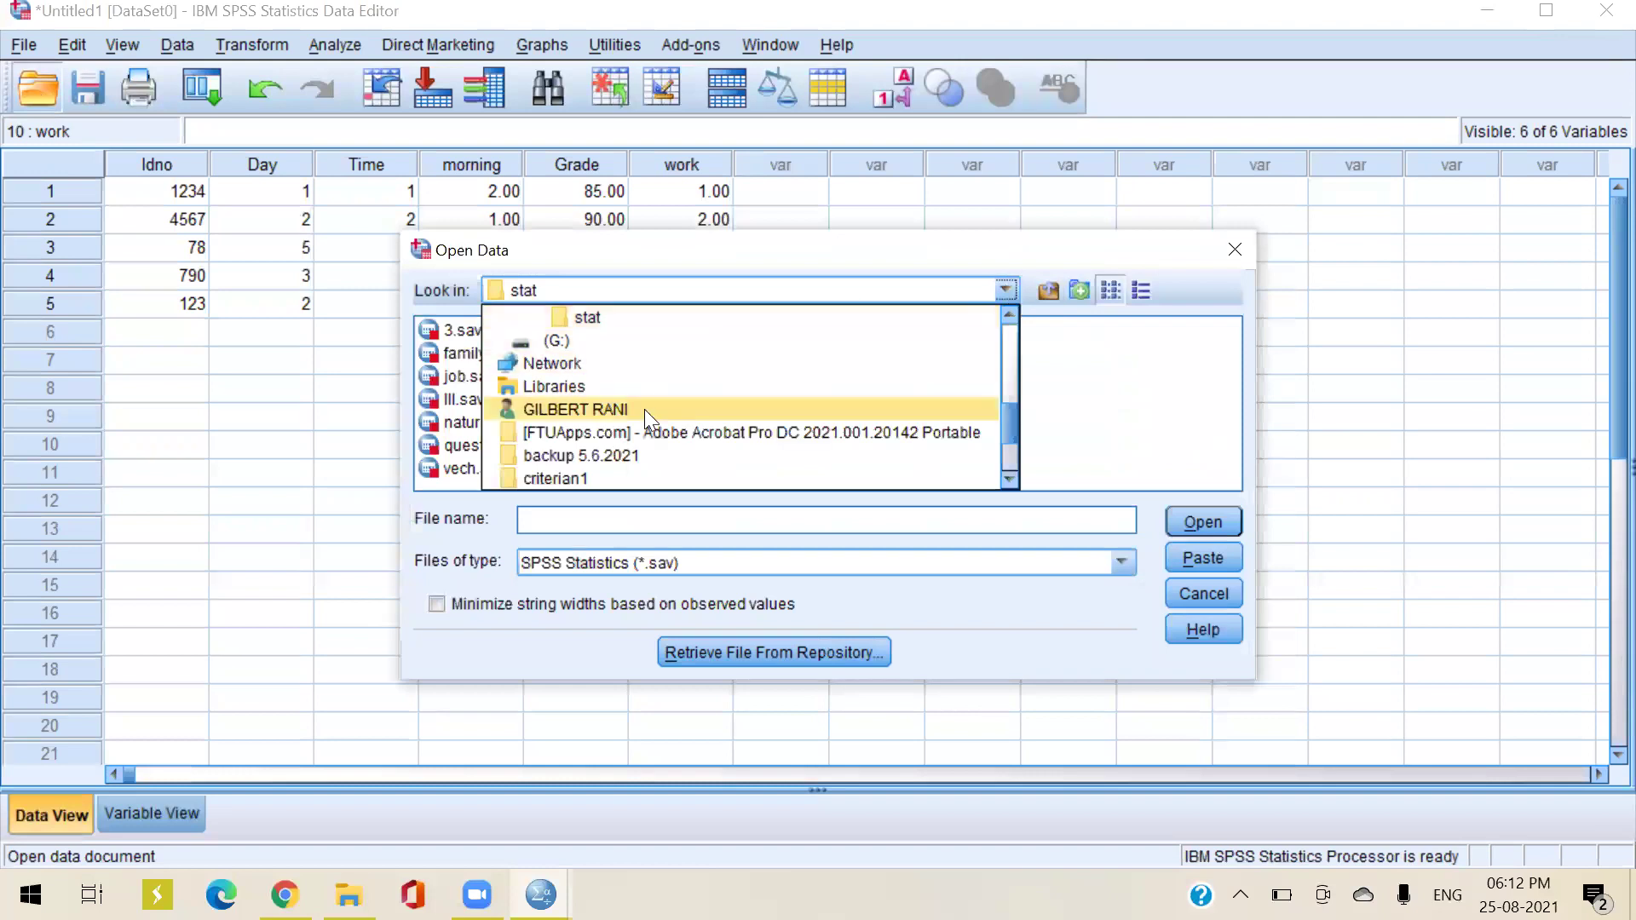
{"action": "scroll", "coordinate": [651, 420], "scroll_direction": "down", "scroll_amount": 2}
{"action": "scroll", "coordinate": [645, 412], "scroll_direction": "up", "scroll_amount": 3}
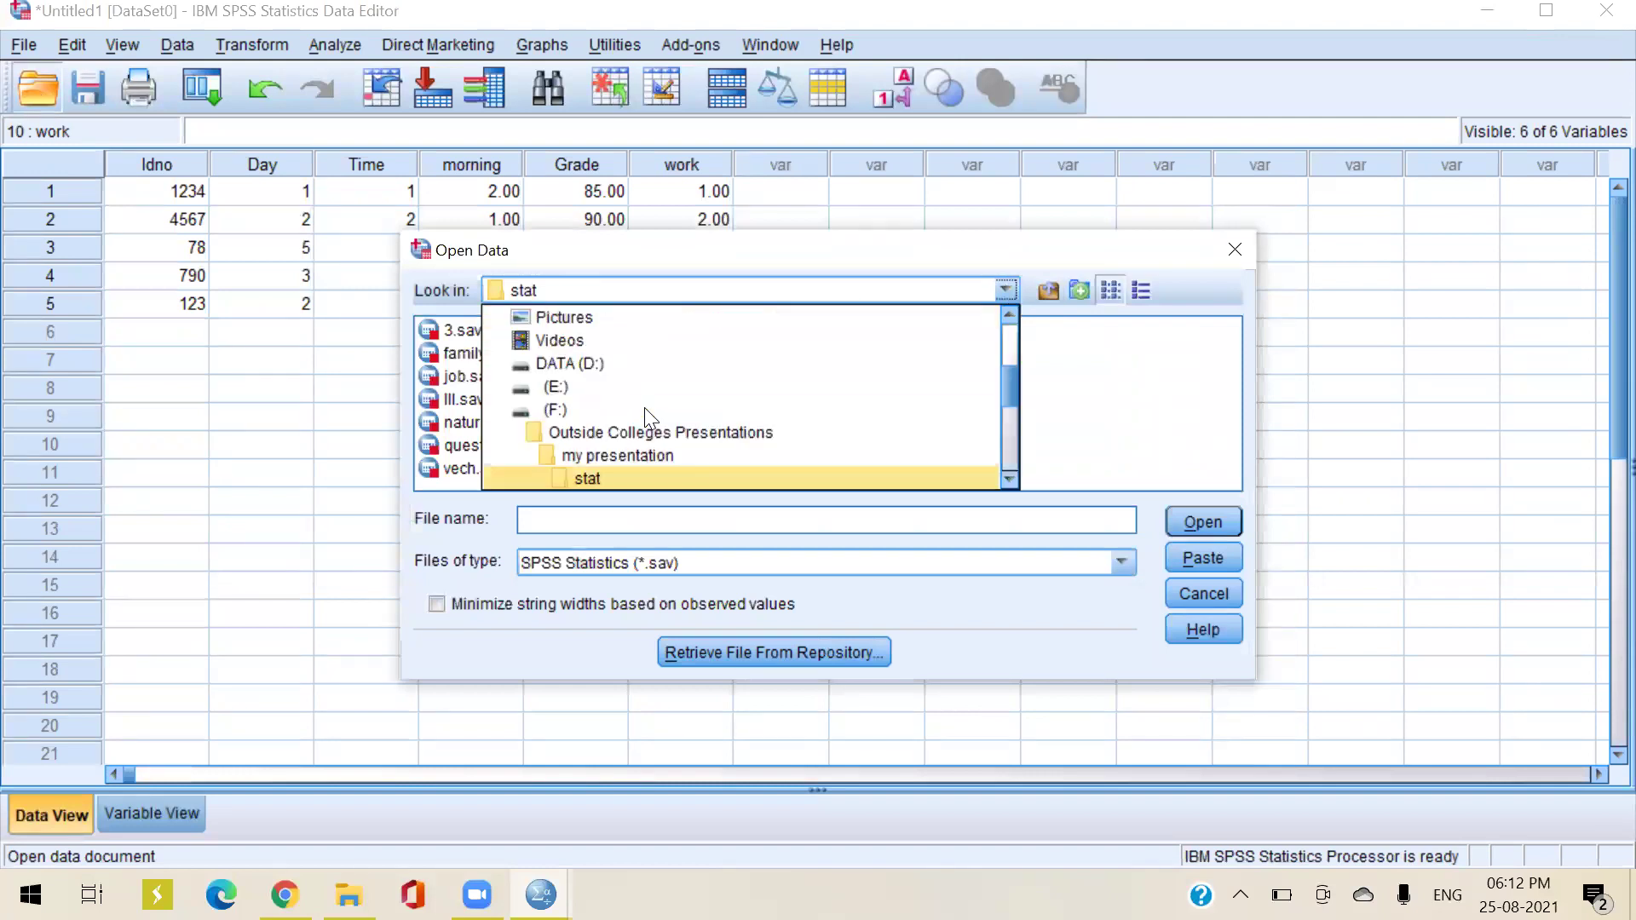
{"action": "scroll", "coordinate": [668, 409], "scroll_direction": "up", "scroll_amount": 3}
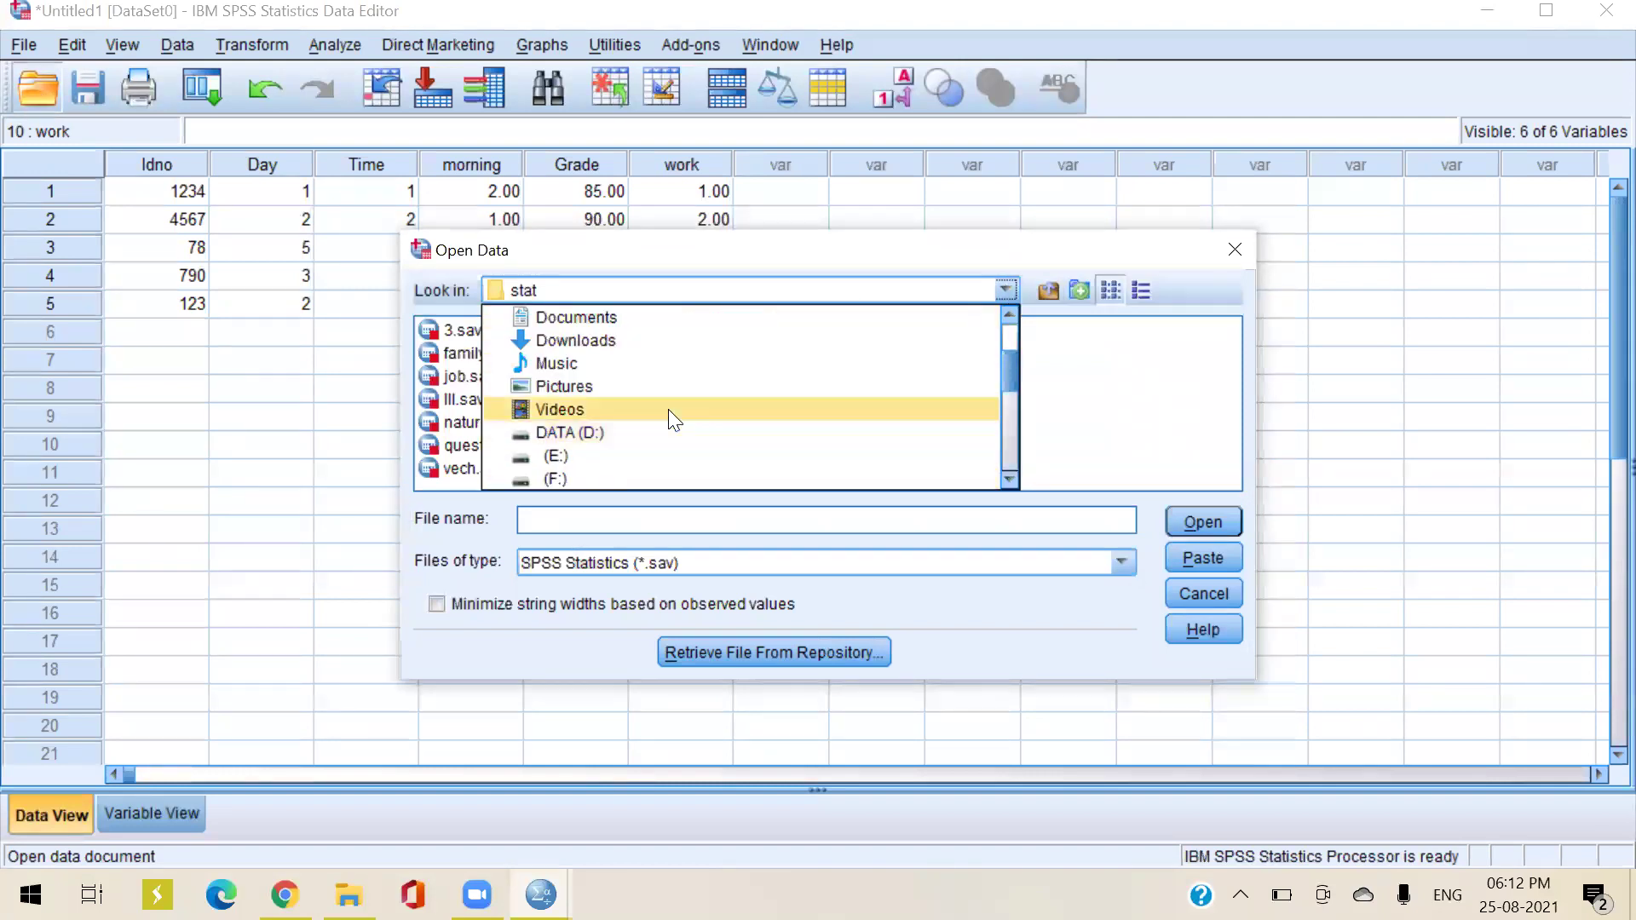
{"action": "left_click", "coordinate": [643, 365]}
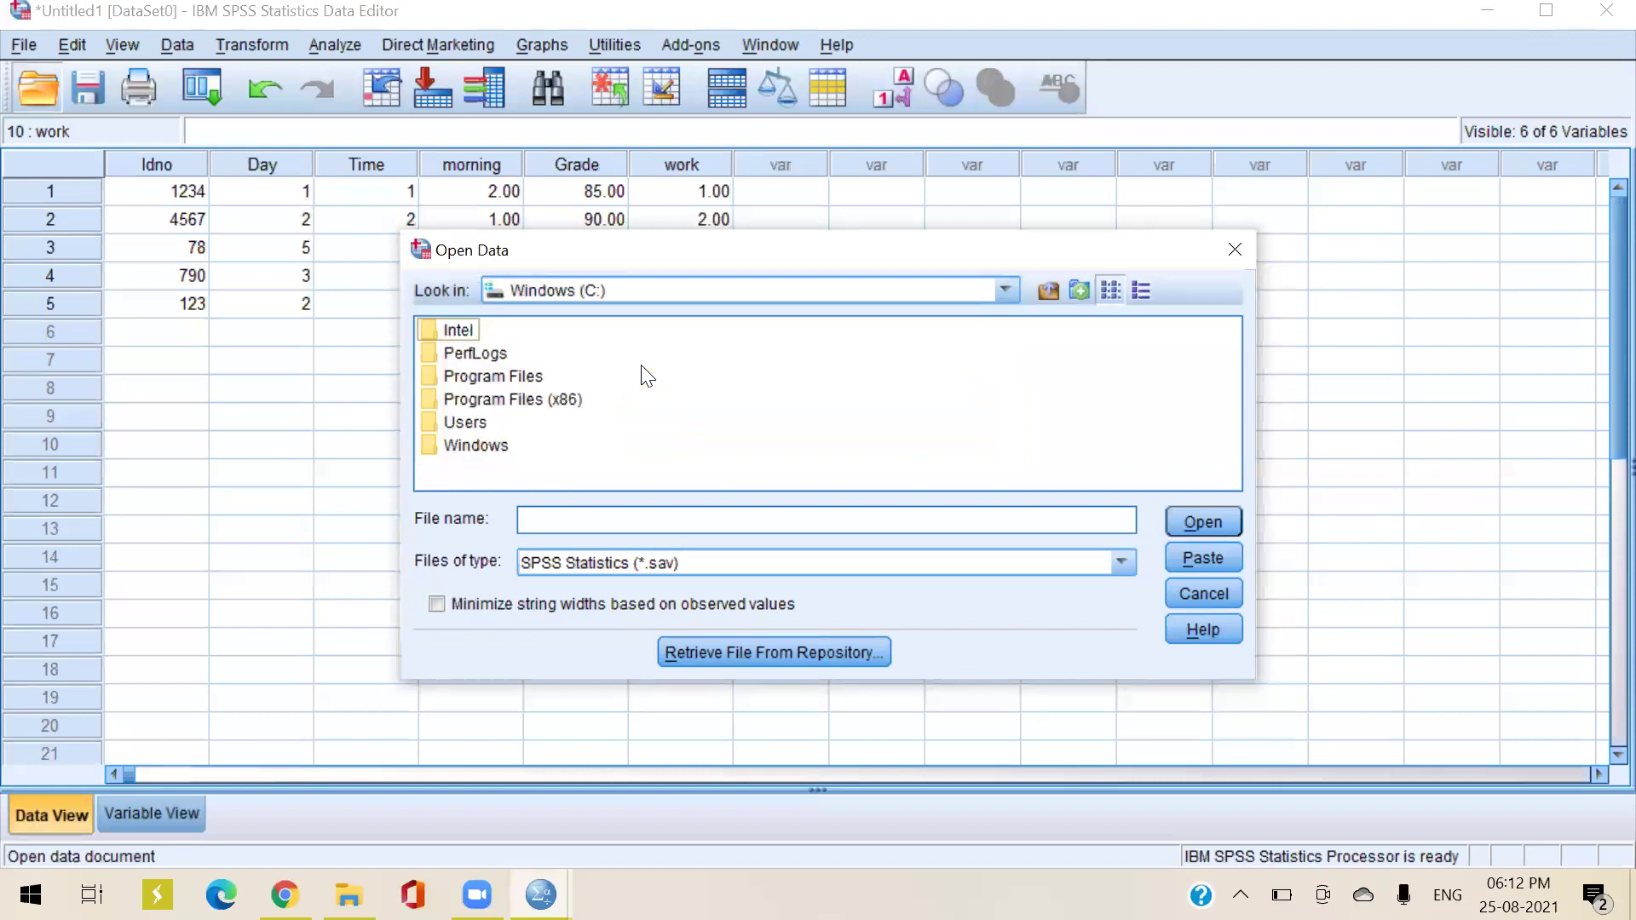
{"action": "left_click", "coordinate": [564, 399]}
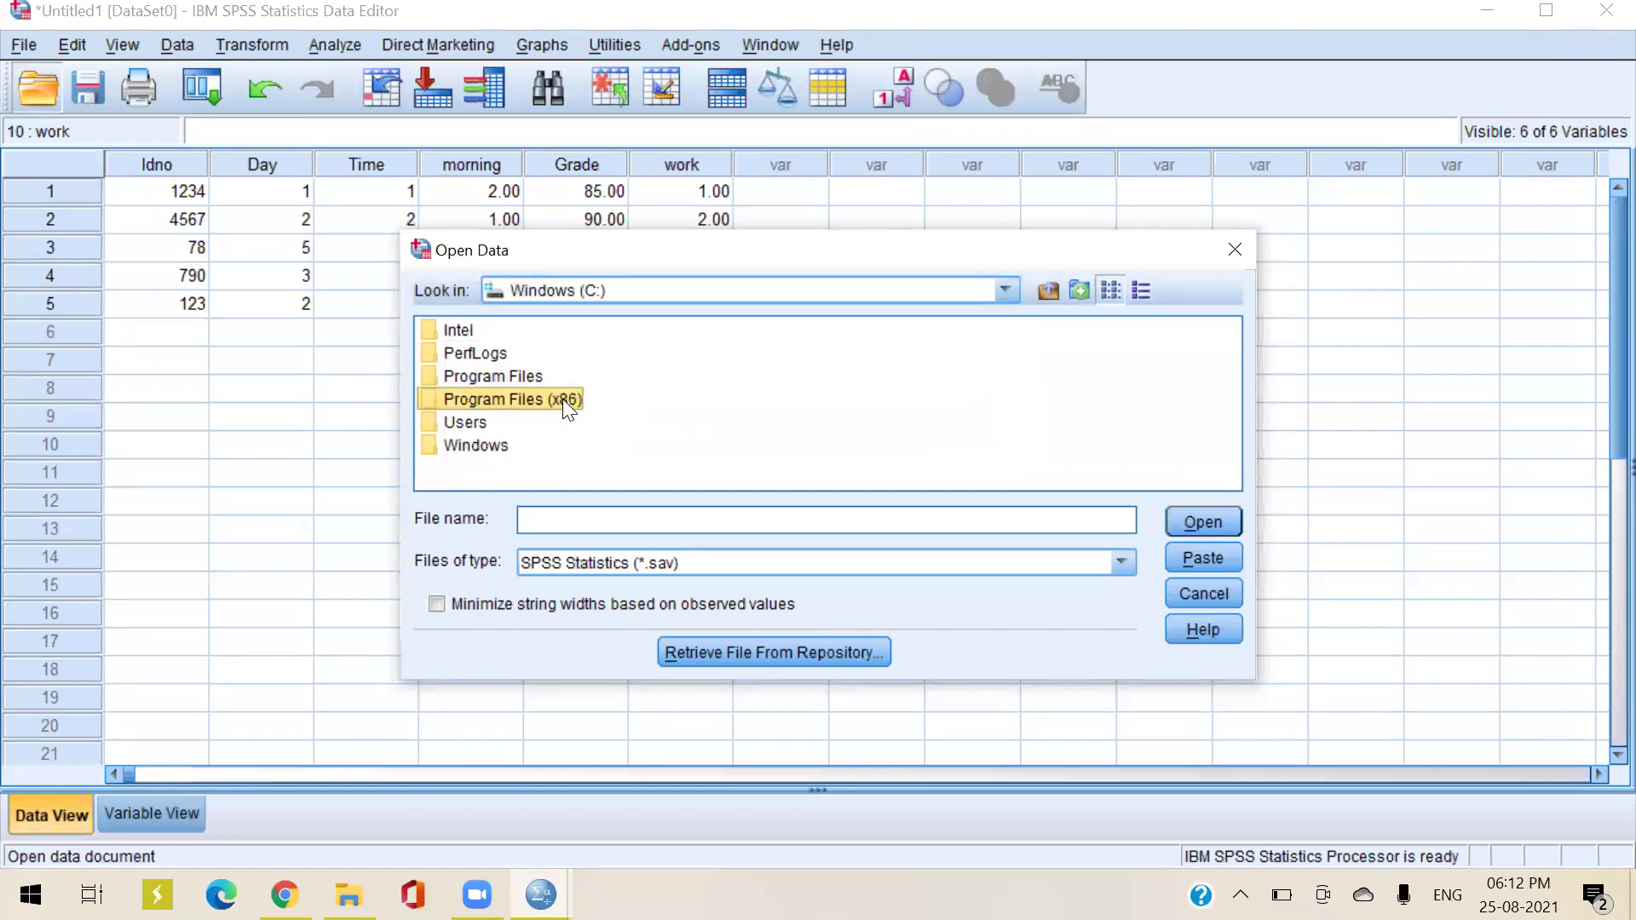
{"action": "double_click", "coordinate": [564, 400]}
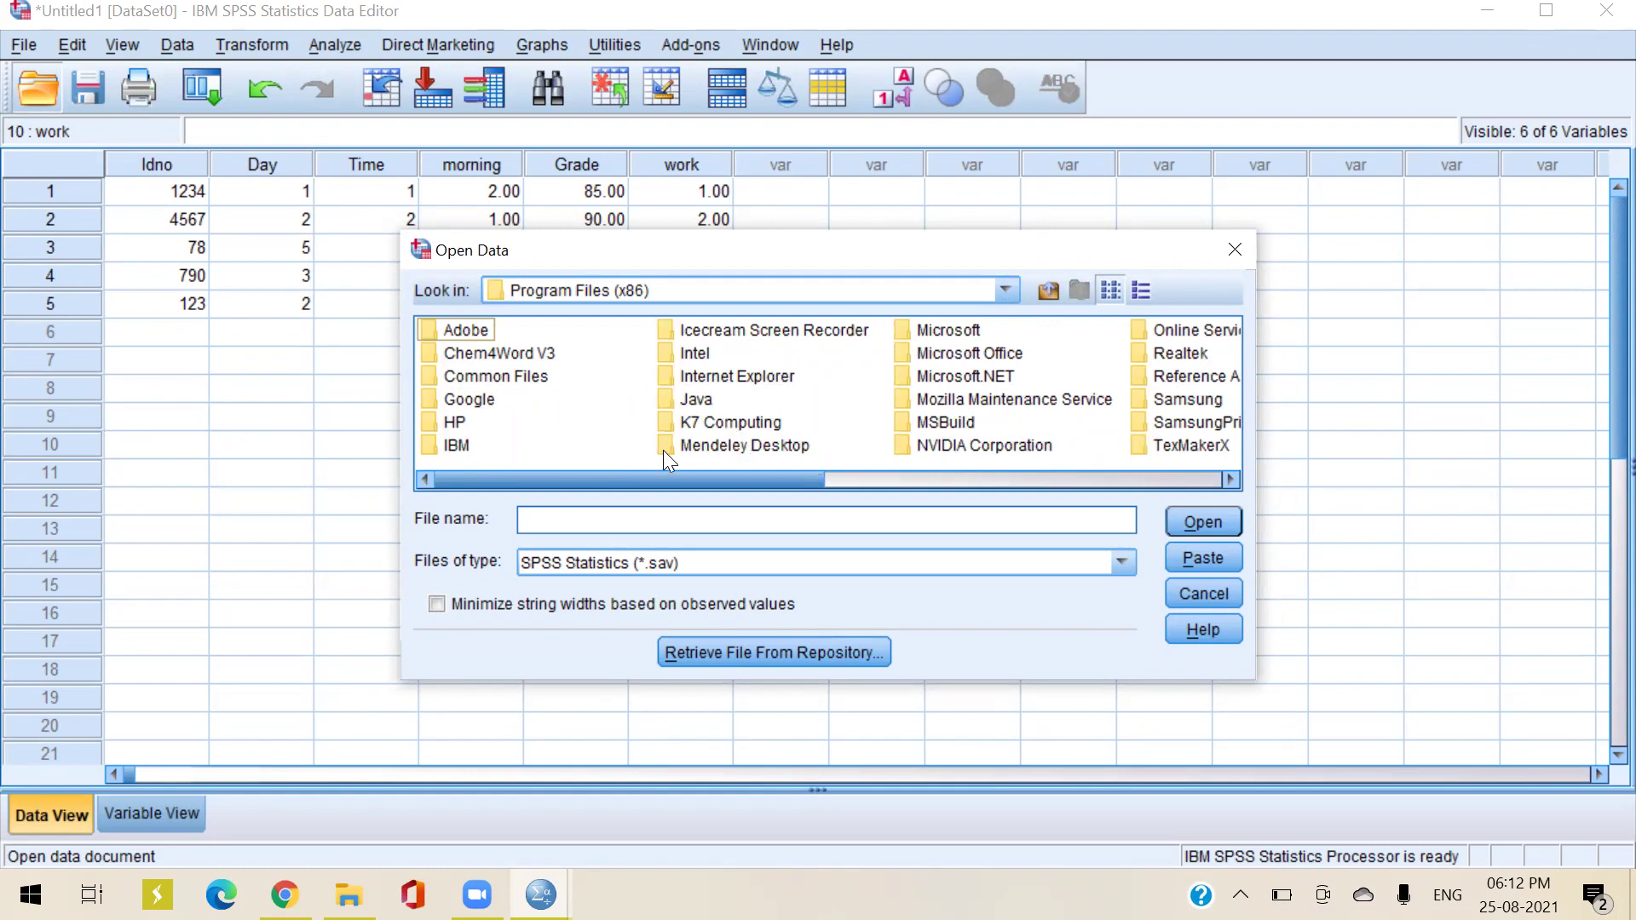
{"action": "left_click_drag", "start_coordinate": [646, 475], "coordinate": [611, 477]}
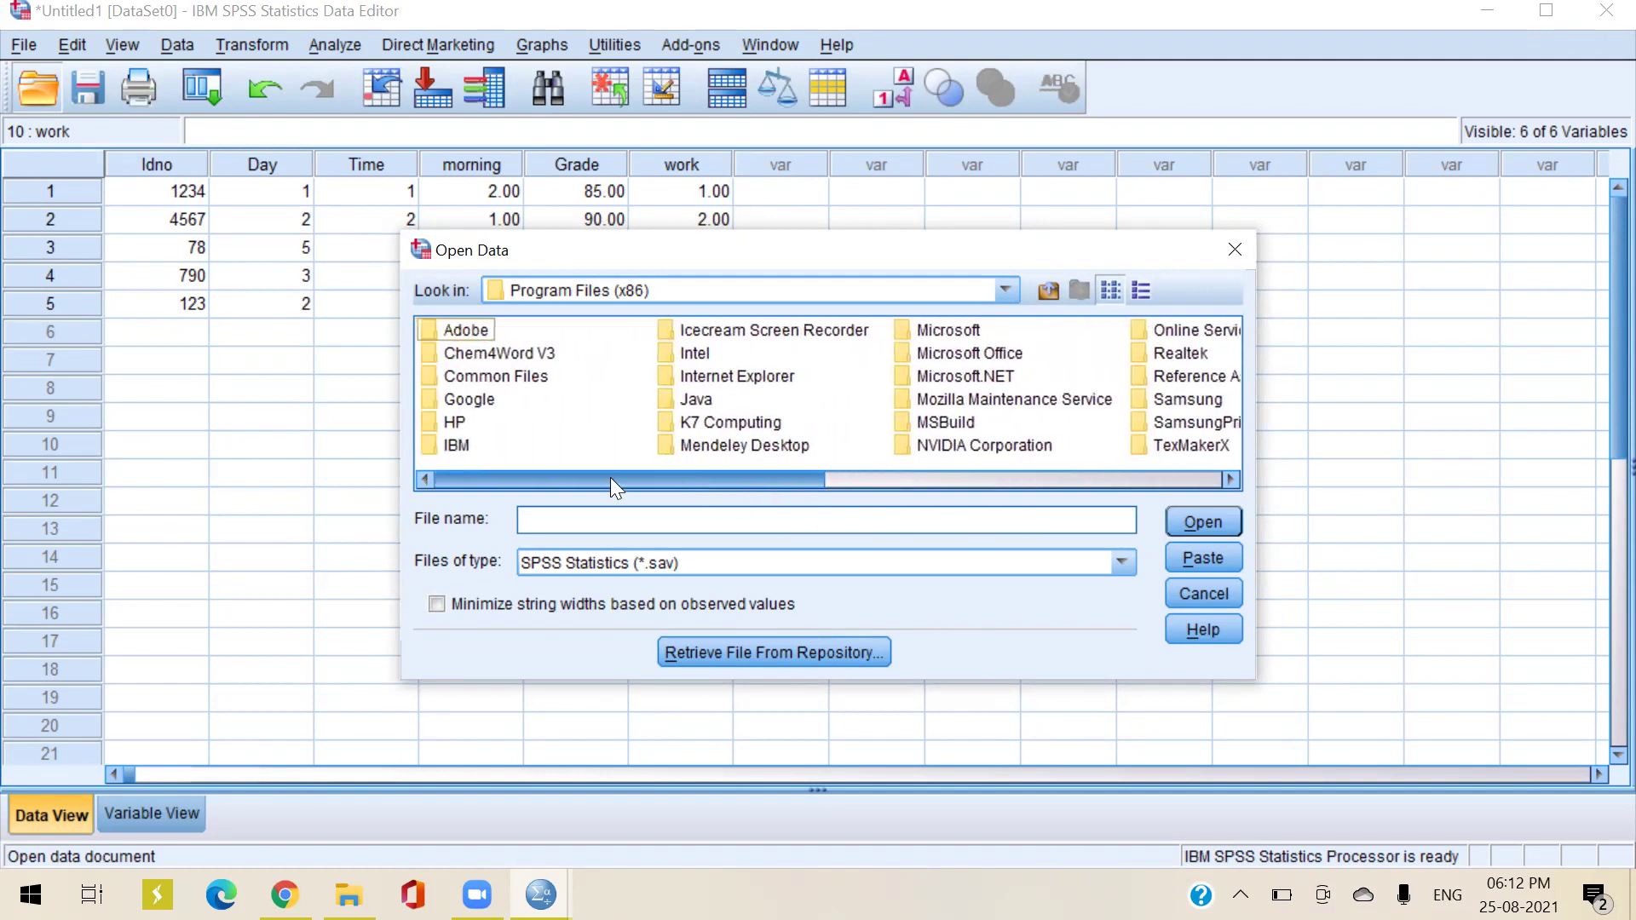
Open the sample dataset car_sales.sav from the IBM\SPSS\Statistics\20\Samples\English folder
{"action": "double_click", "coordinate": [453, 447]}
{"action": "double_click", "coordinate": [448, 333]}
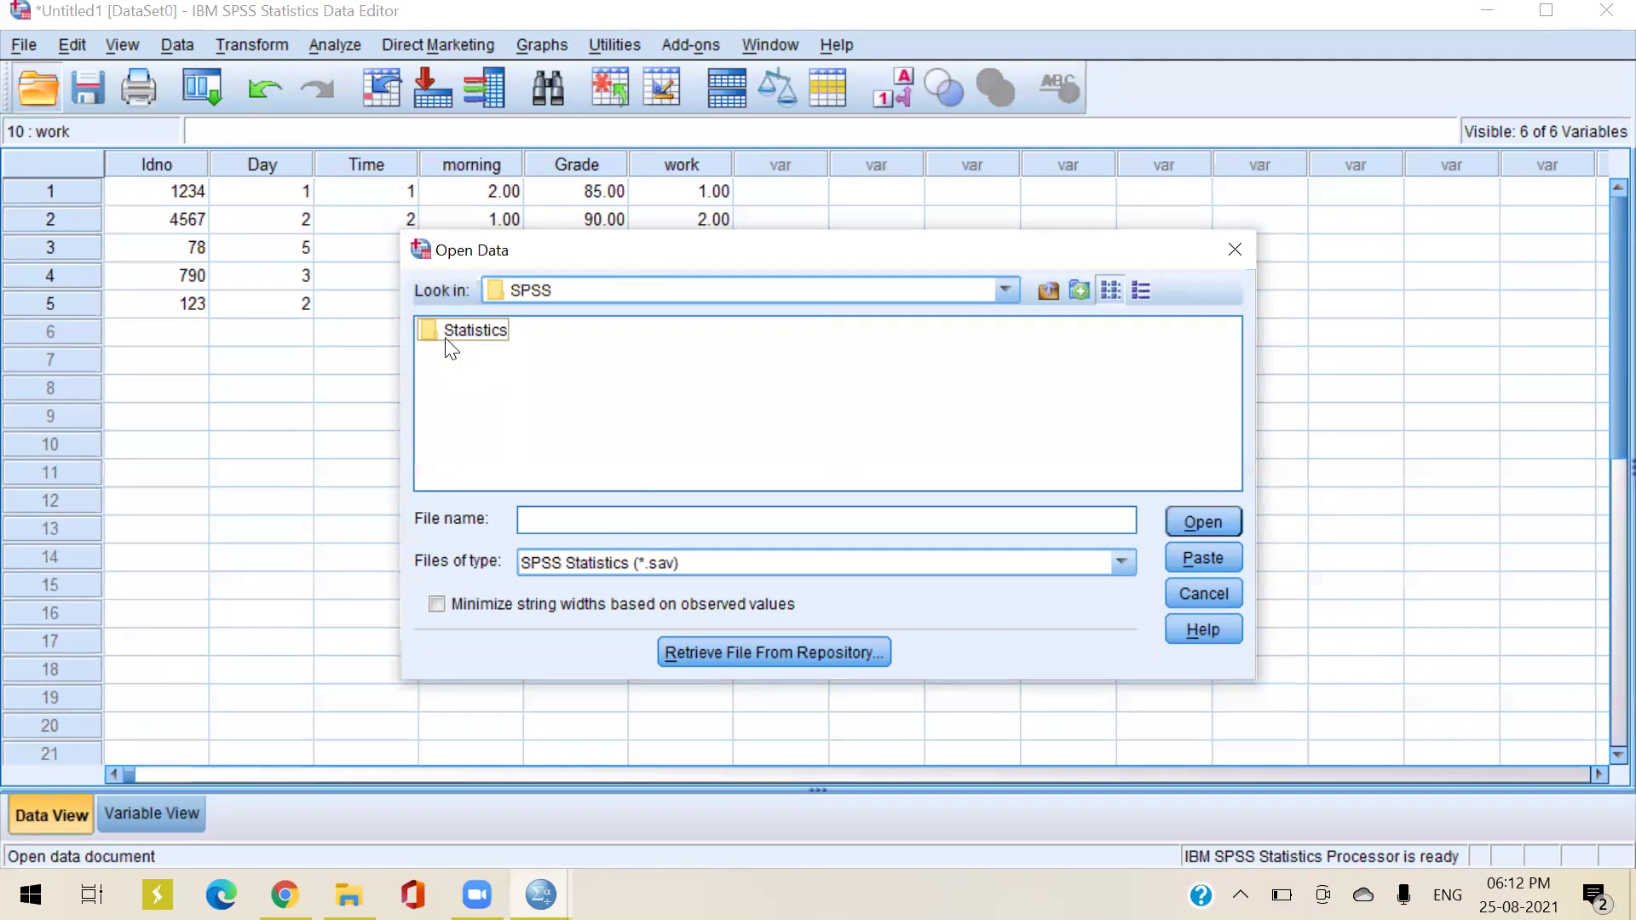
{"action": "double_click", "coordinate": [449, 346]}
{"action": "double_click", "coordinate": [448, 333]}
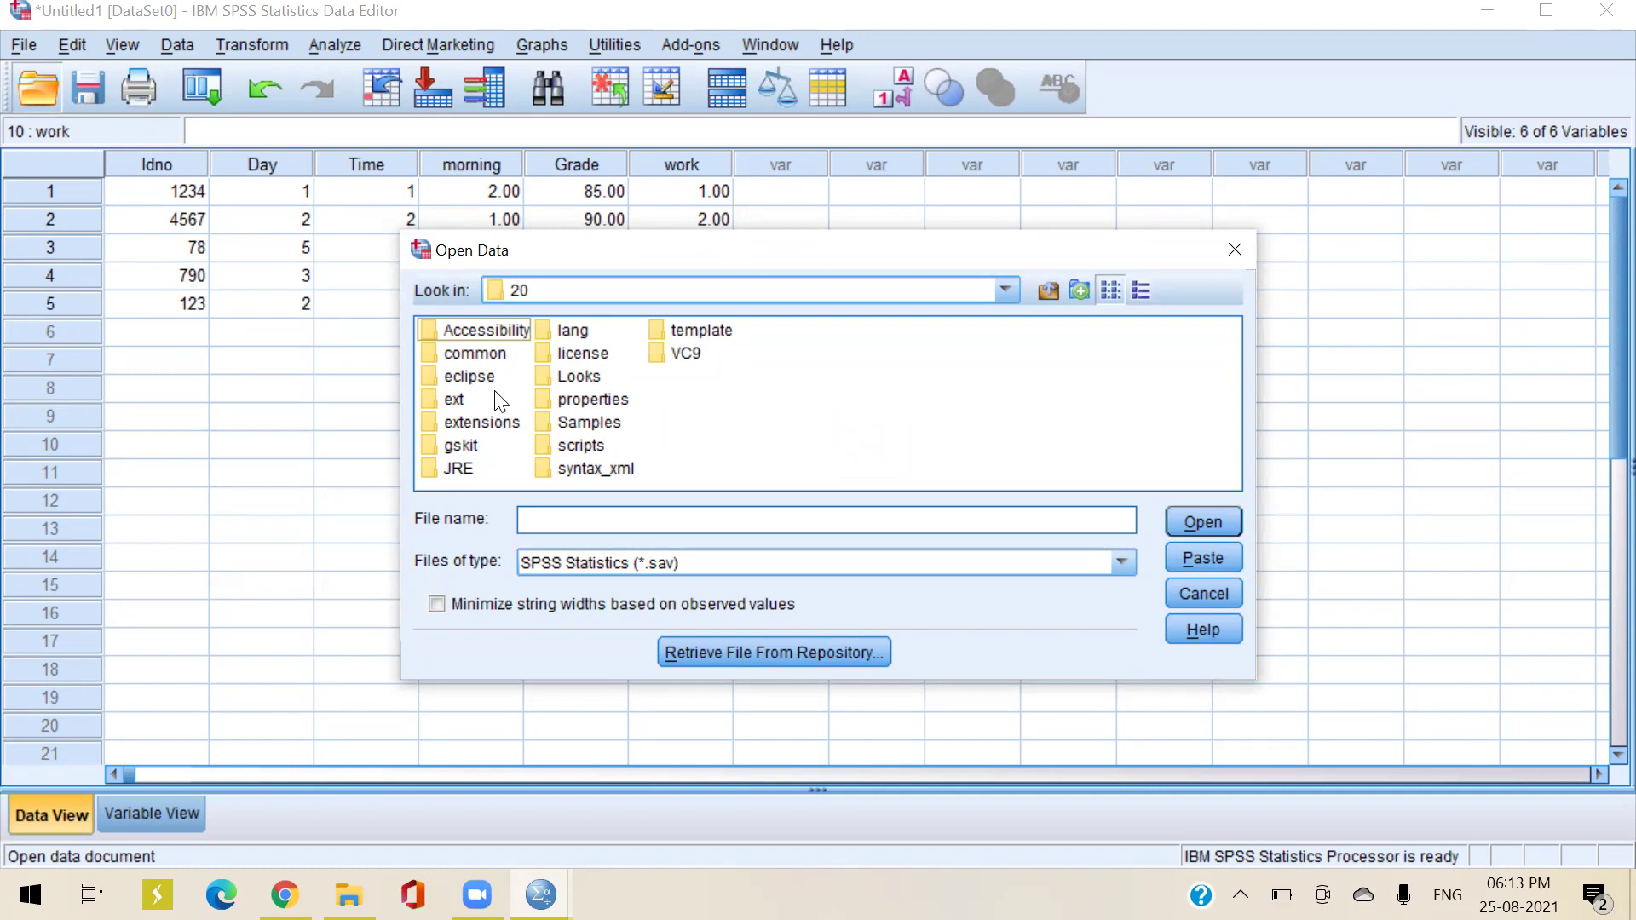
{"action": "double_click", "coordinate": [590, 421]}
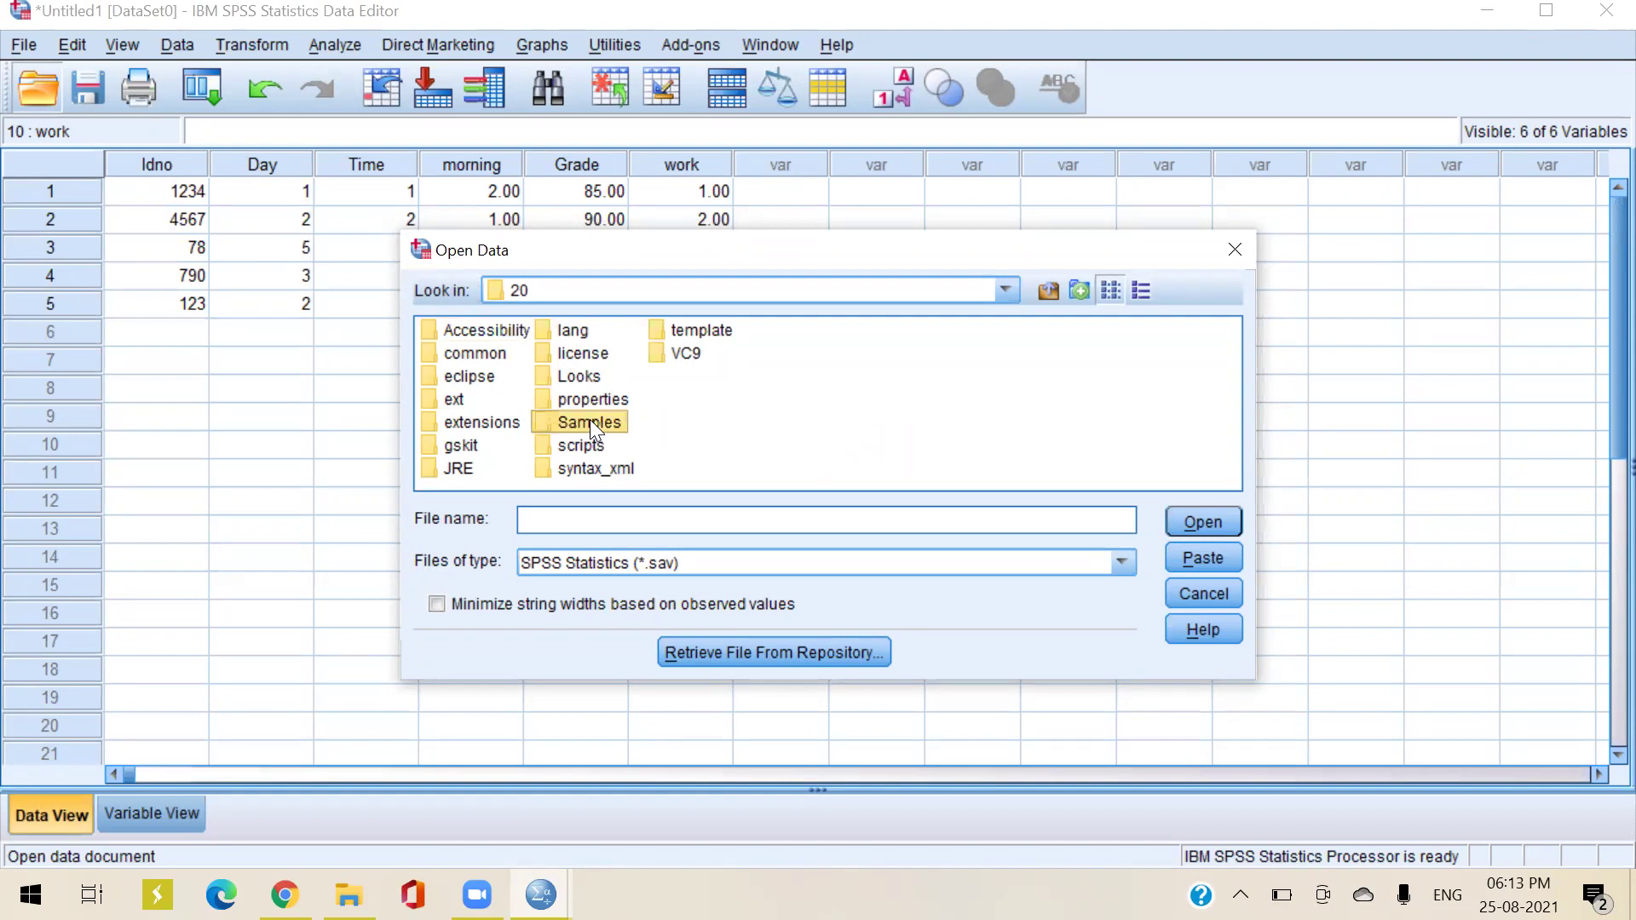
{"action": "double_click", "coordinate": [484, 329]}
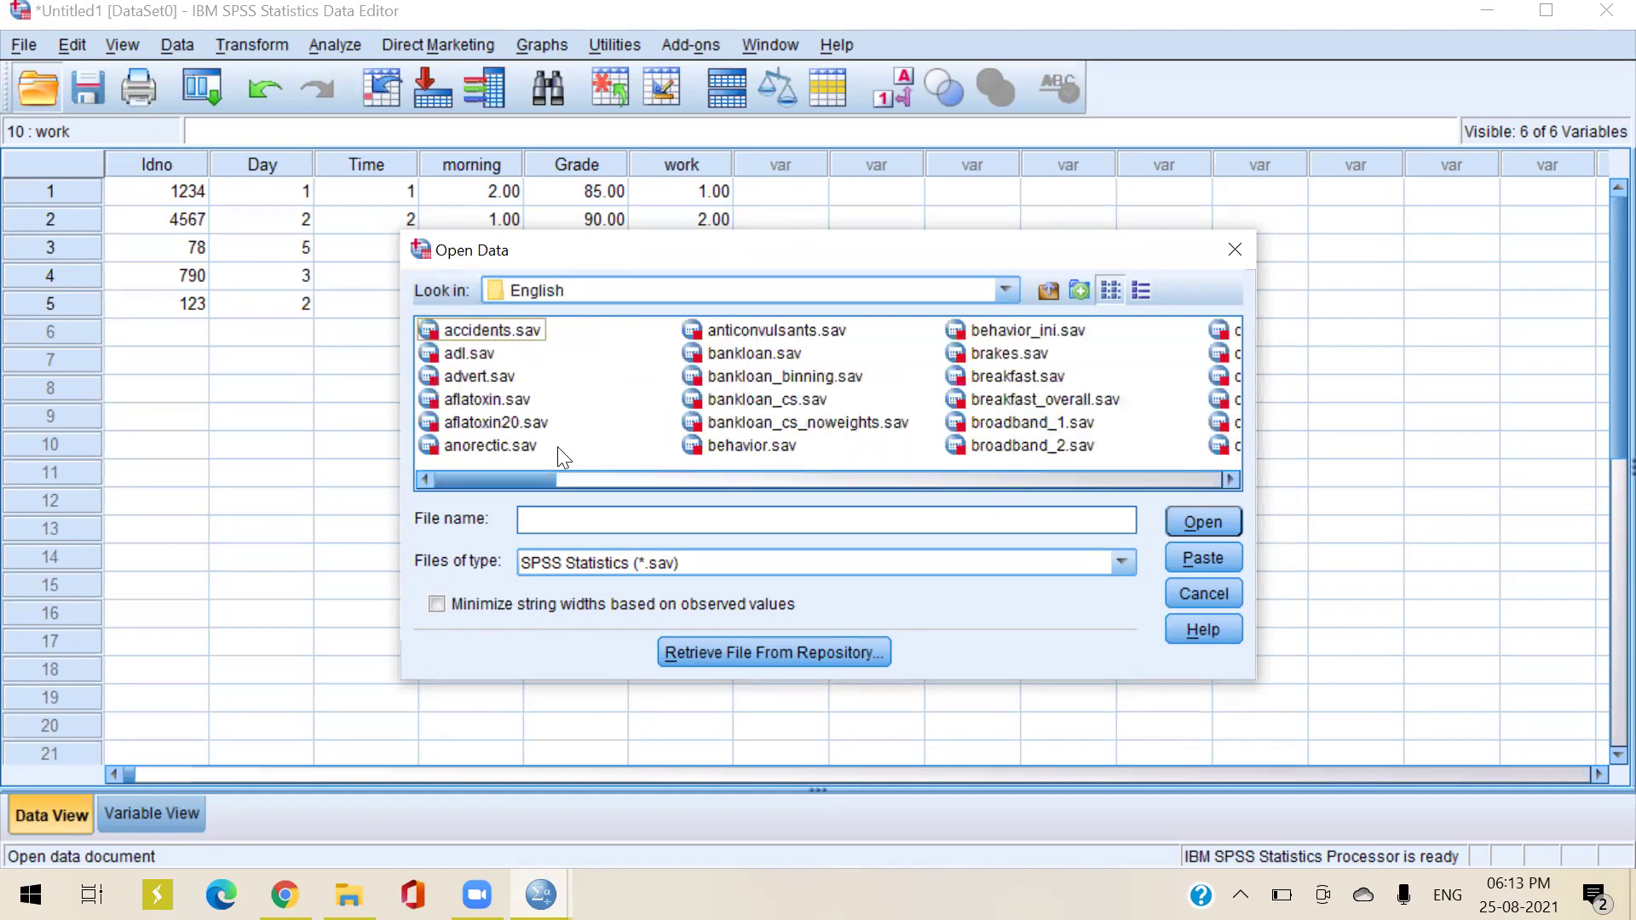
{"action": "left_click_drag", "start_coordinate": [514, 479], "coordinate": [604, 478]}
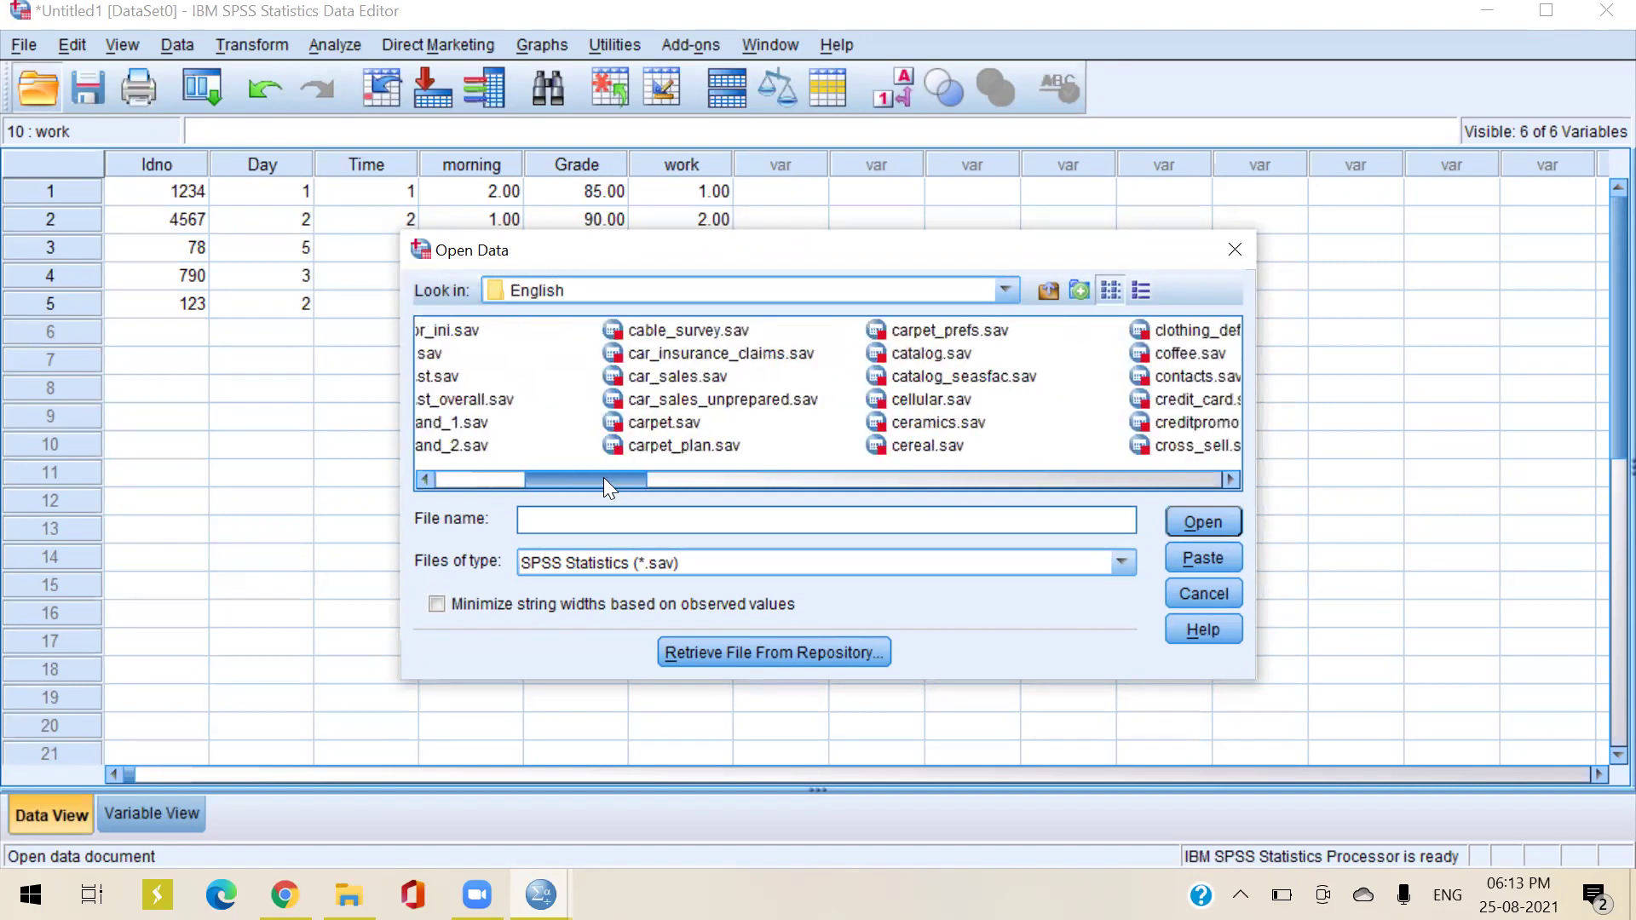
{"action": "double_click", "coordinate": [680, 375]}
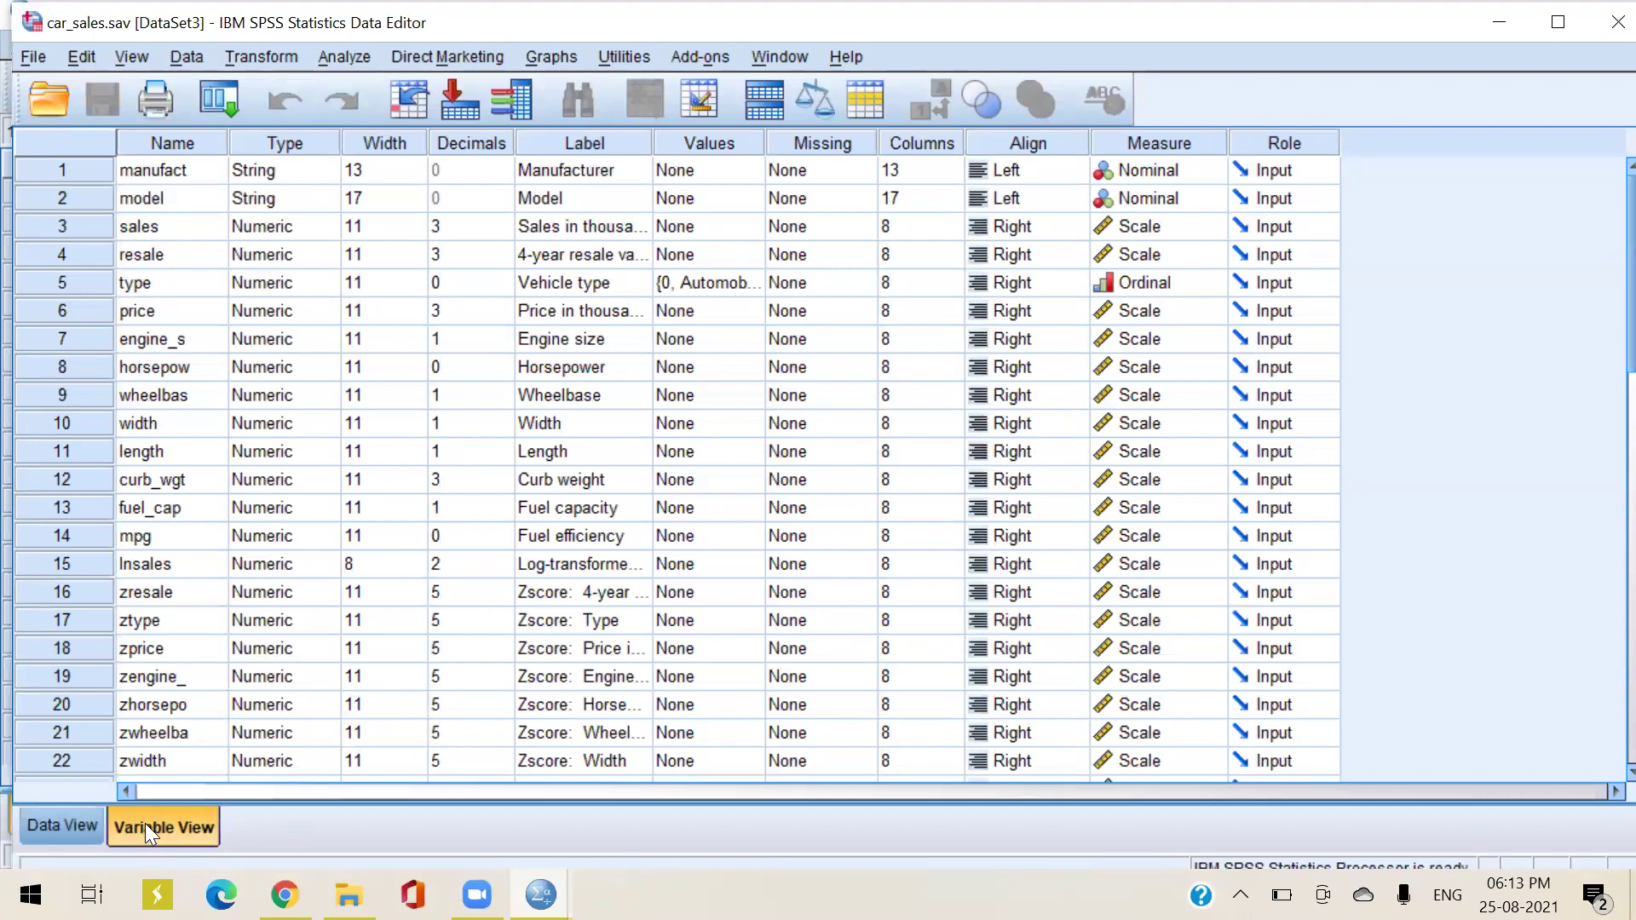
Compare the data rows of car_sales.sav with its variable definitions and return to the data rows
{"action": "left_click", "coordinate": [48, 828]}
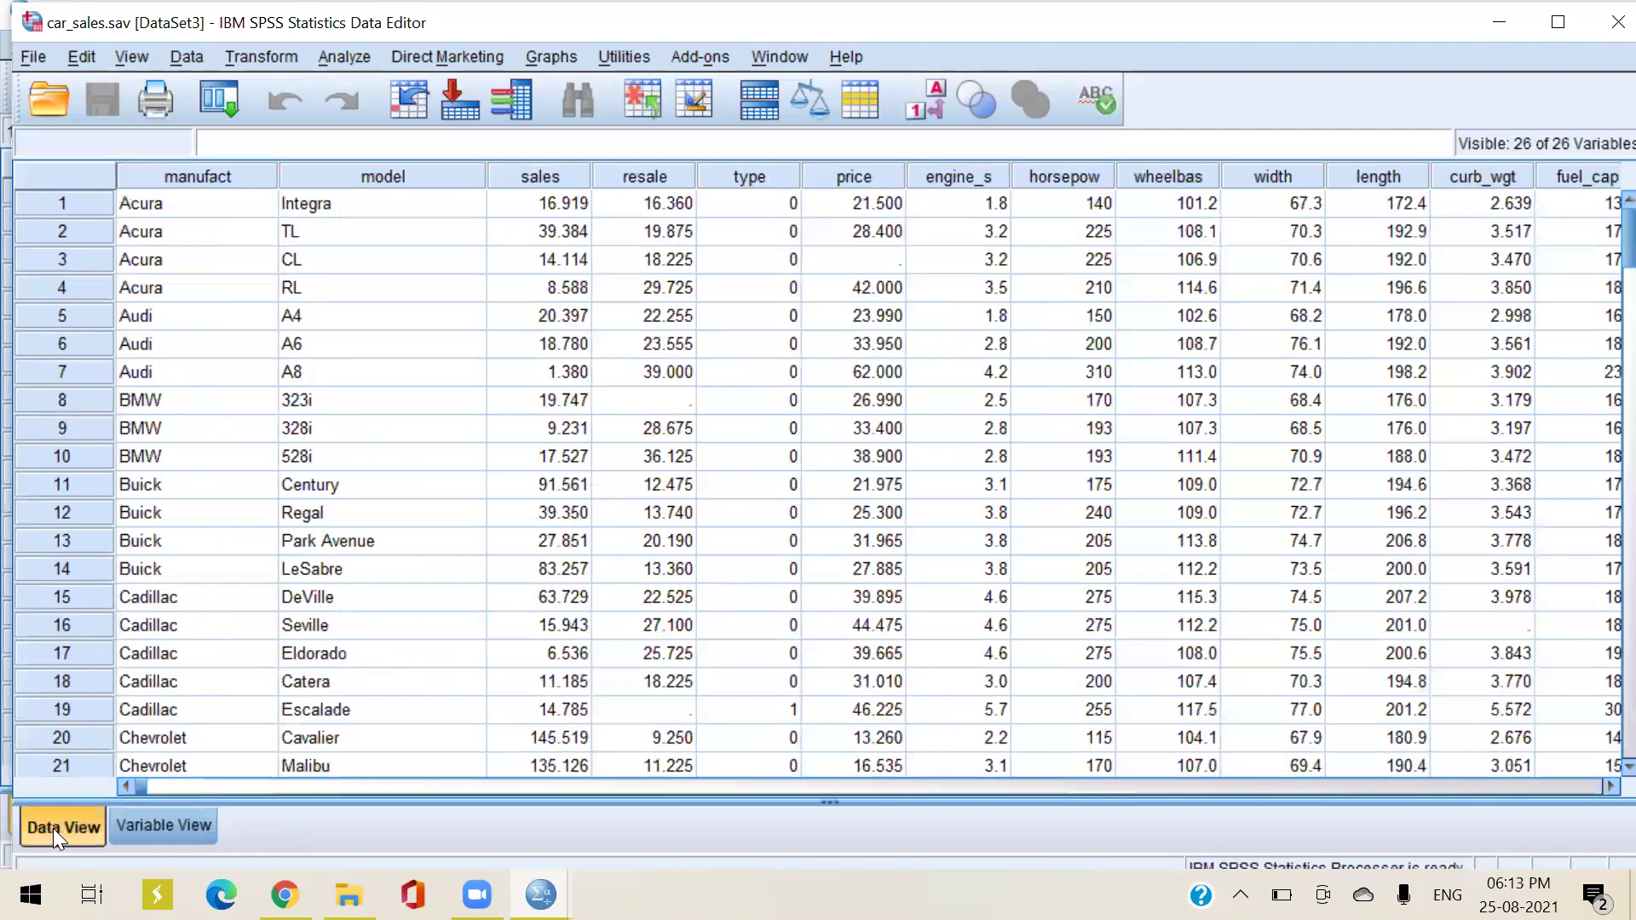
{"action": "left_click", "coordinate": [148, 824]}
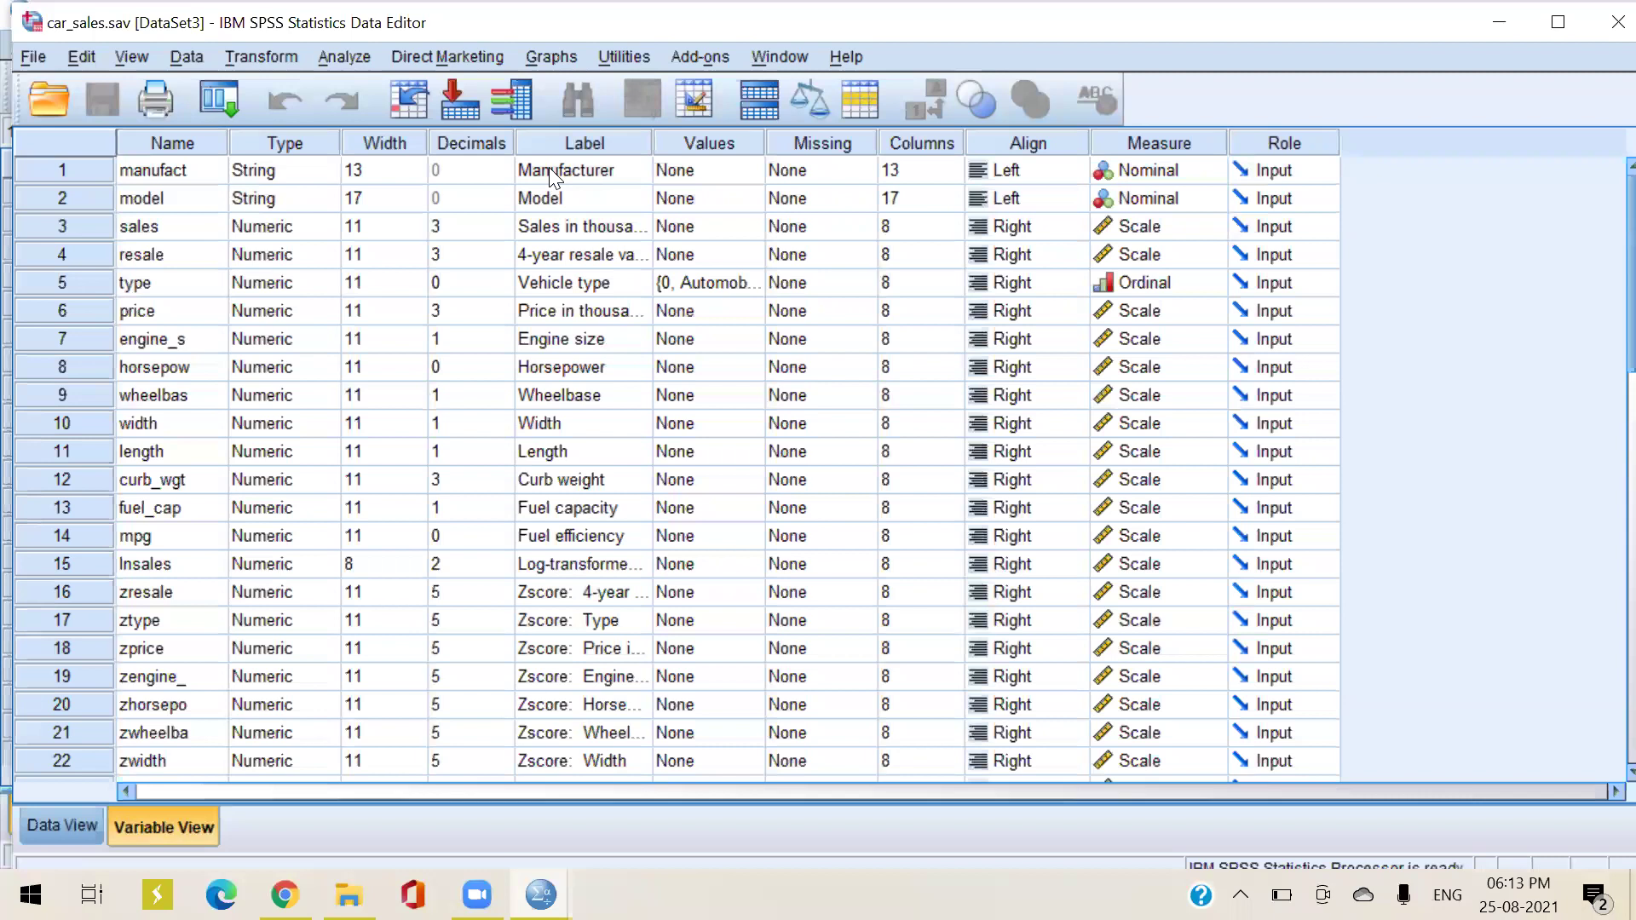
{"action": "left_click", "coordinate": [60, 825]}
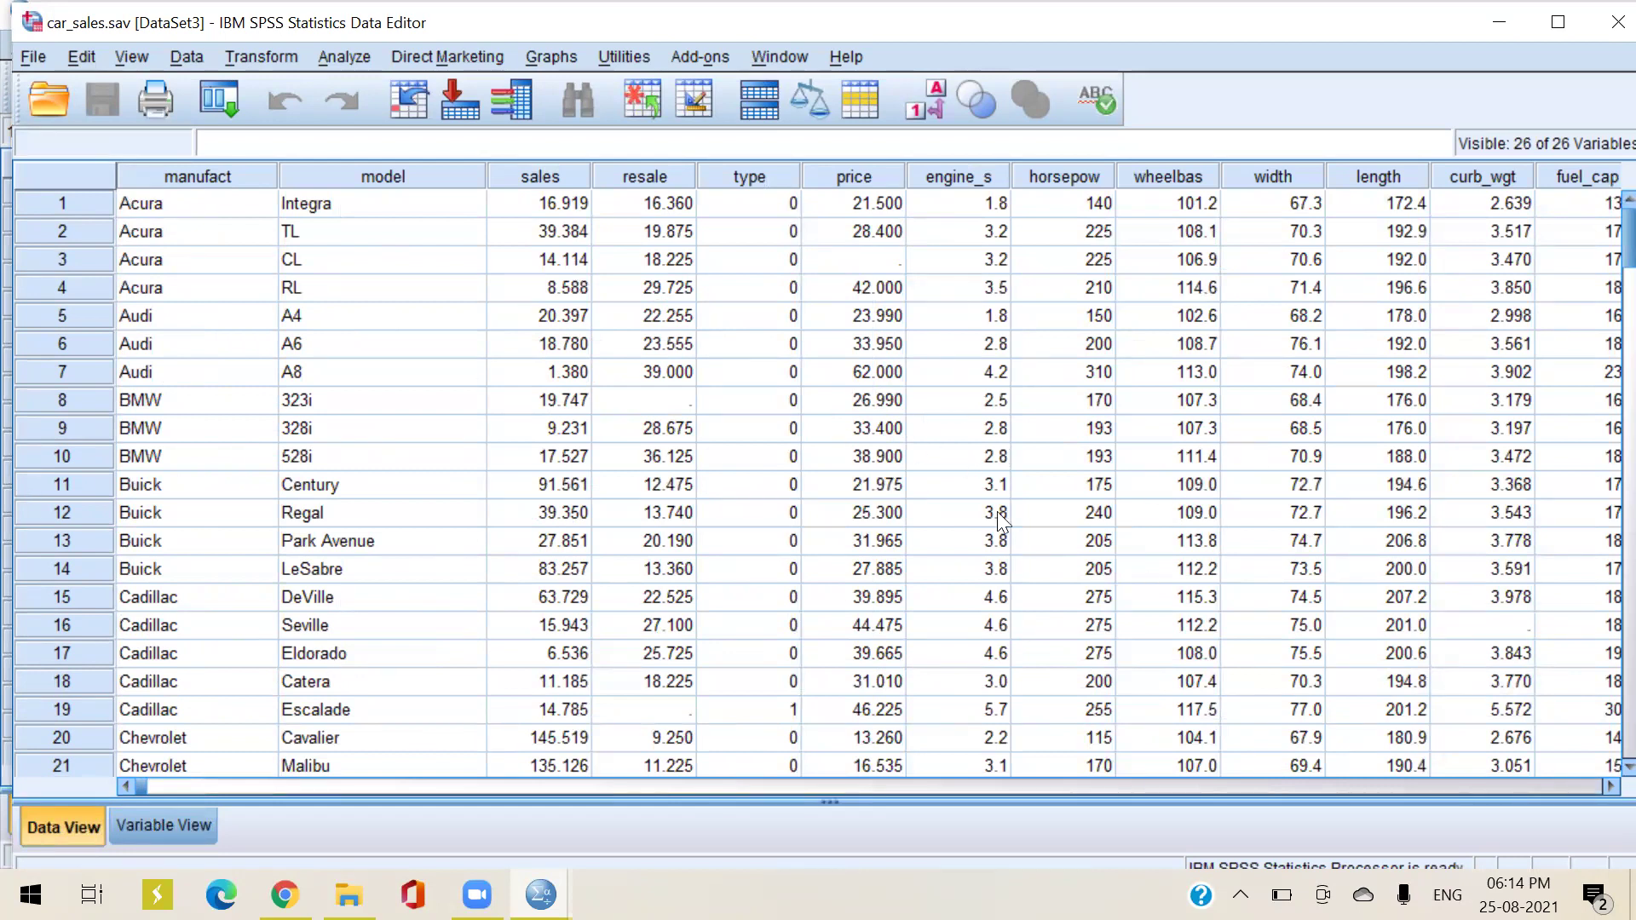
Run a Frequencies analysis with a frequency table for the Manufacturer variable
{"action": "left_click", "coordinate": [171, 822]}
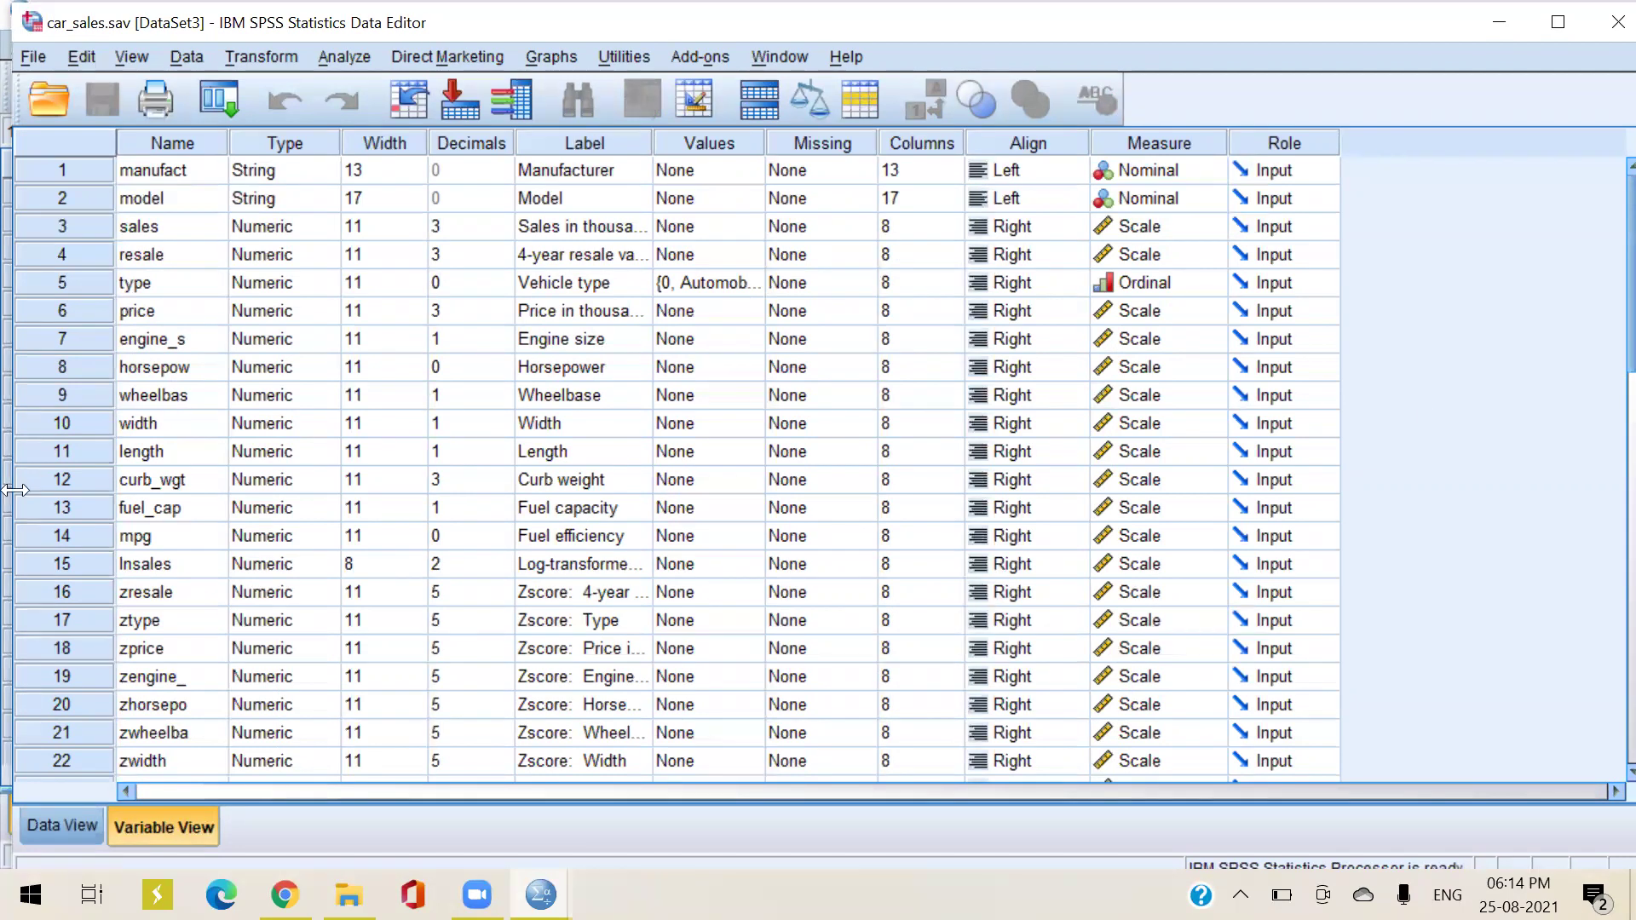
{"action": "left_click", "coordinate": [342, 58]}
{"action": "mouse_move", "coordinate": [350, 112]}
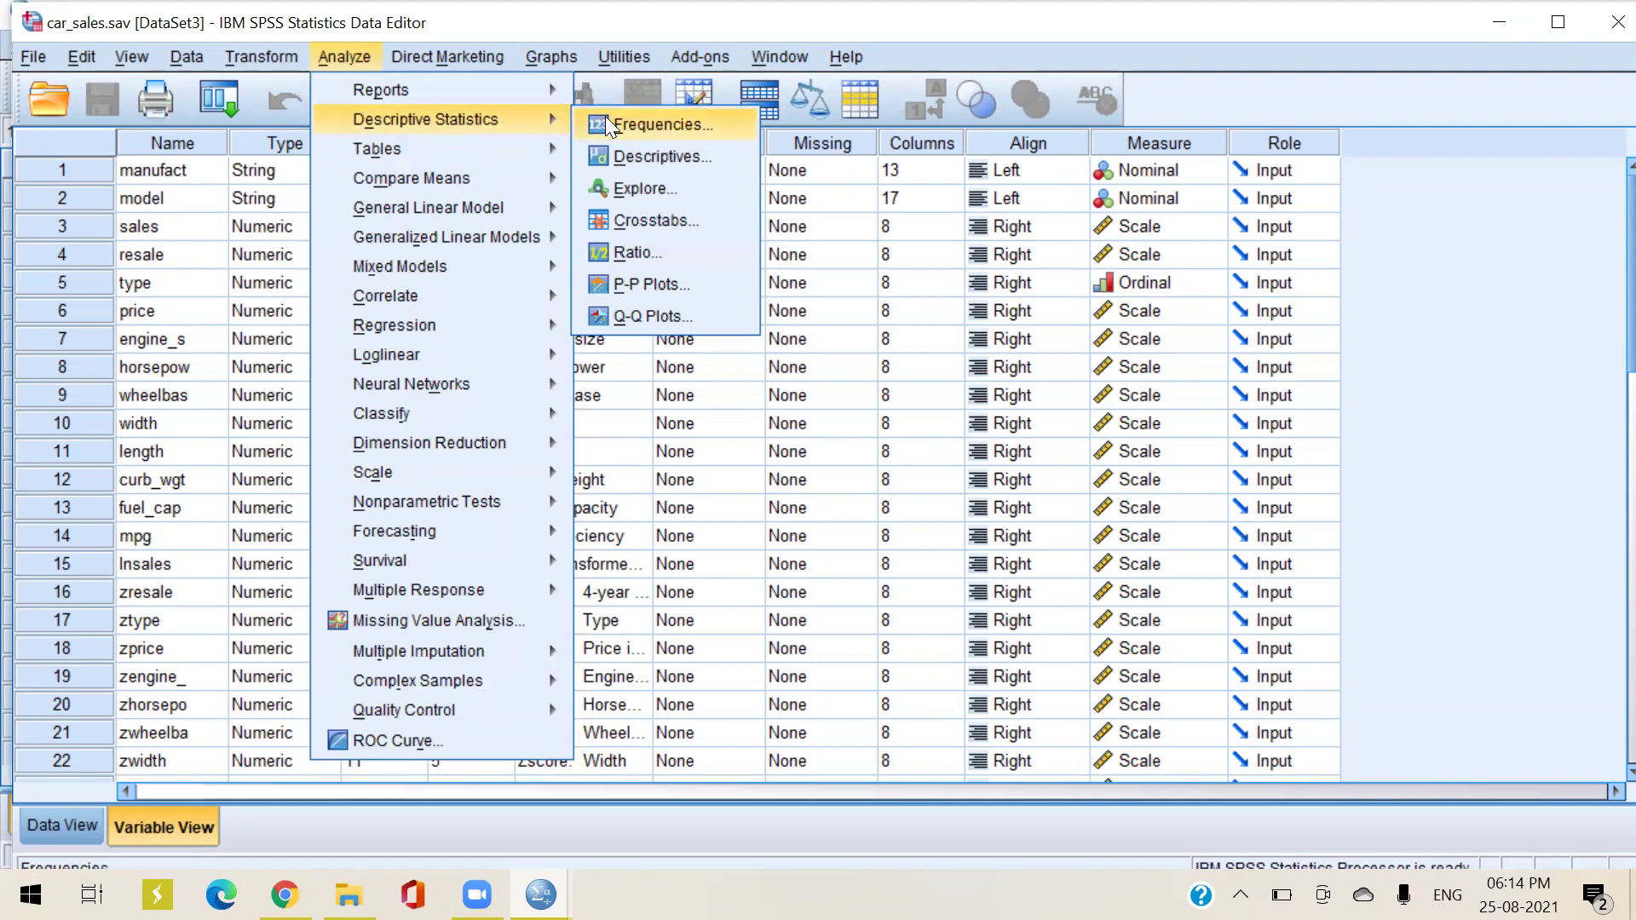
{"action": "left_click", "coordinate": [605, 125]}
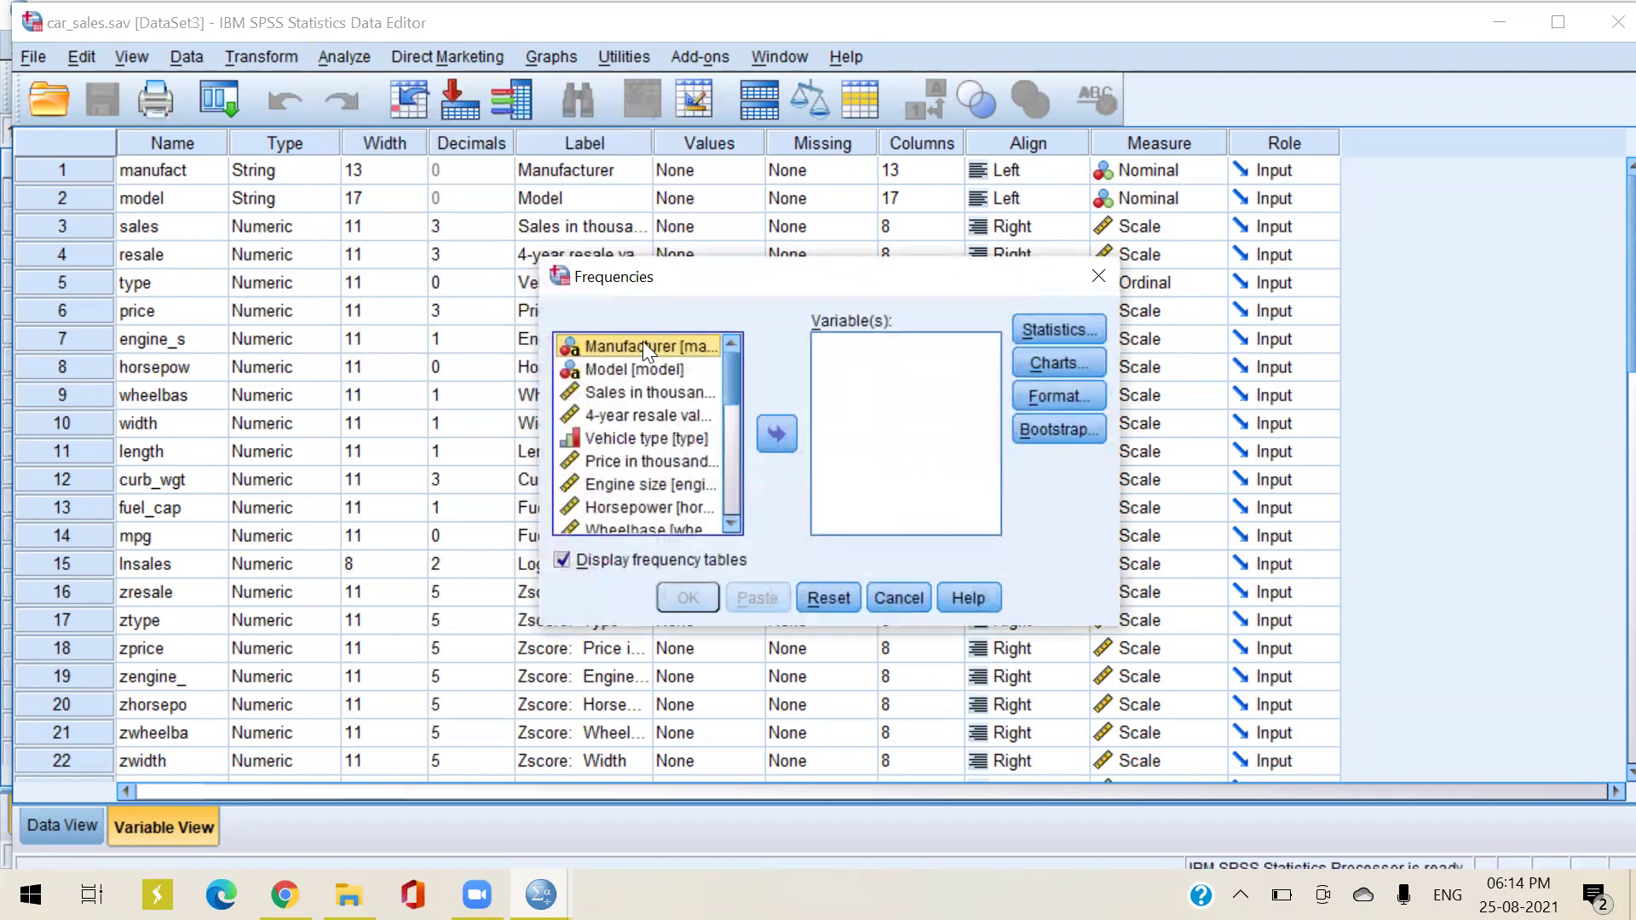
{"action": "left_click_drag", "start_coordinate": [624, 343], "coordinate": [840, 349]}
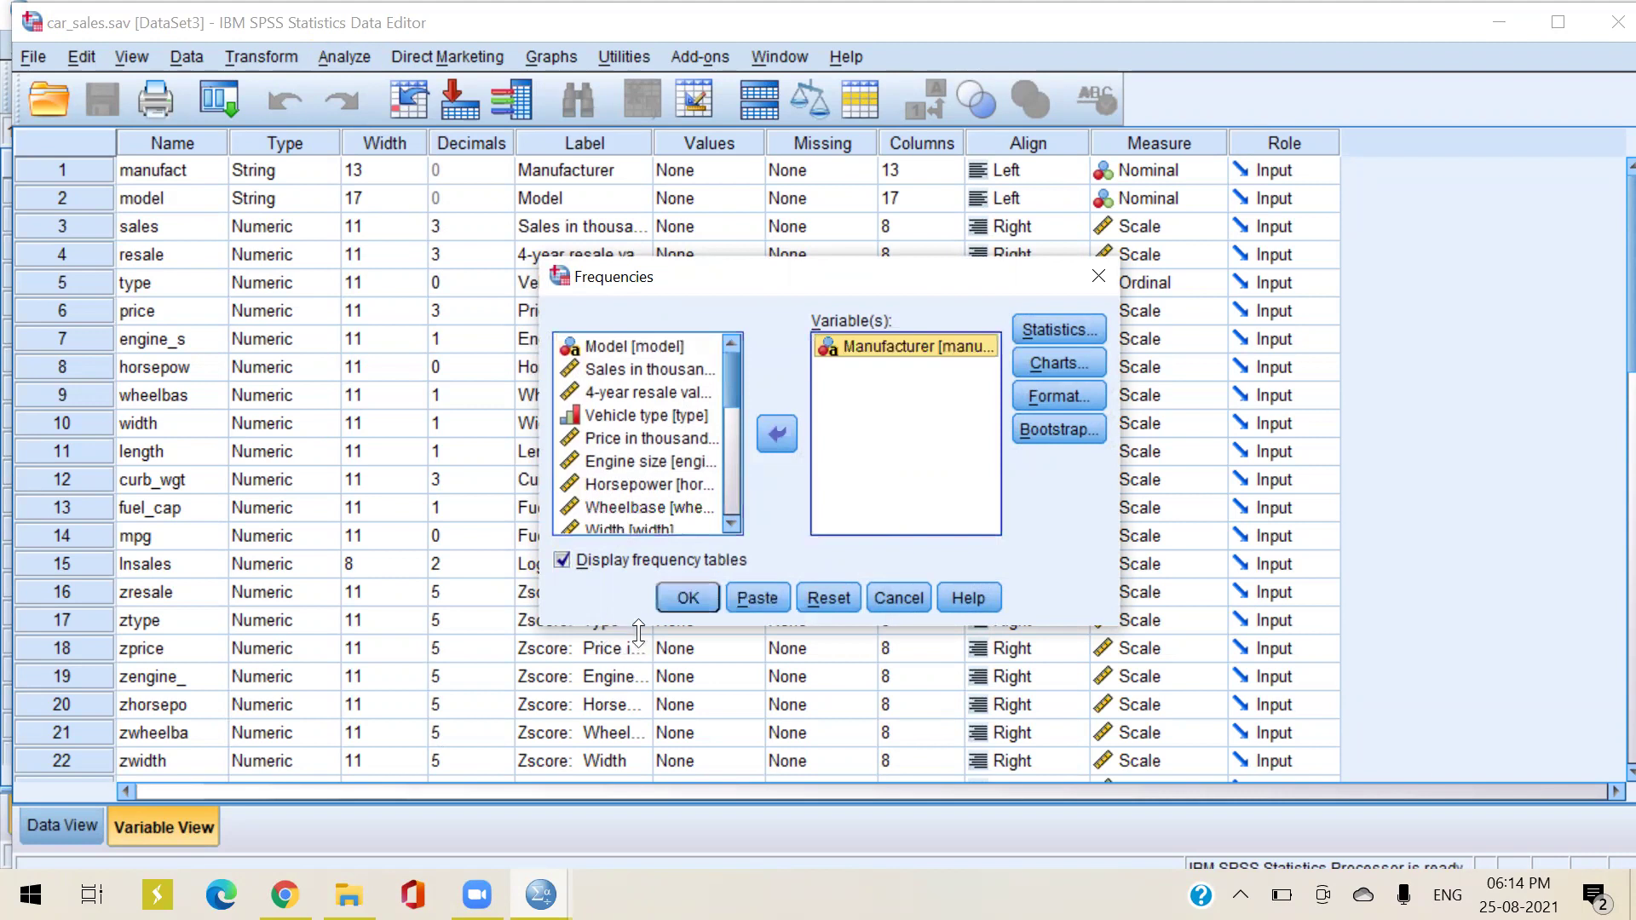
{"action": "left_click", "coordinate": [678, 599]}
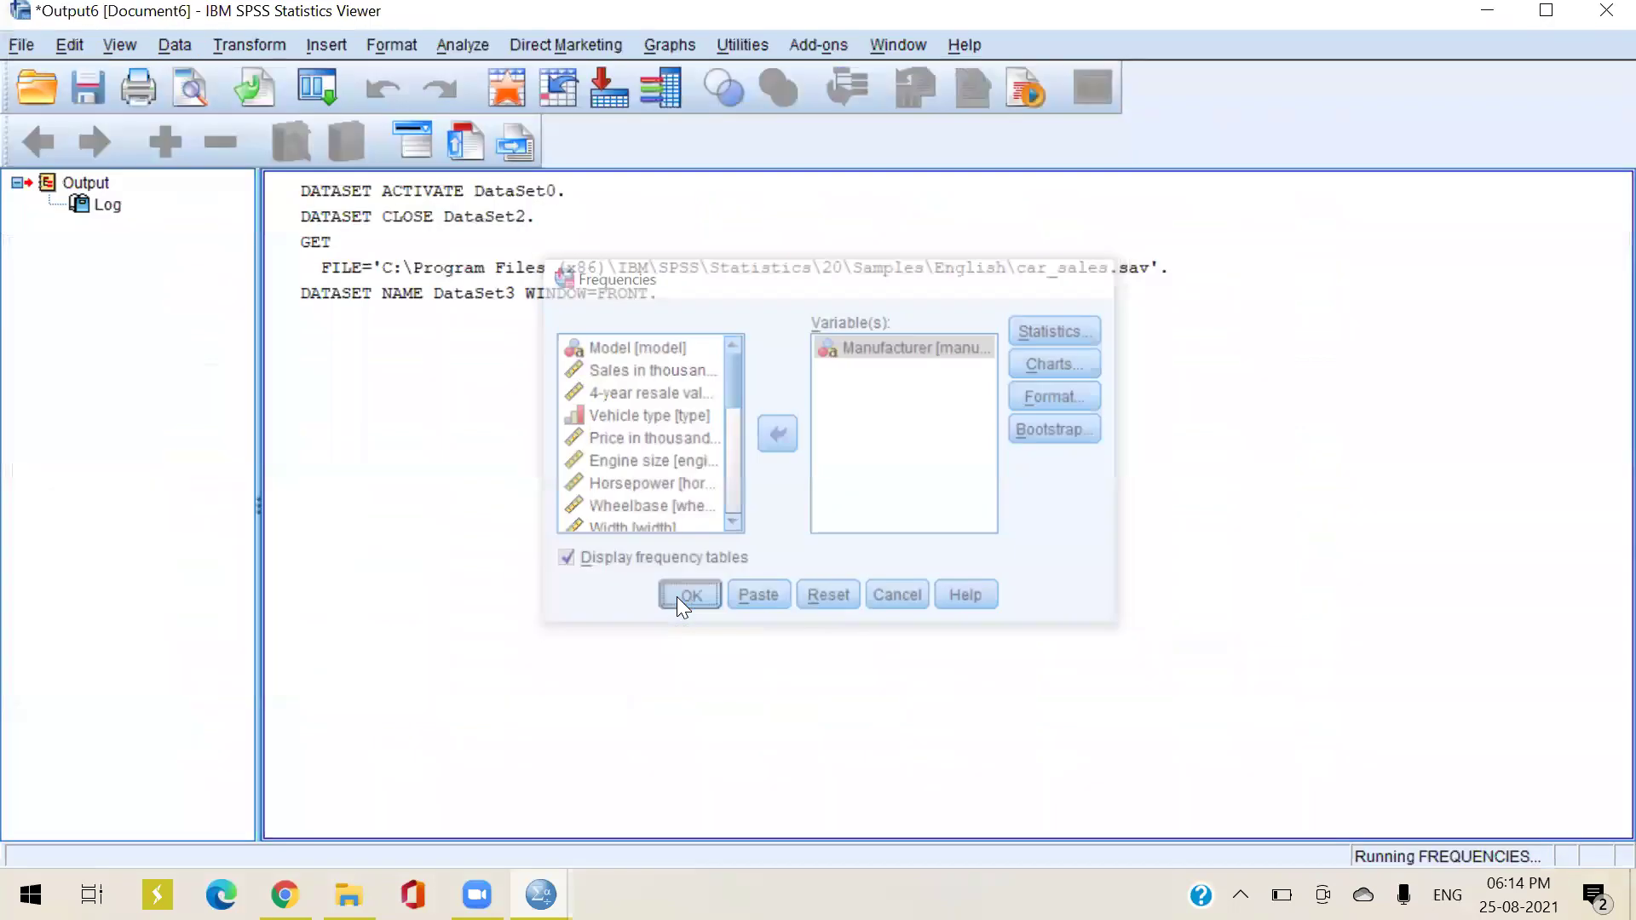
Review the Manufacturer frequency table from start to end and close the output without saving it
{"action": "scroll", "coordinate": [1088, 499], "scroll_direction": "down", "scroll_amount": 6}
{"action": "scroll", "coordinate": [1079, 503], "scroll_direction": "up", "scroll_amount": 5}
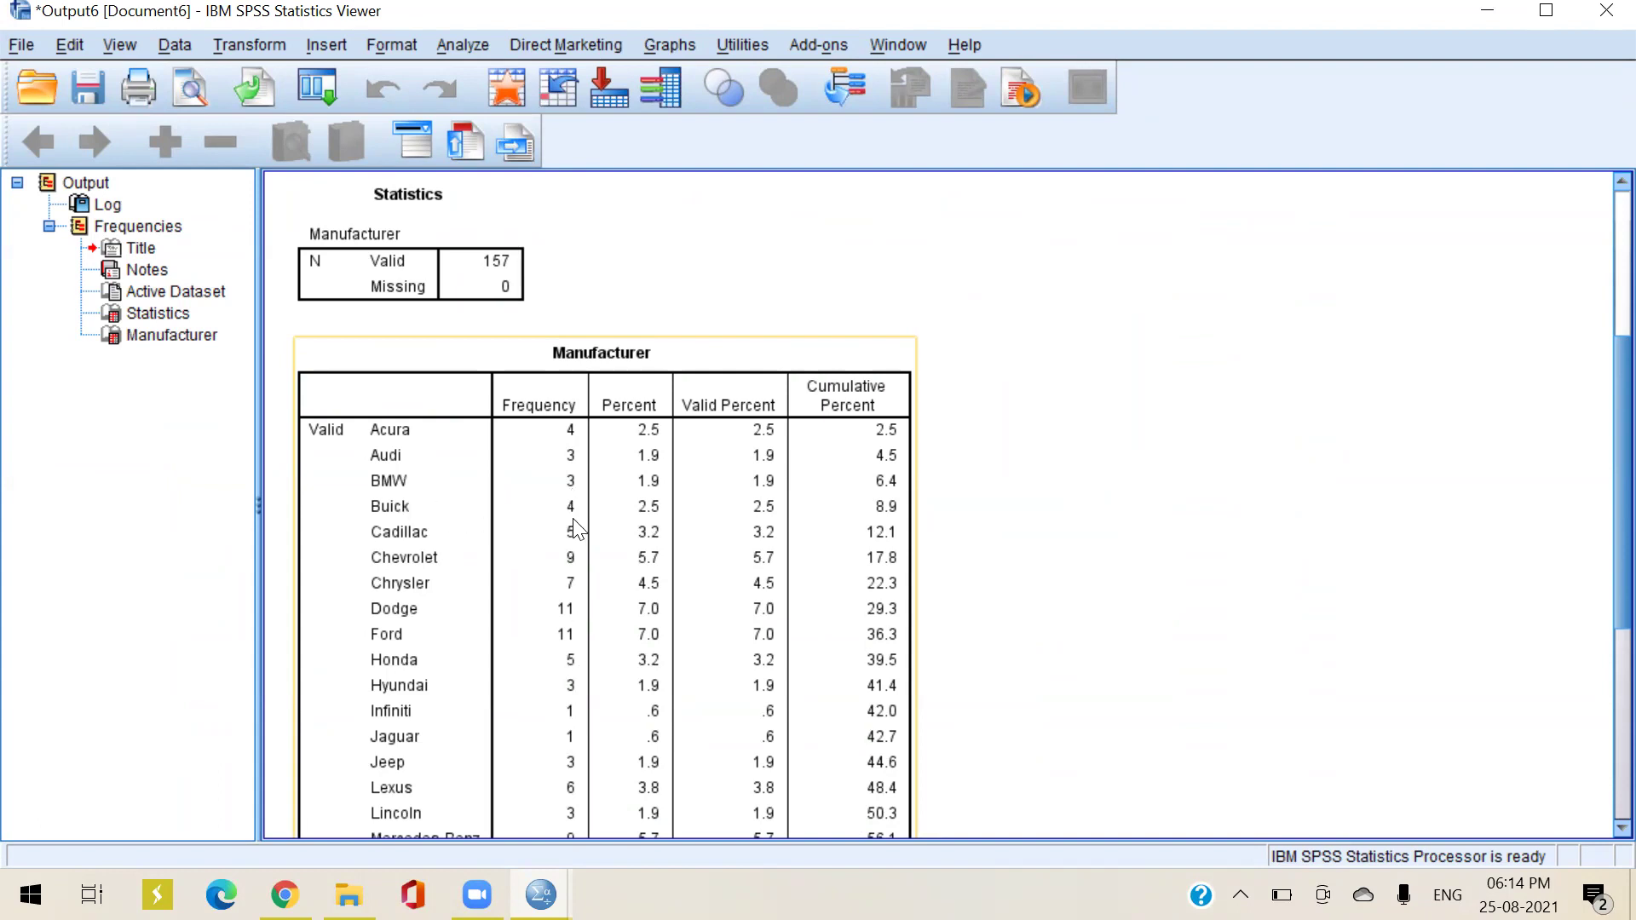
{"action": "scroll", "coordinate": [580, 527], "scroll_direction": "down", "scroll_amount": 5}
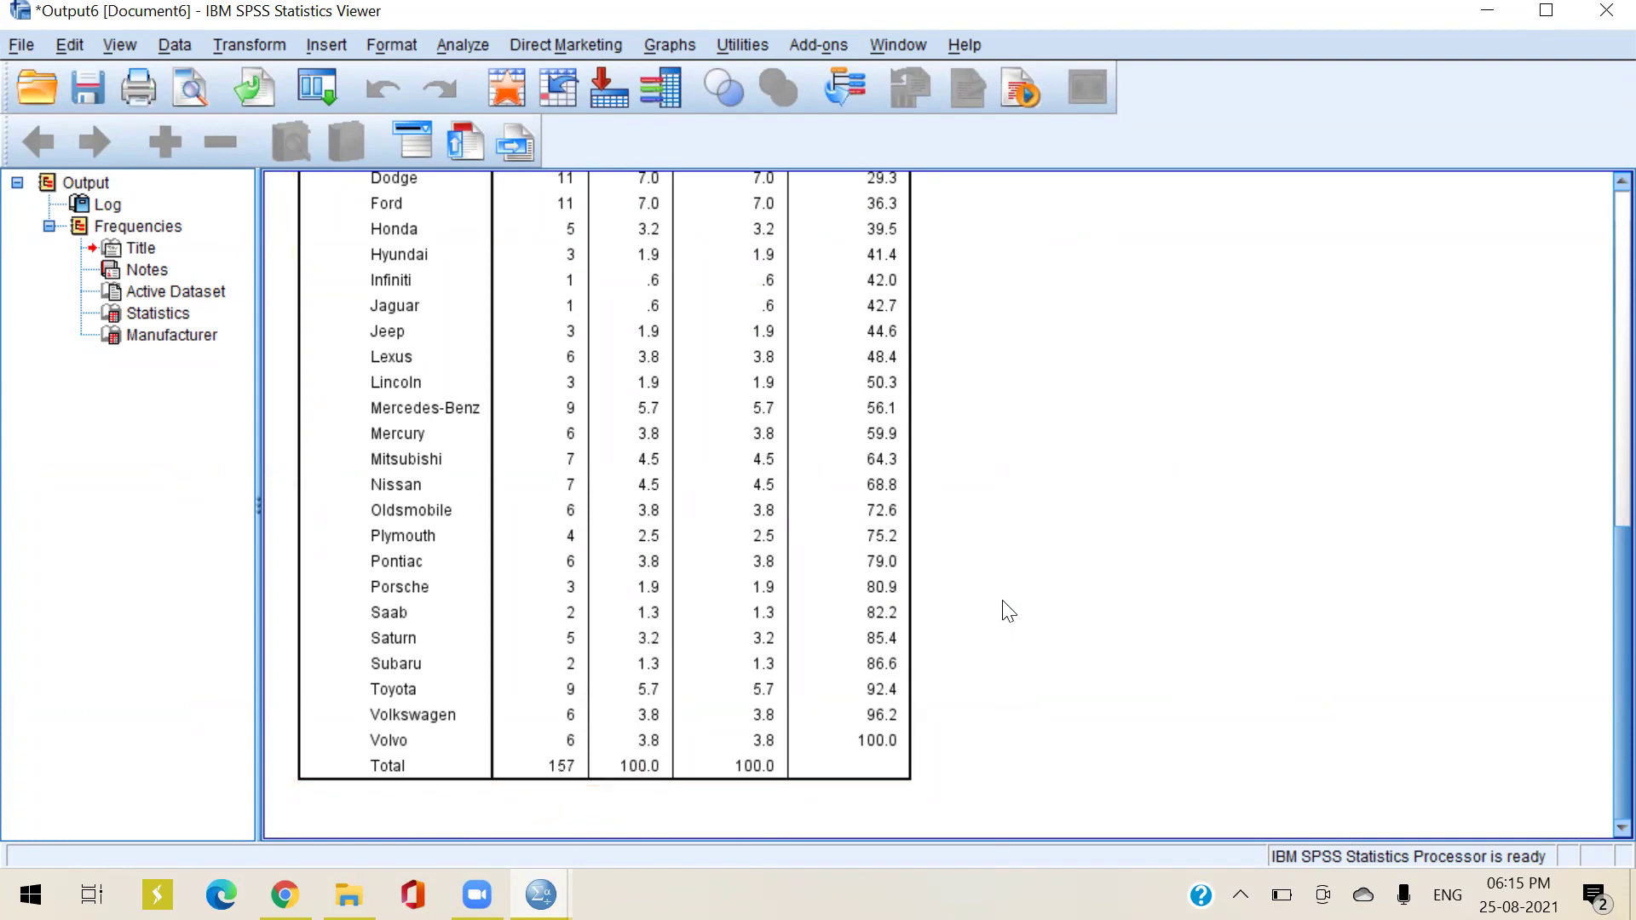
{"action": "scroll", "coordinate": [1006, 609], "scroll_direction": "up", "scroll_amount": 5}
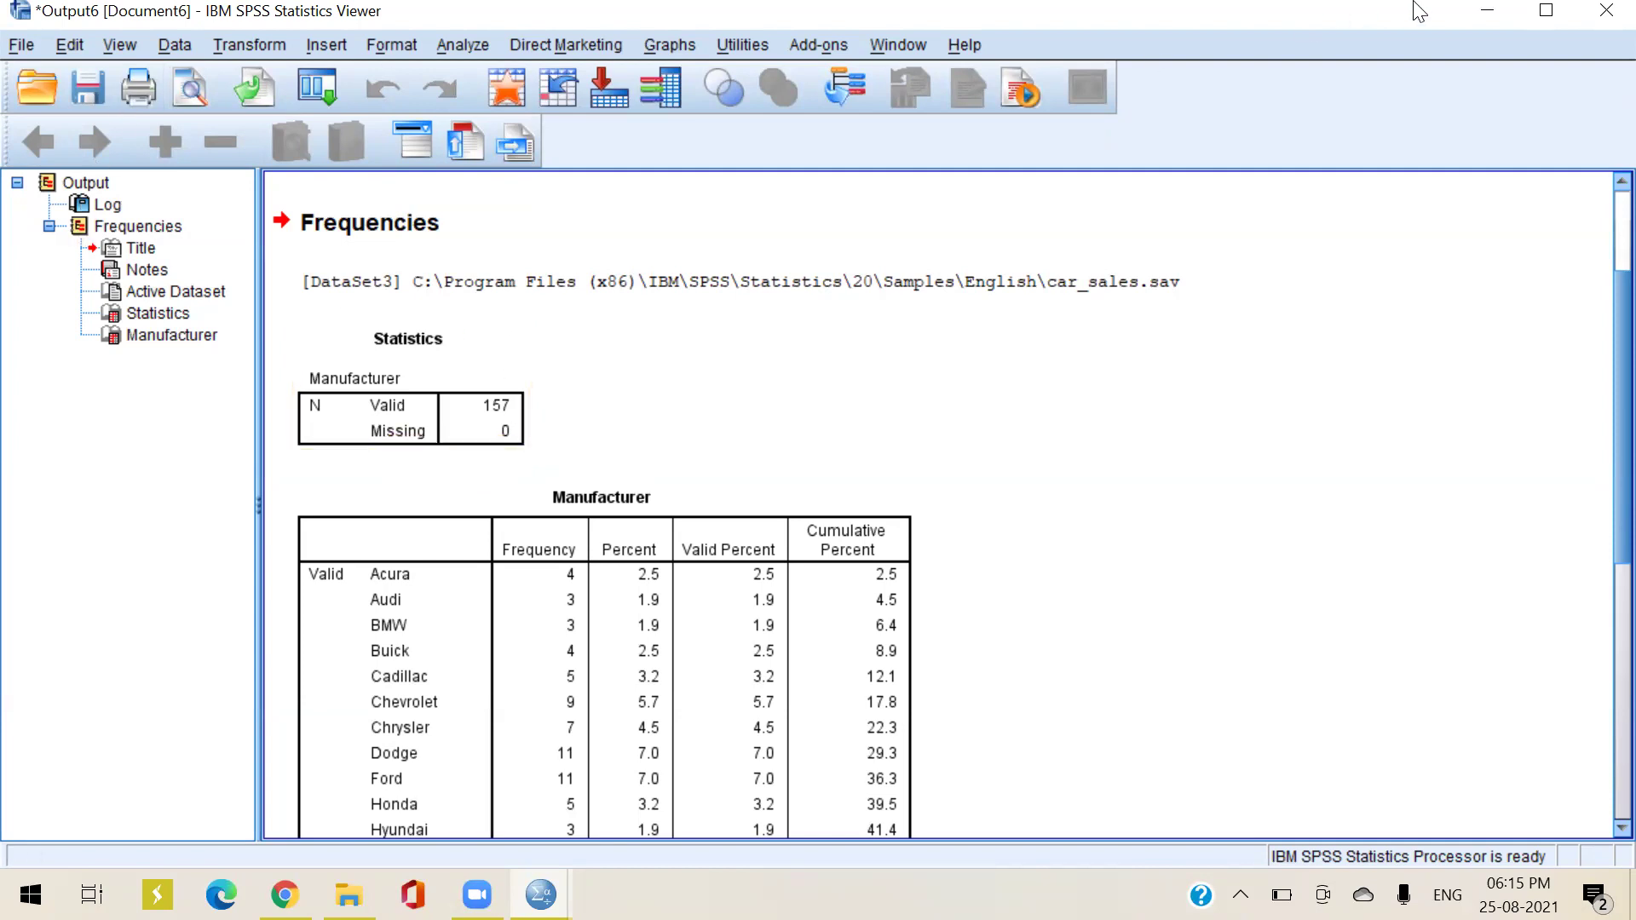
{"action": "left_click", "coordinate": [1606, 10]}
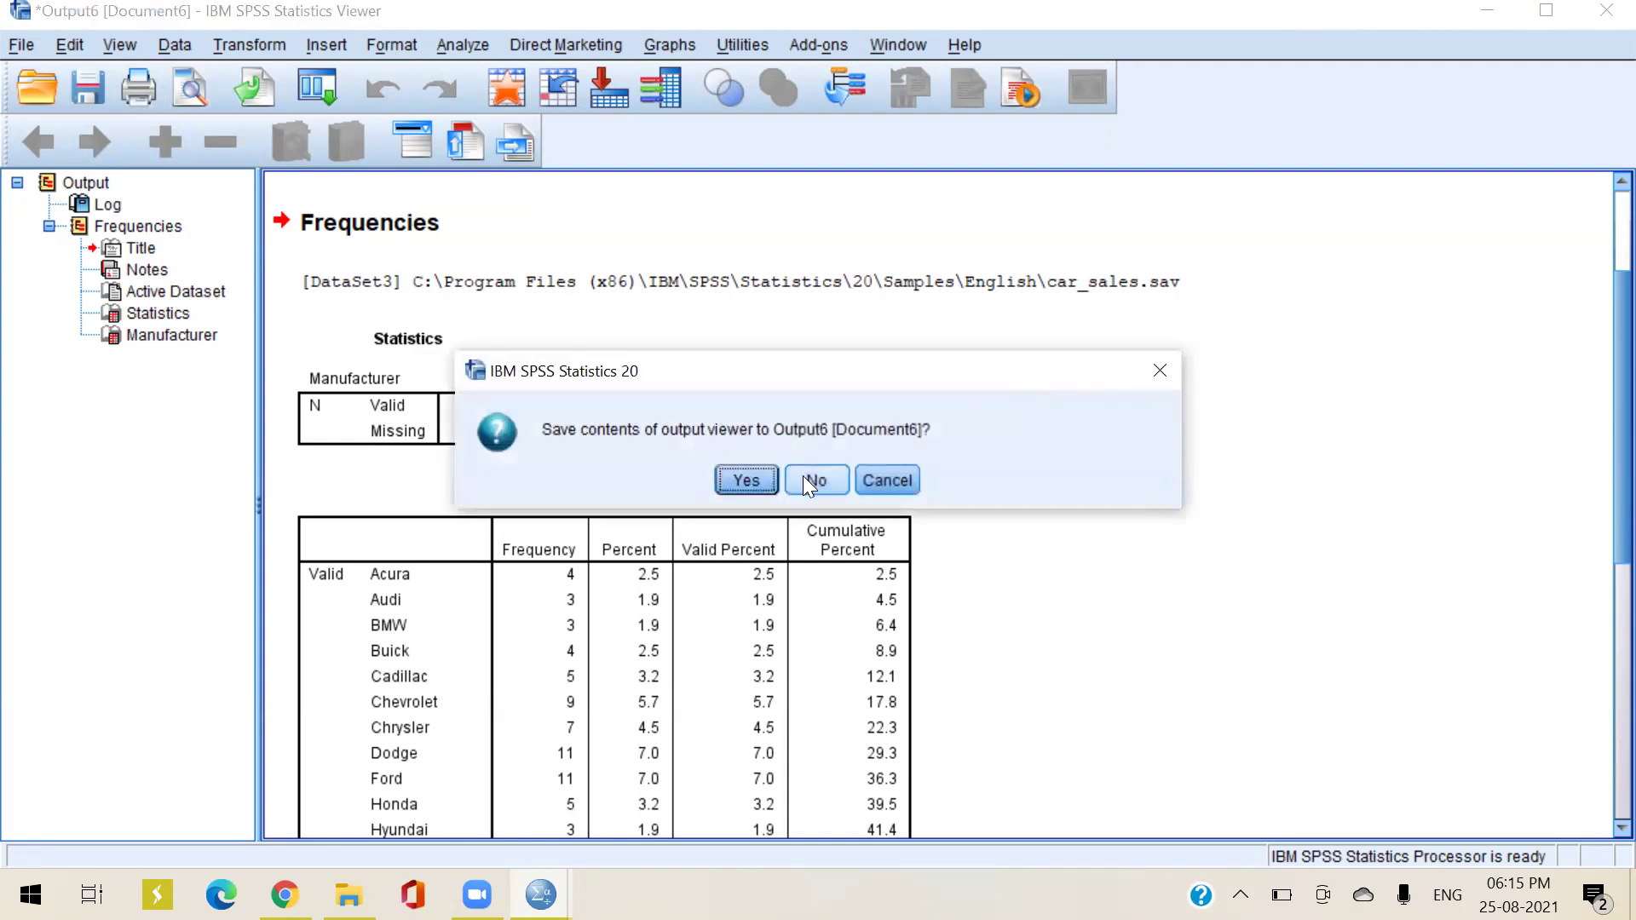
{"action": "left_click", "coordinate": [811, 481]}
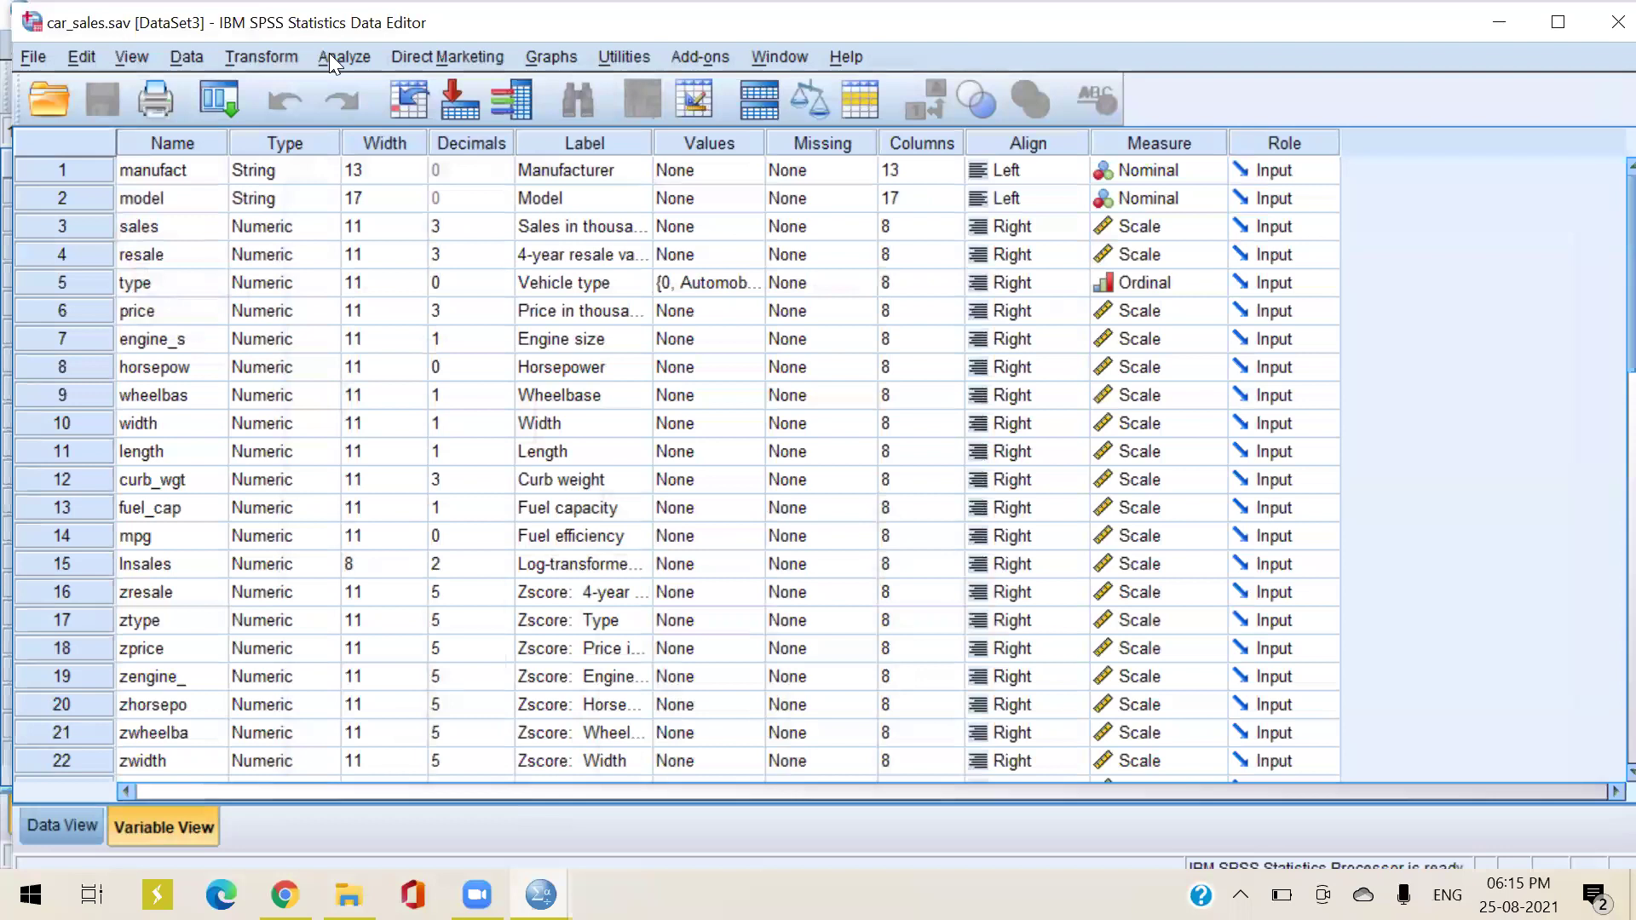
{"action": "left_click", "coordinate": [344, 57]}
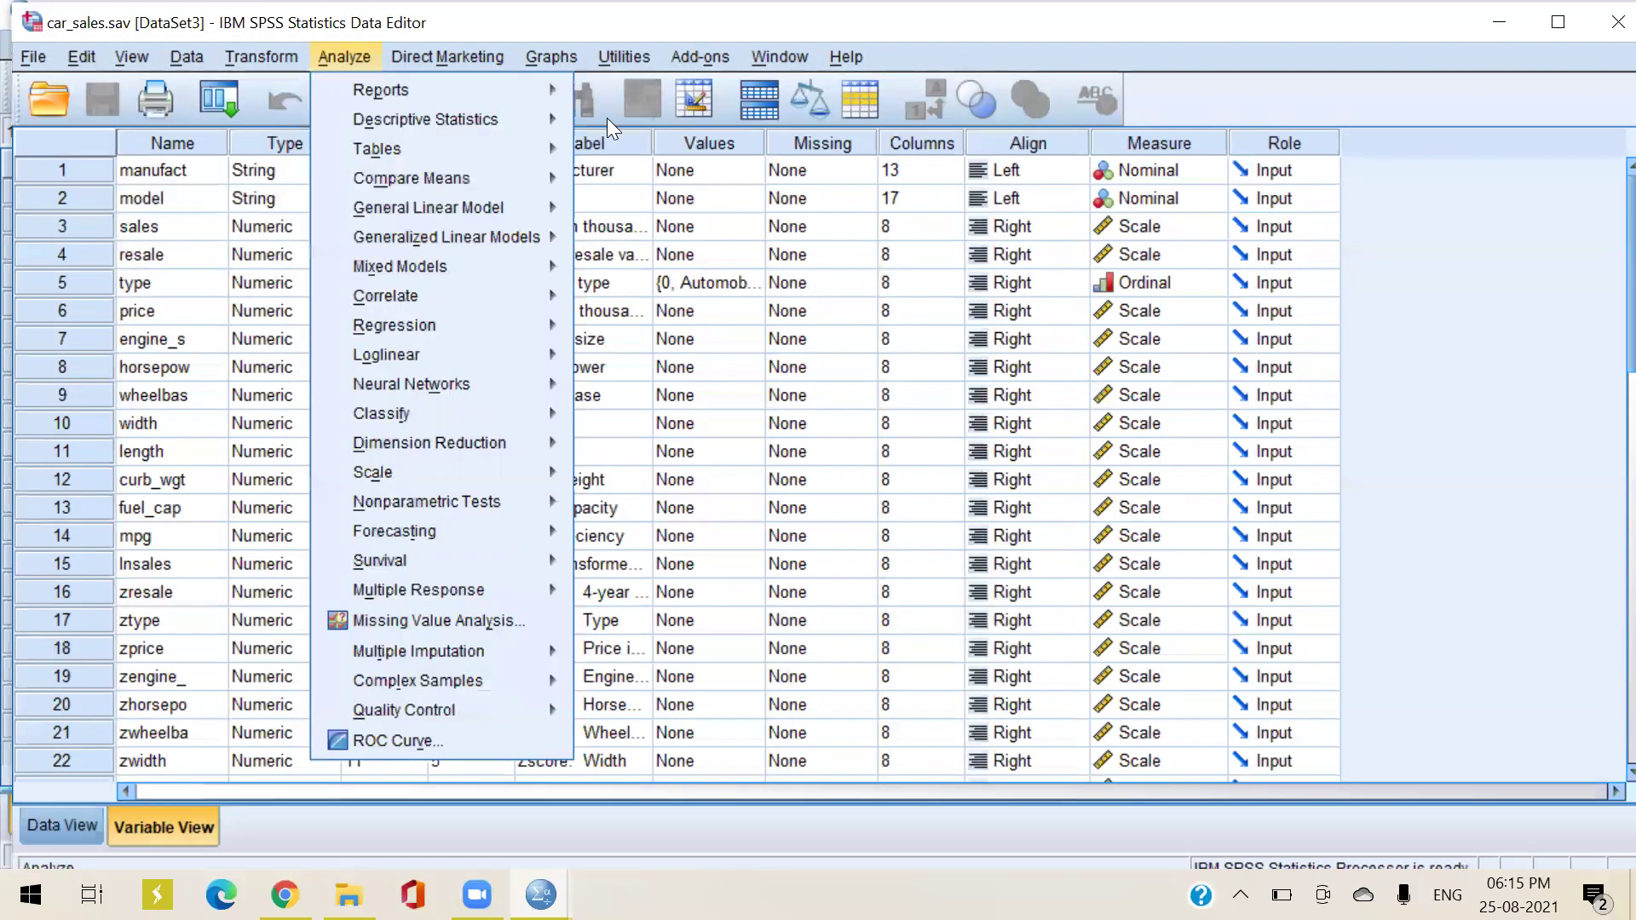
{"action": "mouse_move", "coordinate": [511, 119]}
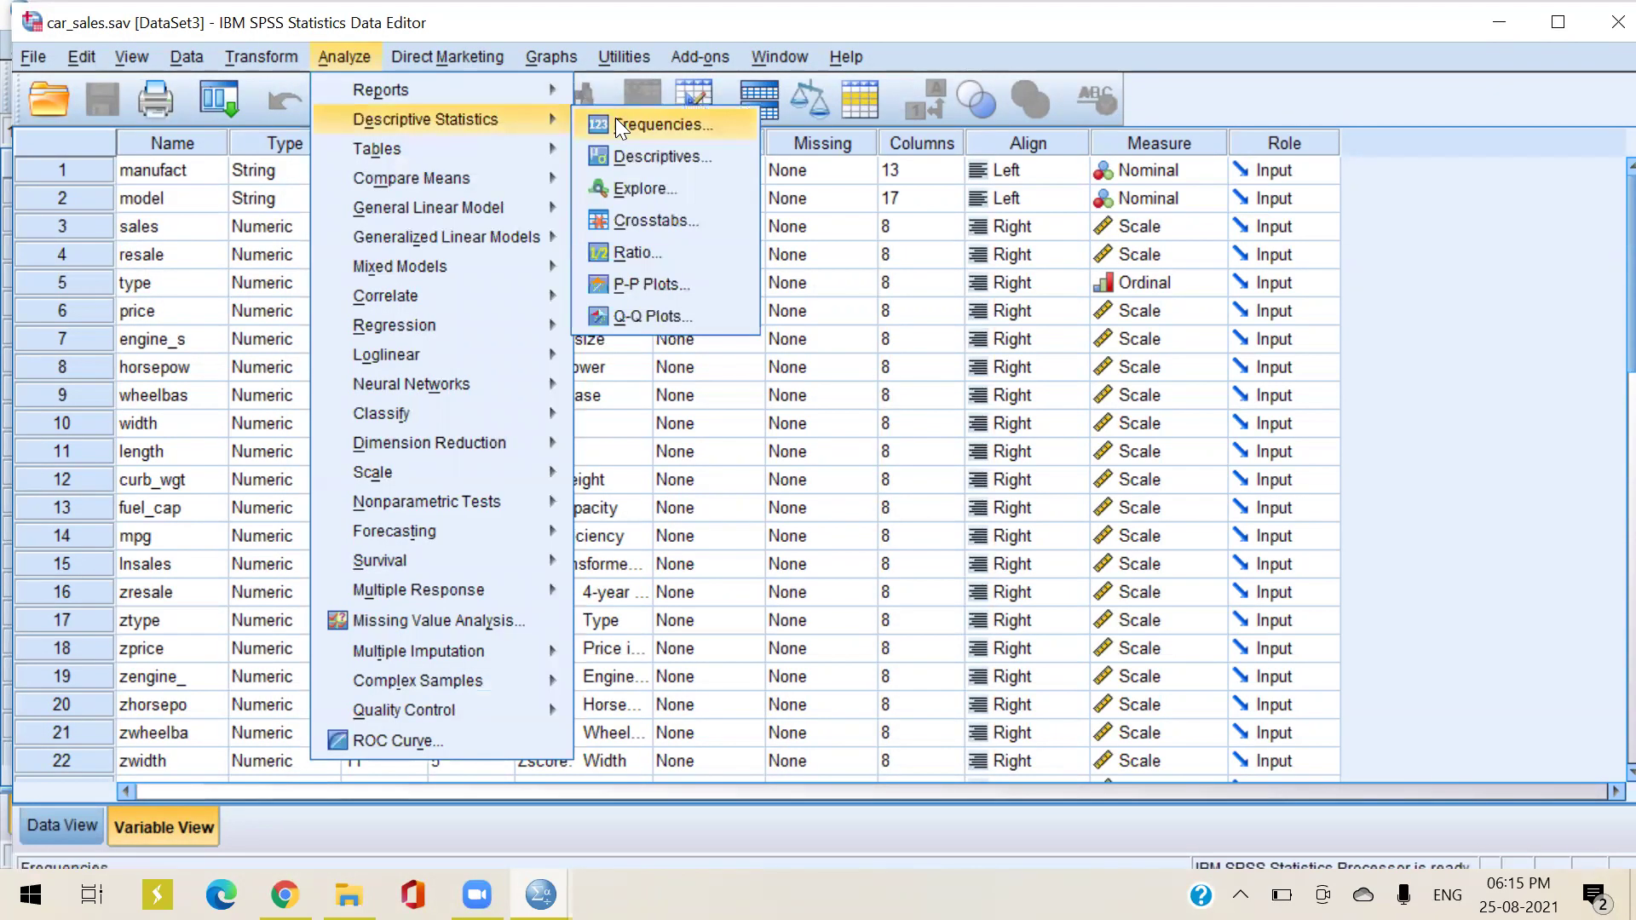
{"action": "left_click", "coordinate": [615, 123]}
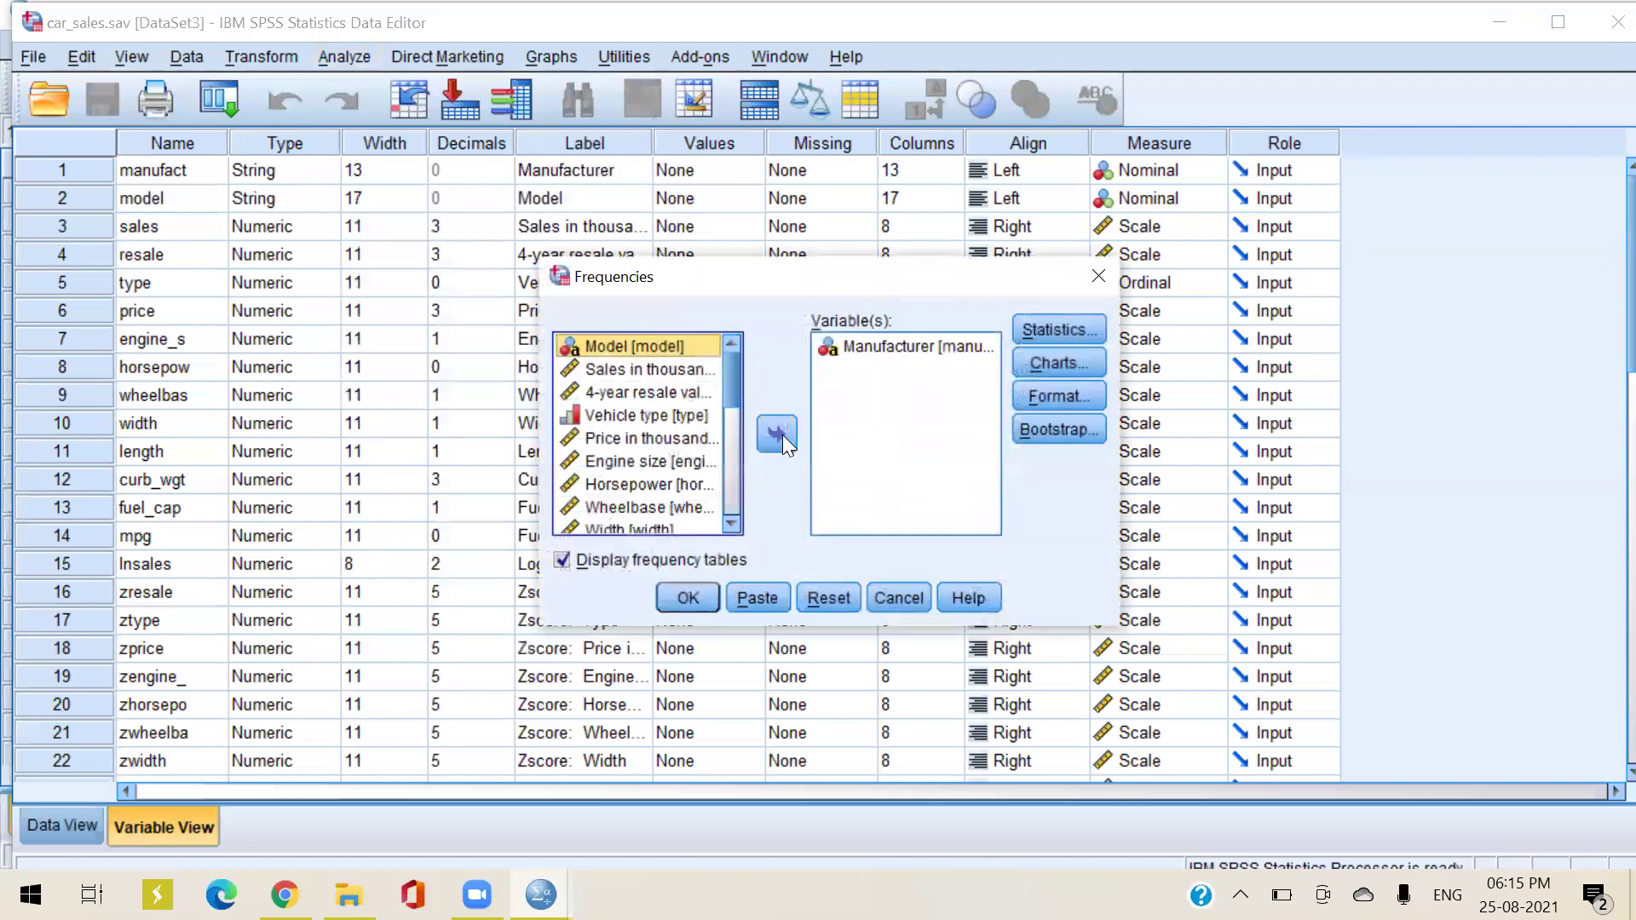
{"action": "left_click", "coordinate": [777, 434]}
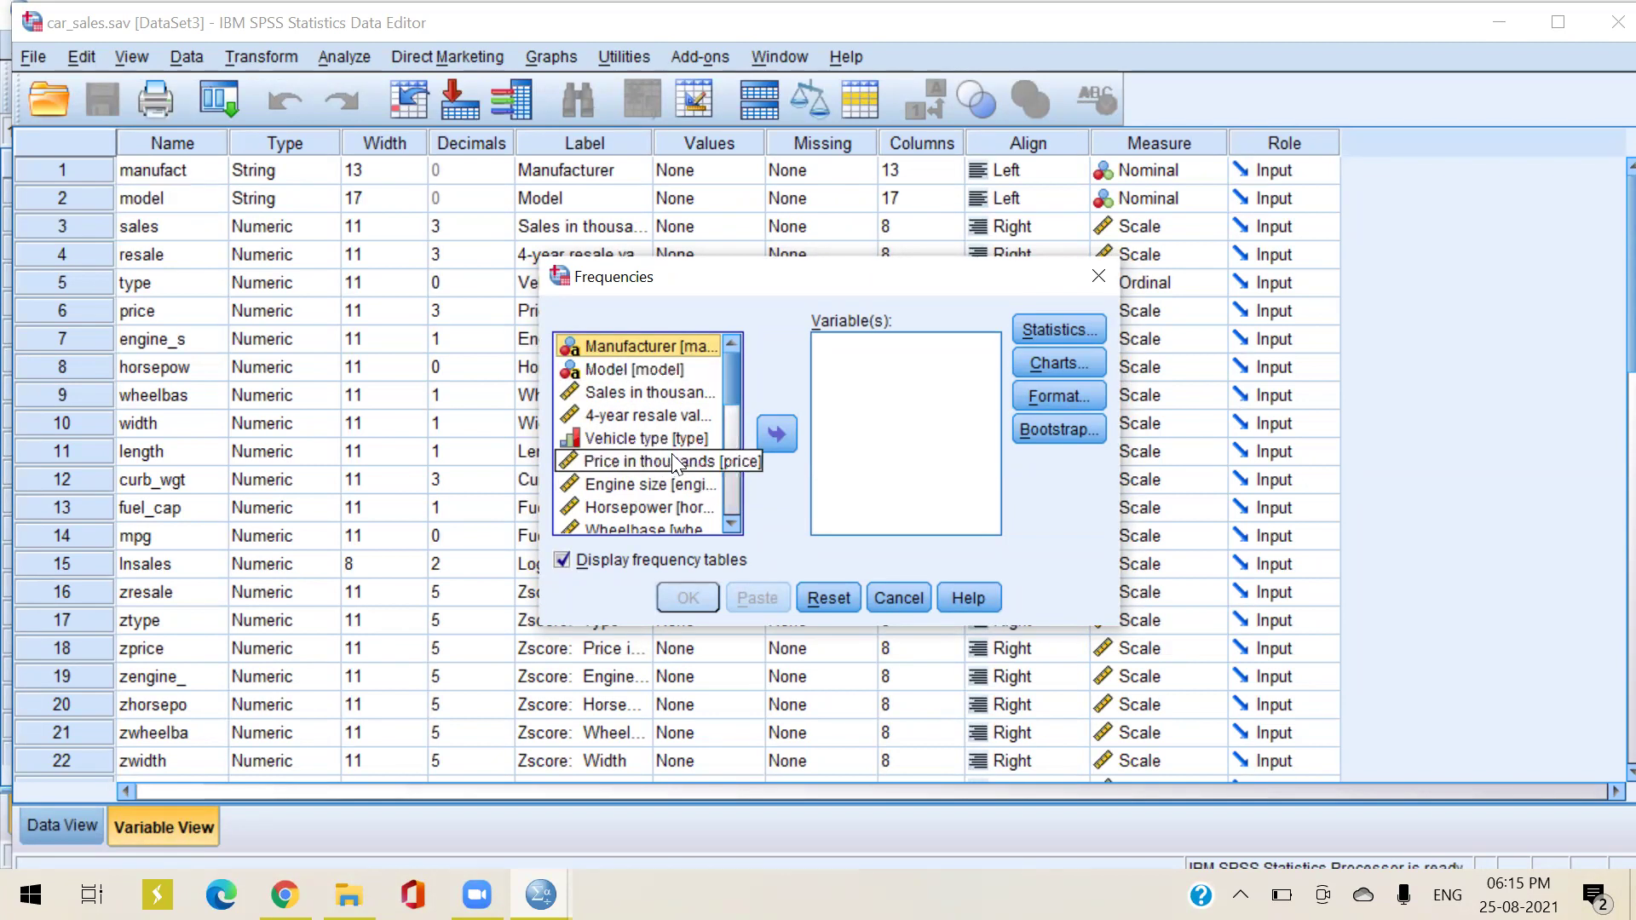
{"action": "left_click", "coordinate": [642, 466]}
{"action": "left_click", "coordinate": [789, 437]}
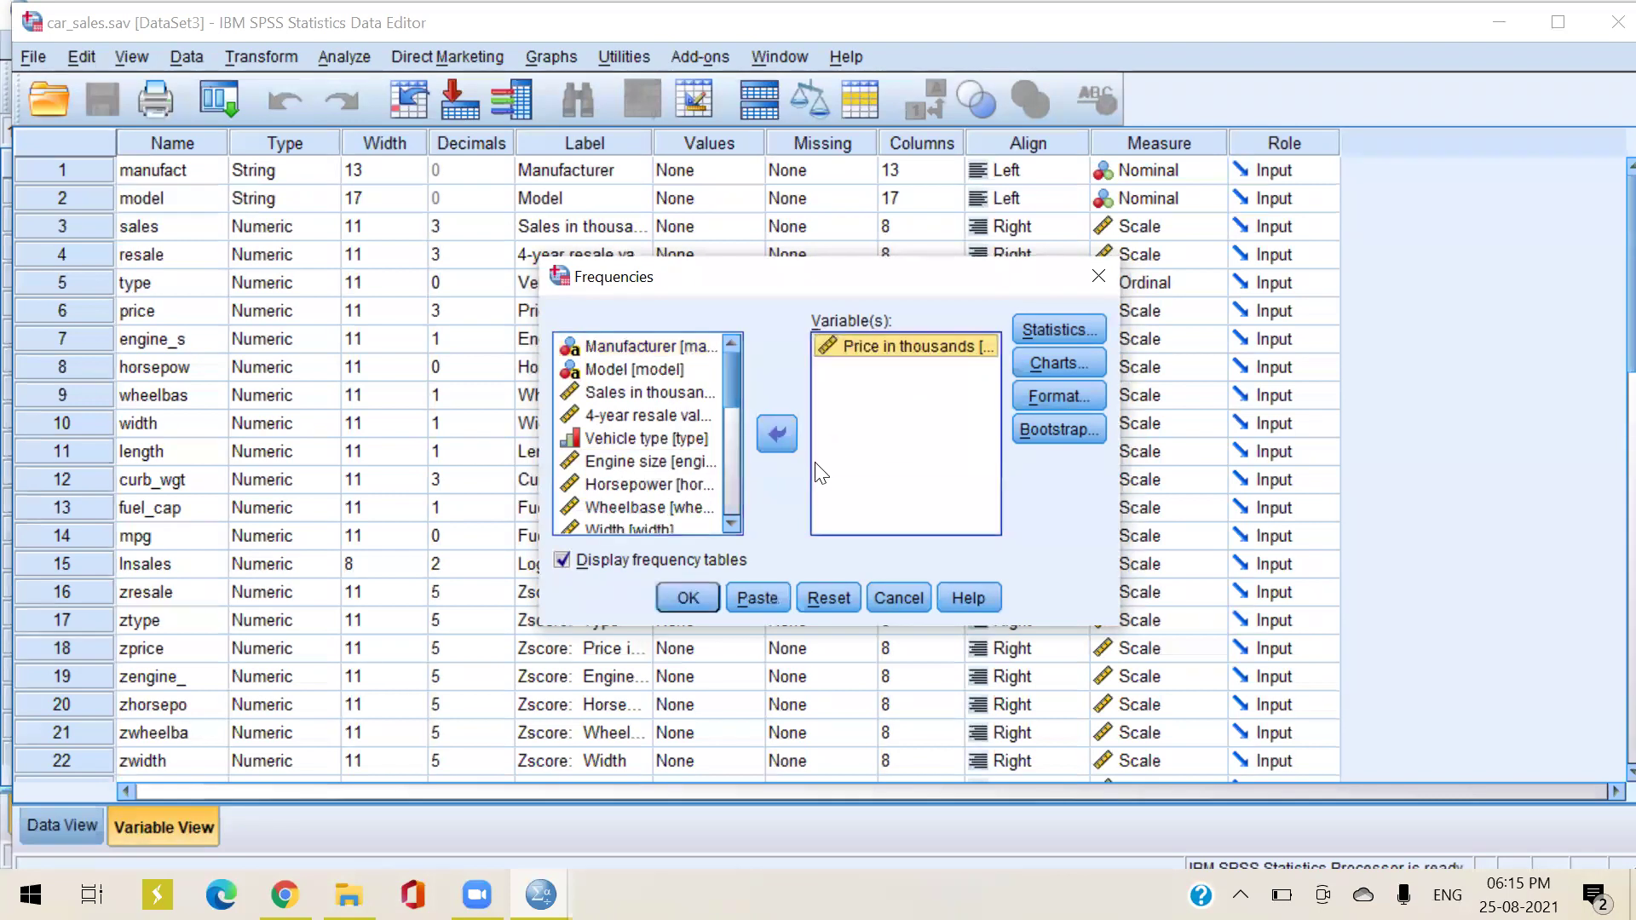
{"action": "left_click", "coordinate": [1058, 330]}
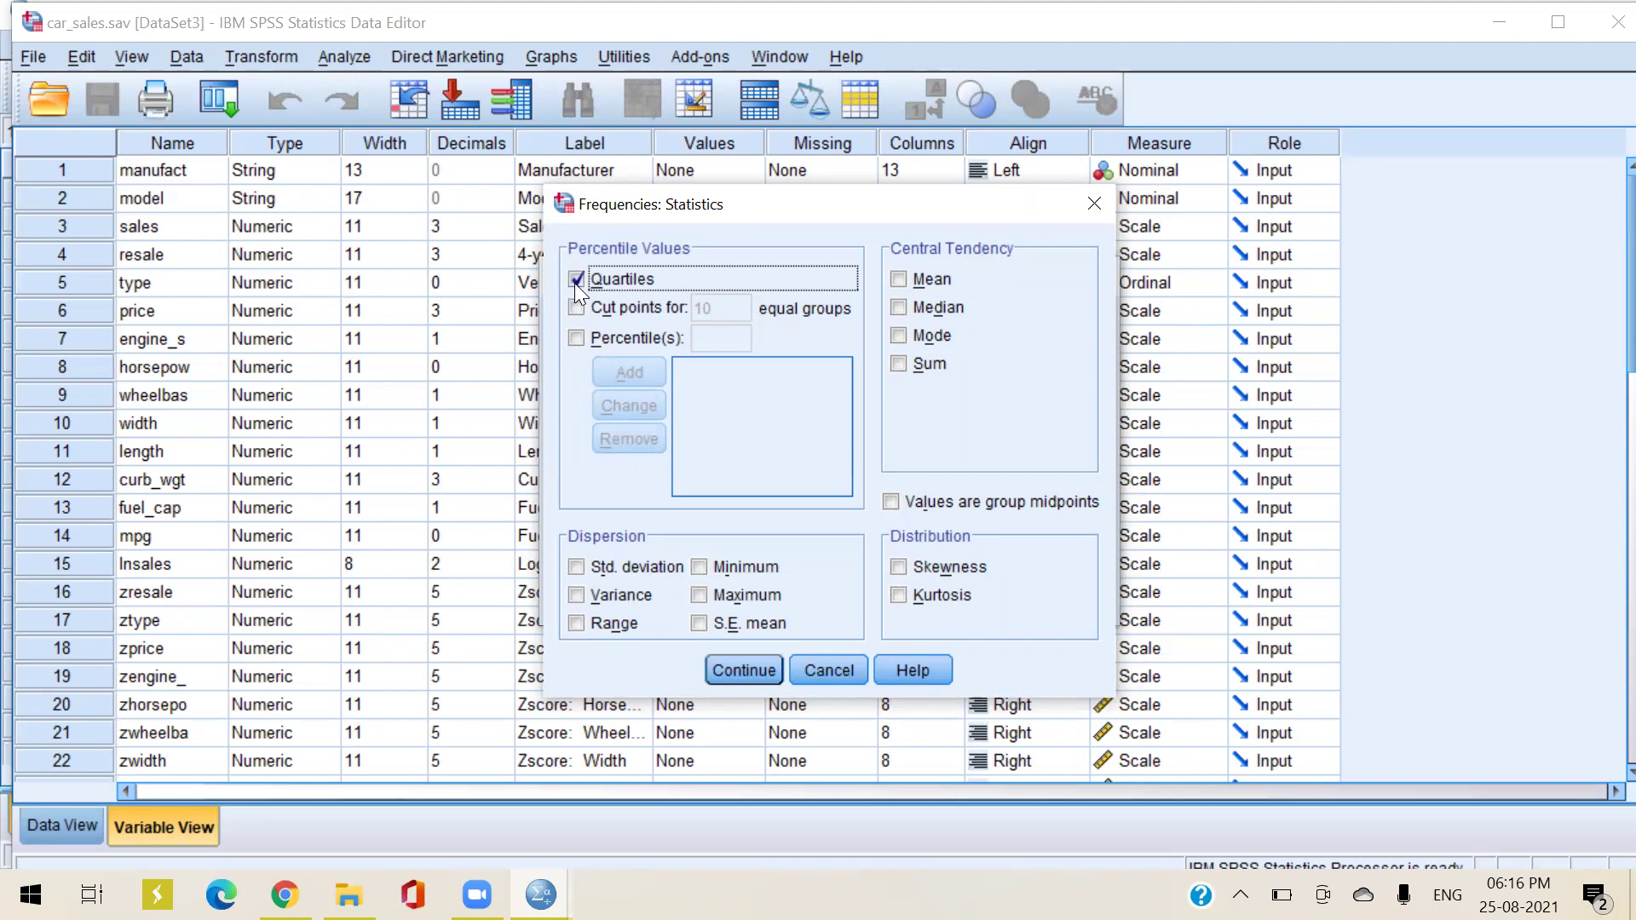
{"action": "left_click", "coordinate": [575, 337]}
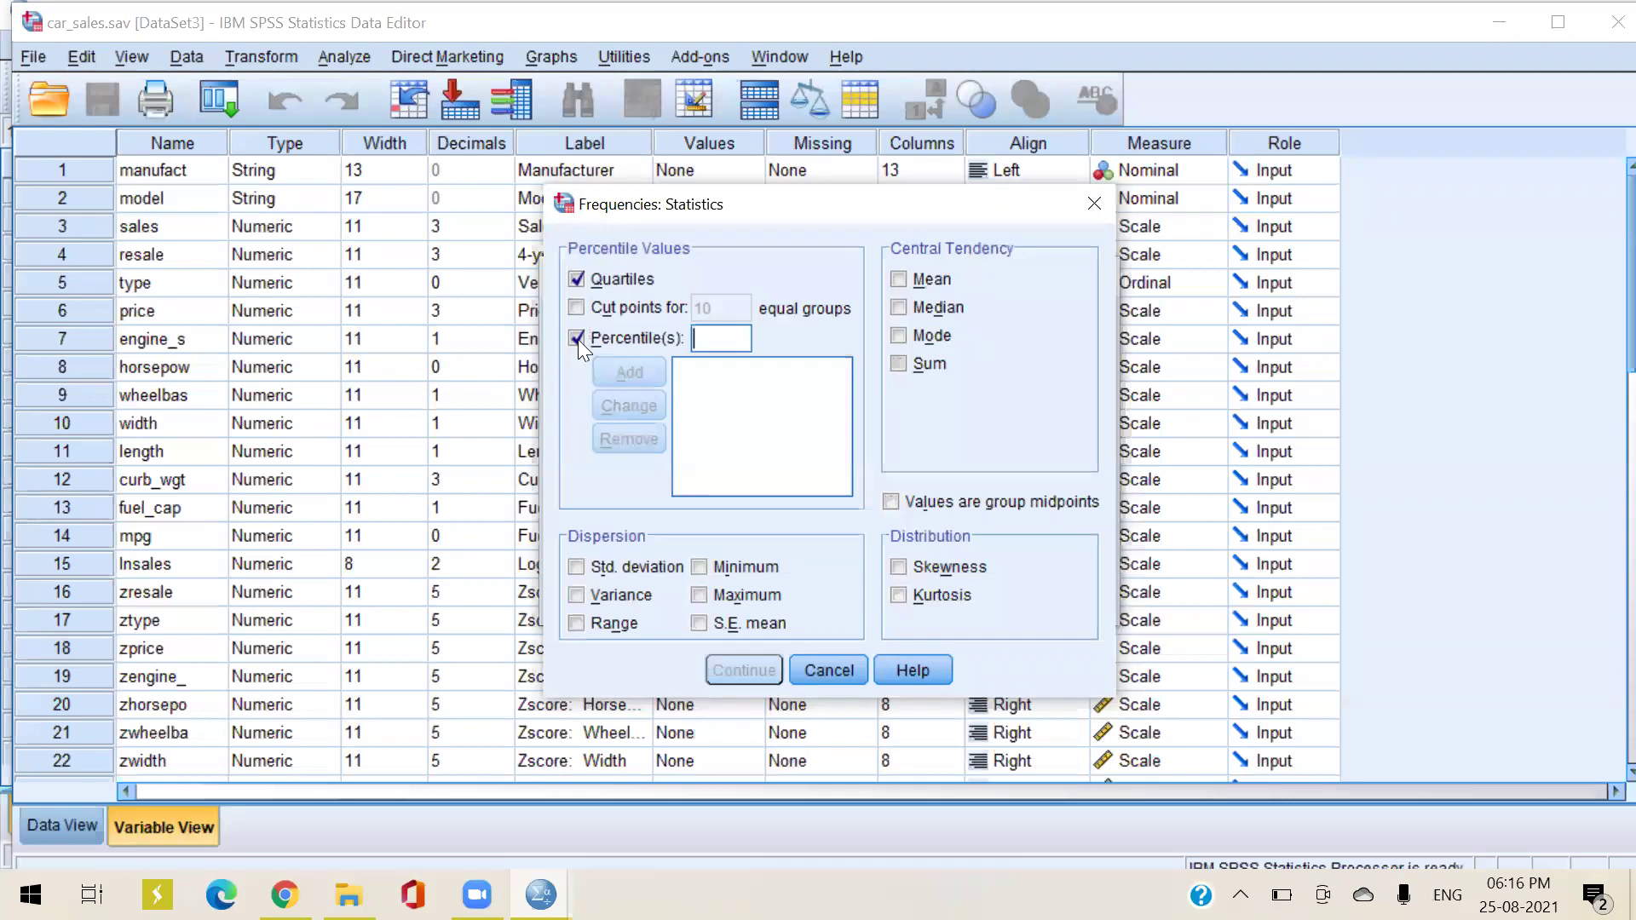
{"action": "left_click", "coordinate": [54, 834]}
{"action": "left_click", "coordinate": [1094, 204]}
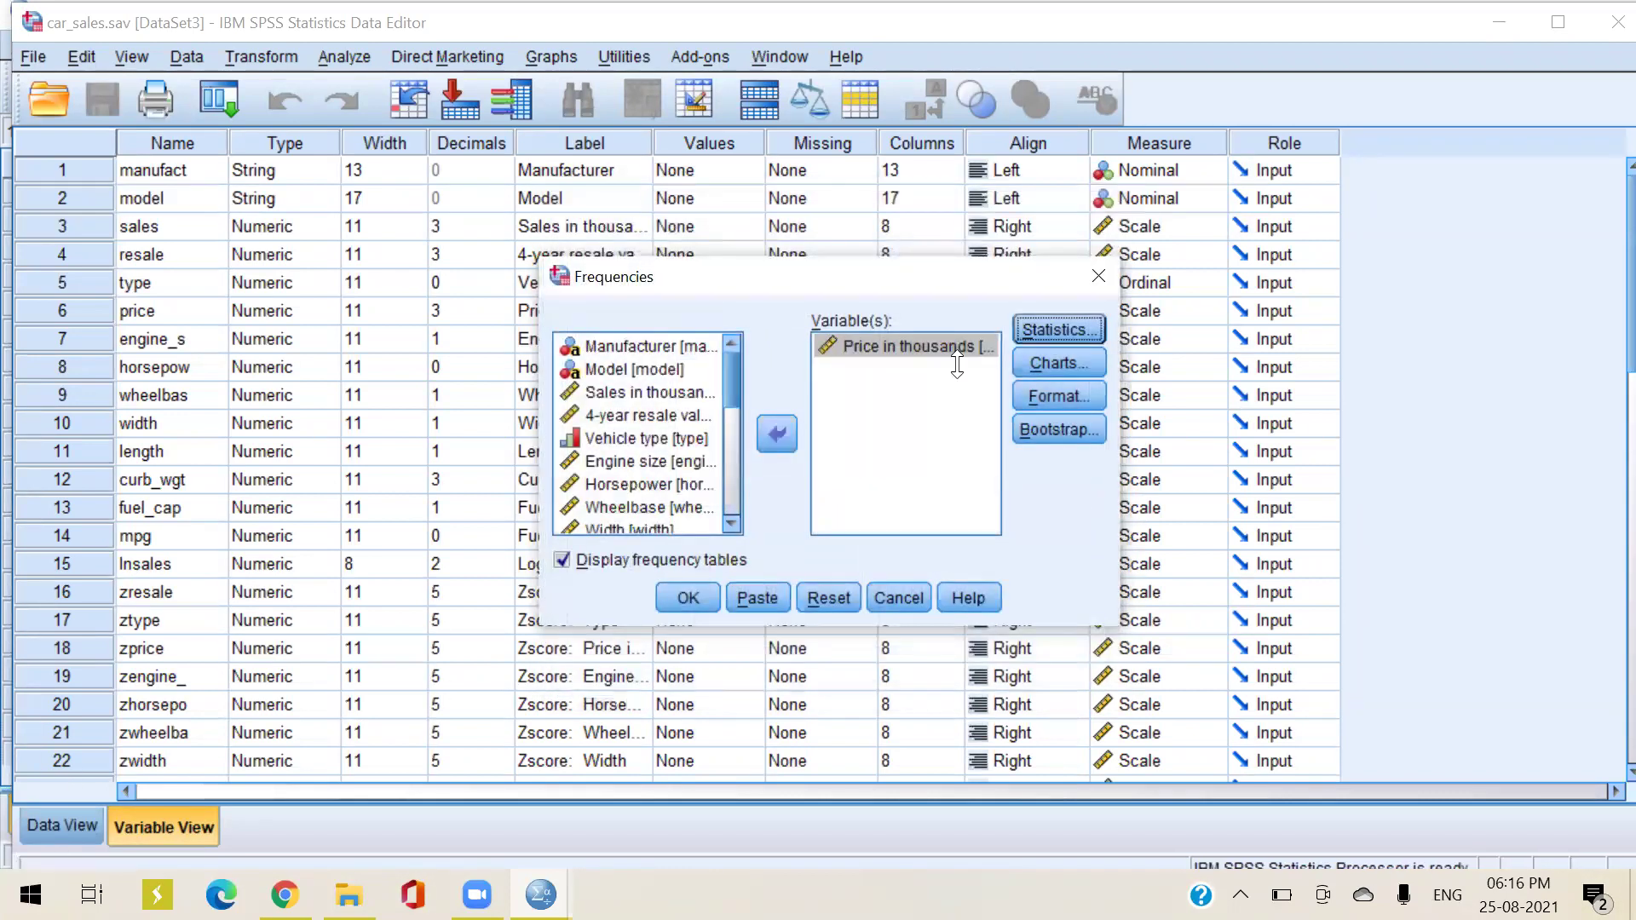
Examine the price values across the rows of the car sales data
{"action": "left_click", "coordinate": [47, 839]}
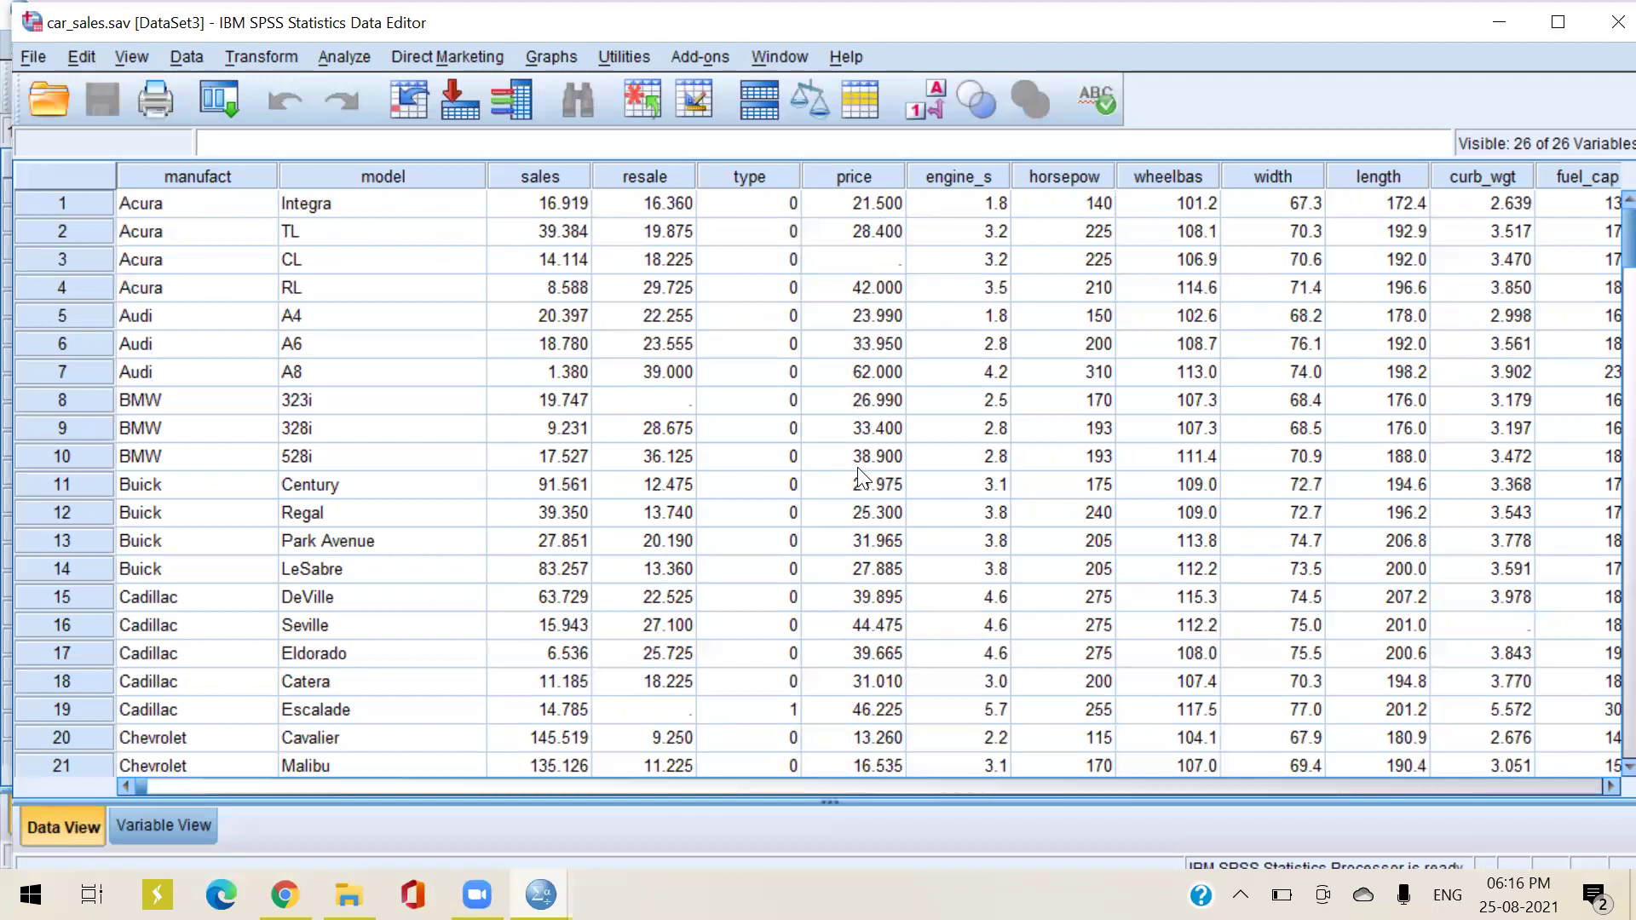
{"action": "scroll", "coordinate": [866, 578], "scroll_direction": "down", "scroll_amount": 5}
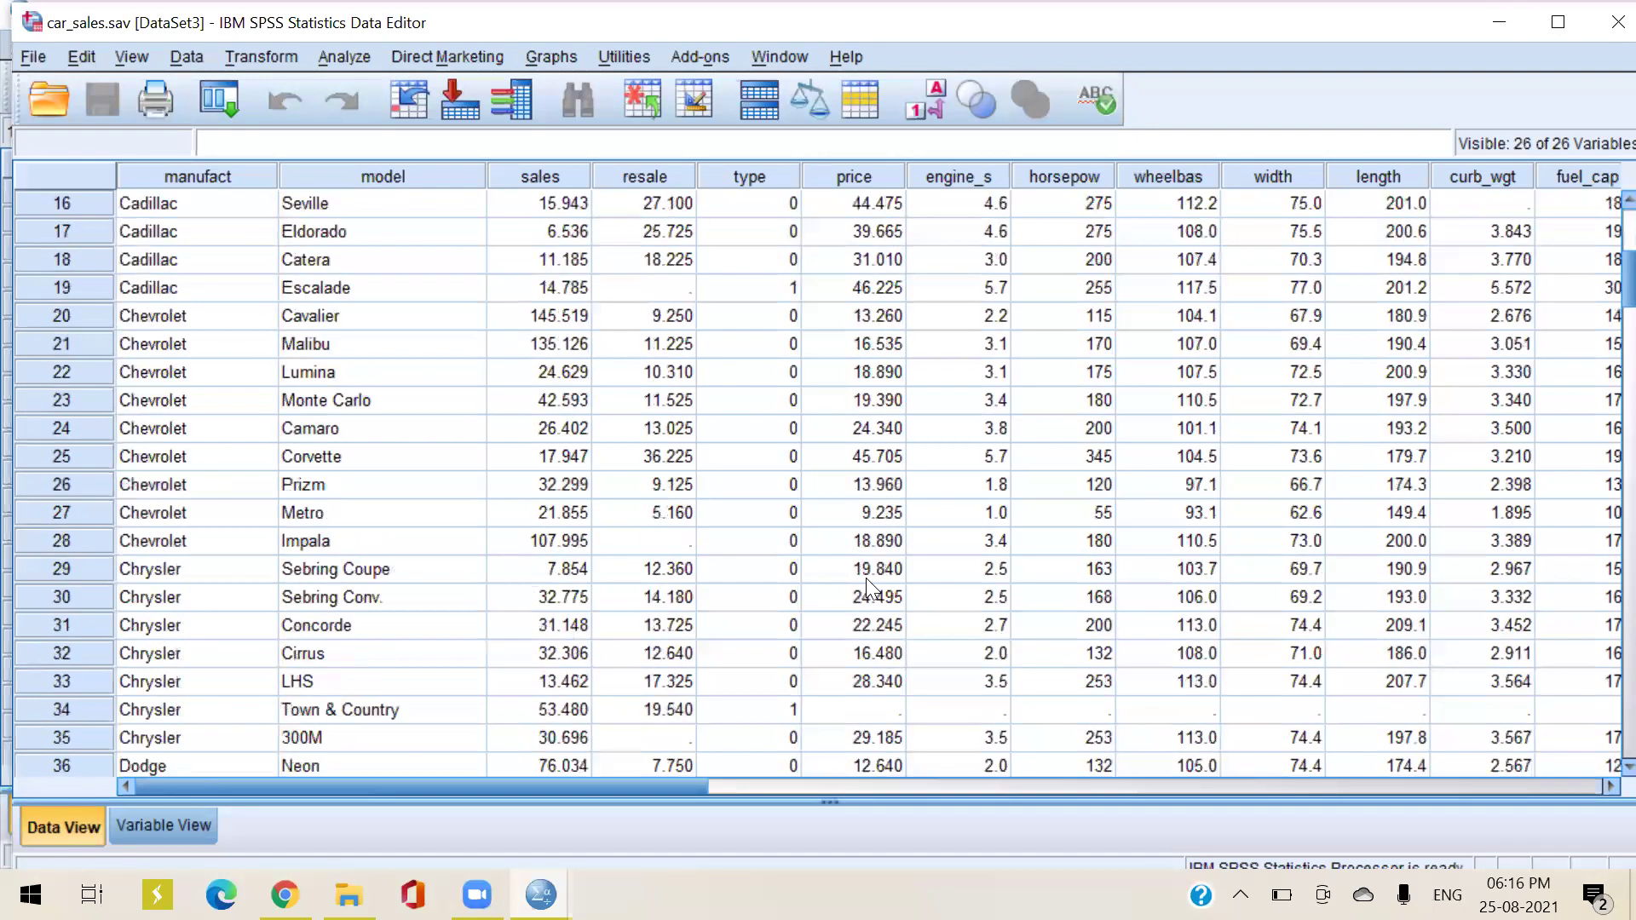
{"action": "scroll", "coordinate": [866, 578], "scroll_direction": "down", "scroll_amount": 19}
{"action": "scroll", "coordinate": [866, 577], "scroll_direction": "down", "scroll_amount": 3}
{"action": "scroll", "coordinate": [866, 571], "scroll_direction": "up", "scroll_amount": 12}
{"action": "scroll", "coordinate": [332, 68], "scroll_direction": "up", "scroll_amount": 13}
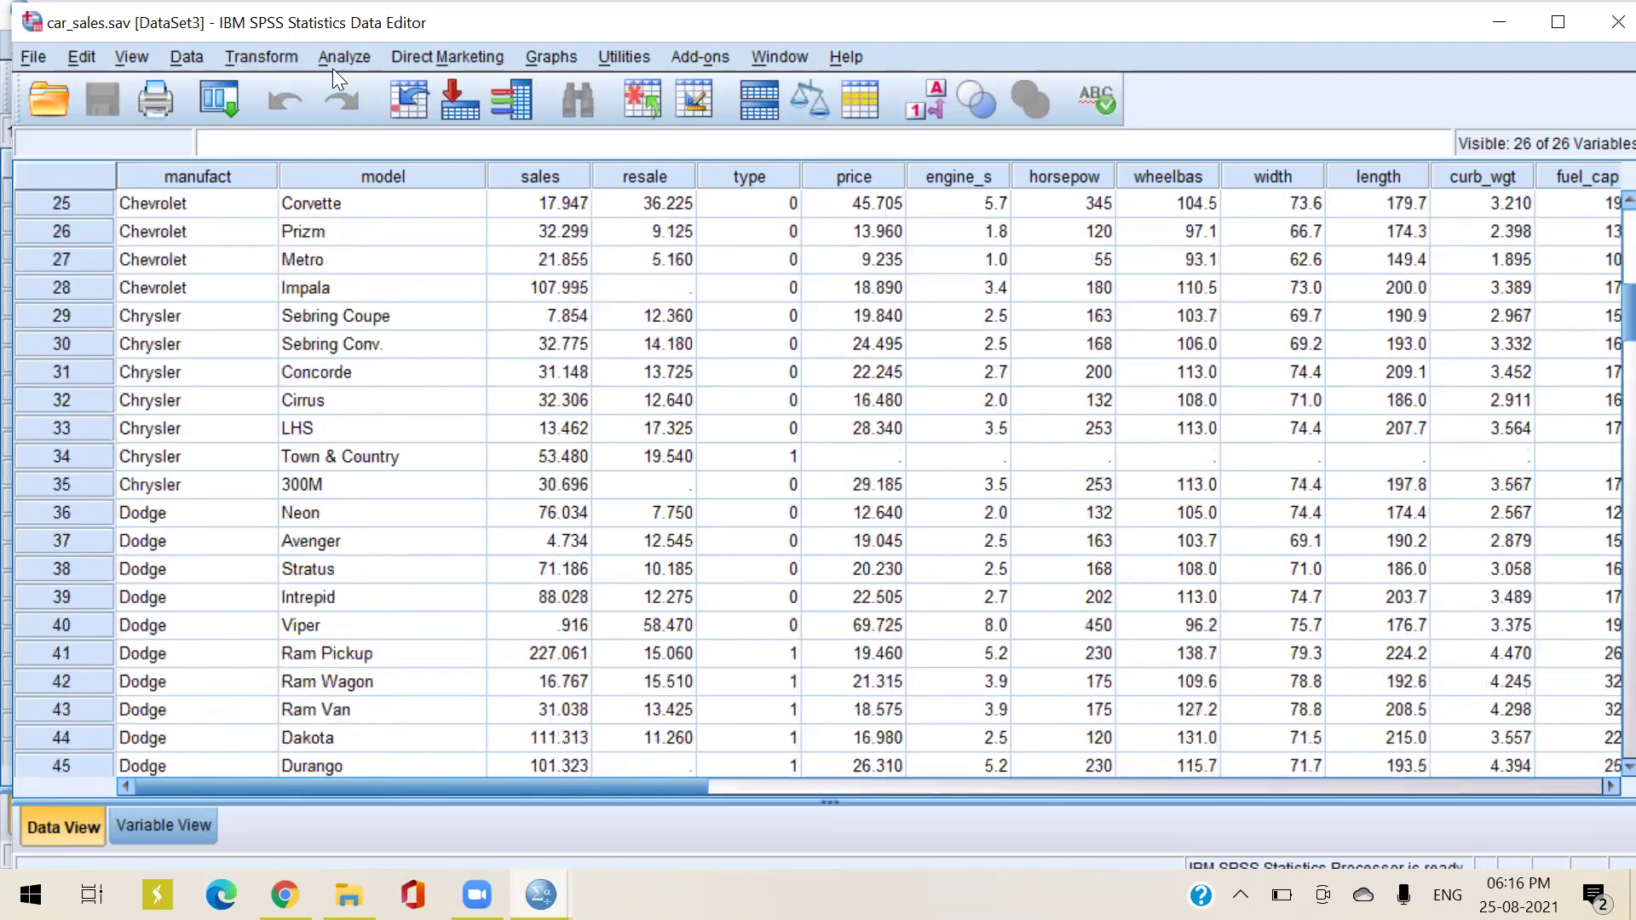
Set up a Frequencies analysis with Price in thousands as the analysed variable in place of Manufacturer
{"action": "left_click", "coordinate": [345, 56]}
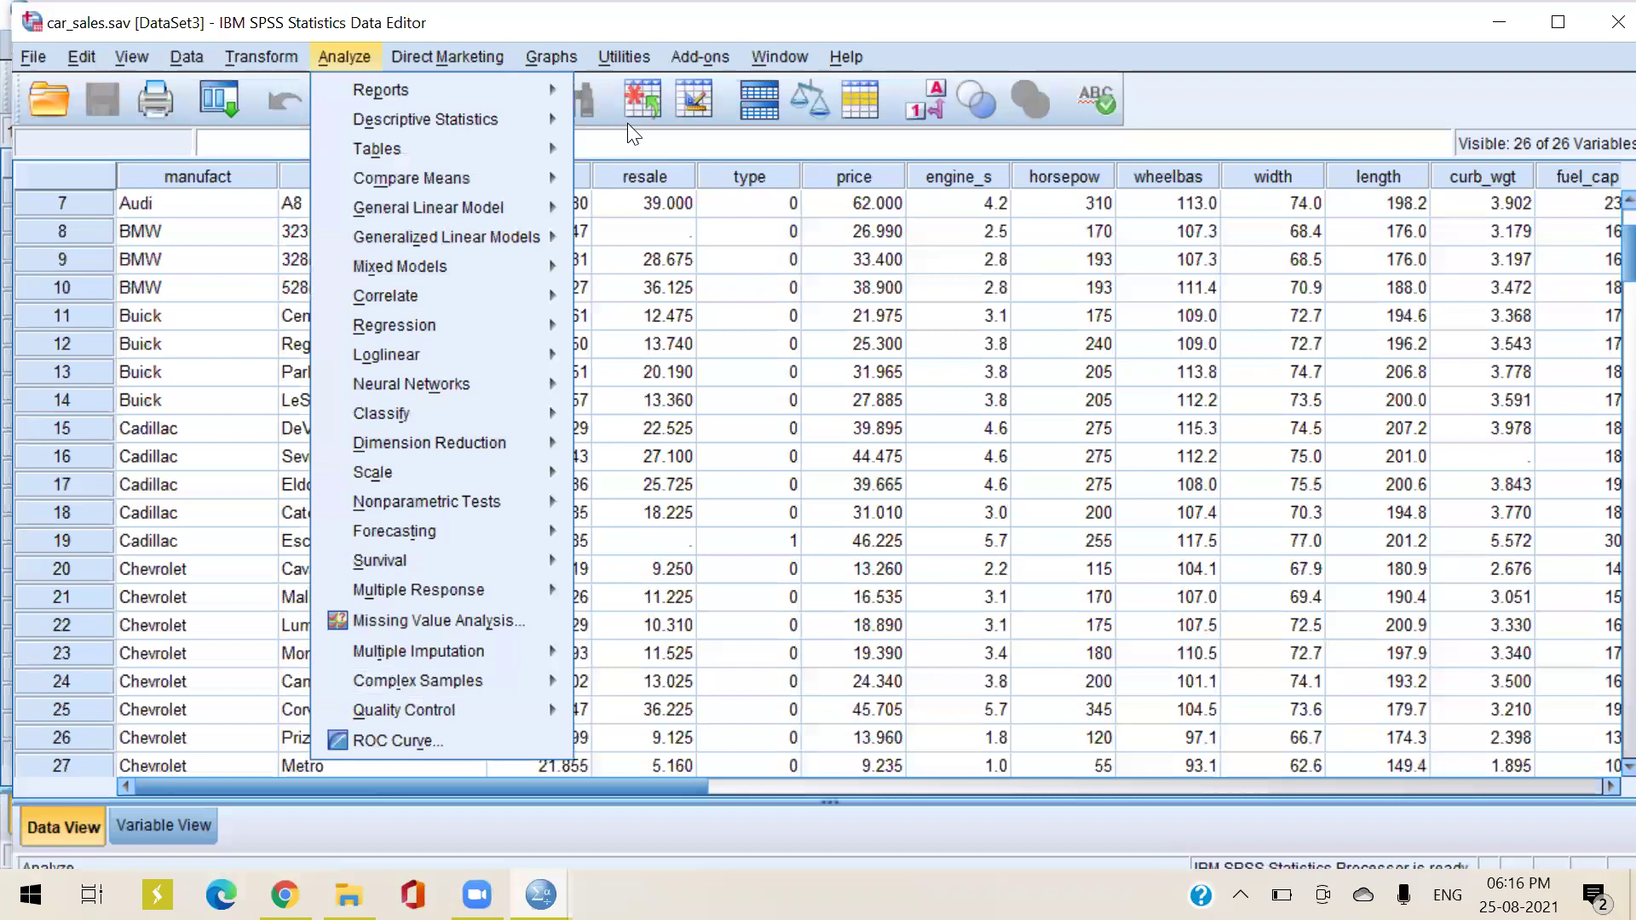
{"action": "mouse_move", "coordinate": [477, 114]}
{"action": "left_click", "coordinate": [673, 124]}
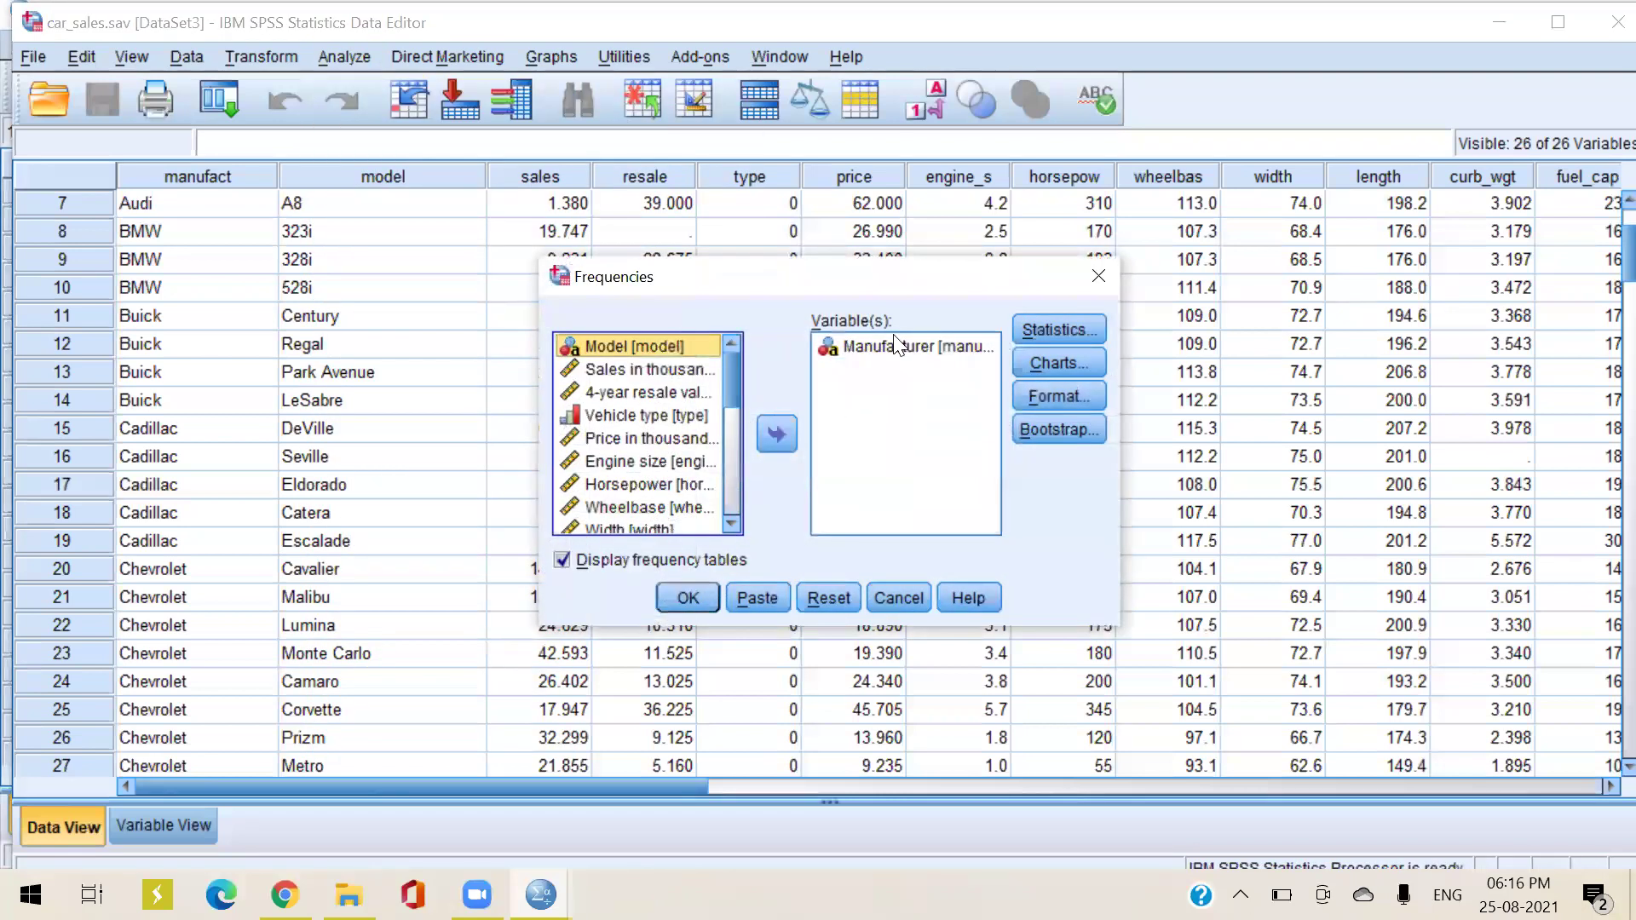
{"action": "left_click", "coordinate": [845, 397]}
{"action": "left_click", "coordinate": [774, 435]}
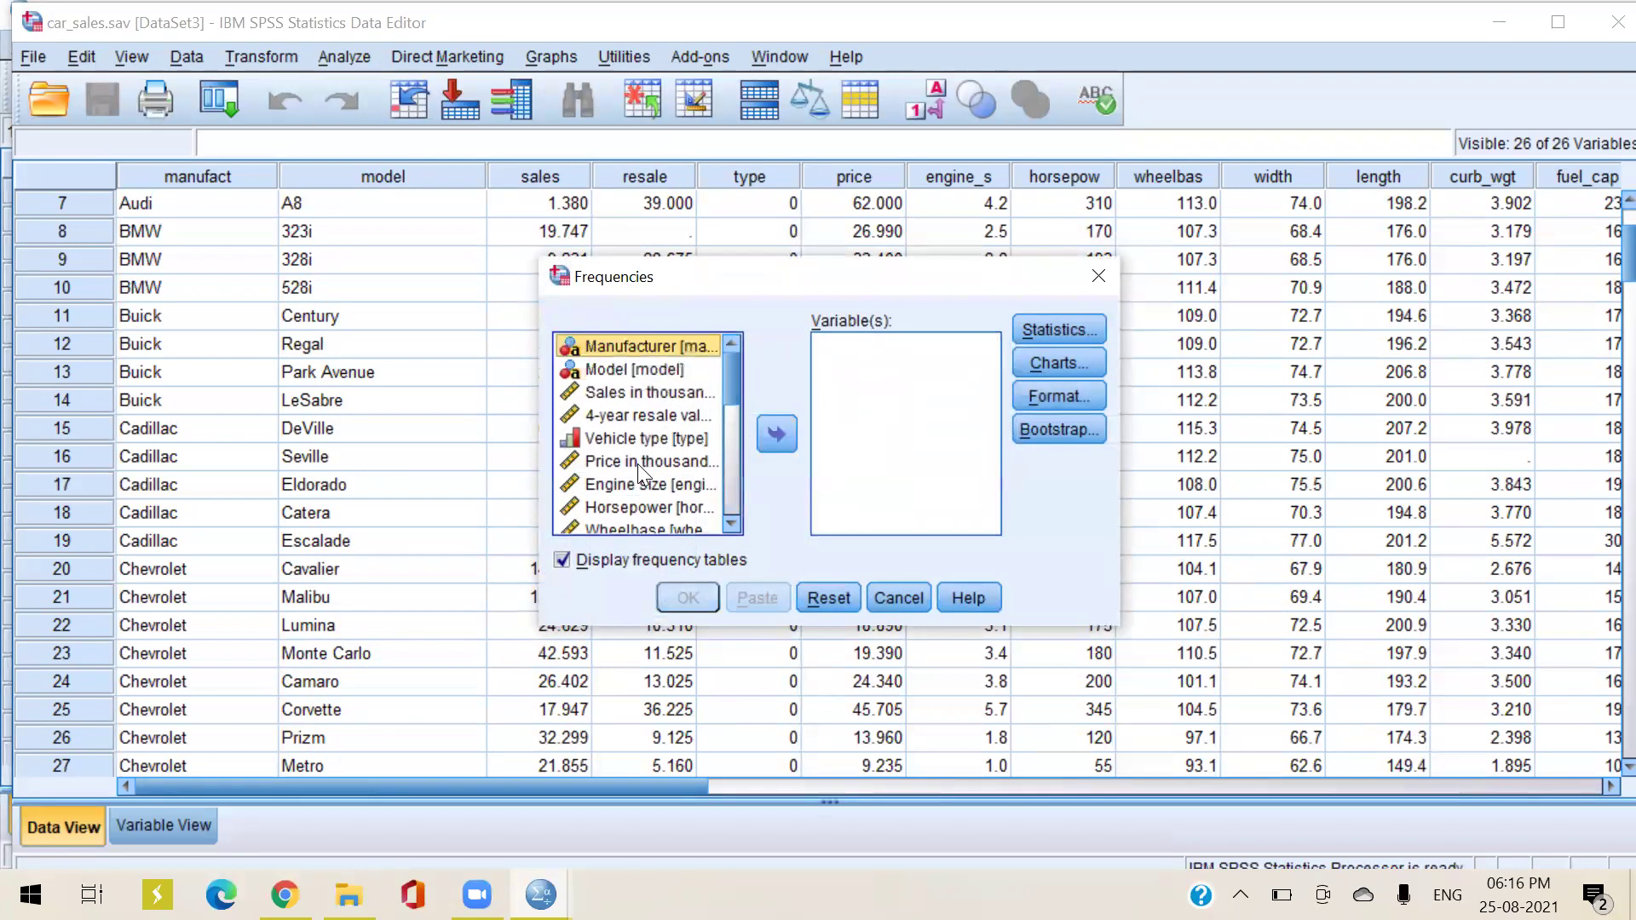
{"action": "left_click", "coordinate": [637, 464]}
{"action": "left_click", "coordinate": [779, 434]}
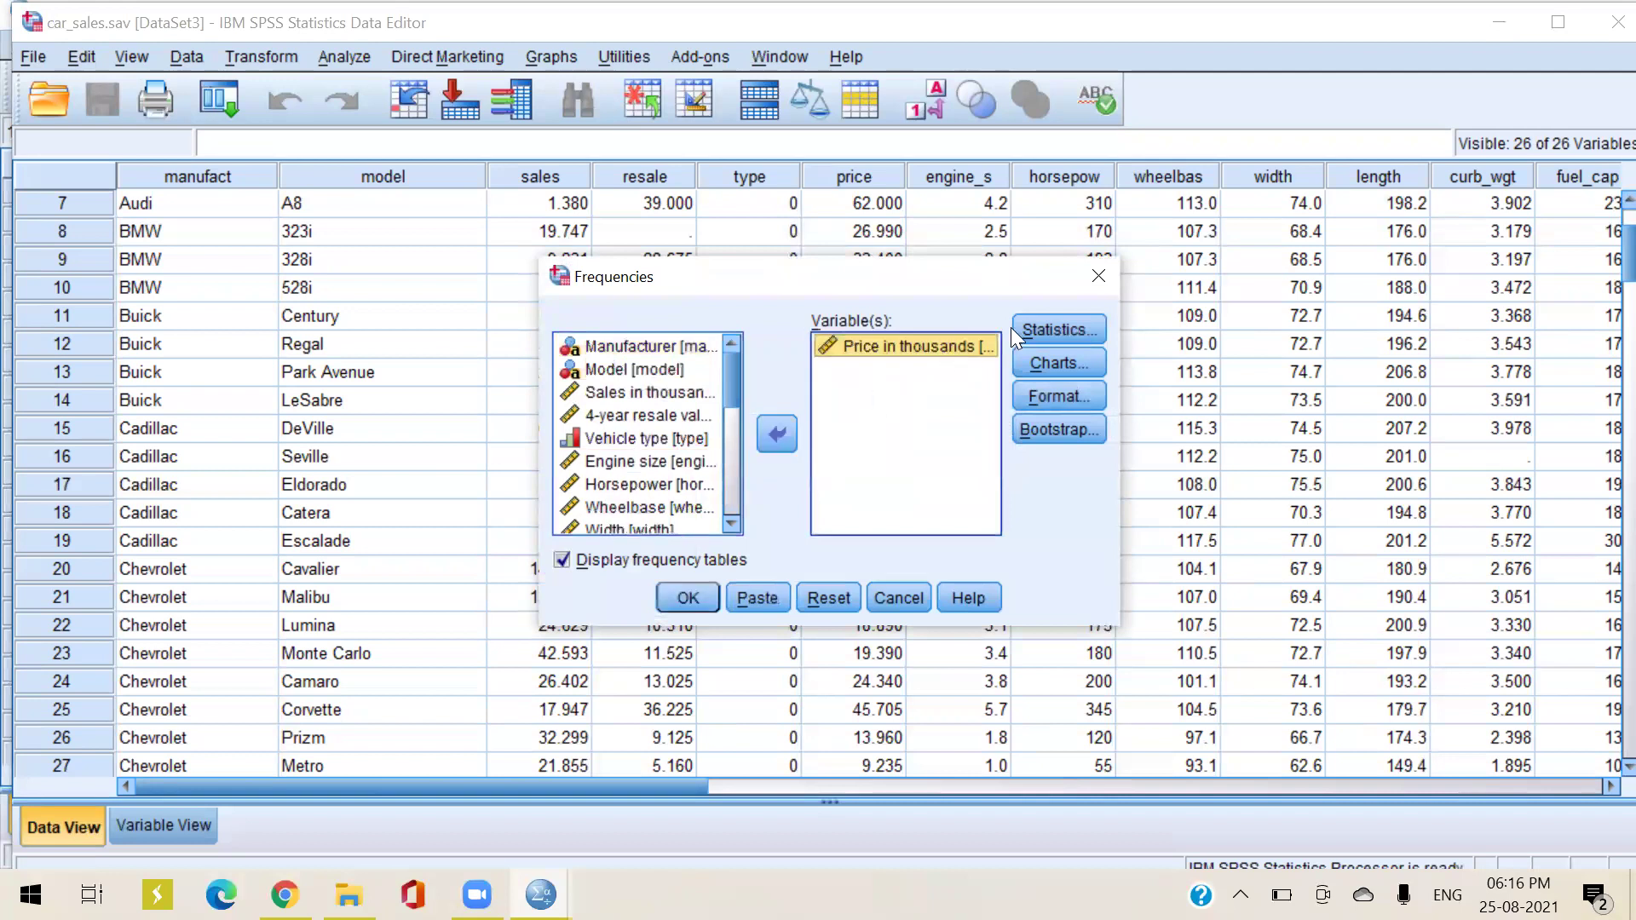
Request quartiles and the 79th percentile in the statistics for the price analysis
{"action": "left_click", "coordinate": [1077, 329]}
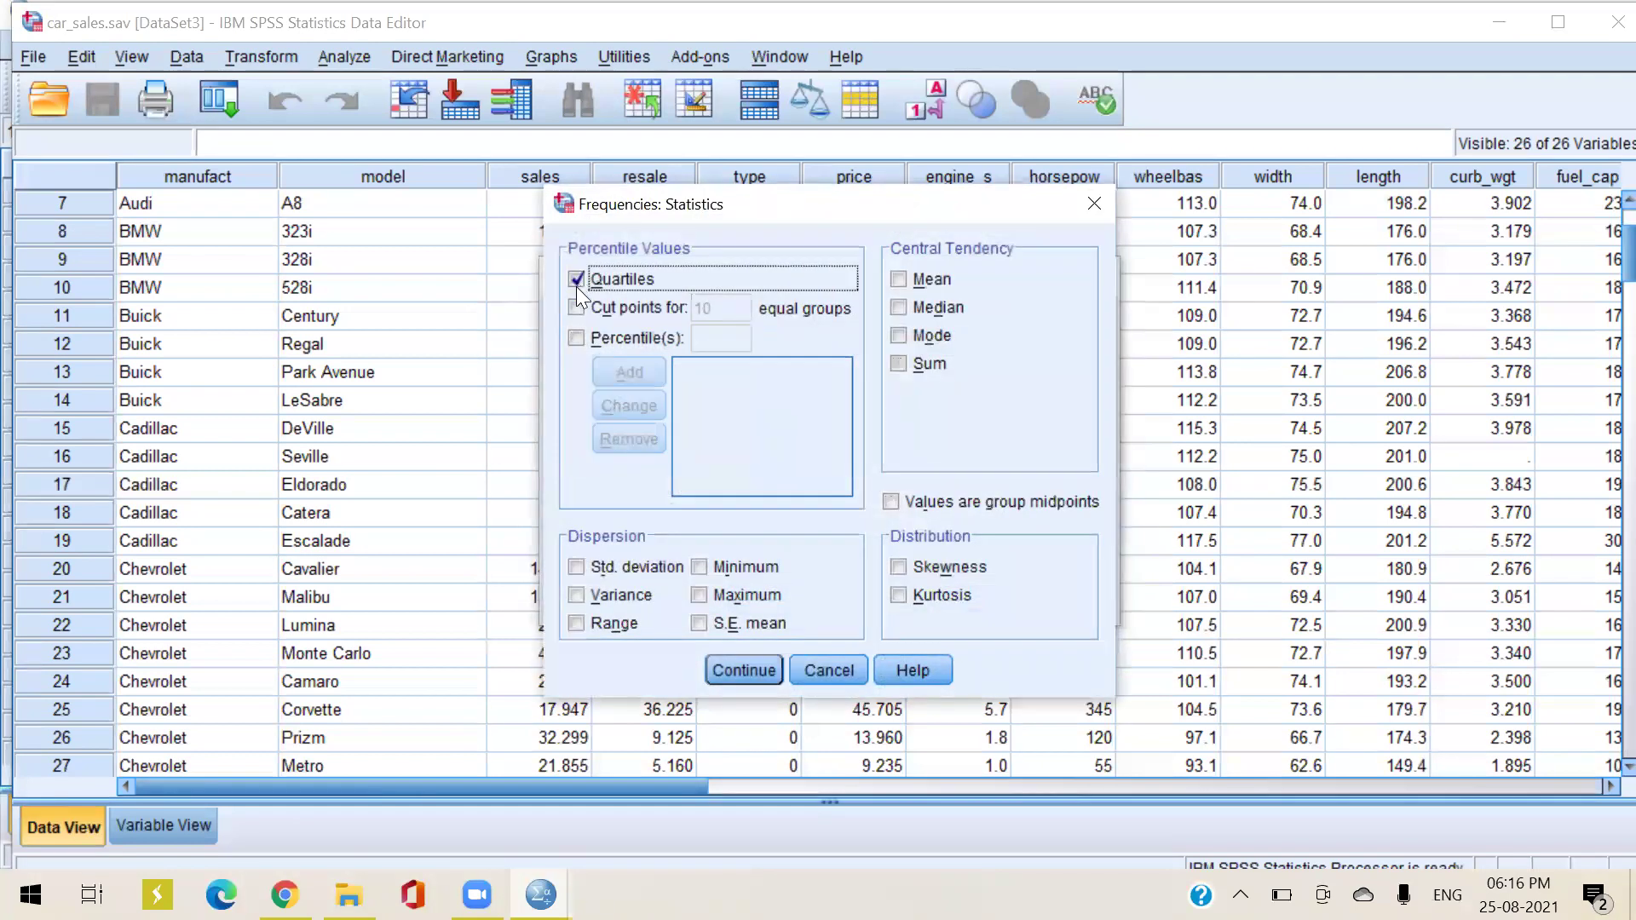
{"action": "left_click", "coordinate": [576, 338]}
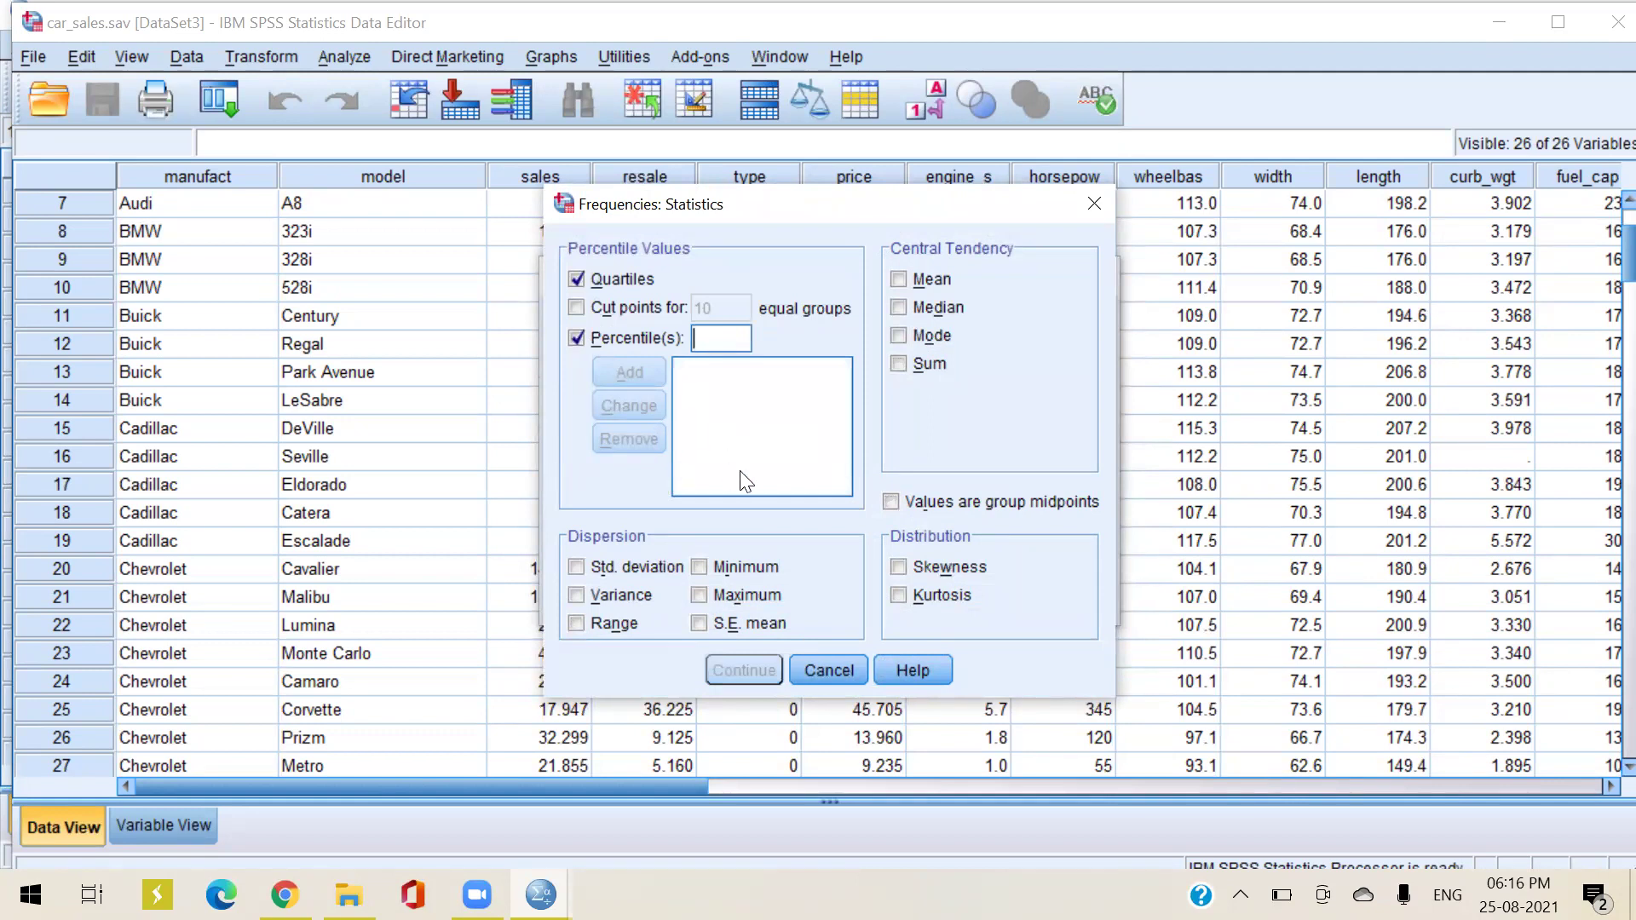
{"action": "type", "text": "79"}
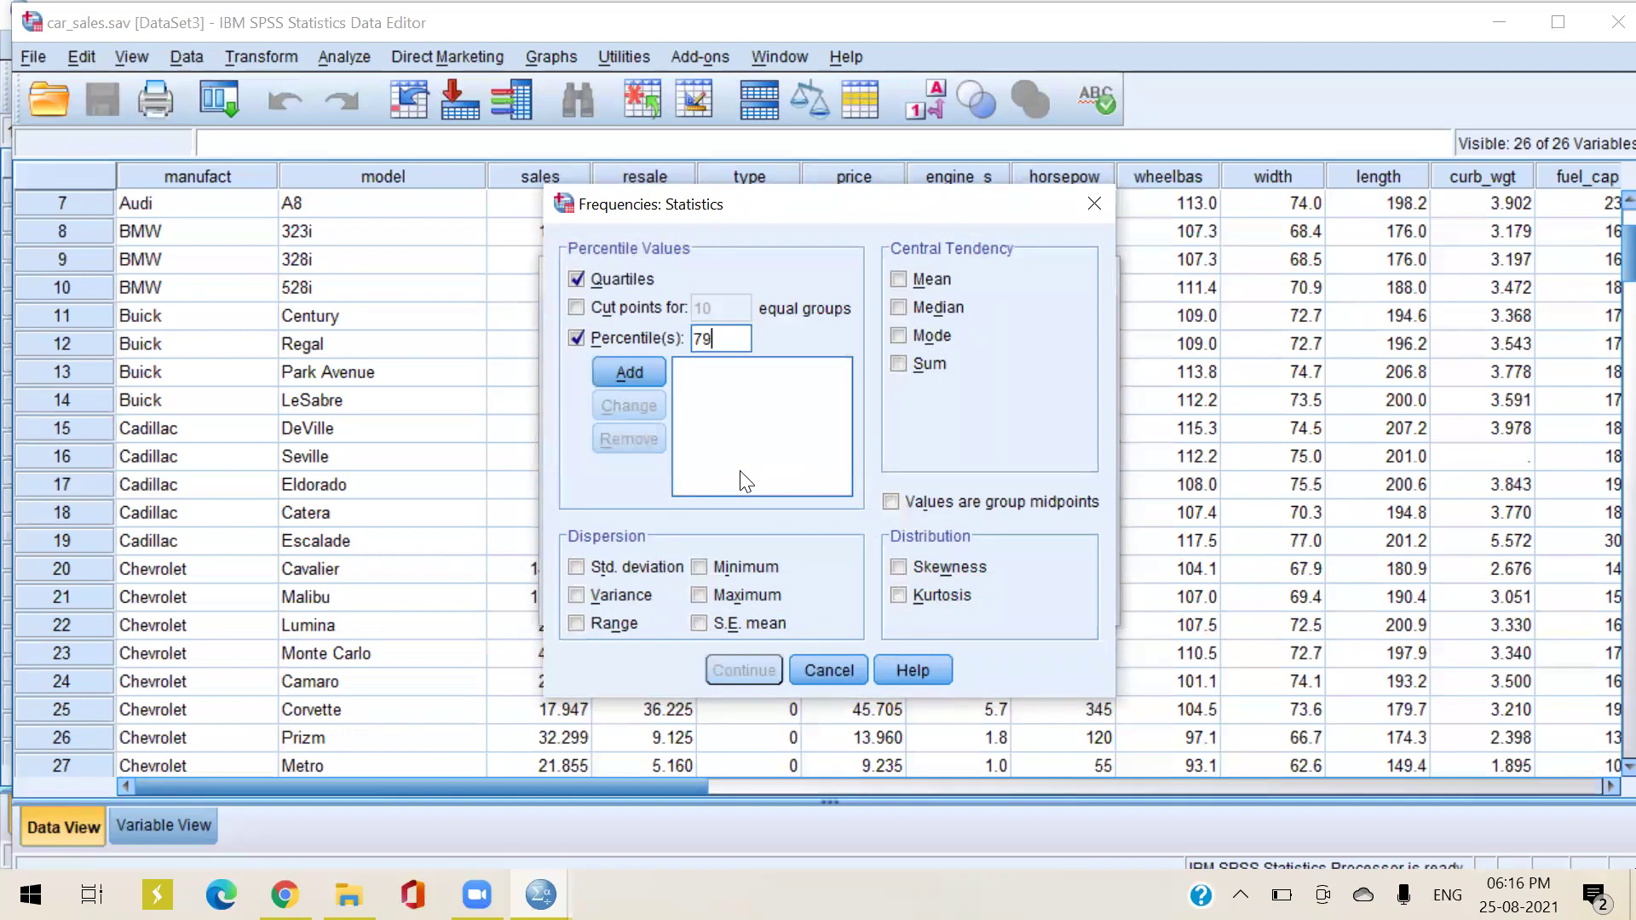
{"action": "left_click", "coordinate": [634, 370]}
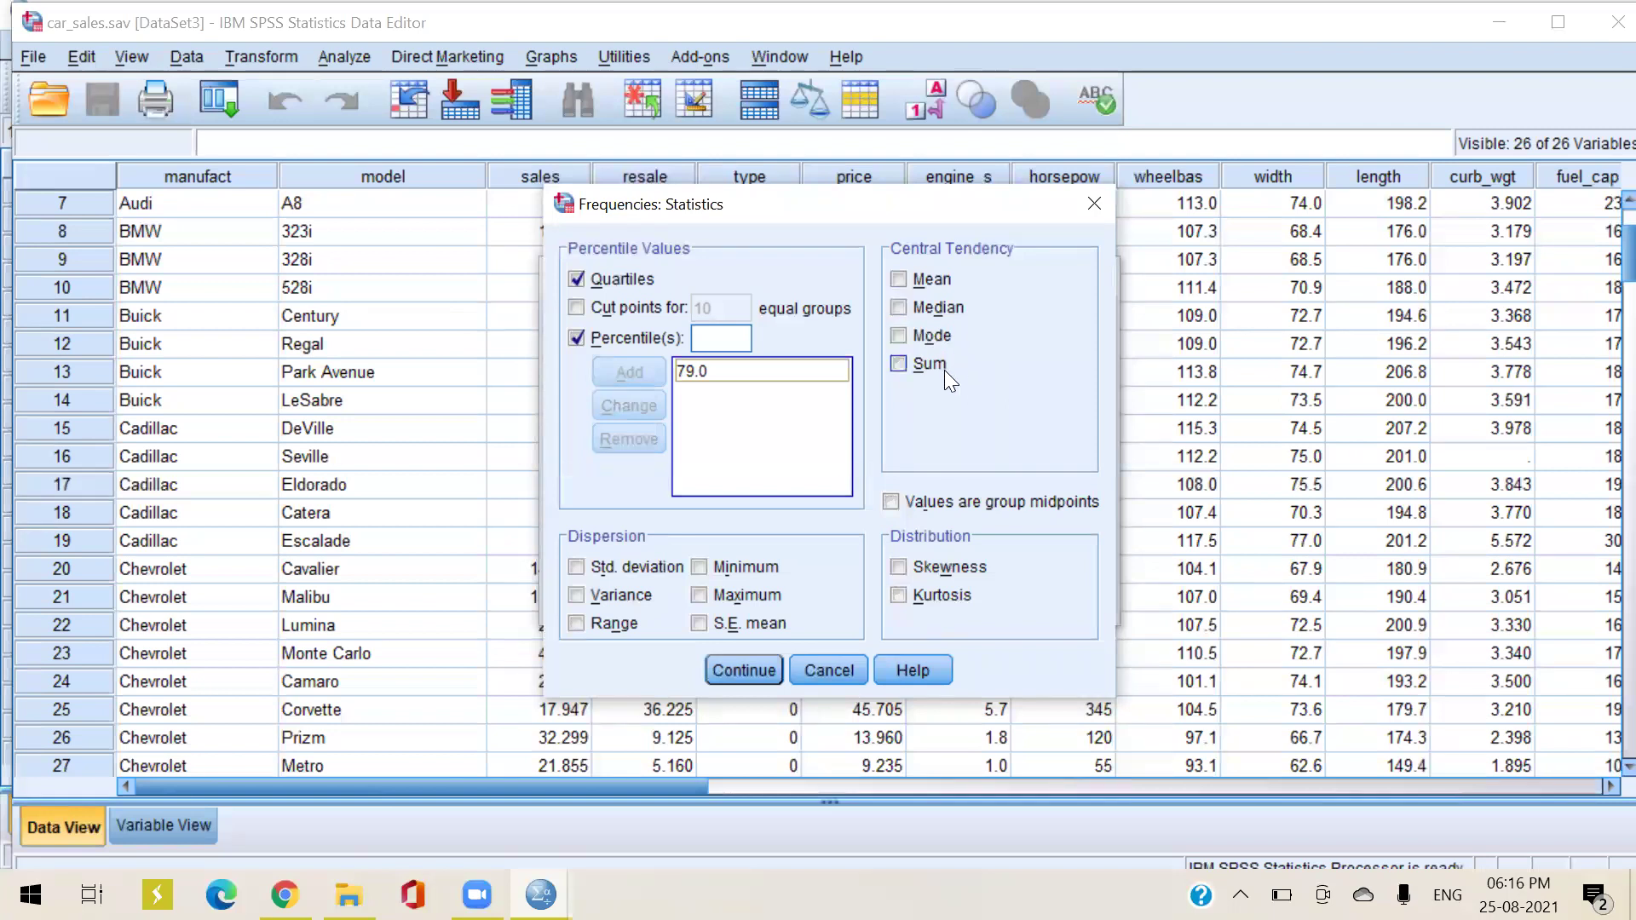
Add the mean and median to the requested statistics and run the Frequencies analysis
{"action": "left_click", "coordinate": [899, 278]}
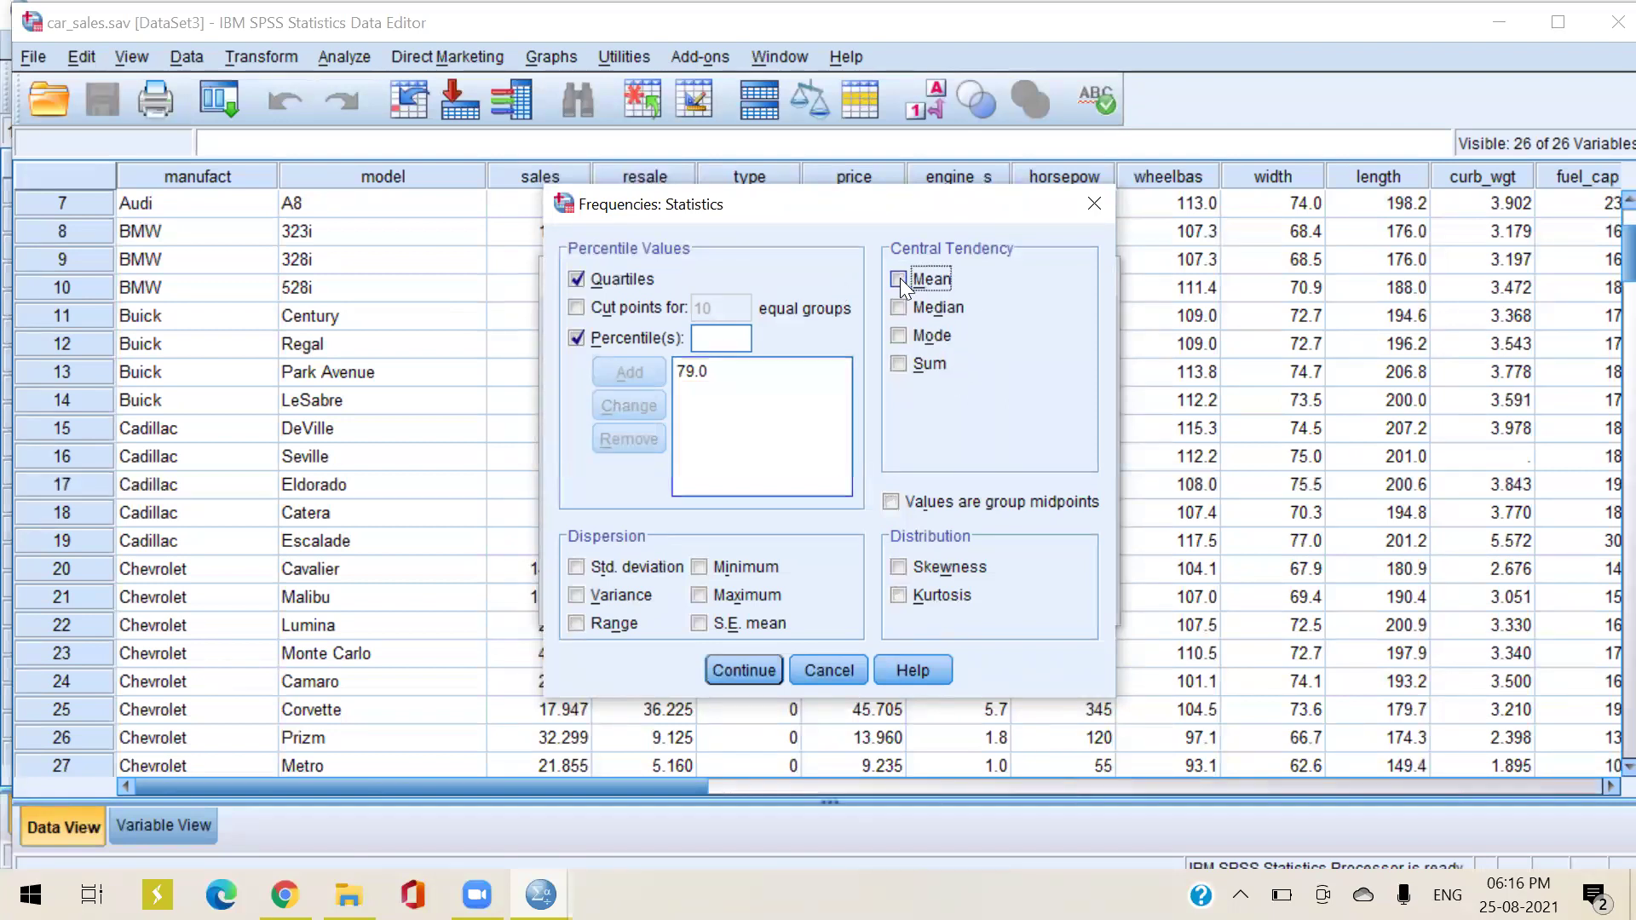
{"action": "left_click", "coordinate": [910, 307]}
{"action": "left_click", "coordinate": [750, 669]}
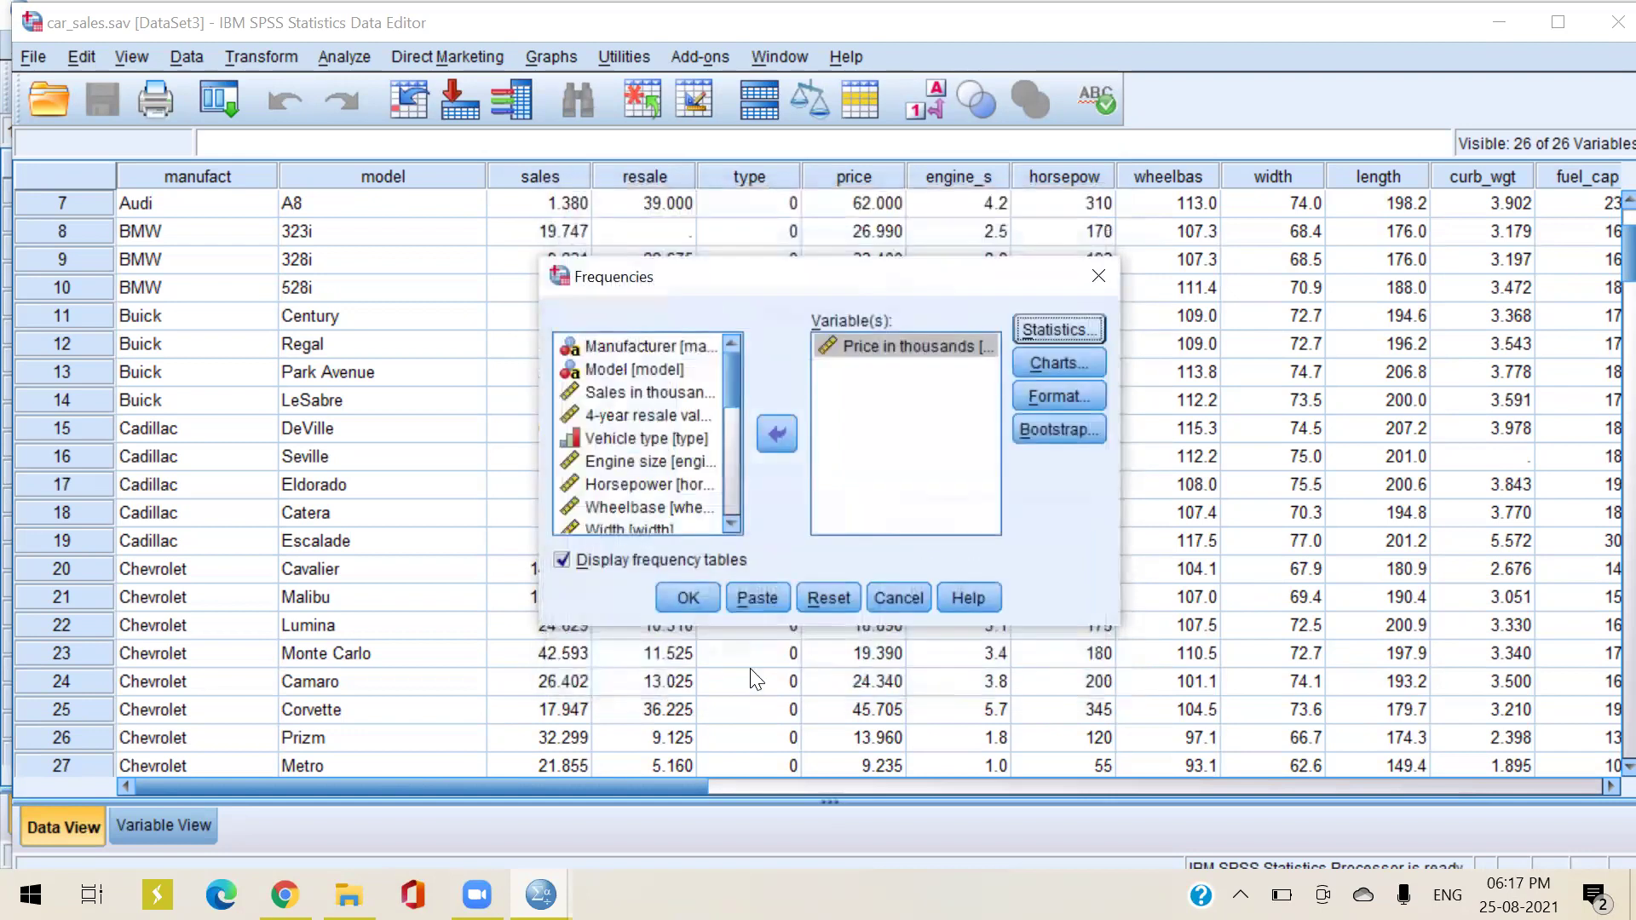
{"action": "left_click", "coordinate": [685, 607]}
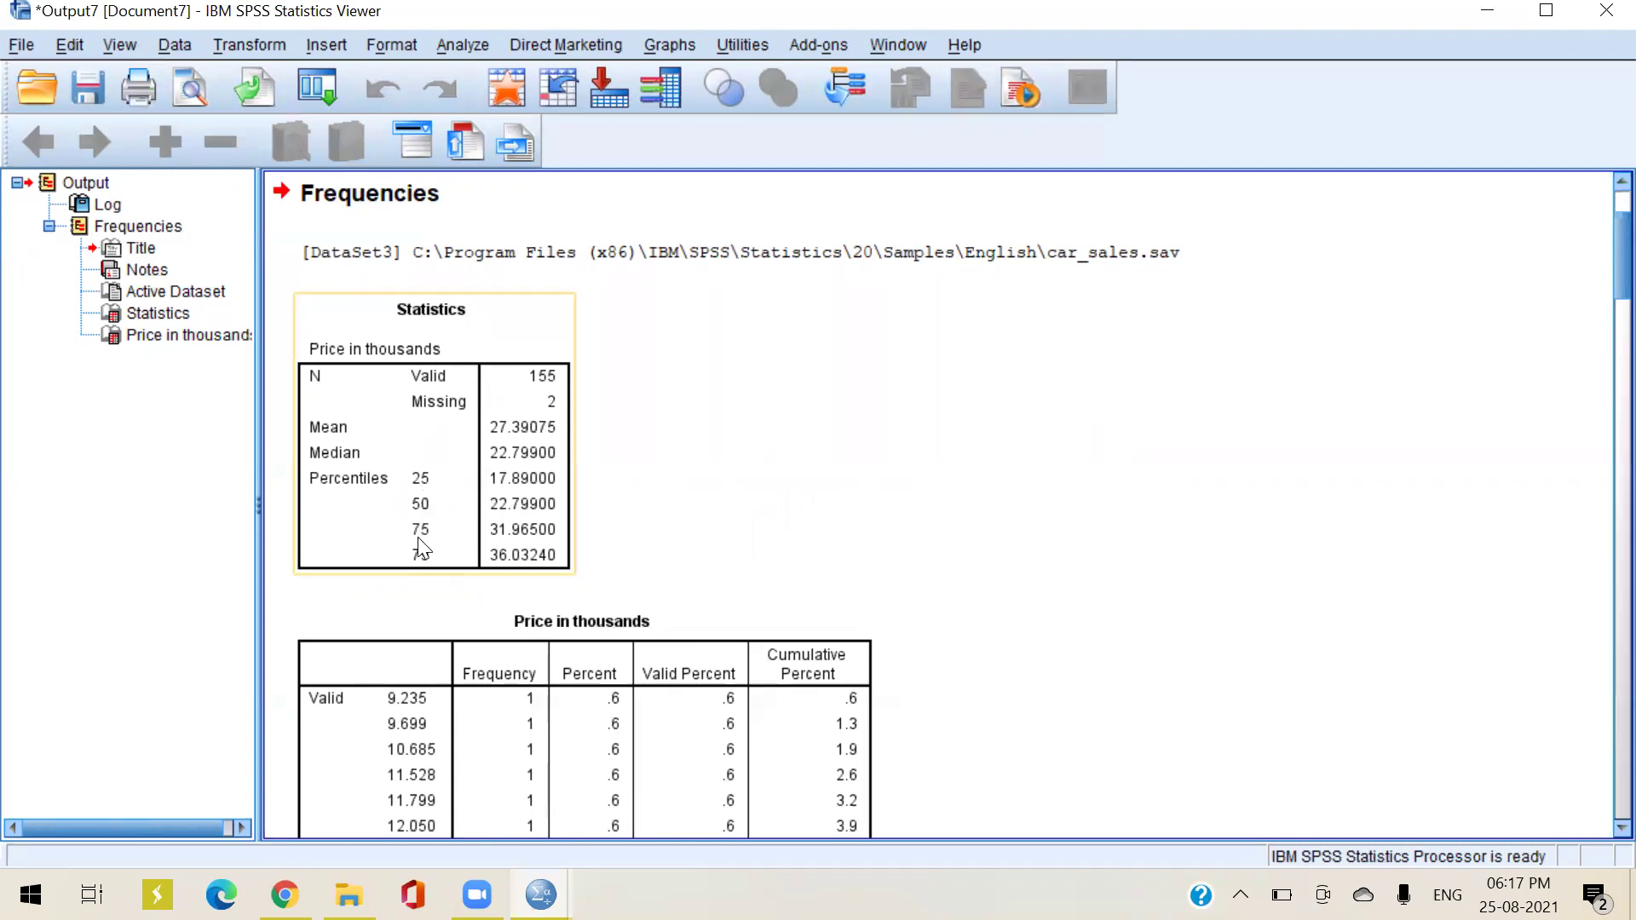
Examine the percentile rows in the Statistics table for Price in thousands
{"action": "left_click", "coordinate": [416, 569]}
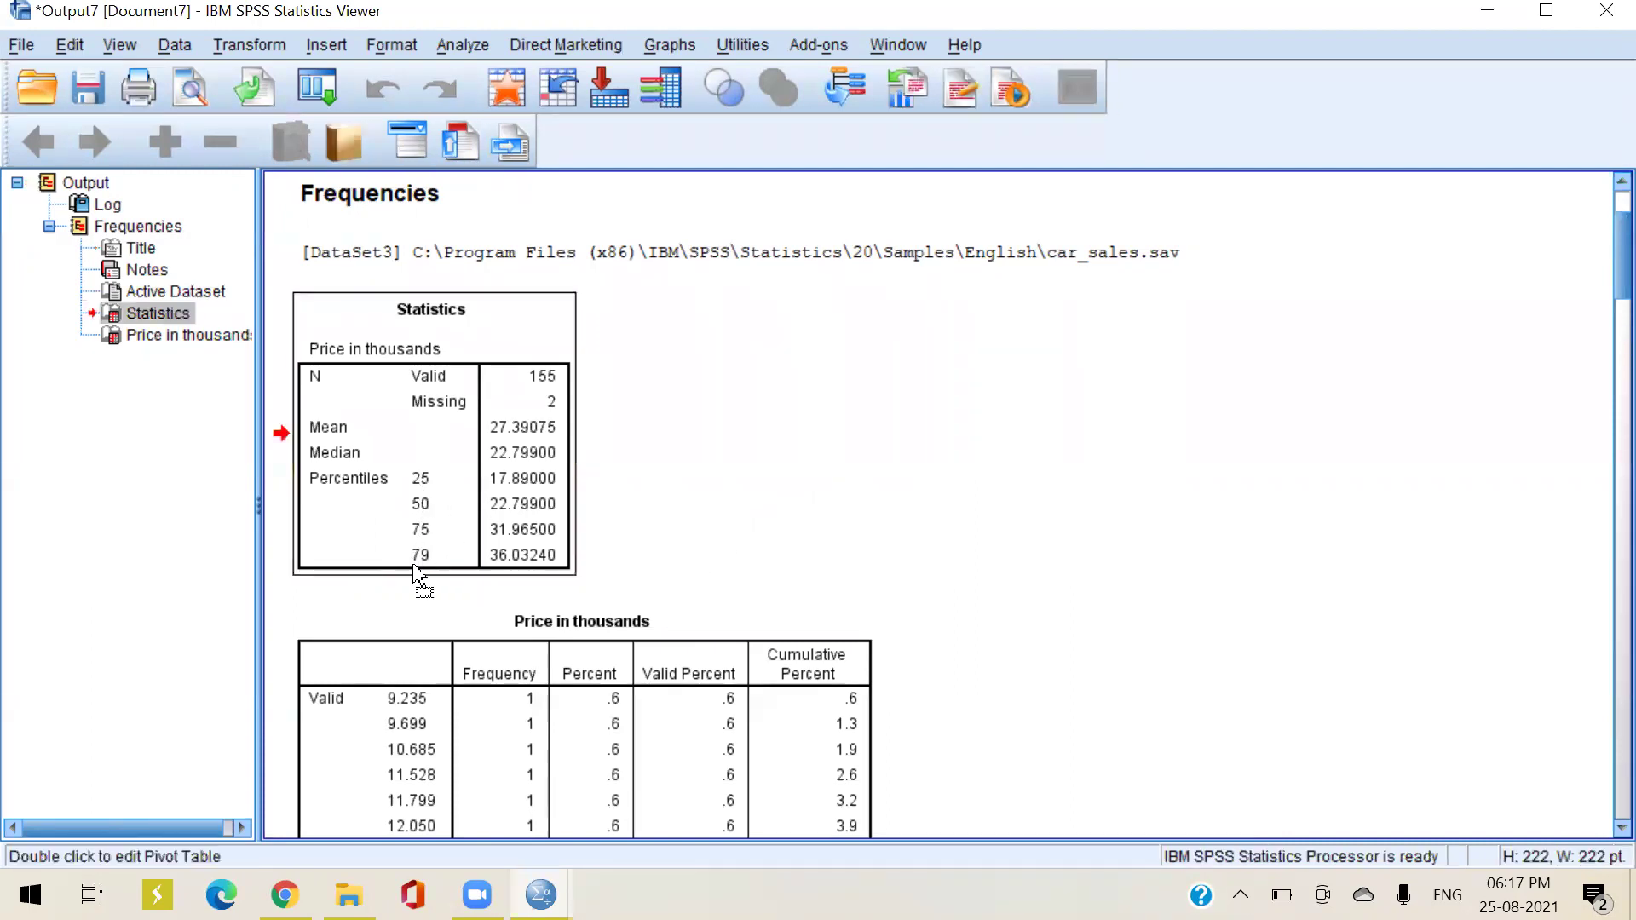
{"action": "mouse_move", "coordinate": [558, 552]}
{"action": "left_mouse_down"}
{"action": "mouse_move", "coordinate": [571, 564]}
{"action": "mouse_move", "coordinate": [438, 583]}
{"action": "mouse_move", "coordinate": [428, 543]}
{"action": "mouse_move", "coordinate": [566, 538]}
{"action": "left_mouse_up"}
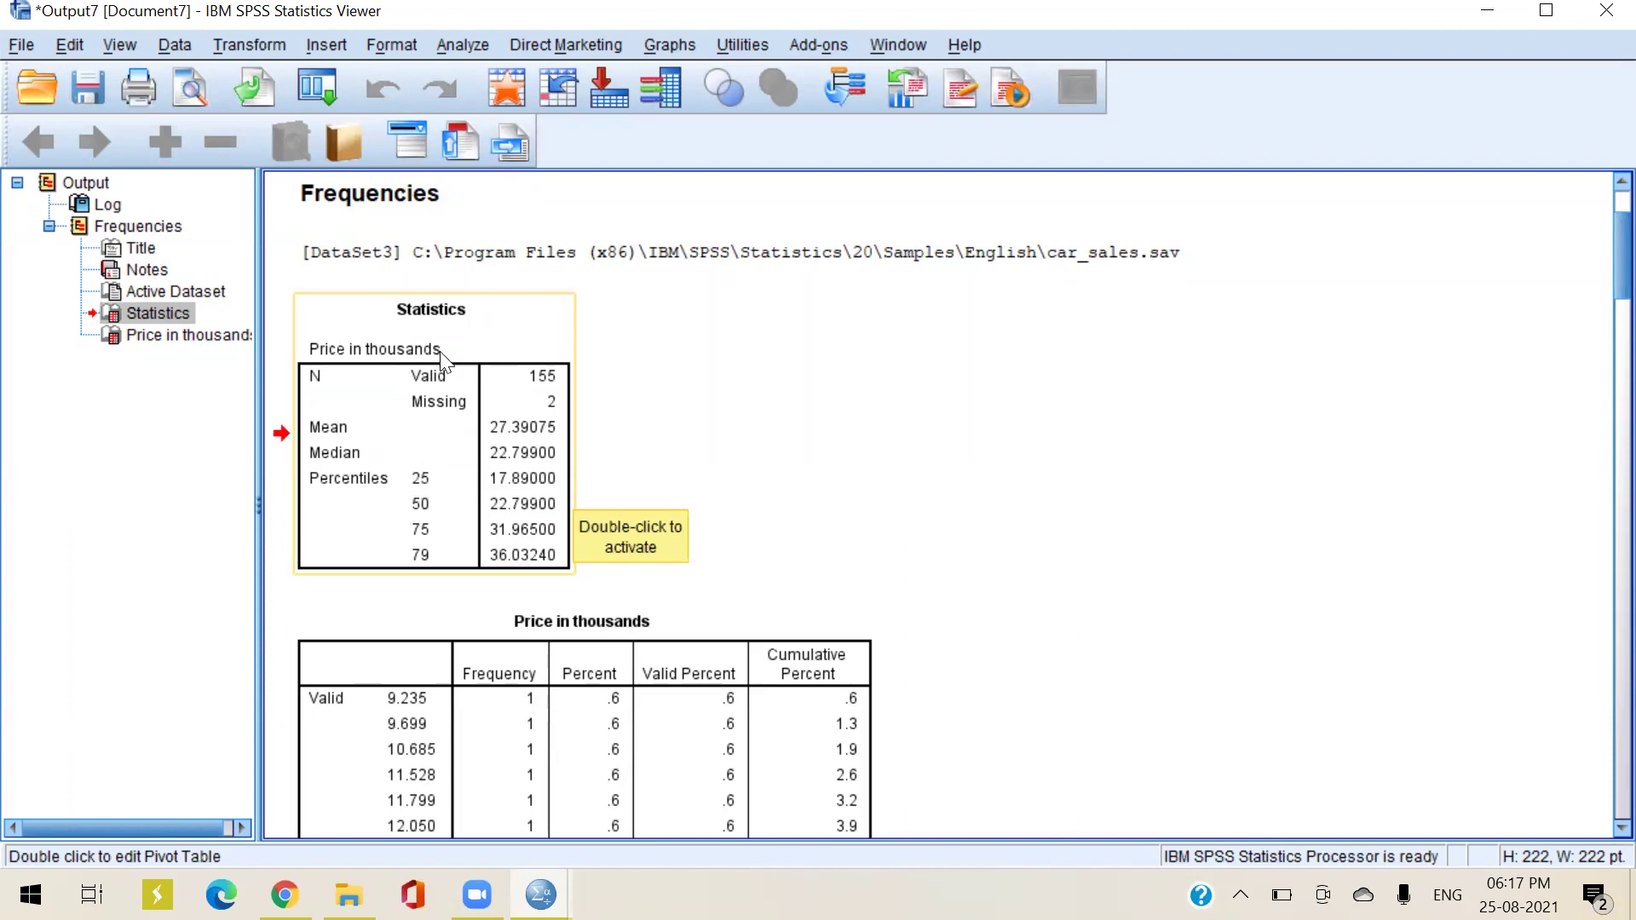
{"action": "left_click_drag", "start_coordinate": [404, 493], "coordinate": [551, 469]}
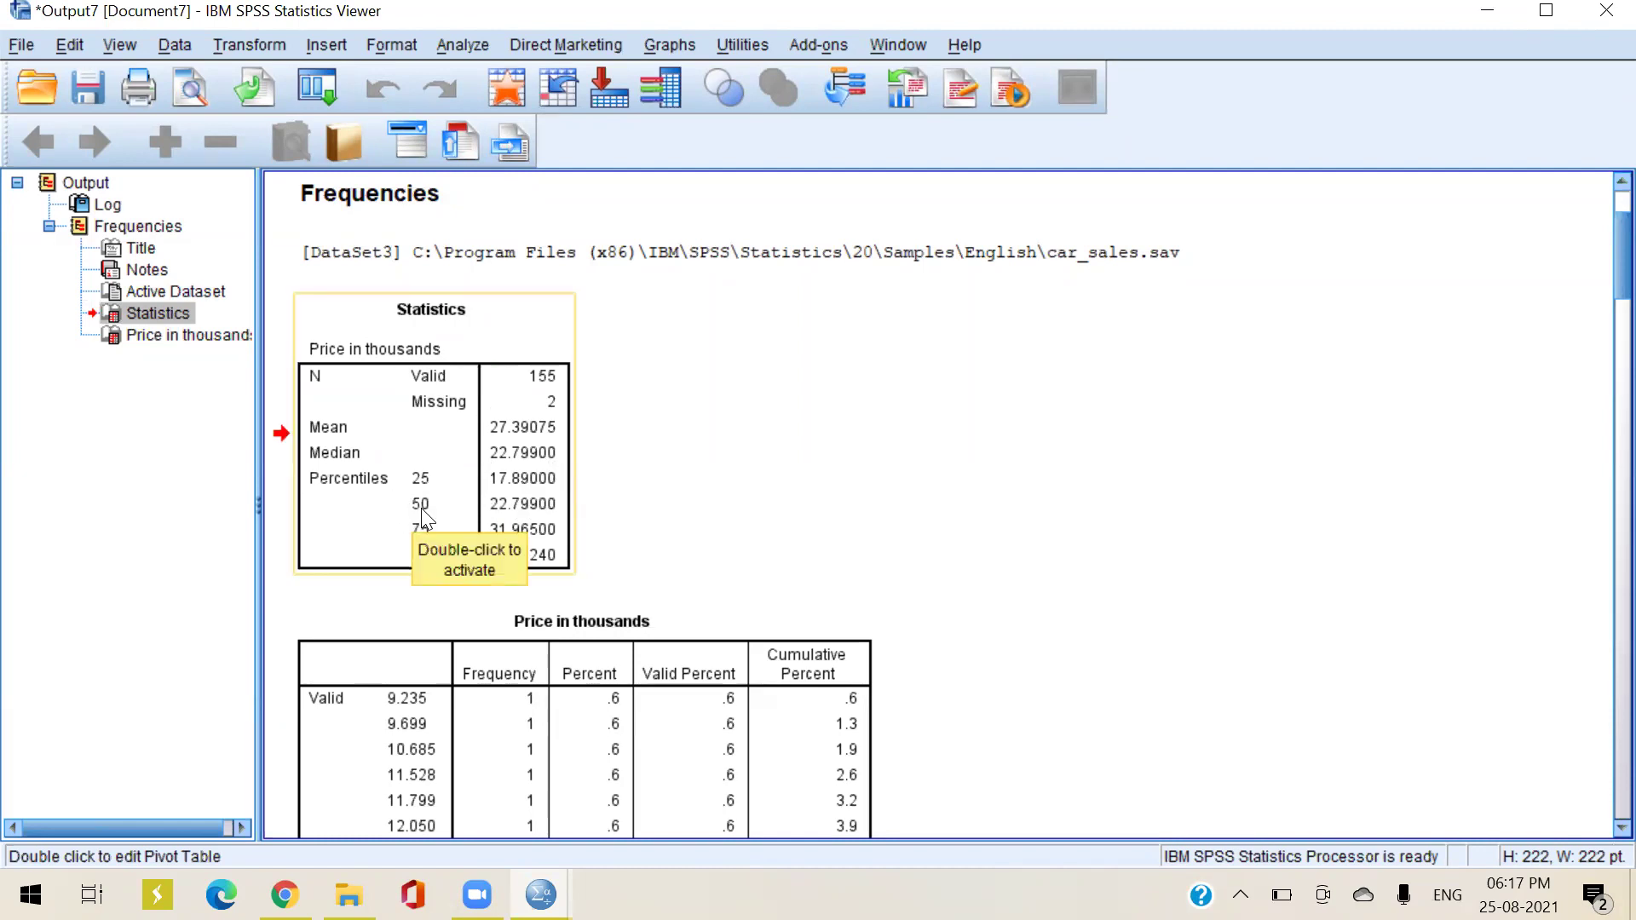
Examine the Statistics and frequency tables for Price in thousands, and close the output without saving it
{"action": "left_click_drag", "start_coordinate": [529, 506], "coordinate": [465, 433]}
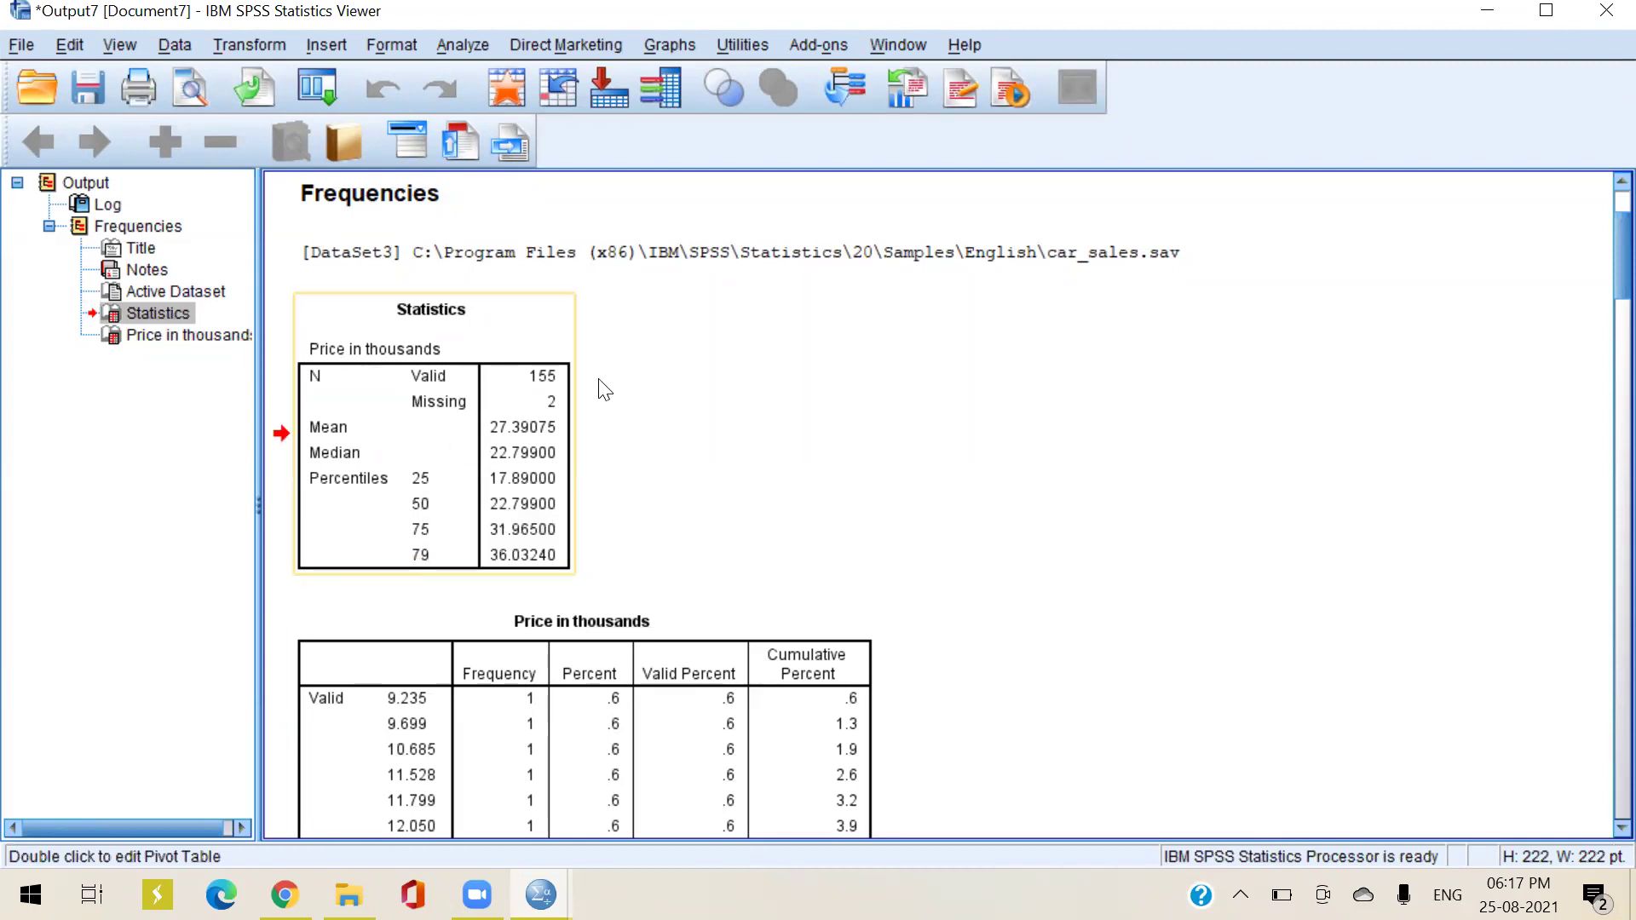
{"action": "scroll", "coordinate": [1106, 515], "scroll_direction": "down", "scroll_amount": 5}
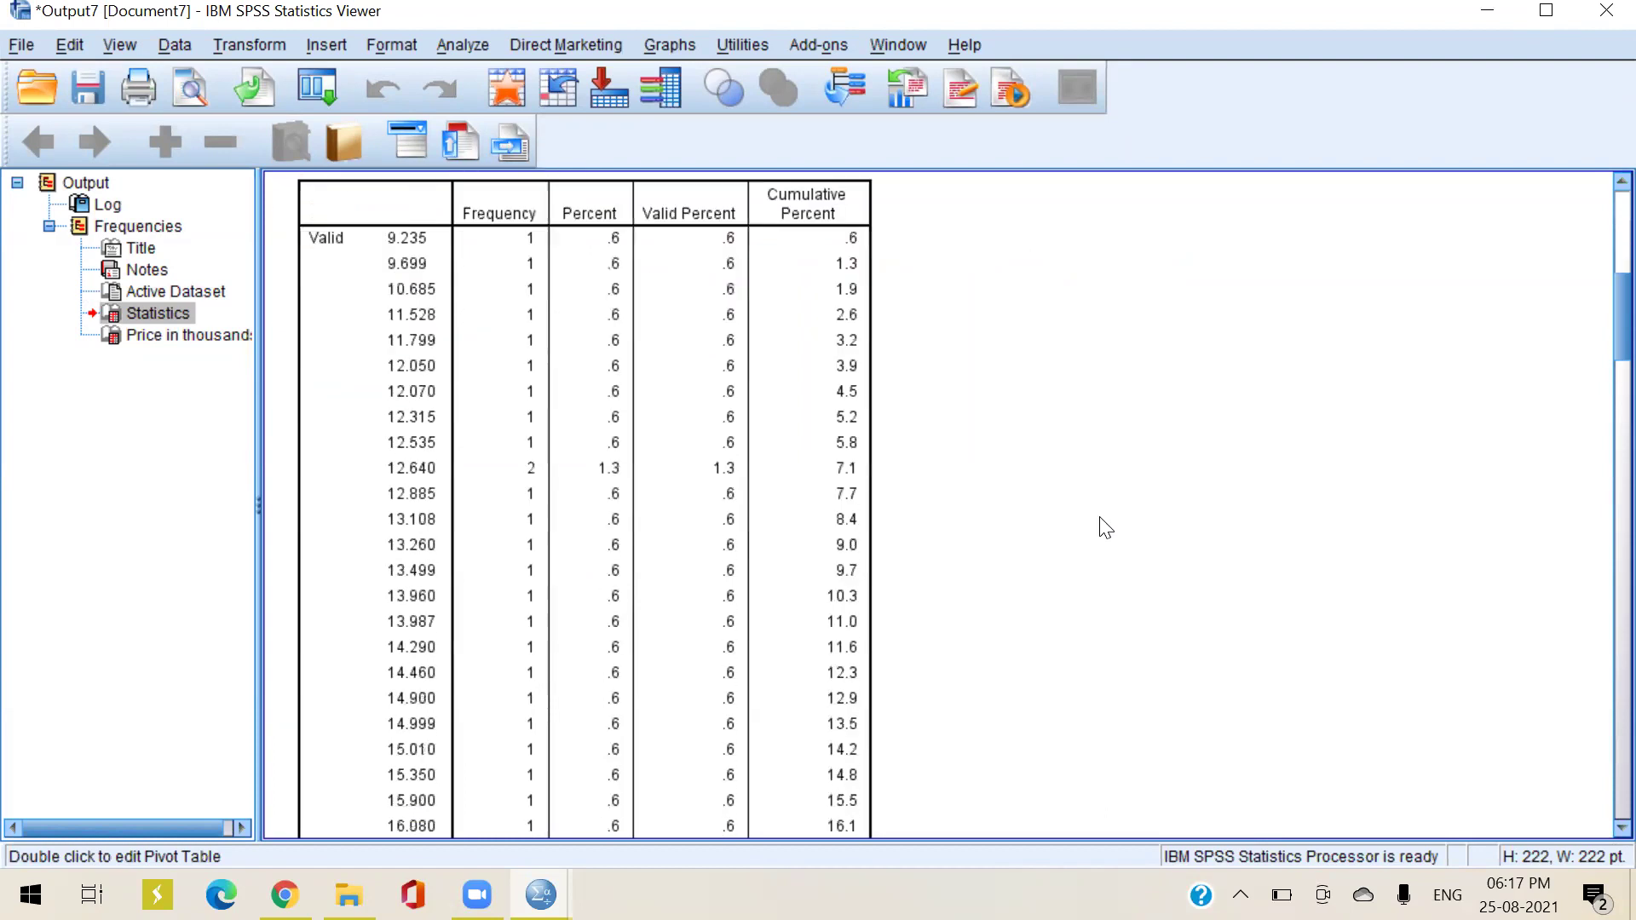
{"action": "scroll", "coordinate": [1106, 529], "scroll_direction": "up", "scroll_amount": 5}
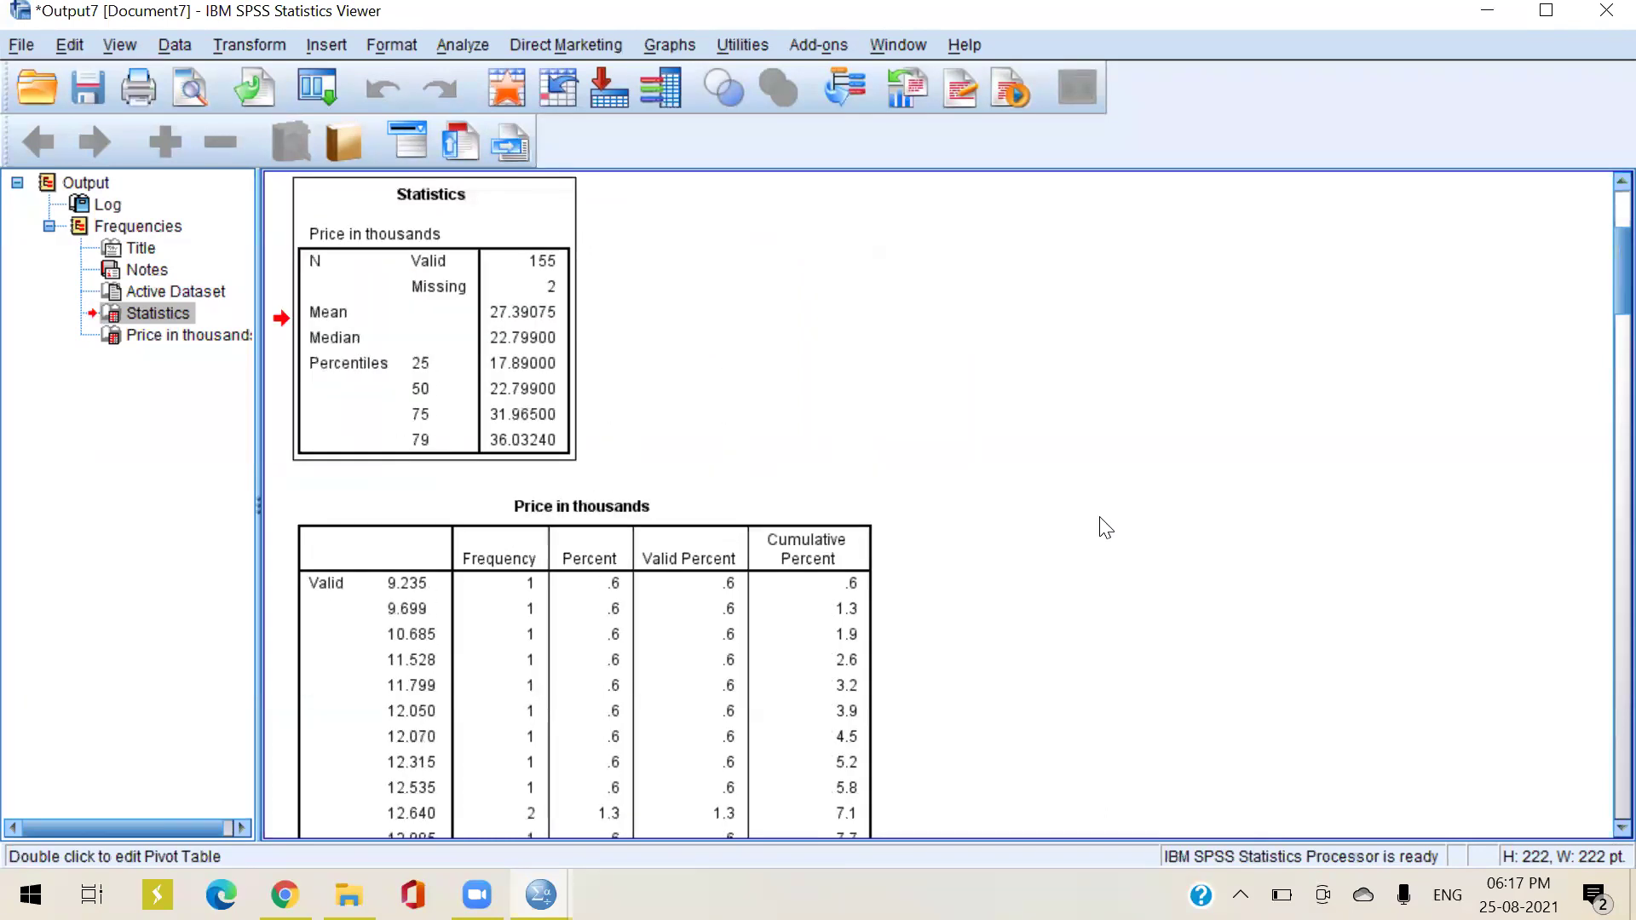
{"action": "scroll", "coordinate": [1106, 528], "scroll_direction": "down", "scroll_amount": 3}
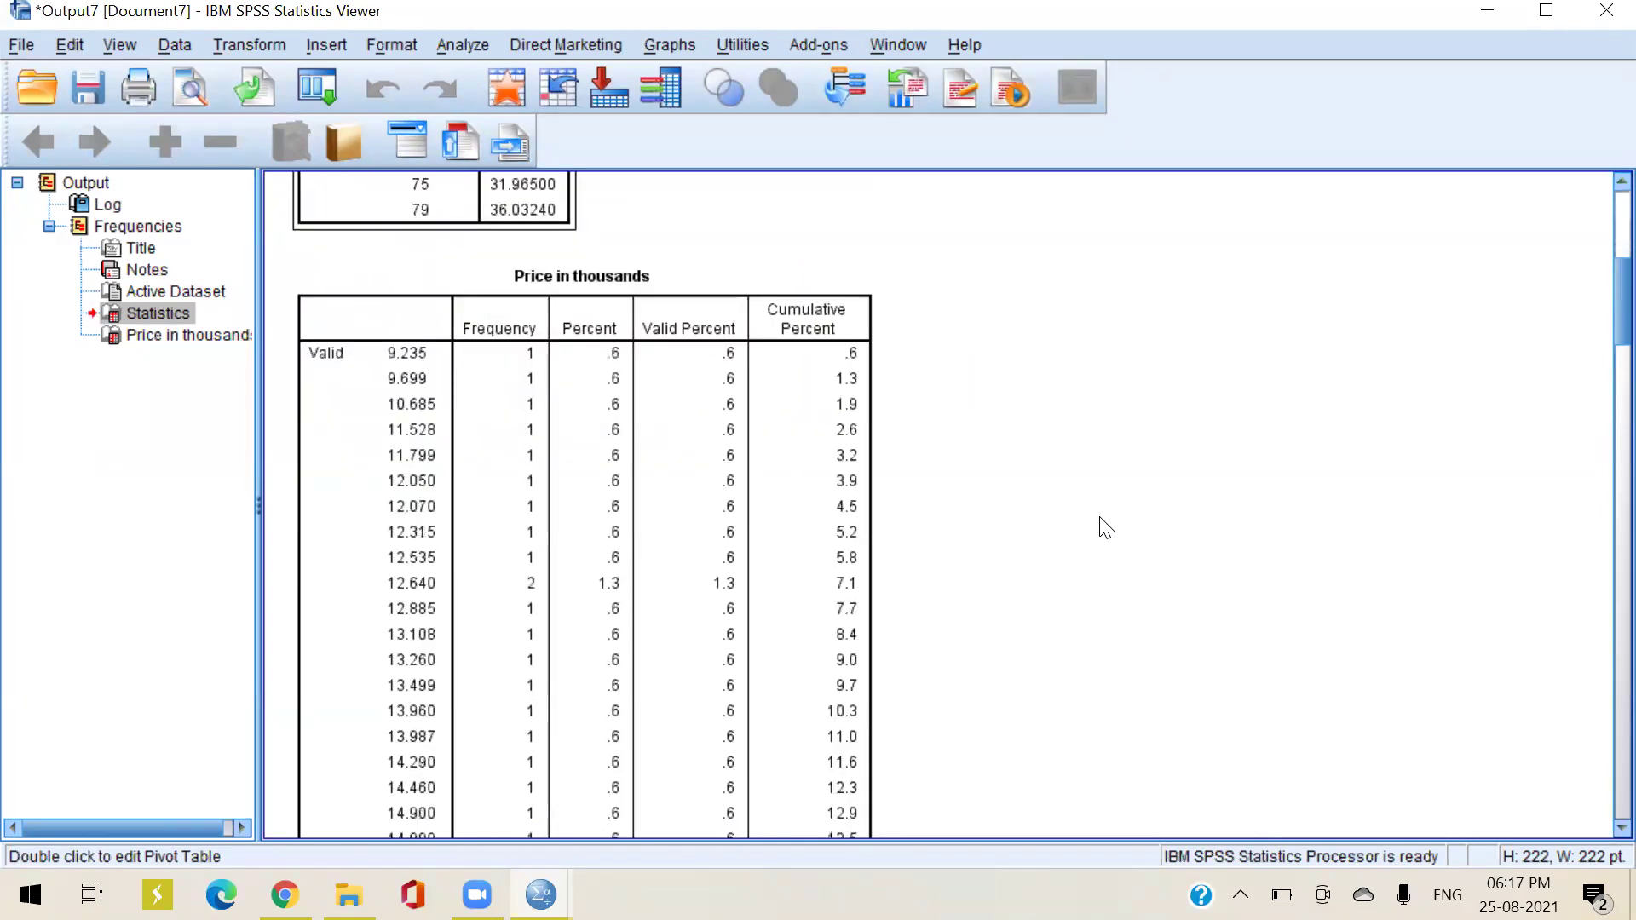
{"action": "scroll", "coordinate": [1106, 529], "scroll_direction": "down", "scroll_amount": 1}
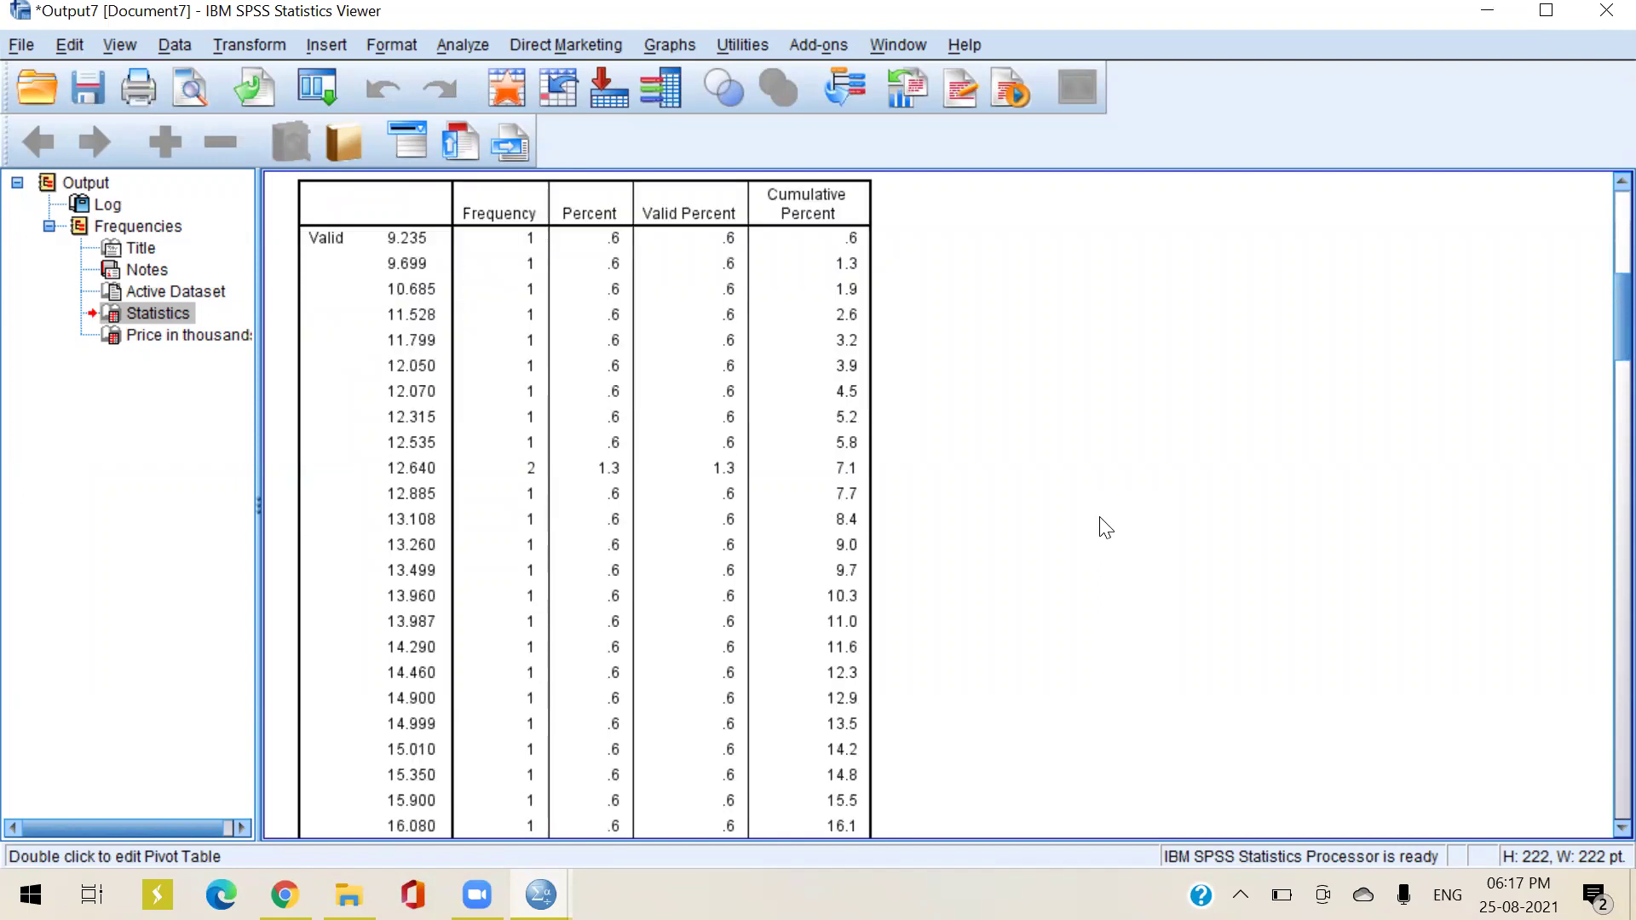
{"action": "scroll", "coordinate": [1107, 529], "scroll_direction": "down", "scroll_amount": 15}
{"action": "scroll", "coordinate": [1105, 529], "scroll_direction": "down", "scroll_amount": 16}
{"action": "scroll", "coordinate": [1106, 527], "scroll_direction": "up", "scroll_amount": 18}
{"action": "scroll", "coordinate": [1106, 527], "scroll_direction": "up", "scroll_amount": 18}
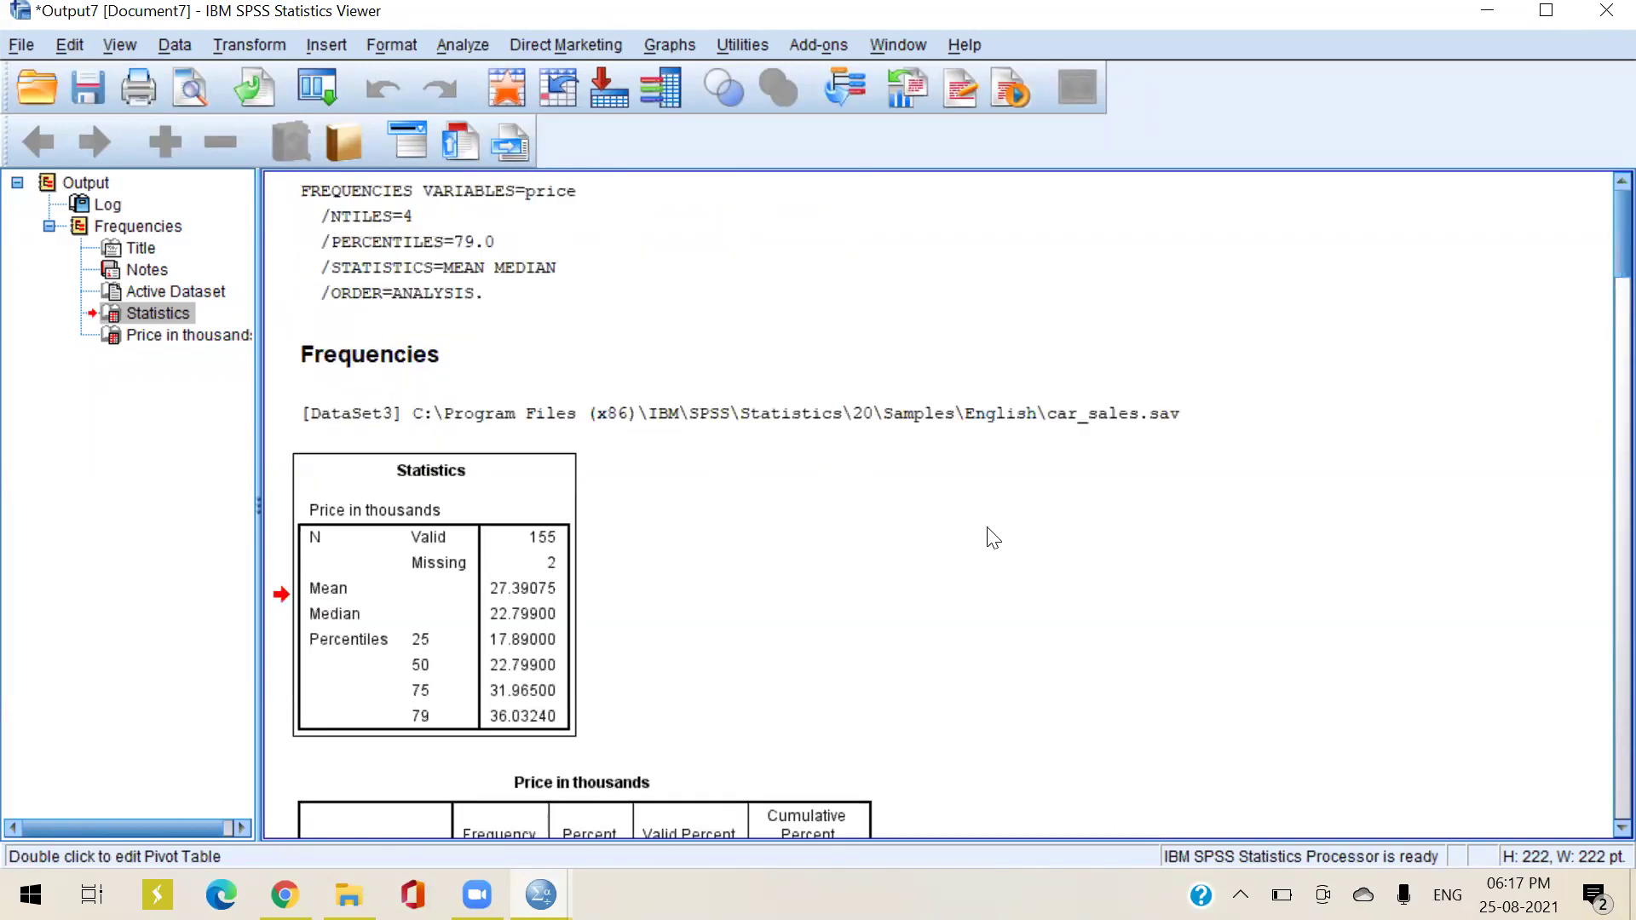
{"action": "scroll", "coordinate": [991, 539], "scroll_direction": "down", "scroll_amount": 3}
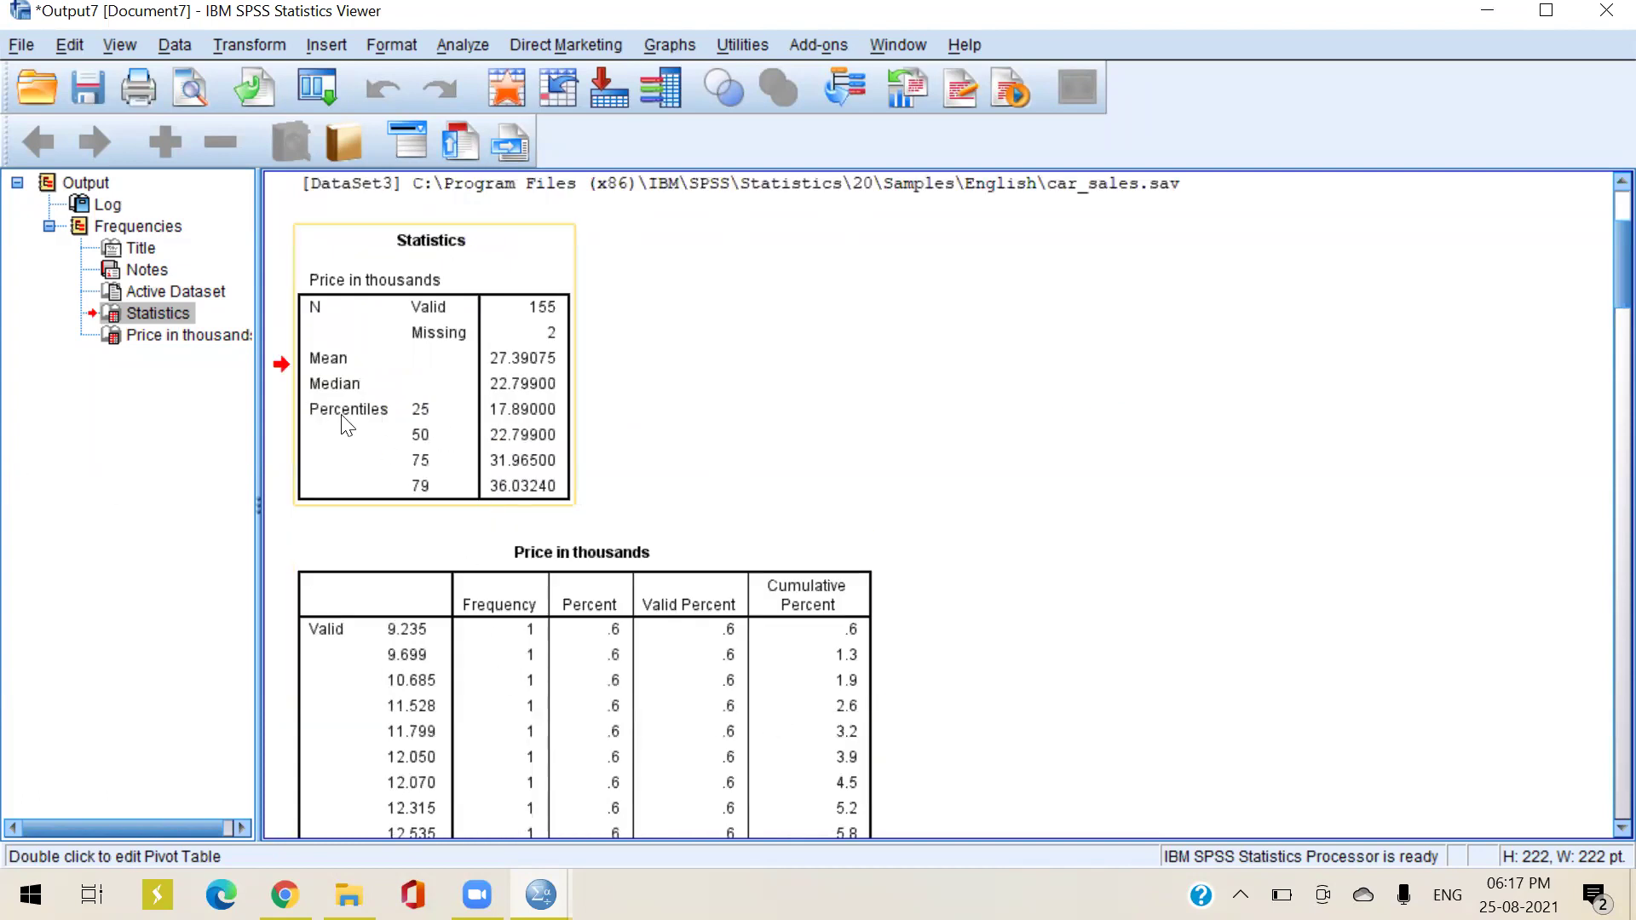
{"action": "left_click", "coordinate": [1606, 10]}
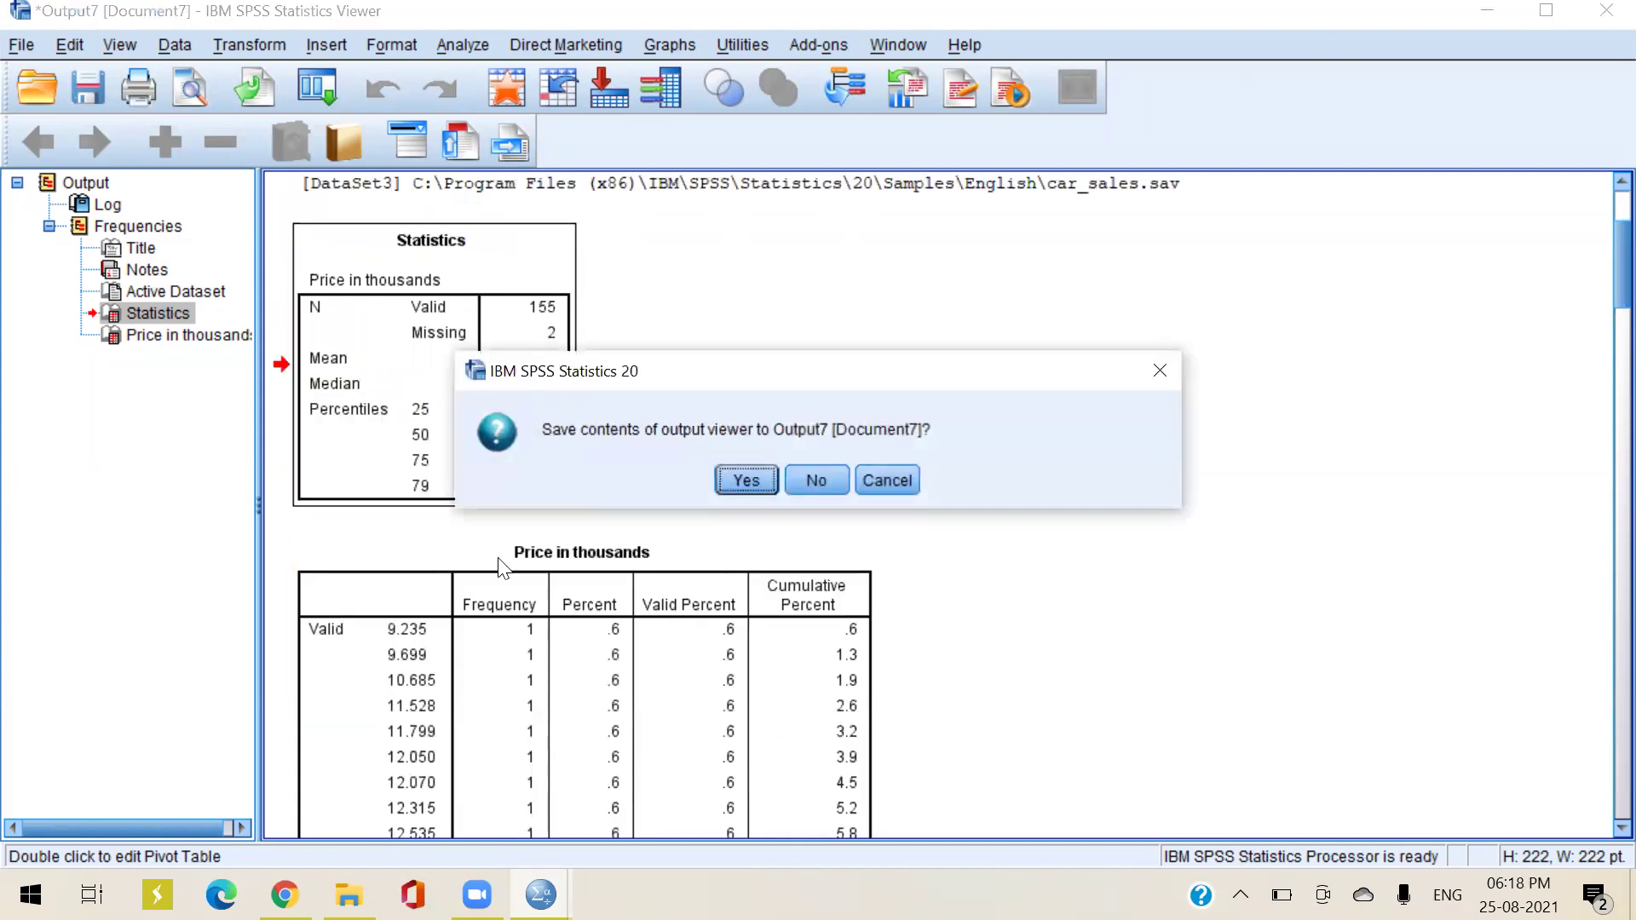
{"action": "left_click", "coordinate": [791, 483]}
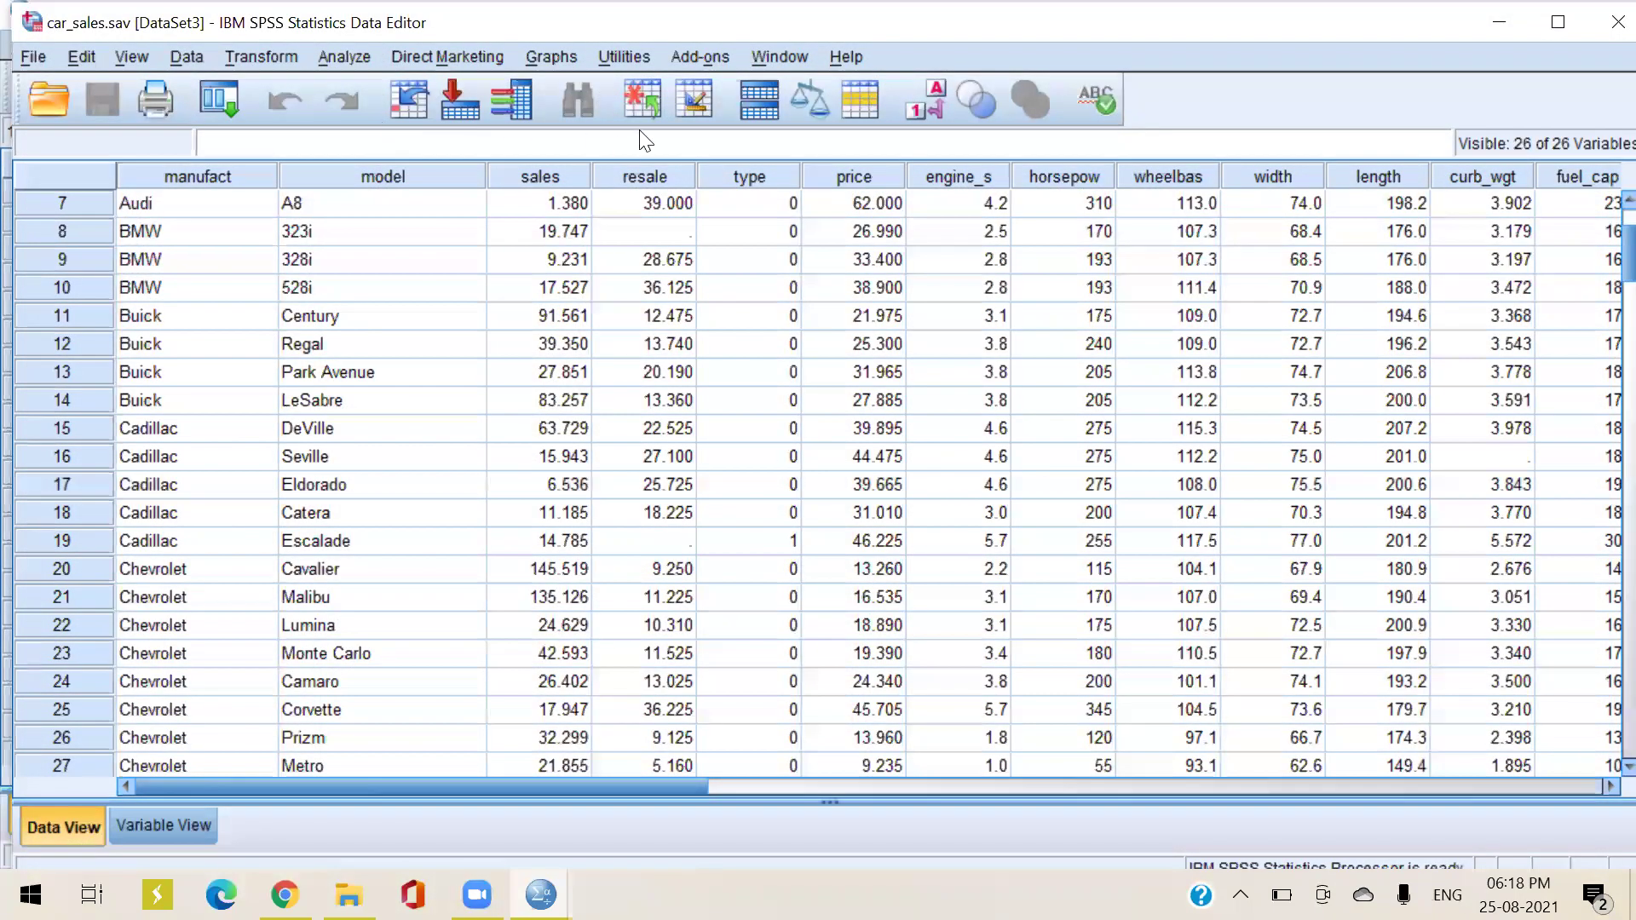
Add the 85th percentile to the statistics requested for Price in thousands and rerun the Frequencies analysis
{"action": "left_click", "coordinate": [344, 56]}
{"action": "left_click", "coordinate": [656, 325]}
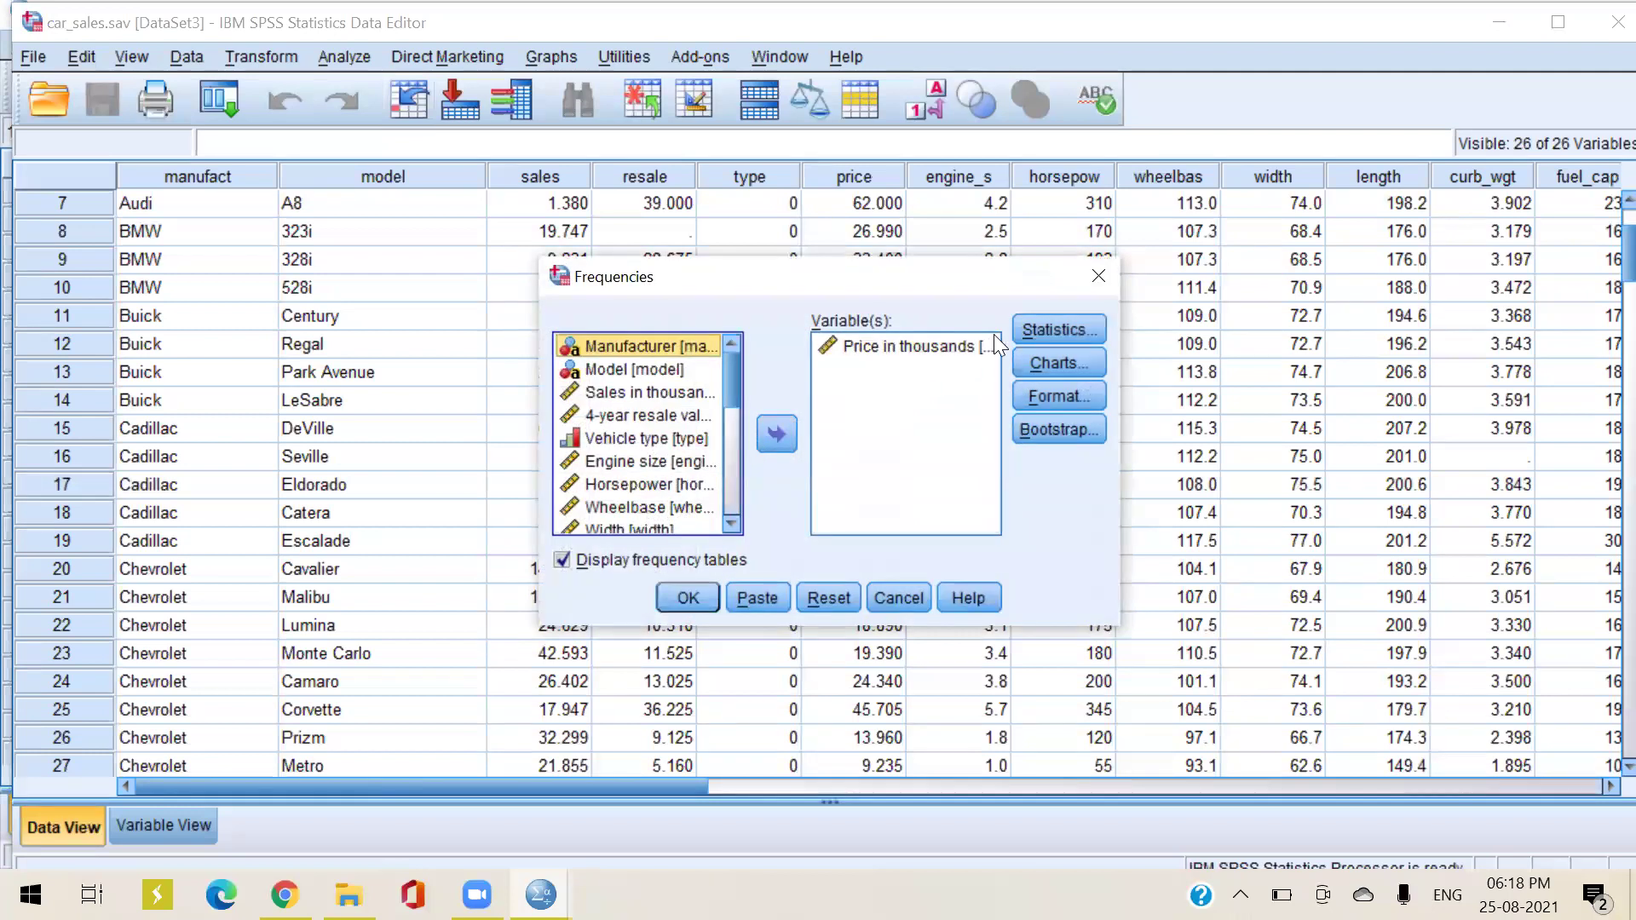
{"action": "left_click", "coordinate": [1057, 330]}
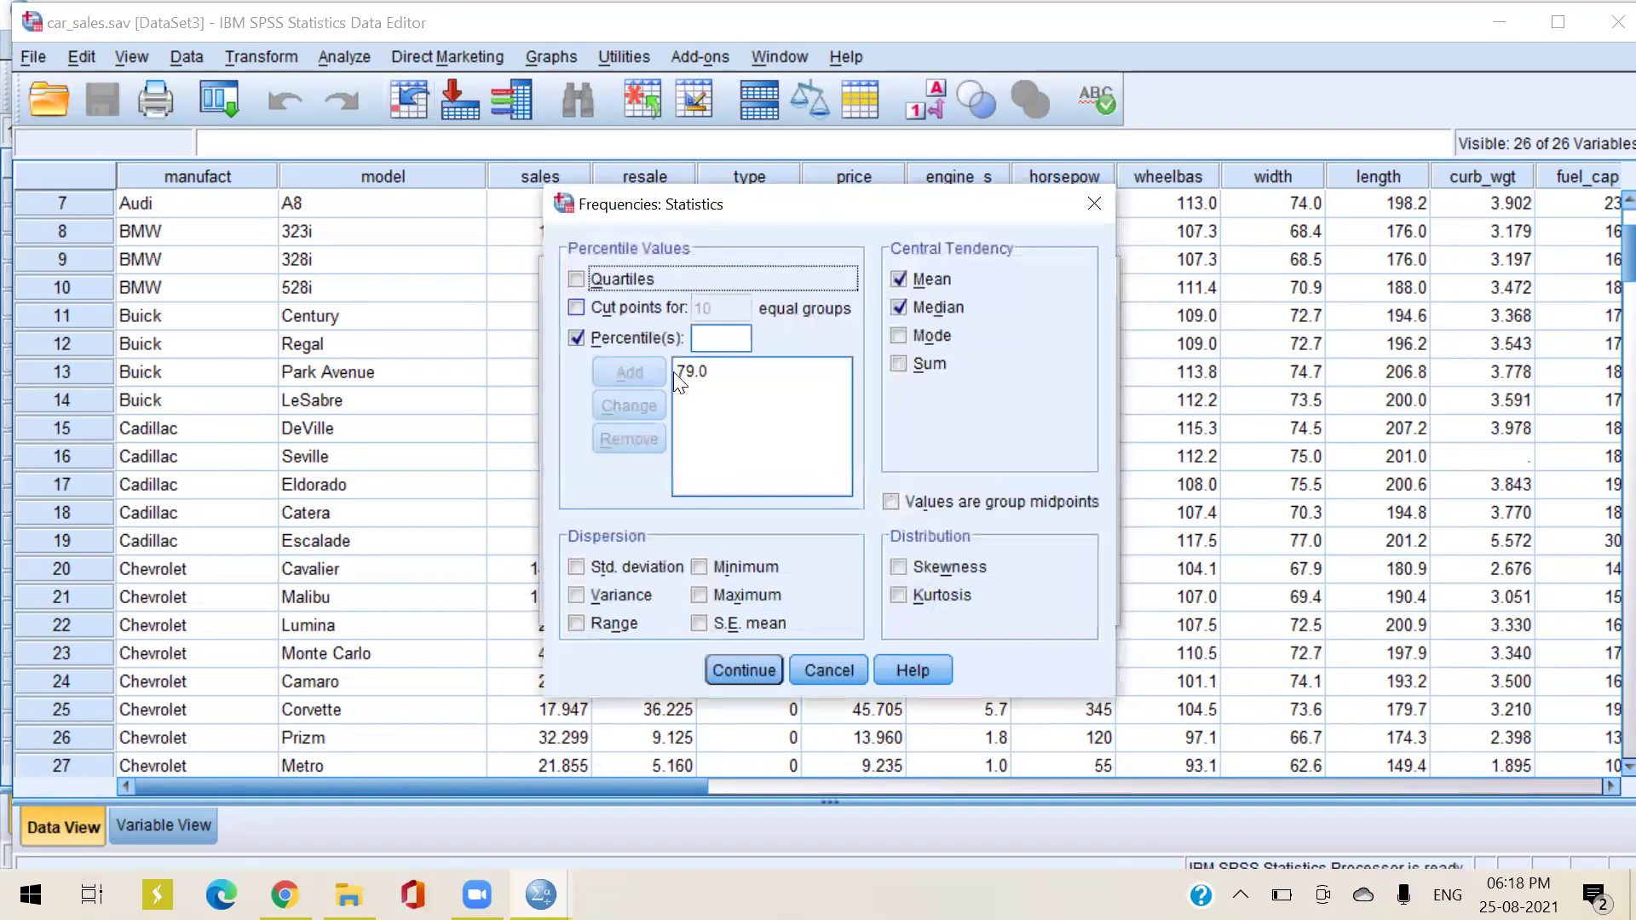
{"action": "left_click", "coordinate": [718, 338]}
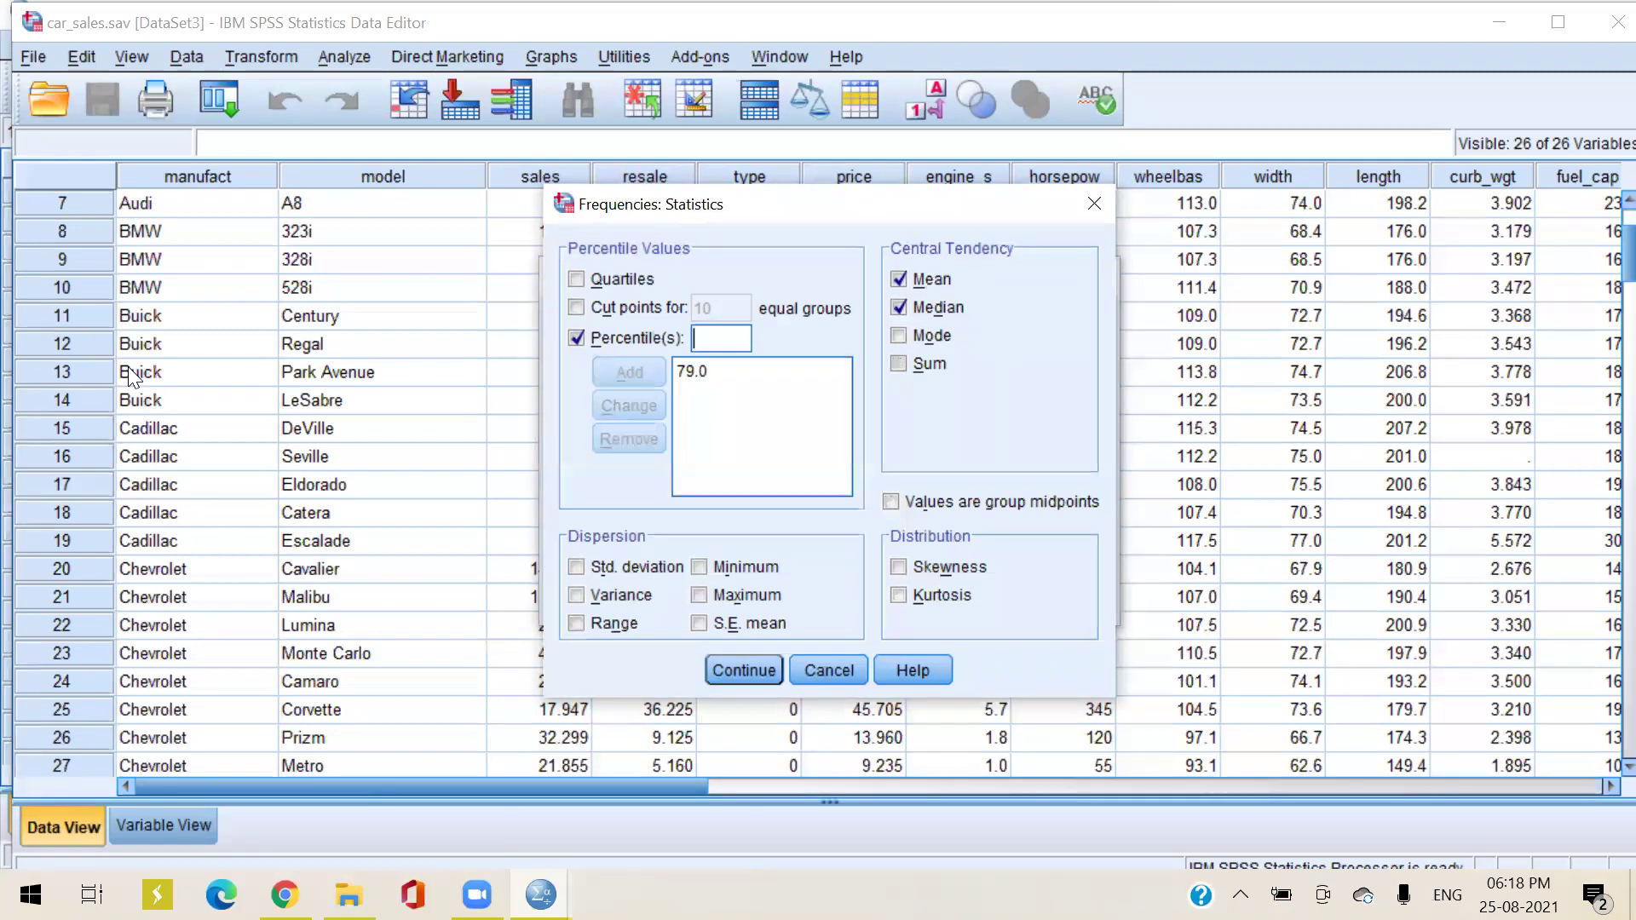
{"action": "type", "text": "80"}
{"action": "key", "text": "BackSpace"}
{"action": "key", "text": "BackSpace"}
{"action": "type", "text": "85"}
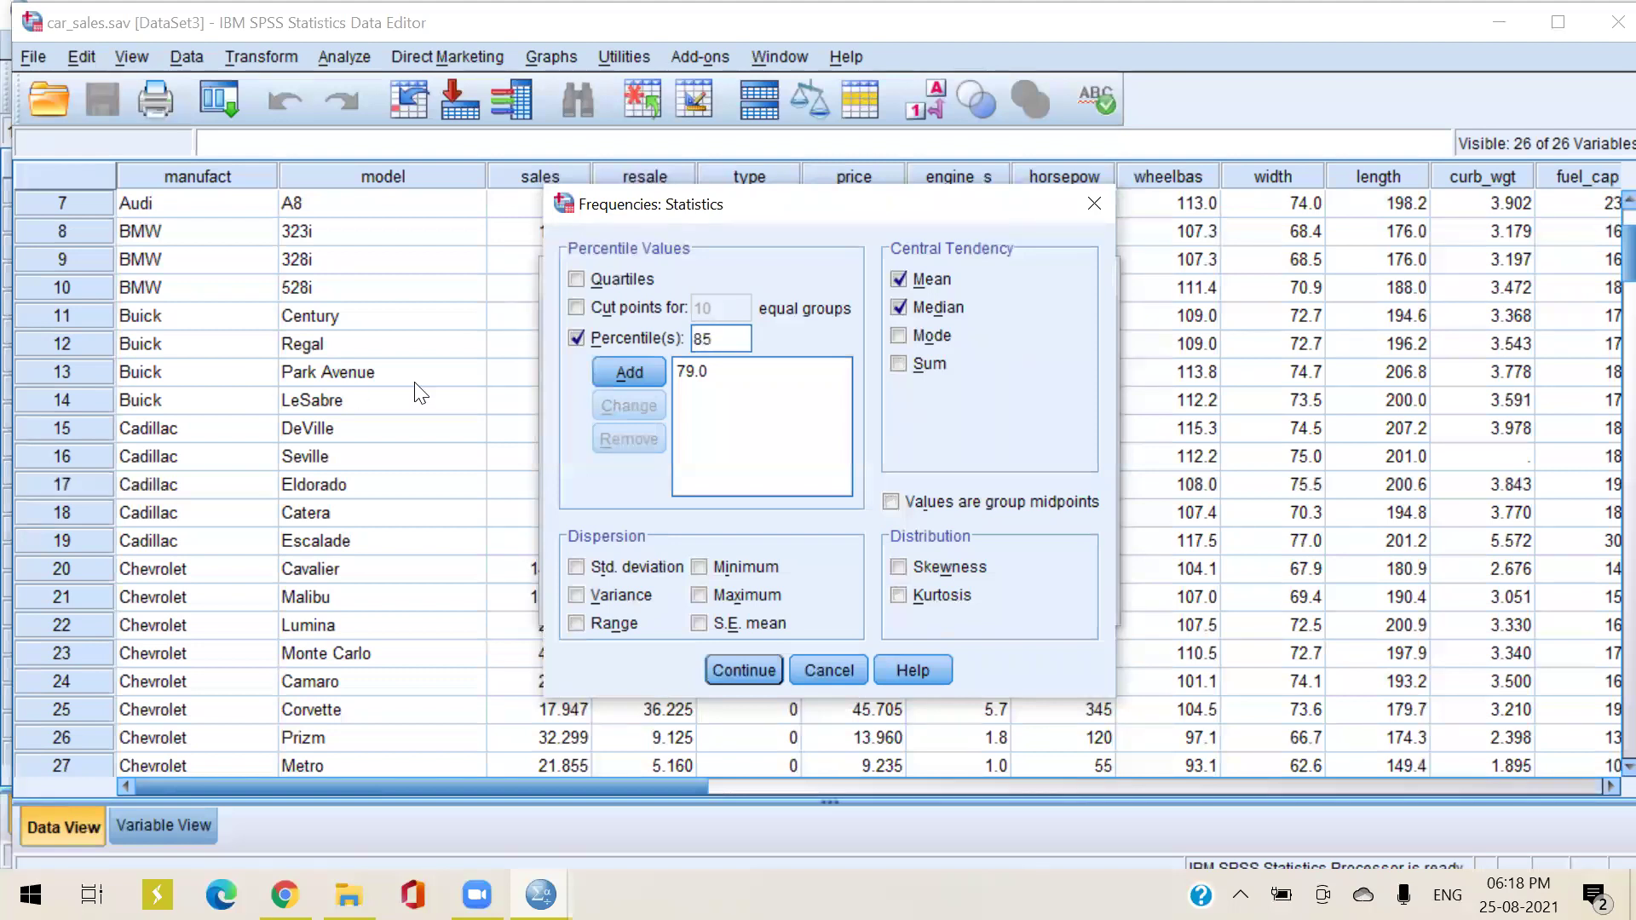
{"action": "left_click", "coordinate": [662, 372]}
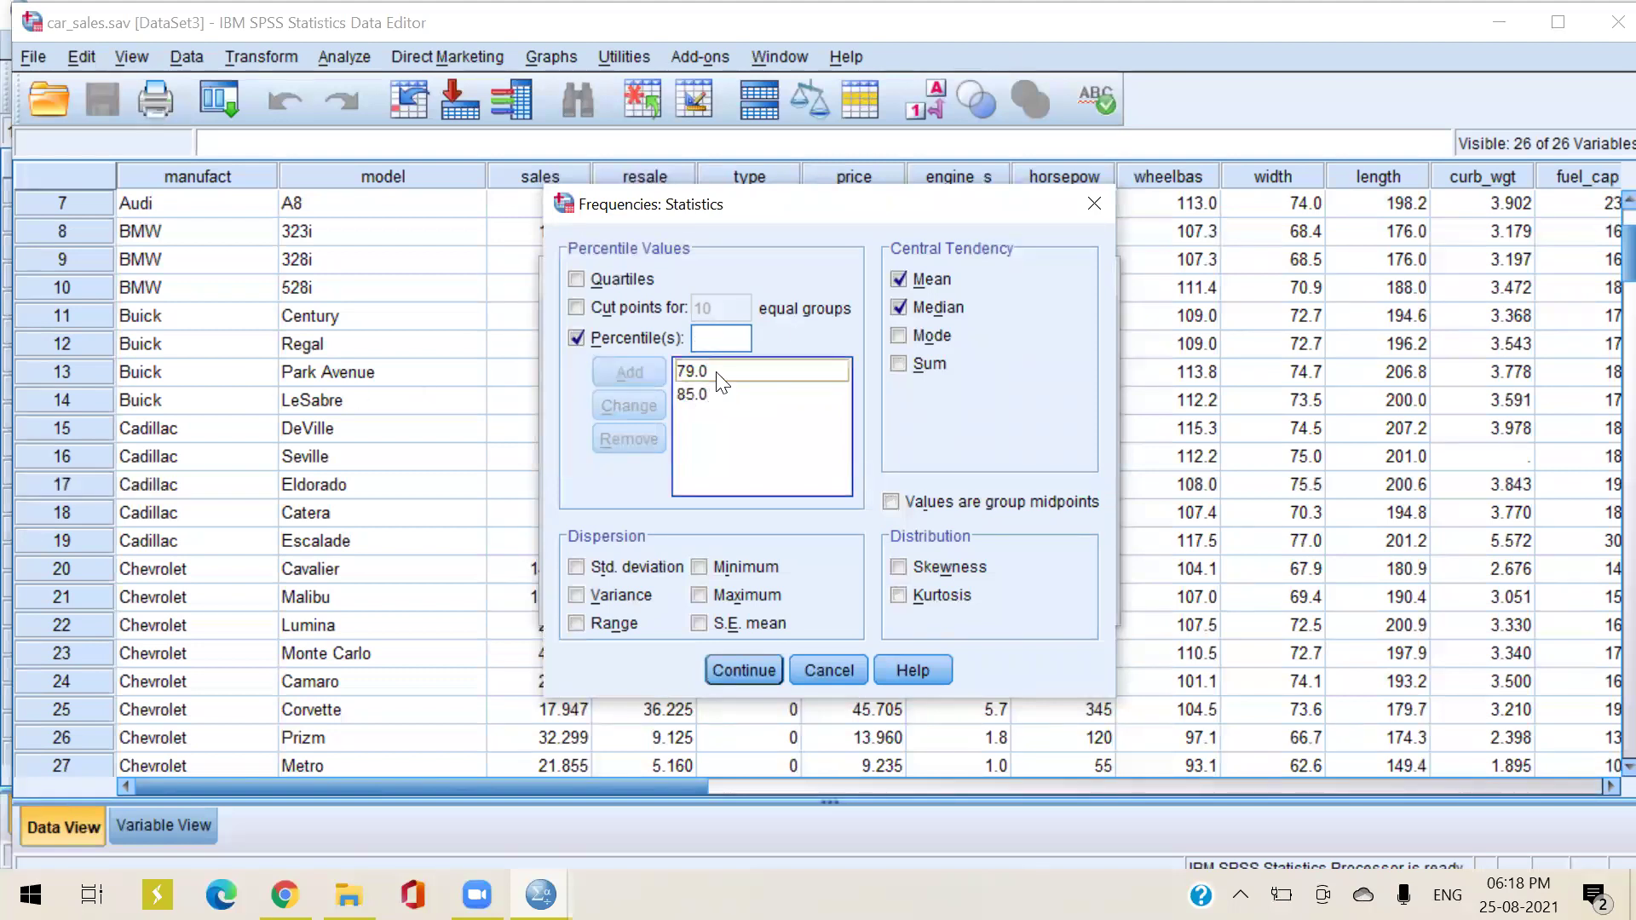
{"action": "left_click", "coordinate": [725, 676]}
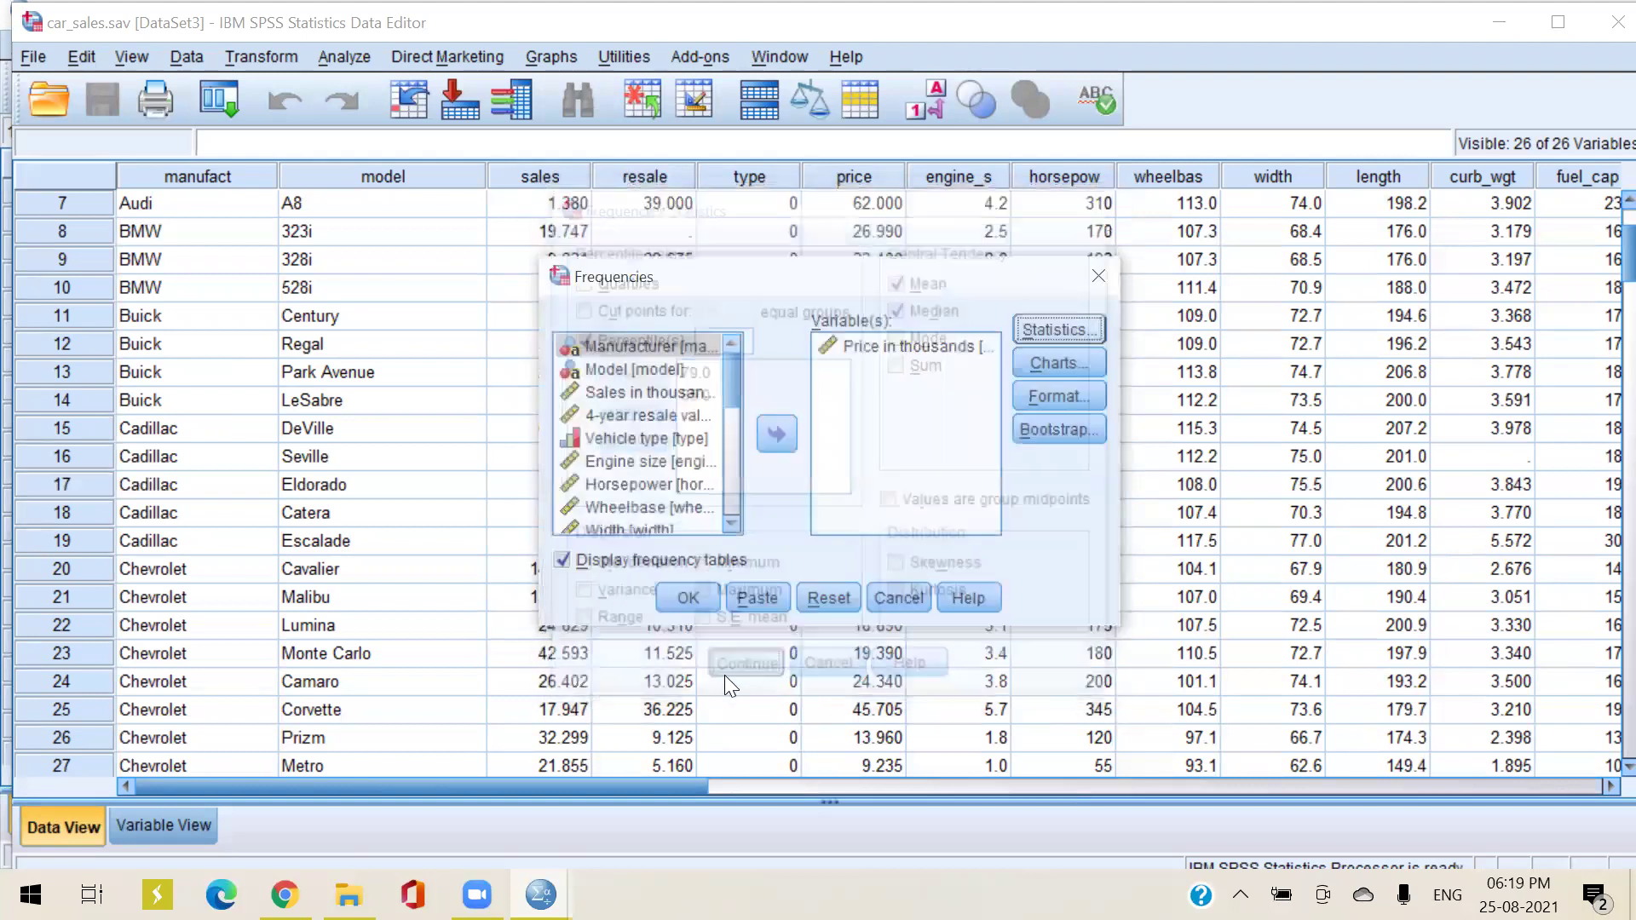
{"action": "left_click", "coordinate": [682, 598]}
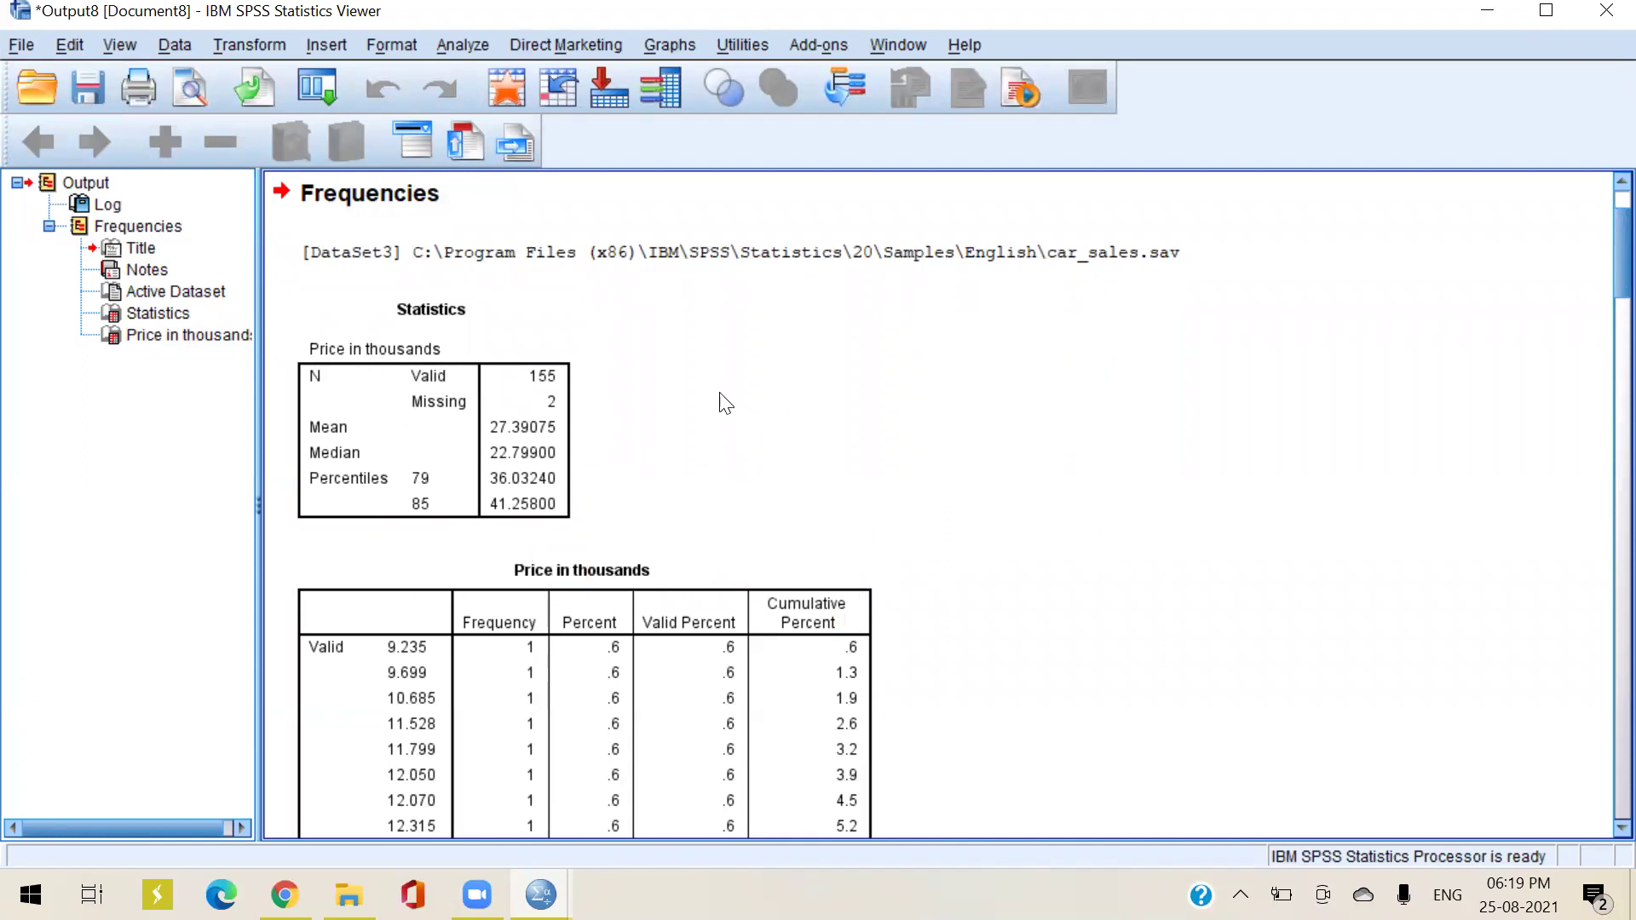
Review the updated percentiles and frequency table for Price in thousands, and discard the output unsaved
{"action": "scroll", "coordinate": [1012, 482], "scroll_direction": "down", "scroll_amount": 5}
{"action": "scroll", "coordinate": [1032, 484], "scroll_direction": "up", "scroll_amount": 5}
{"action": "scroll", "coordinate": [1042, 485], "scroll_direction": "down", "scroll_amount": 3}
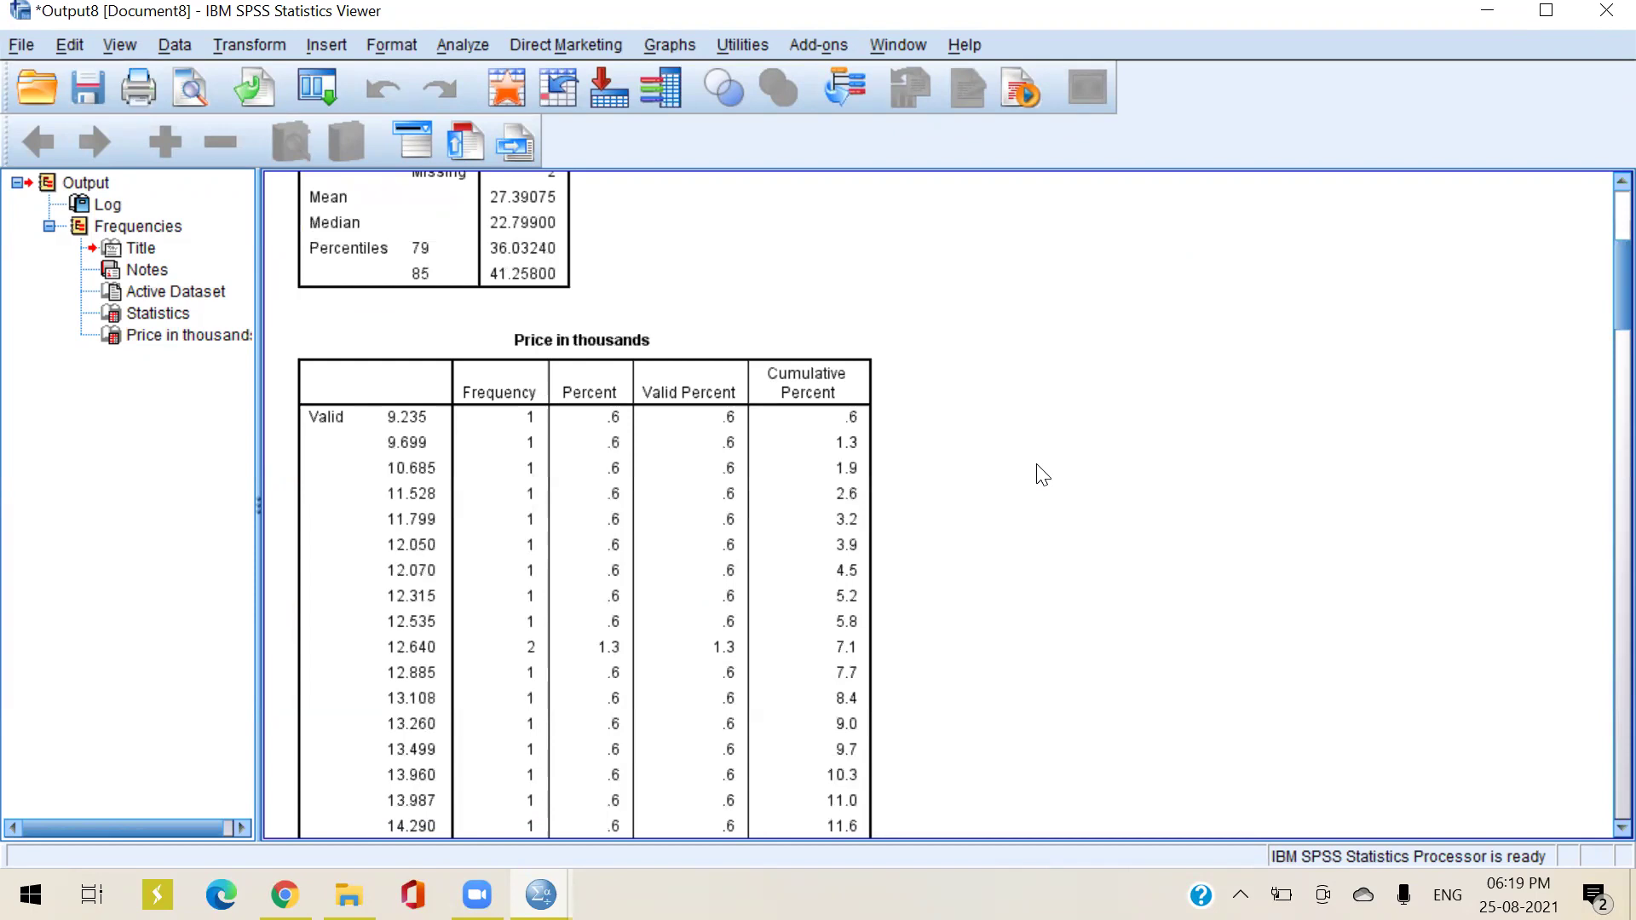
{"action": "scroll", "coordinate": [1043, 475], "scroll_direction": "down", "scroll_amount": 7}
{"action": "scroll", "coordinate": [1043, 477], "scroll_direction": "down", "scroll_amount": 20}
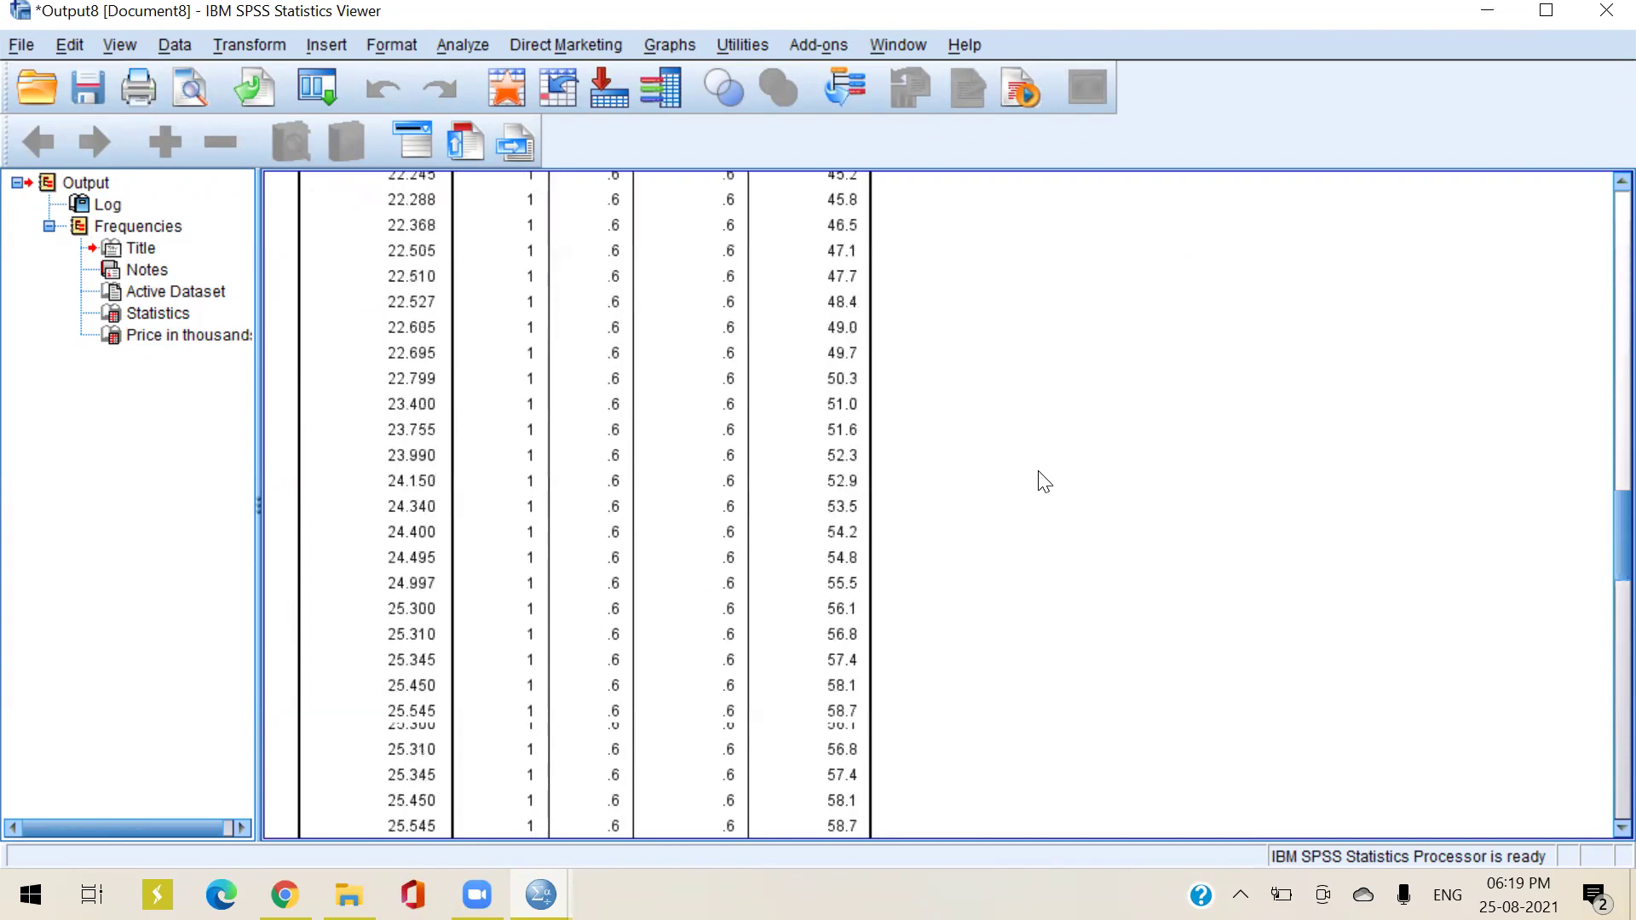
{"action": "scroll", "coordinate": [1046, 483], "scroll_direction": "up", "scroll_amount": 10}
{"action": "scroll", "coordinate": [1046, 482], "scroll_direction": "up", "scroll_amount": 20}
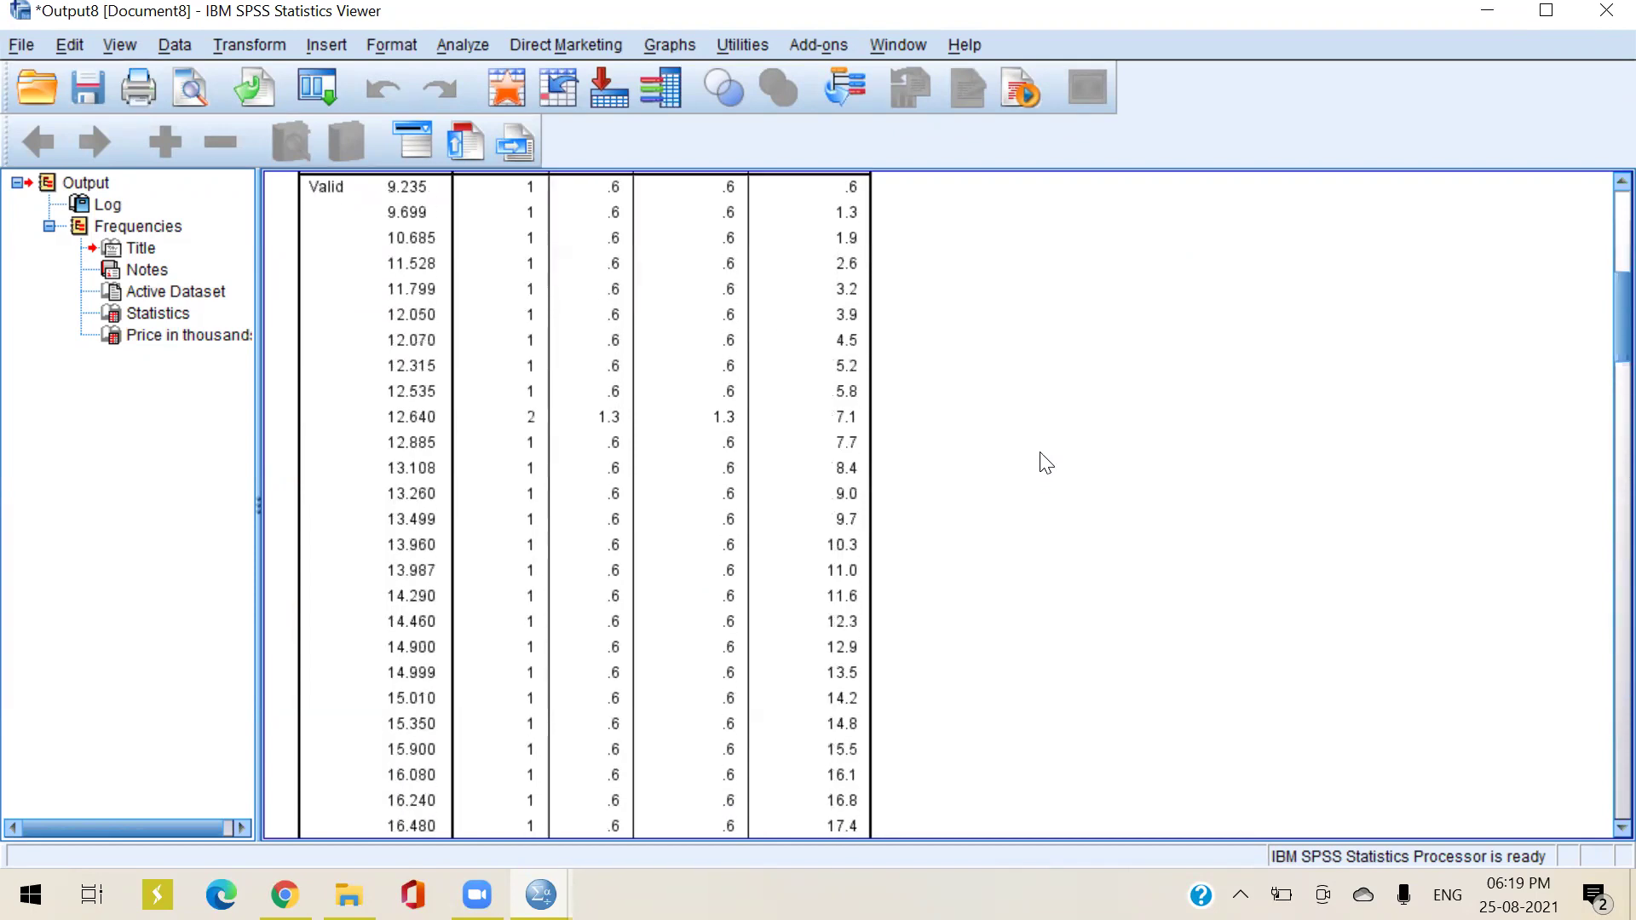
{"action": "scroll", "coordinate": [1043, 461], "scroll_direction": "down", "scroll_amount": 17}
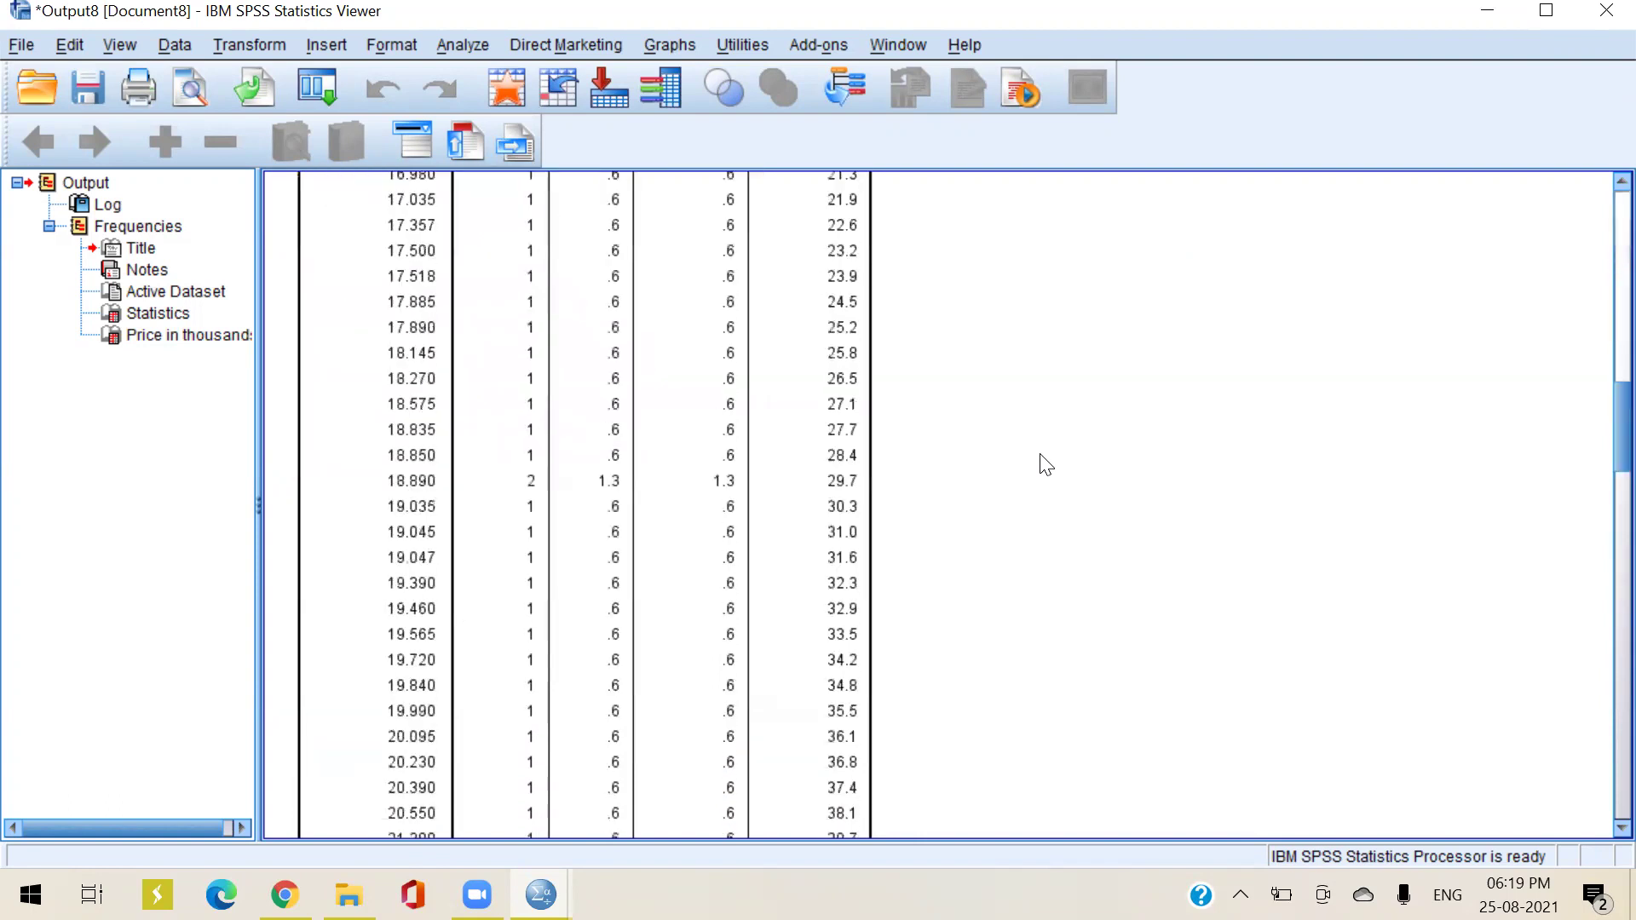
{"action": "left_click", "coordinate": [1604, 12]}
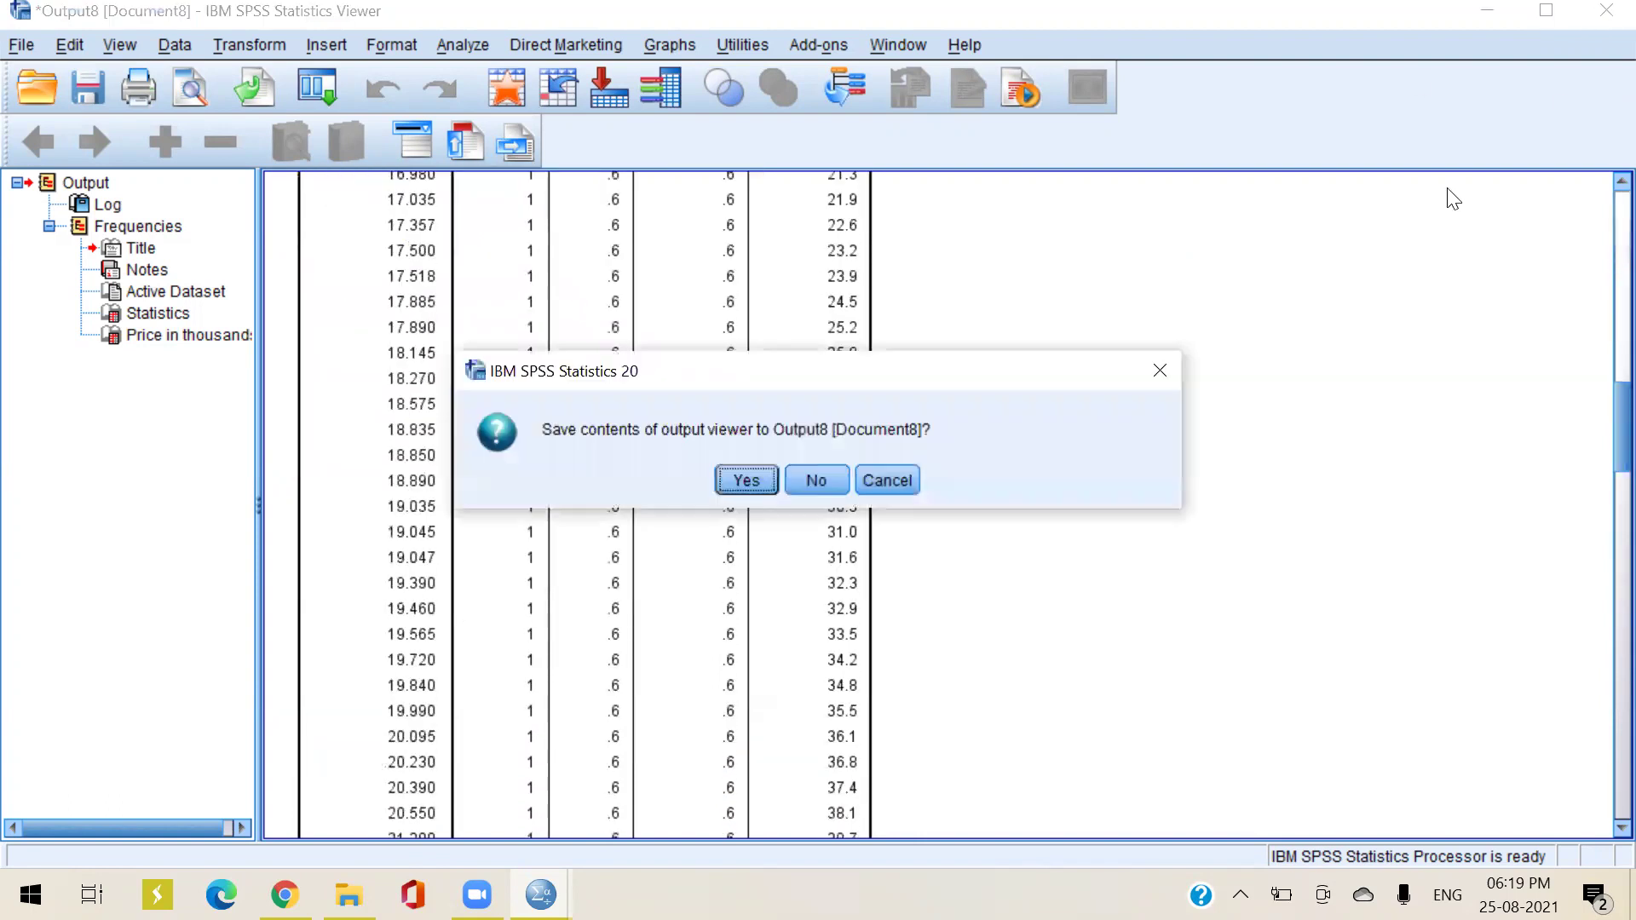
{"action": "left_click", "coordinate": [817, 479]}
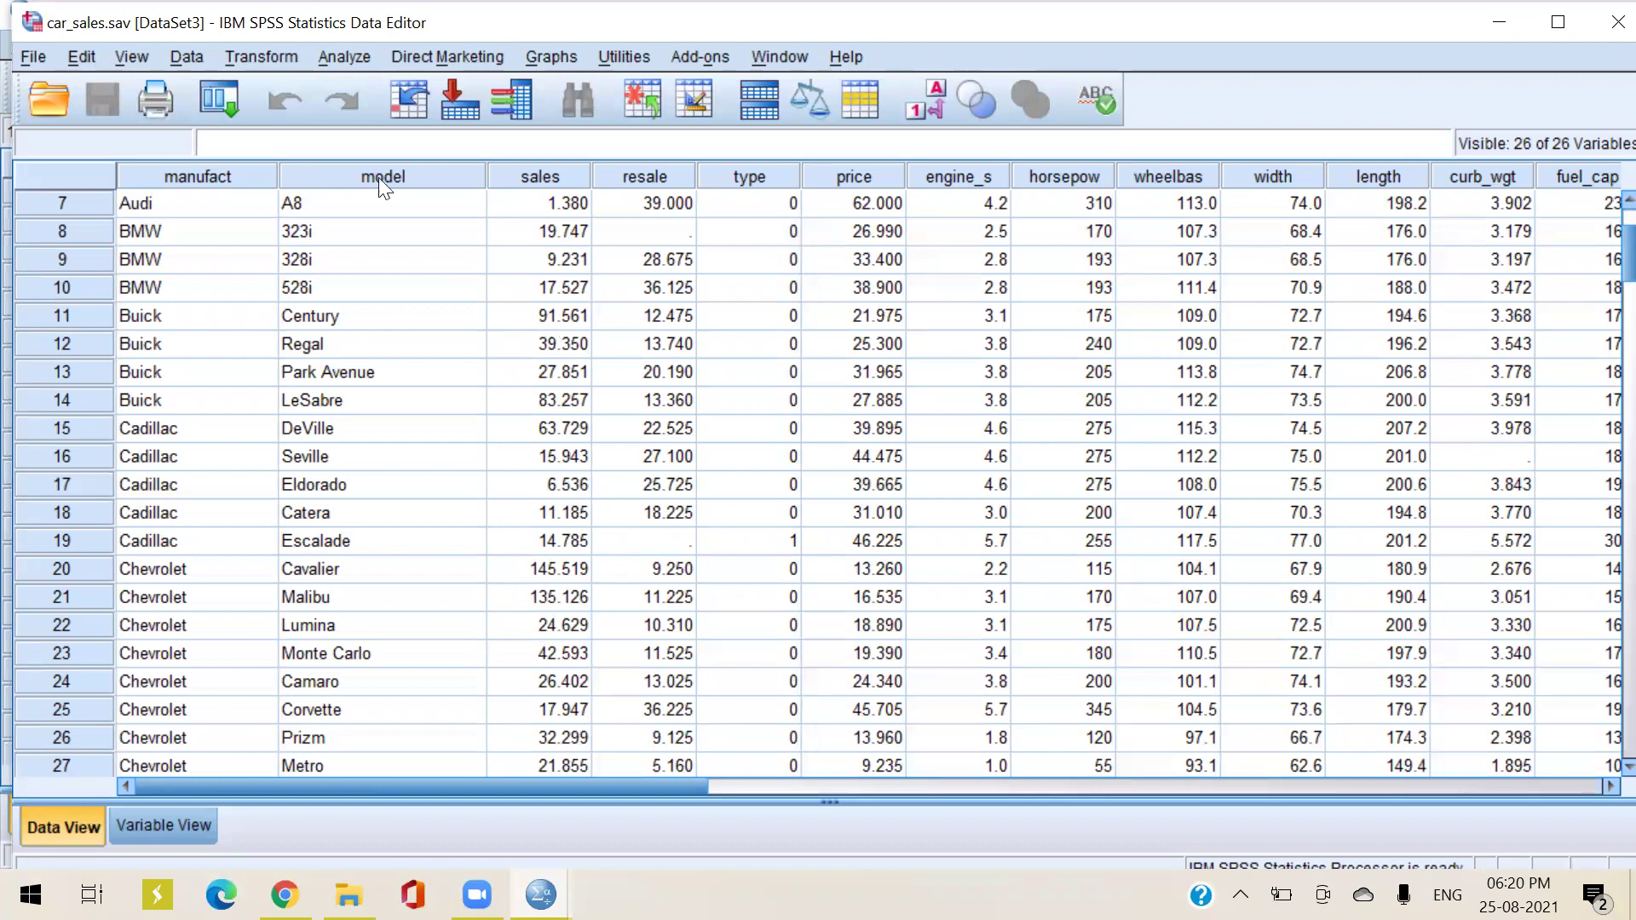
{"action": "left_click", "coordinate": [328, 63]}
{"action": "mouse_move", "coordinate": [380, 128]}
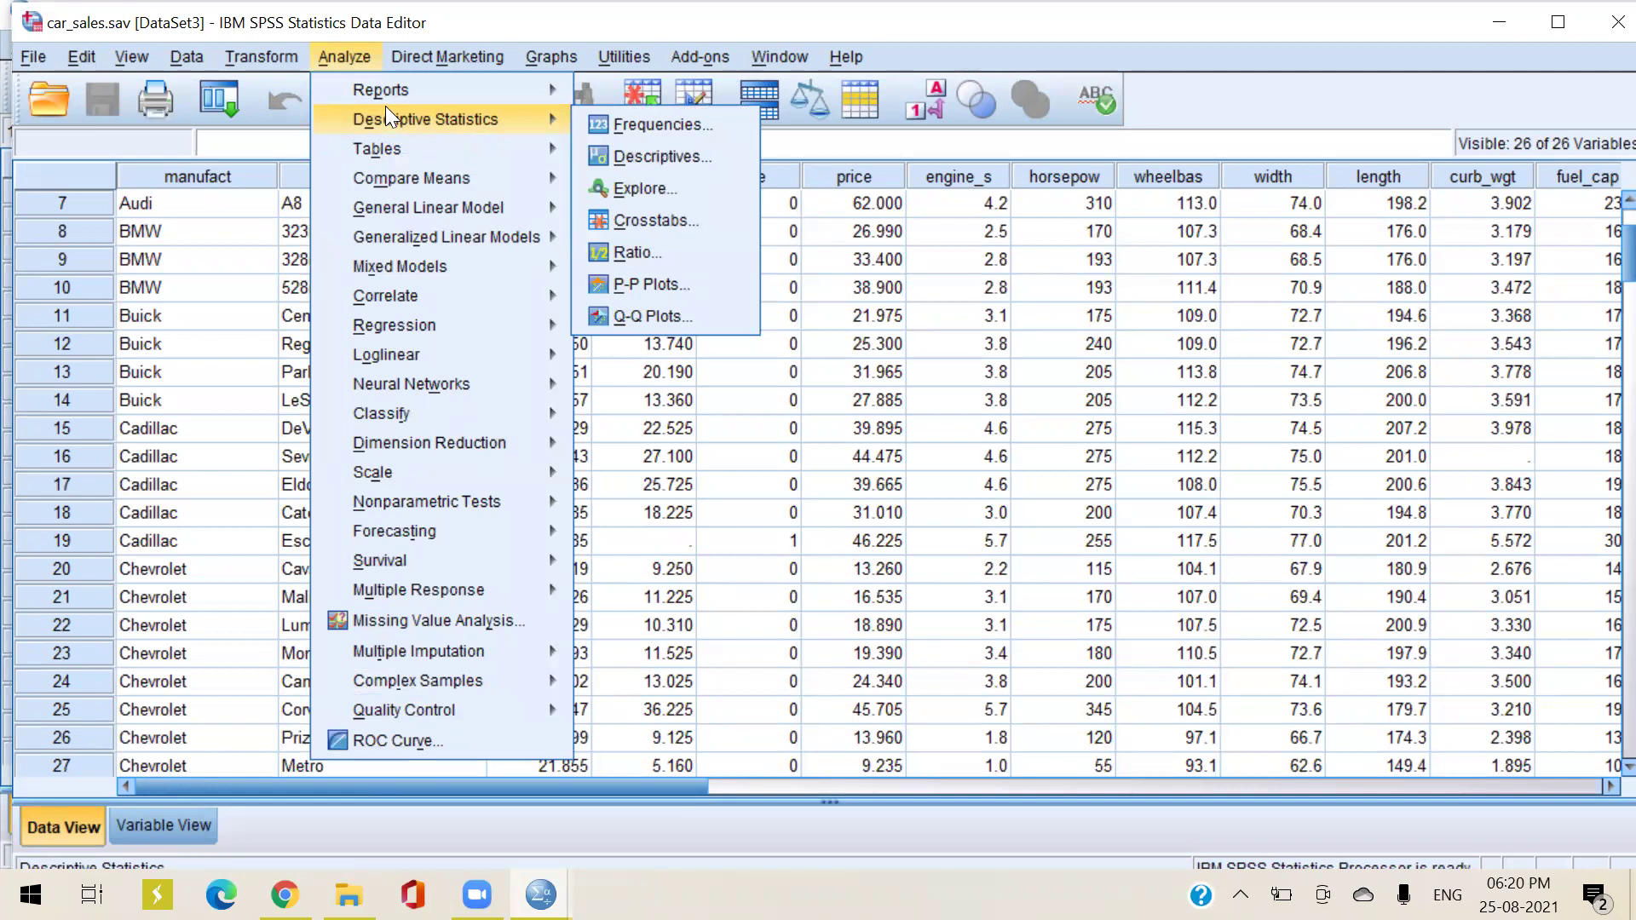
{"action": "mouse_move", "coordinate": [389, 100]}
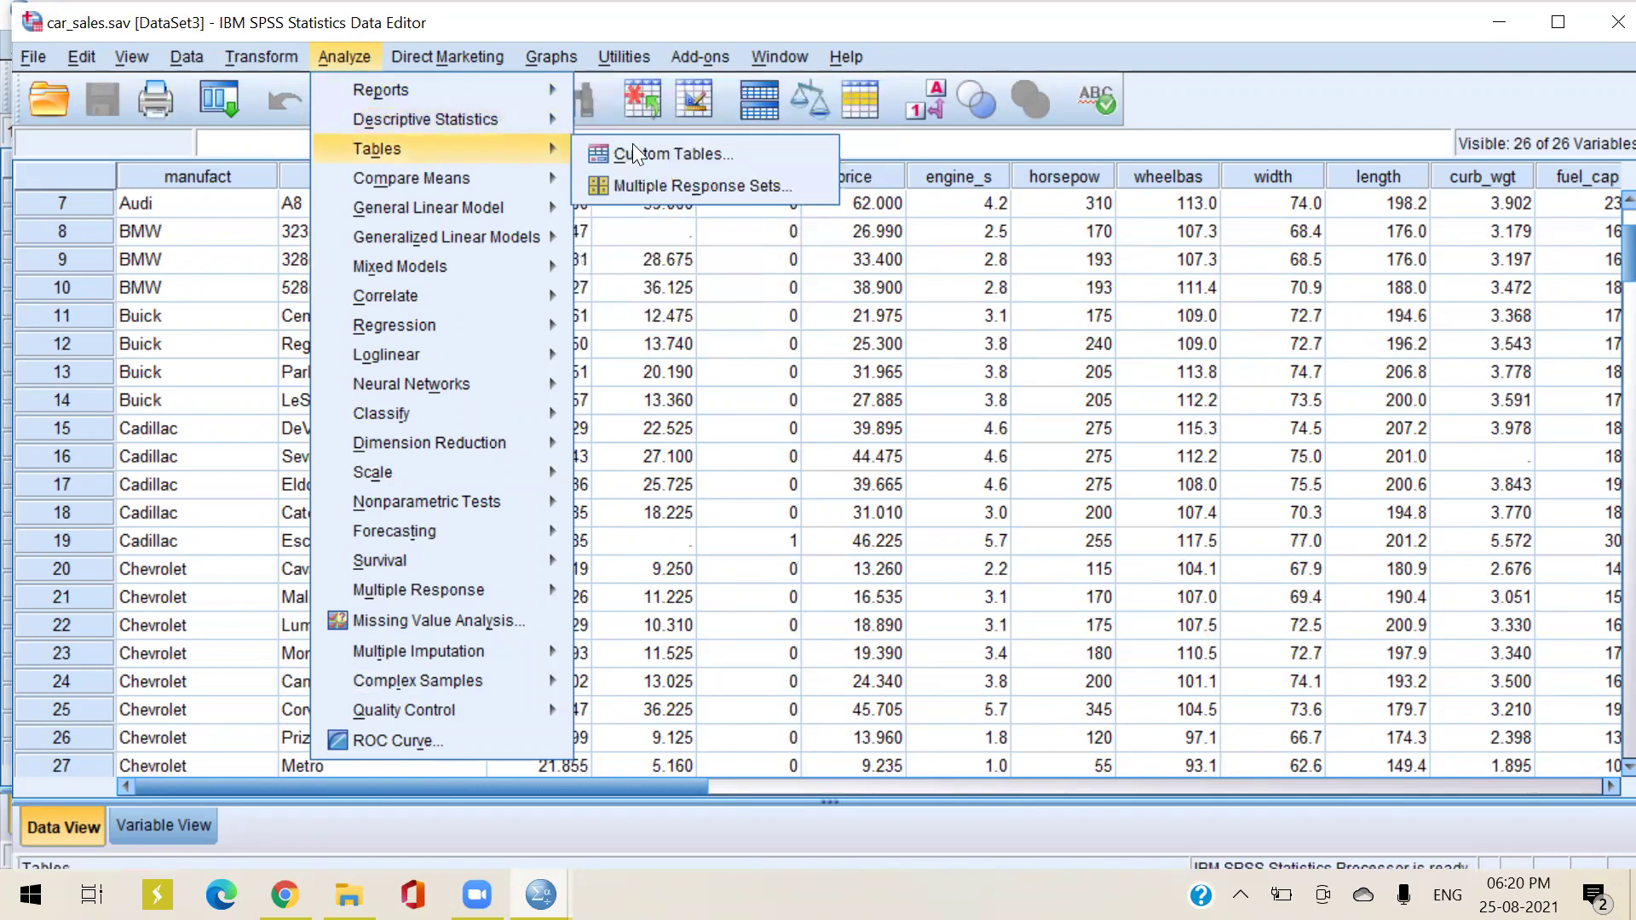
{"action": "mouse_move", "coordinate": [481, 119]}
{"action": "left_click", "coordinate": [624, 124]}
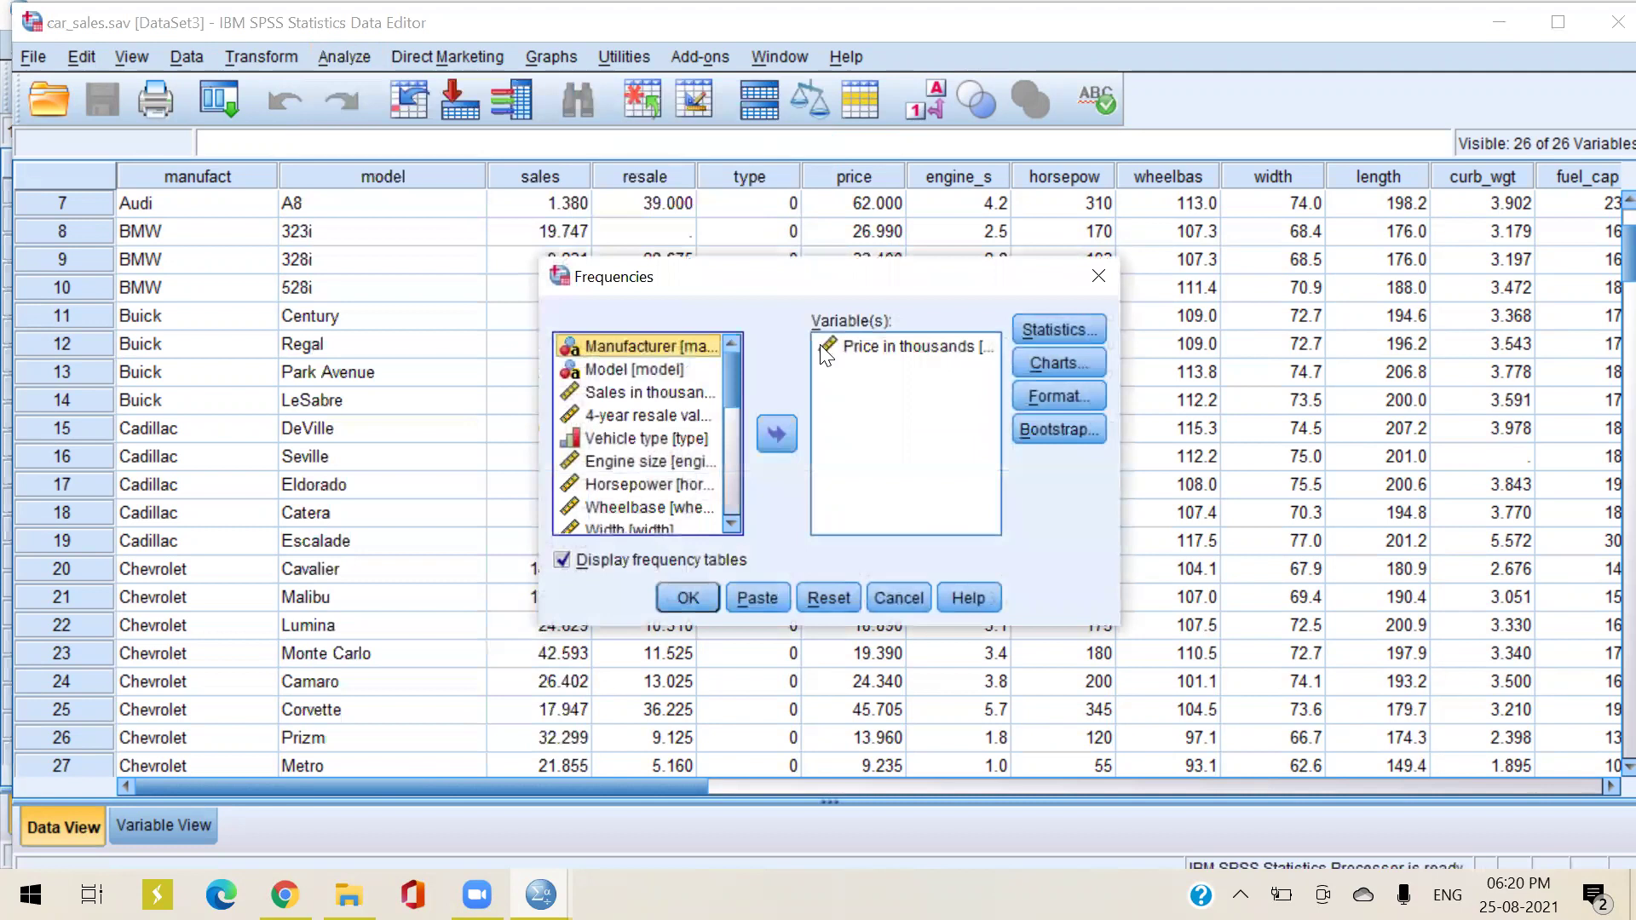
{"action": "left_click", "coordinate": [1081, 320]}
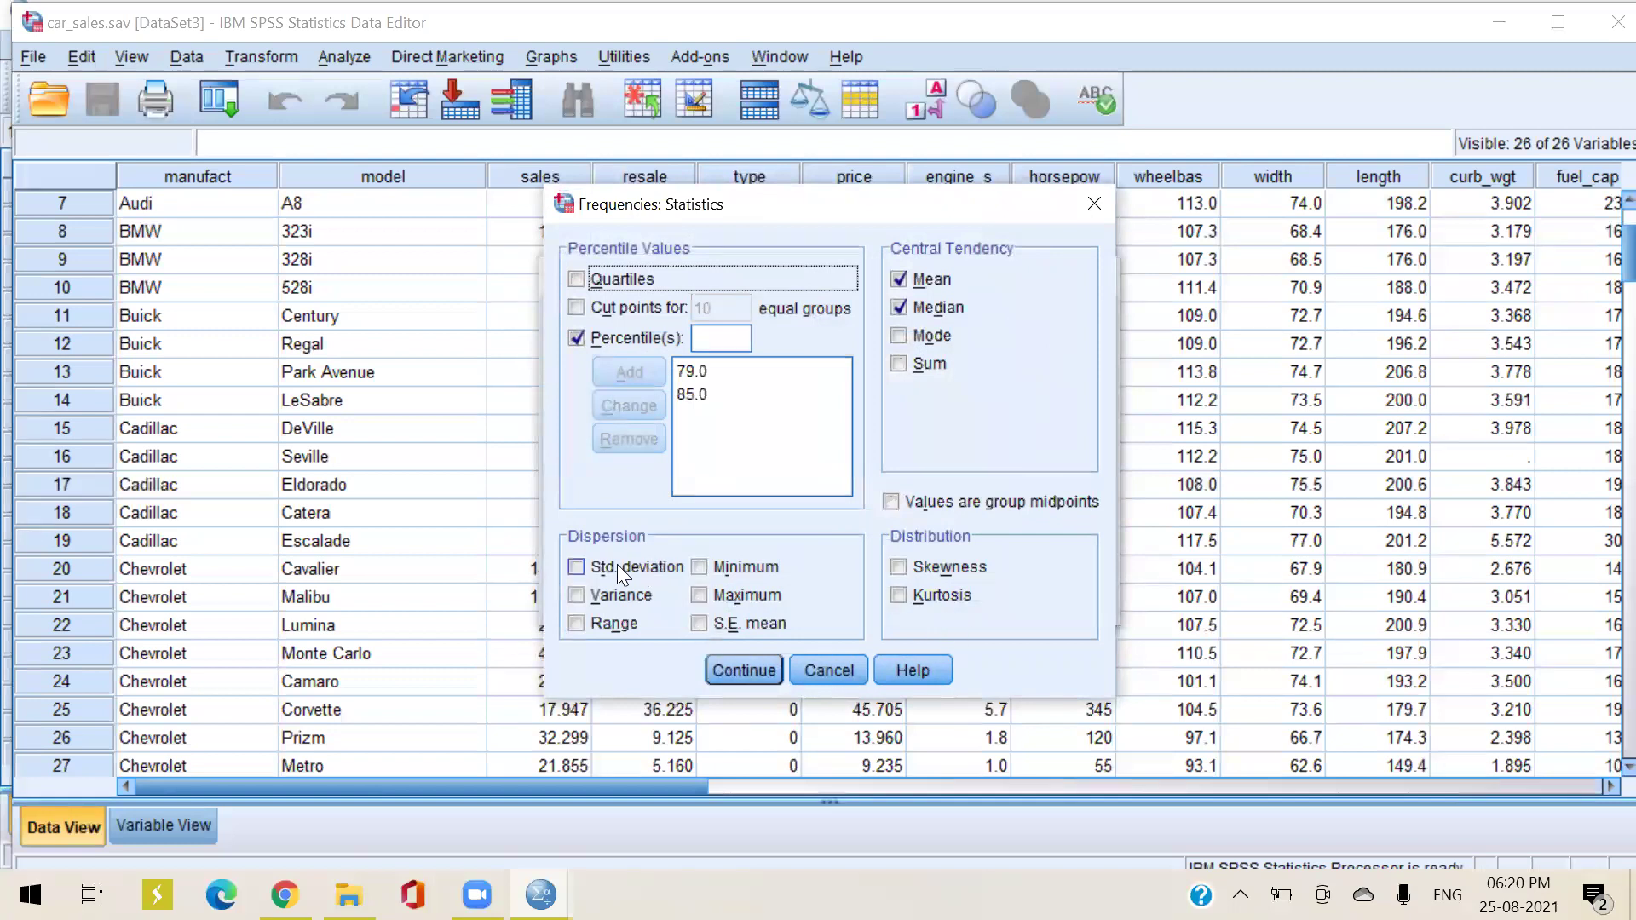
{"action": "left_click", "coordinate": [577, 567]}
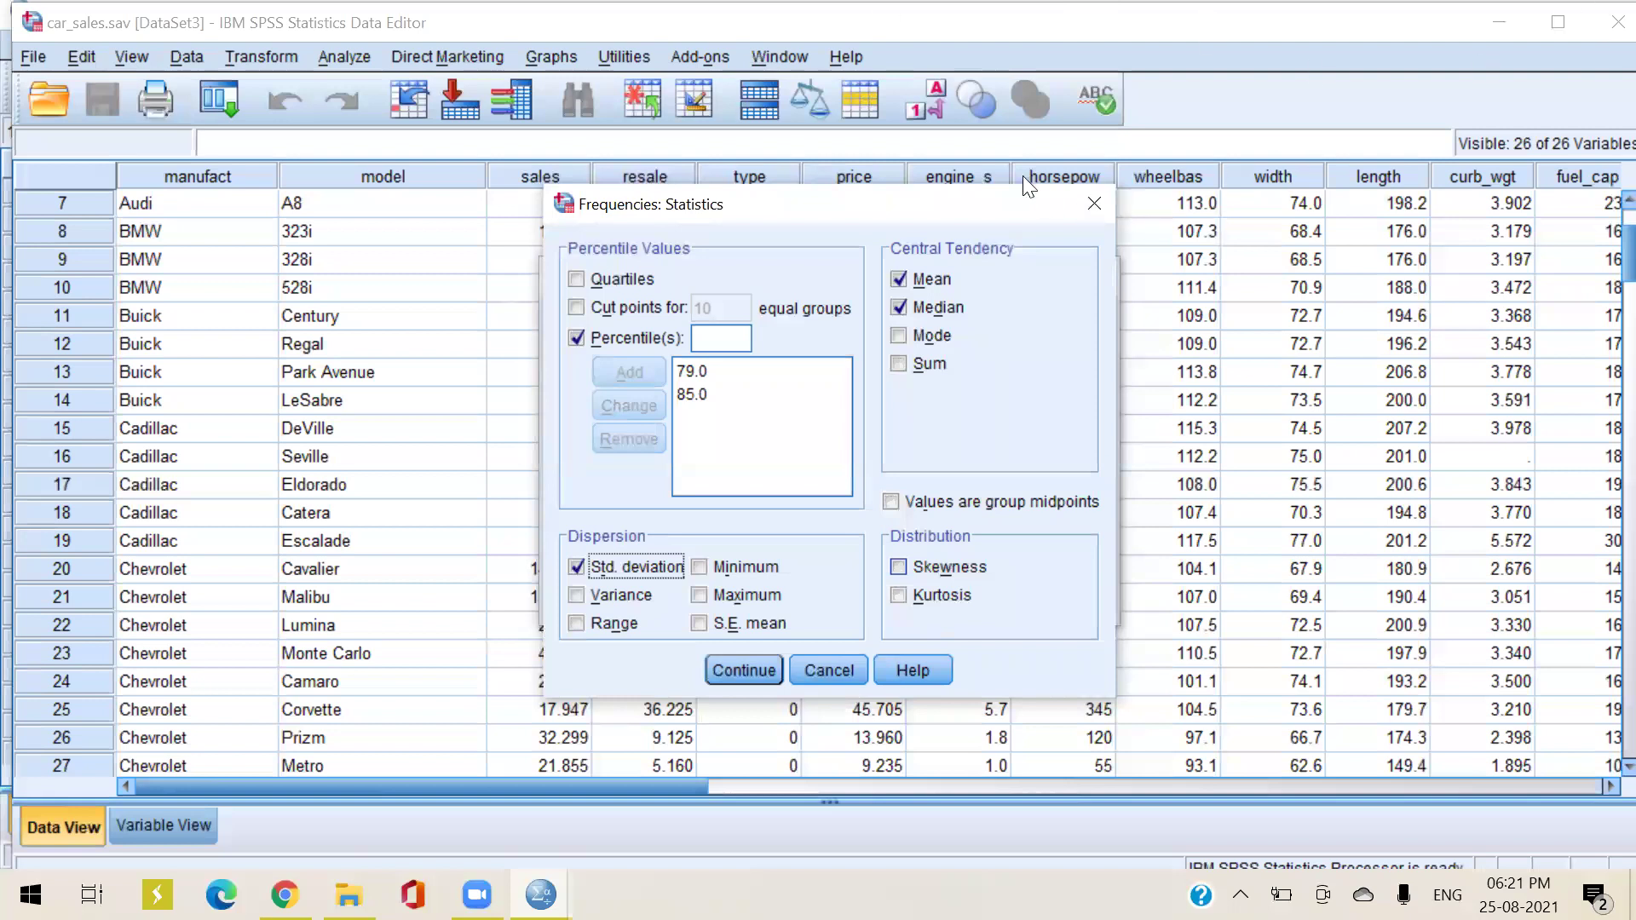
{"action": "left_click", "coordinate": [343, 53]}
{"action": "key", "text": "Escape"}
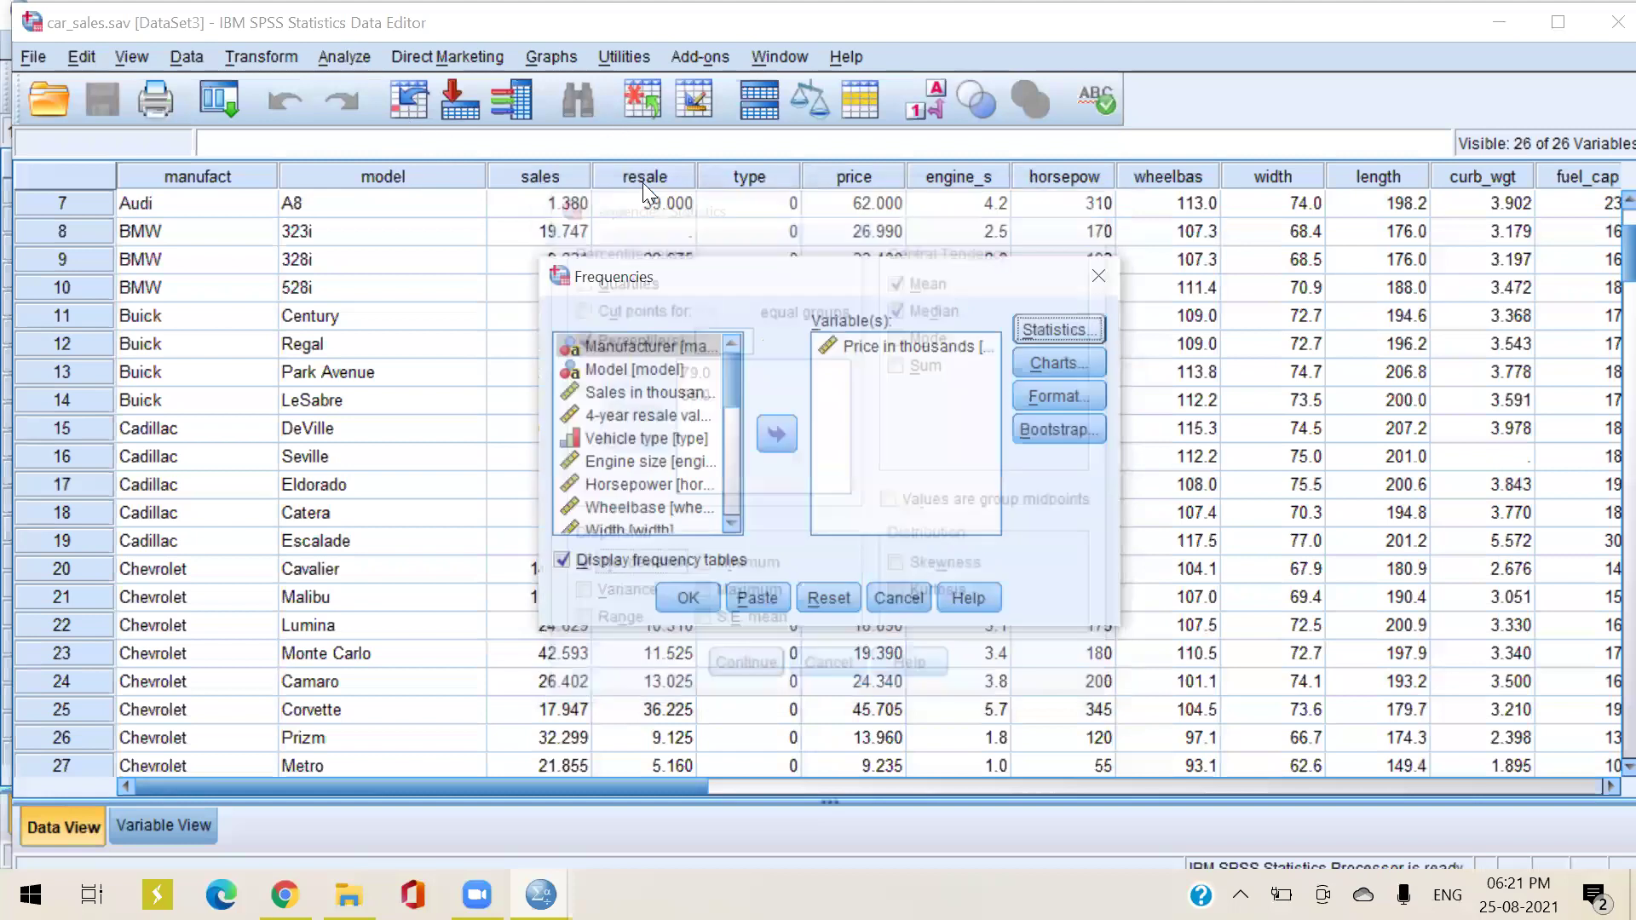
{"action": "key", "text": "Escape"}
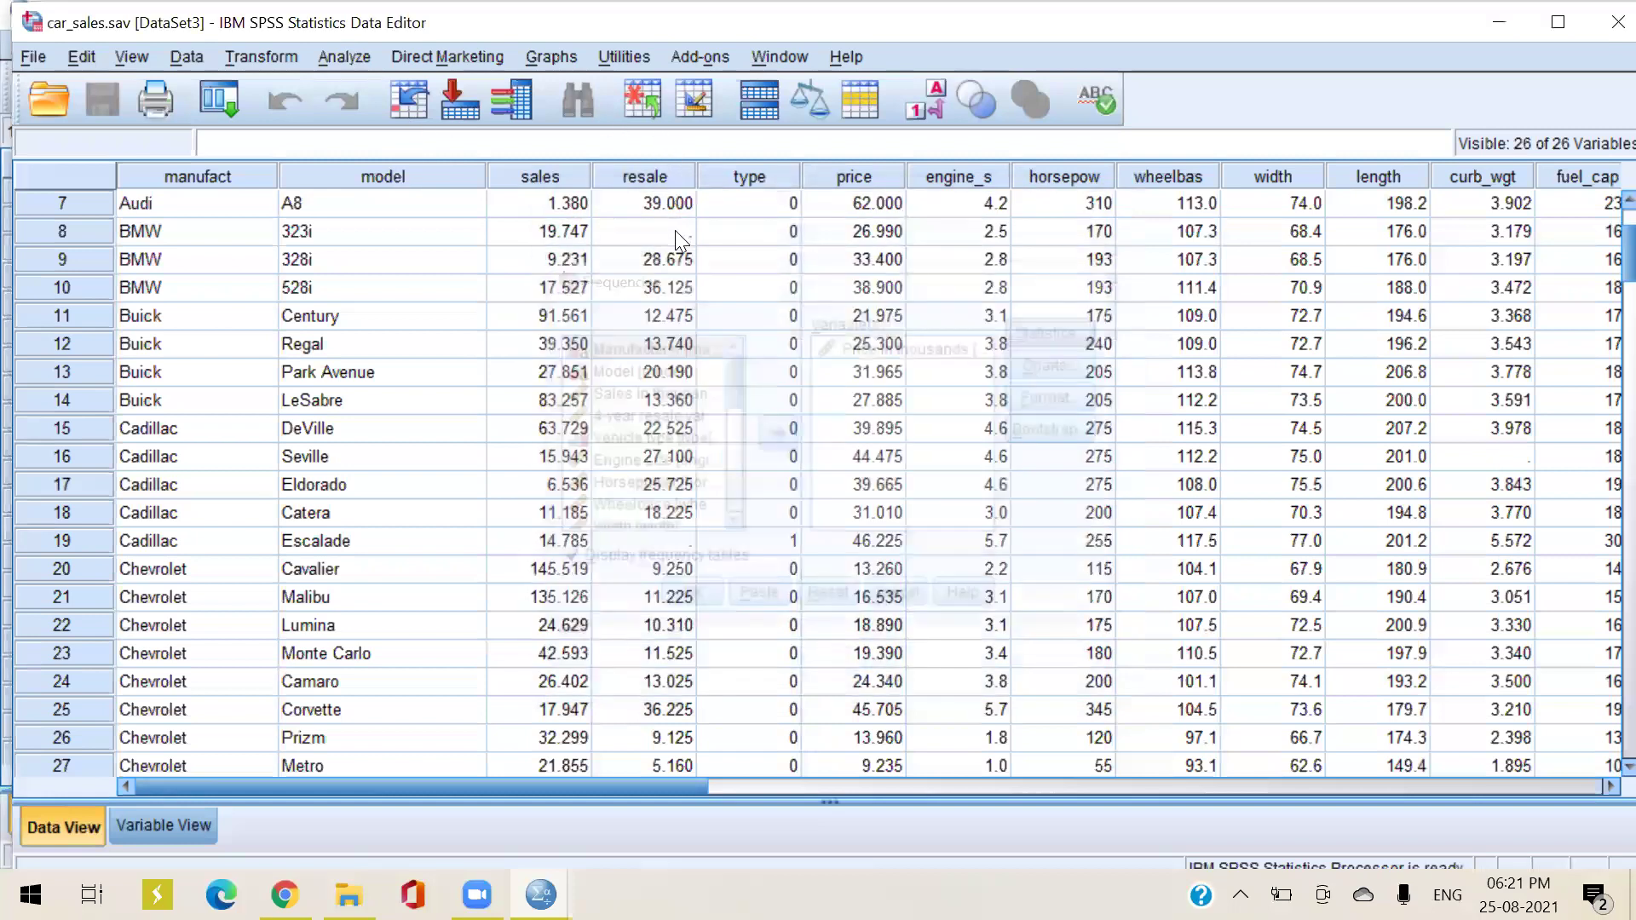
Set up a Crosstabs analysis with Engine size as the row variable and Manufacturer as the column variable
{"action": "left_click", "coordinate": [344, 58]}
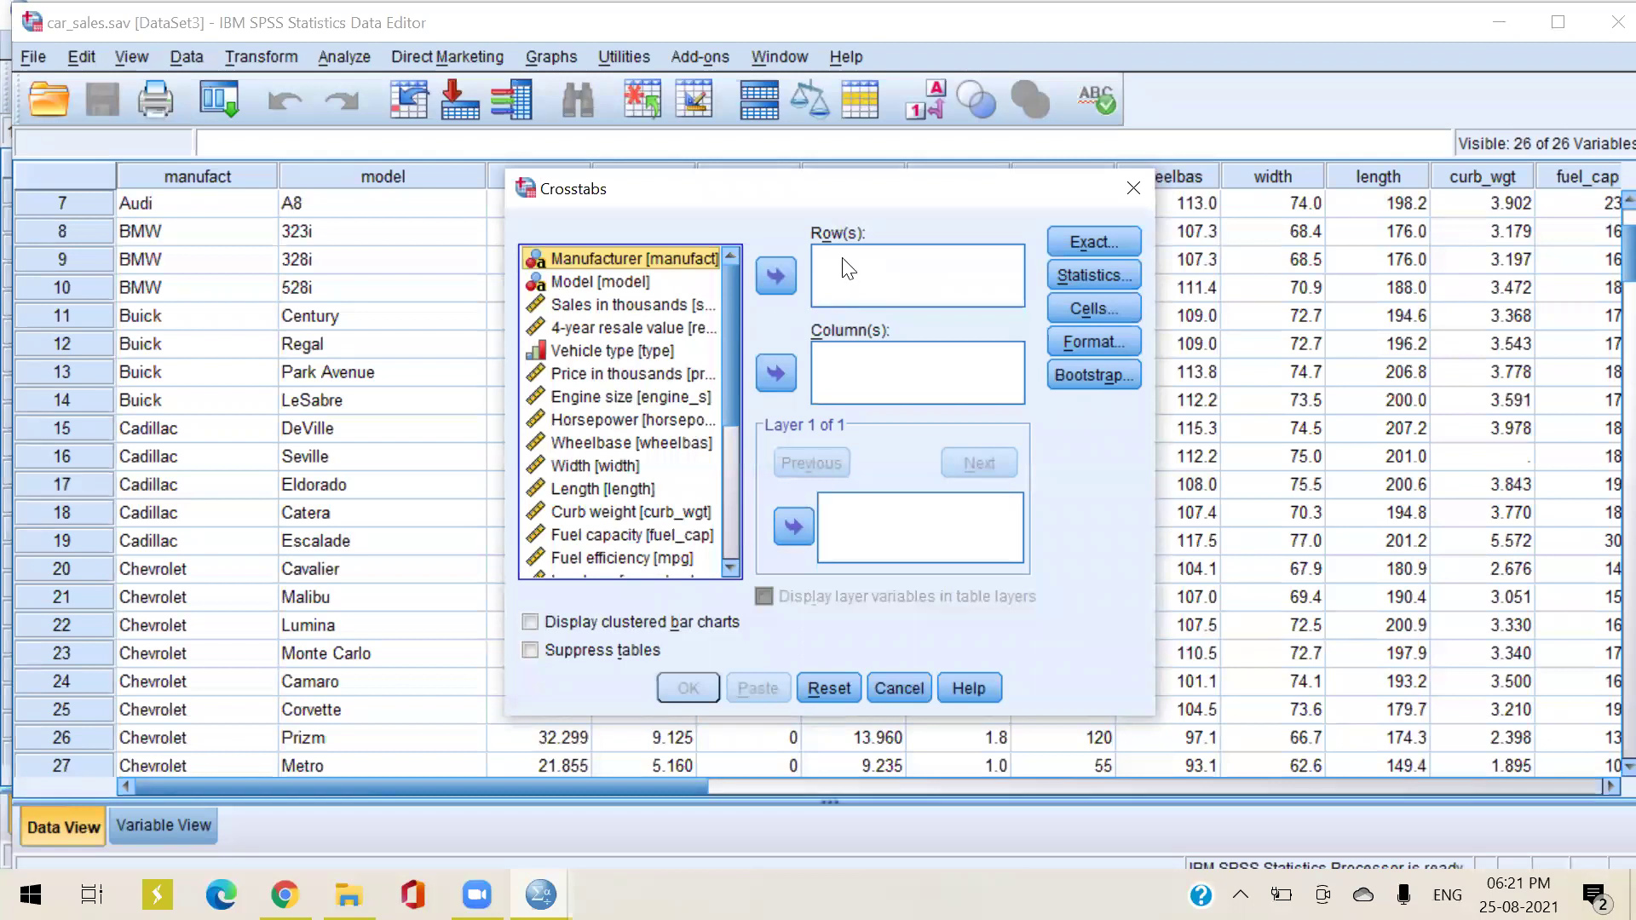
{"action": "double_click", "coordinate": [627, 398]}
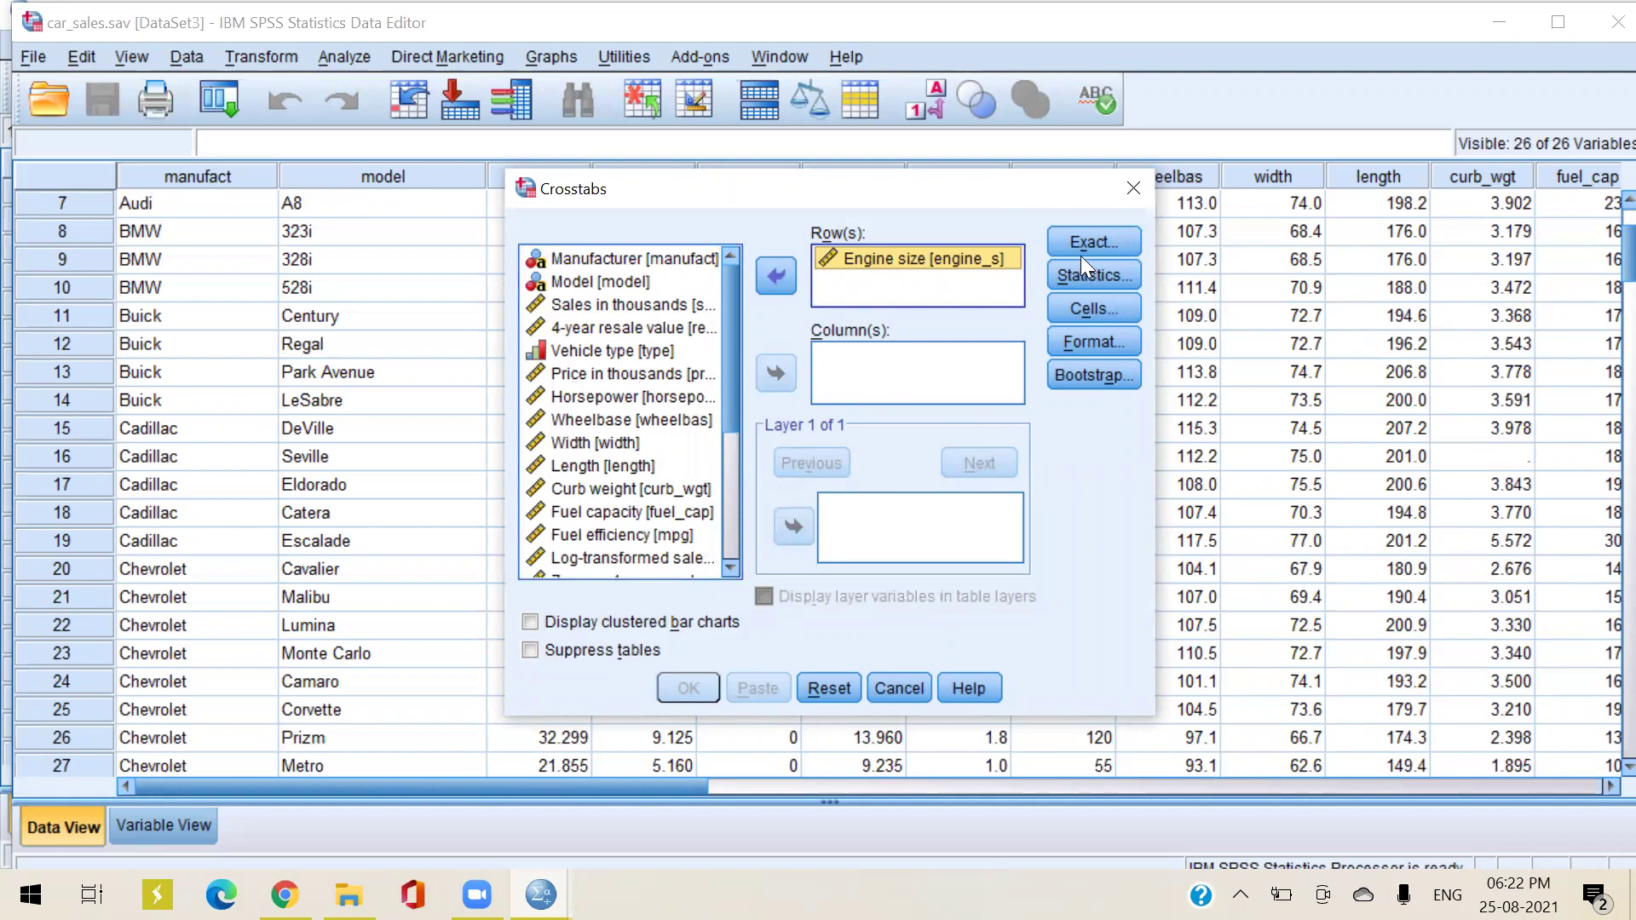
{"action": "left_click_drag", "start_coordinate": [635, 259], "coordinate": [920, 378]}
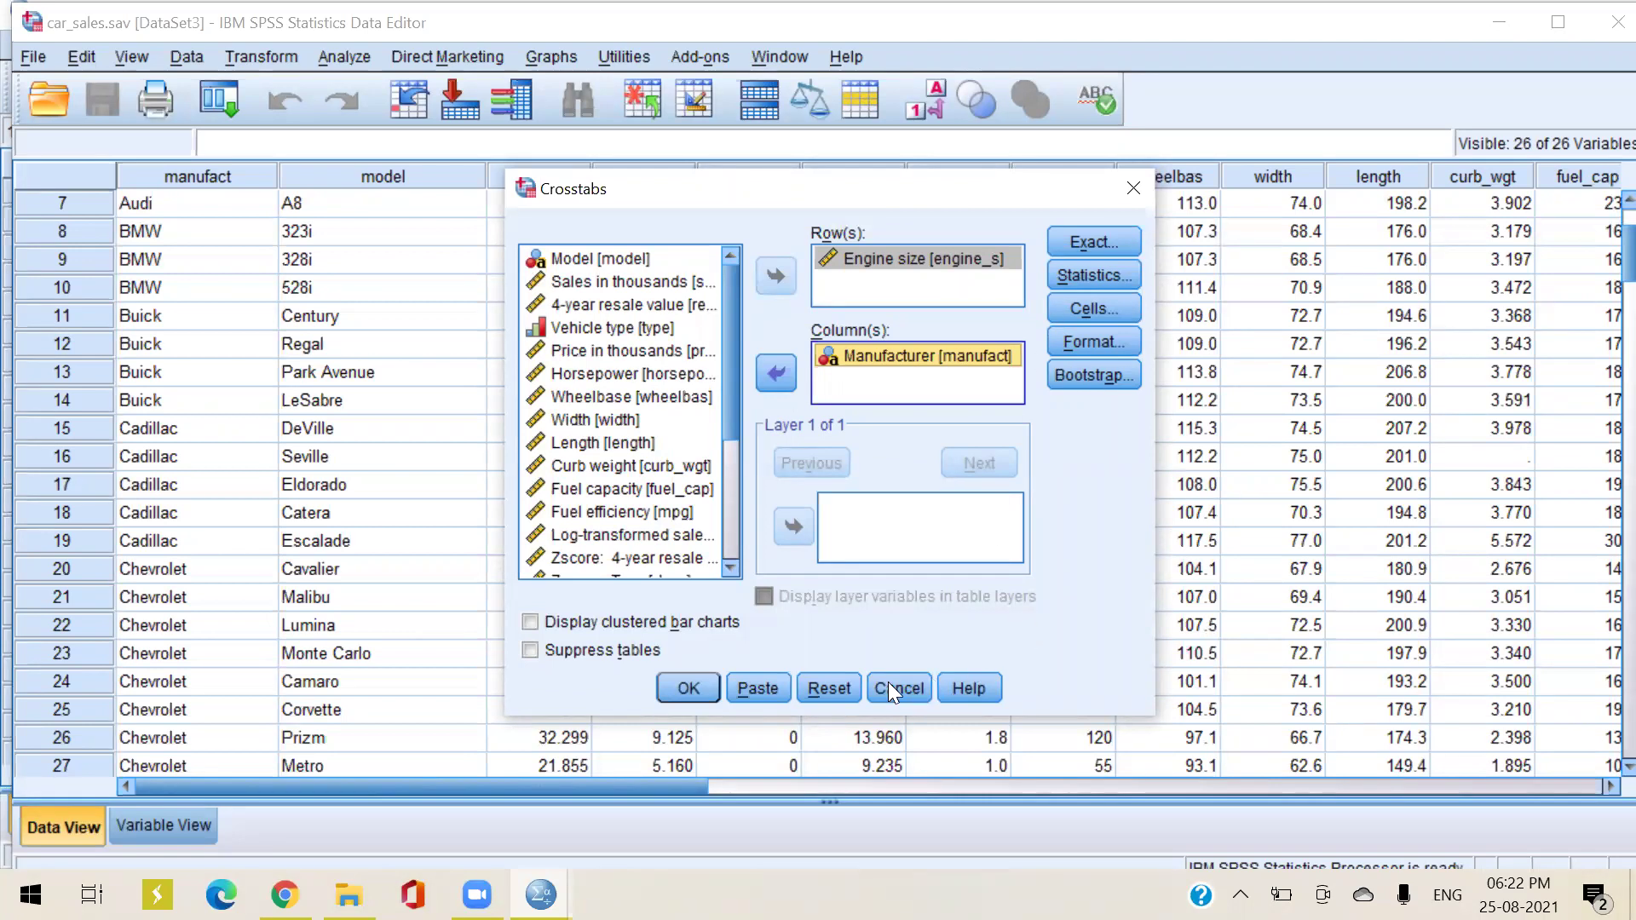
Include row, column and total percentages in the crosstab's cell display
{"action": "left_click", "coordinate": [1096, 310]}
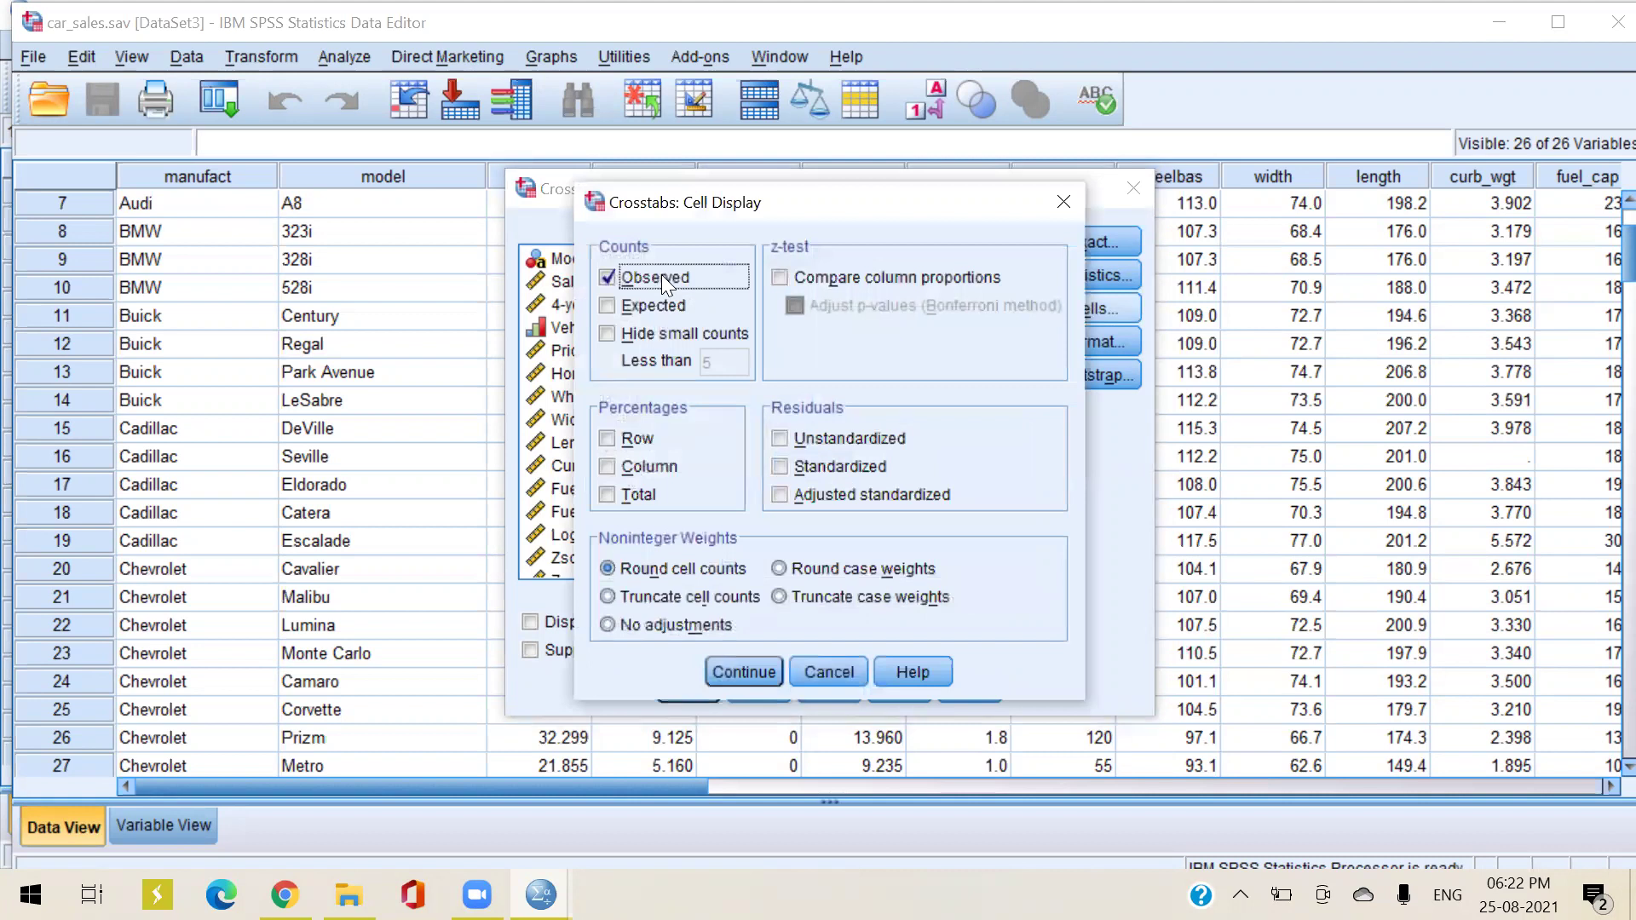
{"action": "left_click", "coordinate": [607, 439]}
{"action": "left_click", "coordinate": [607, 467]}
{"action": "left_click", "coordinate": [607, 495]}
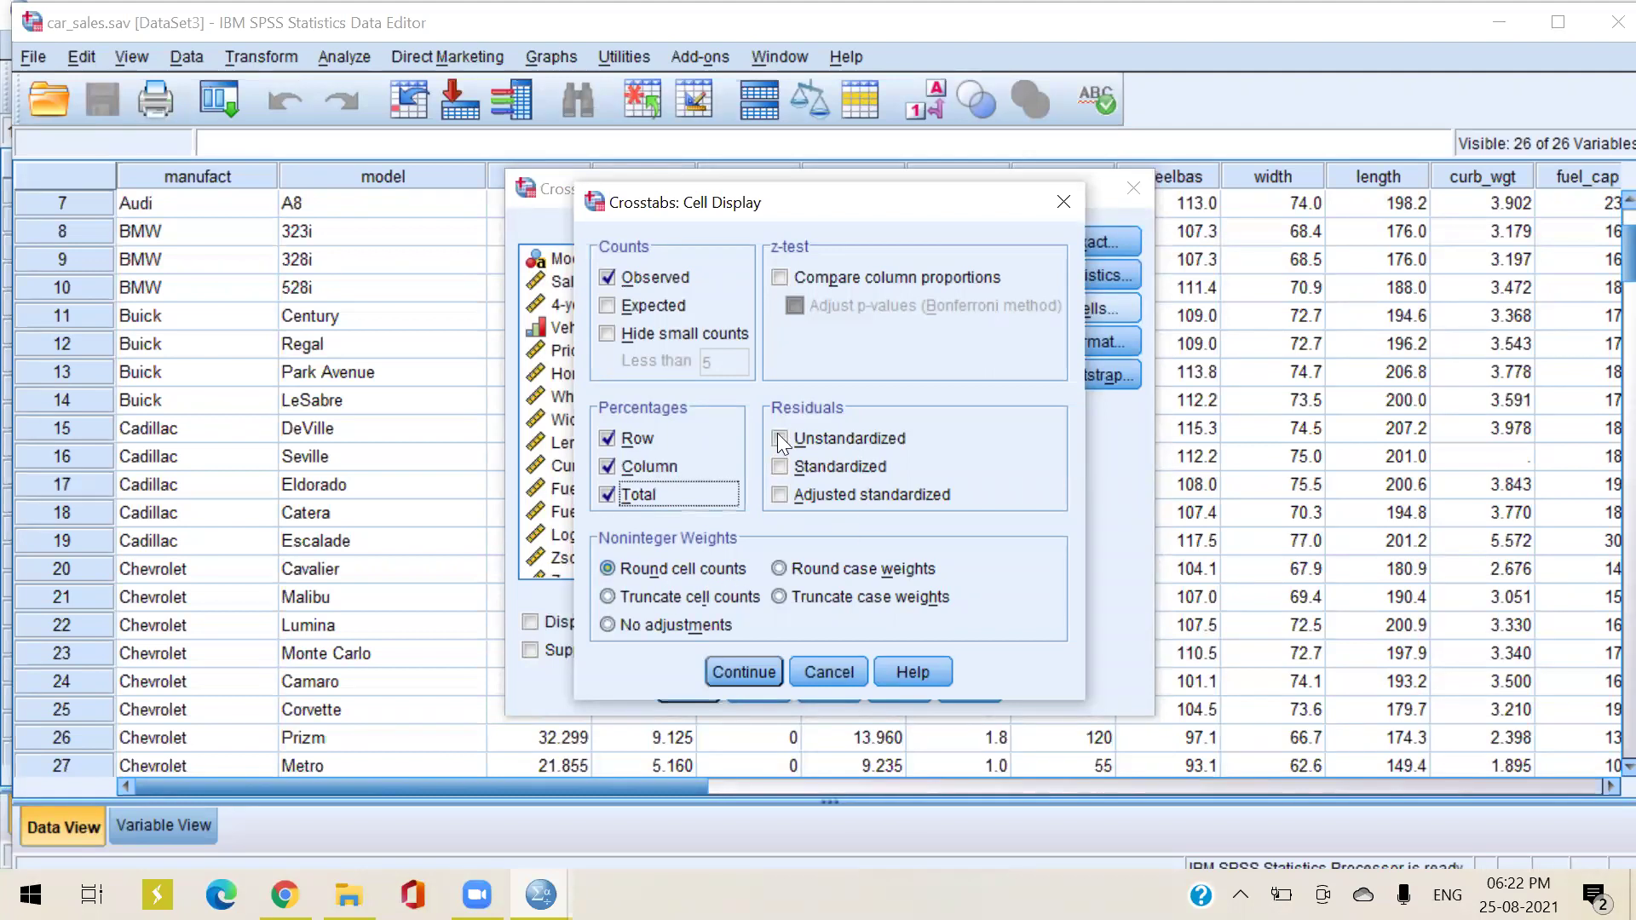
{"action": "left_click", "coordinate": [744, 671]}
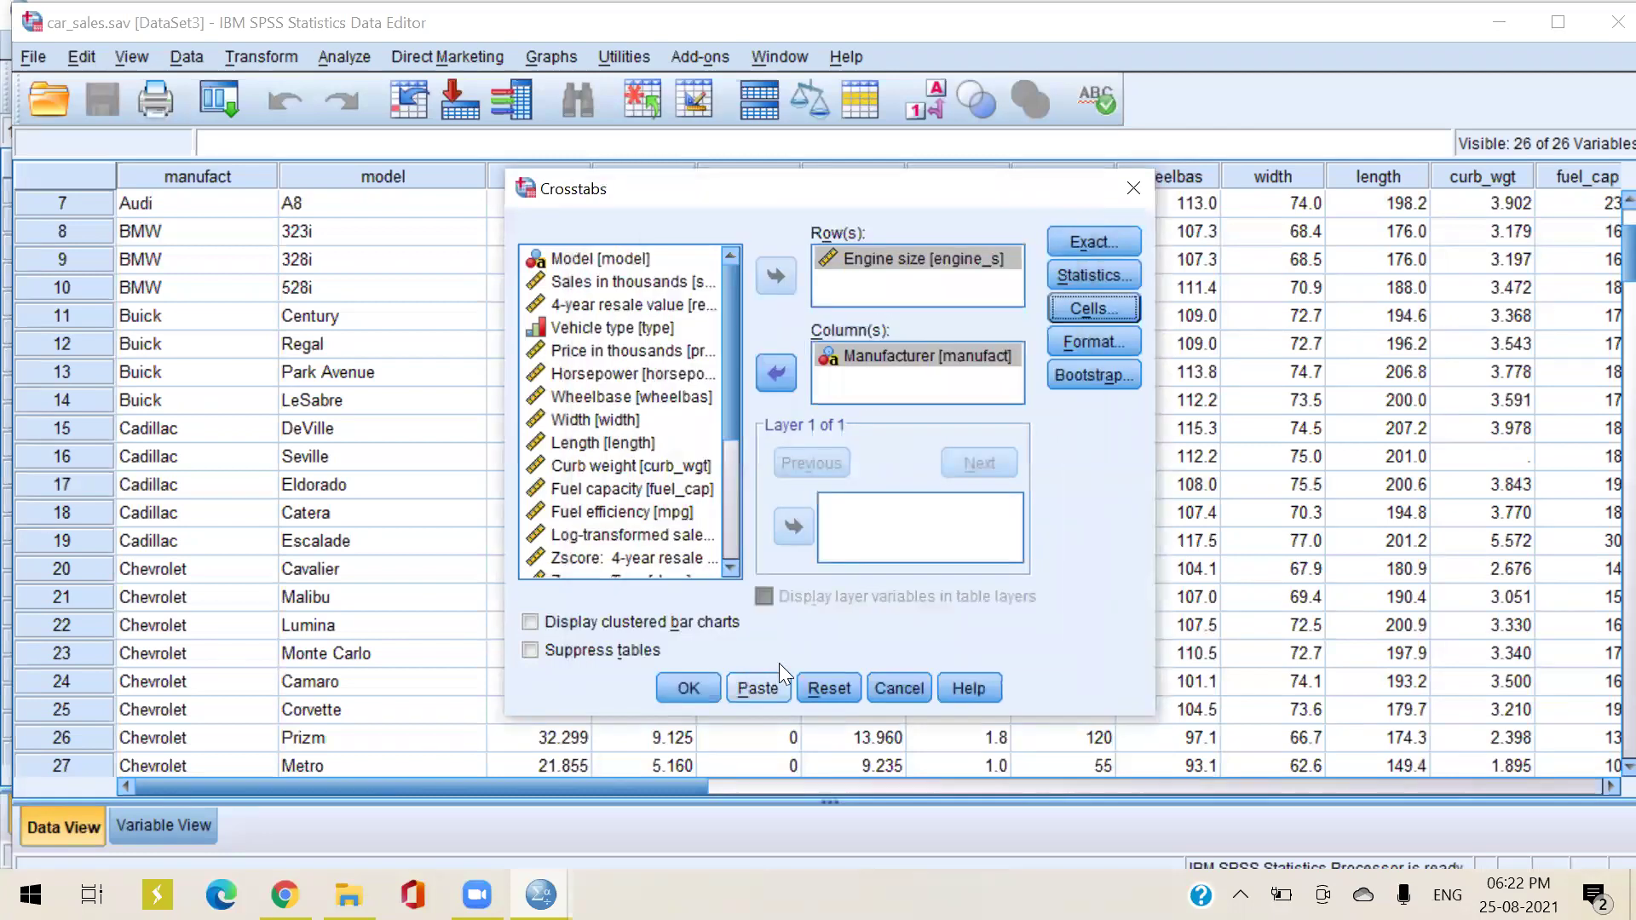
Run the crosstab of Engine size by Manufacturer and check the syntax log and Case Processing Summary
{"action": "left_click", "coordinate": [687, 688]}
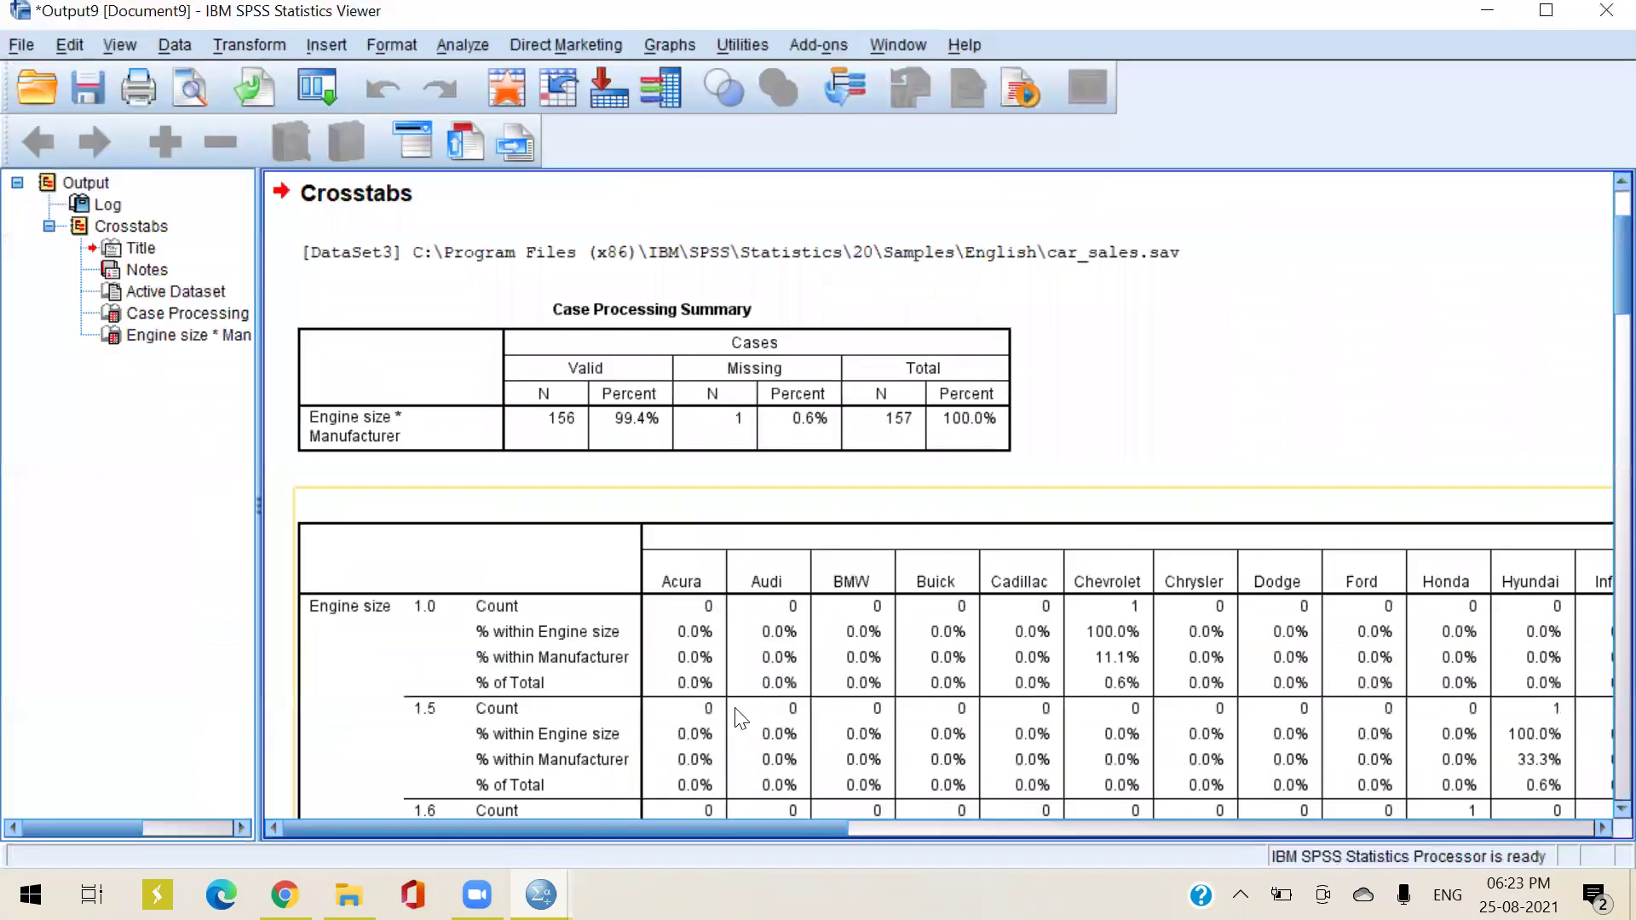
{"action": "scroll", "coordinate": [733, 715], "scroll_direction": "down", "scroll_amount": 3}
{"action": "scroll", "coordinate": [627, 633], "scroll_direction": "up", "scroll_amount": 4}
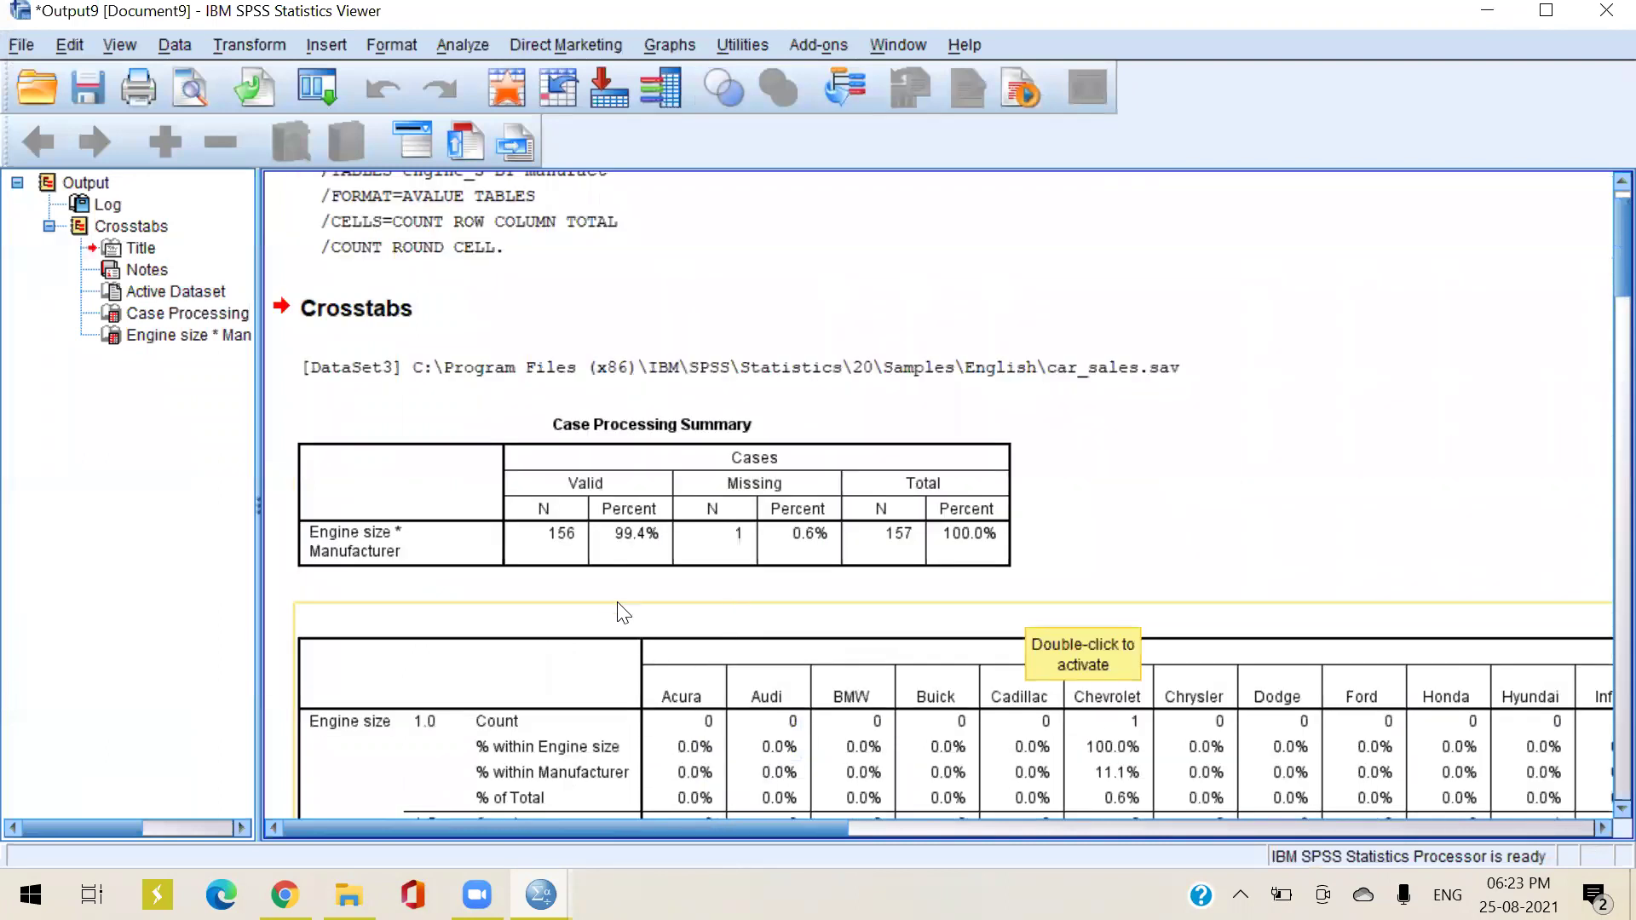
{"action": "scroll", "coordinate": [597, 611], "scroll_direction": "up", "scroll_amount": 1}
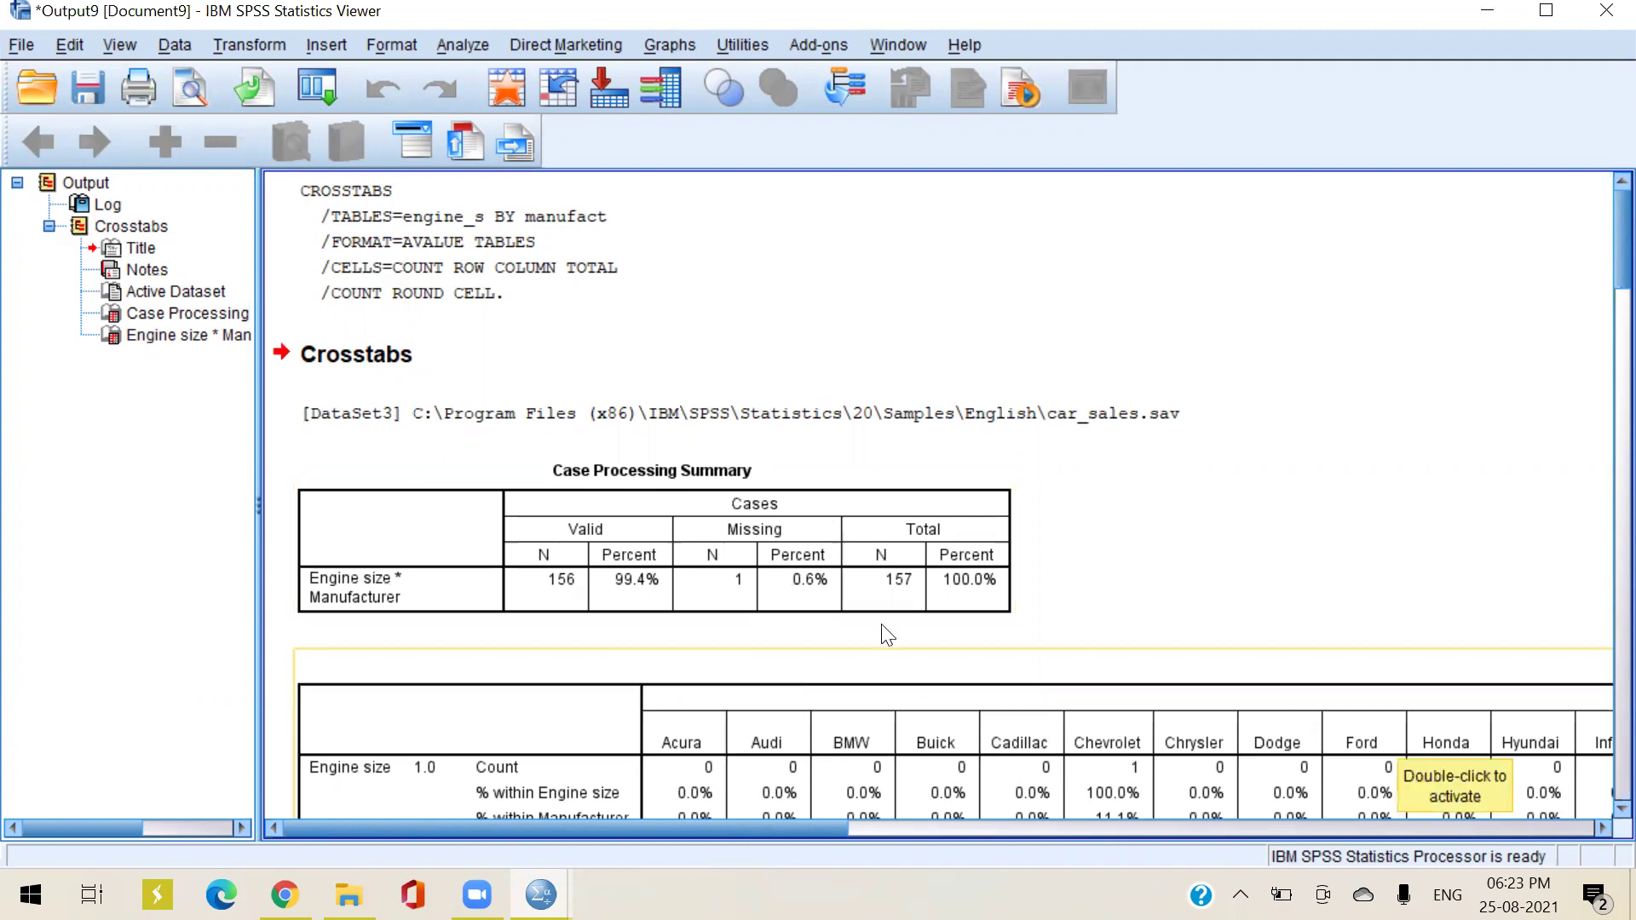
Examine the crosstab's counts and row, column and total percentages through to the Total row, and close the output without saving
{"action": "scroll", "coordinate": [730, 640], "scroll_direction": "down", "scroll_amount": 10}
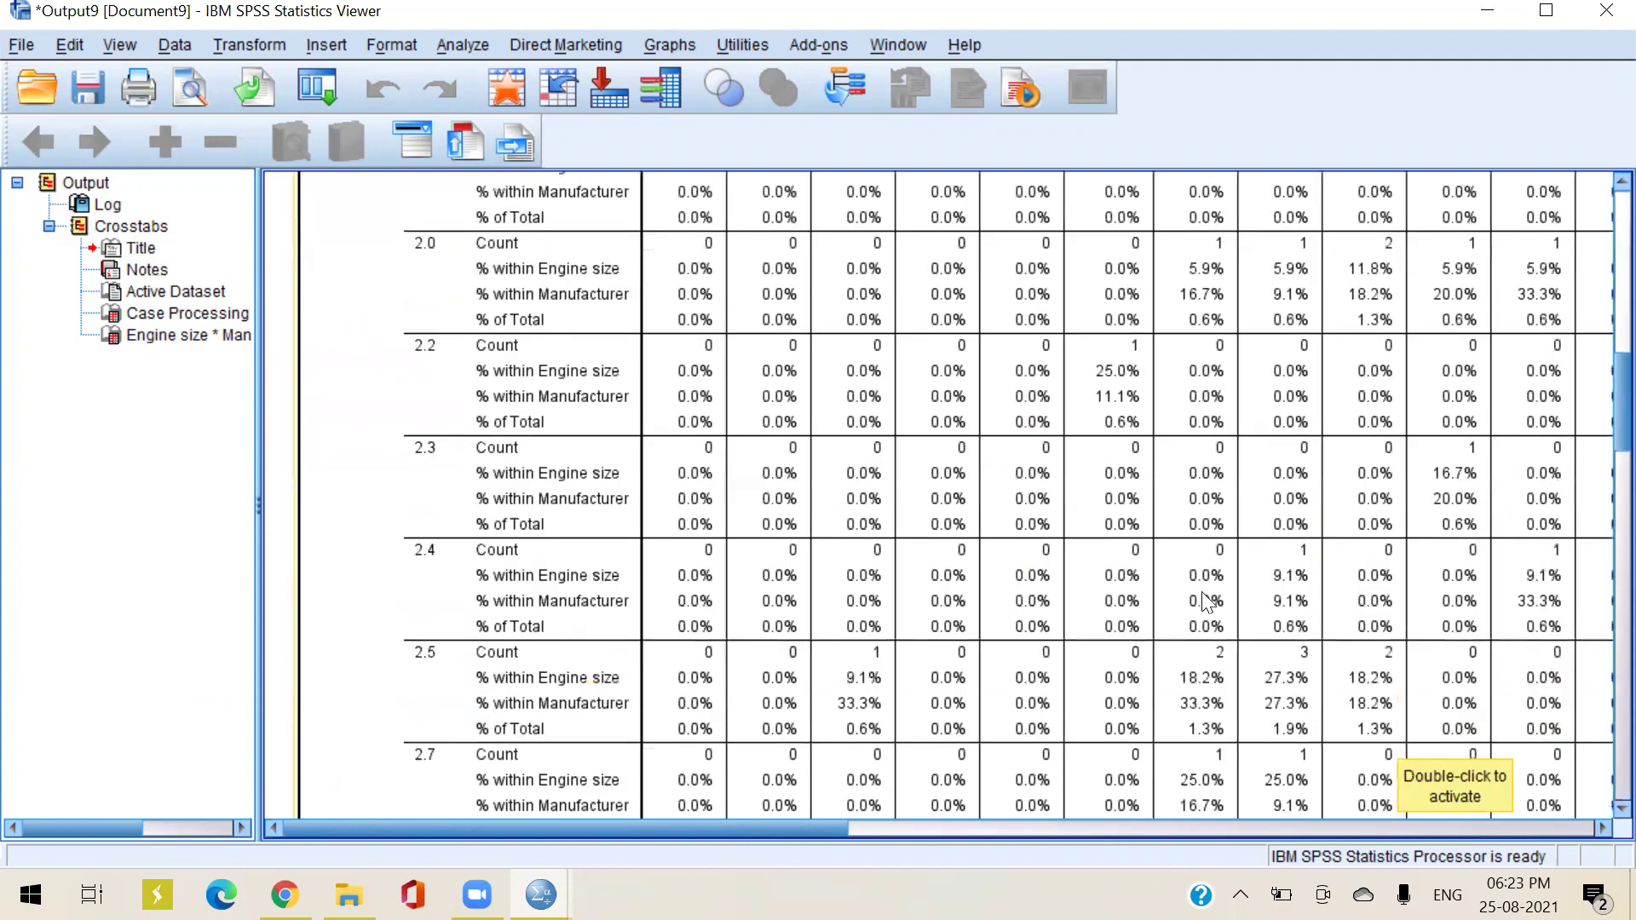
{"action": "scroll", "coordinate": [1196, 528], "scroll_direction": "down", "scroll_amount": 10}
{"action": "scroll", "coordinate": [1194, 526], "scroll_direction": "down", "scroll_amount": 3}
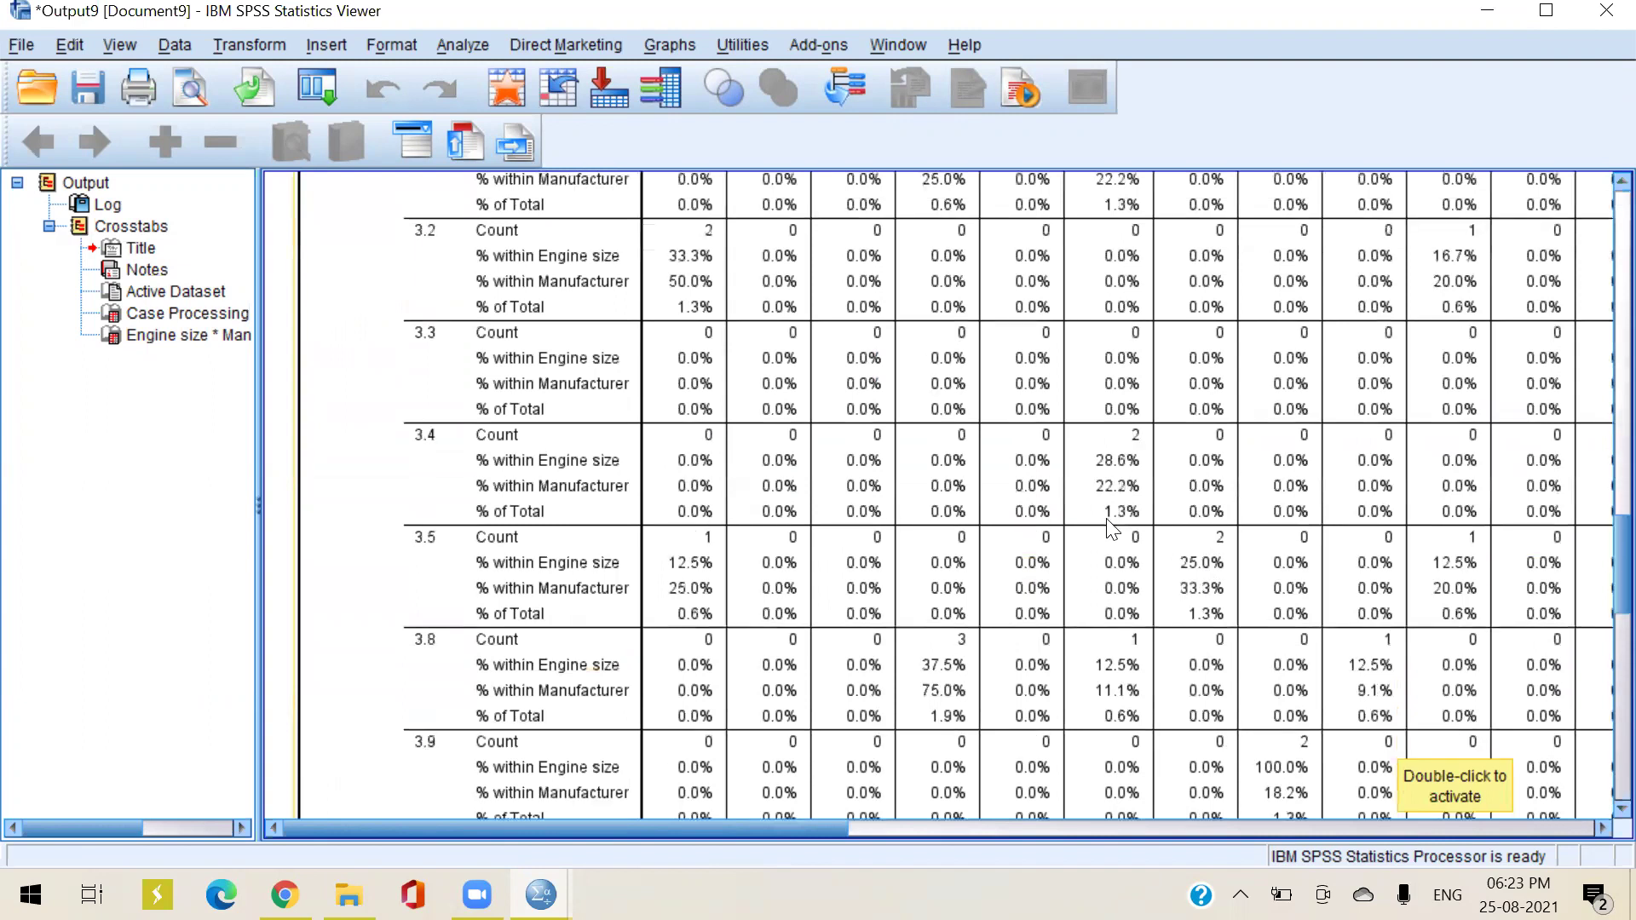
{"action": "scroll", "coordinate": [1110, 526], "scroll_direction": "down", "scroll_amount": 10}
{"action": "scroll", "coordinate": [1110, 525], "scroll_direction": "down", "scroll_amount": 10}
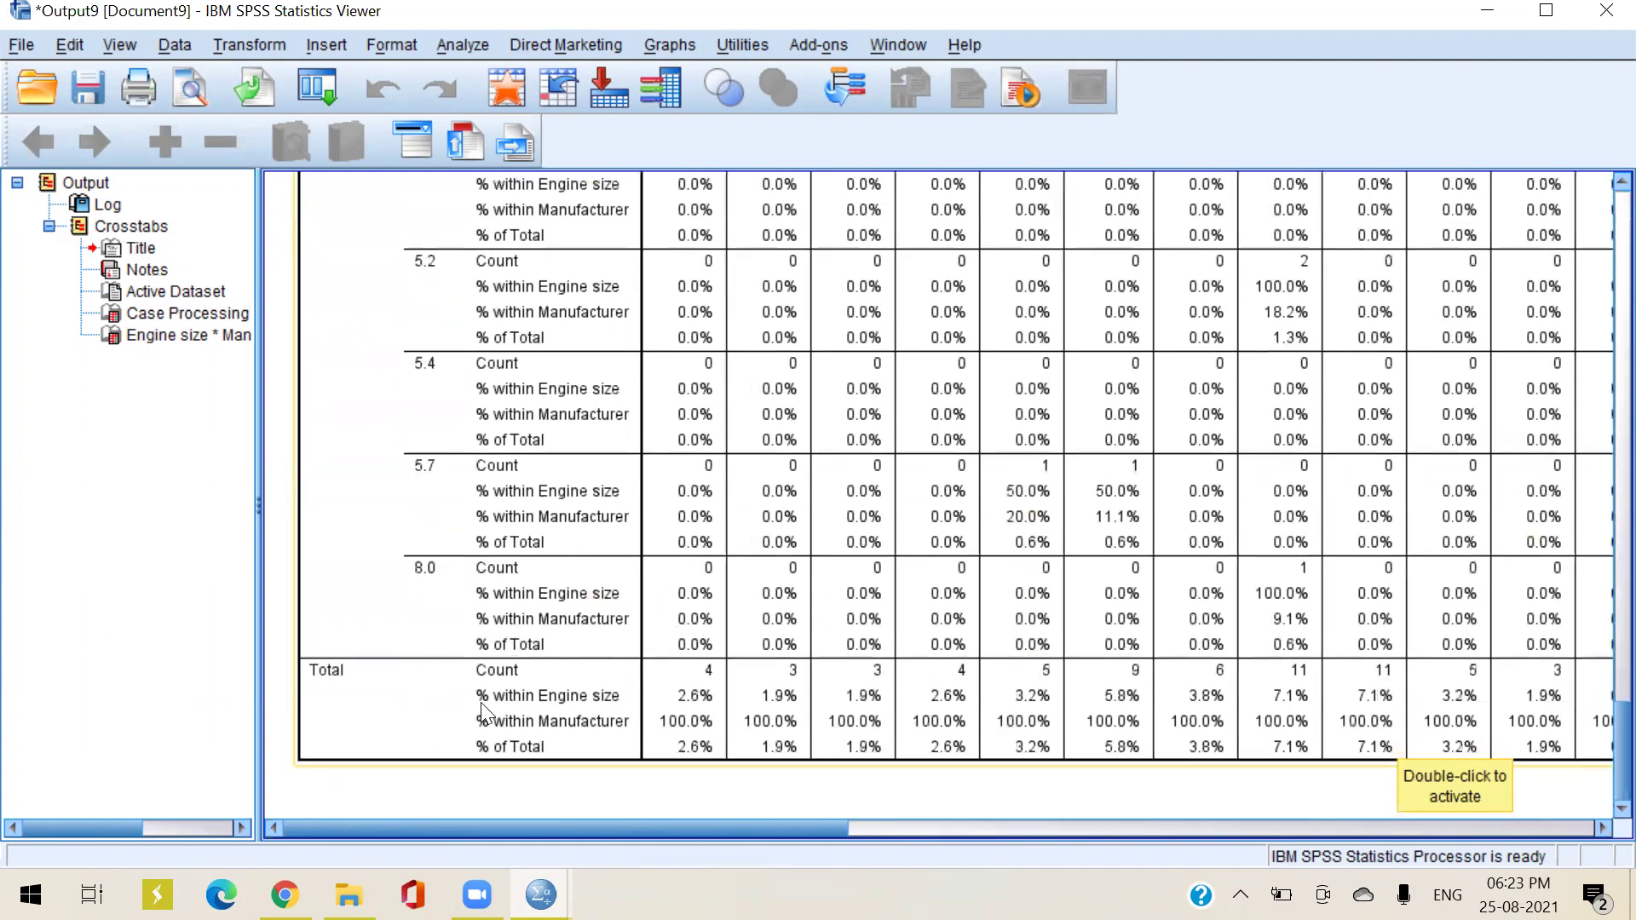
{"action": "scroll", "coordinate": [498, 699], "scroll_direction": "up", "scroll_amount": 10}
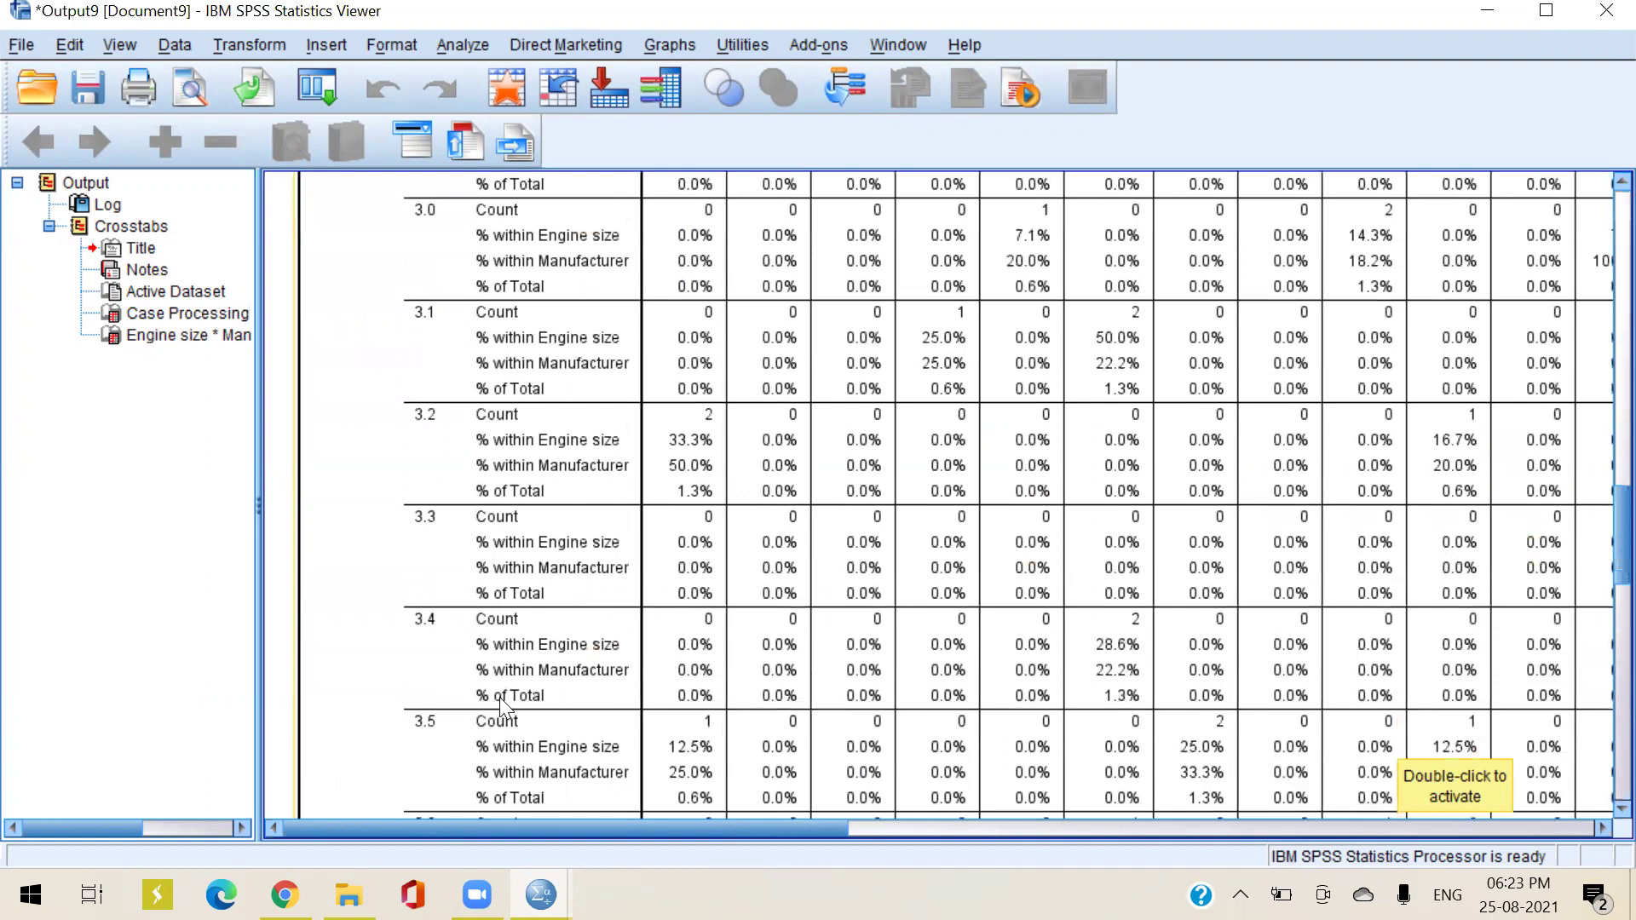
{"action": "scroll", "coordinate": [499, 698], "scroll_direction": "up", "scroll_amount": 5}
{"action": "scroll", "coordinate": [503, 695], "scroll_direction": "up", "scroll_amount": 10}
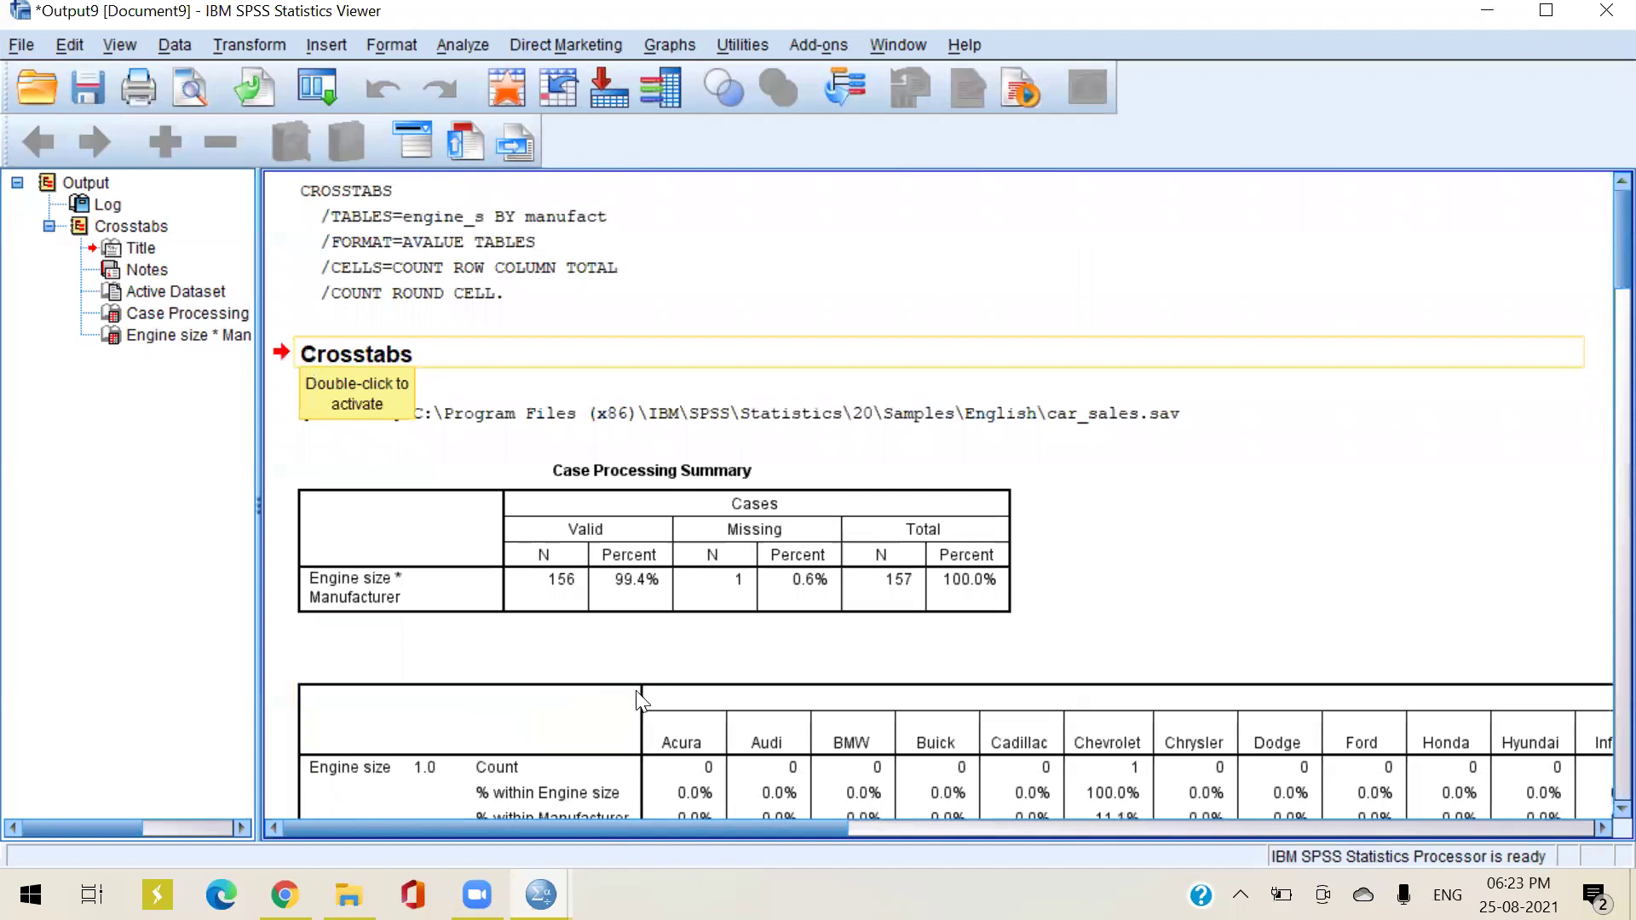
{"action": "scroll", "coordinate": [840, 512], "scroll_direction": "down", "scroll_amount": 3}
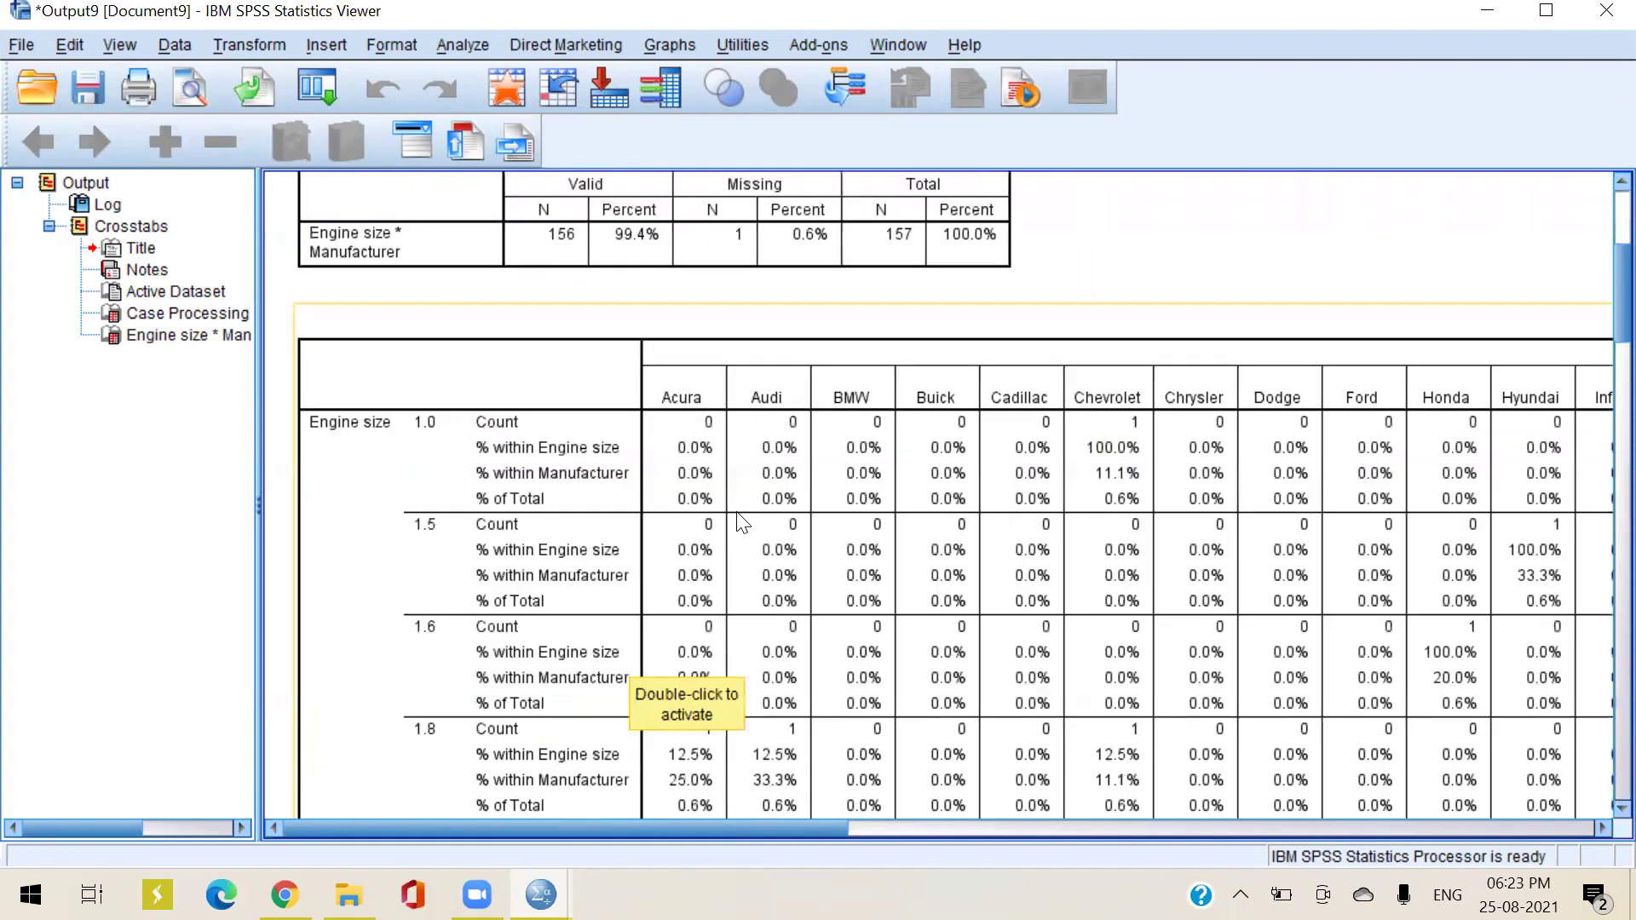
{"action": "scroll", "coordinate": [530, 448], "scroll_direction": "up", "scroll_amount": 1}
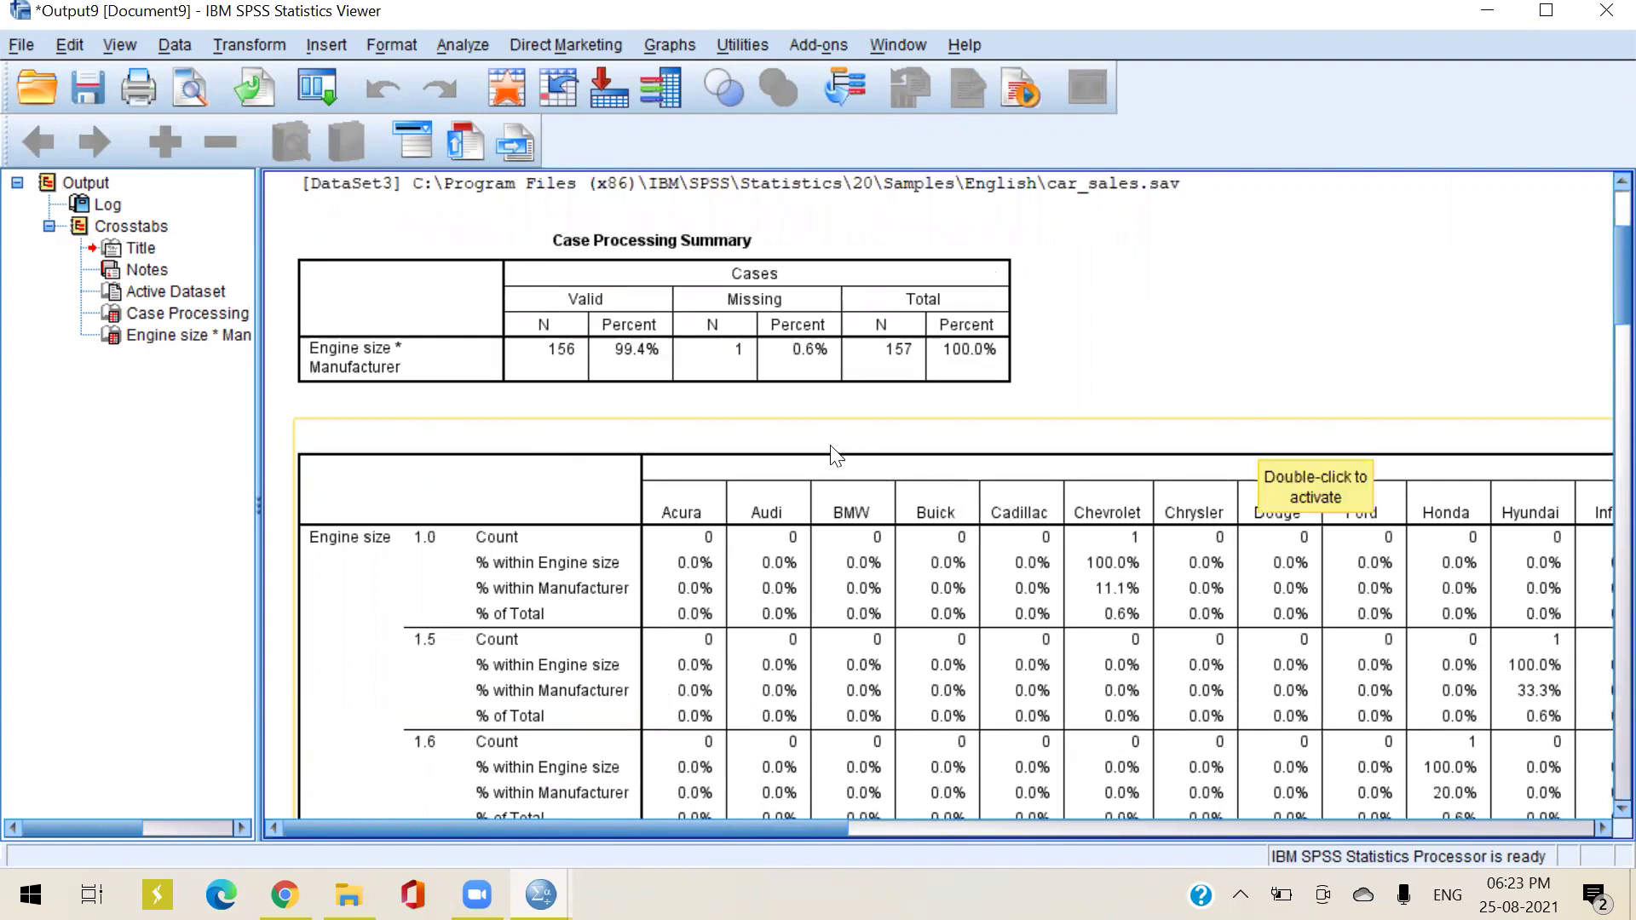
{"action": "left_click", "coordinate": [1552, 11]}
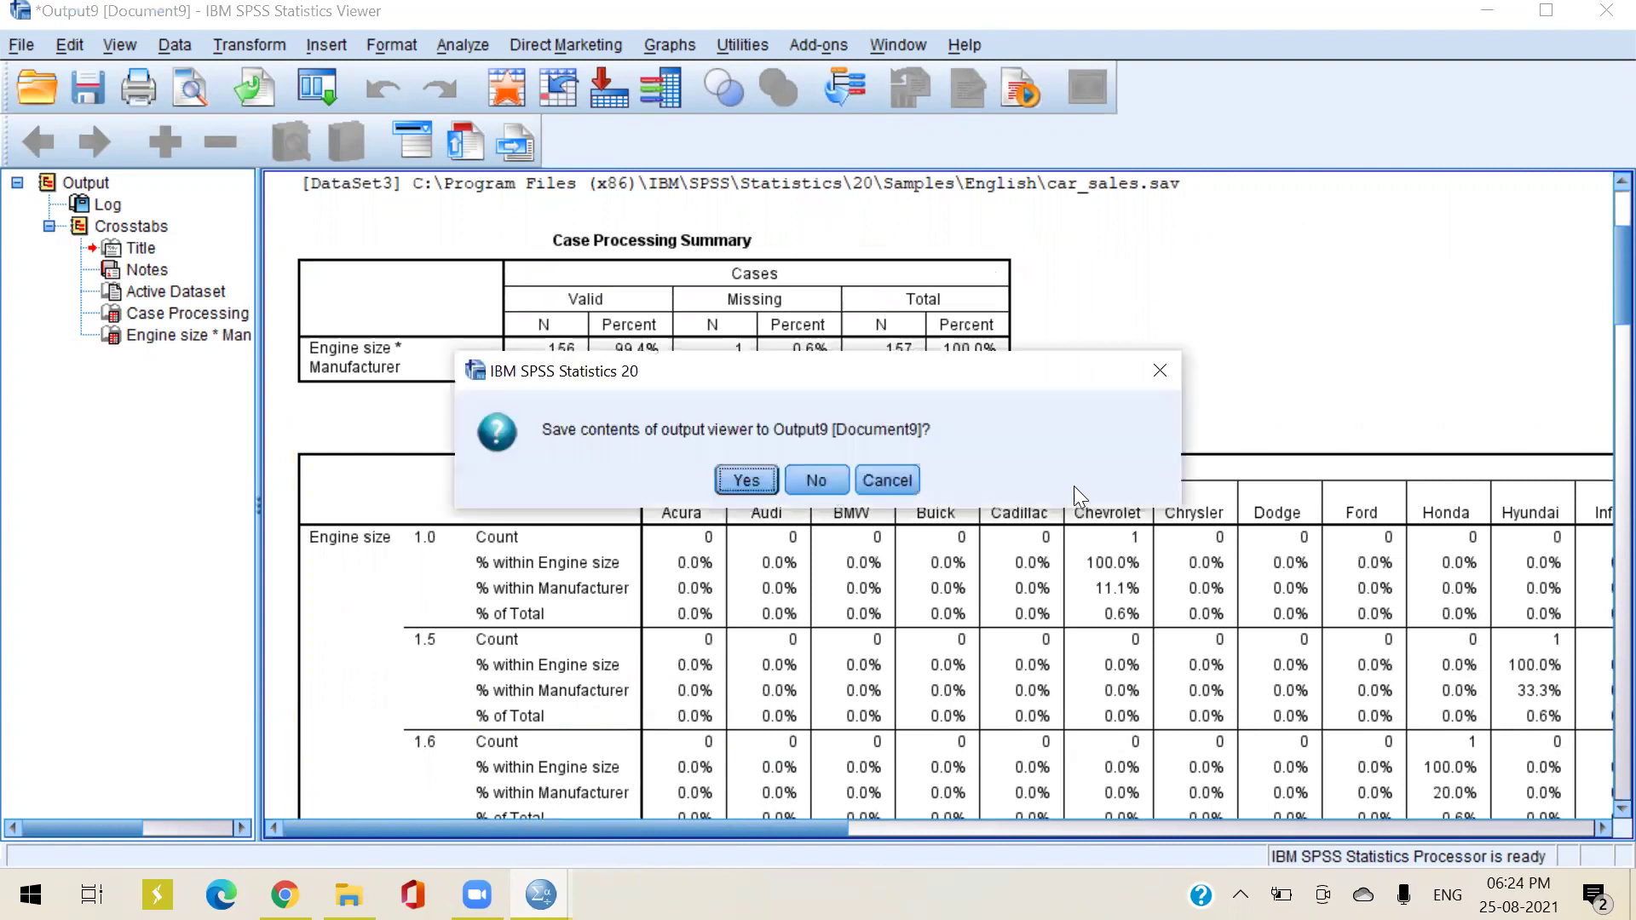
{"action": "key", "text": "n"}
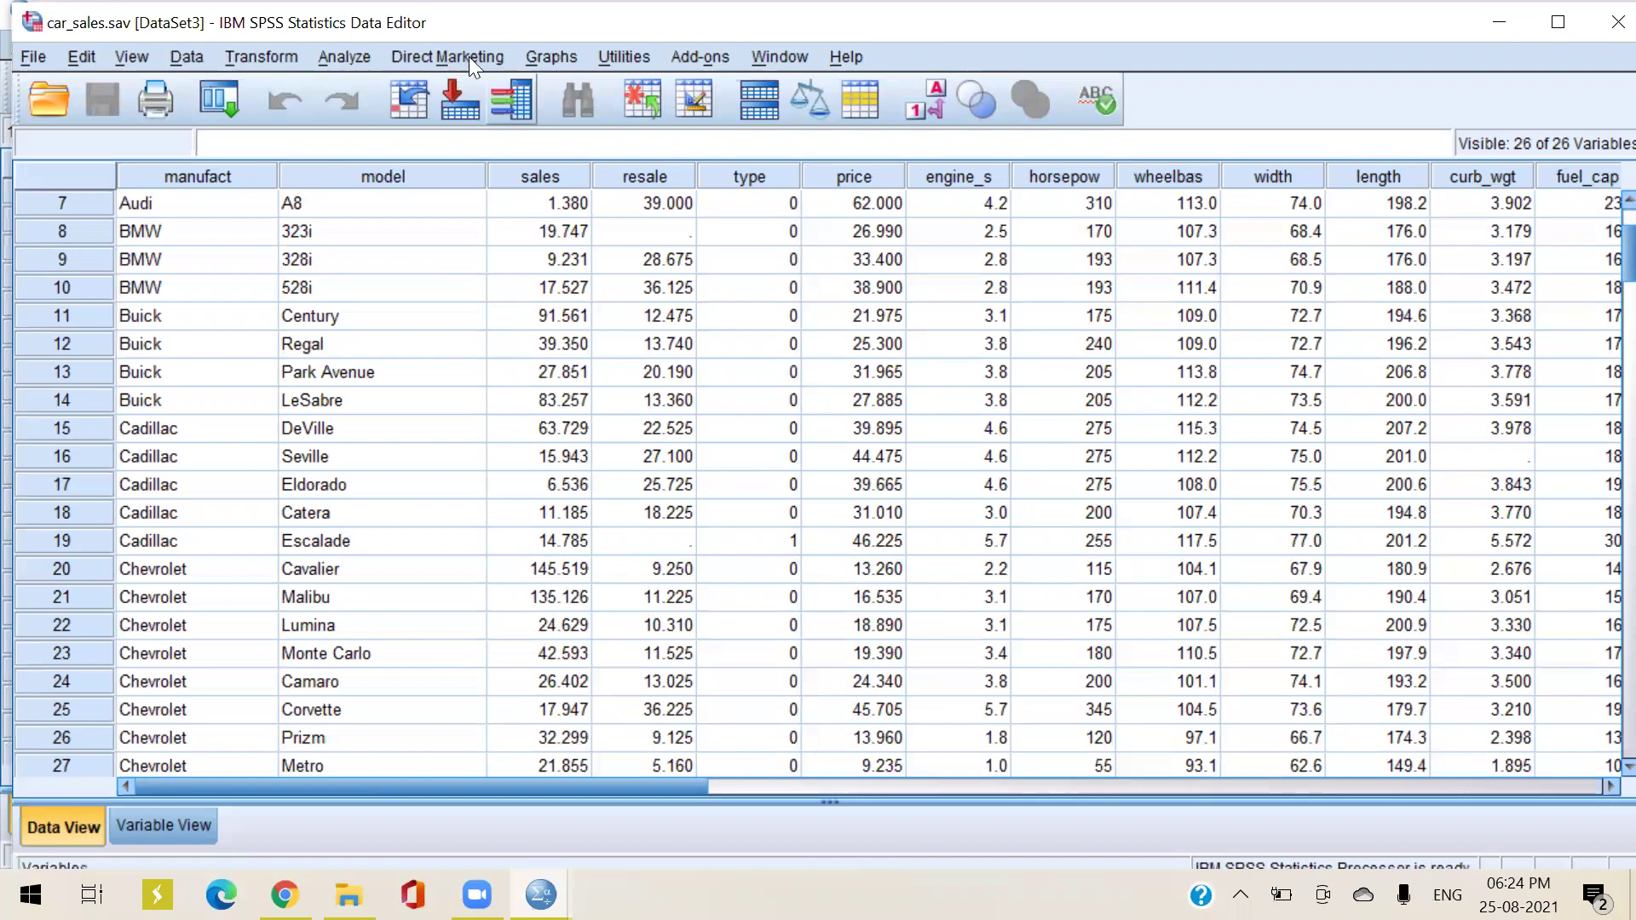
Add Manufacturer to the variables of the Frequencies analysis alongside Price in thousands
{"action": "left_click", "coordinate": [341, 59]}
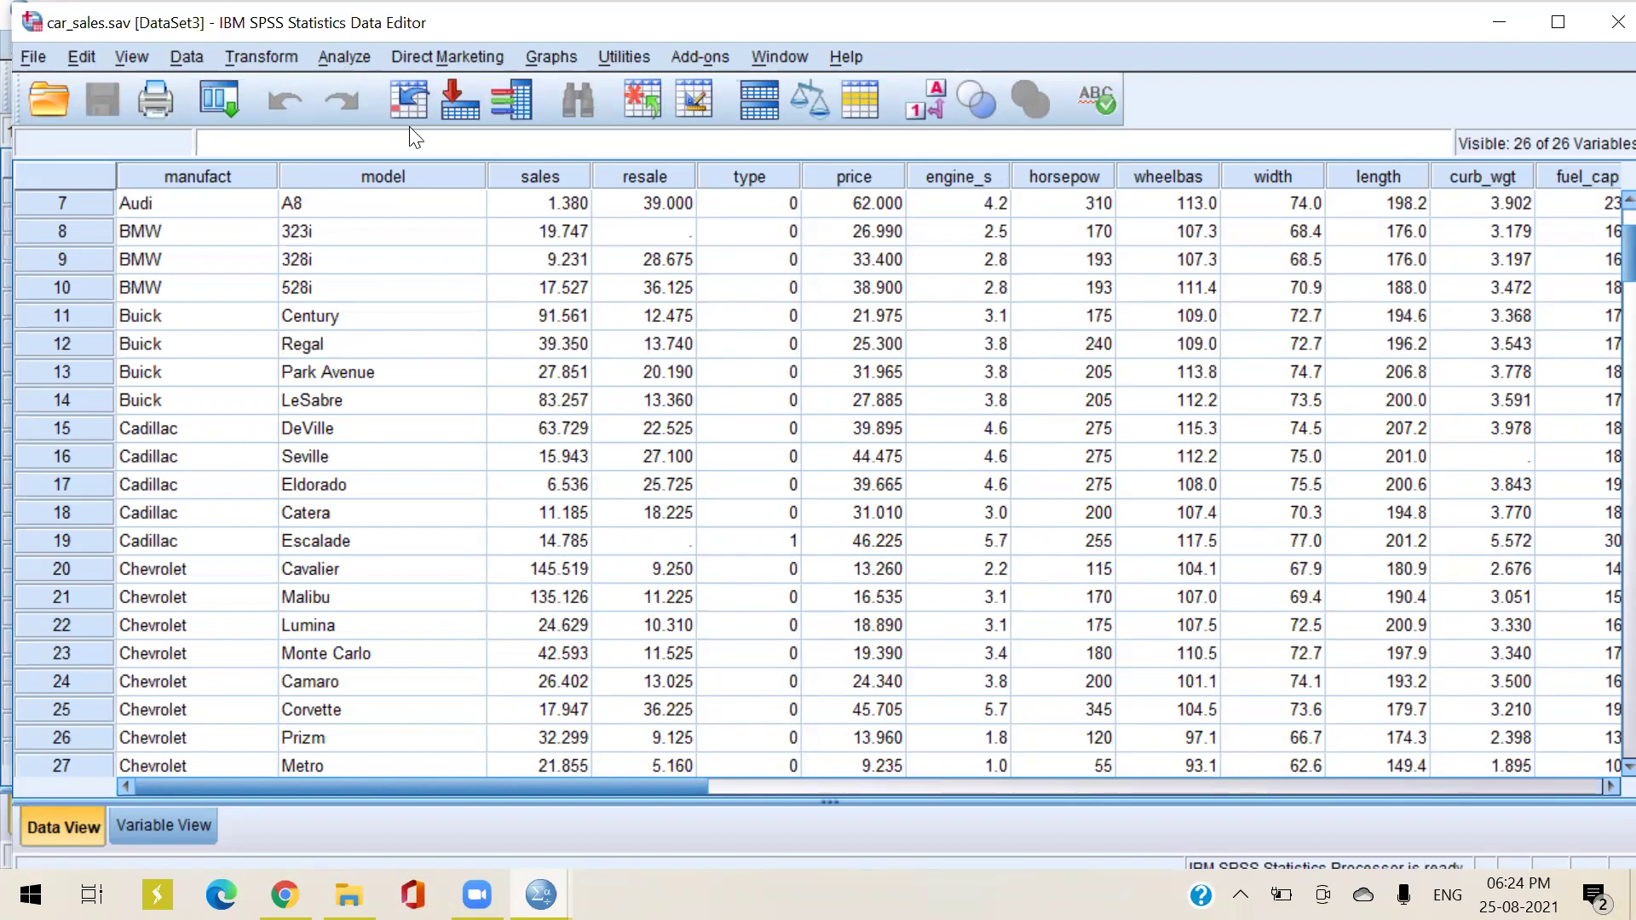
{"action": "mouse_move", "coordinate": [545, 138]}
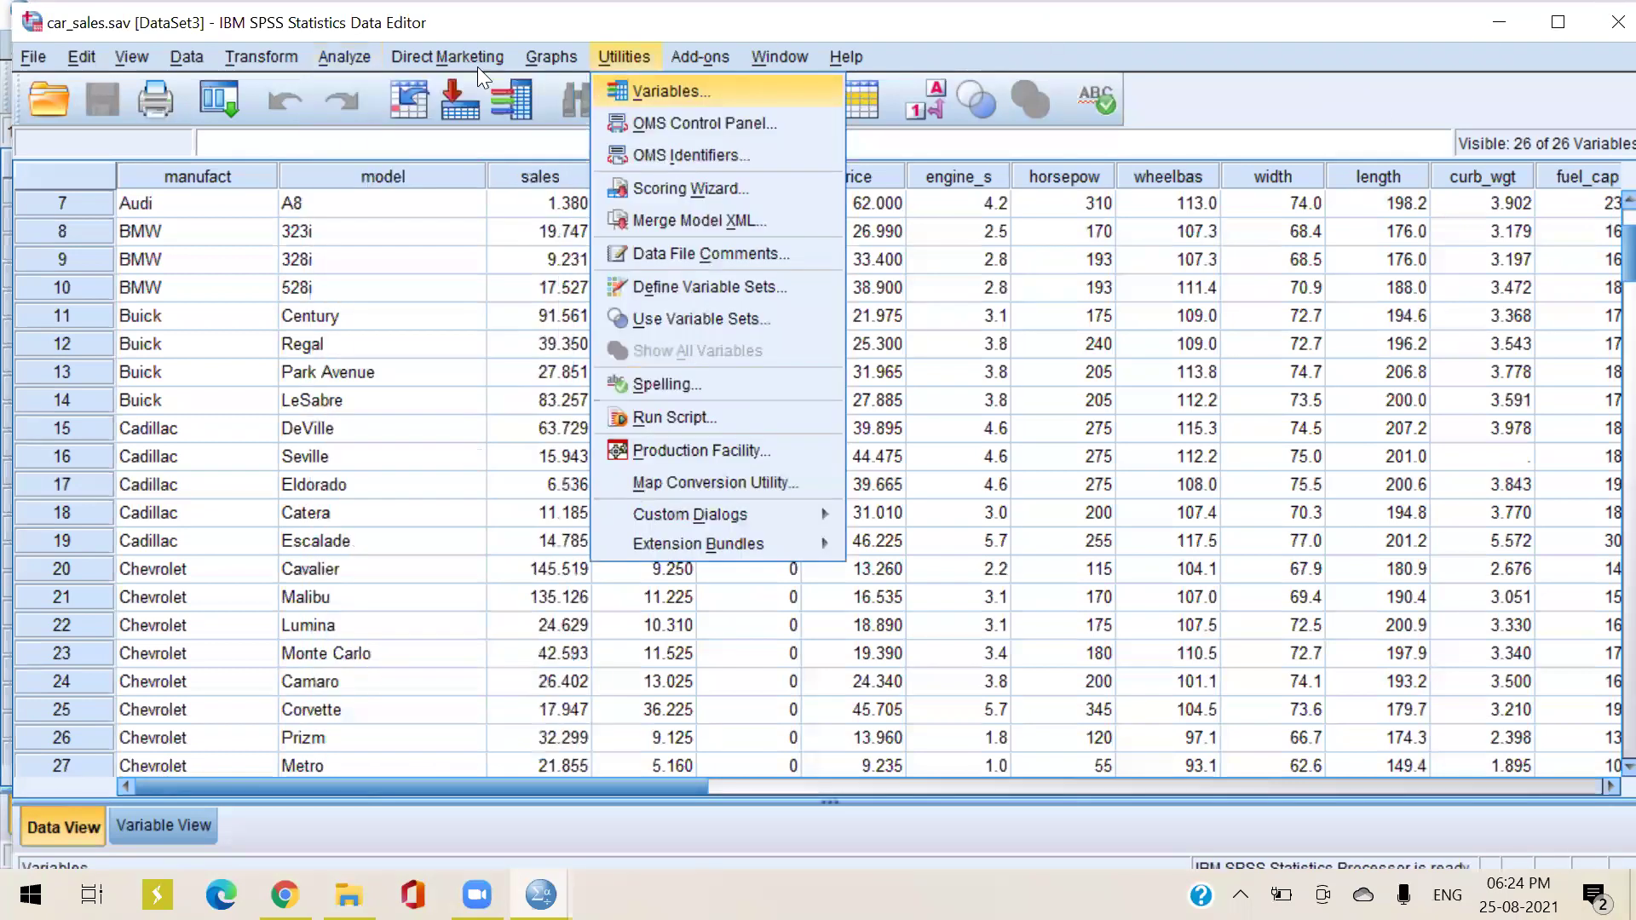
{"action": "mouse_move", "coordinate": [358, 65]}
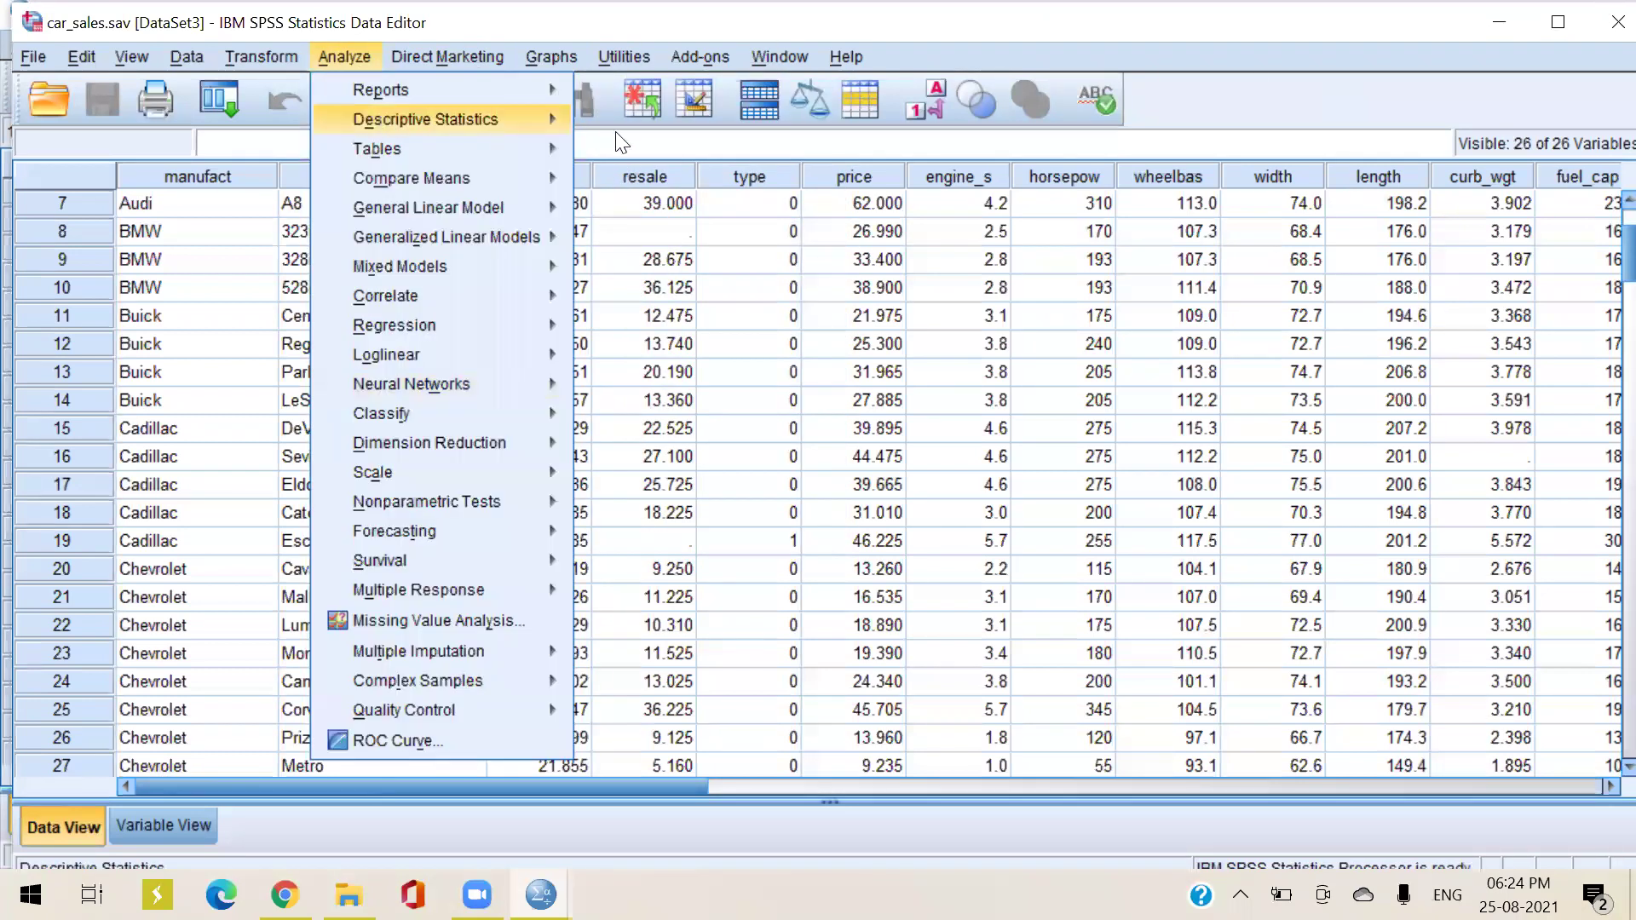
{"action": "left_click", "coordinate": [647, 125]}
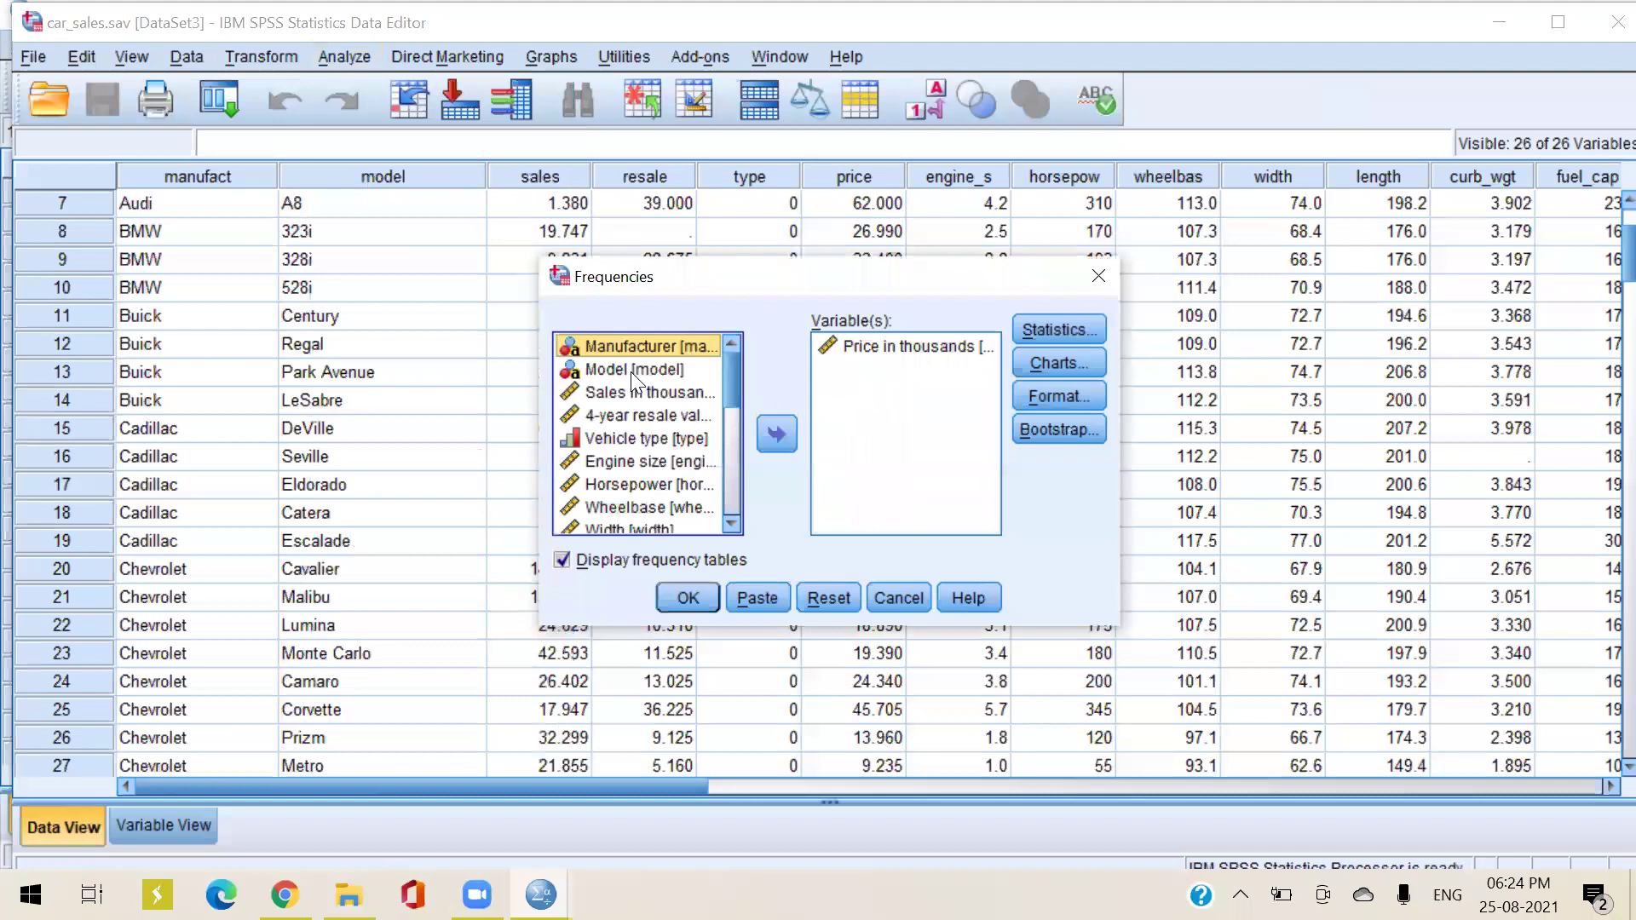
{"action": "left_click_drag", "start_coordinate": [618, 347], "coordinate": [842, 373]}
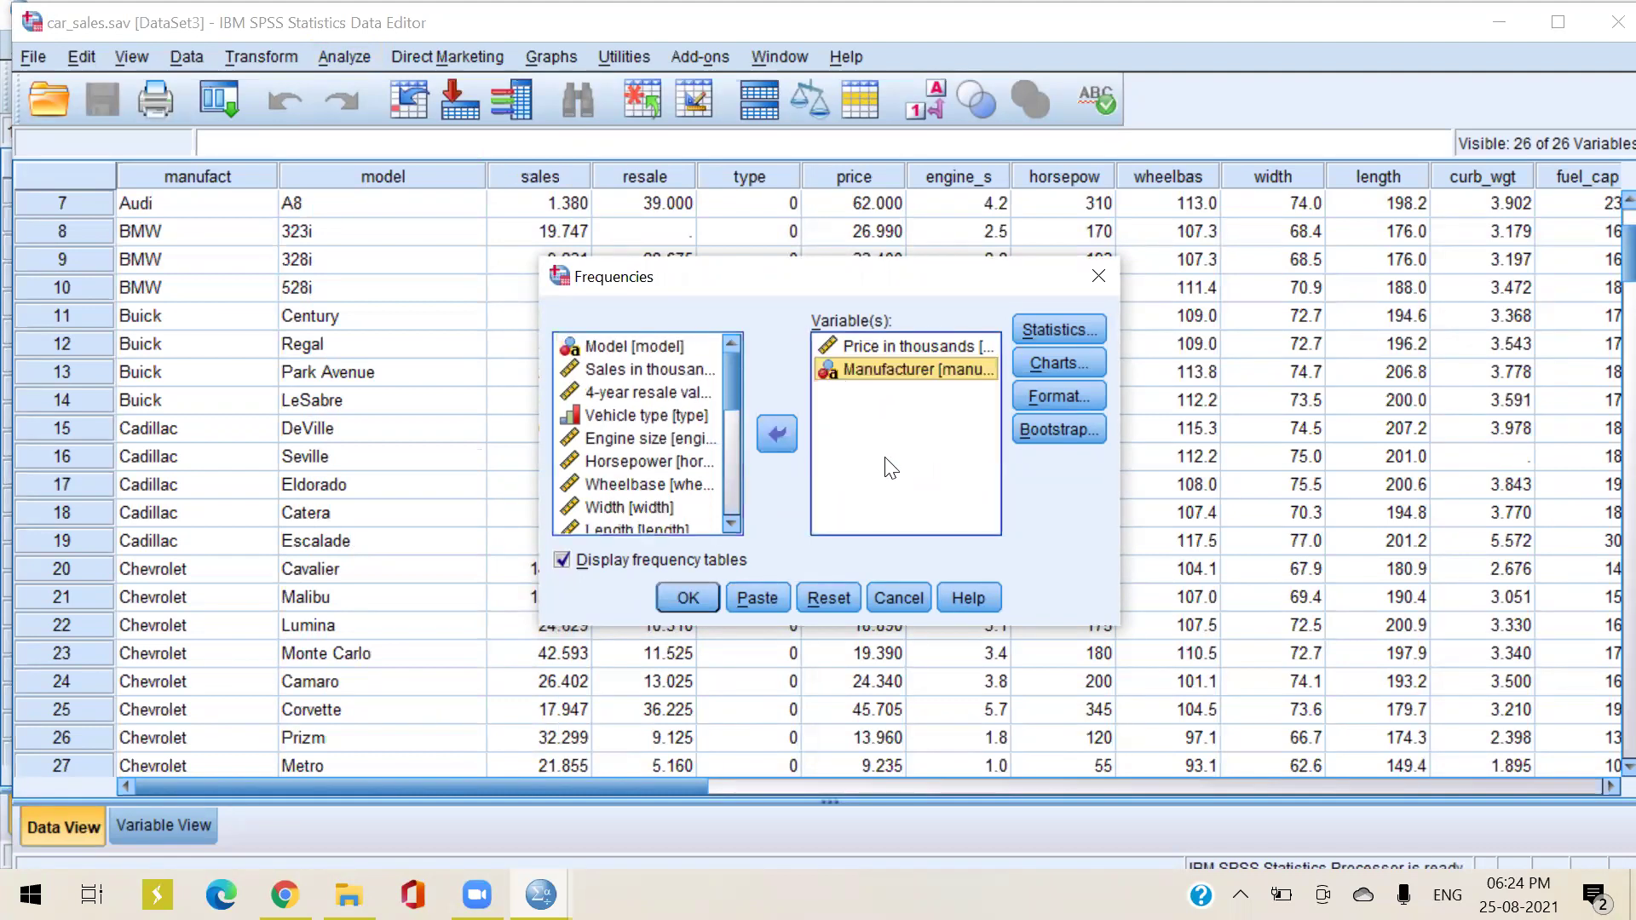
Request pie charts with frequencies as chart values and run the Frequencies analysis
{"action": "left_click", "coordinate": [1052, 363]}
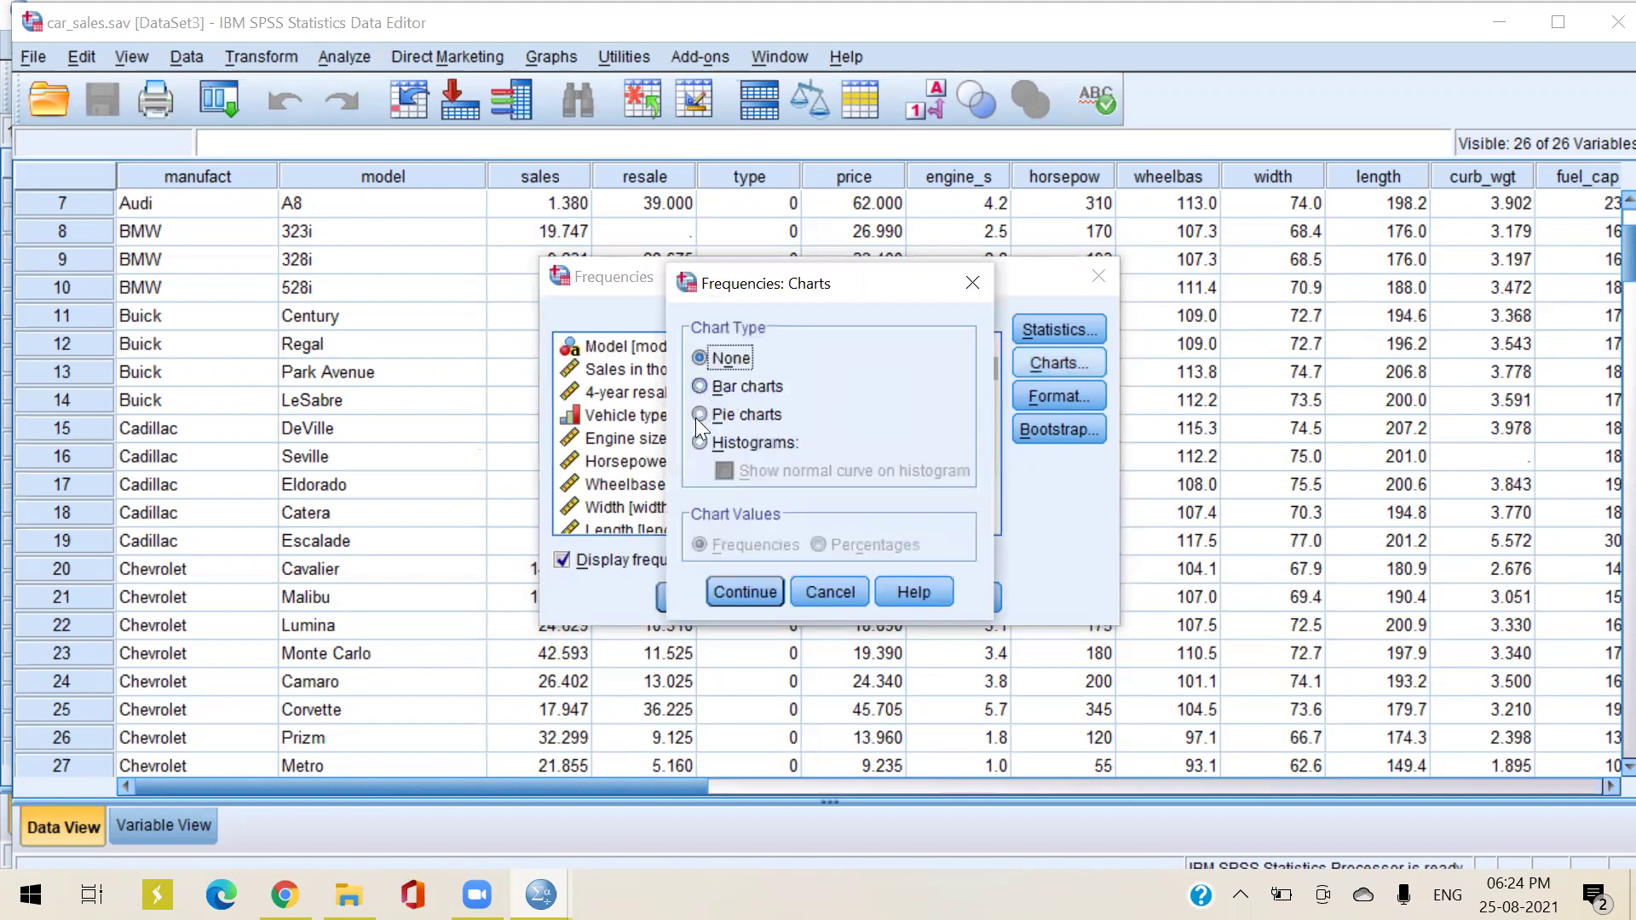
{"action": "left_click", "coordinate": [695, 416]}
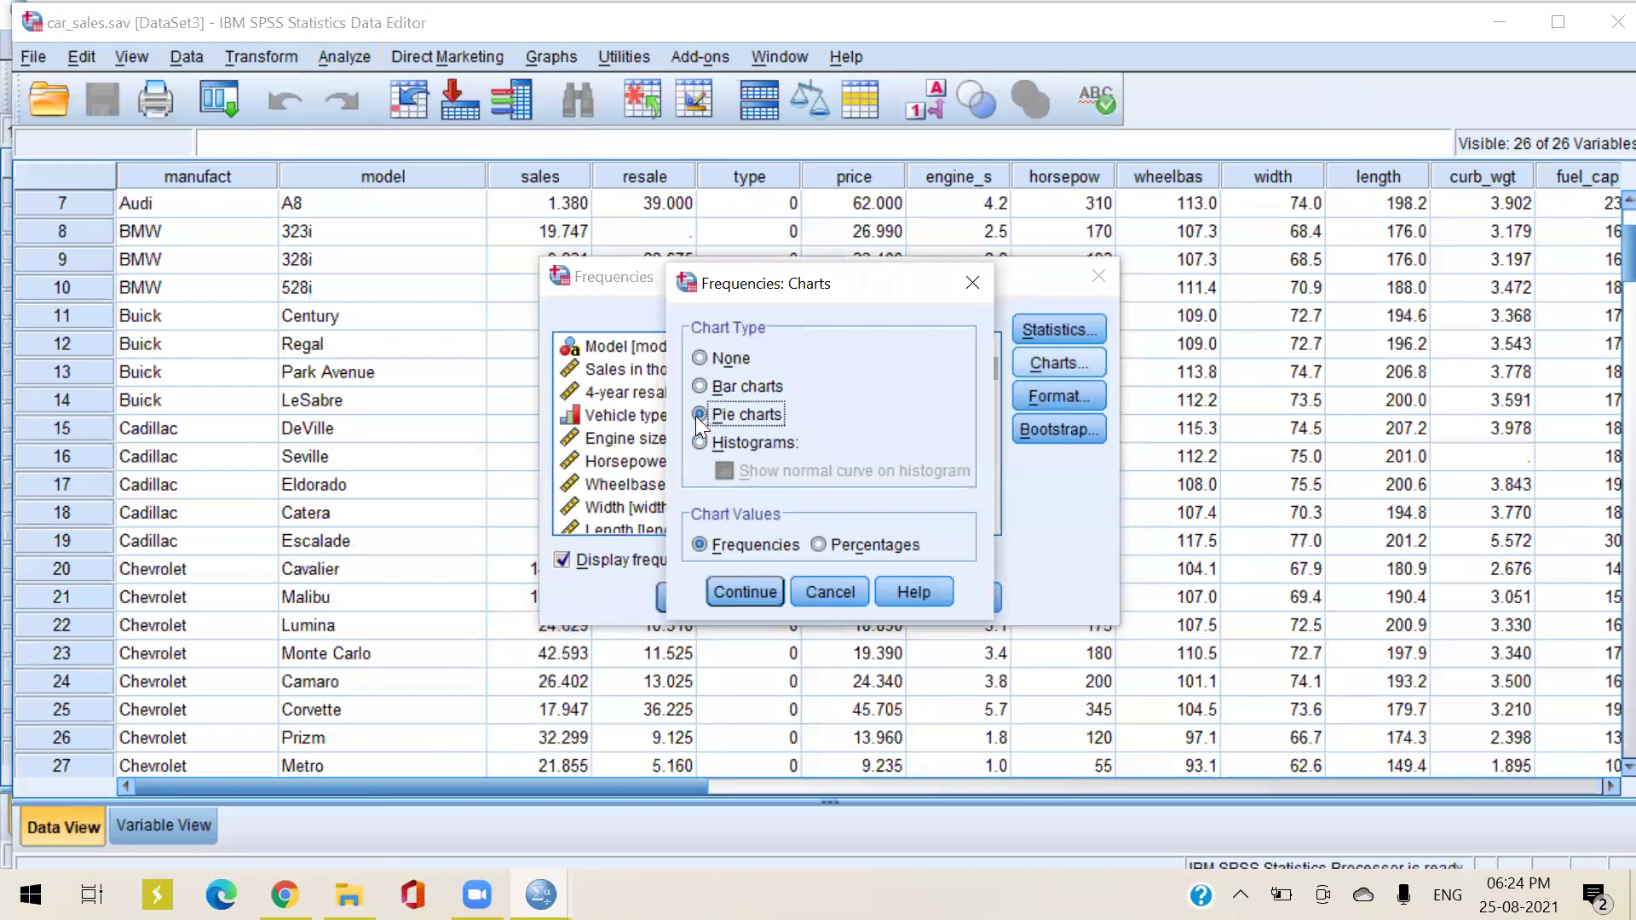
{"action": "left_click", "coordinate": [756, 591]}
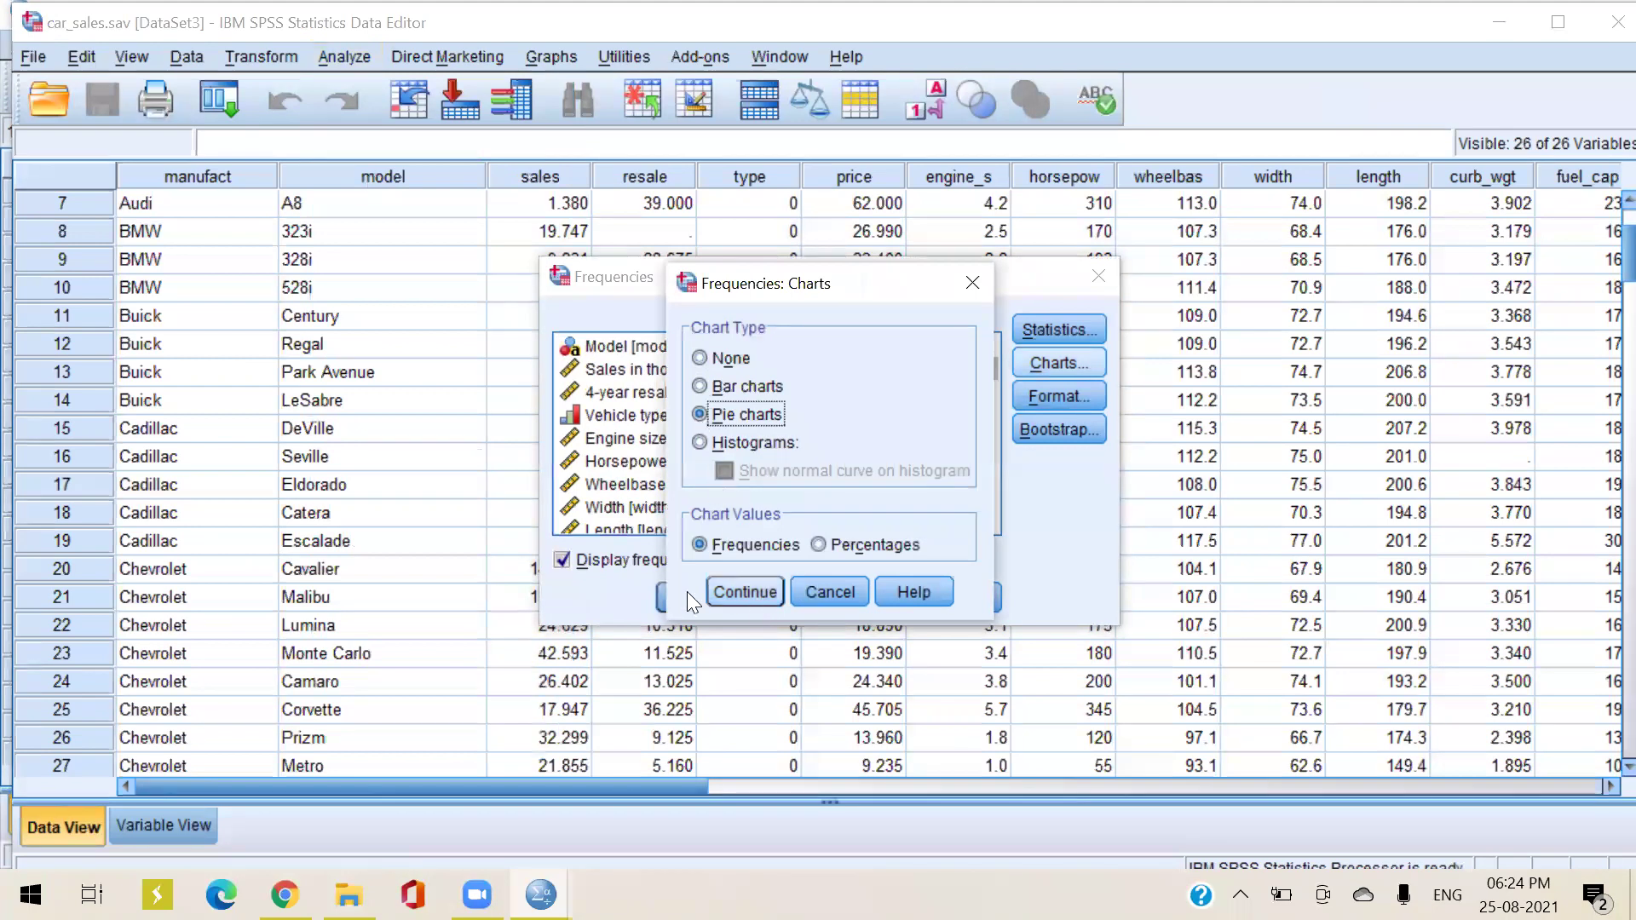
{"action": "left_click", "coordinate": [663, 591]}
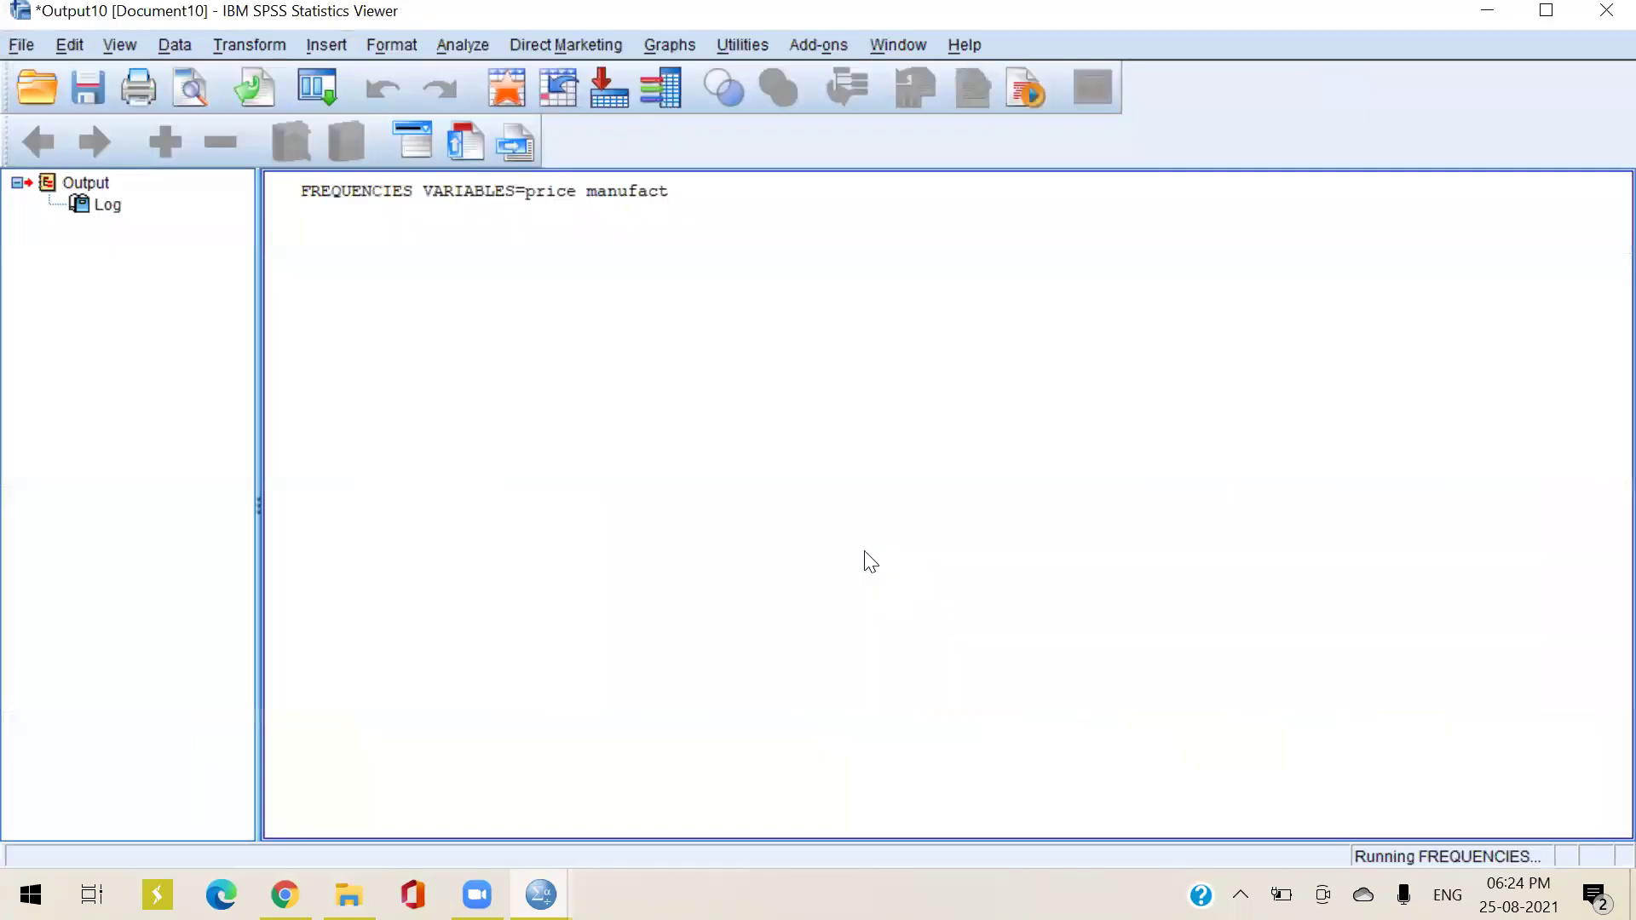
Examine the statistics and the frequency tables for Price in thousands and Manufacturer
{"action": "scroll", "coordinate": [944, 528], "scroll_direction": "down", "scroll_amount": 5}
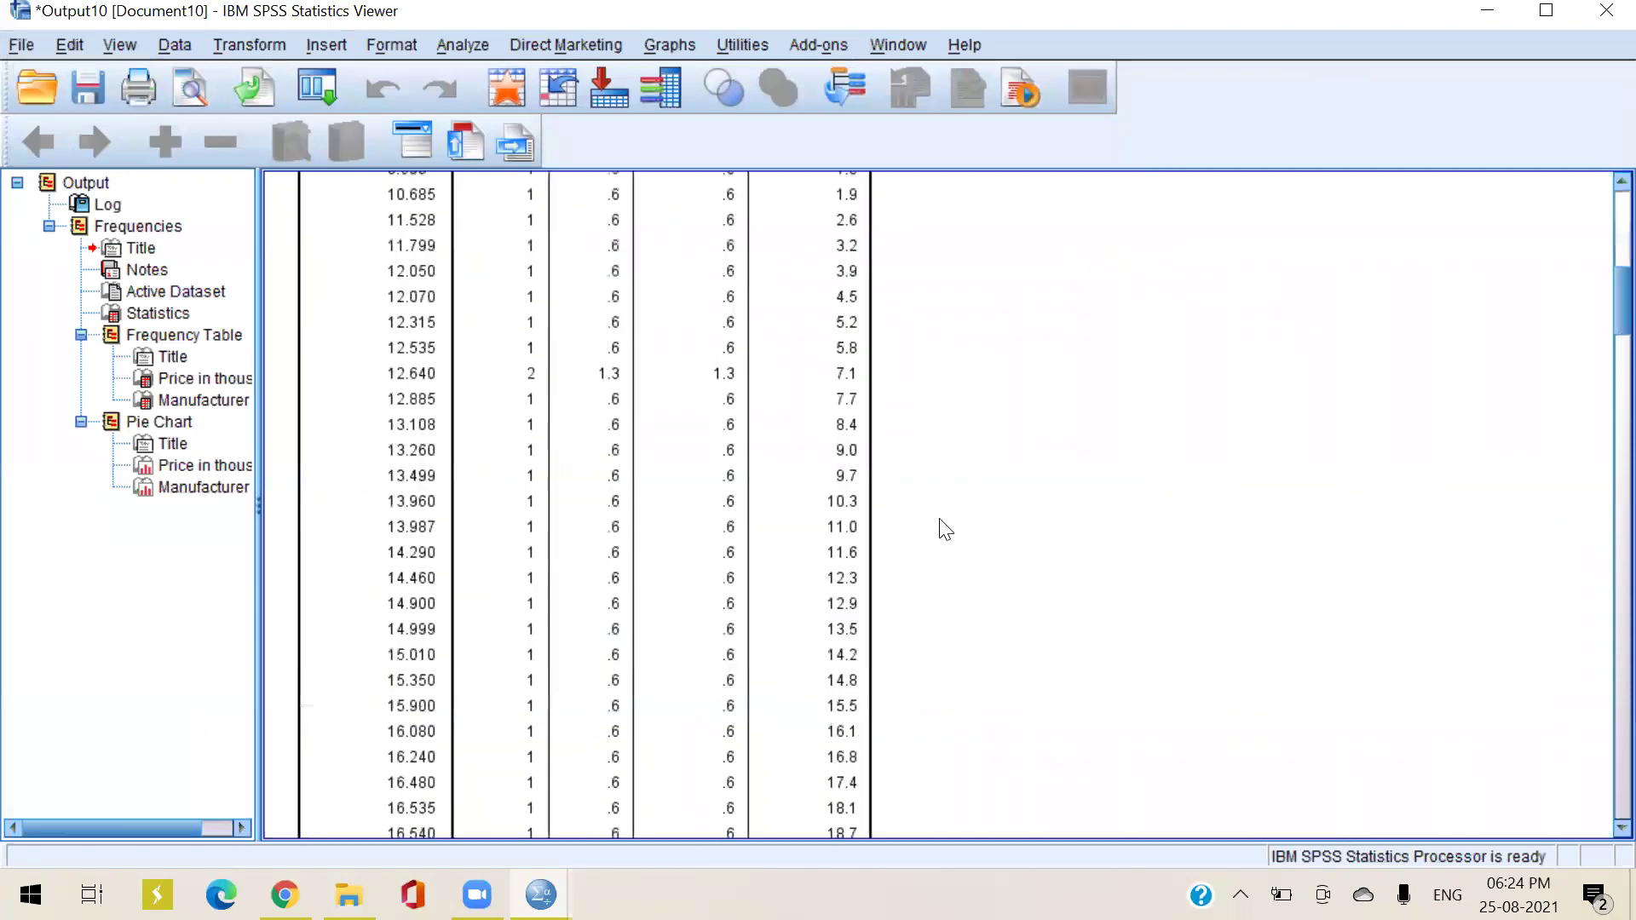
{"action": "scroll", "coordinate": [945, 529], "scroll_direction": "up", "scroll_amount": 5}
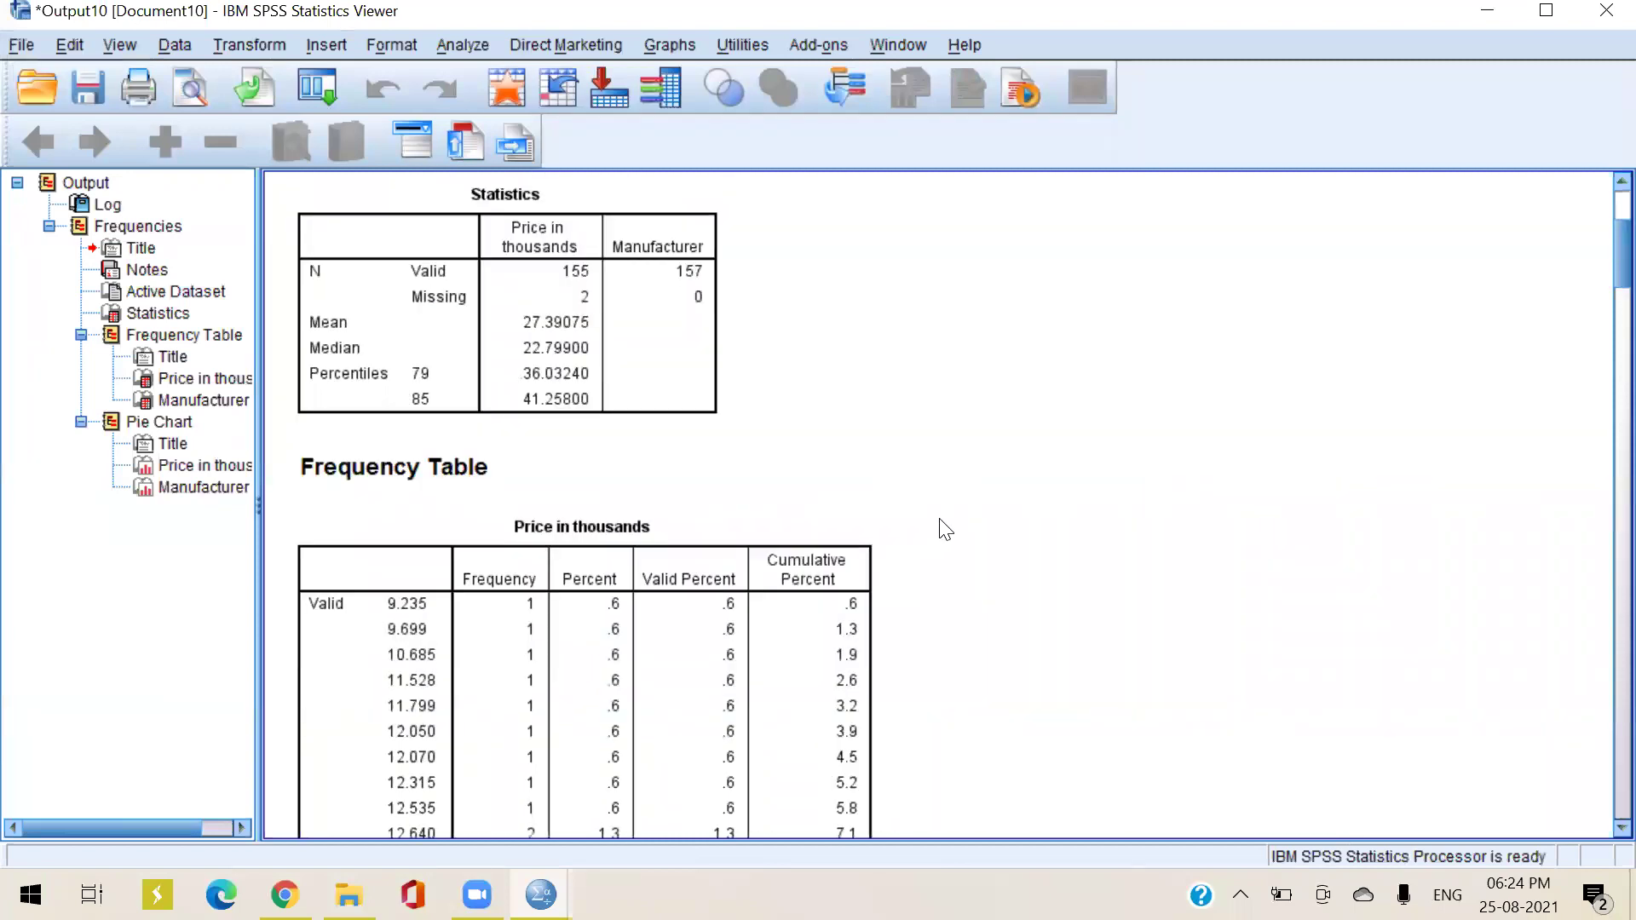
{"action": "scroll", "coordinate": [945, 529], "scroll_direction": "down", "scroll_amount": 12}
{"action": "scroll", "coordinate": [944, 529], "scroll_direction": "down", "scroll_amount": 15}
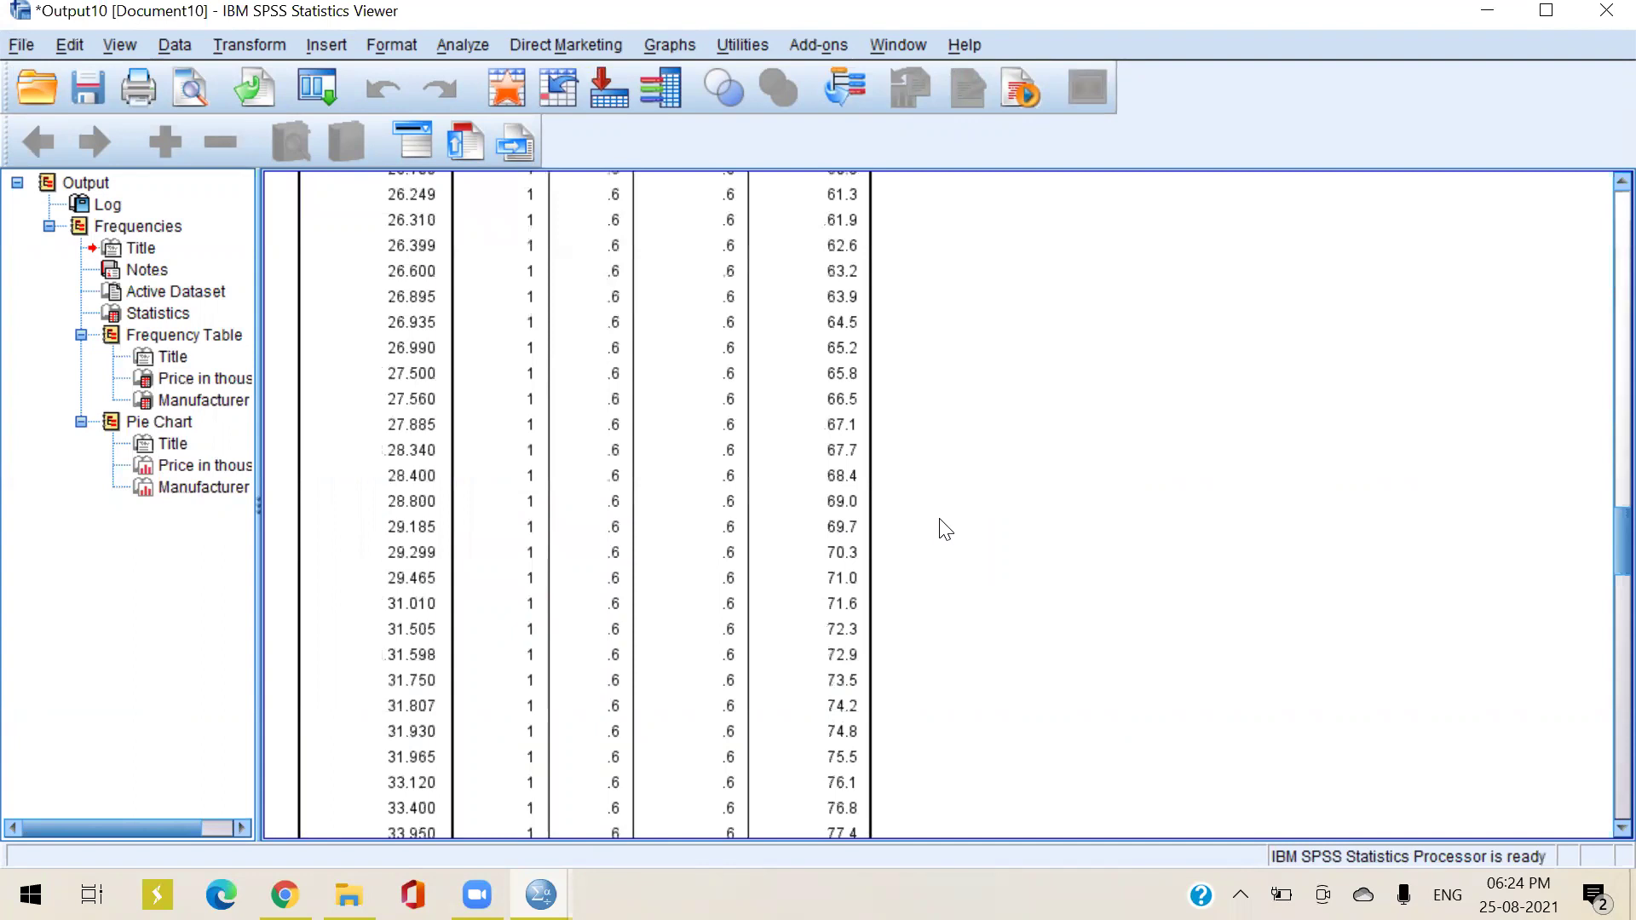
{"action": "scroll", "coordinate": [944, 529], "scroll_direction": "down", "scroll_amount": 20}
{"action": "scroll", "coordinate": [945, 529], "scroll_direction": "down", "scroll_amount": 7}
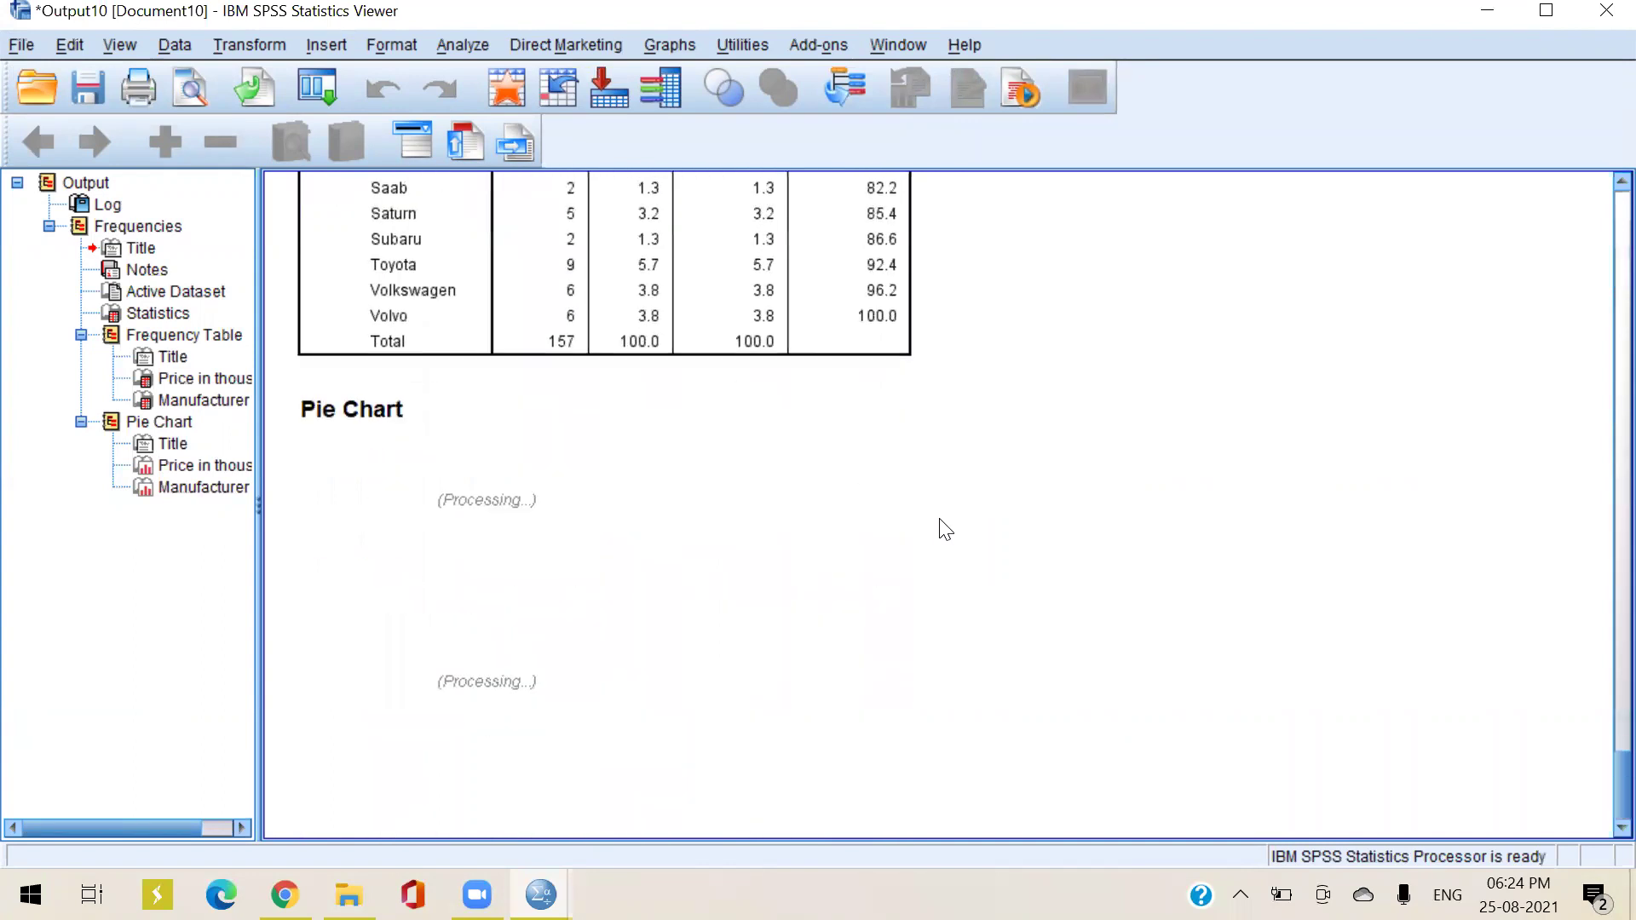
Compare the pie charts for Price in thousands and Manufacturer, and close the output without saving
{"action": "scroll", "coordinate": [944, 529], "scroll_direction": "down", "scroll_amount": 3}
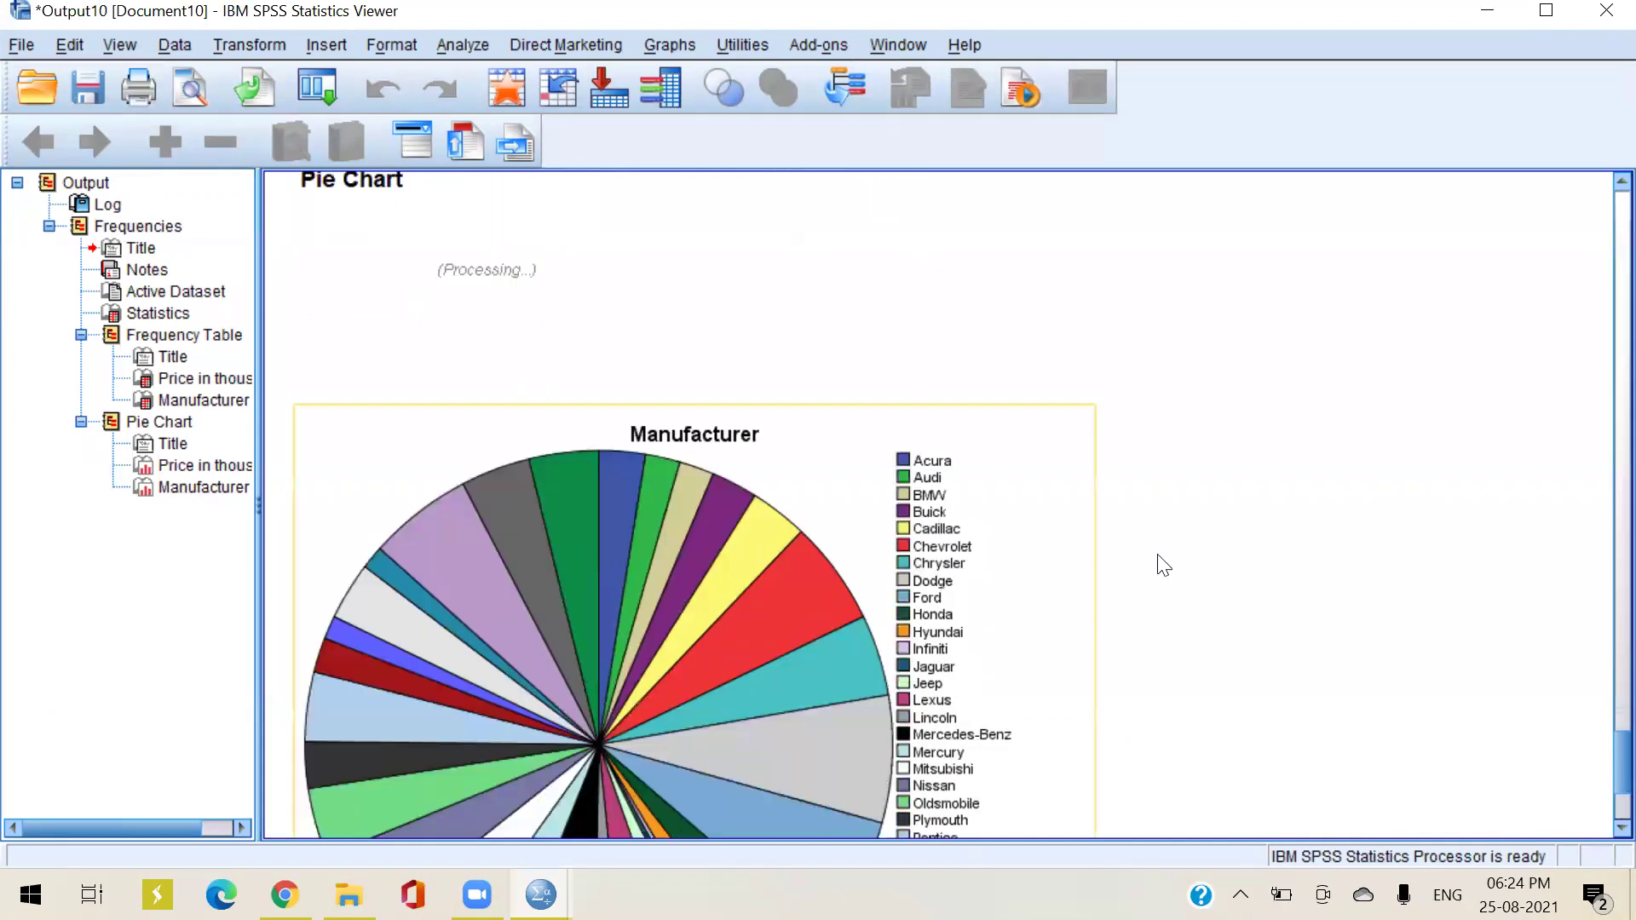
{"action": "scroll", "coordinate": [1171, 566], "scroll_direction": "down", "scroll_amount": 3}
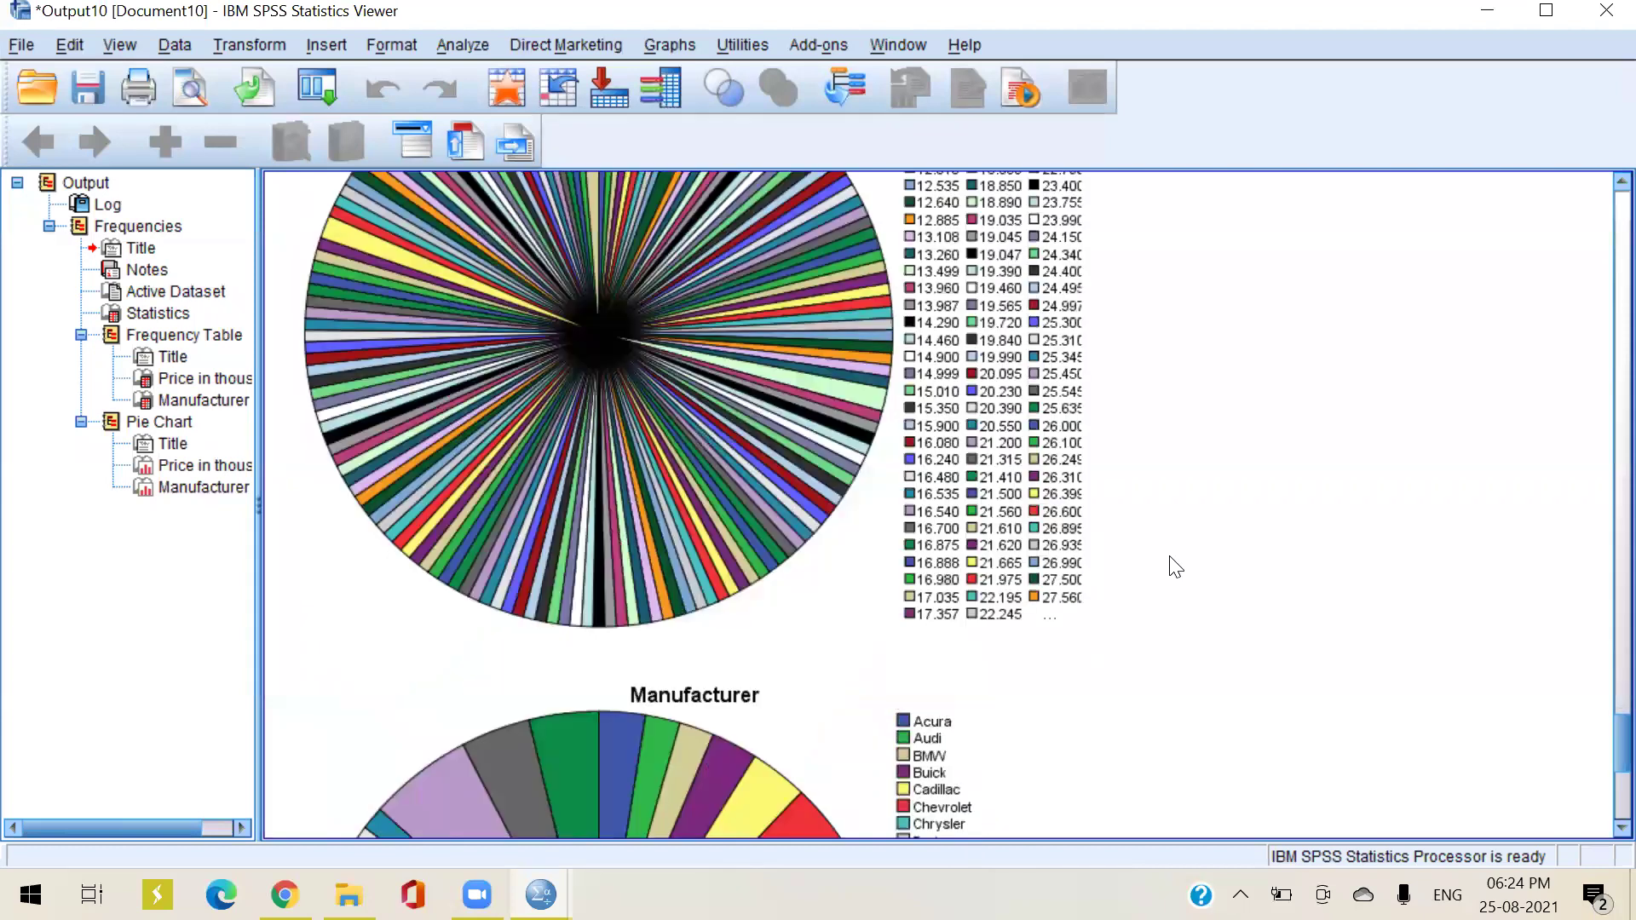
{"action": "scroll", "coordinate": [1175, 565], "scroll_direction": "up", "scroll_amount": 4}
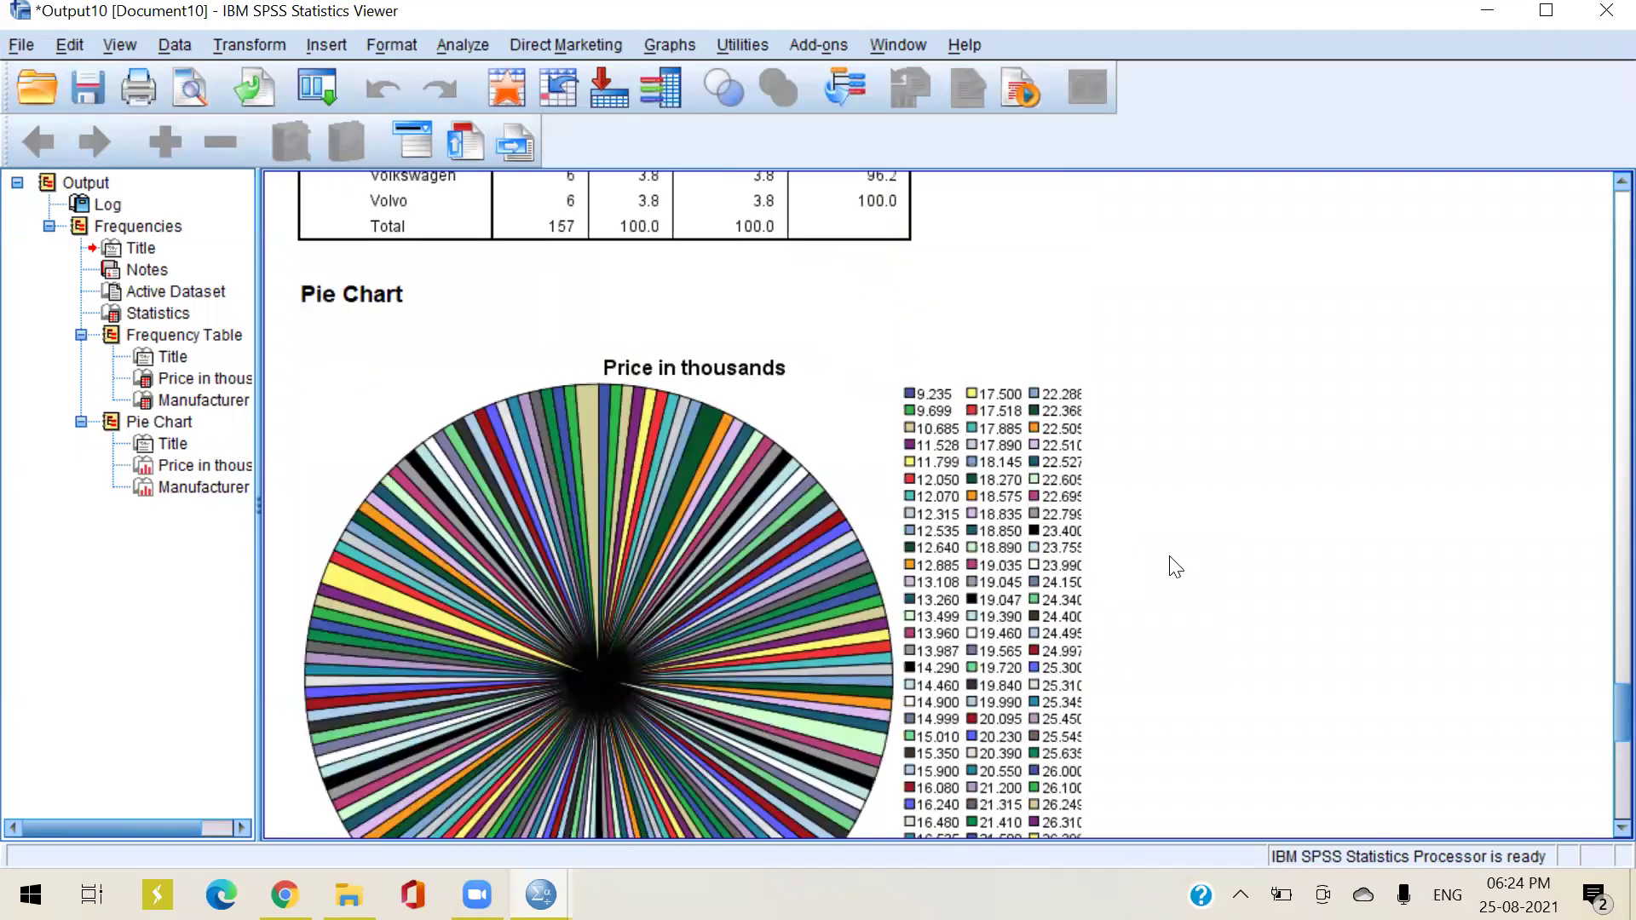
{"action": "scroll", "coordinate": [1175, 566], "scroll_direction": "down", "scroll_amount": 10}
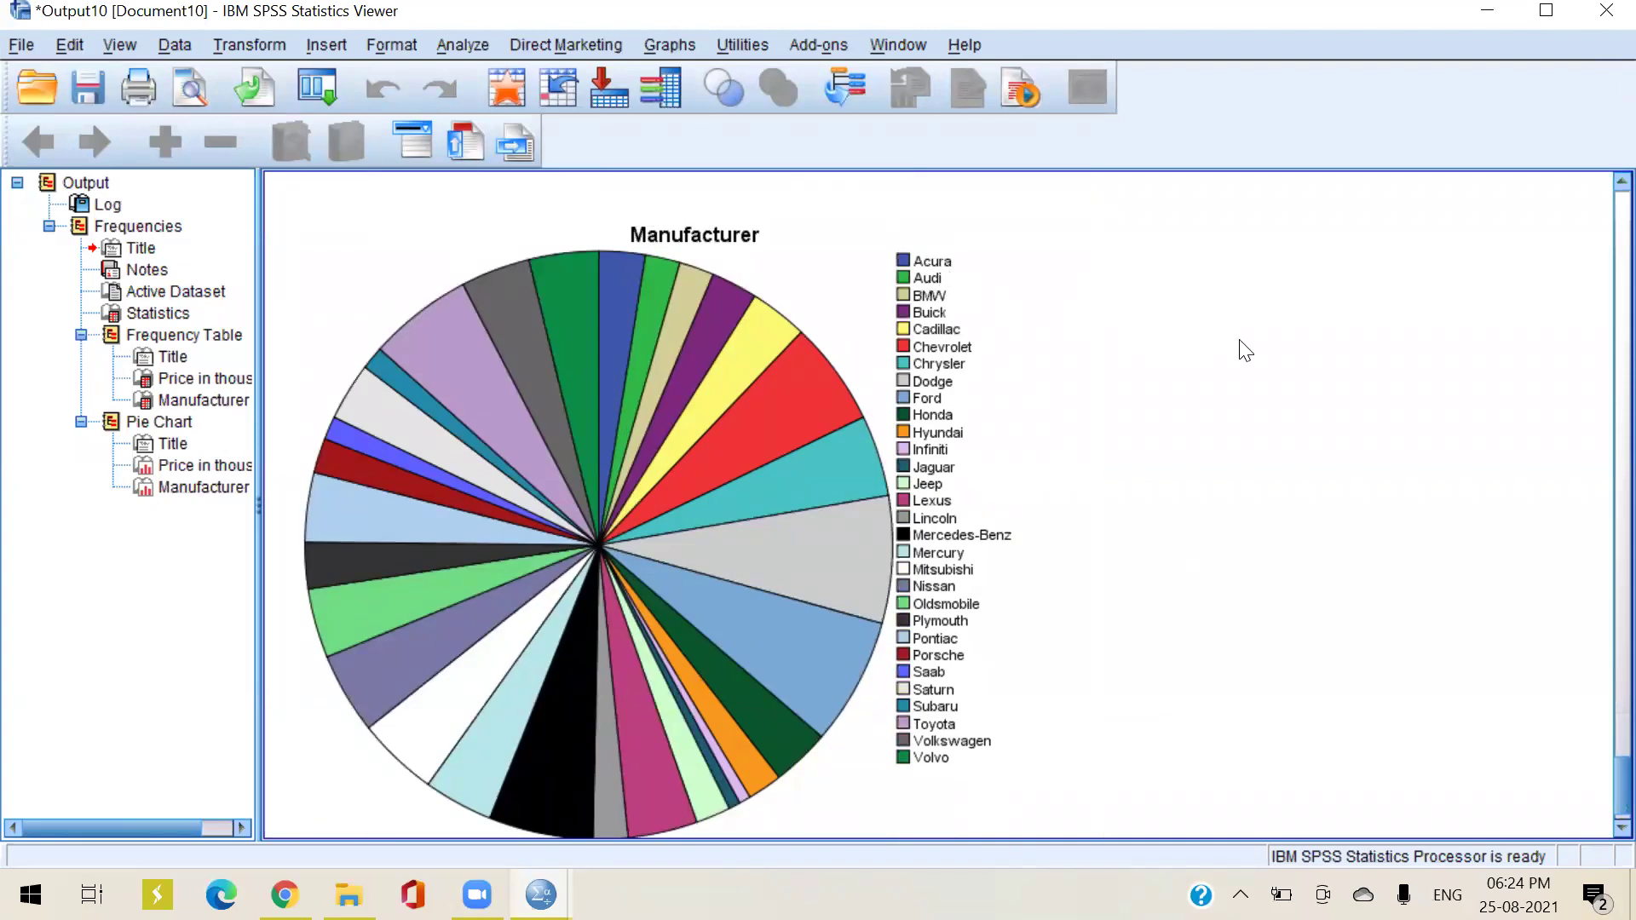
{"action": "scroll", "coordinate": [1247, 351], "scroll_direction": "up", "scroll_amount": 1}
{"action": "scroll", "coordinate": [1246, 351], "scroll_direction": "up", "scroll_amount": 6}
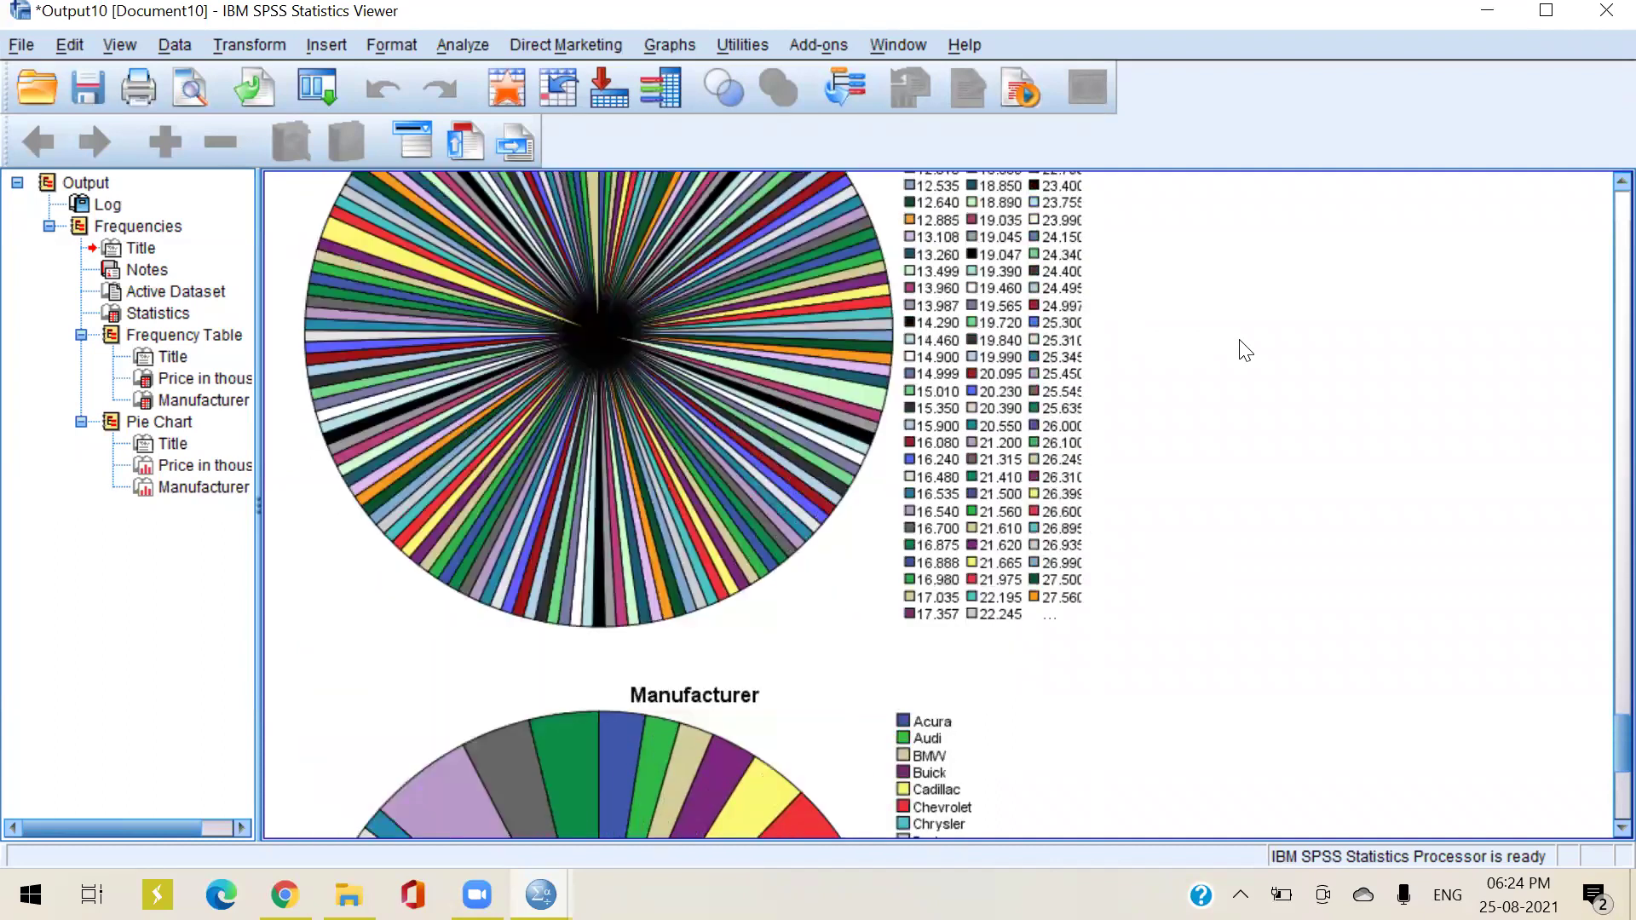
{"action": "scroll", "coordinate": [1246, 351], "scroll_direction": "up", "scroll_amount": 8}
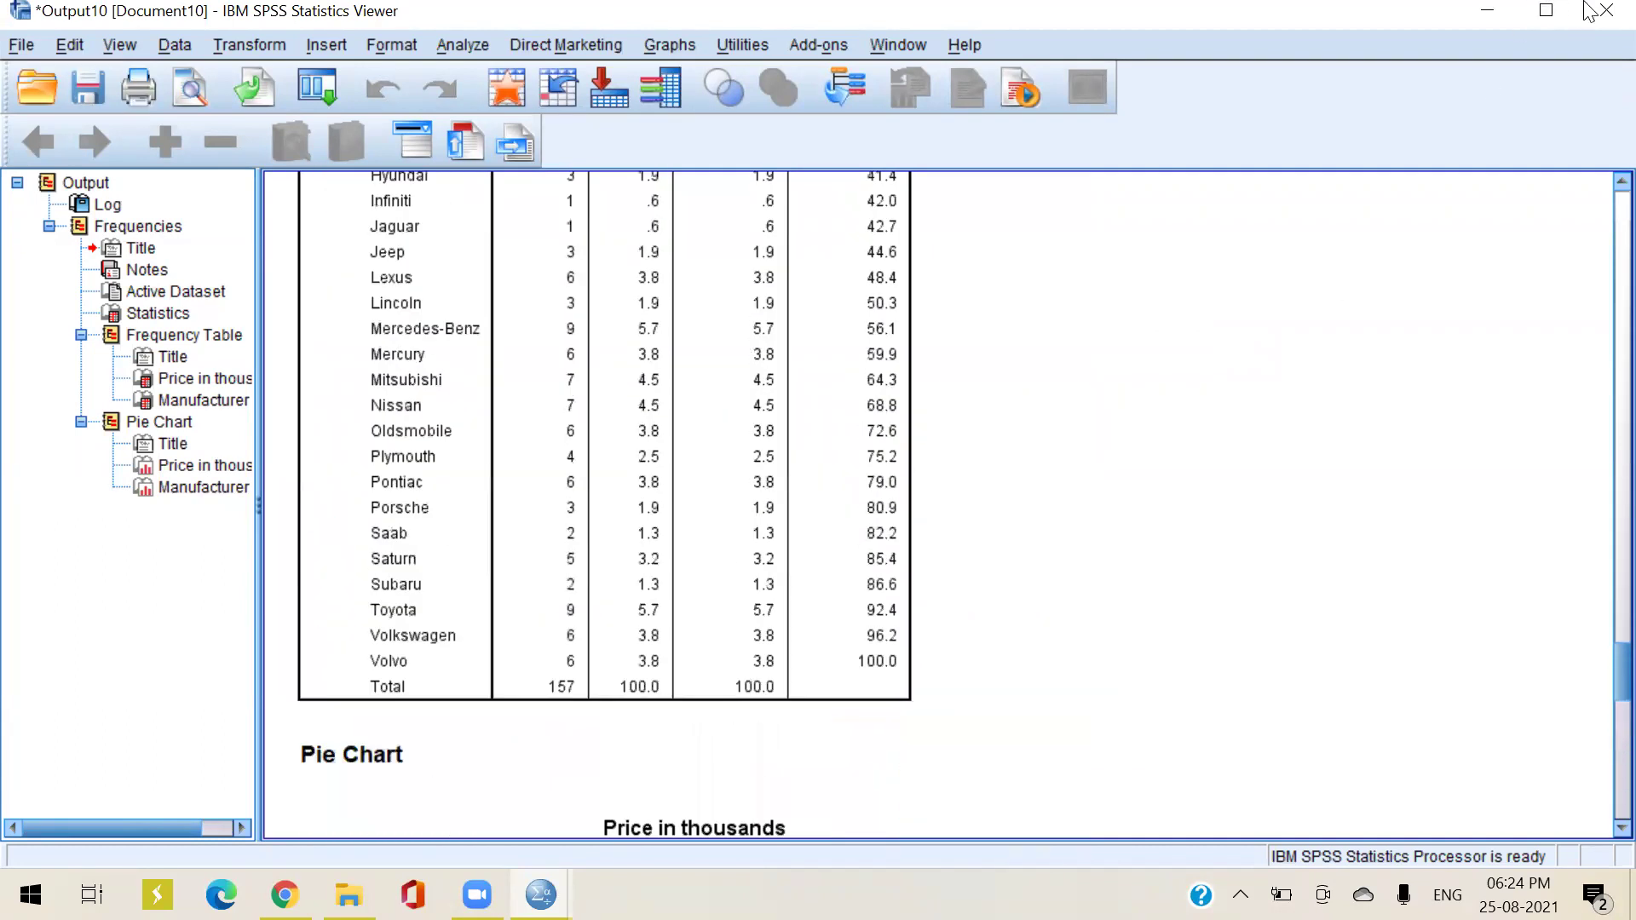
{"action": "left_click", "coordinate": [1606, 11]}
{"action": "left_click", "coordinate": [822, 480]}
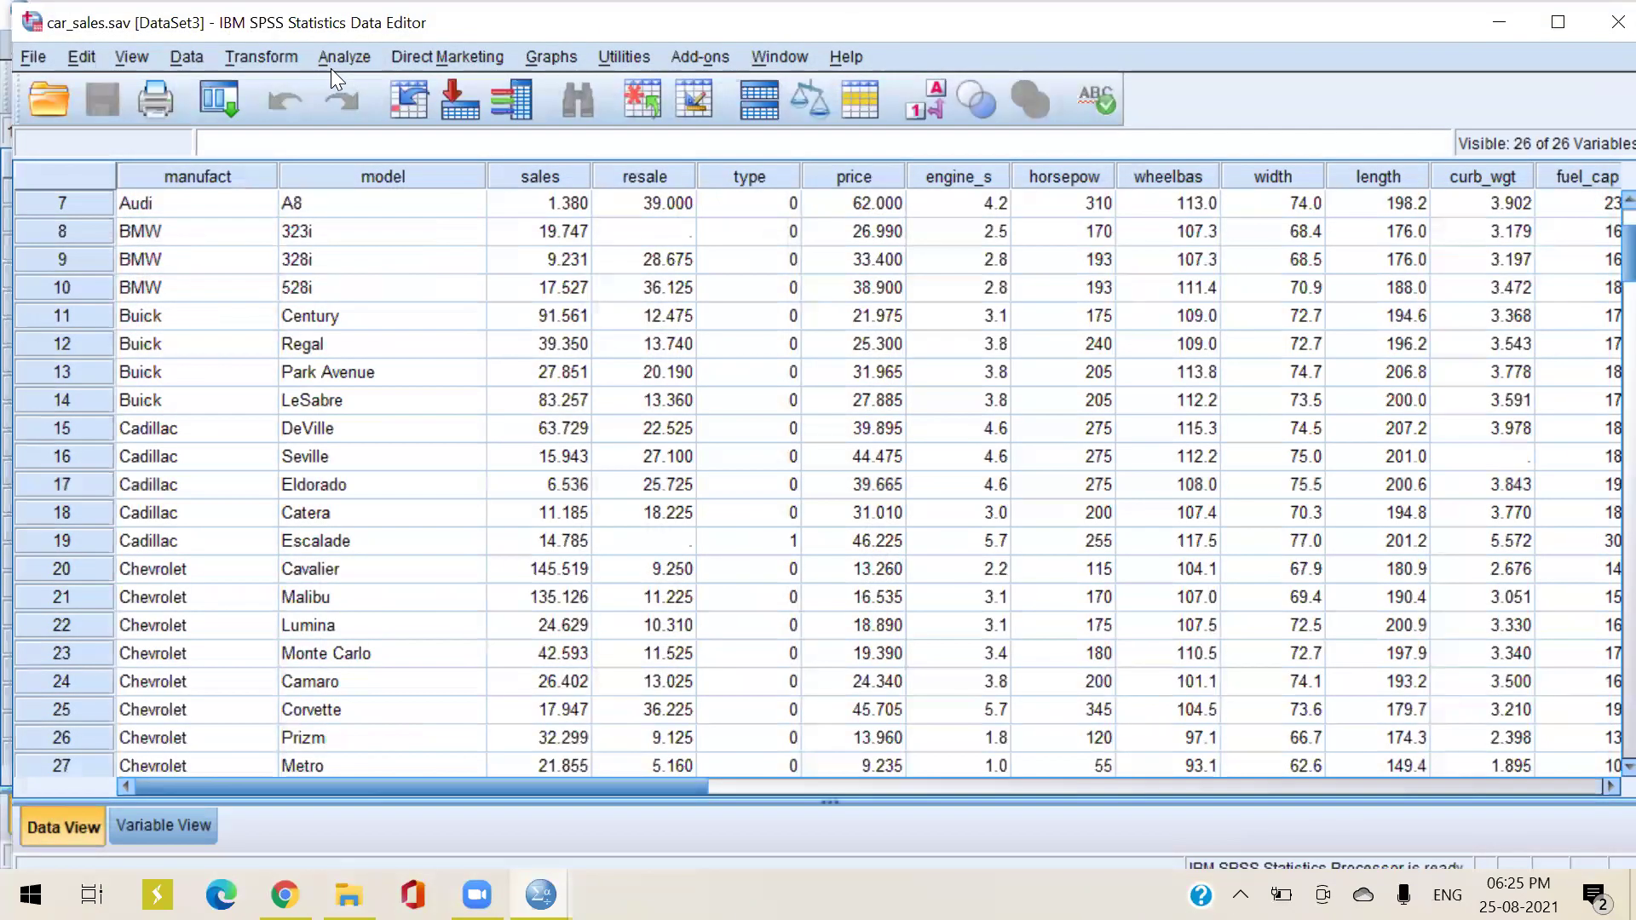
Change the chart type of the Frequencies analysis for Price in thousands and Manufacturer to bar charts
{"action": "left_click", "coordinate": [345, 56]}
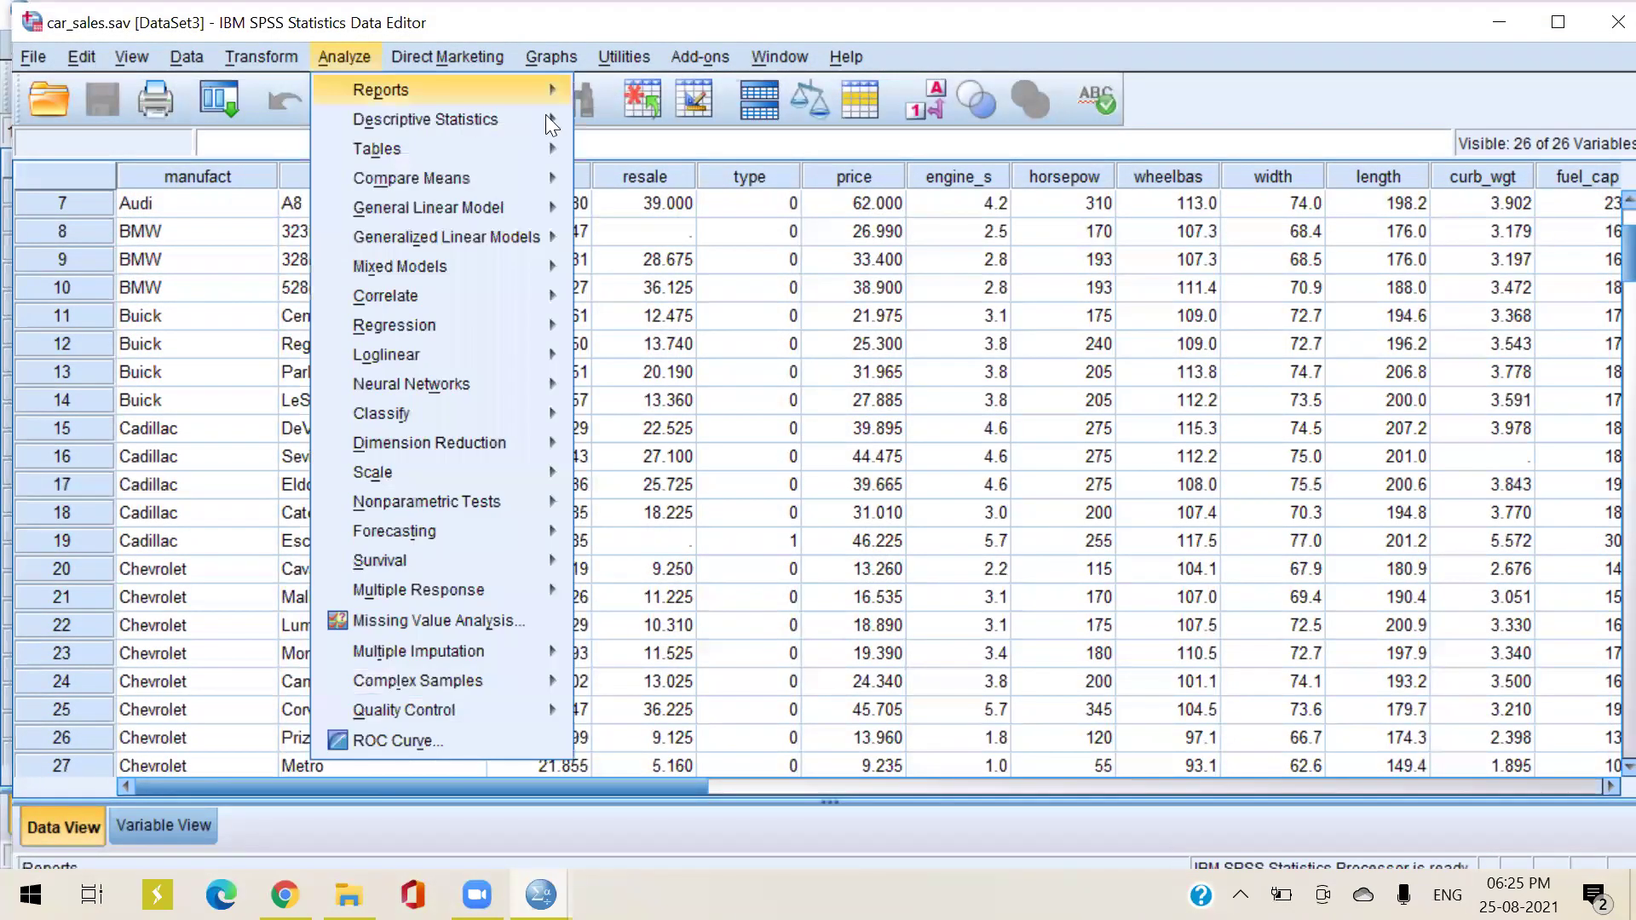
{"action": "mouse_move", "coordinate": [617, 118]}
{"action": "left_click", "coordinate": [673, 125]}
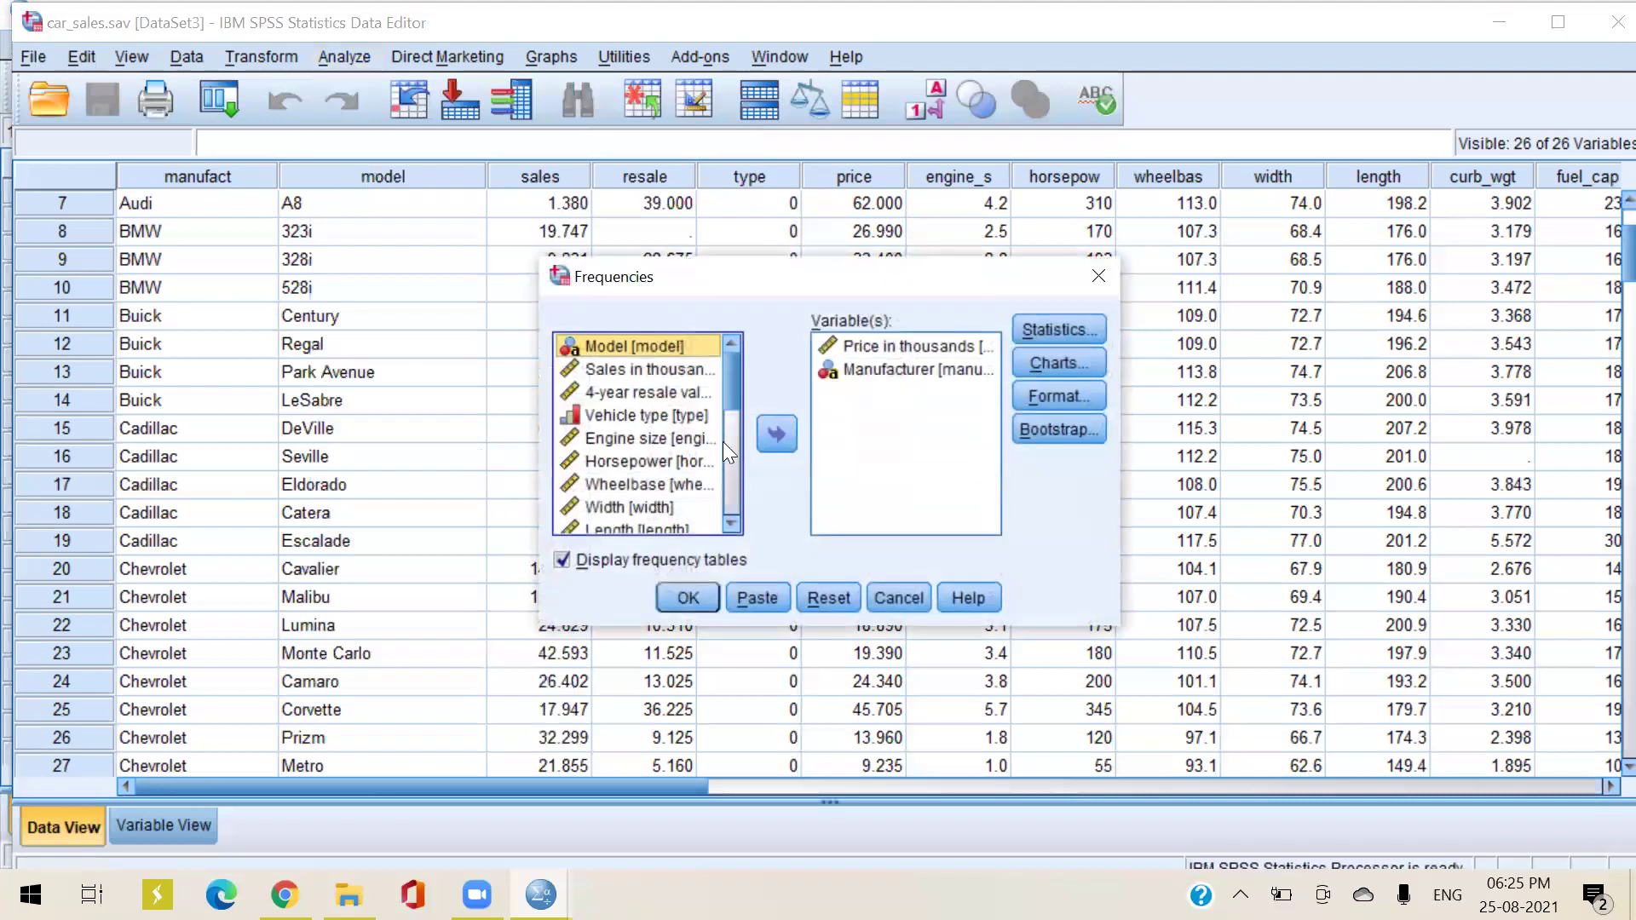
{"action": "left_click", "coordinate": [1046, 360]}
{"action": "left_click", "coordinate": [701, 387]}
{"action": "left_click", "coordinate": [740, 594]}
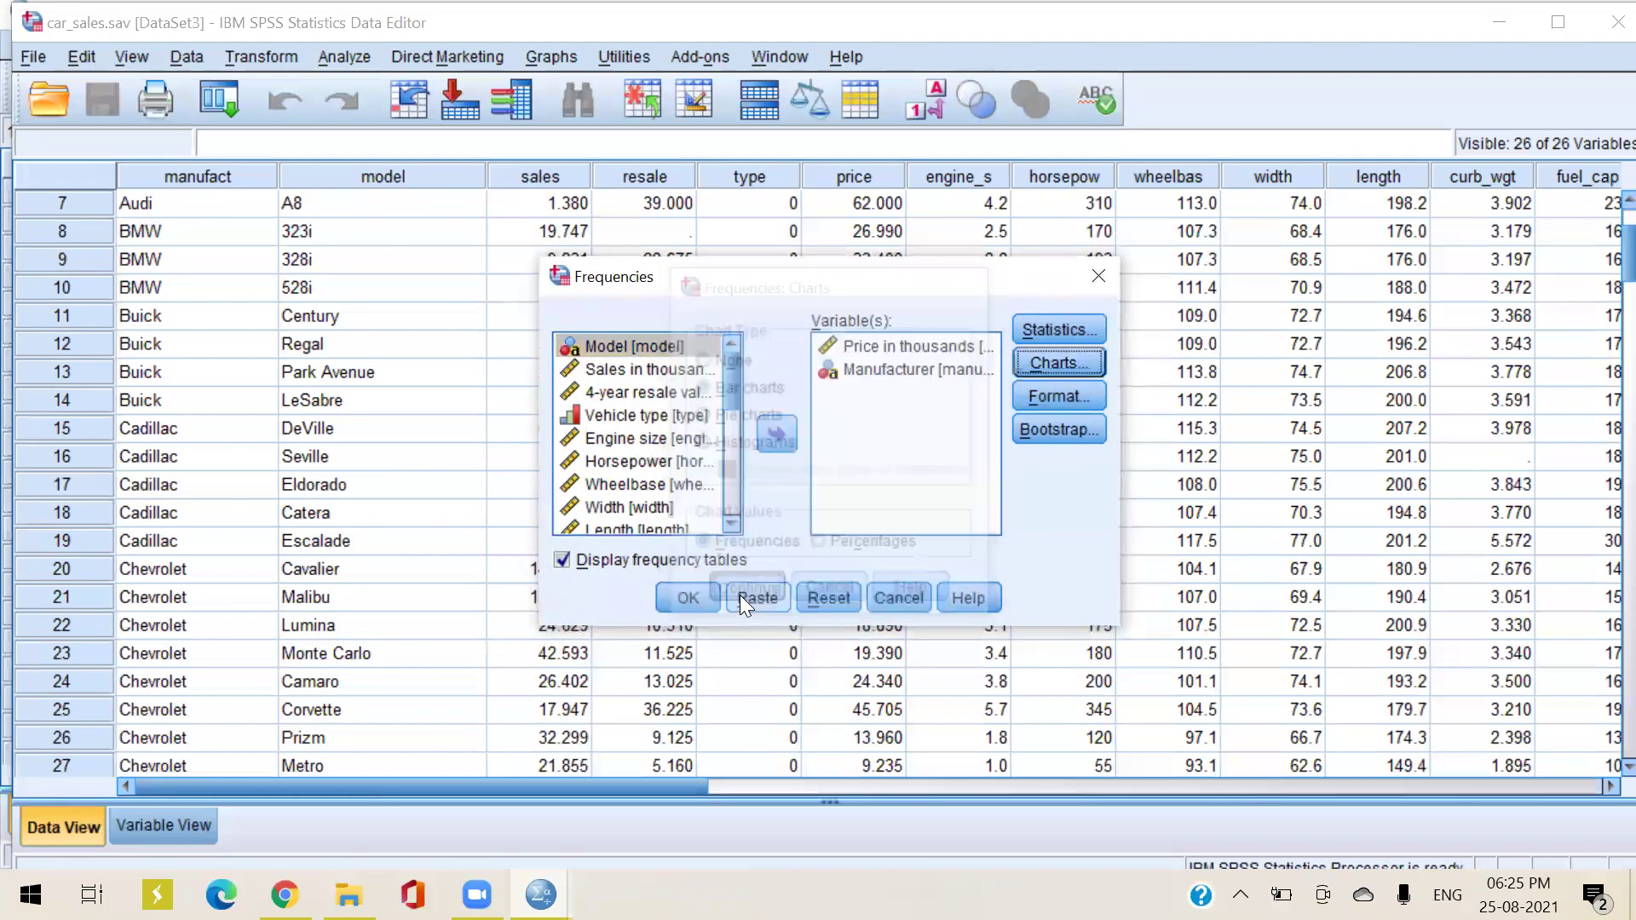
Run the Frequencies analysis and open the Manufacturer bar chart from the output for editing
{"action": "left_click", "coordinate": [688, 597]}
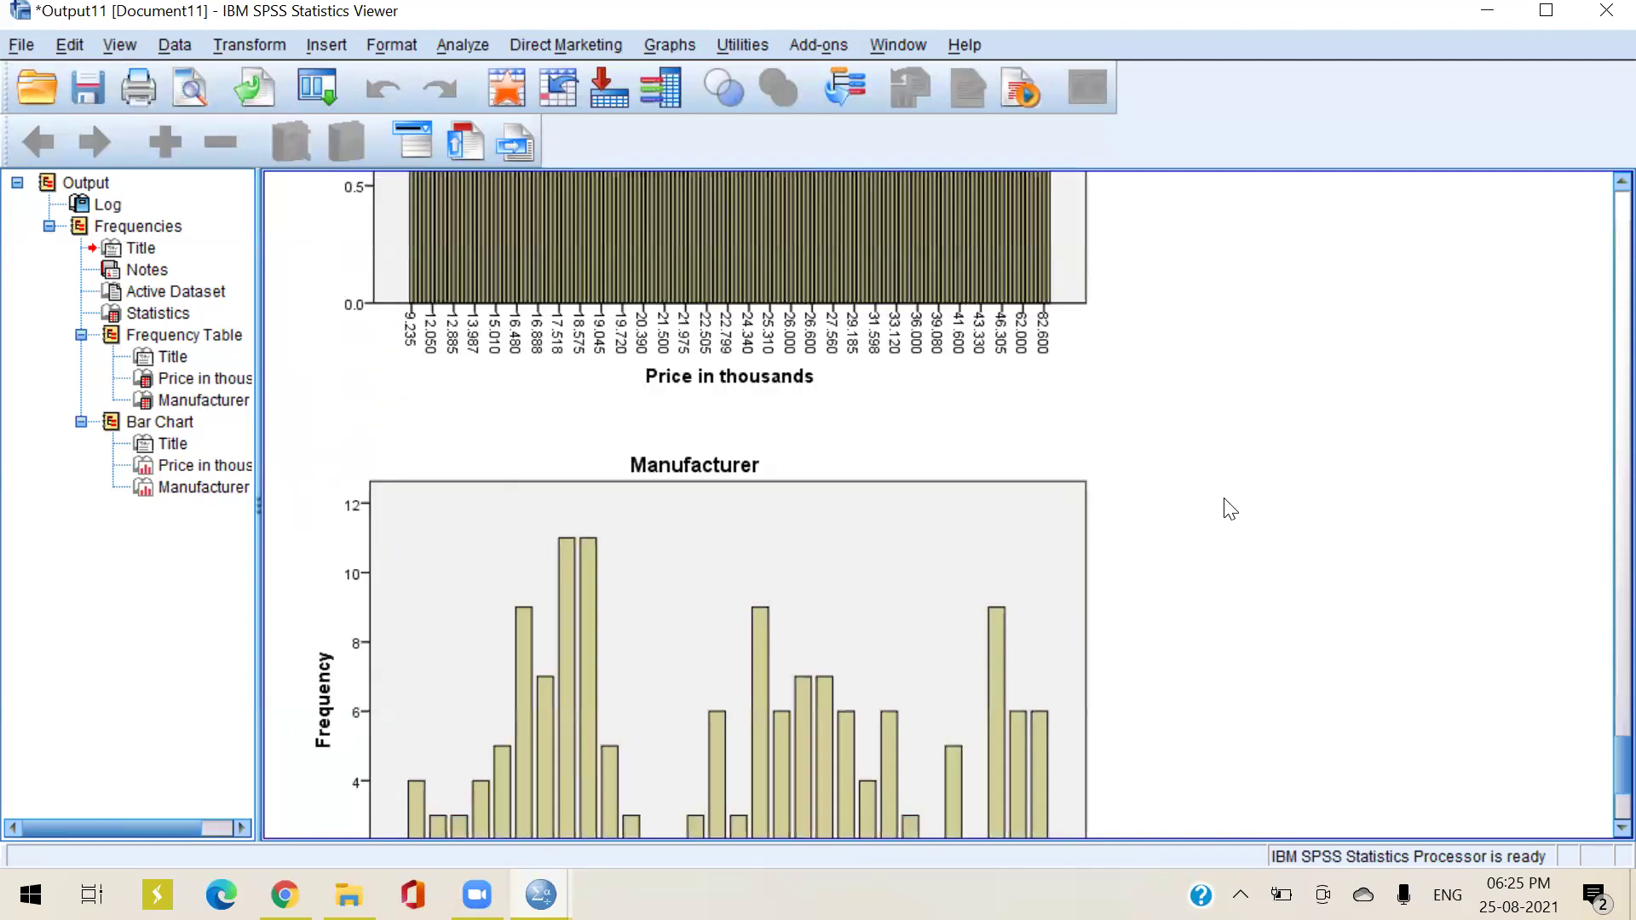
{"action": "scroll", "coordinate": [1230, 509], "scroll_direction": "up", "scroll_amount": 3}
{"action": "scroll", "coordinate": [1228, 523], "scroll_direction": "down", "scroll_amount": 2}
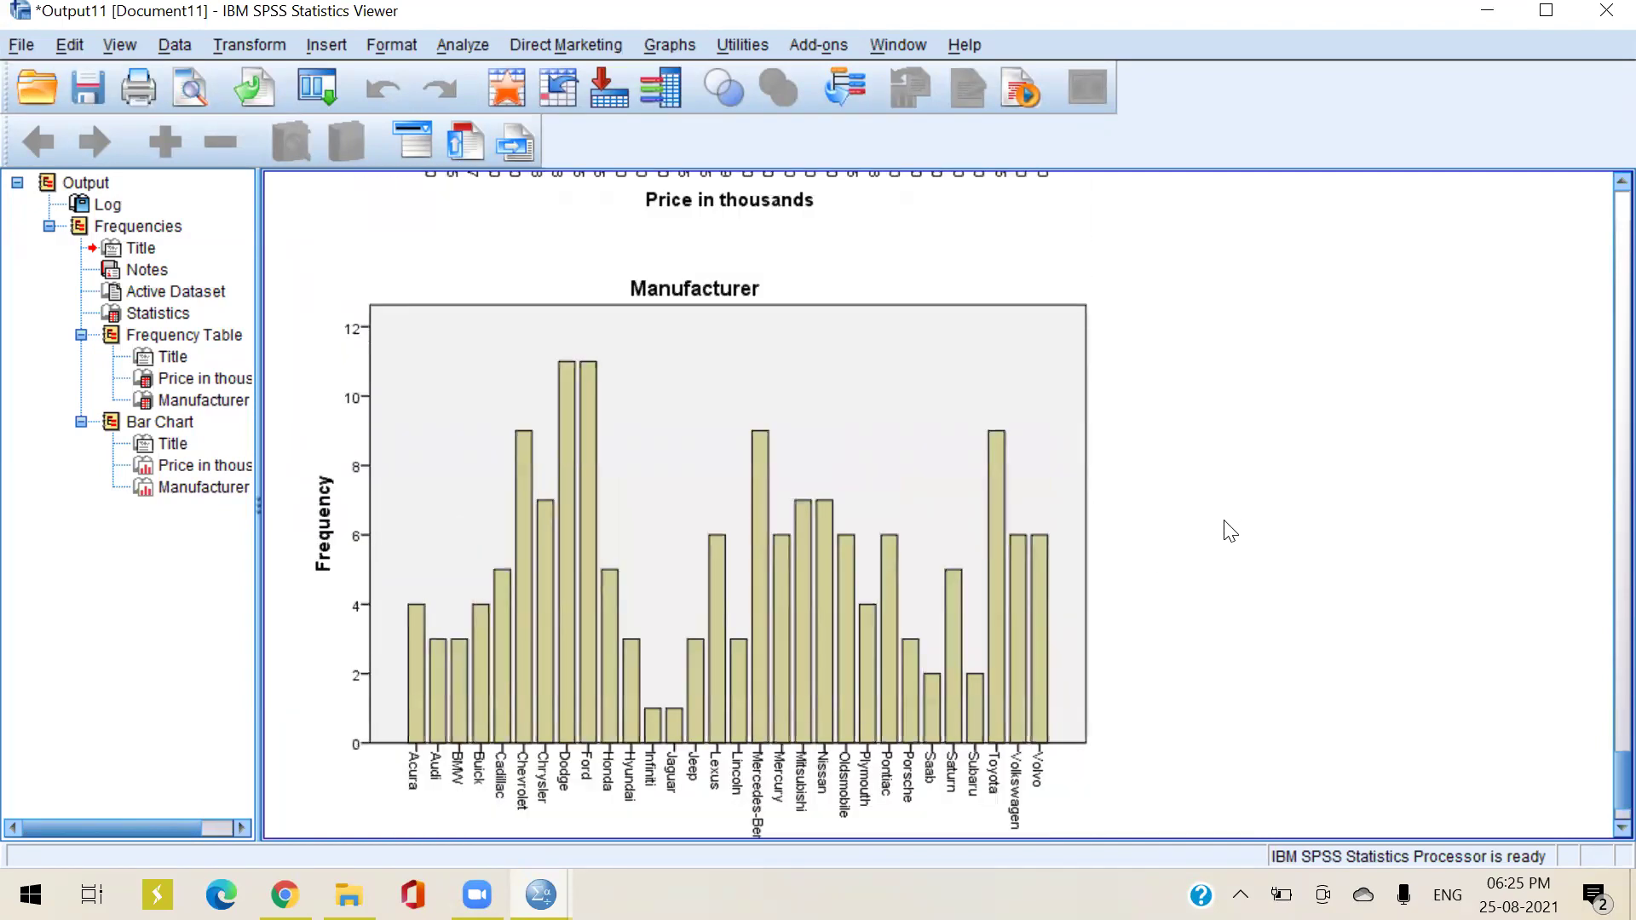
{"action": "left_click", "coordinate": [508, 800]}
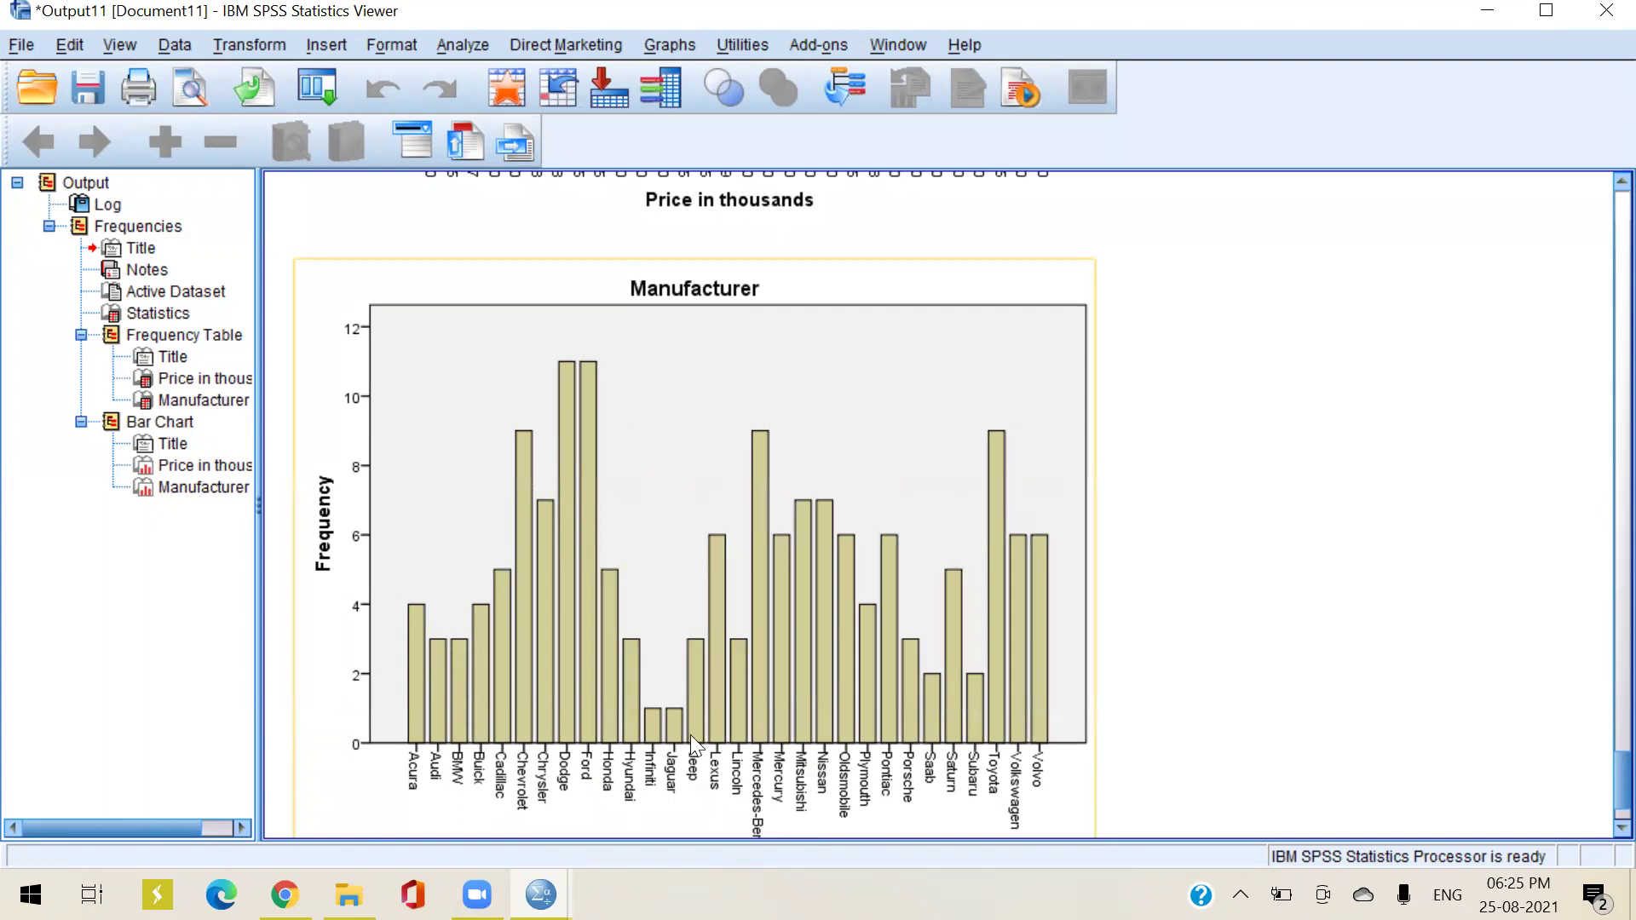
{"action": "left_click", "coordinate": [564, 734]}
{"action": "double_click", "coordinate": [554, 614]}
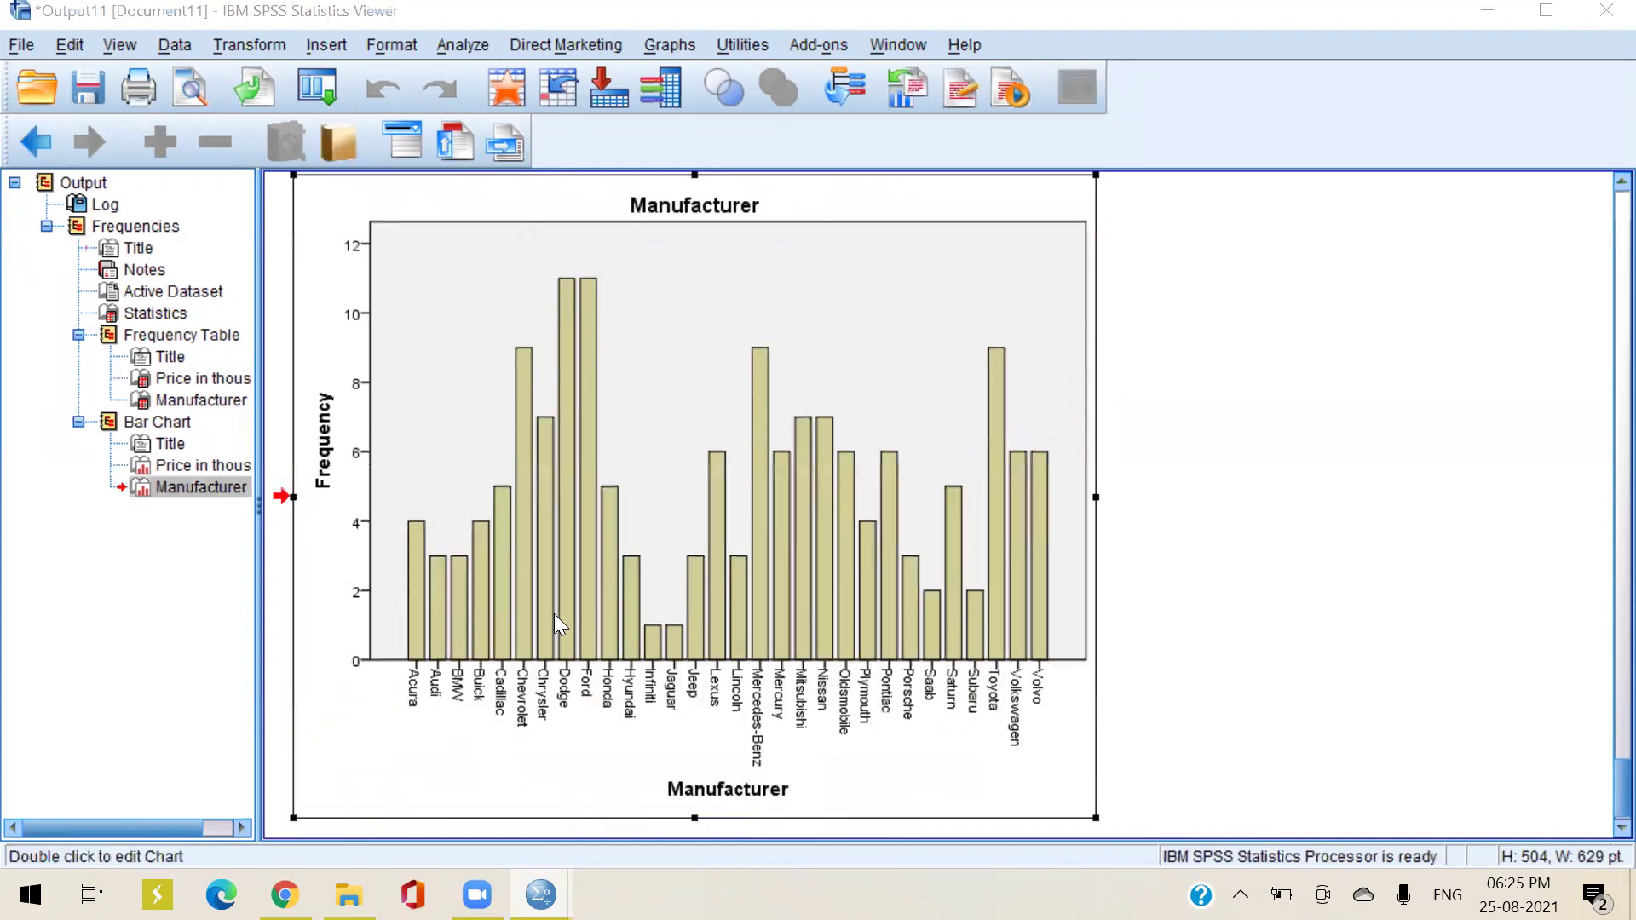
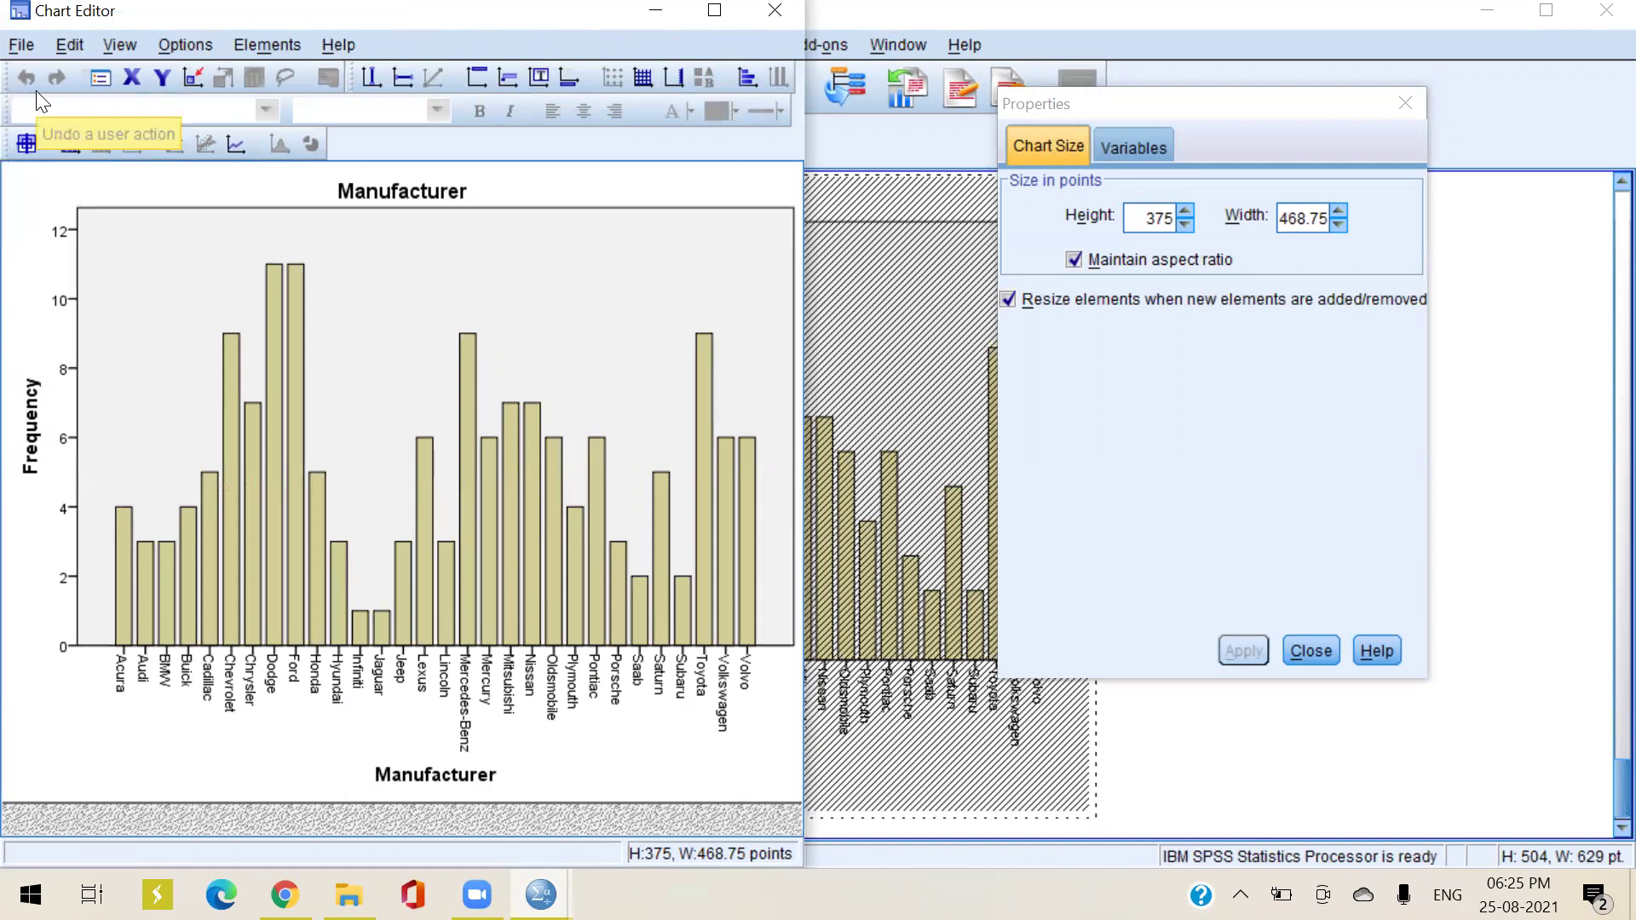
Select the bars of the Manufacturer chart and apply Box as their element type
{"action": "left_click", "coordinate": [1154, 150]}
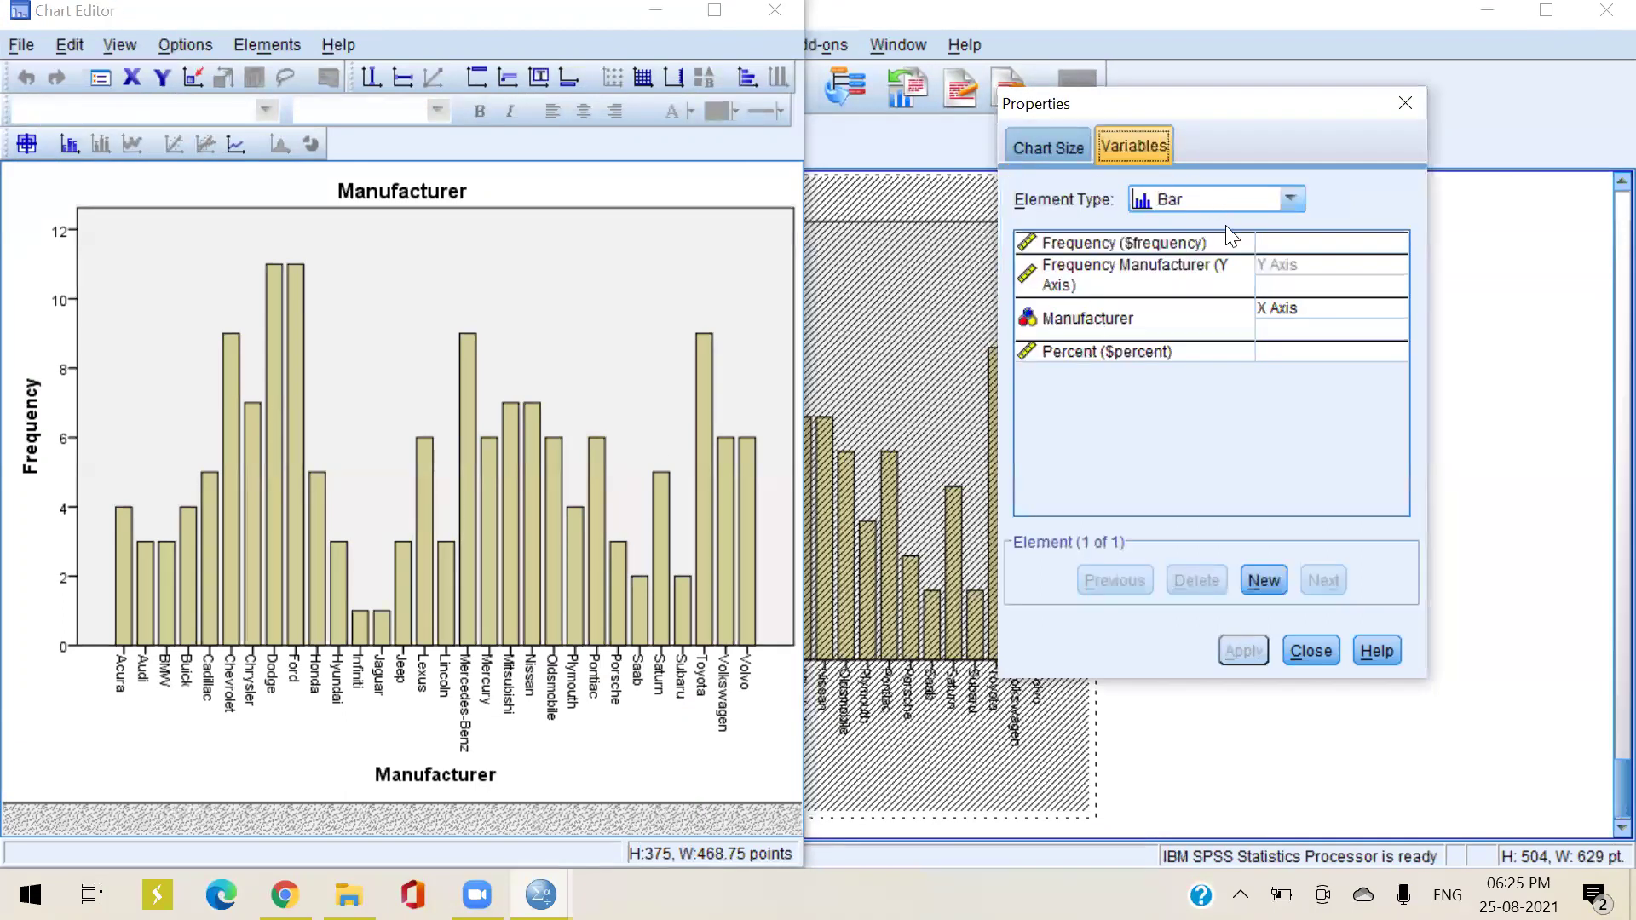
{"action": "left_click", "coordinate": [1289, 198]}
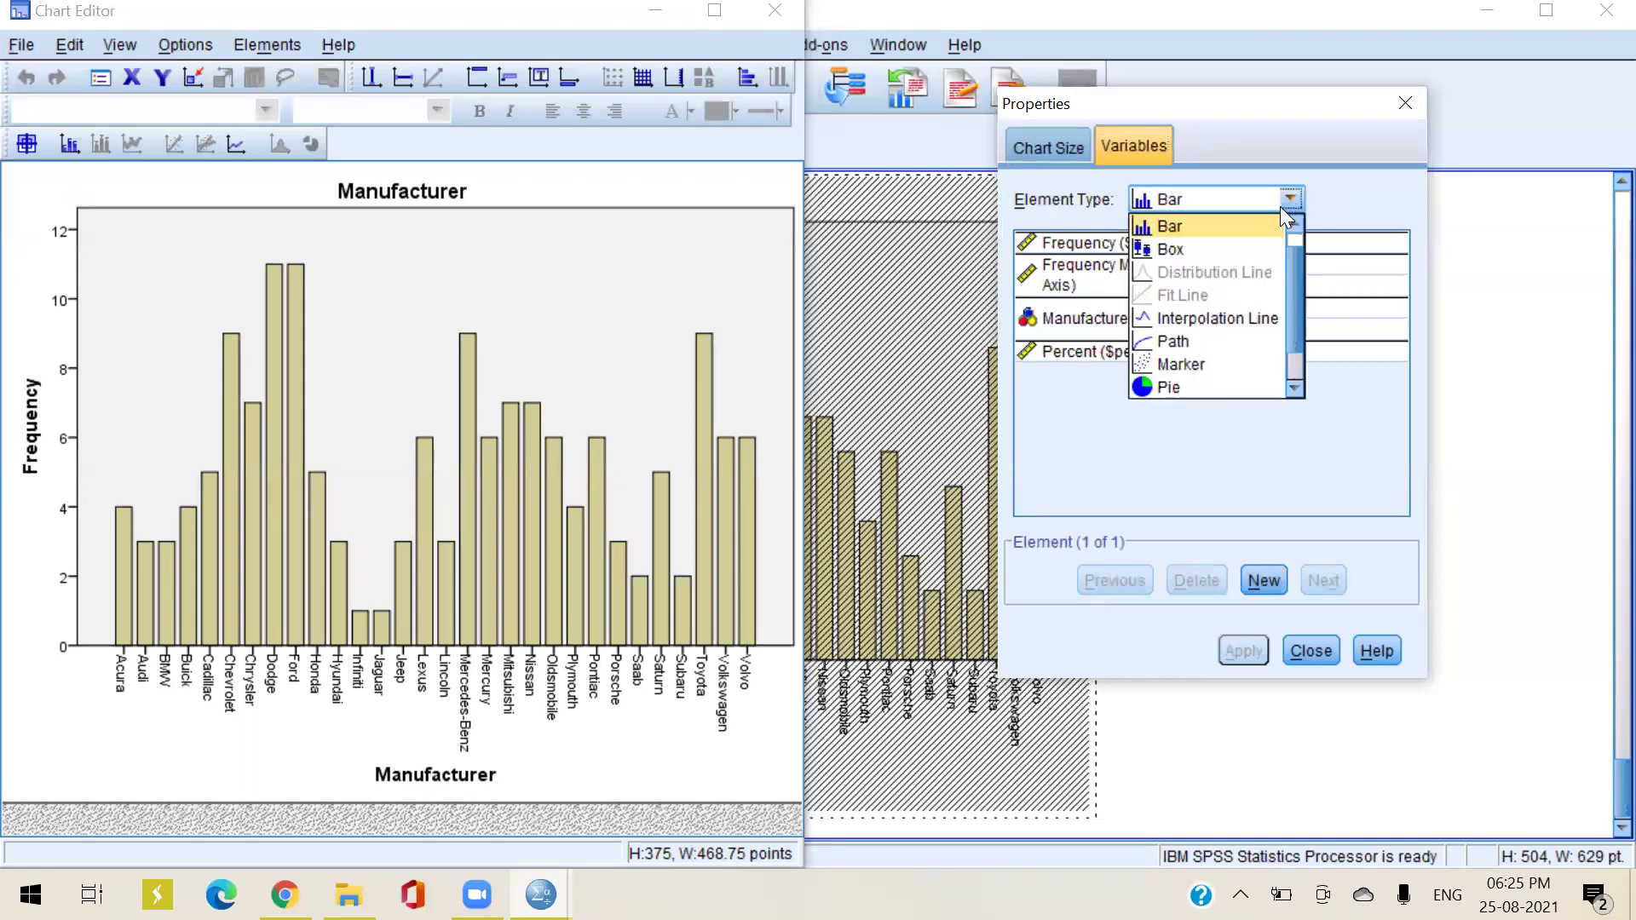
{"action": "left_click", "coordinate": [1197, 247]}
{"action": "left_click", "coordinate": [472, 508]}
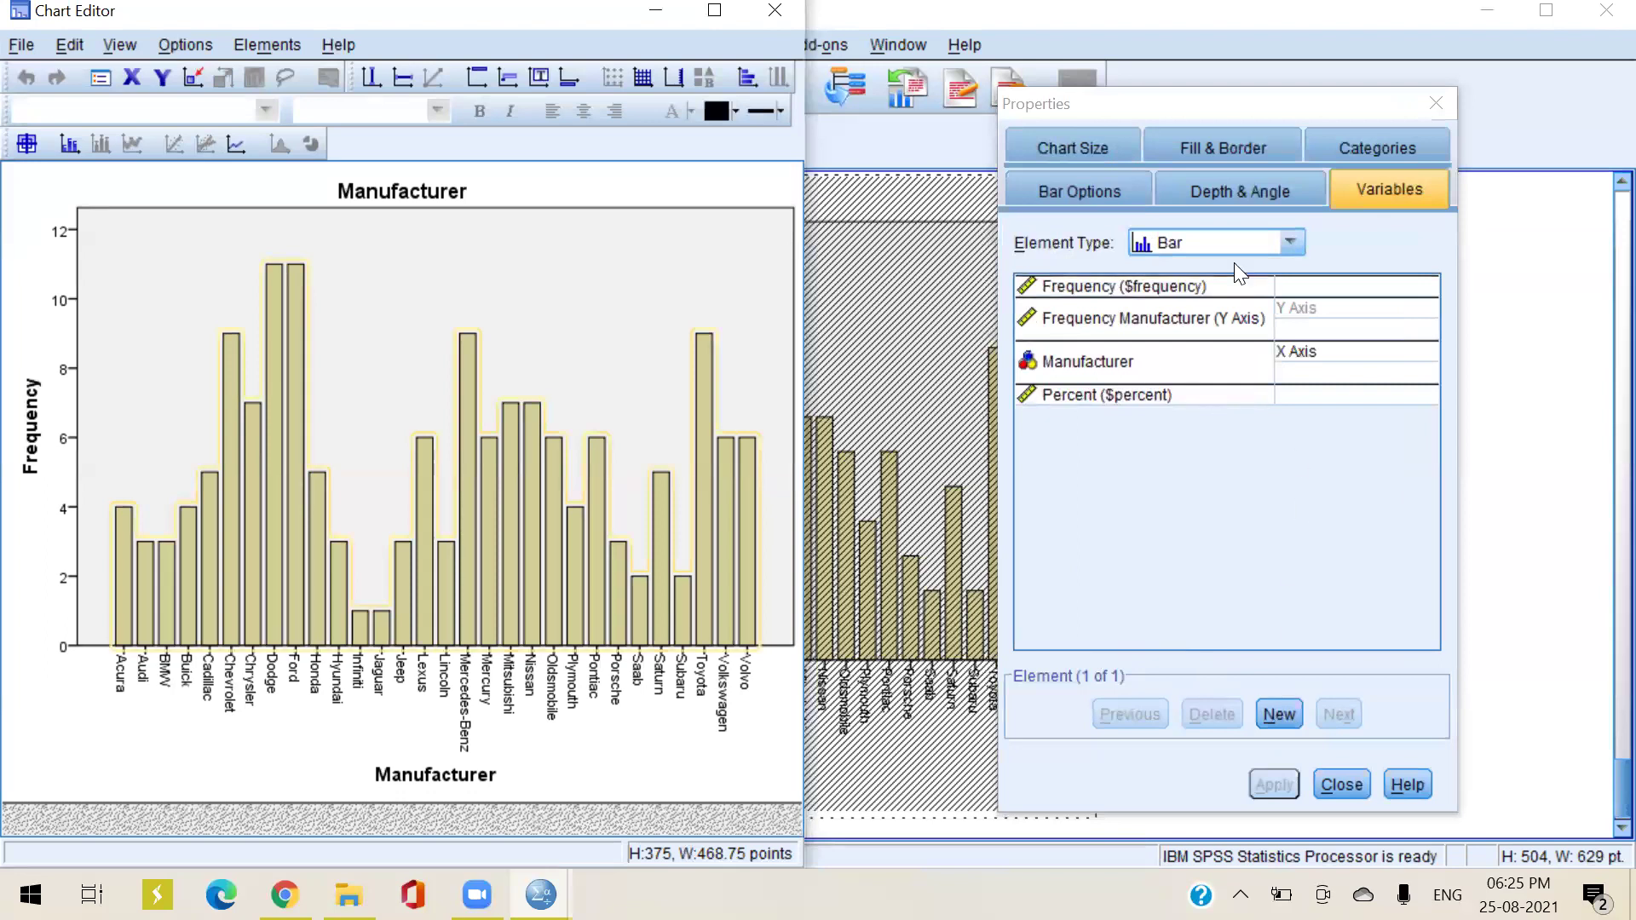
{"action": "left_click", "coordinate": [1295, 242]}
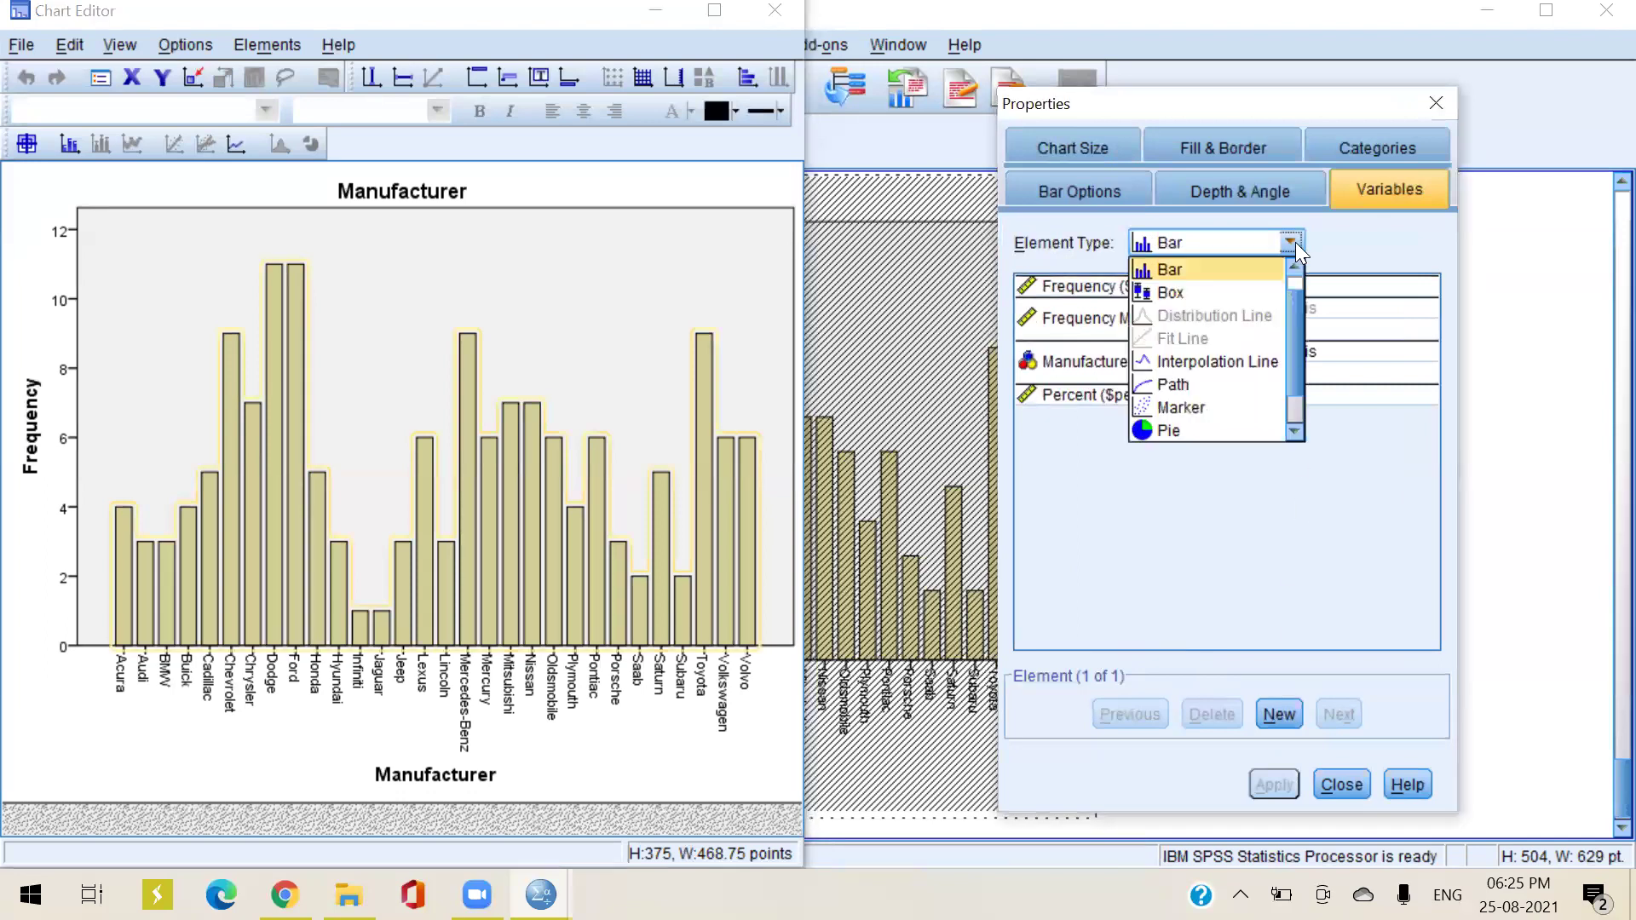
{"action": "left_click", "coordinate": [1205, 290]}
{"action": "left_click", "coordinate": [1270, 786]}
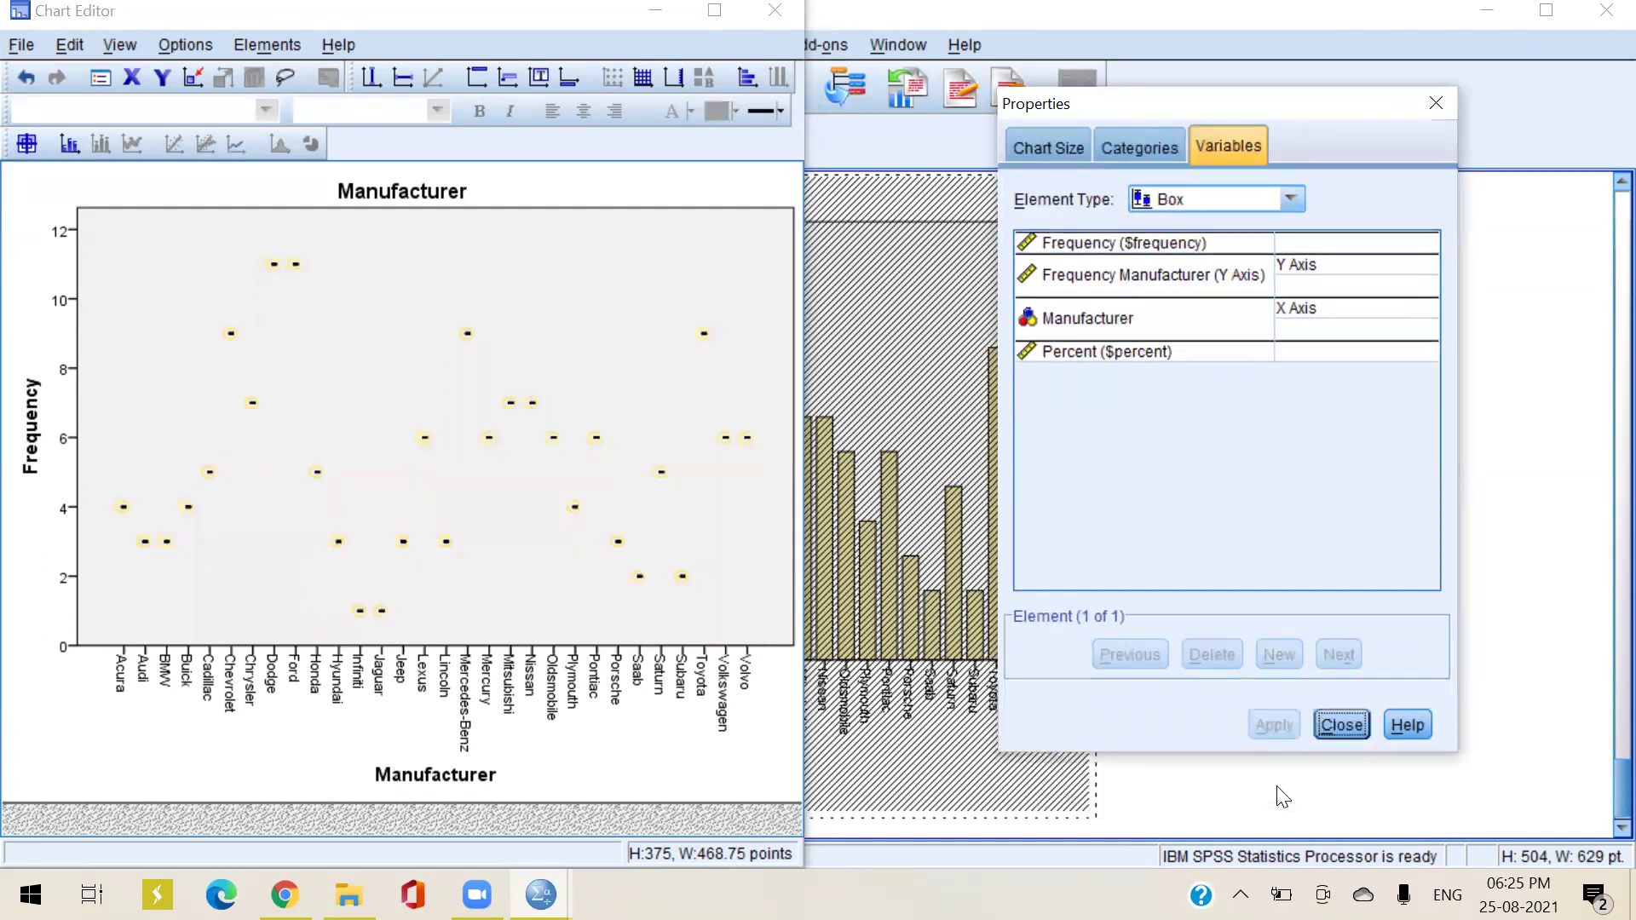
Apply Path as the element type of the Manufacturer chart
{"action": "left_click", "coordinate": [1292, 201]}
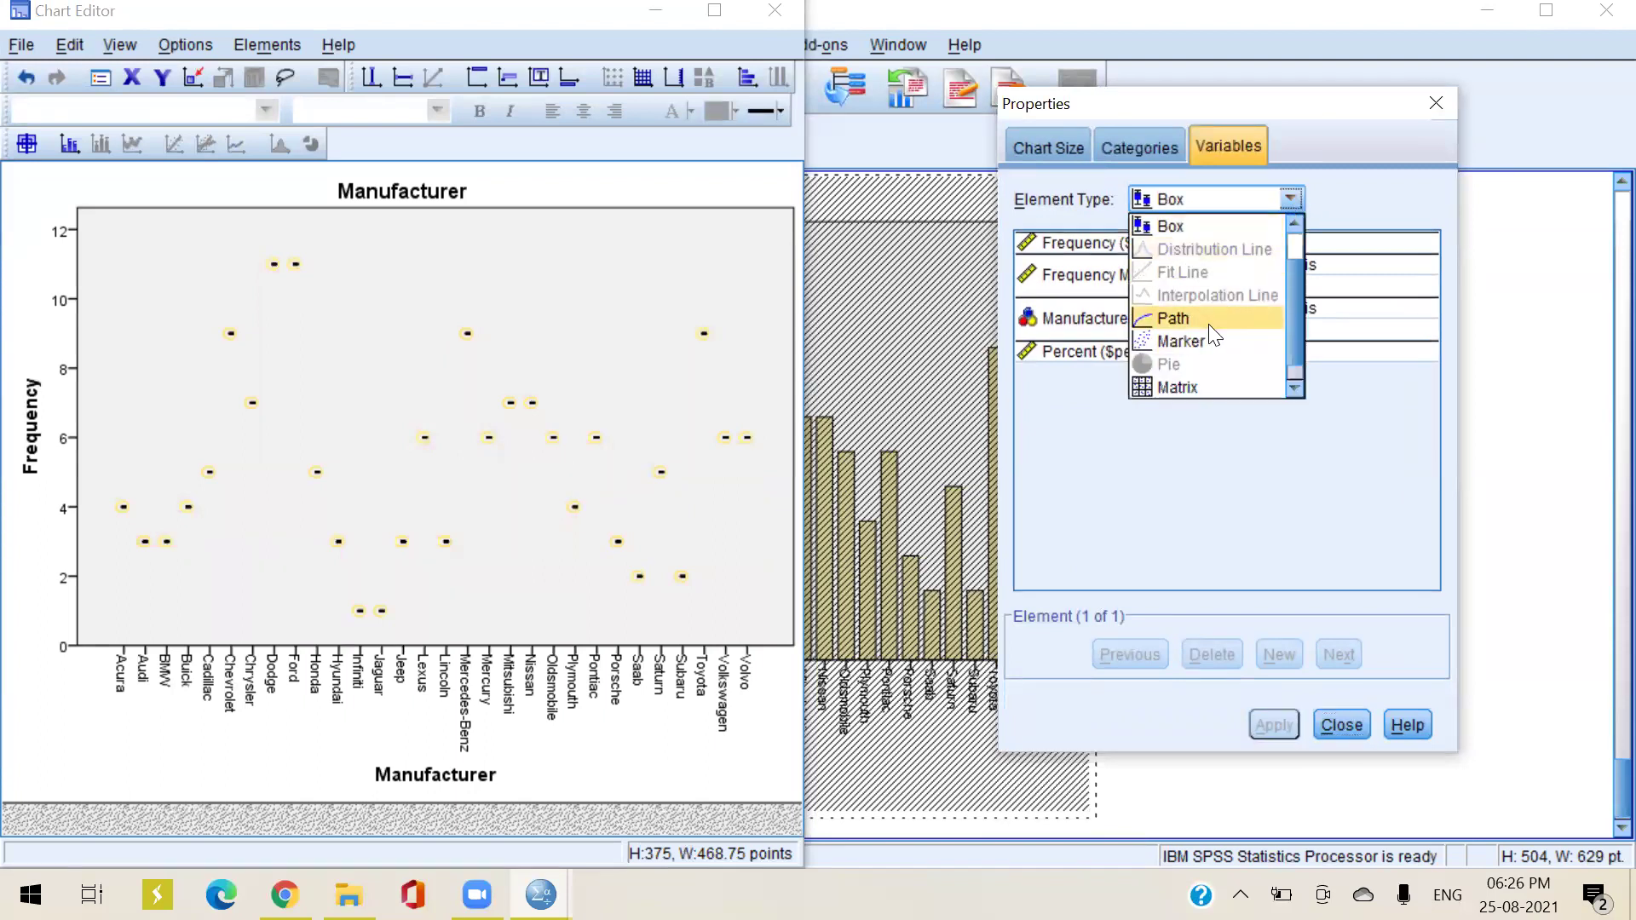
{"action": "left_click", "coordinate": [1209, 322]}
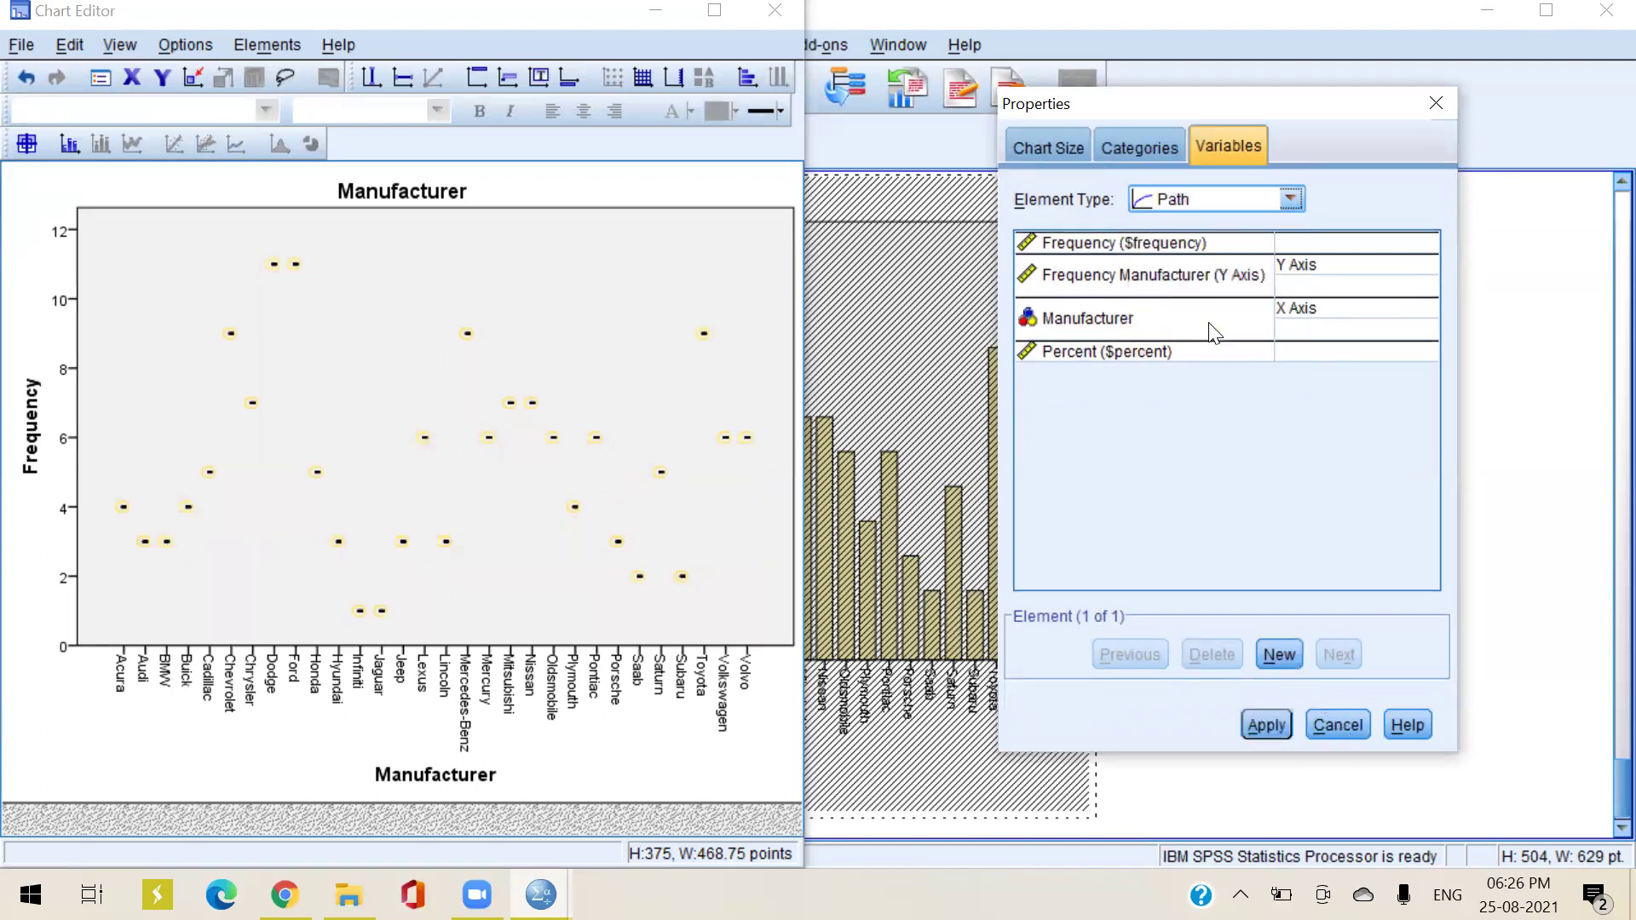
{"action": "left_click", "coordinate": [1265, 723]}
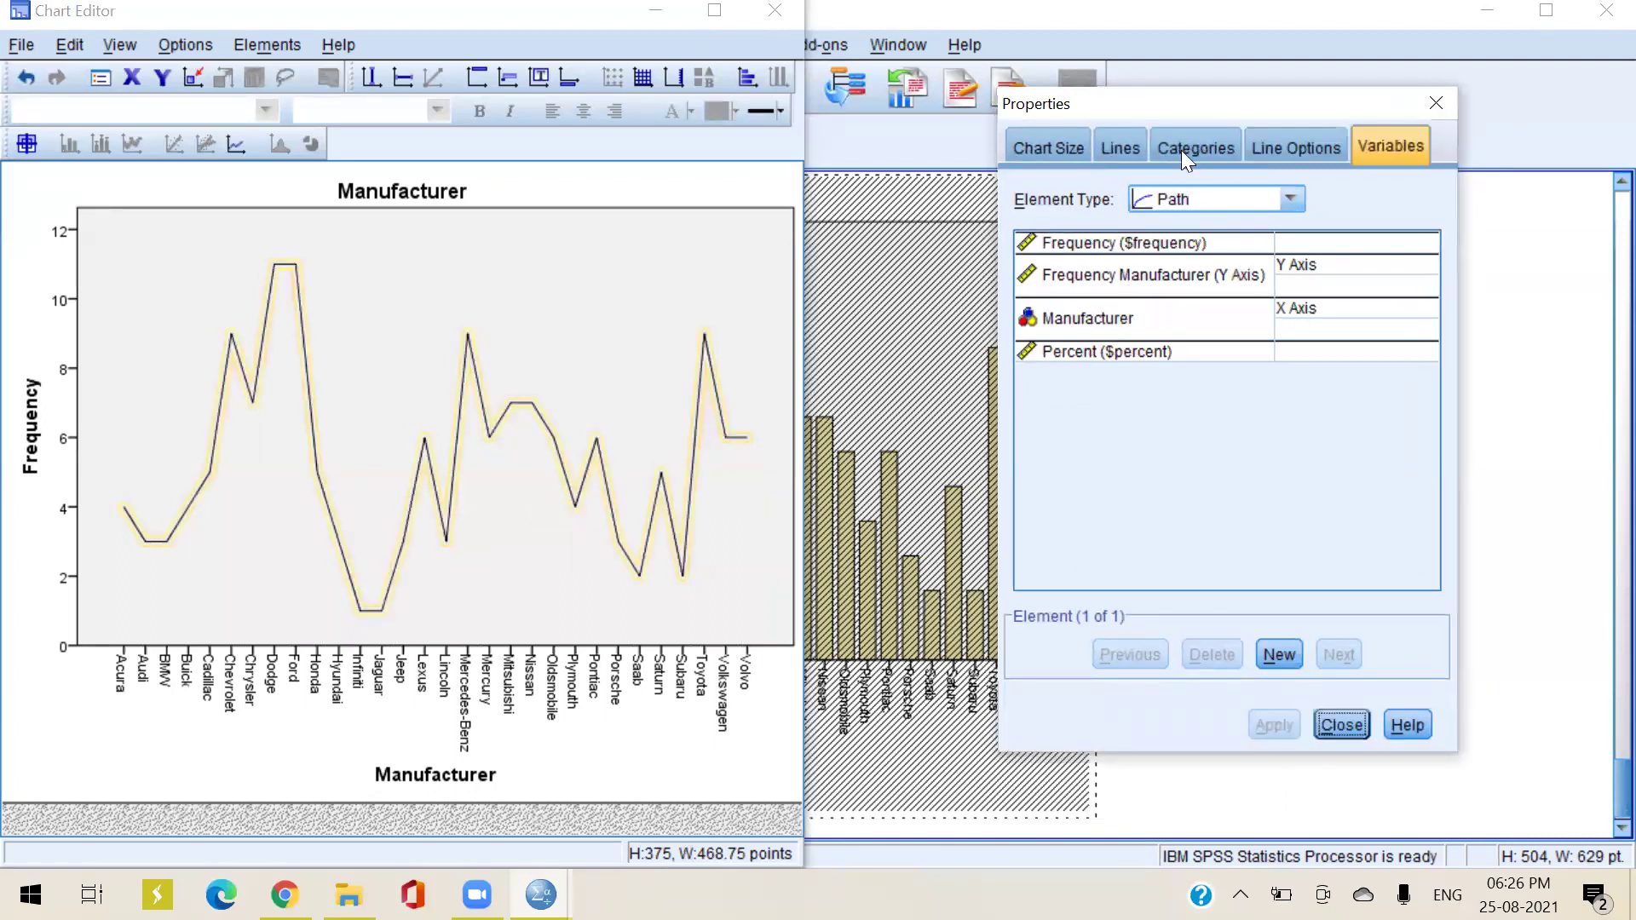
Format the line of the Manufacturer chart with a dashed style and the green color (46, 184, 72)
{"action": "left_click", "coordinate": [1048, 147]}
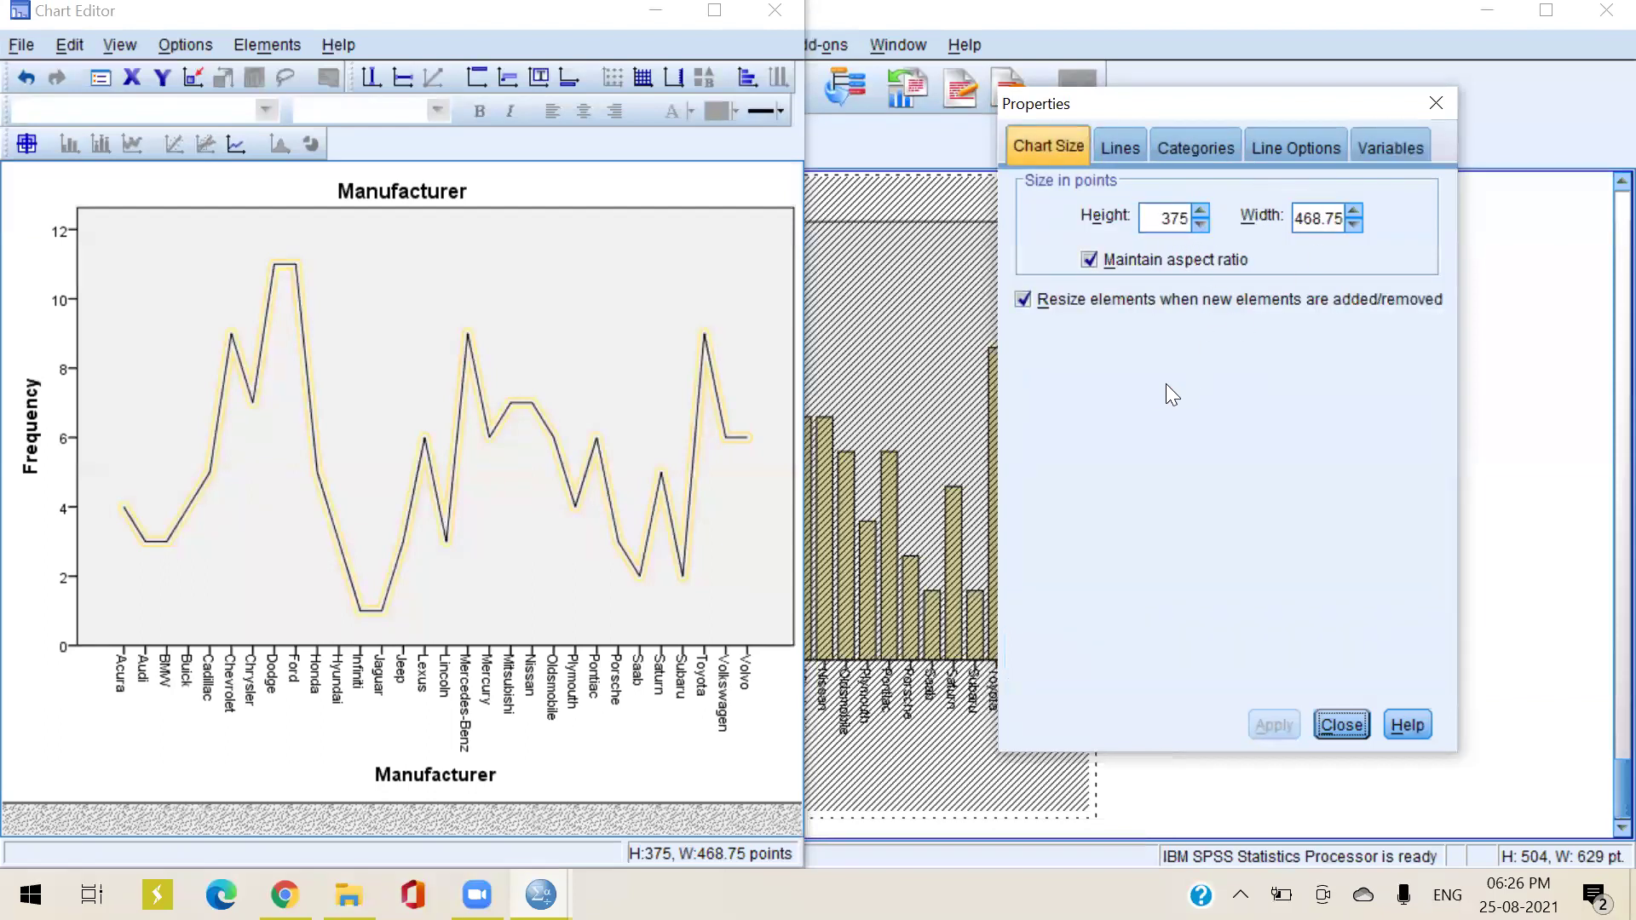
{"action": "left_click", "coordinate": [1140, 155]}
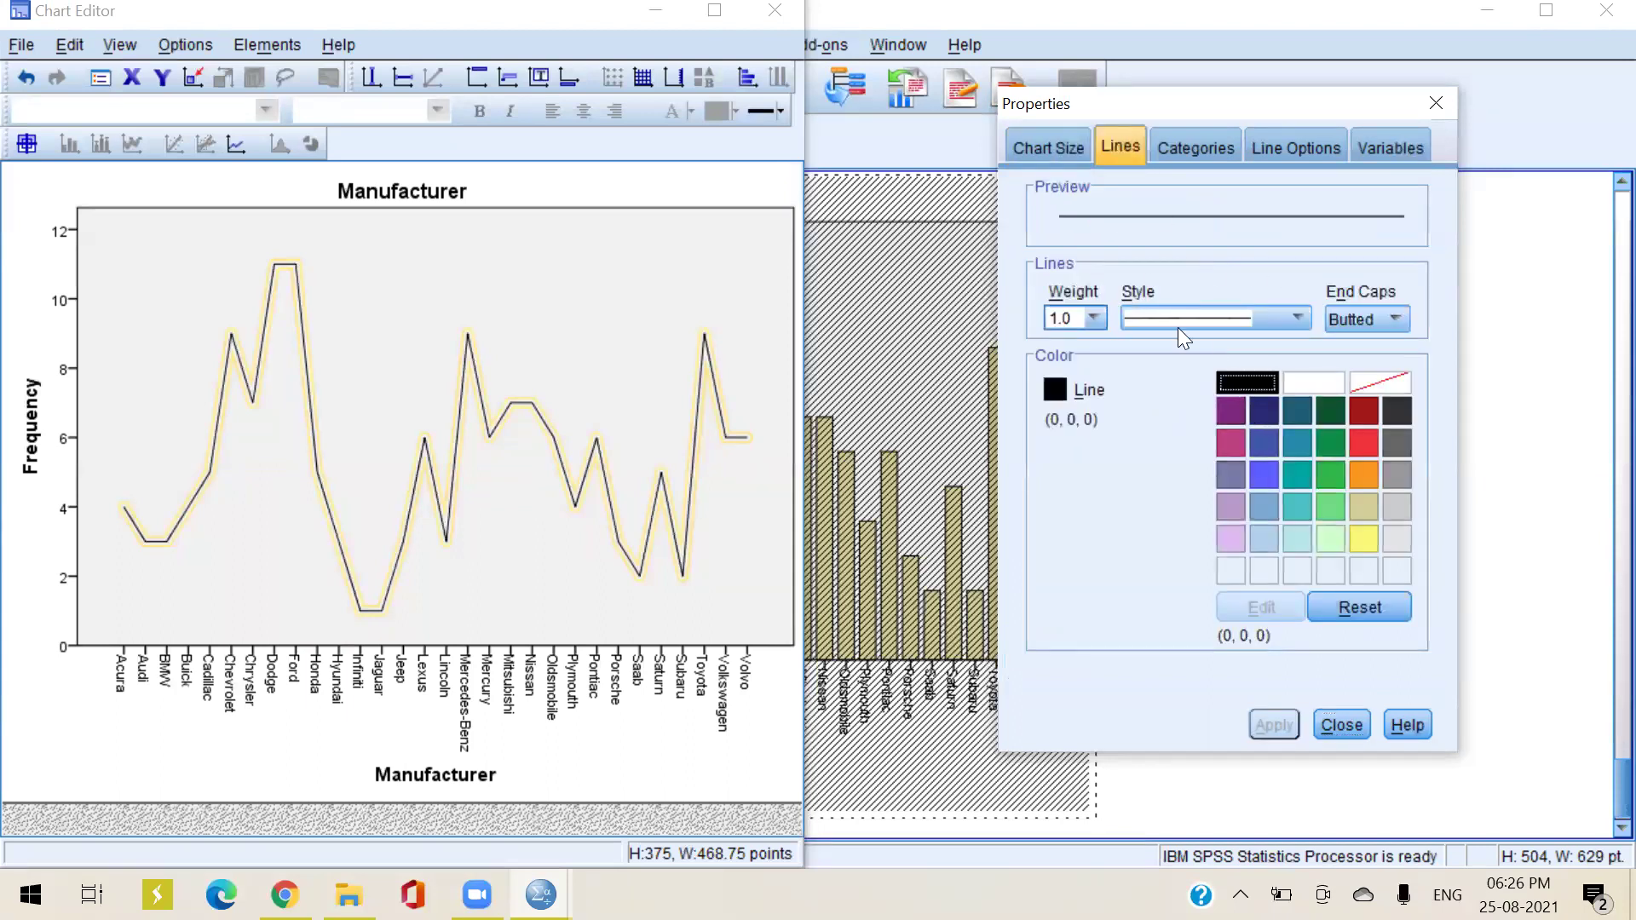
{"action": "left_click", "coordinate": [1296, 315]}
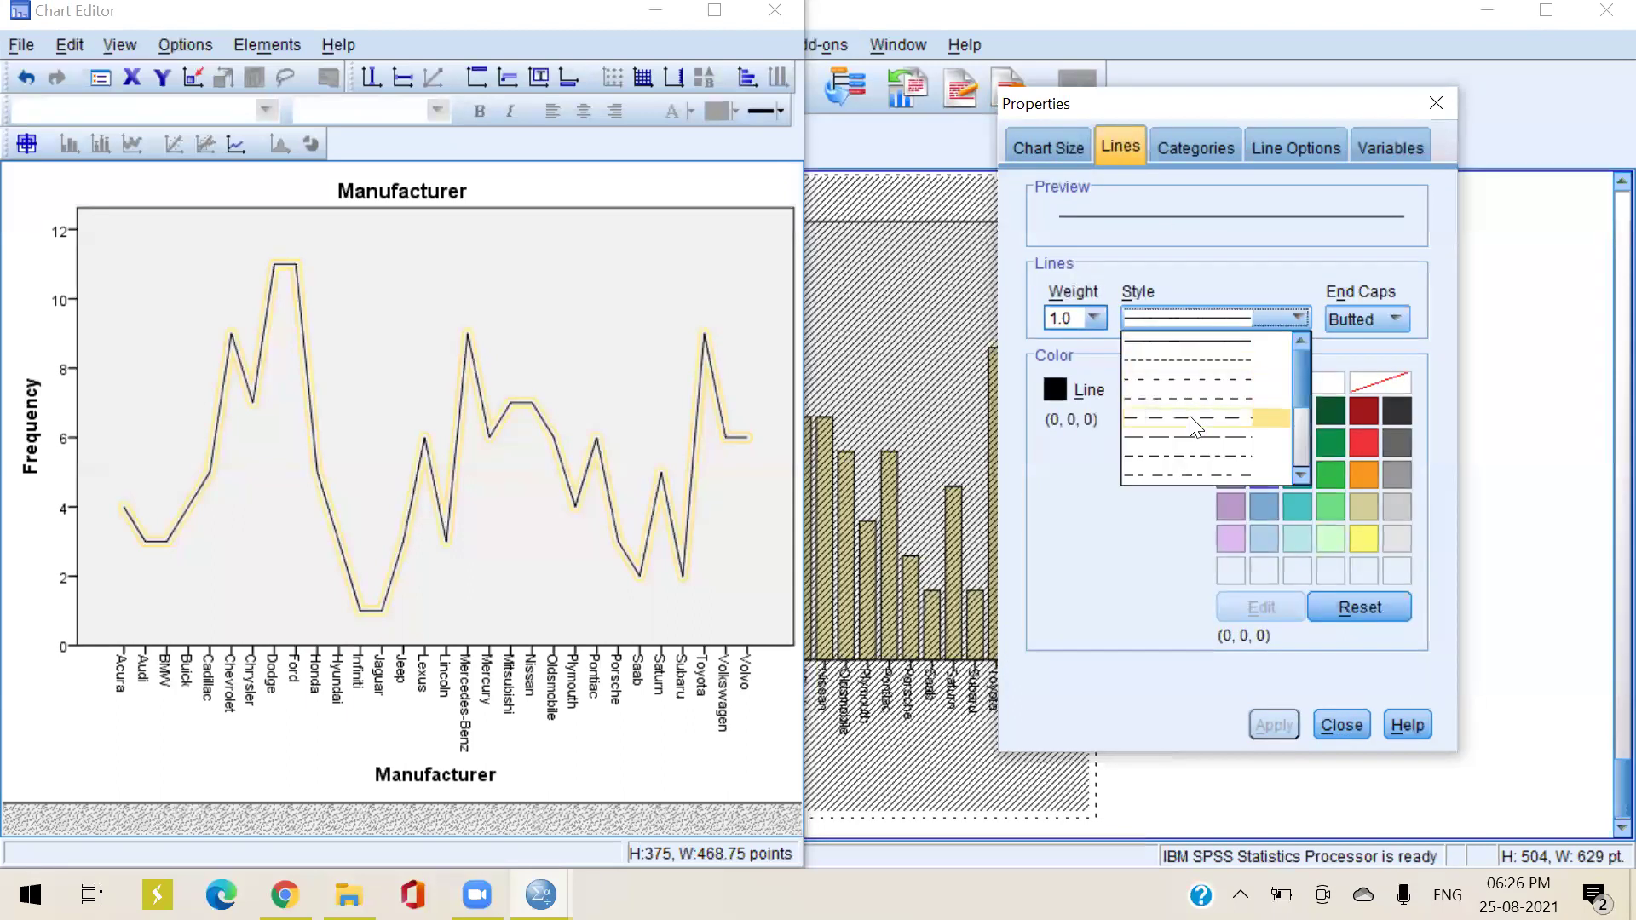
{"action": "left_click", "coordinate": [1190, 416]}
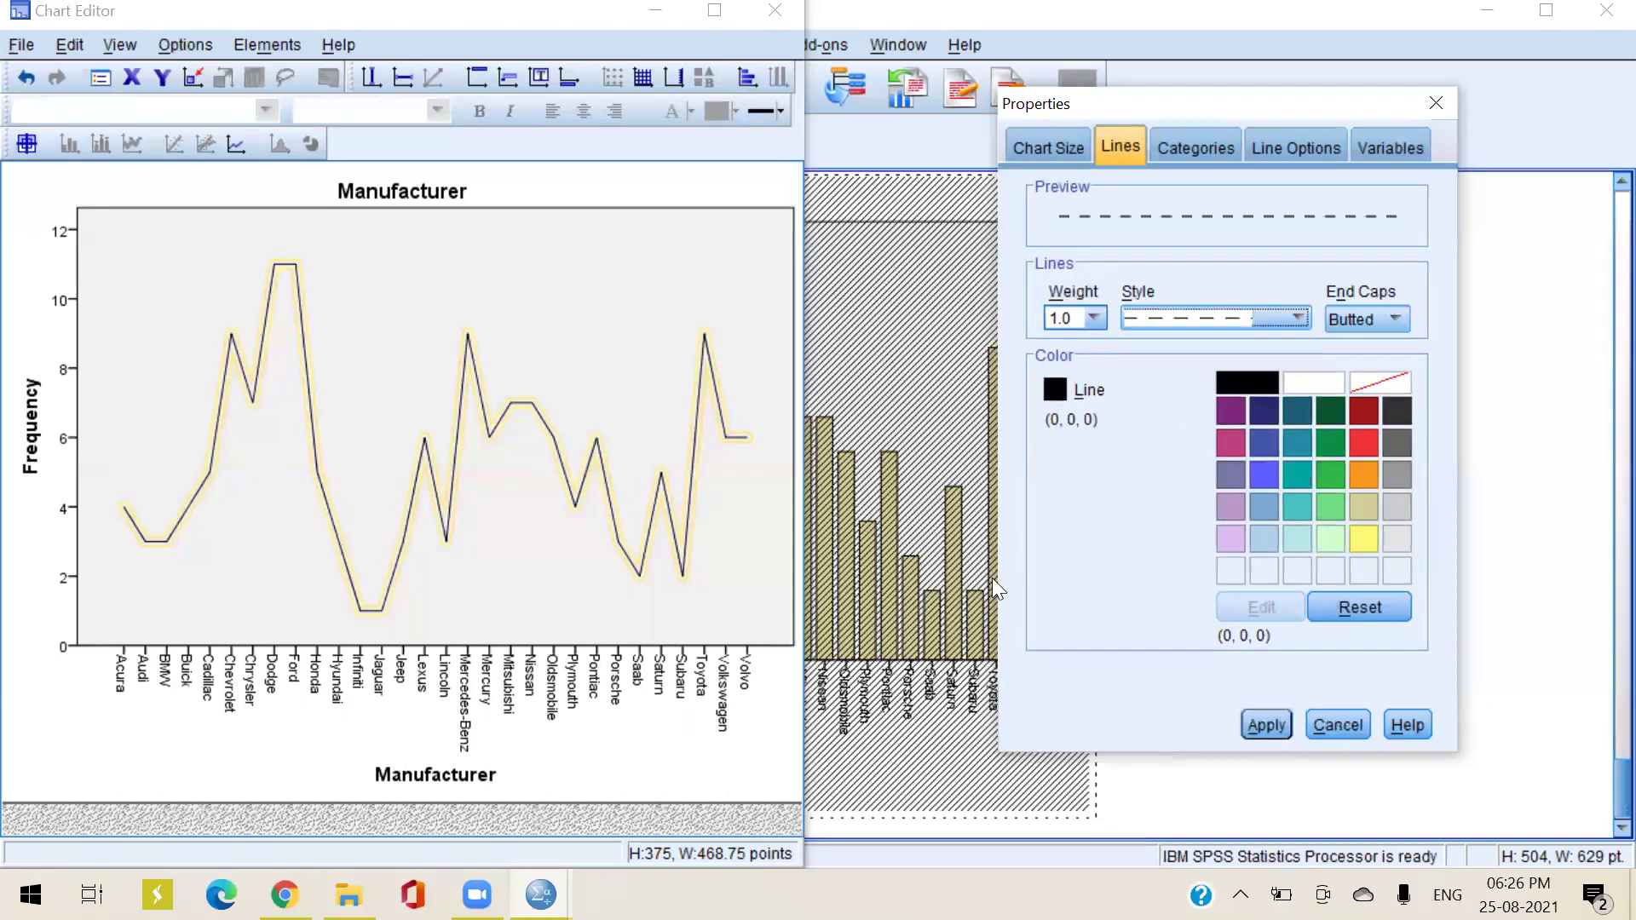
{"action": "left_click", "coordinate": [1283, 726]}
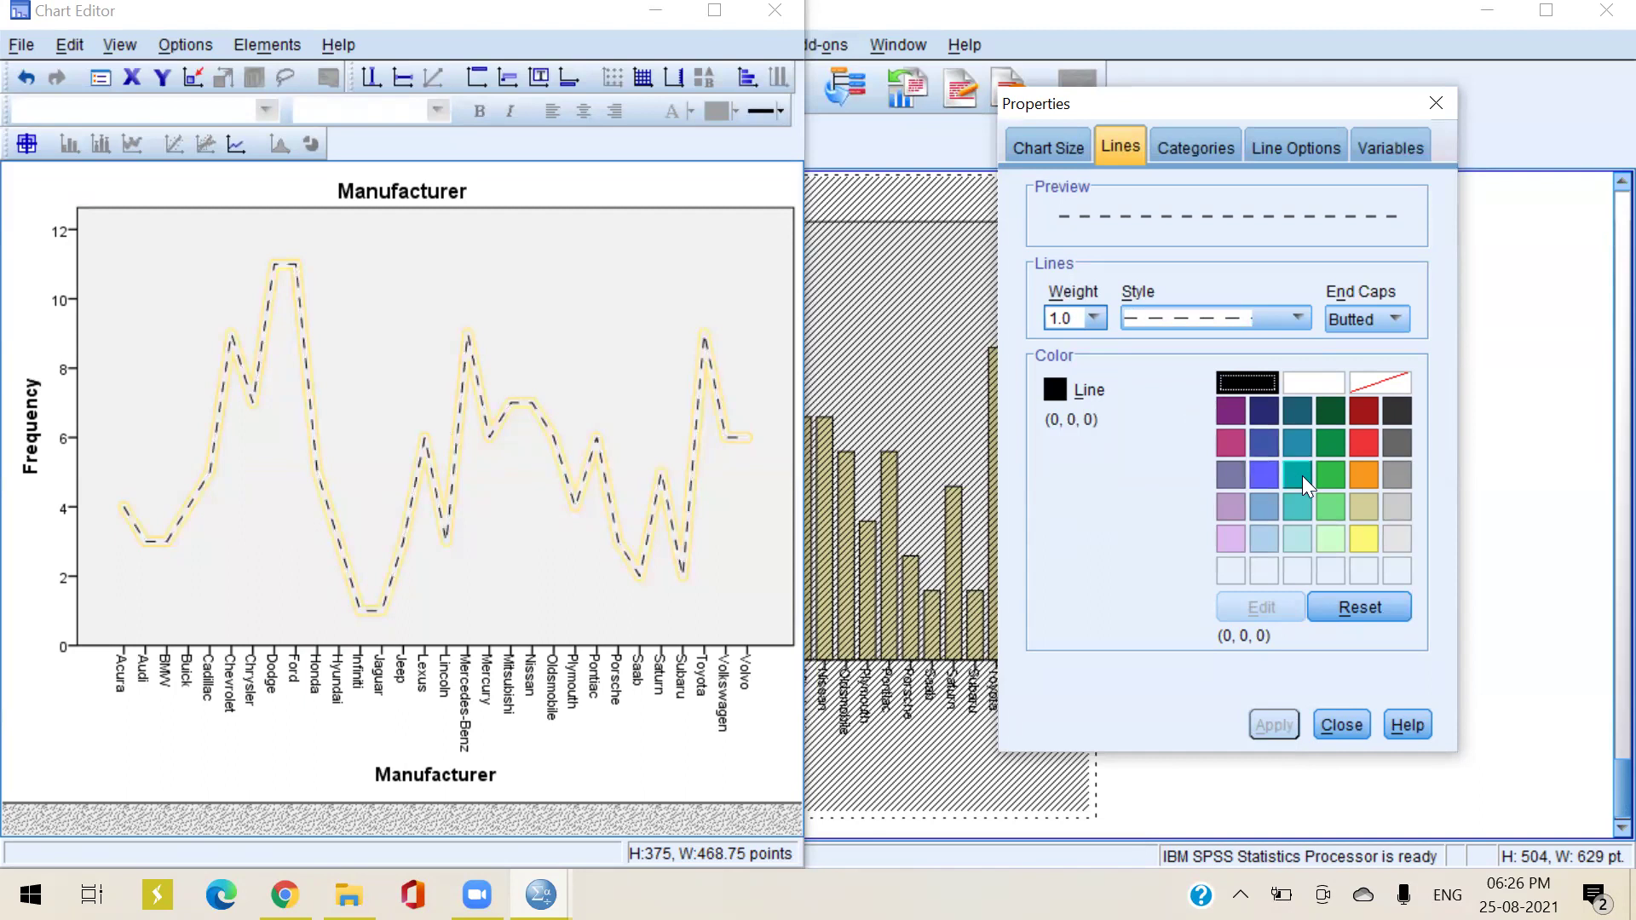
{"action": "left_click", "coordinate": [1330, 473]}
{"action": "left_click", "coordinate": [1277, 729]}
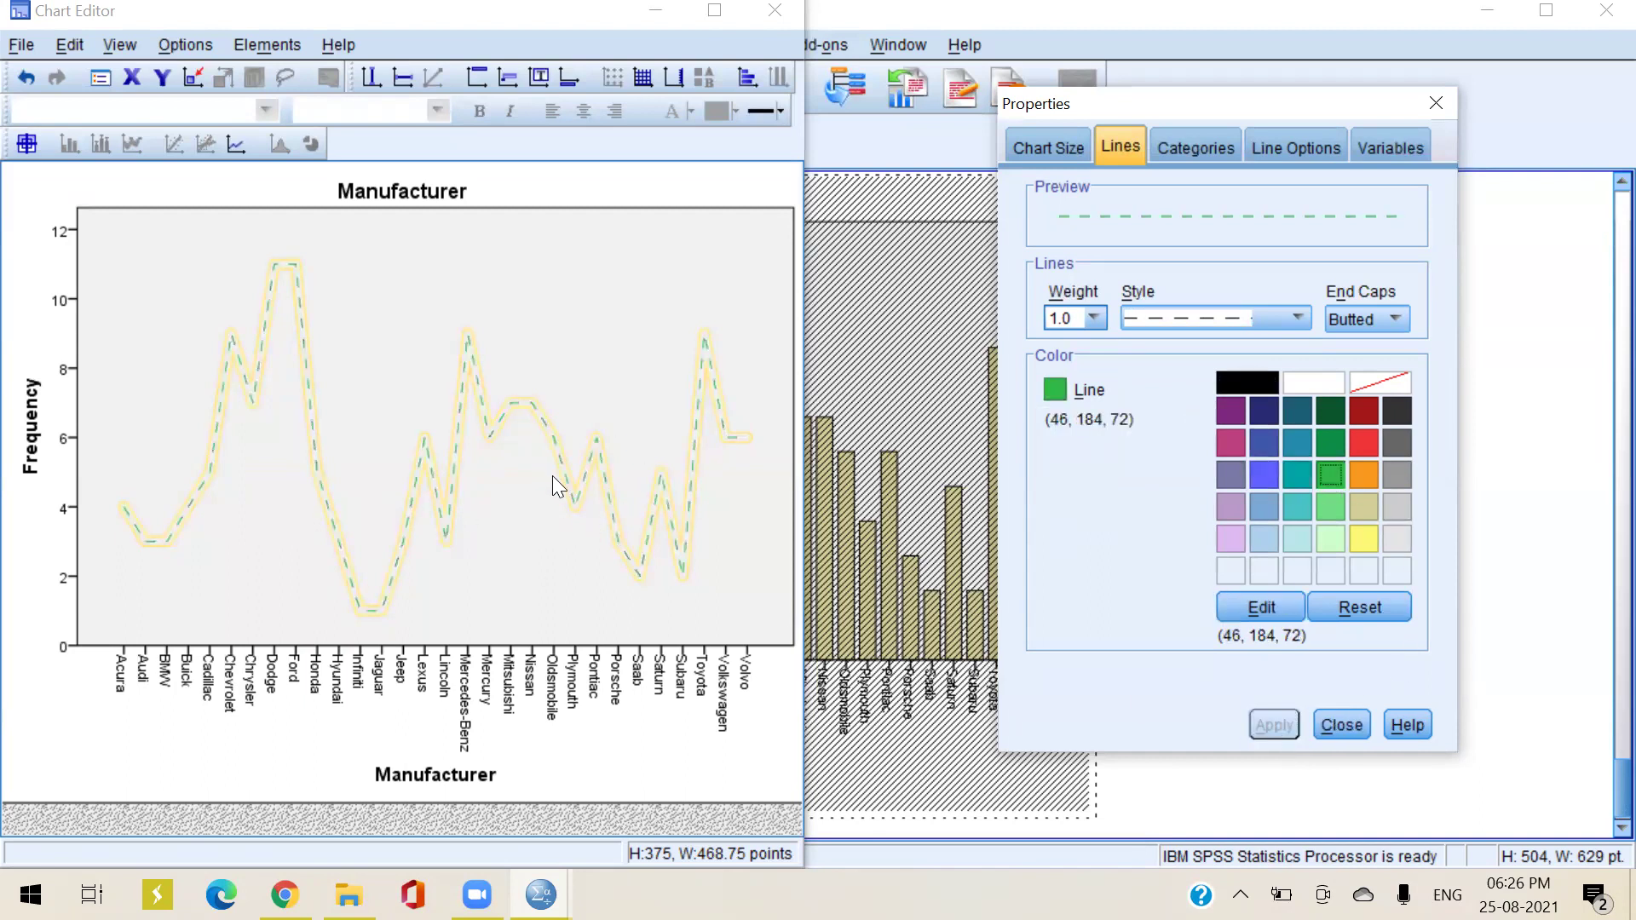
Review the chart size, category and line options, and apply Bar as the Manufacturer chart's element type
{"action": "left_click", "coordinate": [1047, 148]}
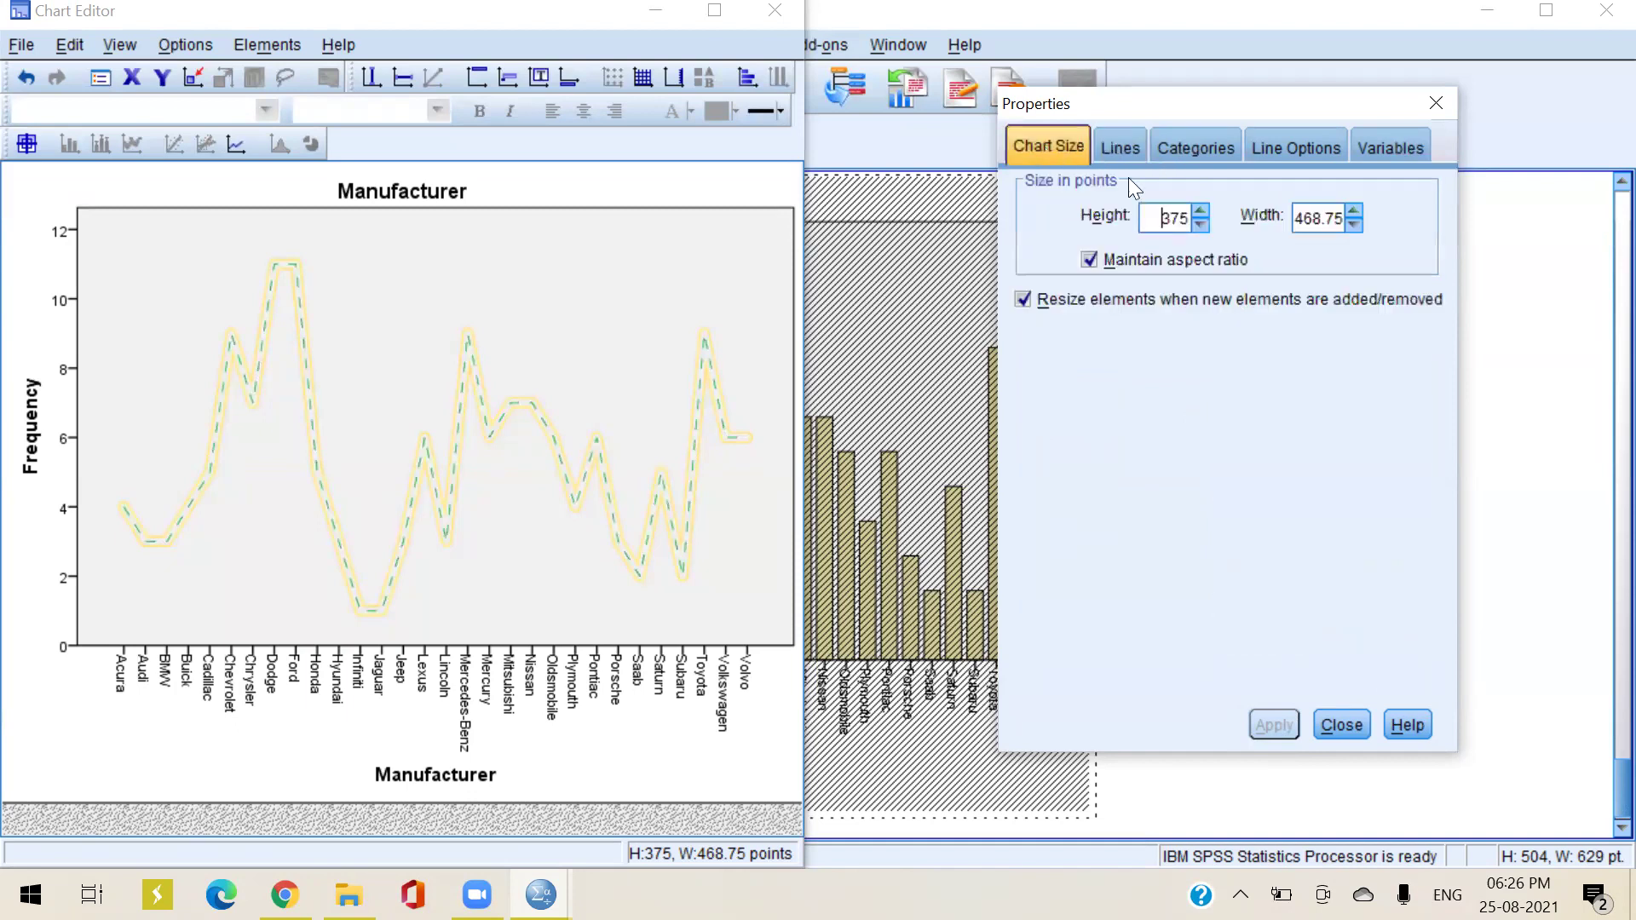
{"action": "left_click", "coordinate": [1197, 148]}
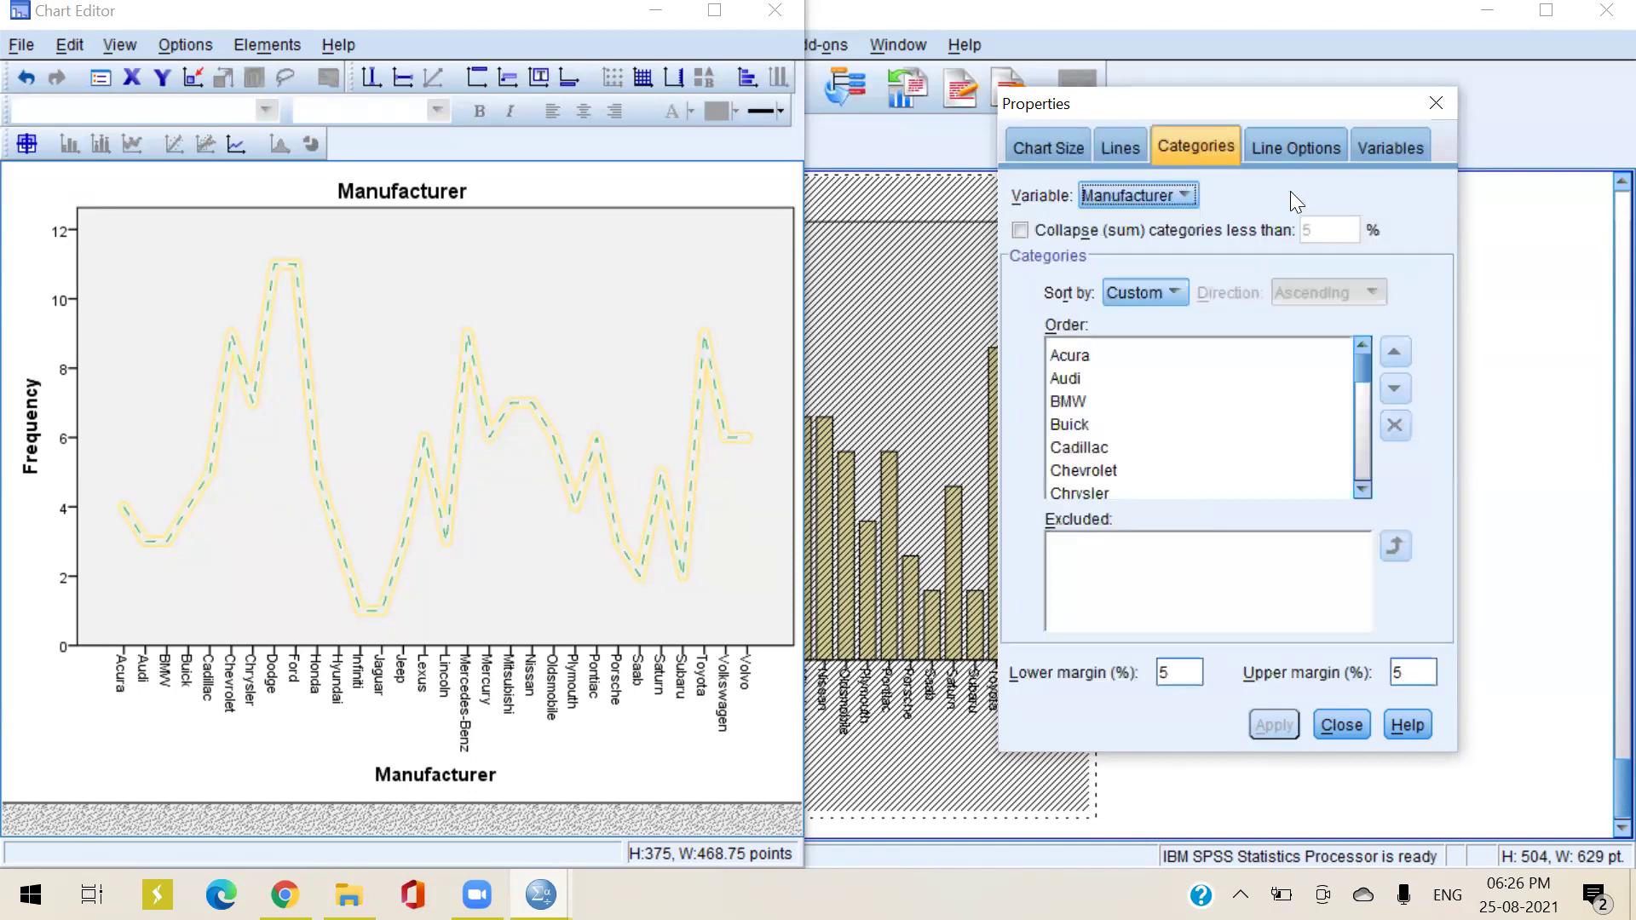
{"action": "left_click", "coordinate": [1065, 380]}
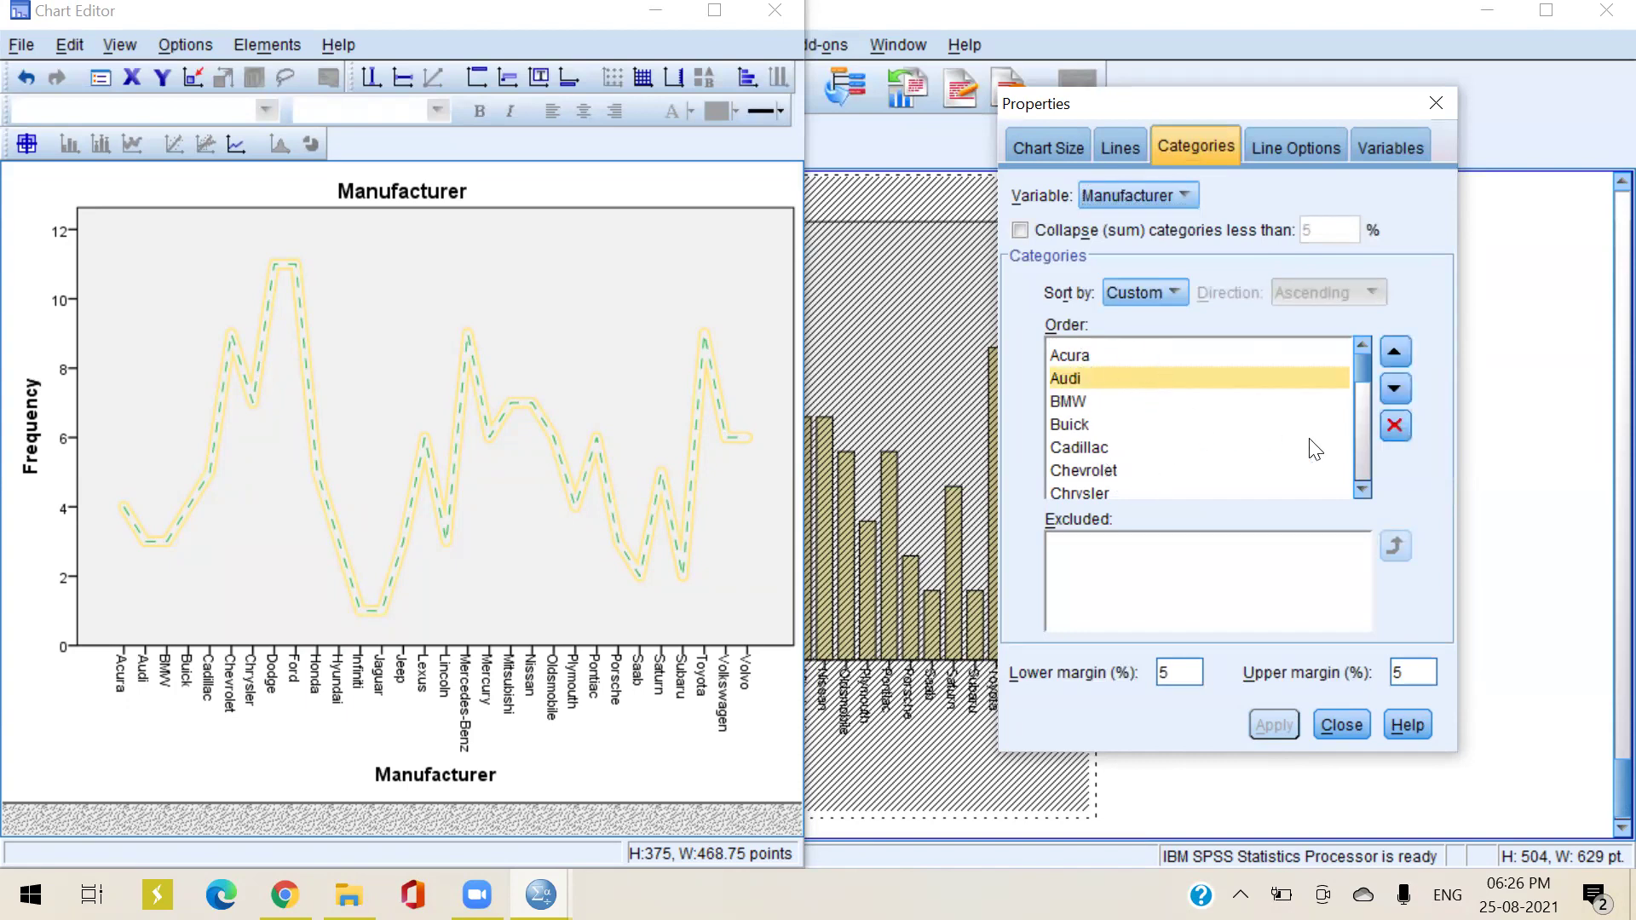
{"action": "left_click", "coordinate": [1303, 139]}
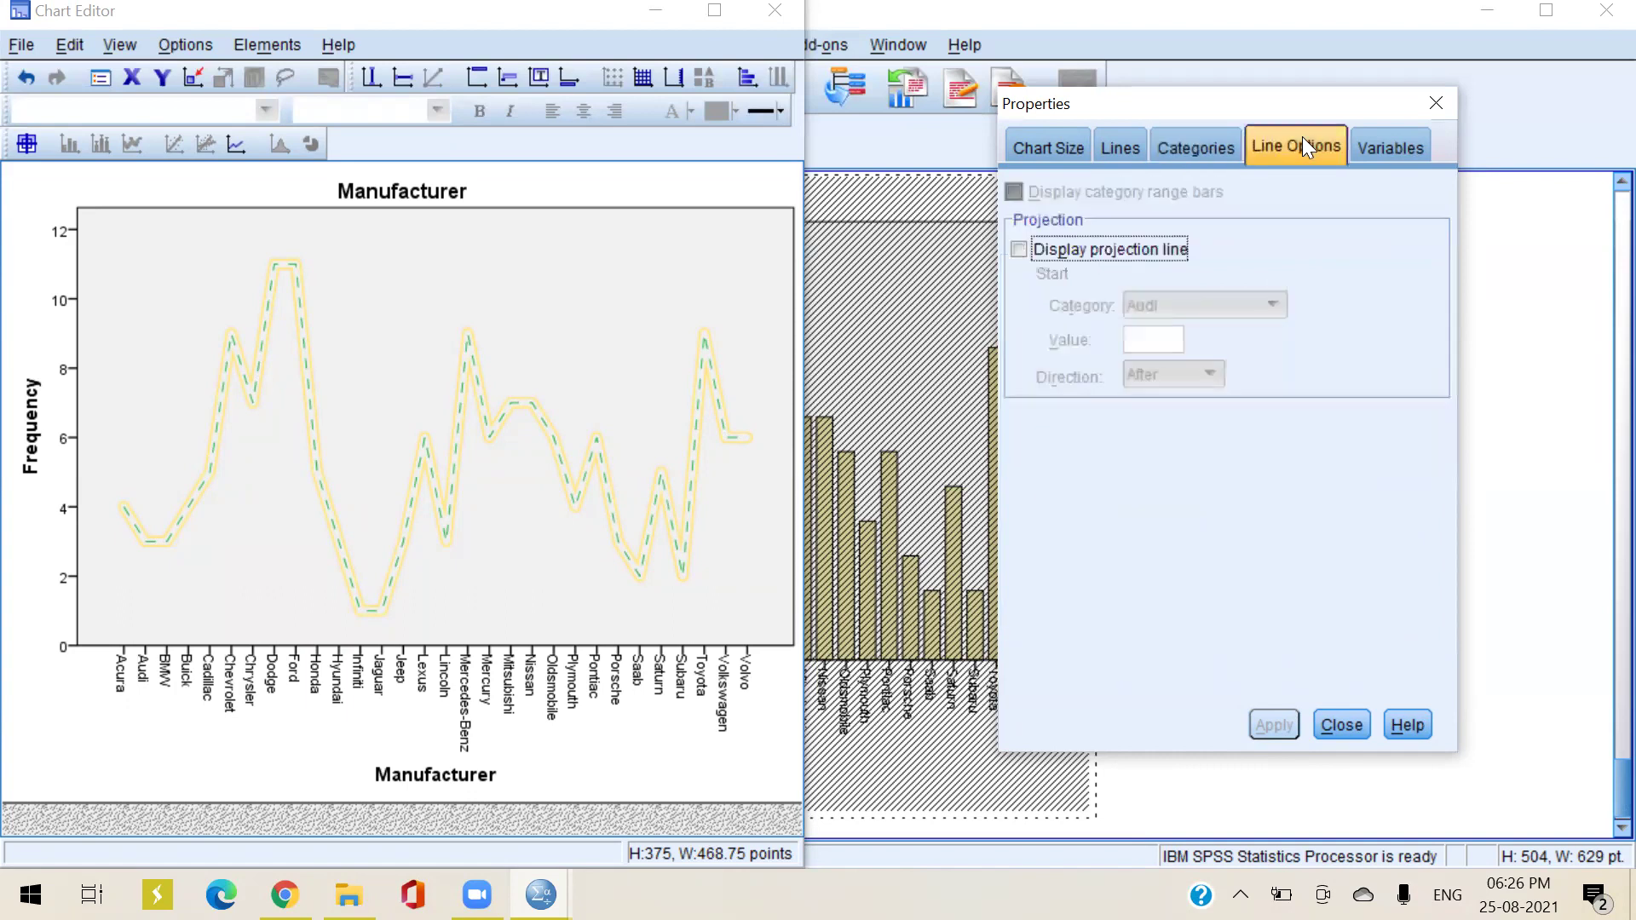
{"action": "left_click", "coordinate": [1396, 148]}
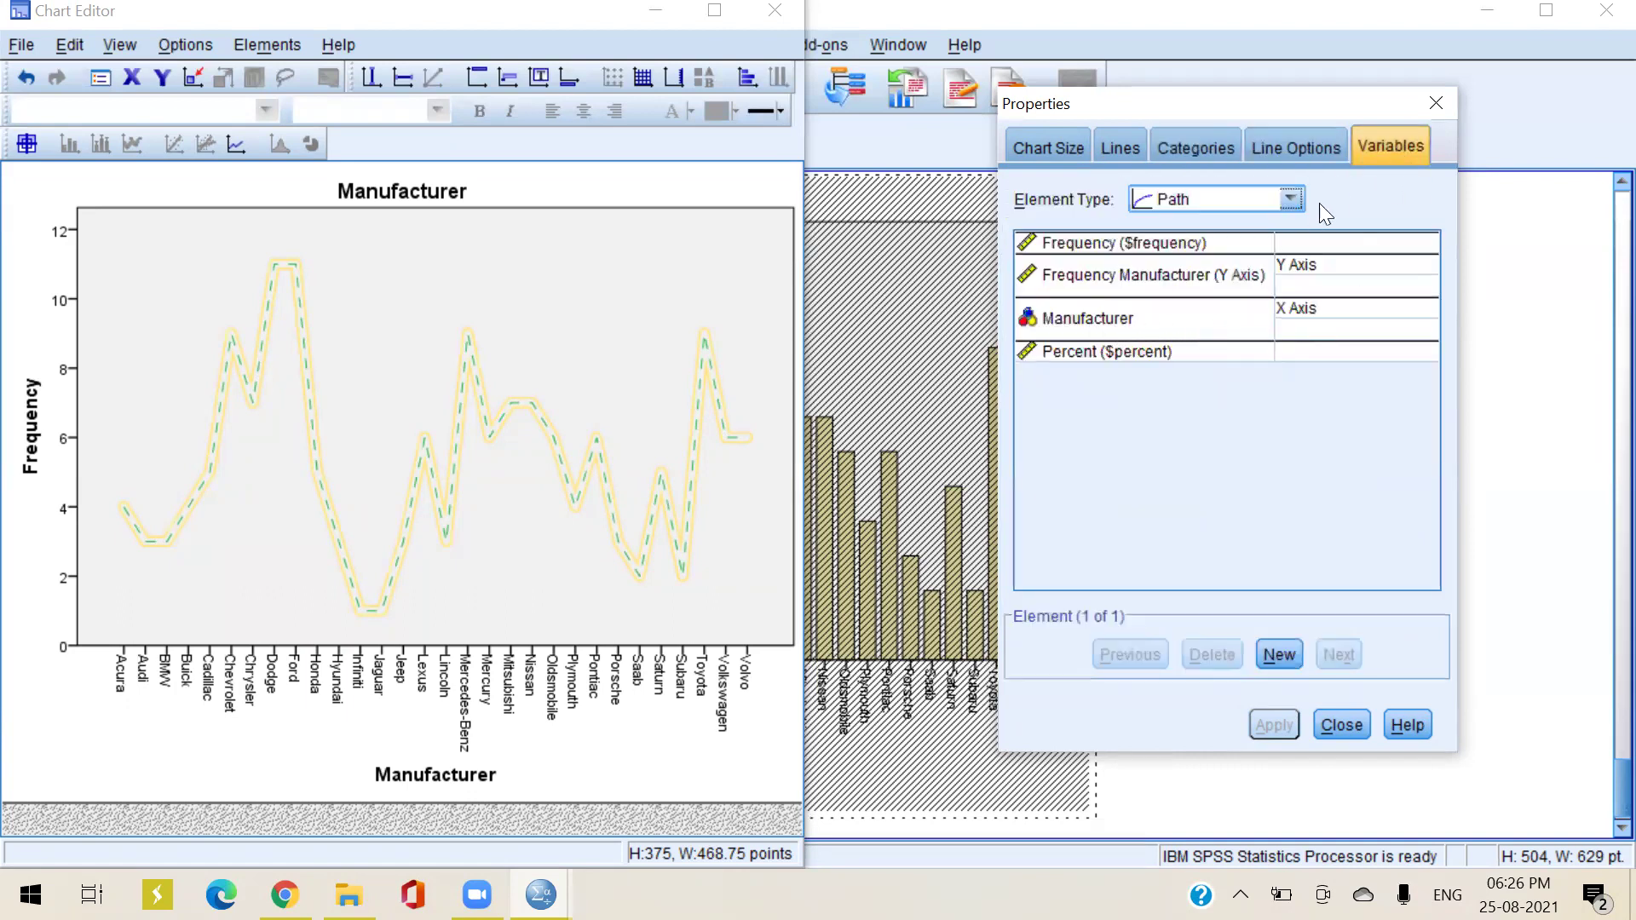
{"action": "left_click", "coordinate": [1291, 199]}
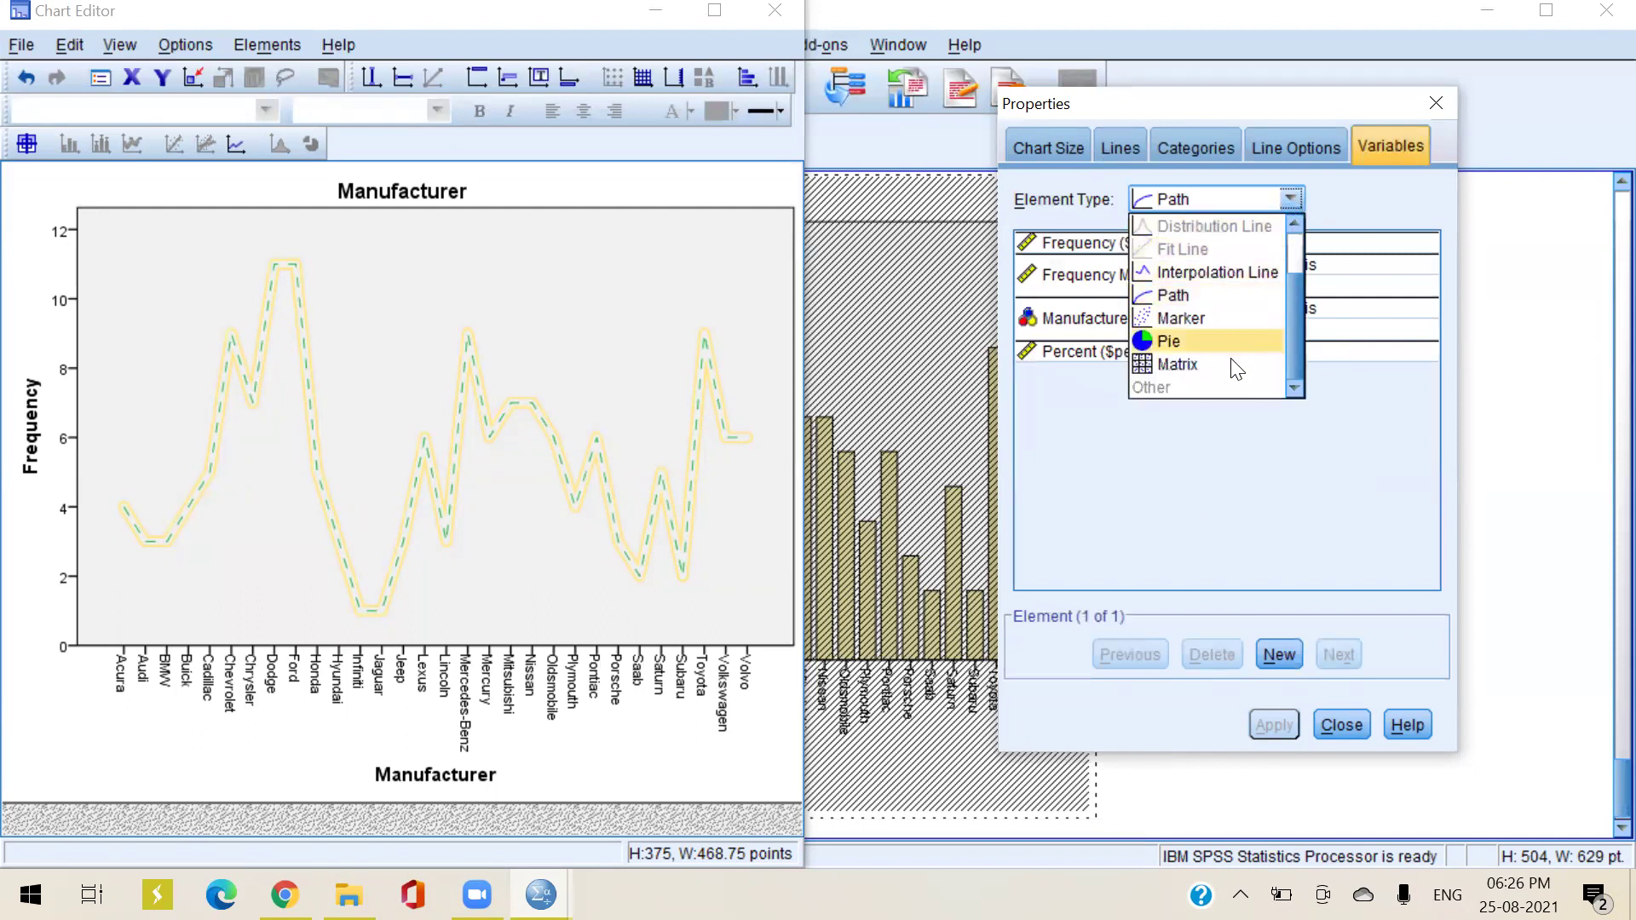
{"action": "scroll", "coordinate": [1298, 252], "scroll_direction": "up", "scroll_amount": 1}
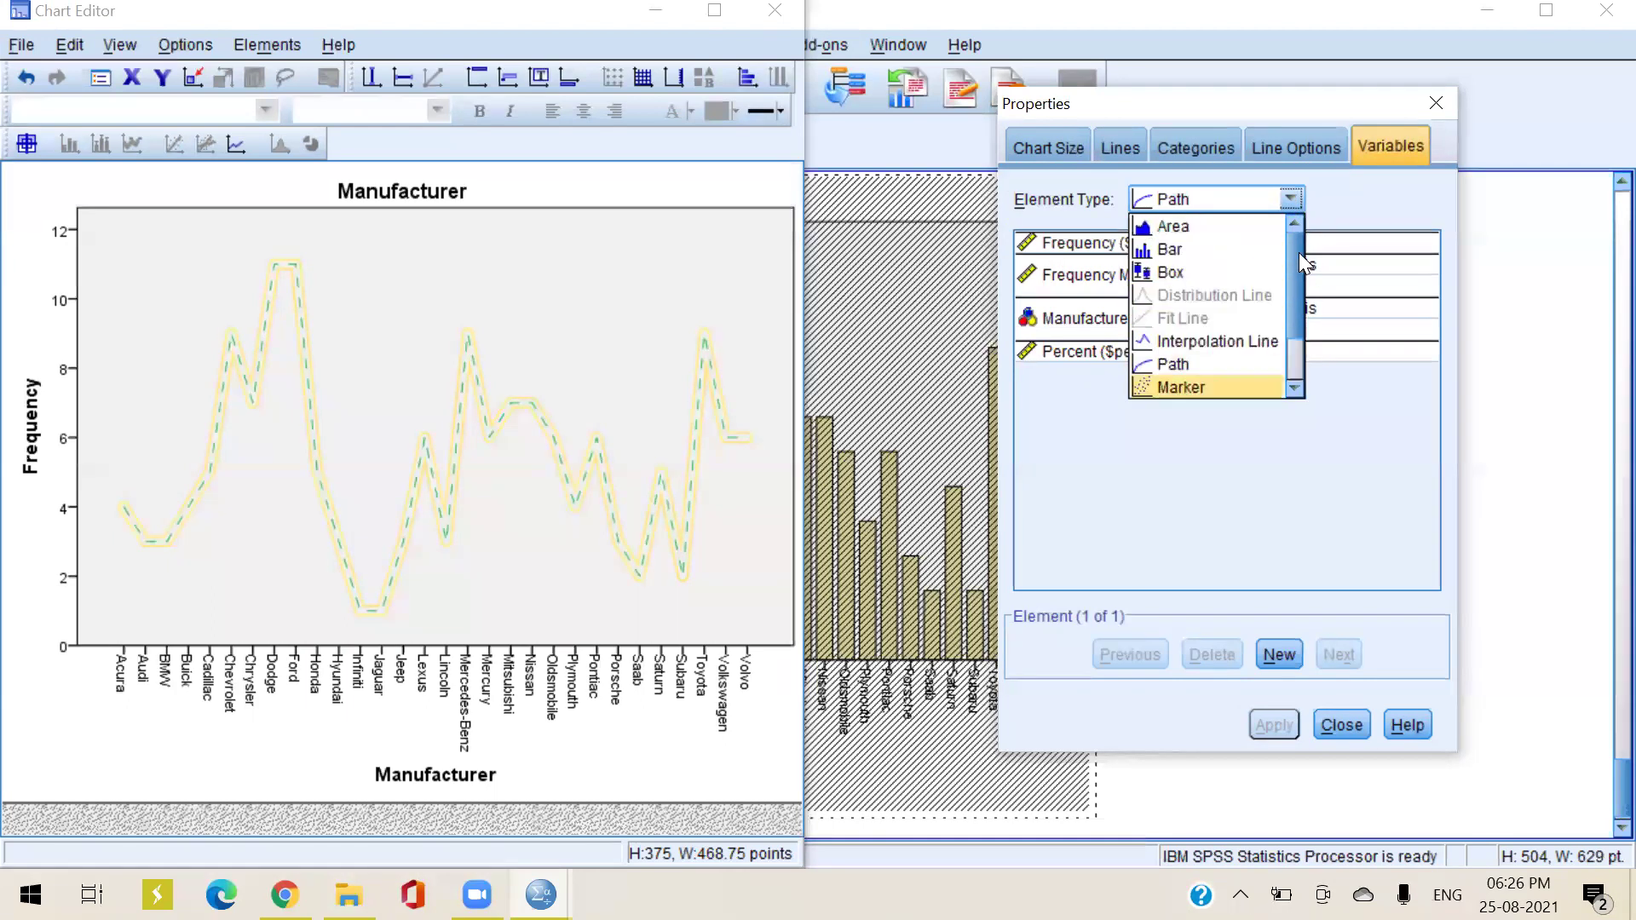
{"action": "left_click", "coordinate": [1172, 248]}
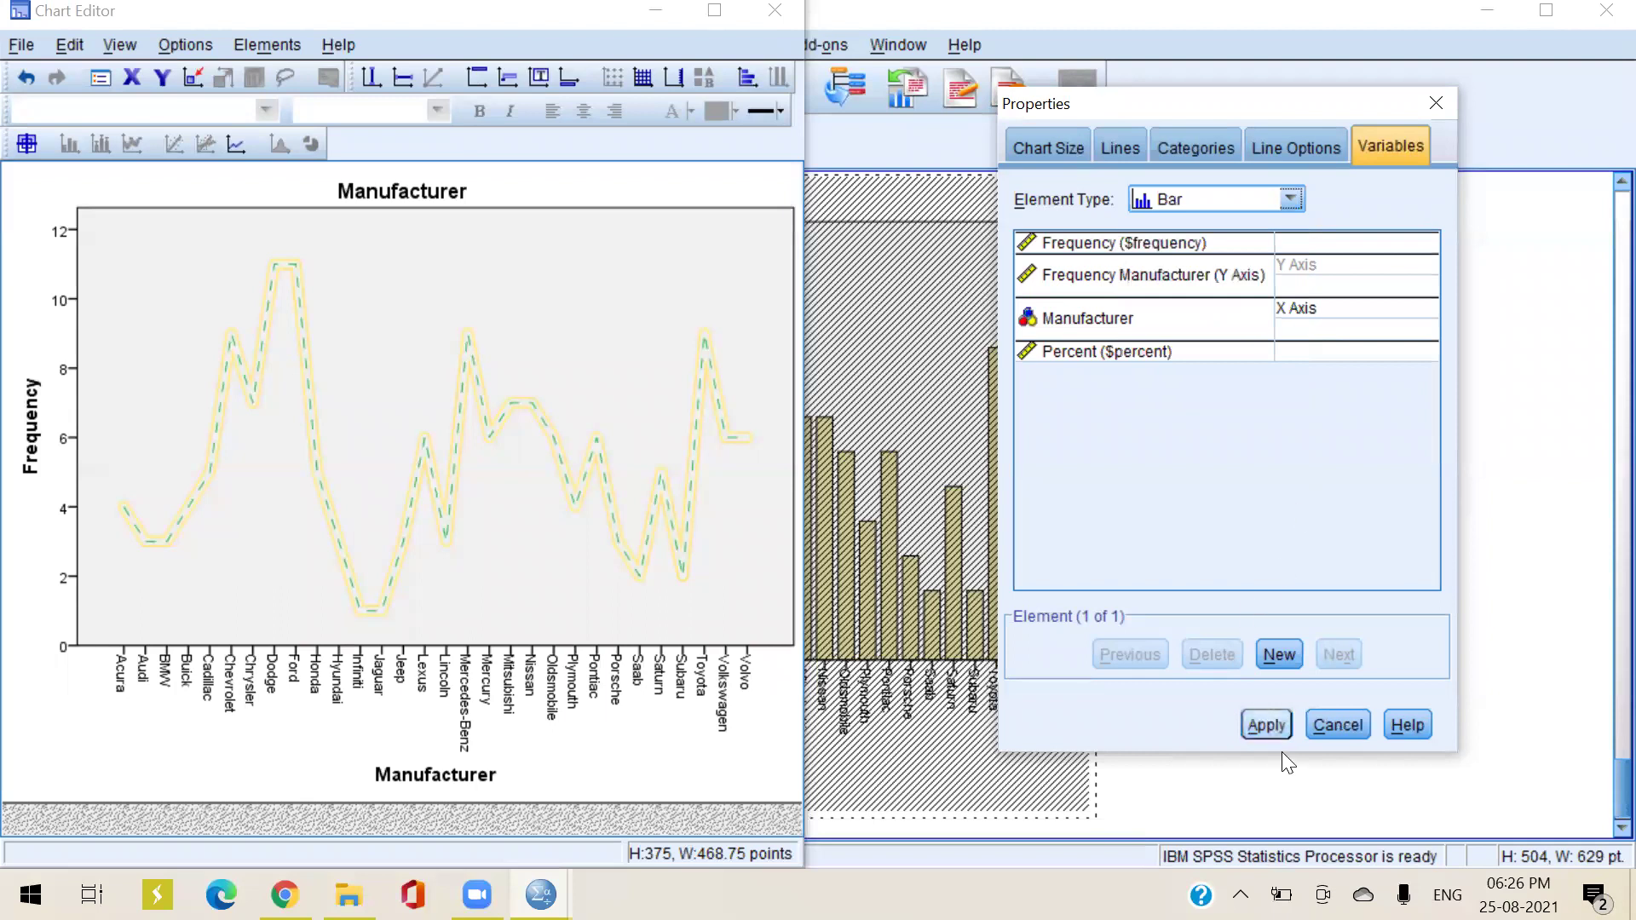
{"action": "left_click", "coordinate": [1267, 728]}
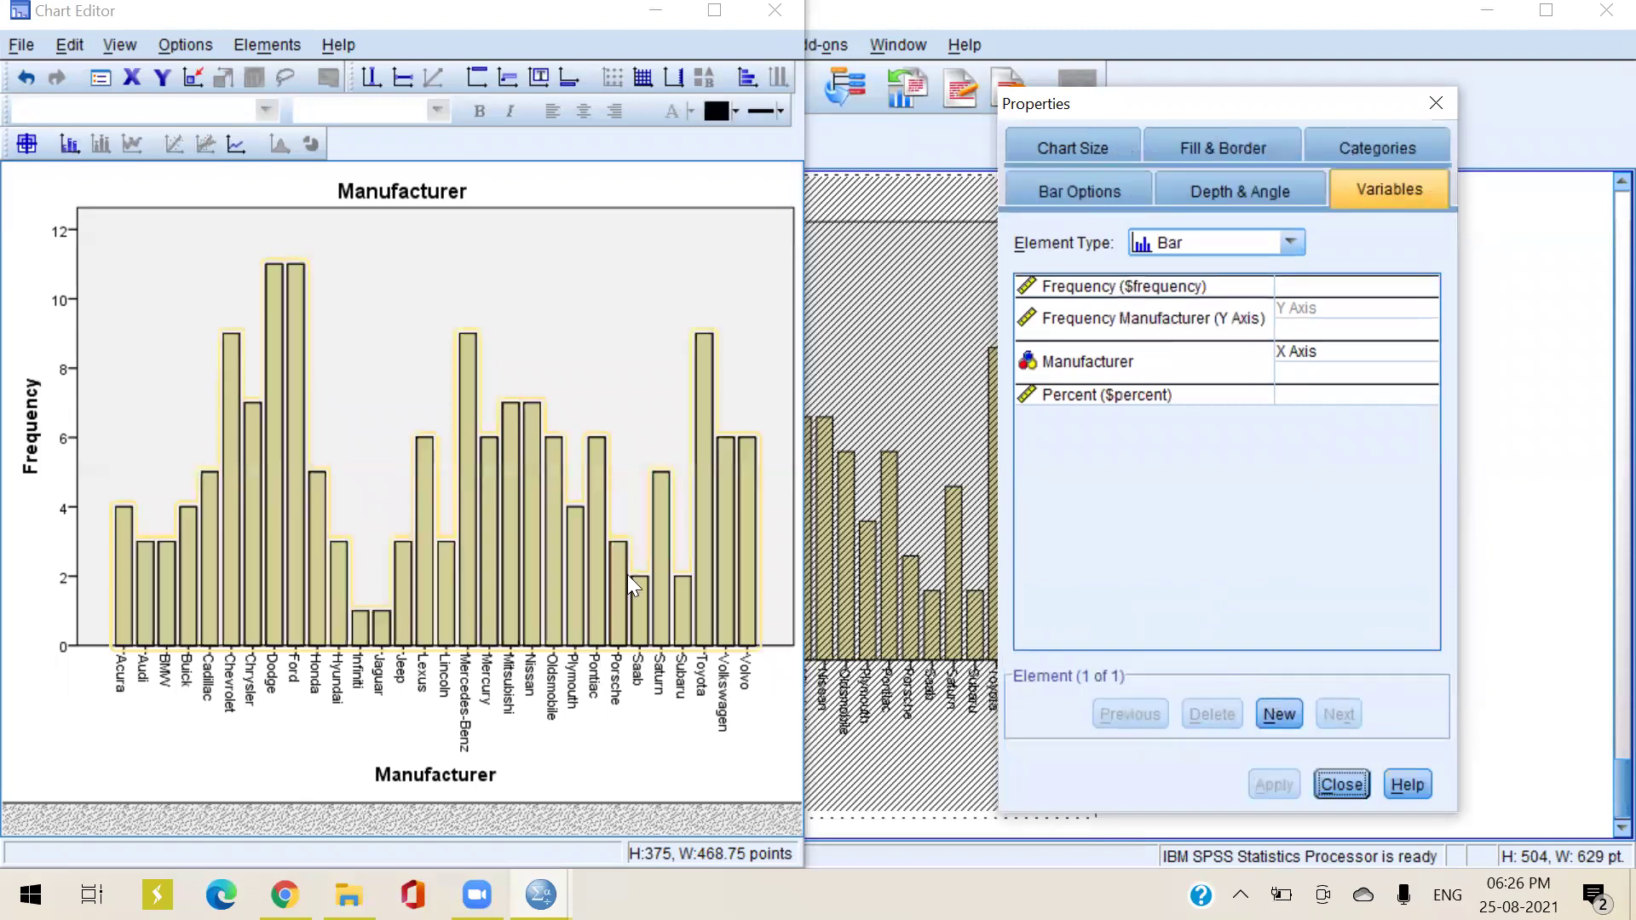
Fill the bars of the Manufacturer chart with blue (93, 97, 255) and close the chart properties
{"action": "left_click", "coordinate": [594, 440]}
{"action": "left_click", "coordinate": [1253, 150]}
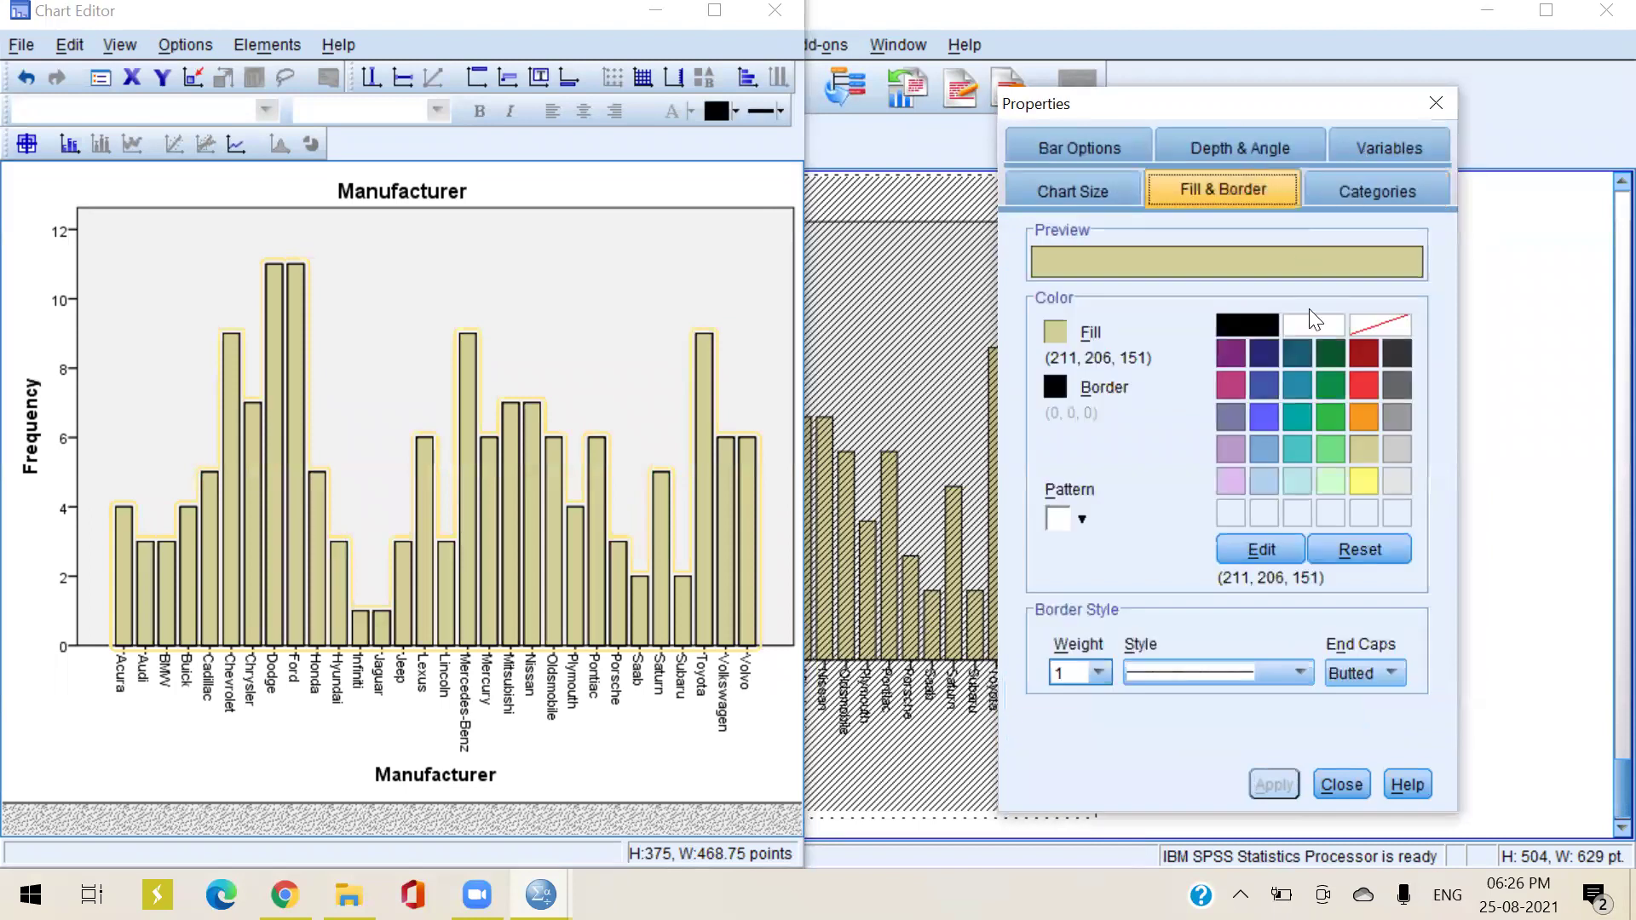
{"action": "left_click", "coordinate": [1263, 416]}
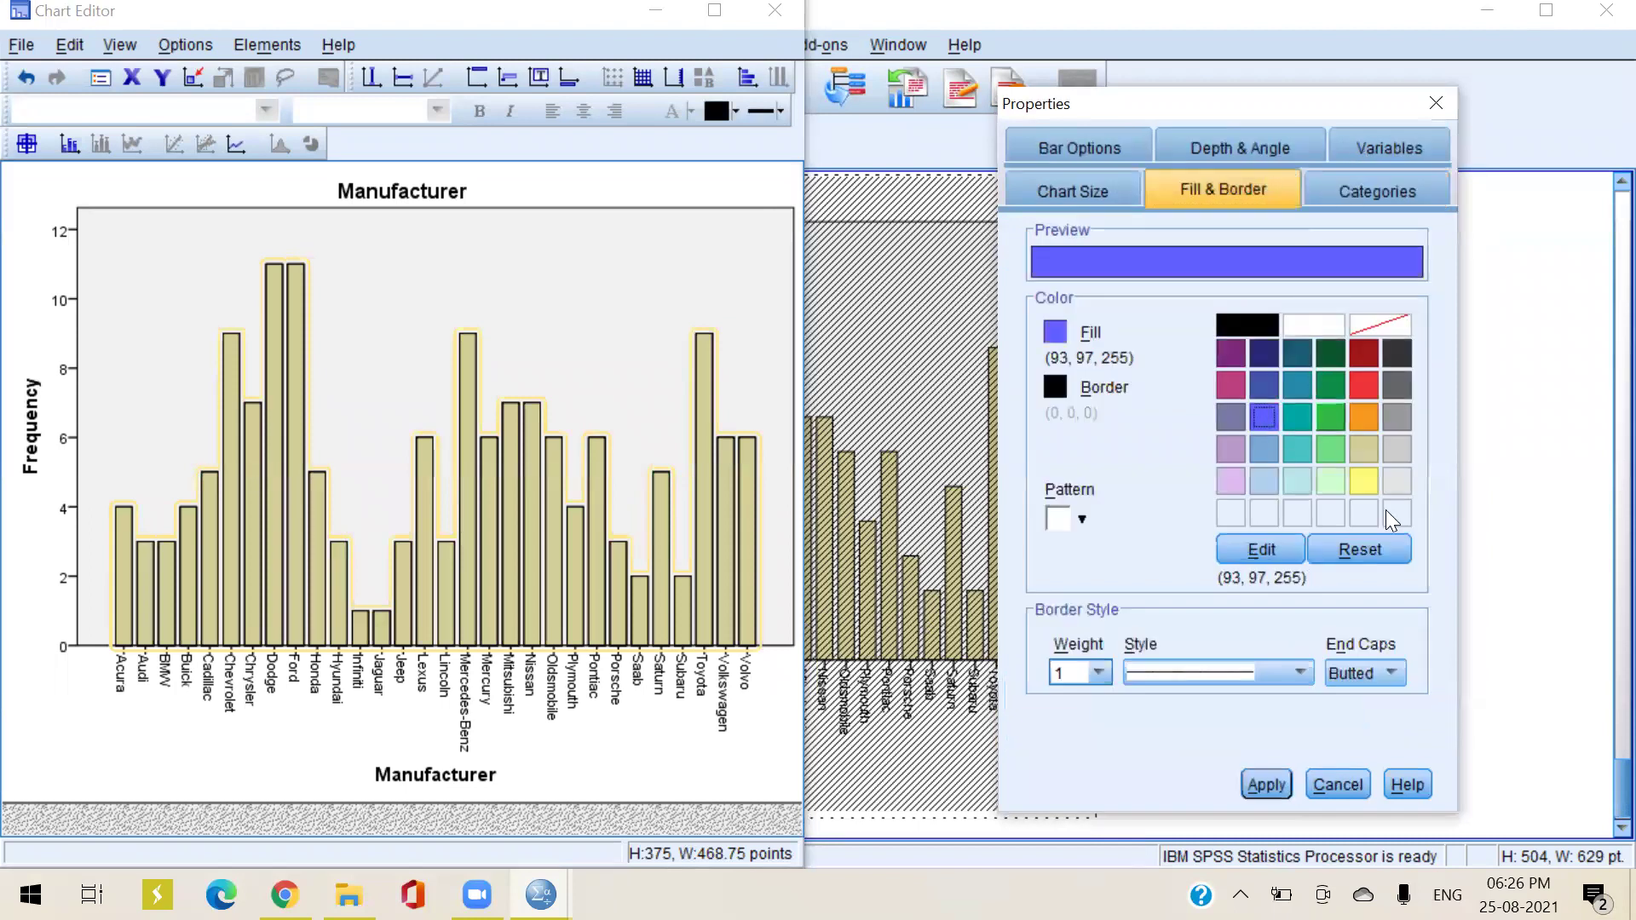
{"action": "left_click", "coordinate": [1274, 785]}
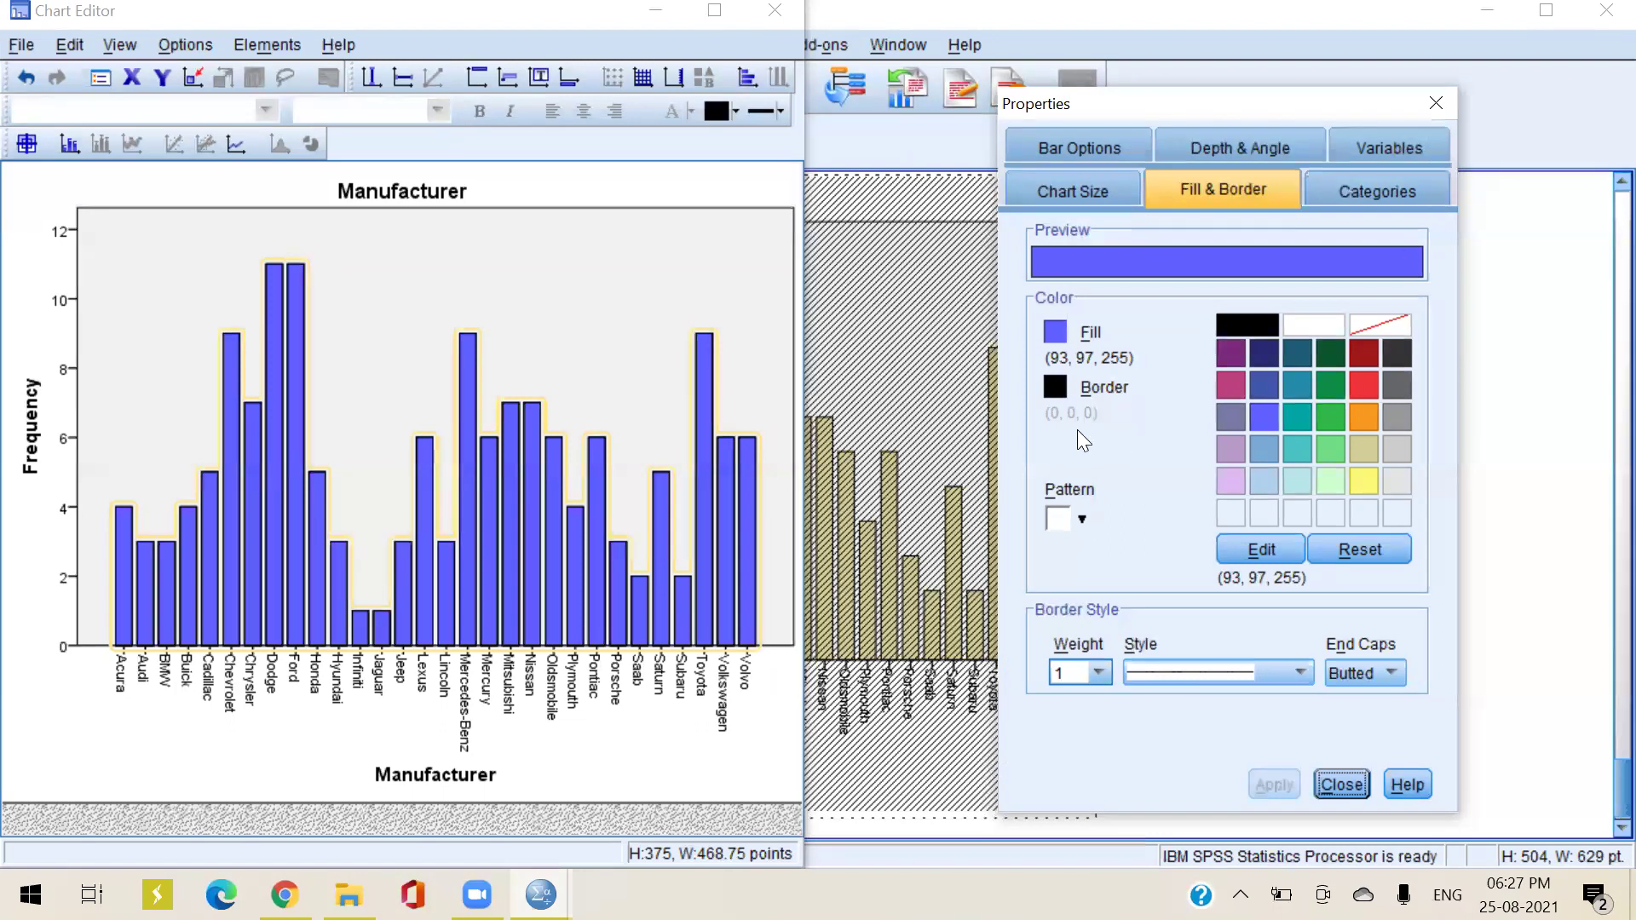
{"action": "left_click", "coordinate": [1173, 334]}
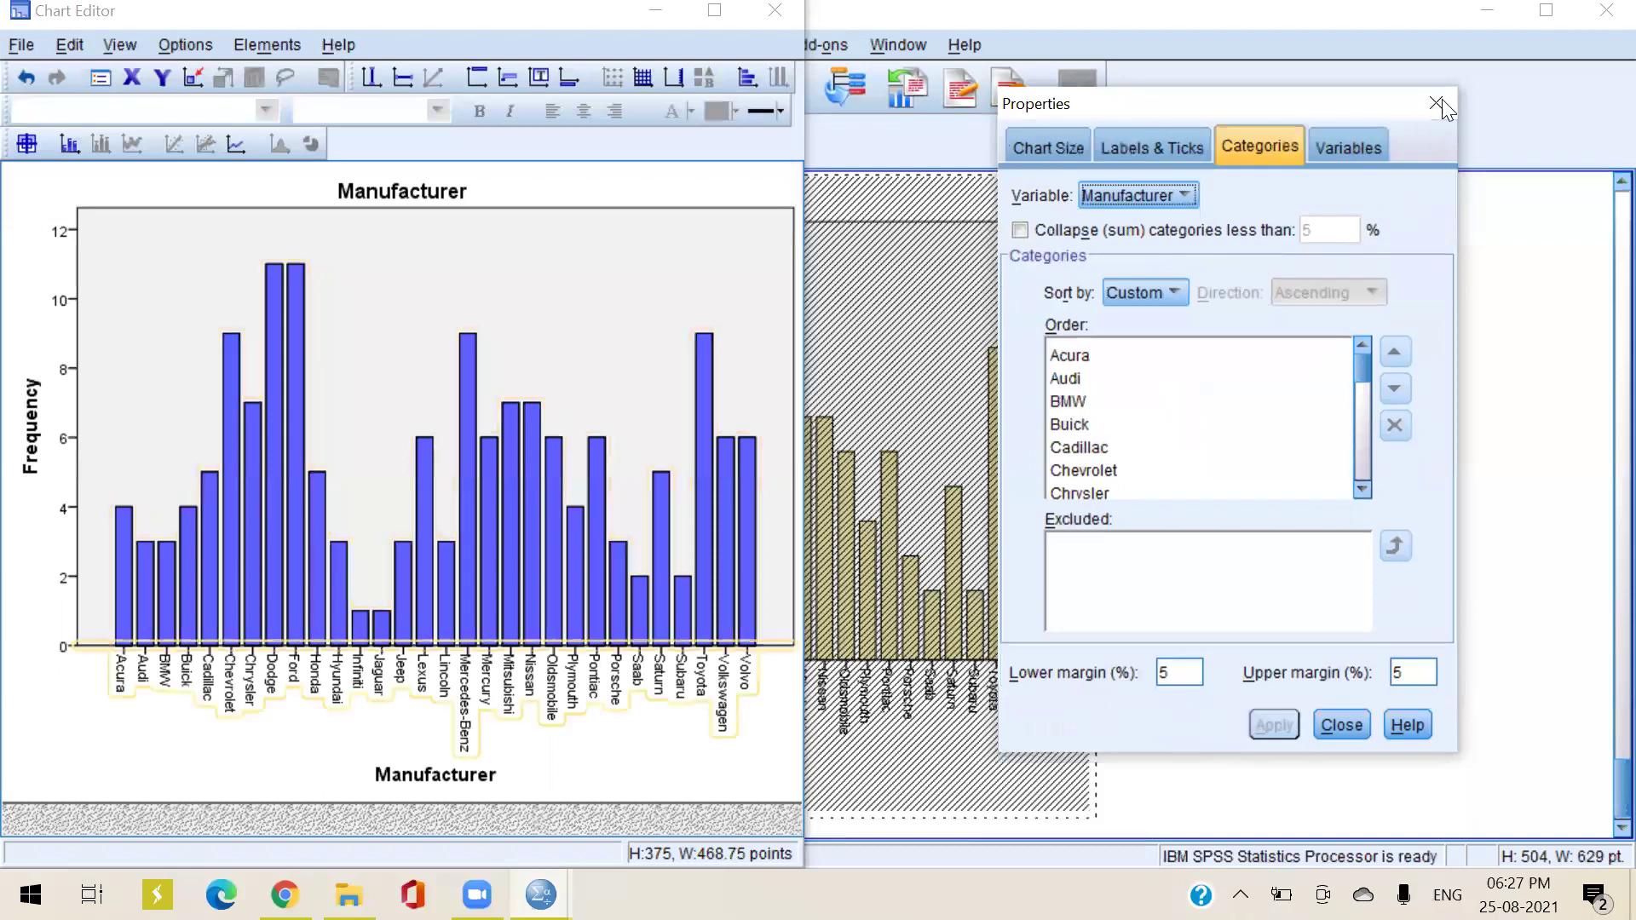
{"action": "left_click", "coordinate": [1441, 105]}
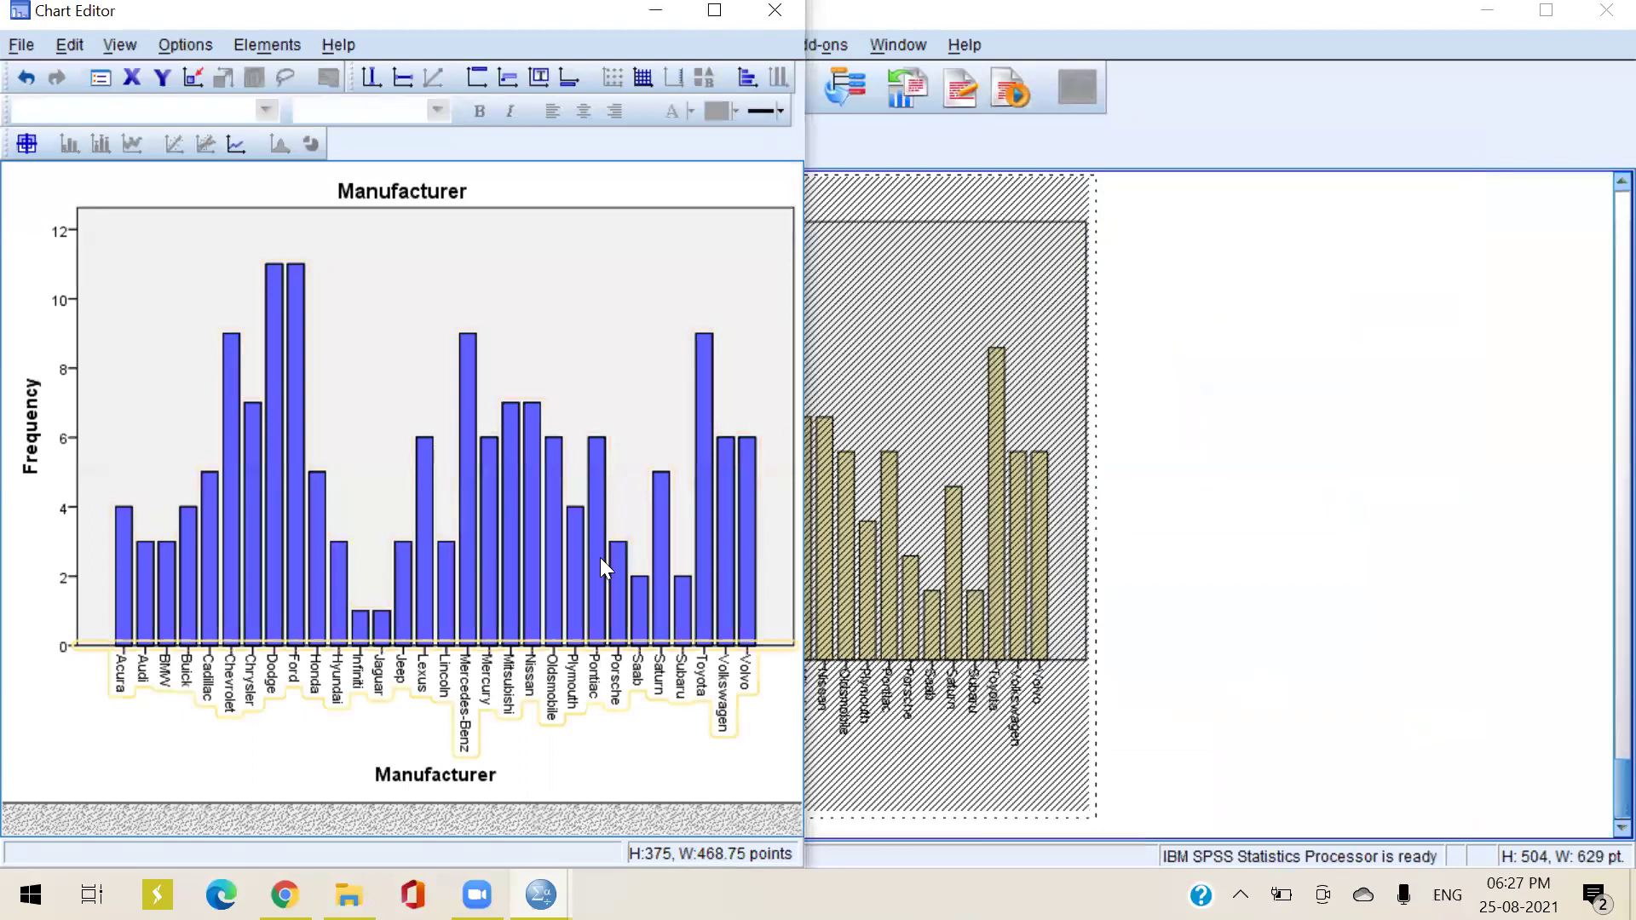
Open the Price in thousands bar chart for editing and fill its plot background with teal (0, 166, 164)
{"action": "left_click", "coordinate": [837, 522]}
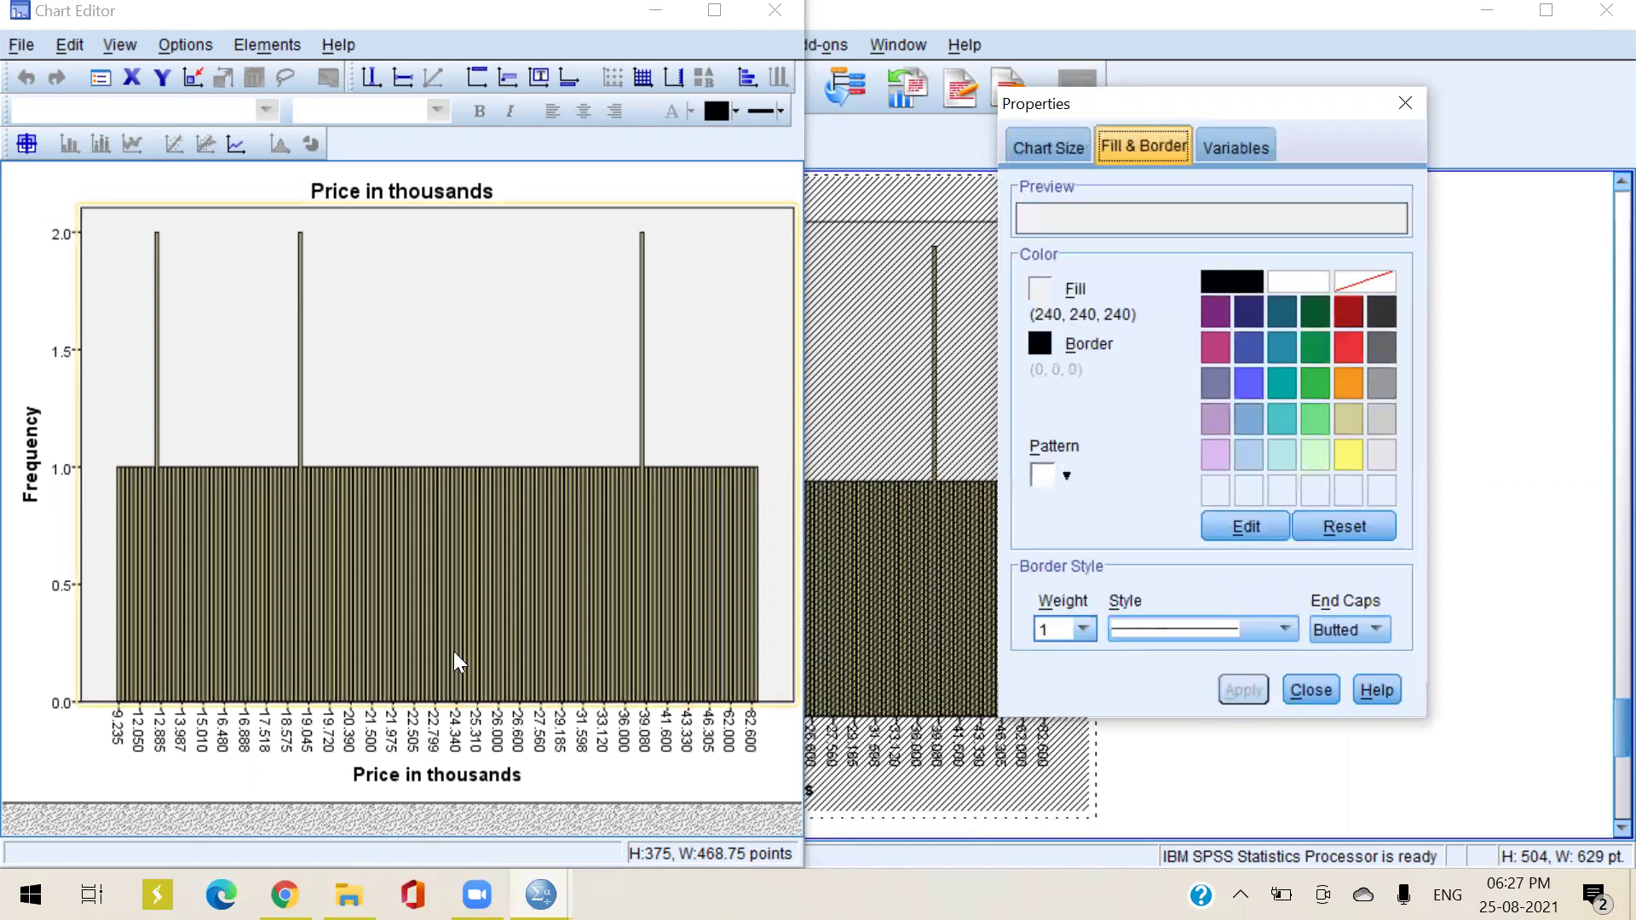
{"action": "left_click", "coordinate": [1283, 382]}
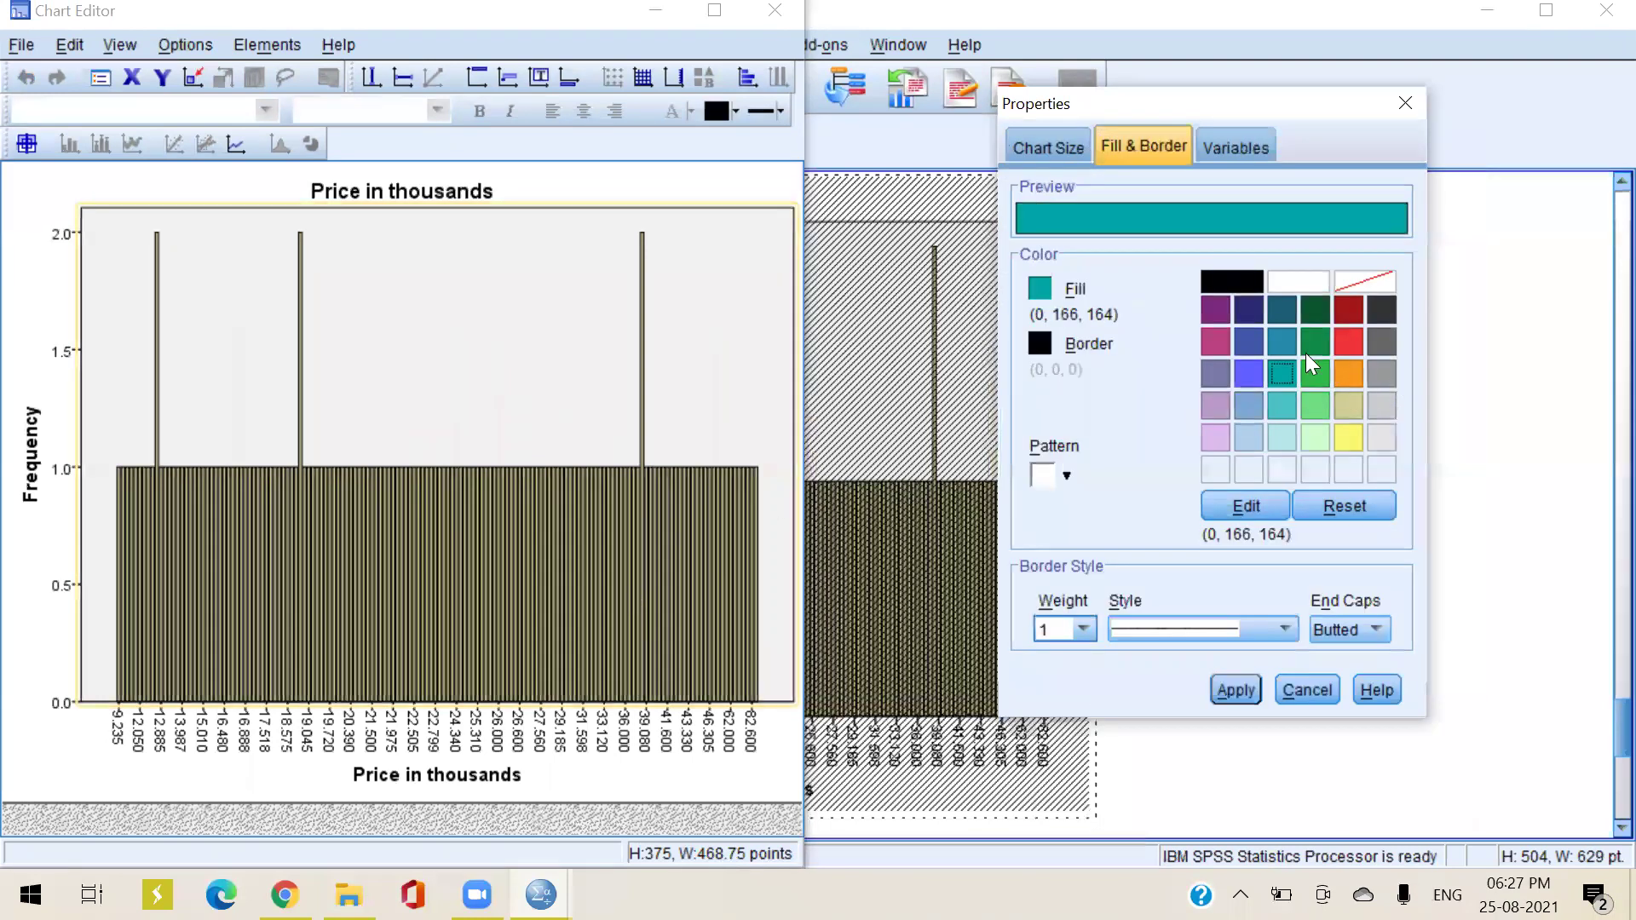
{"action": "left_click", "coordinate": [1236, 689]}
Fill the bars of the Price in thousands chart with yellow (251, 248, 115)
{"action": "left_click", "coordinate": [605, 579]}
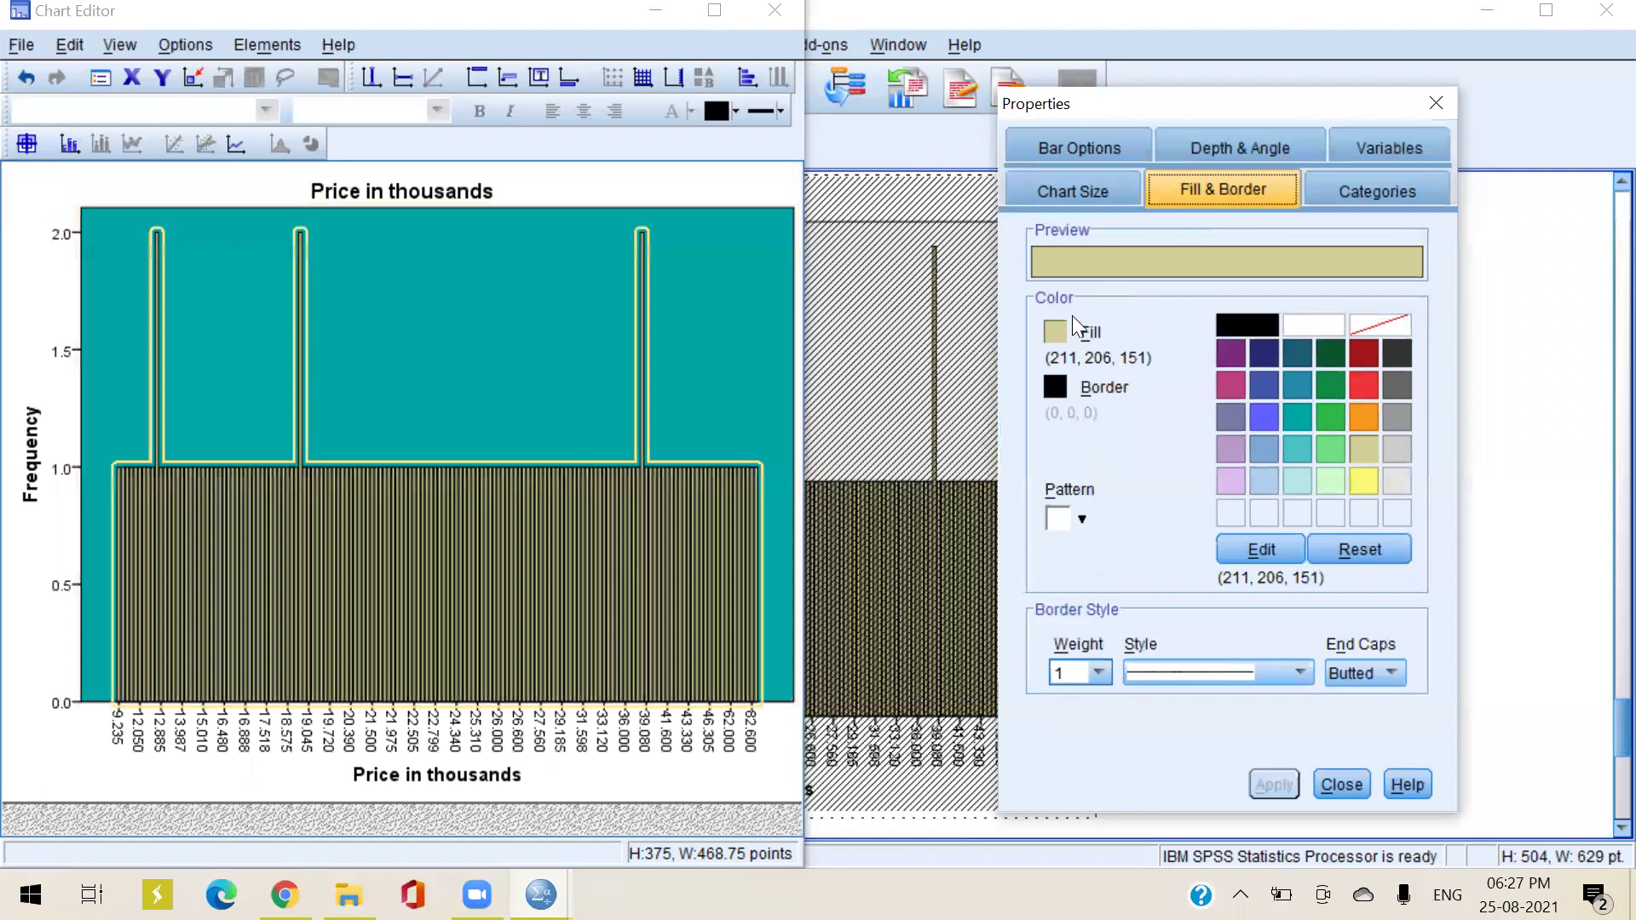
{"action": "left_click", "coordinate": [1355, 479]}
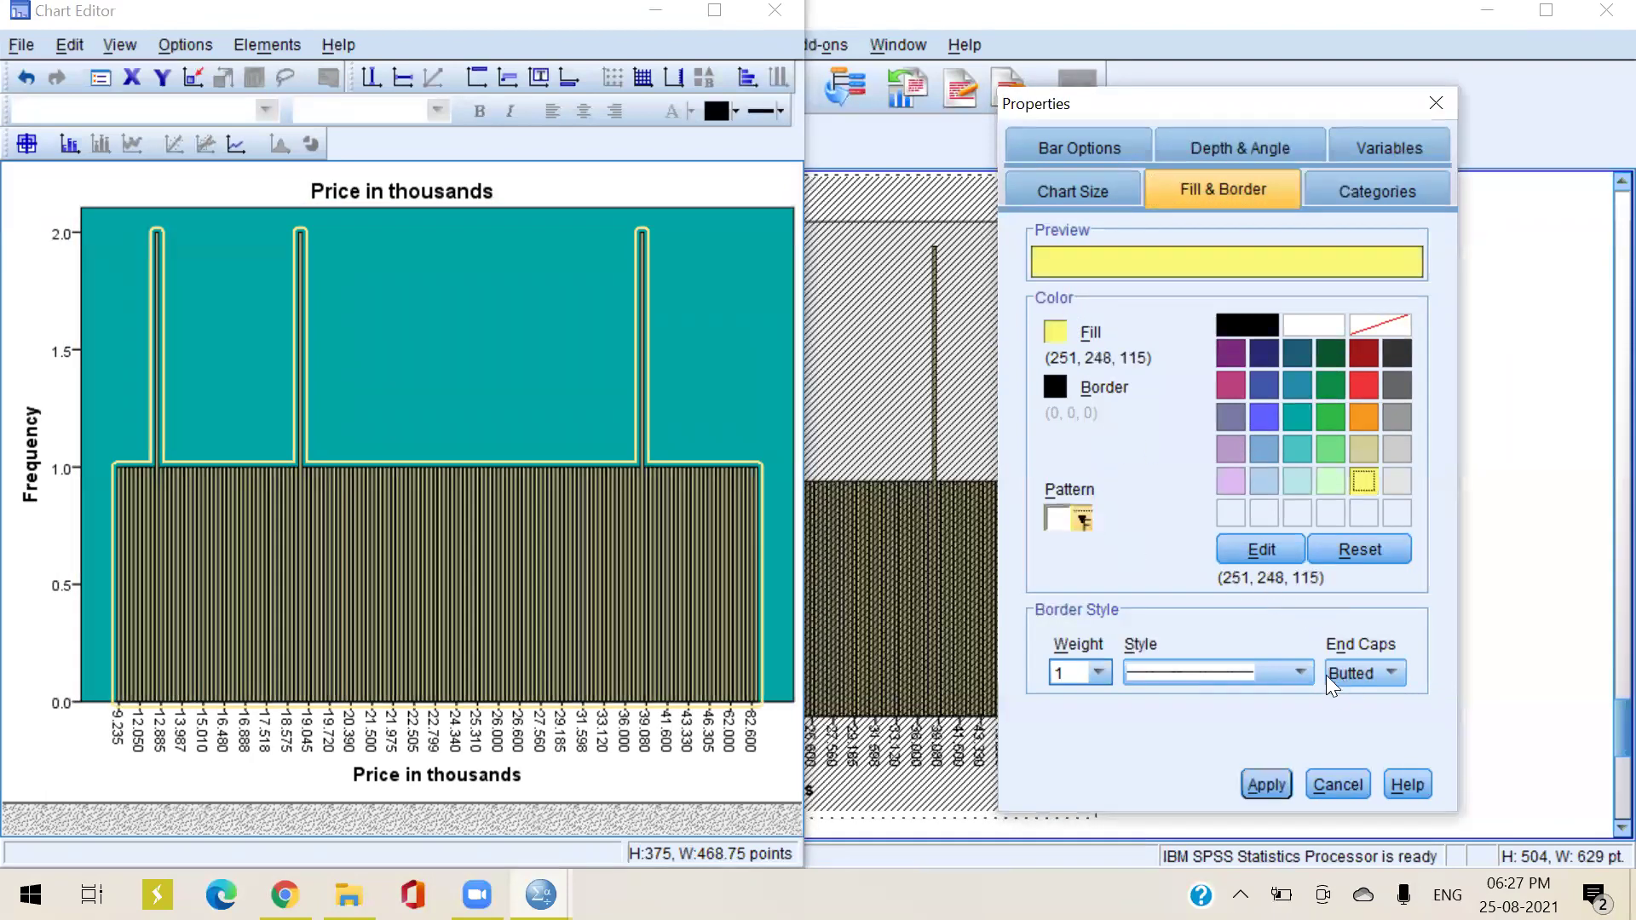
{"action": "left_click", "coordinate": [1267, 785]}
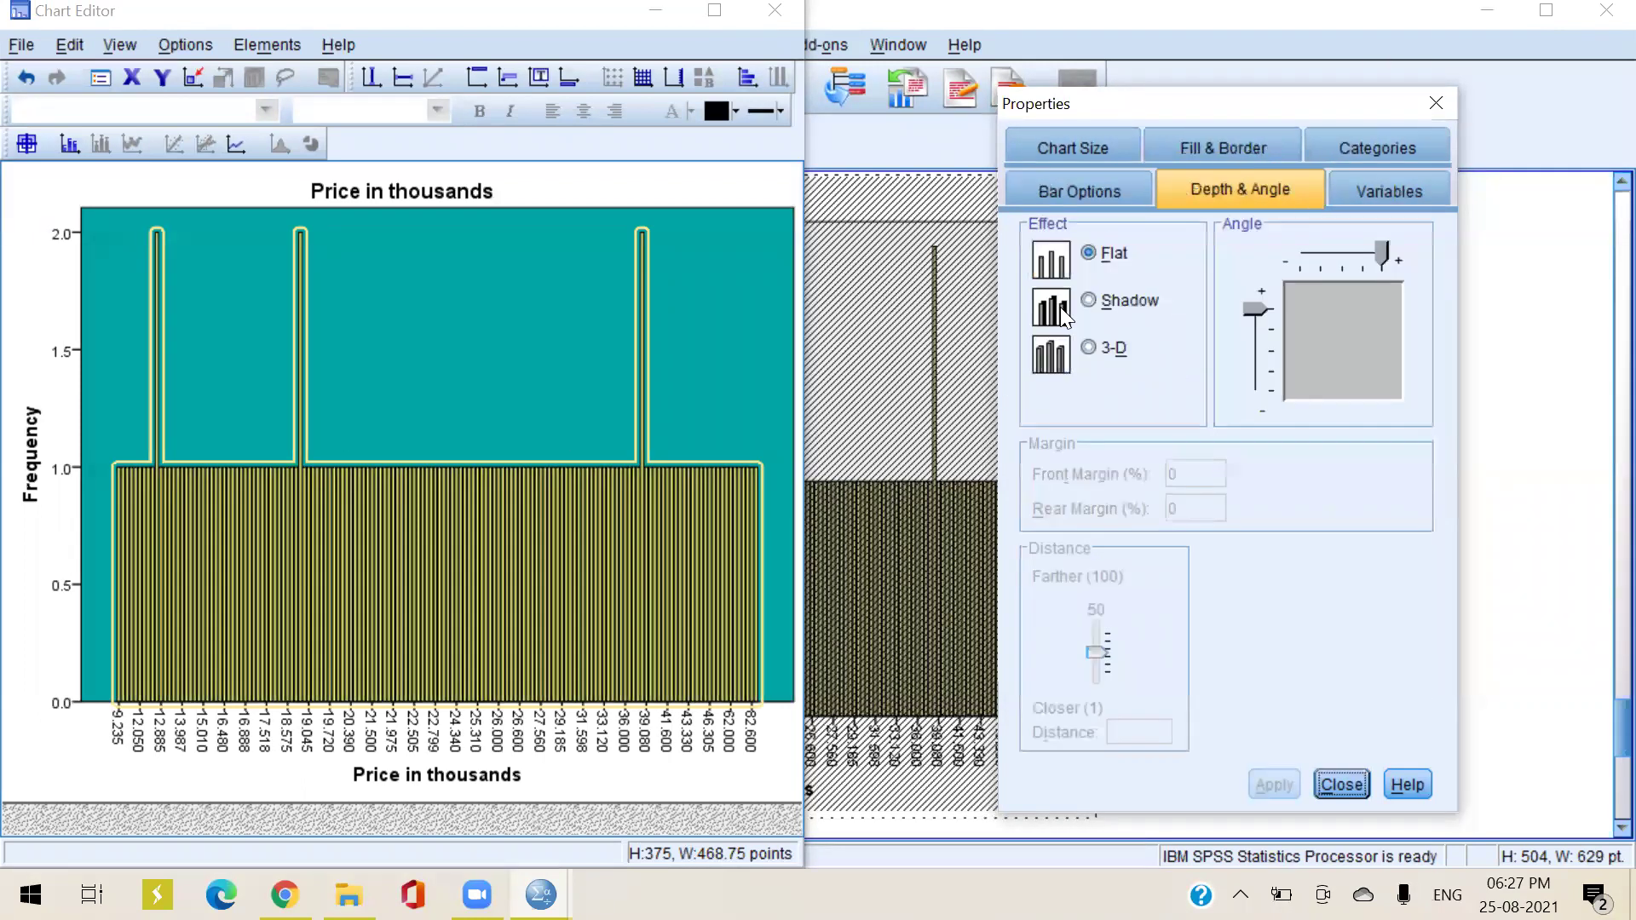
Apply the Shadow effect to the bars of the Price in thousands chart and close the Chart Editor
{"action": "left_click", "coordinate": [1127, 300]}
{"action": "left_click", "coordinate": [1290, 780]}
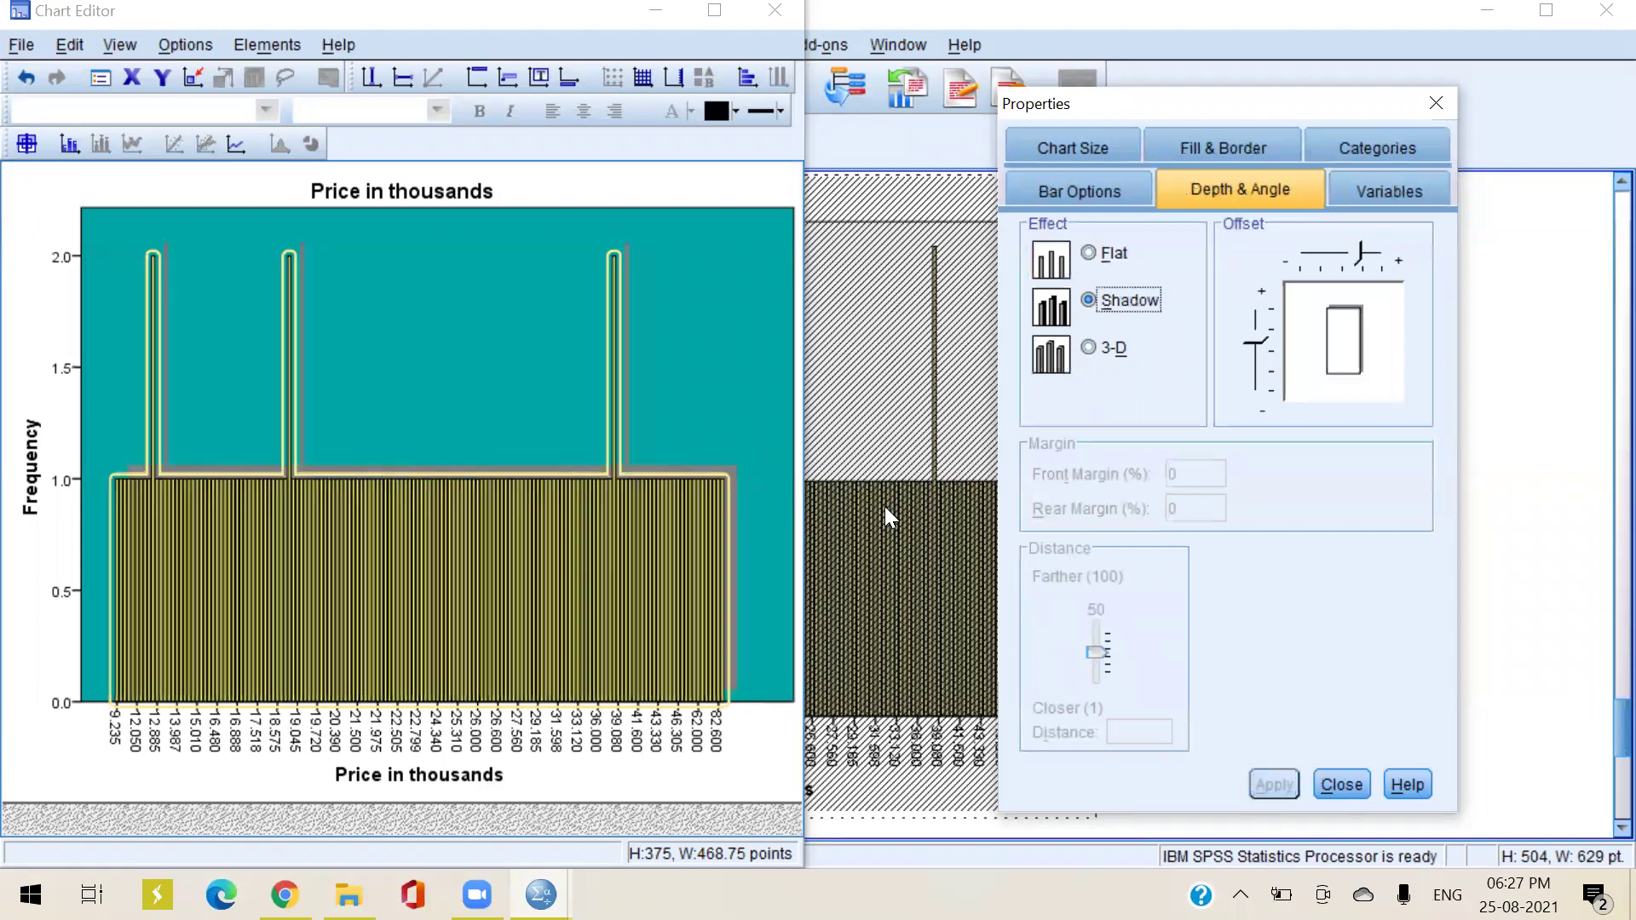
{"action": "left_click", "coordinate": [1091, 347]}
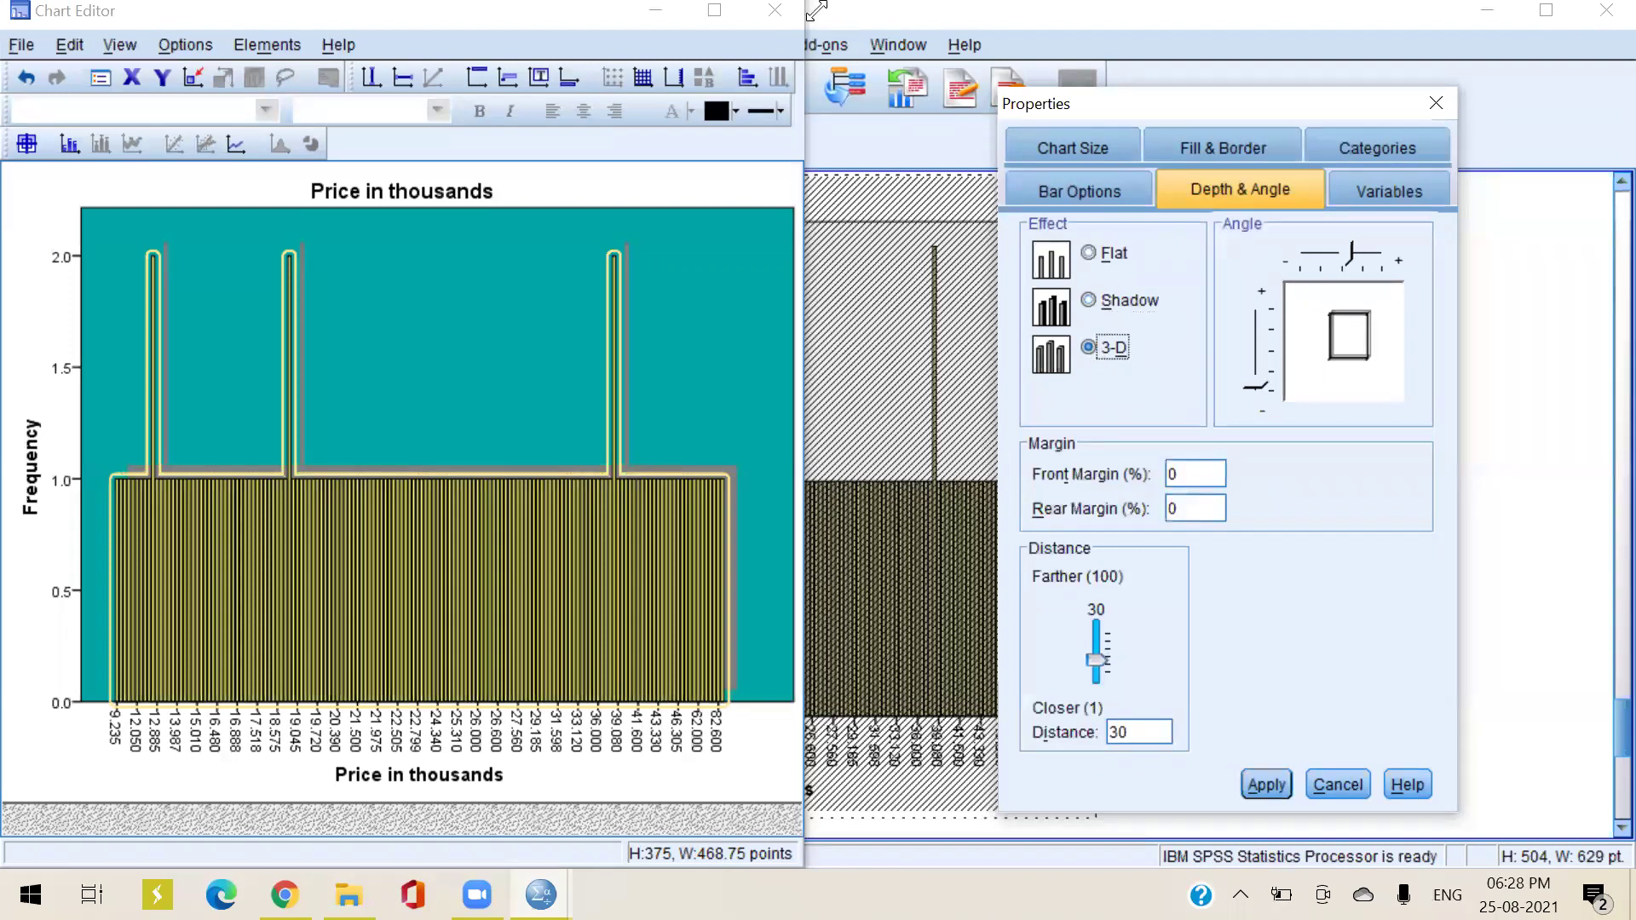
{"action": "left_click", "coordinate": [782, 10]}
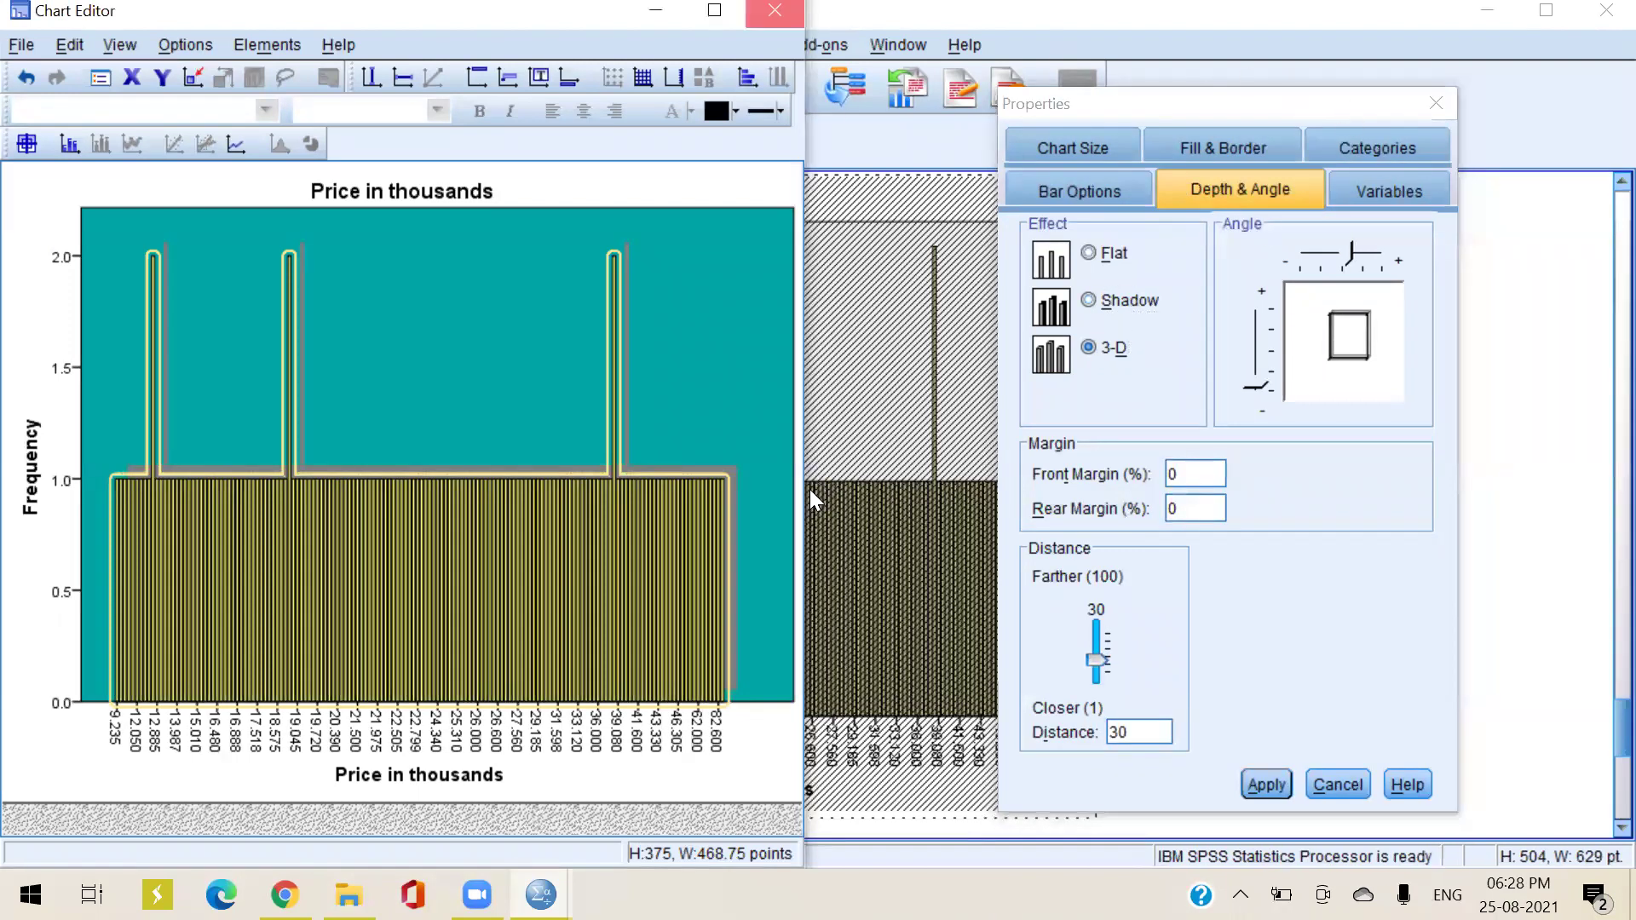
Review the frequency tables and restyled bar charts in the output, and close the output window
{"action": "scroll", "coordinate": [1268, 461], "scroll_direction": "up", "scroll_amount": 5}
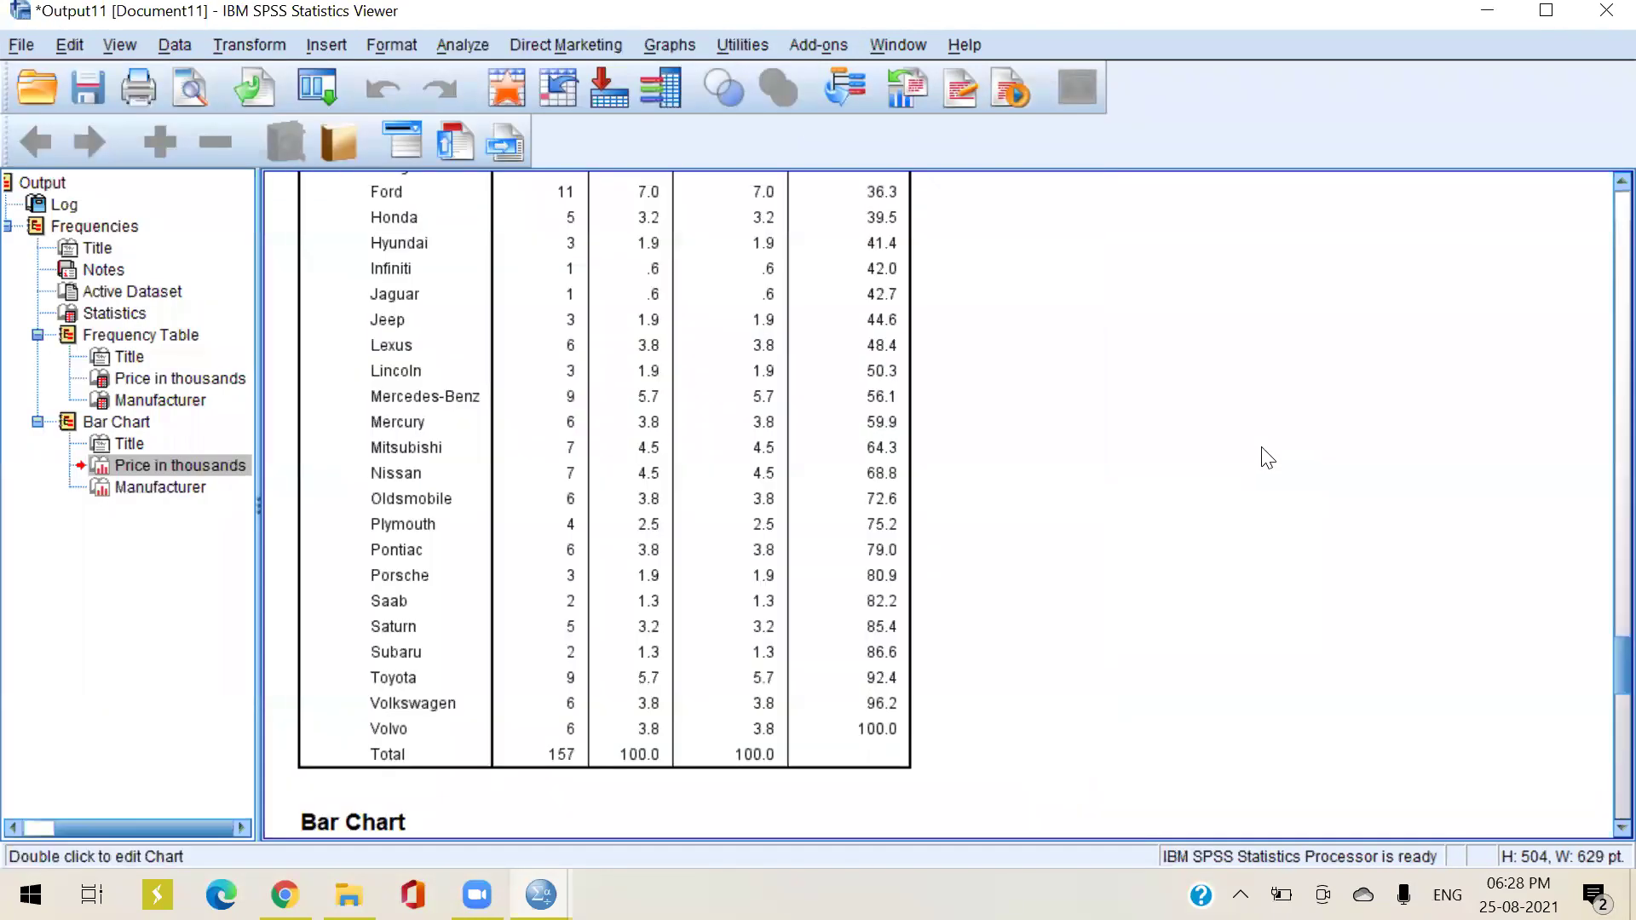
{"action": "scroll", "coordinate": [1268, 461], "scroll_direction": "down", "scroll_amount": 10}
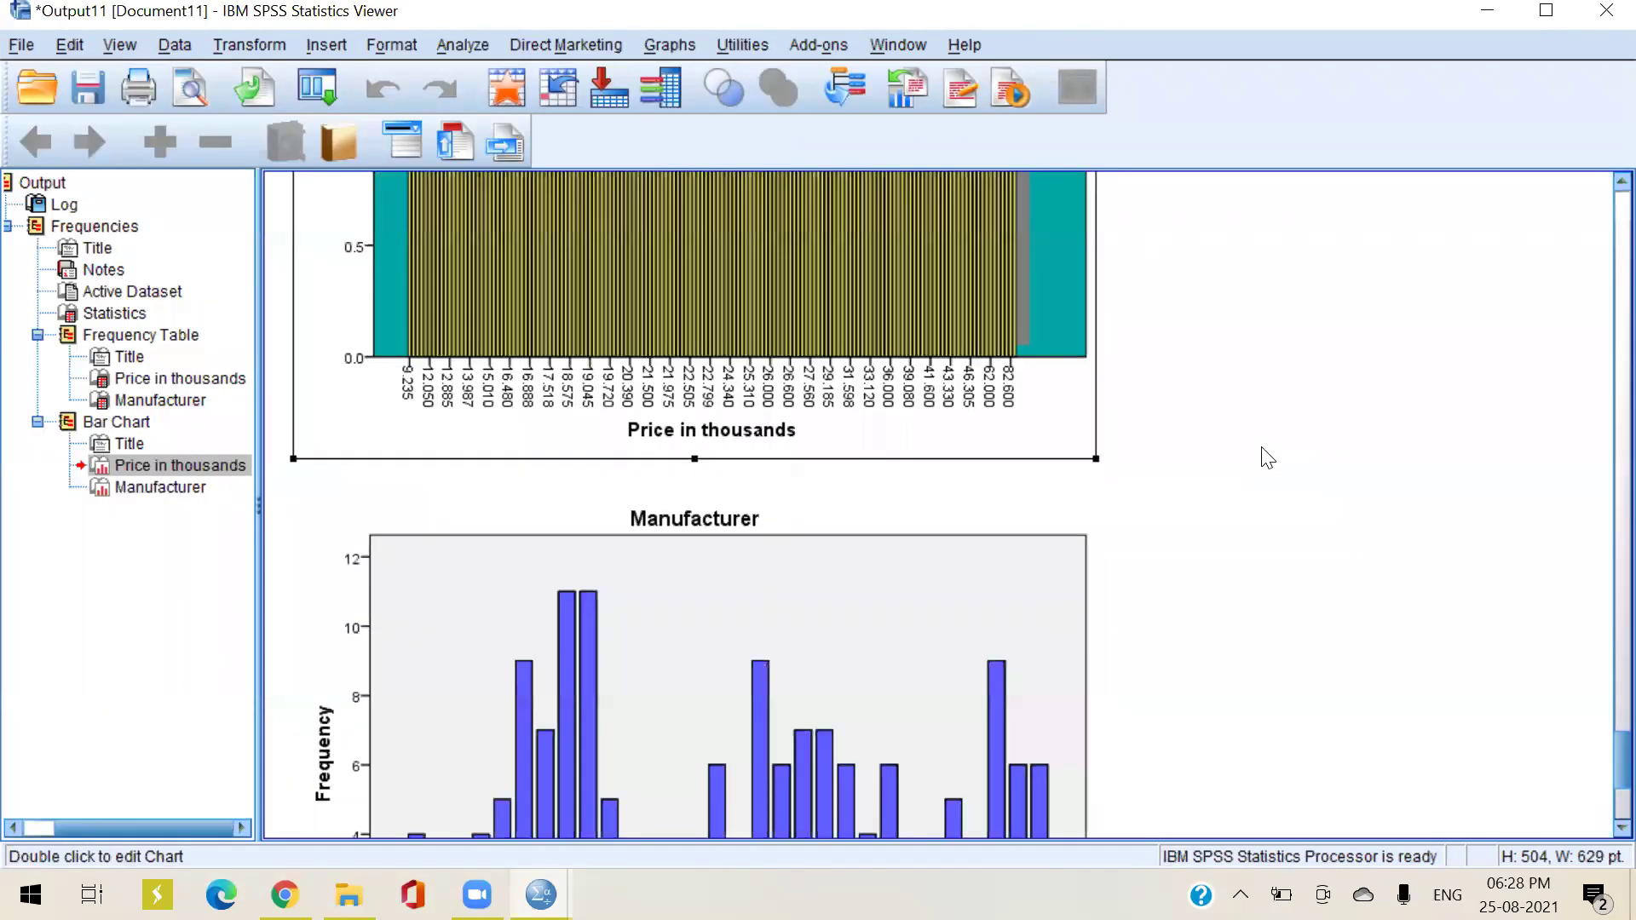
{"action": "scroll", "coordinate": [1268, 461], "scroll_direction": "up", "scroll_amount": 5}
{"action": "scroll", "coordinate": [1268, 461], "scroll_direction": "up", "scroll_amount": 10}
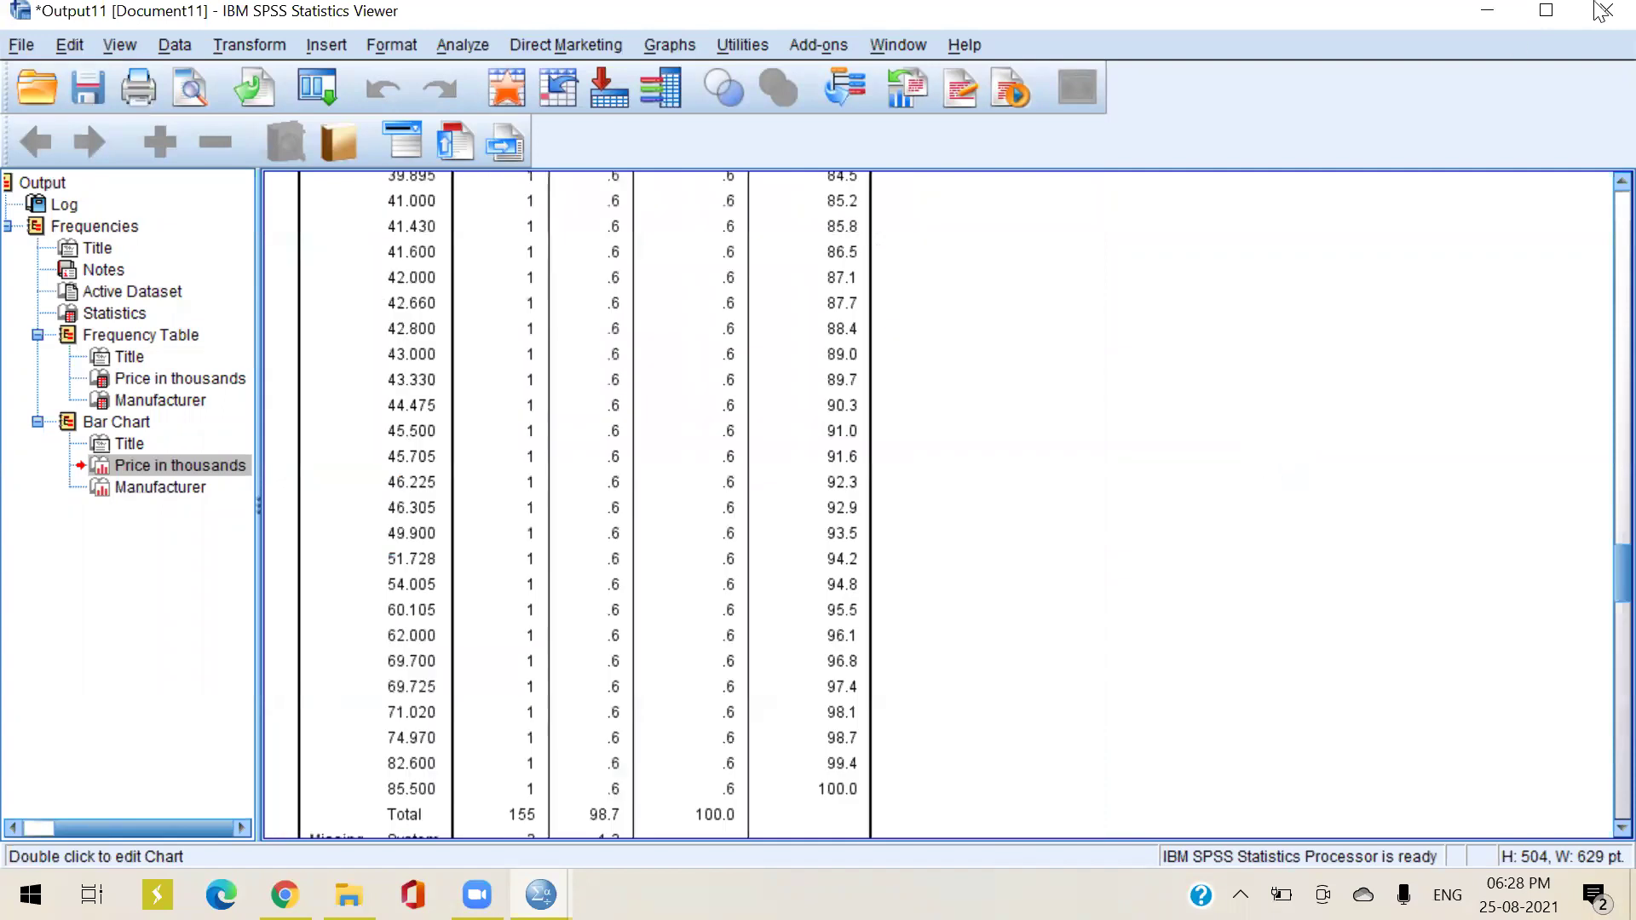
{"action": "left_click", "coordinate": [1603, 10]}
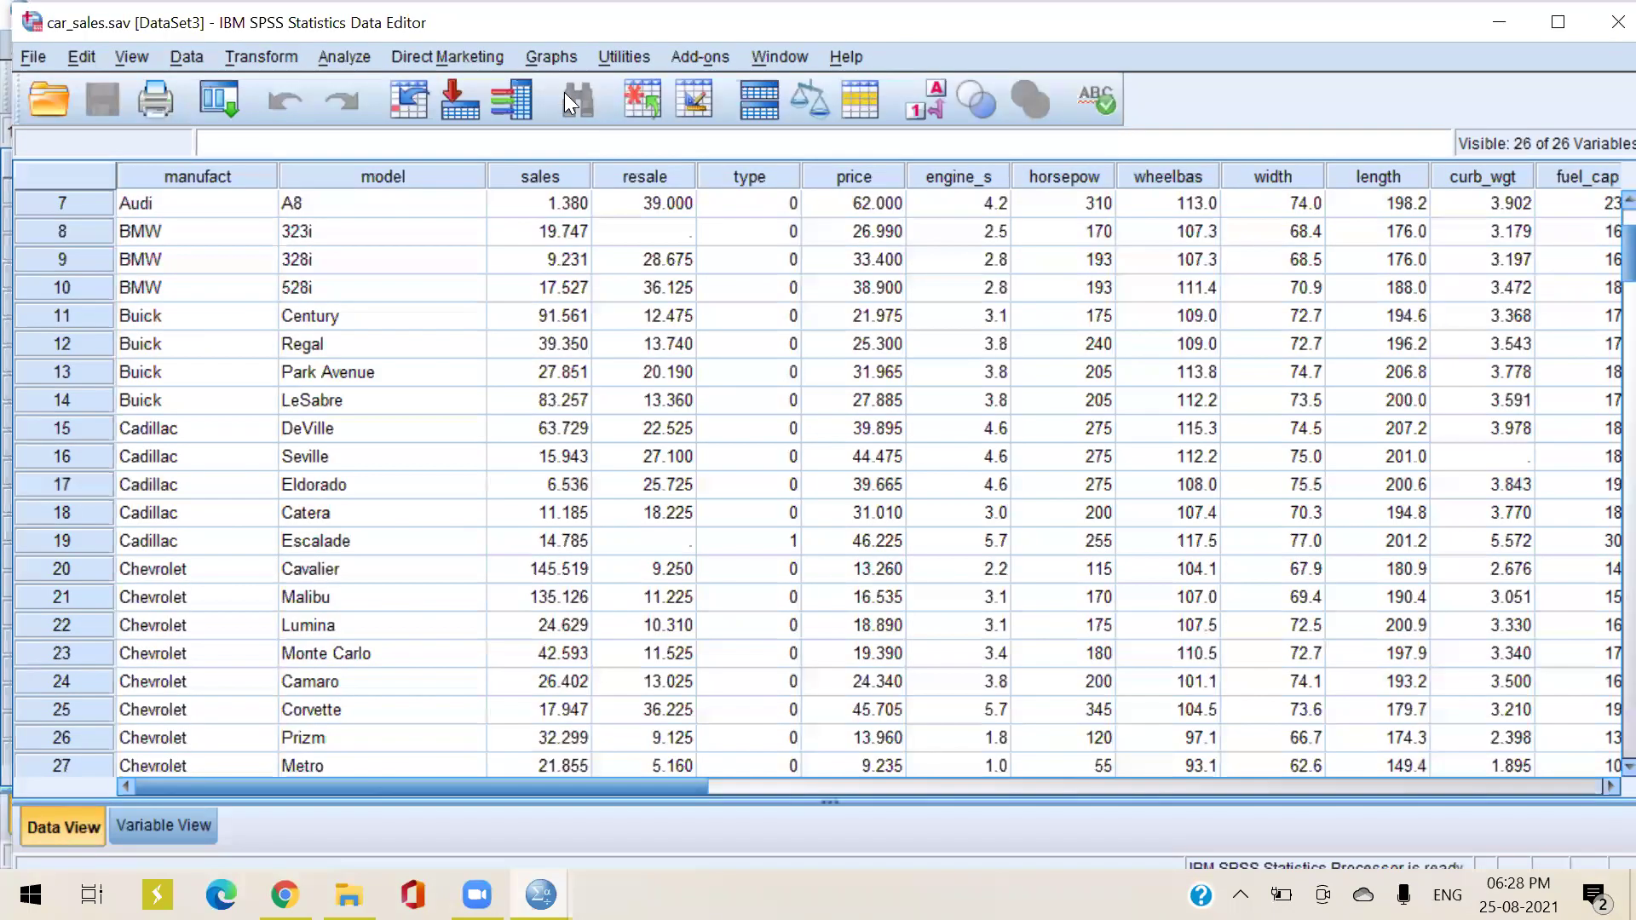
Start a new chart in the Chart Builder from the Stacked Bar gallery type
{"action": "key", "text": "alt+g"}
{"action": "key", "text": "Return"}
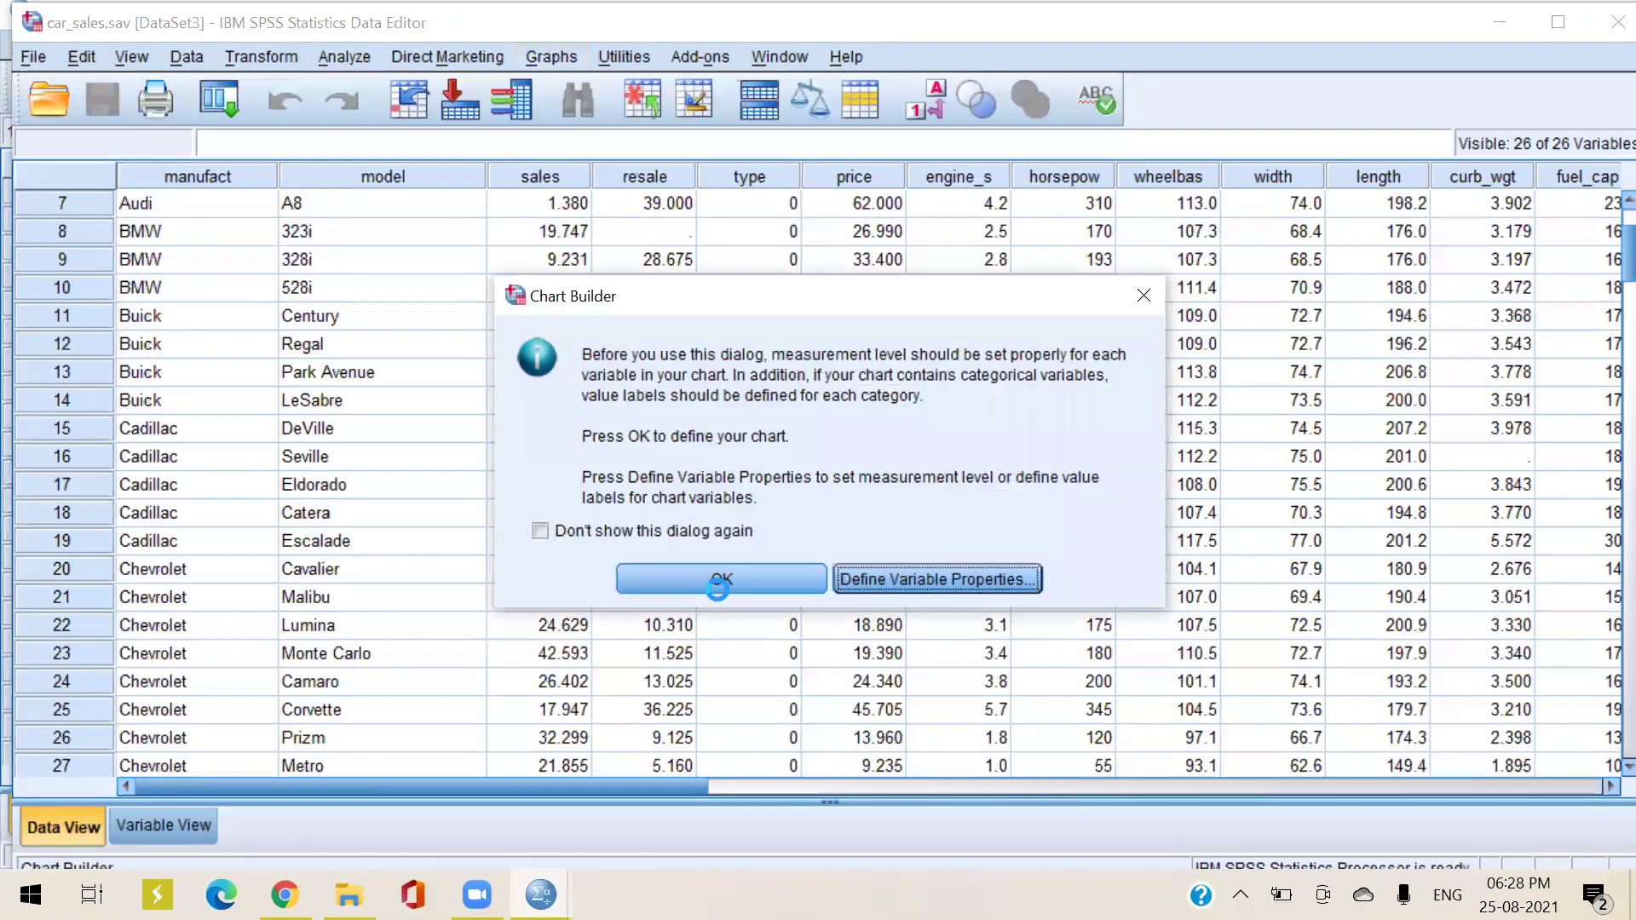
{"action": "left_click", "coordinate": [718, 591]}
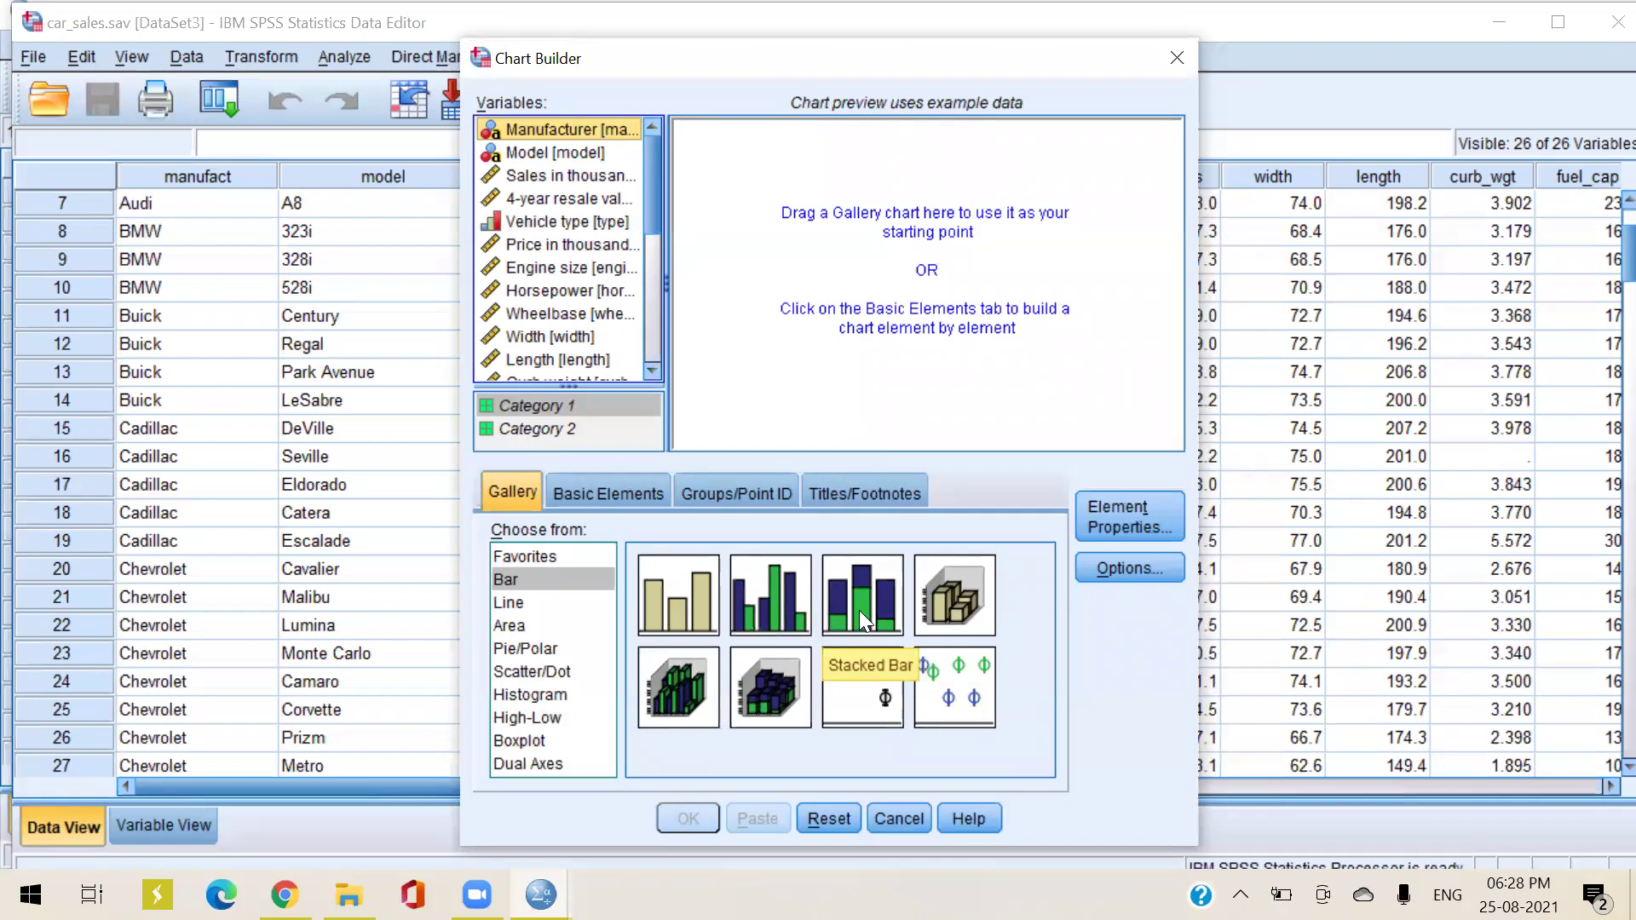
{"action": "left_click_drag", "start_coordinate": [863, 607], "coordinate": [829, 294]}
Assign Manufacturer to the x-axis, Model to the stack color and 4-year resale value to the y-axis, and generate the chart
{"action": "left_click_drag", "start_coordinate": [540, 128], "coordinate": [901, 422]}
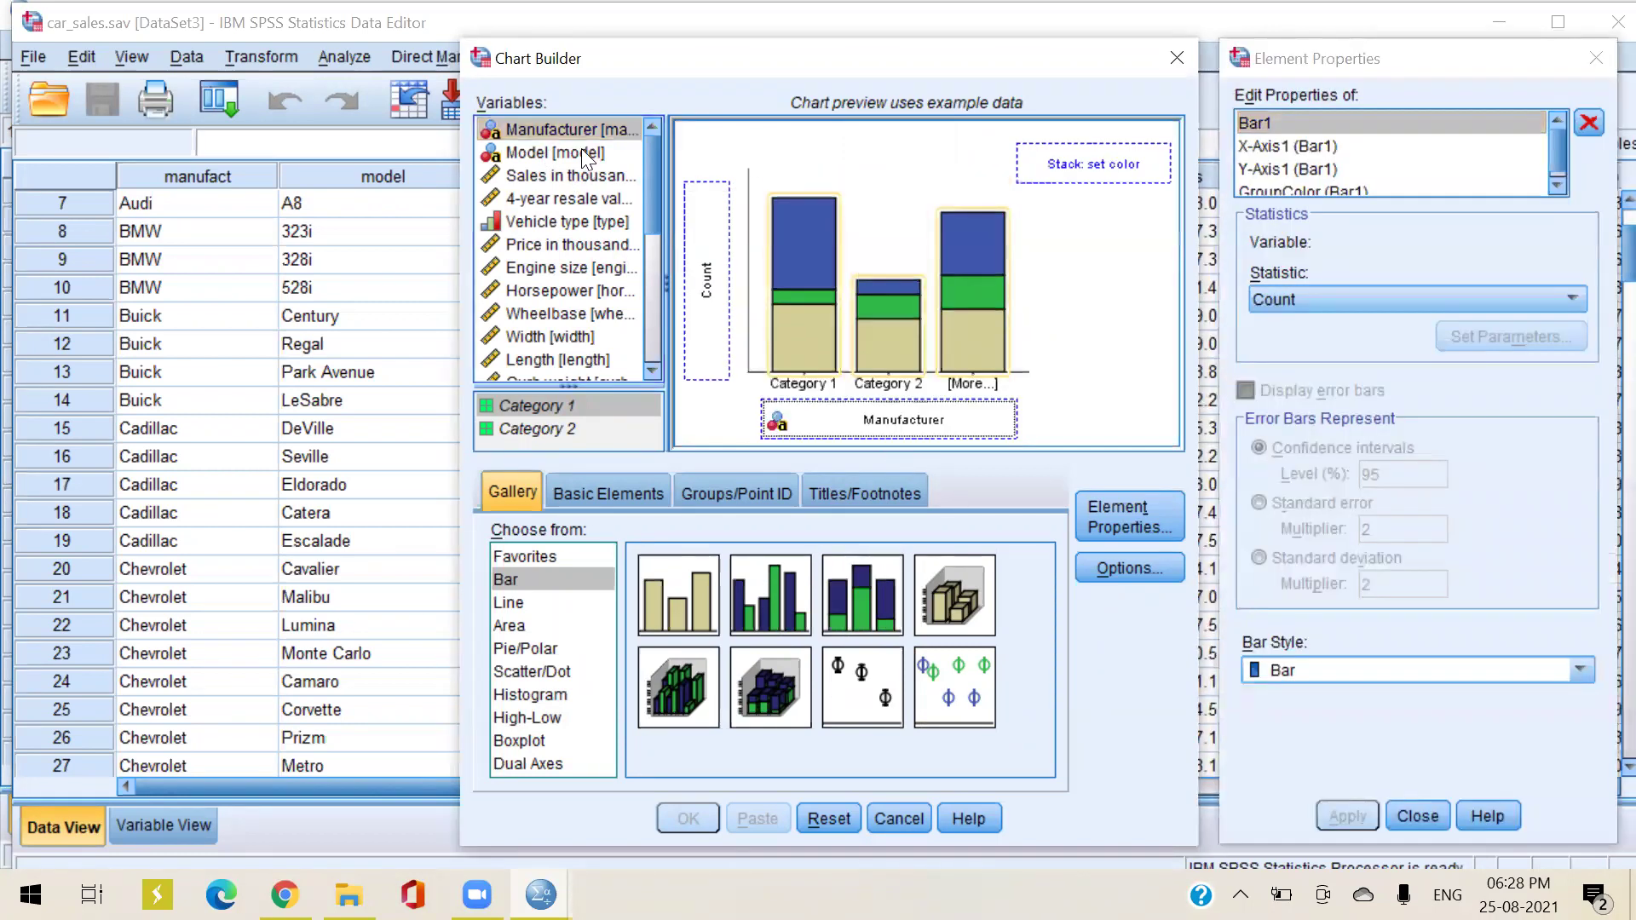
{"action": "left_click_drag", "start_coordinate": [571, 152], "coordinate": [1054, 175]}
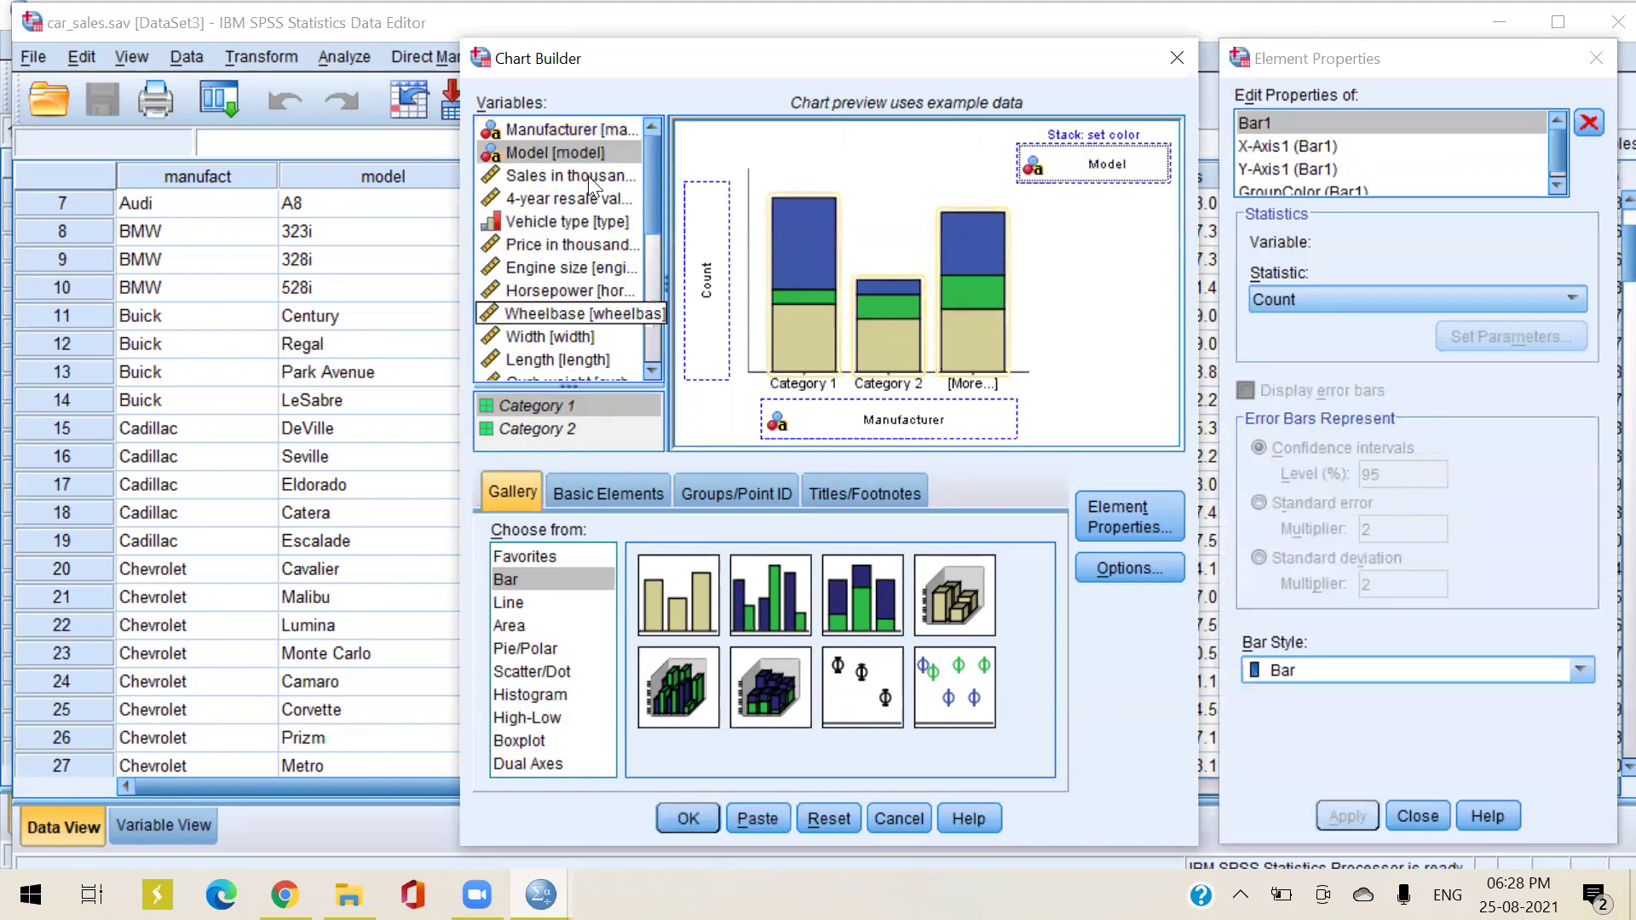
{"action": "left_click_drag", "start_coordinate": [563, 203], "coordinate": [699, 275]}
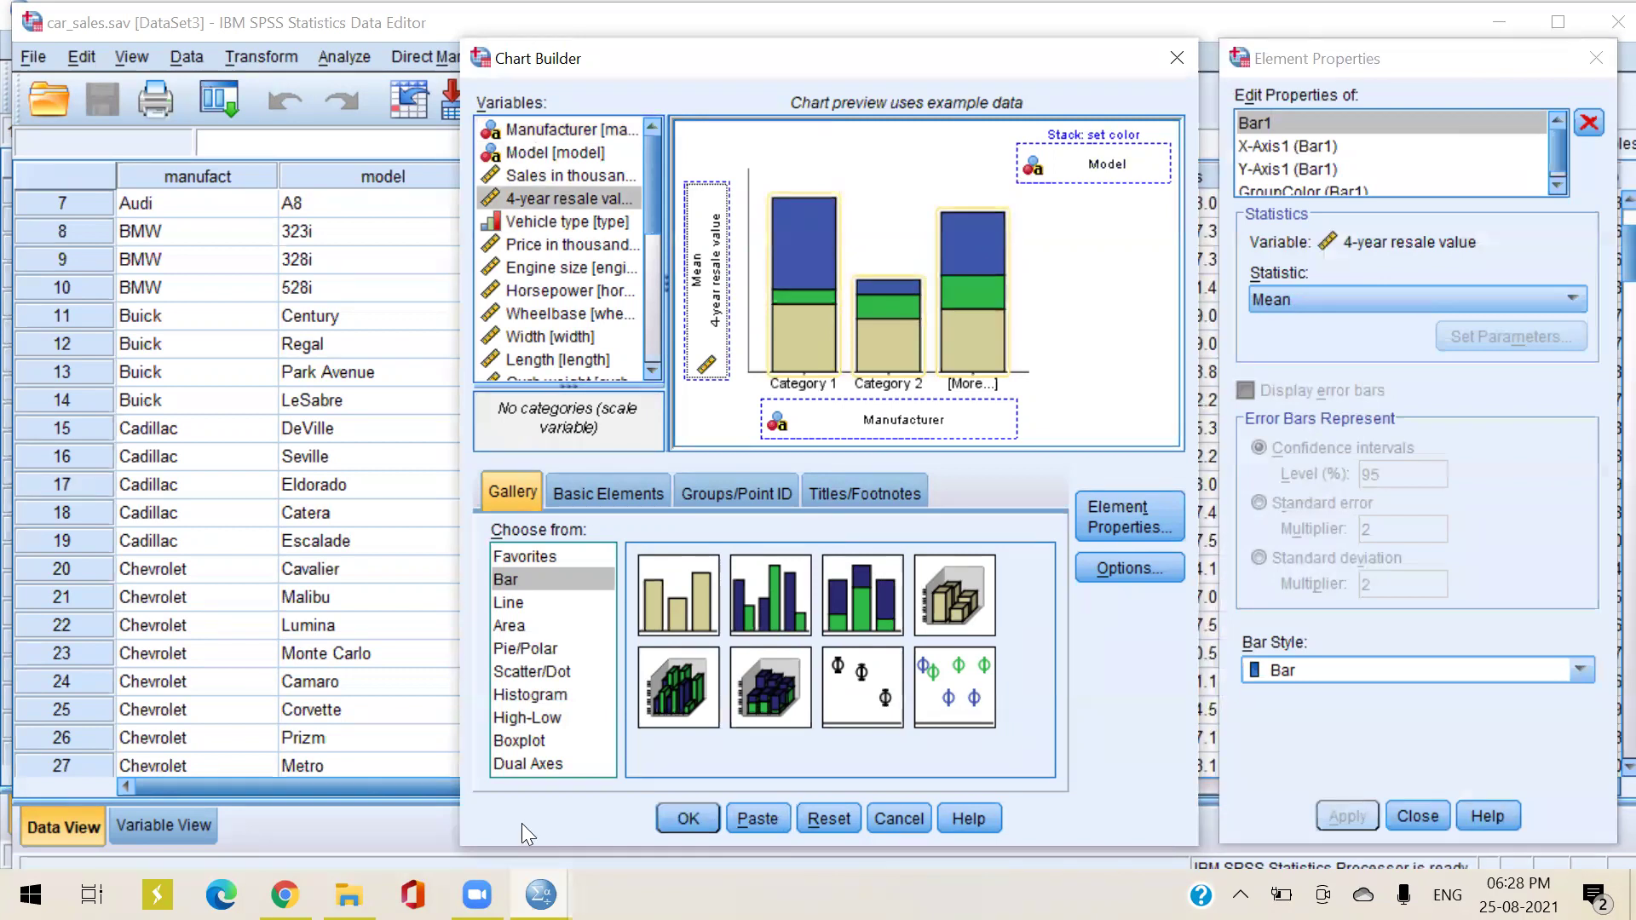
{"action": "key", "text": "Return"}
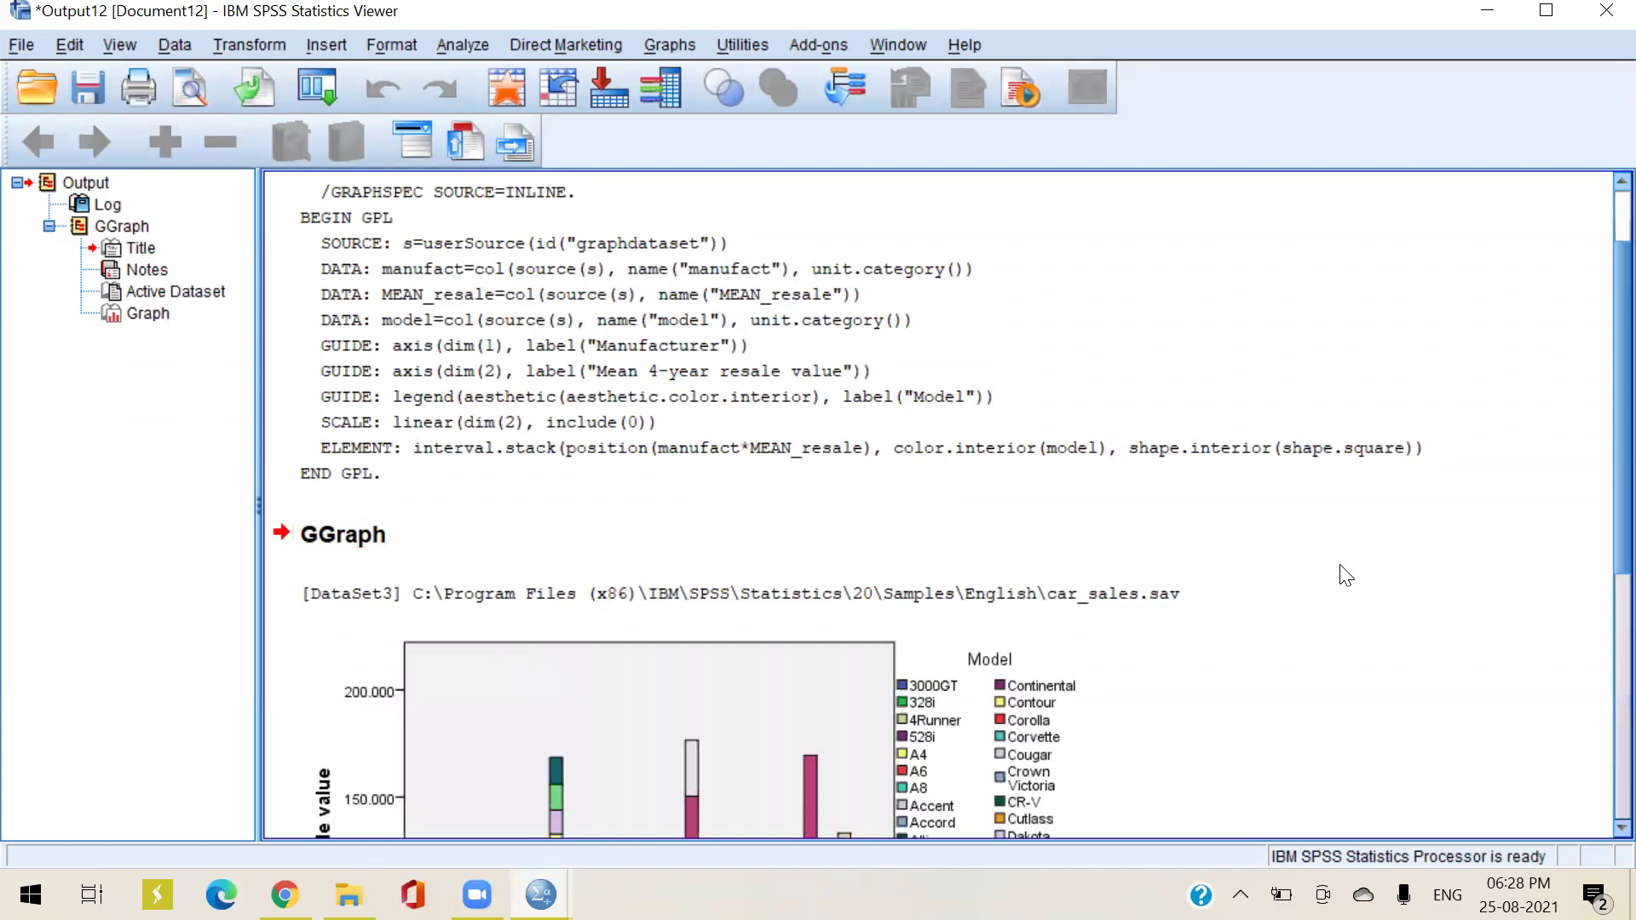
Examine the stacked bar chart of mean 4-year resale value by manufacturer, its model legend and the chart syntax
{"action": "scroll", "coordinate": [1340, 566], "scroll_direction": "down", "scroll_amount": 3}
{"action": "scroll", "coordinate": [1346, 576], "scroll_direction": "down", "scroll_amount": 3}
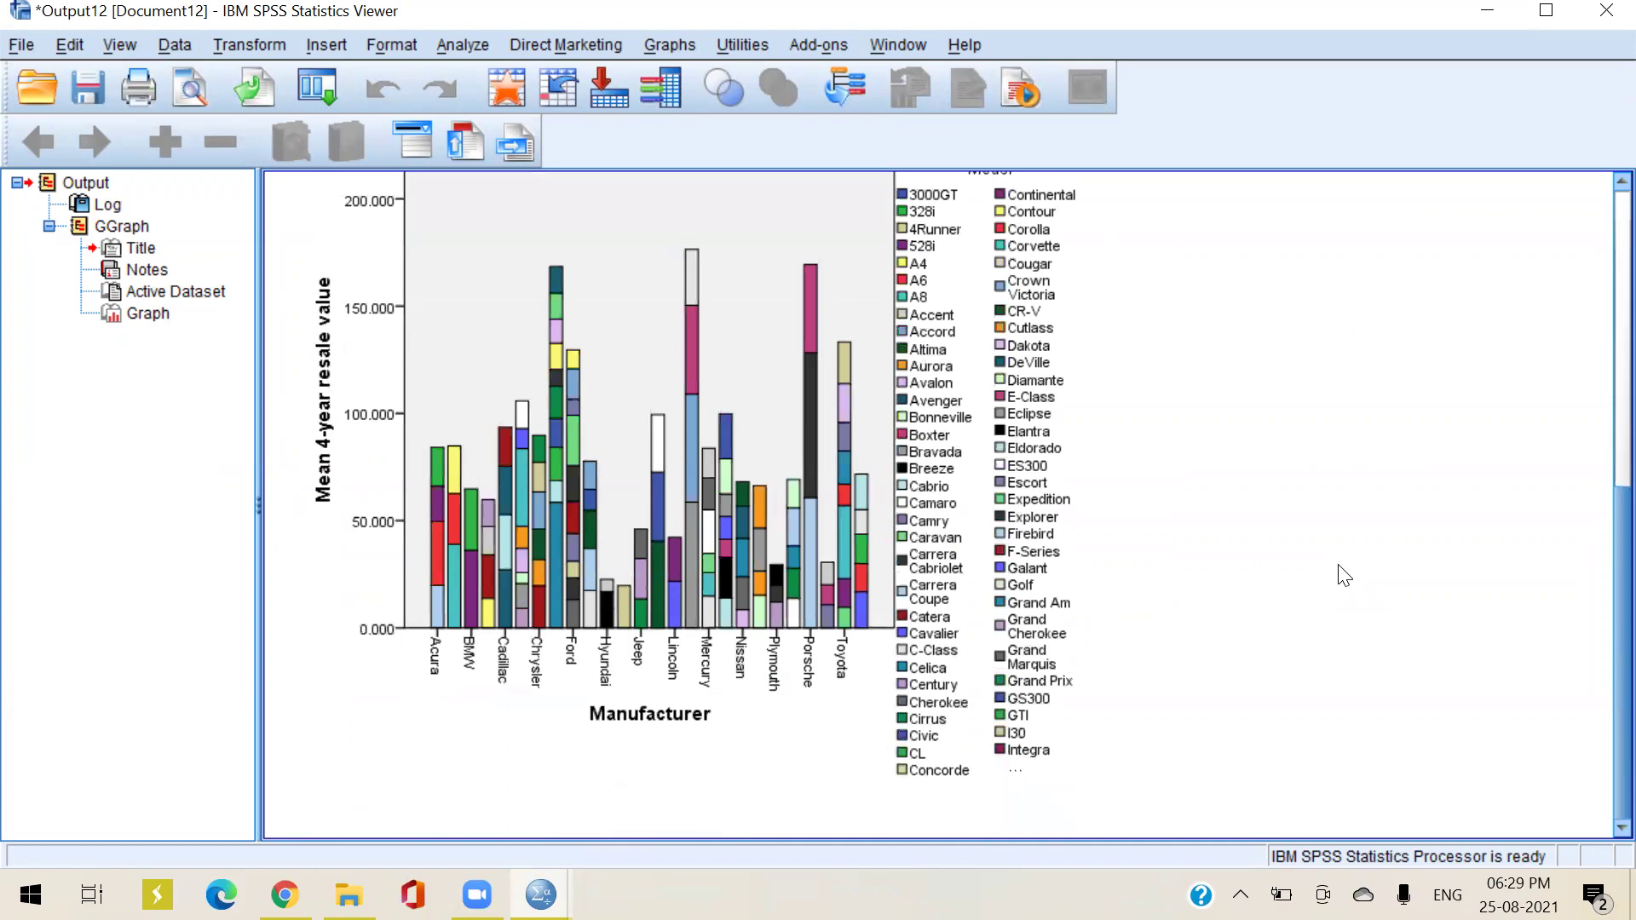
{"action": "scroll", "coordinate": [1345, 576], "scroll_direction": "up", "scroll_amount": 10}
{"action": "scroll", "coordinate": [1347, 572], "scroll_direction": "down", "scroll_amount": 10}
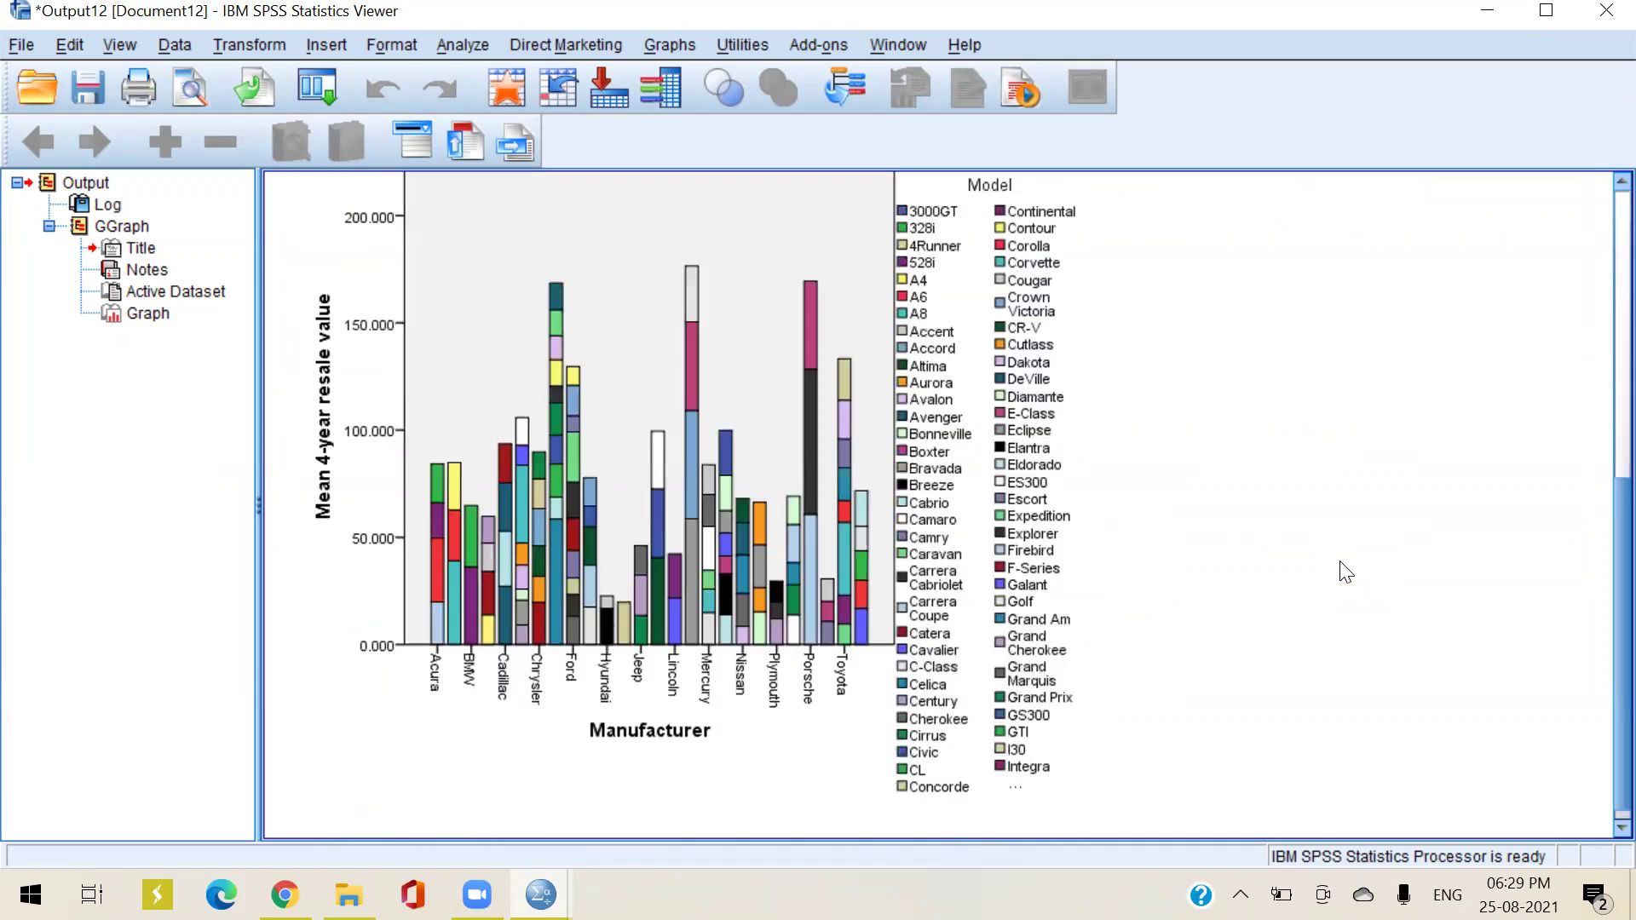
{"action": "scroll", "coordinate": [1345, 570], "scroll_direction": "up", "scroll_amount": 10}
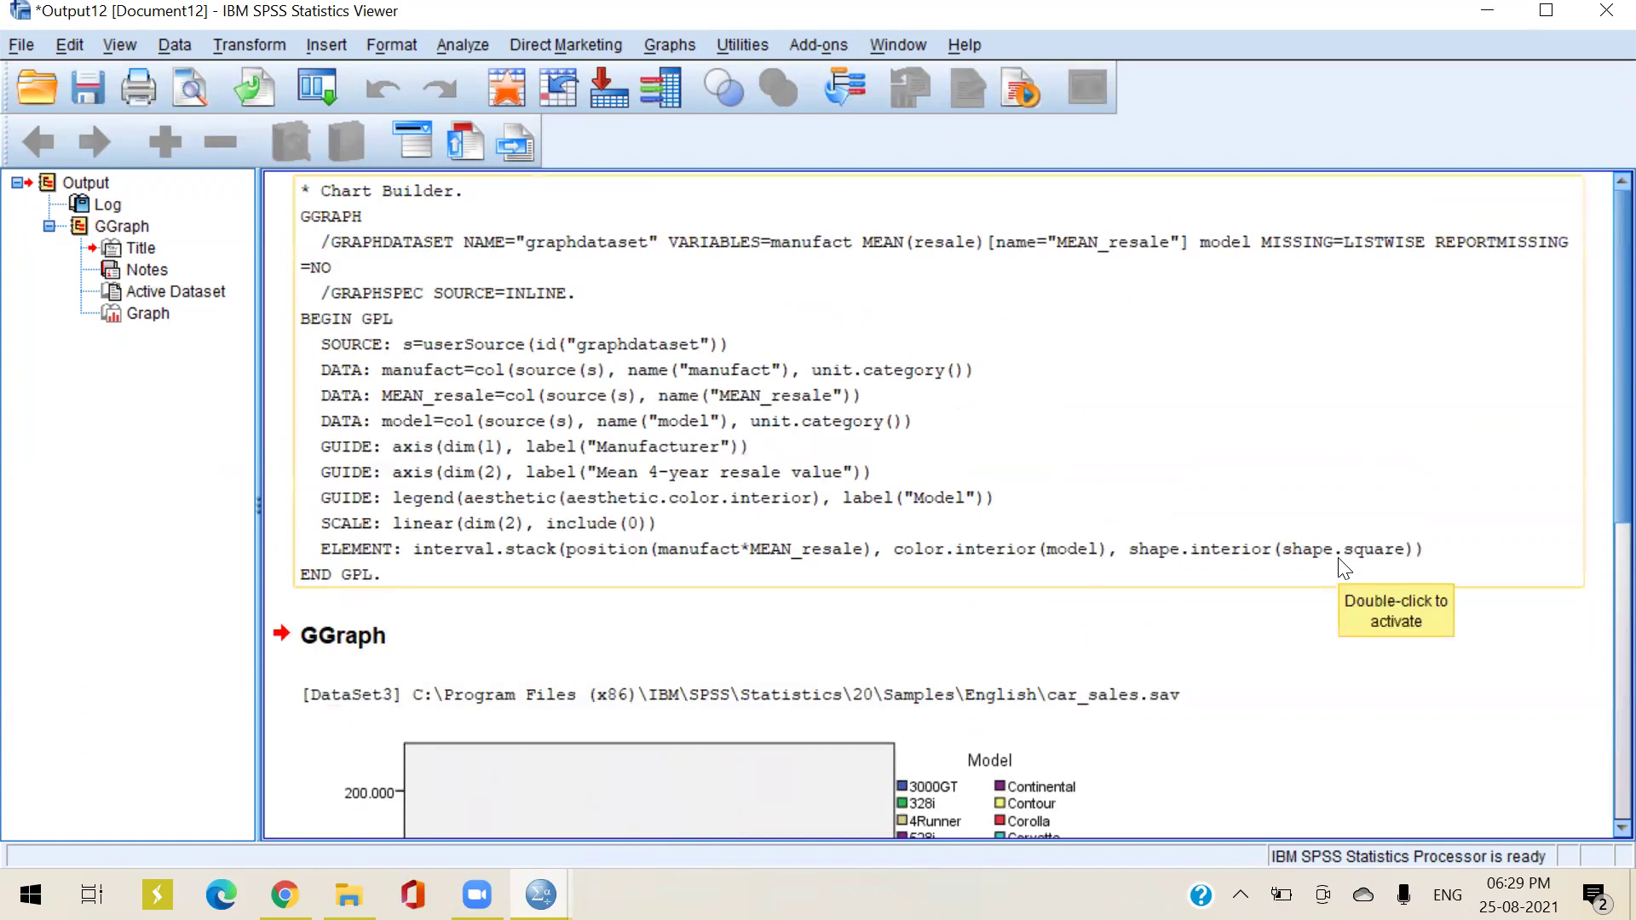
Review the basic, detailed, titles and options settings of the Graphboard Template Chooser and close it
{"action": "left_click", "coordinate": [682, 46]}
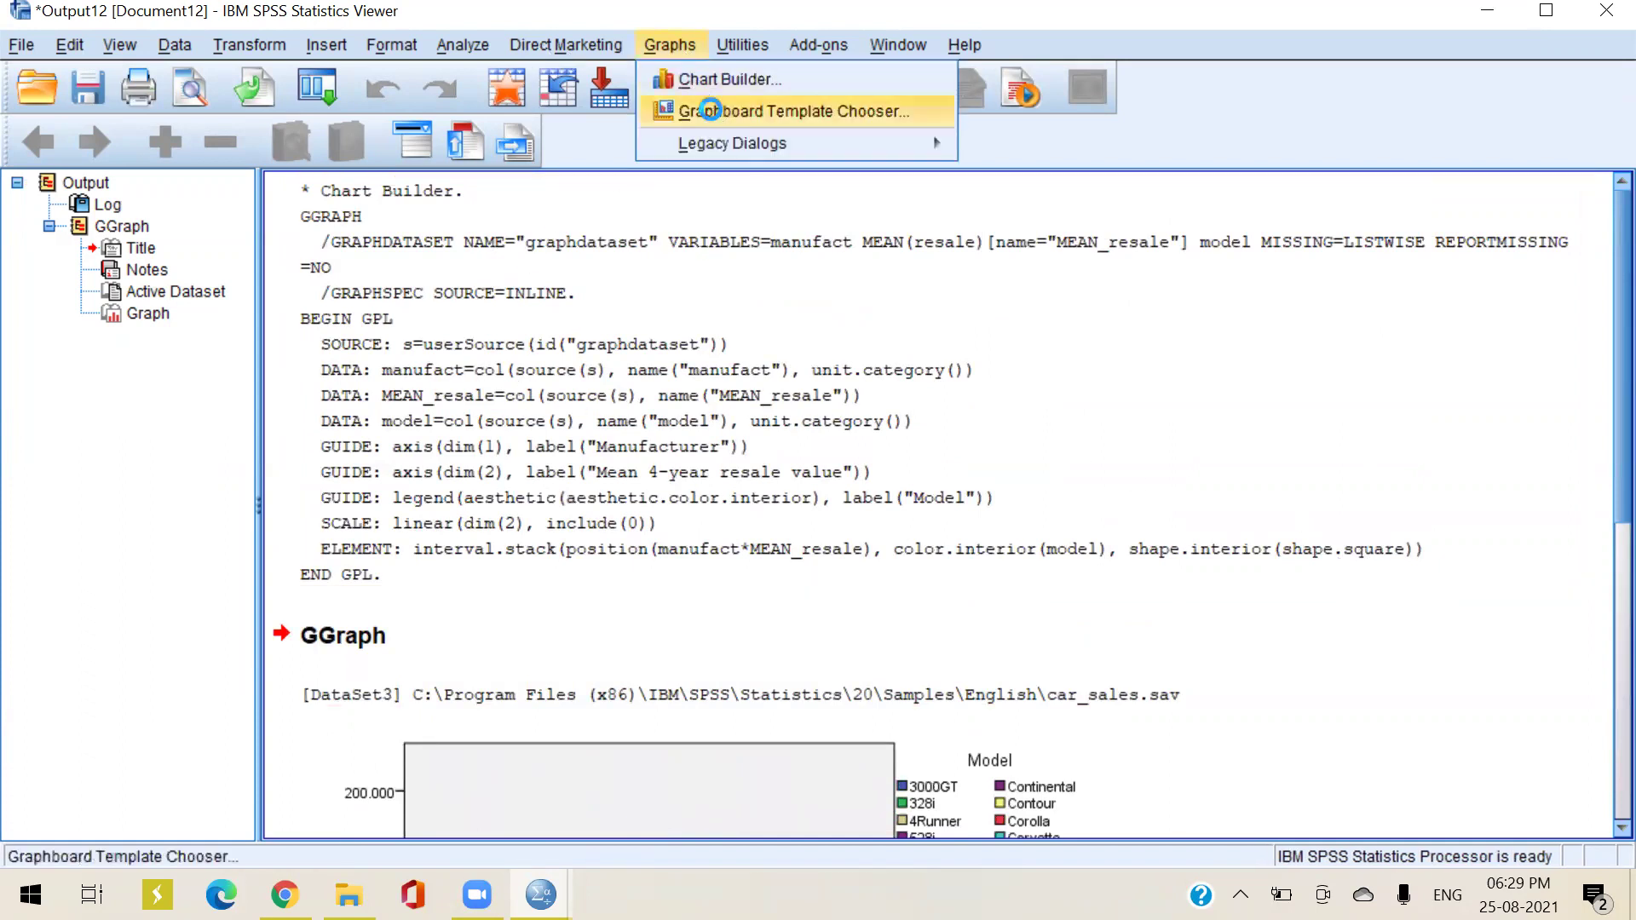
{"action": "left_click", "coordinate": [712, 109]}
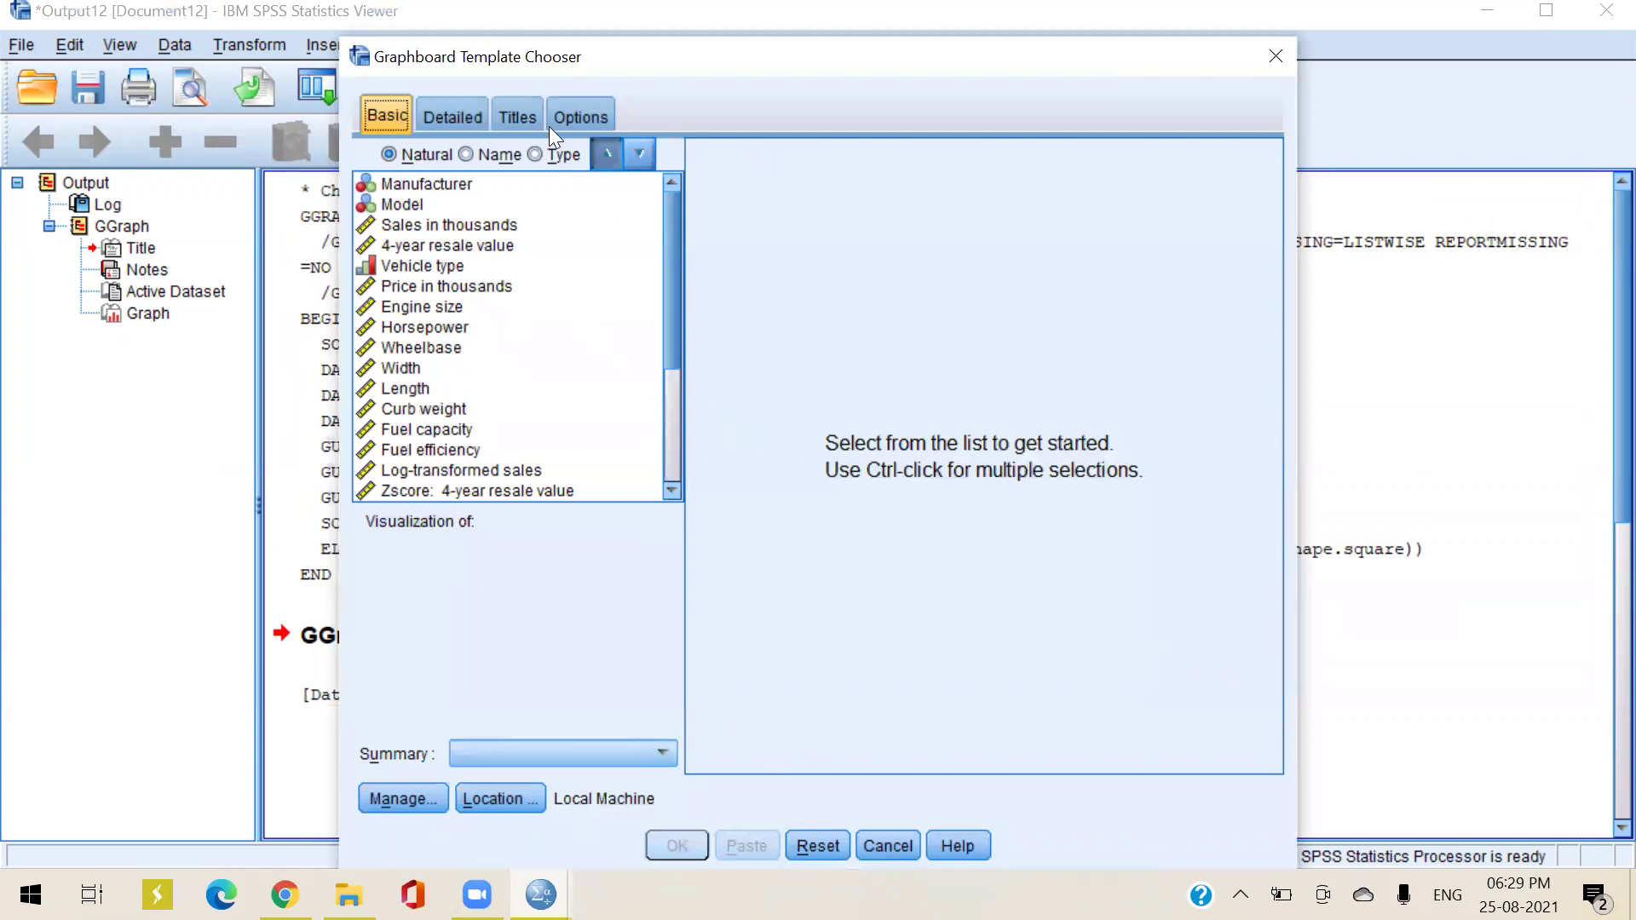
{"action": "left_click", "coordinate": [436, 115]}
{"action": "left_click", "coordinate": [514, 119]}
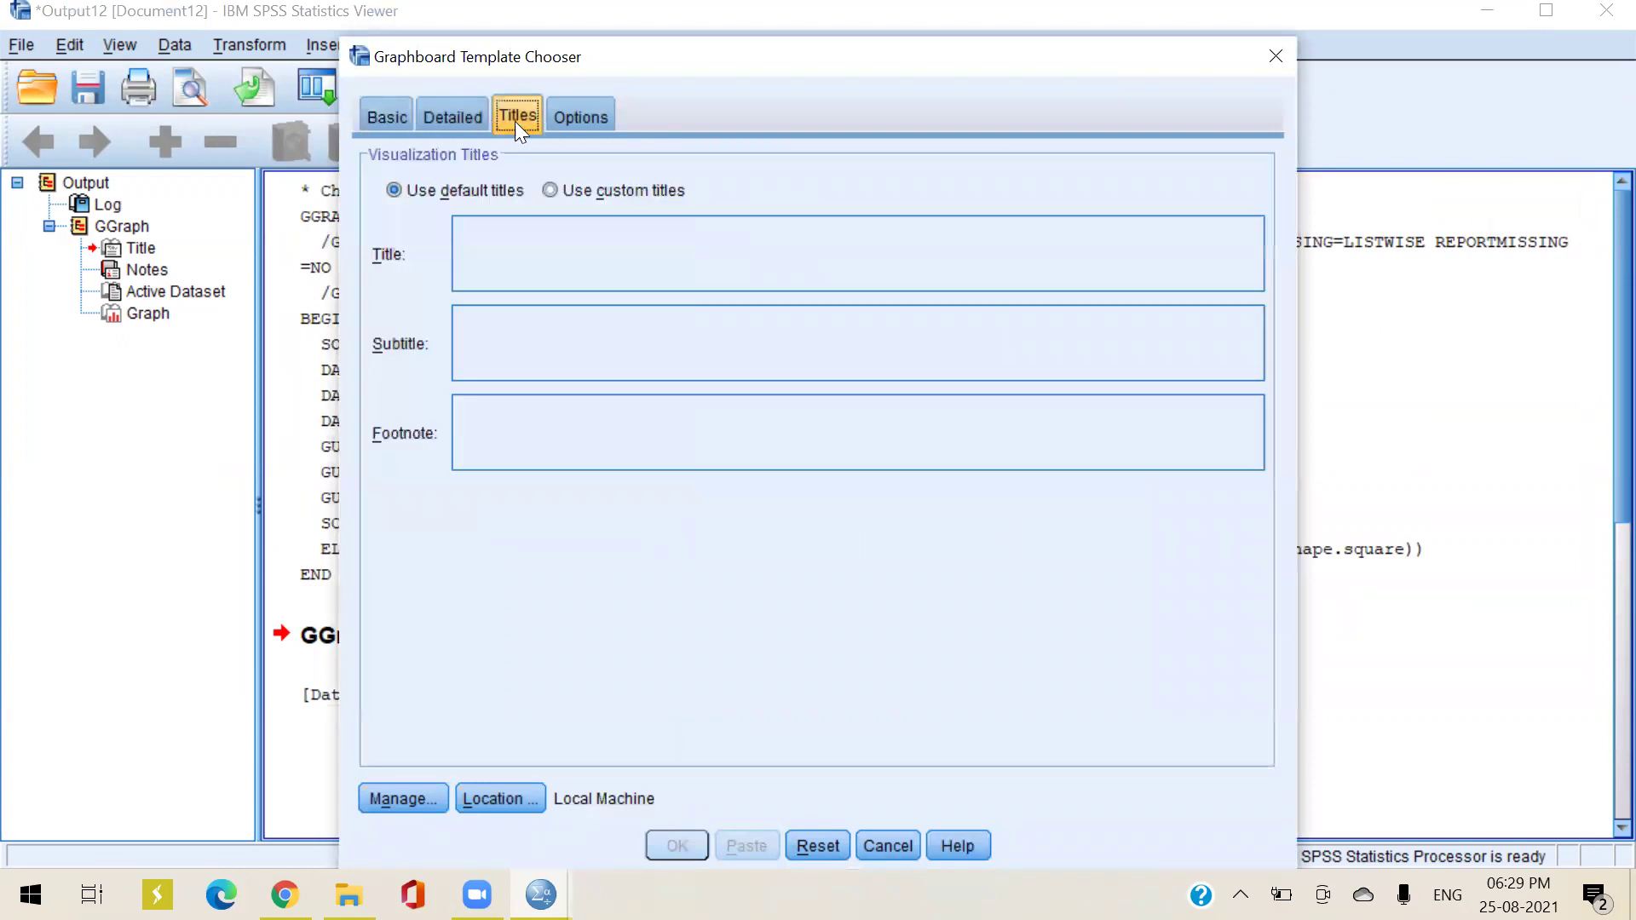
{"action": "left_click", "coordinate": [572, 119]}
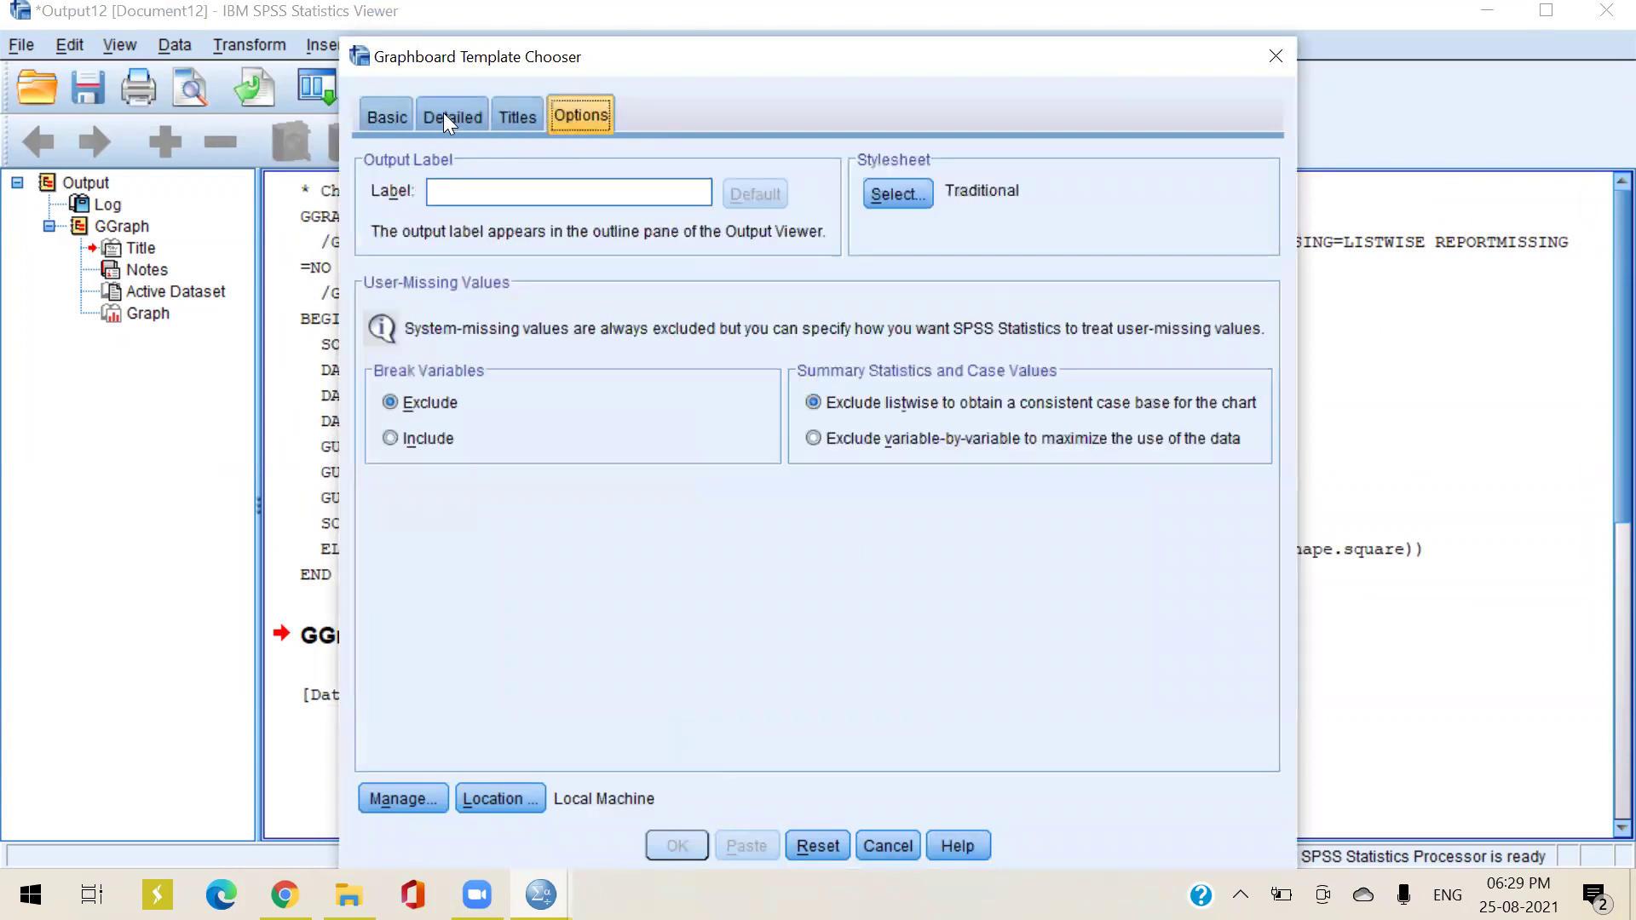
{"action": "left_click", "coordinate": [399, 114]}
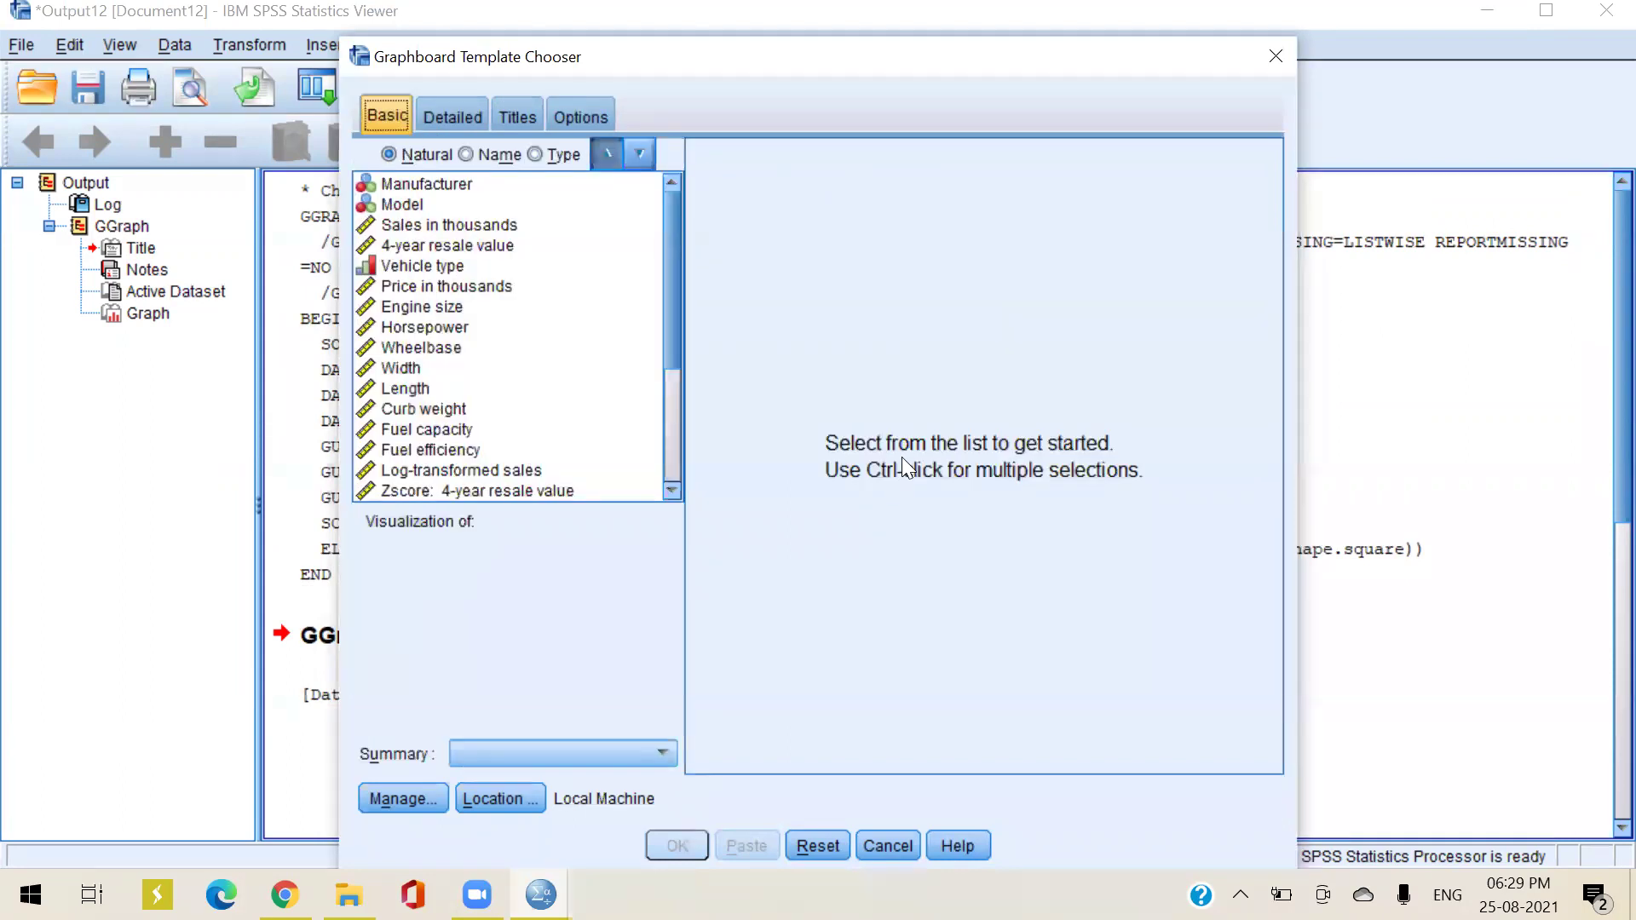
{"action": "left_click", "coordinate": [1277, 56]}
Reopen the Chart Builder and choose Median as the statistic and Bar as the bar style for the stacked bars
{"action": "left_click", "coordinate": [660, 45]}
{"action": "left_click", "coordinate": [691, 75]}
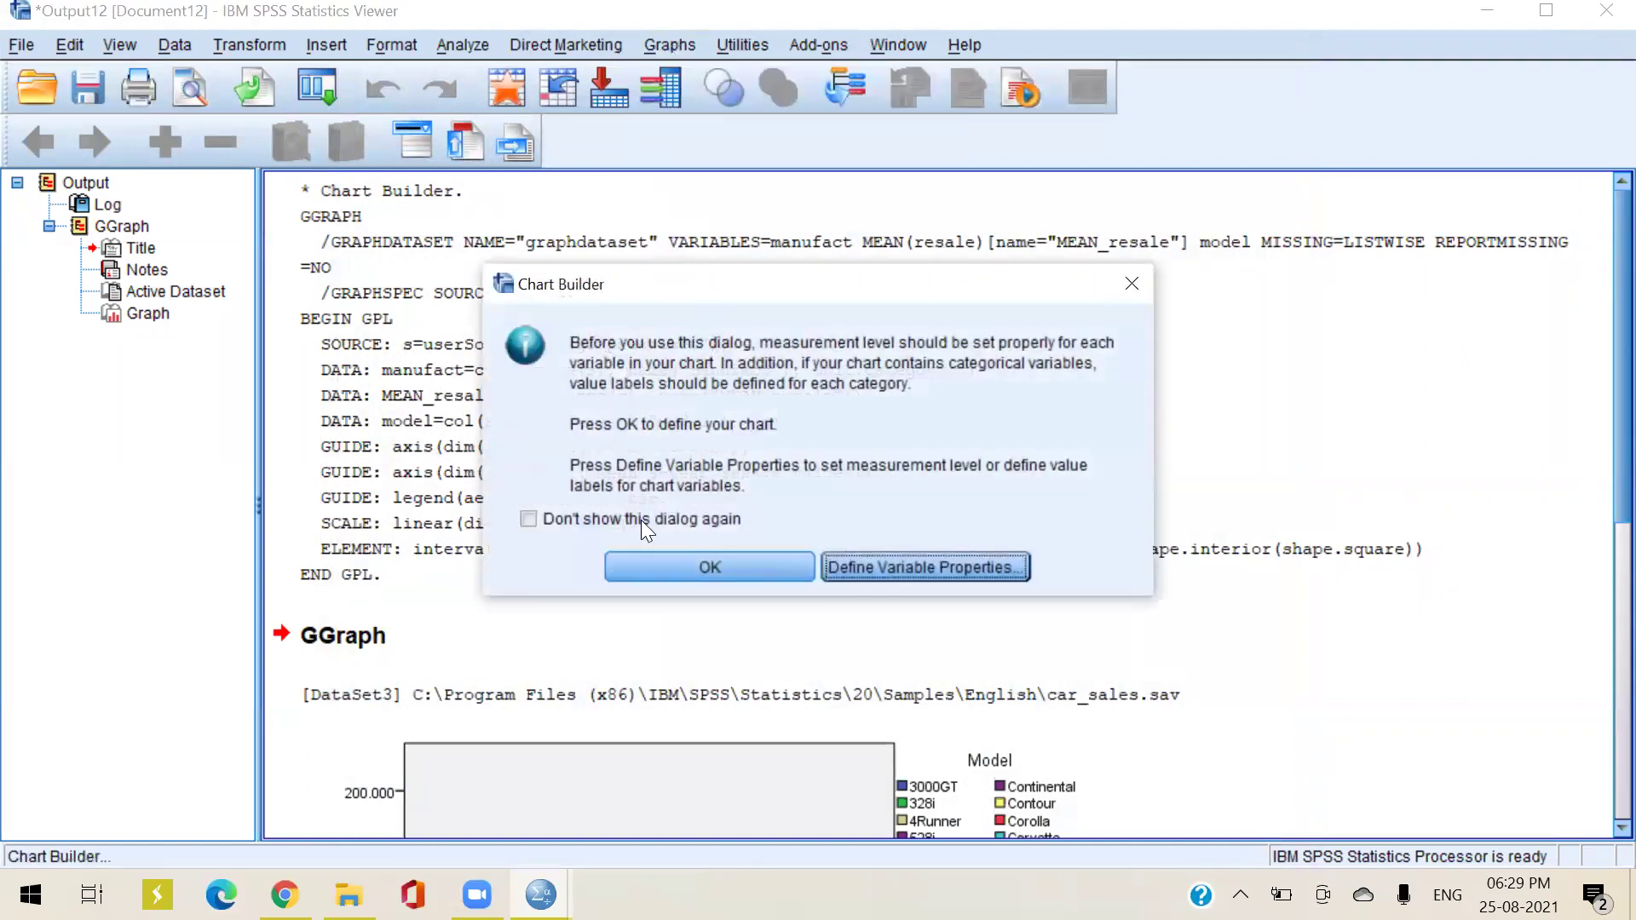
{"action": "left_click", "coordinate": [632, 562]}
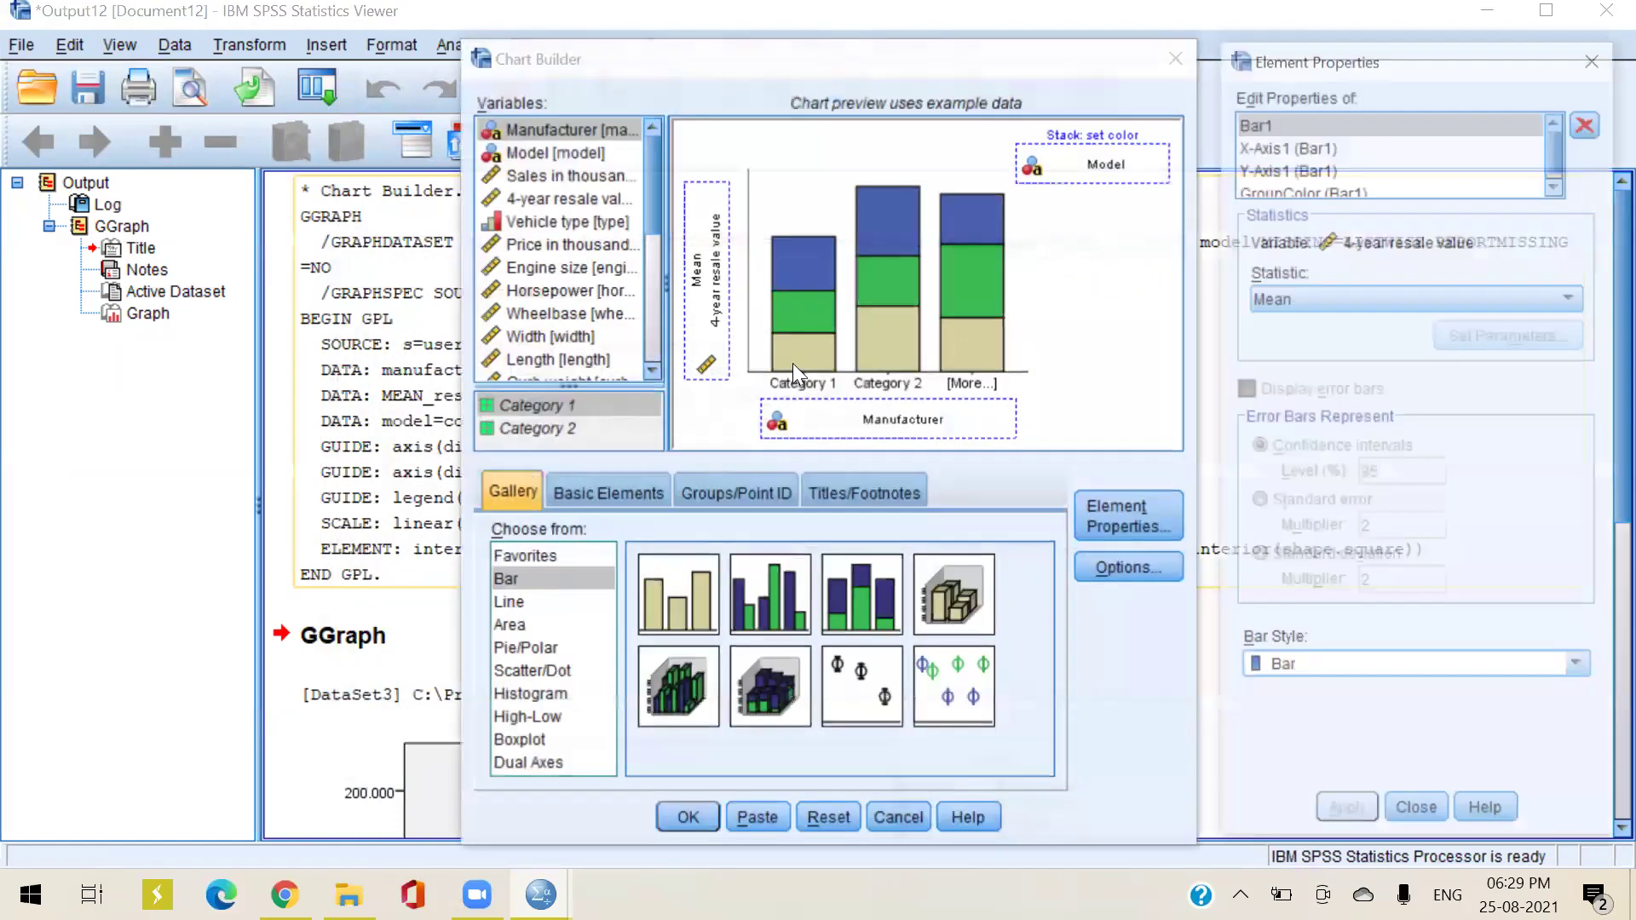
{"action": "left_click", "coordinate": [1150, 510]}
{"action": "left_click", "coordinate": [1150, 509]}
{"action": "left_click", "coordinate": [1150, 509]}
{"action": "left_click", "coordinate": [1150, 510]}
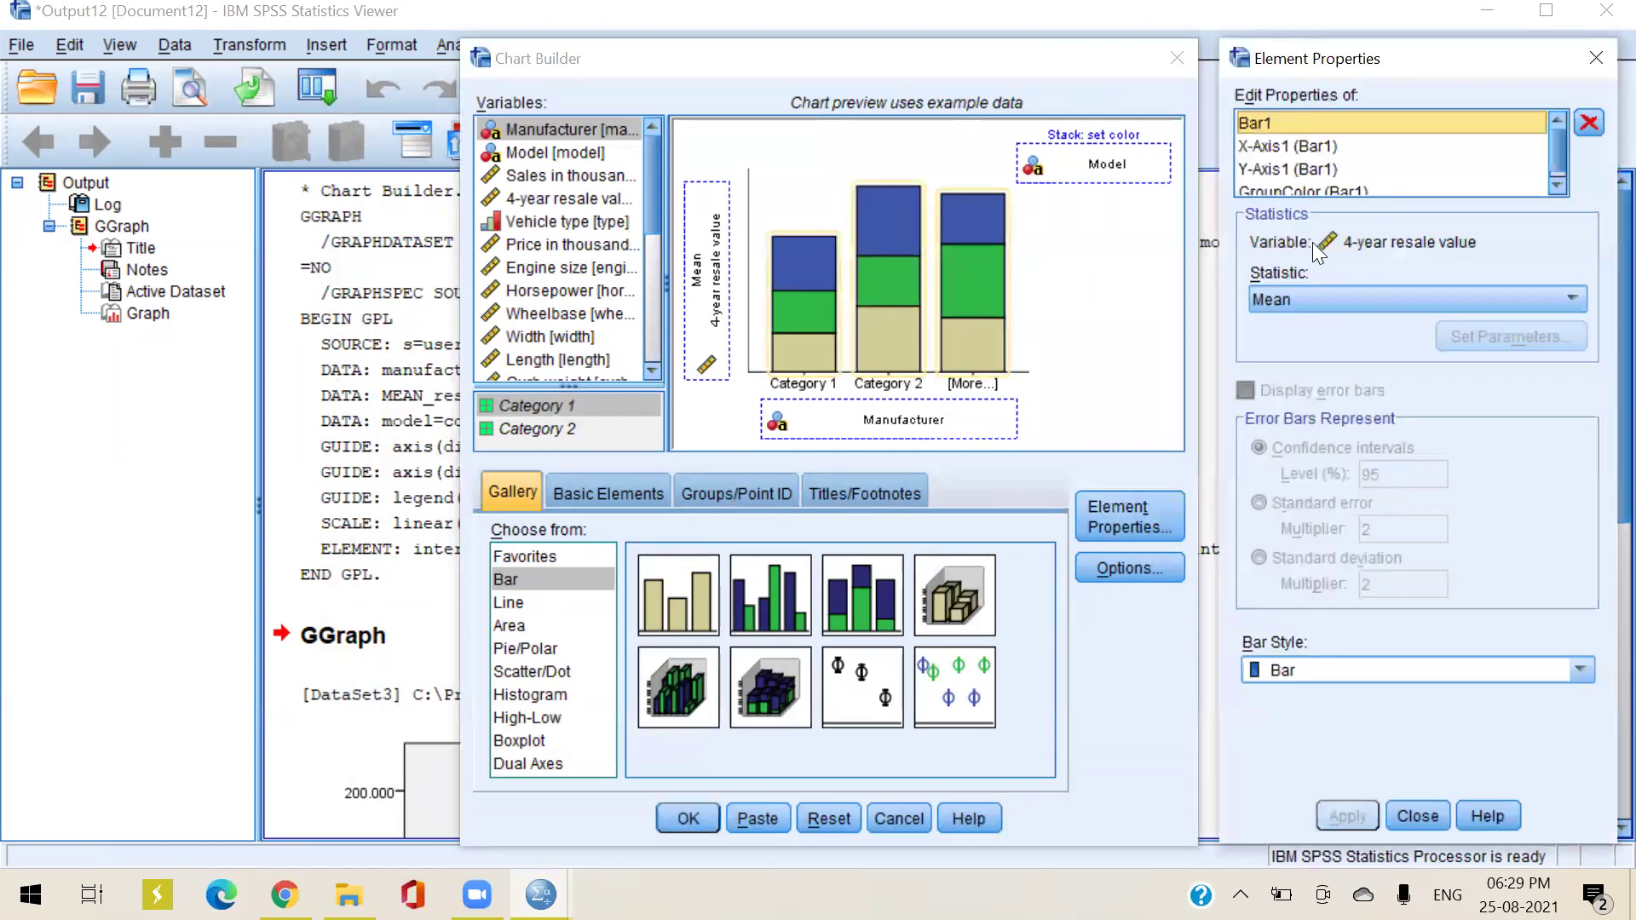
{"action": "left_click", "coordinate": [1316, 300]}
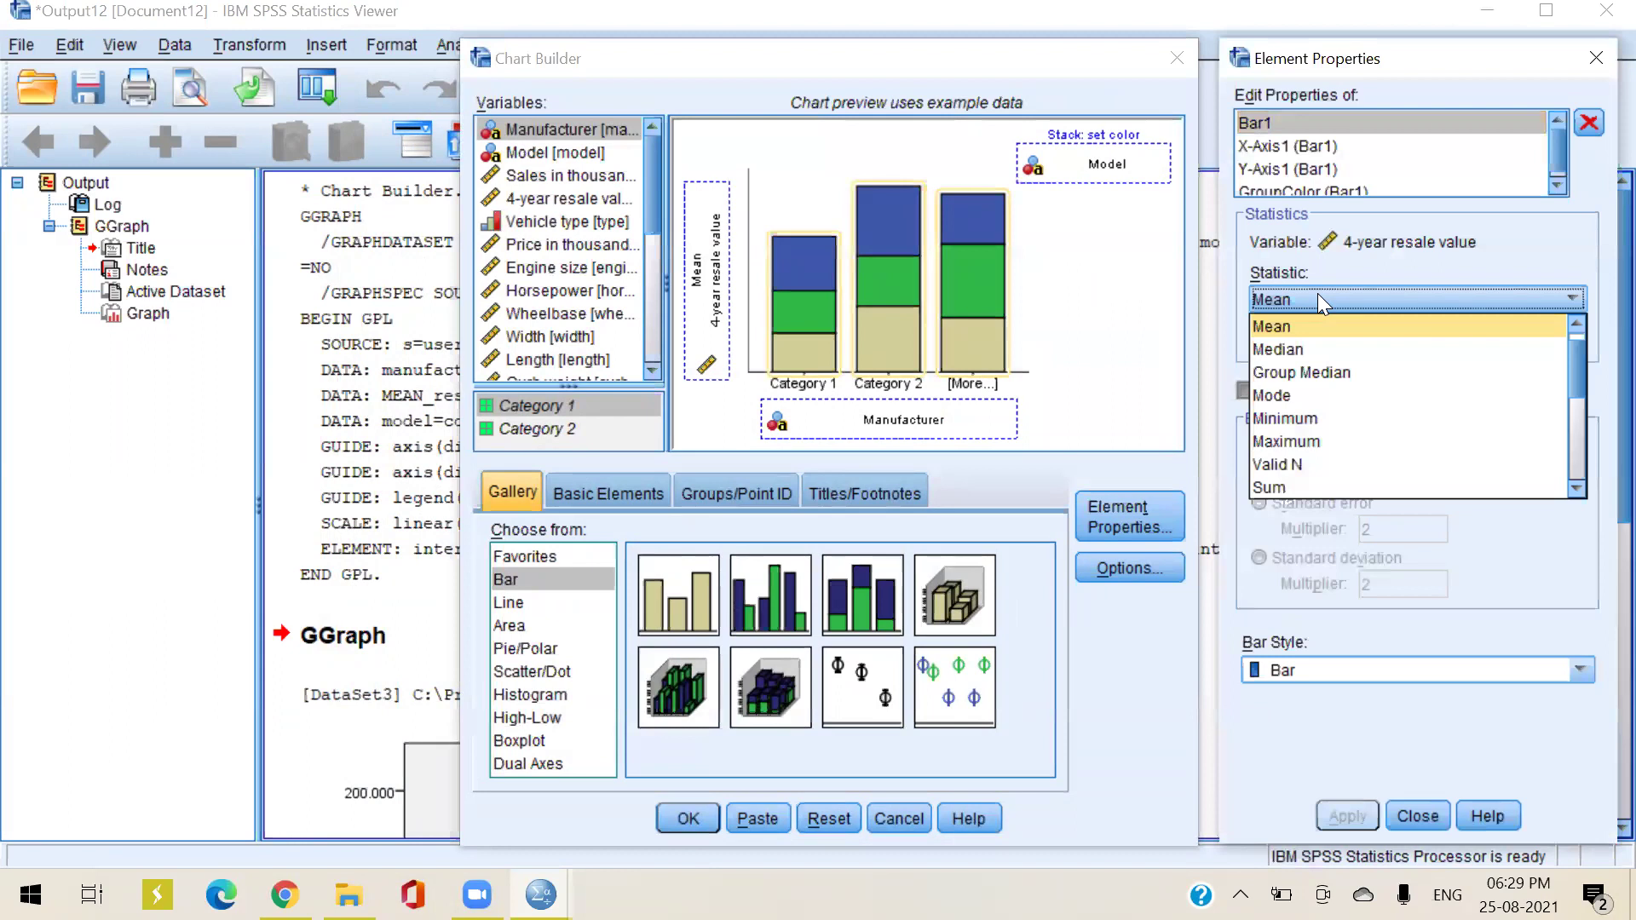
{"action": "left_click", "coordinate": [1323, 345]}
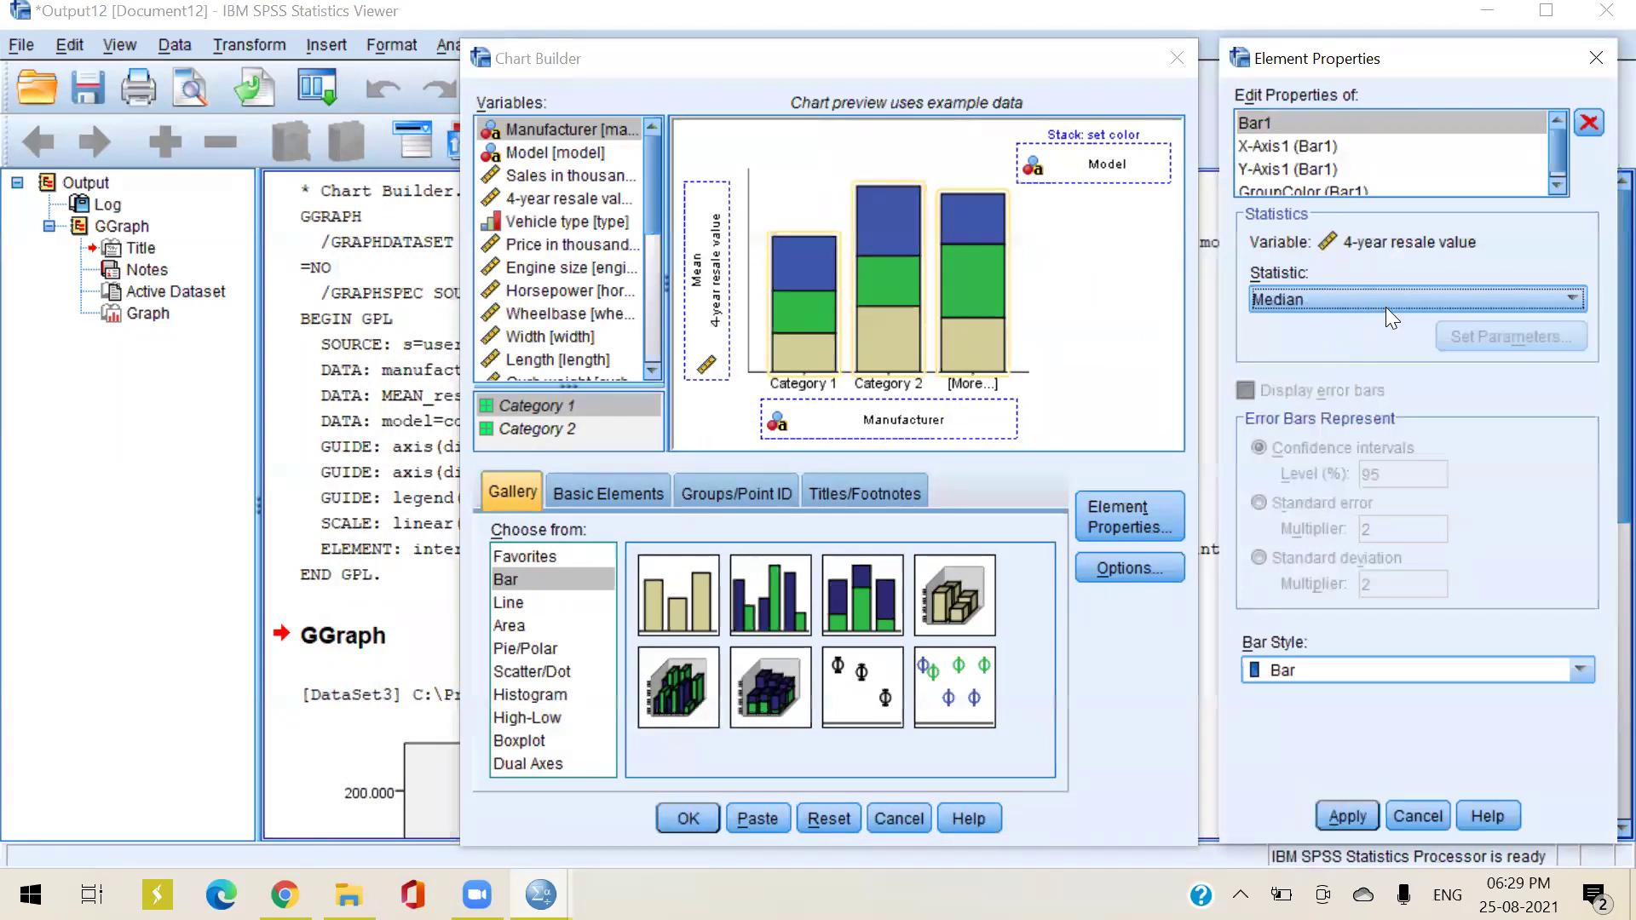
{"action": "left_click", "coordinate": [1584, 668]}
{"action": "left_click", "coordinate": [1275, 698]}
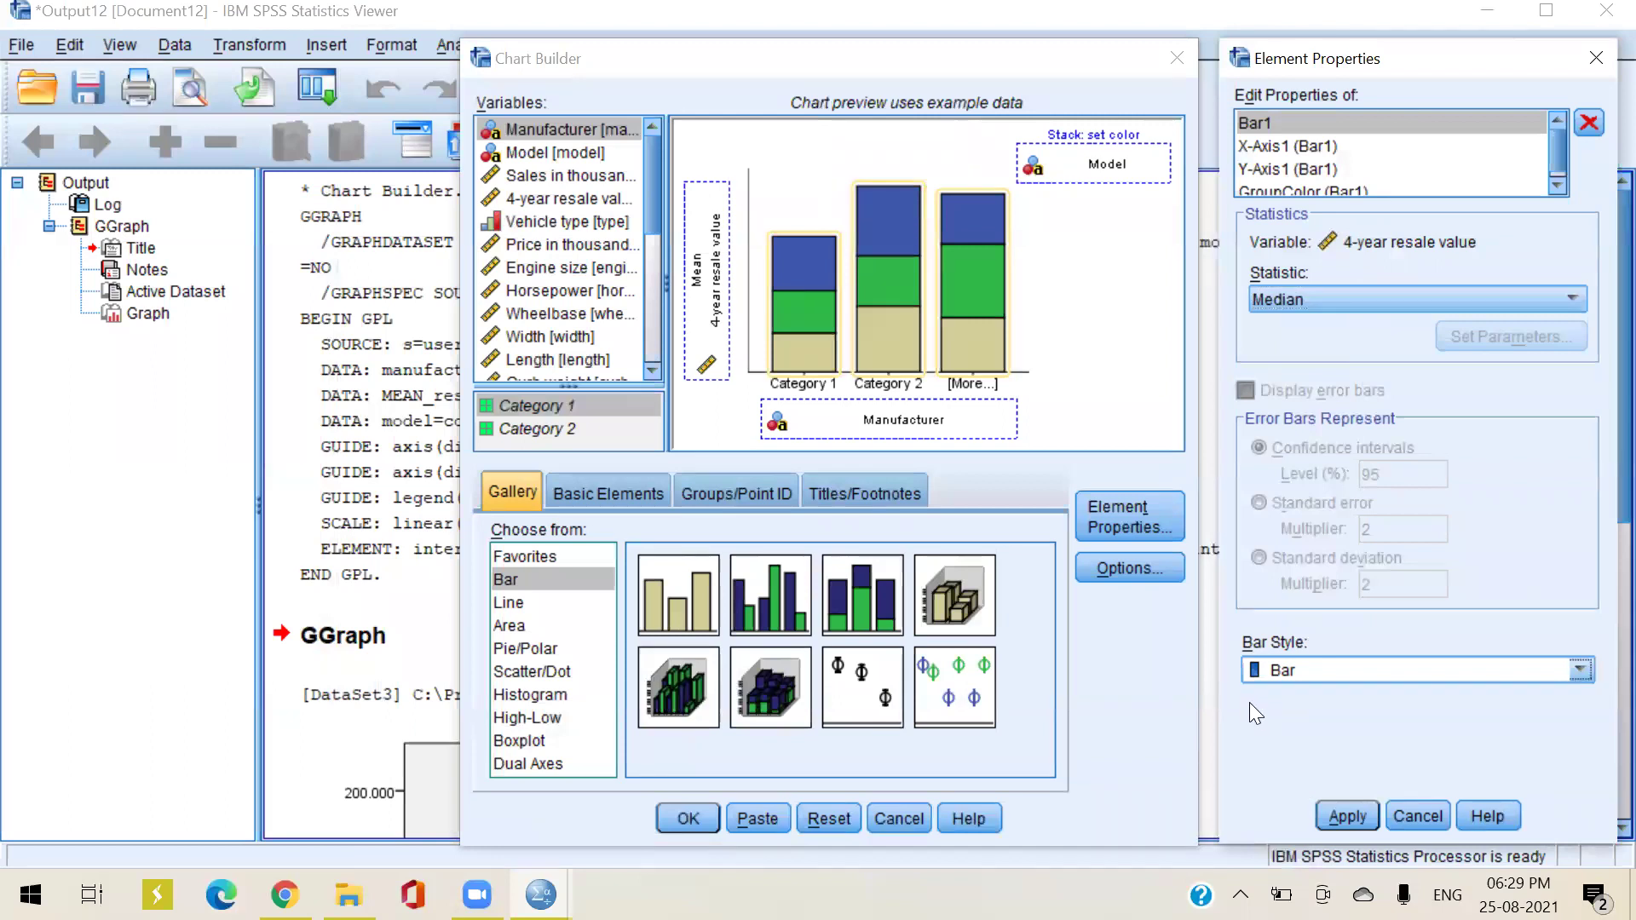
Try the stacked 3-D bar type in the chart preview, and close the element properties and the Chart Builder
{"action": "left_click_drag", "start_coordinate": [750, 699], "coordinate": [845, 263]}
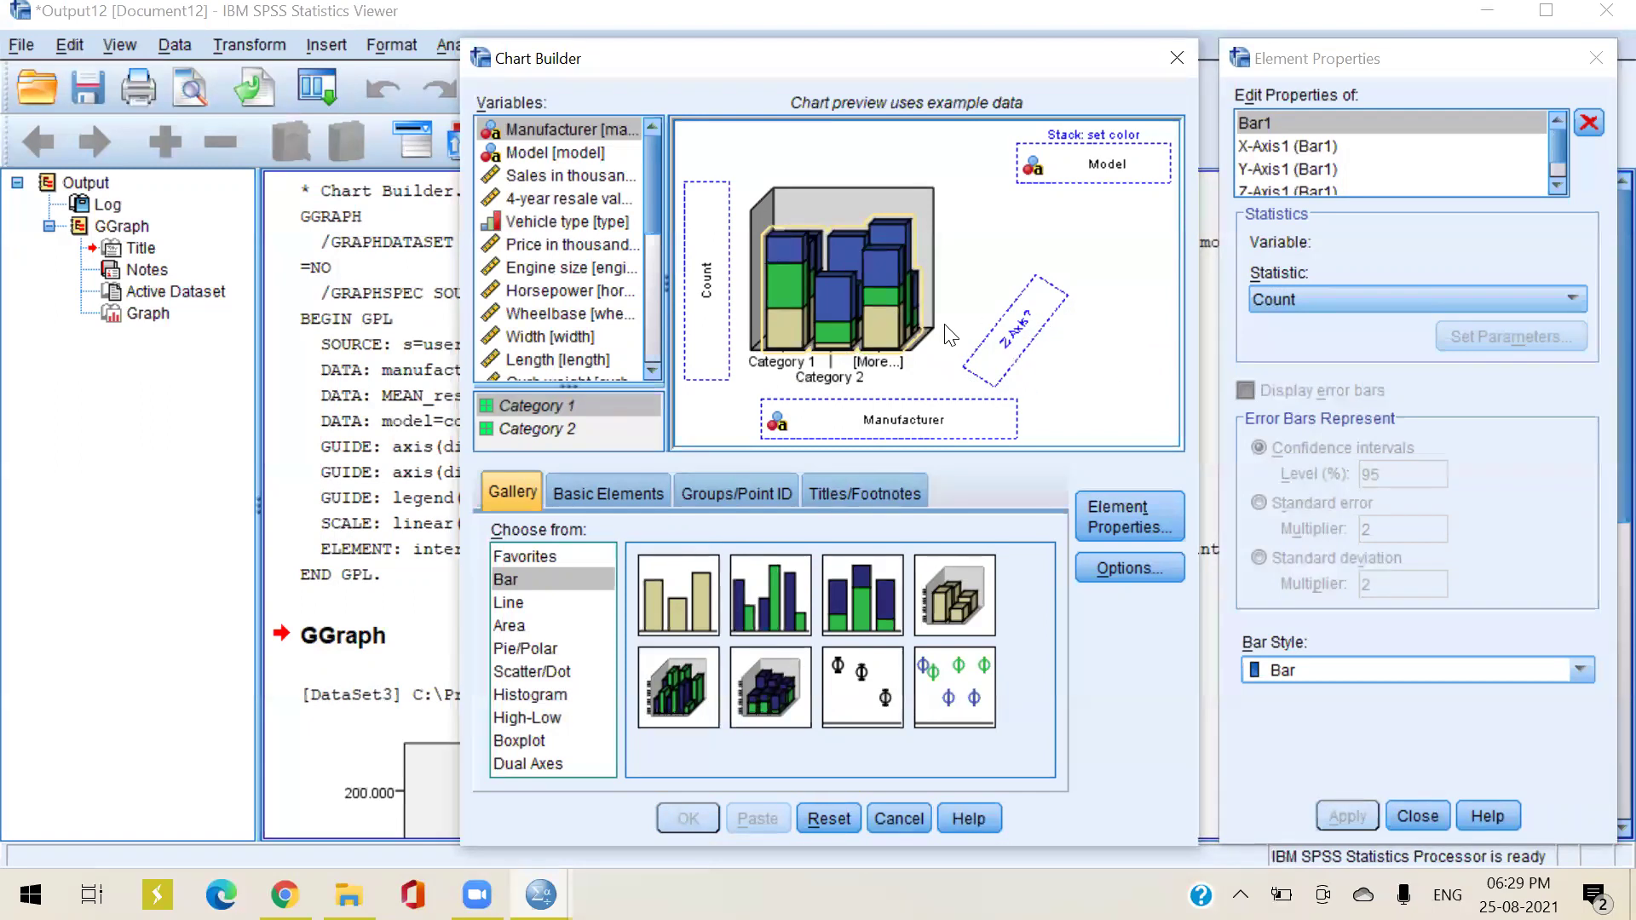
{"action": "left_click", "coordinate": [1597, 58]}
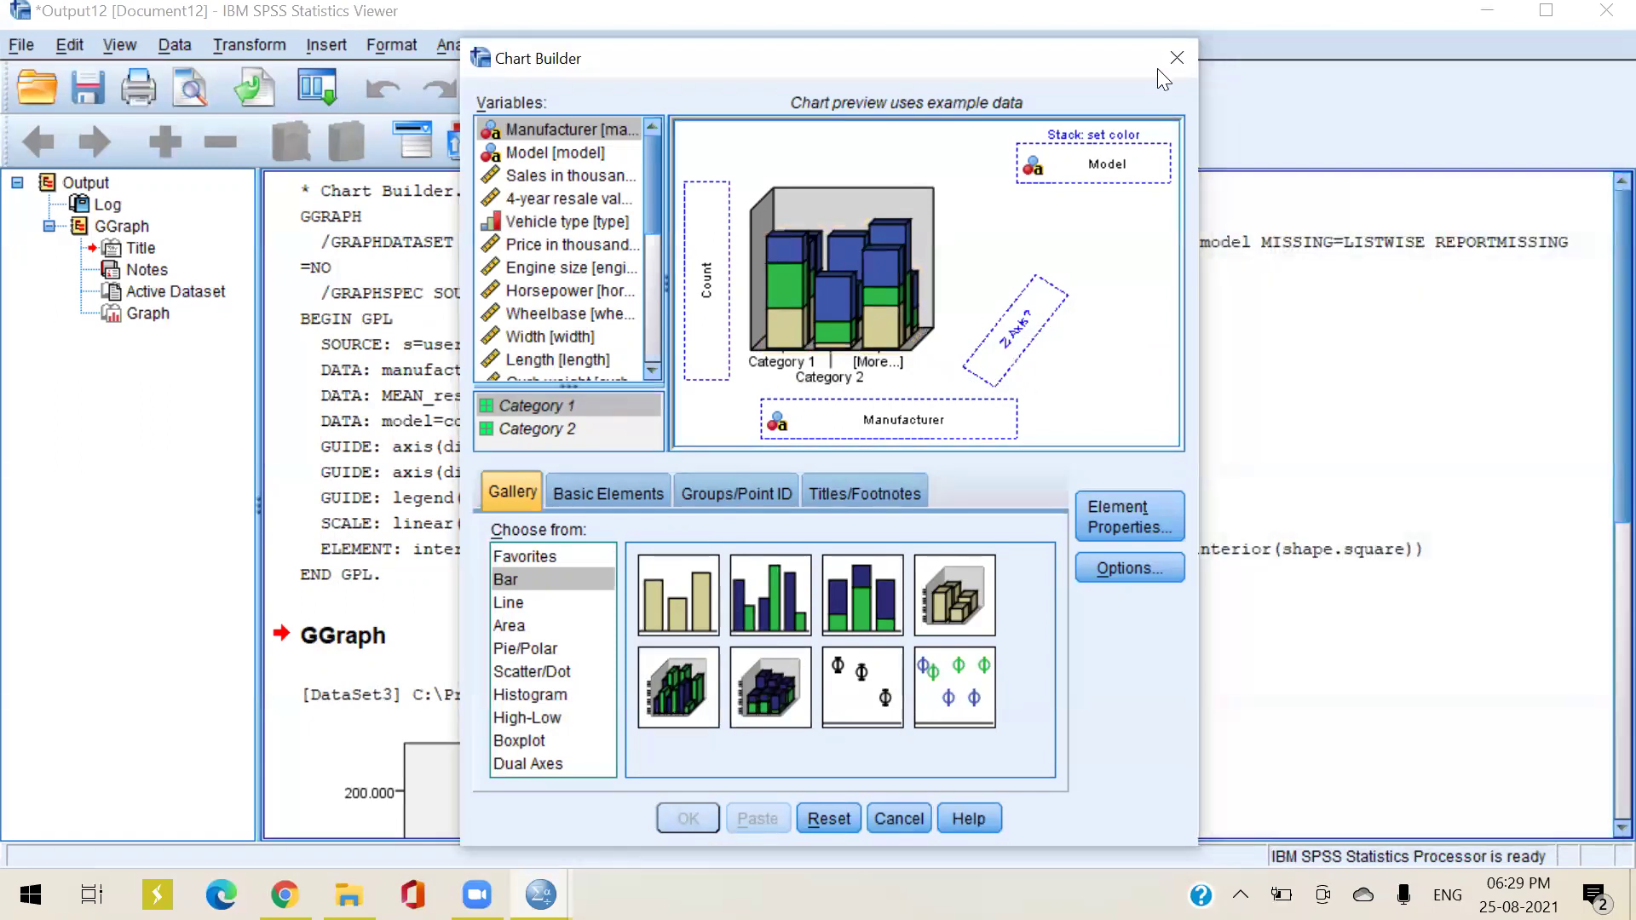
{"action": "left_click", "coordinate": [1177, 58]}
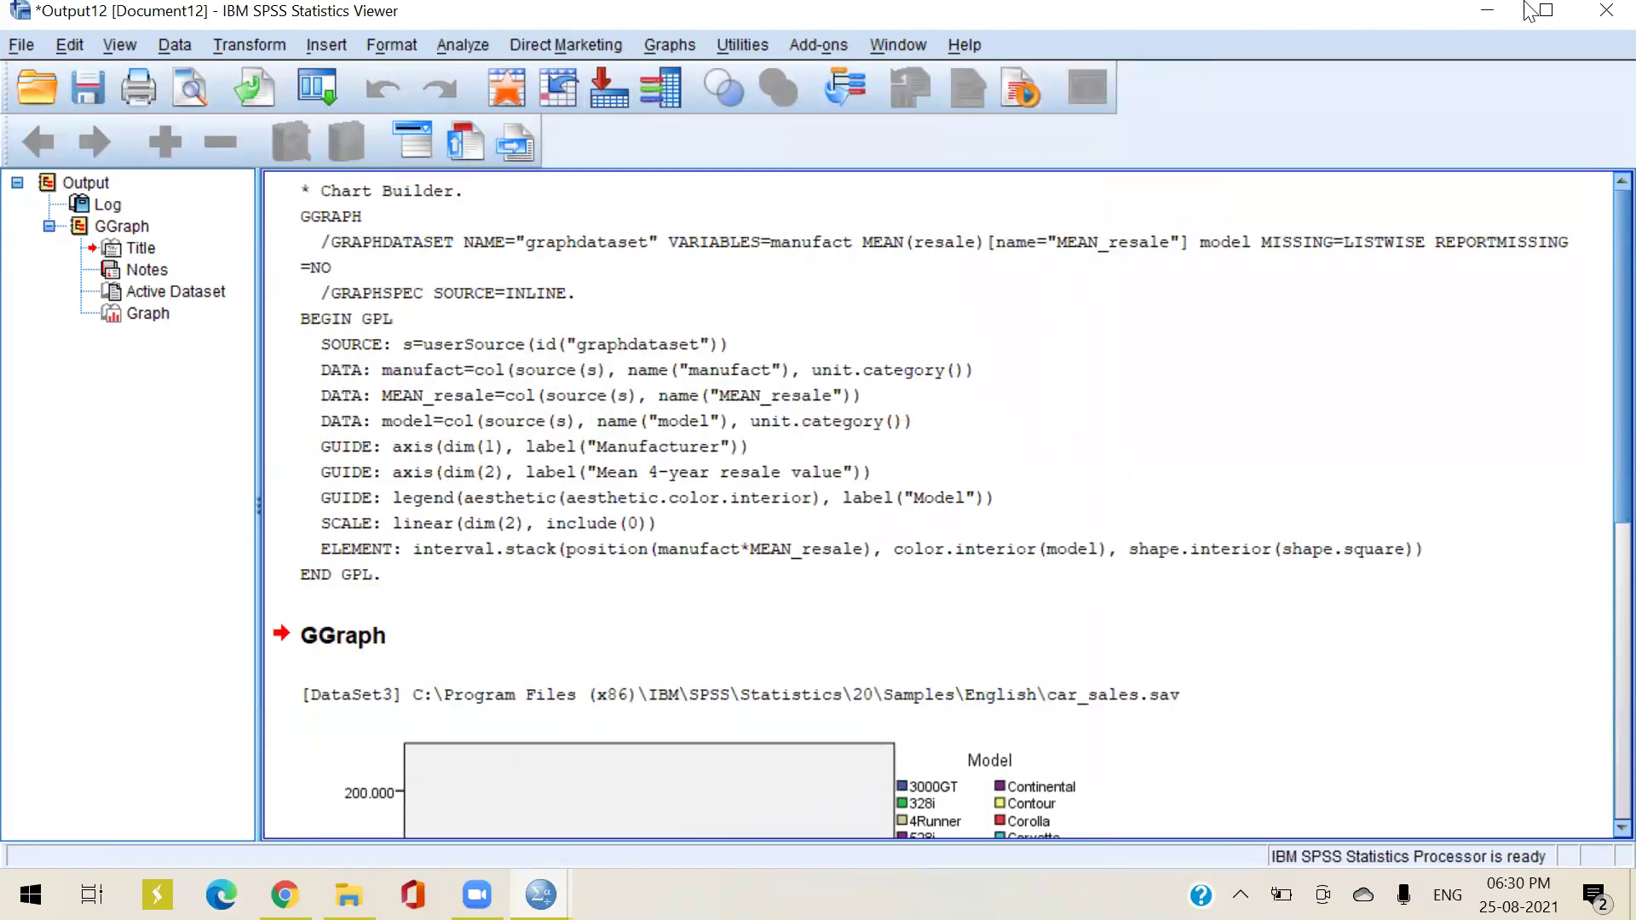
Close the chart output without saving it and open the coffee.sav sample data in its variable view
{"action": "left_click", "coordinate": [1602, 12]}
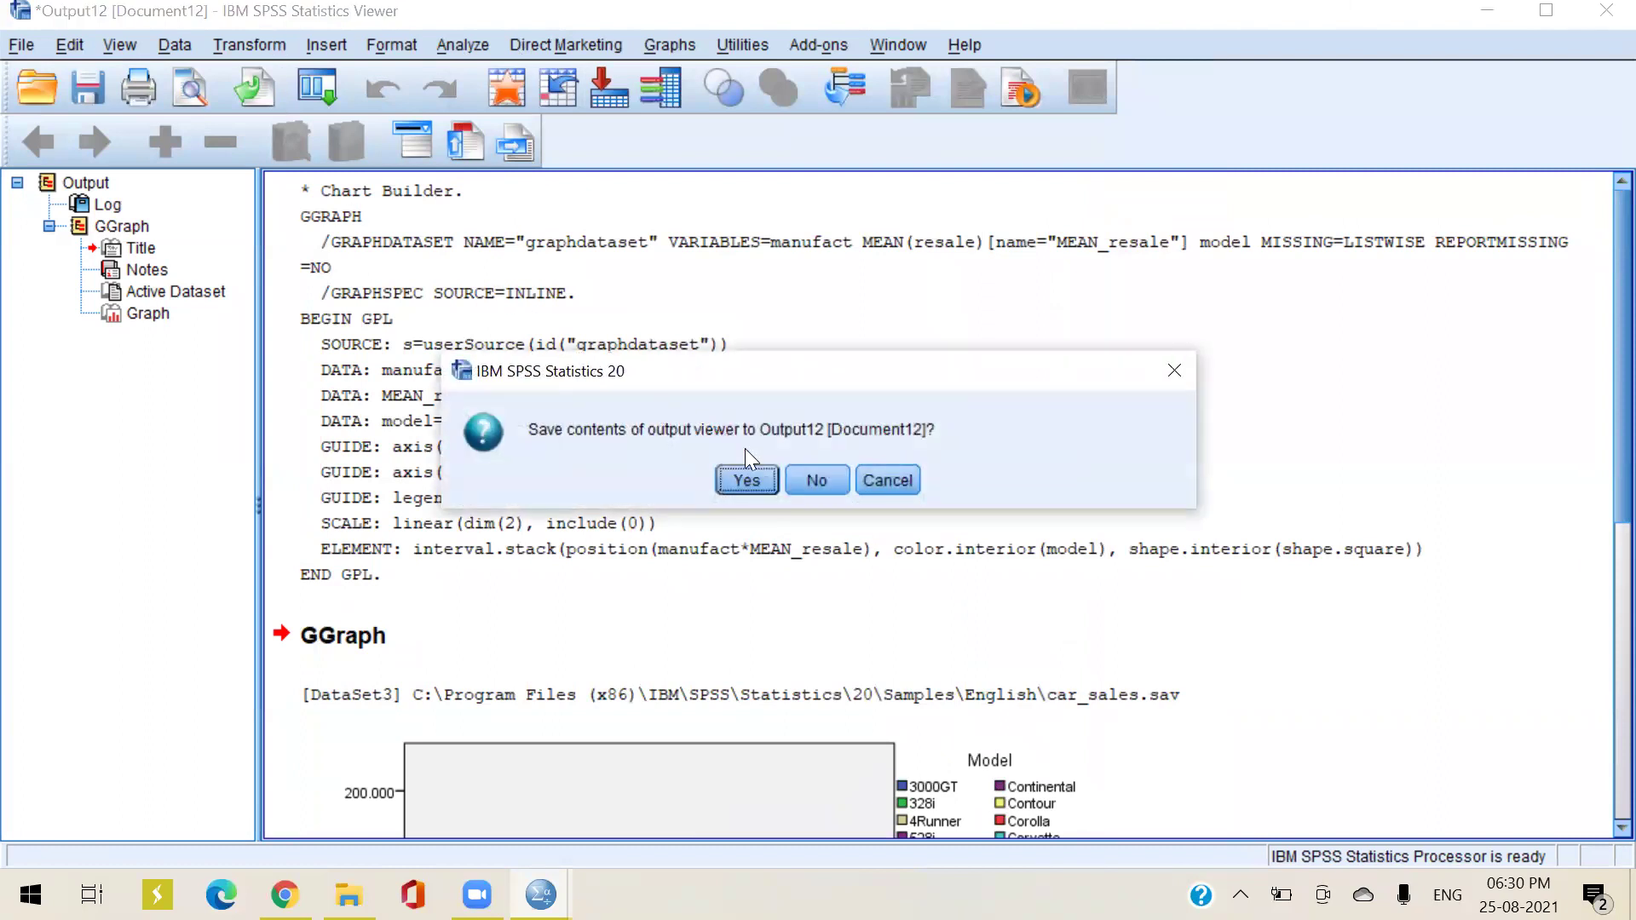
{"action": "left_click", "coordinate": [825, 481]}
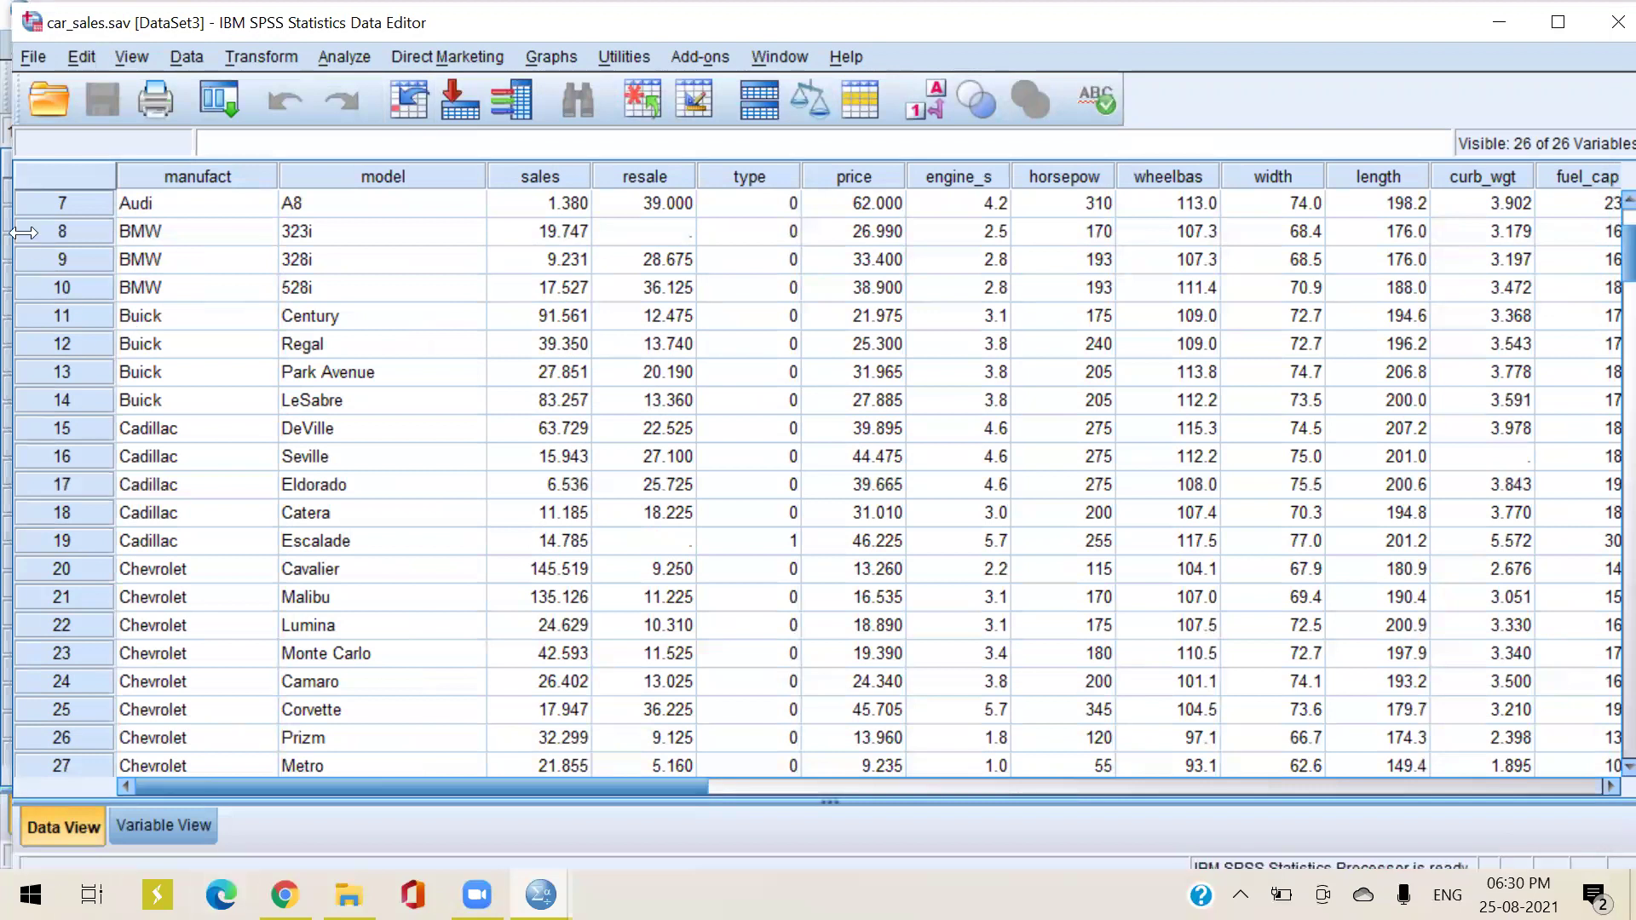
{"action": "left_click", "coordinate": [49, 104]}
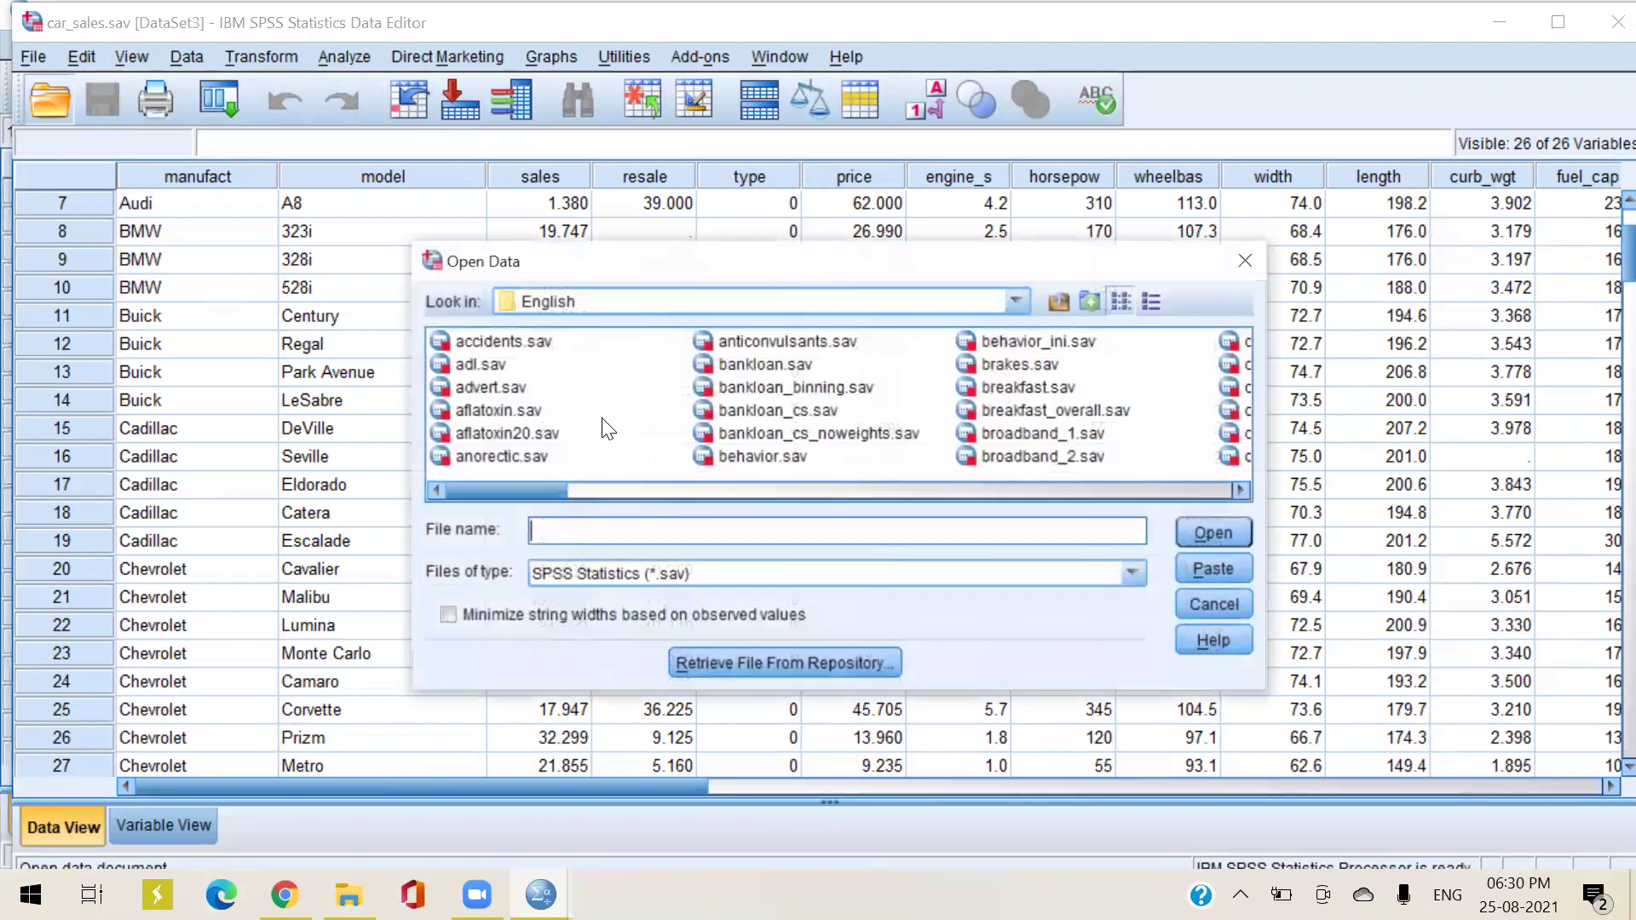
{"action": "left_click_drag", "start_coordinate": [513, 484], "coordinate": [699, 503]}
{"action": "left_click", "coordinate": [556, 365]}
{"action": "double_click", "coordinate": [554, 365]}
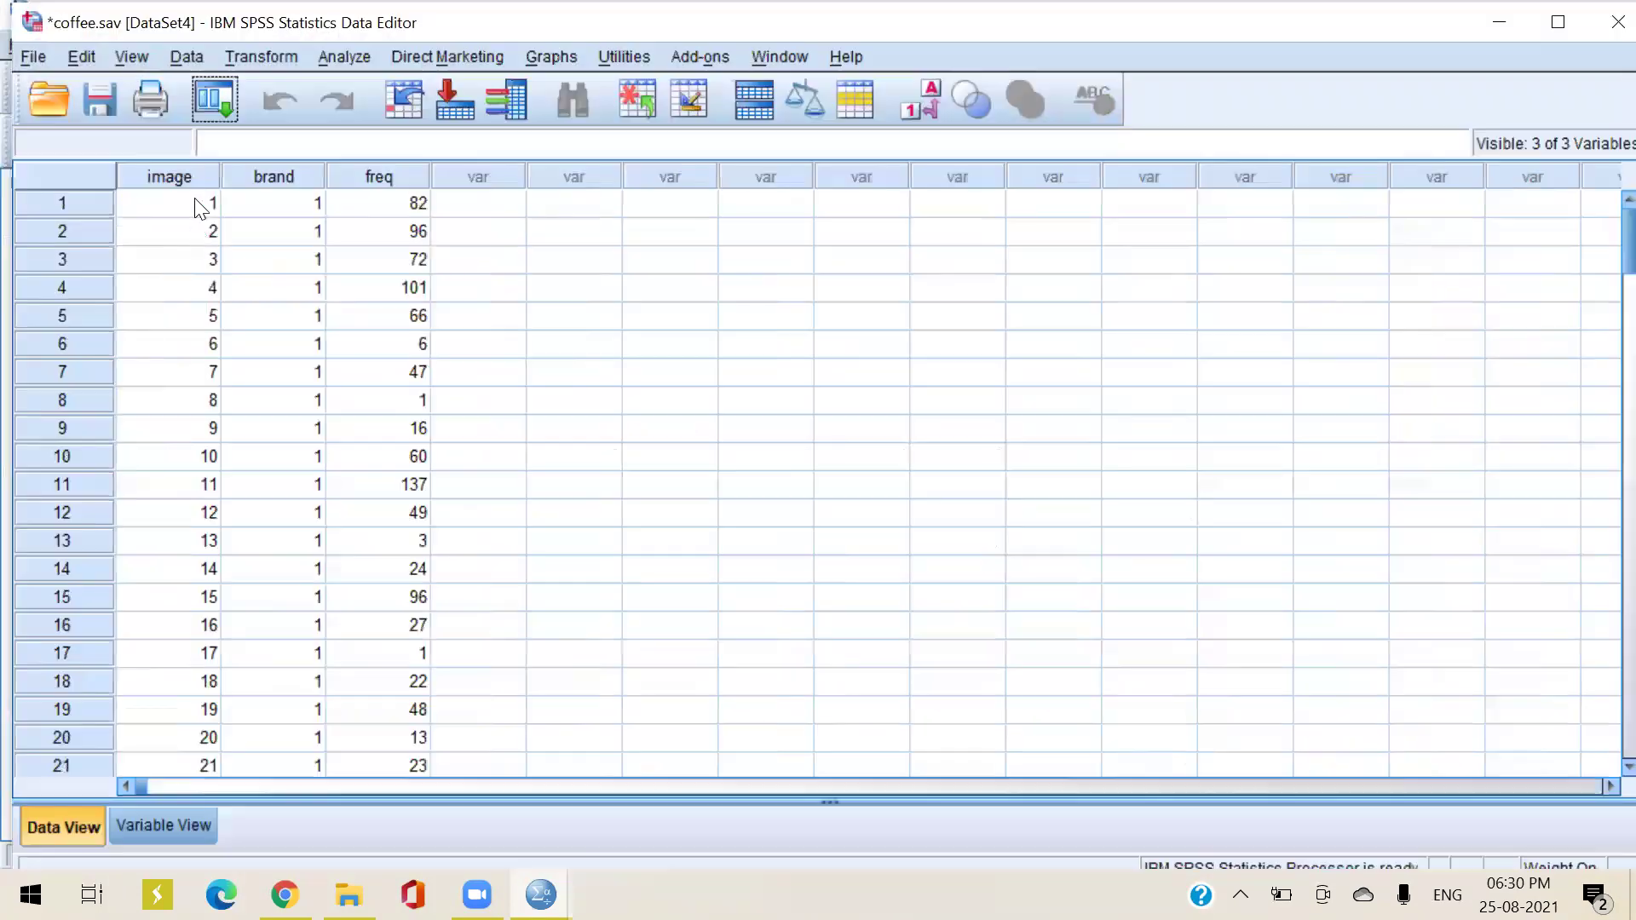
{"action": "left_click", "coordinate": [141, 824]}
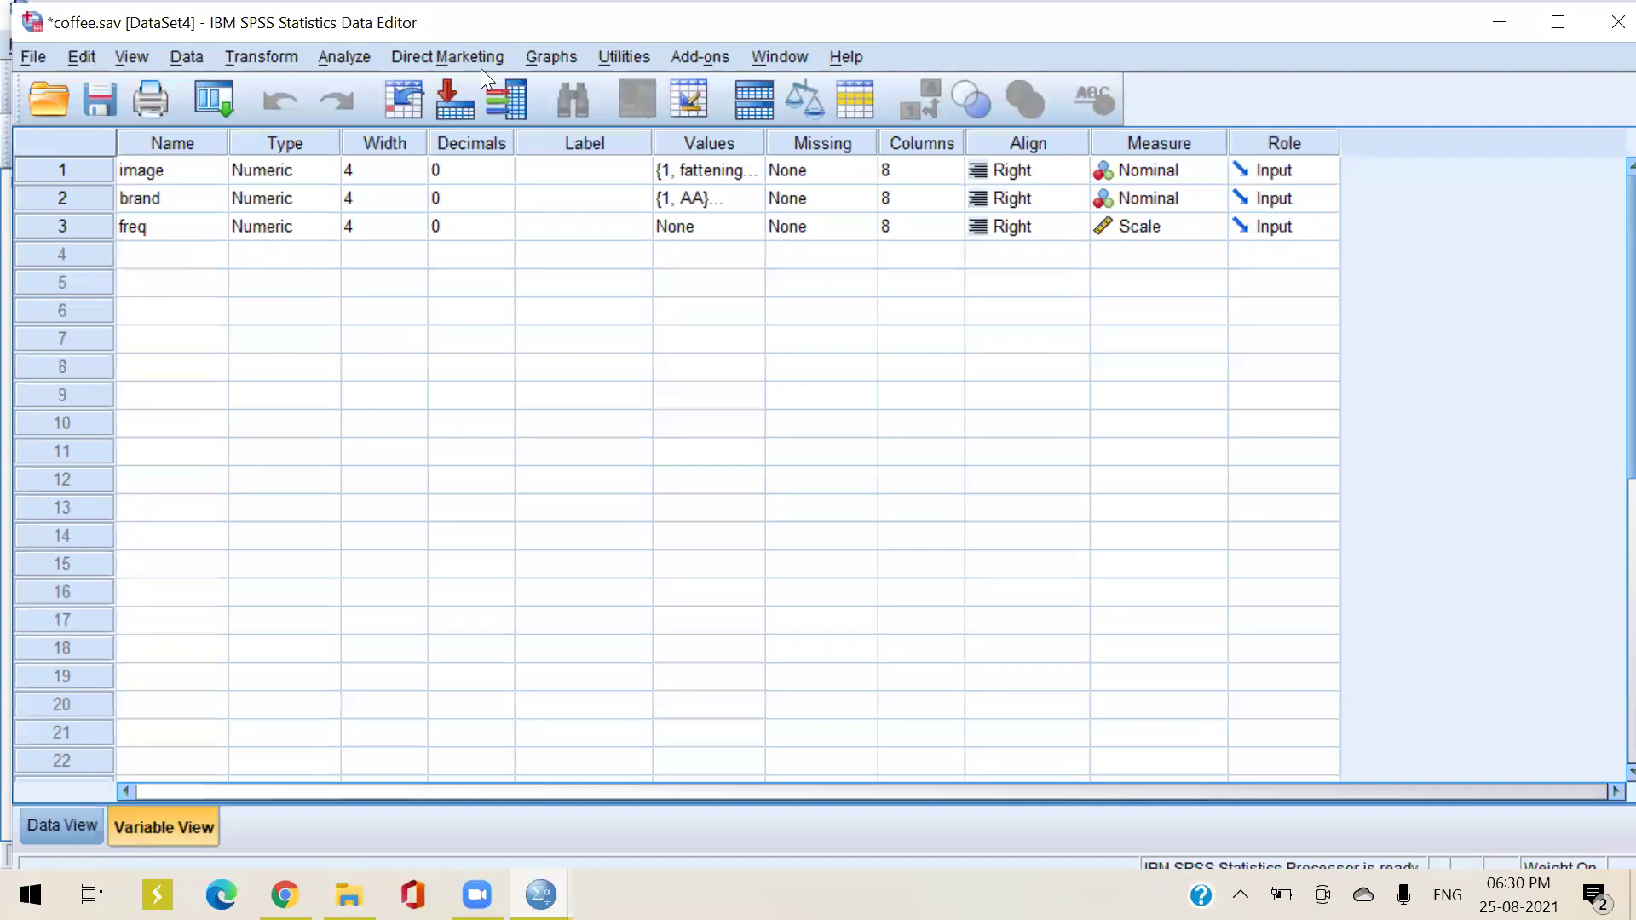
{"action": "left_click", "coordinate": [545, 57]}
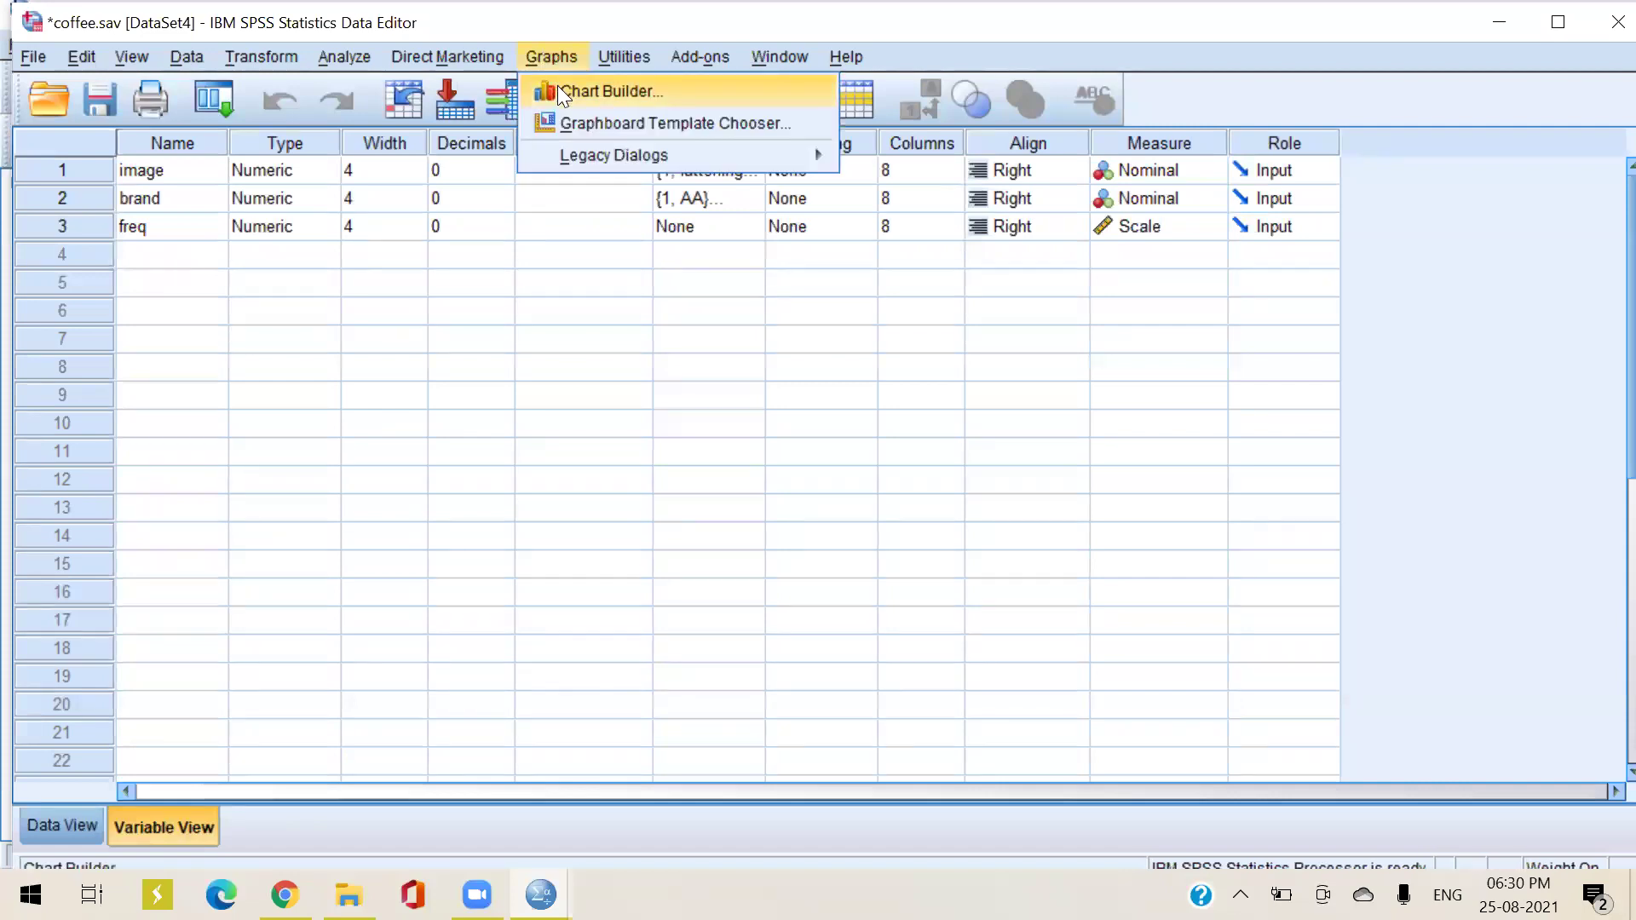
{"action": "mouse_move", "coordinate": [467, 65]}
{"action": "mouse_move", "coordinate": [324, 51]}
{"action": "mouse_move", "coordinate": [377, 118]}
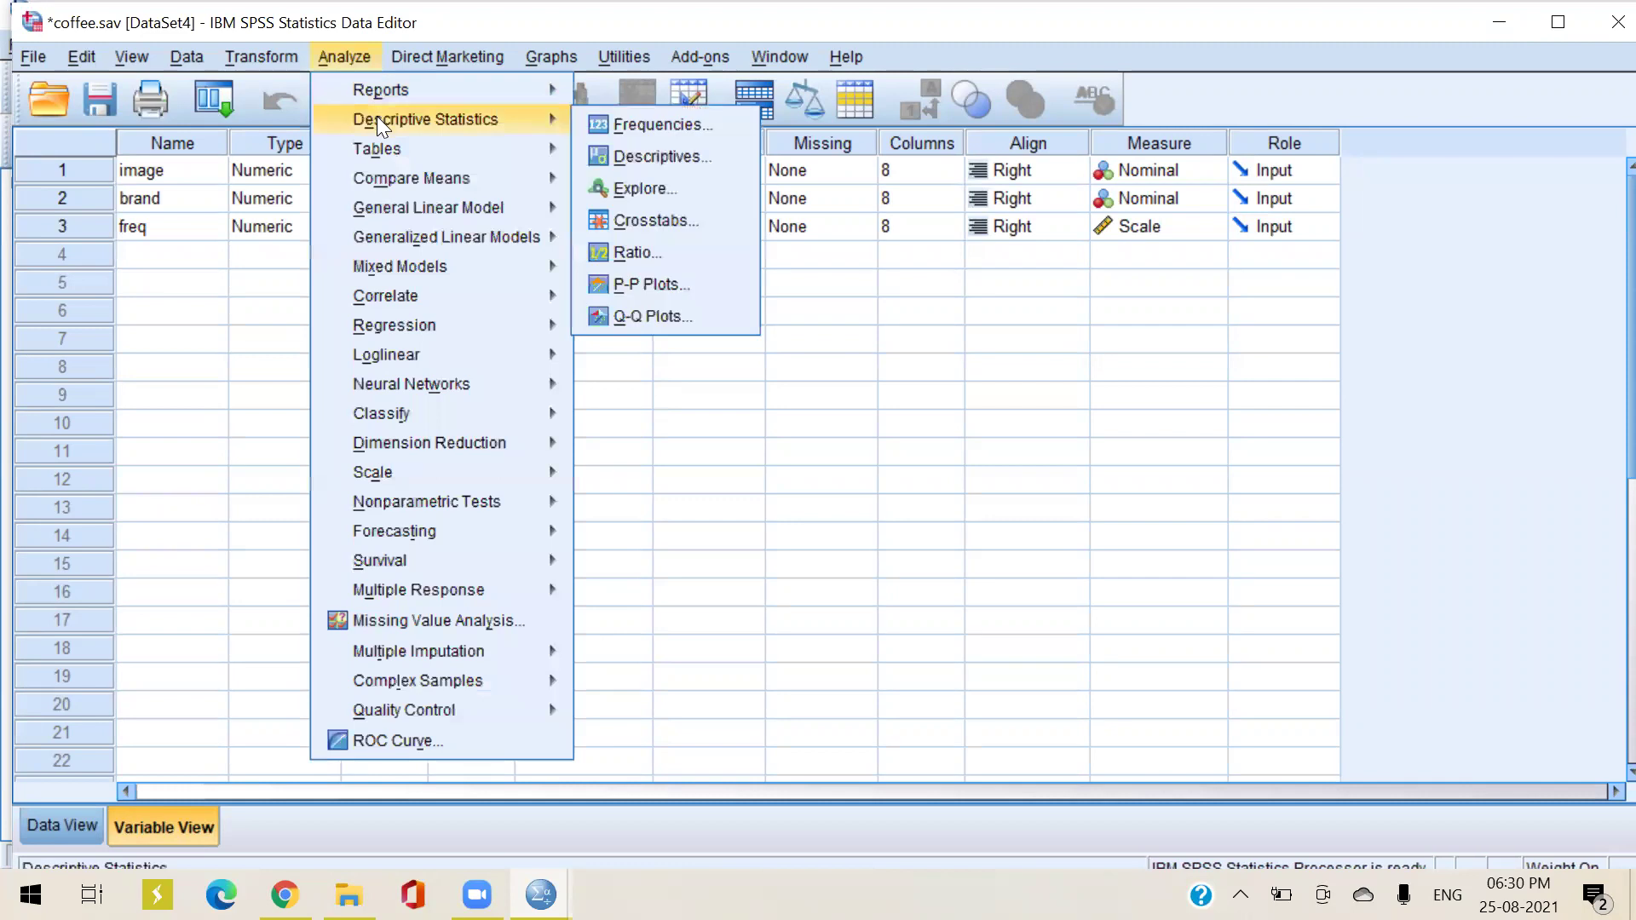
{"action": "left_click", "coordinate": [651, 154]}
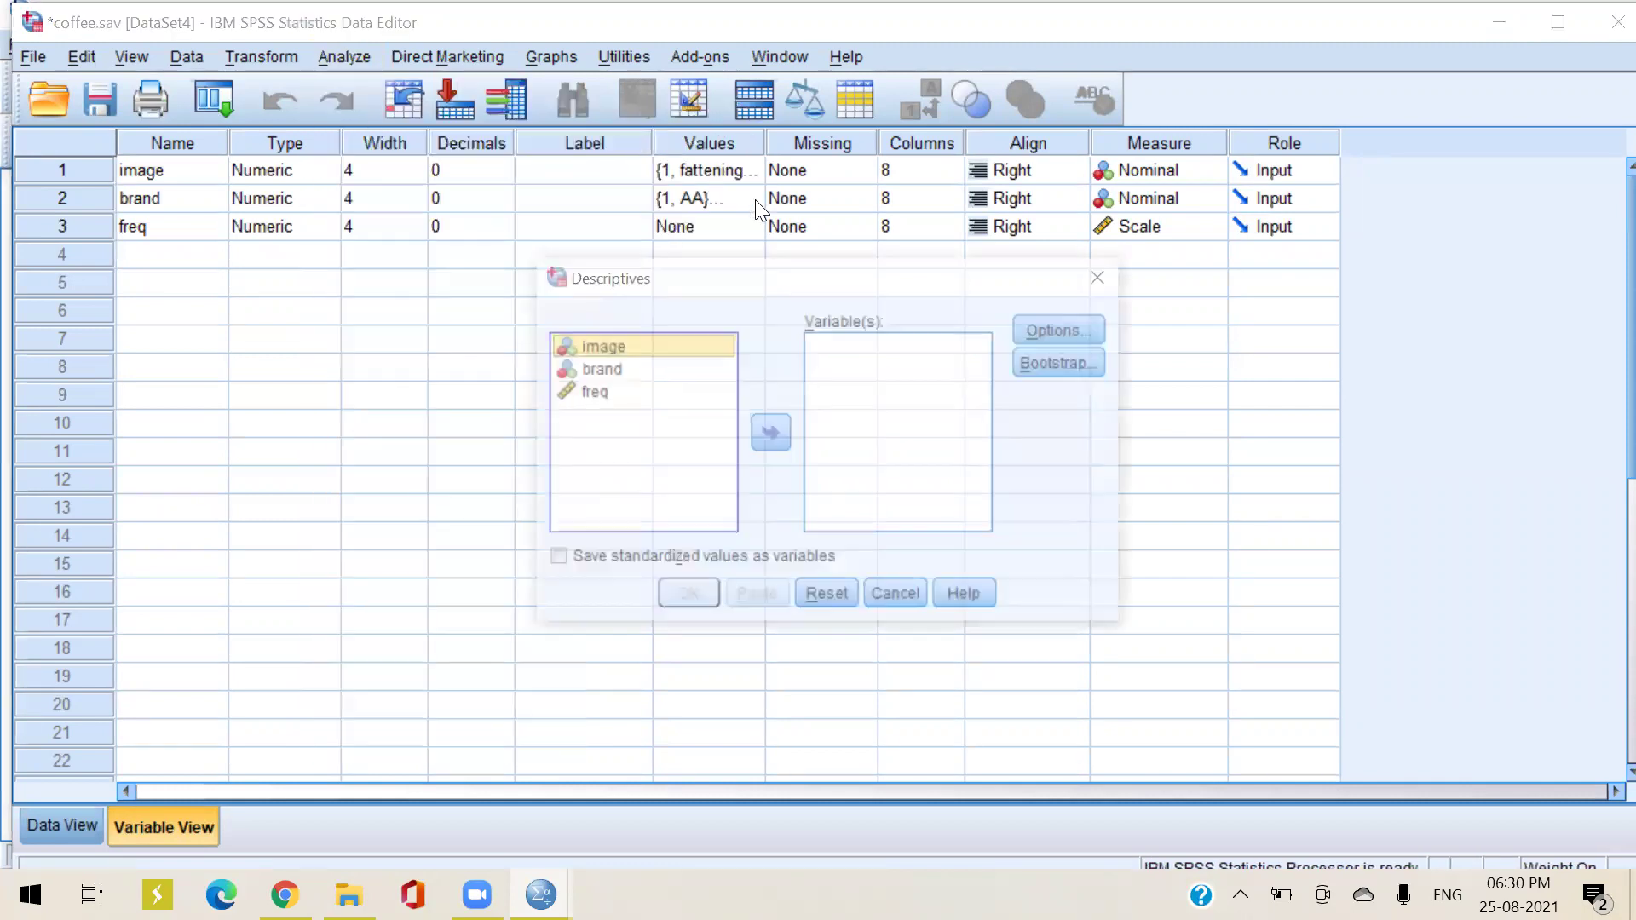
{"action": "left_click", "coordinate": [1103, 276]}
Start a Frequencies analysis with image and brand as its variables
{"action": "left_click", "coordinate": [542, 55]}
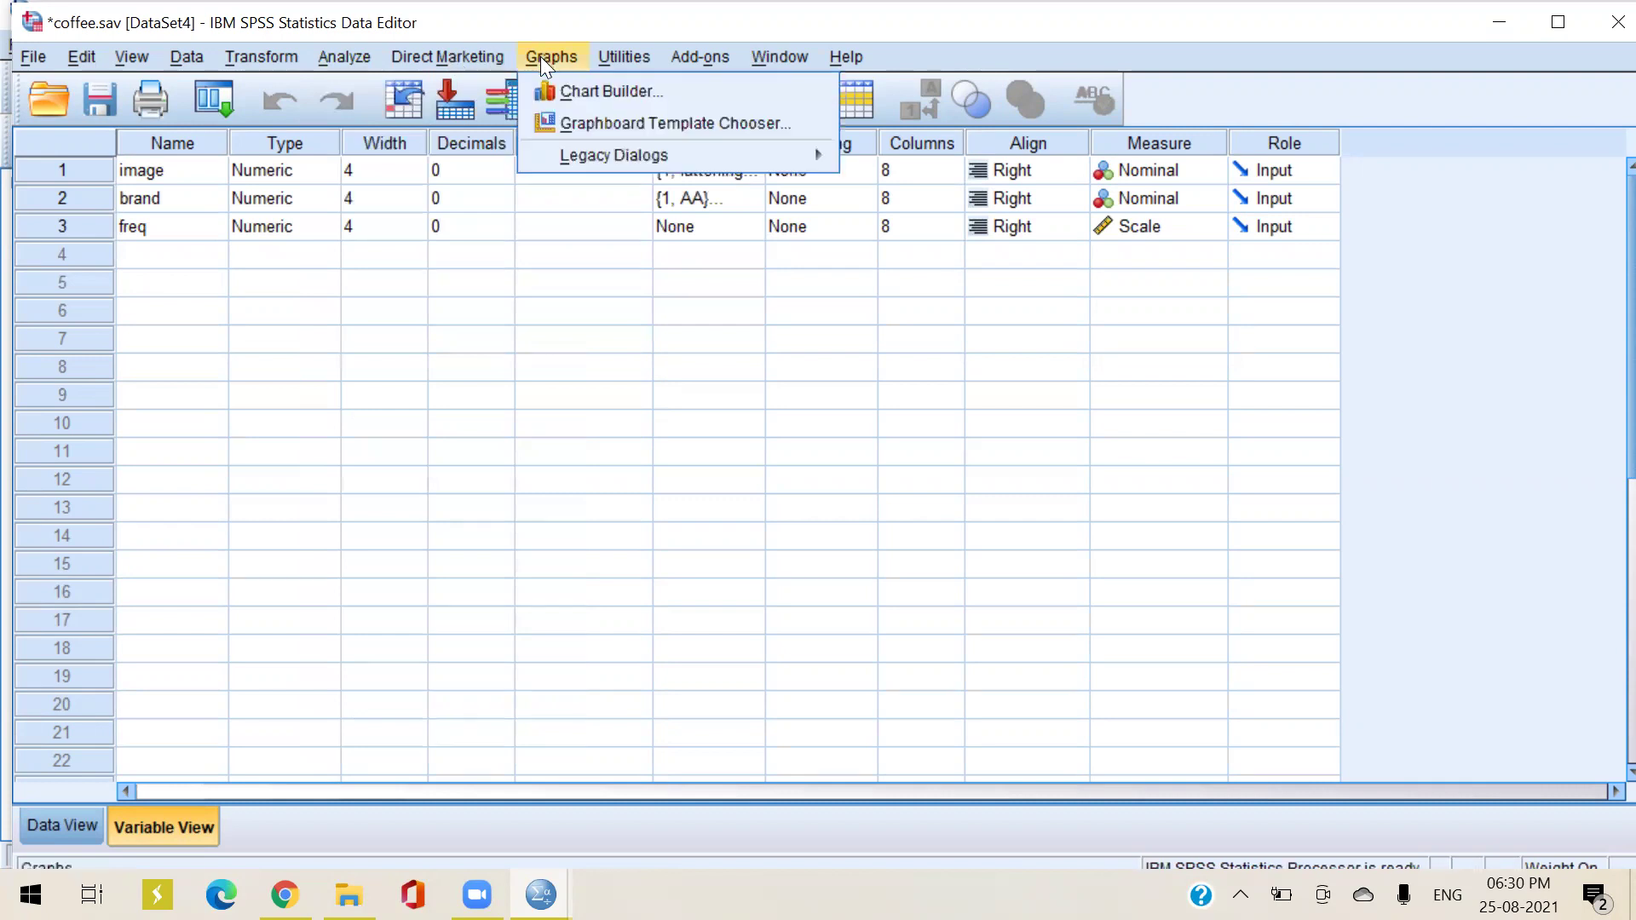
{"action": "mouse_move", "coordinate": [345, 65]}
{"action": "mouse_move", "coordinate": [394, 120]}
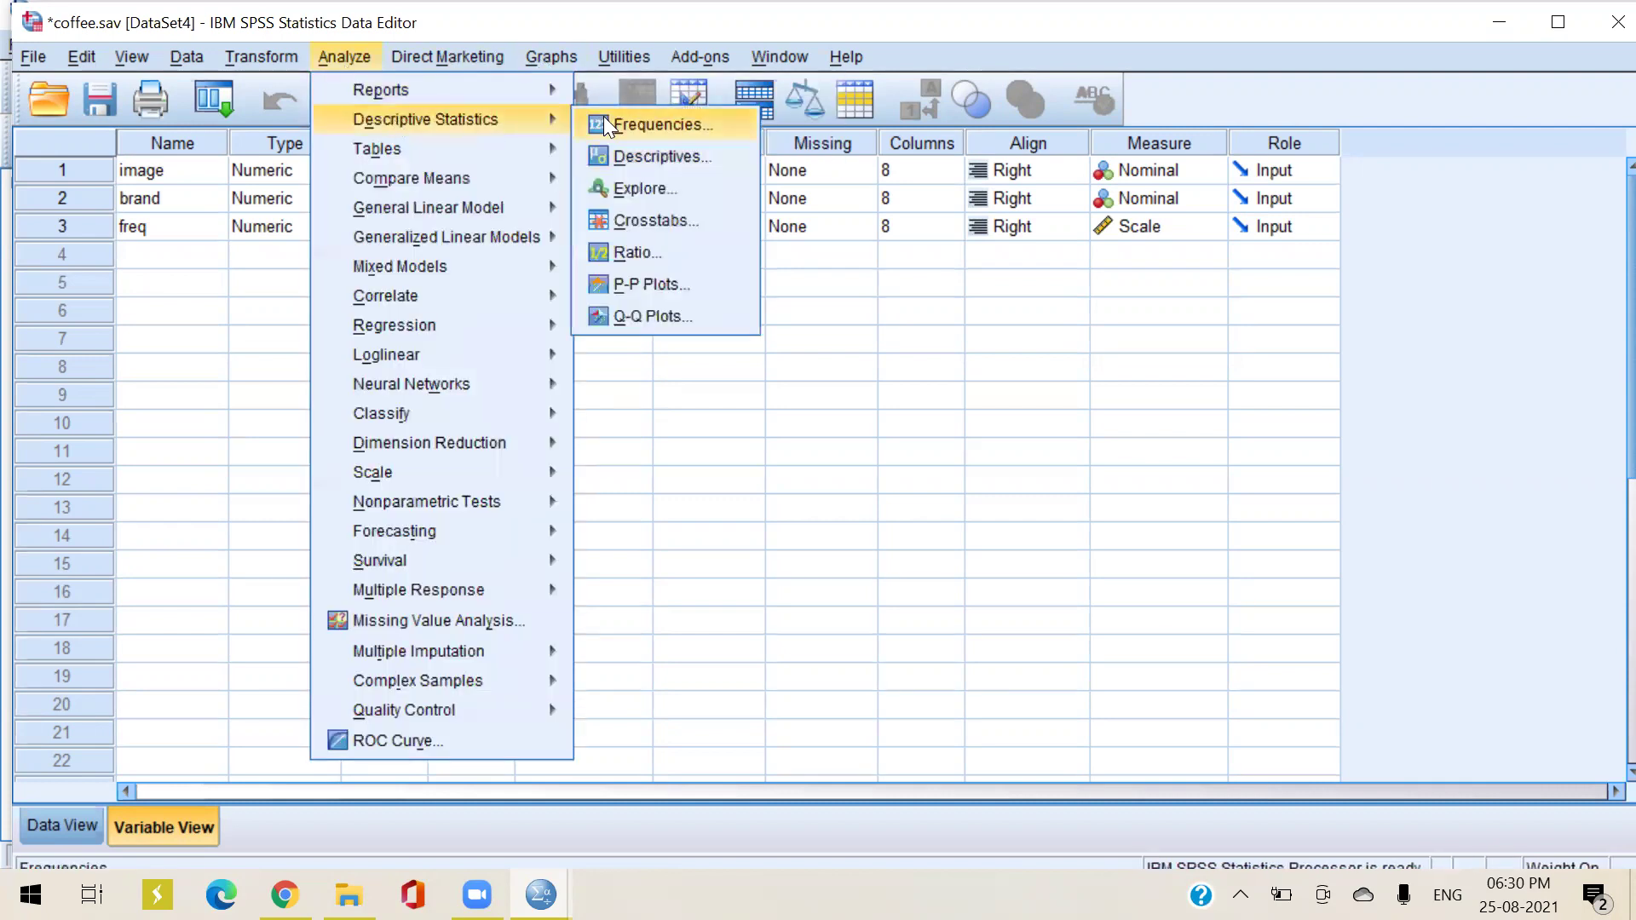
{"action": "left_click", "coordinate": [605, 122]}
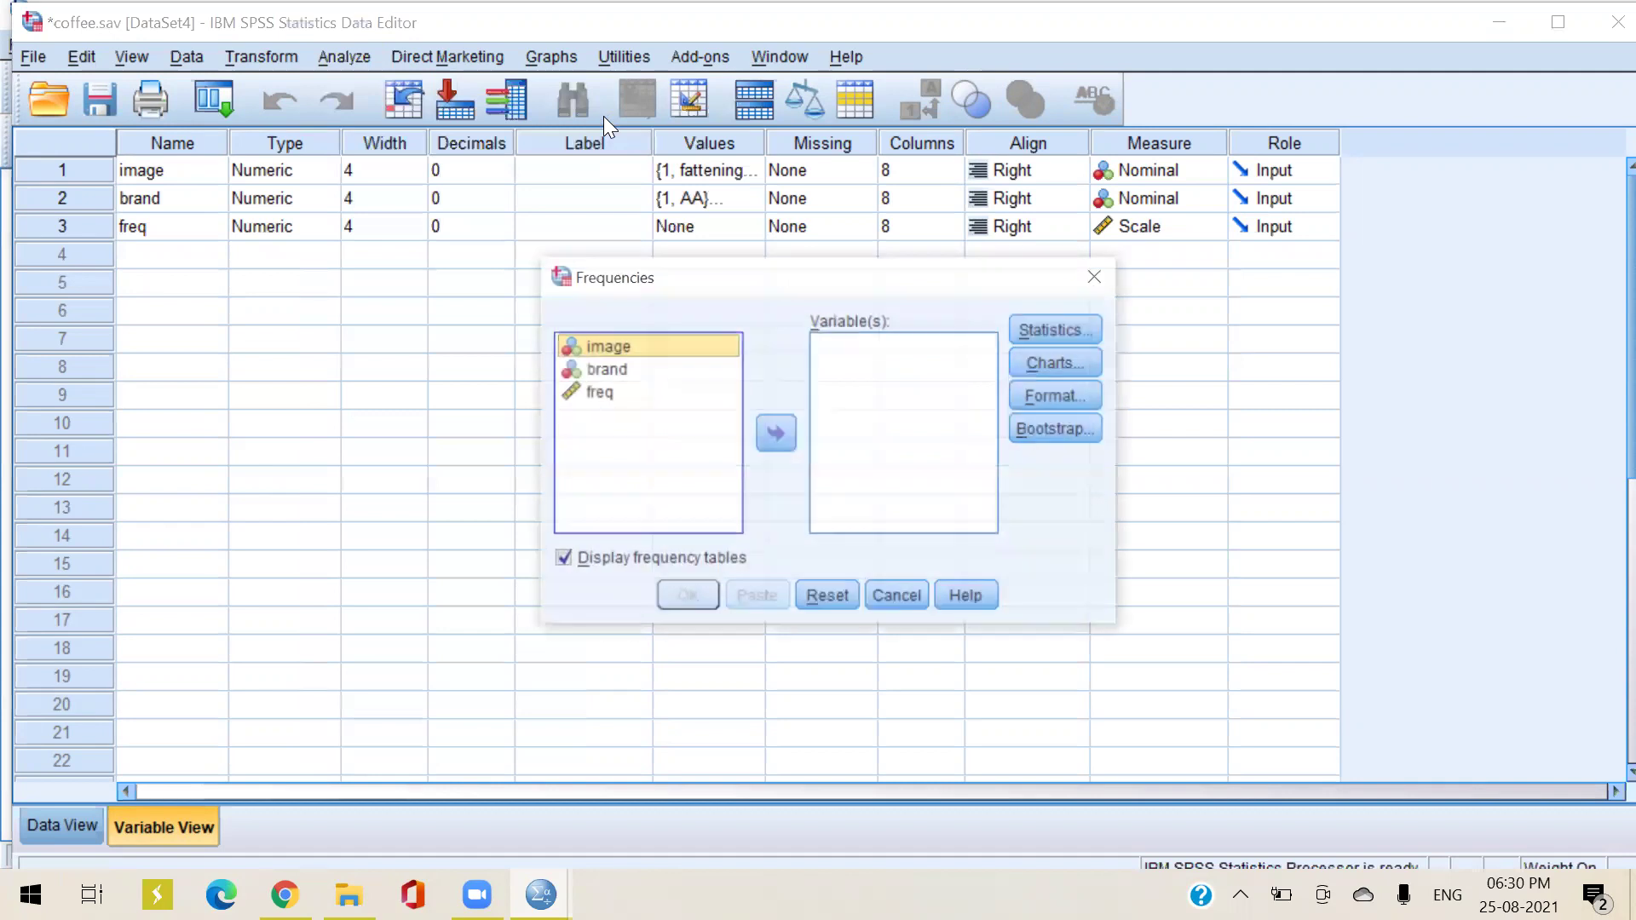
{"action": "left_click_drag", "start_coordinate": [607, 346], "coordinate": [816, 358]}
{"action": "left_click_drag", "start_coordinate": [597, 344], "coordinate": [855, 362]}
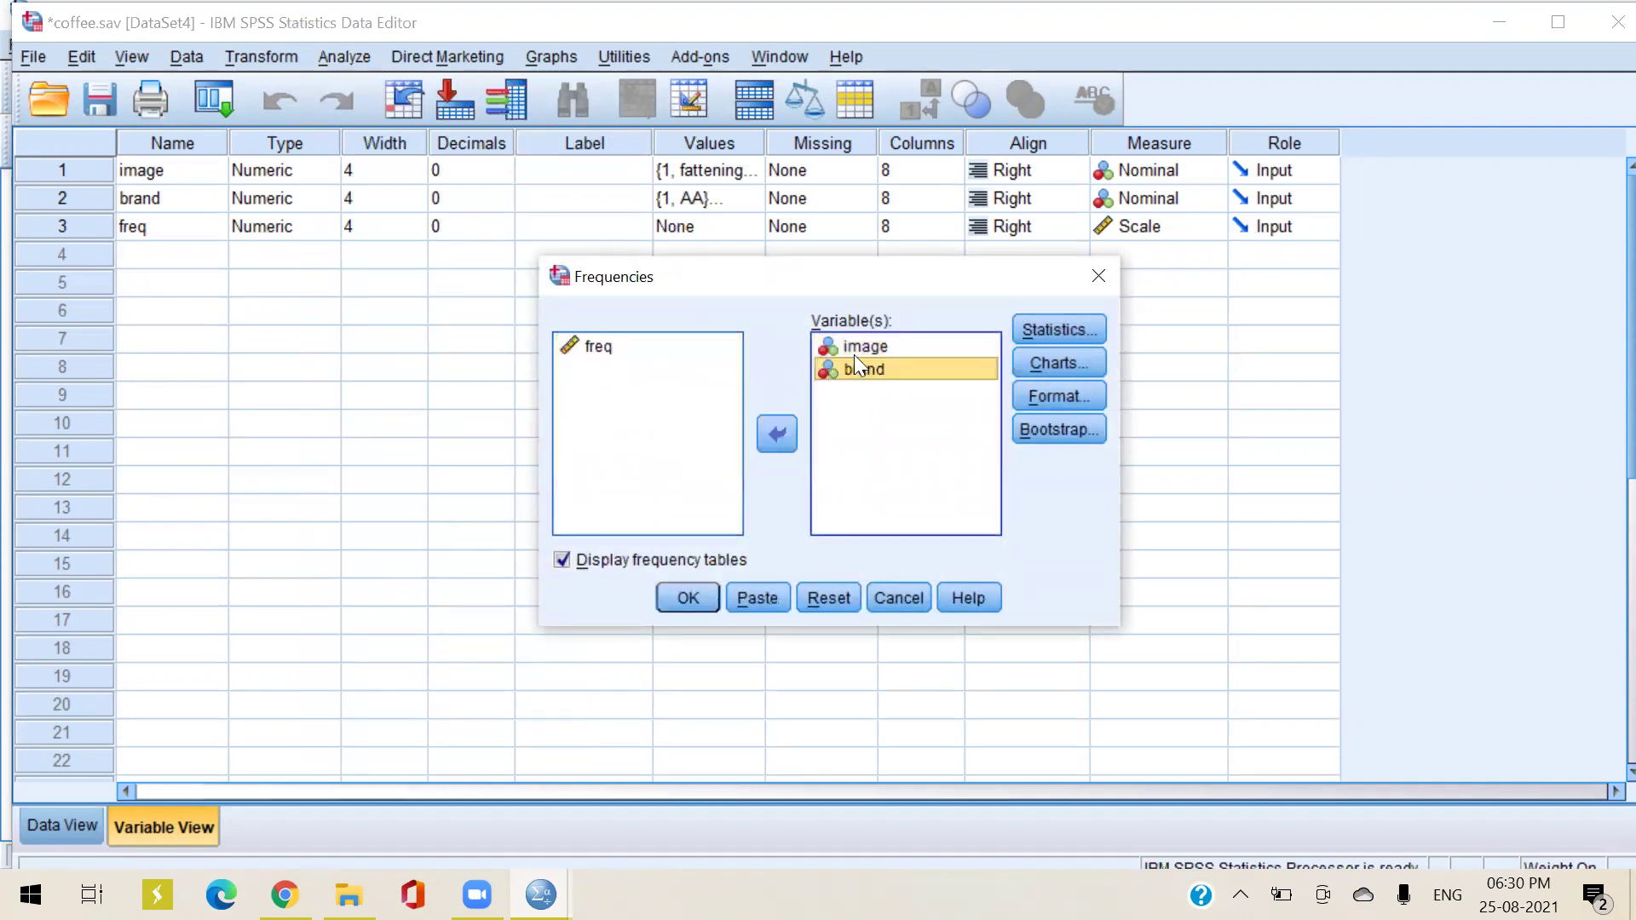
Request histograms with a normal curve for the frequency analysis and run it
{"action": "left_click", "coordinate": [1059, 356]}
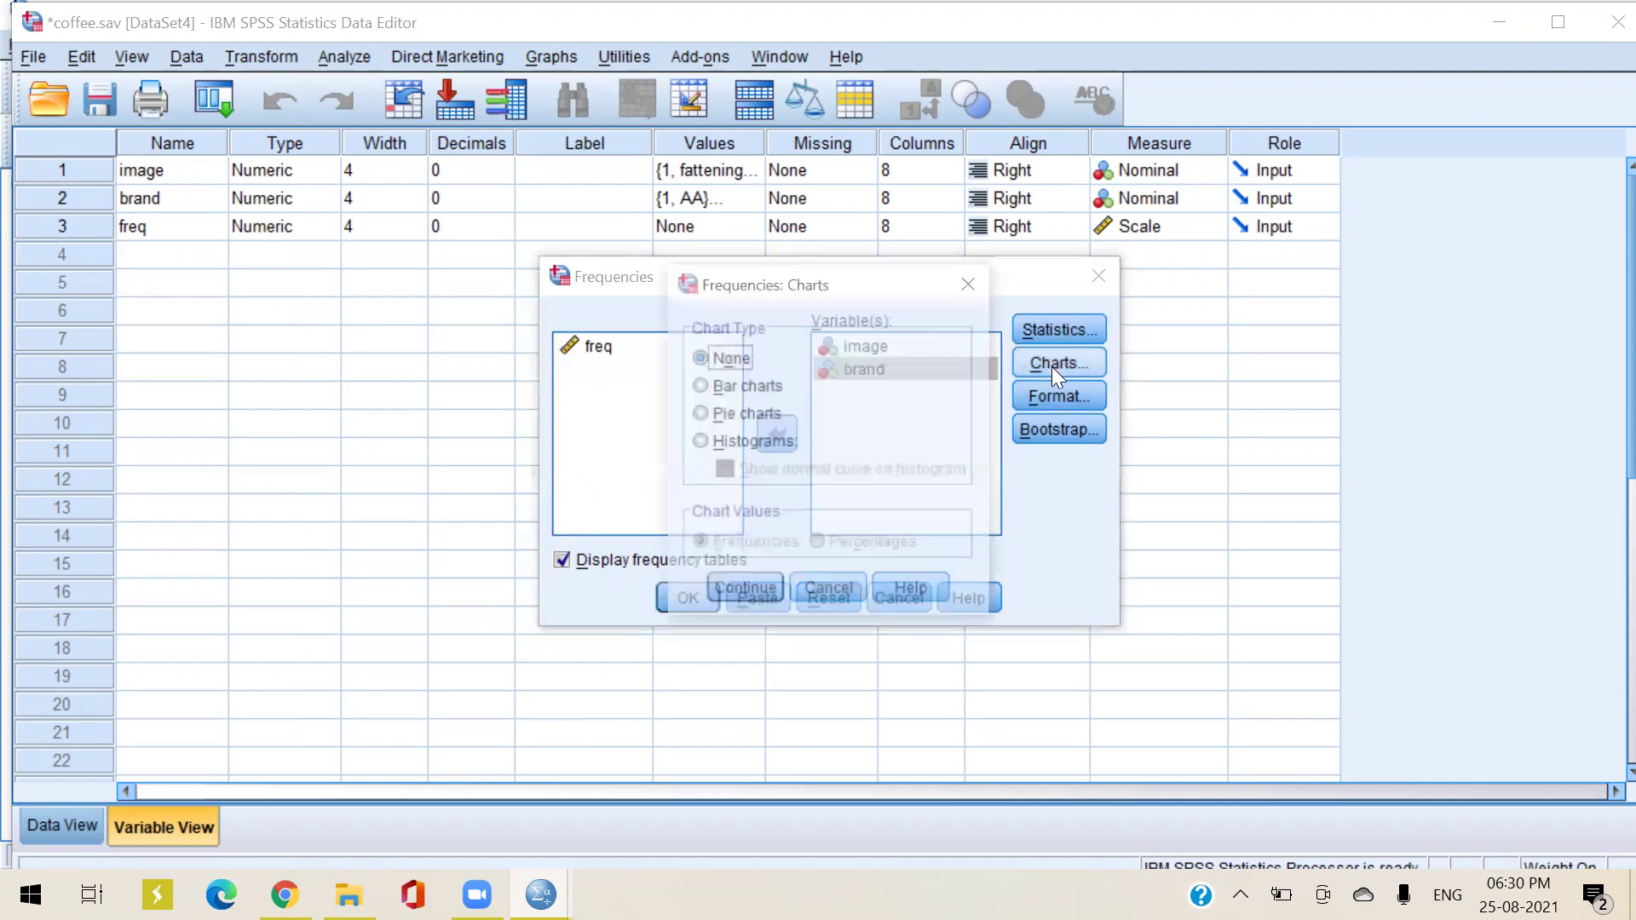
{"action": "left_click", "coordinate": [700, 441]}
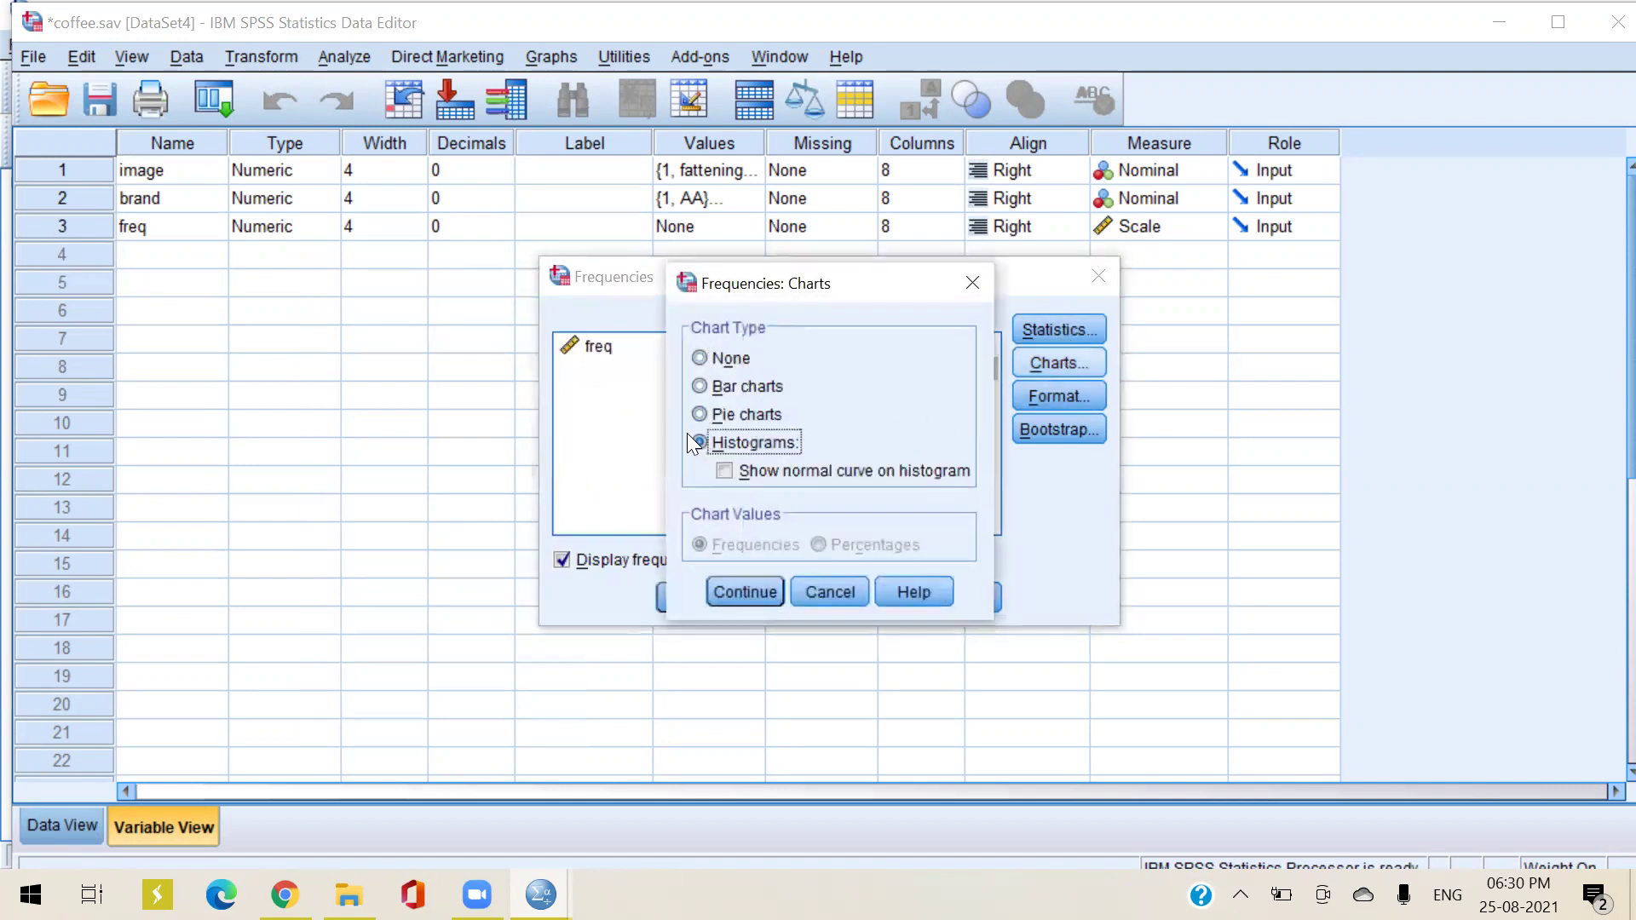
{"action": "left_click", "coordinate": [725, 472]}
{"action": "left_click", "coordinate": [745, 591]}
{"action": "left_click", "coordinate": [686, 598]}
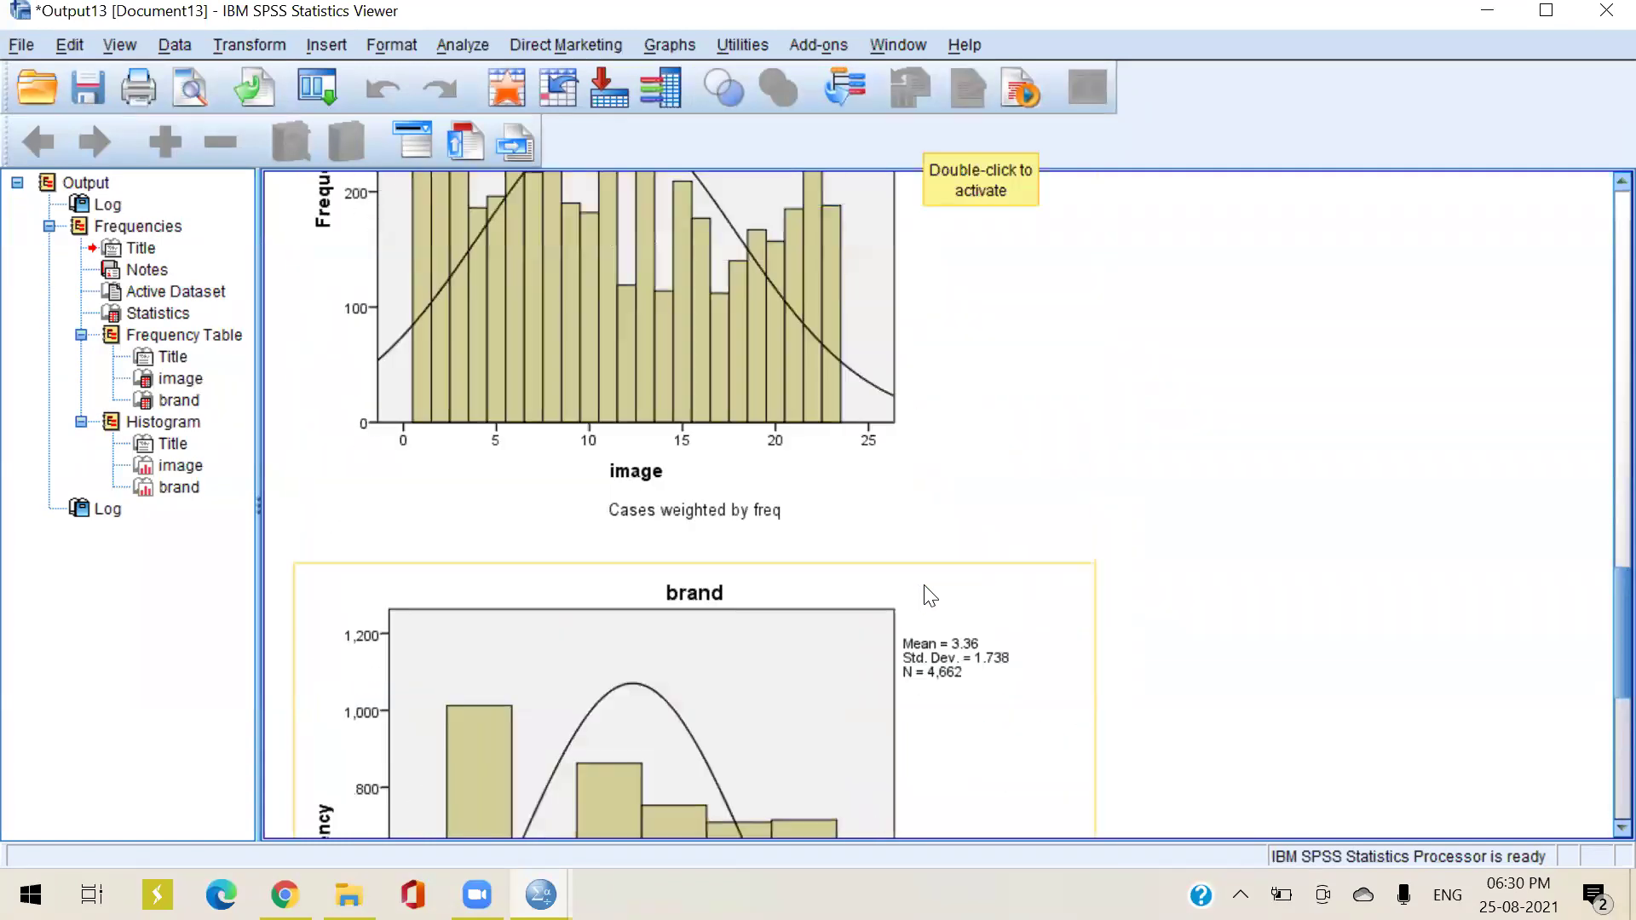
Examine the frequency tables and histograms of image and brand in the coffee.sav output
{"action": "scroll", "coordinate": [929, 595], "scroll_direction": "up", "scroll_amount": 15}
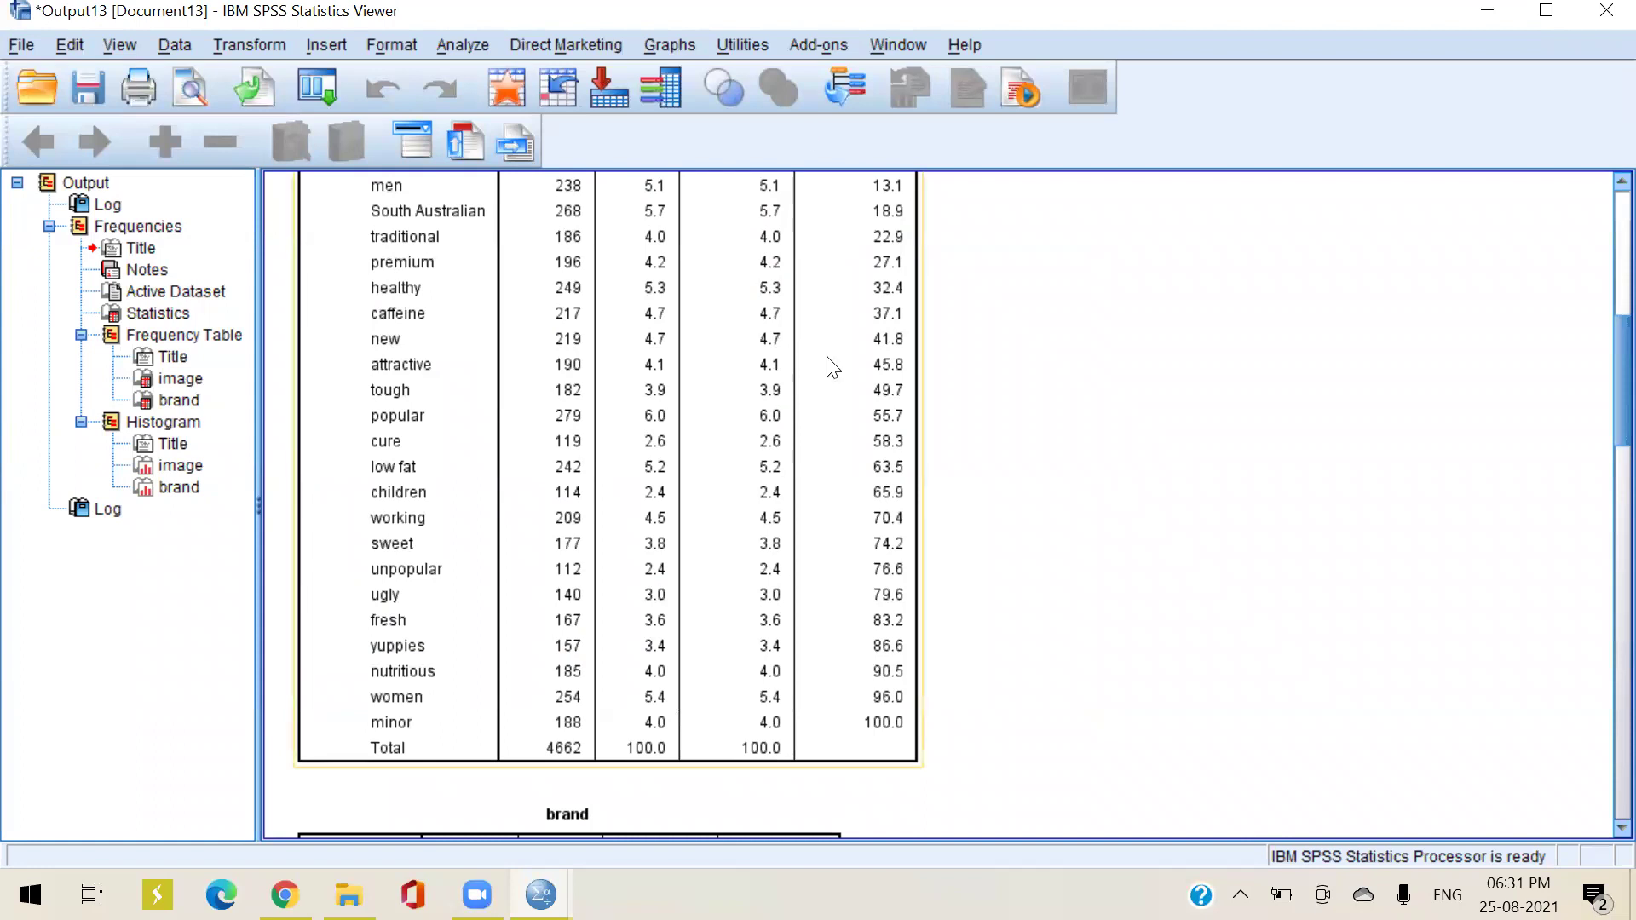
{"action": "scroll", "coordinate": [846, 372], "scroll_direction": "down", "scroll_amount": 6}
{"action": "scroll", "coordinate": [1432, 457], "scroll_direction": "down", "scroll_amount": 18}
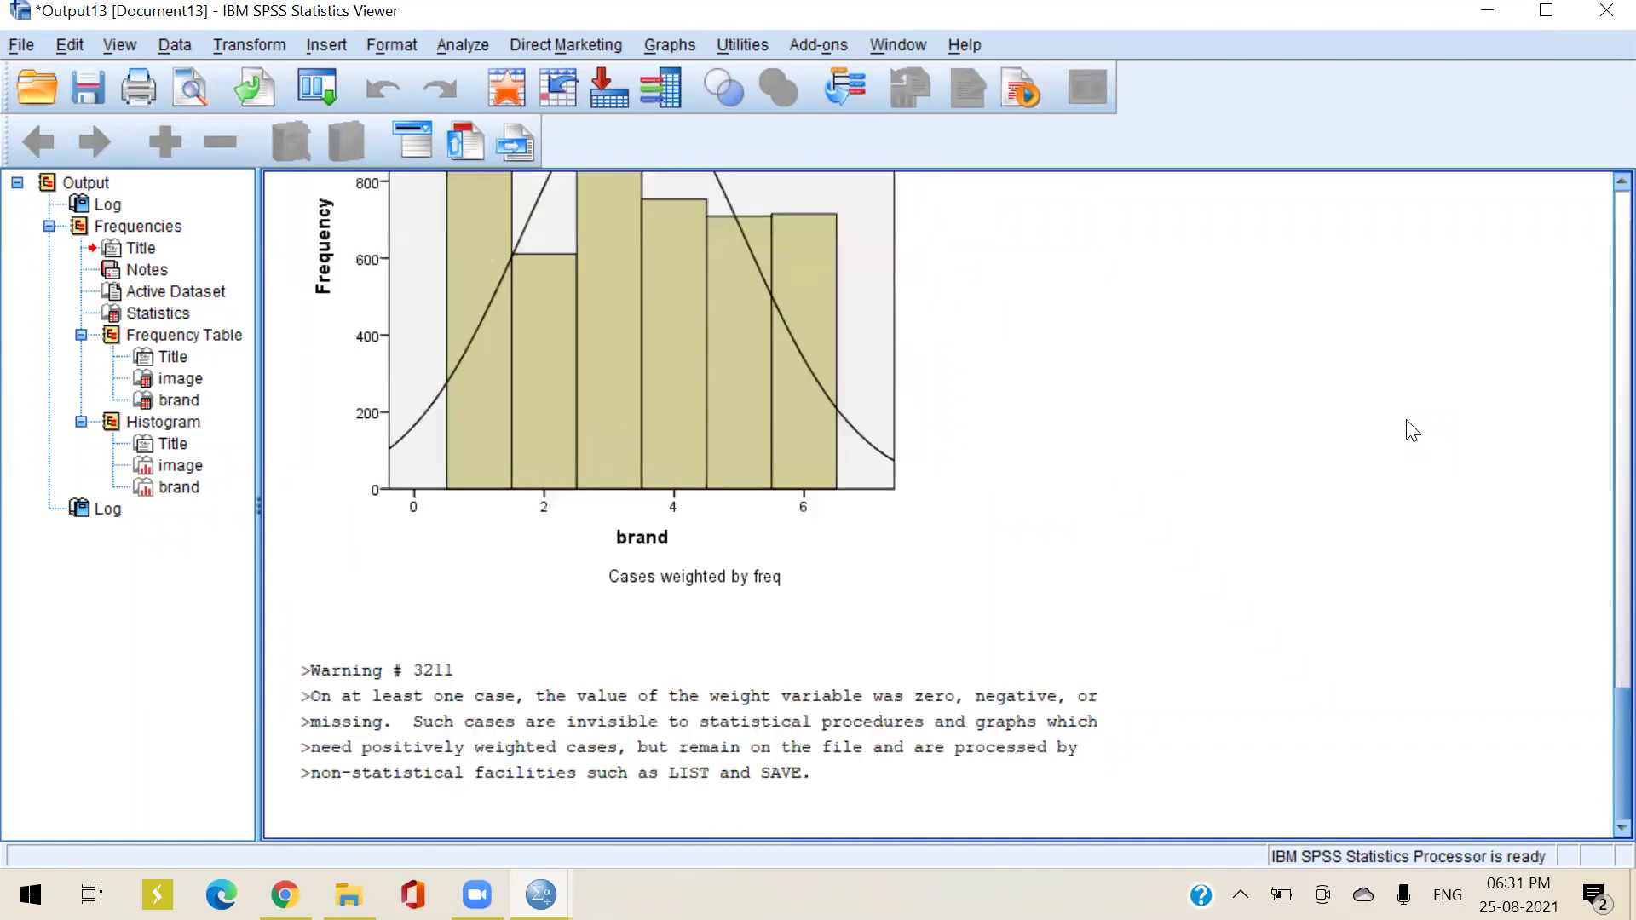
{"action": "scroll", "coordinate": [1412, 429], "scroll_direction": "up", "scroll_amount": 20}
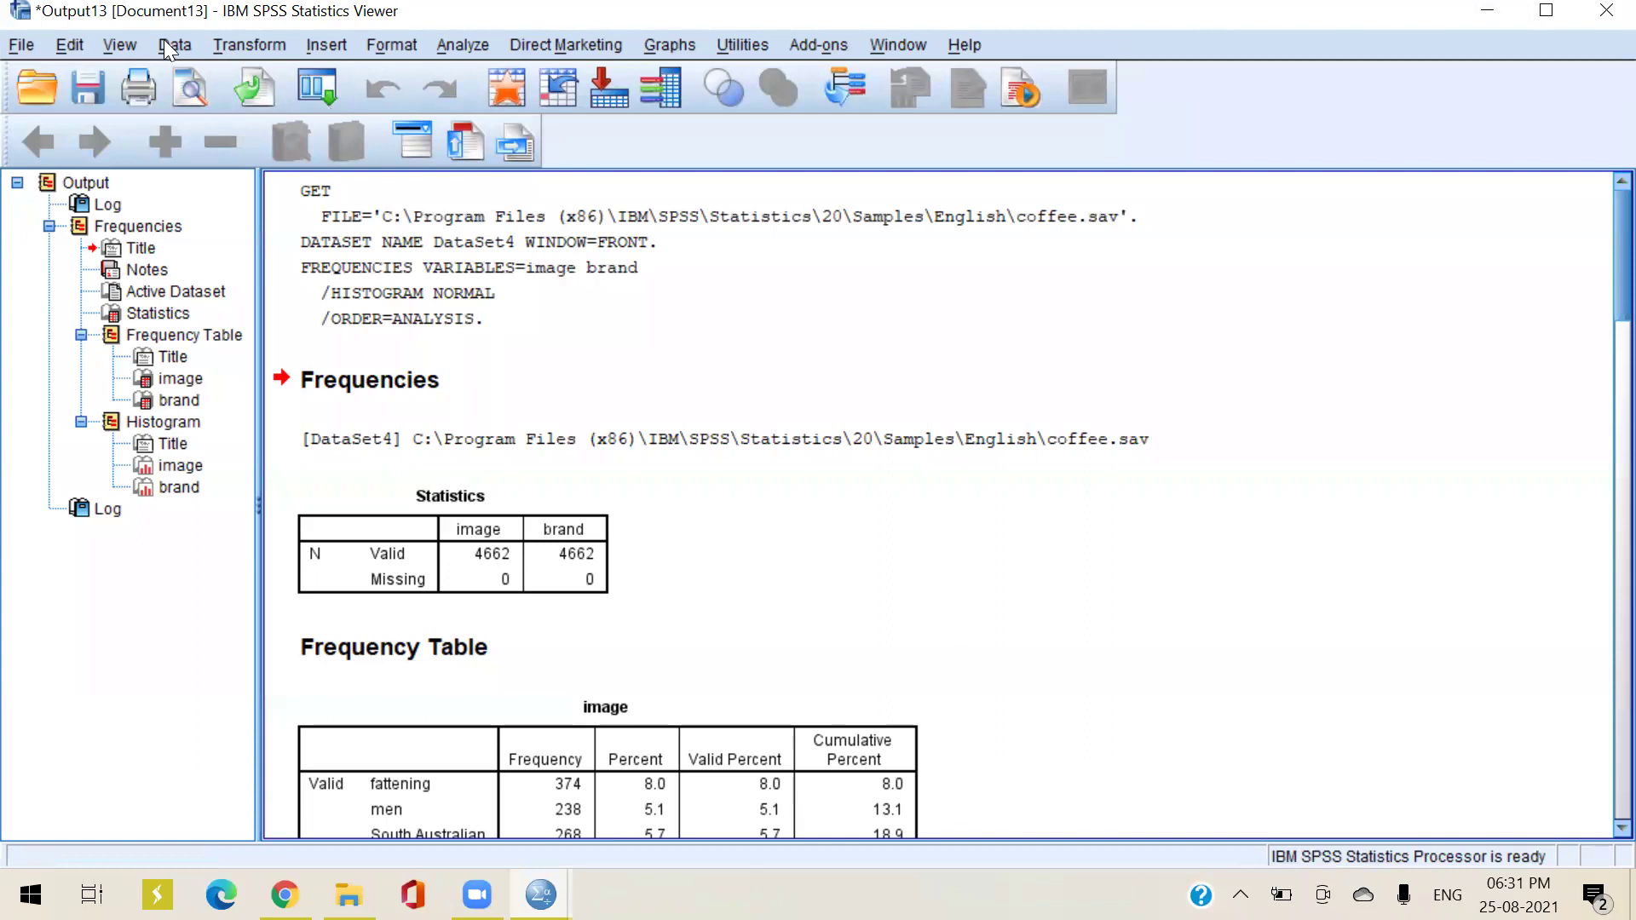
{"action": "left_click", "coordinate": [21, 47]}
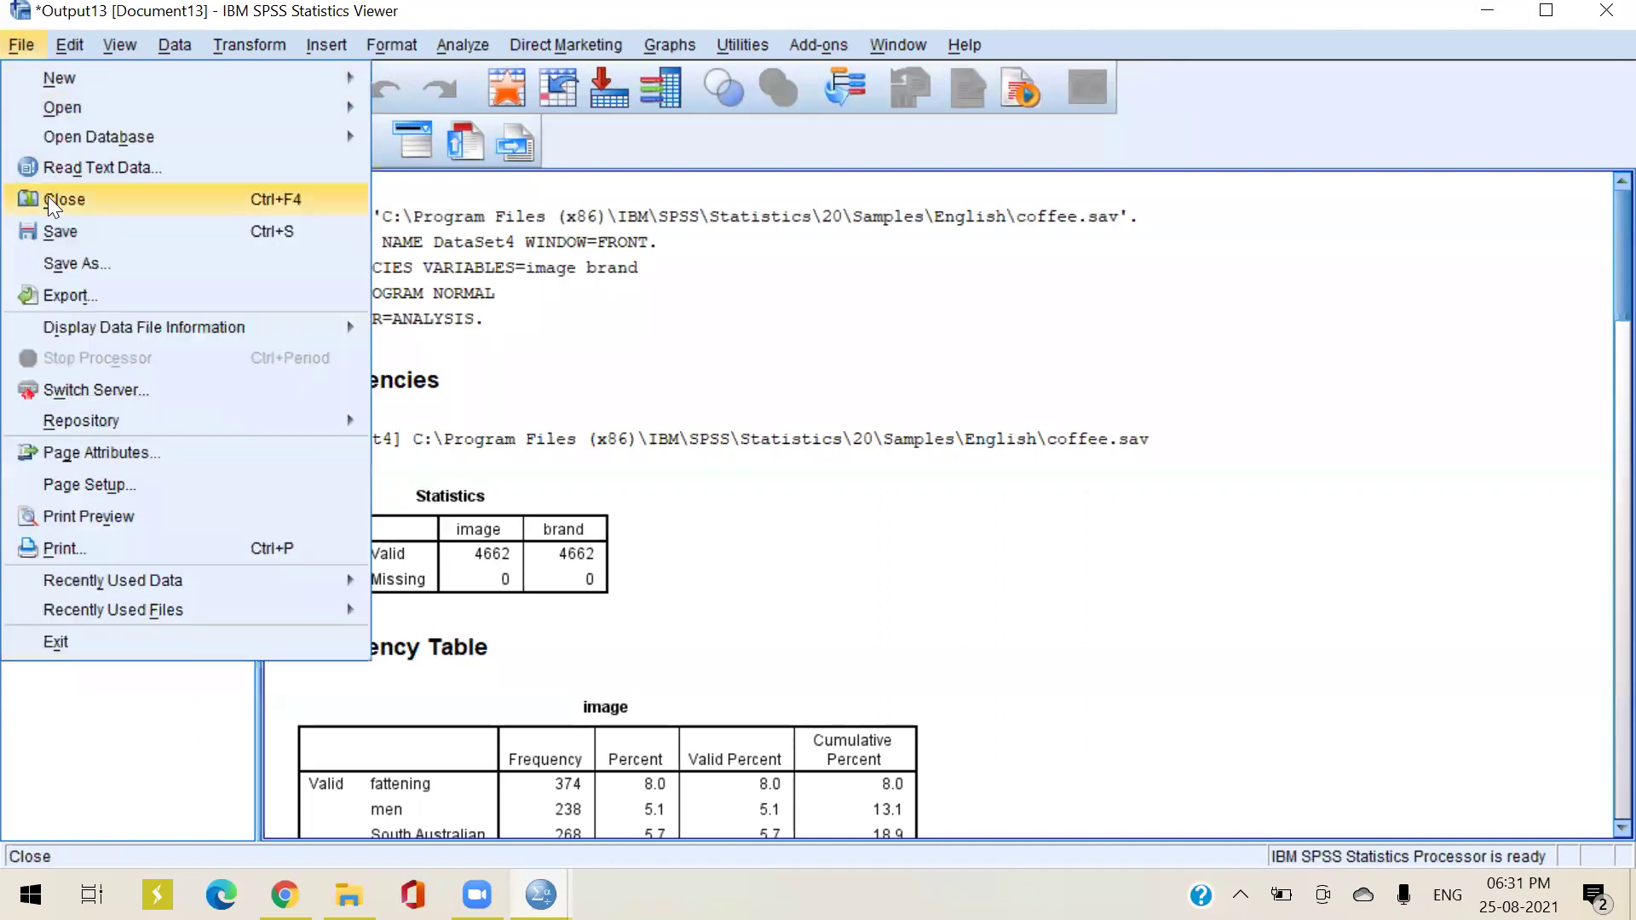
{"action": "mouse_move", "coordinate": [53, 54]}
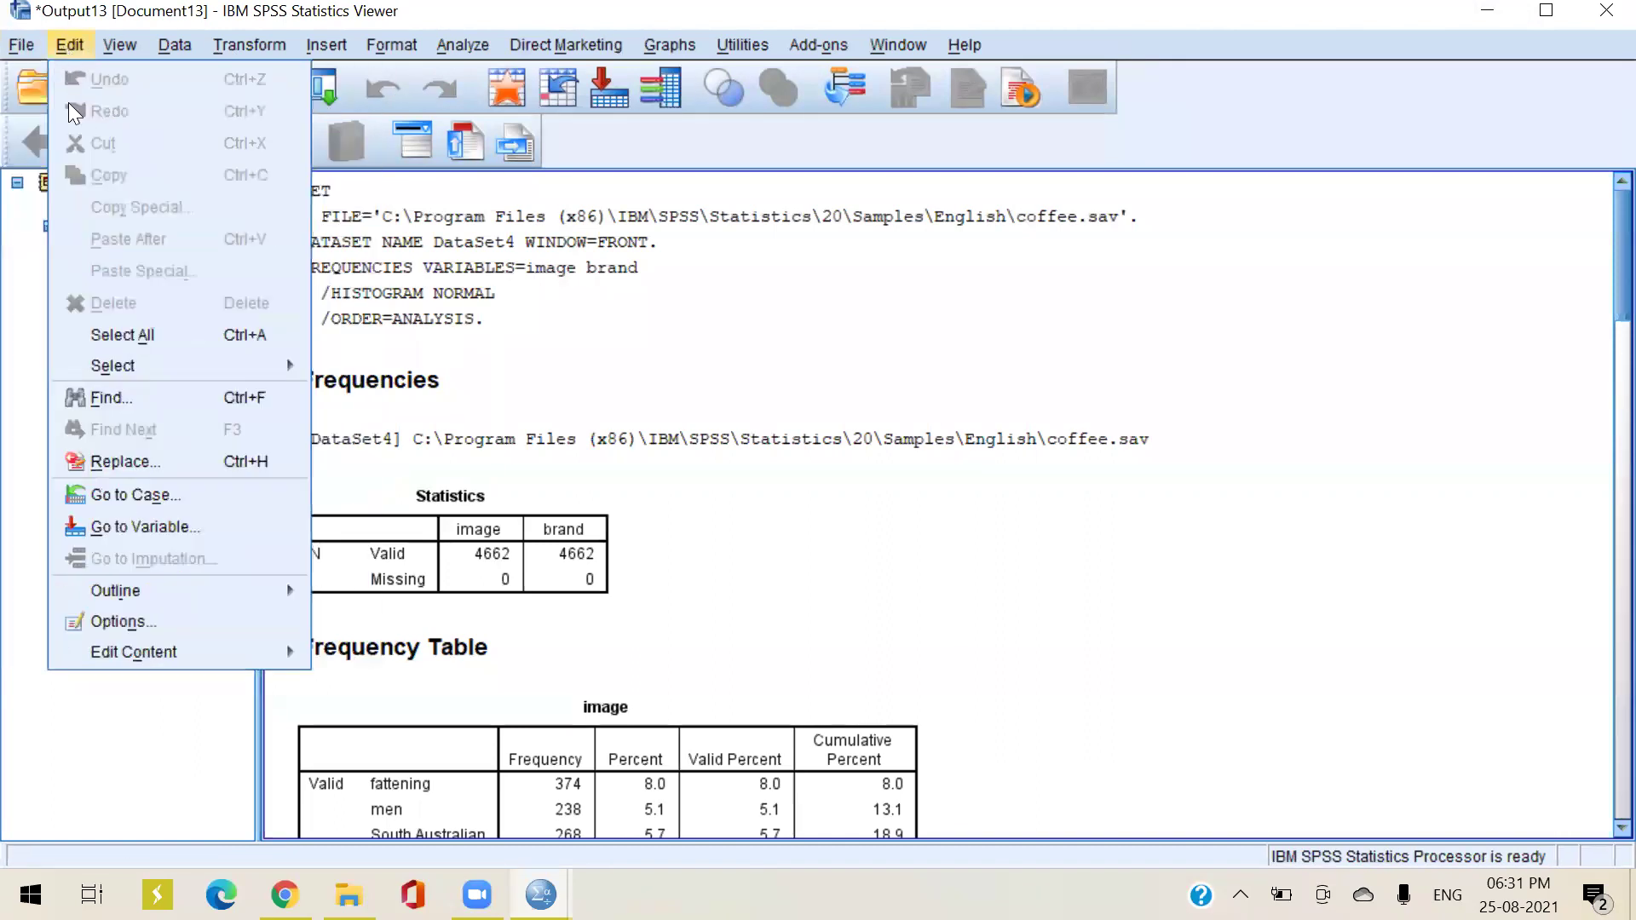
{"action": "mouse_move", "coordinate": [128, 45]}
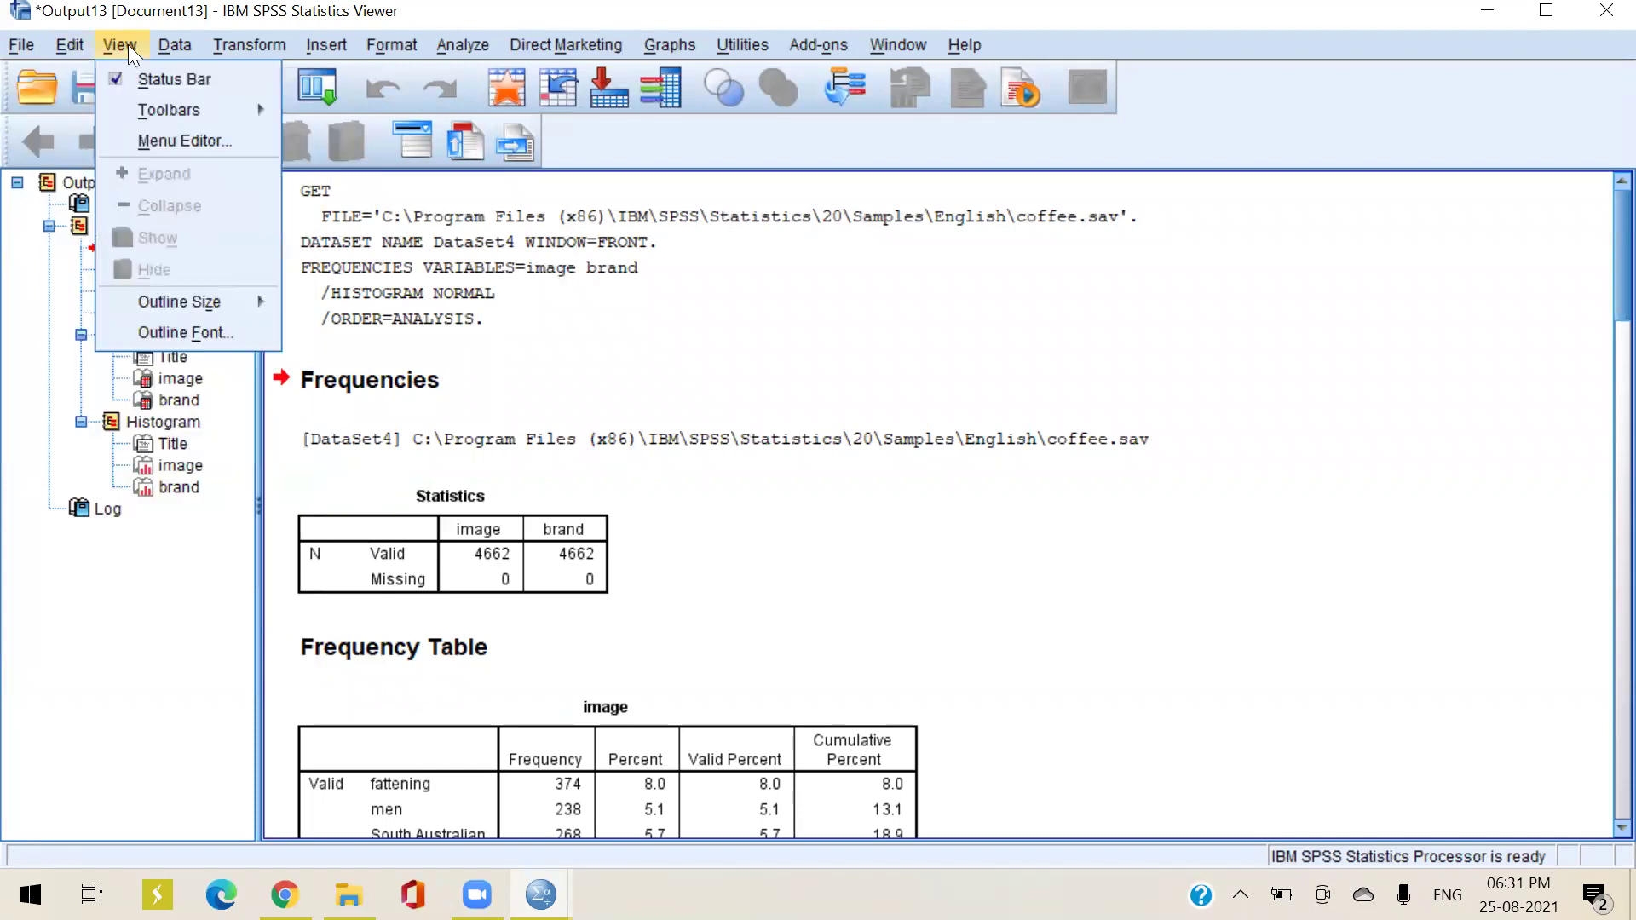
{"action": "mouse_move", "coordinate": [141, 113]}
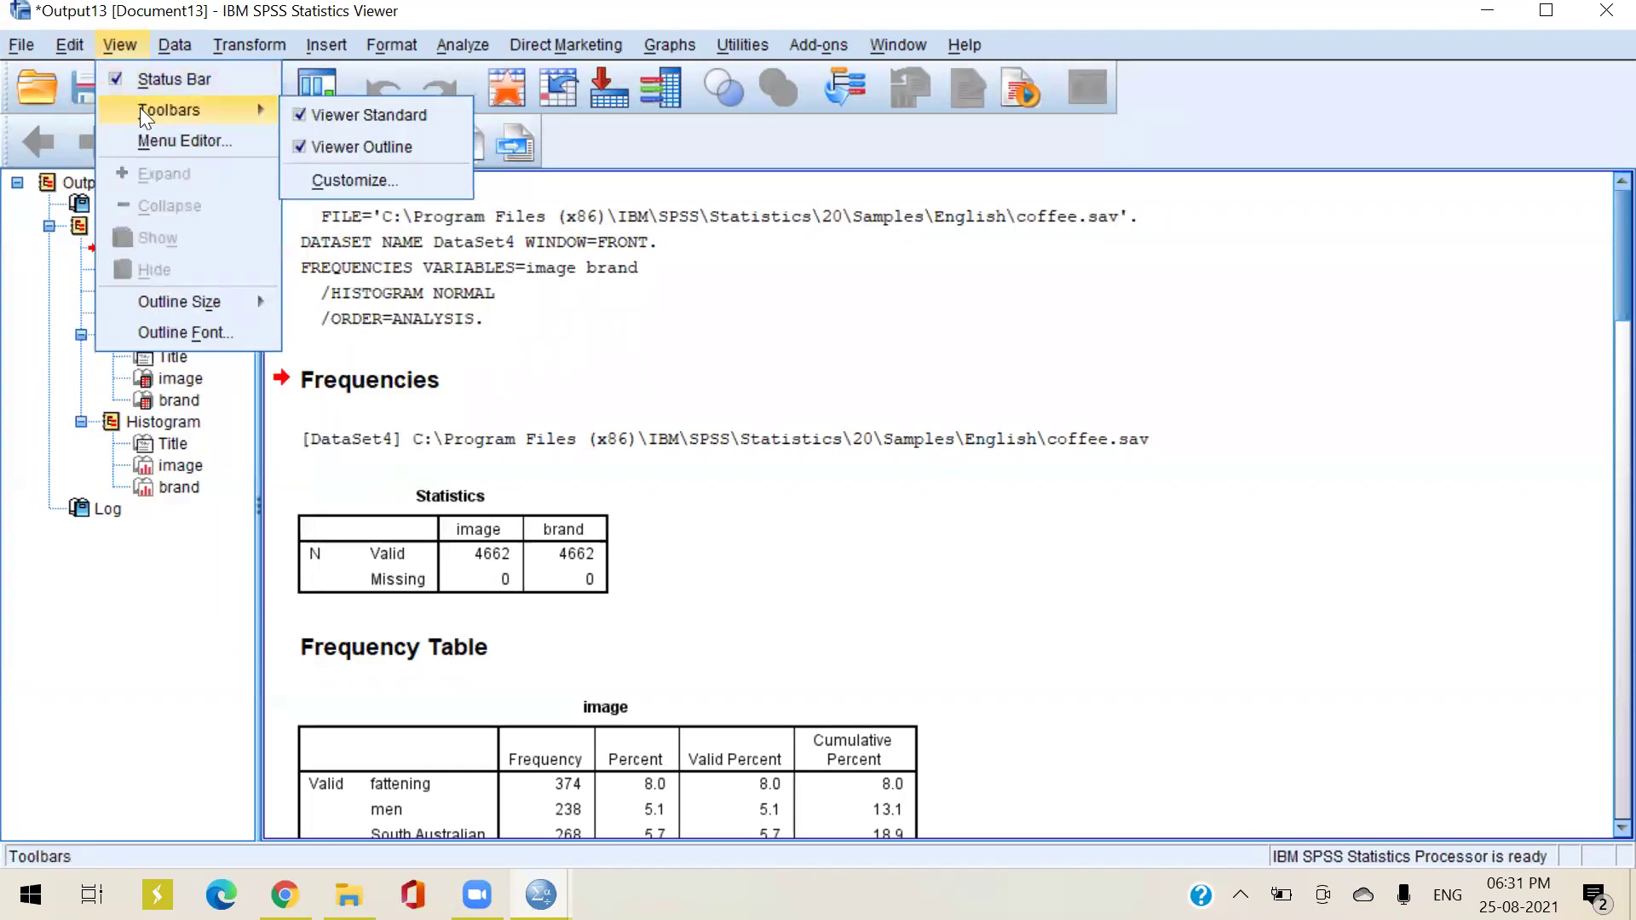
{"action": "left_click", "coordinate": [1363, 294]}
{"action": "left_click", "coordinate": [1254, 560]}
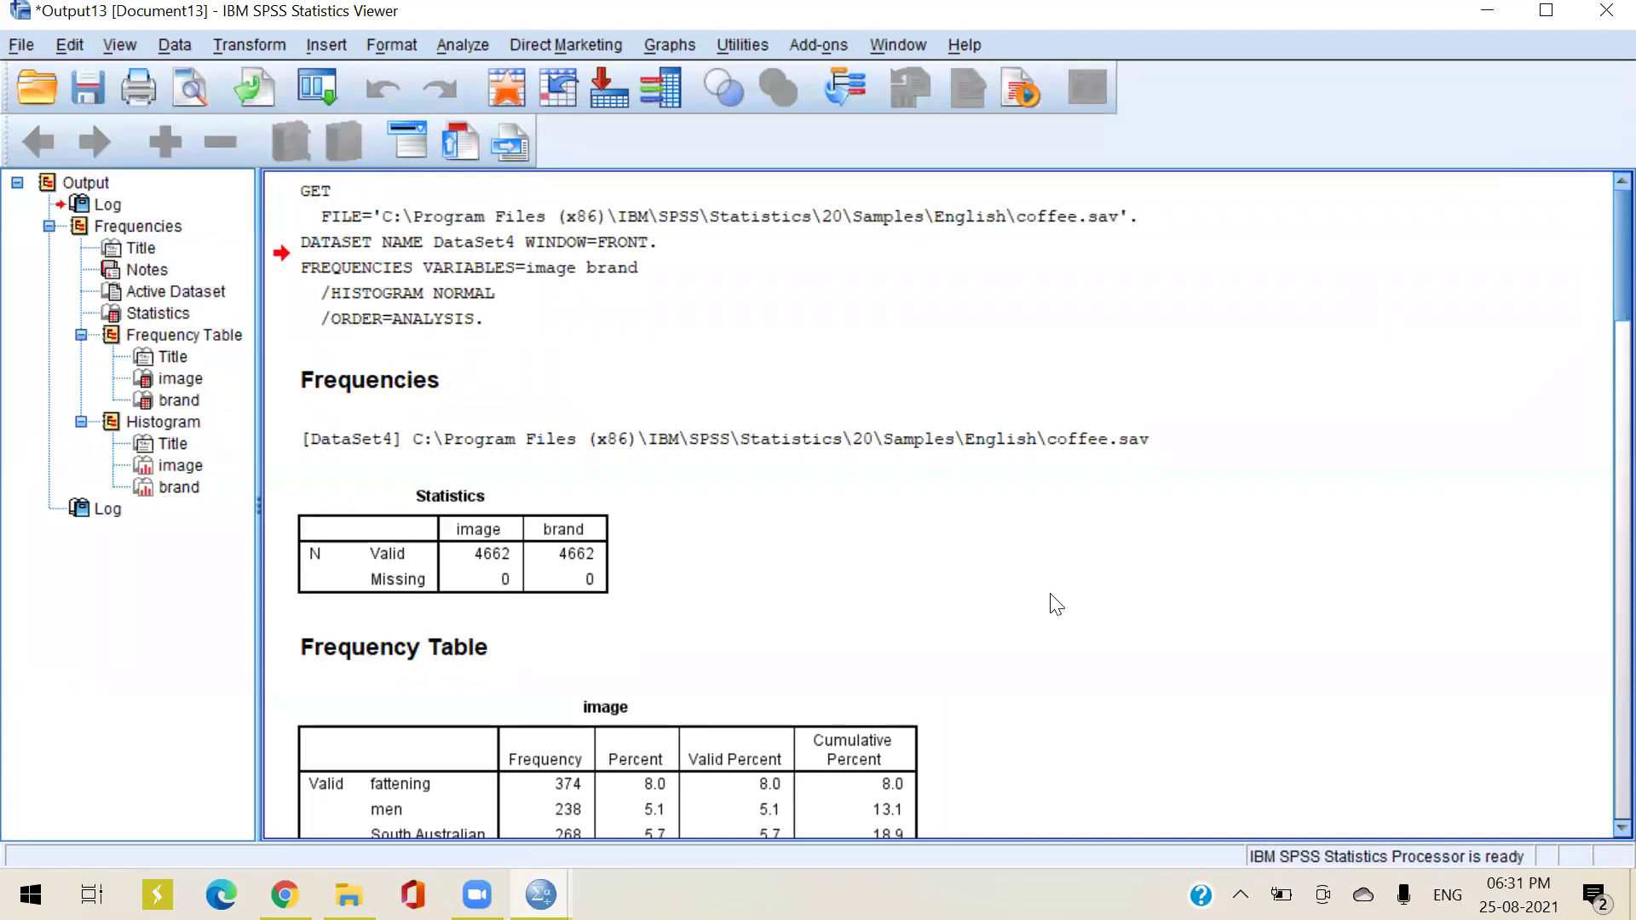
Minimize the output viewer and the data editor windows, and bring up the 2016-2017.sav data file
{"action": "scroll", "coordinate": [1057, 604], "scroll_direction": "down", "scroll_amount": 15}
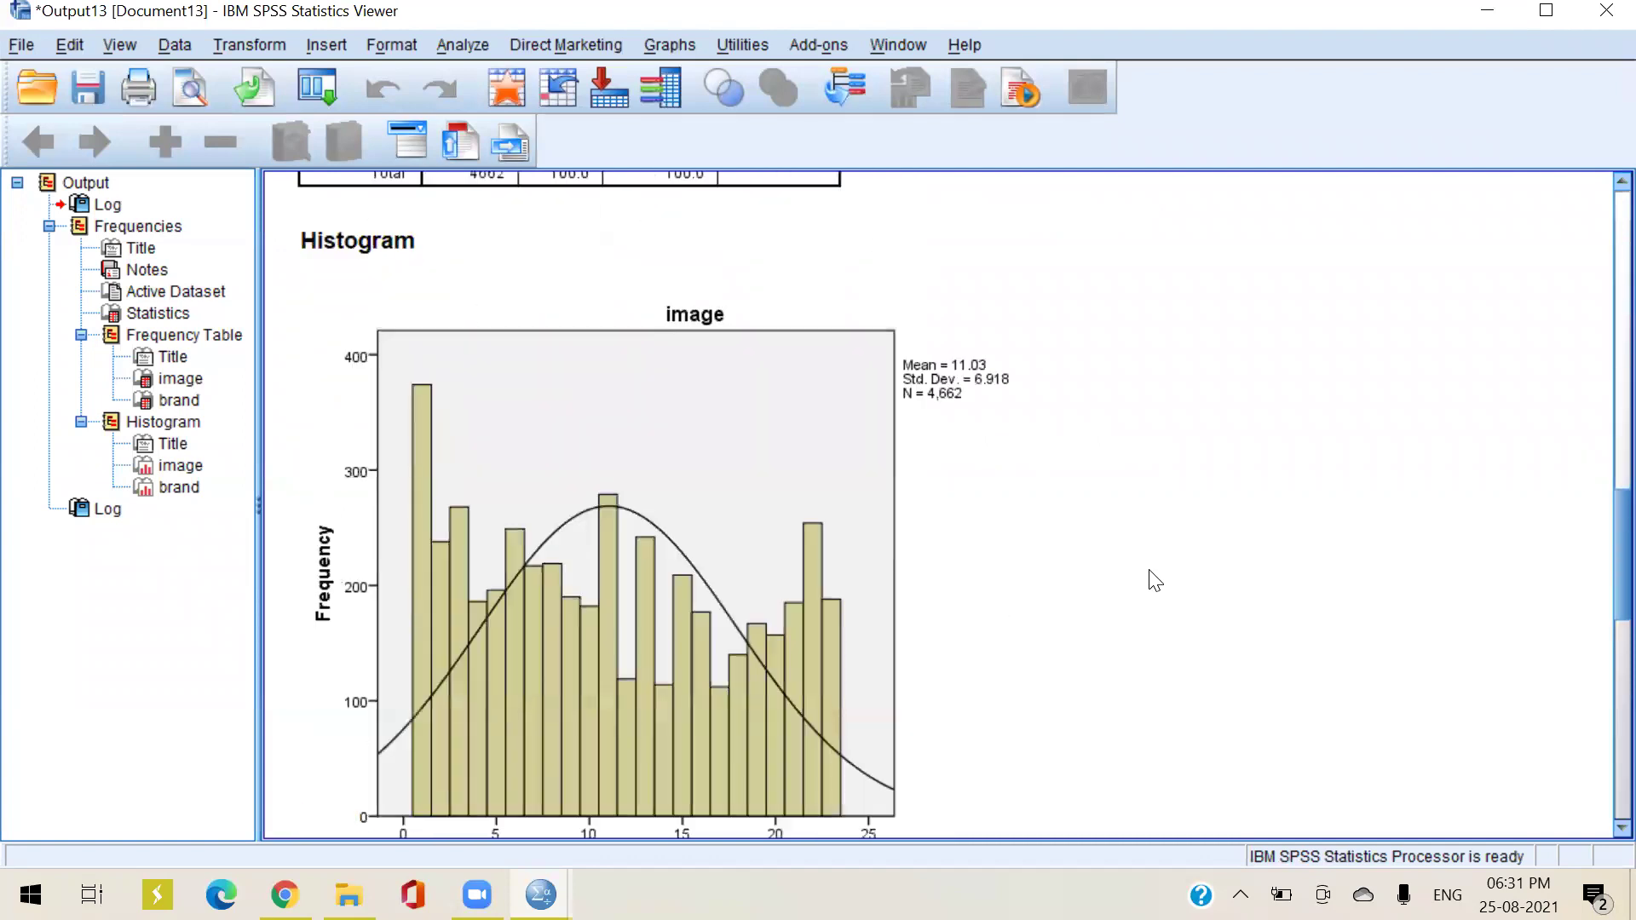
{"action": "scroll", "coordinate": [1155, 579], "scroll_direction": "down", "scroll_amount": 3}
{"action": "scroll", "coordinate": [1155, 580], "scroll_direction": "down", "scroll_amount": 6}
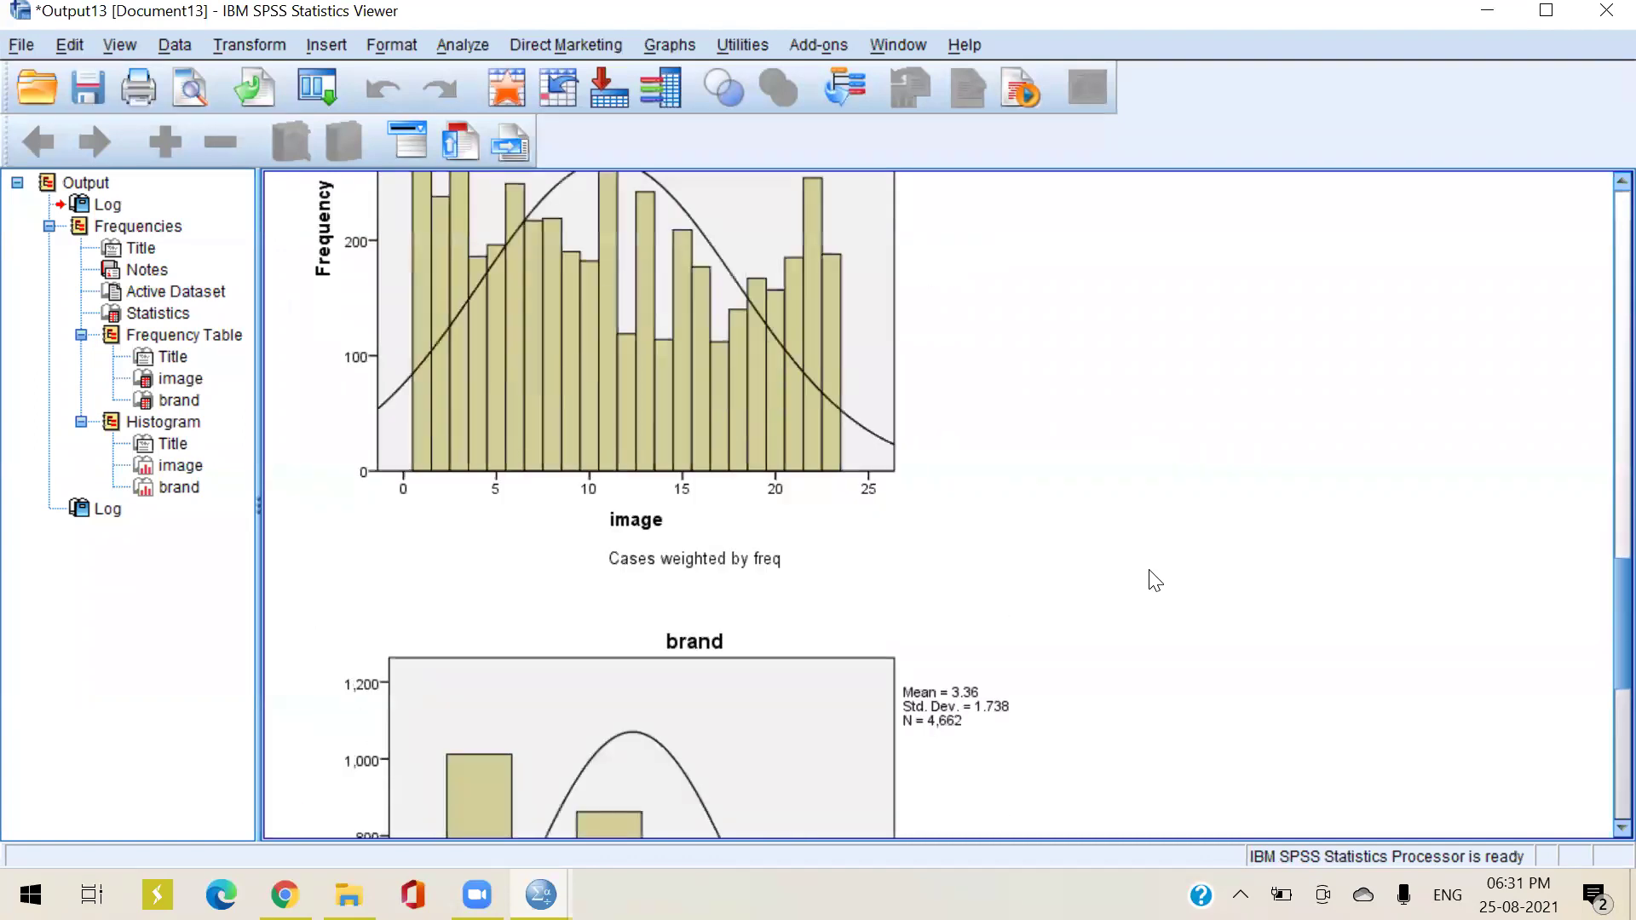
{"action": "left_click", "coordinate": [1495, 12]}
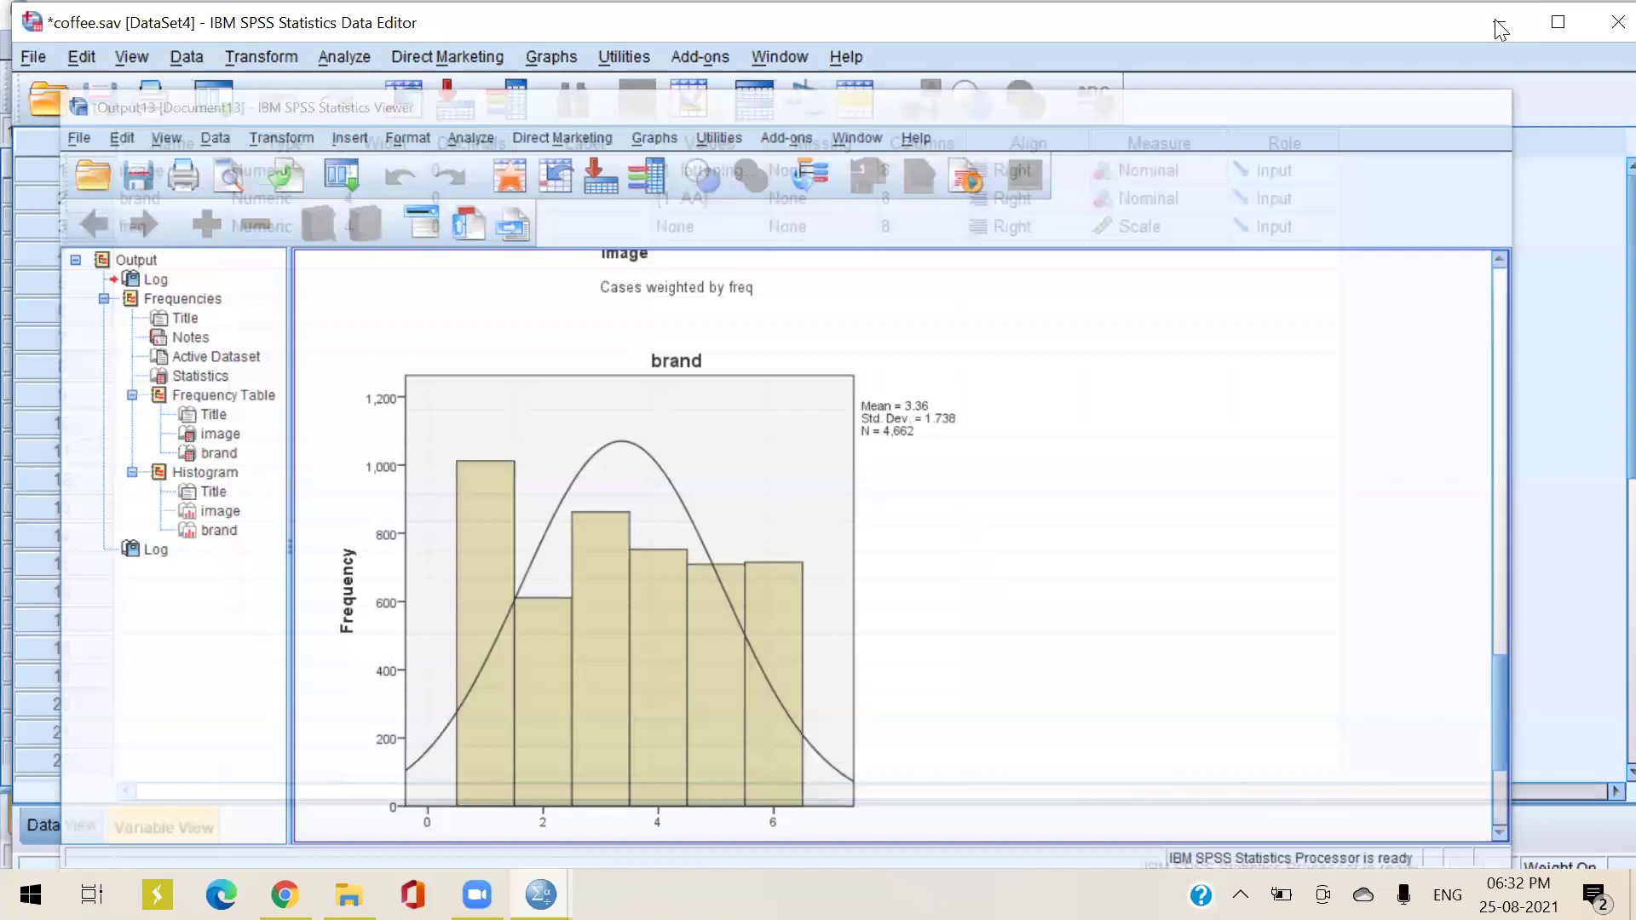
{"action": "left_click", "coordinate": [1460, 22]}
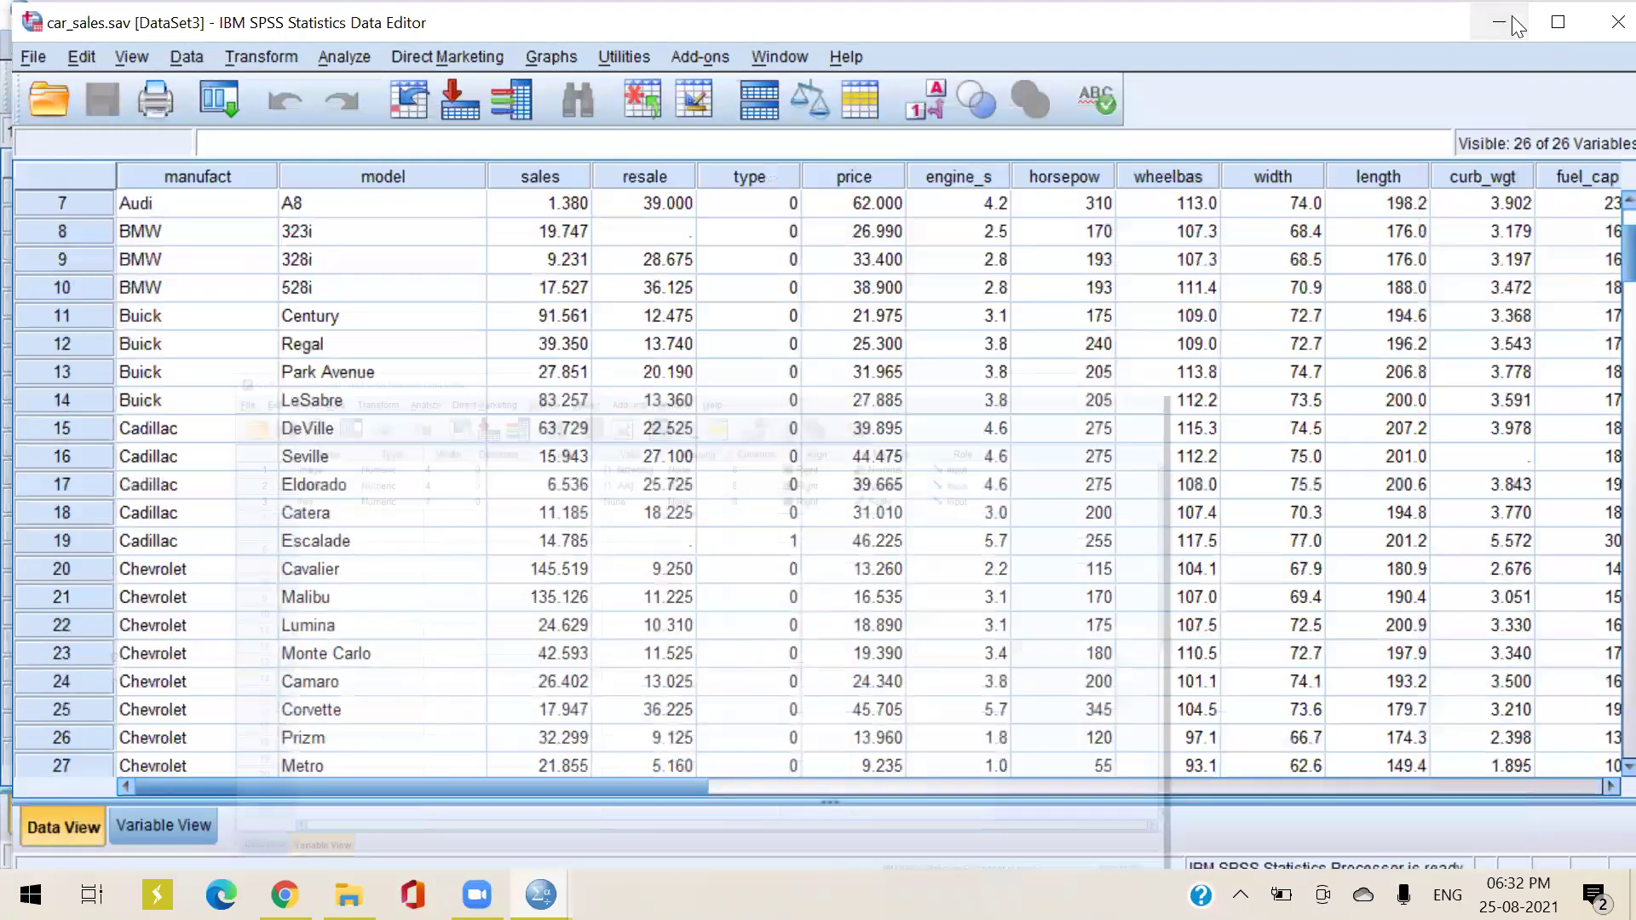
{"action": "left_click", "coordinate": [1493, 15]}
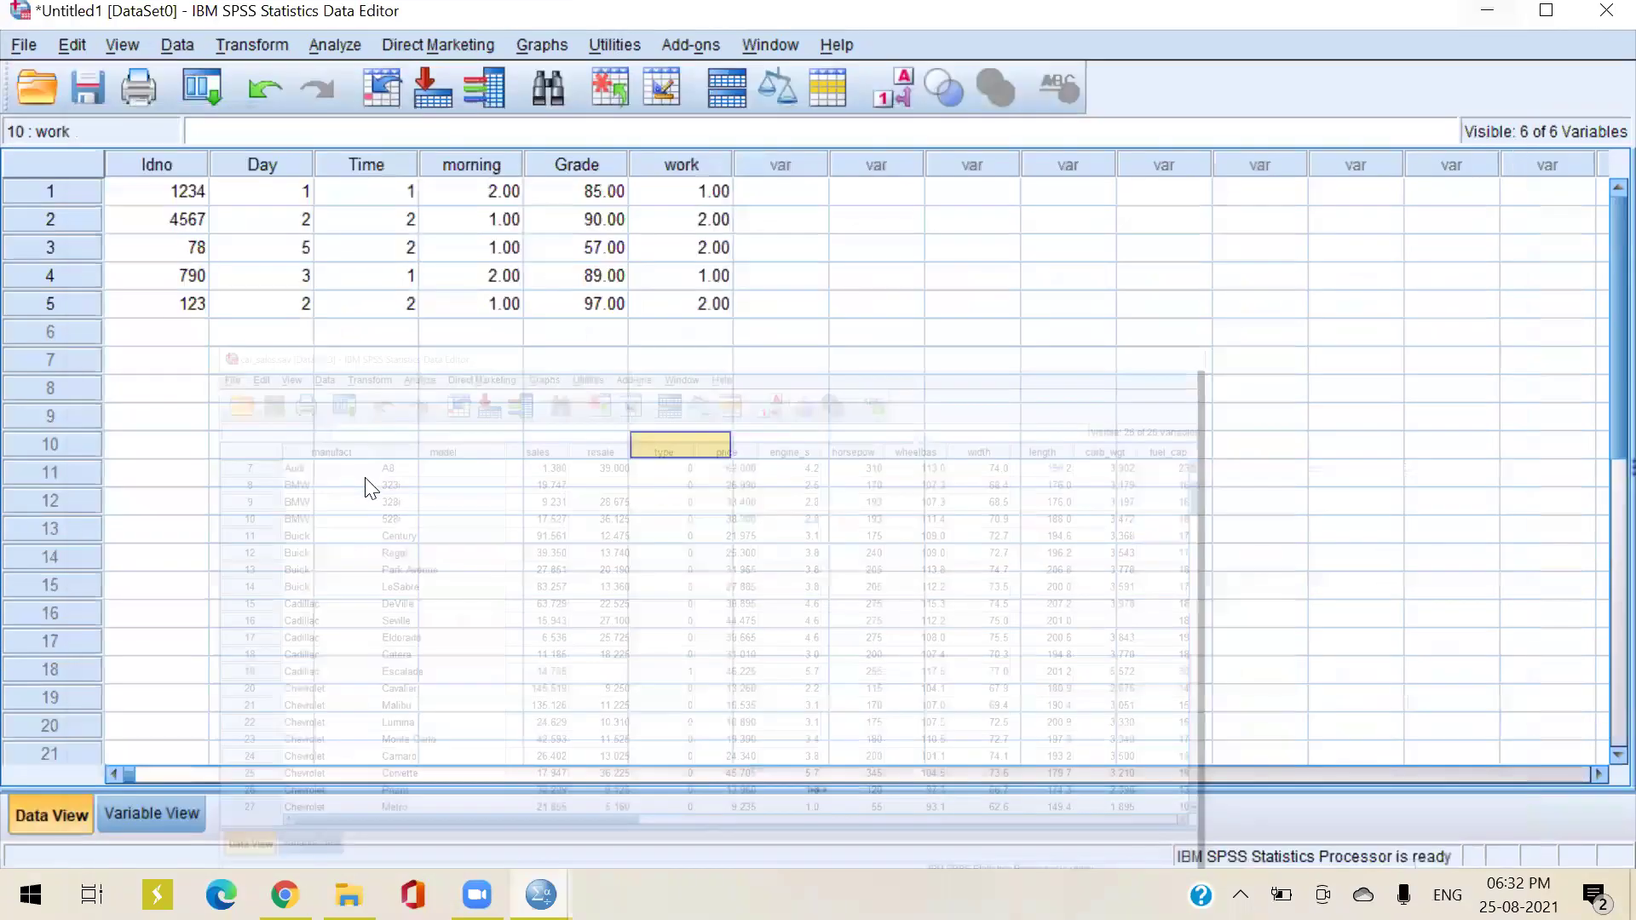
{"action": "left_click", "coordinate": [1489, 14]}
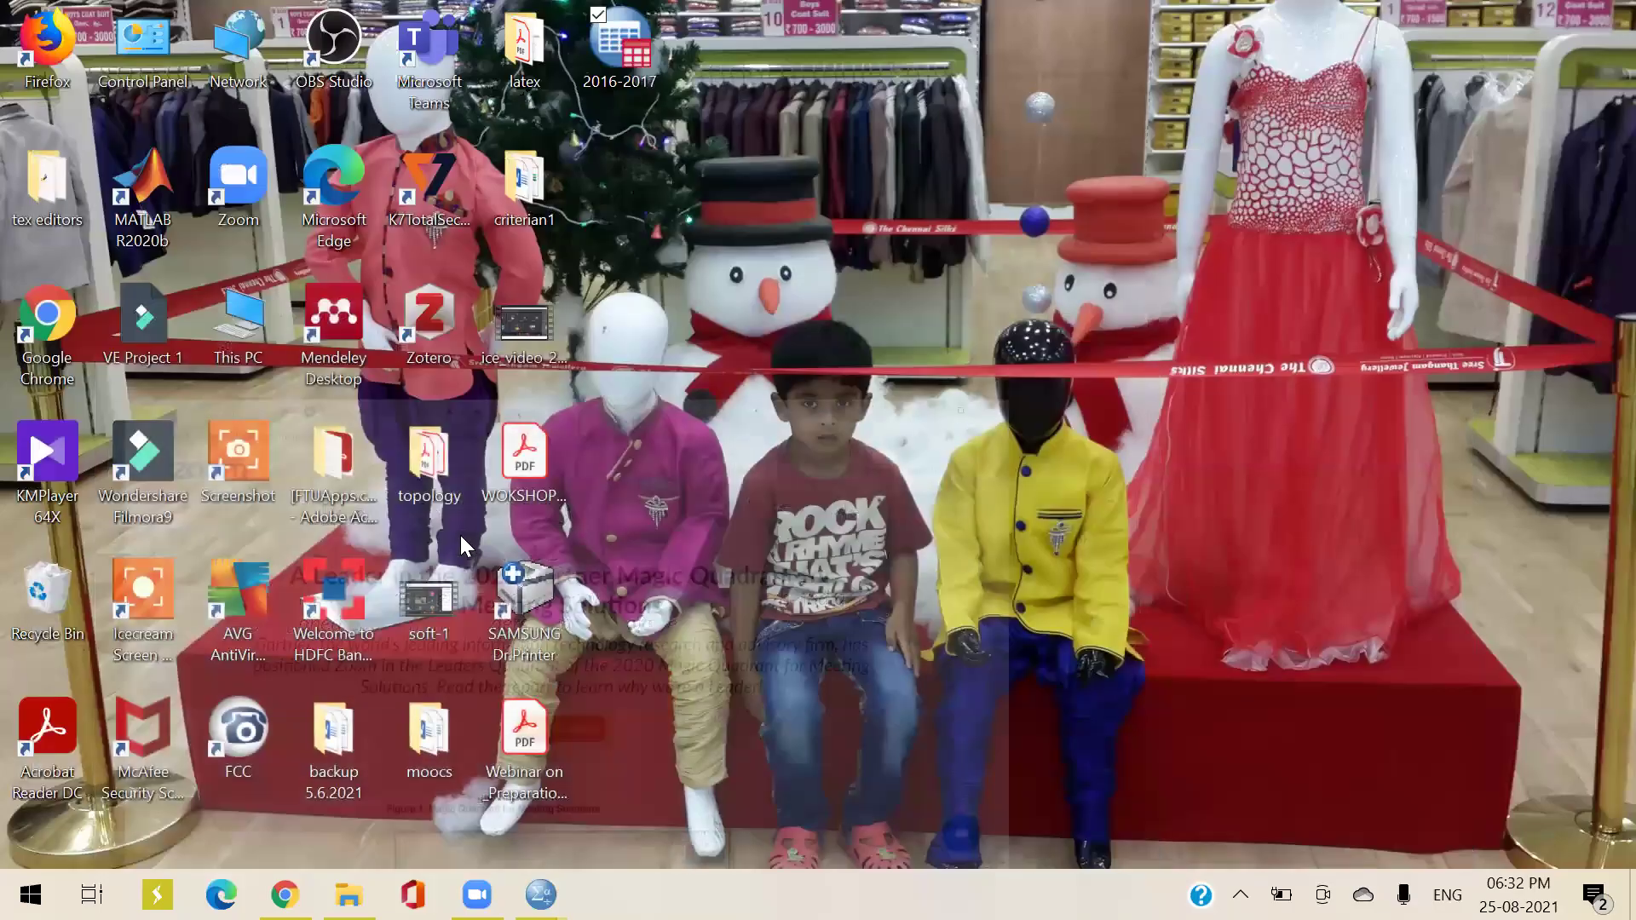
{"action": "key", "text": "alt+Tab"}
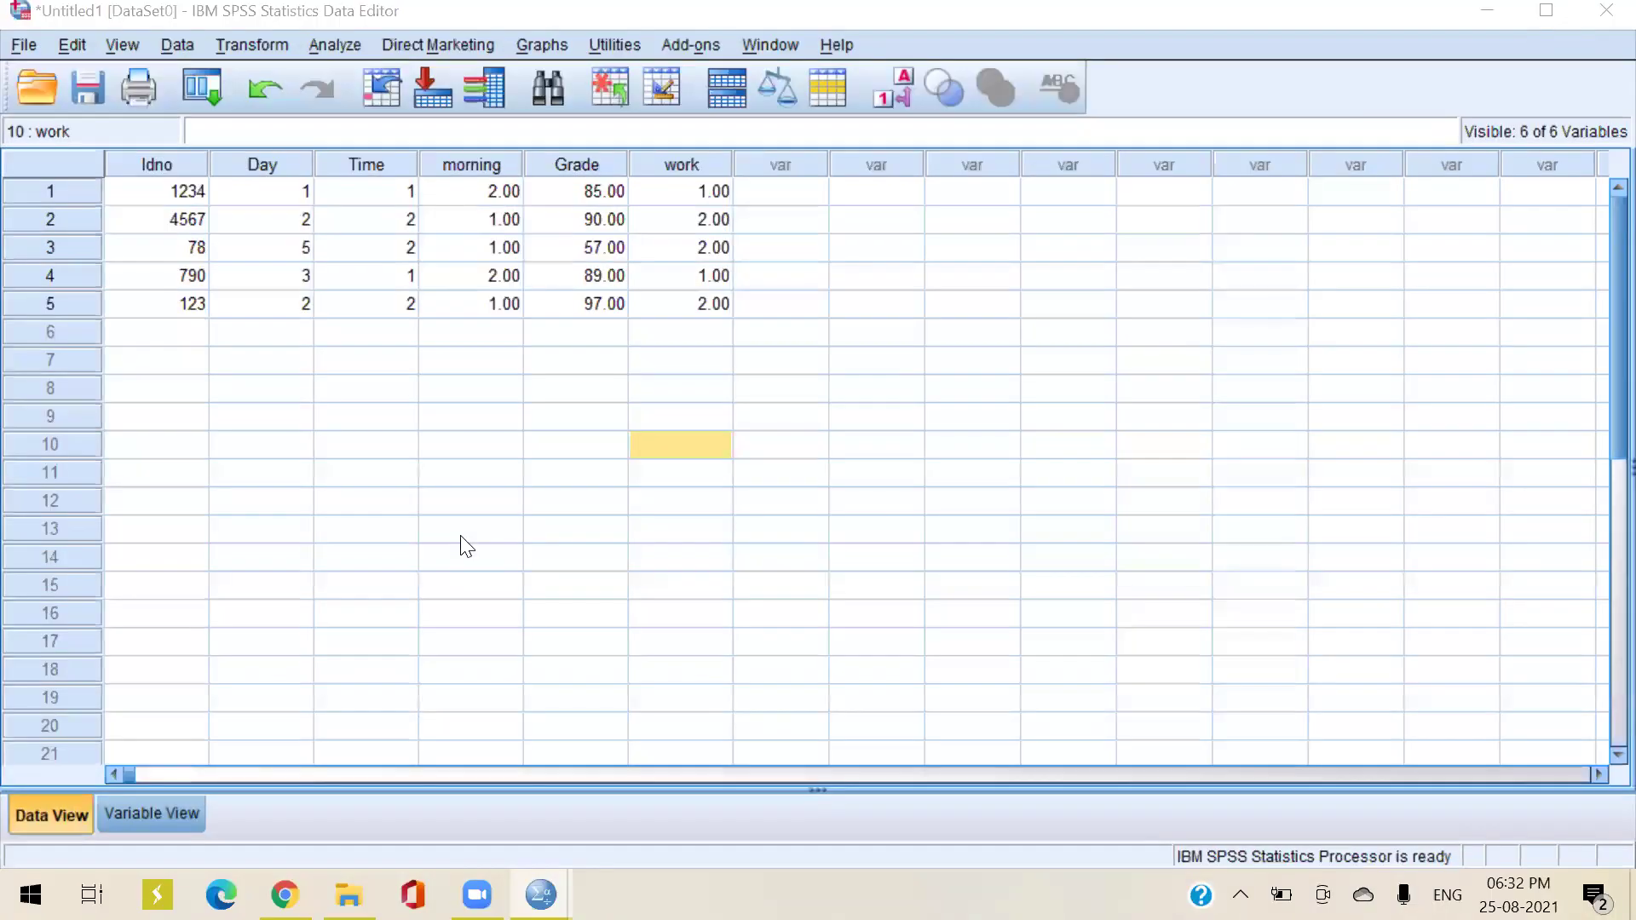
{"action": "key", "text": "alt+Tab"}
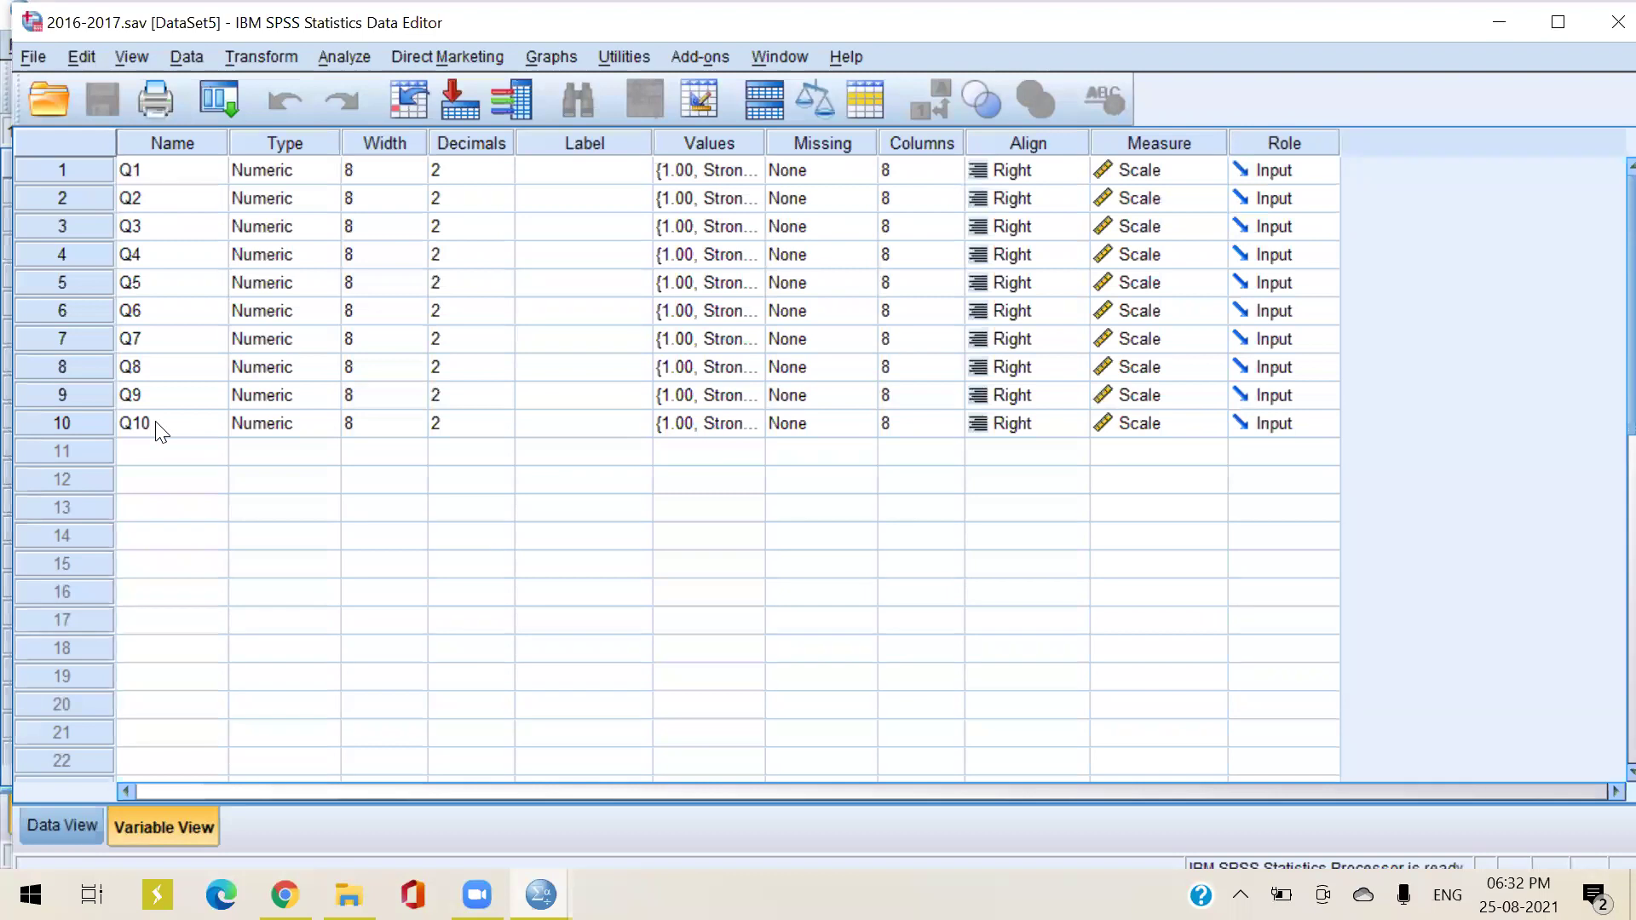
Label variable Q1 as Institution and variable Q2 as Teaching
{"action": "left_click", "coordinate": [587, 175]}
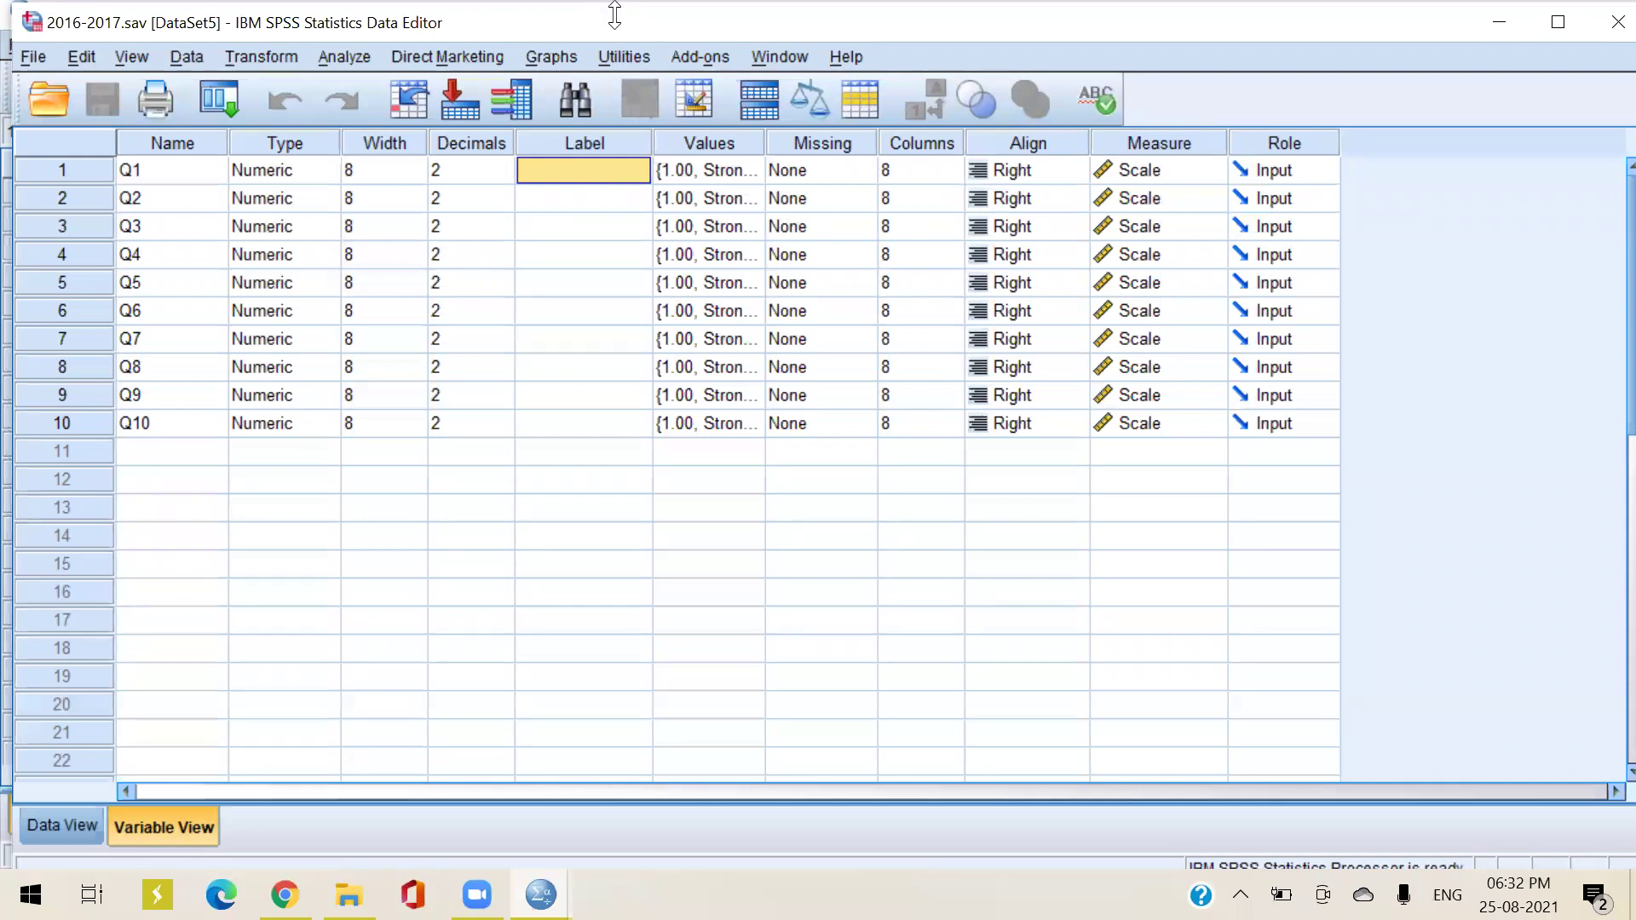
{"action": "type", "text": "Institu"}
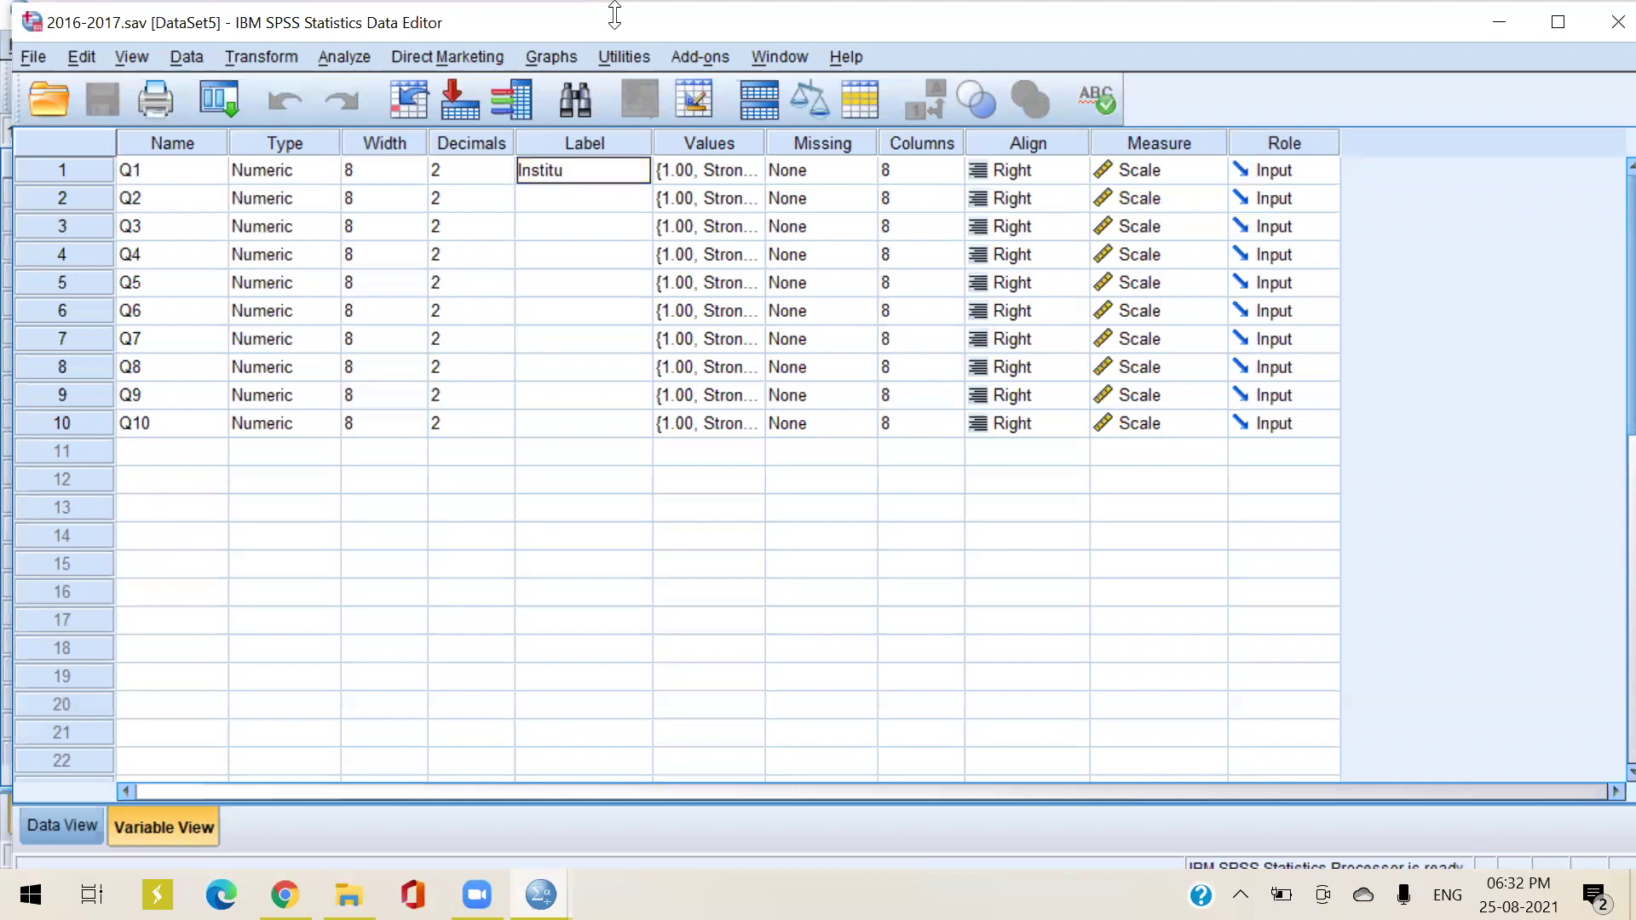
{"action": "type", "text": "tion"}
{"action": "left_click", "coordinate": [609, 192]}
{"action": "type", "text": "Te"}
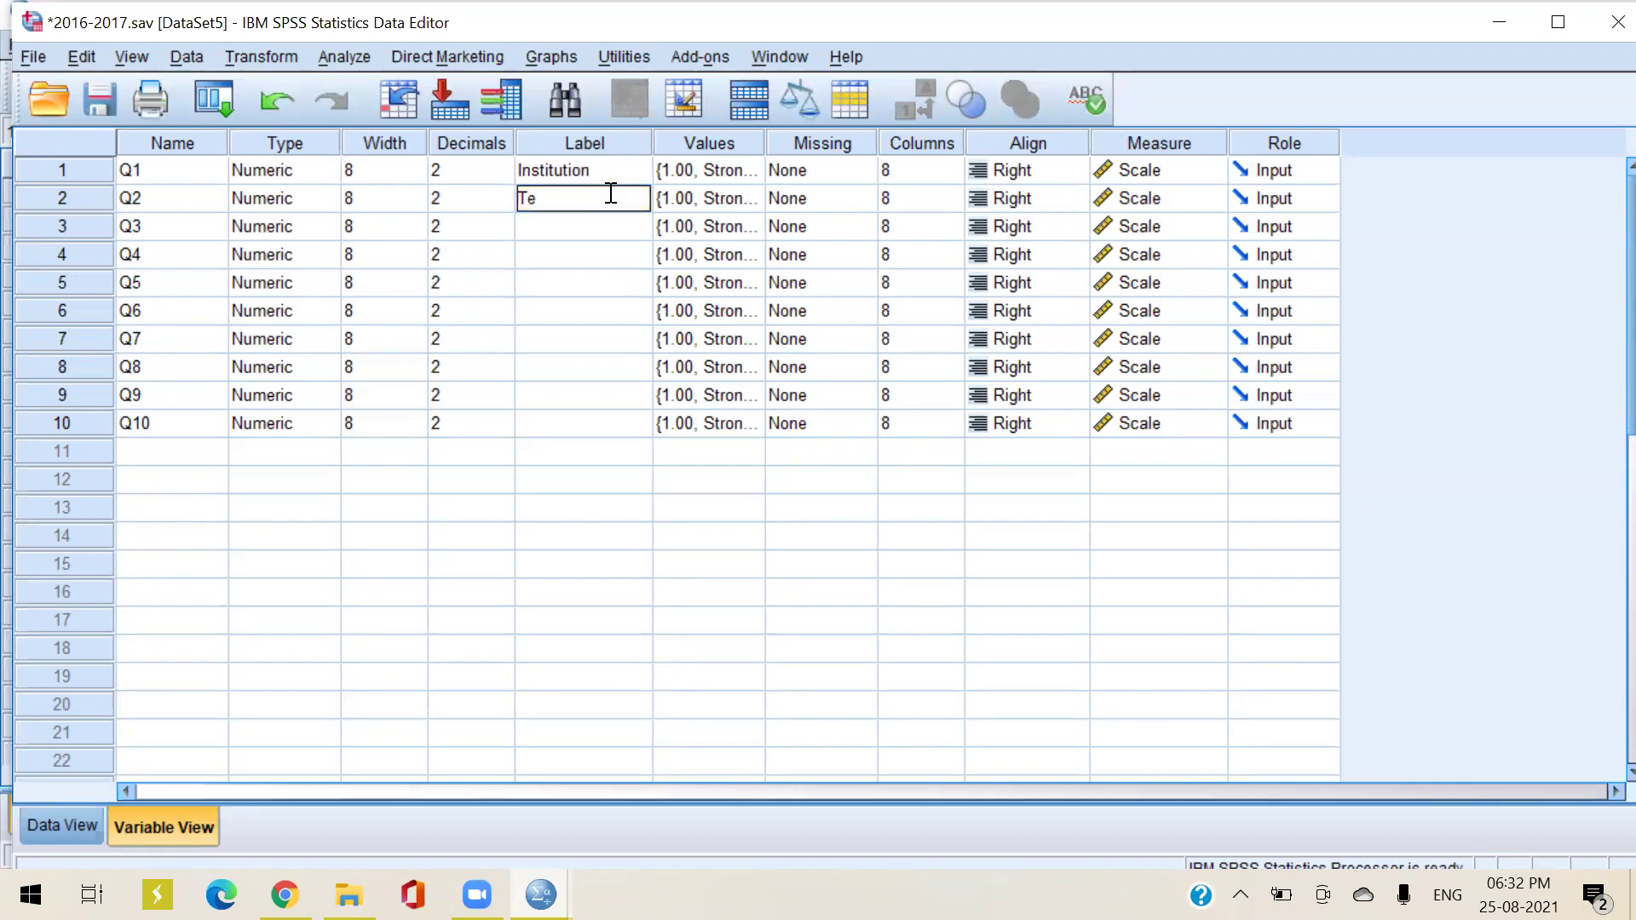
{"action": "type", "text": "aching"}
Label variable Q3 as infrastruture
{"action": "left_click", "coordinate": [568, 229]}
{"action": "type", "text": "in"}
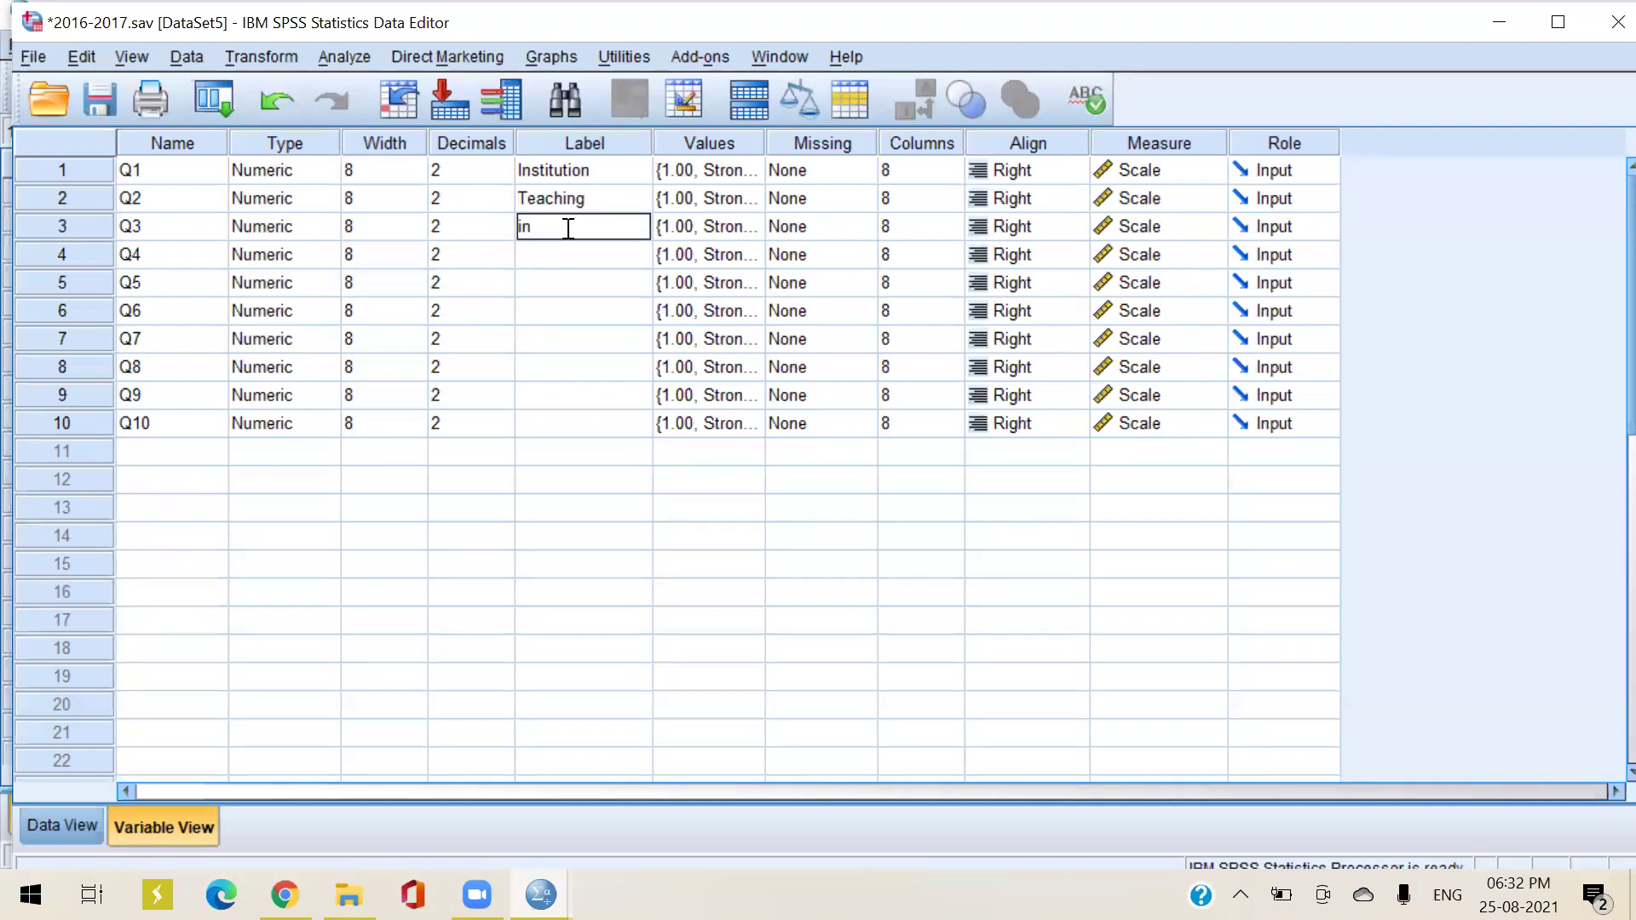
{"action": "type", "text": "frastr"}
{"action": "type", "text": "utu"}
{"action": "type", "text": "te"}
{"action": "key", "text": "BackSpace"}
{"action": "key", "text": "BackSpace"}
{"action": "type", "text": "re"}
Label variable Q4 as Learning Outcomes and variable Q5 as E-resources
{"action": "left_click", "coordinate": [634, 260]}
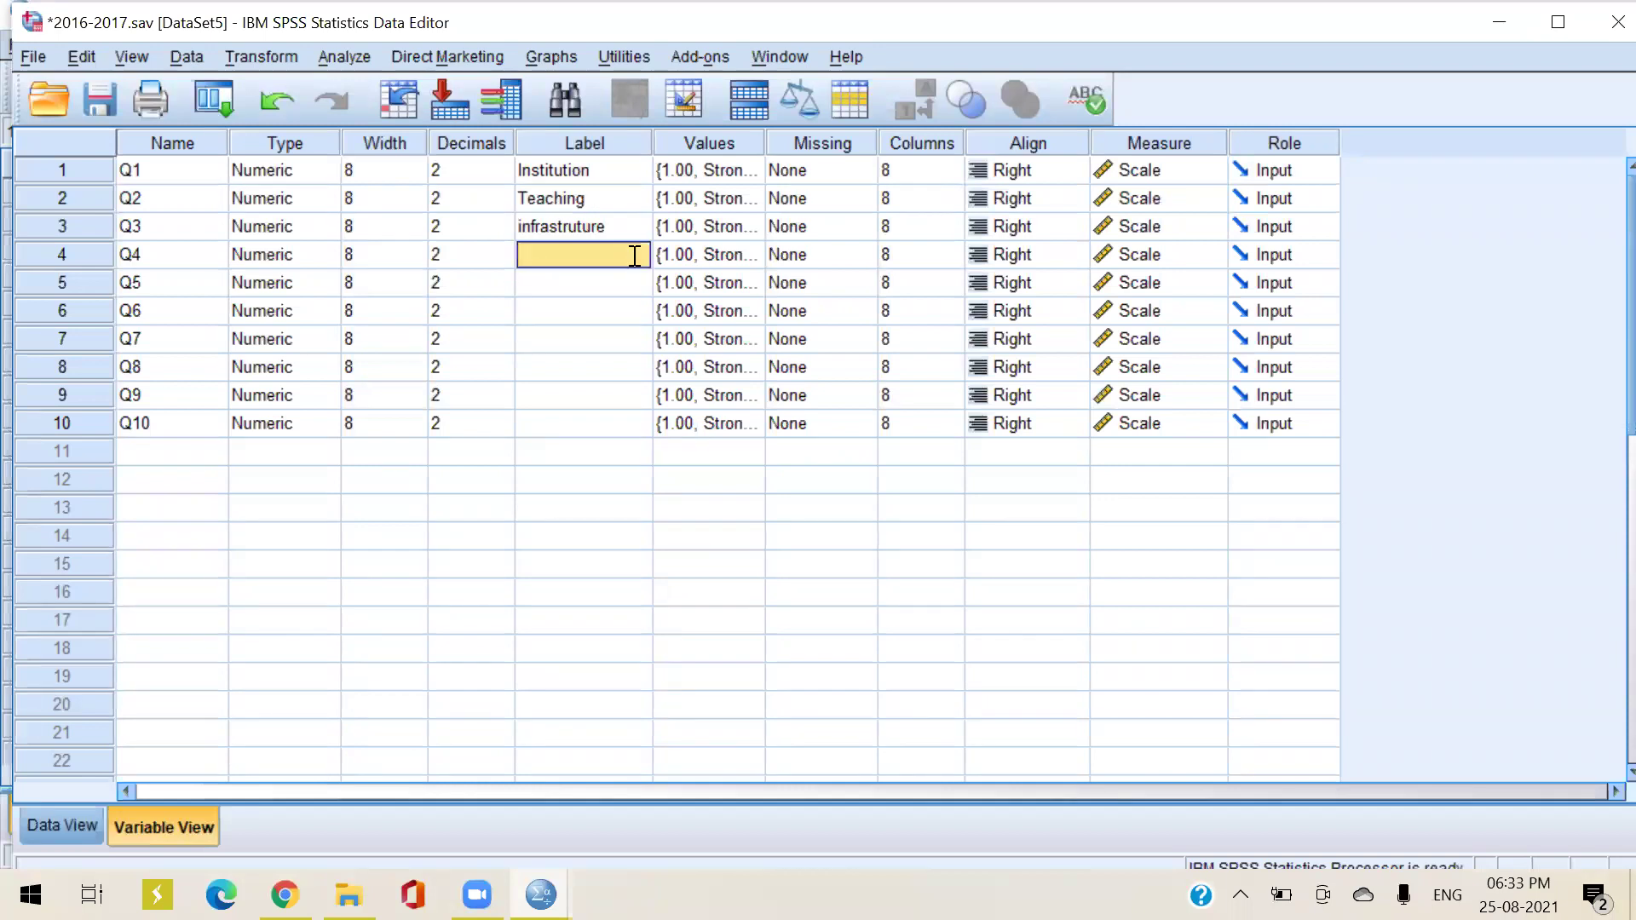
{"action": "type", "text": "Learning Outcomes"}
{"action": "left_click", "coordinate": [606, 286]}
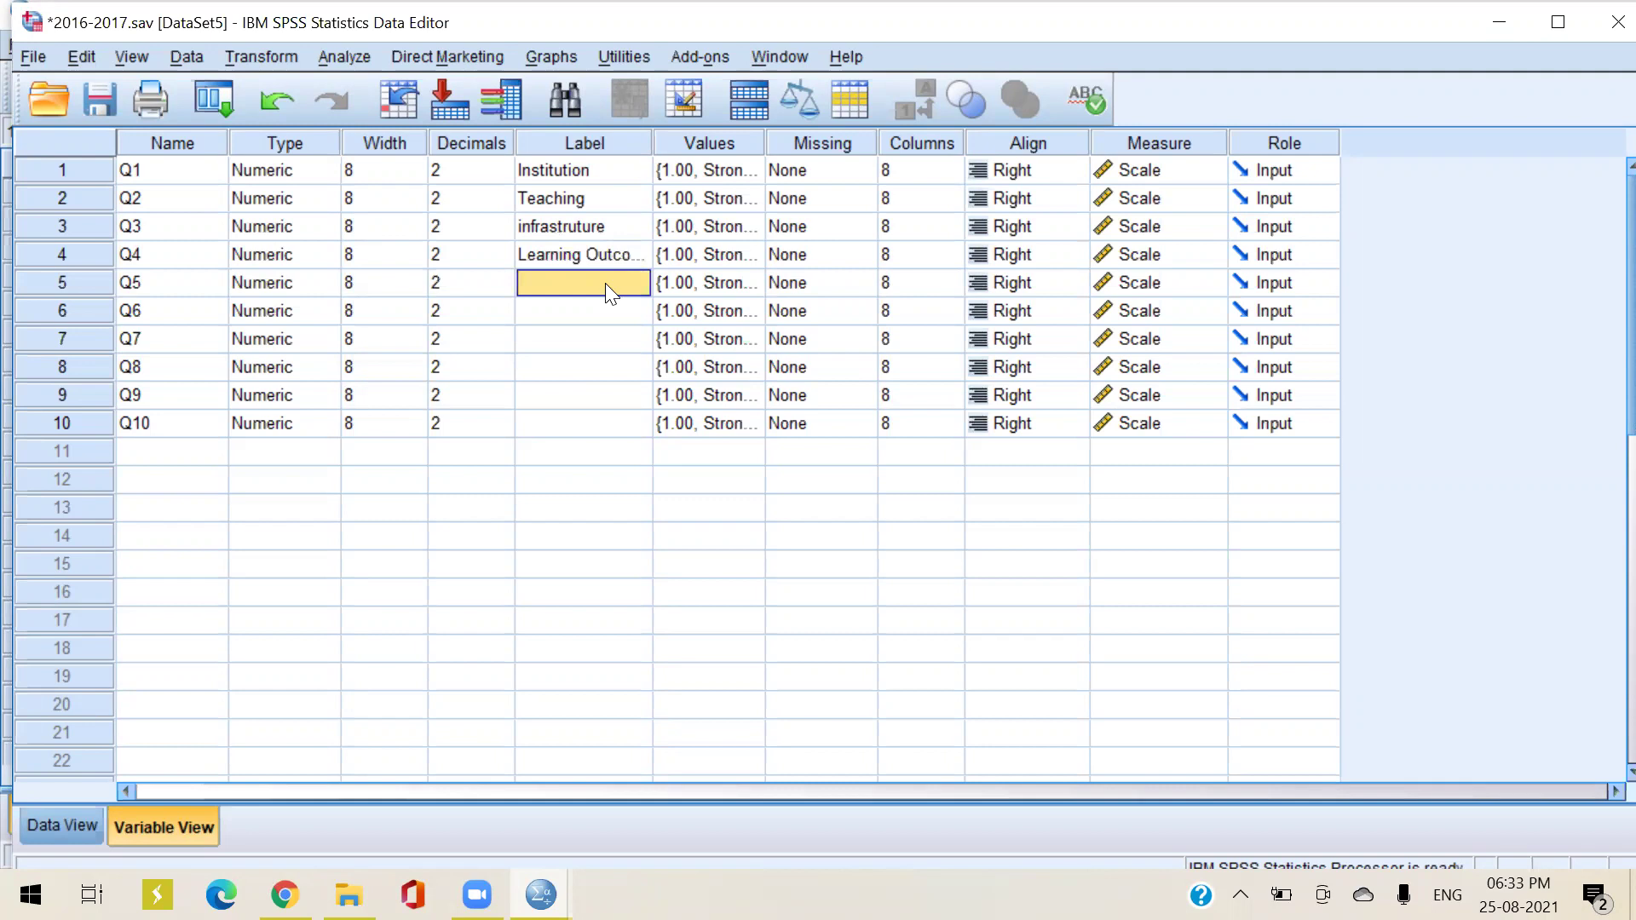
{"action": "type", "text": "E"}
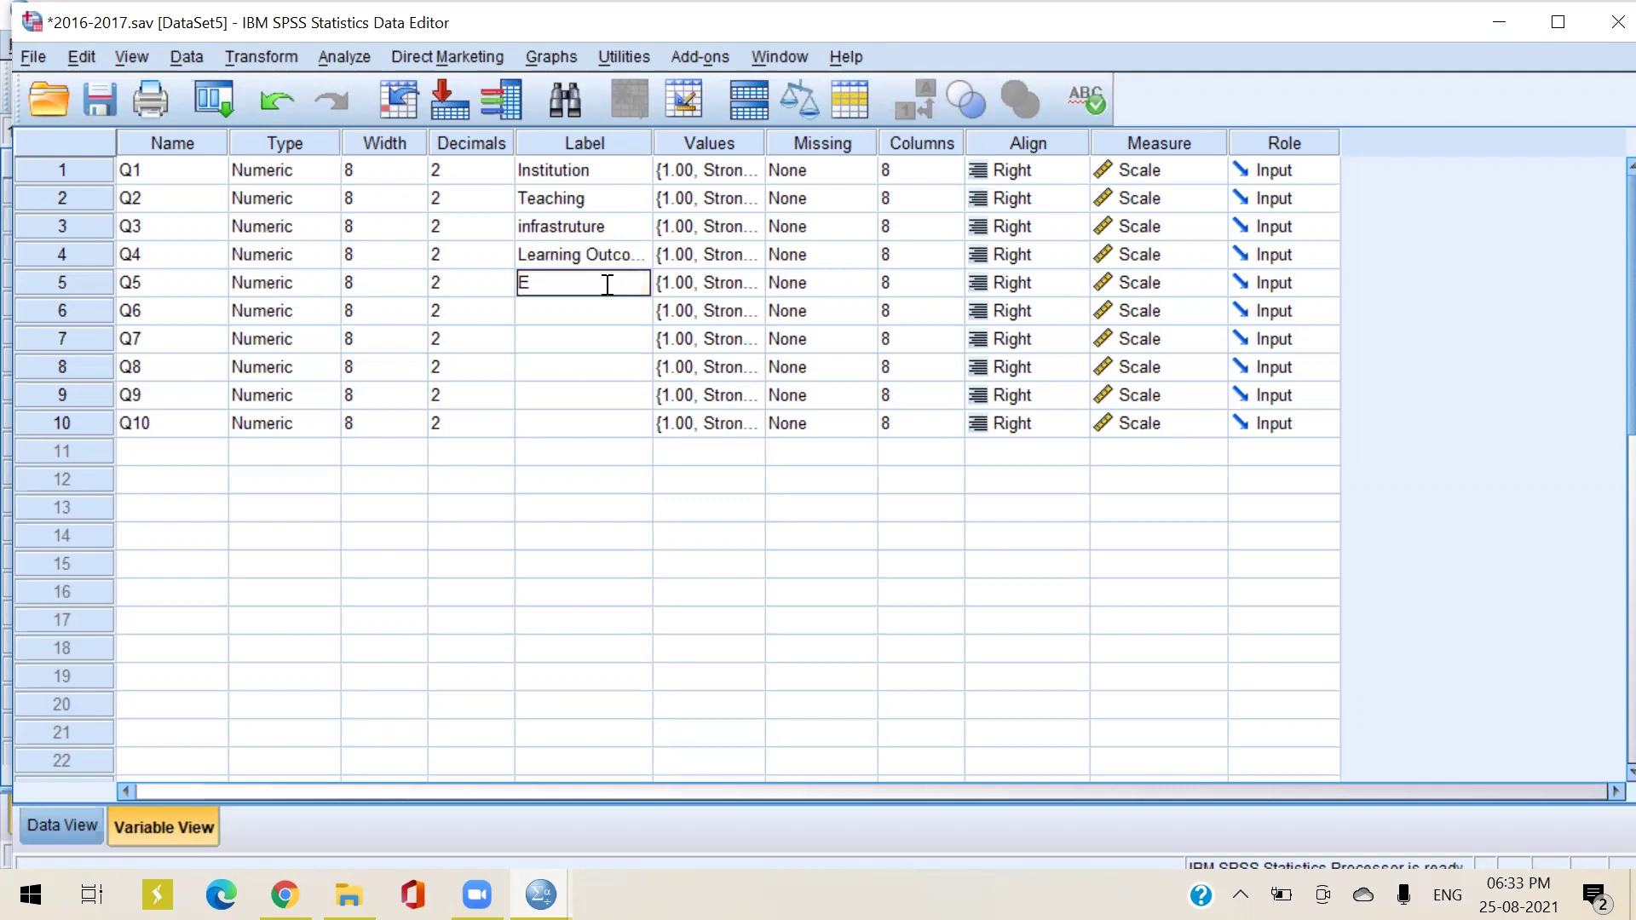
{"action": "type", "text": "-resources"}
{"action": "left_click", "coordinate": [833, 566]}
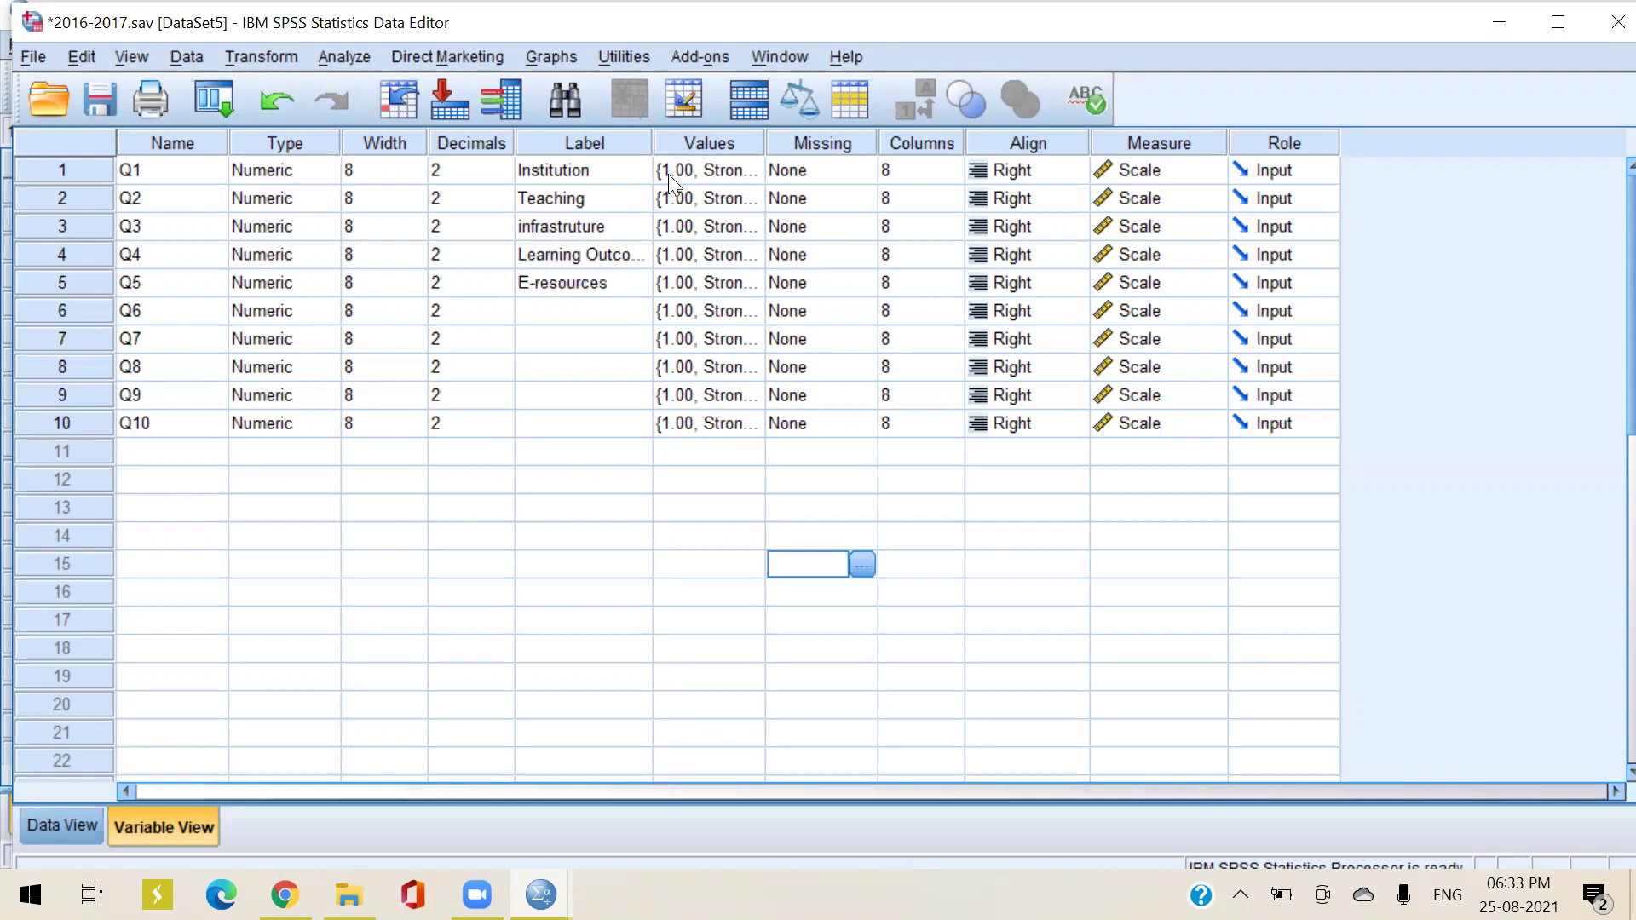
Change the measurement level of variables Q1 through Q5 to Ordinal
{"action": "left_click", "coordinate": [731, 169]}
{"action": "left_click", "coordinate": [749, 170]}
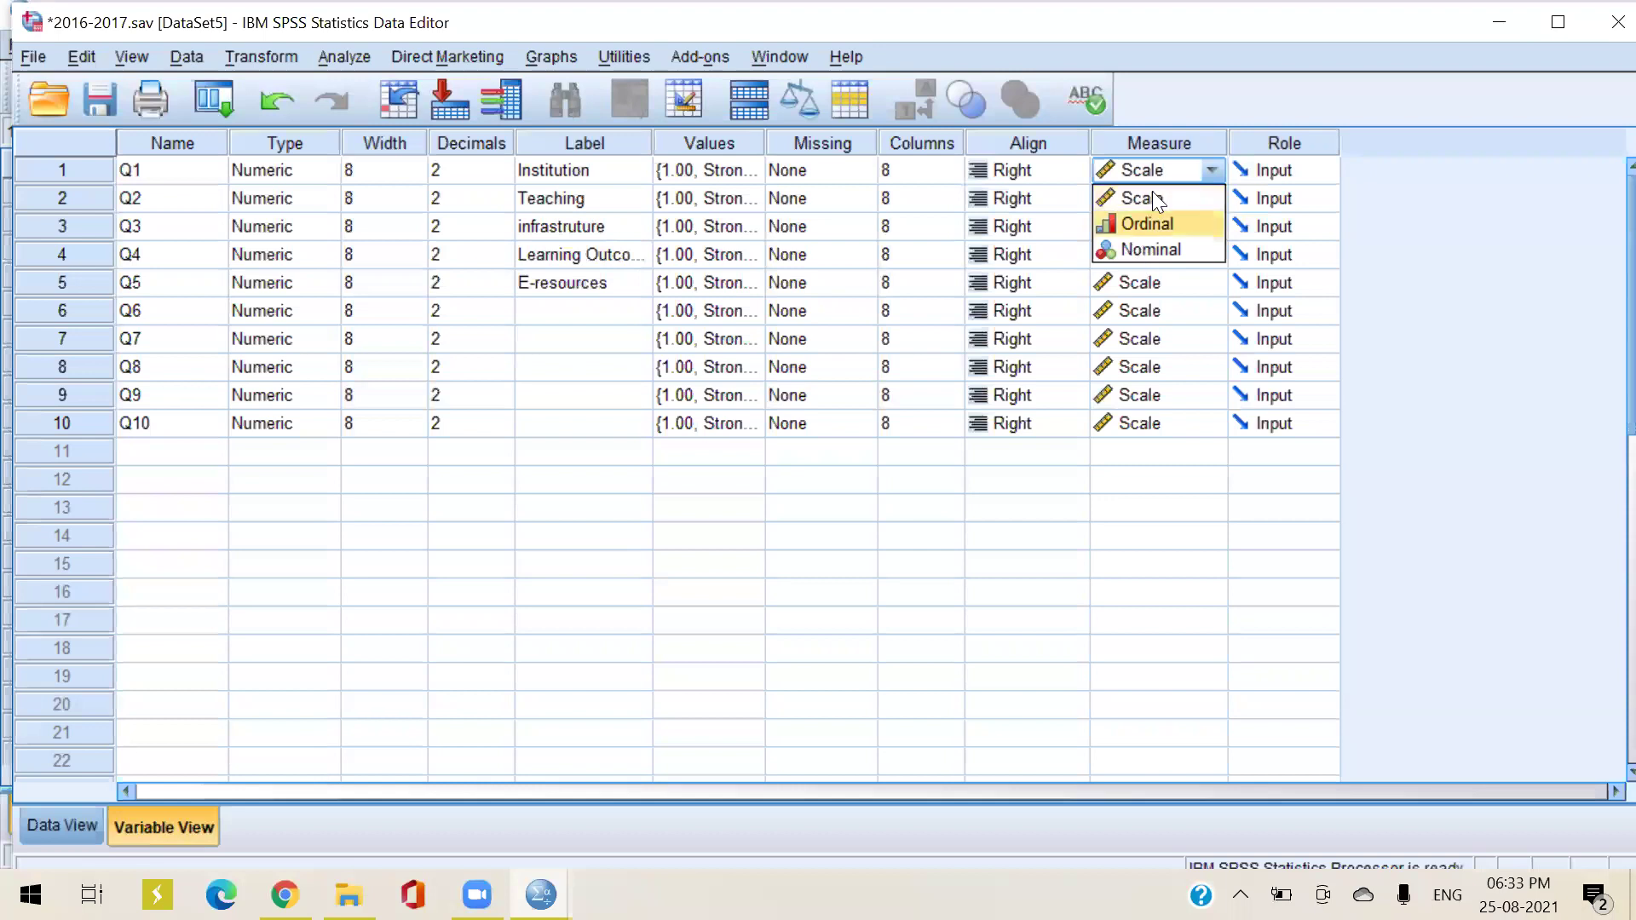
{"action": "left_click", "coordinate": [1151, 223]}
{"action": "left_click", "coordinate": [1148, 252]}
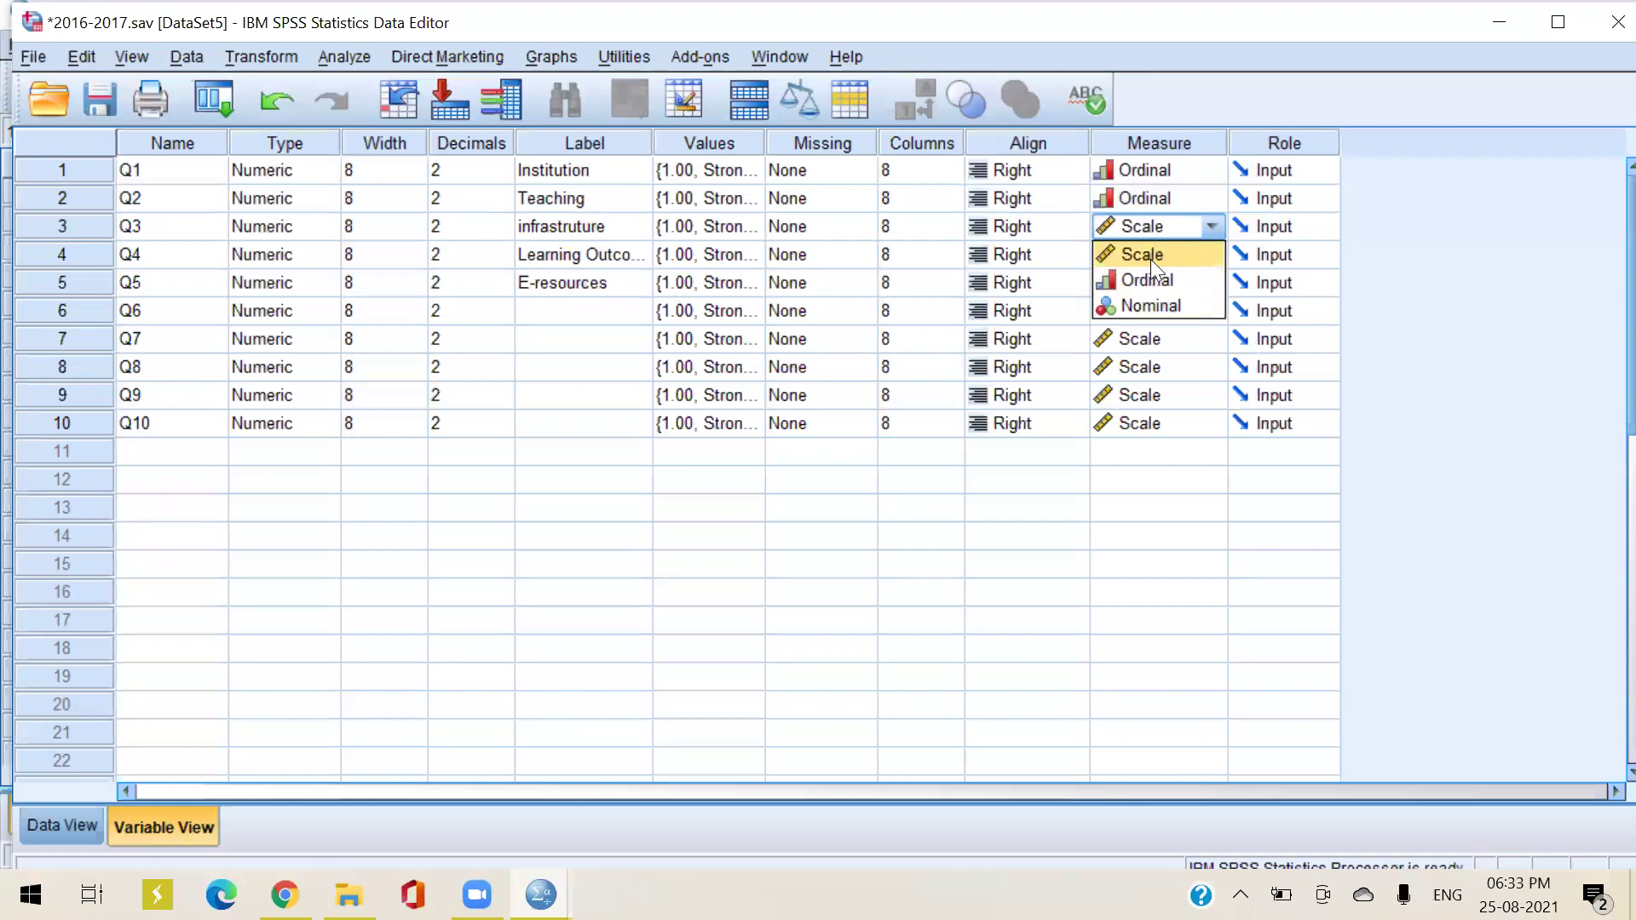
{"action": "left_click", "coordinate": [1149, 271]}
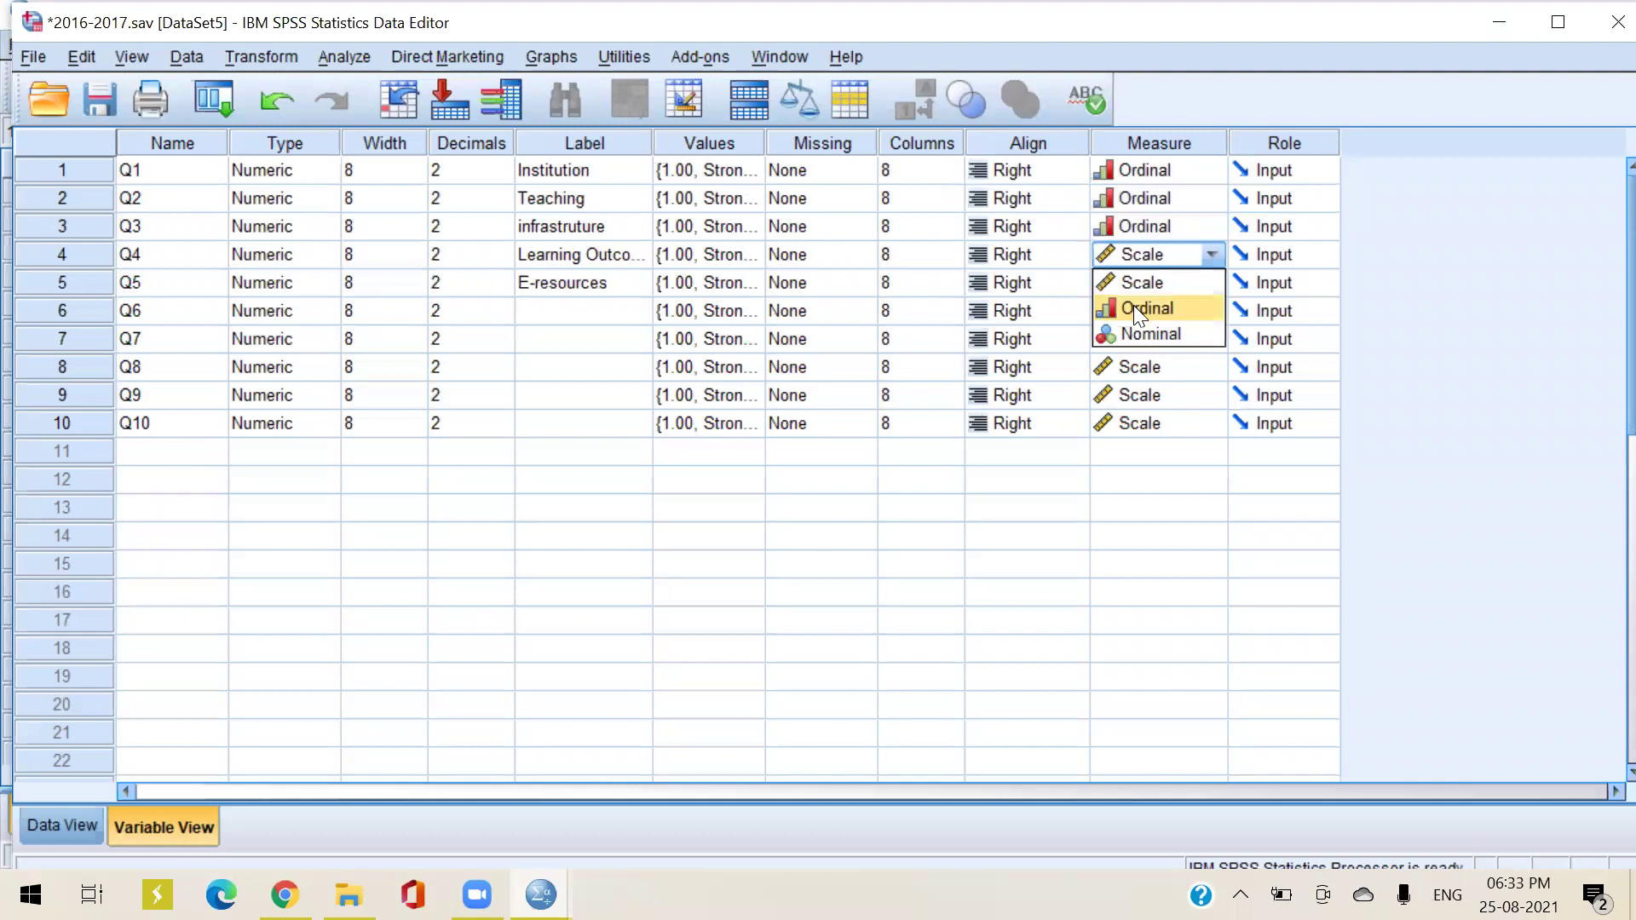
{"action": "left_click", "coordinate": [1132, 310]}
{"action": "left_click", "coordinate": [1132, 334]}
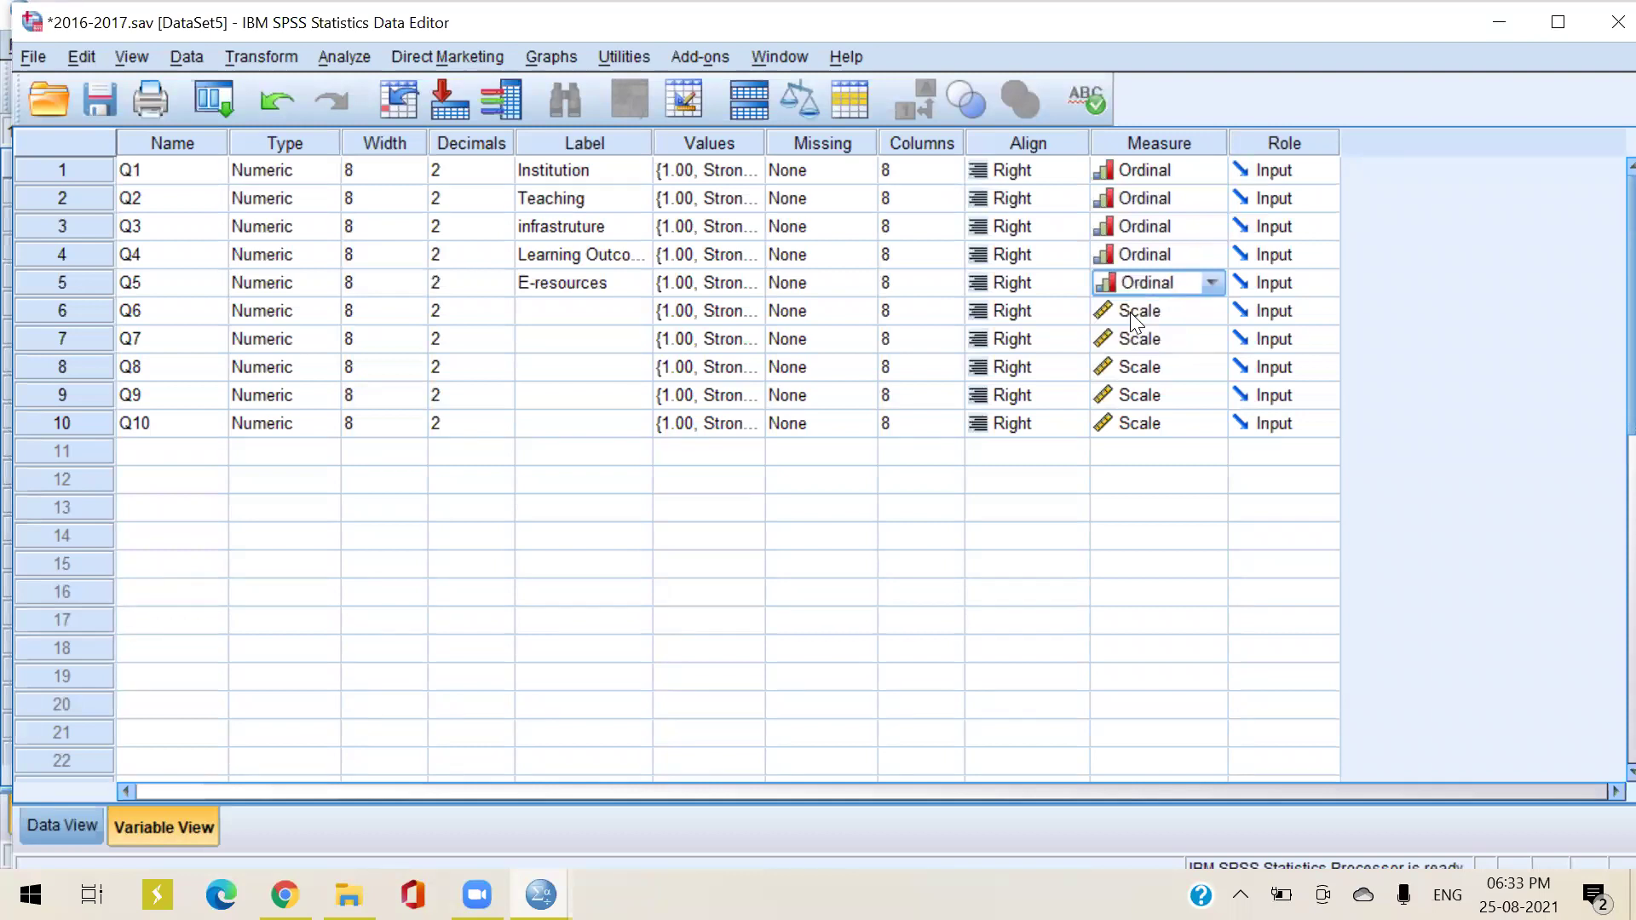
Change the measurement level of variables Q6 through Q10 to Ordinal
{"action": "left_click", "coordinate": [1134, 365]}
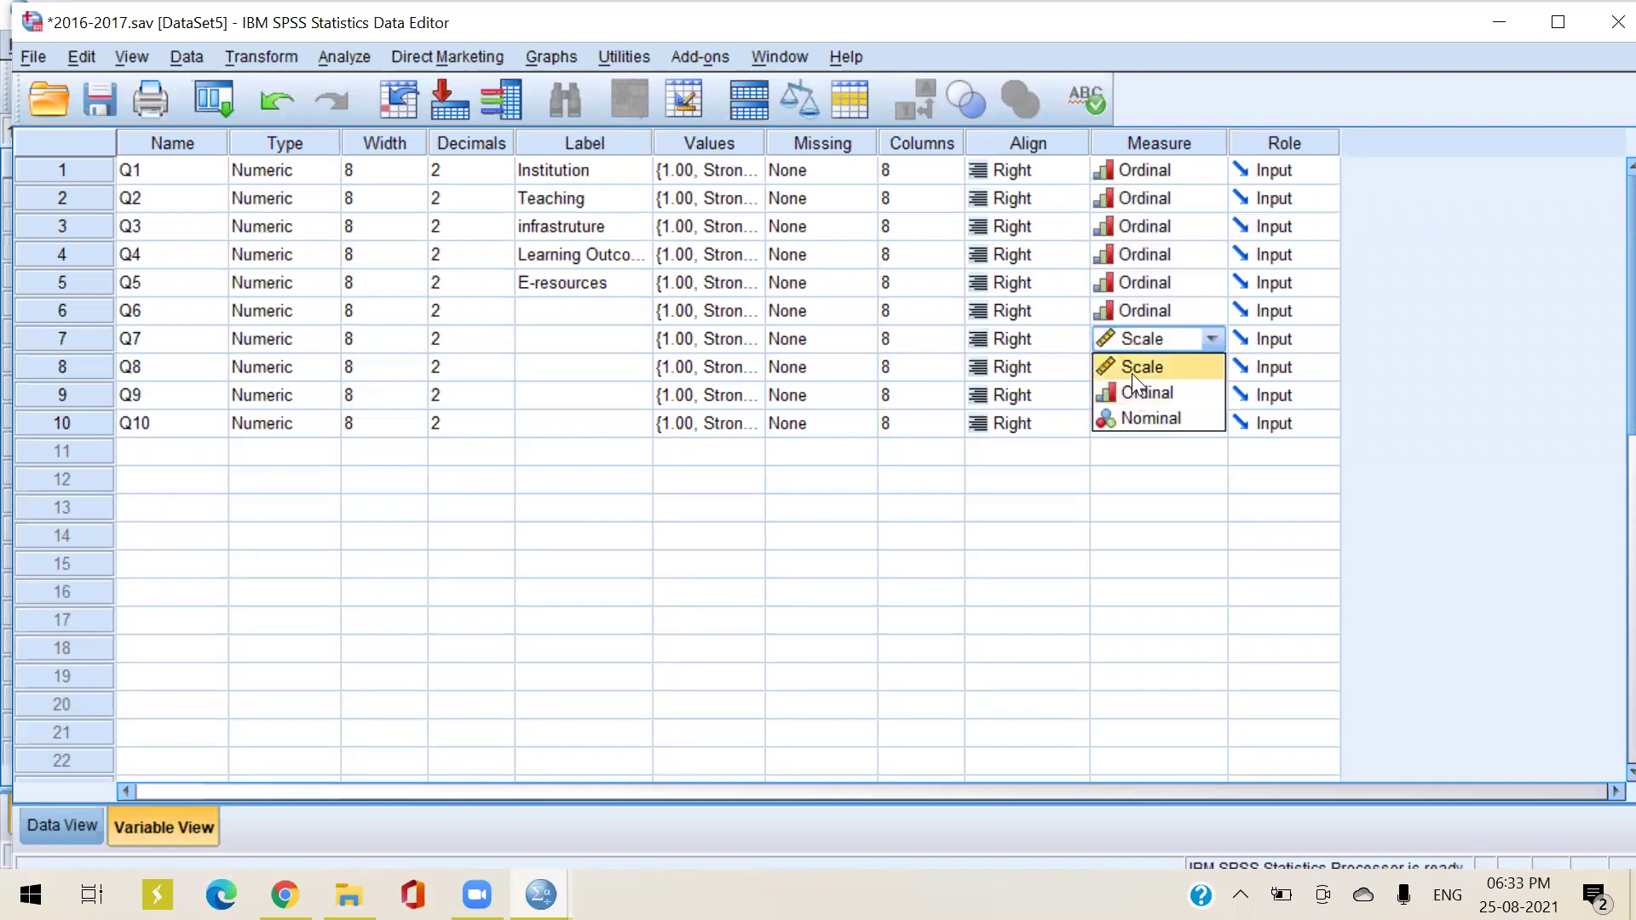
{"action": "left_click", "coordinate": [1126, 391]}
{"action": "left_click", "coordinate": [1133, 367]}
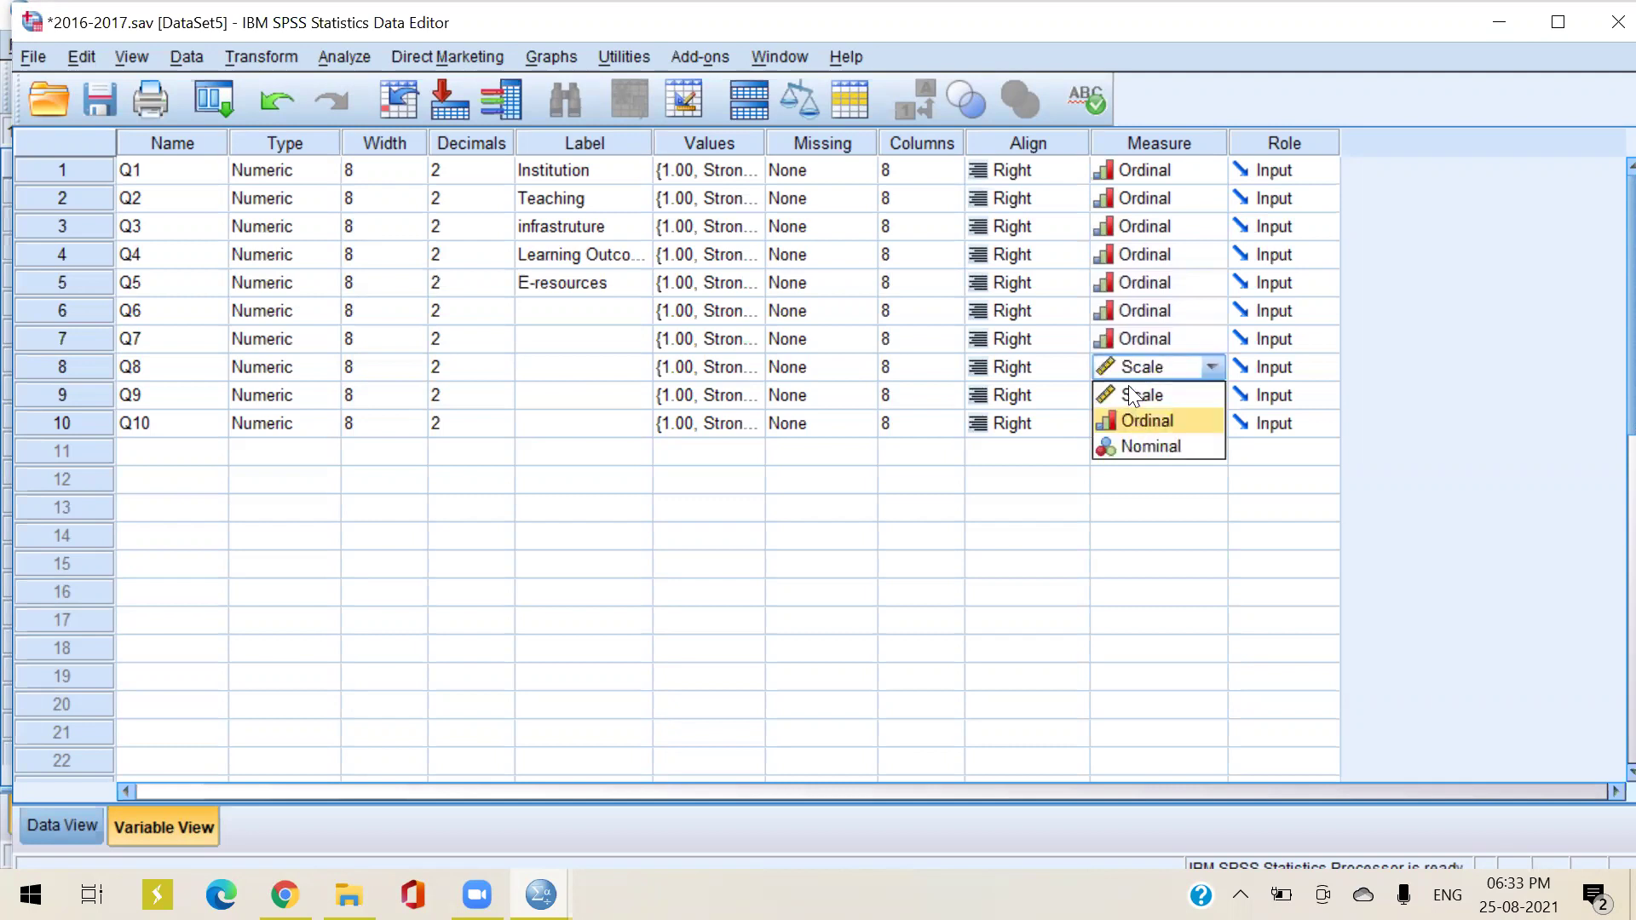
{"action": "left_click", "coordinate": [1130, 420]}
{"action": "left_click", "coordinate": [1133, 394]}
{"action": "left_click", "coordinate": [1148, 449]}
{"action": "left_click", "coordinate": [1133, 422]}
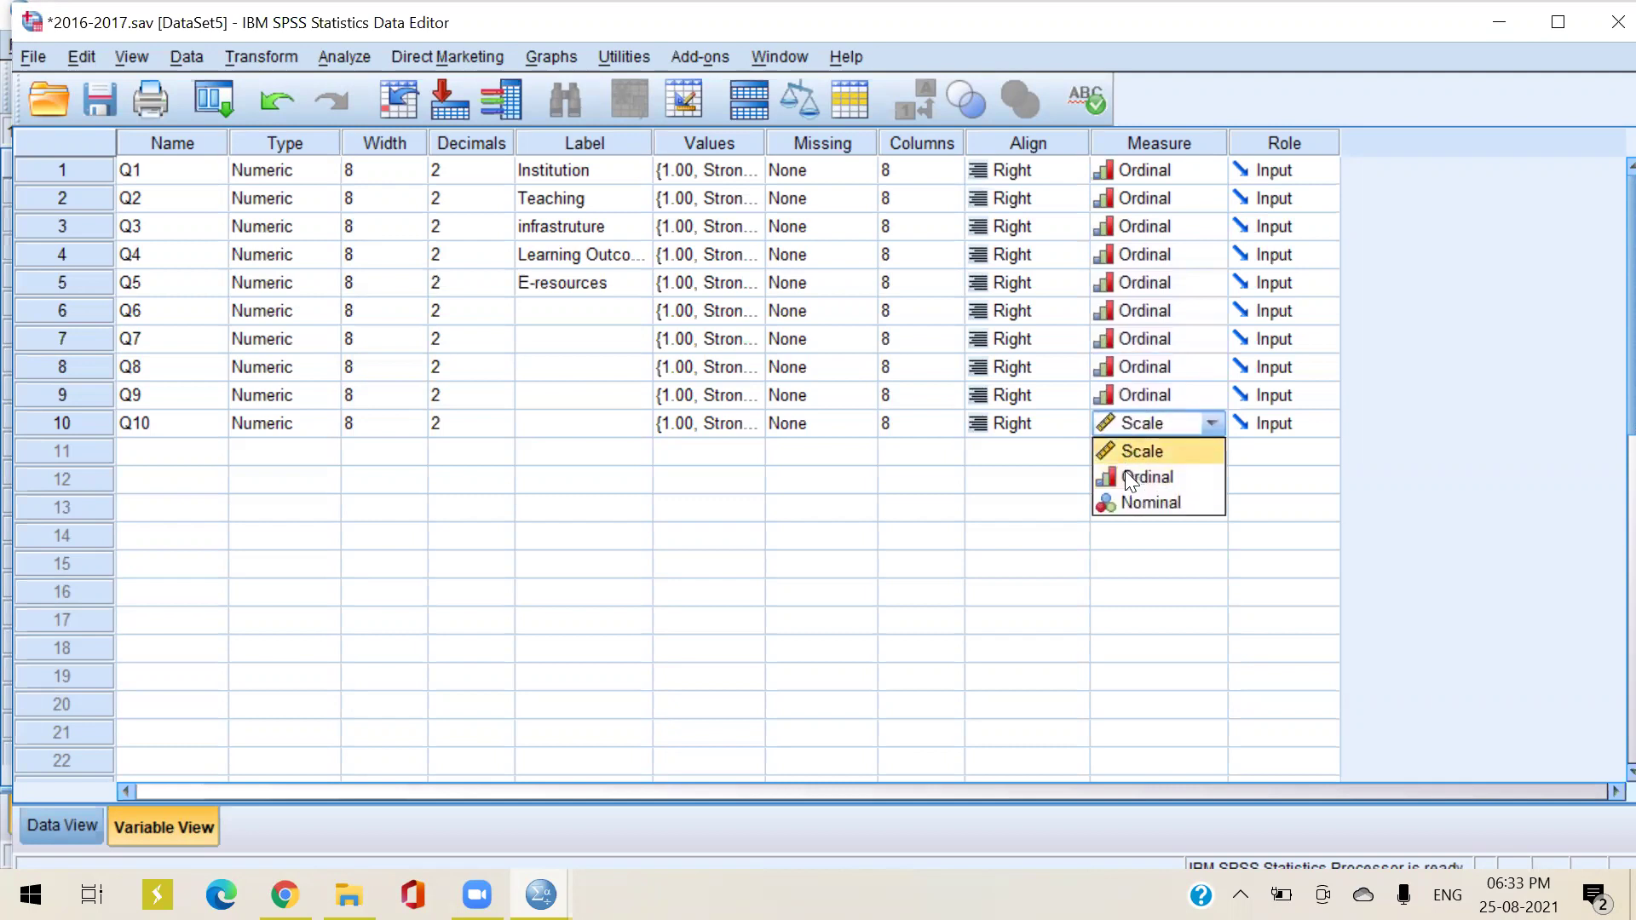
{"action": "key", "text": "Down"}
{"action": "key", "text": "Return"}
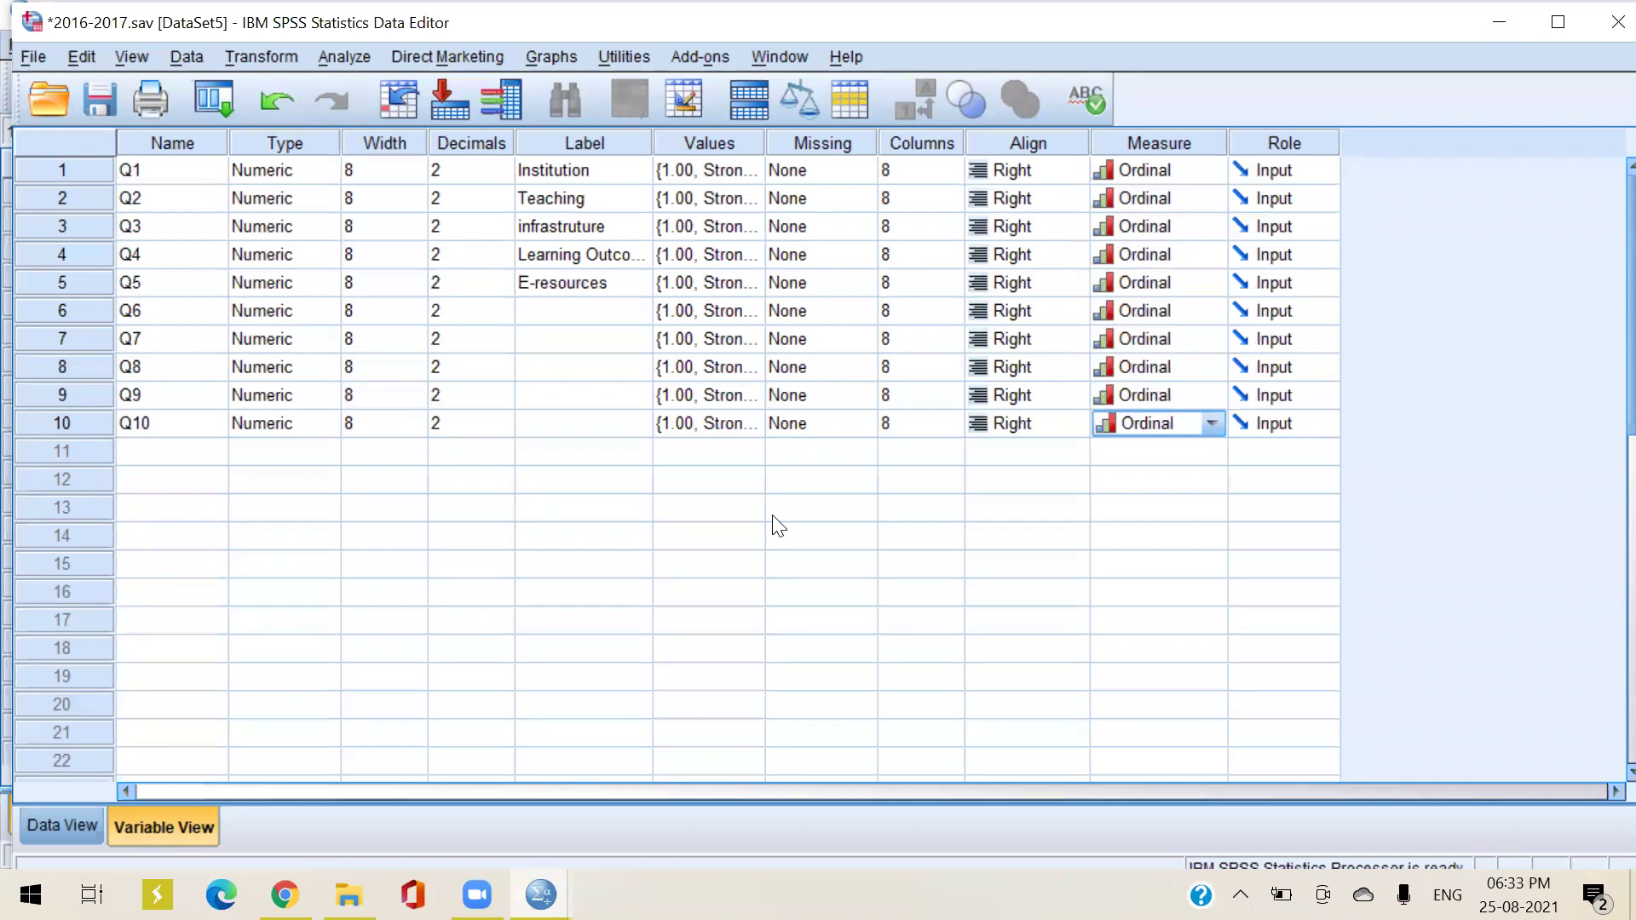
Set the number of decimals to 0 for variables Q1, Q2 and Q3
{"action": "left_click", "coordinate": [475, 175]}
{"action": "left_click", "coordinate": [504, 178]}
{"action": "left_click", "coordinate": [503, 177]}
{"action": "left_click", "coordinate": [503, 205]}
{"action": "left_click", "coordinate": [503, 205]}
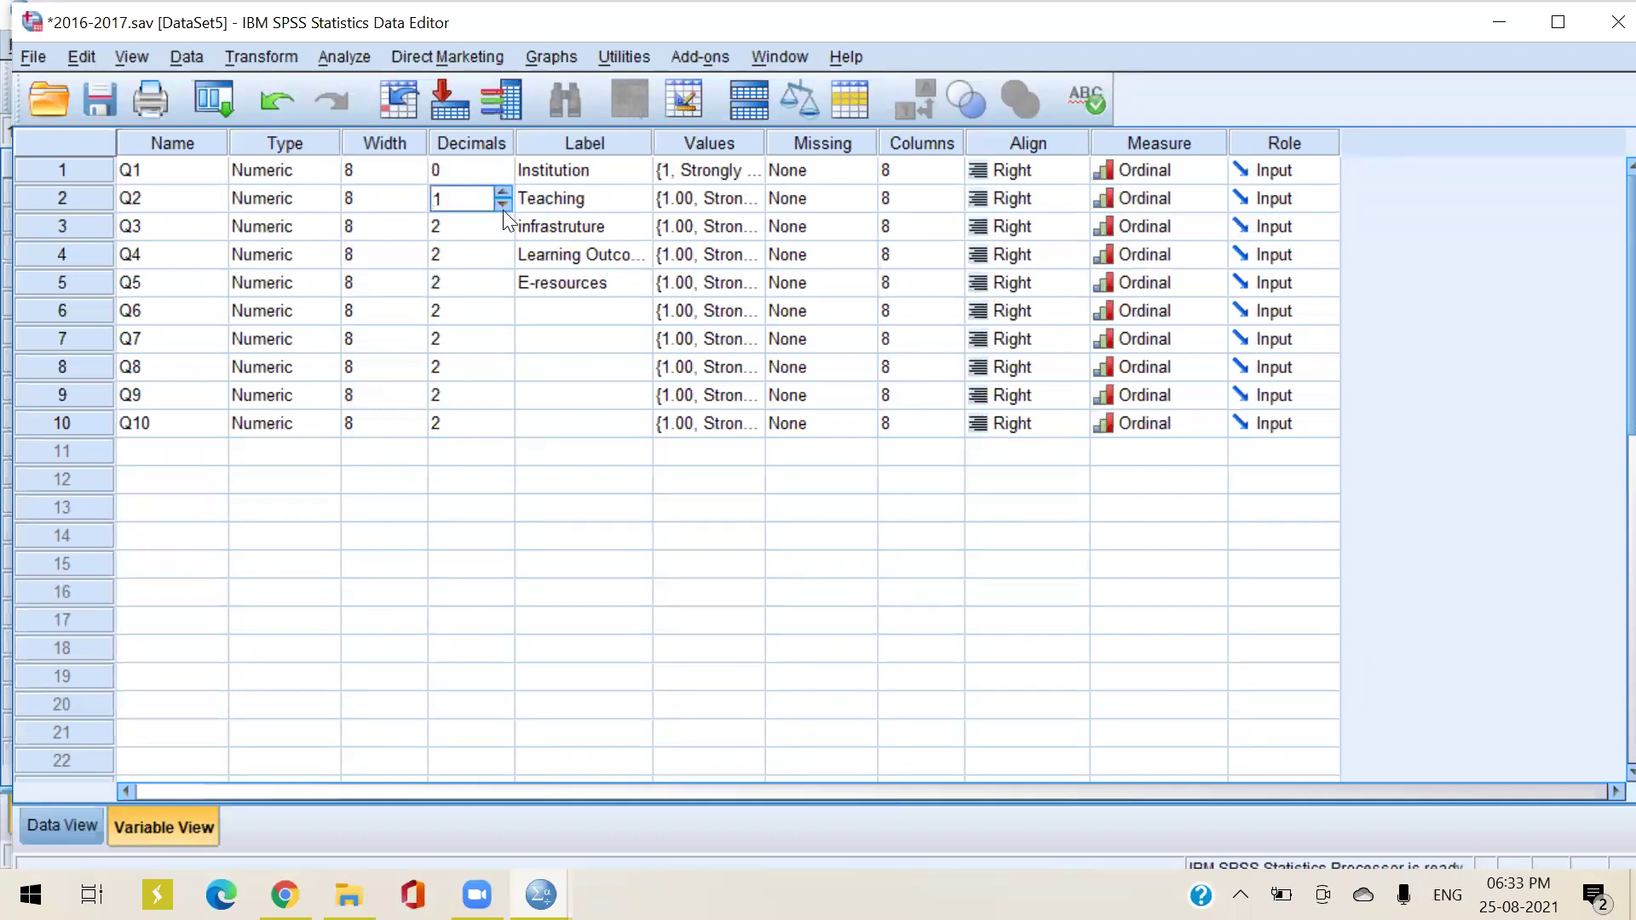
{"action": "left_click", "coordinate": [503, 206]}
{"action": "left_click", "coordinate": [500, 232]}
{"action": "left_click", "coordinate": [501, 233]}
{"action": "left_click", "coordinate": [501, 233]}
Set the number of decimals to 0 for variables Q4 and Q5
{"action": "left_click", "coordinate": [499, 262]}
{"action": "left_click", "coordinate": [503, 265]}
{"action": "left_click", "coordinate": [502, 290]}
{"action": "left_click", "coordinate": [503, 290]}
{"action": "left_click", "coordinate": [506, 254]}
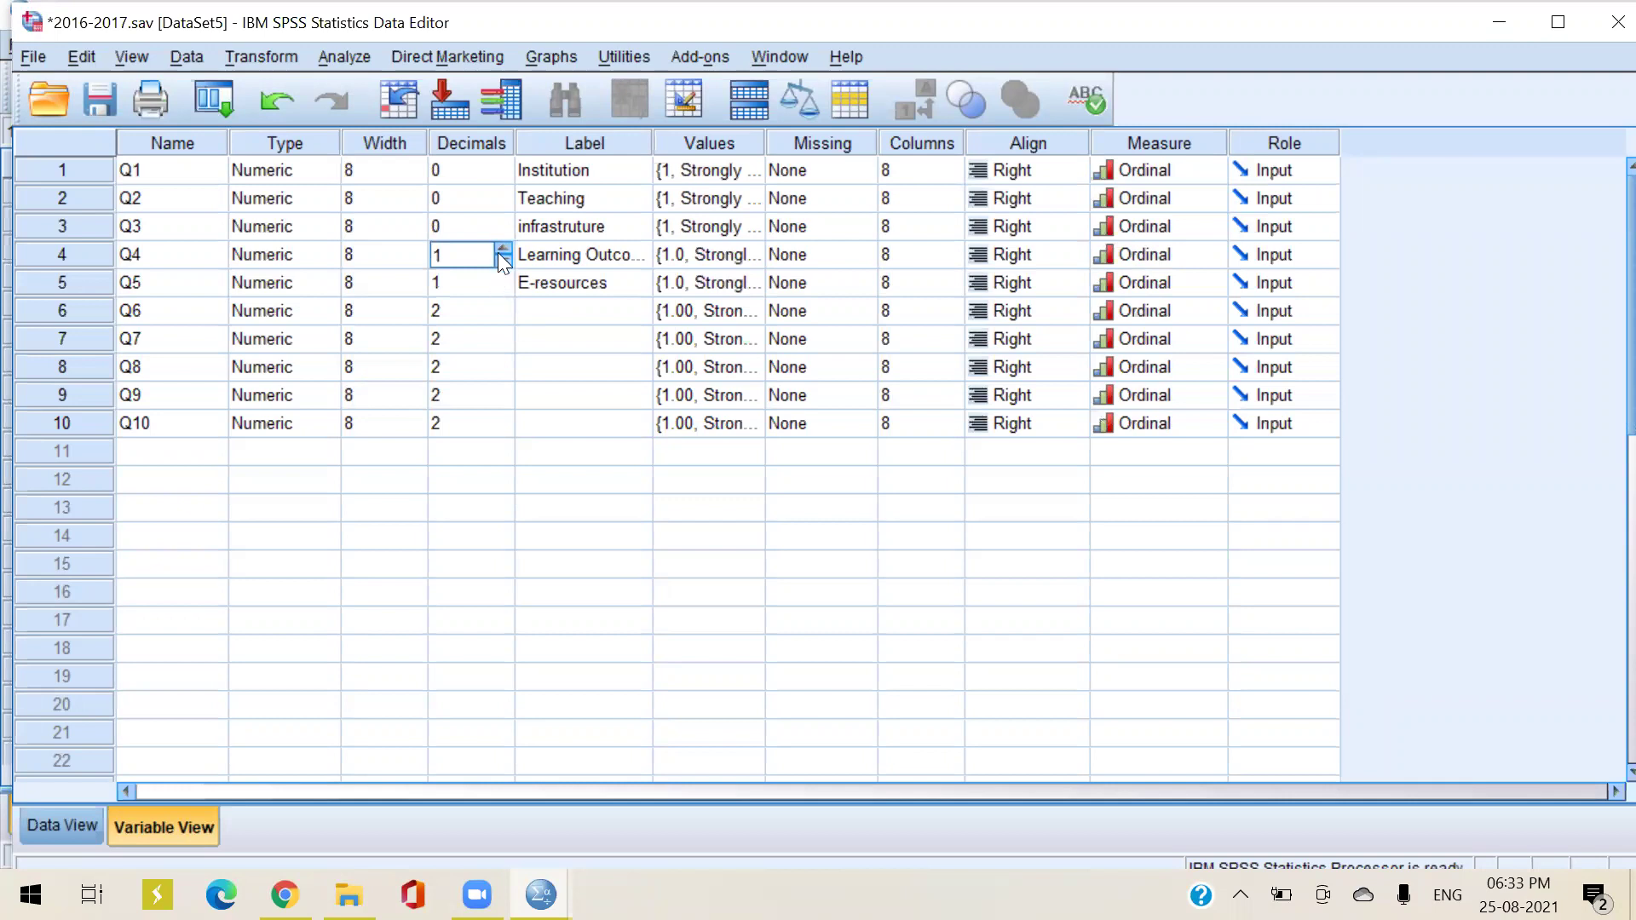
{"action": "left_click", "coordinate": [502, 260]}
{"action": "left_click", "coordinate": [501, 290]}
{"action": "left_click", "coordinate": [503, 290]}
{"action": "left_click", "coordinate": [503, 290]}
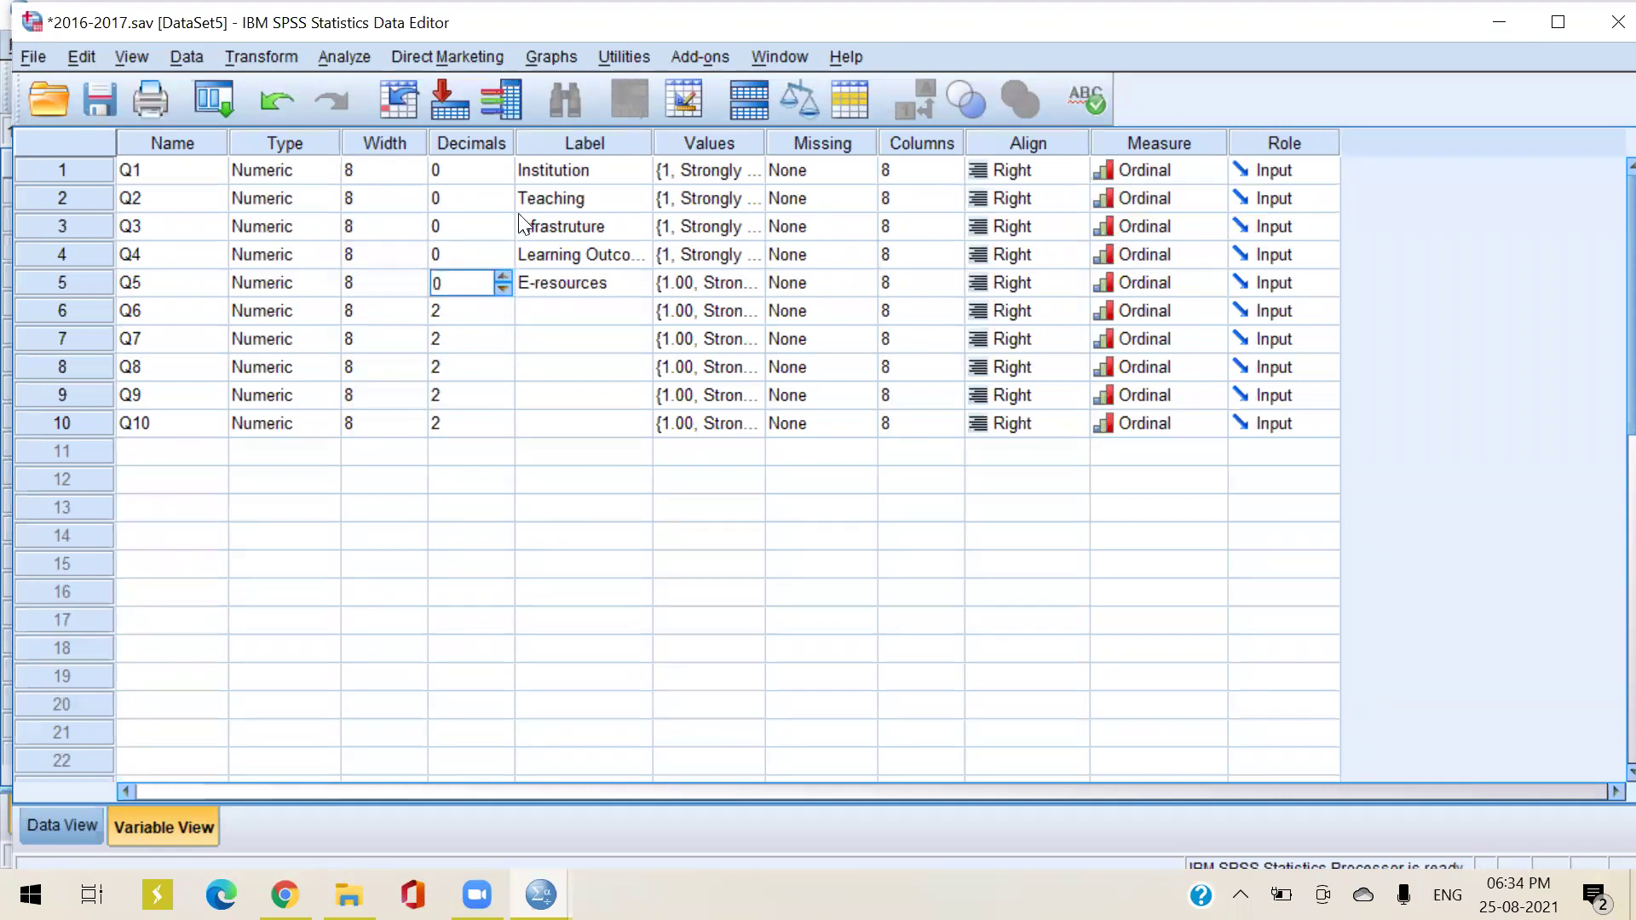
Set the number of decimals to 0 for variables Q6 and Q7
{"action": "left_click", "coordinate": [504, 317]}
{"action": "left_click", "coordinate": [505, 317]}
{"action": "left_click", "coordinate": [502, 345]}
{"action": "left_click", "coordinate": [503, 344]}
{"action": "left_click", "coordinate": [503, 344]}
{"action": "left_click", "coordinate": [503, 345]}
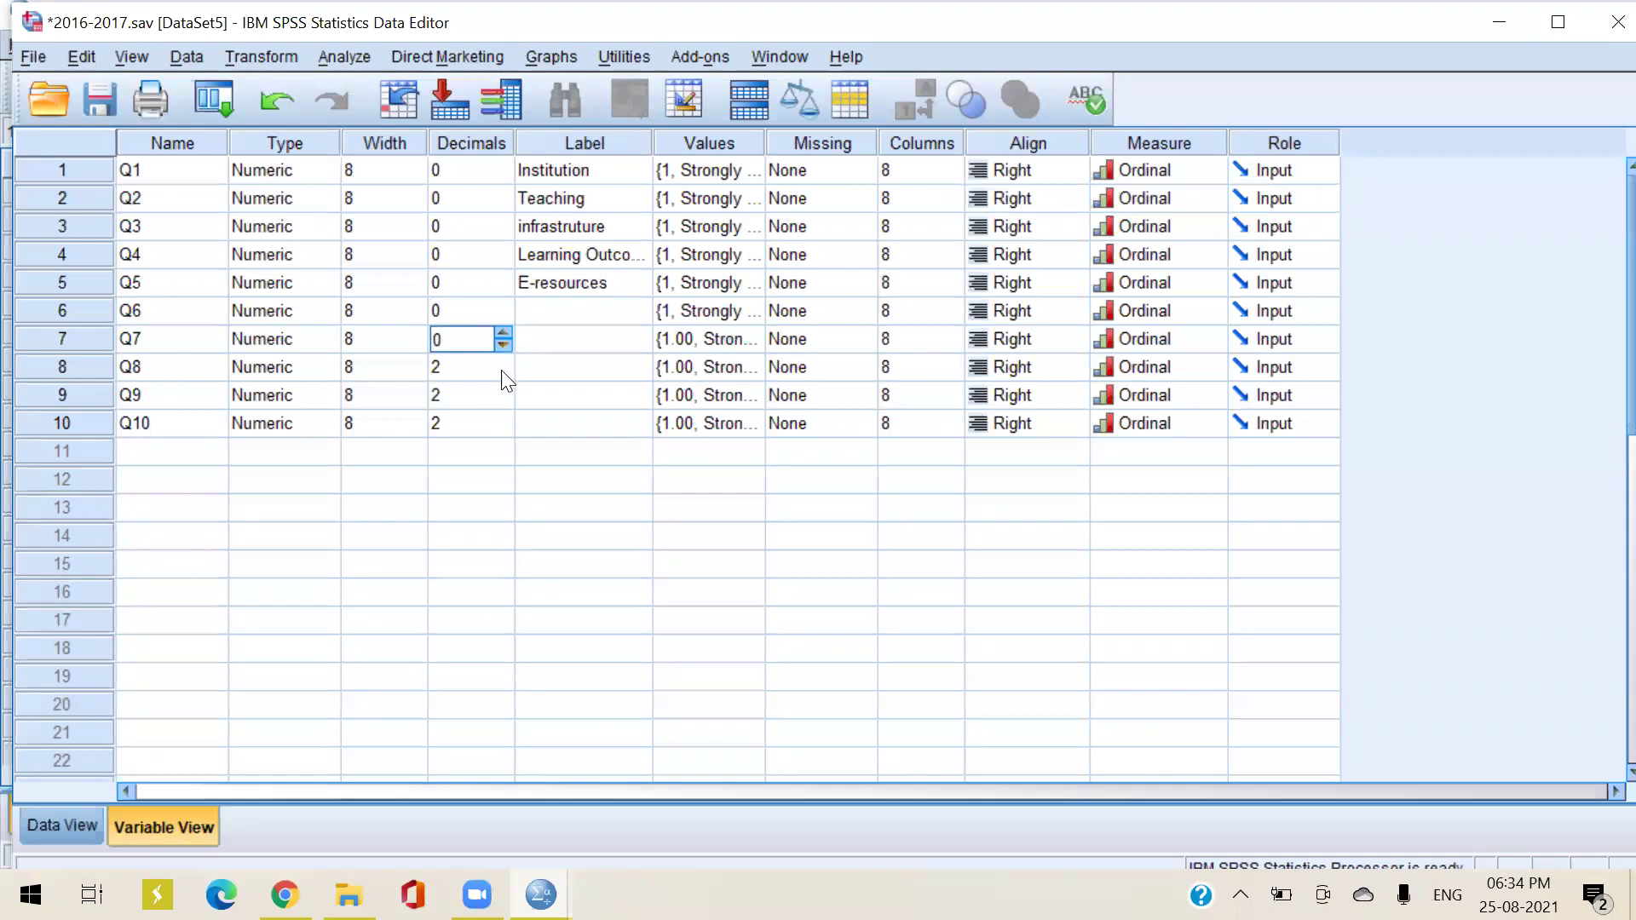
Set the number of decimals to 0 for variables Q8, Q9 and Q10
{"action": "left_click", "coordinate": [501, 370]}
{"action": "left_click", "coordinate": [502, 370]}
{"action": "left_click", "coordinate": [501, 370]}
{"action": "left_click", "coordinate": [502, 370]}
{"action": "left_click", "coordinate": [494, 404]}
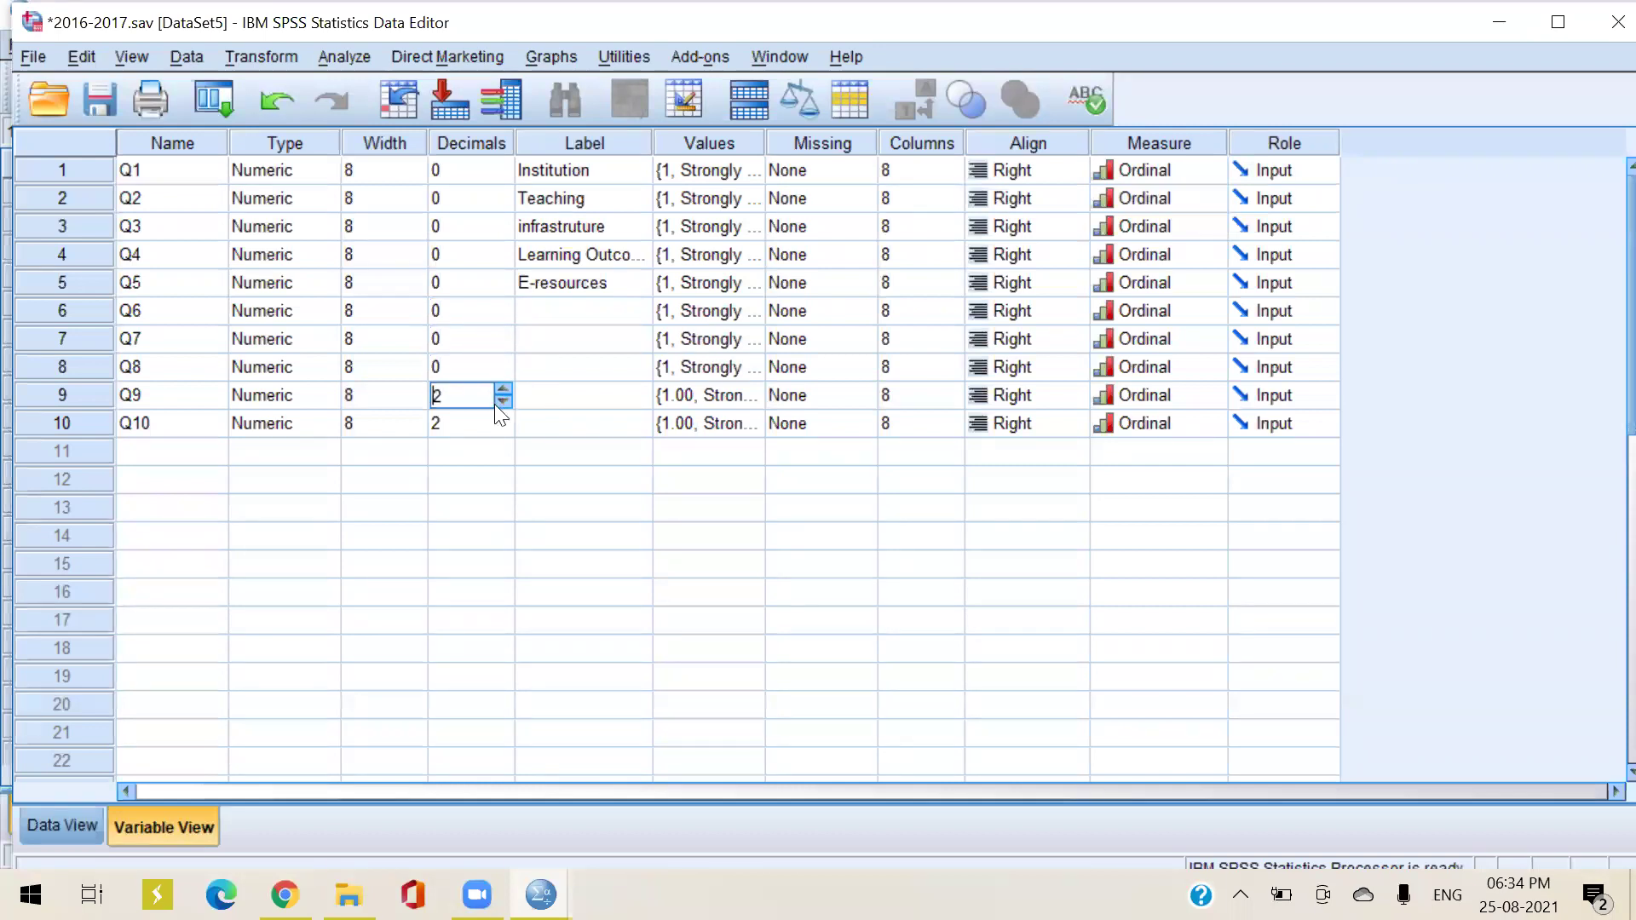
{"action": "left_click", "coordinate": [501, 402]}
{"action": "left_click", "coordinate": [501, 402]}
{"action": "left_click", "coordinate": [504, 435]}
{"action": "left_click", "coordinate": [501, 431]}
{"action": "left_click", "coordinate": [501, 431]}
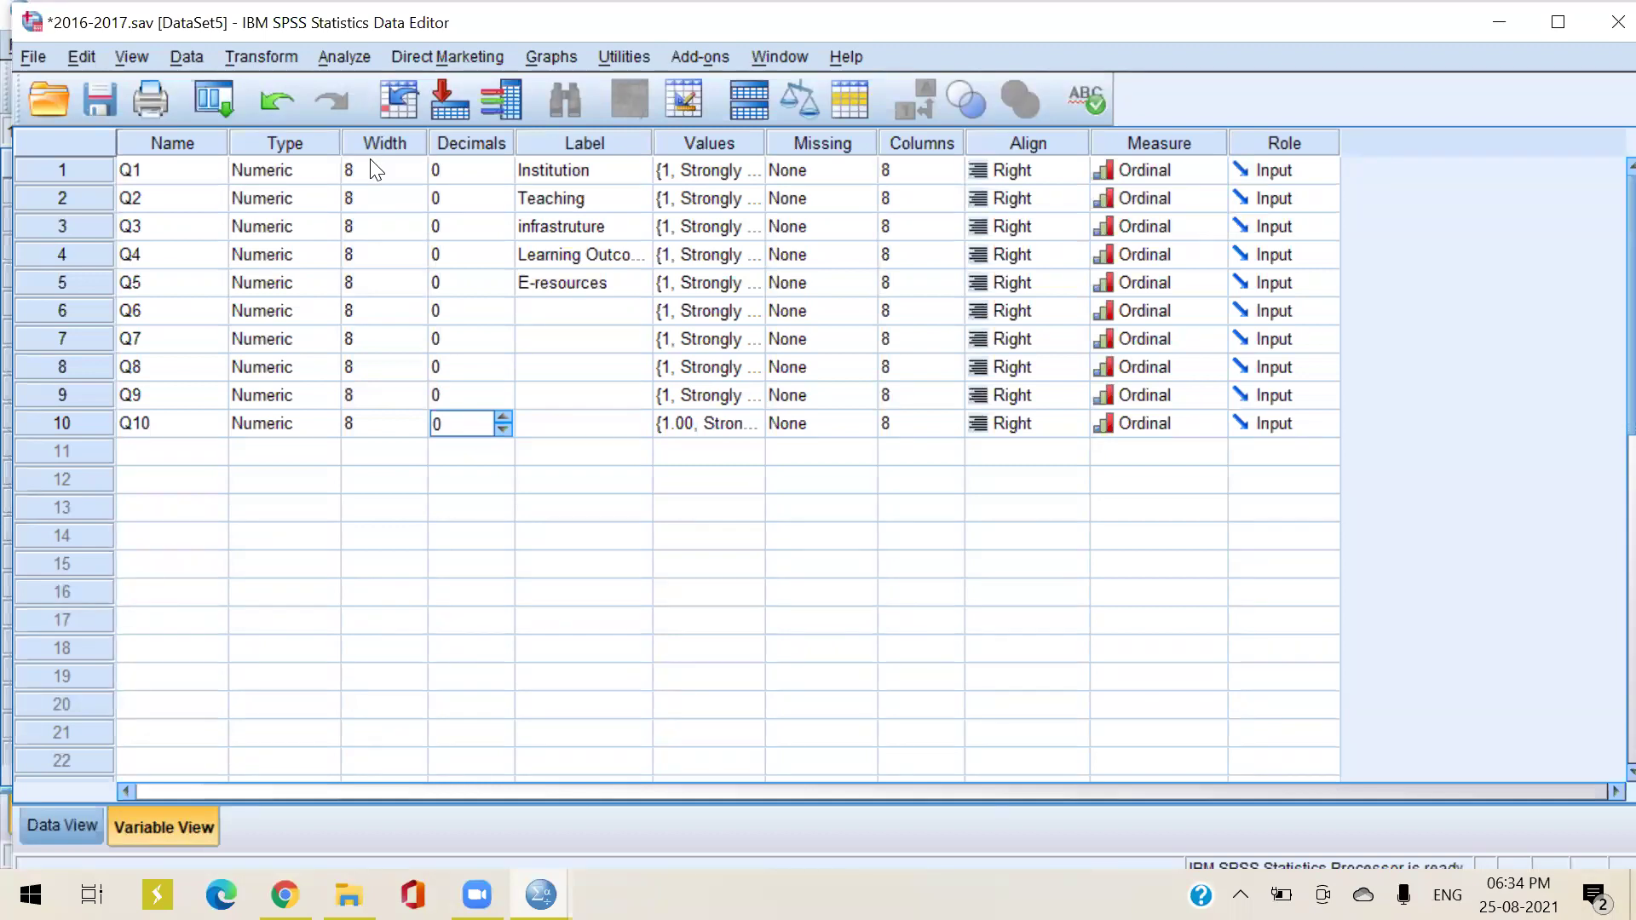
Show the data values and start a Frequencies analysis with Institution [Q1] as its variable
{"action": "left_click", "coordinate": [57, 823]}
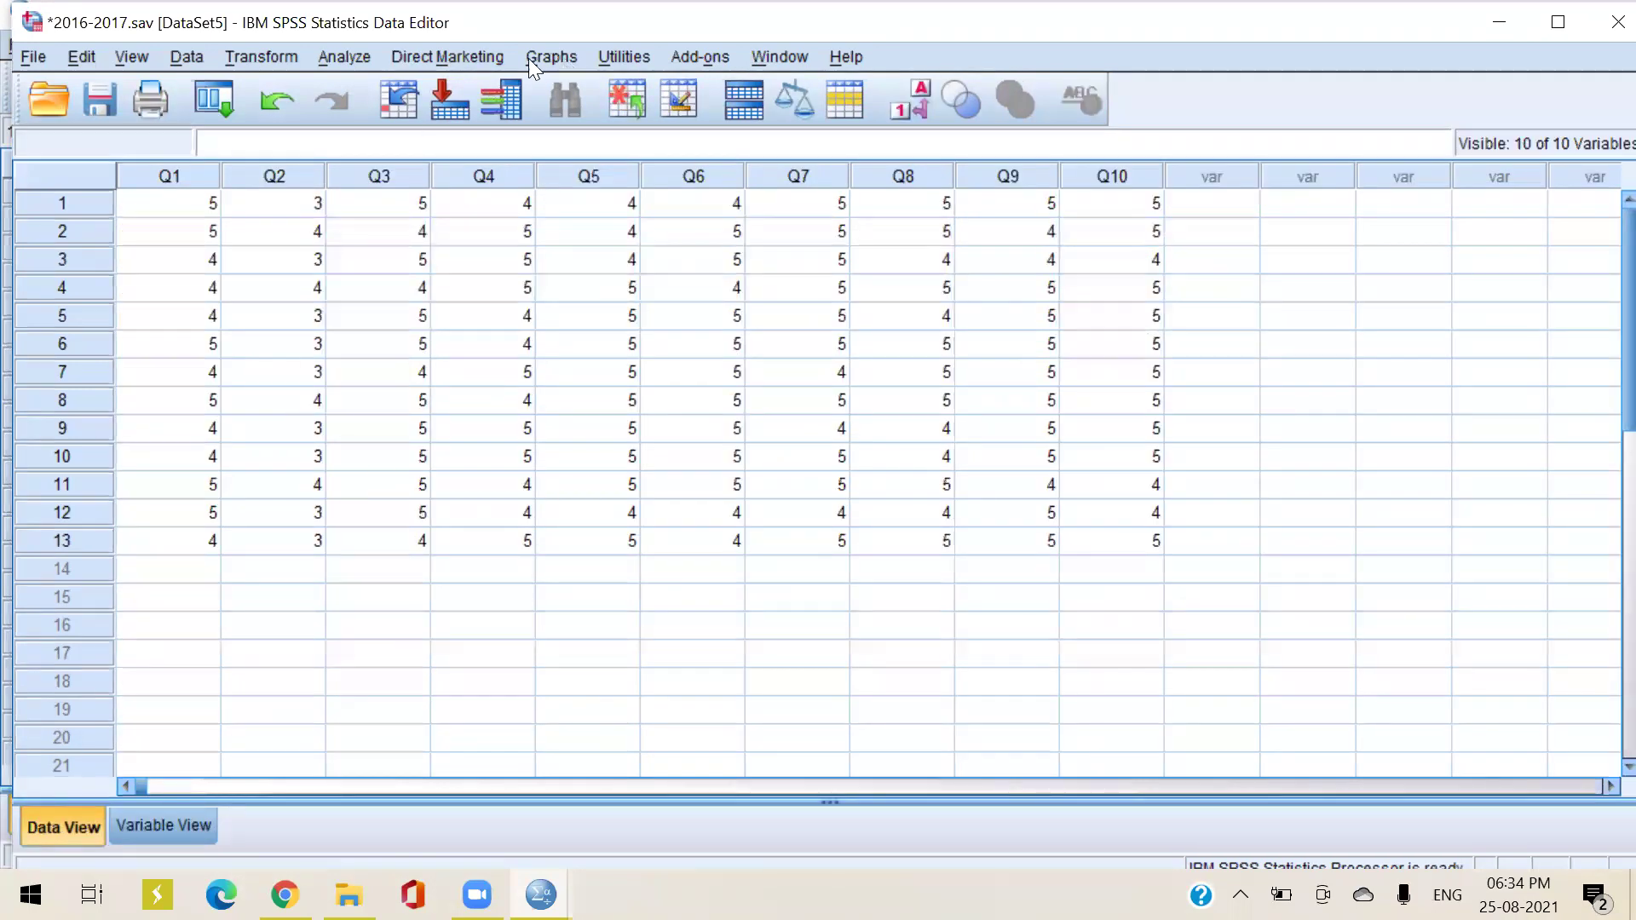
{"action": "left_click", "coordinate": [341, 58]}
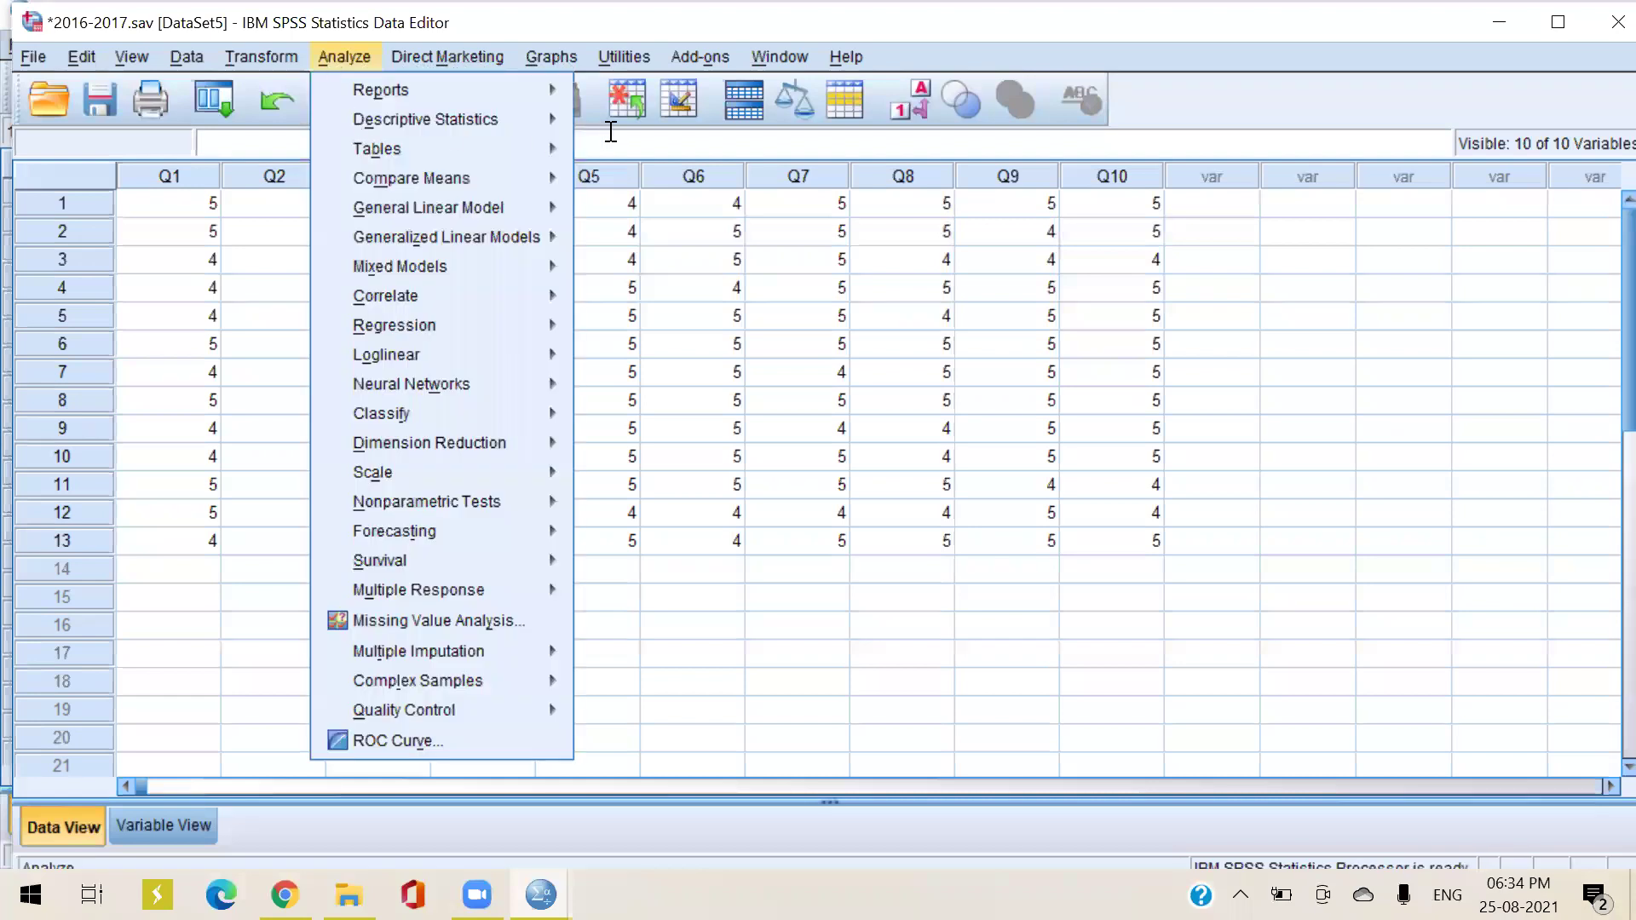
{"action": "left_click", "coordinate": [545, 146]}
{"action": "mouse_move", "coordinate": [546, 120]}
{"action": "left_click", "coordinate": [637, 124]}
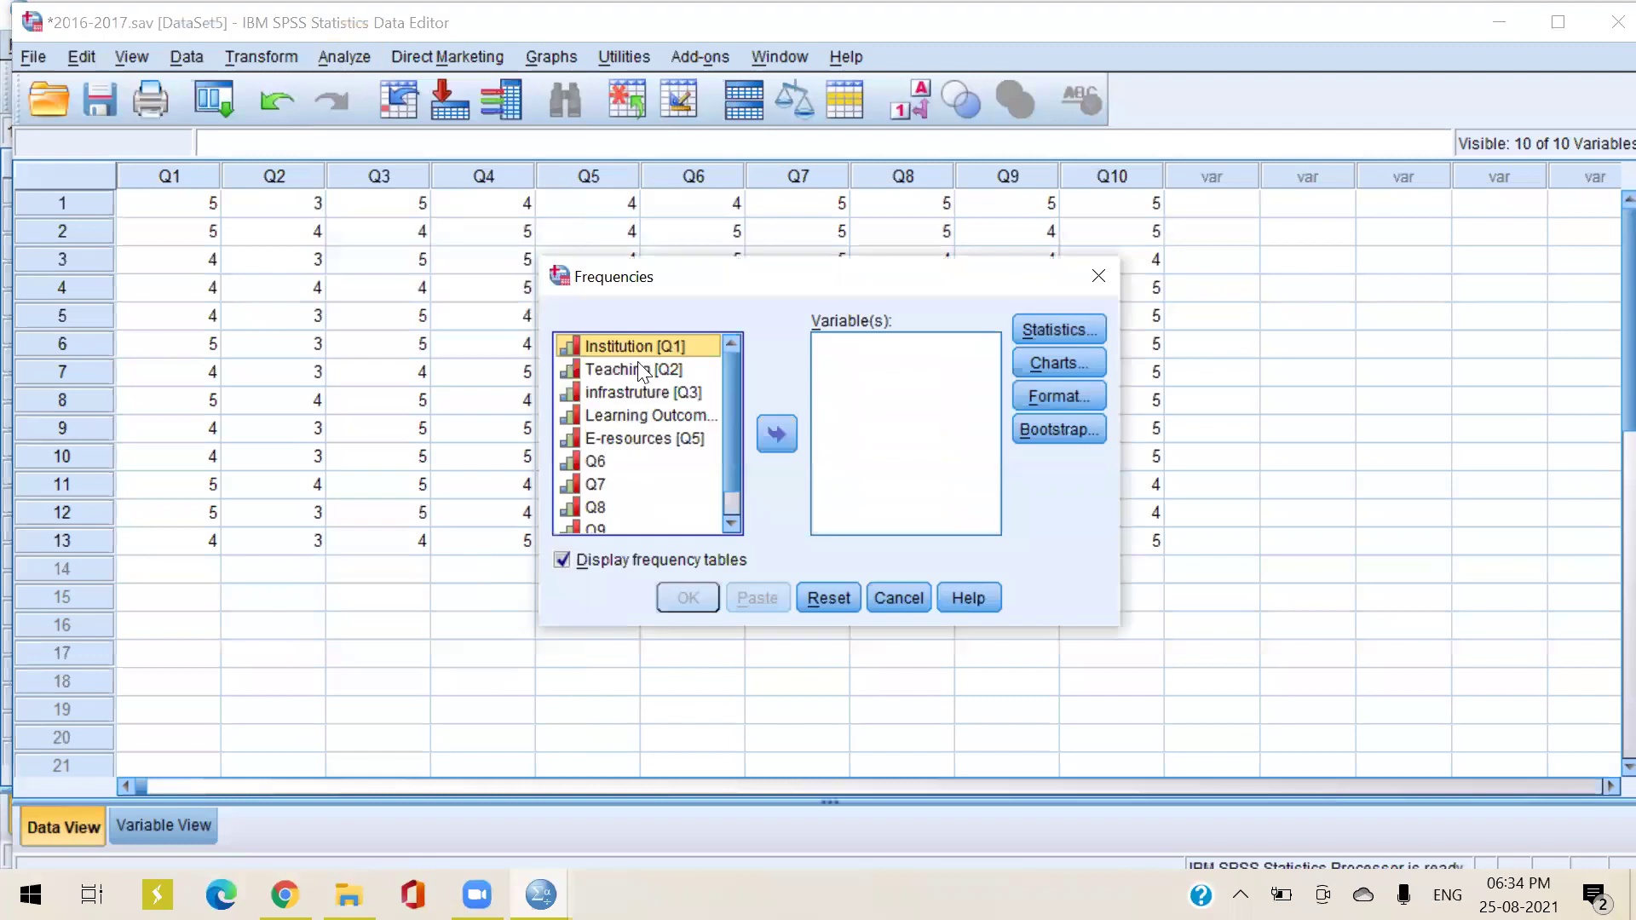
{"action": "left_click", "coordinate": [610, 344]}
{"action": "left_click_drag", "start_coordinate": [617, 345], "coordinate": [836, 343]}
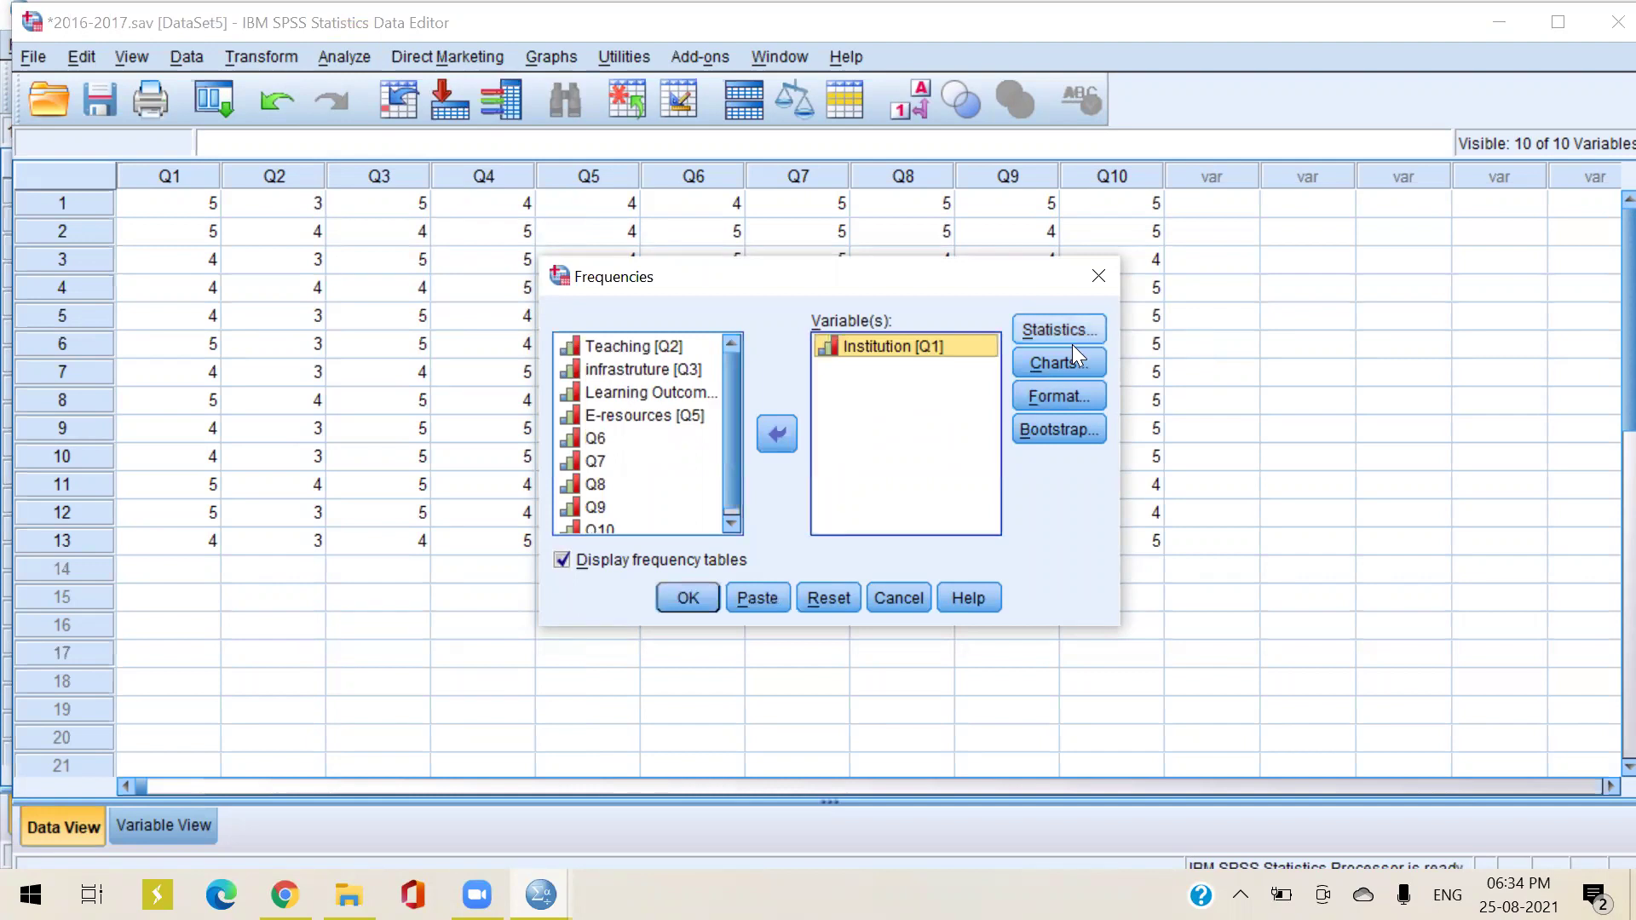
Request bar charts showing frequencies for the Institution analysis and run it
{"action": "left_click", "coordinate": [1051, 361]}
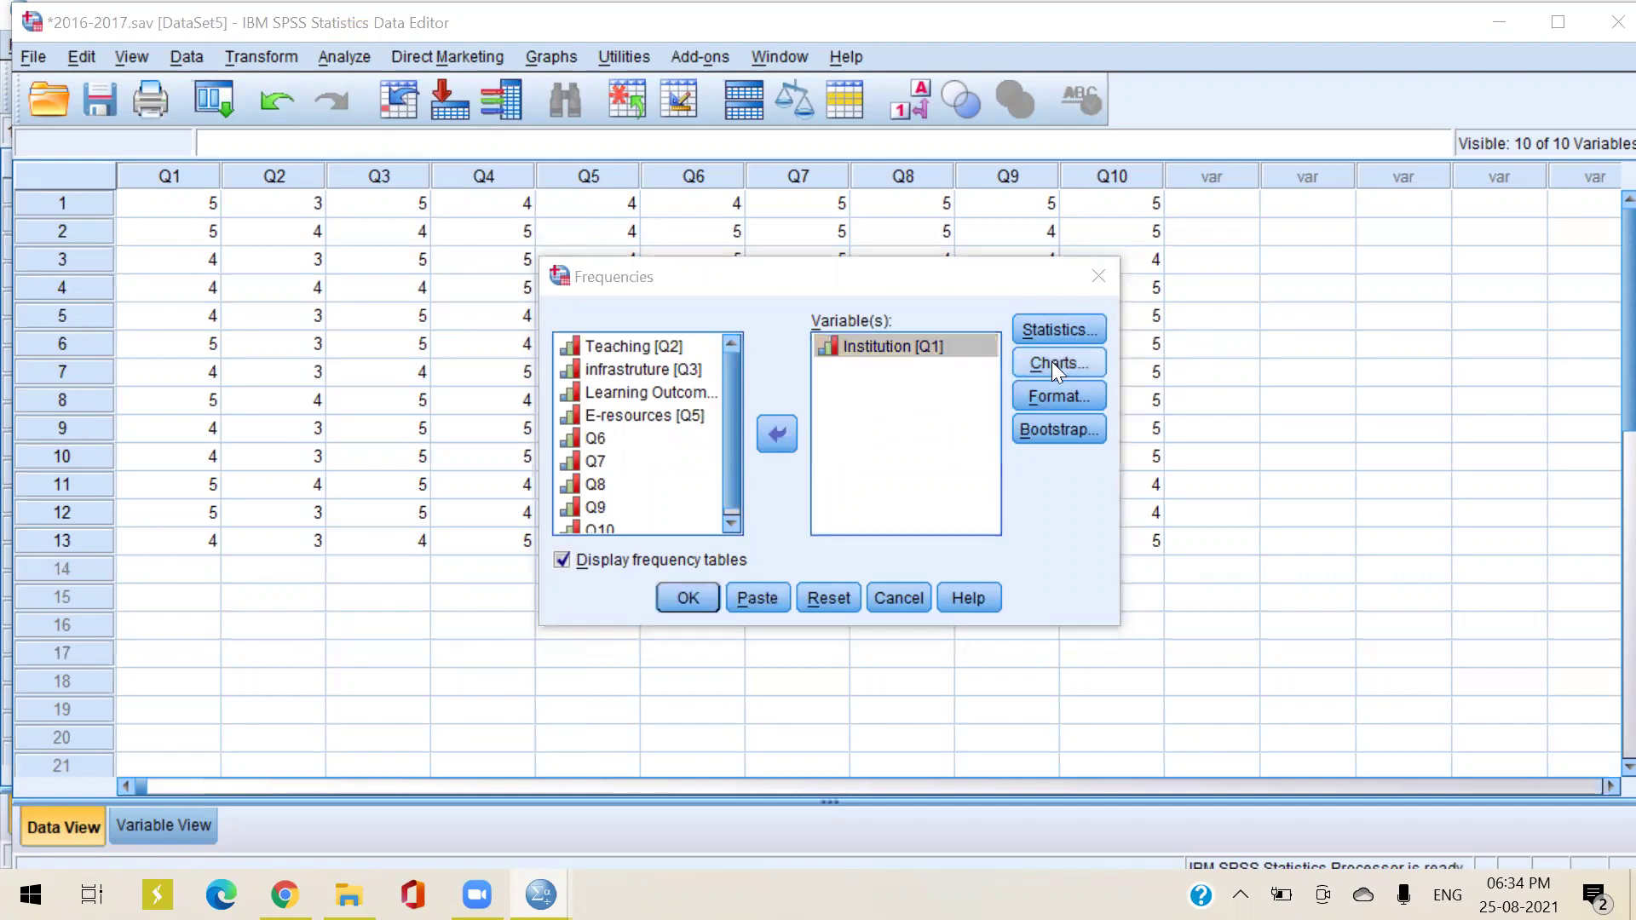
{"action": "left_click", "coordinate": [694, 414]}
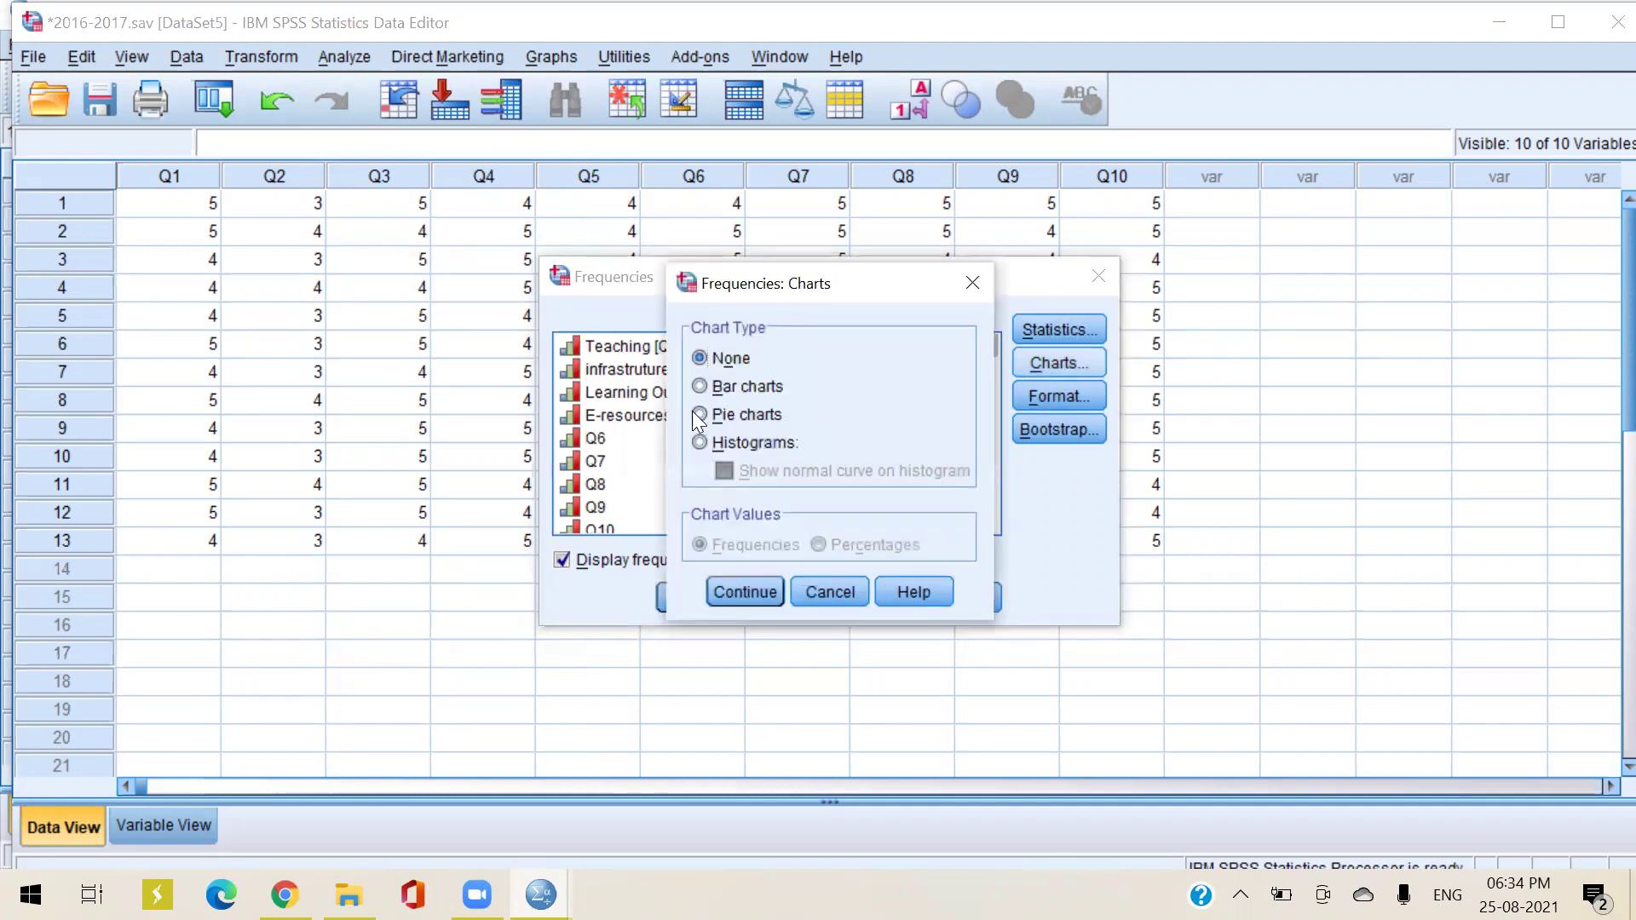
{"action": "left_click", "coordinate": [701, 388]}
{"action": "left_click", "coordinate": [739, 591]}
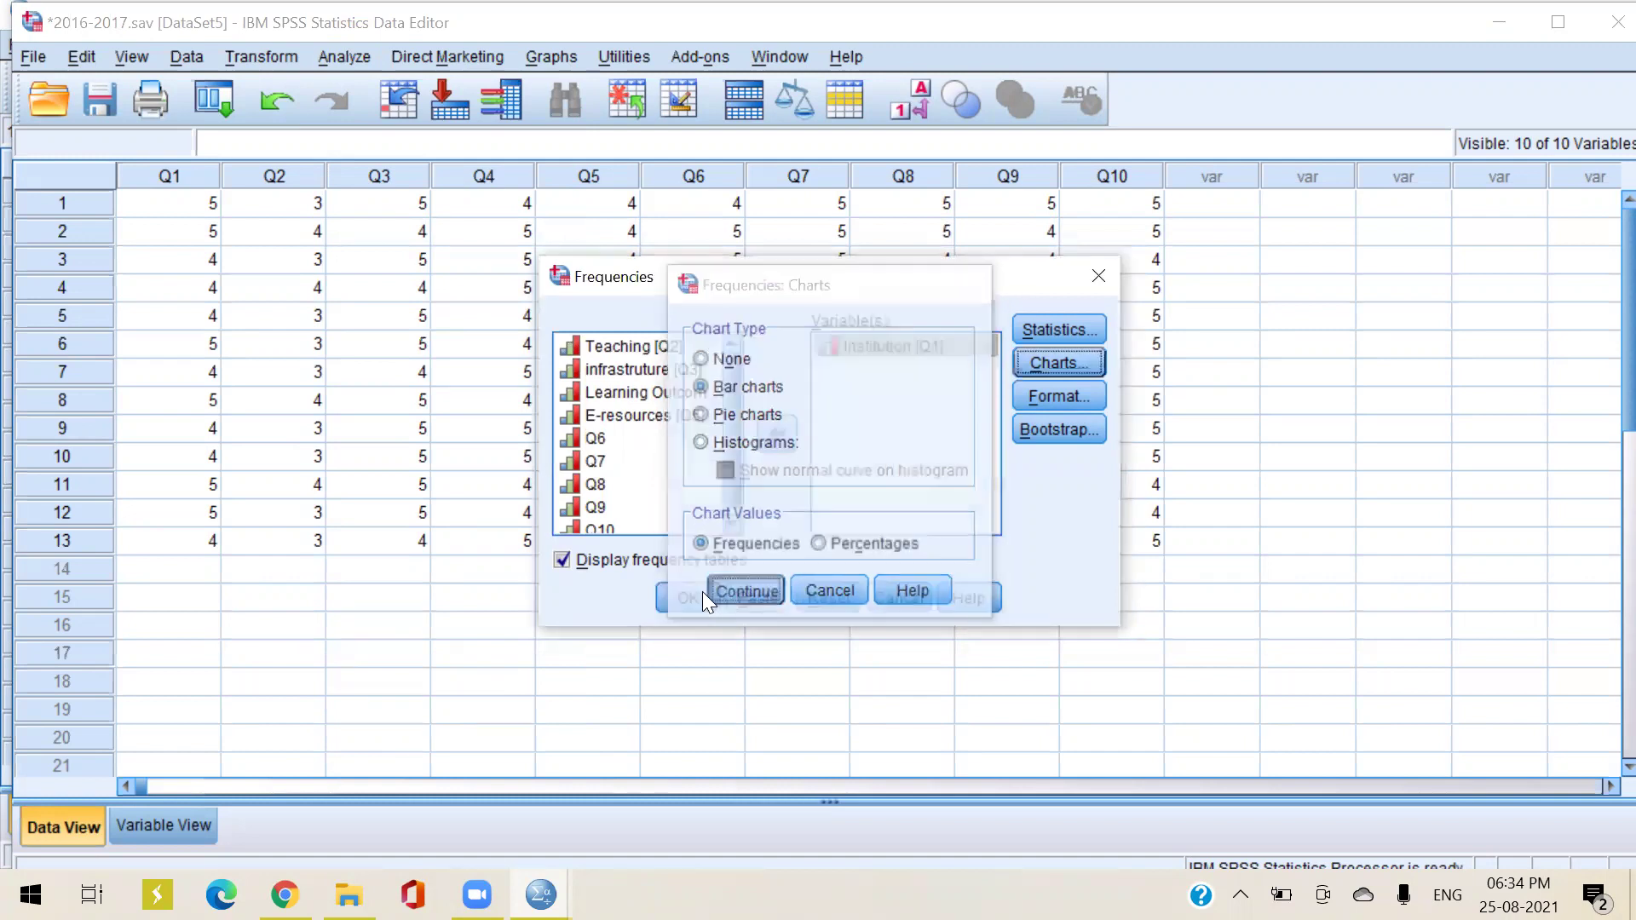
{"action": "left_click", "coordinate": [702, 591]}
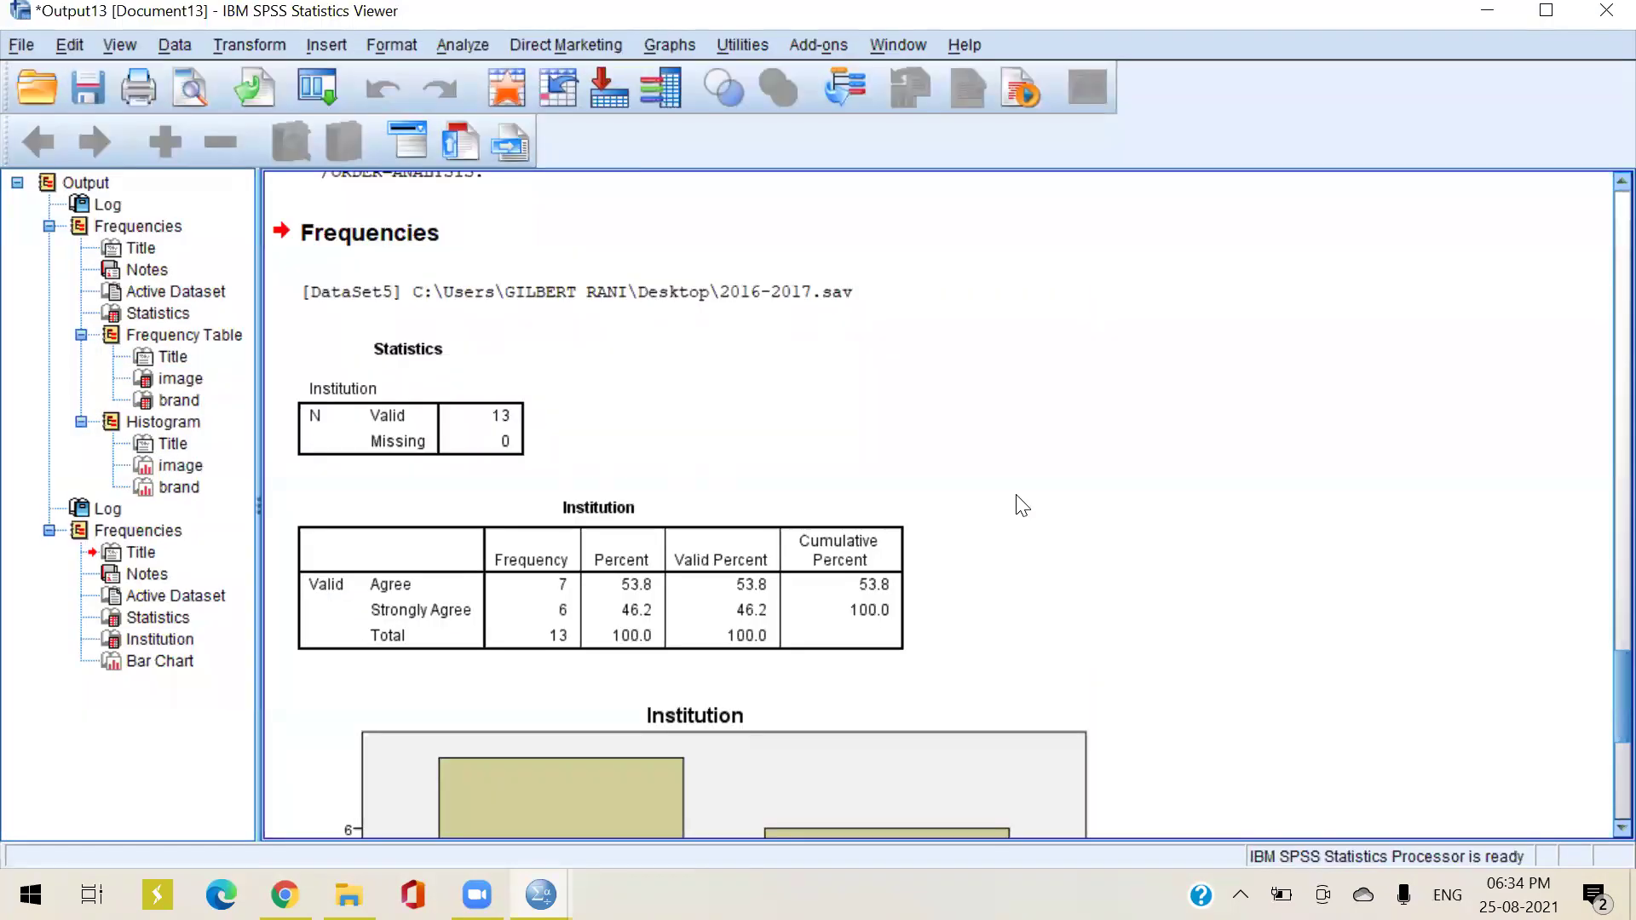
Examine the frequency table and bar chart of Institution in the output
{"action": "scroll", "coordinate": [1020, 504], "scroll_direction": "down", "scroll_amount": 4}
{"action": "left_click", "coordinate": [445, 295]}
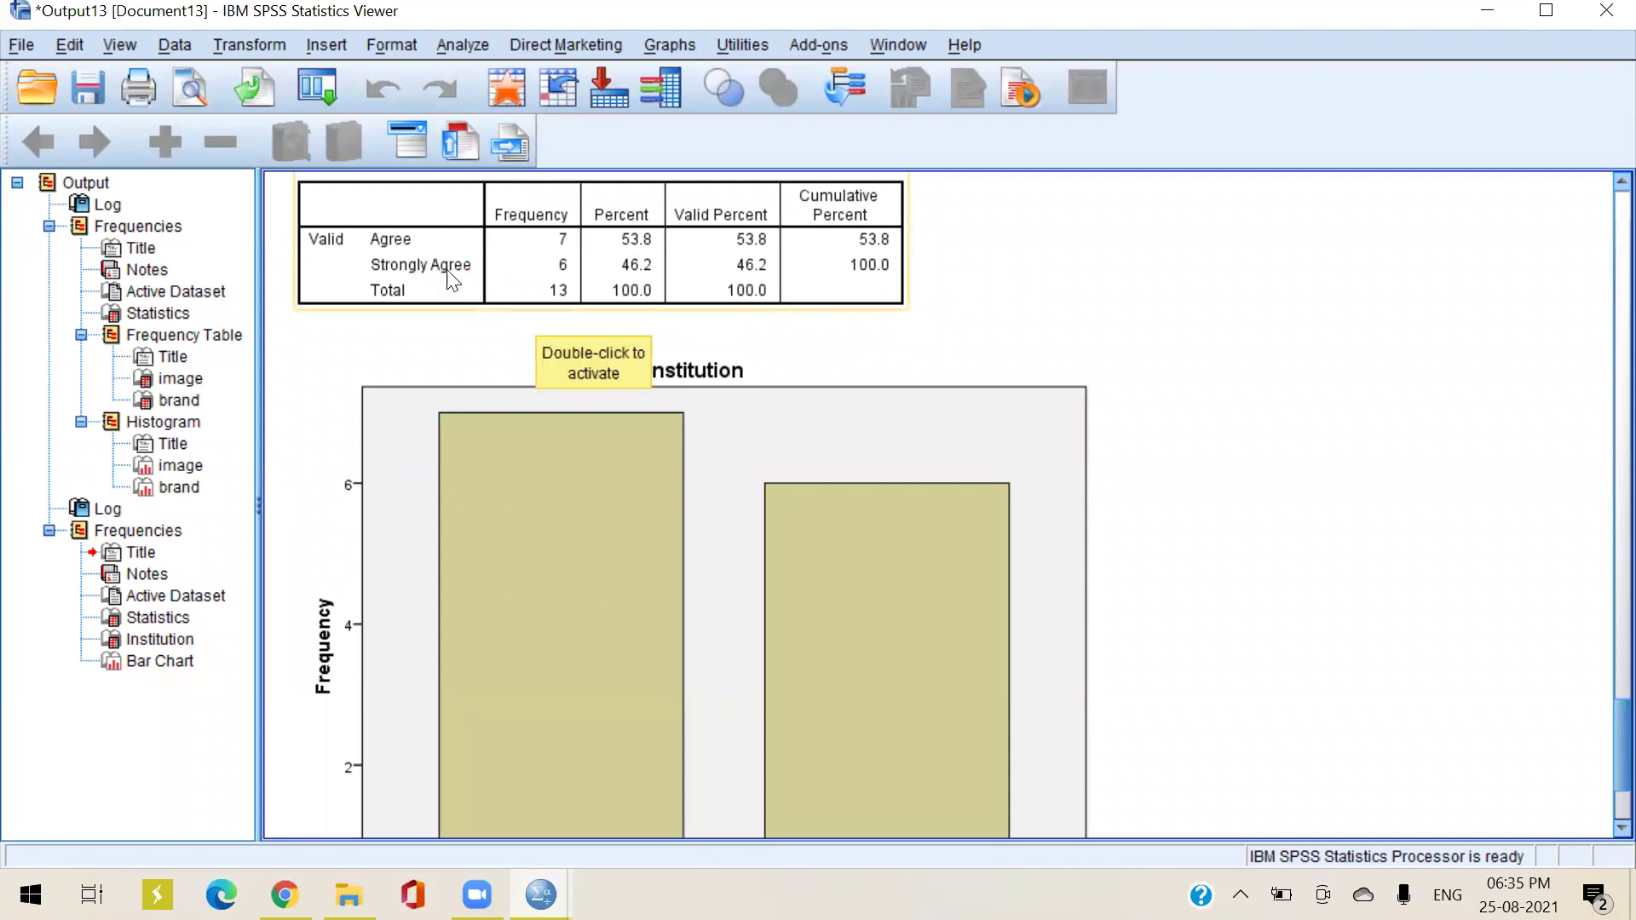
{"action": "scroll", "coordinate": [1233, 388], "scroll_direction": "down", "scroll_amount": 3}
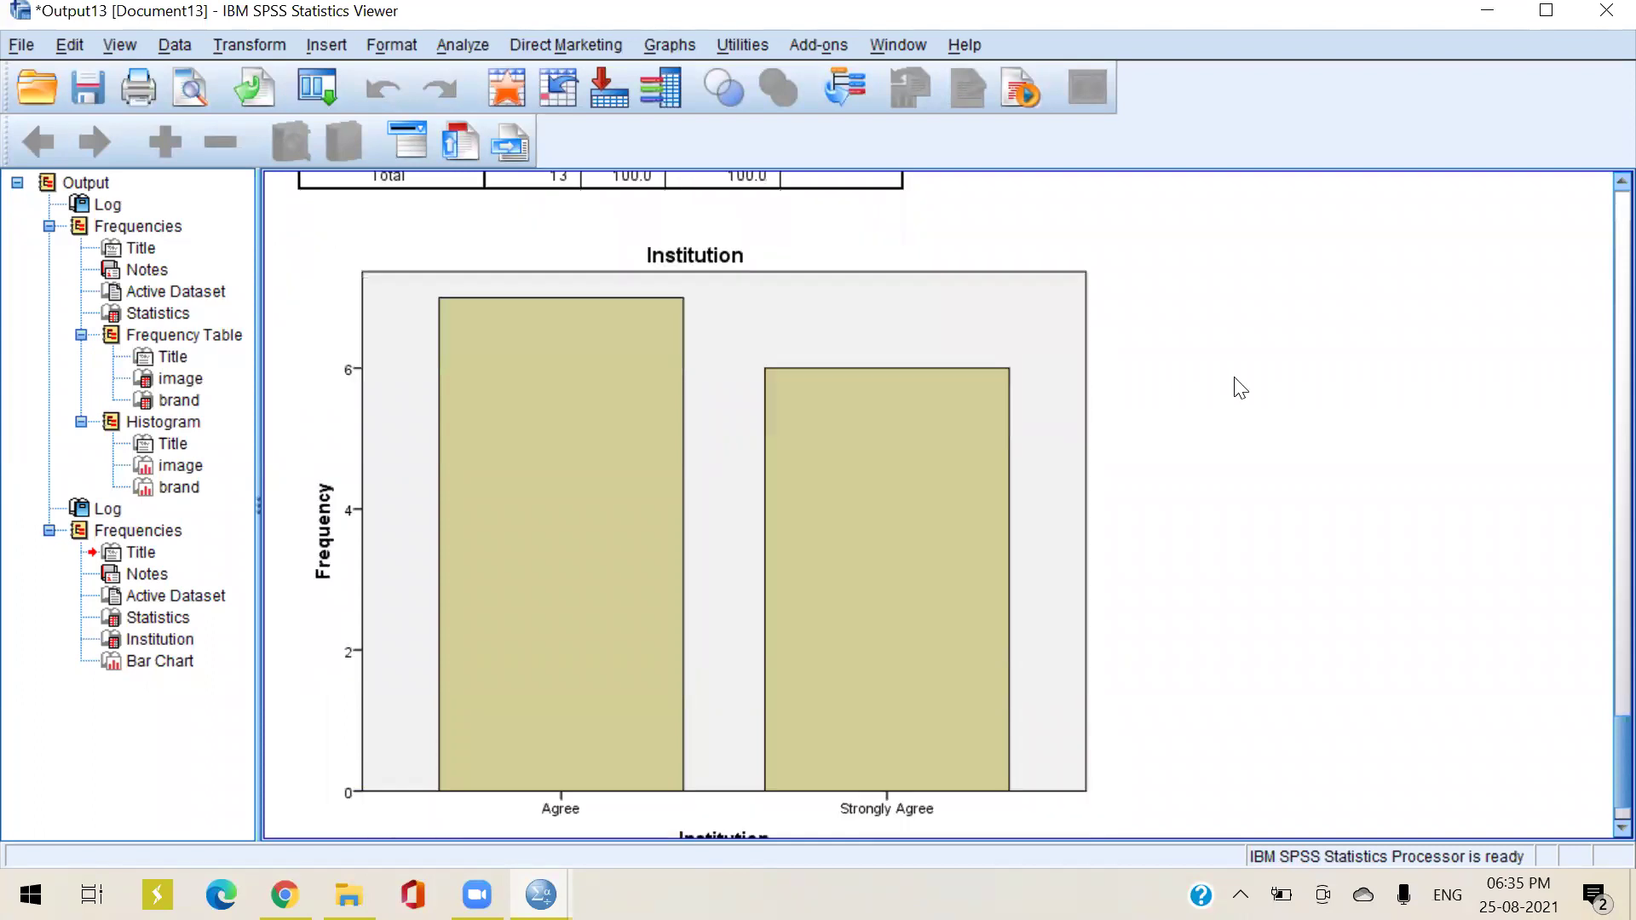
{"action": "scroll", "coordinate": [1330, 465], "scroll_direction": "up", "scroll_amount": 7}
{"action": "scroll", "coordinate": [698, 635], "scroll_direction": "down", "scroll_amount": 7}
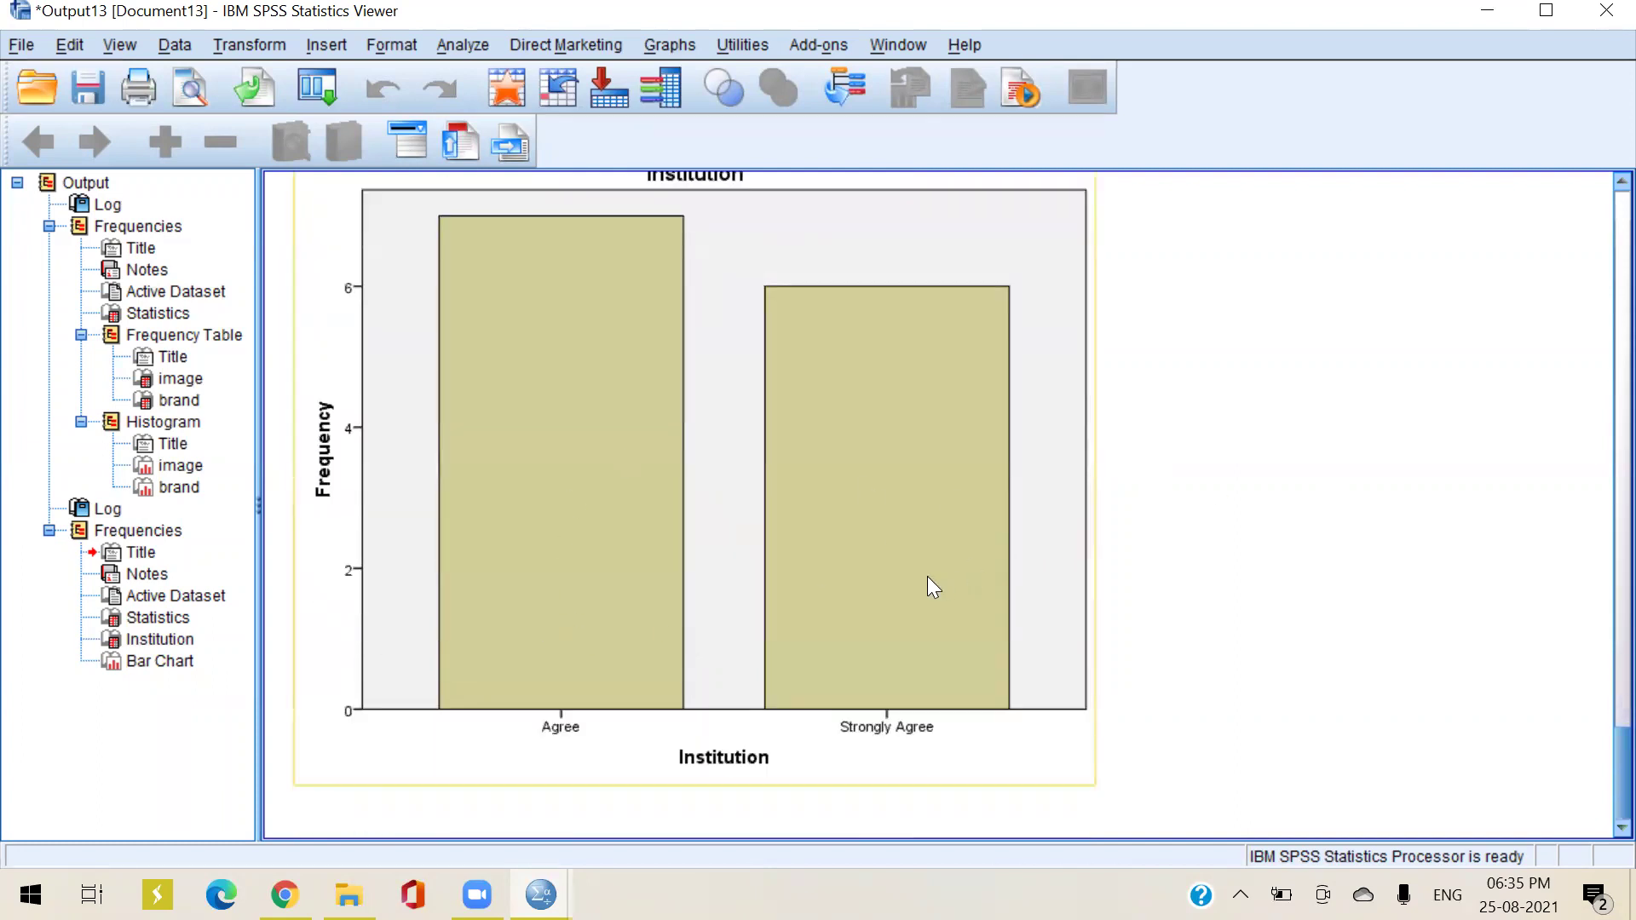
{"action": "scroll", "coordinate": [887, 563], "scroll_direction": "up", "scroll_amount": 5}
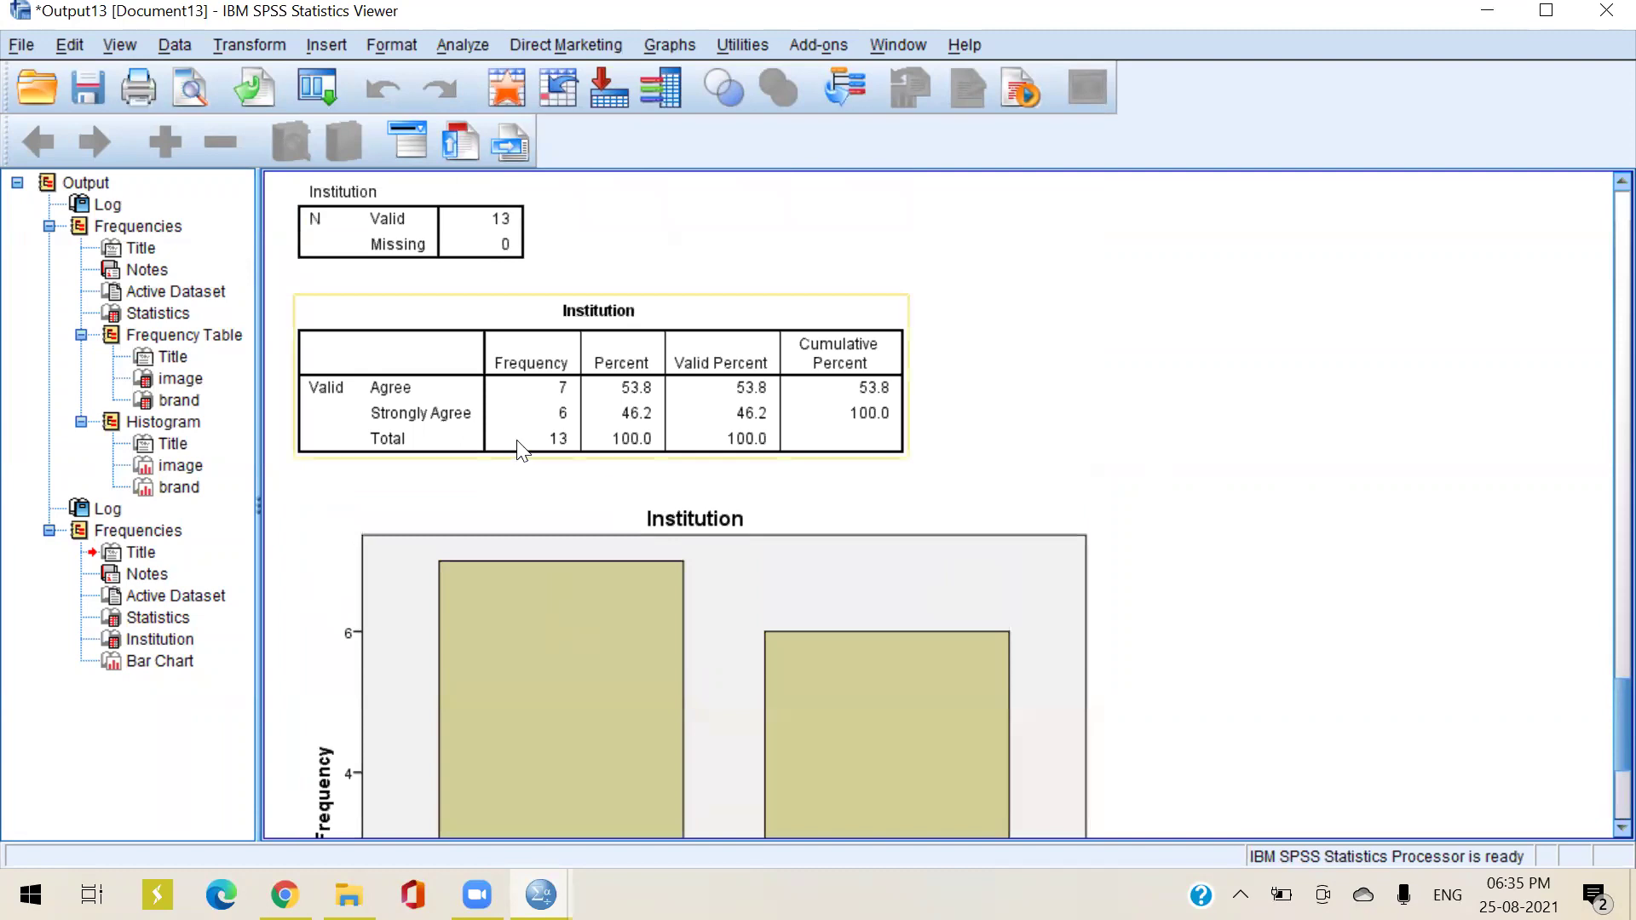
{"action": "scroll", "coordinate": [555, 468], "scroll_direction": "down", "scroll_amount": 5}
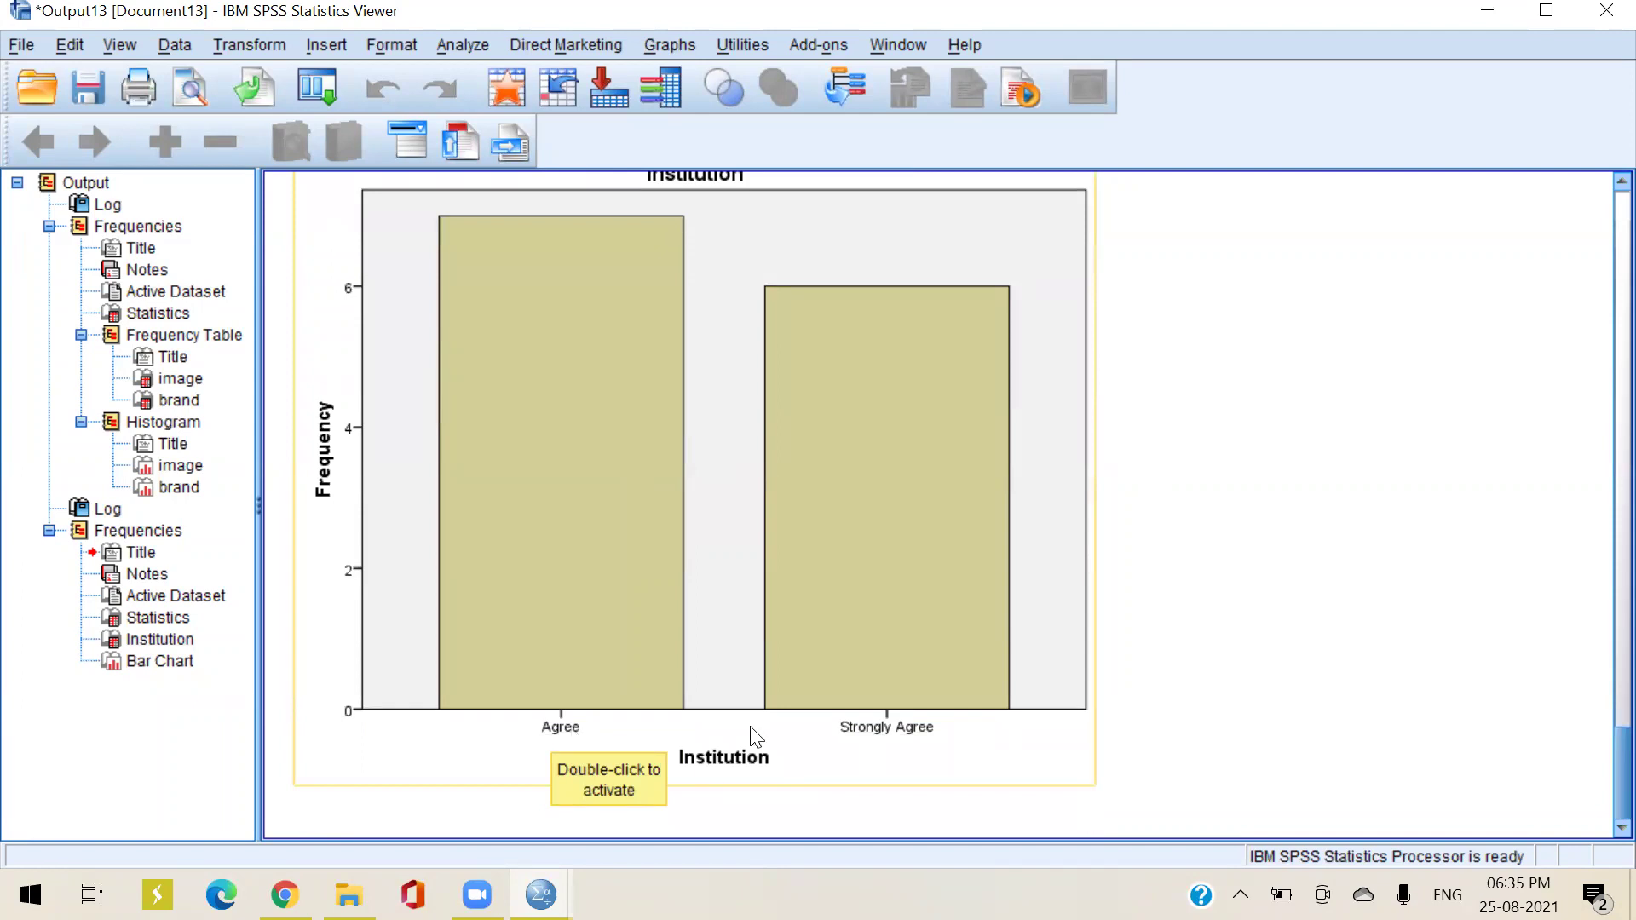
Compare the Institution bar chart with its frequency table and valid and missing case statistics
{"action": "scroll", "coordinate": [818, 378], "scroll_direction": "up", "scroll_amount": 3}
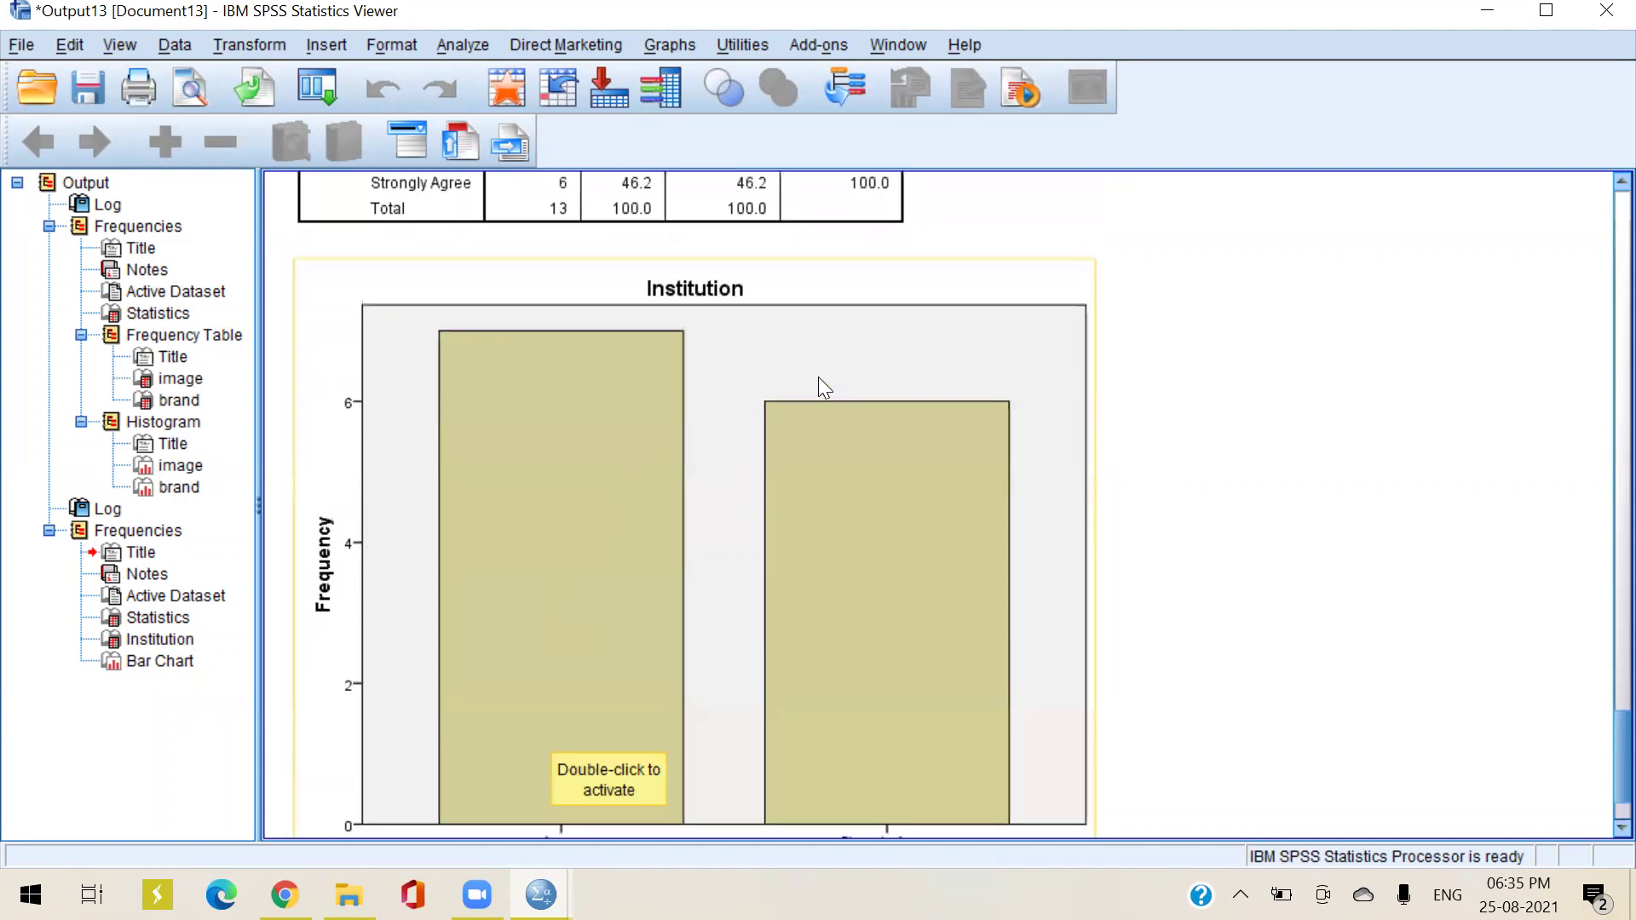
{"action": "scroll", "coordinate": [820, 378], "scroll_direction": "down", "scroll_amount": 3}
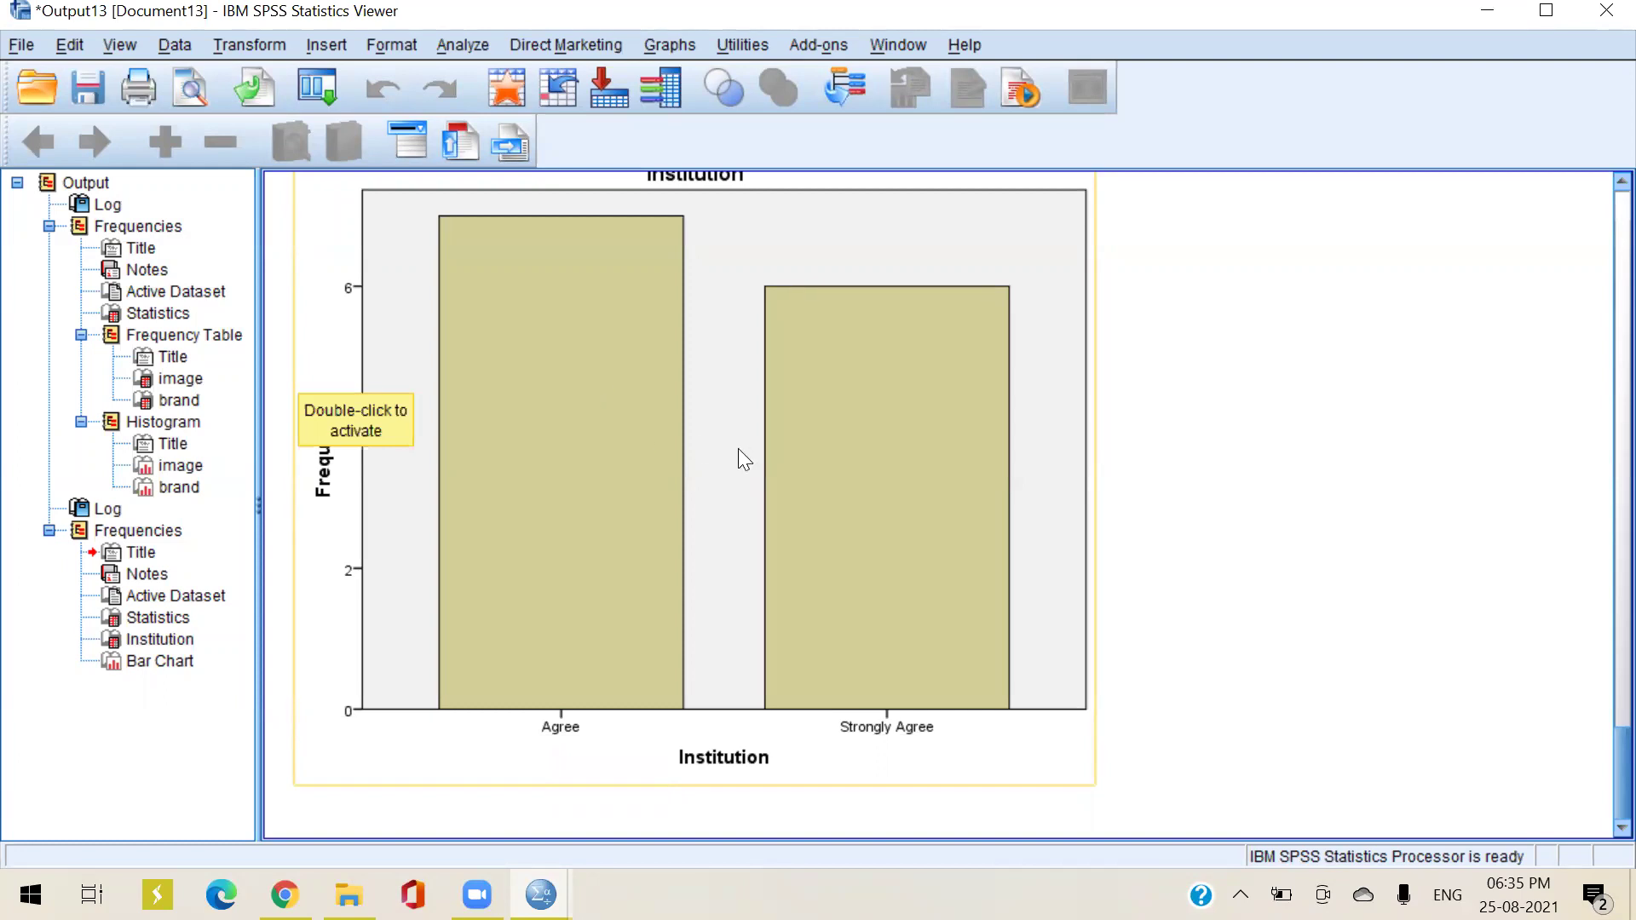
{"action": "scroll", "coordinate": [740, 452], "scroll_direction": "up", "scroll_amount": 3}
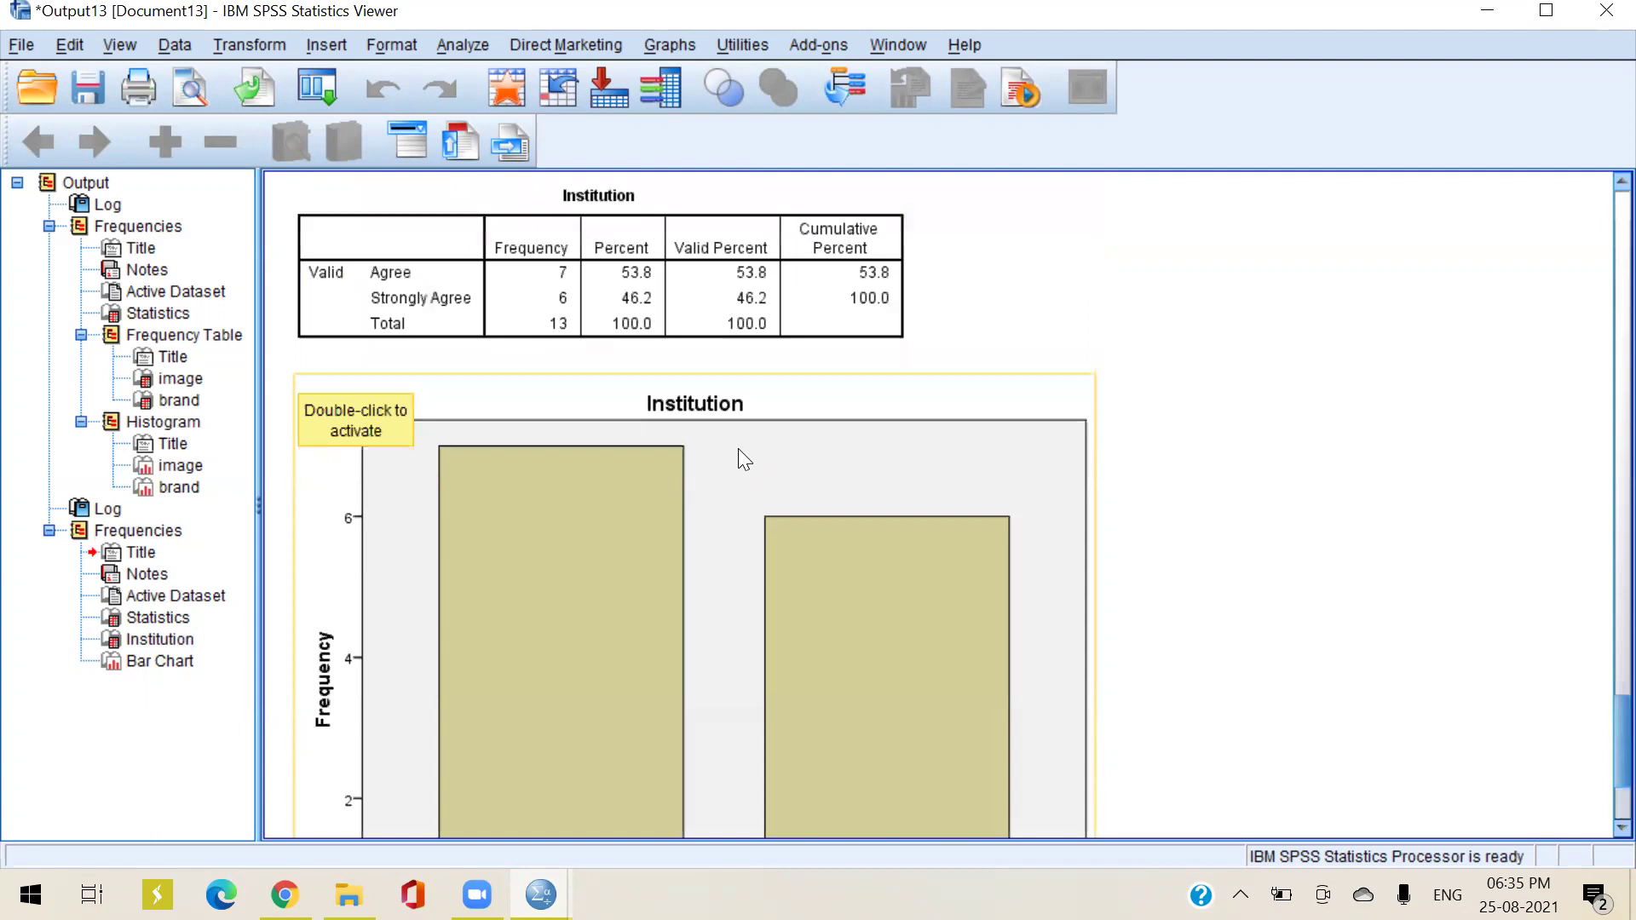
{"action": "scroll", "coordinate": [738, 448], "scroll_direction": "up", "scroll_amount": 5}
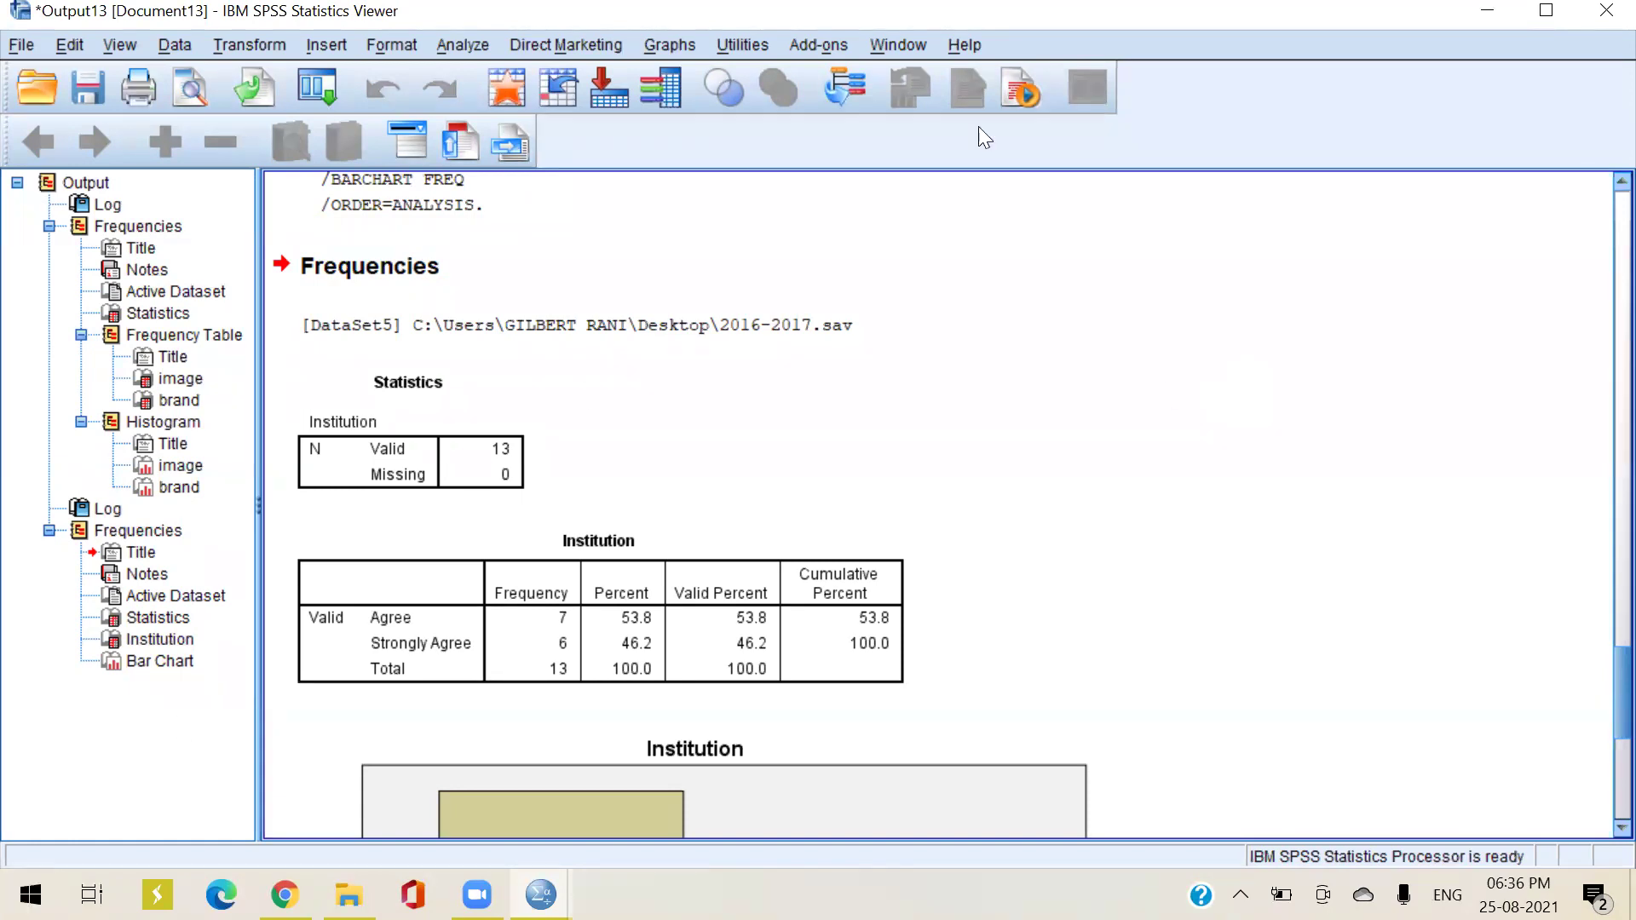
Return to the 2016-2017.sav data and check the case rows from 1 to 13
{"action": "left_click", "coordinate": [1483, 12]}
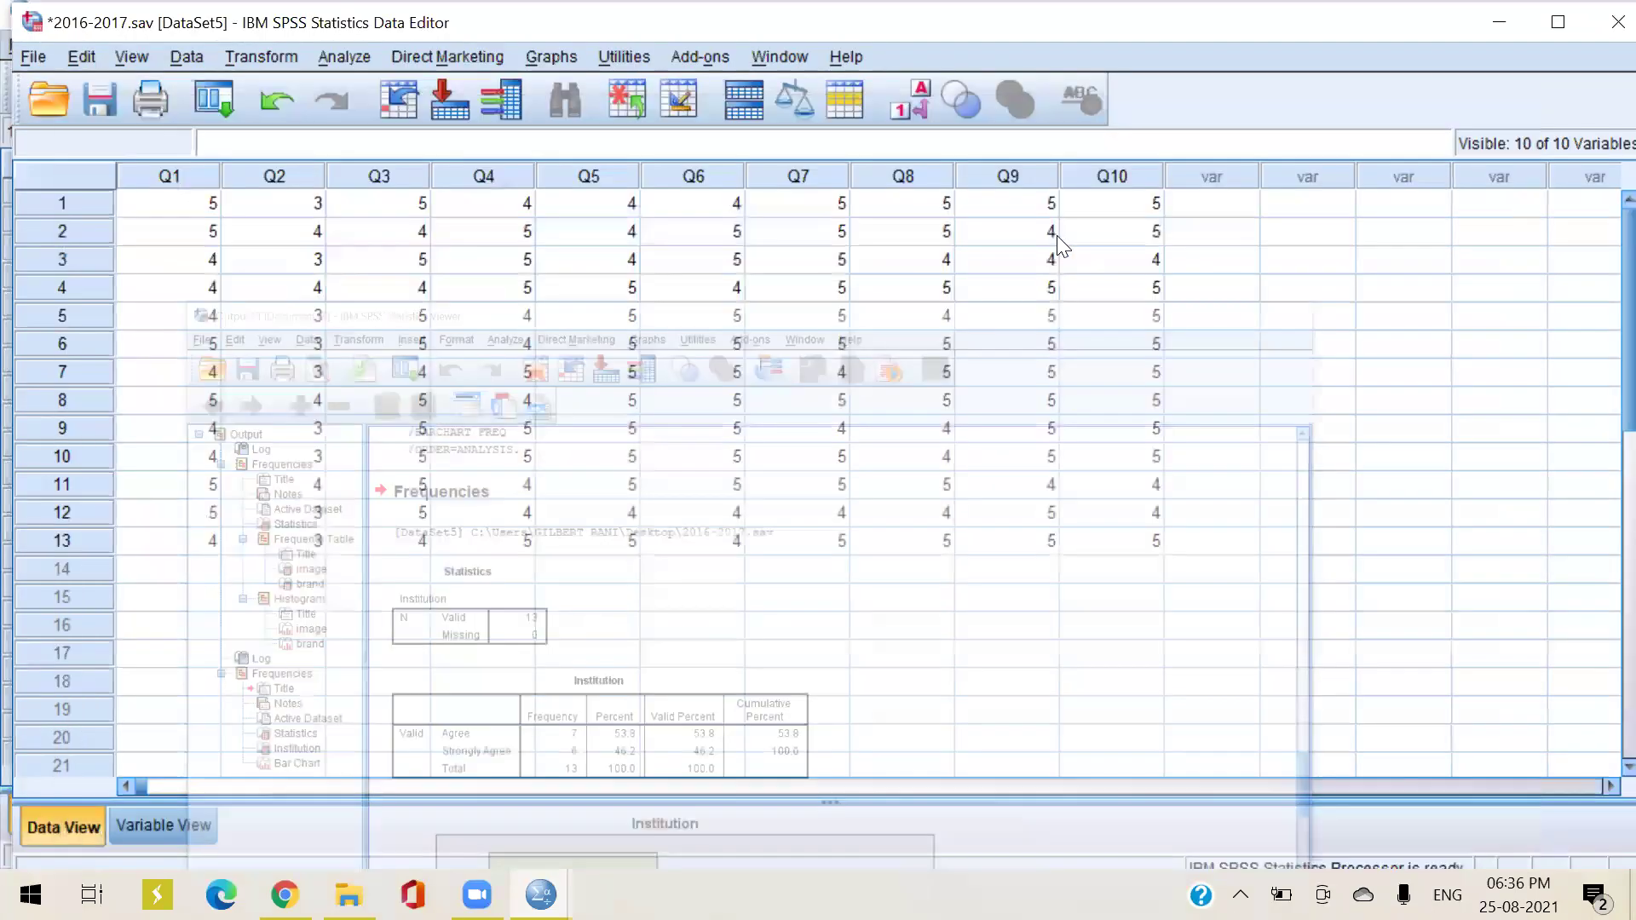
{"action": "left_click", "coordinate": [80, 196]}
{"action": "left_click", "coordinate": [81, 225]}
{"action": "left_click", "coordinate": [78, 298]}
{"action": "left_click", "coordinate": [80, 542]}
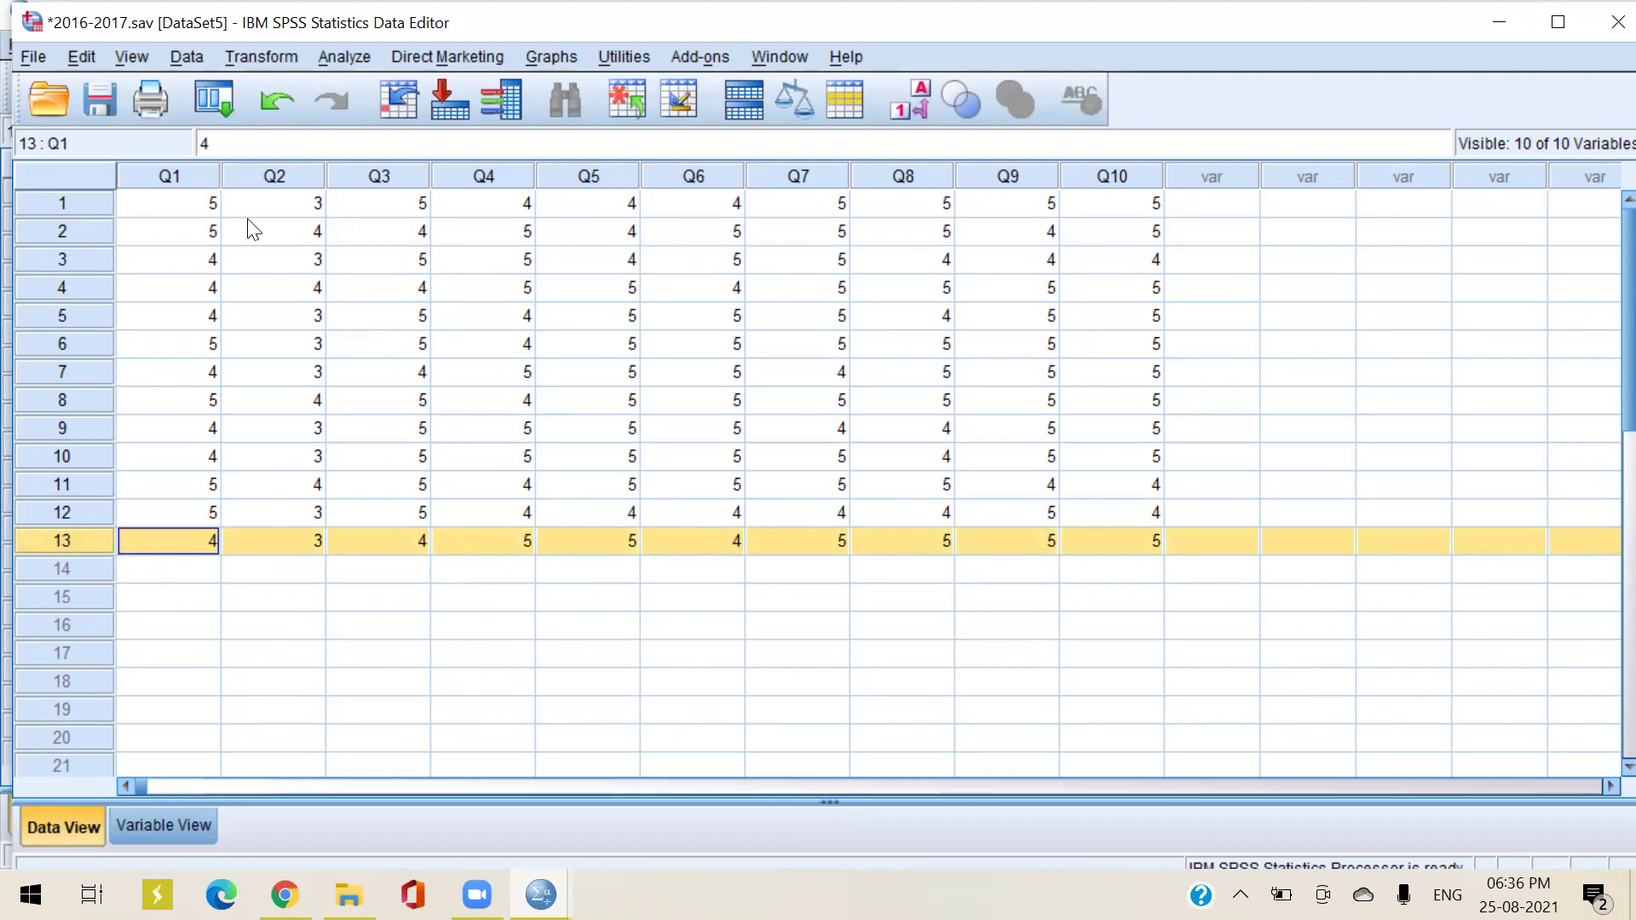
Clear the Q2 and Q3 values of case 1 so that both are missing
{"action": "left_click", "coordinate": [289, 207]}
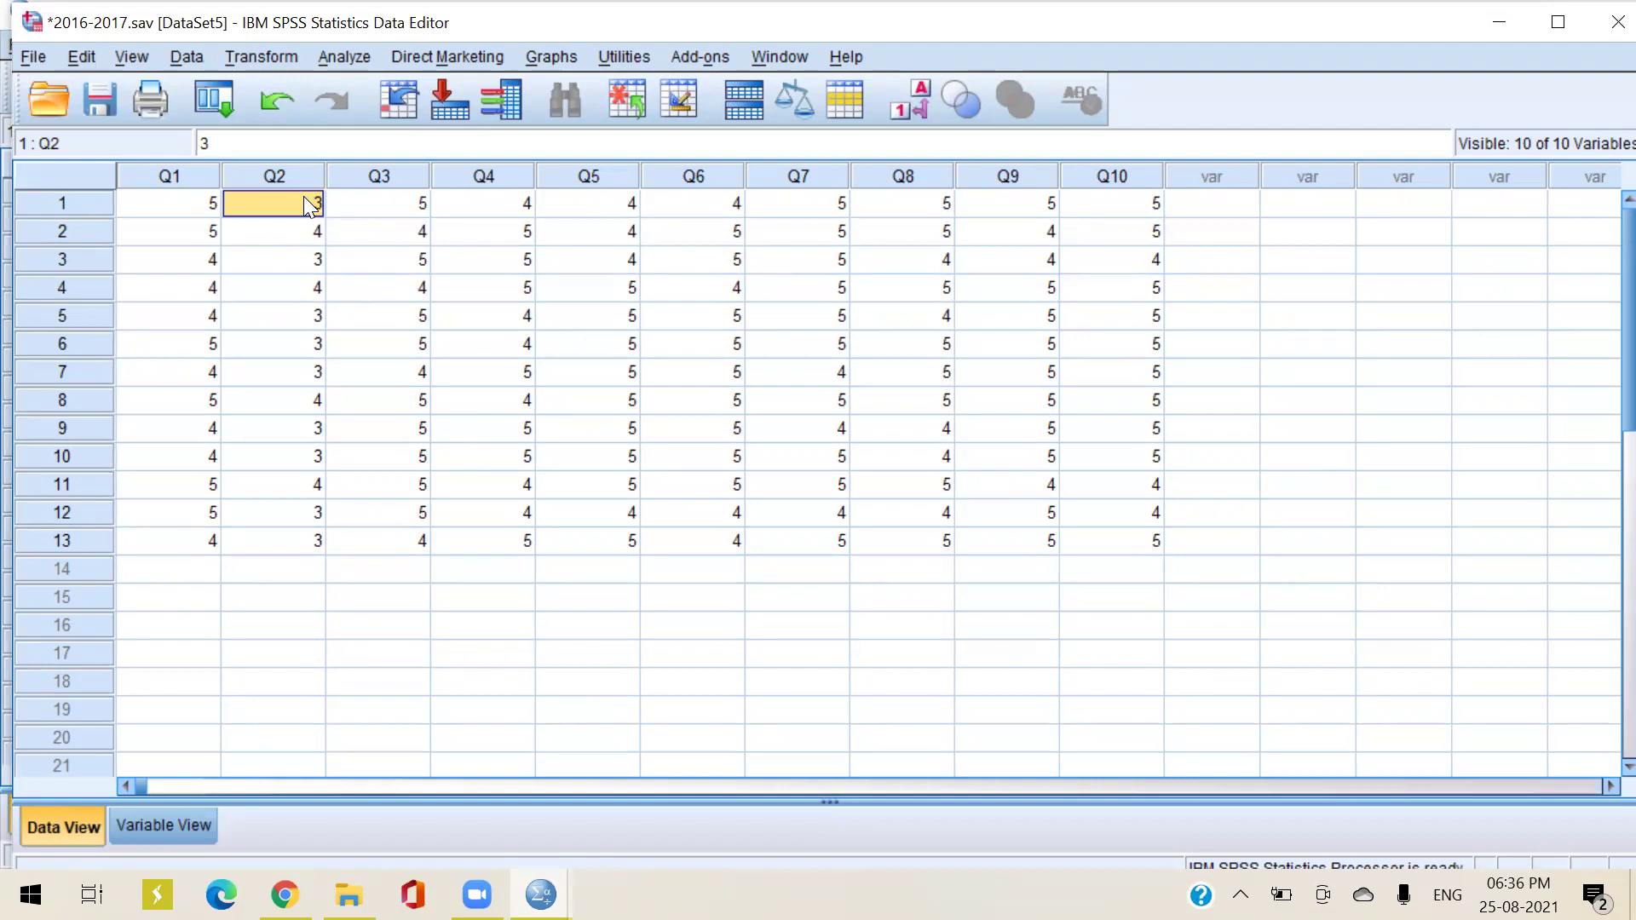
{"action": "double_click", "coordinate": [311, 205]}
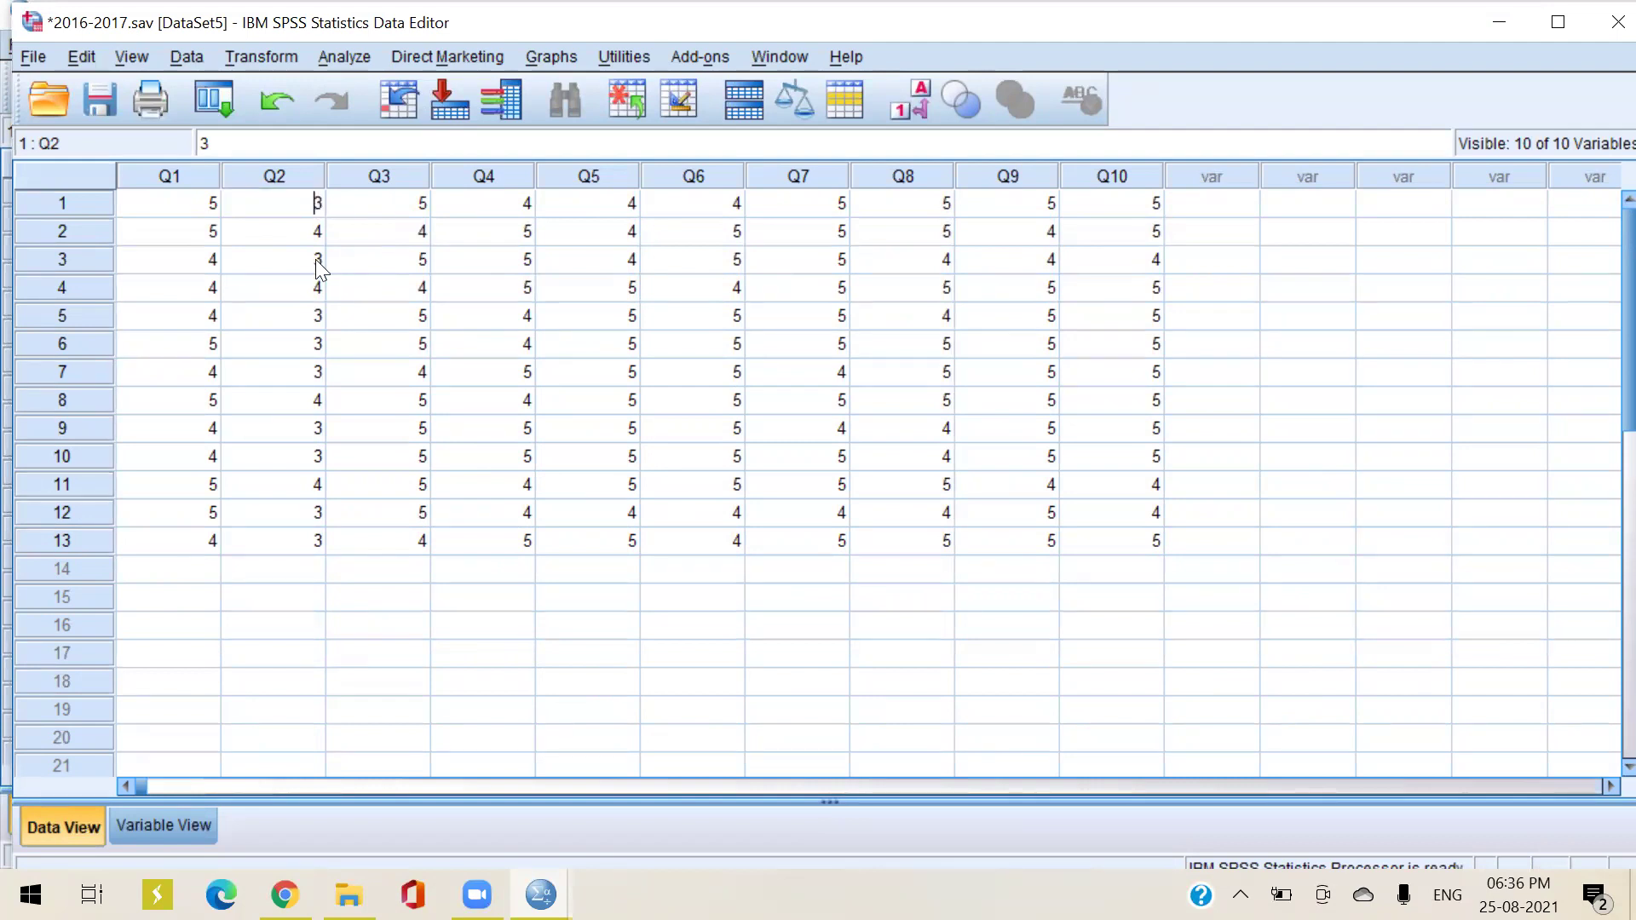
{"action": "key", "text": "Delete"}
{"action": "left_click", "coordinate": [411, 204]}
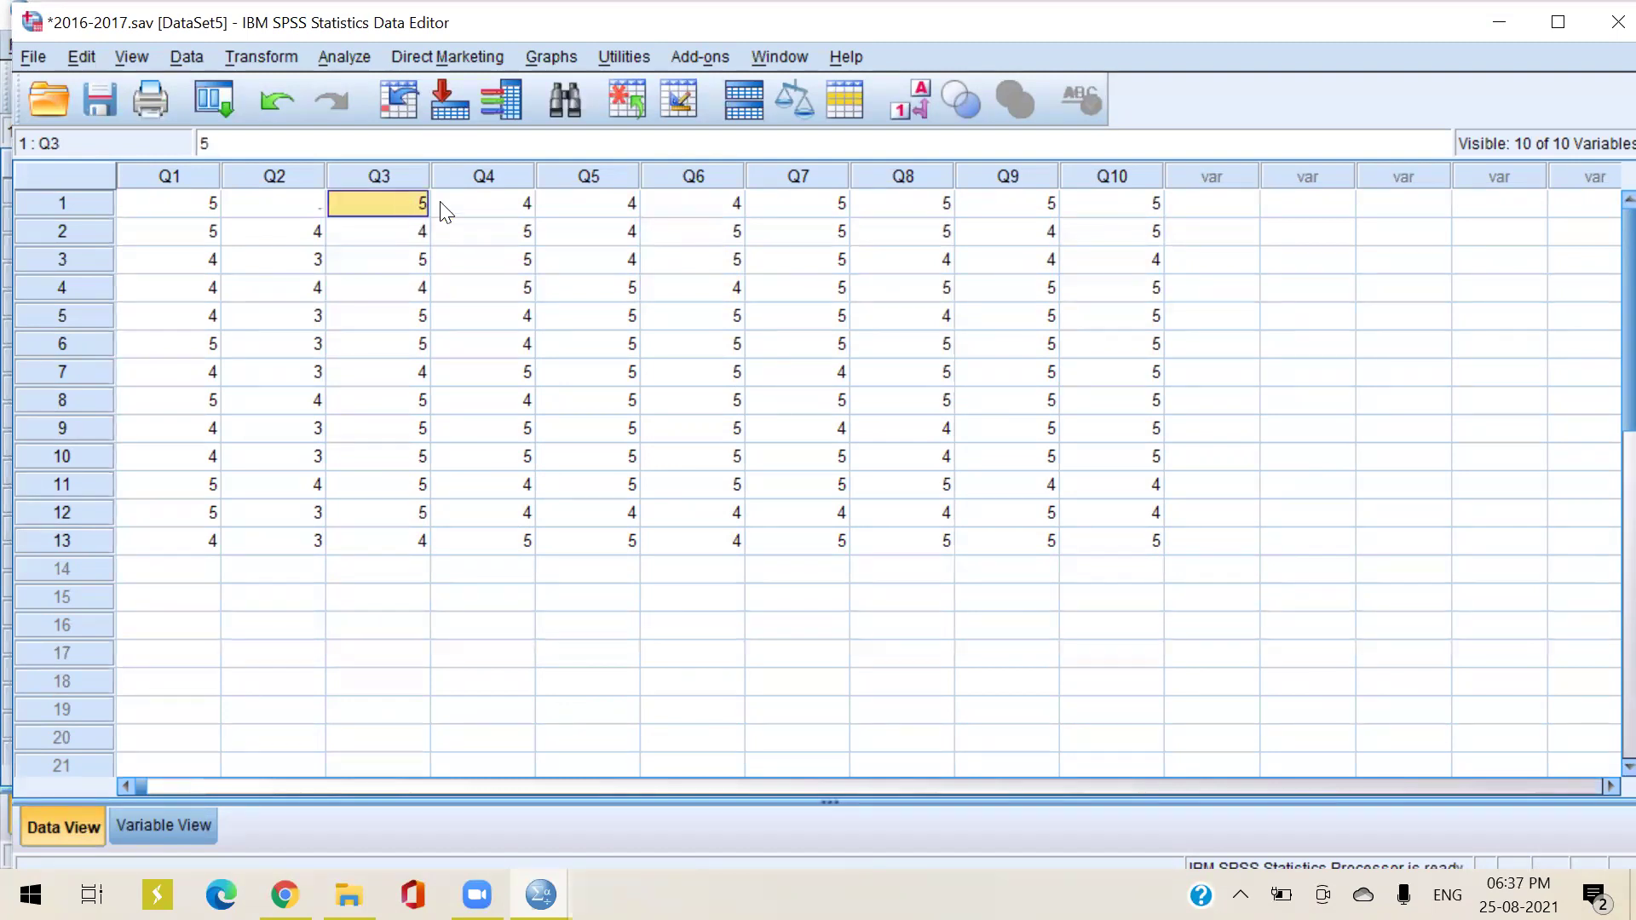
{"action": "double_click", "coordinate": [396, 192]}
{"action": "key", "text": "BackSpace"}
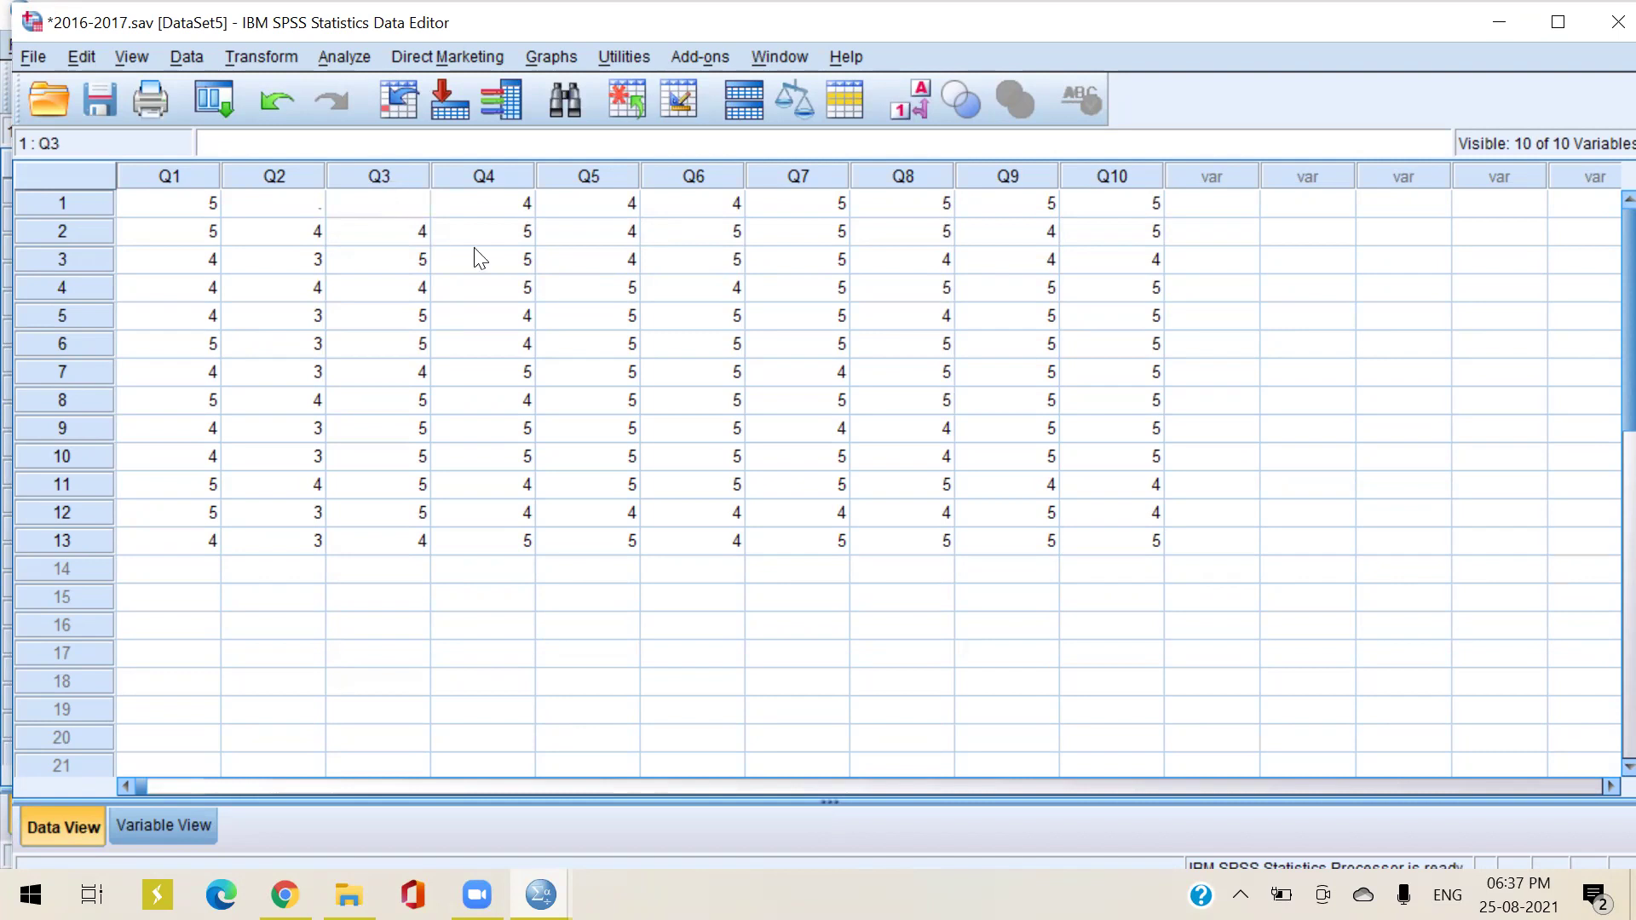
Set up a Frequencies analysis with Teaching [Q2] and infrastruture [Q3], removing Institution [Q1] from the variables
{"action": "left_click", "coordinate": [354, 61]}
{"action": "mouse_move", "coordinate": [370, 114]}
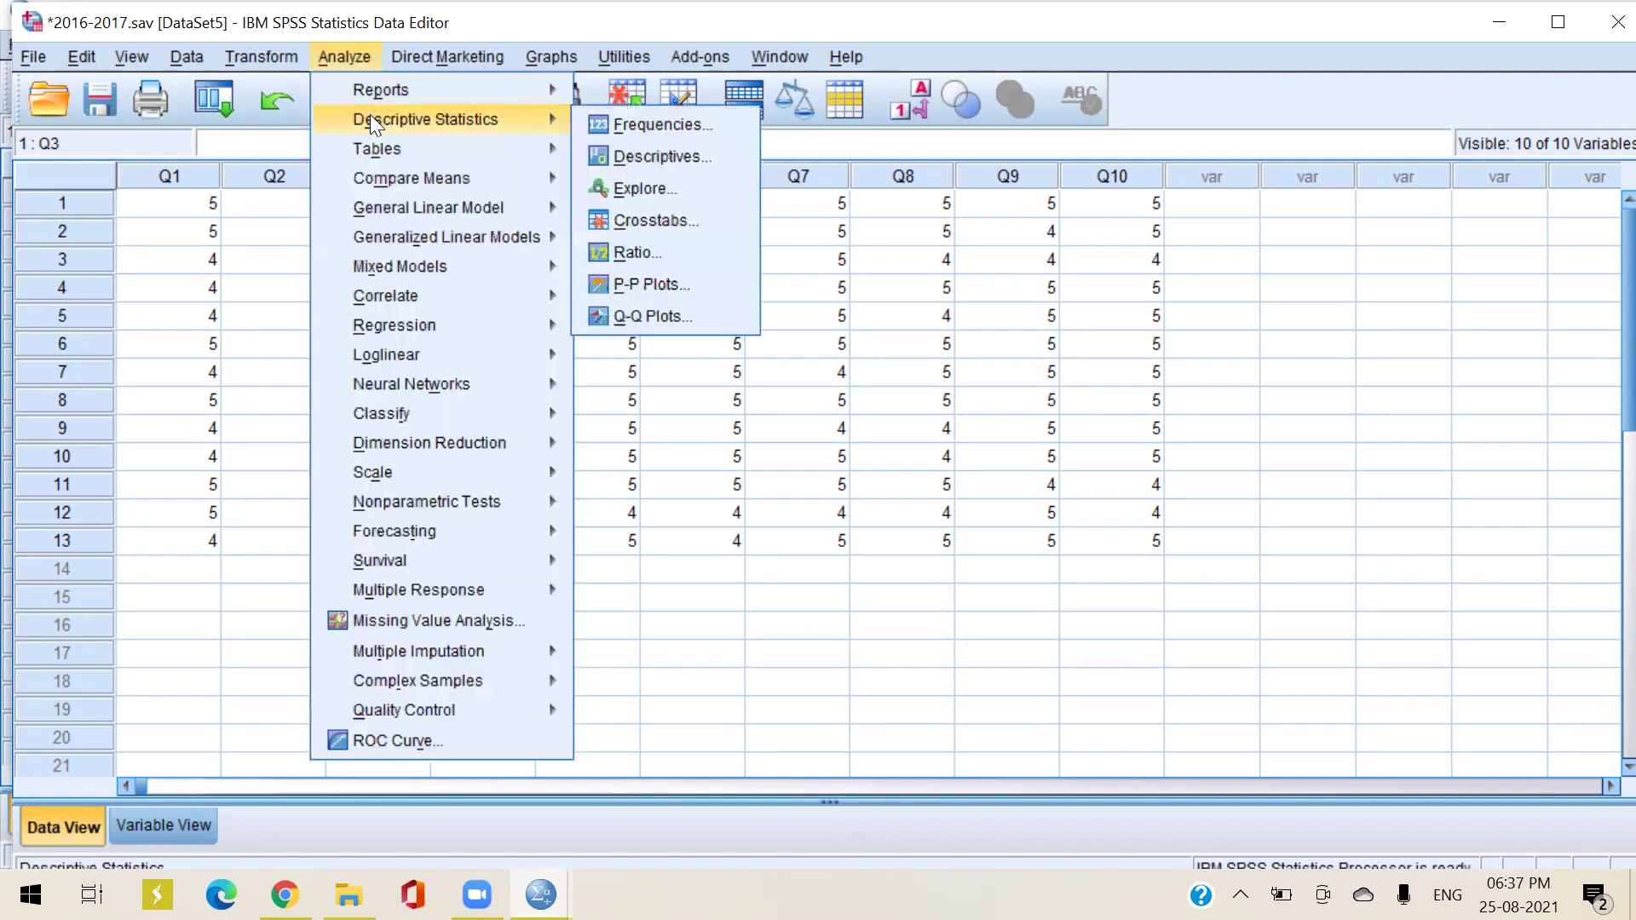
{"action": "left_click", "coordinate": [637, 125]}
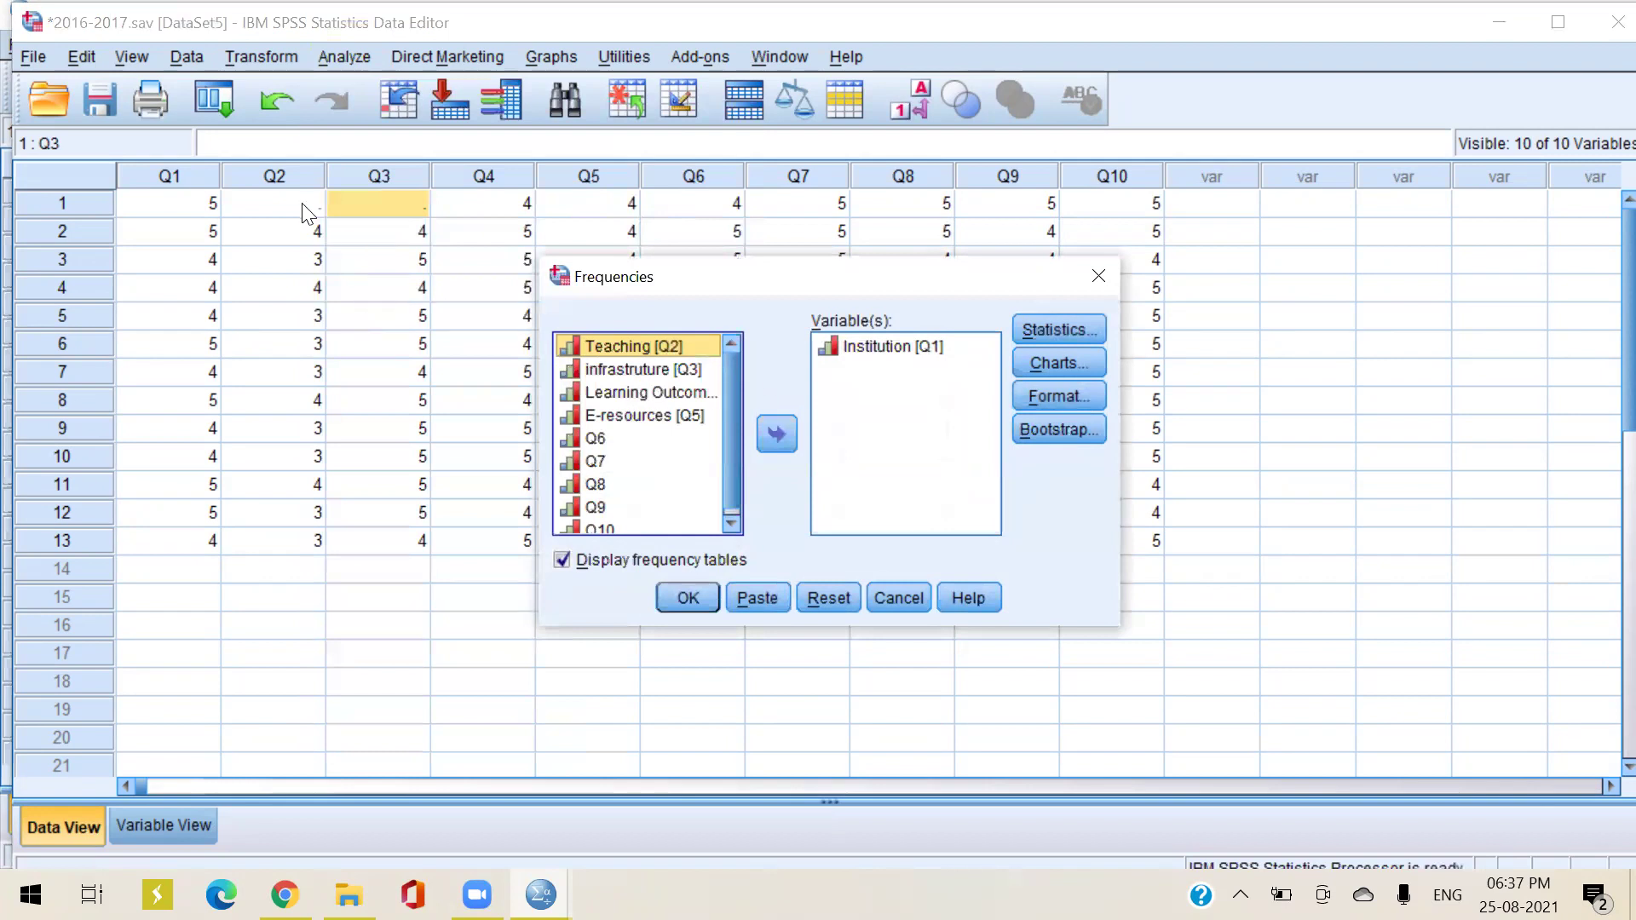
{"action": "left_click_drag", "start_coordinate": [635, 349], "coordinate": [901, 383]}
{"action": "left_click_drag", "start_coordinate": [659, 352], "coordinate": [861, 410]}
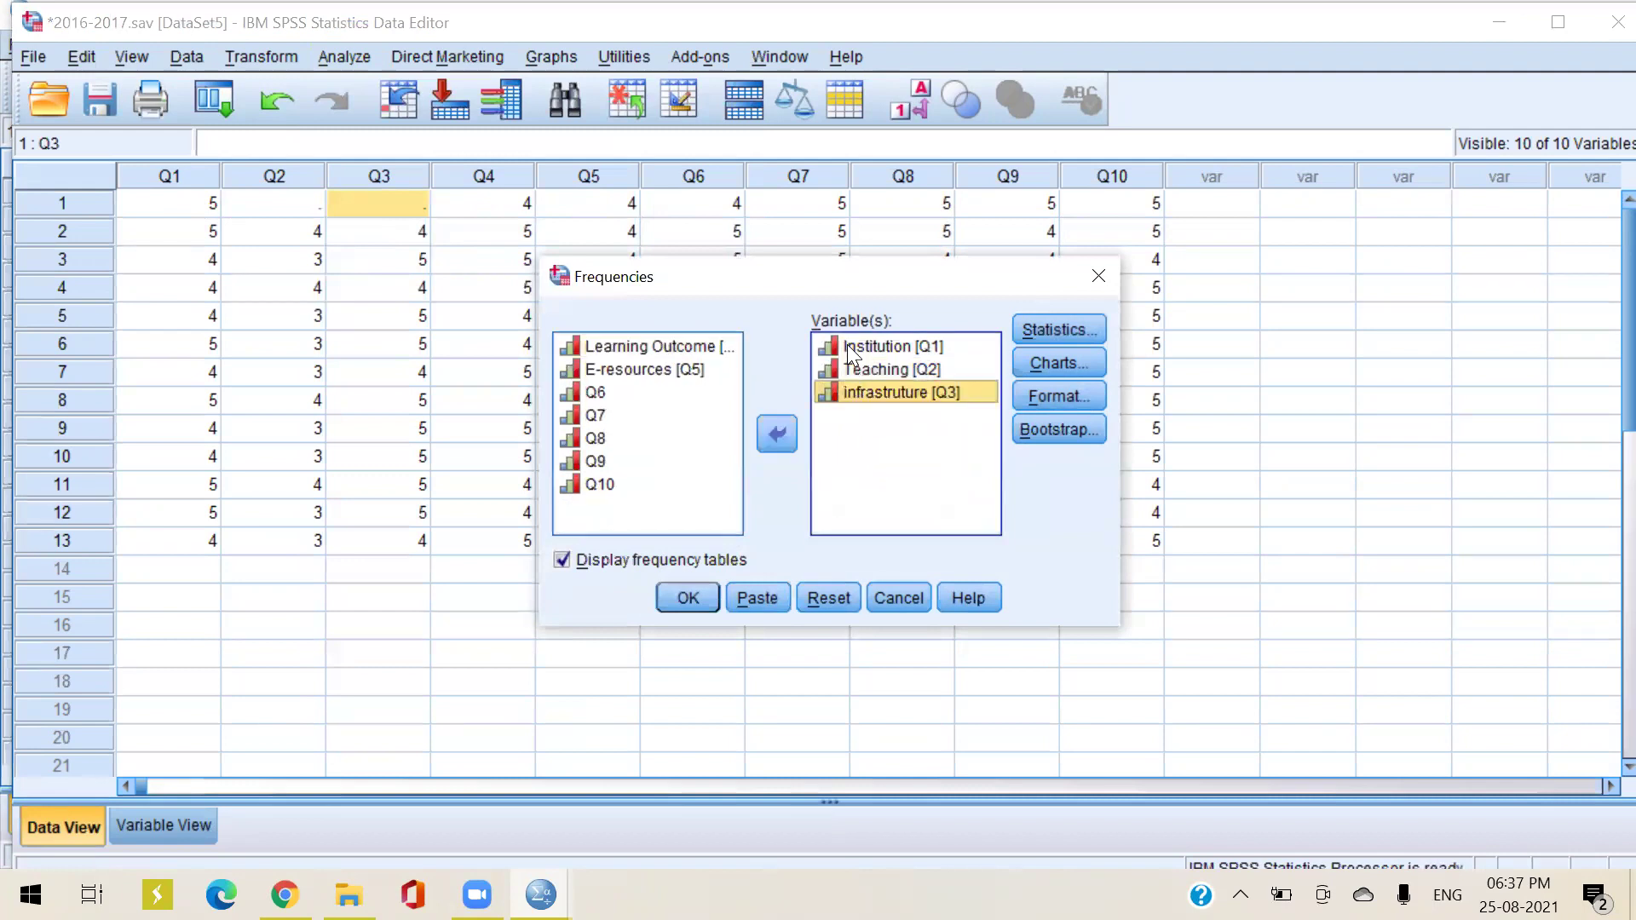
{"action": "left_click", "coordinate": [763, 436]}
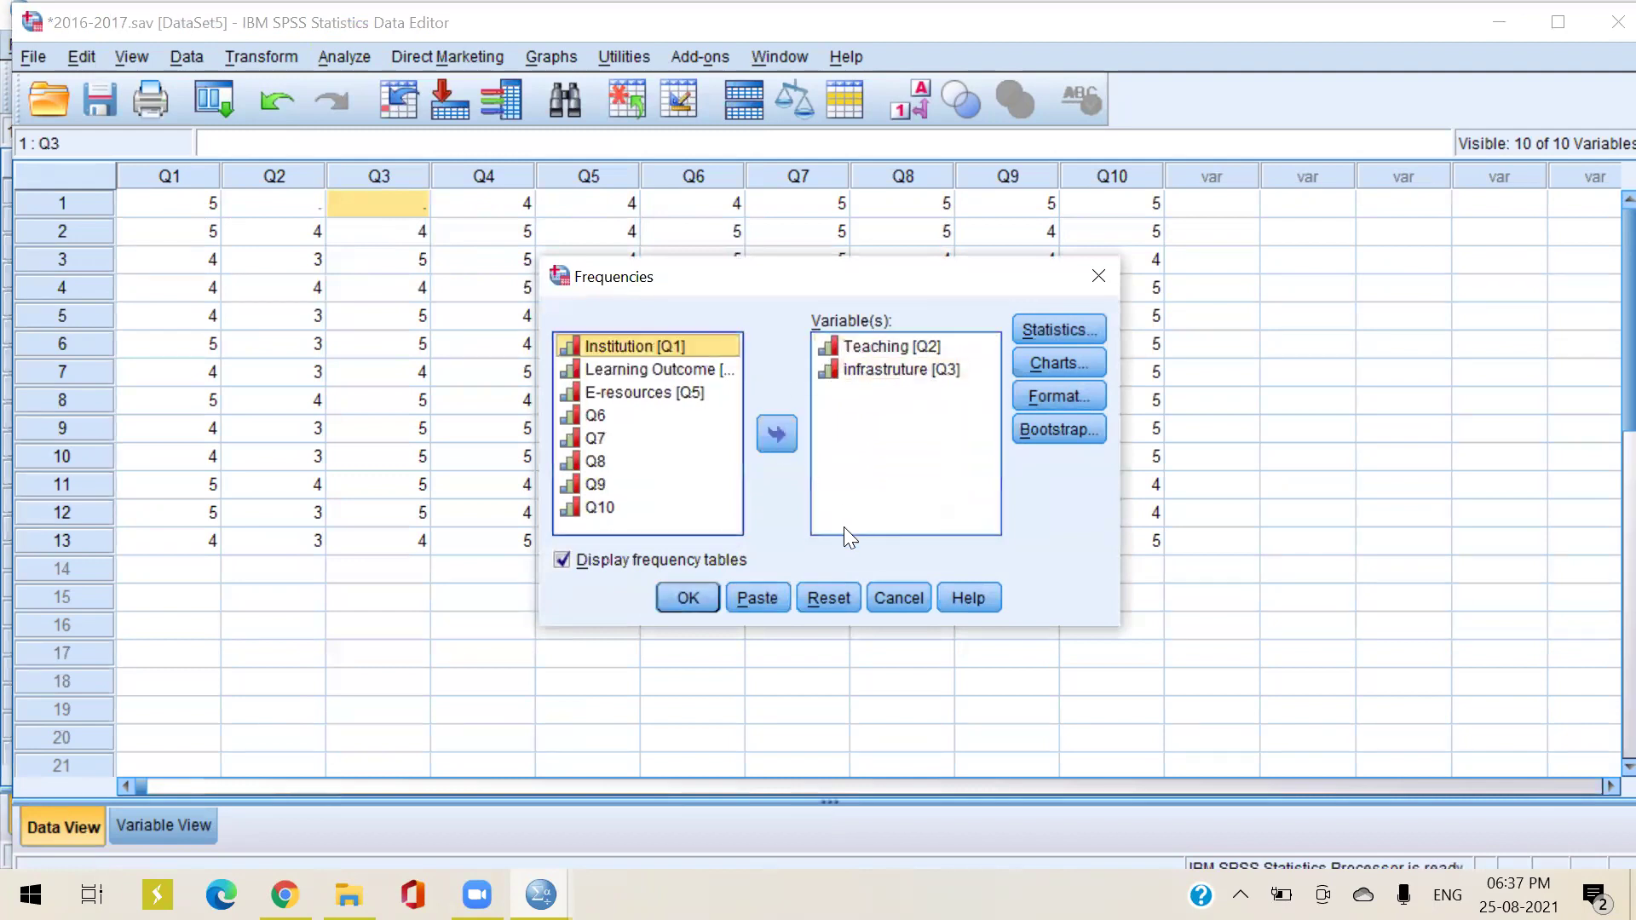
Request the mean and median for Teaching and infrastruture and run the Frequencies analysis
{"action": "left_click", "coordinate": [1067, 329]}
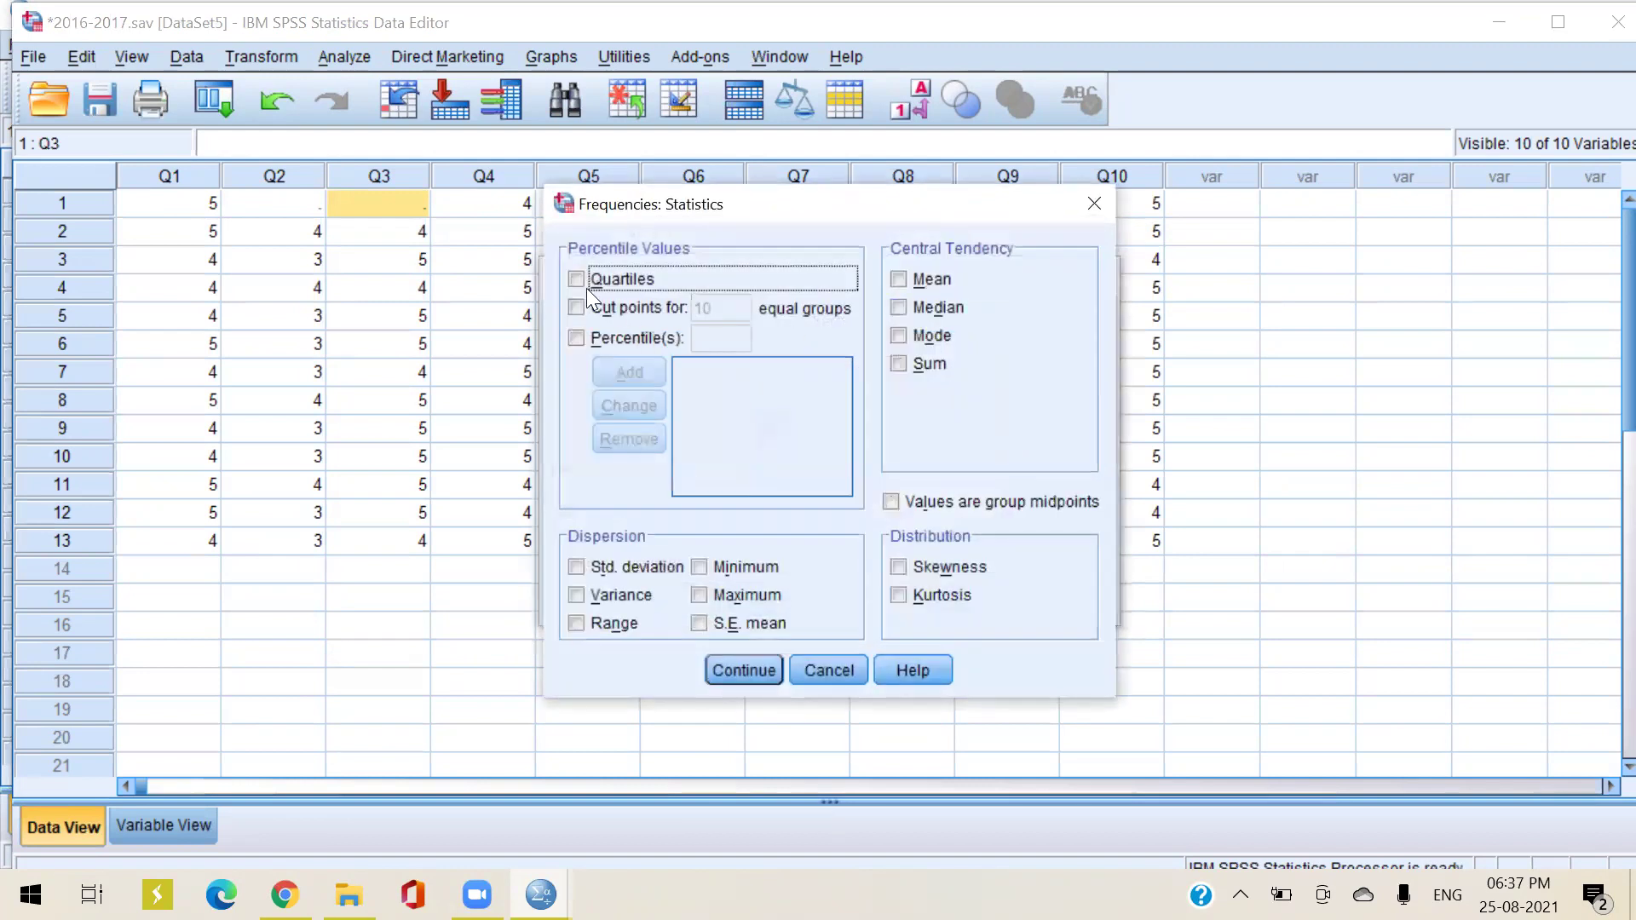
{"action": "left_click", "coordinate": [900, 279]}
{"action": "left_click", "coordinate": [903, 307]}
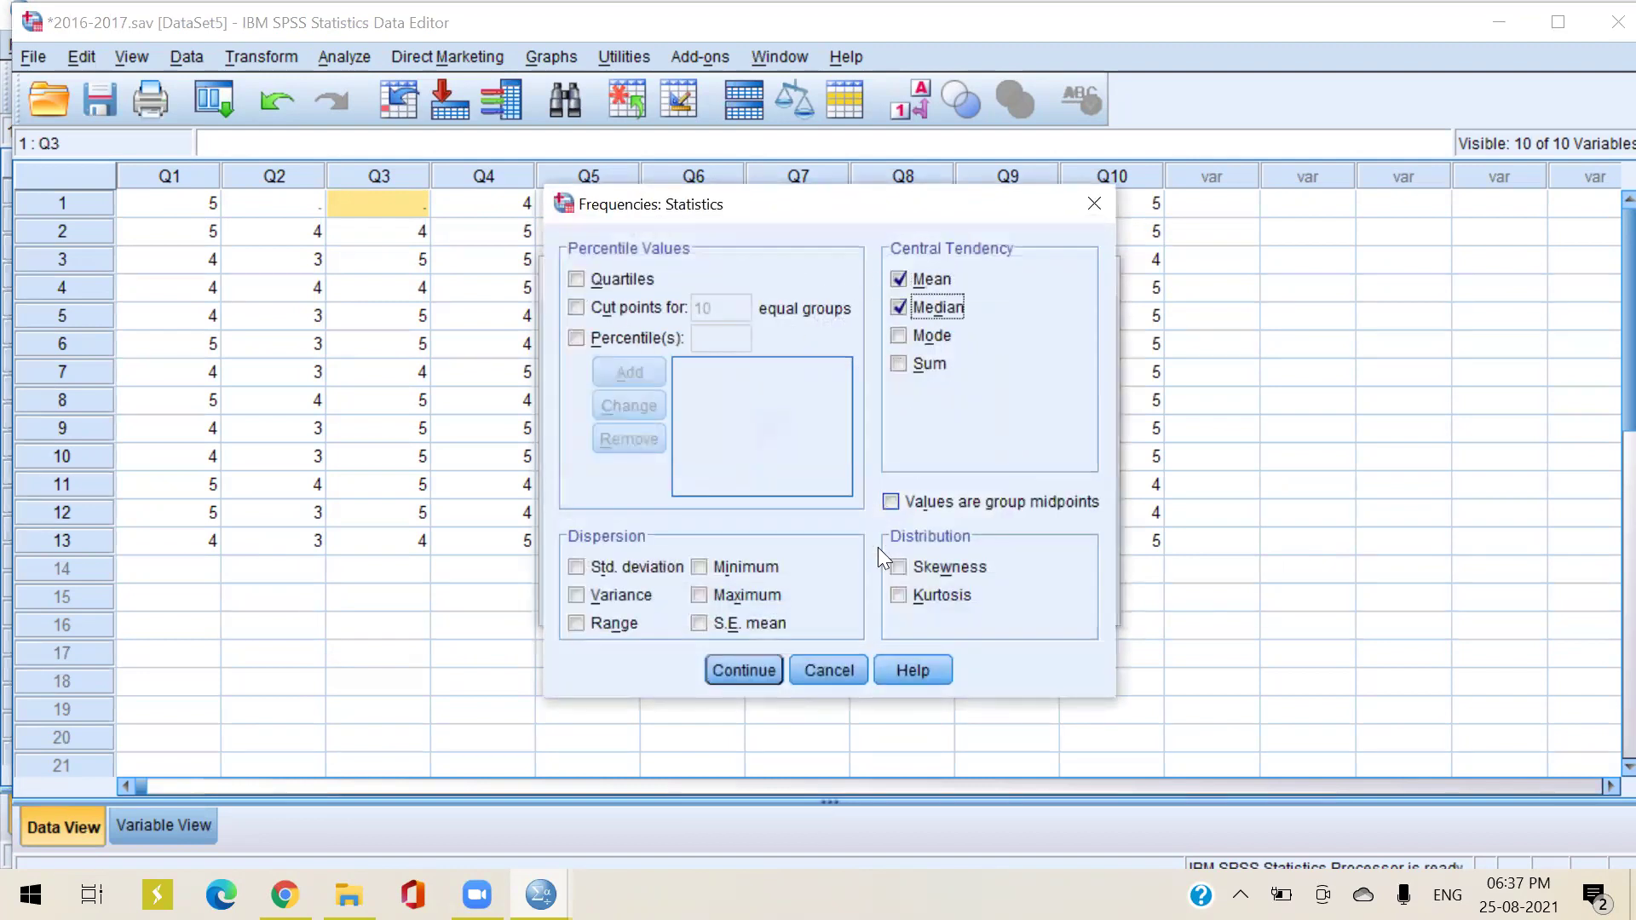
{"action": "left_click", "coordinate": [738, 669]}
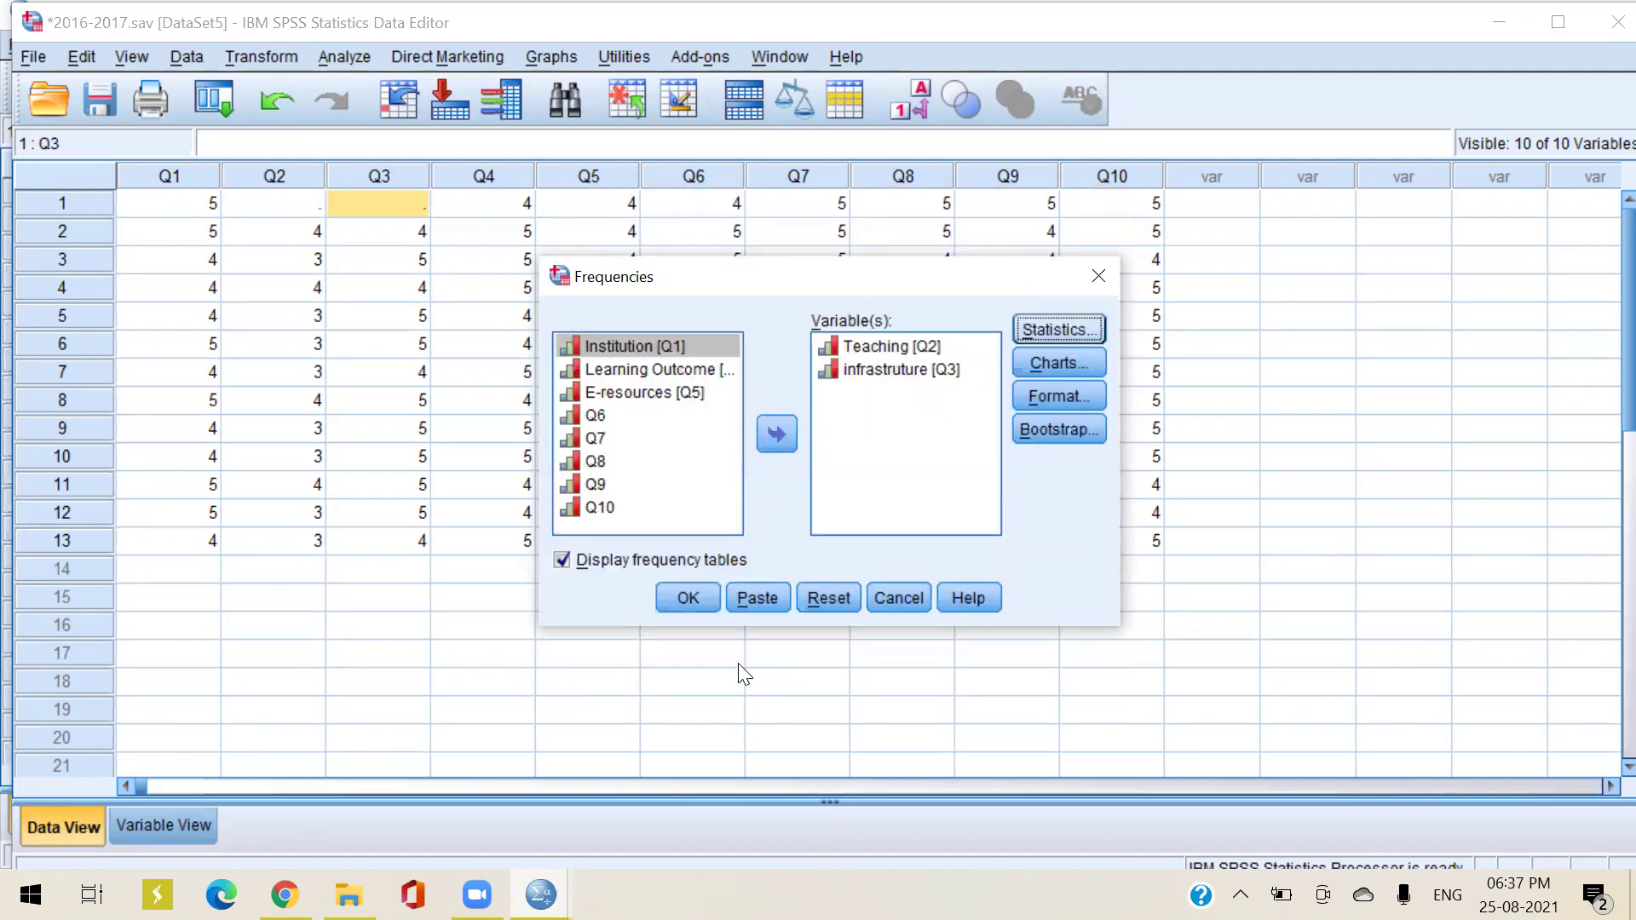
{"action": "left_click", "coordinate": [687, 598]}
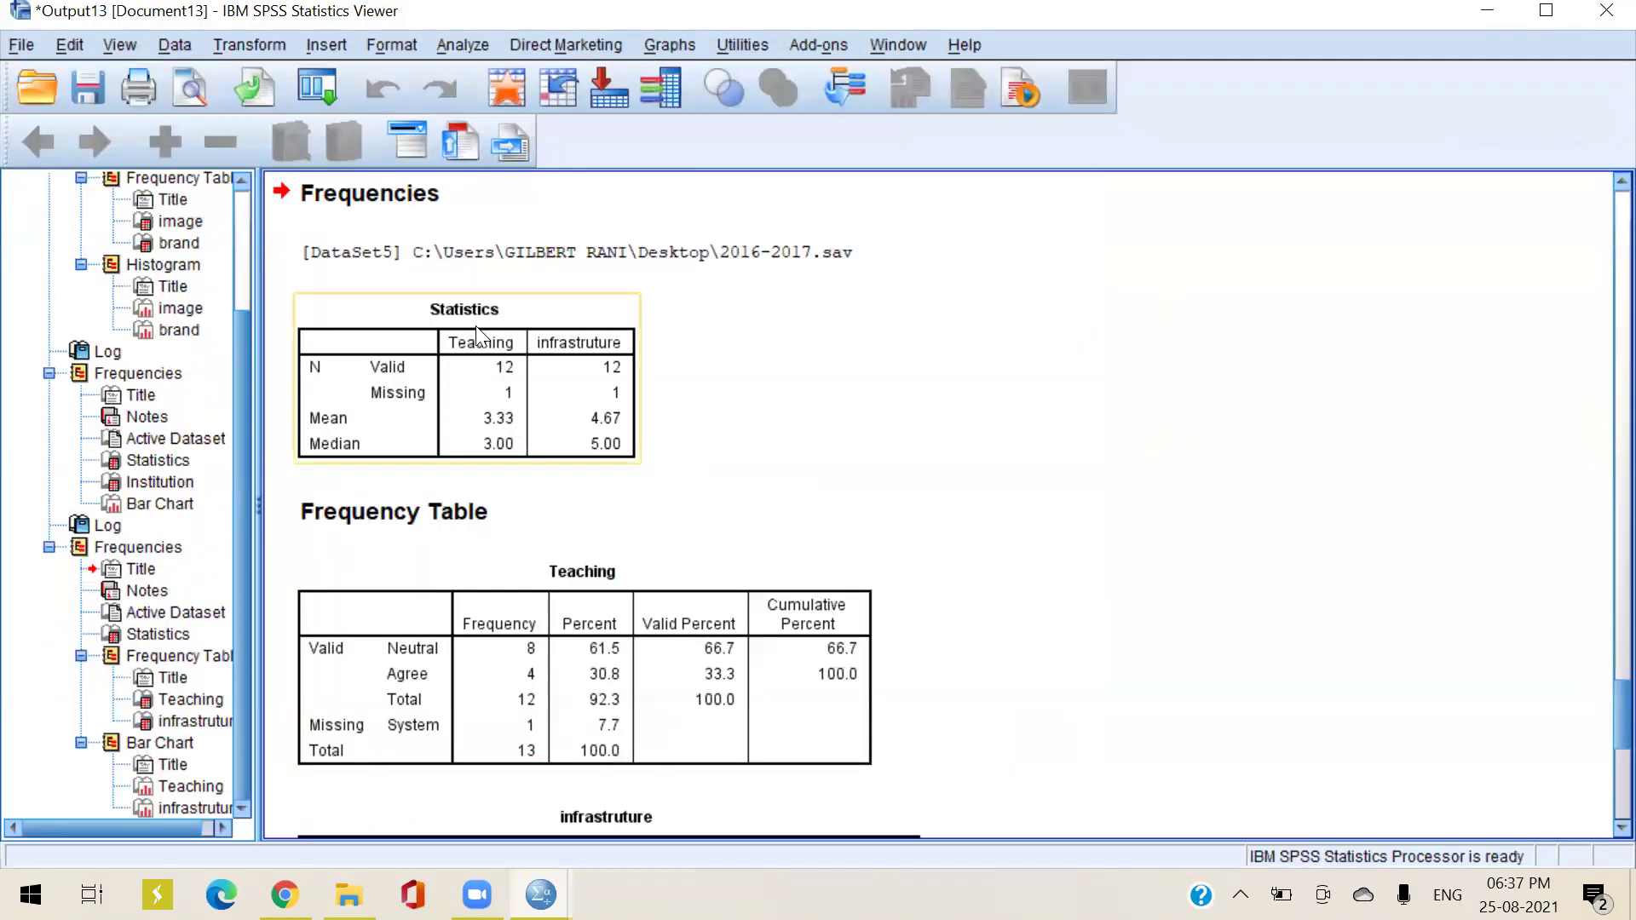
Examine the valid, missing, mean and median figures for Teaching and infrastruture in the Statistics table
{"action": "scroll", "coordinate": [819, 524], "scroll_direction": "up", "scroll_amount": 2}
{"action": "scroll", "coordinate": [801, 526], "scroll_direction": "down", "scroll_amount": 4}
{"action": "scroll", "coordinate": [597, 515], "scroll_direction": "up", "scroll_amount": 3}
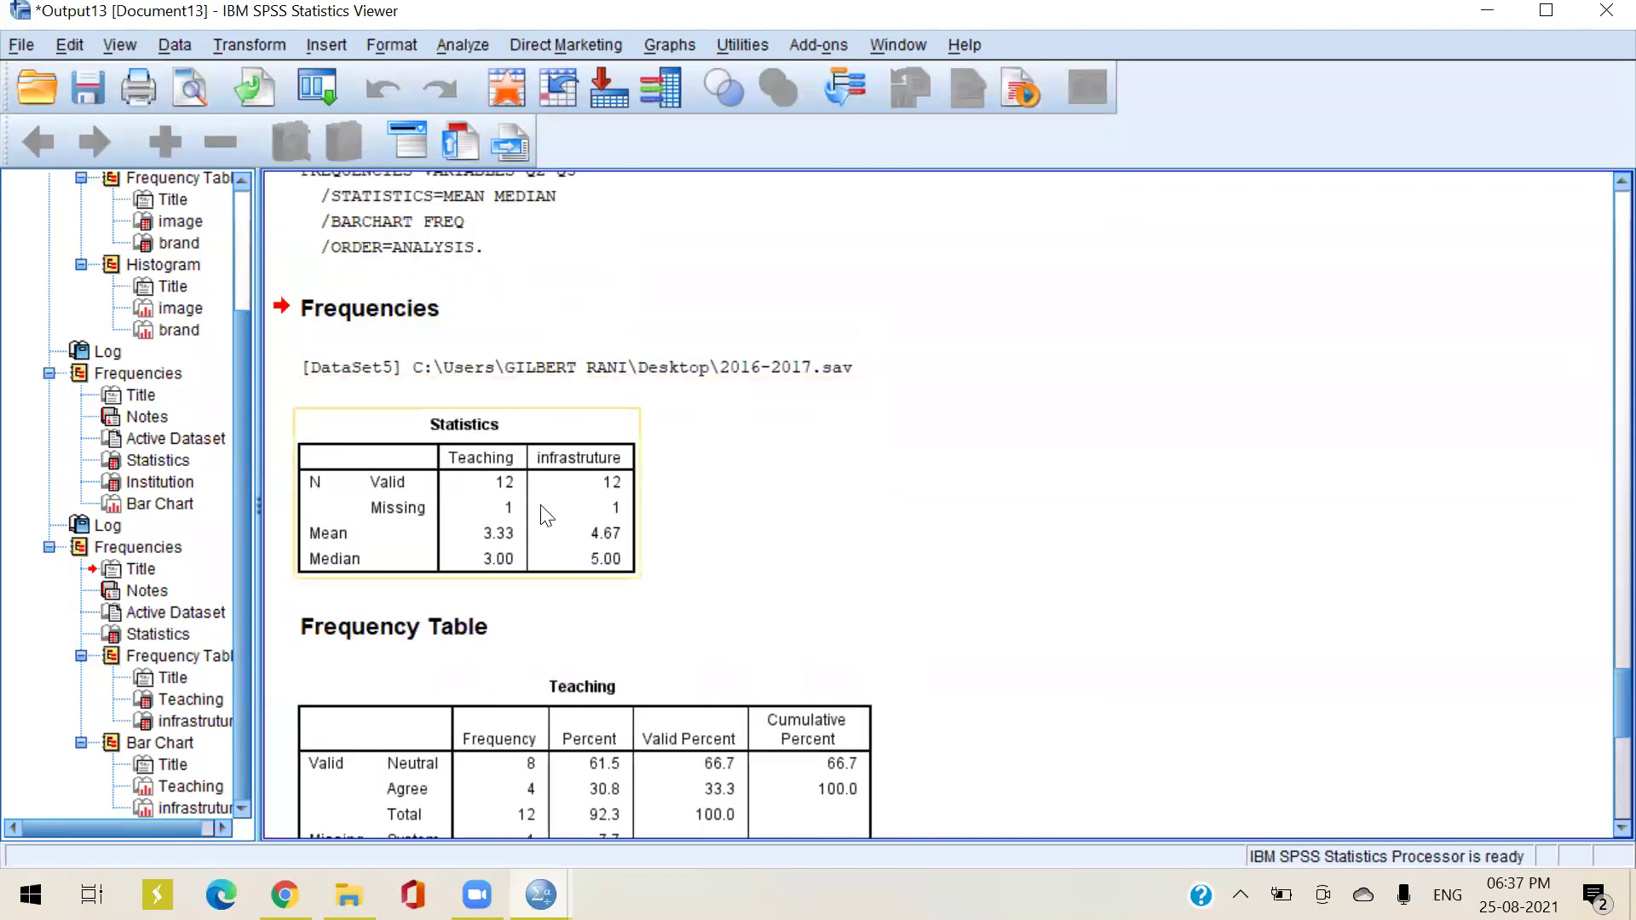
{"action": "left_click", "coordinate": [491, 506]}
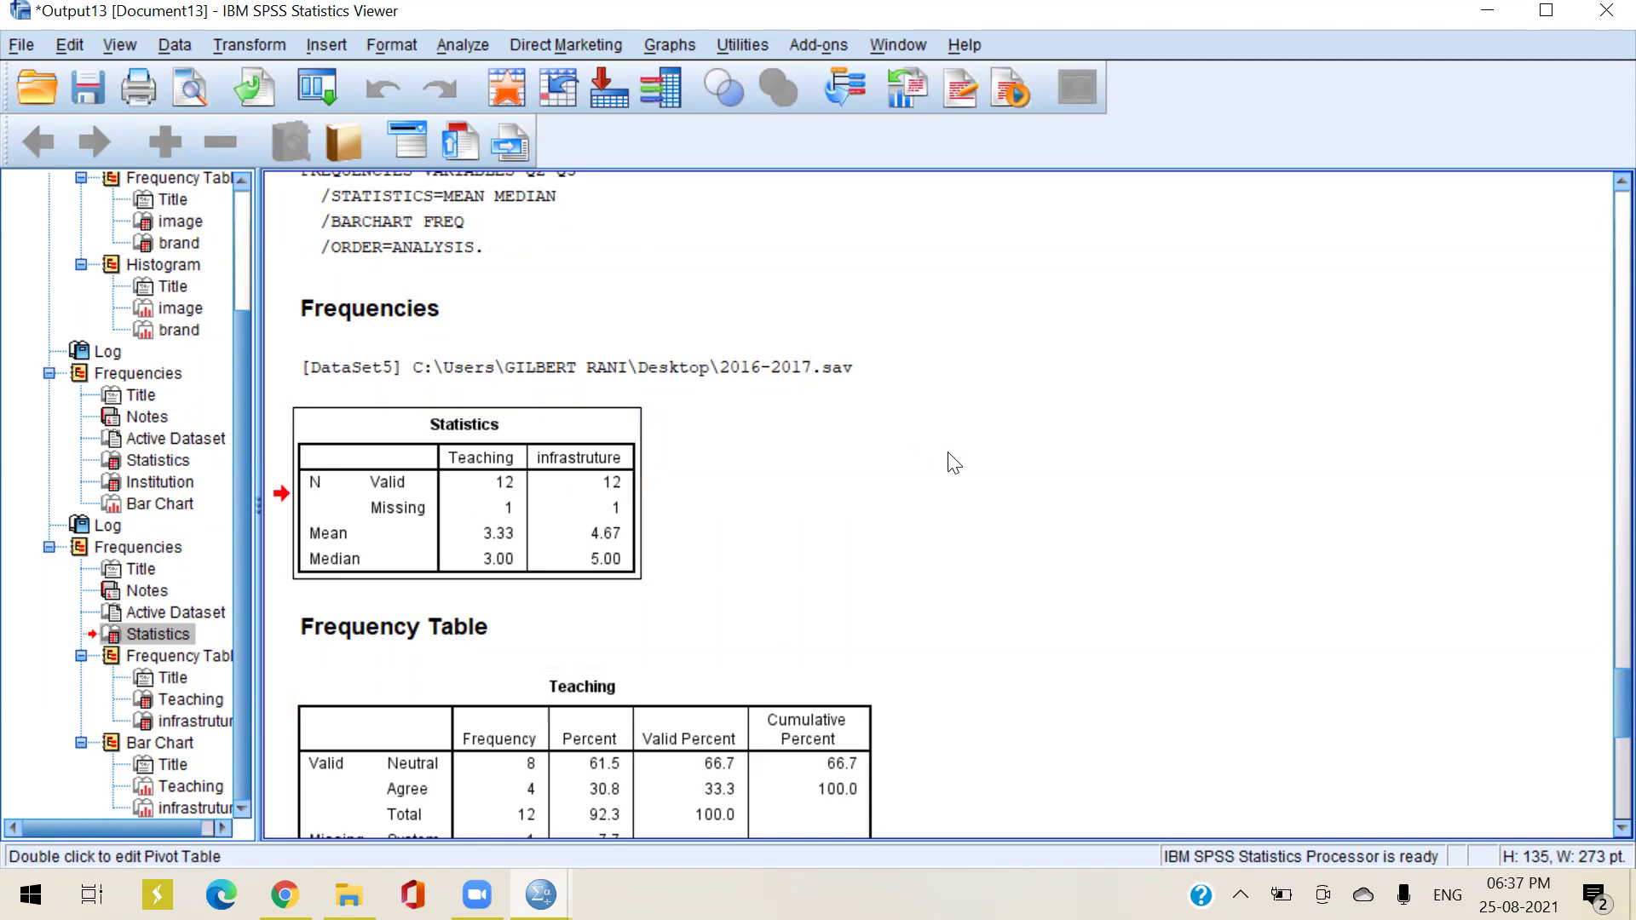
{"action": "left_click_drag", "start_coordinate": [511, 488], "coordinate": [440, 503]}
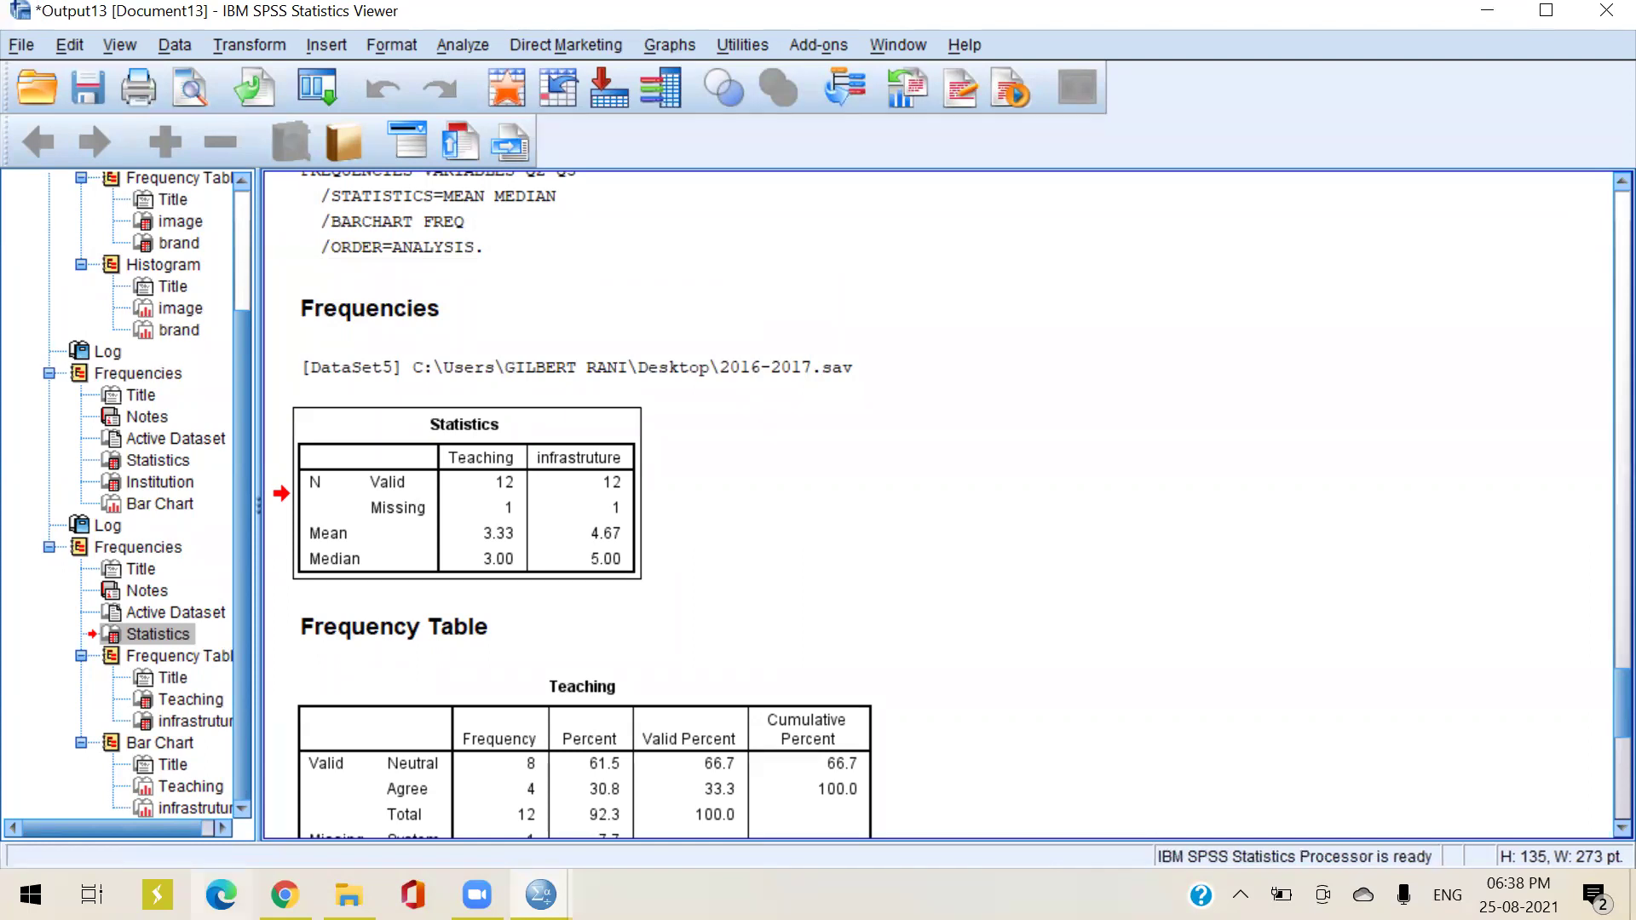
{"action": "left_click", "coordinate": [533, 505]}
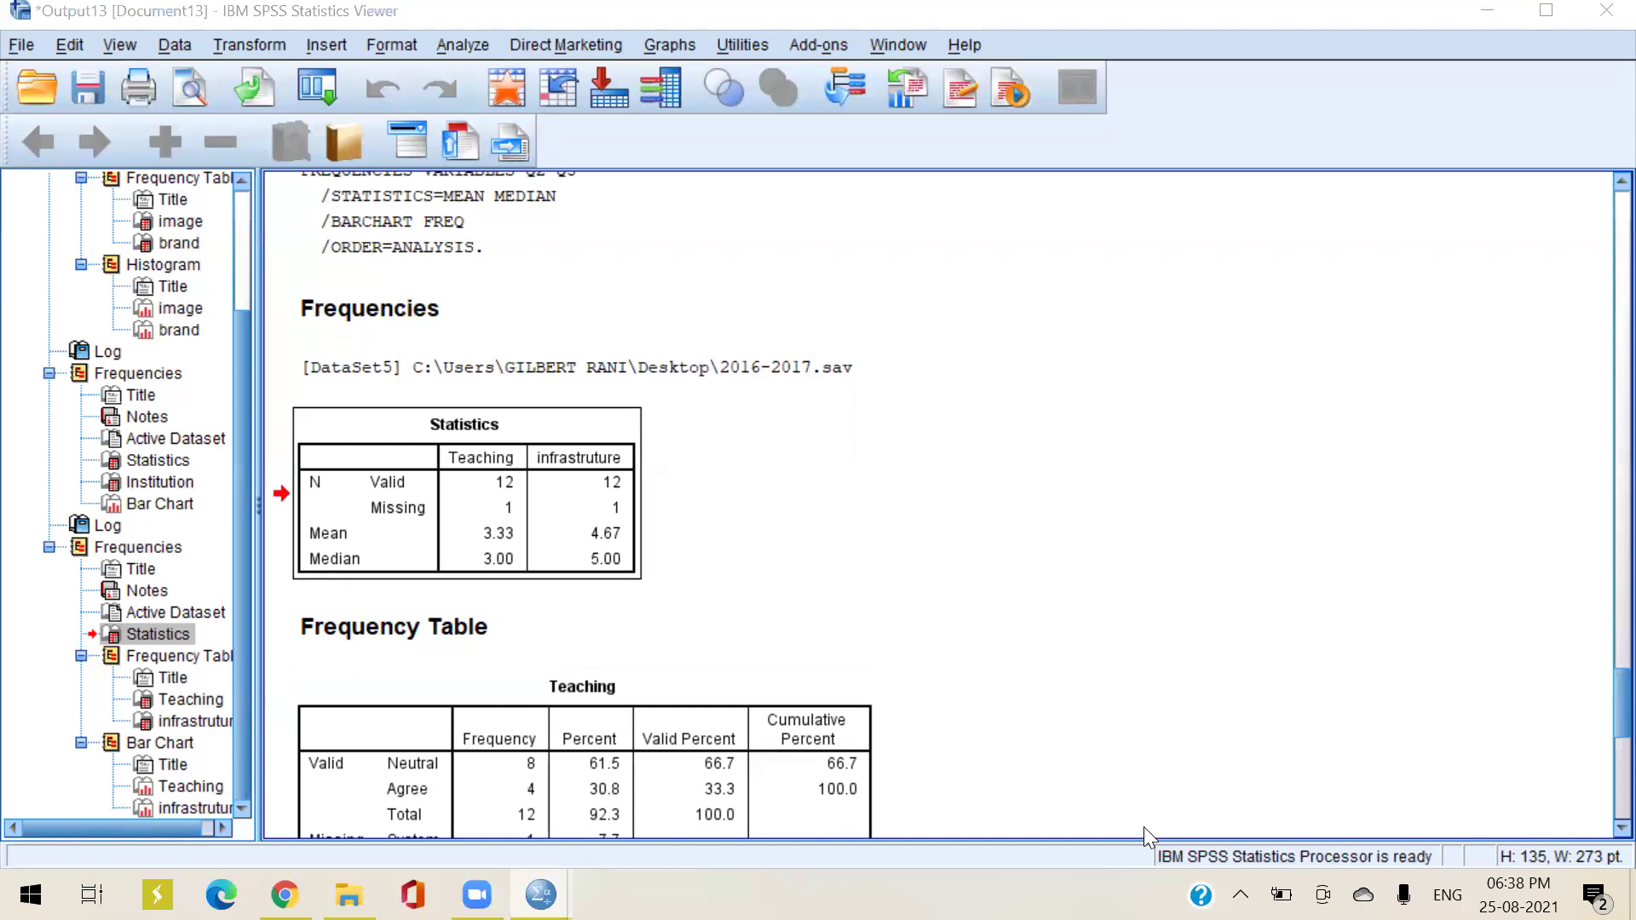
{"action": "left_click", "coordinate": [1279, 452]}
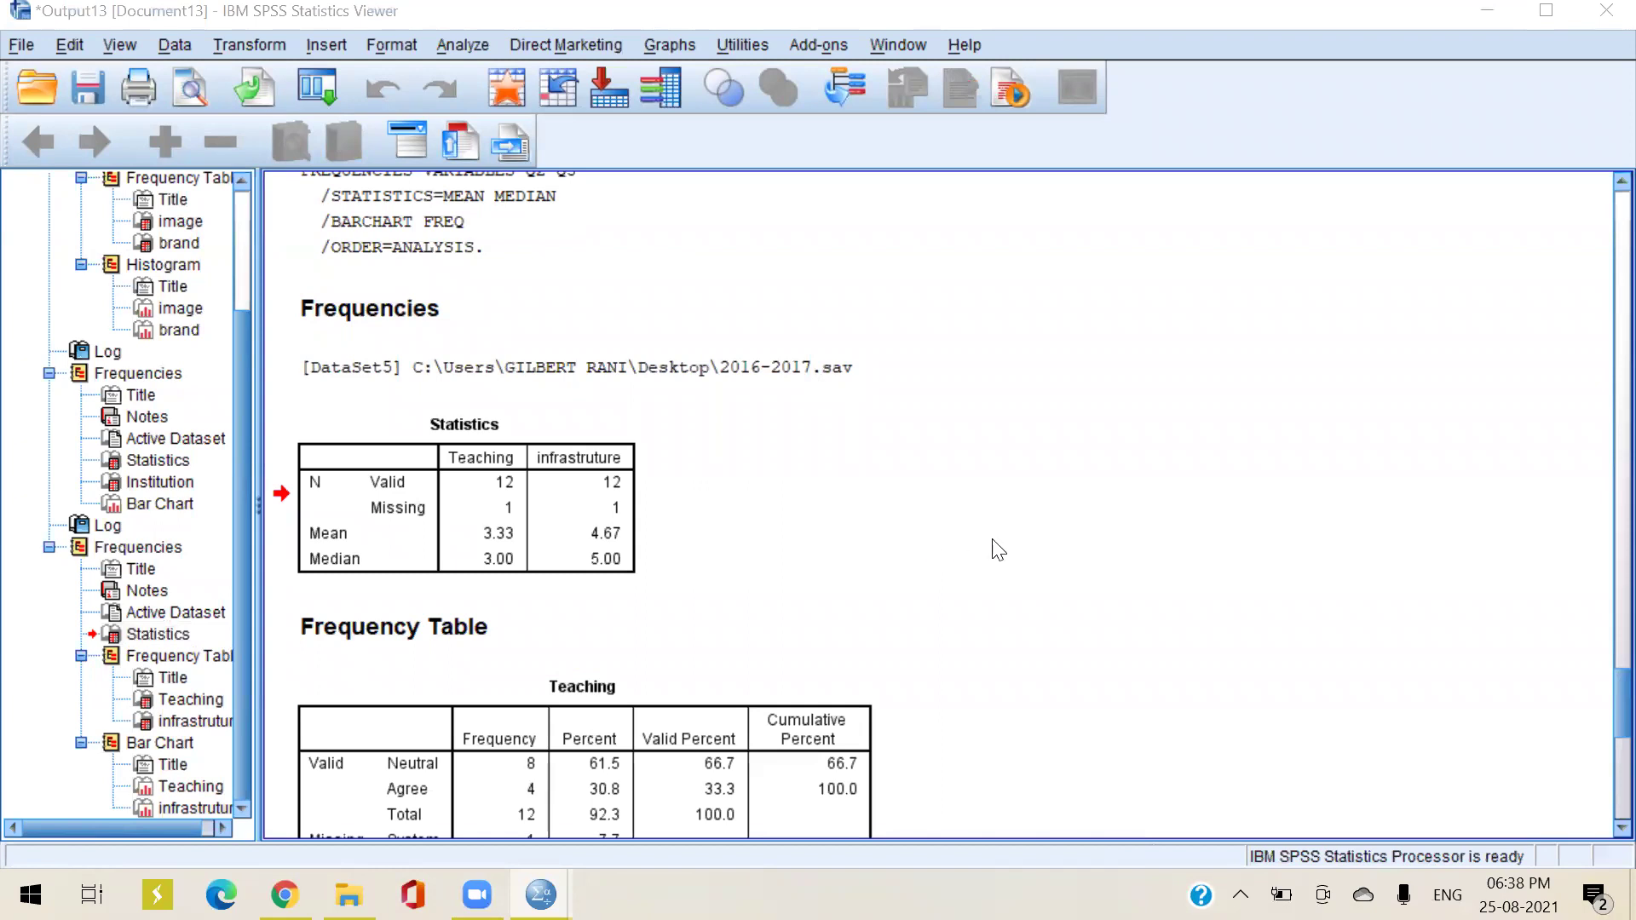
Review the brand and image frequency tables and the Statistics table in the earlier coffee.sav output
{"action": "scroll", "coordinate": [1601, 410], "scroll_direction": "up", "scroll_amount": 10}
{"action": "scroll", "coordinate": [1601, 450], "scroll_direction": "up", "scroll_amount": 10}
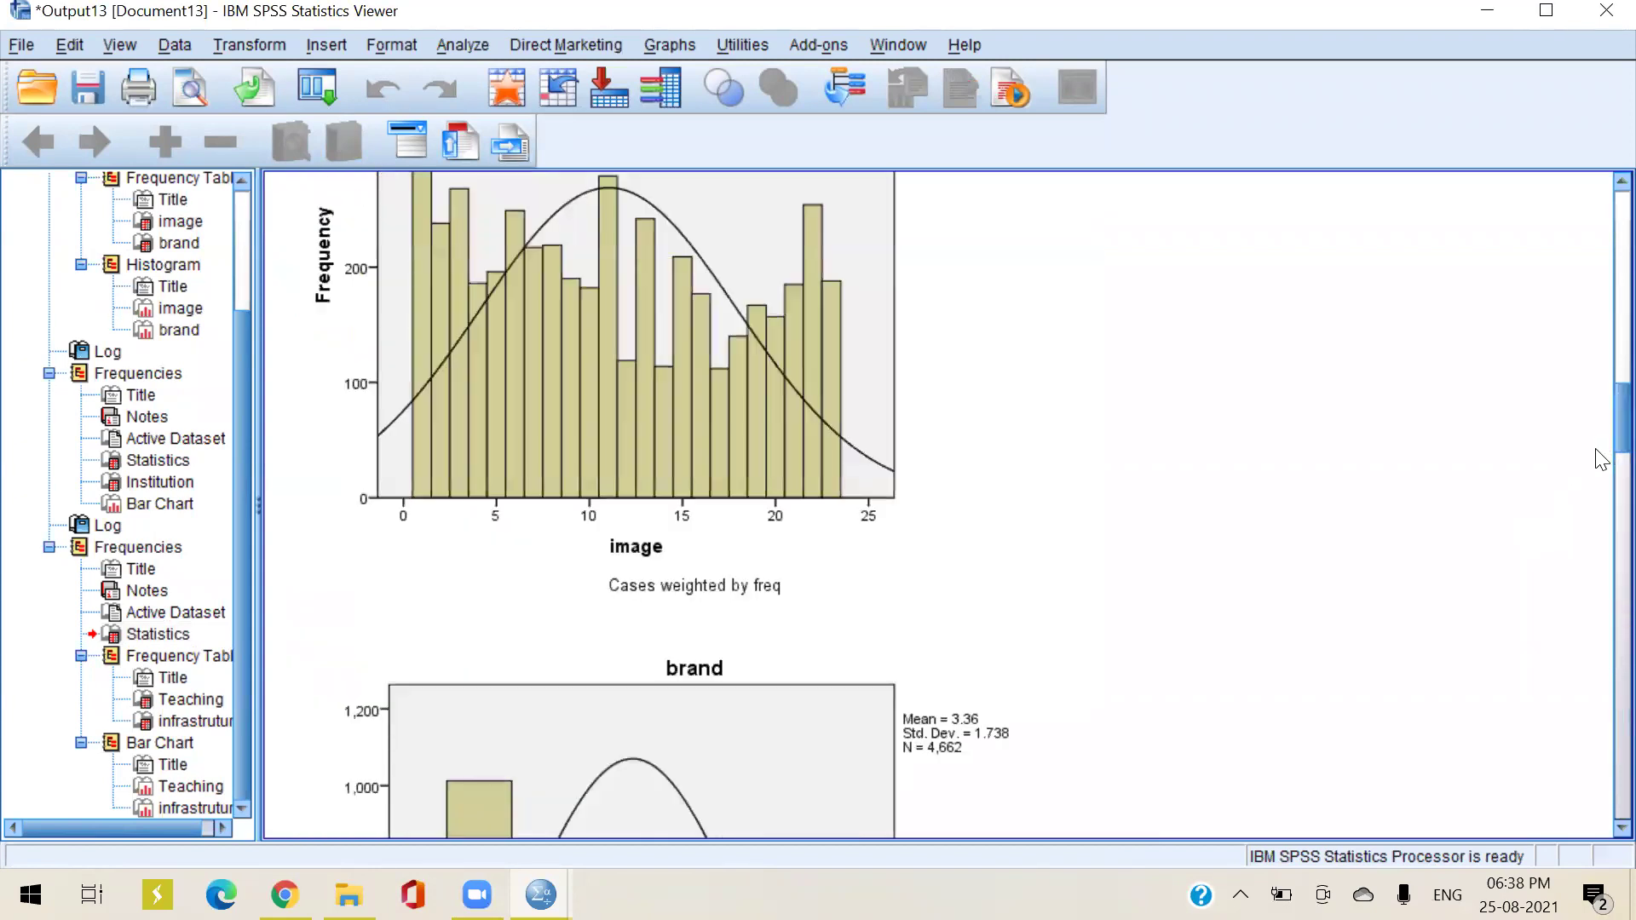
{"action": "scroll", "coordinate": [1601, 426], "scroll_direction": "up", "scroll_amount": 5}
{"action": "scroll", "coordinate": [1601, 381], "scroll_direction": "up", "scroll_amount": 3}
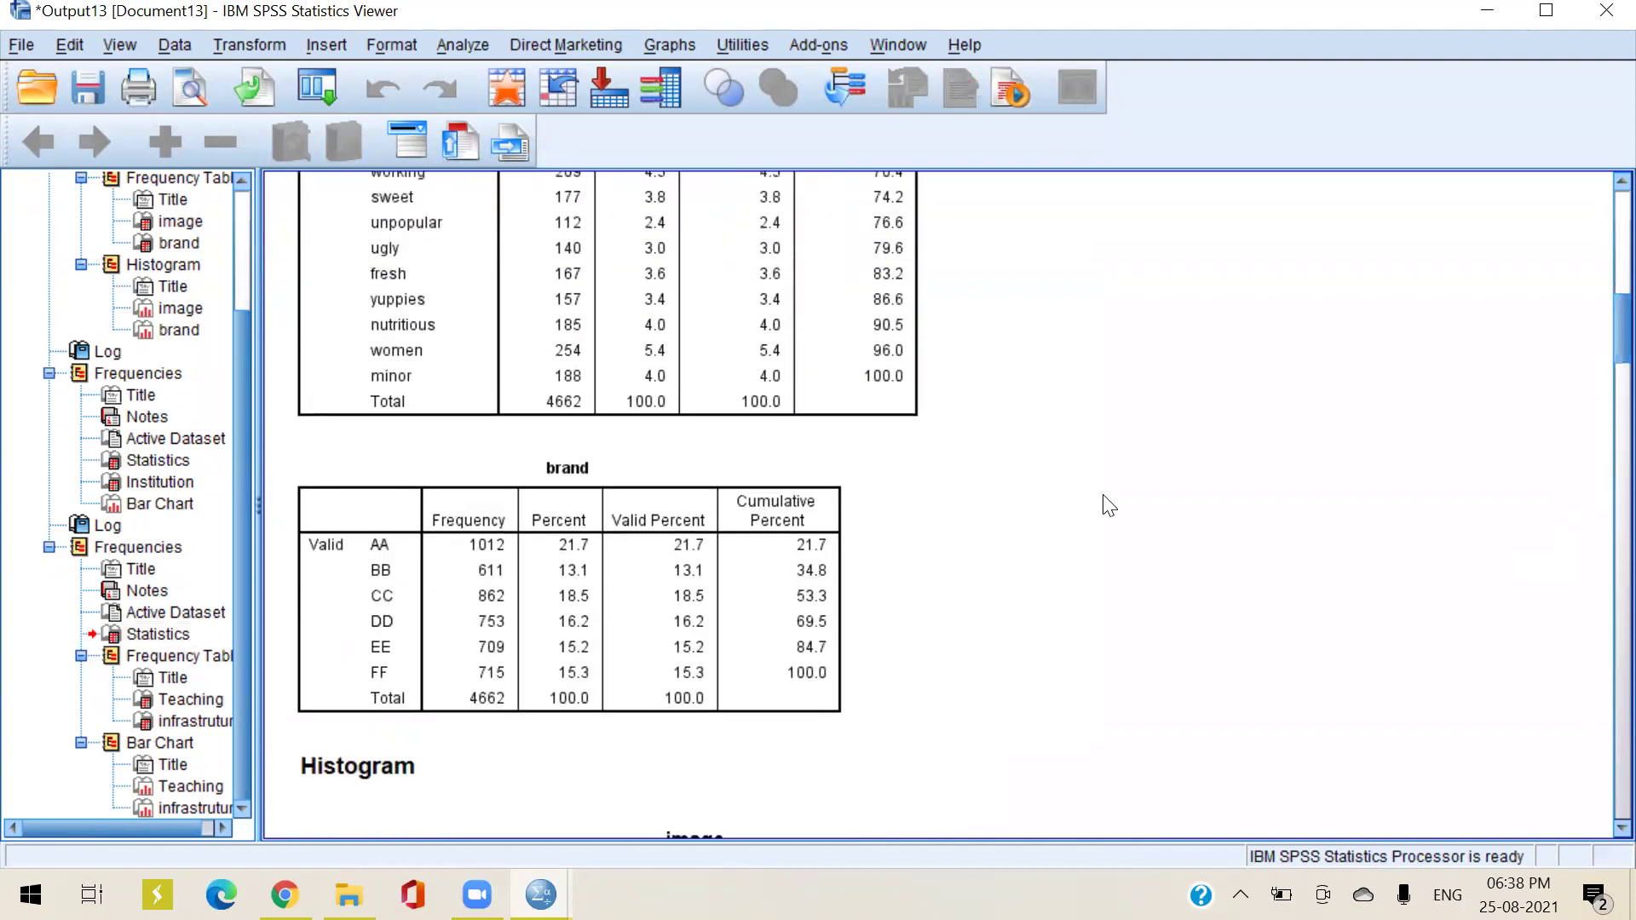
{"action": "left_click", "coordinate": [460, 468]}
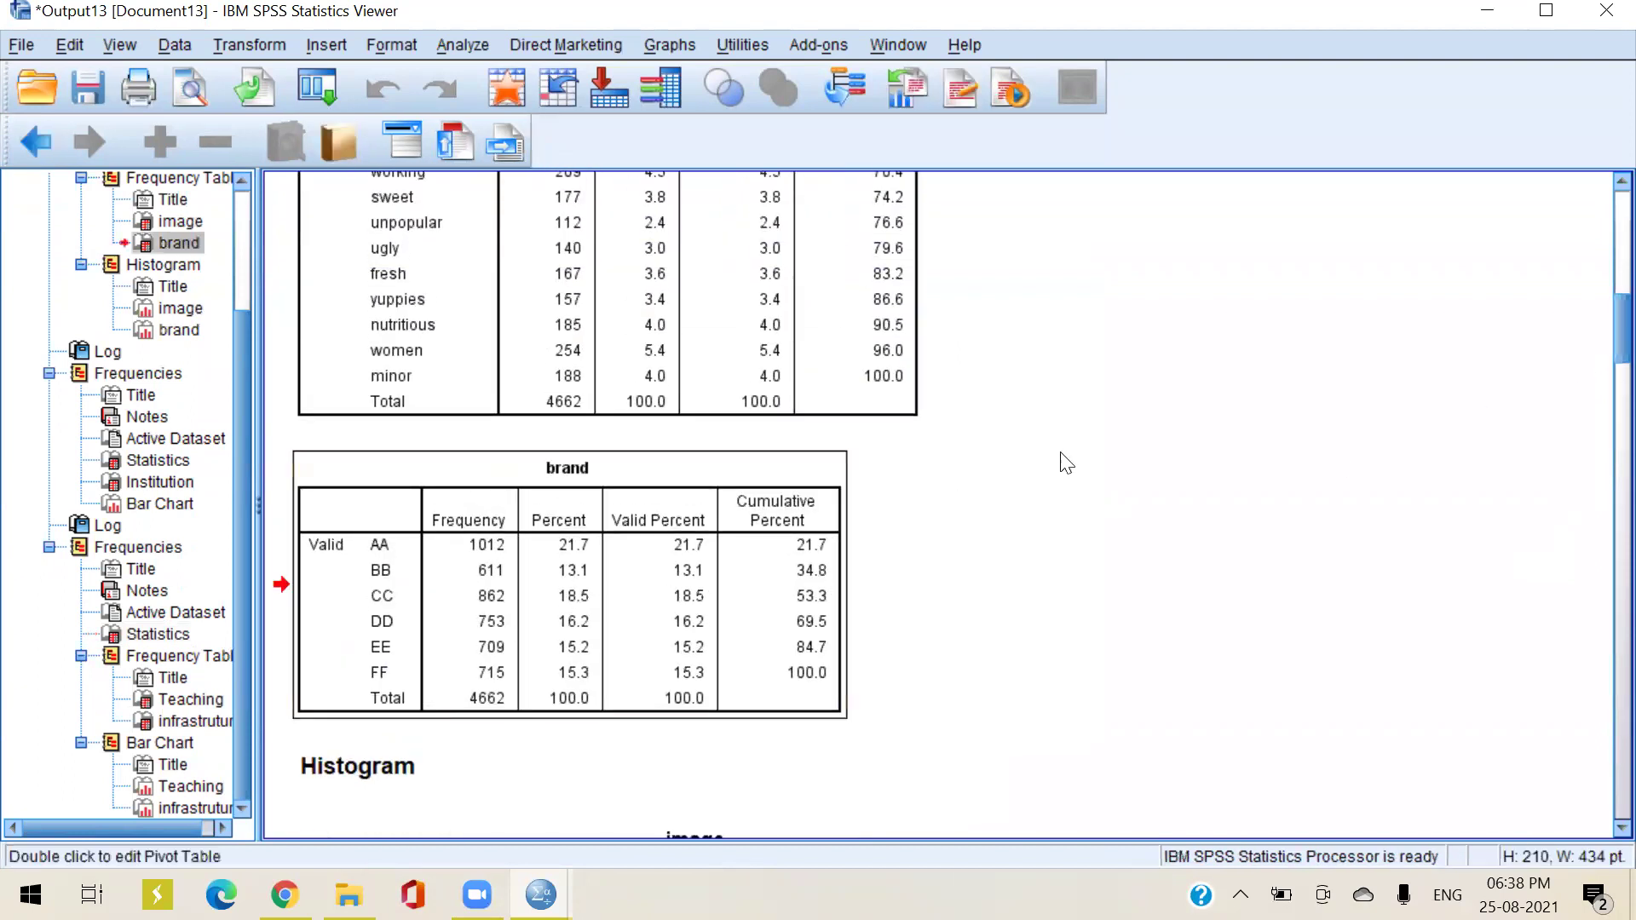
{"action": "scroll", "coordinate": [494, 545], "scroll_direction": "up", "scroll_amount": 8}
{"action": "scroll", "coordinate": [701, 588], "scroll_direction": "up", "scroll_amount": 3}
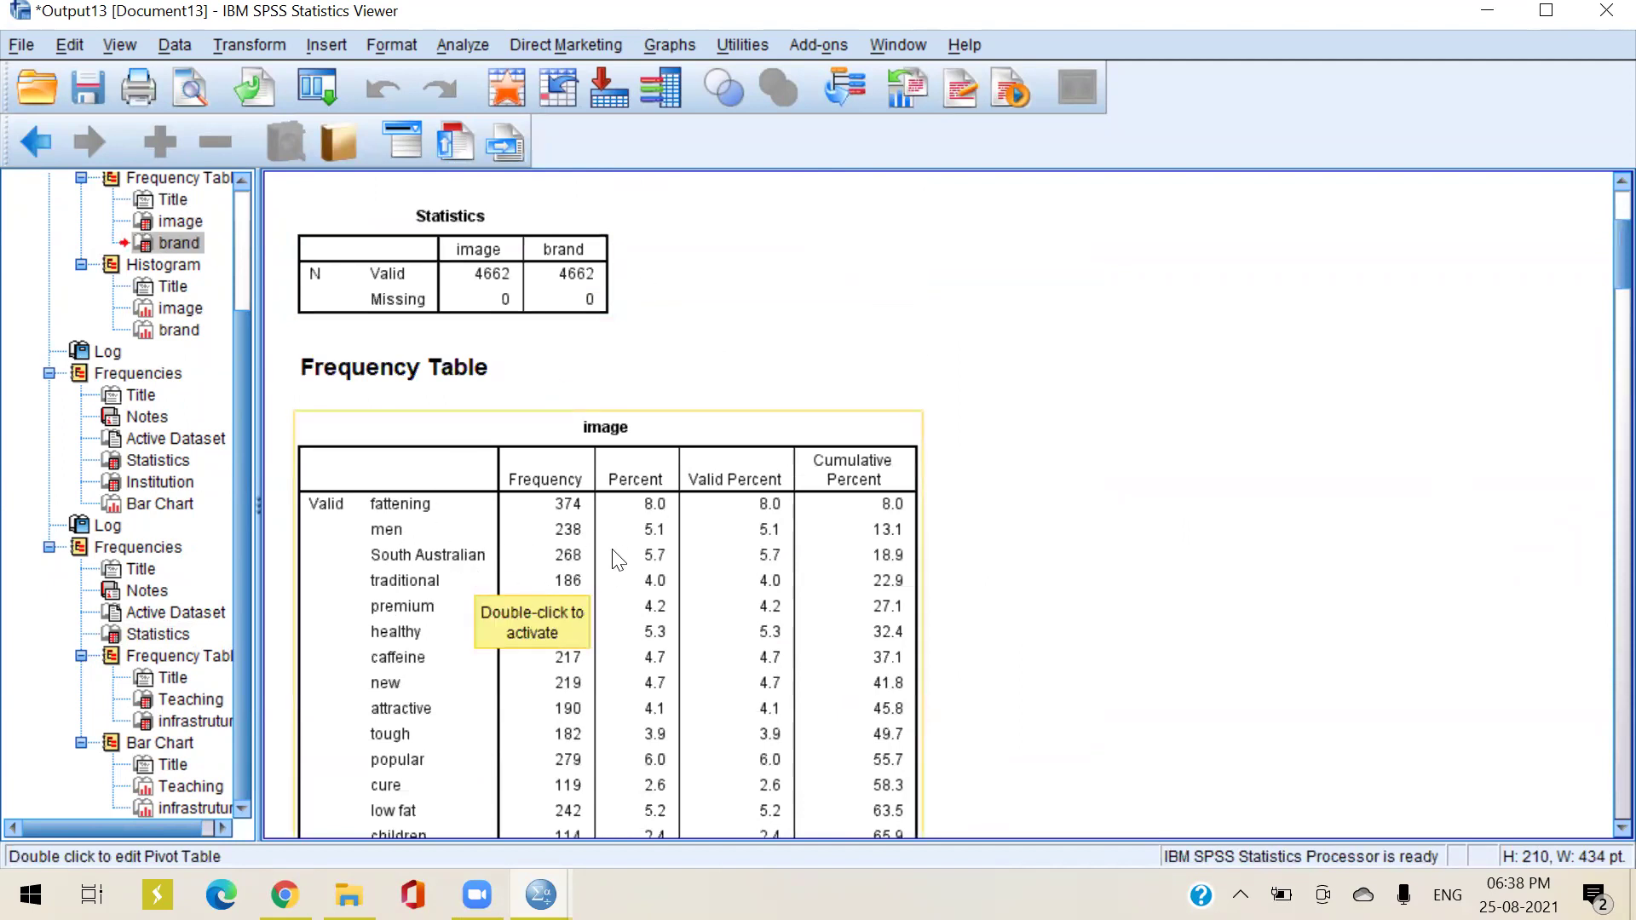
{"action": "right_click", "coordinate": [625, 567]}
{"action": "left_click", "coordinate": [639, 587]}
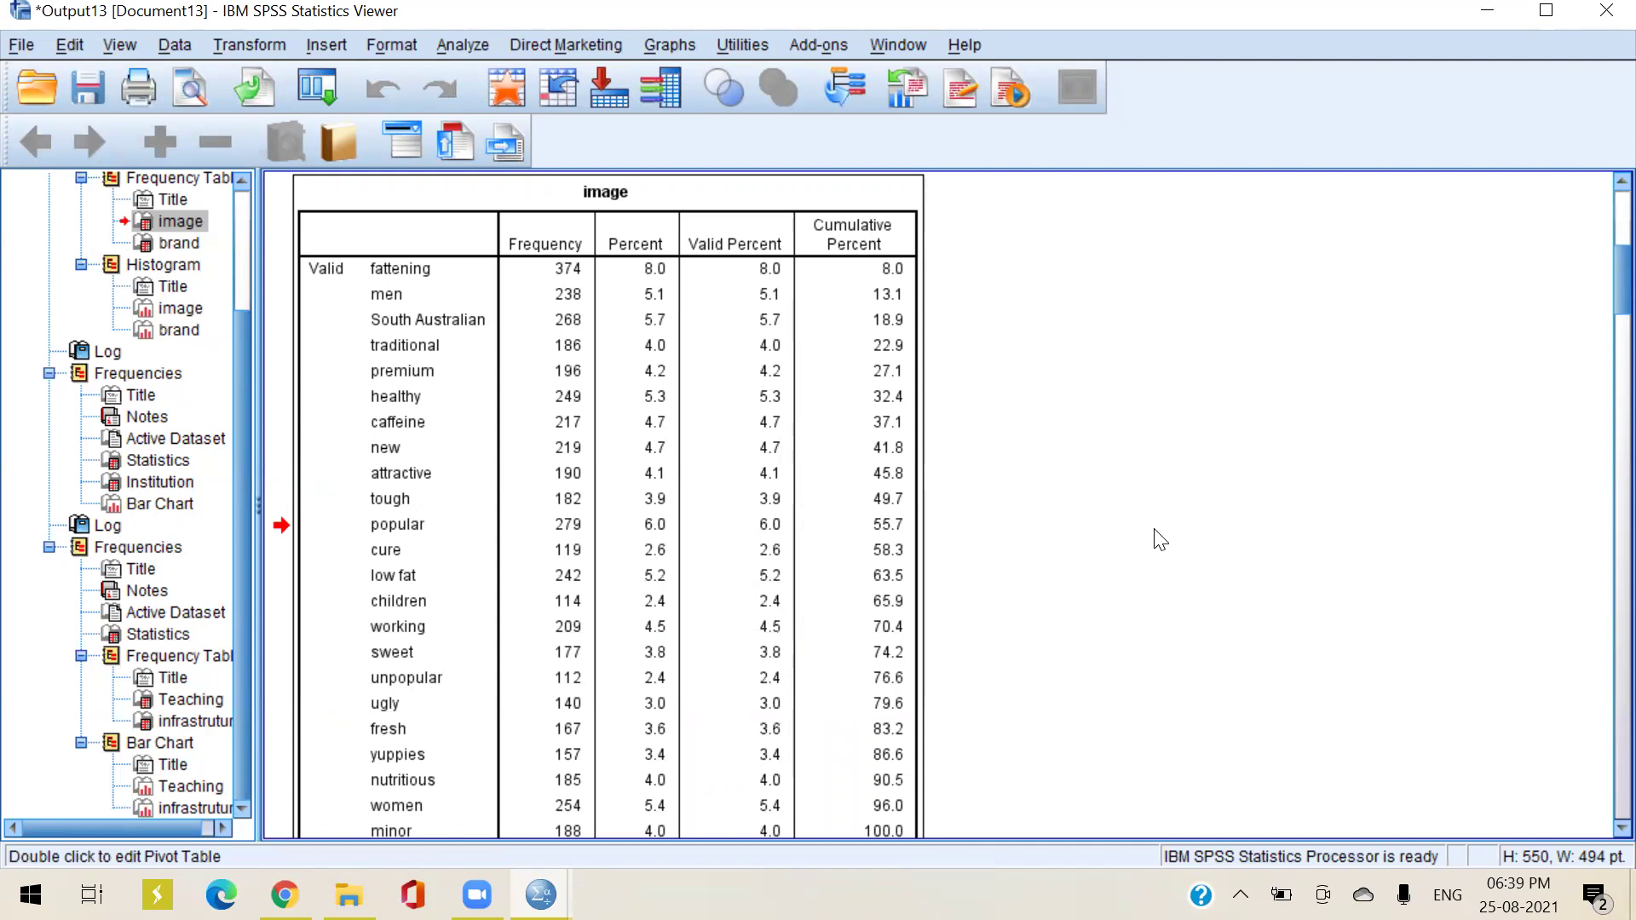
{"action": "scroll", "coordinate": [1160, 537], "scroll_direction": "up", "scroll_amount": 5}
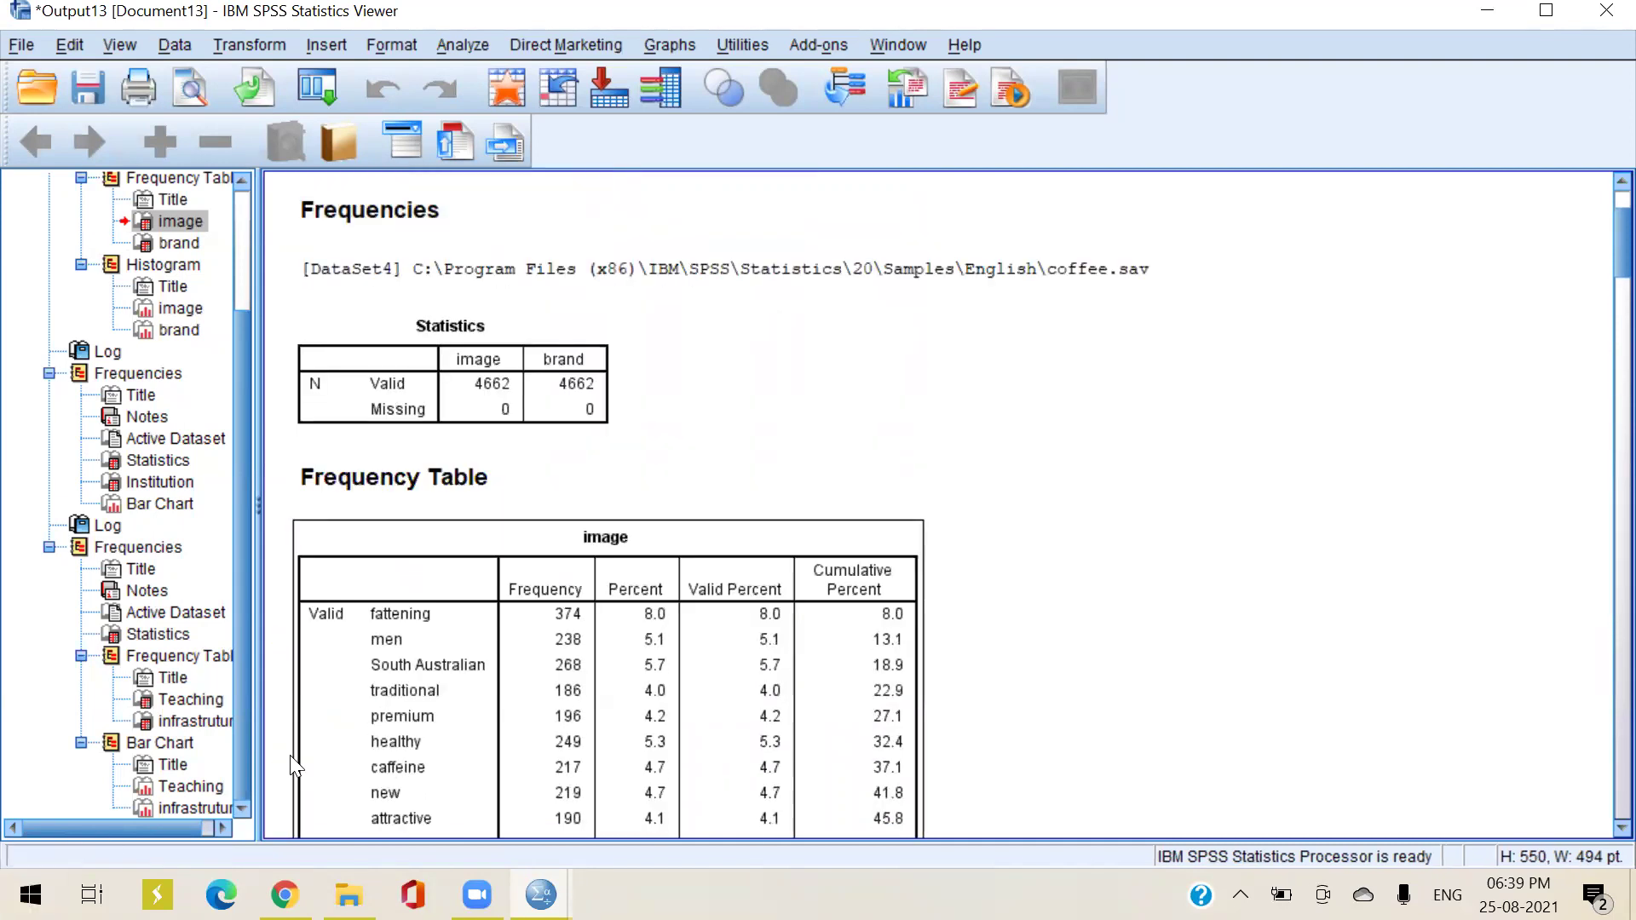
Look over the brand histogram in the output once more and close the output document
{"action": "left_click", "coordinate": [1487, 12]}
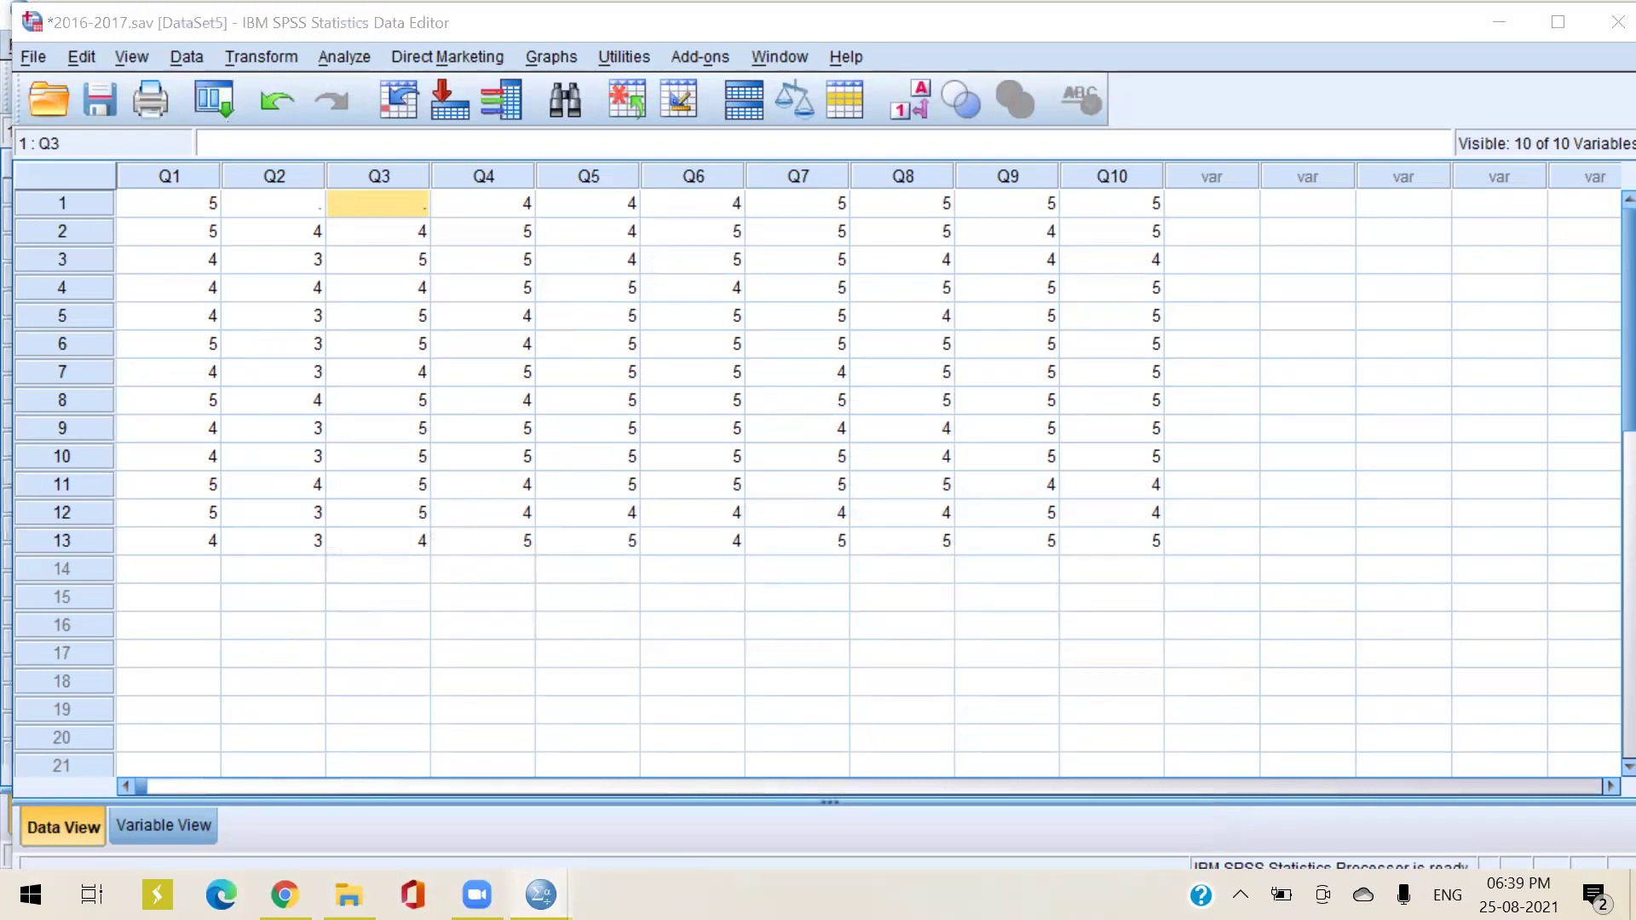
{"action": "left_click", "coordinate": [541, 895]}
{"action": "left_click", "coordinate": [654, 794]}
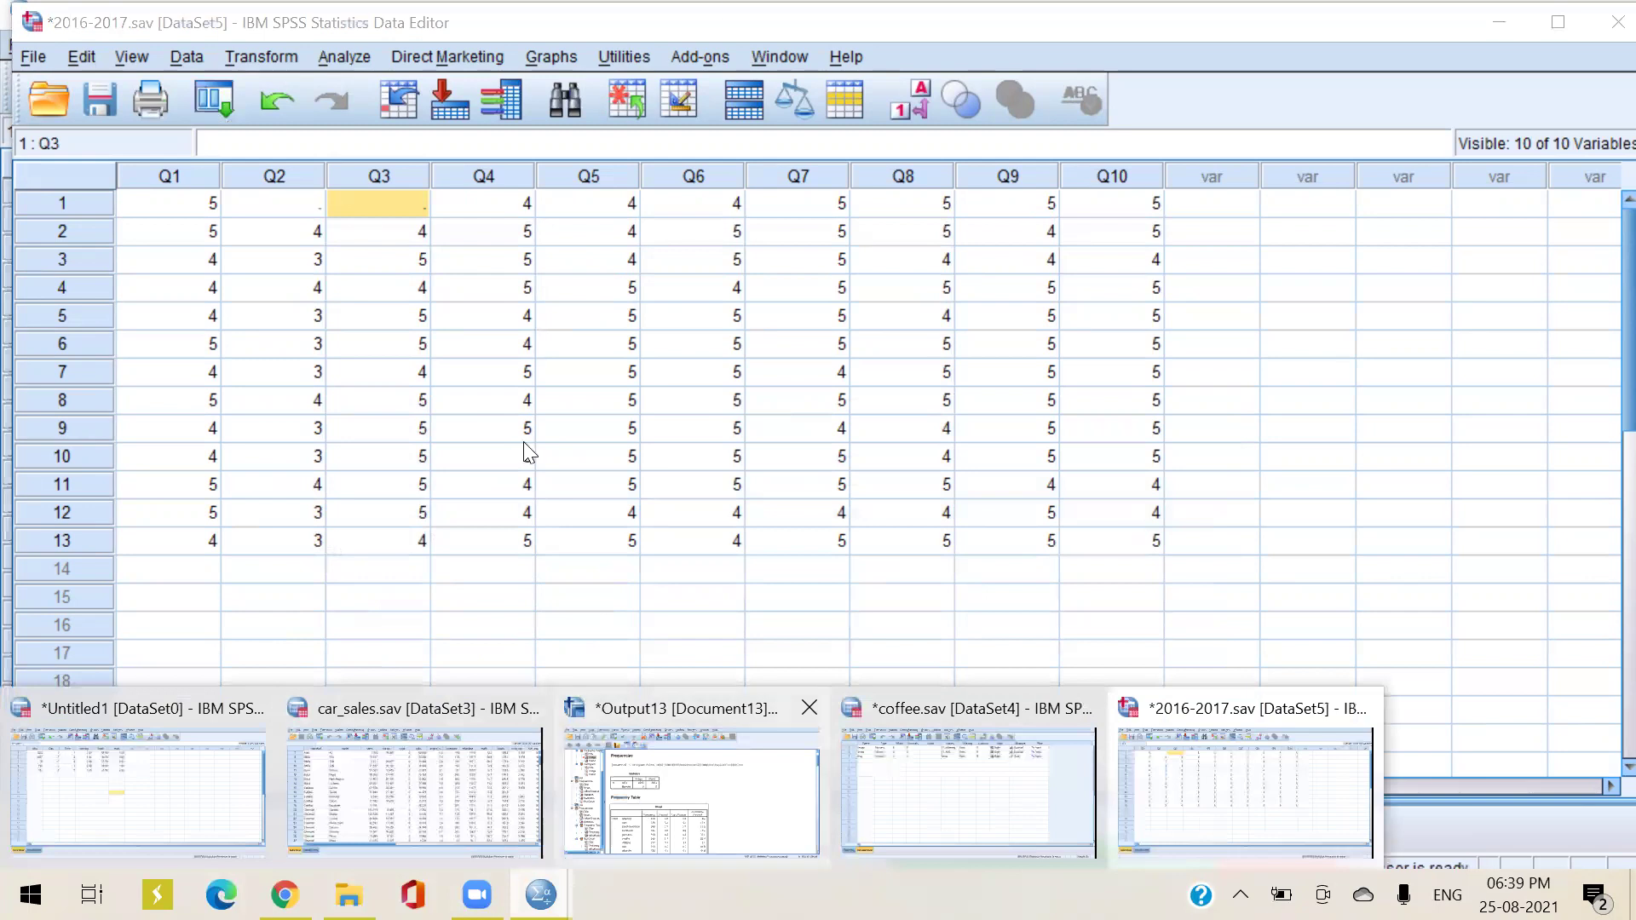
{"action": "scroll", "coordinate": [697, 477], "scroll_direction": "down", "scroll_amount": 20}
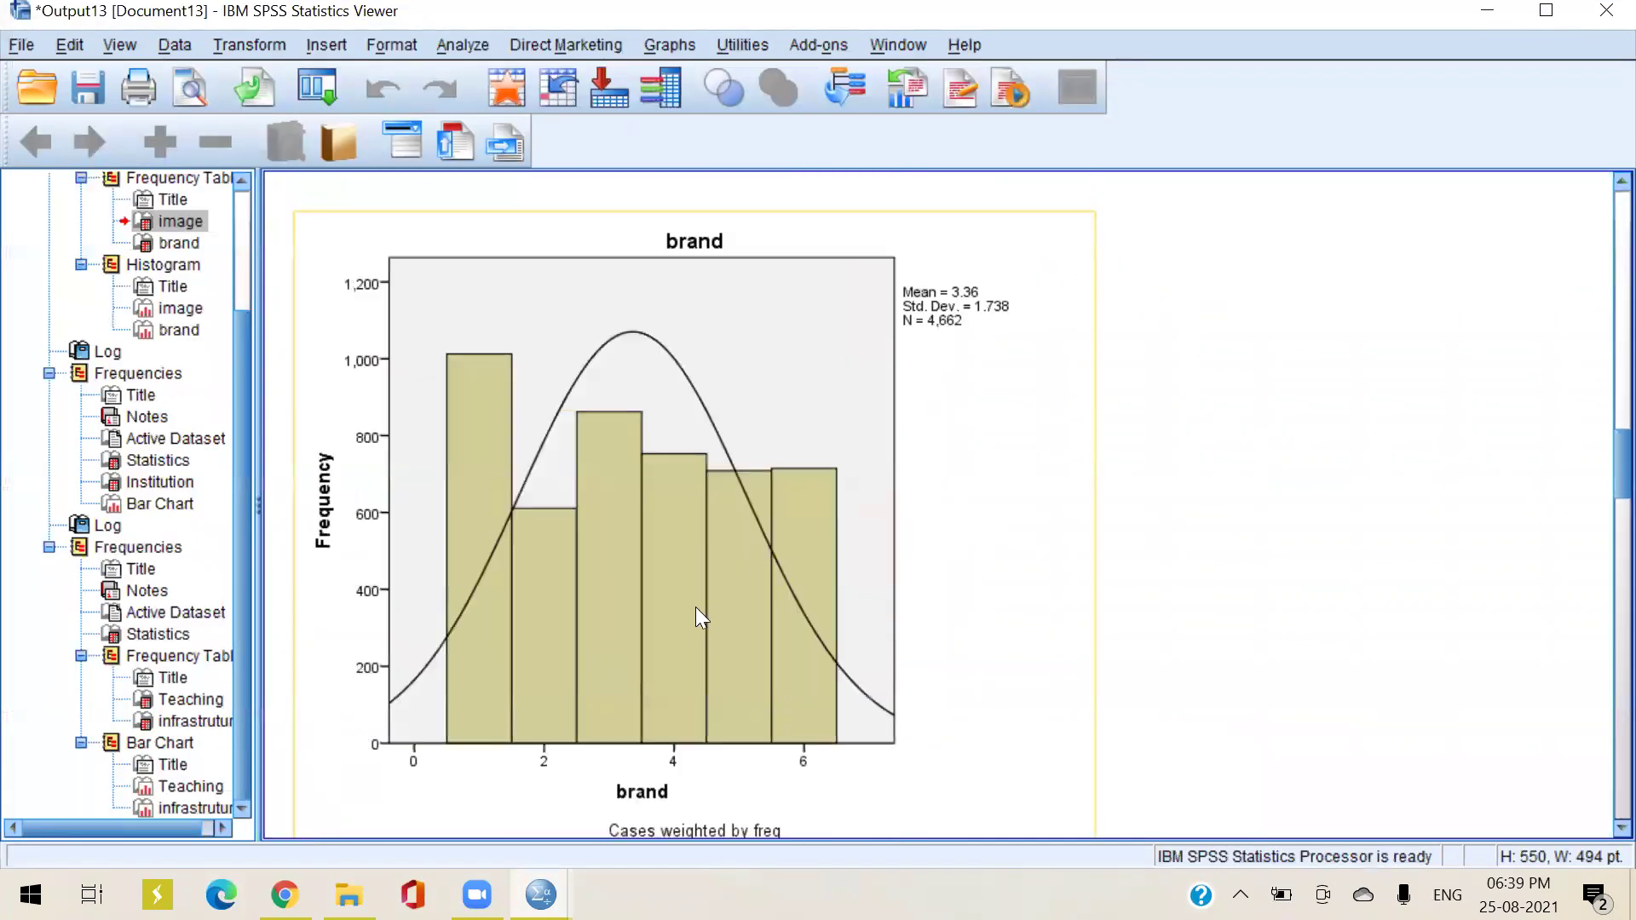
{"action": "scroll", "coordinate": [778, 497], "scroll_direction": "down", "scroll_amount": 4}
{"action": "left_click", "coordinate": [1607, 10]}
{"action": "left_click", "coordinate": [818, 479]}
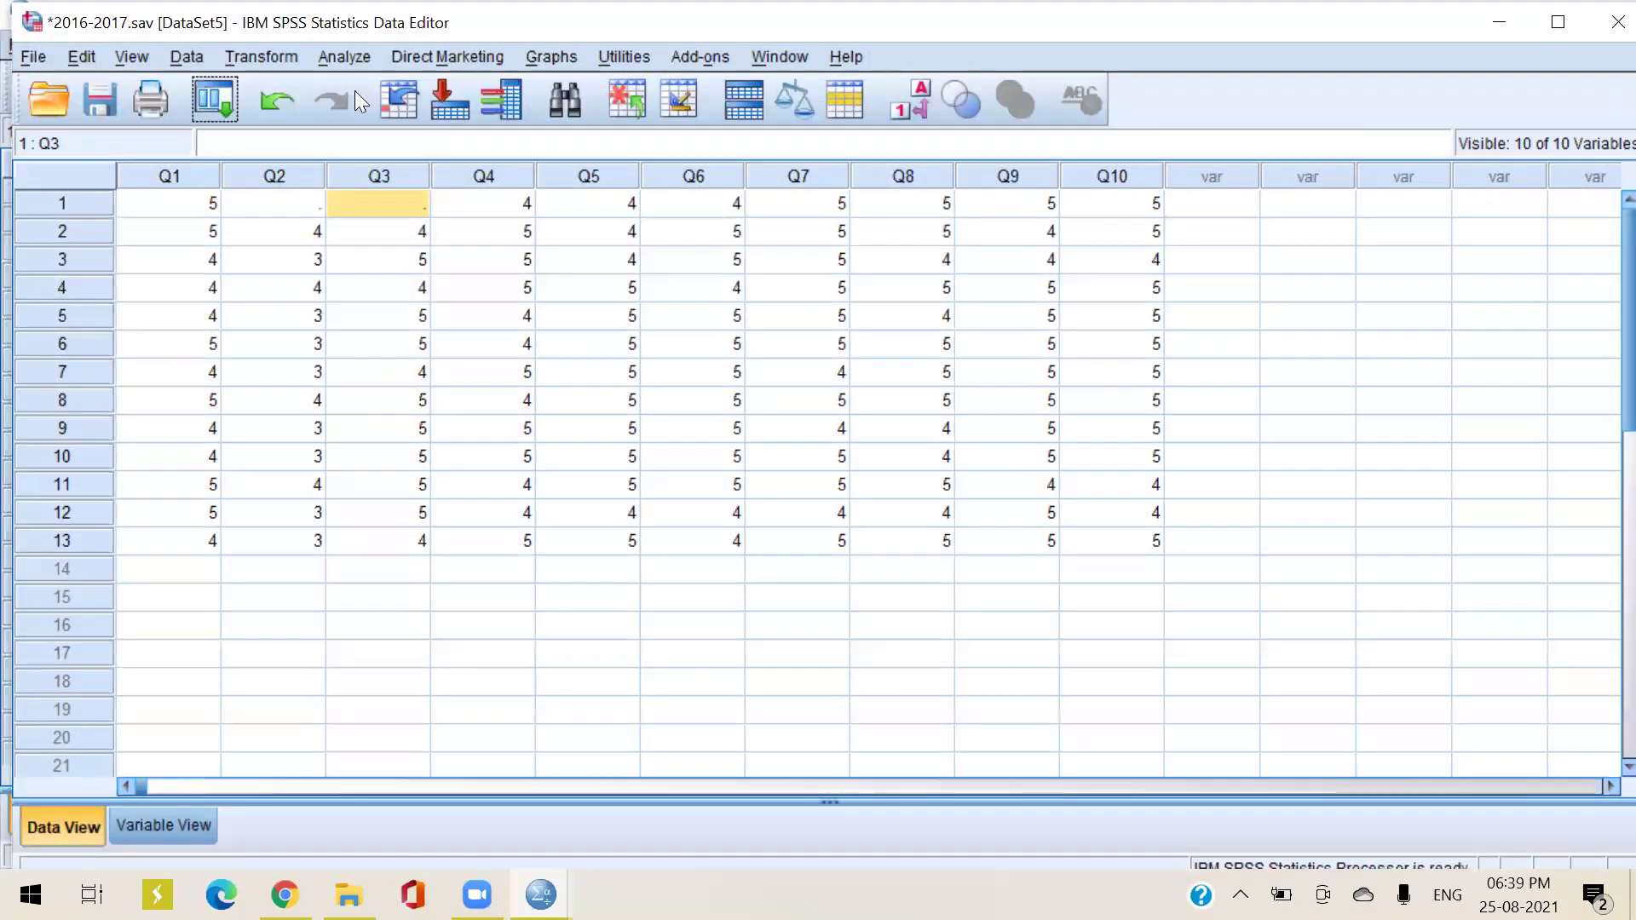
Fill the empty Q3 and Q2 cells of case 1 with the value 3
{"action": "left_click", "coordinate": [389, 201]}
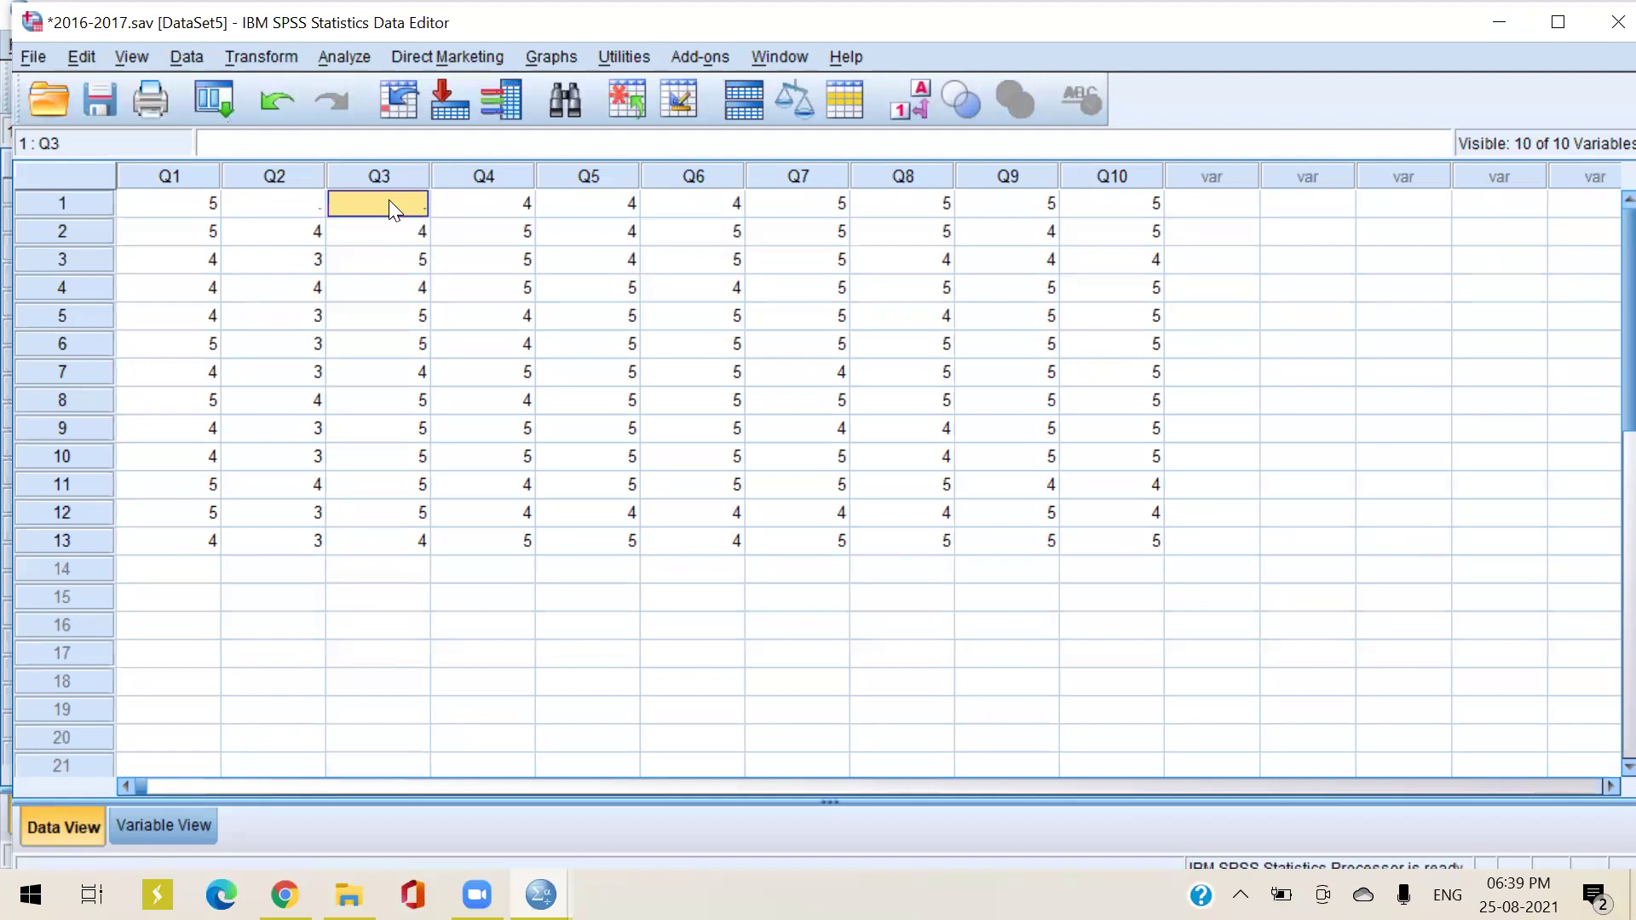
{"action": "type", "text": "3"}
{"action": "left_click", "coordinate": [281, 203]}
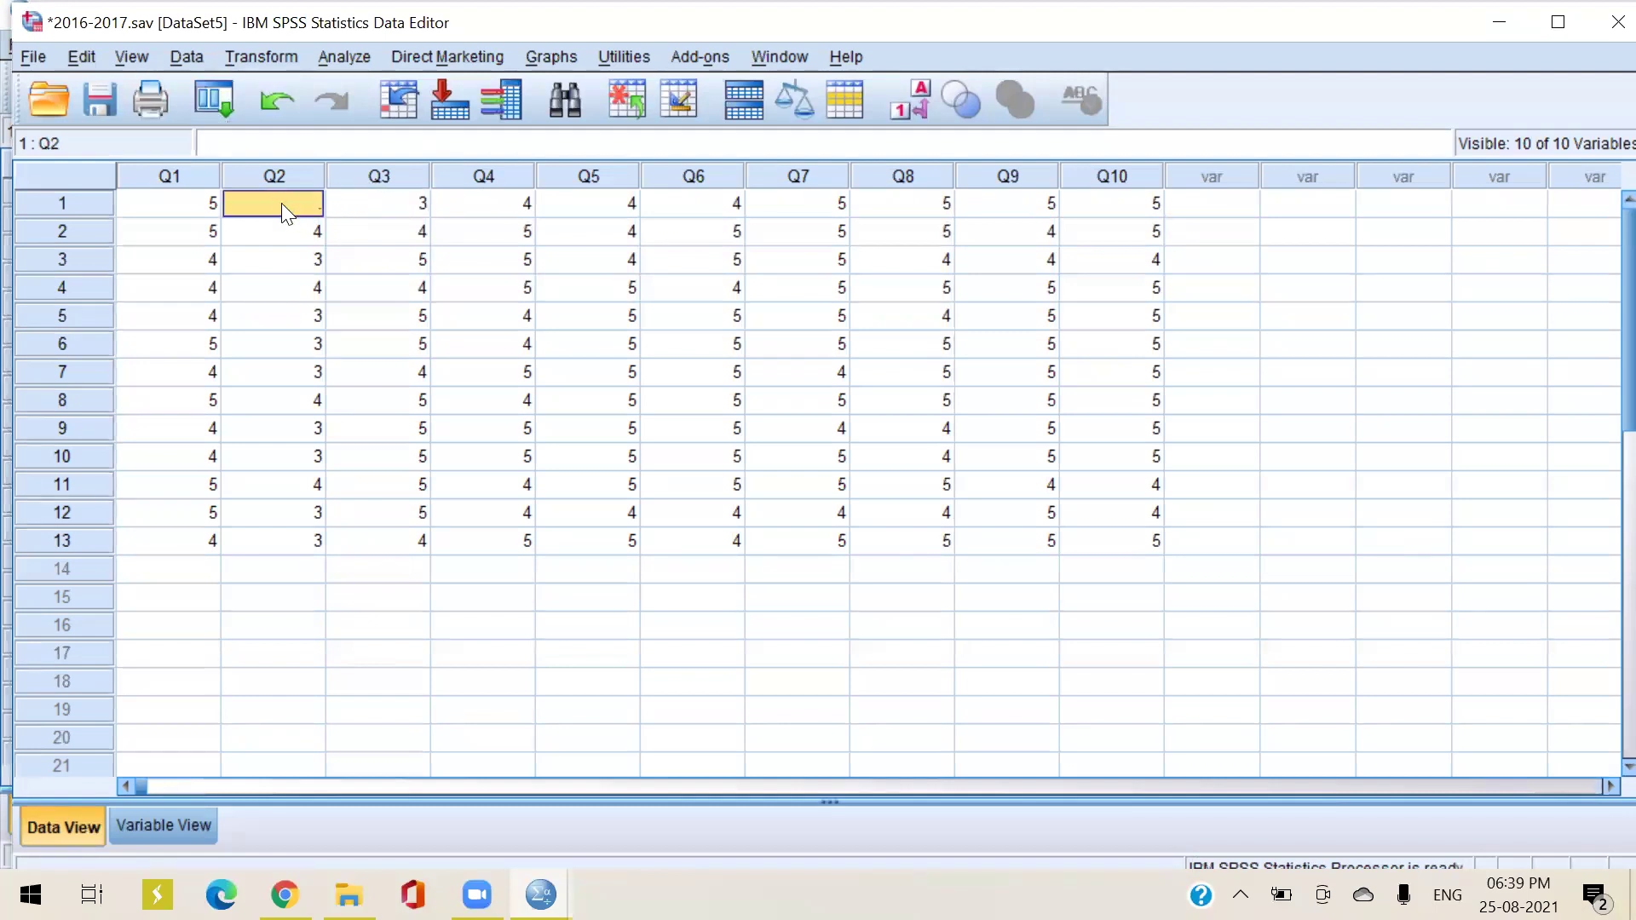
{"action": "type", "text": "3"}
Rerun the Frequencies analysis for Teaching and infrastruture with the mean and median kept selected
{"action": "left_click", "coordinate": [346, 56]}
{"action": "mouse_move", "coordinate": [392, 110]}
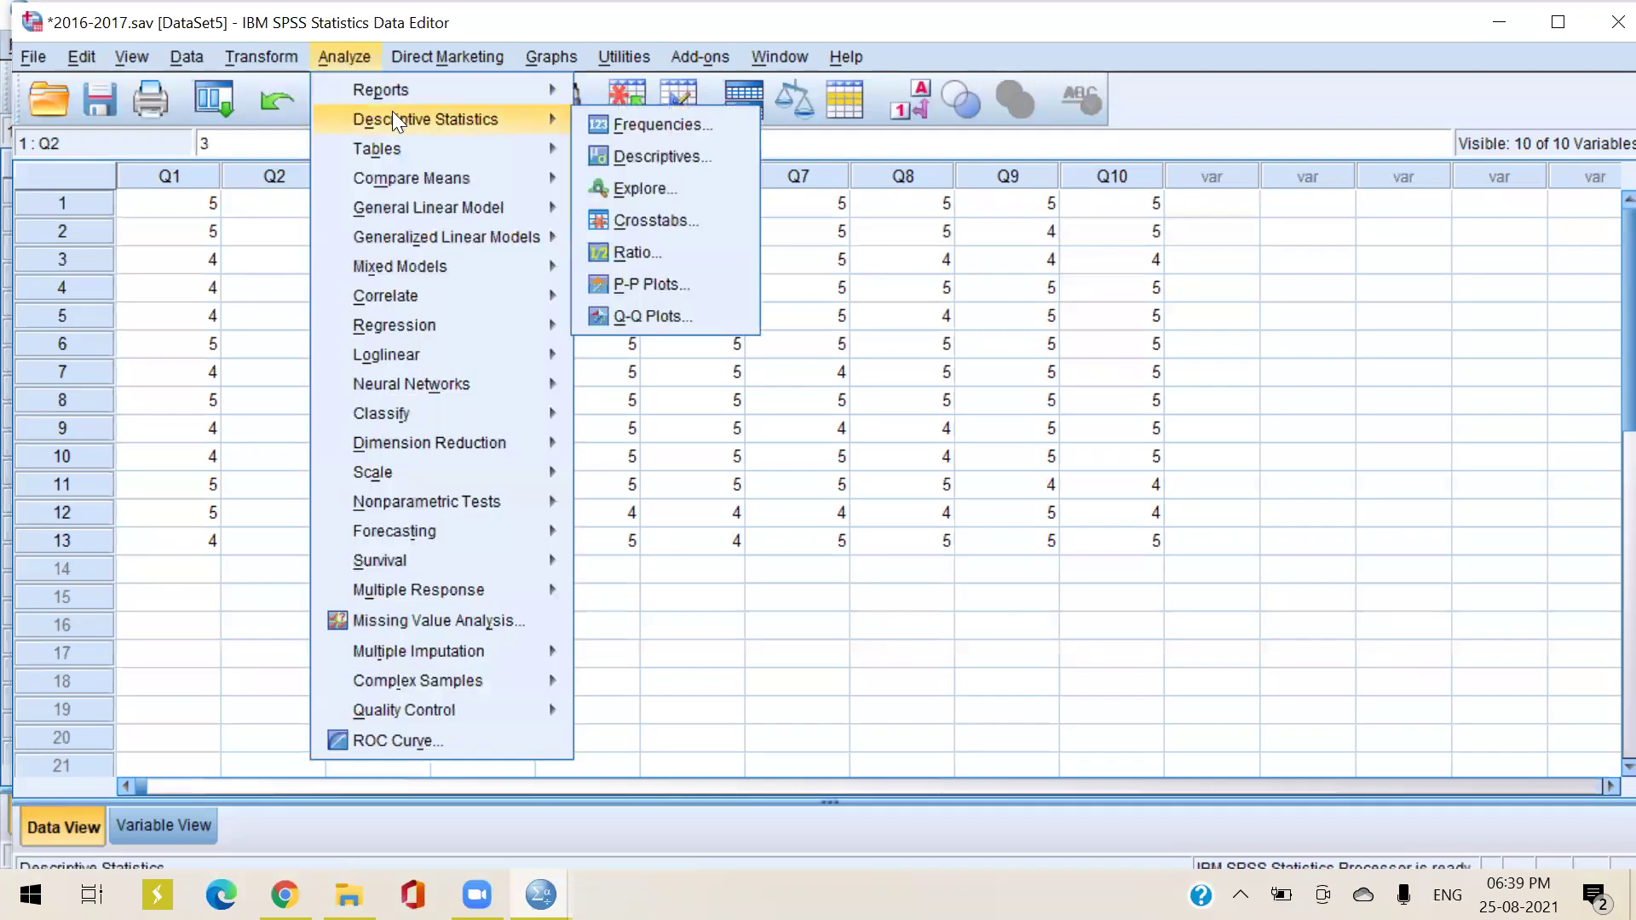
{"action": "left_click", "coordinate": [635, 123]}
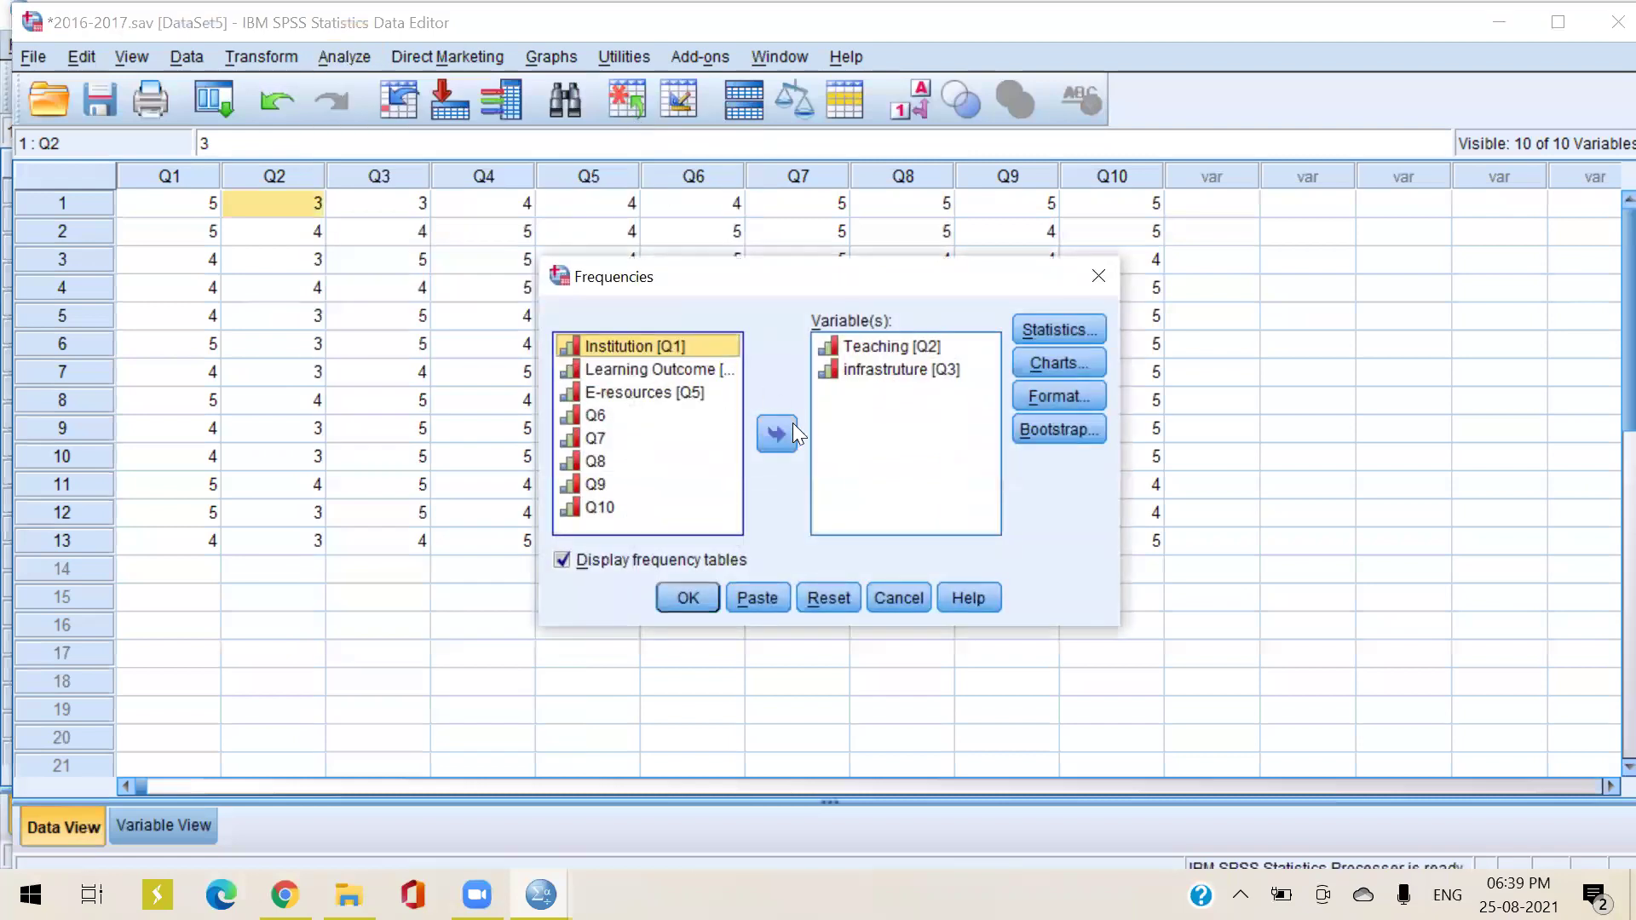
{"action": "left_click", "coordinate": [1046, 323]}
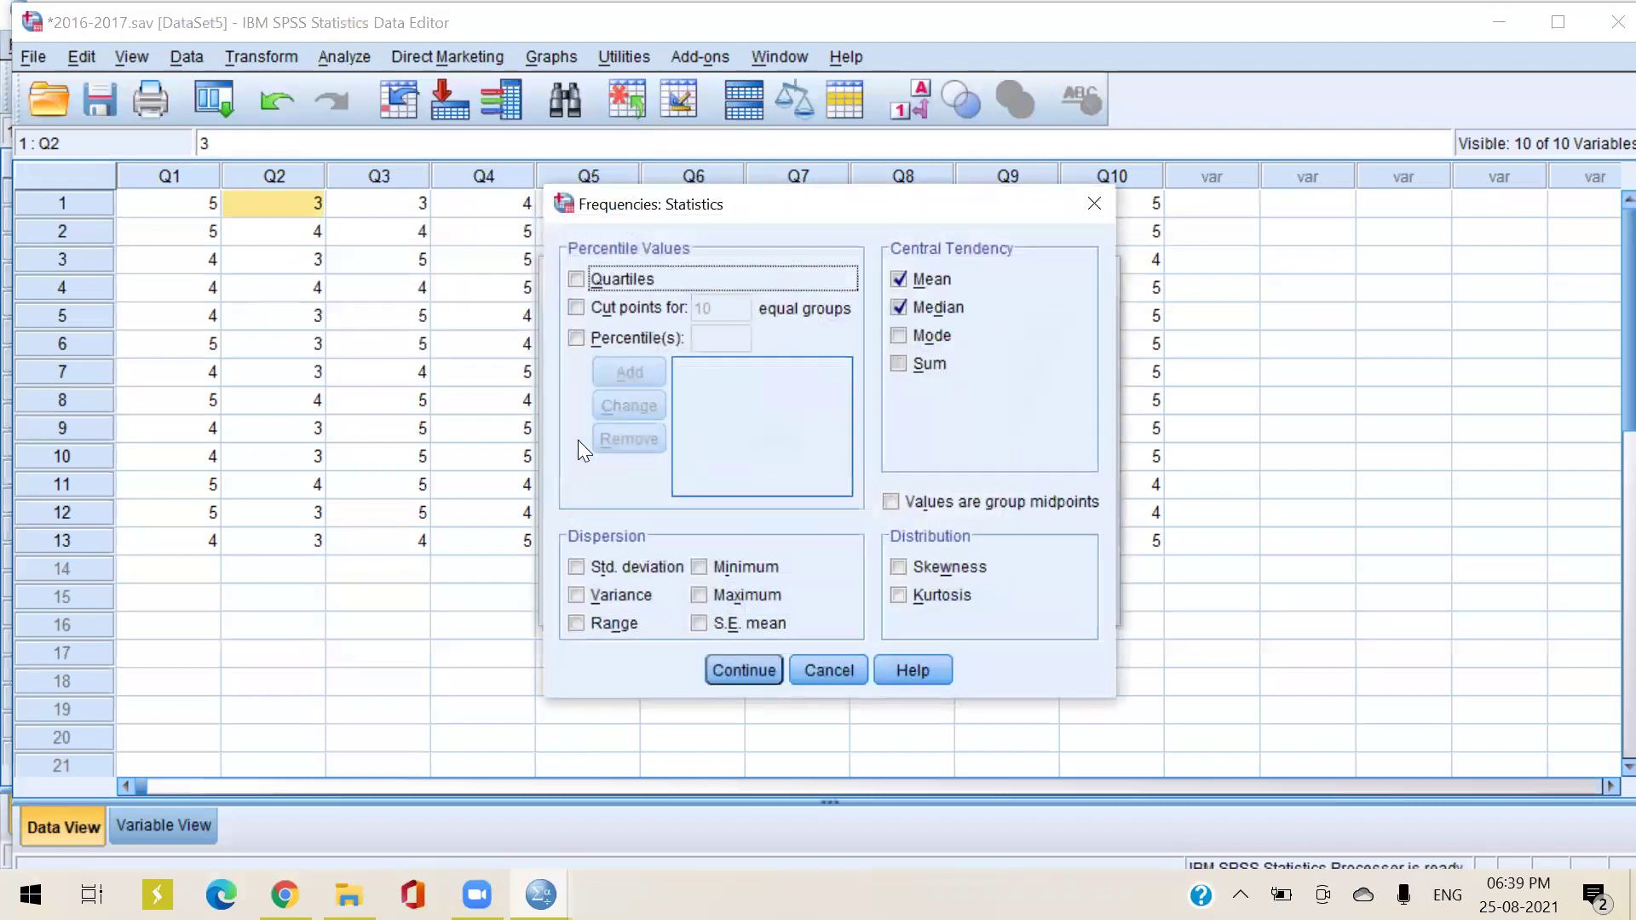
{"action": "left_click", "coordinate": [729, 671]}
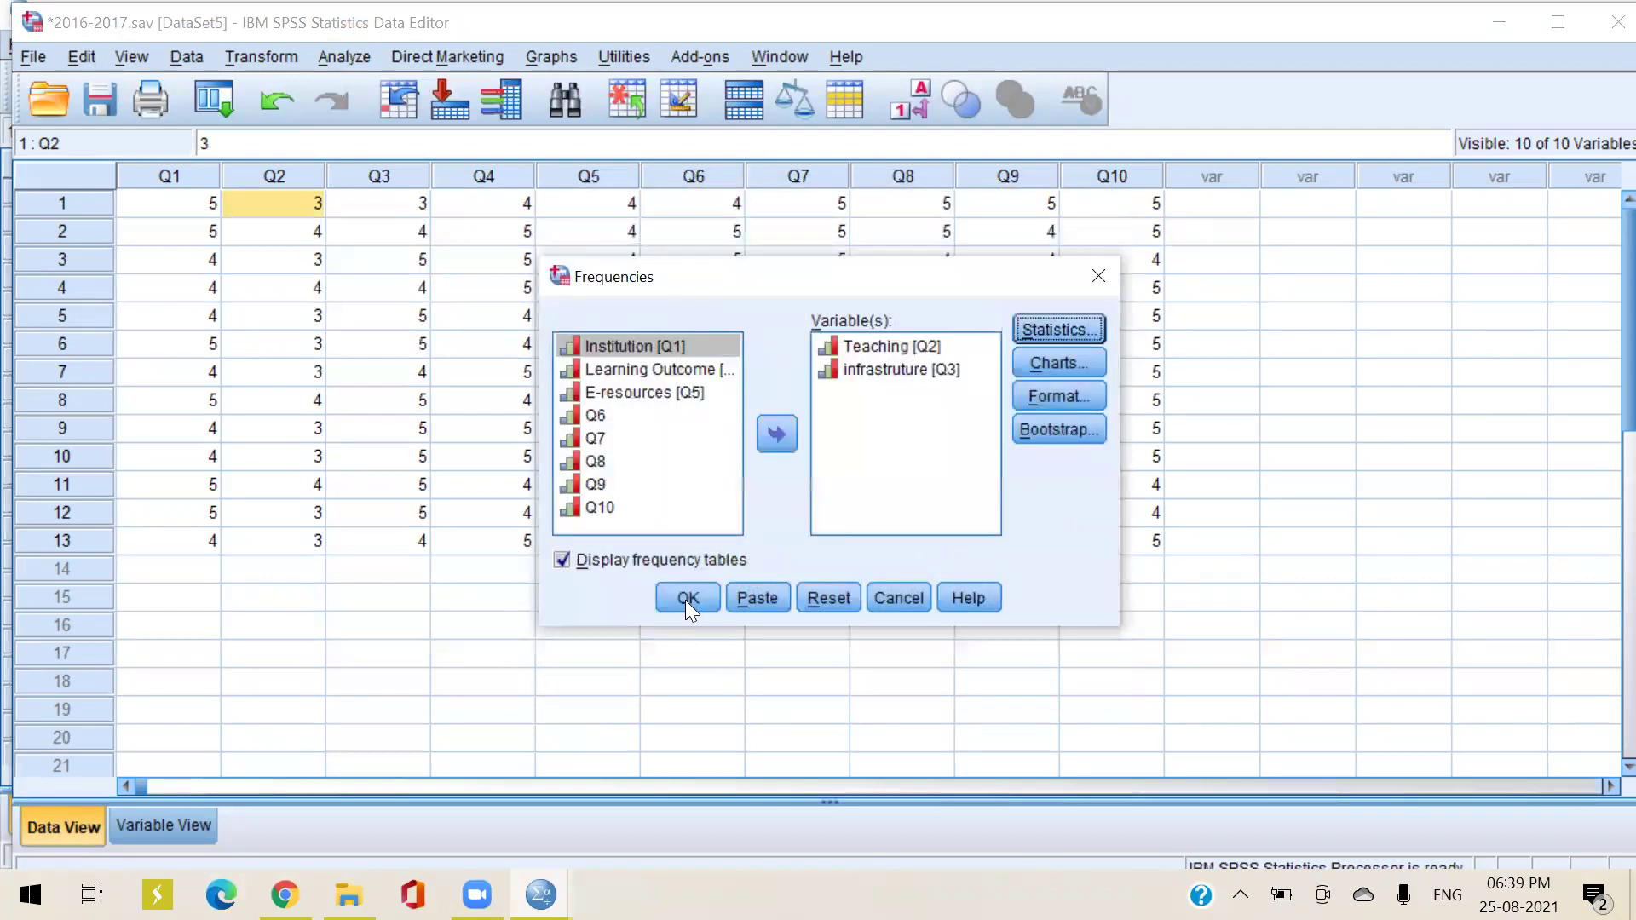
{"action": "left_click", "coordinate": [687, 597]}
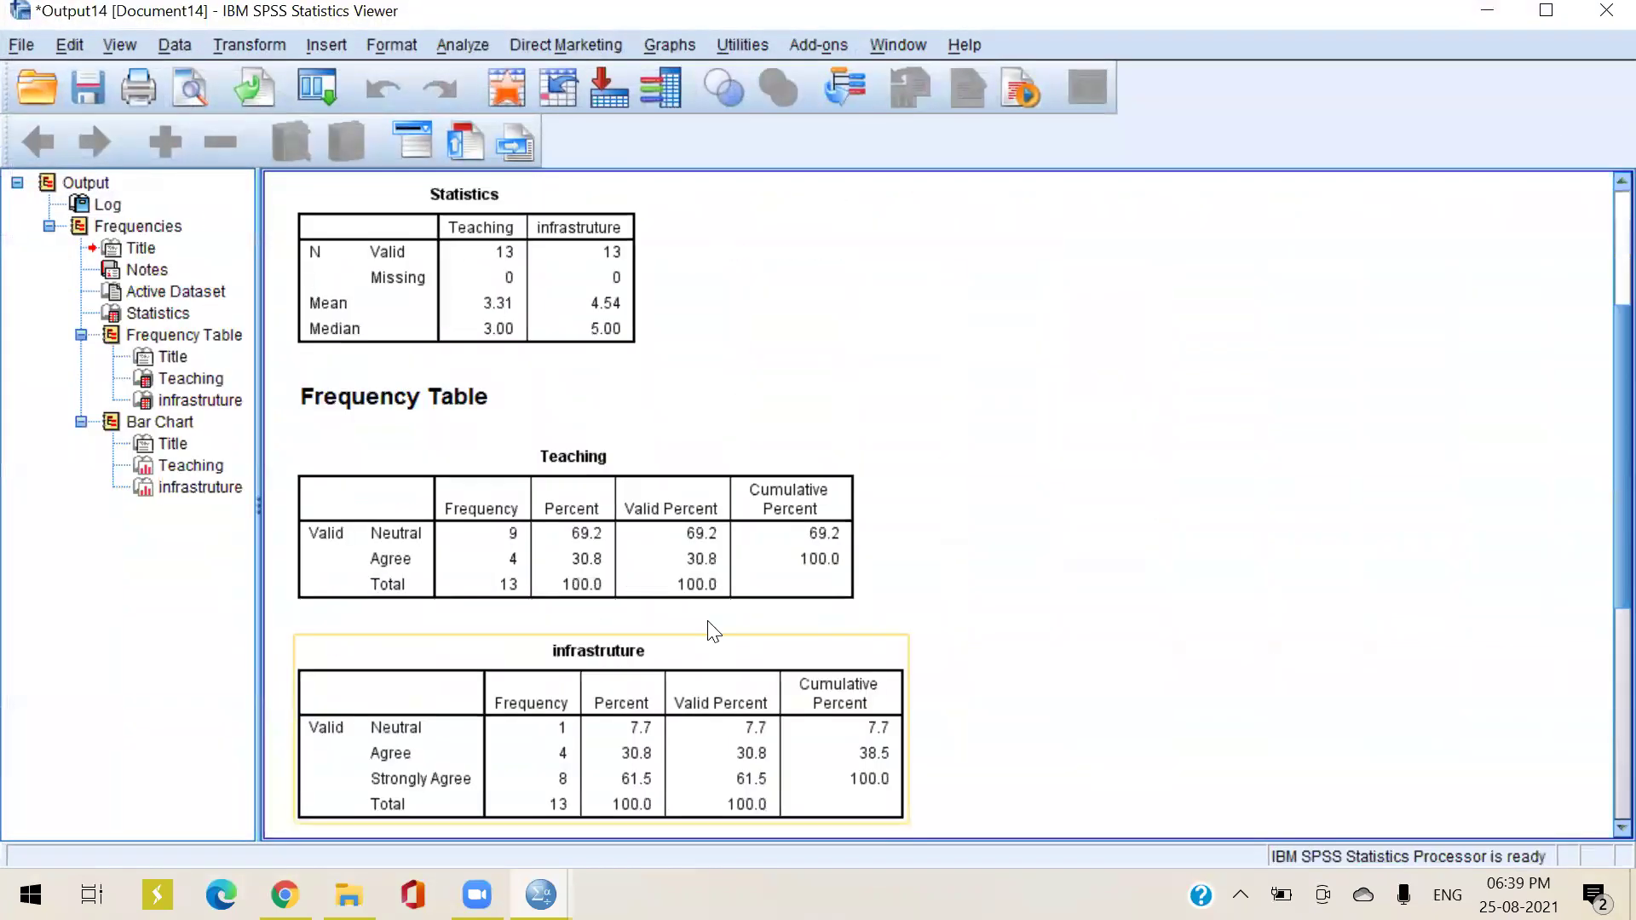
Copy the Teaching bar chart from the output
{"action": "right_click", "coordinate": [762, 537]}
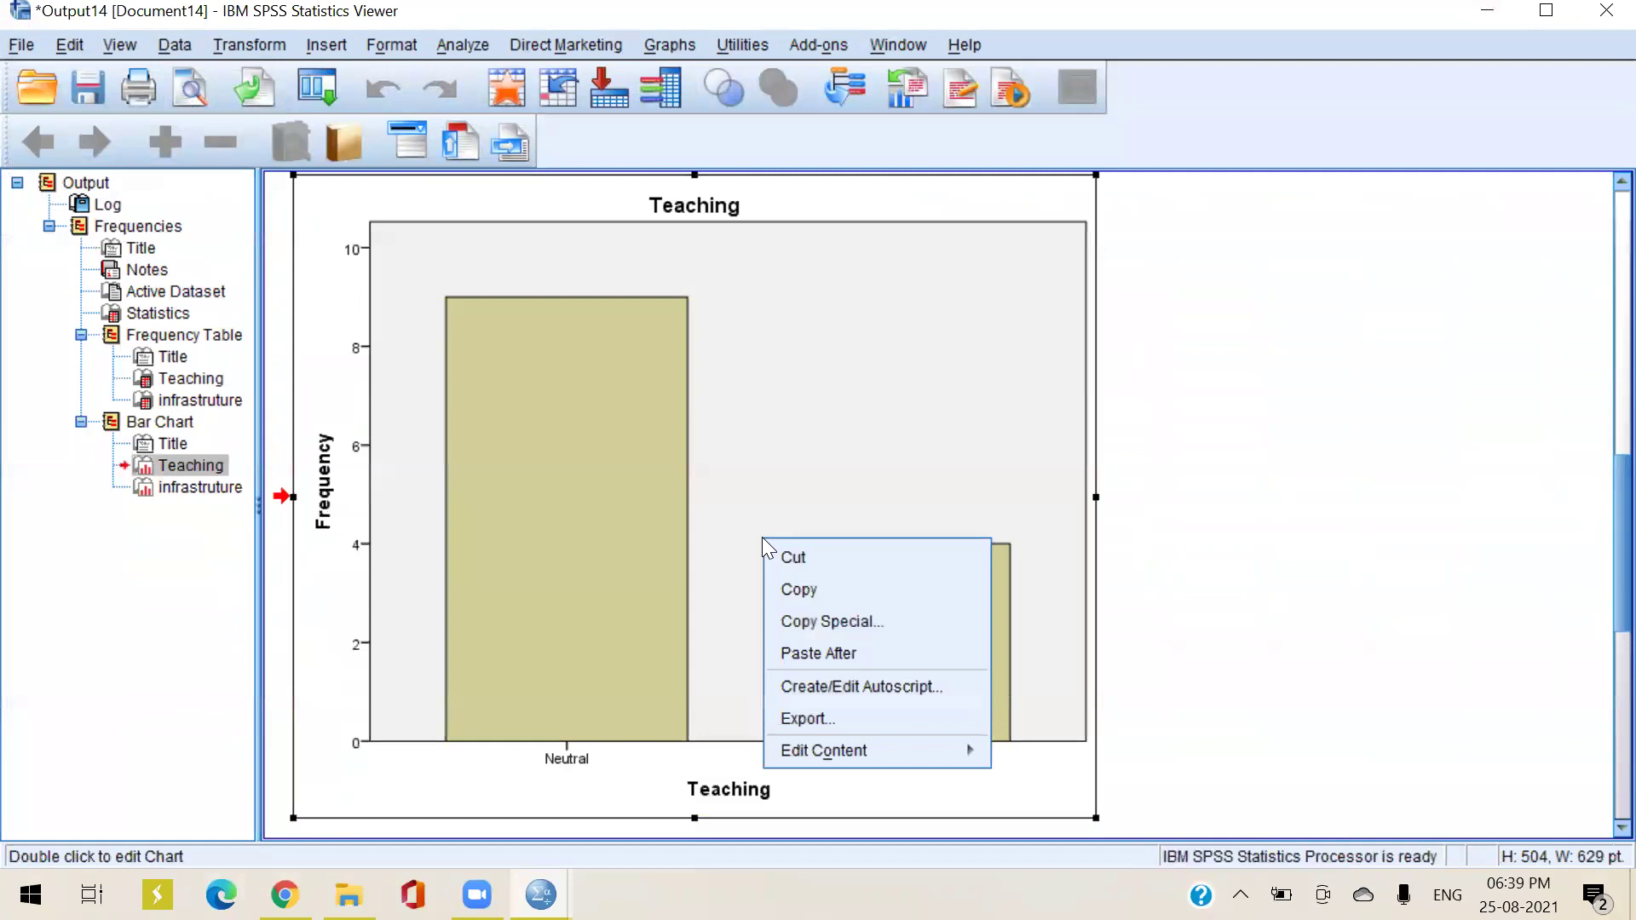
{"action": "left_click", "coordinate": [782, 584]}
{"action": "left_click", "coordinate": [1485, 12]}
{"action": "left_click", "coordinate": [1485, 15]}
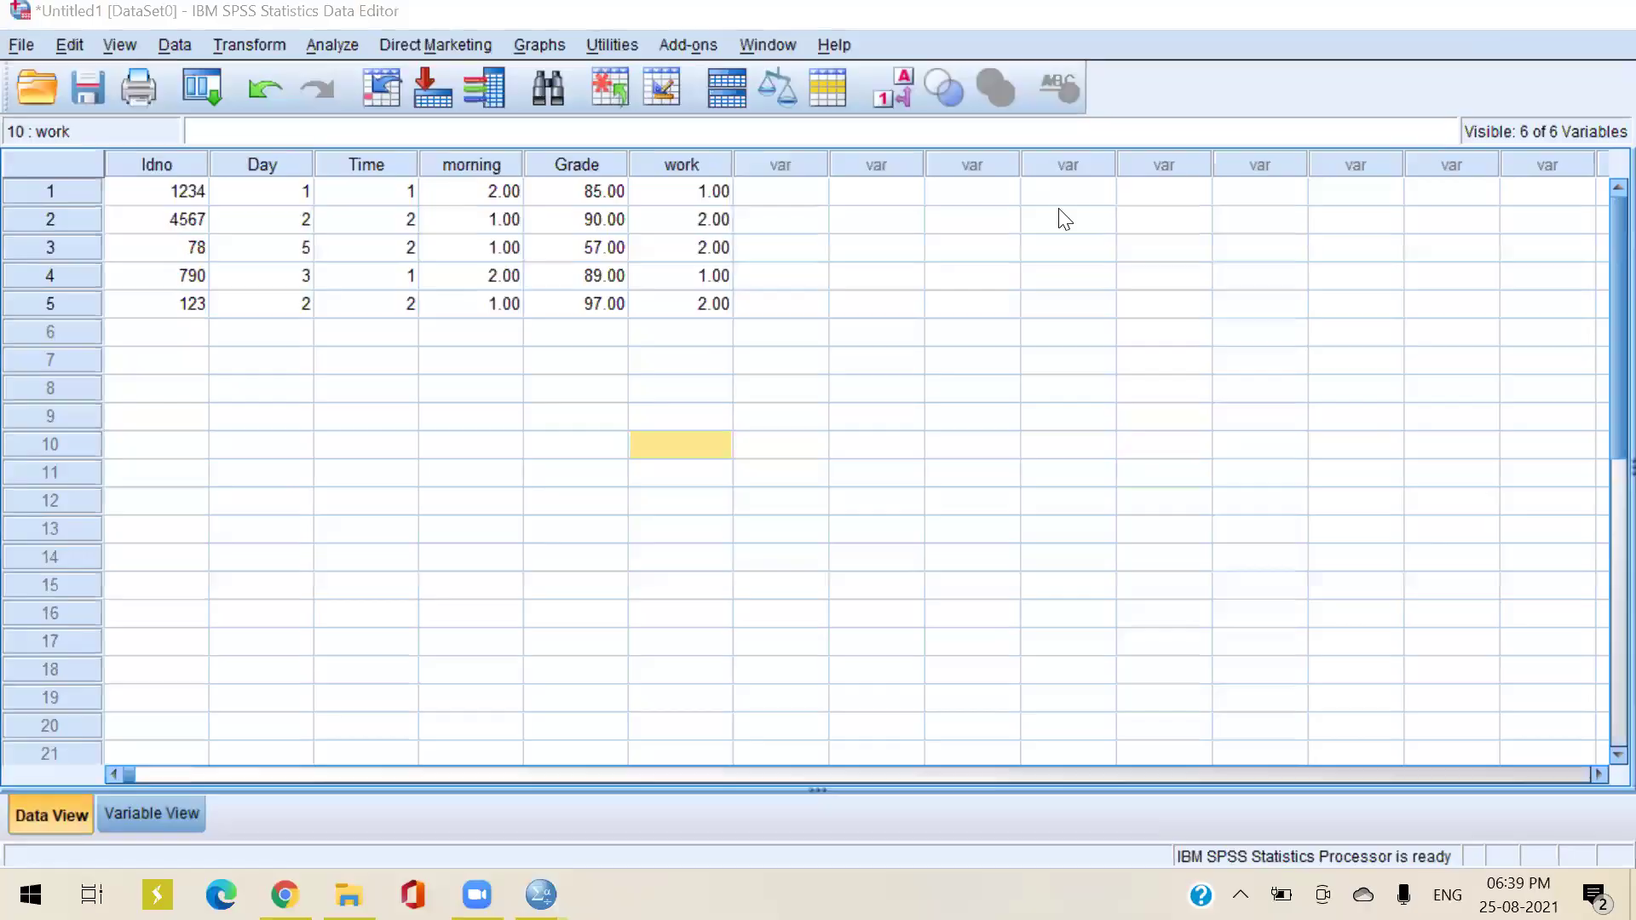
{"action": "key", "text": "super+d"}
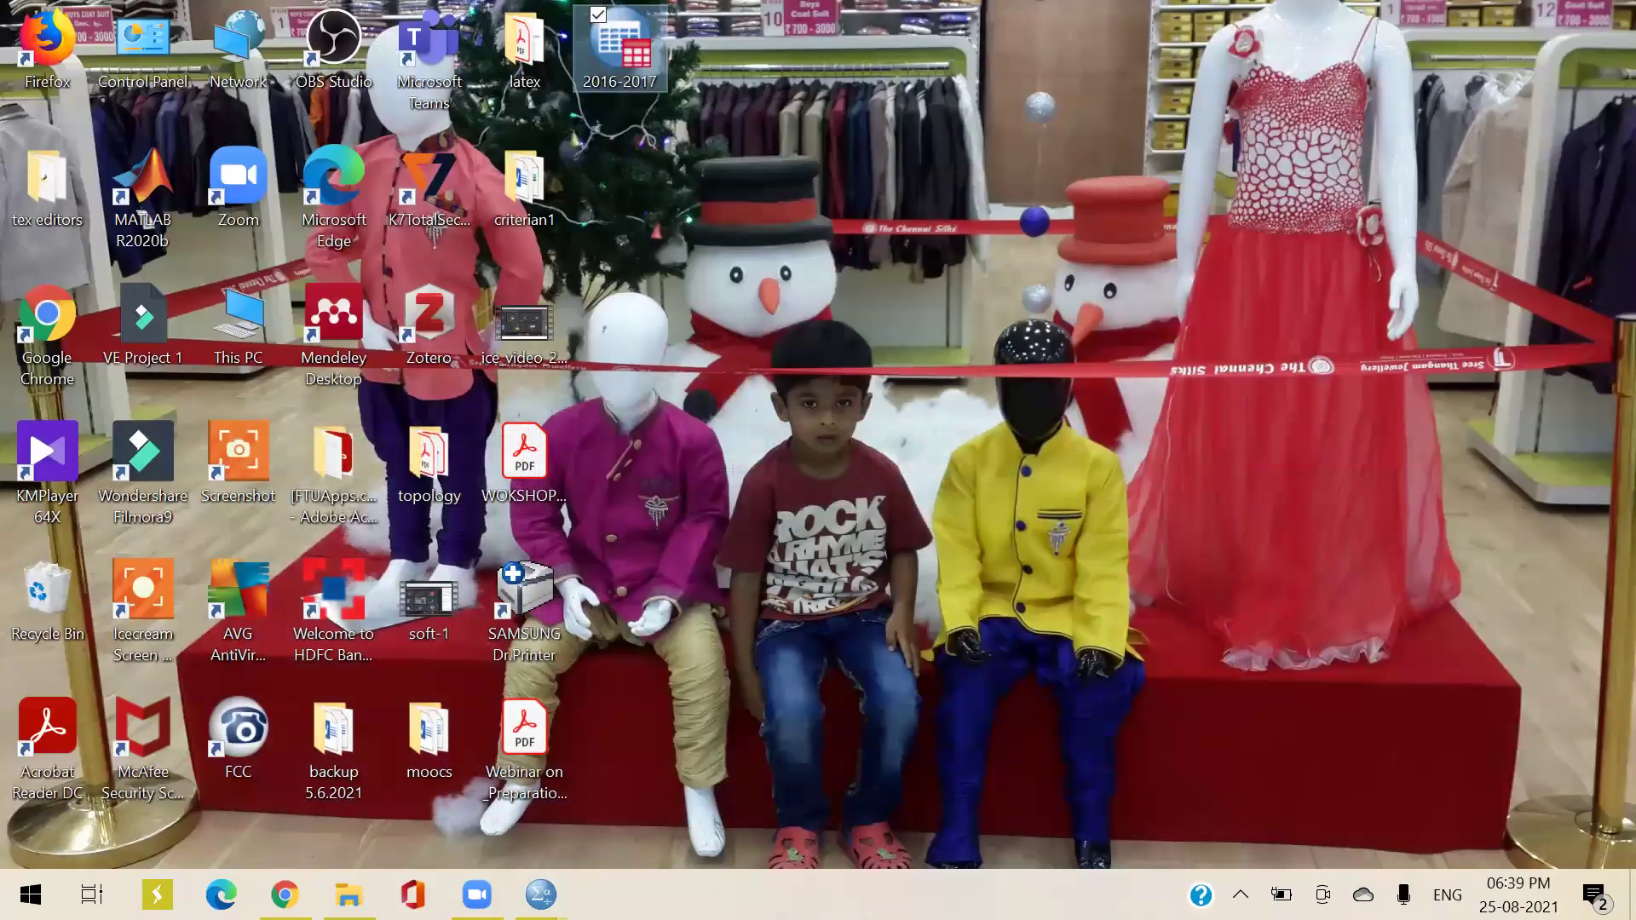
{"action": "right_click", "coordinate": [761, 214]}
{"action": "mouse_move", "coordinate": [853, 456]}
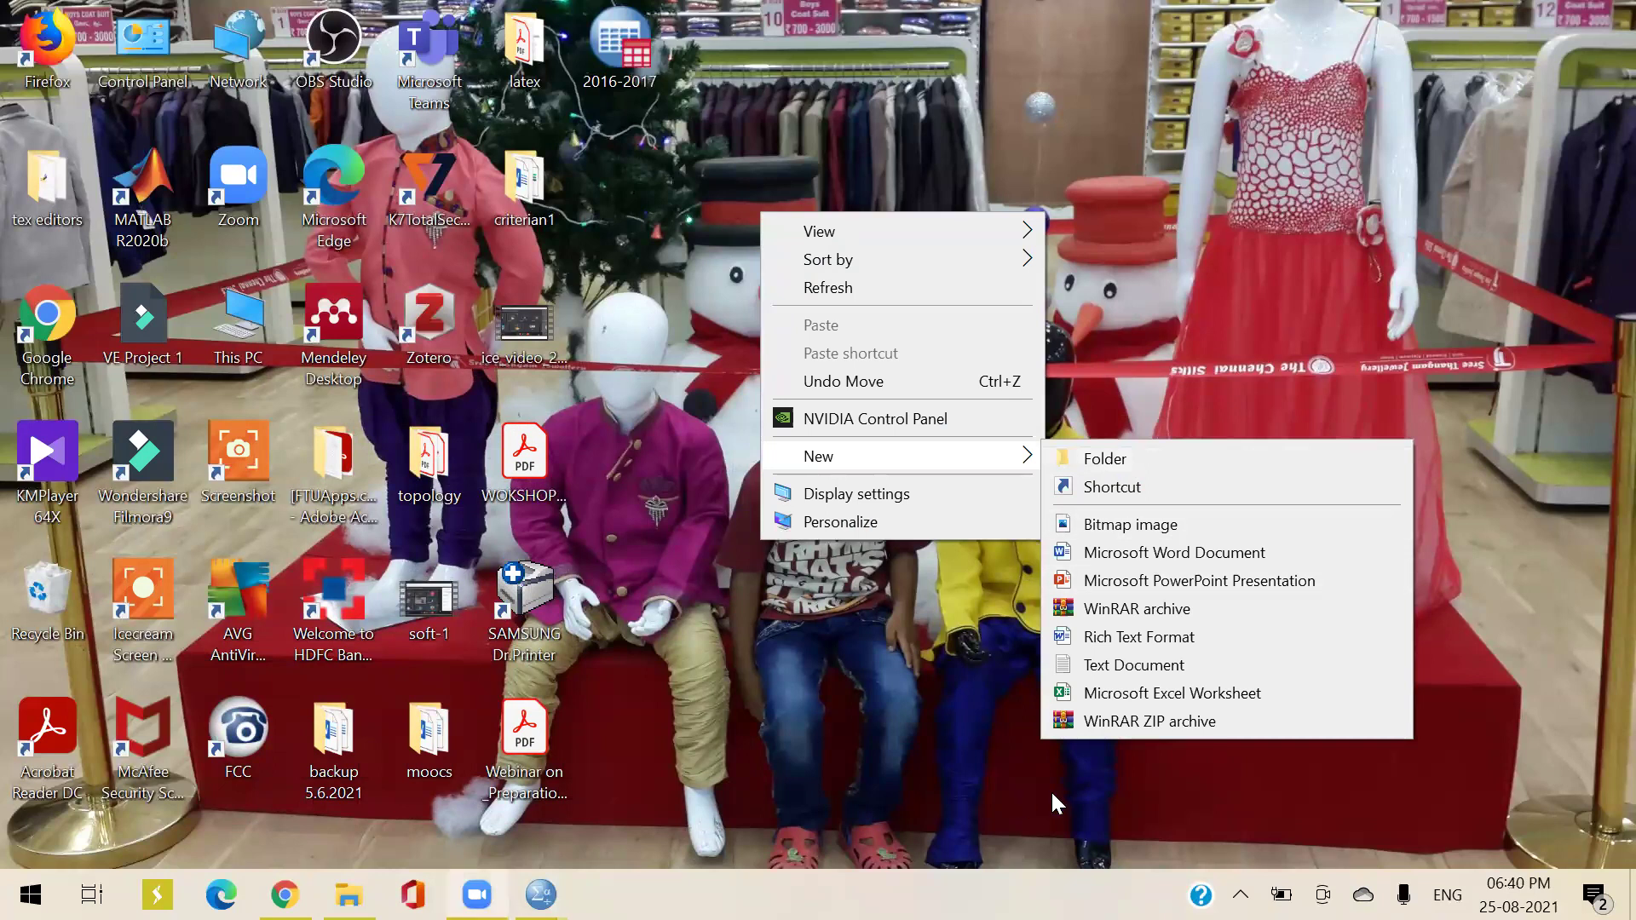
{"action": "left_click", "coordinate": [540, 895]}
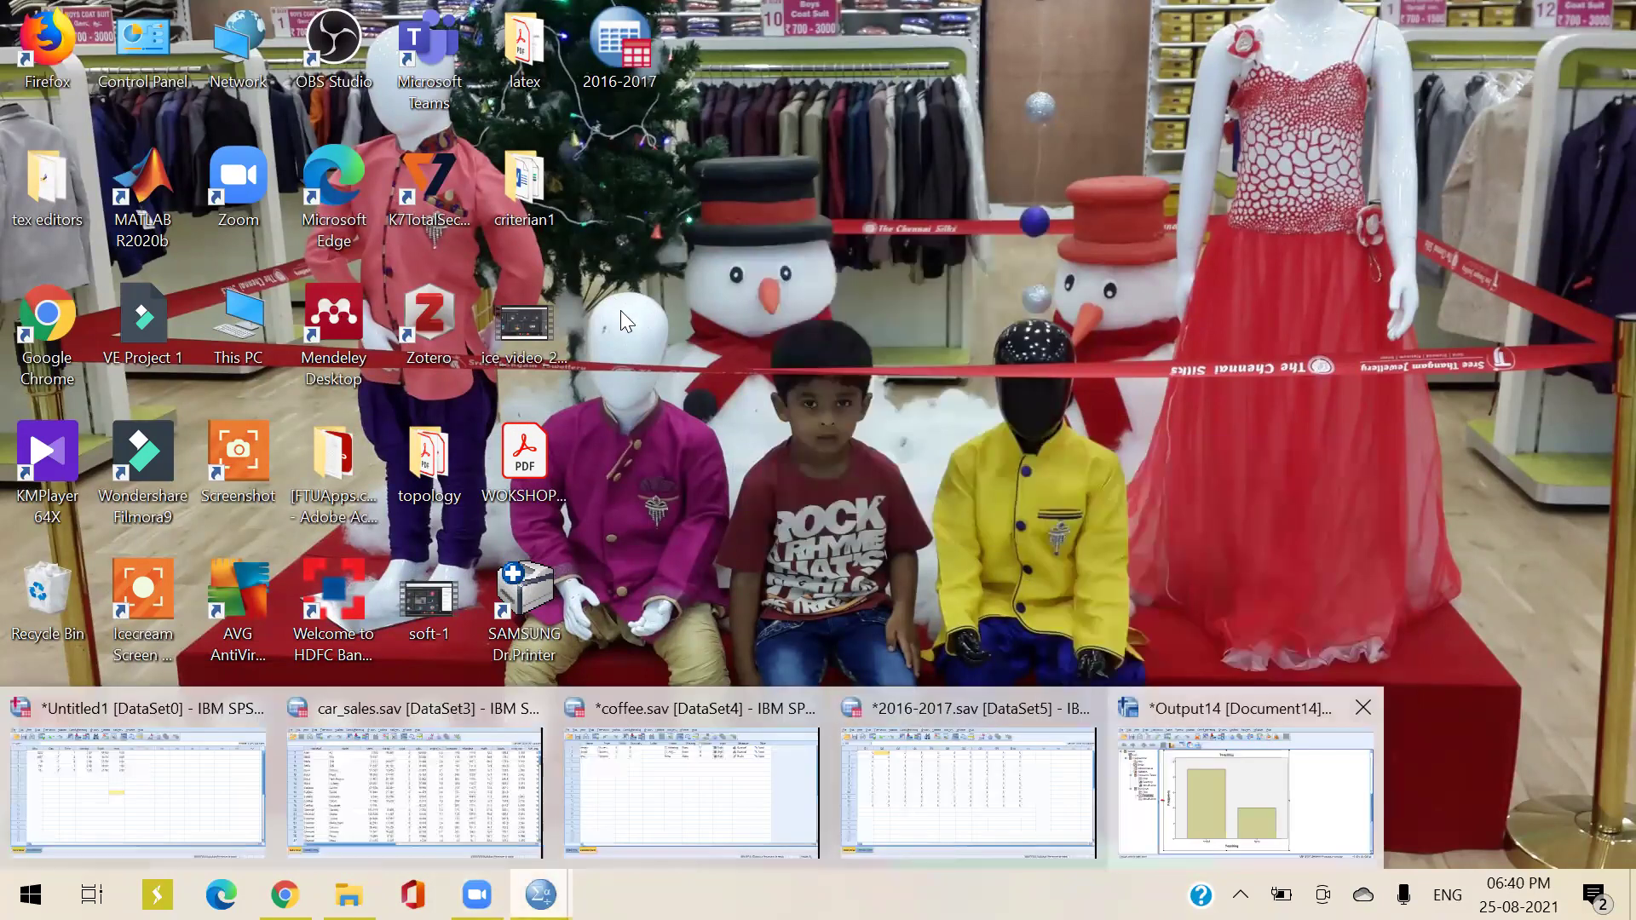
{"action": "left_click", "coordinate": [1244, 779]}
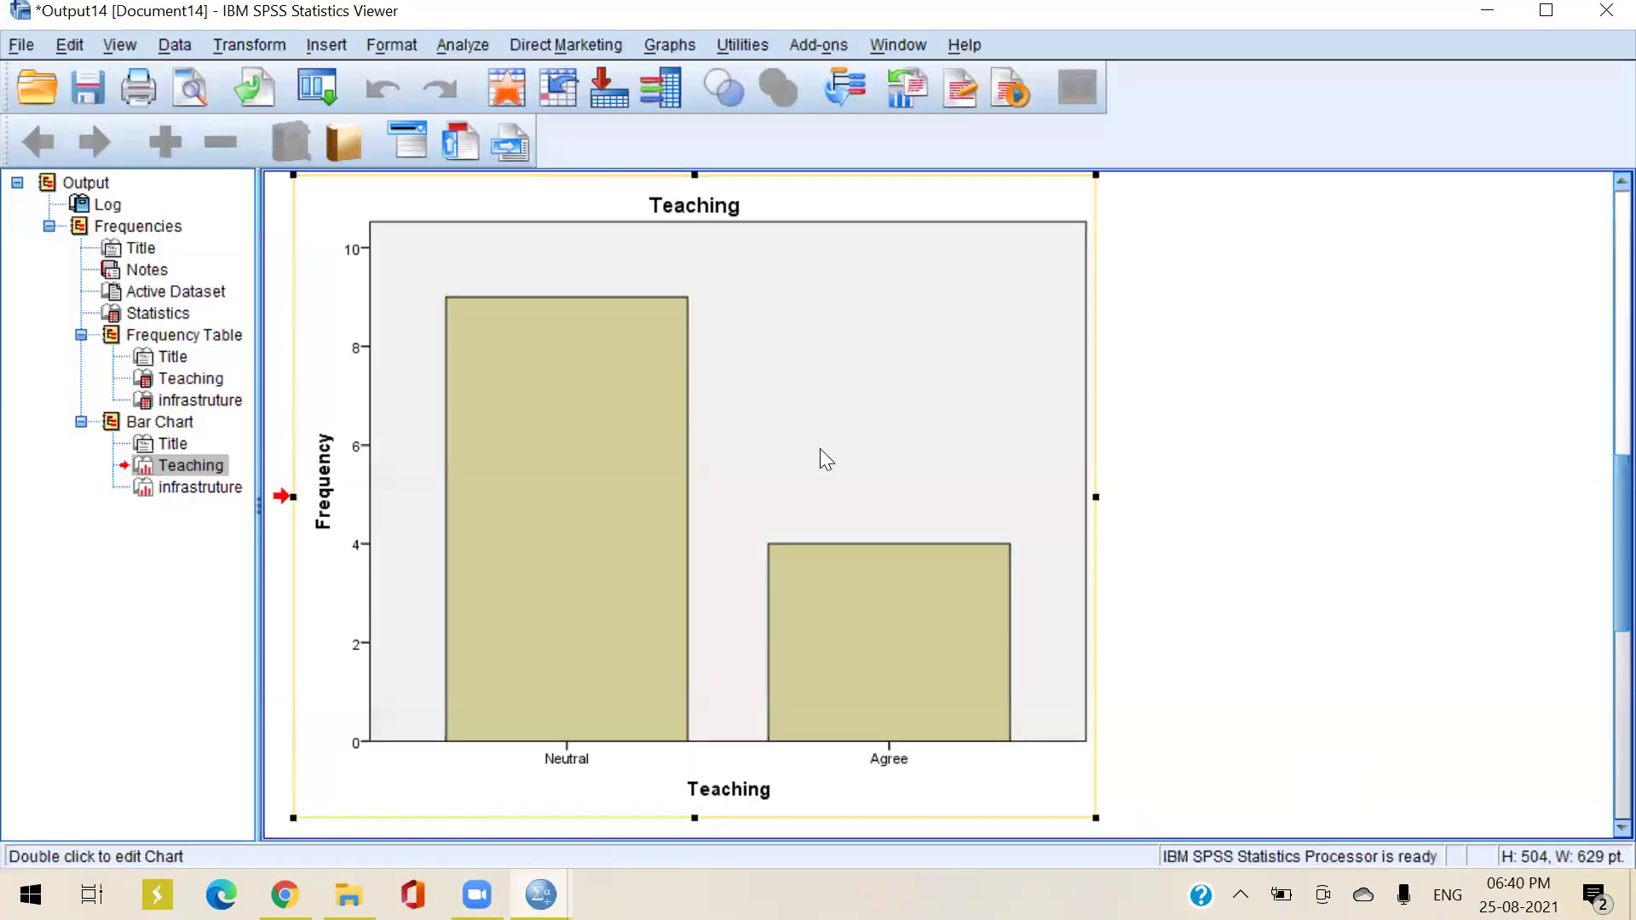
{"action": "left_click", "coordinate": [26, 45]}
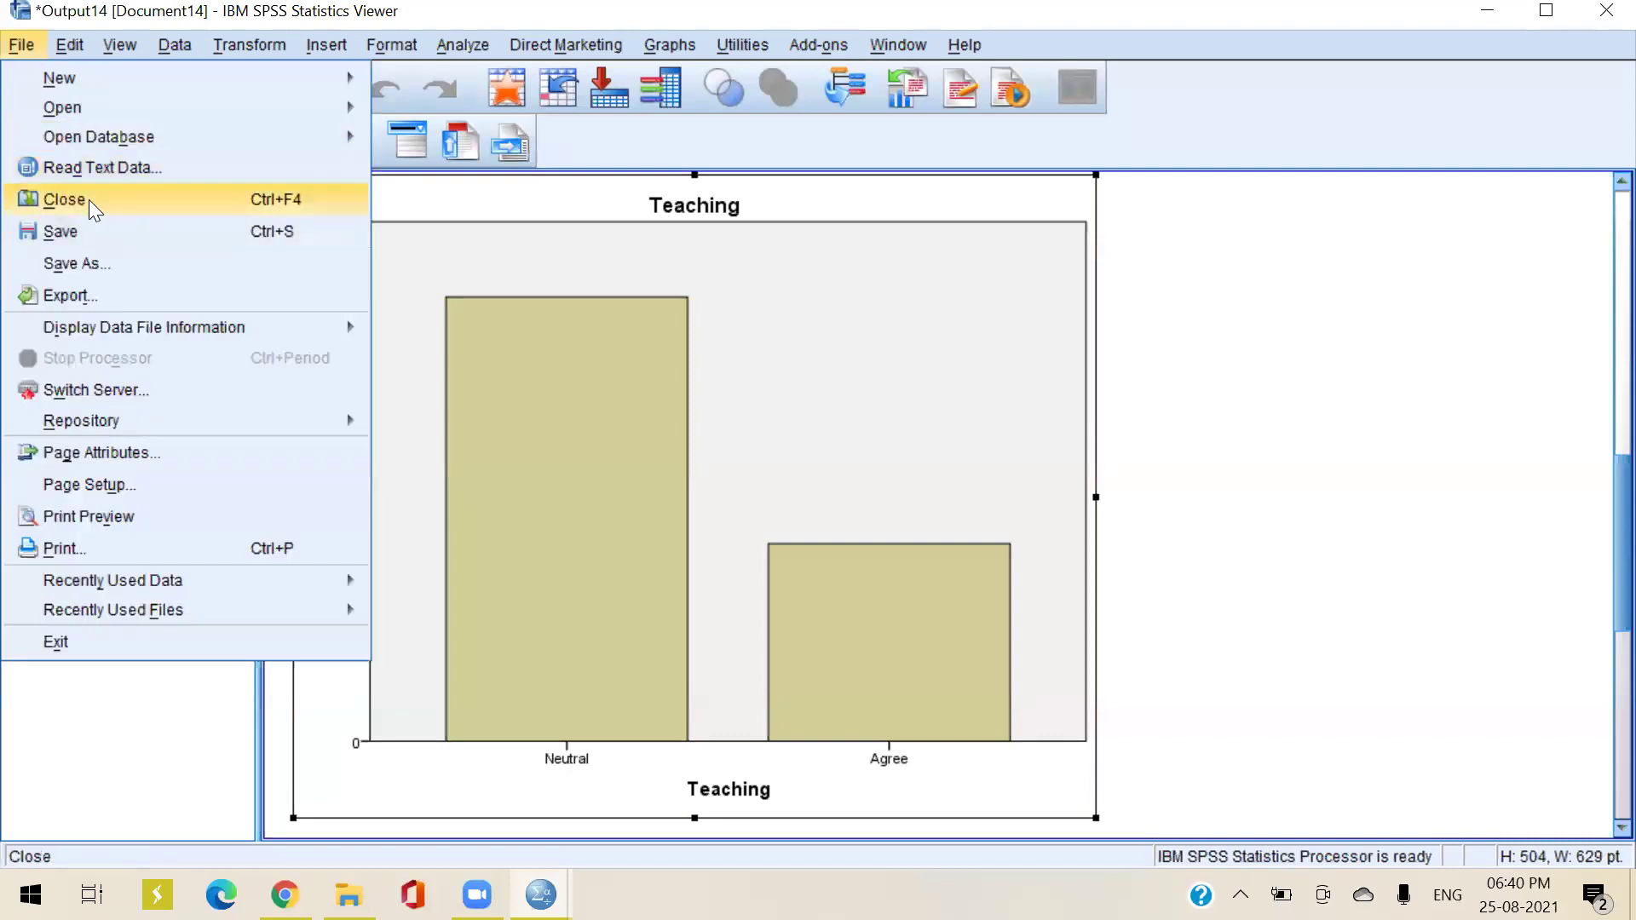
{"action": "left_click", "coordinate": [87, 263]}
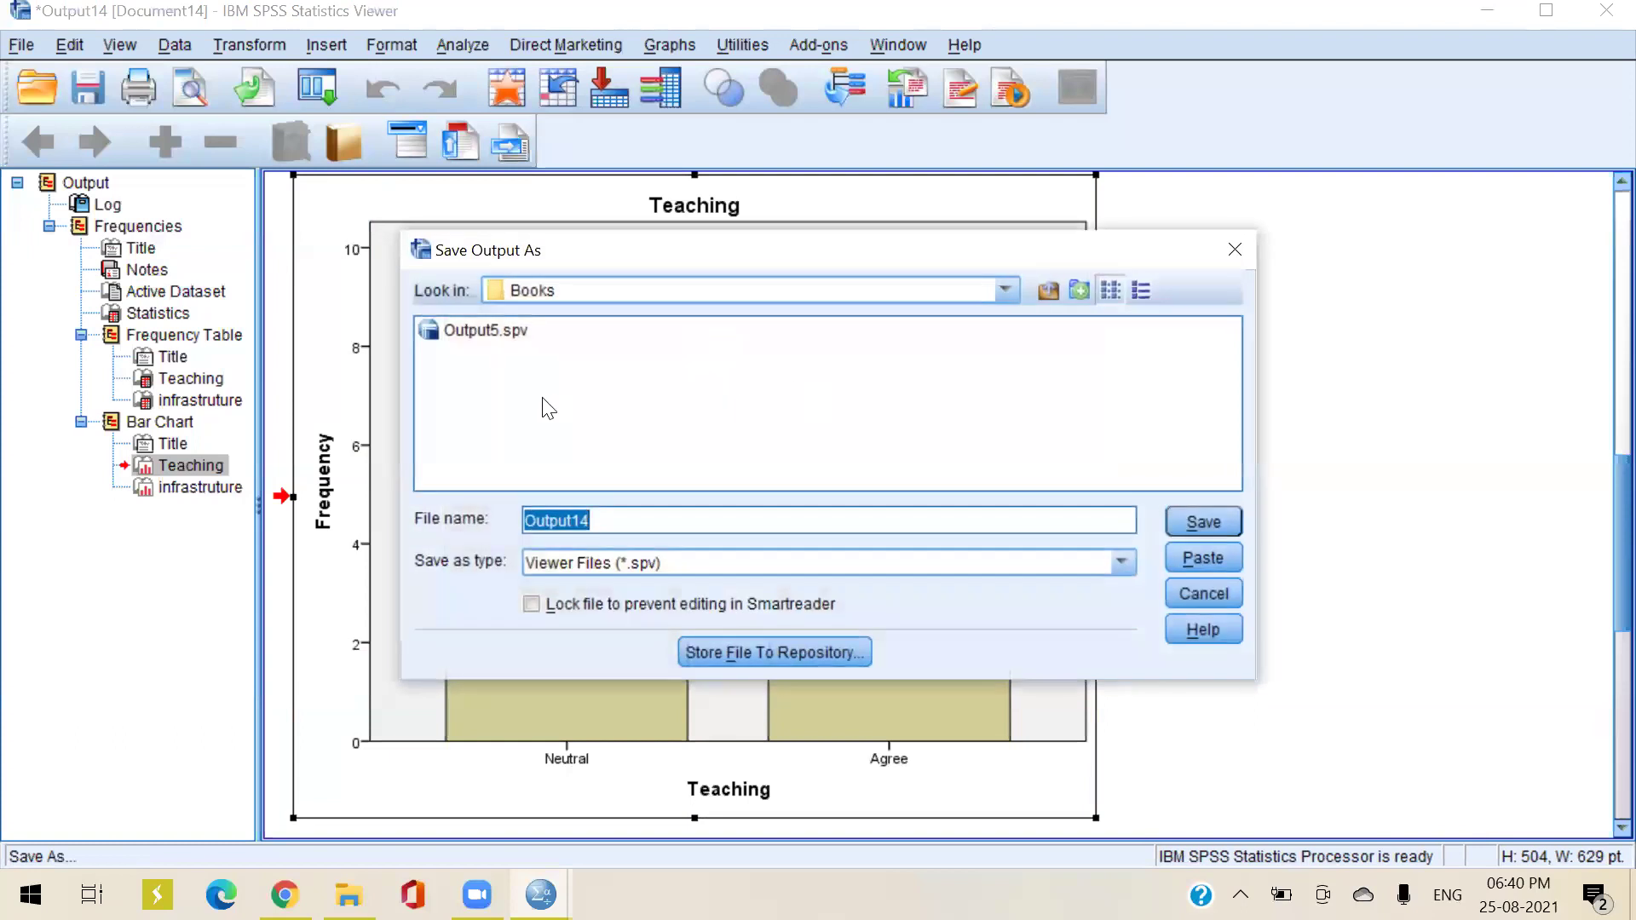
{"action": "left_click", "coordinate": [1235, 254]}
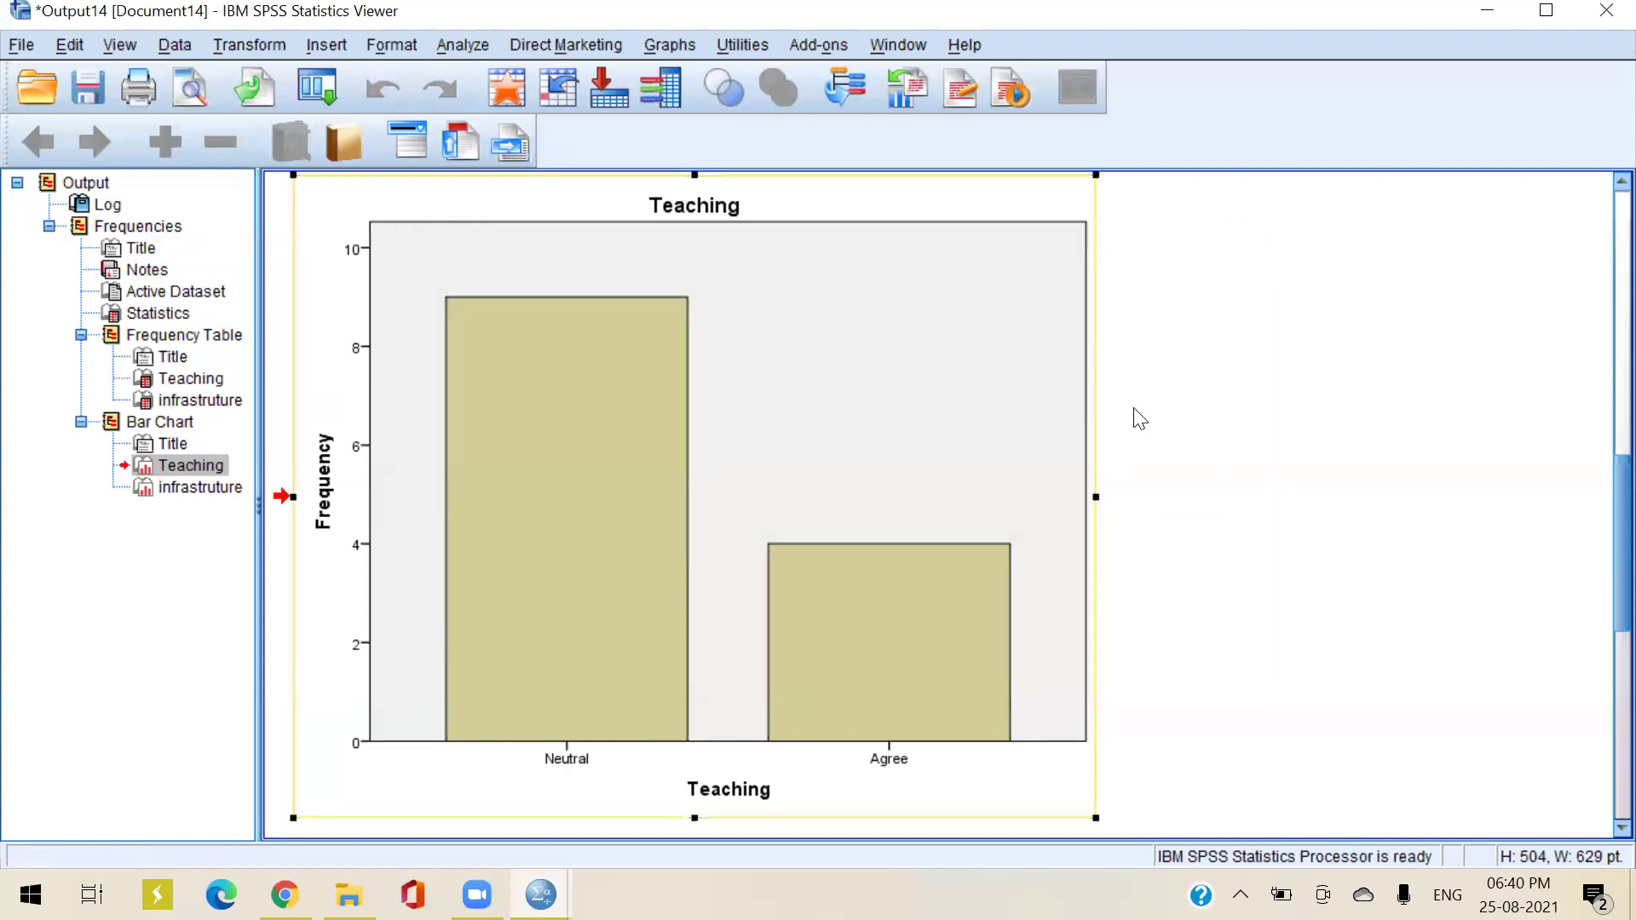
Review the infrastruture frequency table and the Teaching and infrastruture bar charts in the output
{"action": "left_click", "coordinate": [1154, 461]}
{"action": "scroll", "coordinate": [1151, 457], "scroll_direction": "up", "scroll_amount": 3}
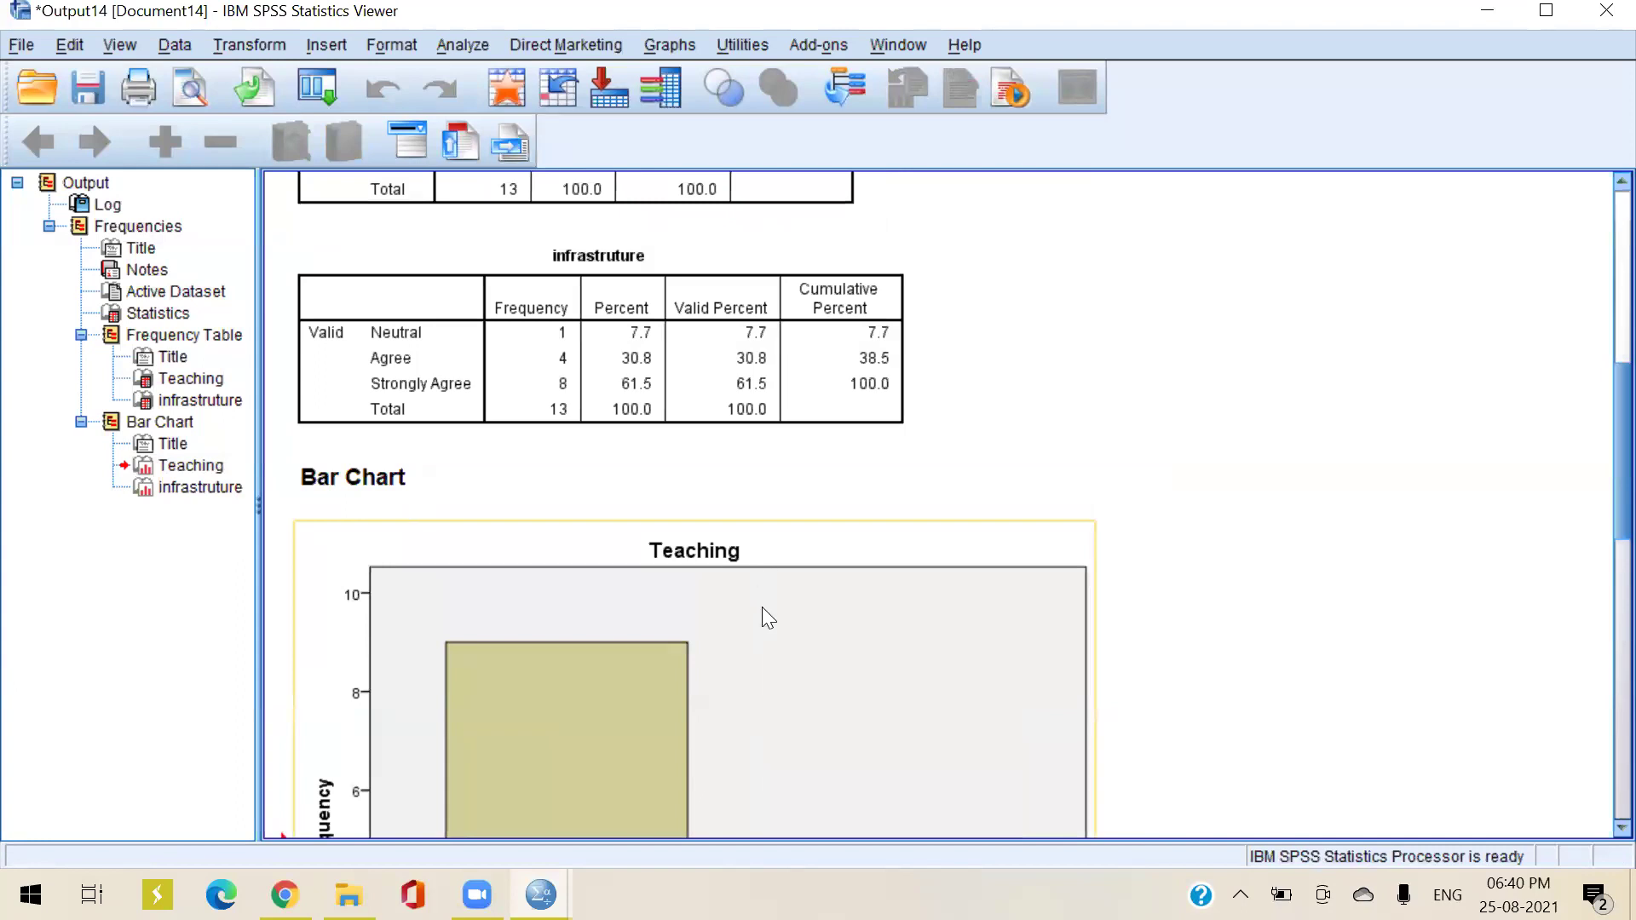
{"action": "scroll", "coordinate": [763, 622], "scroll_direction": "down", "scroll_amount": 3}
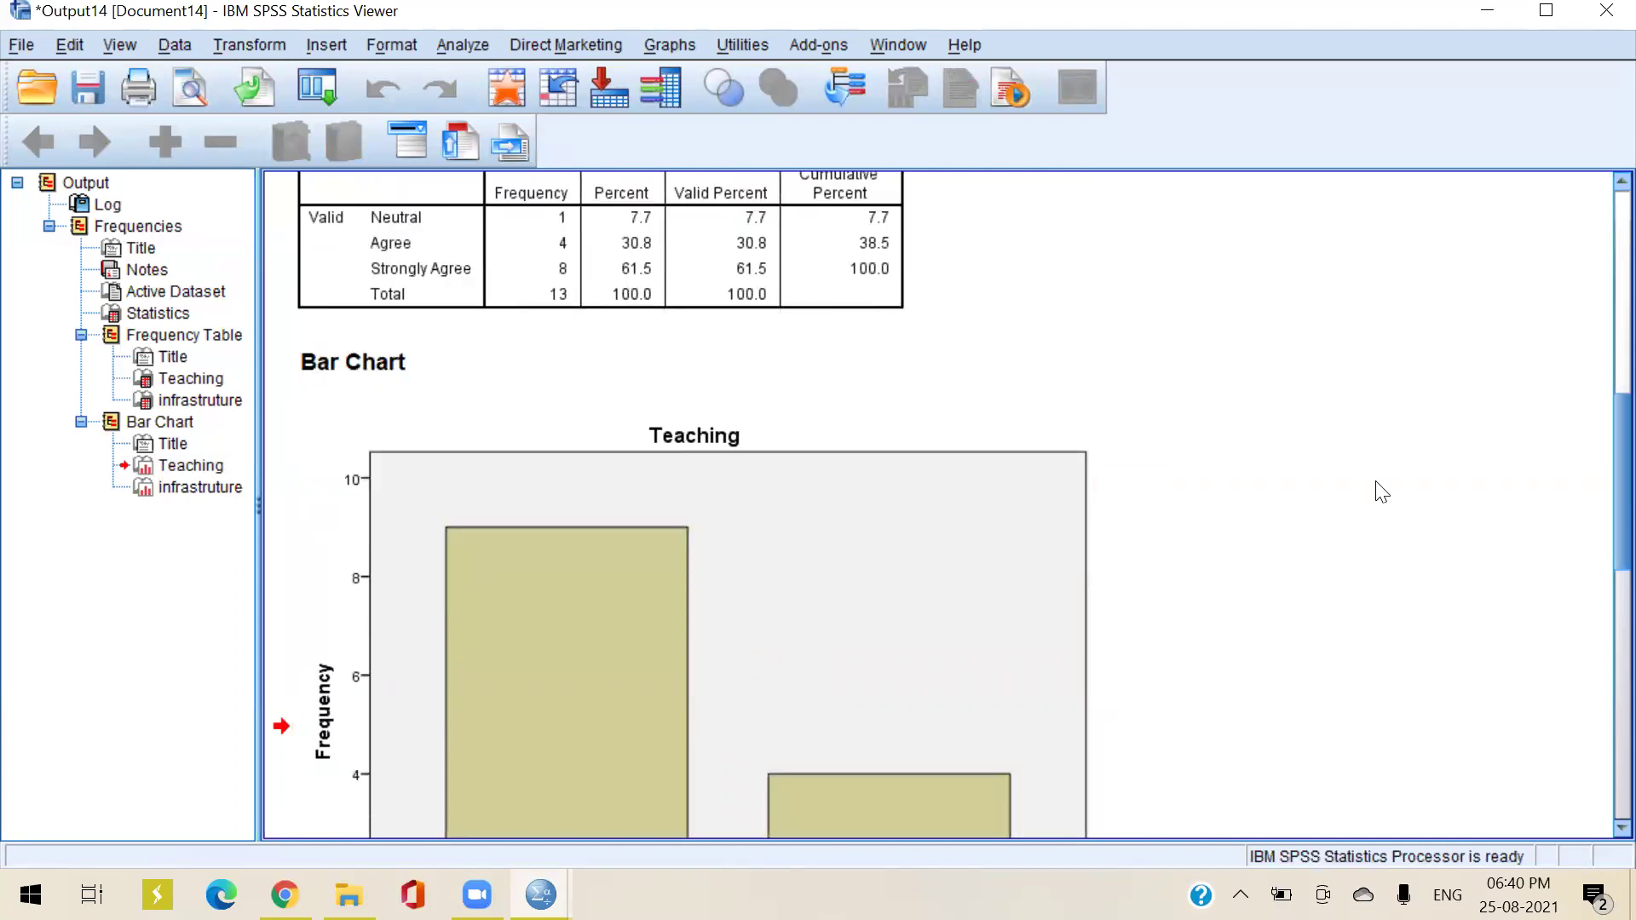
{"action": "scroll", "coordinate": [1381, 492], "scroll_direction": "up", "scroll_amount": 5}
{"action": "scroll", "coordinate": [1381, 492], "scroll_direction": "down", "scroll_amount": 5}
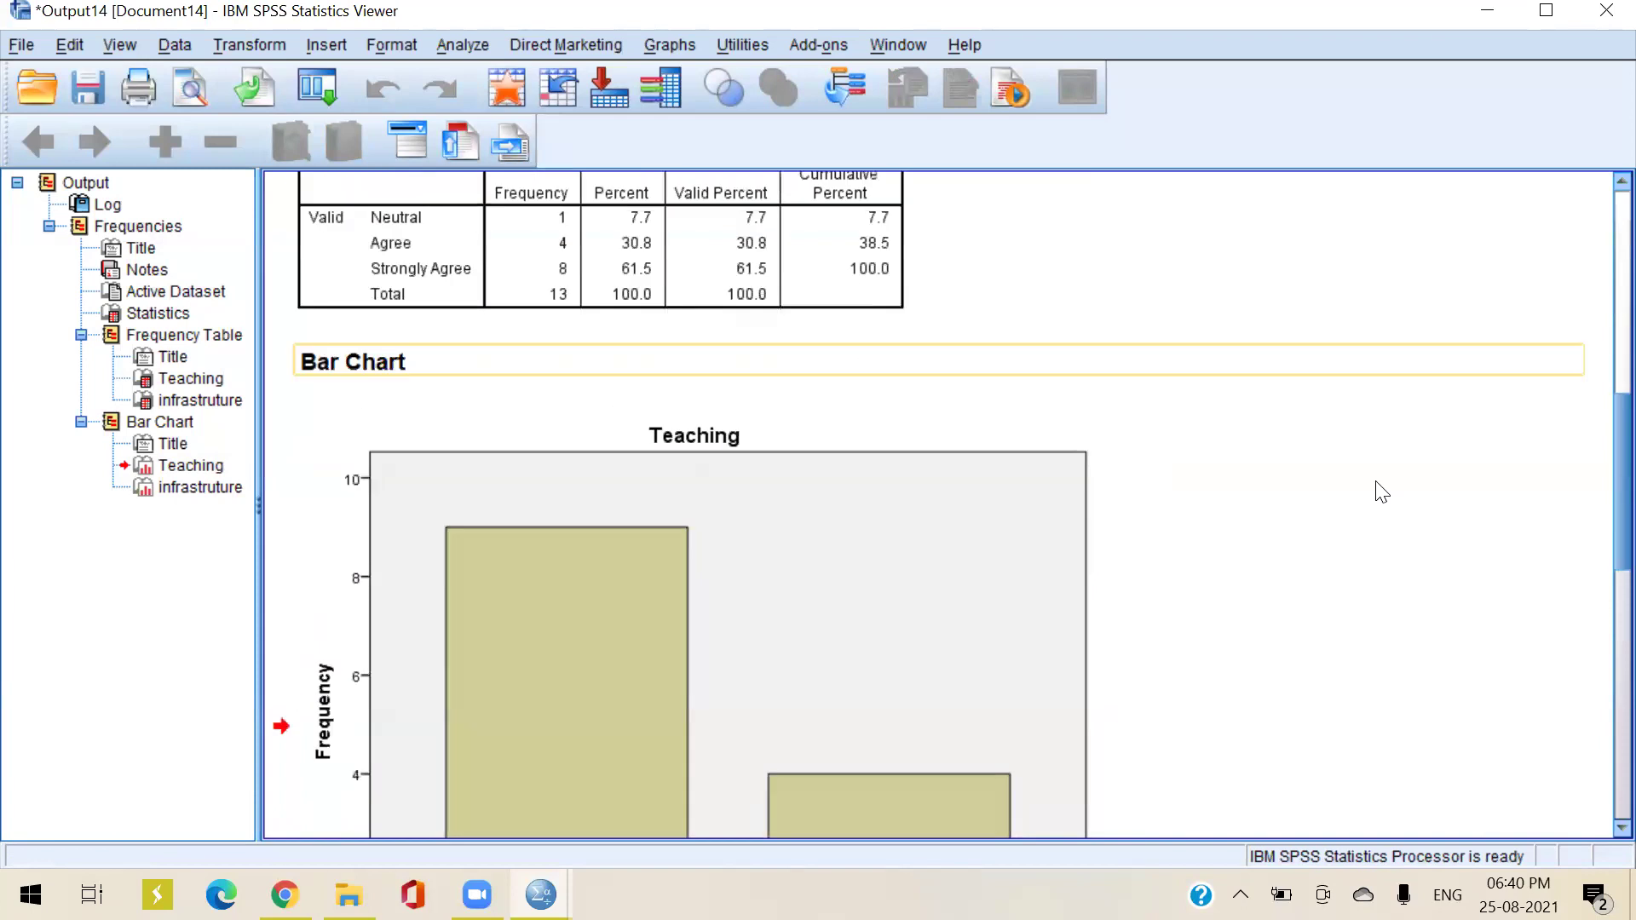
{"action": "scroll", "coordinate": [1382, 492], "scroll_direction": "down", "scroll_amount": 10}
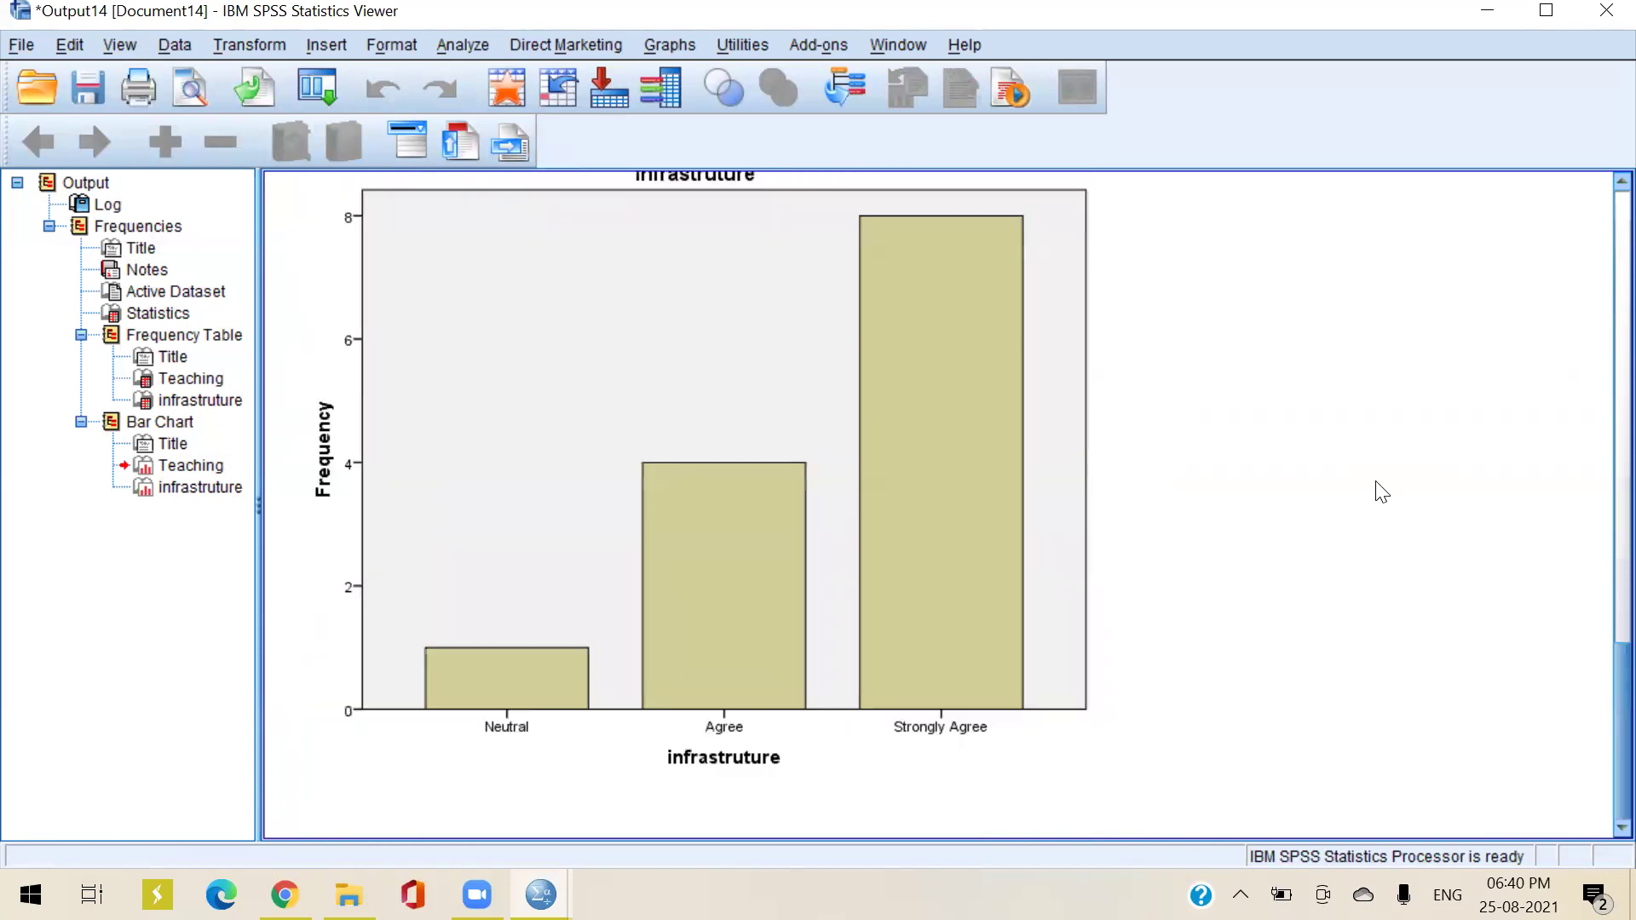
{"action": "scroll", "coordinate": [1382, 493], "scroll_direction": "up", "scroll_amount": 5}
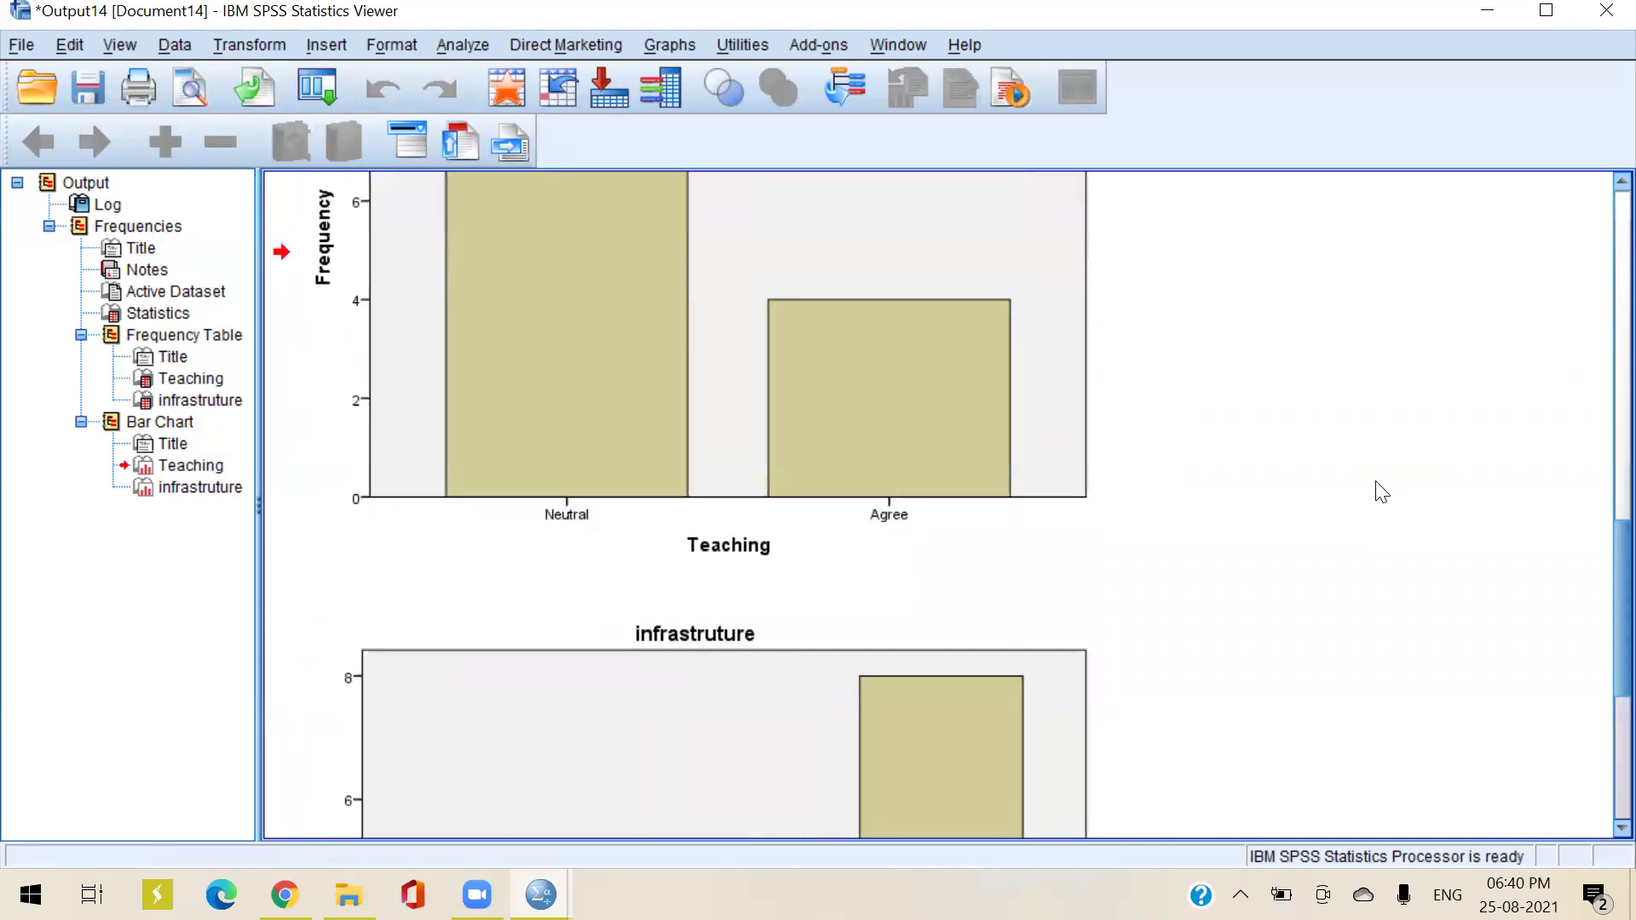